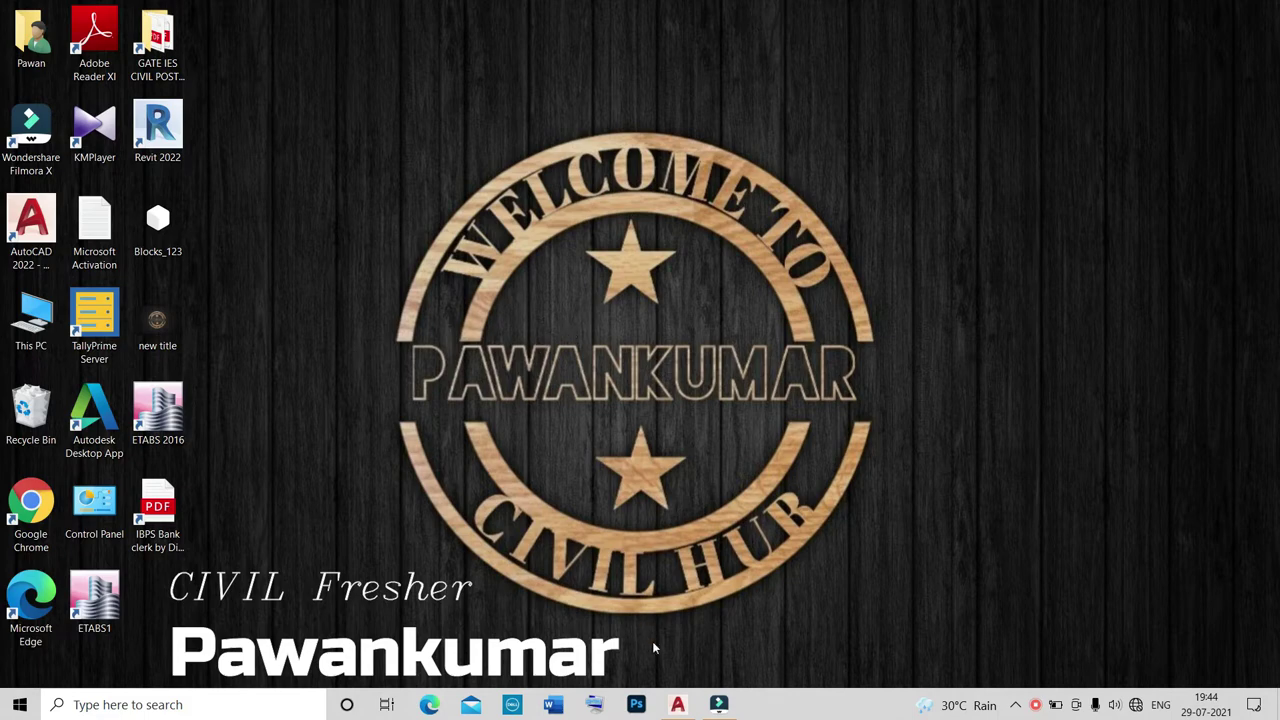
Bring the blank Drawing1 window in AutoCAD to the front.
{"action": "left_click", "coordinate": [677, 705]}
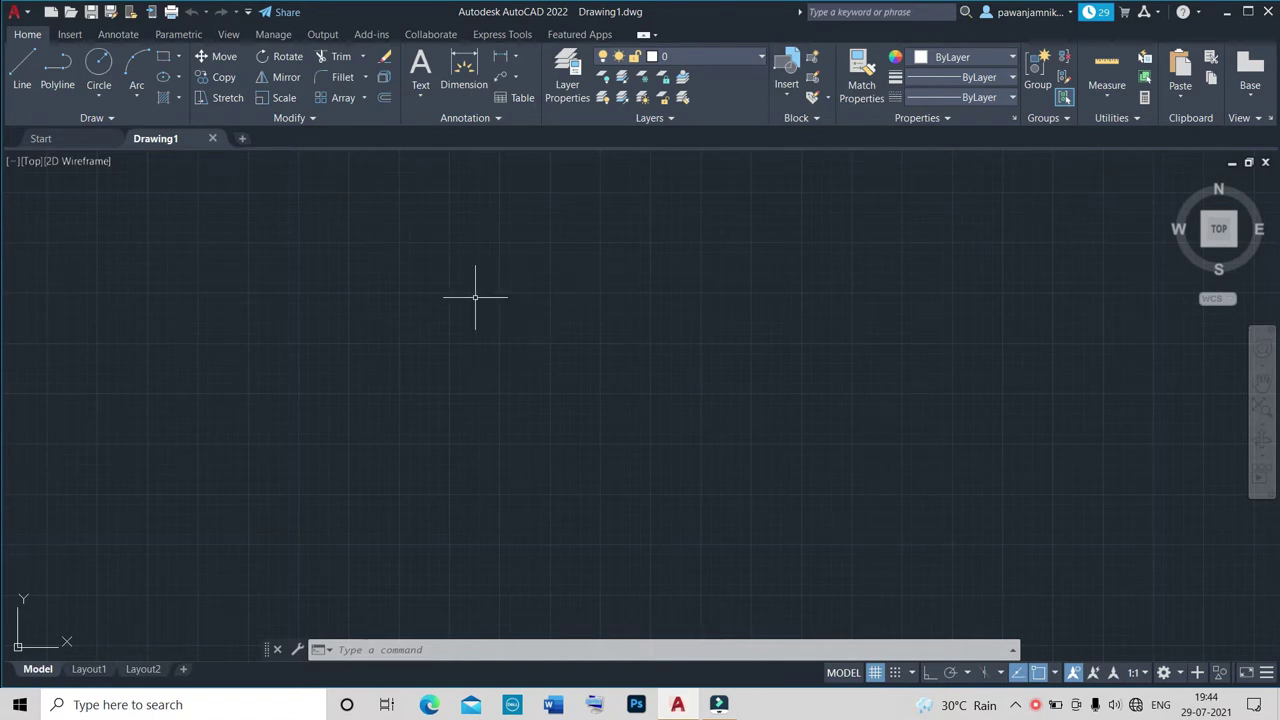
Use UN to set Architectural length units, 0'-0 1/8" precision and Inches insertion scale.
{"action": "type", "text": "UN"}
{"action": "key", "text": "Return"}
{"action": "left_click", "coordinate": [548, 236]}
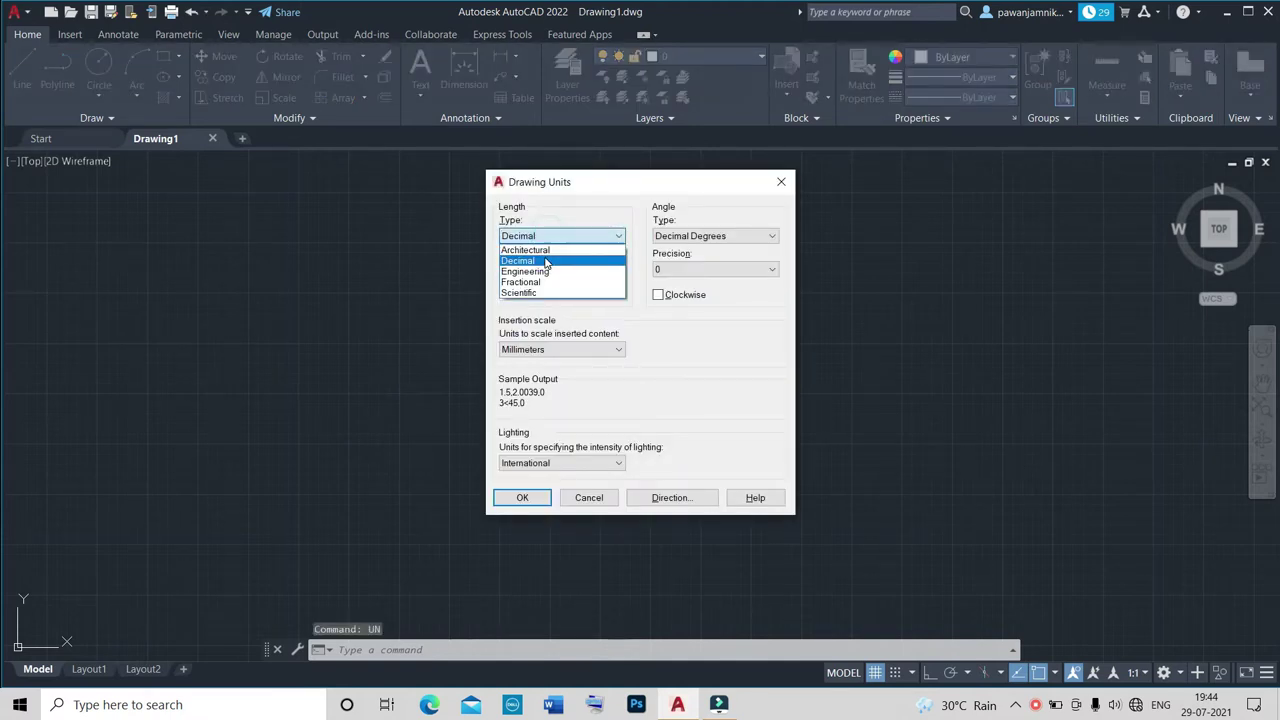
{"action": "left_click", "coordinate": [544, 250]}
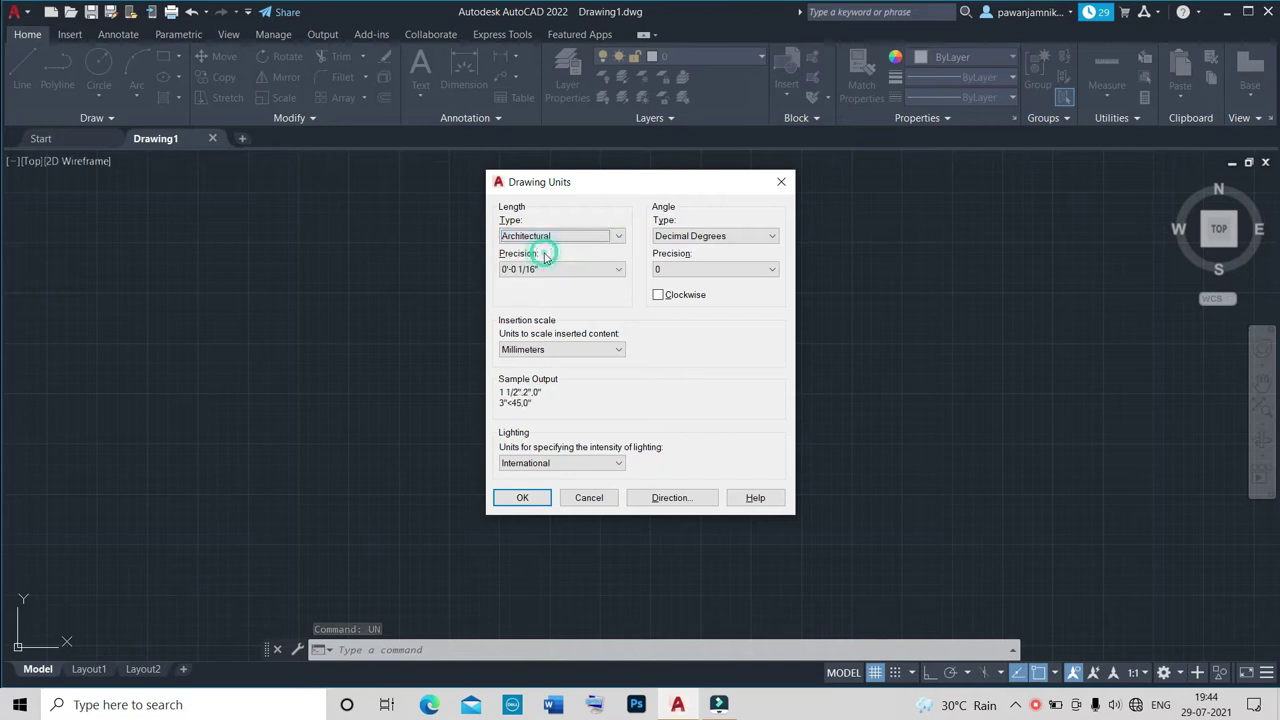
{"action": "left_click", "coordinate": [545, 270]}
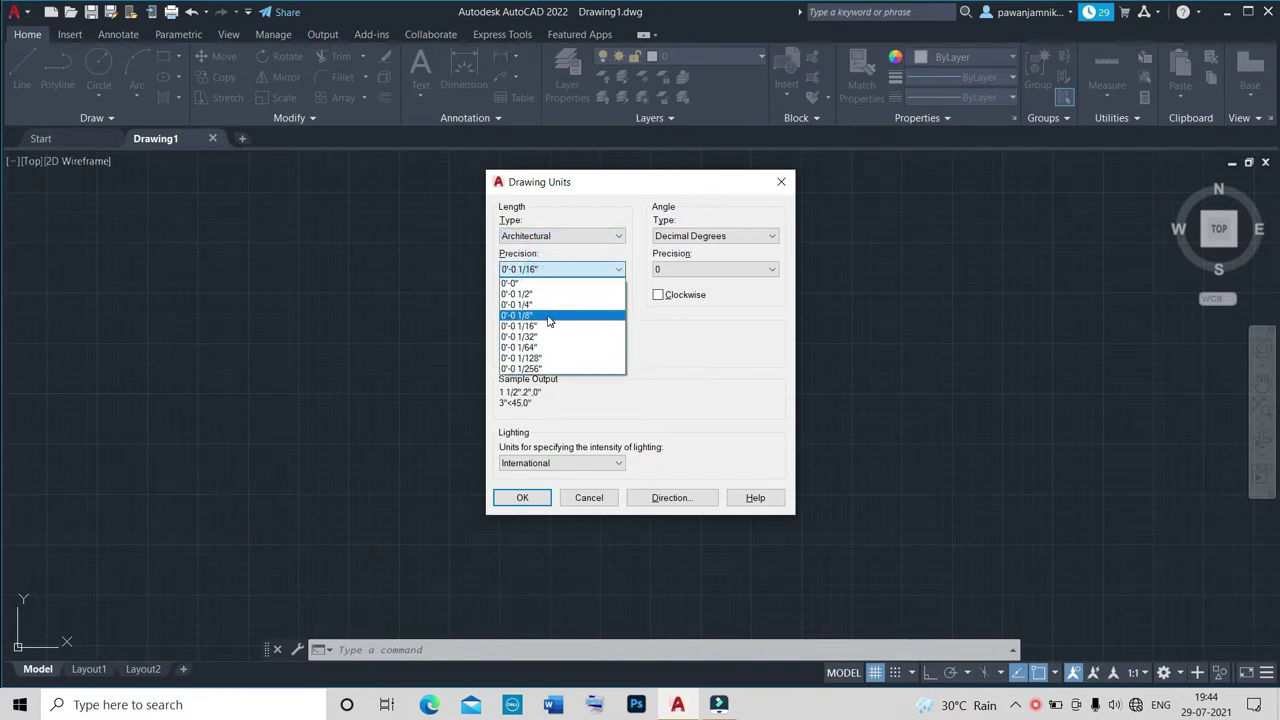
{"action": "left_click", "coordinate": [548, 318]}
{"action": "left_click", "coordinate": [560, 350]}
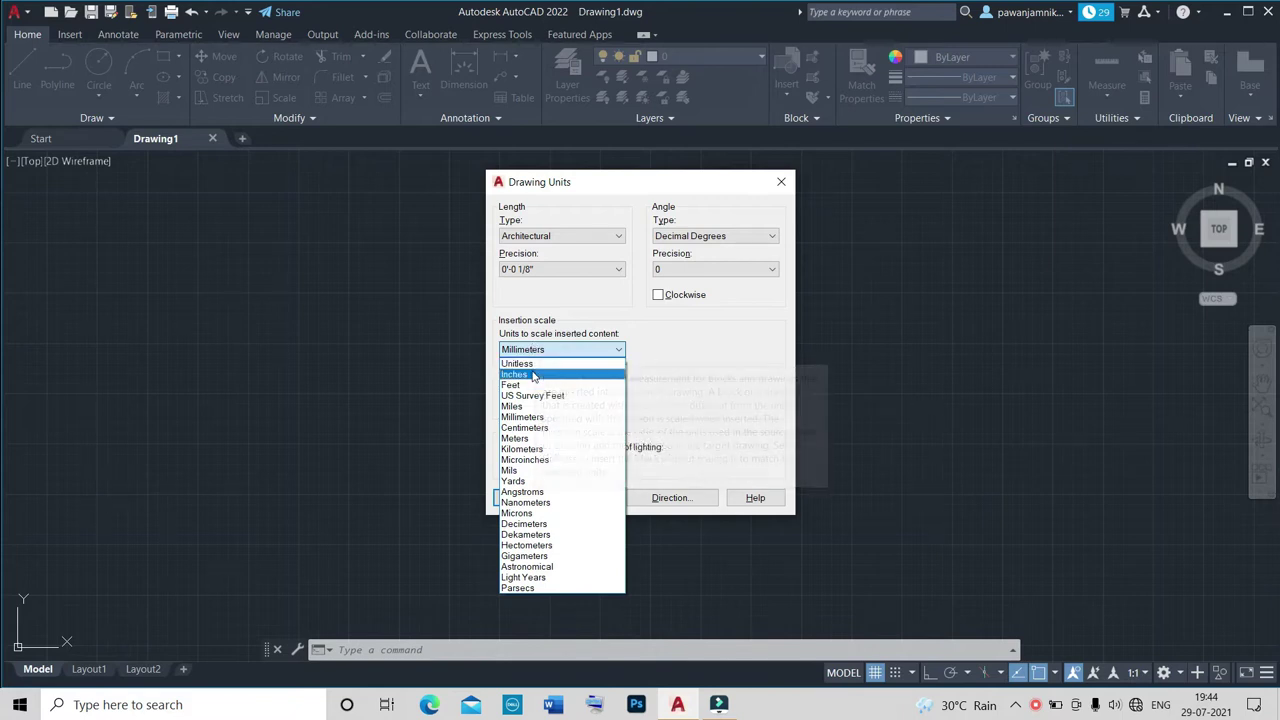
{"action": "left_click", "coordinate": [533, 375]}
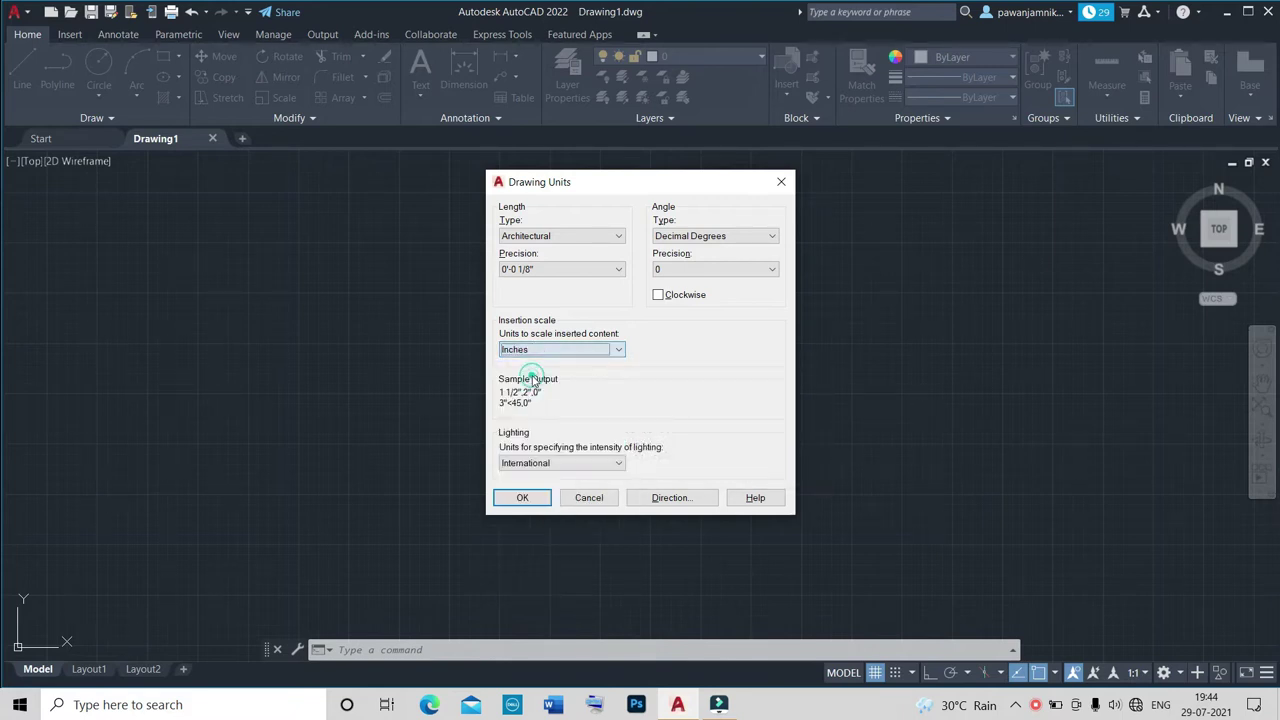
{"action": "left_click", "coordinate": [520, 496]}
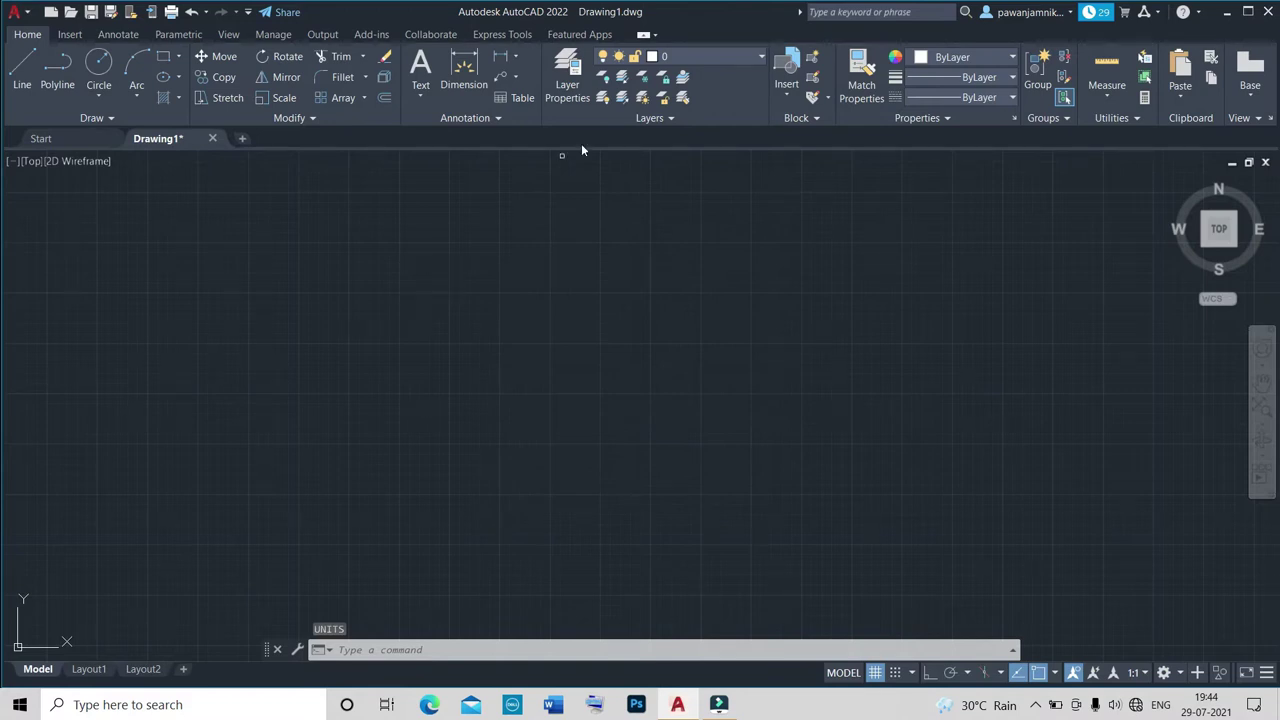
Open Layer Properties and add the new layers Layer1 through Layer6.
{"action": "left_click", "coordinate": [573, 86]}
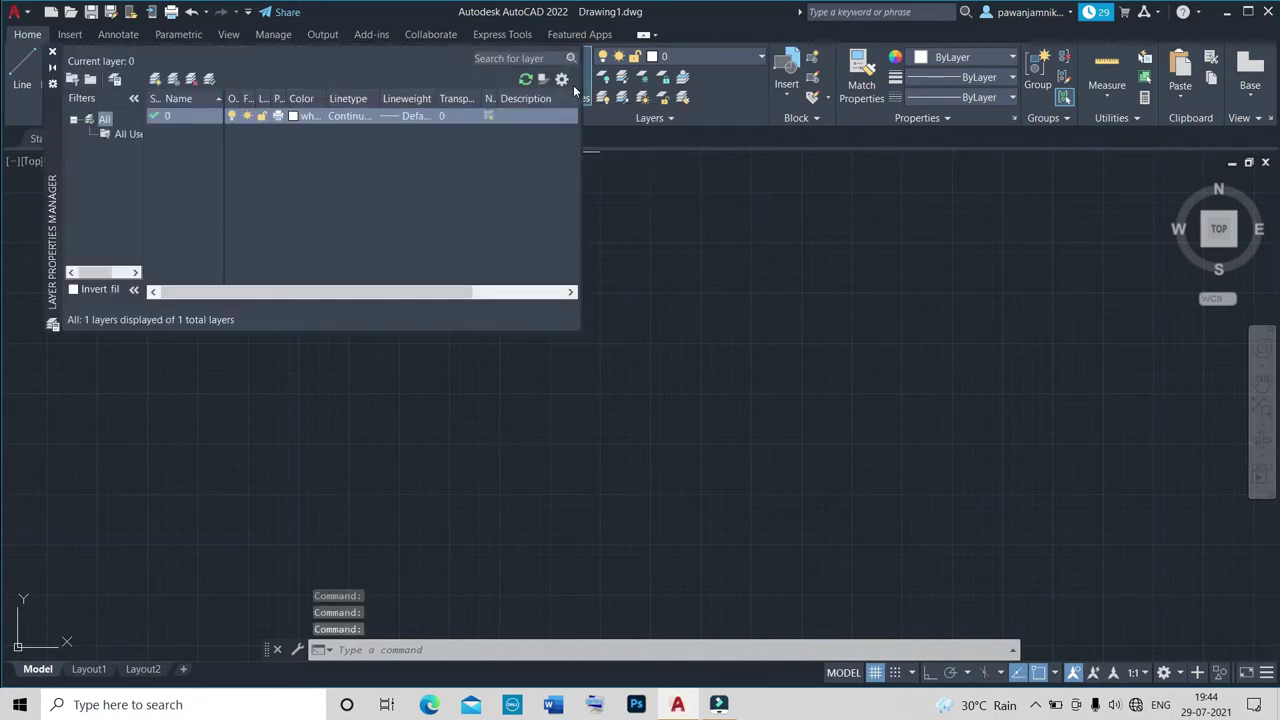
{"action": "left_click", "coordinate": [157, 82]}
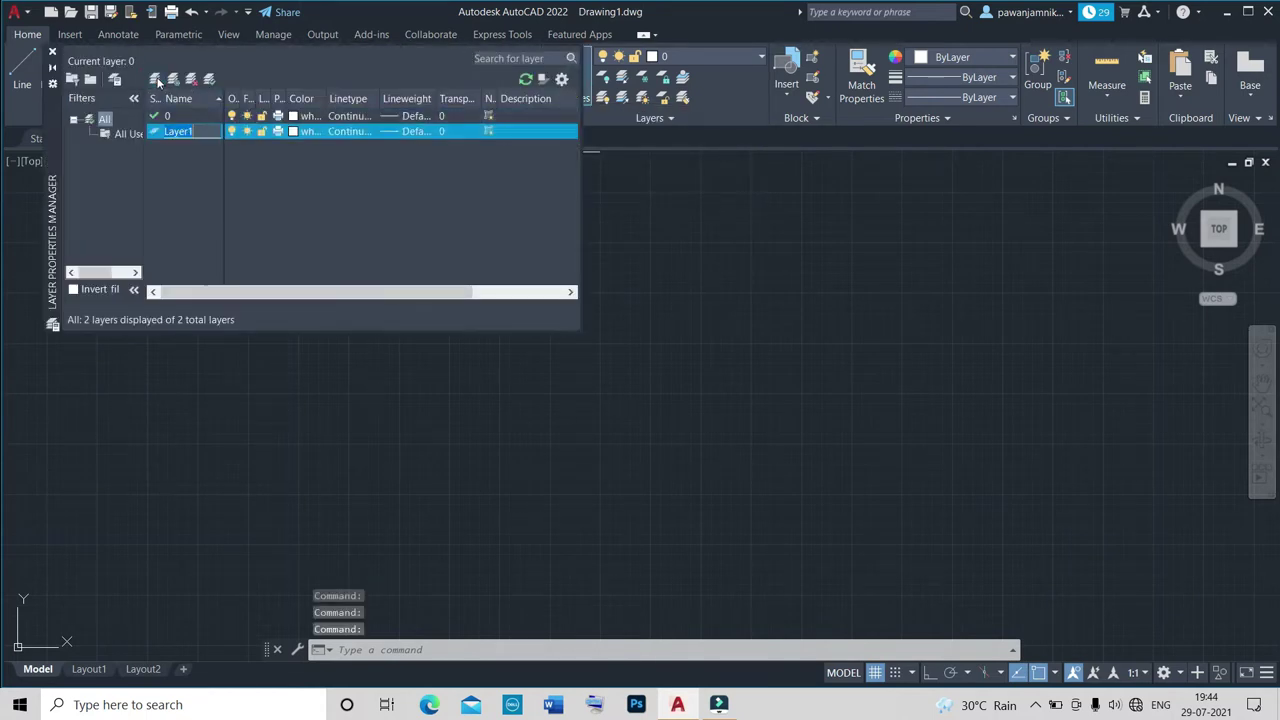
{"action": "left_click", "coordinate": [157, 82]}
{"action": "left_click", "coordinate": [157, 82]}
{"action": "left_click", "coordinate": [157, 82]}
{"action": "left_click", "coordinate": [157, 82]}
{"action": "left_click", "coordinate": [157, 82]}
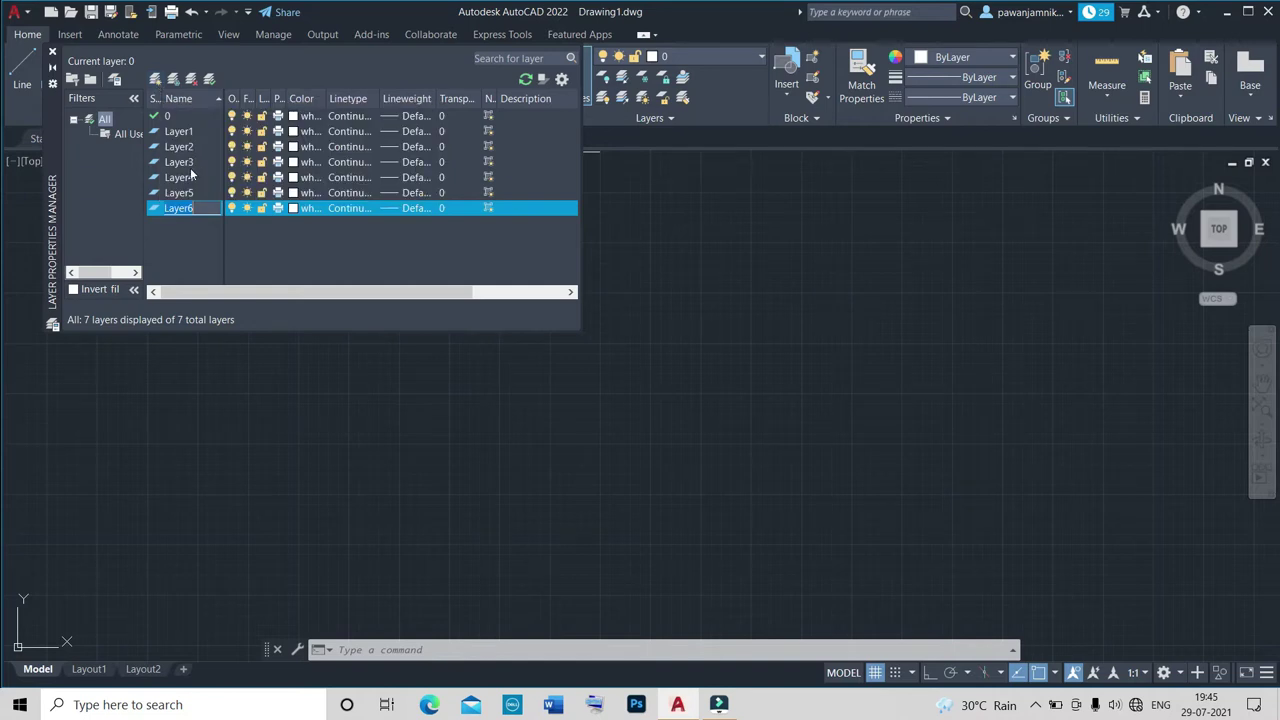
Make Layer1 the current layer and select Layer4 and Layer5 together.
{"action": "double_click", "coordinate": [180, 131]}
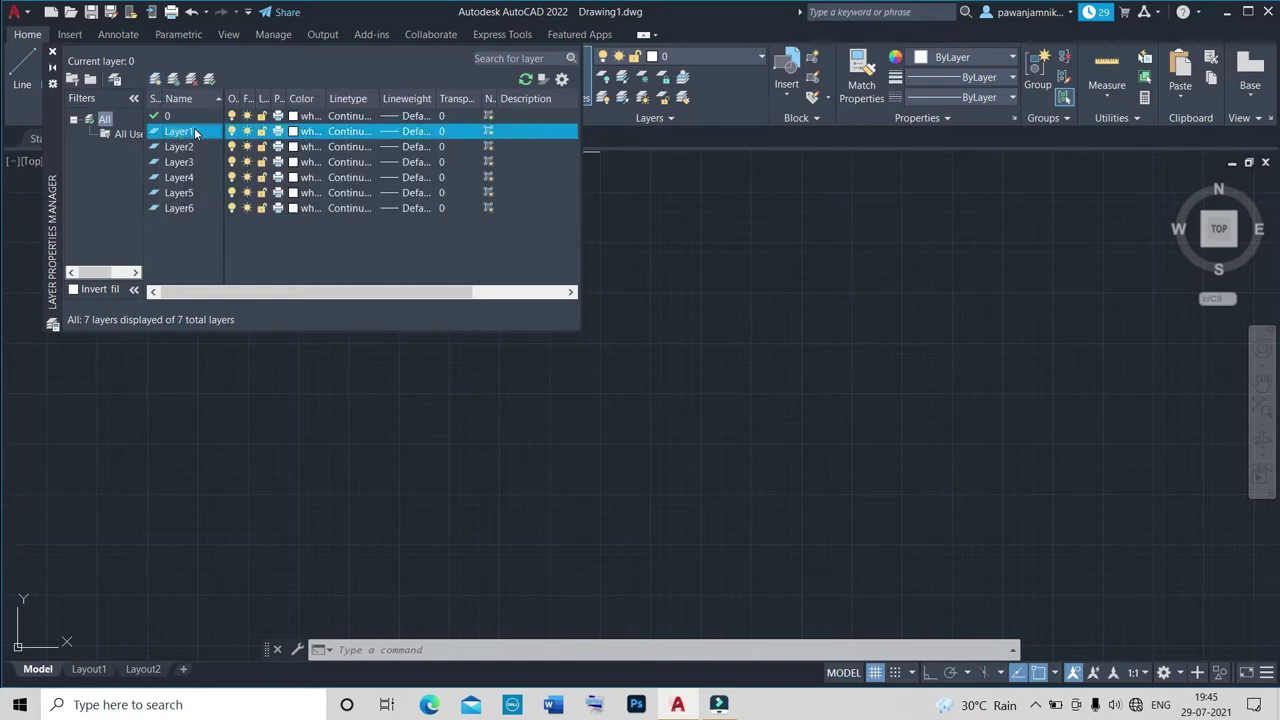
{"action": "left_click", "coordinate": [190, 132]}
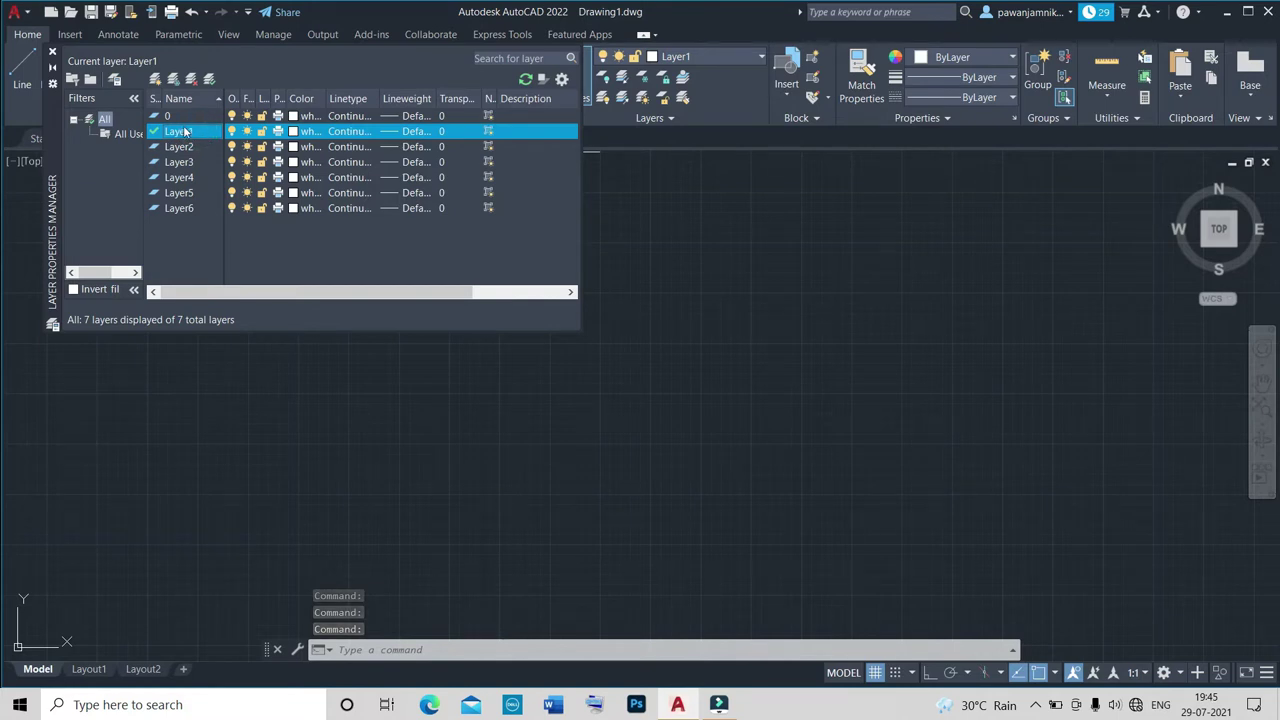
{"action": "right_click", "coordinate": [185, 130]}
{"action": "left_click", "coordinate": [175, 132]}
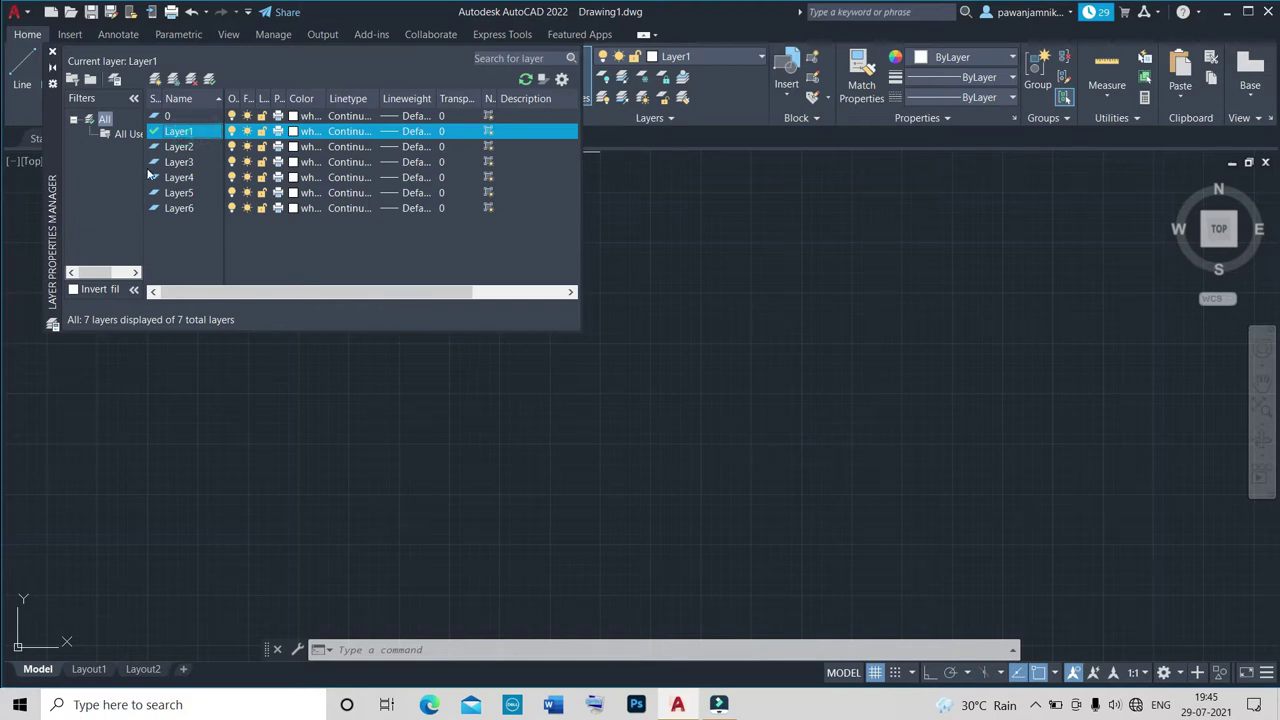
{"action": "left_click_drag", "start_coordinate": [186, 177], "coordinate": [186, 193]}
{"action": "right_click", "coordinate": [196, 193]}
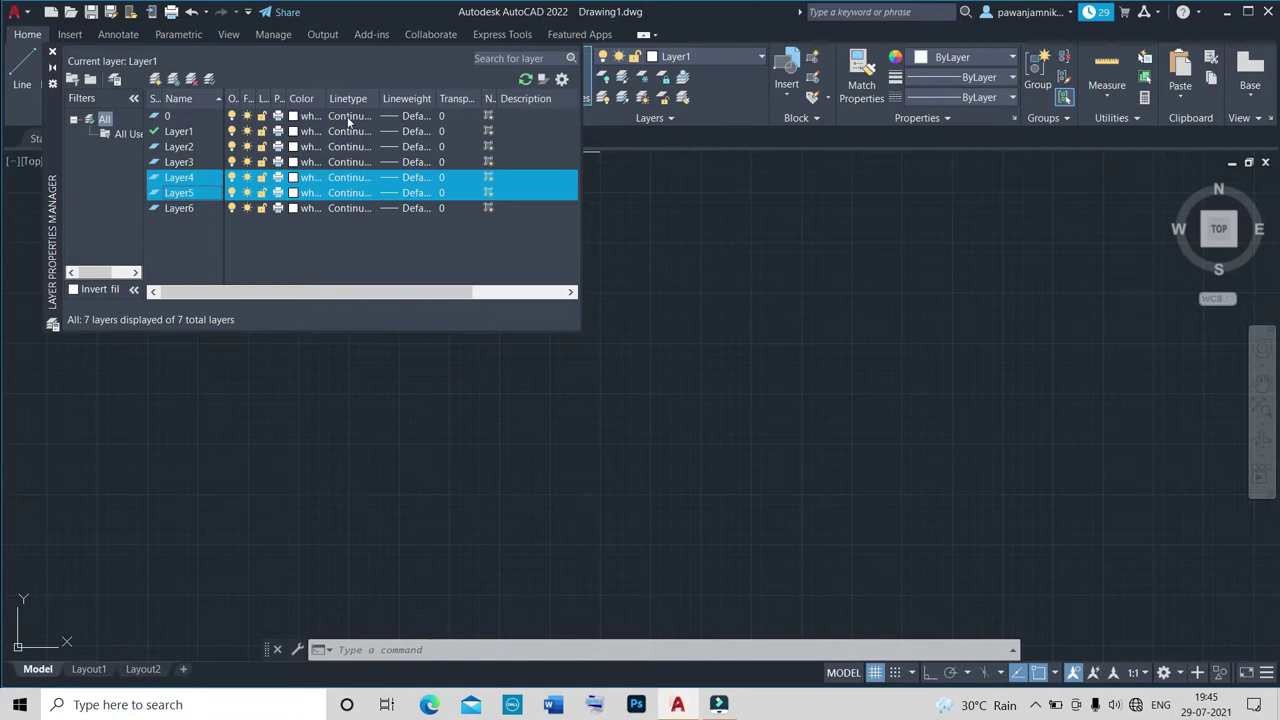
Open and cancel layer 0's colour picker, then select the Layer1 name for renaming.
{"action": "left_click", "coordinate": [311, 118]}
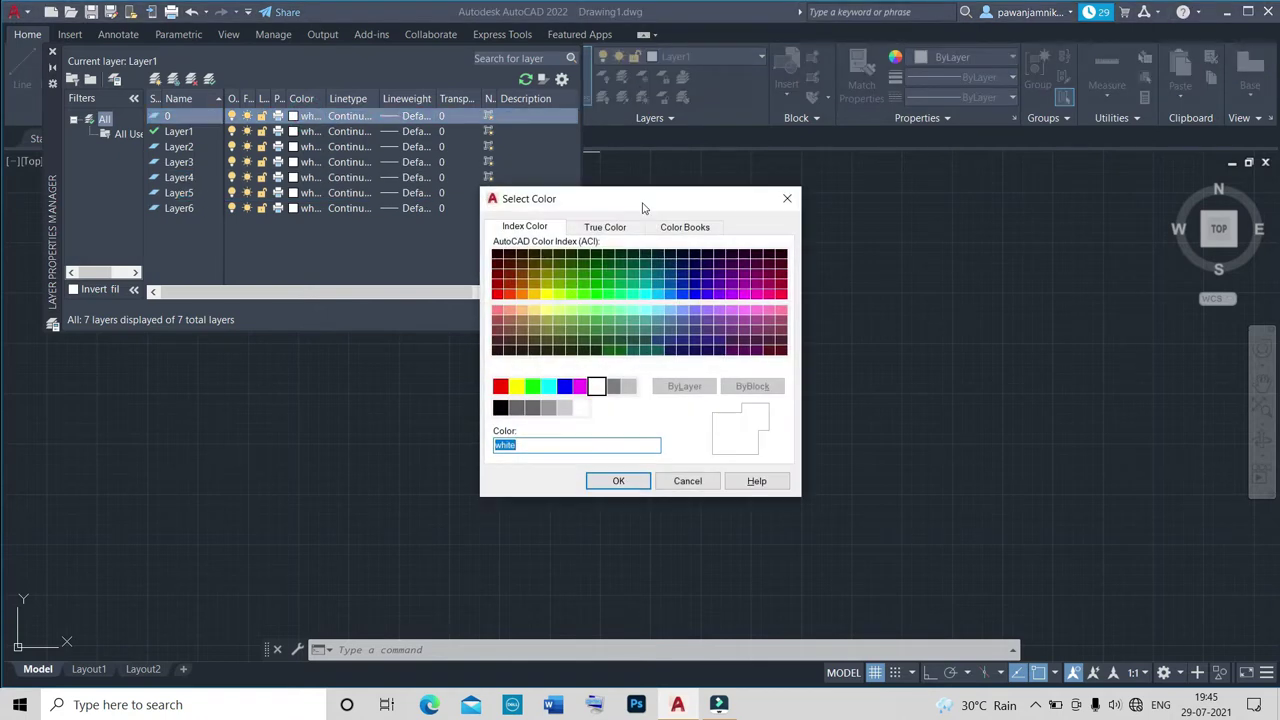
{"action": "left_click", "coordinate": [787, 198]}
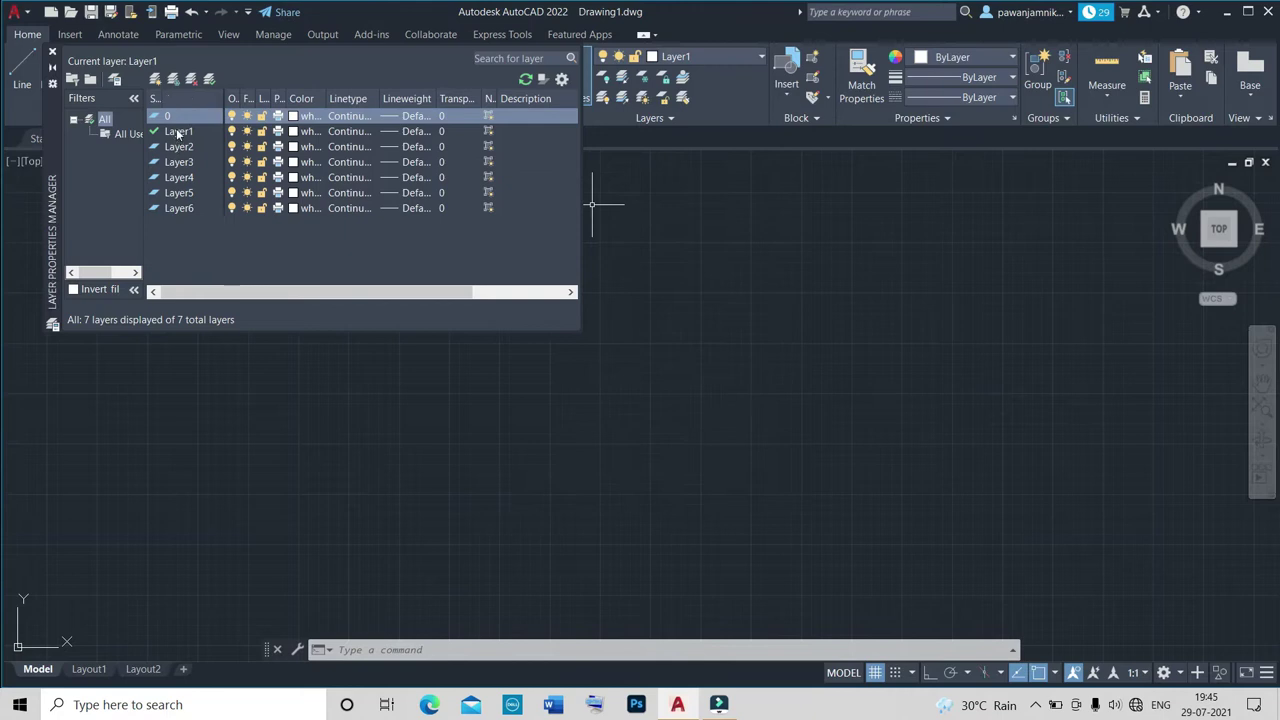
{"action": "left_click", "coordinate": [180, 131]}
{"action": "left_click", "coordinate": [199, 131]}
{"action": "right_click", "coordinate": [199, 131]}
{"action": "key", "text": "Escape"}
Rename Layer1 to door and give it colour 210 magenta.
{"action": "double_click", "coordinate": [204, 131]}
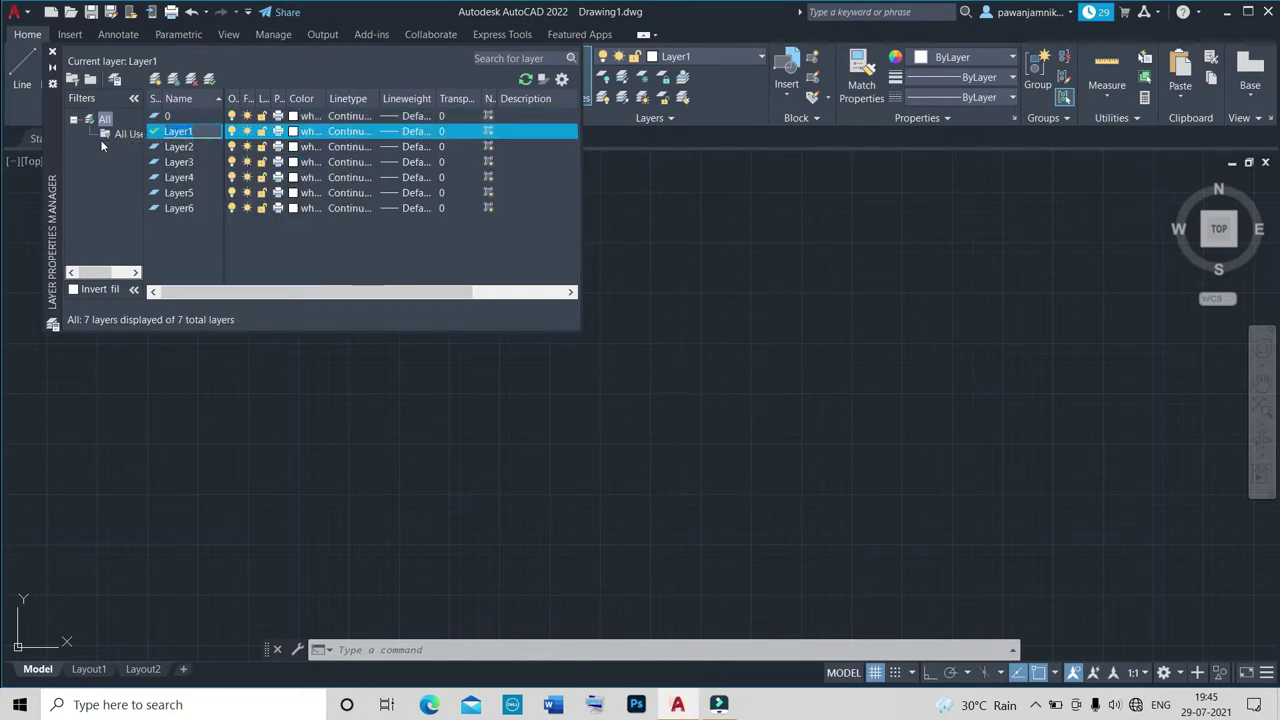
{"action": "type", "text": "door"}
{"action": "left_click", "coordinate": [294, 131]}
{"action": "left_click", "coordinate": [744, 293]}
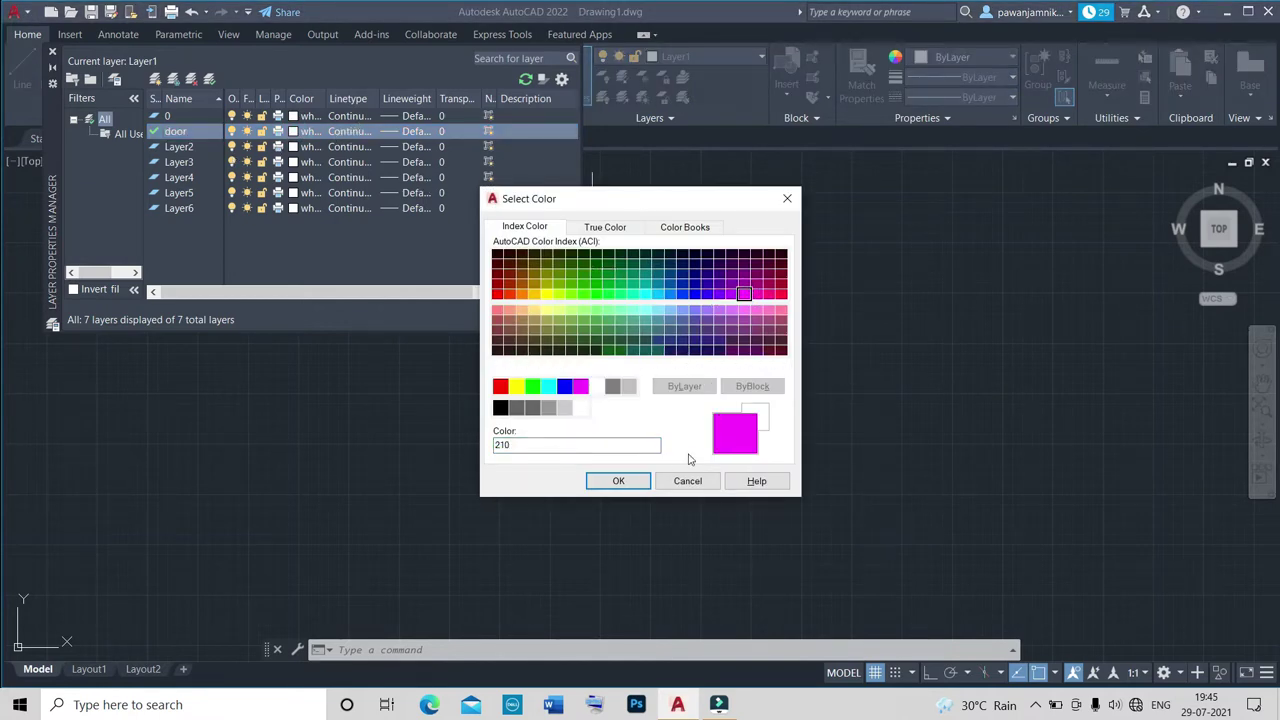
{"action": "left_click", "coordinate": [618, 481]}
Rename Layer2 to window and give it colour 140 cyan.
{"action": "left_click", "coordinate": [180, 147]}
{"action": "double_click", "coordinate": [168, 147]}
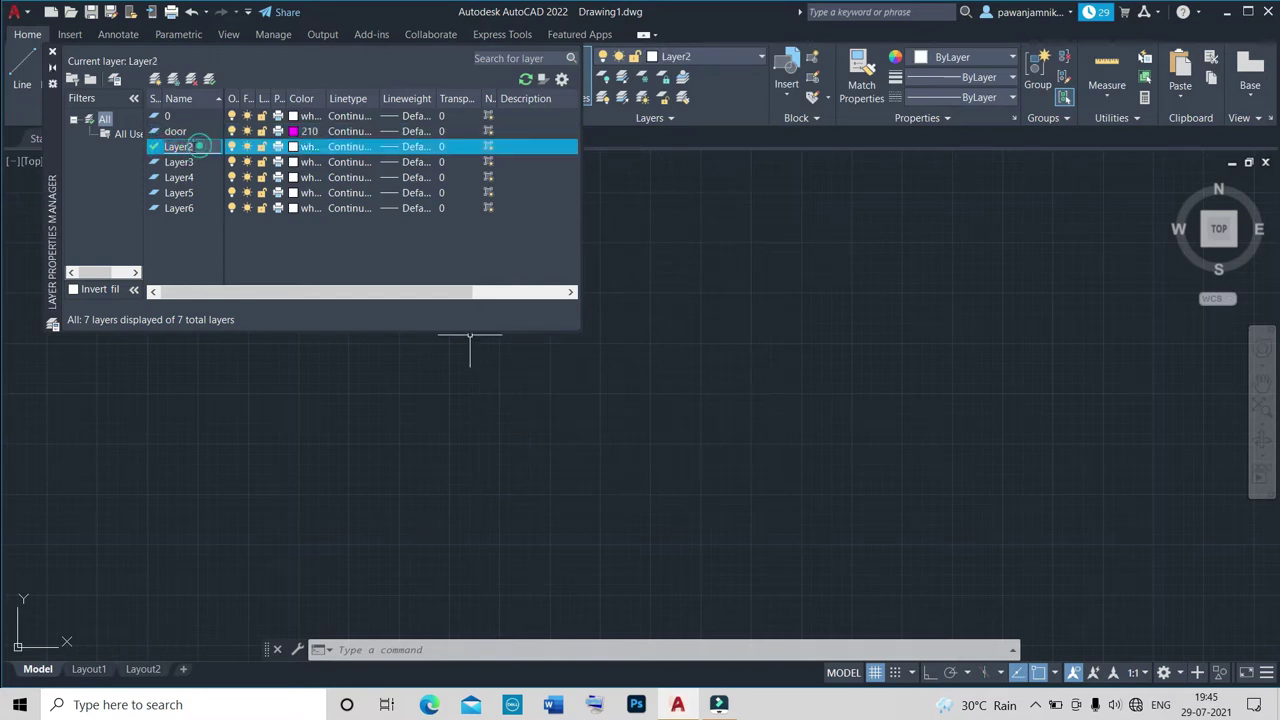
{"action": "key", "text": "BackSpace"}
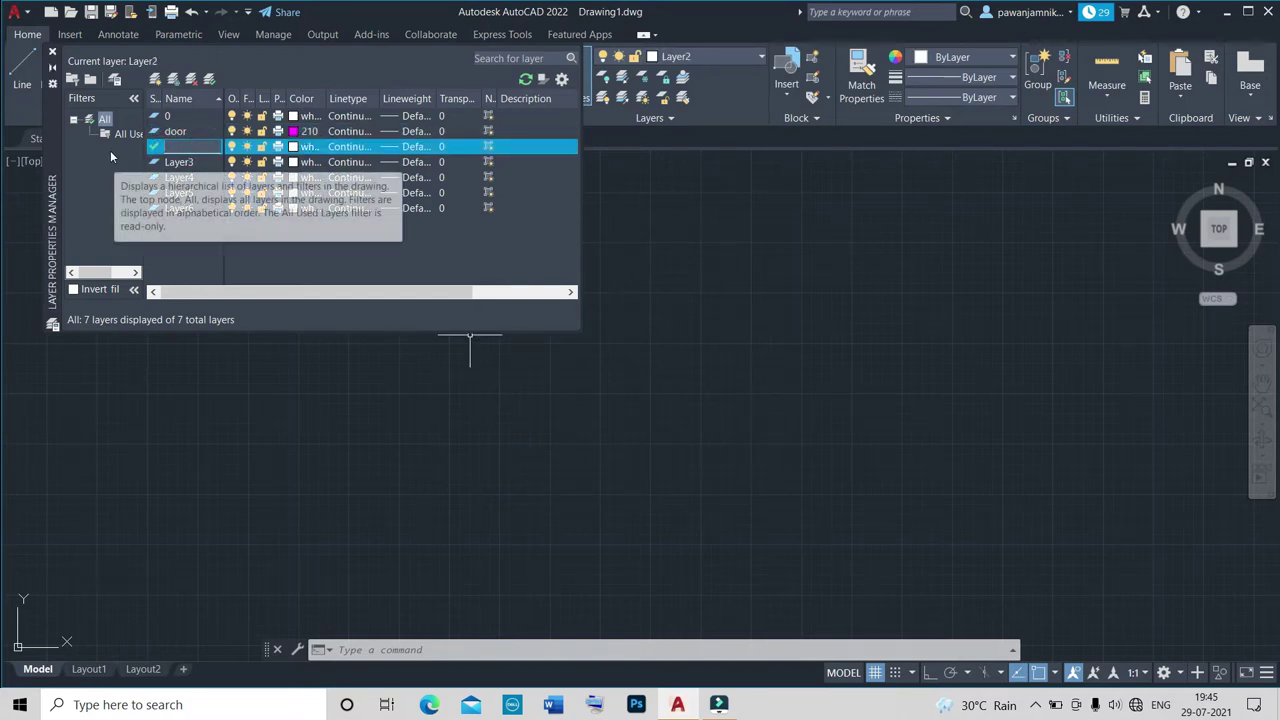
{"action": "type", "text": "win"}
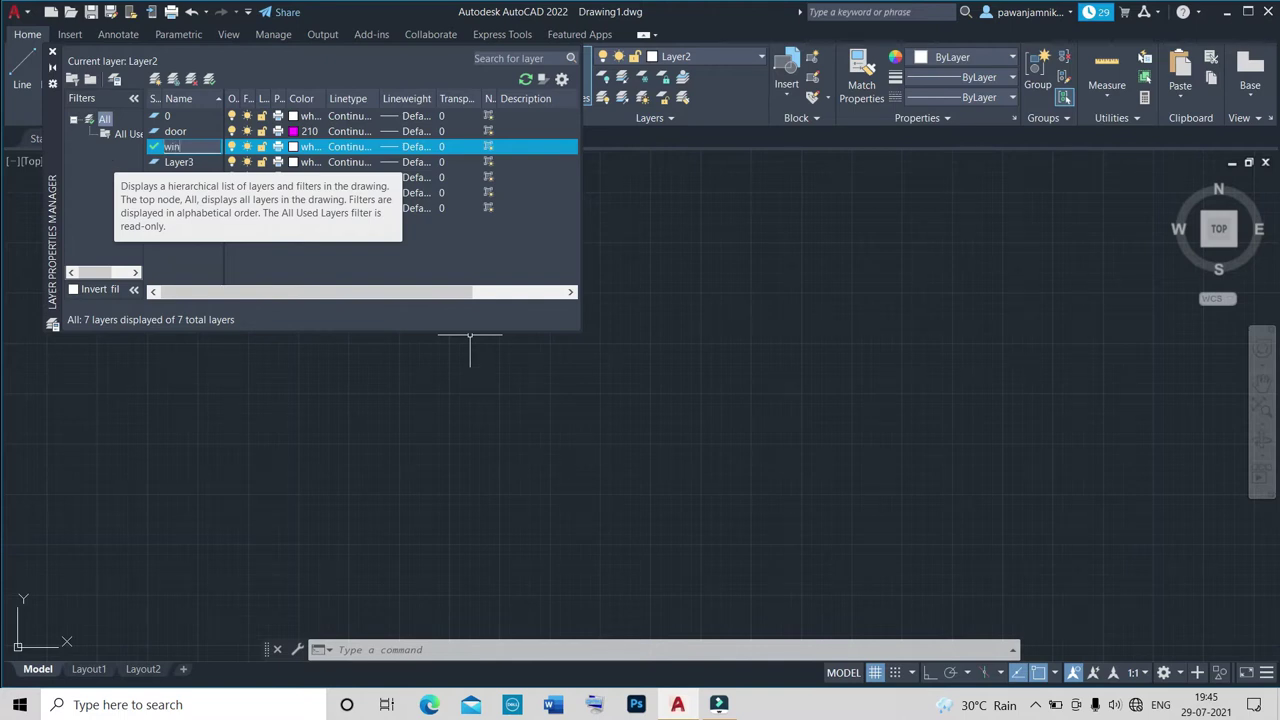
{"action": "type", "text": "dow"}
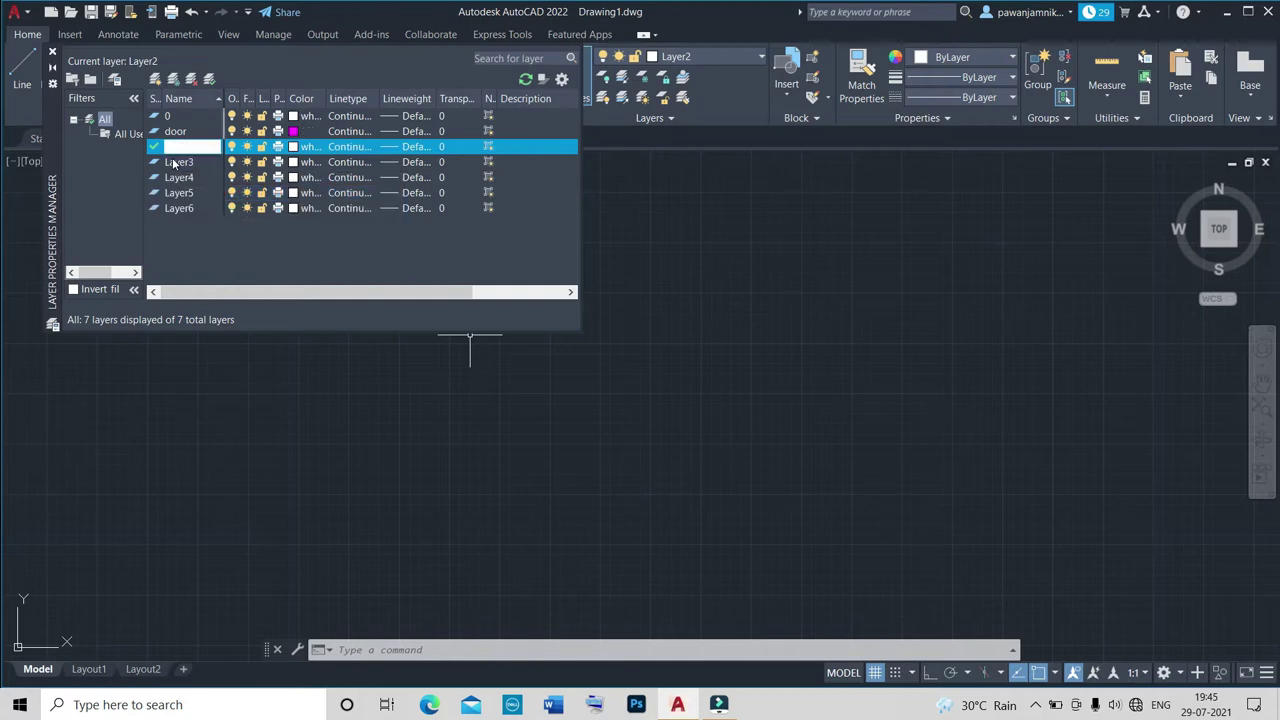
{"action": "key", "text": "Return"}
{"action": "left_click", "coordinate": [304, 146]}
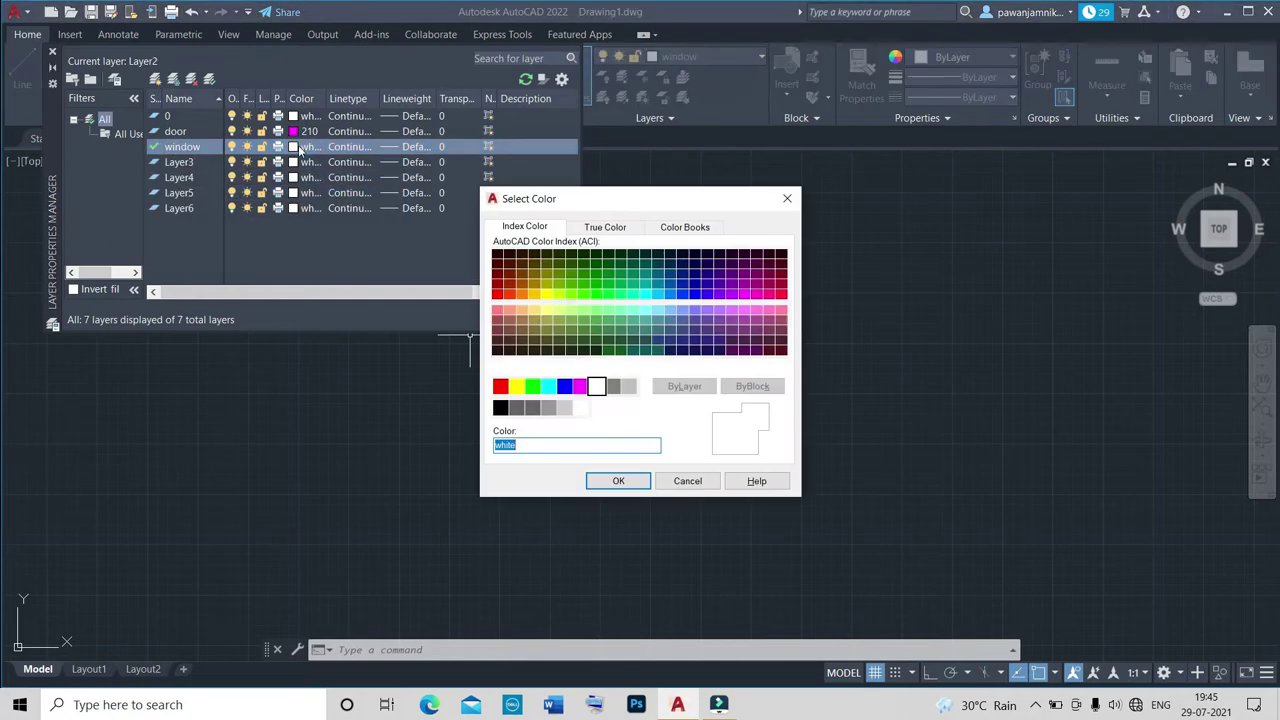
{"action": "left_click", "coordinate": [657, 293]}
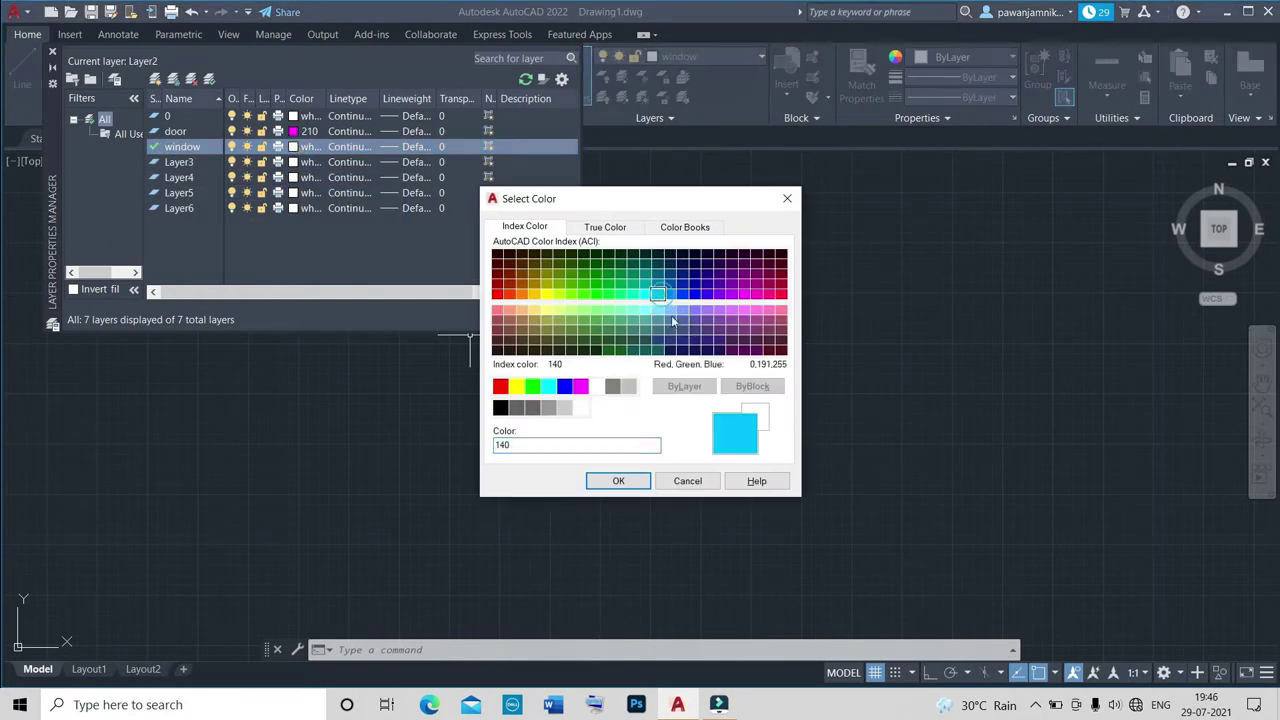
{"action": "left_click", "coordinate": [618, 481]}
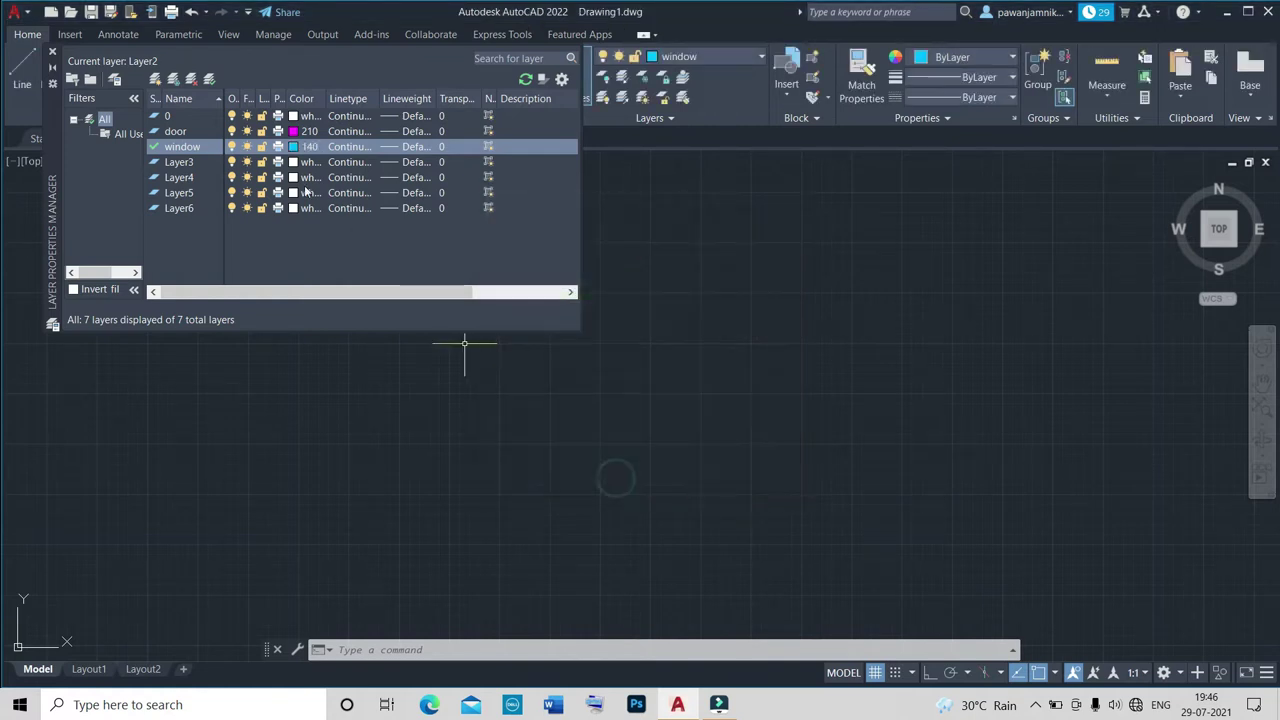
Rename Layer3 to furniture and give it colour 40 yellow.
{"action": "double_click", "coordinate": [178, 162]}
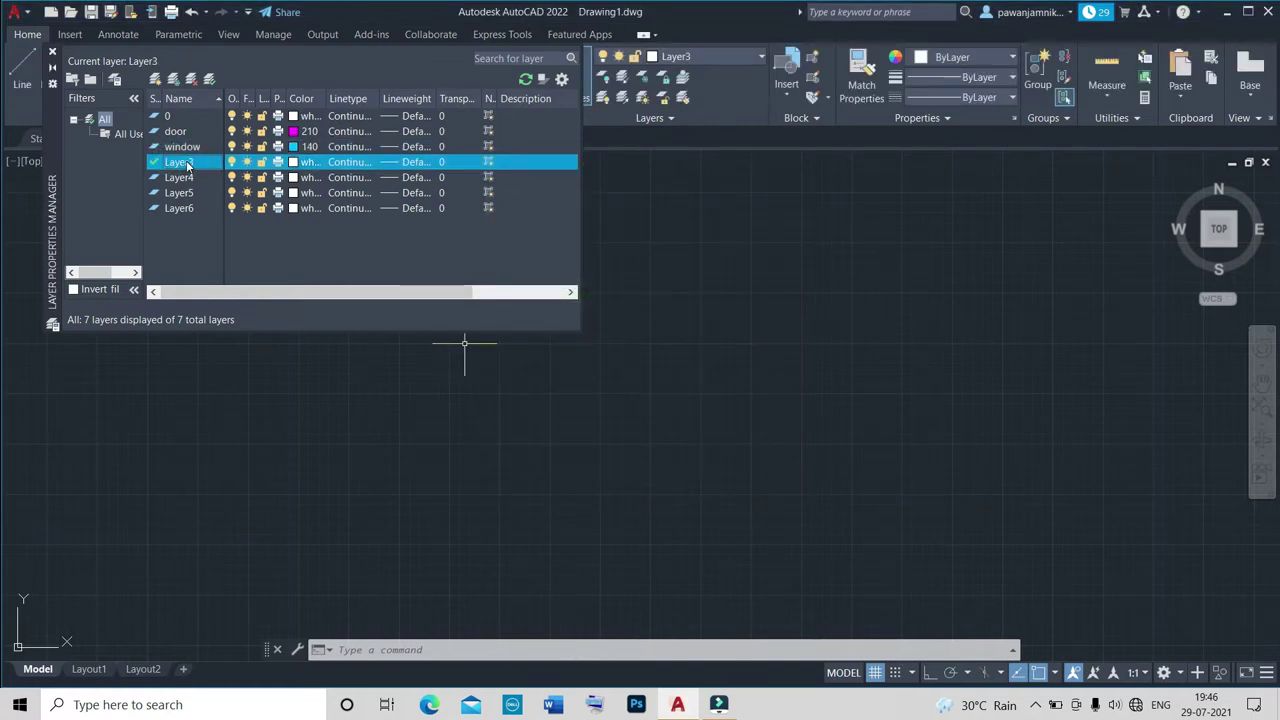
{"action": "left_click", "coordinate": [208, 162]}
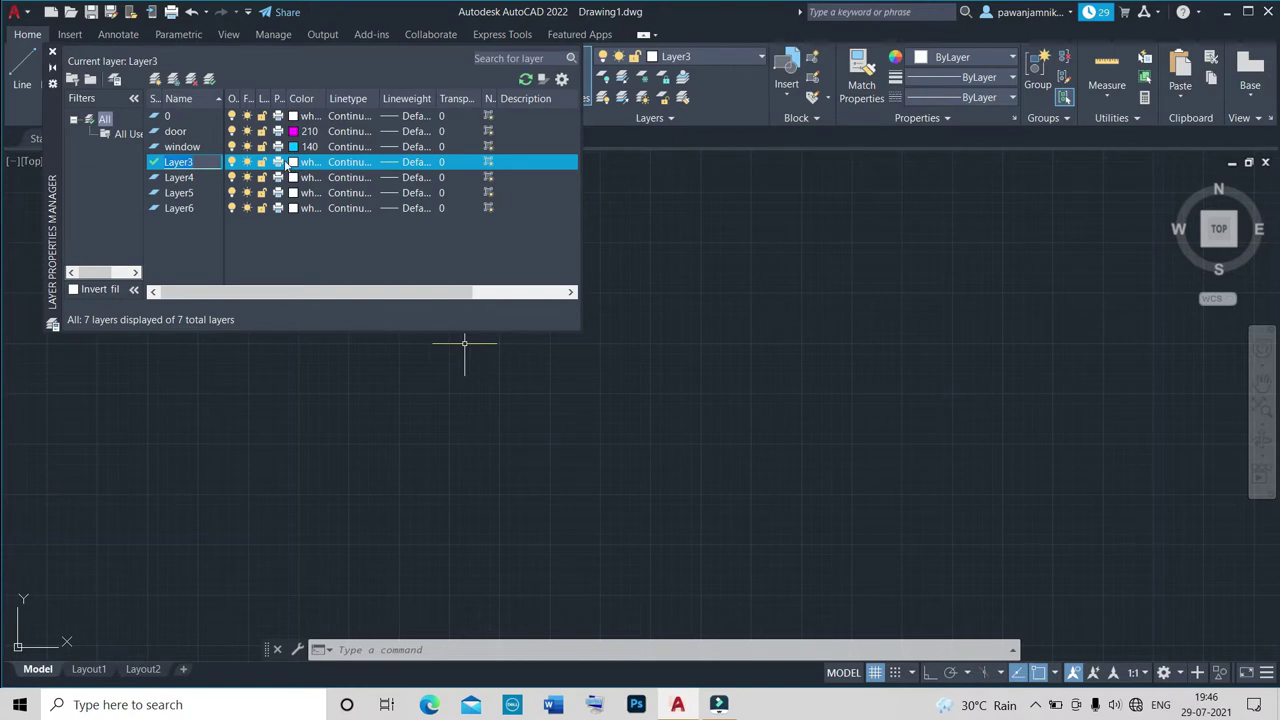
{"action": "key", "text": "BackSpace"}
{"action": "key", "text": "BackSpace"}
{"action": "key", "text": "BackSpace"}
{"action": "type", "text": "rn"}
{"action": "left_click", "coordinate": [294, 164]}
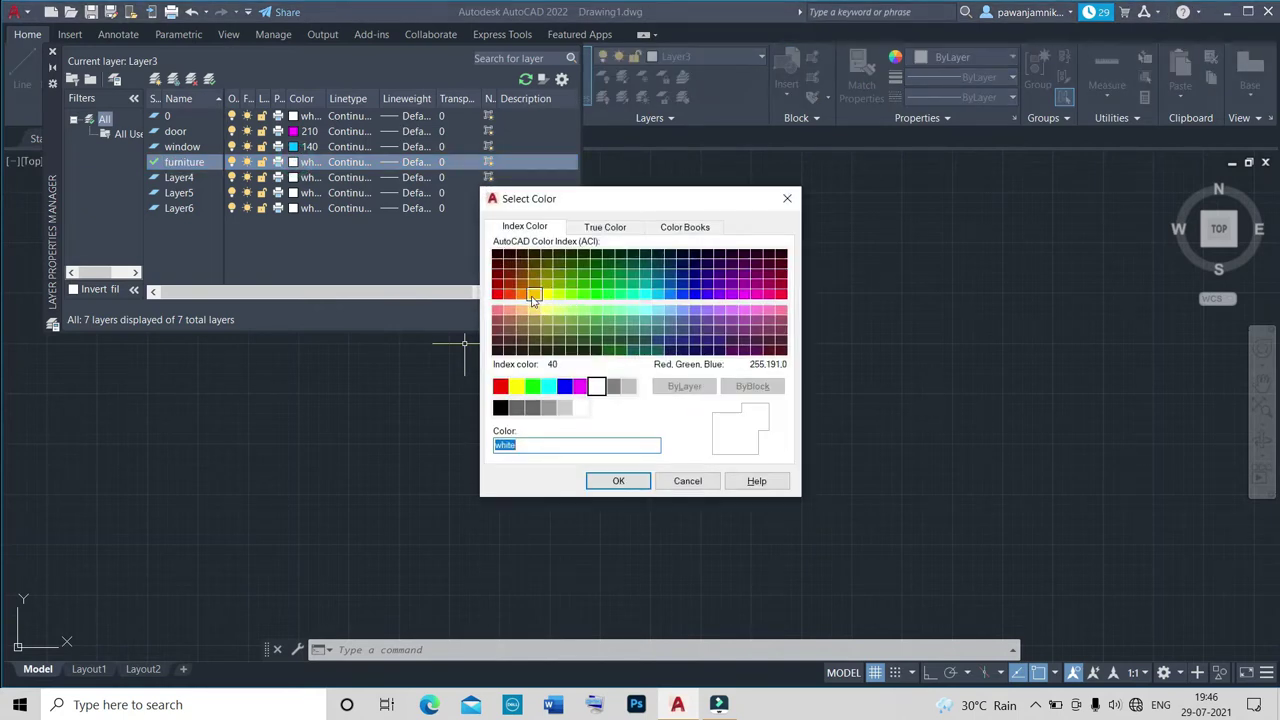
{"action": "left_click", "coordinate": [533, 294]}
{"action": "left_click", "coordinate": [618, 481]}
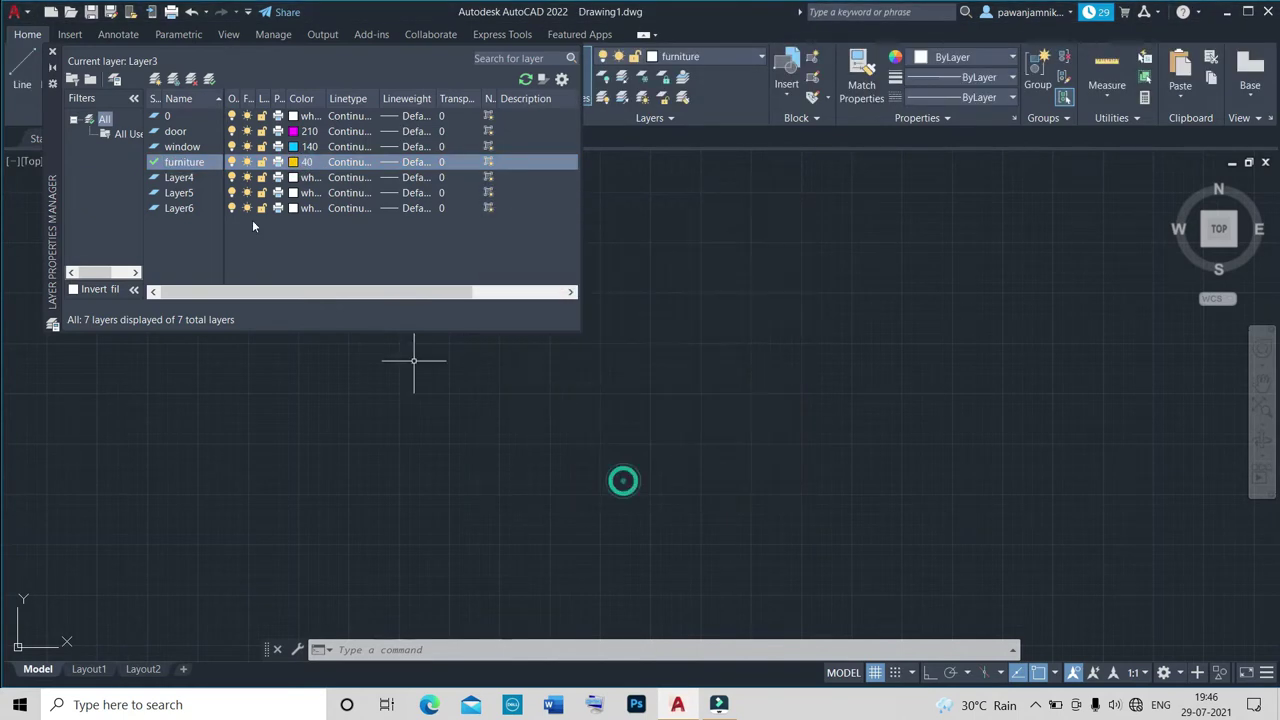
{"action": "left_click", "coordinate": [198, 178]}
Rename Layer4, Layer5 and Layer6 to porch, garden and text.
{"action": "double_click", "coordinate": [178, 179]}
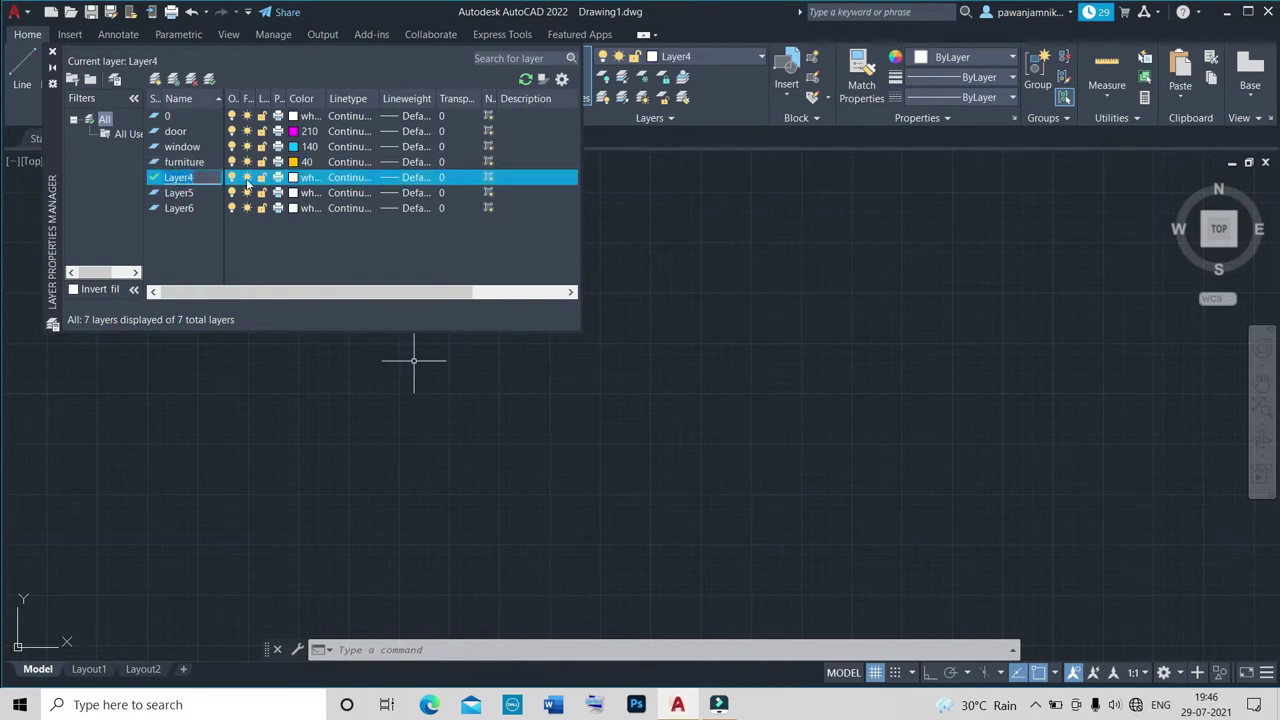
{"action": "key", "text": "BackSpace"}
{"action": "type", "text": "porch"}
{"action": "left_click", "coordinate": [176, 194]}
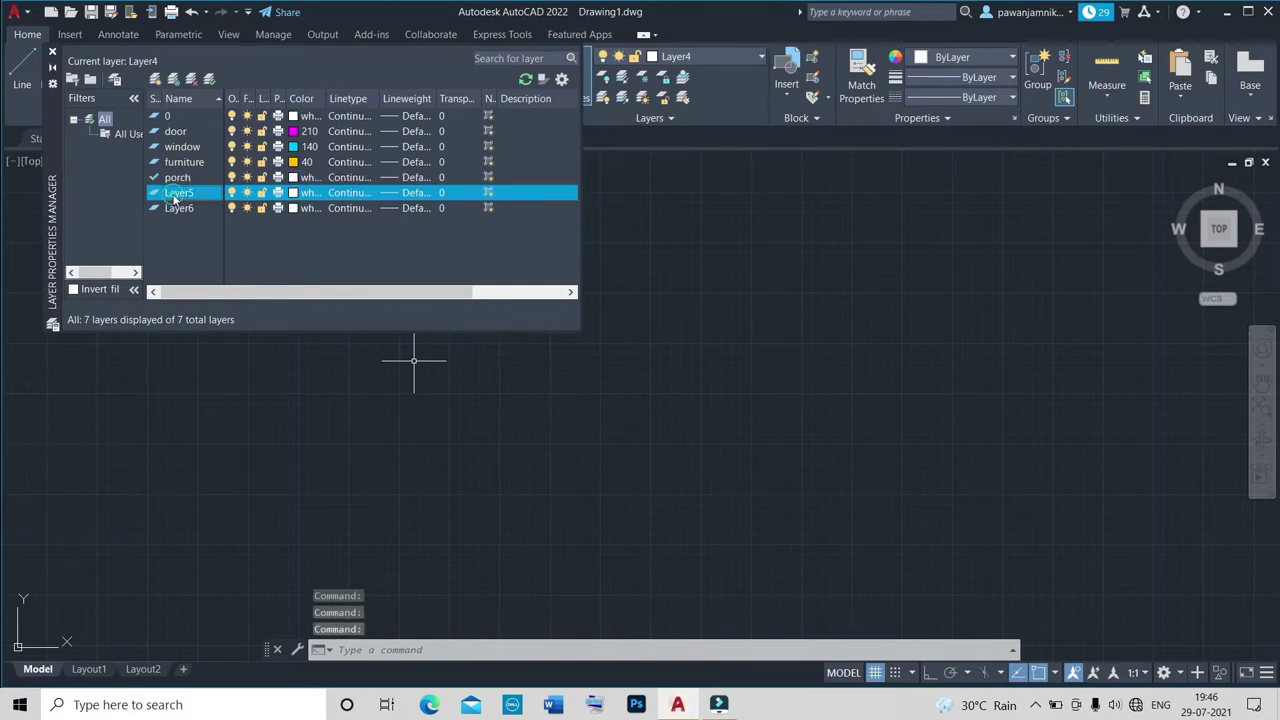
{"action": "left_click", "coordinate": [200, 194]}
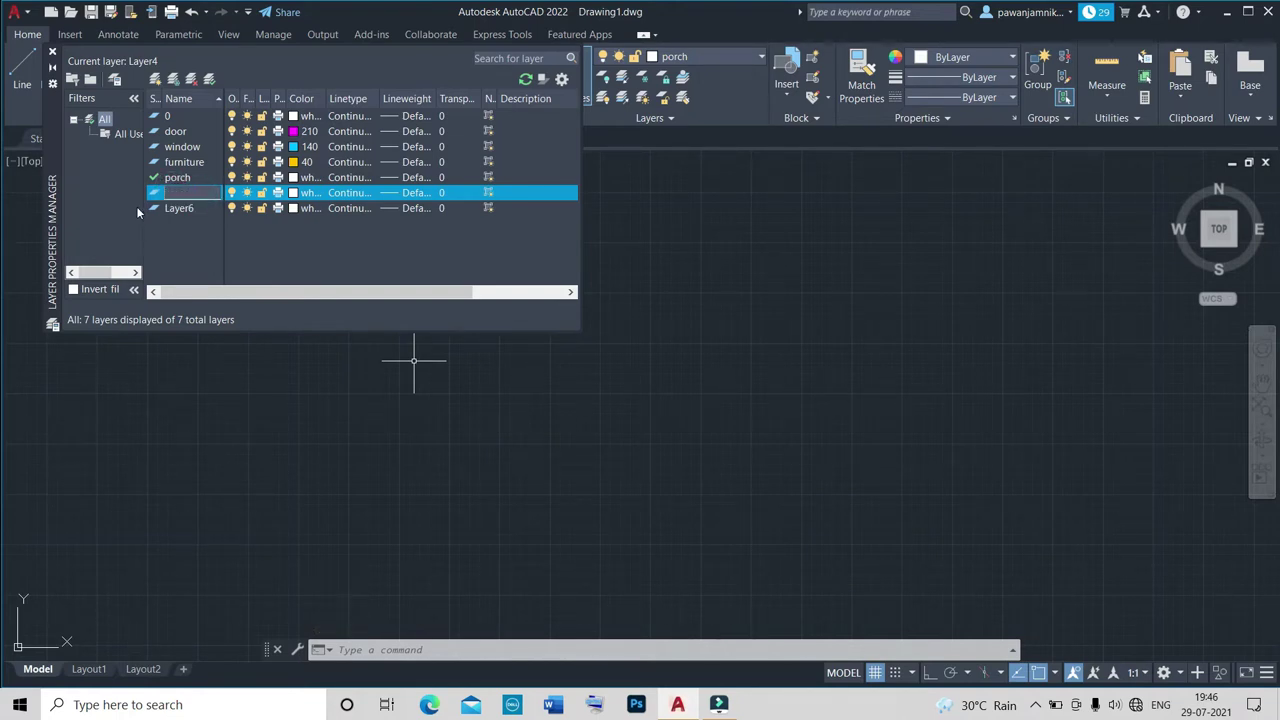
{"action": "type", "text": "garden"}
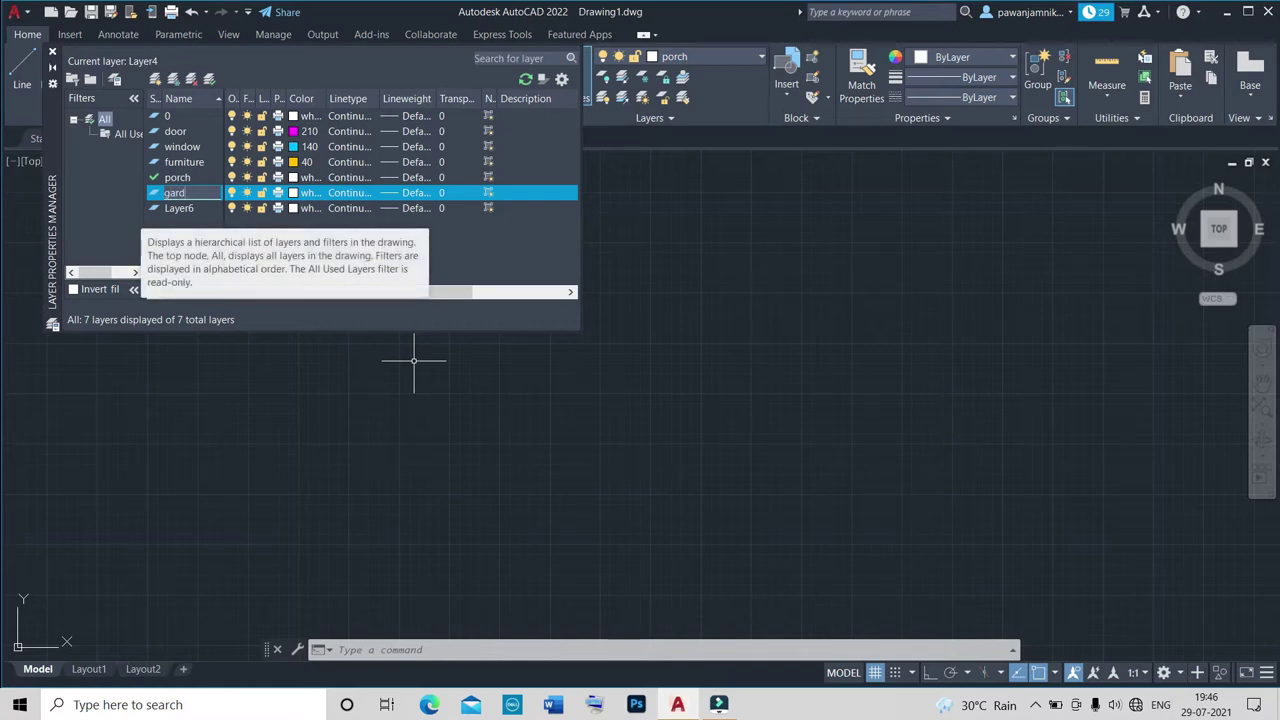
{"action": "left_click", "coordinate": [181, 209]}
{"action": "left_click", "coordinate": [194, 210]}
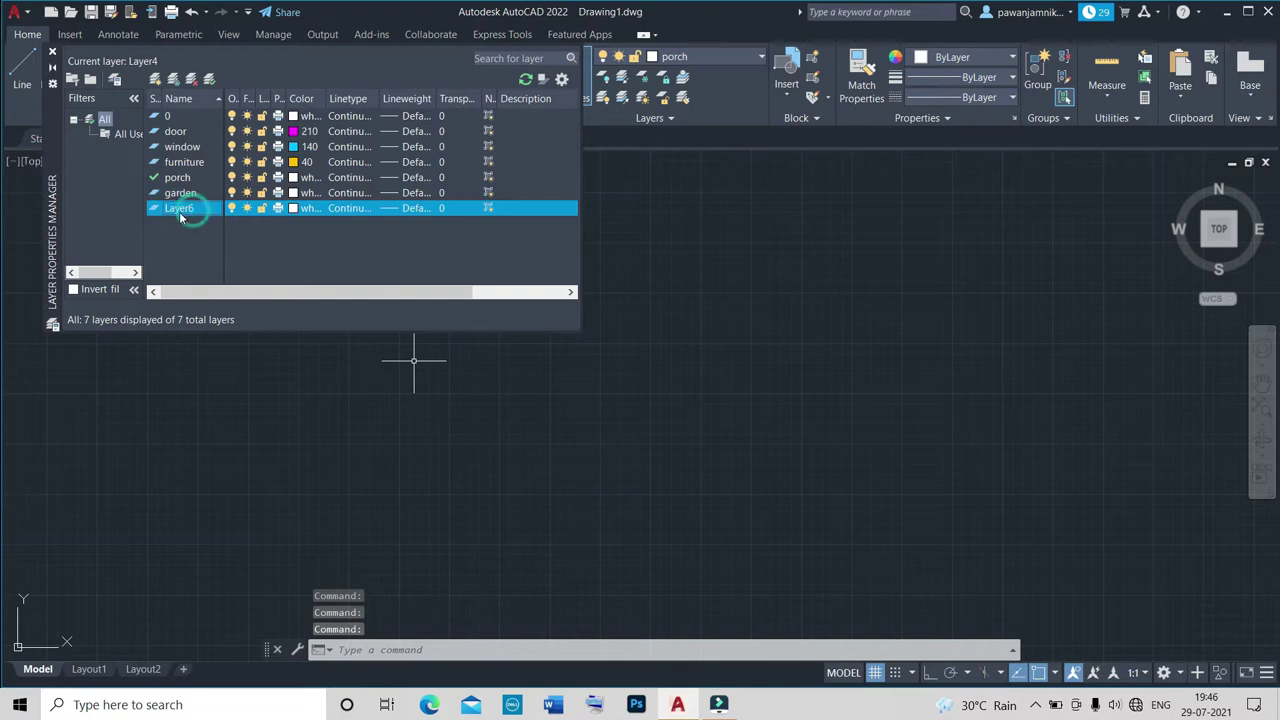
{"action": "type", "text": "t"}
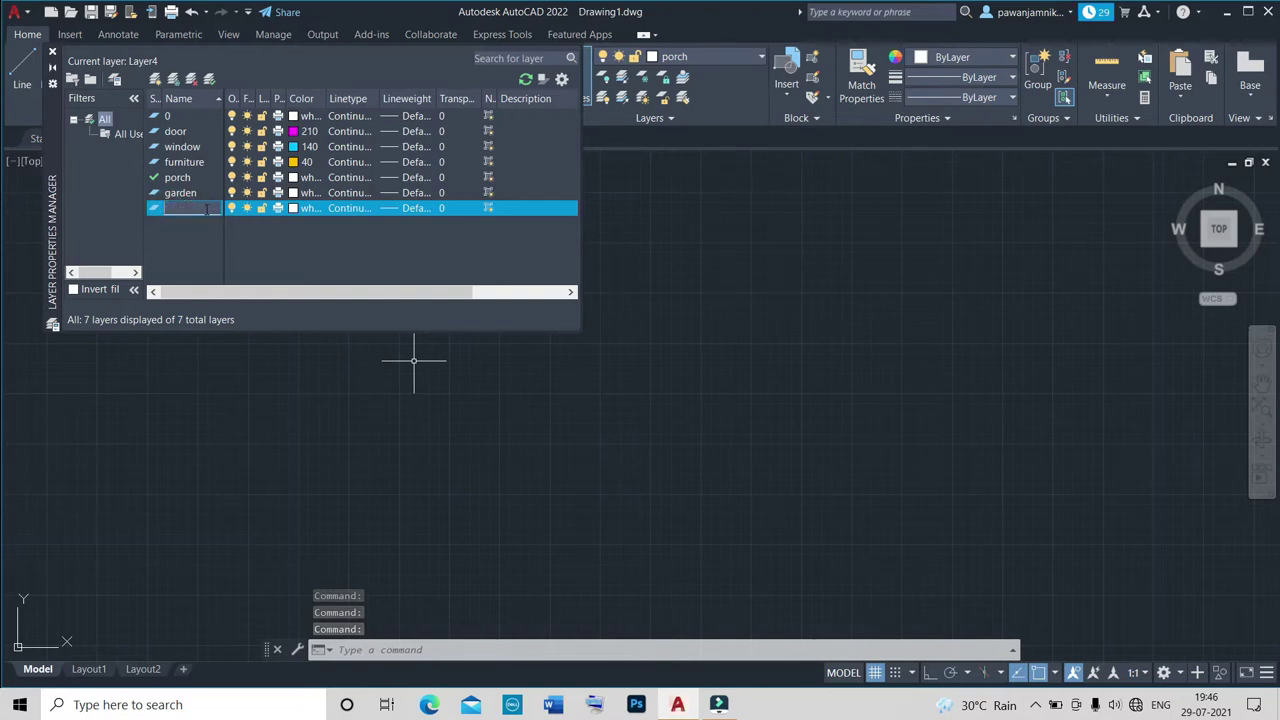
{"action": "type", "text": "r"}
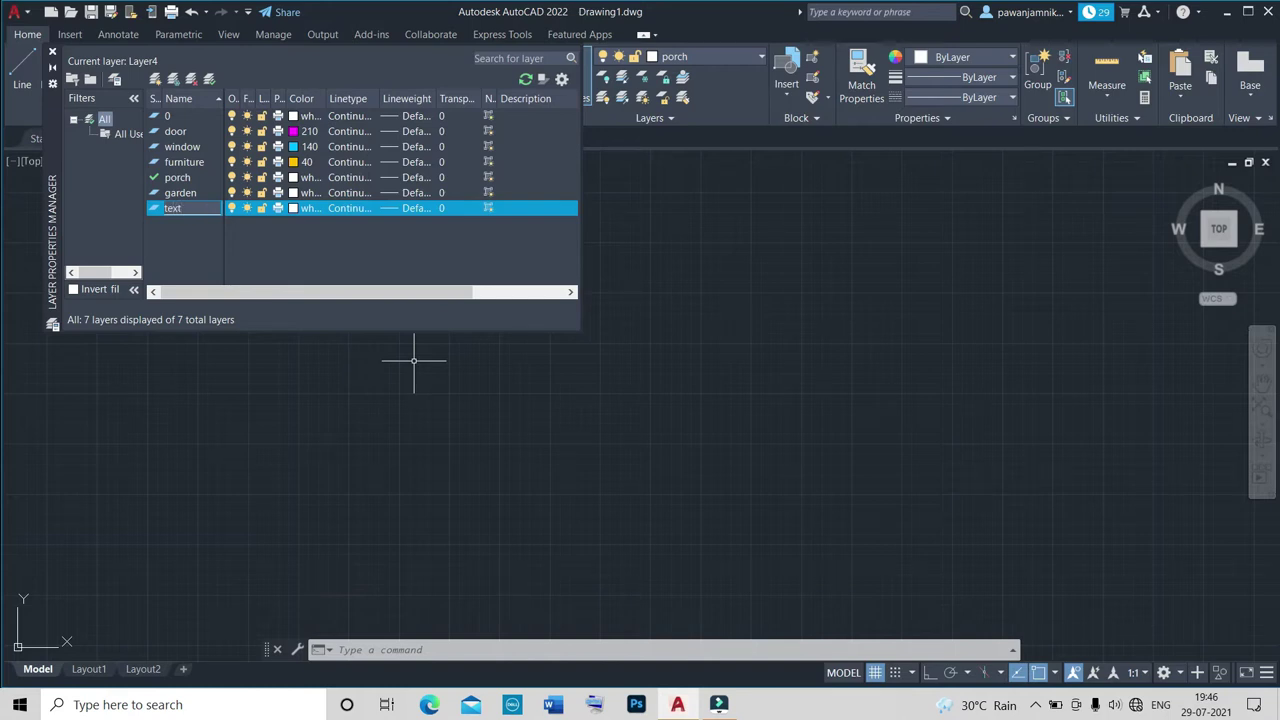
Colour the garden layer green 80, porch layer 60 and text layer yellow.
{"action": "left_click", "coordinate": [300, 193]}
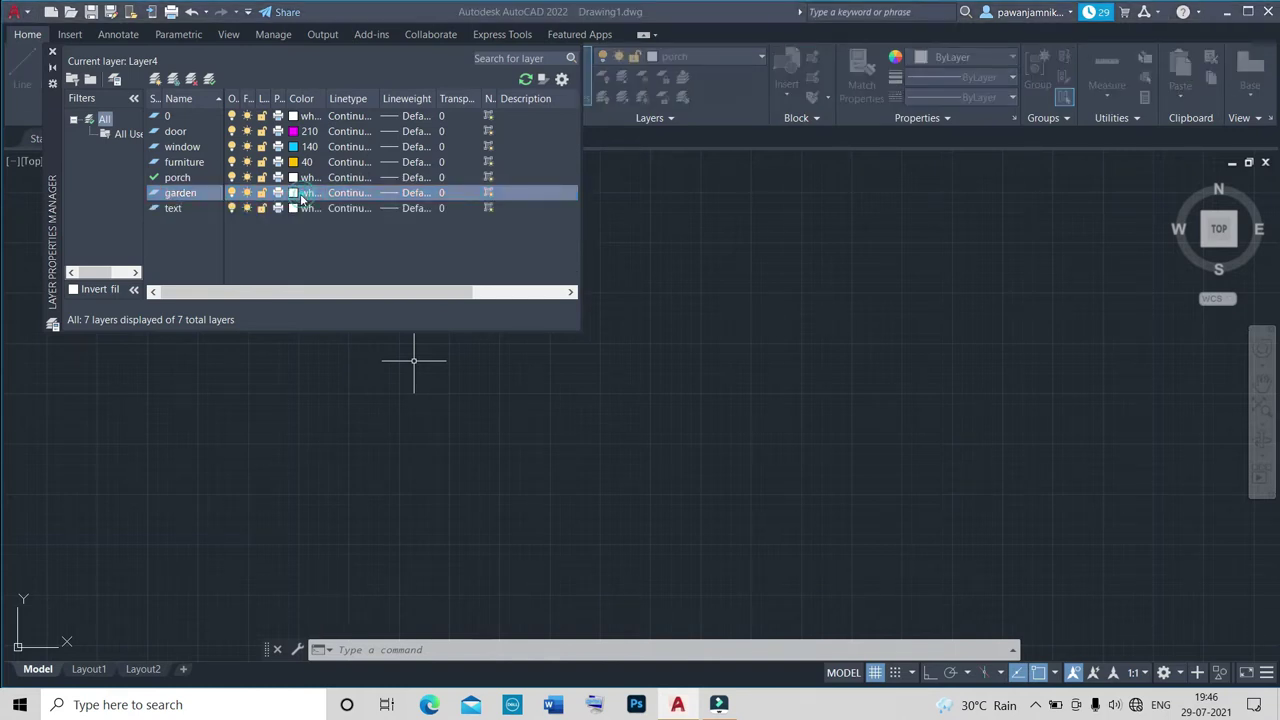
{"action": "left_click", "coordinate": [580, 296]}
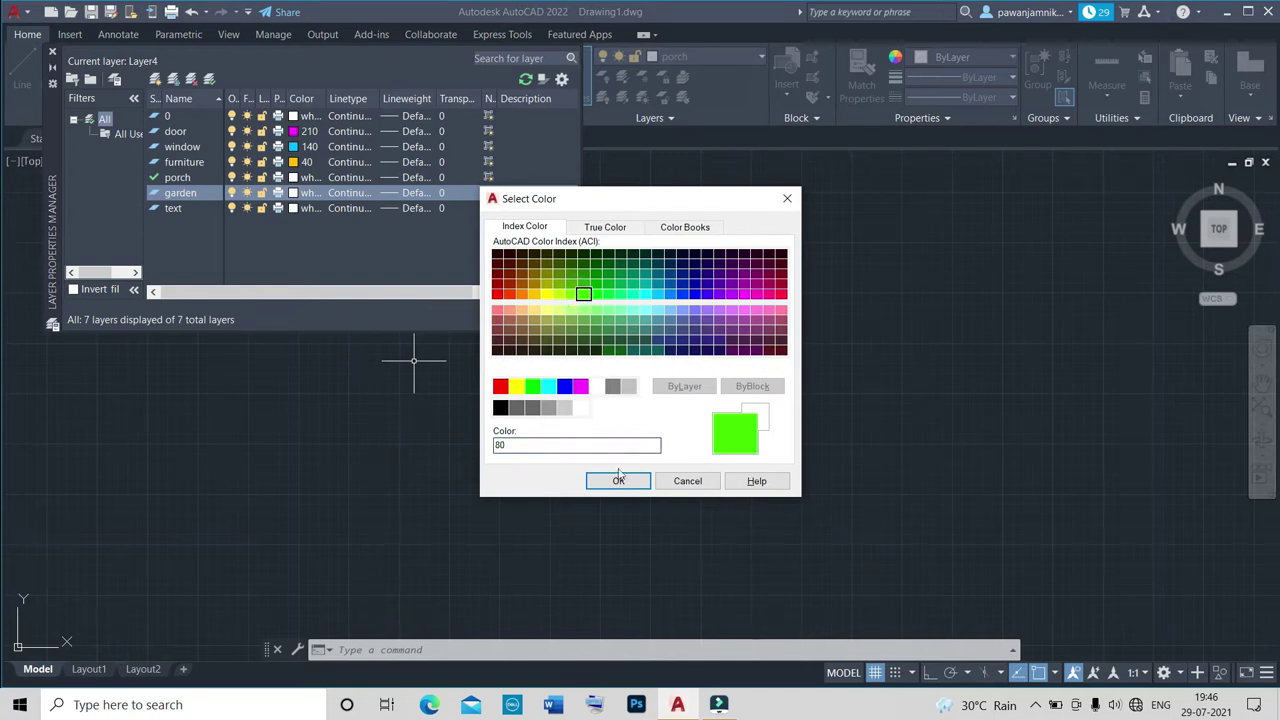
{"action": "left_click", "coordinate": [616, 481]}
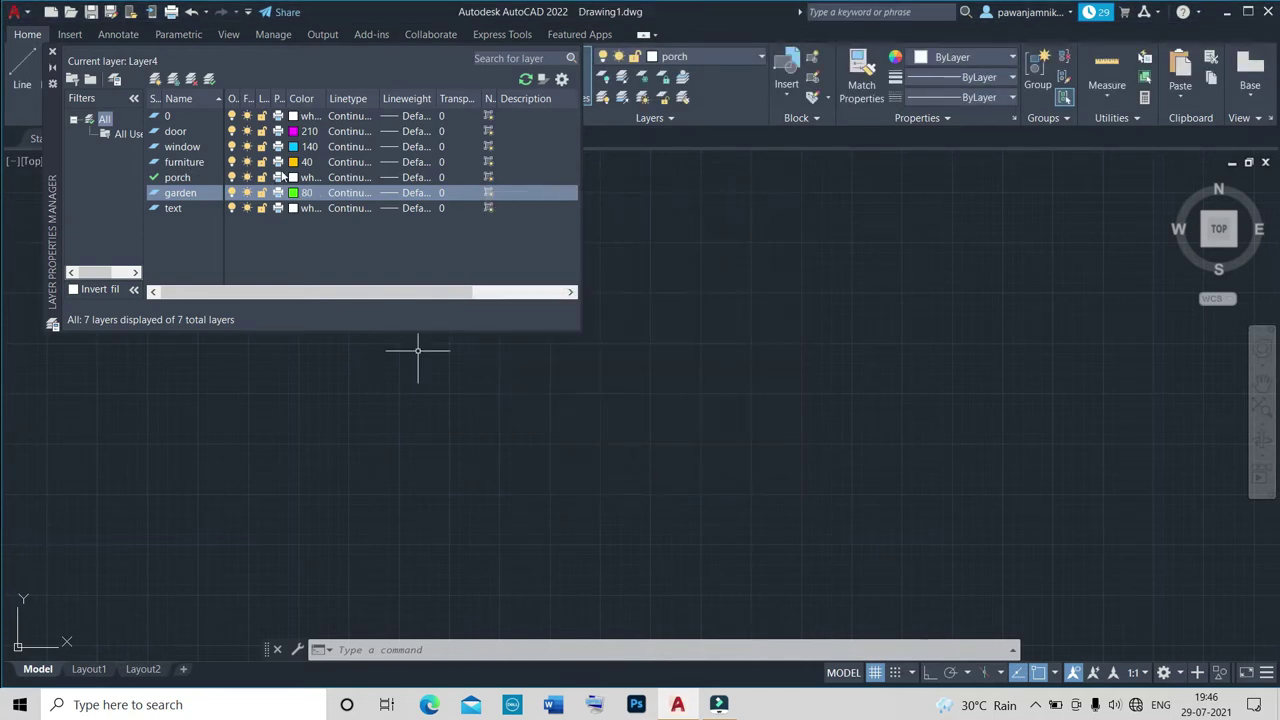
{"action": "left_click", "coordinate": [300, 177]}
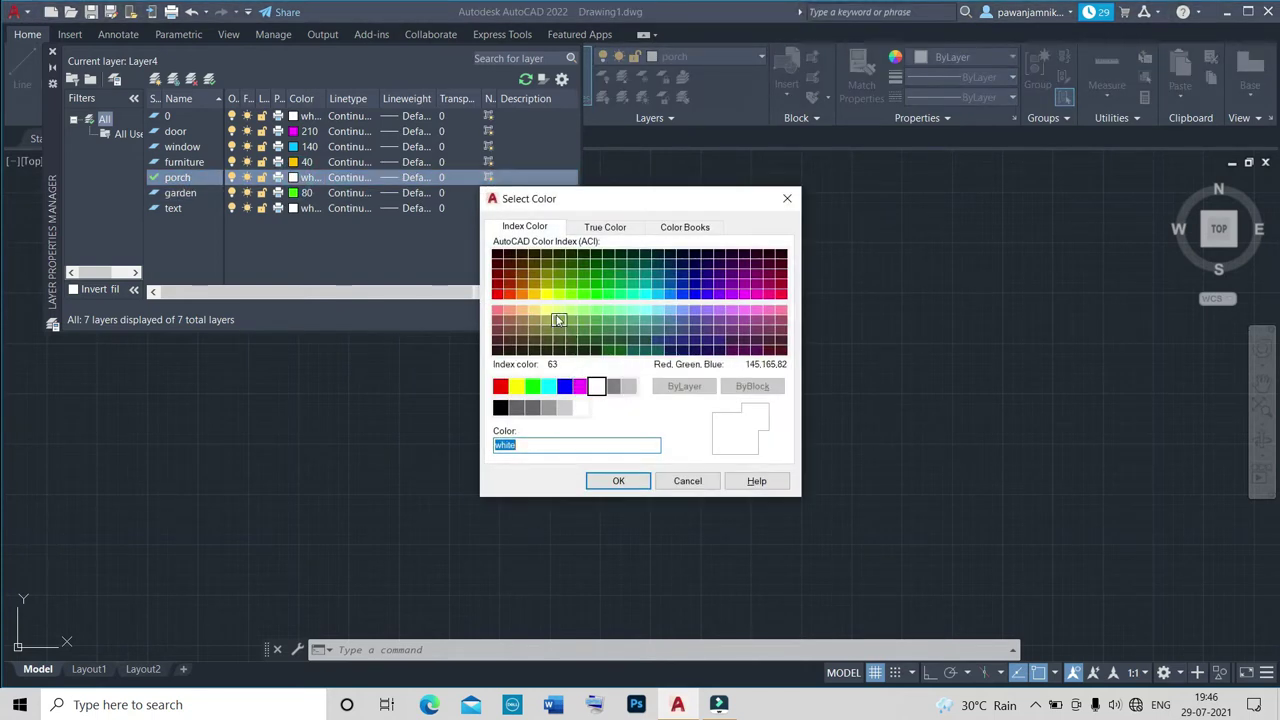
{"action": "left_click", "coordinate": [561, 297]}
{"action": "left_click", "coordinate": [617, 481]}
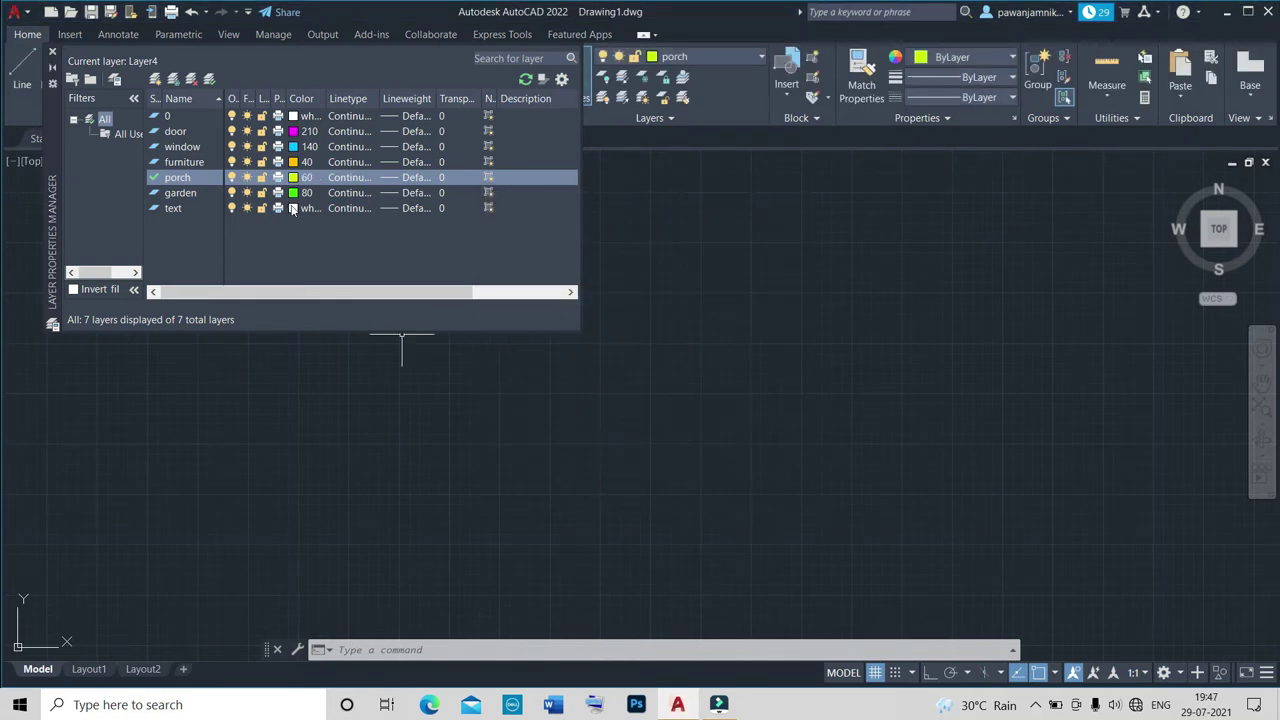
{"action": "left_click", "coordinate": [293, 208]}
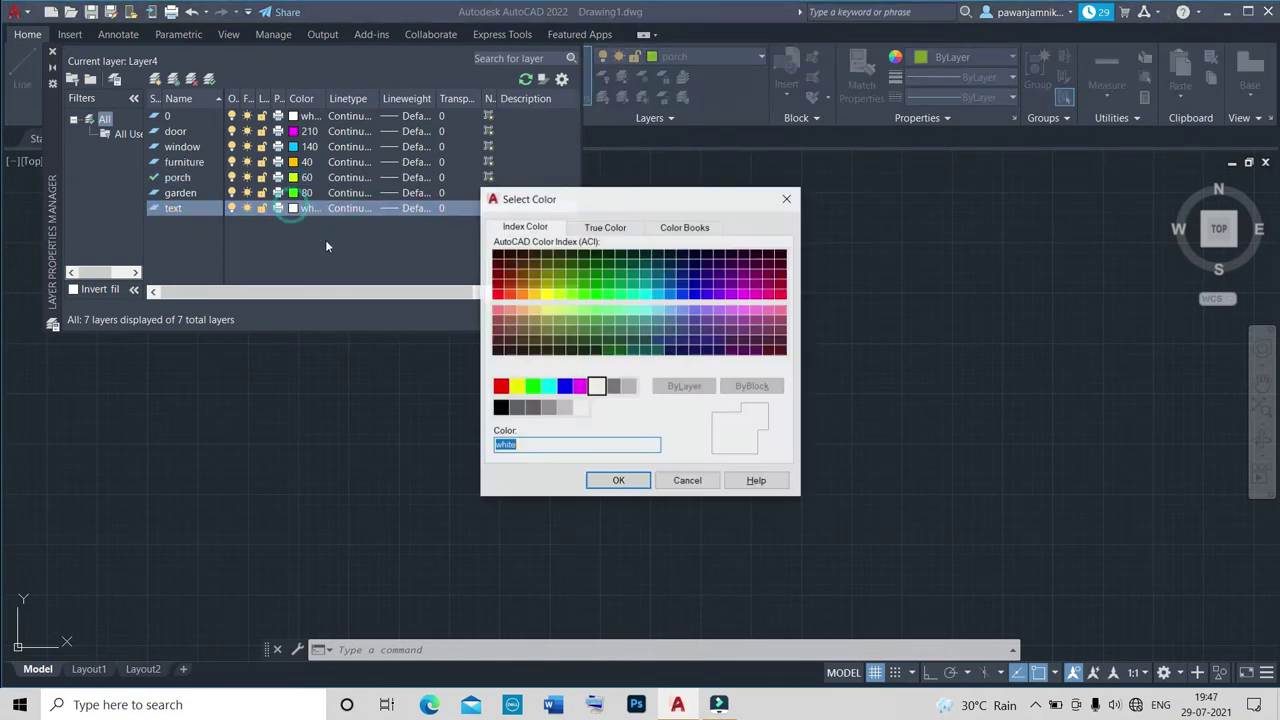
{"action": "left_click", "coordinate": [516, 386]}
{"action": "left_click", "coordinate": [597, 480]}
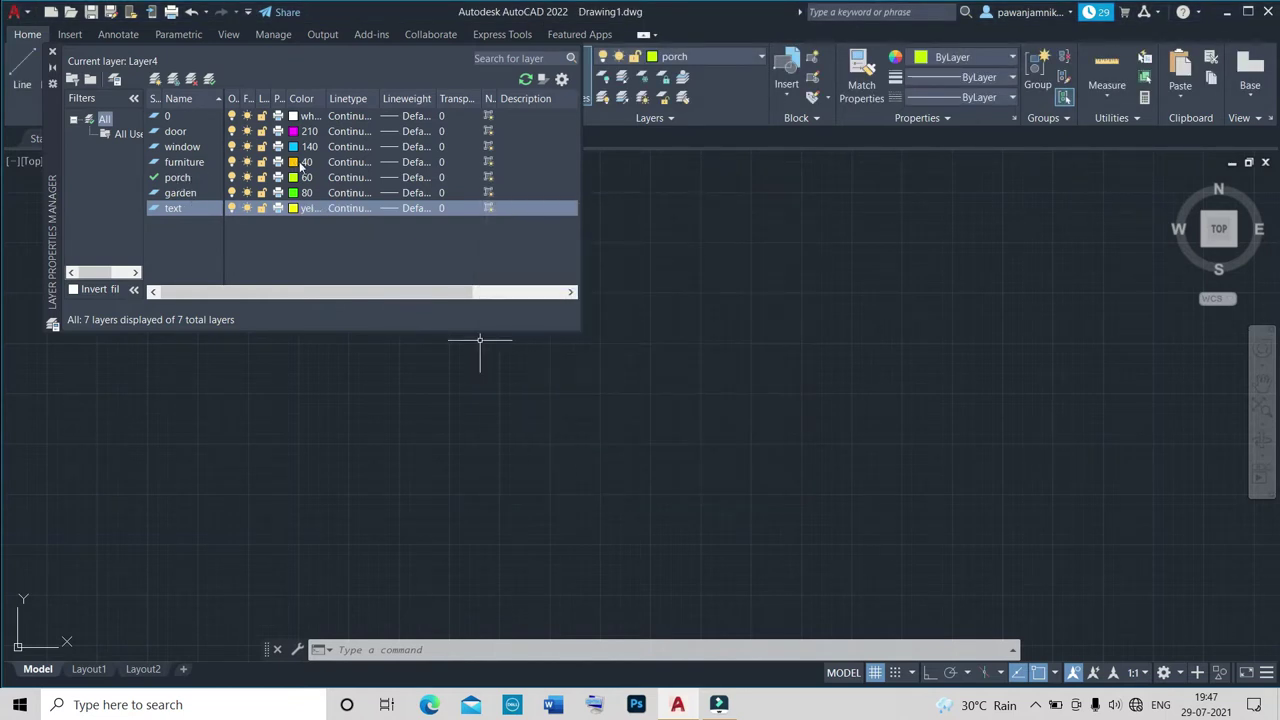
Load the HIDDEN linetype and assign it to the porch layer.
{"action": "left_click", "coordinate": [340, 180]}
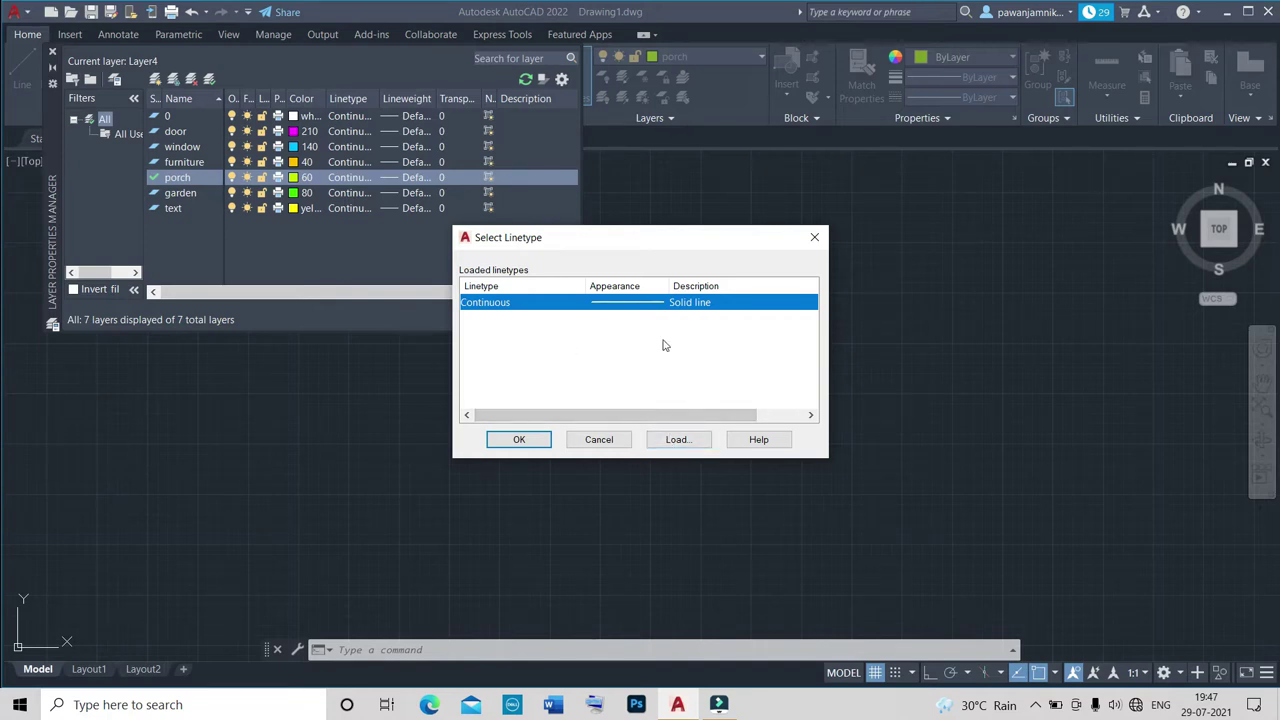
{"action": "left_click", "coordinate": [678, 439]}
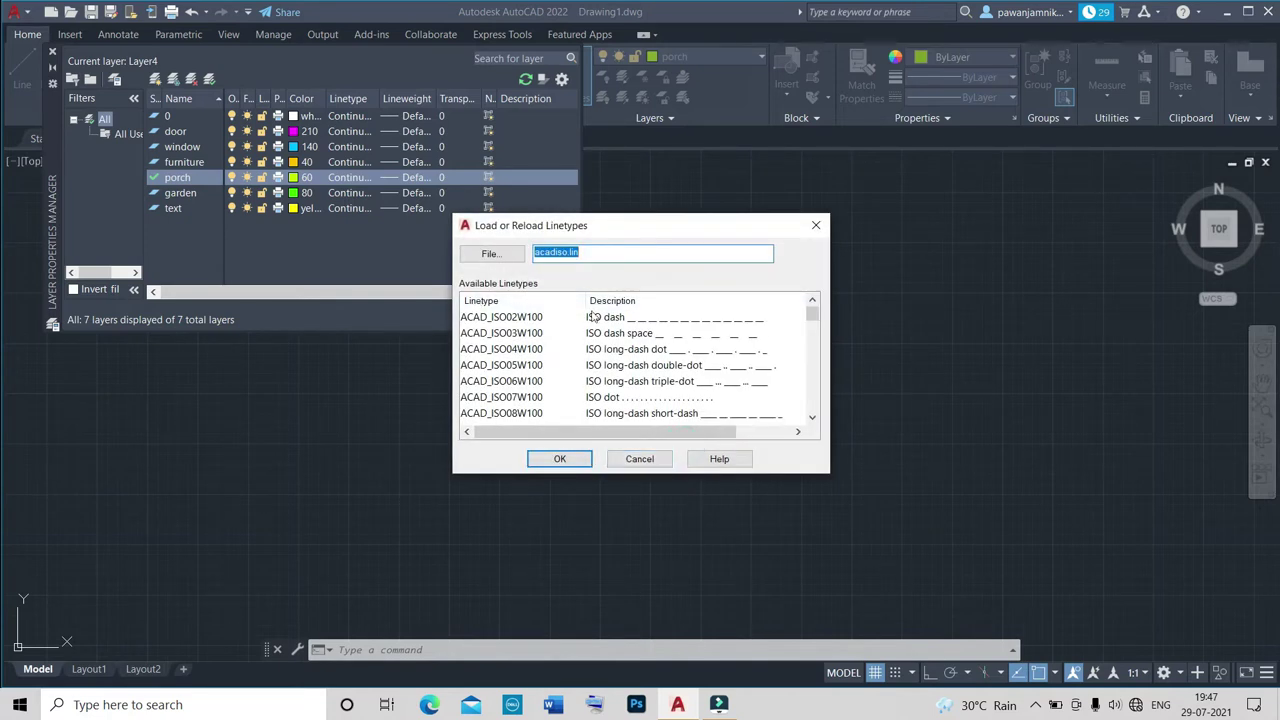
{"action": "scroll", "coordinate": [595, 325], "scroll_direction": "down", "scroll_amount": 2}
{"action": "scroll", "coordinate": [600, 340], "scroll_direction": "down", "scroll_amount": 3}
{"action": "scroll", "coordinate": [607, 360], "scroll_direction": "down", "scroll_amount": 8}
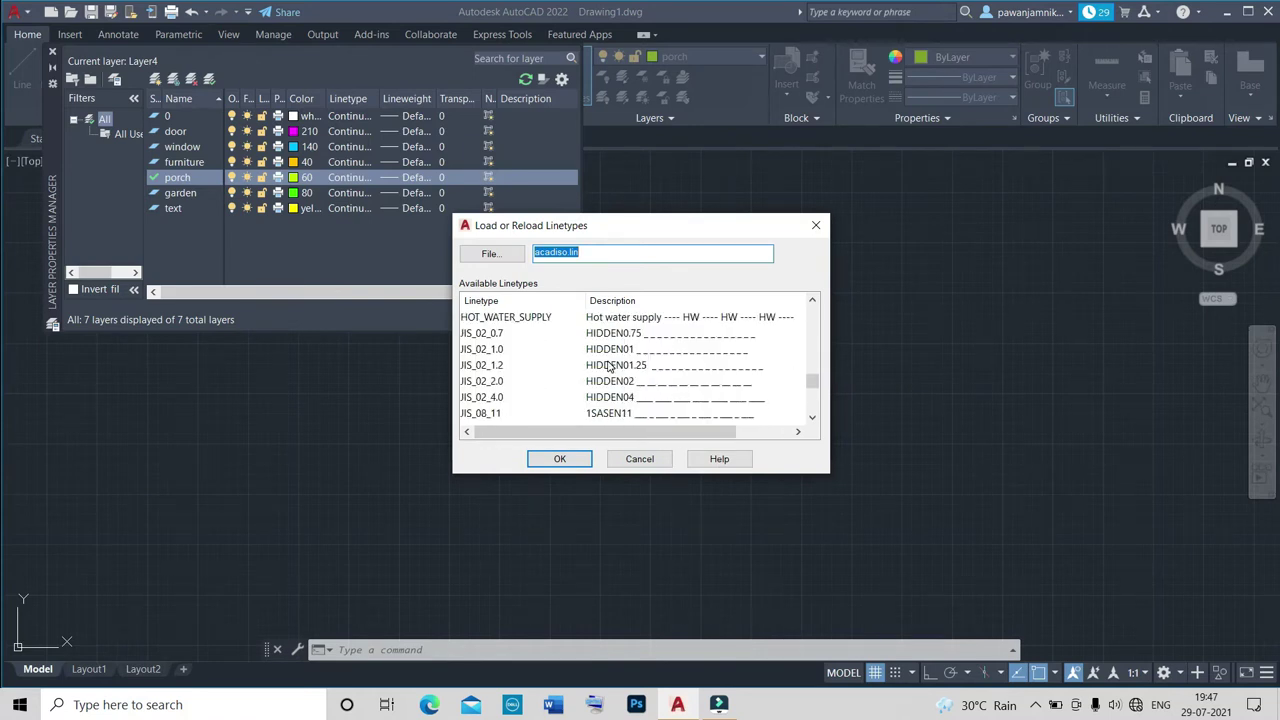
{"action": "scroll", "coordinate": [620, 350], "scroll_direction": "up", "scroll_amount": 1}
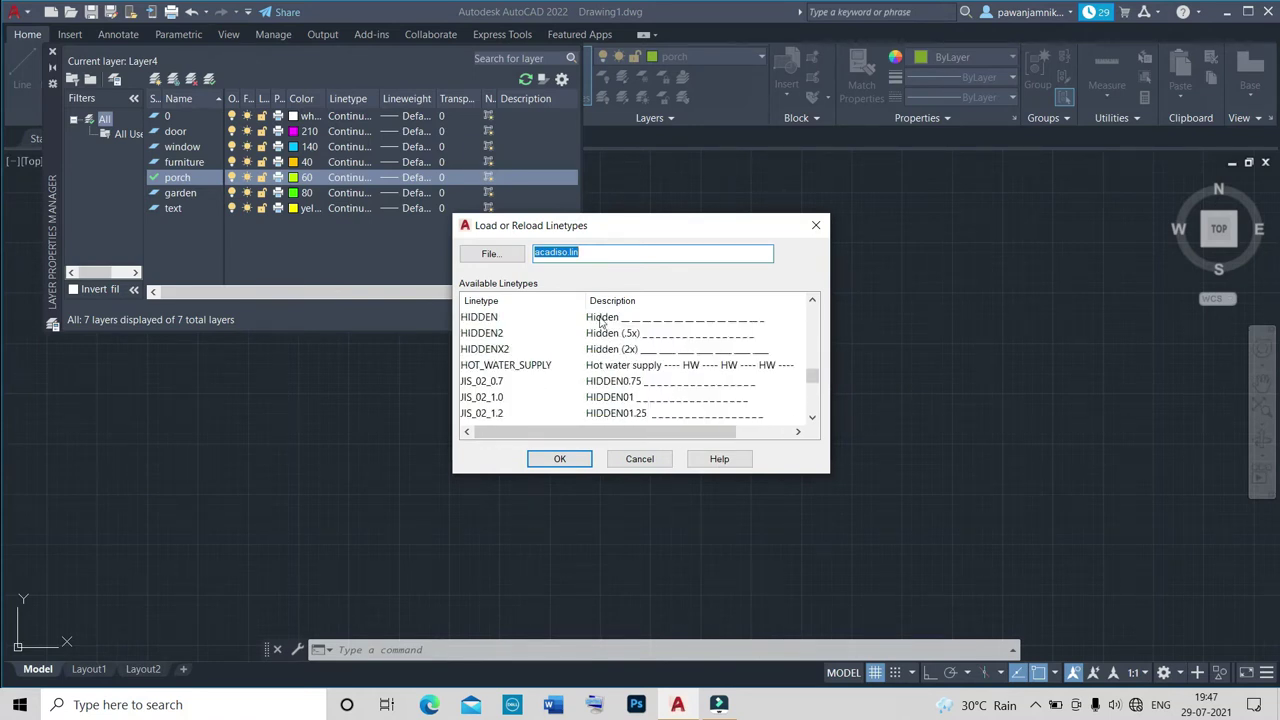
{"action": "left_click", "coordinate": [601, 318]}
{"action": "left_click", "coordinate": [577, 461]}
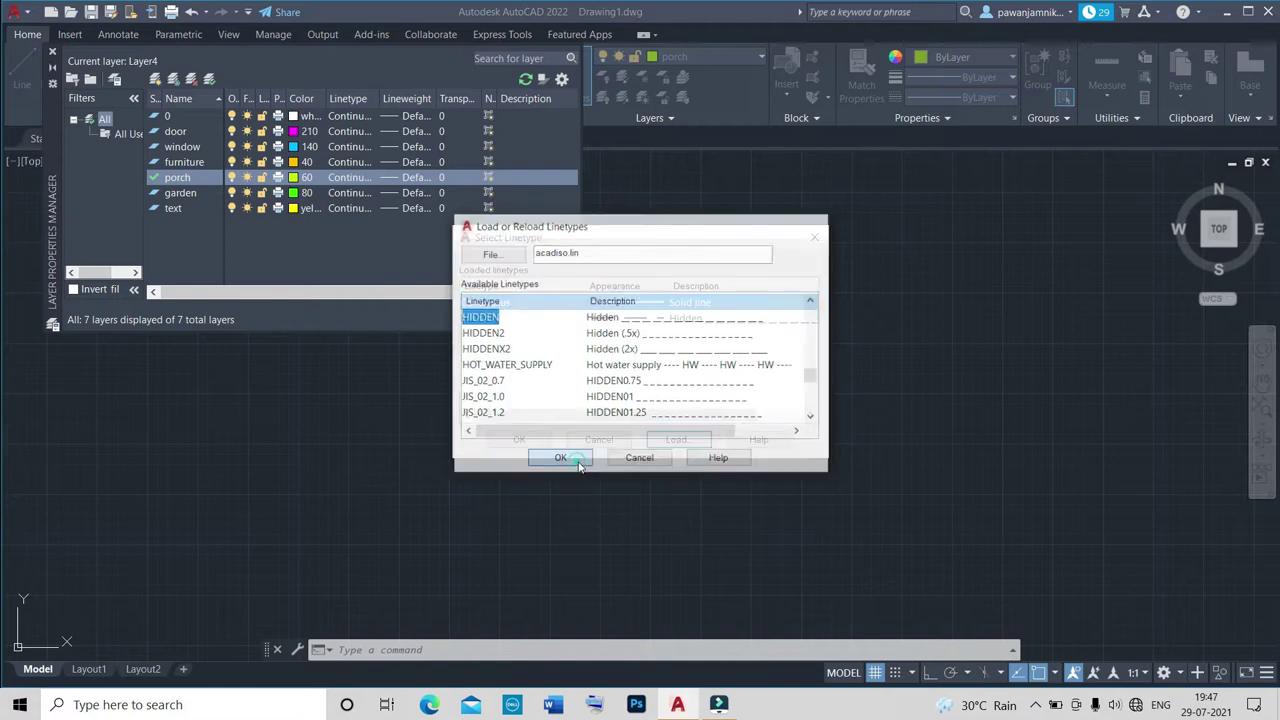
{"action": "left_click", "coordinate": [677, 318]}
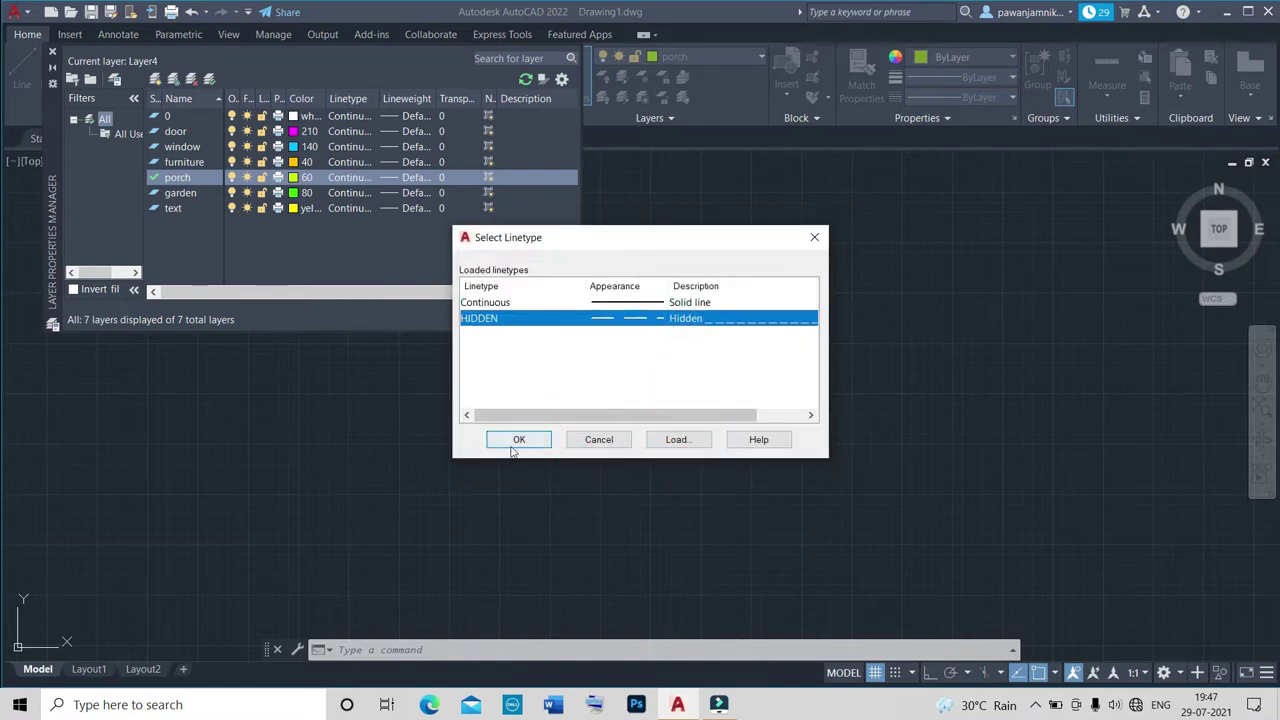
{"action": "left_click", "coordinate": [518, 440]}
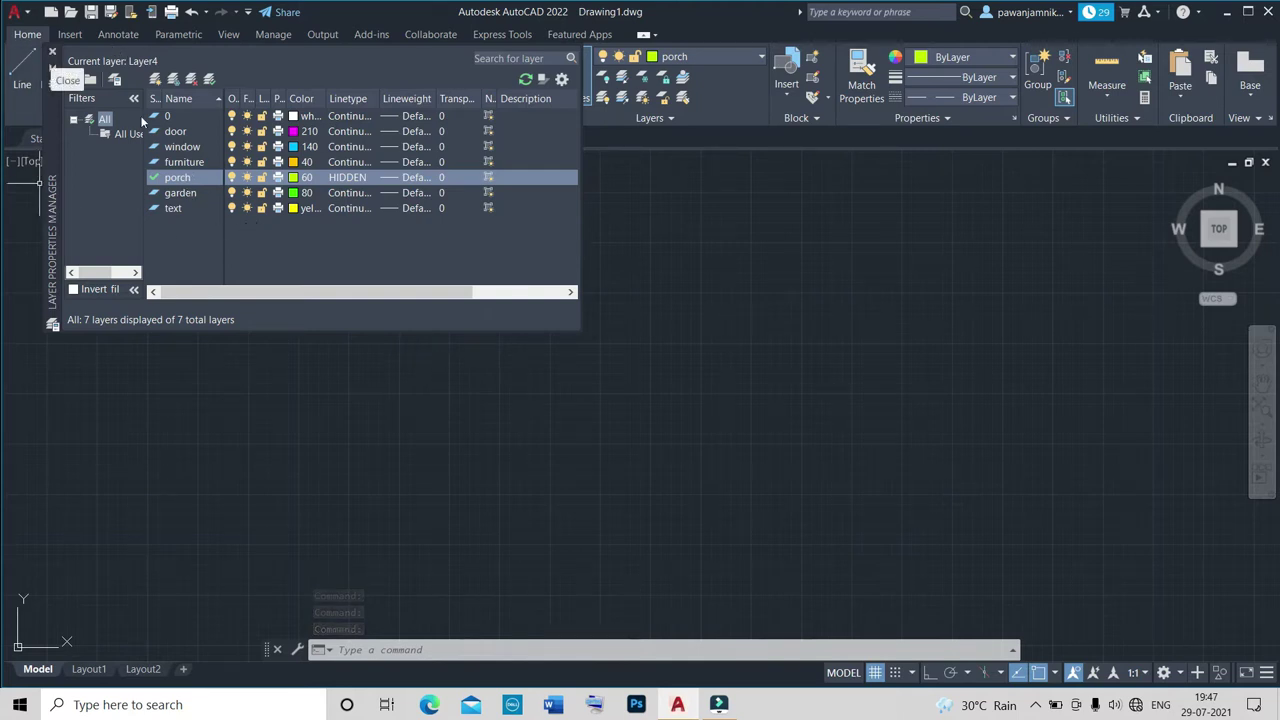
Make layer 0 current and close the Layer Properties Manager.
{"action": "left_click", "coordinate": [171, 117]}
{"action": "left_click", "coordinate": [168, 118]}
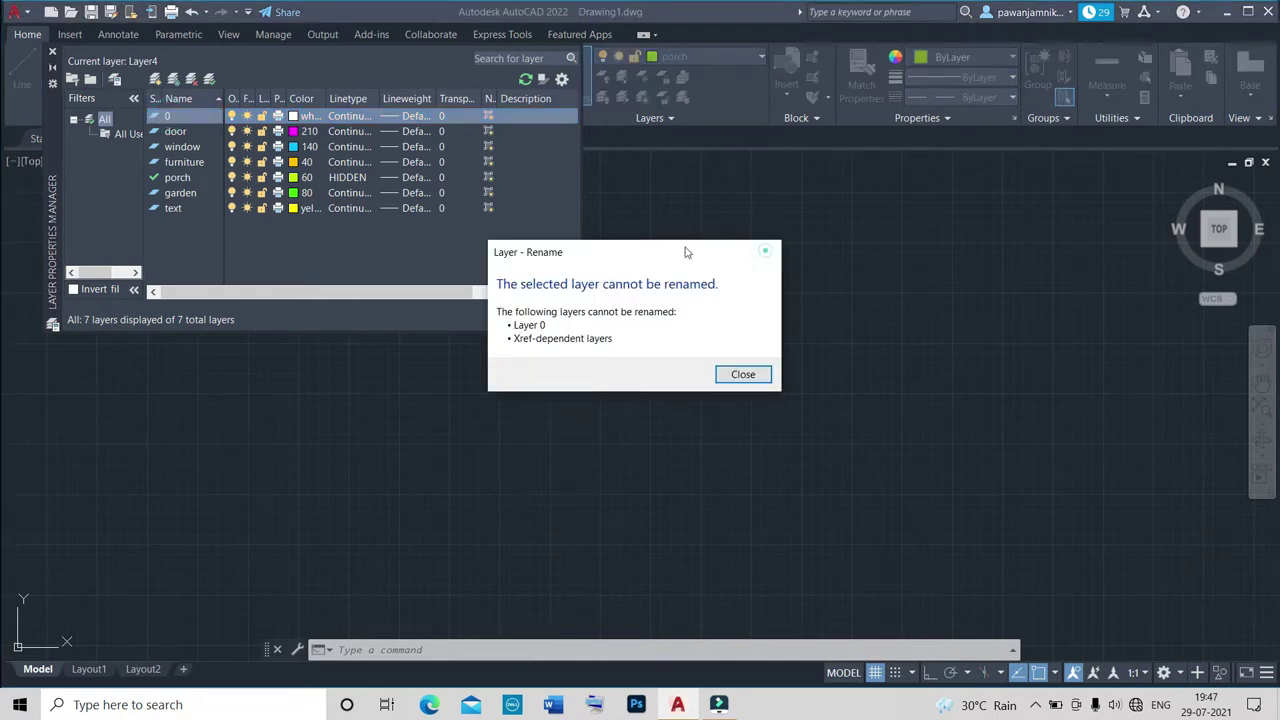
{"action": "left_click", "coordinate": [767, 252]}
{"action": "double_click", "coordinate": [155, 117]}
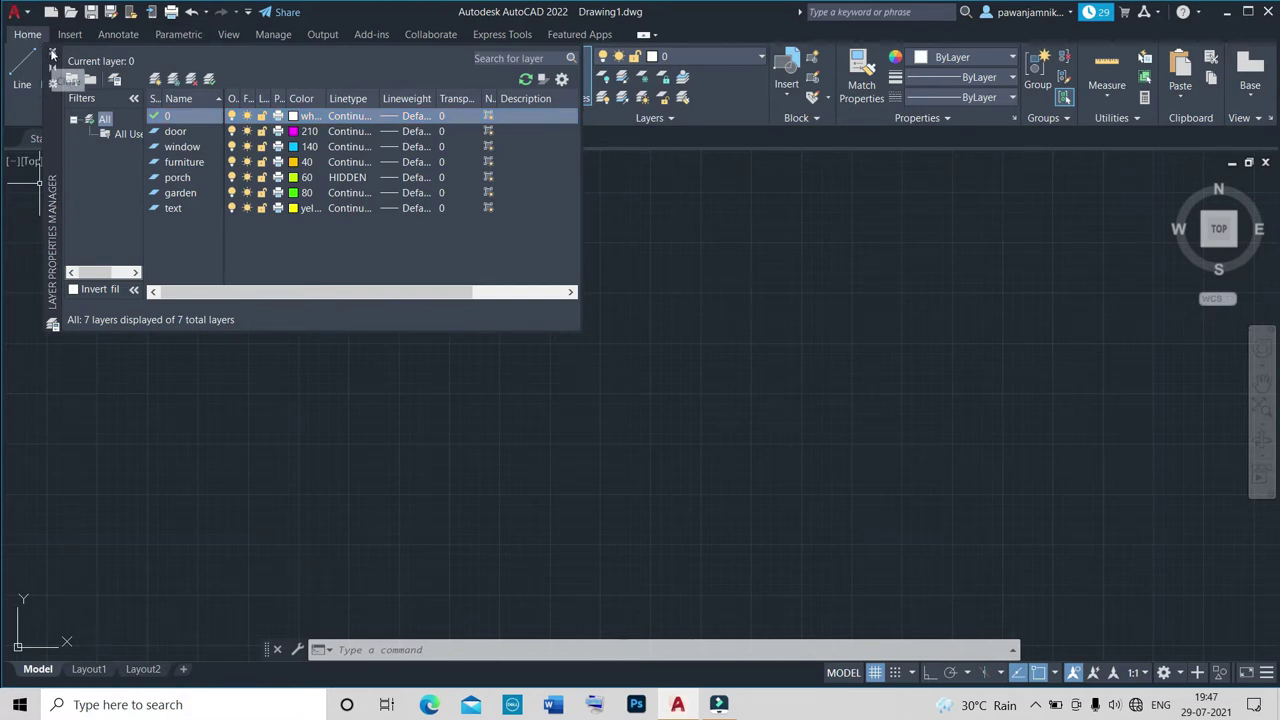
{"action": "left_click", "coordinate": [52, 51]}
{"action": "scroll", "coordinate": [420, 255], "scroll_direction": "down", "scroll_amount": 1}
{"action": "scroll", "coordinate": [451, 249], "scroll_direction": "up", "scroll_amount": 2}
Start a line at 0,0, then restart it and pan the origin to the lower left.
{"action": "scroll", "coordinate": [446, 266], "scroll_direction": "down", "scroll_amount": 1}
{"action": "scroll", "coordinate": [446, 265], "scroll_direction": "up", "scroll_amount": 2}
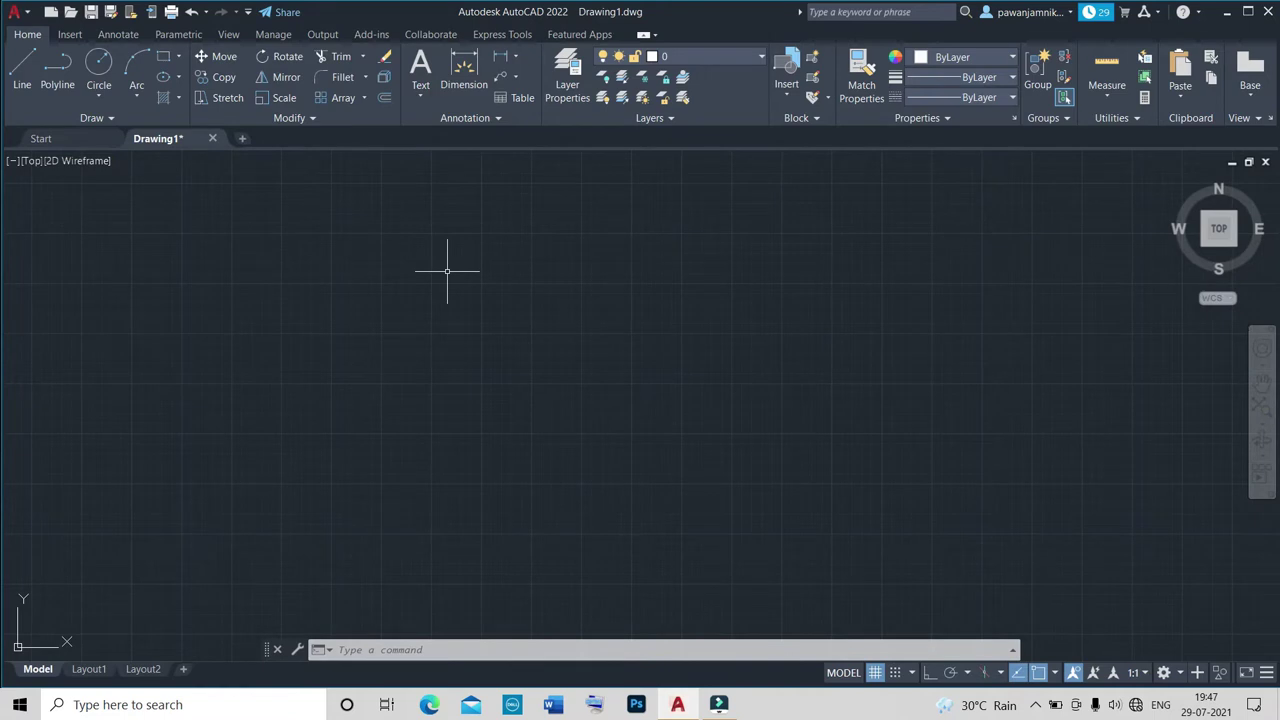
{"action": "type", "text": "l"}
{"action": "key", "text": "Return"}
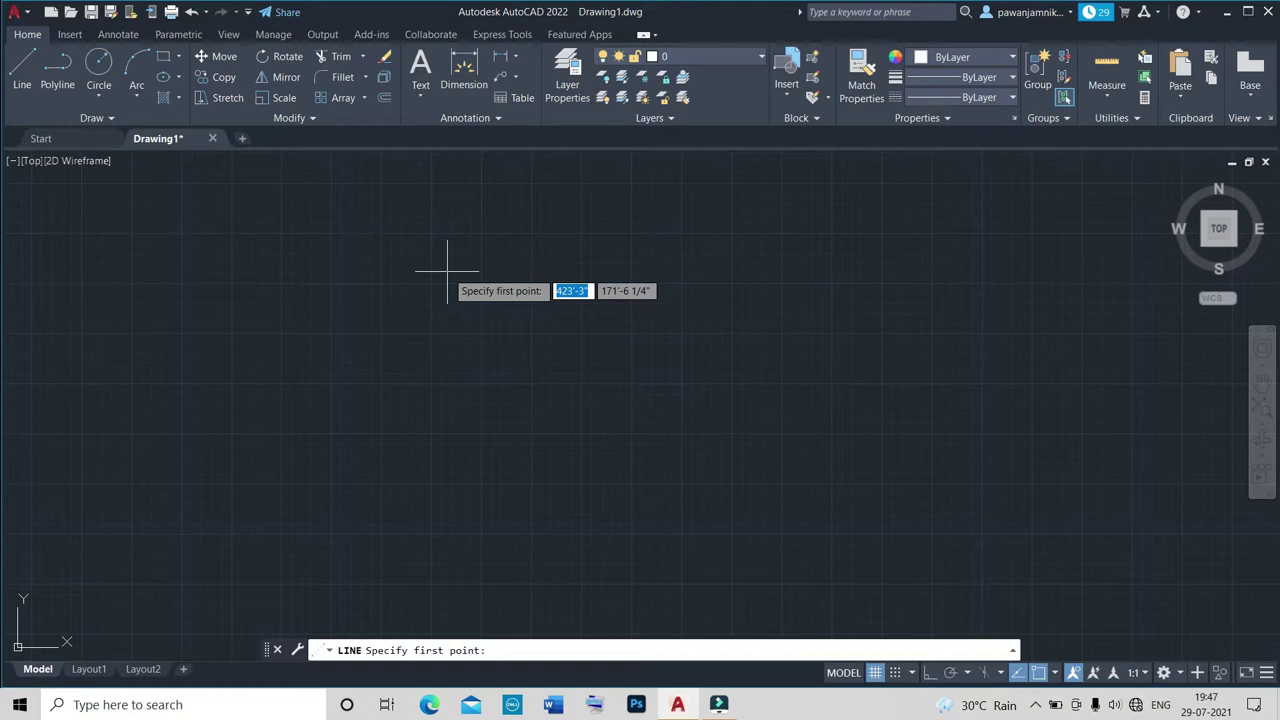
{"action": "type", "text": "30,0"}
{"action": "key", "text": "Return"}
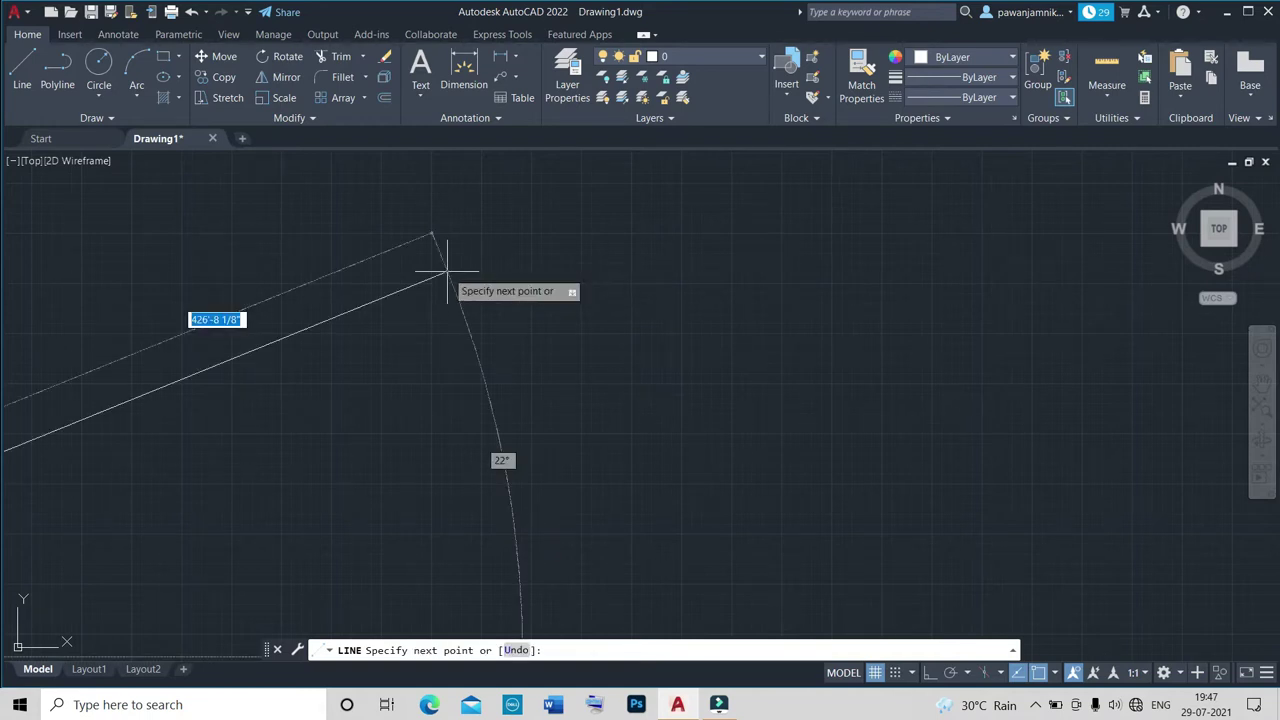
{"action": "scroll", "coordinate": [447, 272], "scroll_direction": "down", "scroll_amount": 2}
{"action": "scroll", "coordinate": [457, 280], "scroll_direction": "down", "scroll_amount": 2}
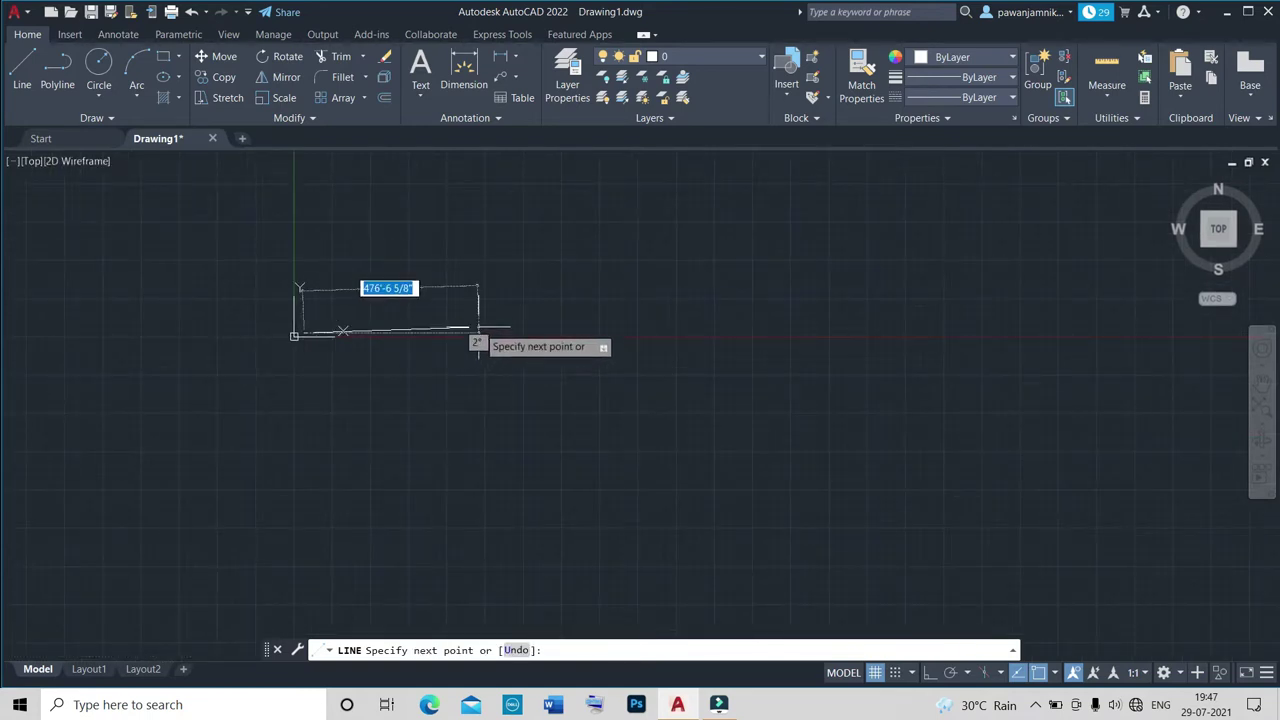
{"action": "scroll", "coordinate": [478, 330], "scroll_direction": "up", "scroll_amount": 4}
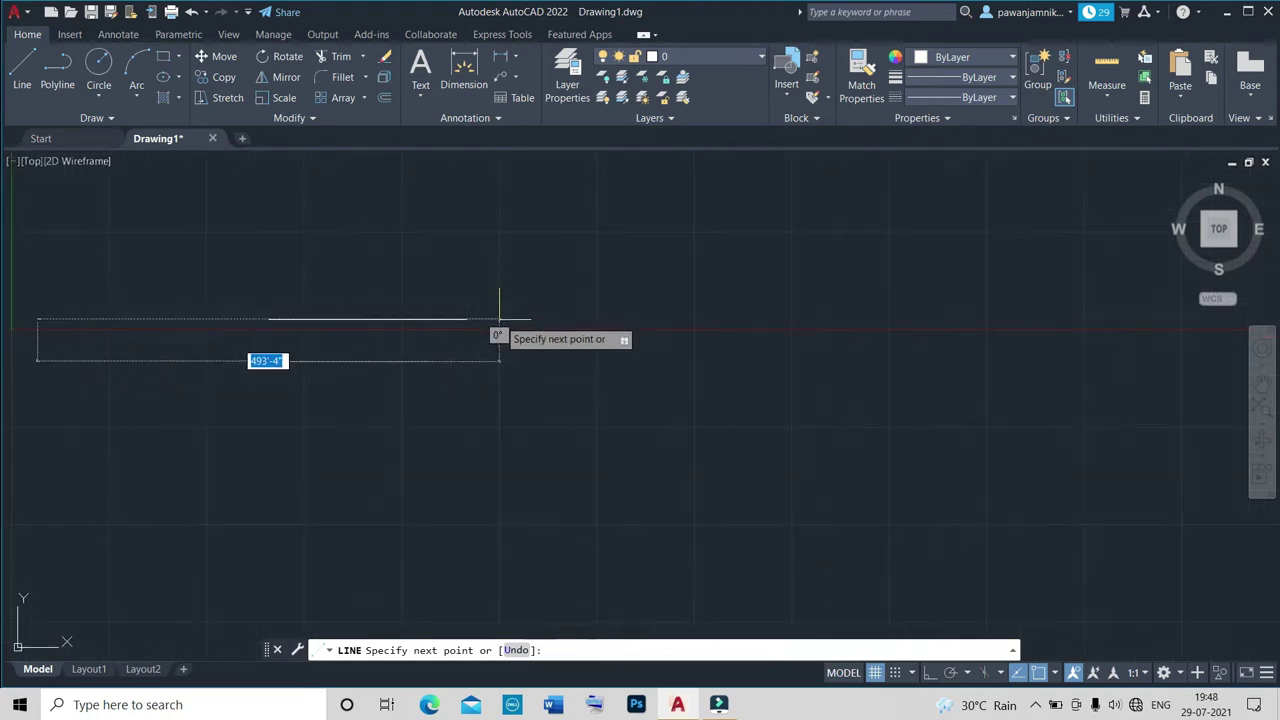
{"action": "key", "text": "Escape"}
{"action": "key", "text": "Return"}
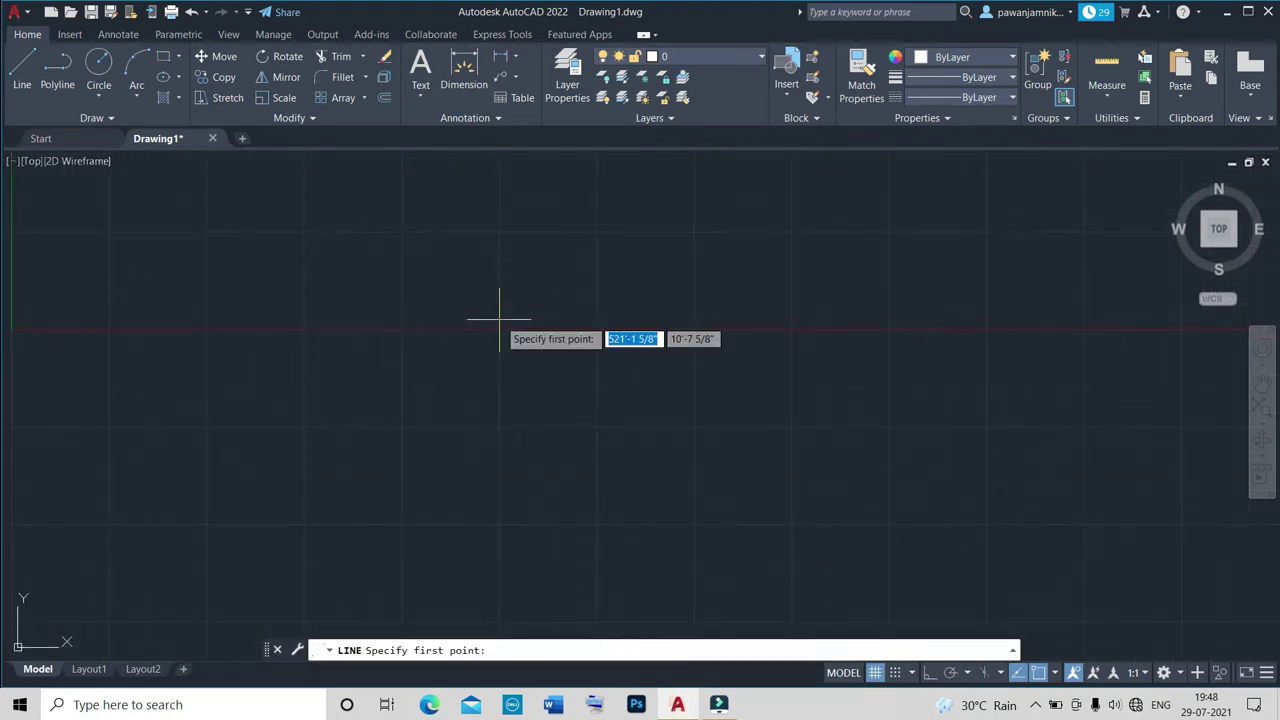
{"action": "middle_click_drag", "start_coordinate": [277, 329], "coordinate": [269, 278]}
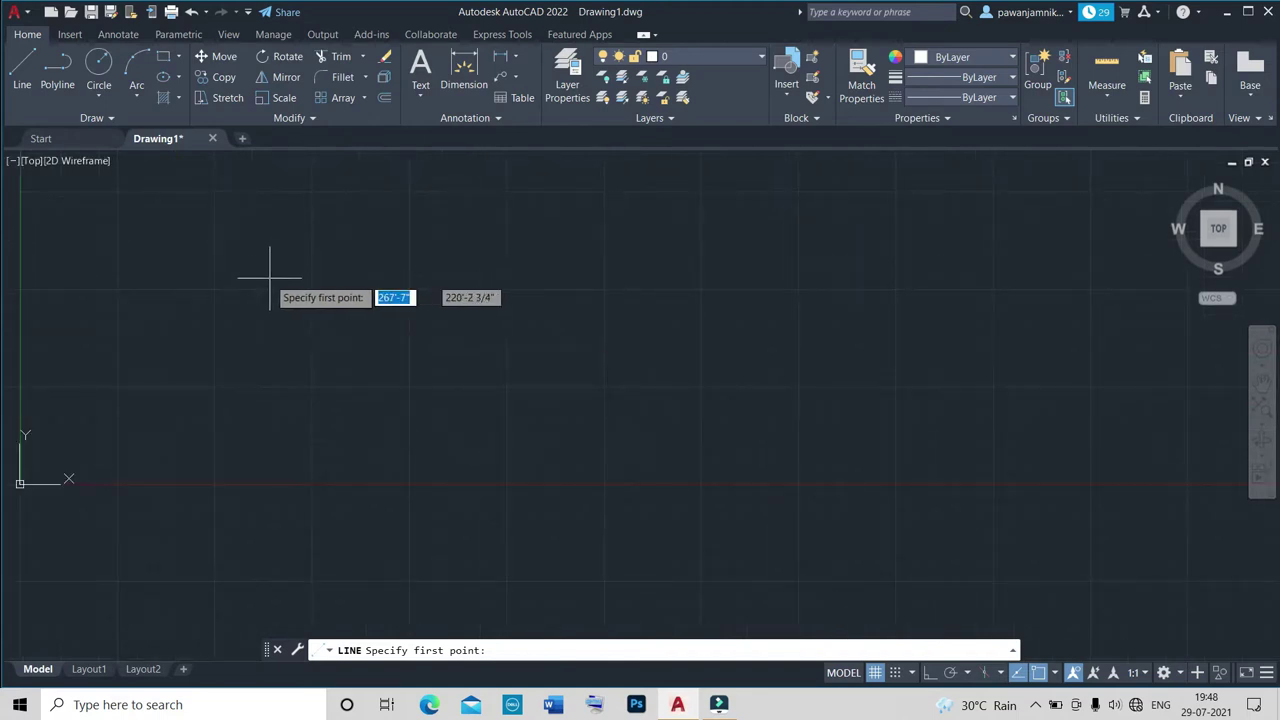
With Ortho on, draw the 30 by 40 rectangular house outline.
{"action": "left_click", "coordinate": [220, 287]}
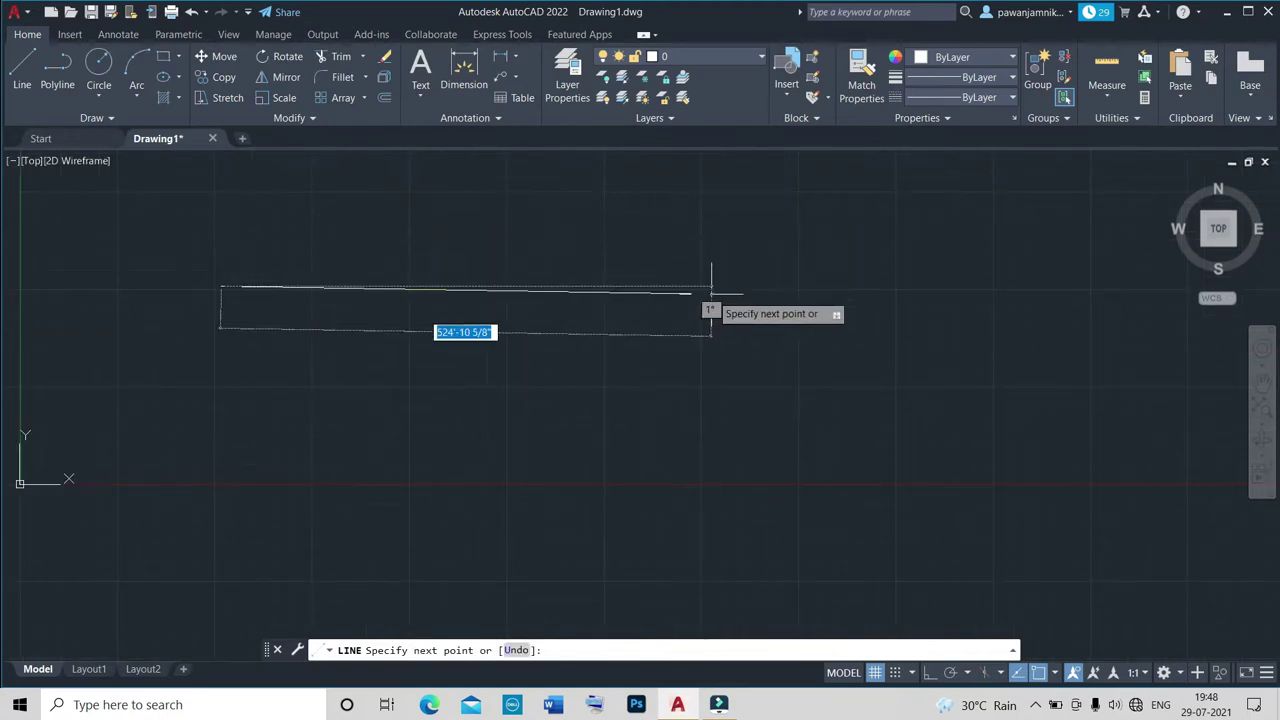
{"action": "key", "text": "F8"}
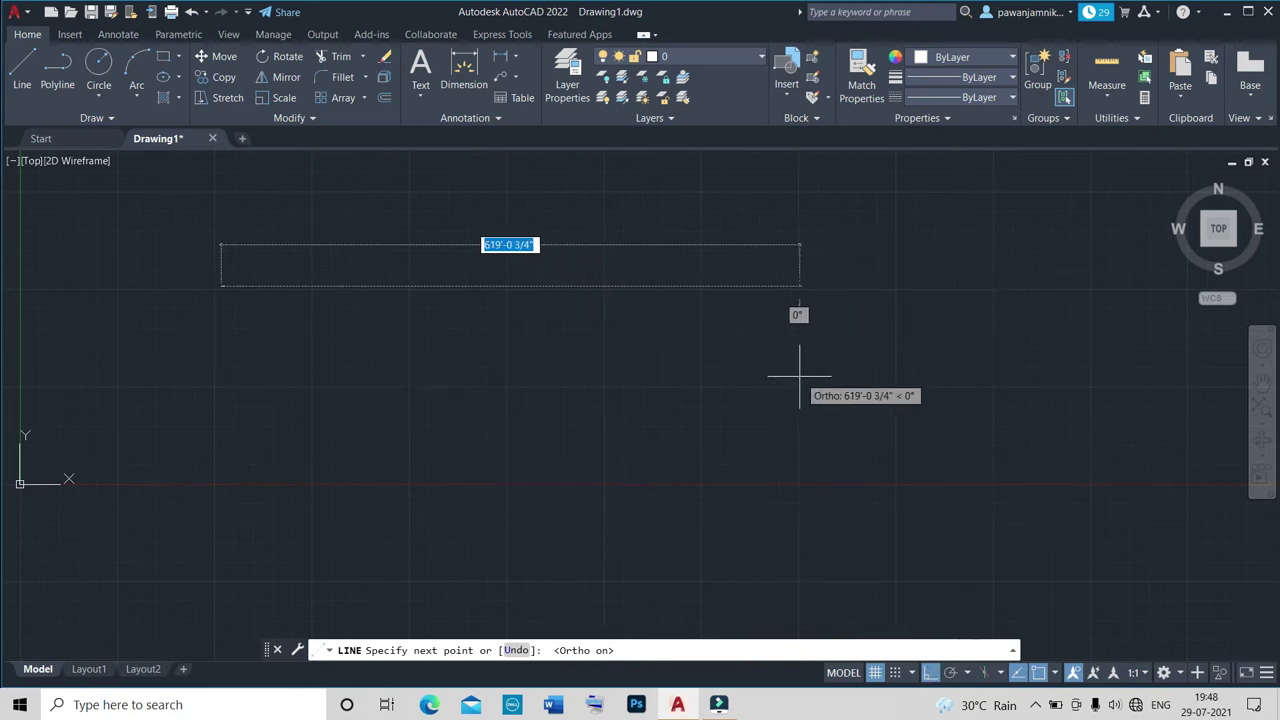
{"action": "type", "text": "30"}
{"action": "key", "text": "Return"}
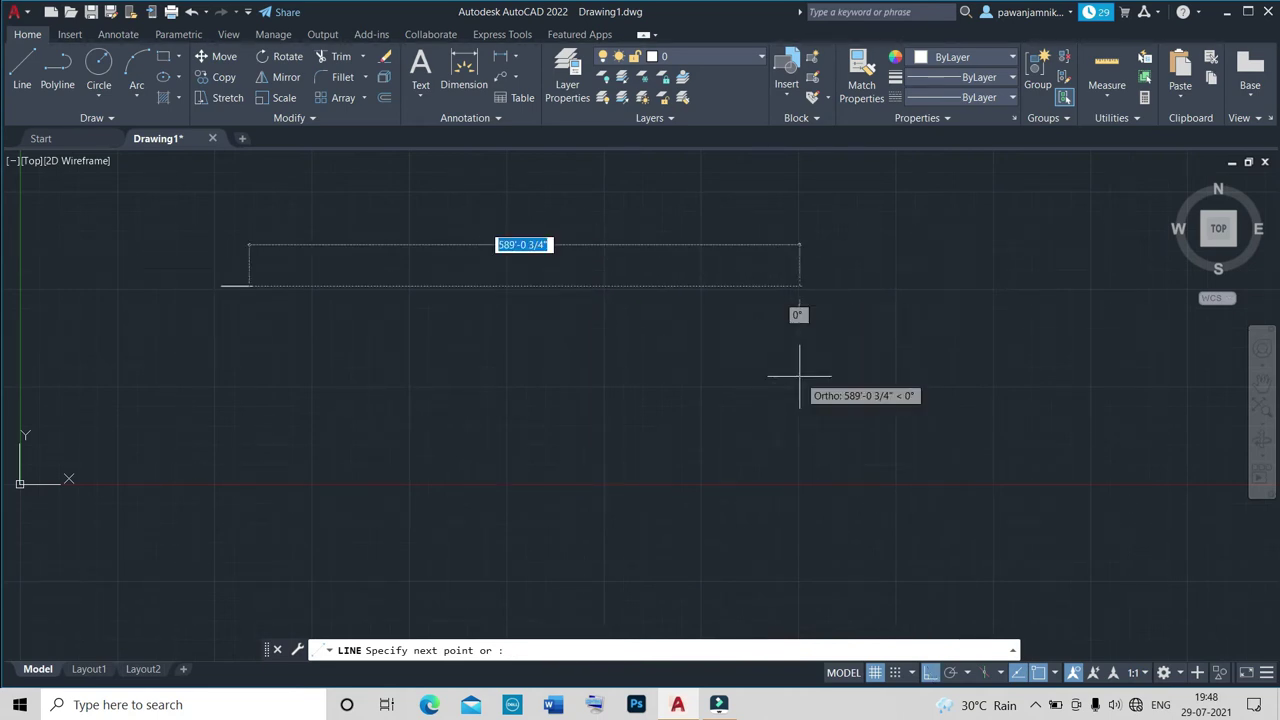
{"action": "scroll", "coordinate": [799, 376], "scroll_direction": "down", "scroll_amount": 4}
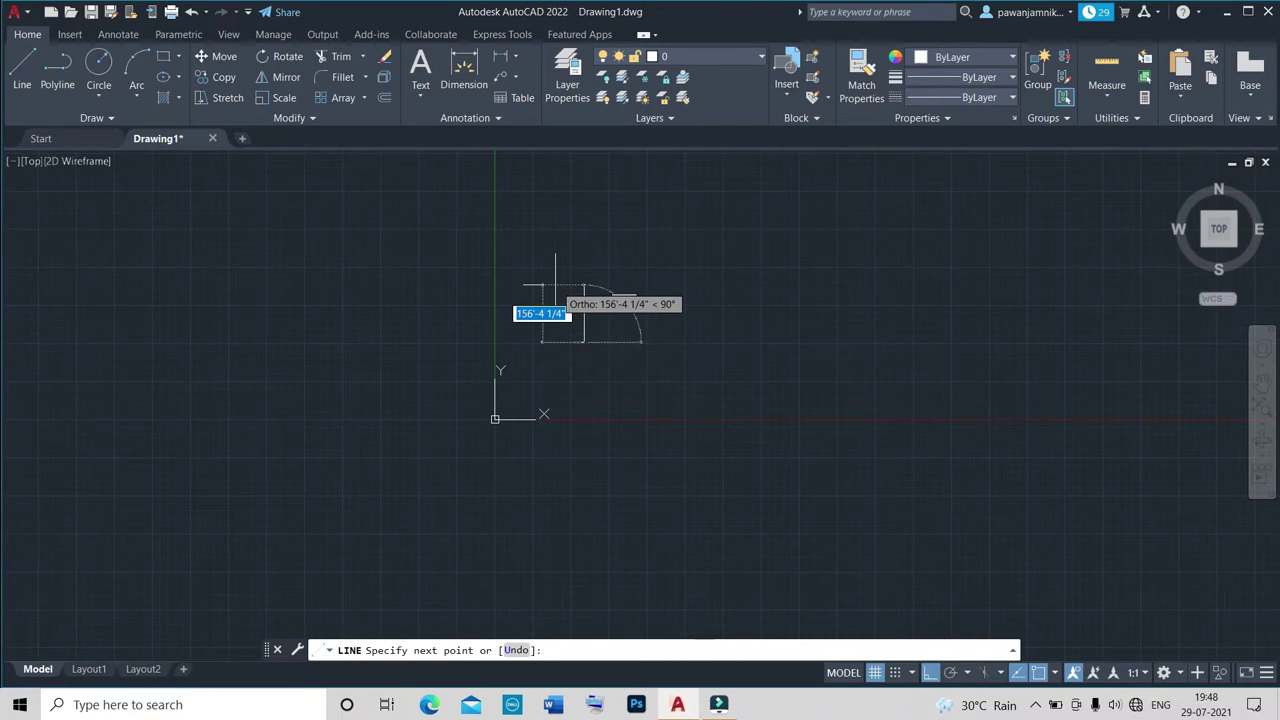
{"action": "type", "text": "40"}
{"action": "key", "text": "Return"}
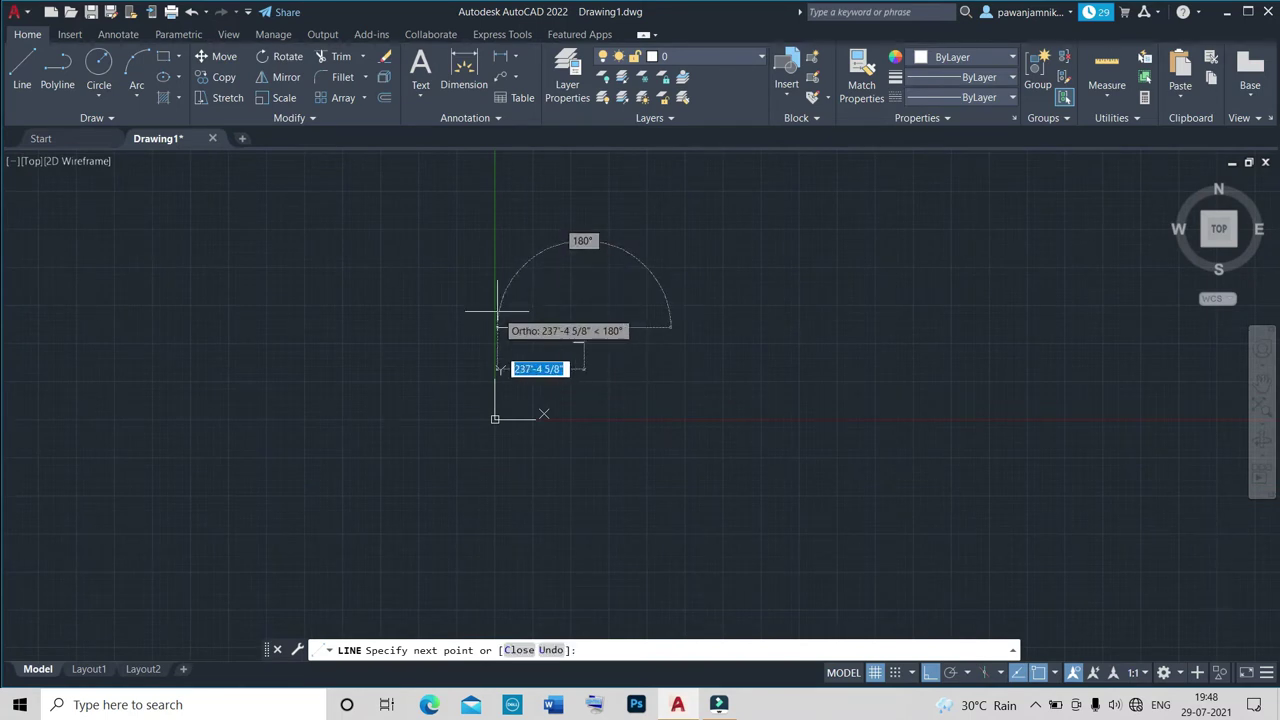
{"action": "type", "text": "30"}
{"action": "key", "text": "Return"}
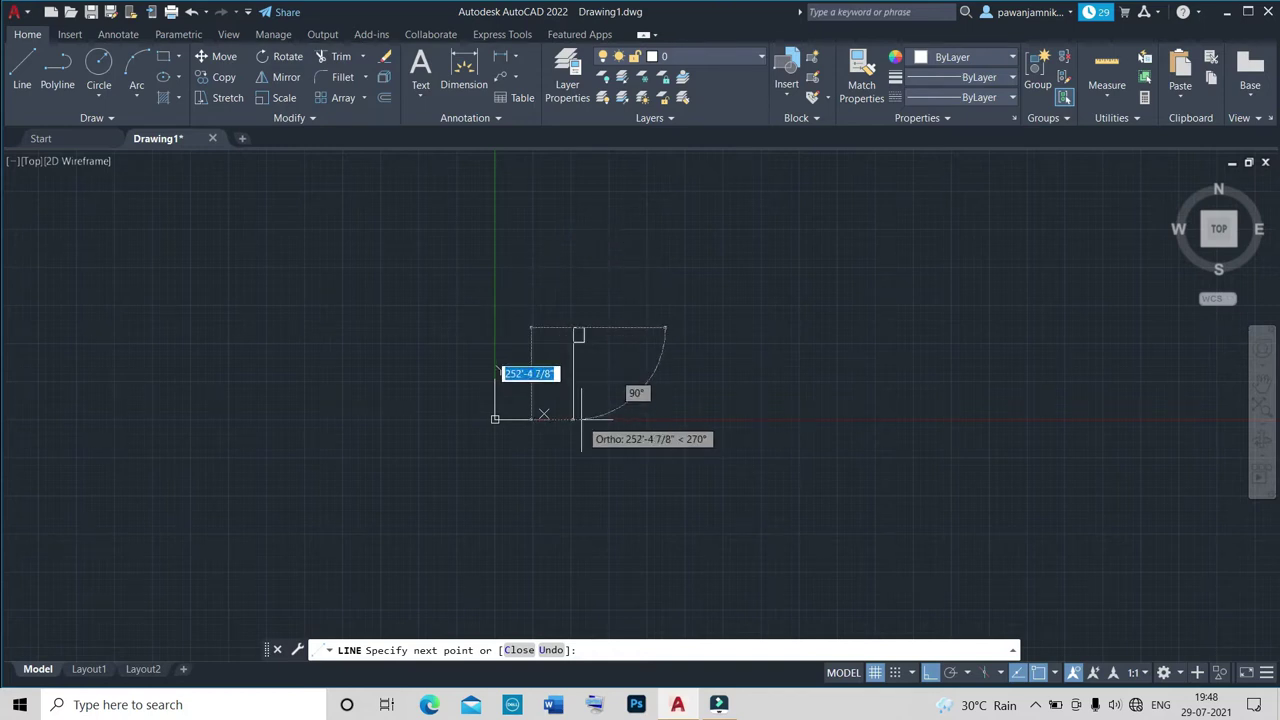
{"action": "type", "text": "40"}
{"action": "key", "text": "Return"}
{"action": "scroll", "coordinate": [576, 393], "scroll_direction": "up", "scroll_amount": 5}
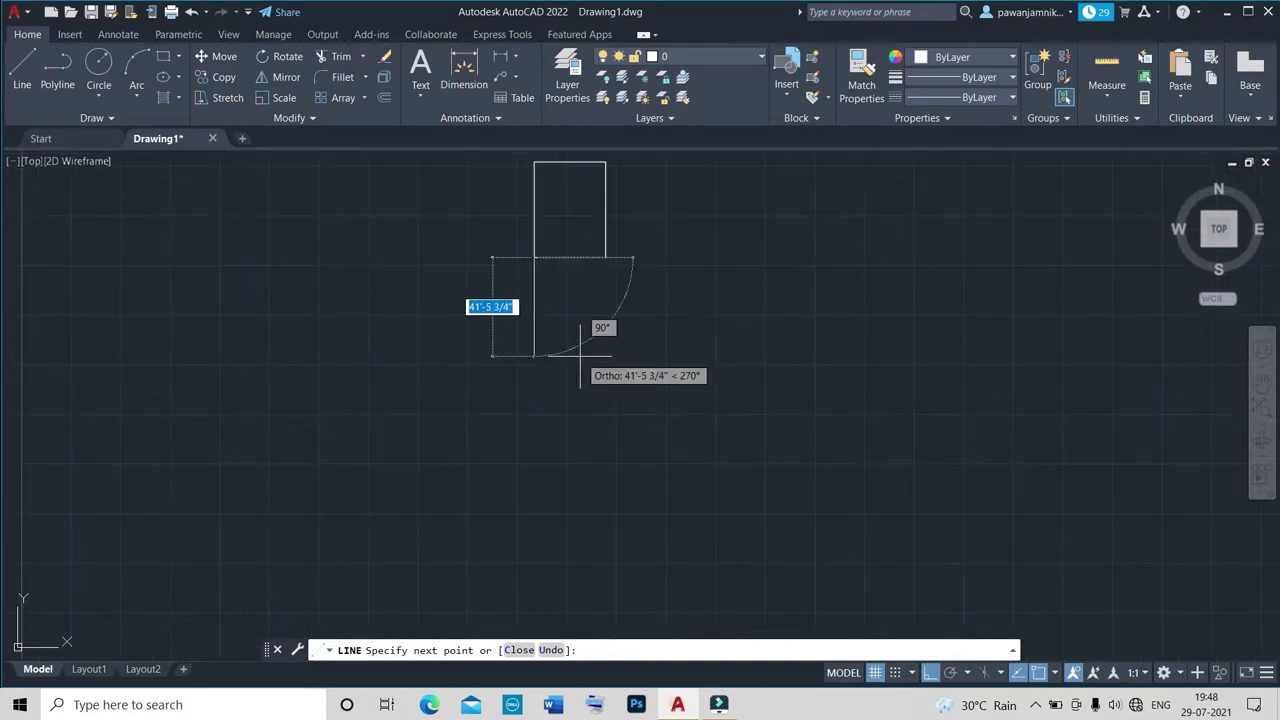
{"action": "key", "text": "Escape"}
Begin offsetting the outline with a 9" offset distance.
{"action": "scroll", "coordinate": [566, 283], "scroll_direction": "up", "scroll_amount": 2}
{"action": "scroll", "coordinate": [566, 214], "scroll_direction": "up", "scroll_amount": 4}
{"action": "scroll", "coordinate": [565, 236], "scroll_direction": "down", "scroll_amount": 3}
{"action": "scroll", "coordinate": [565, 236], "scroll_direction": "up", "scroll_amount": 5}
{"action": "scroll", "coordinate": [565, 236], "scroll_direction": "down", "scroll_amount": 2}
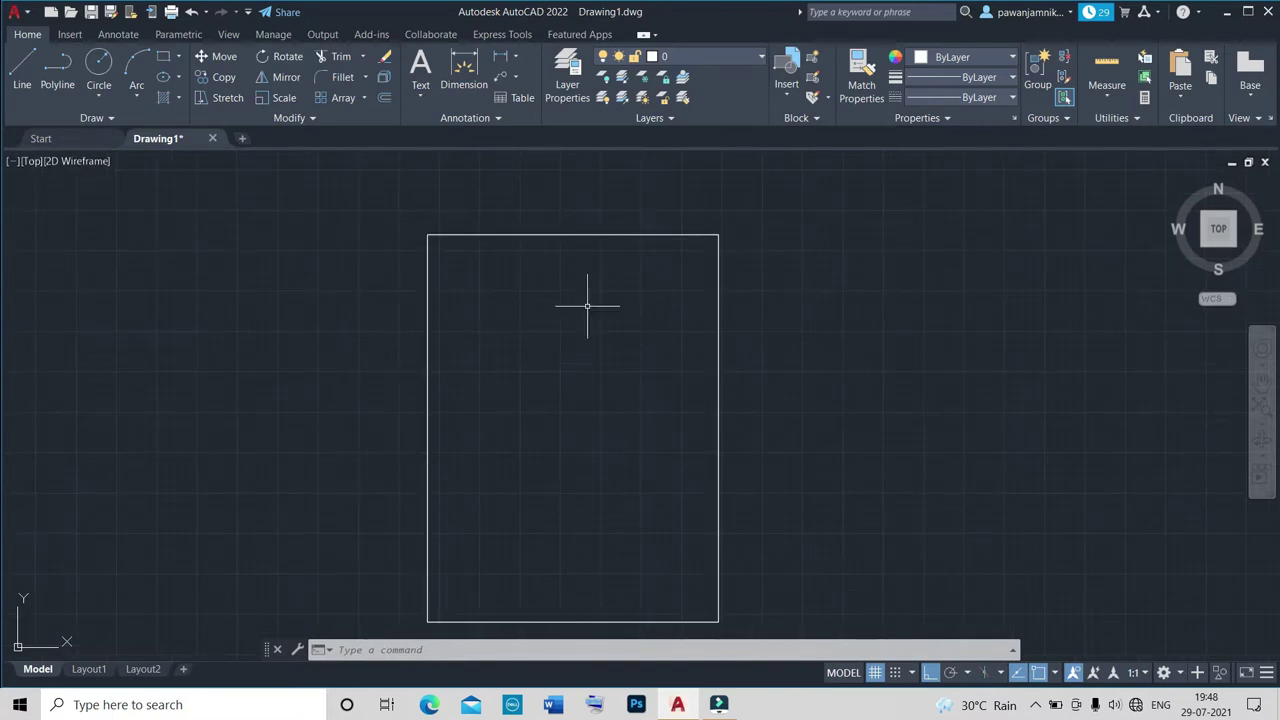
{"action": "type", "text": "o"}
{"action": "key", "text": "Return"}
{"action": "type", "text": "9\""}
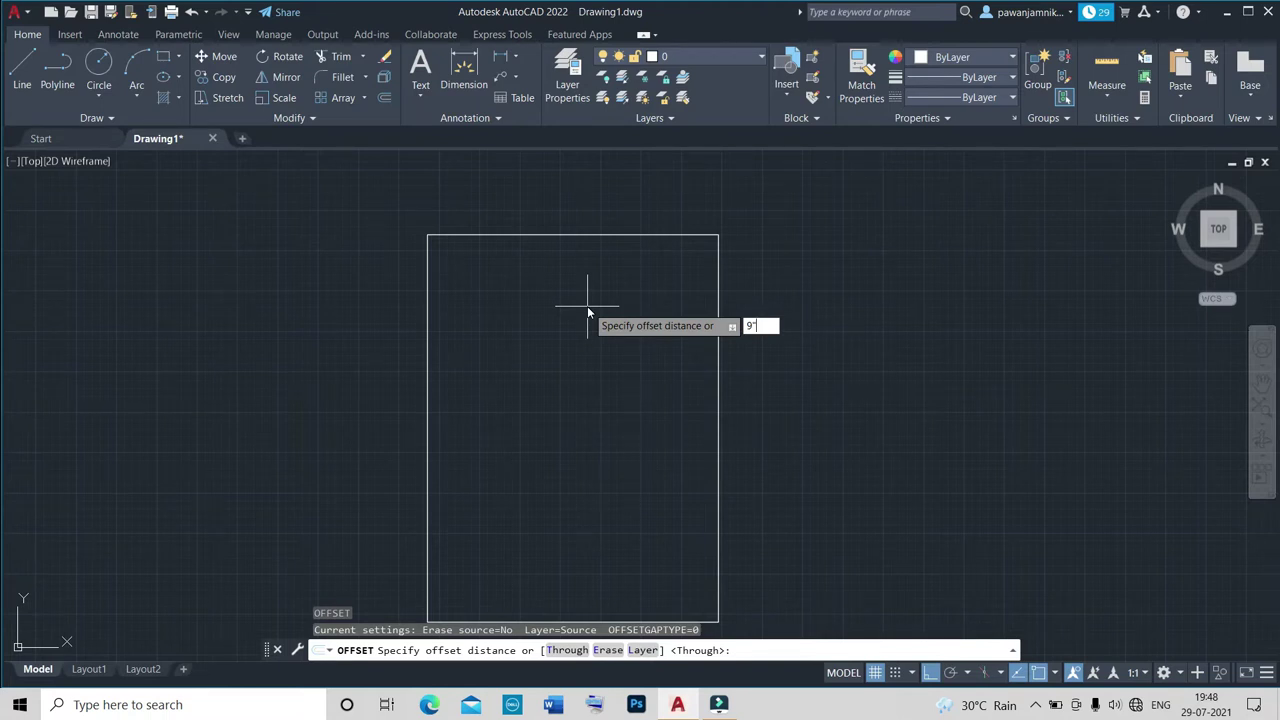
Offset all four outline edges 9" inward to form the double-line outer walls.
{"action": "key", "text": "Return"}
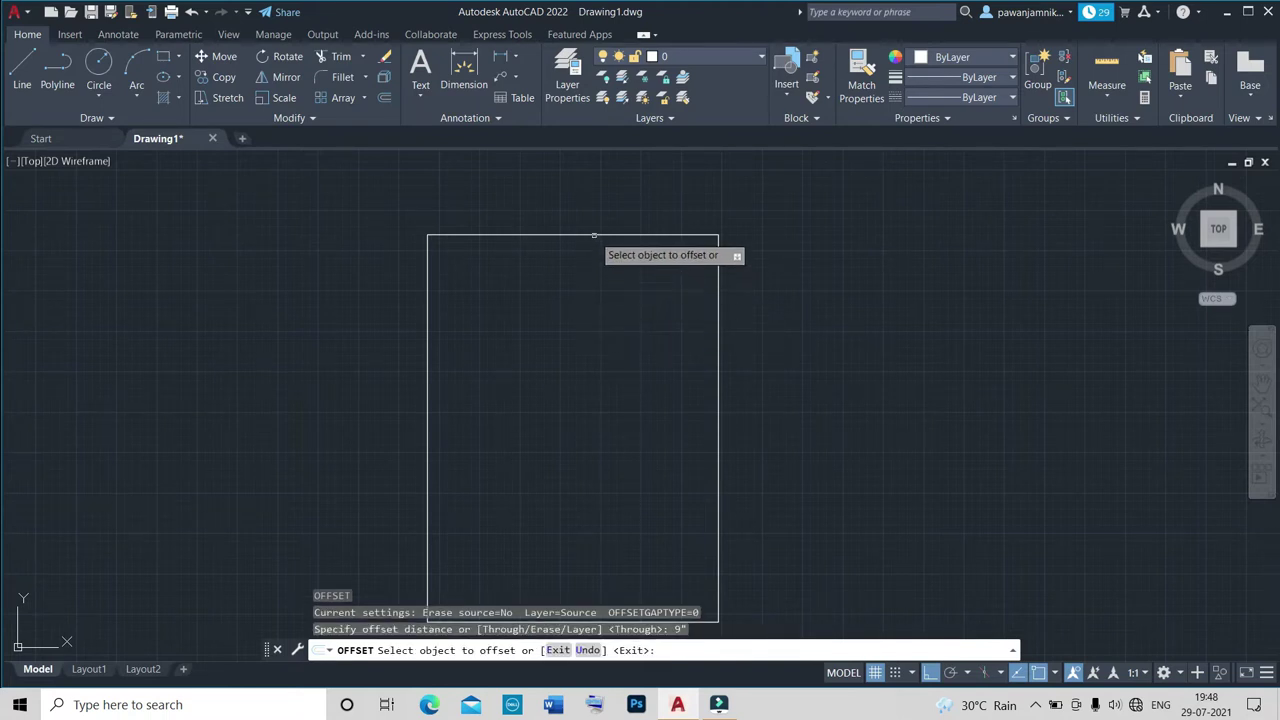
{"action": "left_click", "coordinate": [594, 236]}
{"action": "left_click", "coordinate": [594, 272]}
{"action": "left_click", "coordinate": [716, 300]}
{"action": "left_click", "coordinate": [703, 300]}
{"action": "left_click", "coordinate": [429, 295]}
{"action": "left_click", "coordinate": [528, 323]}
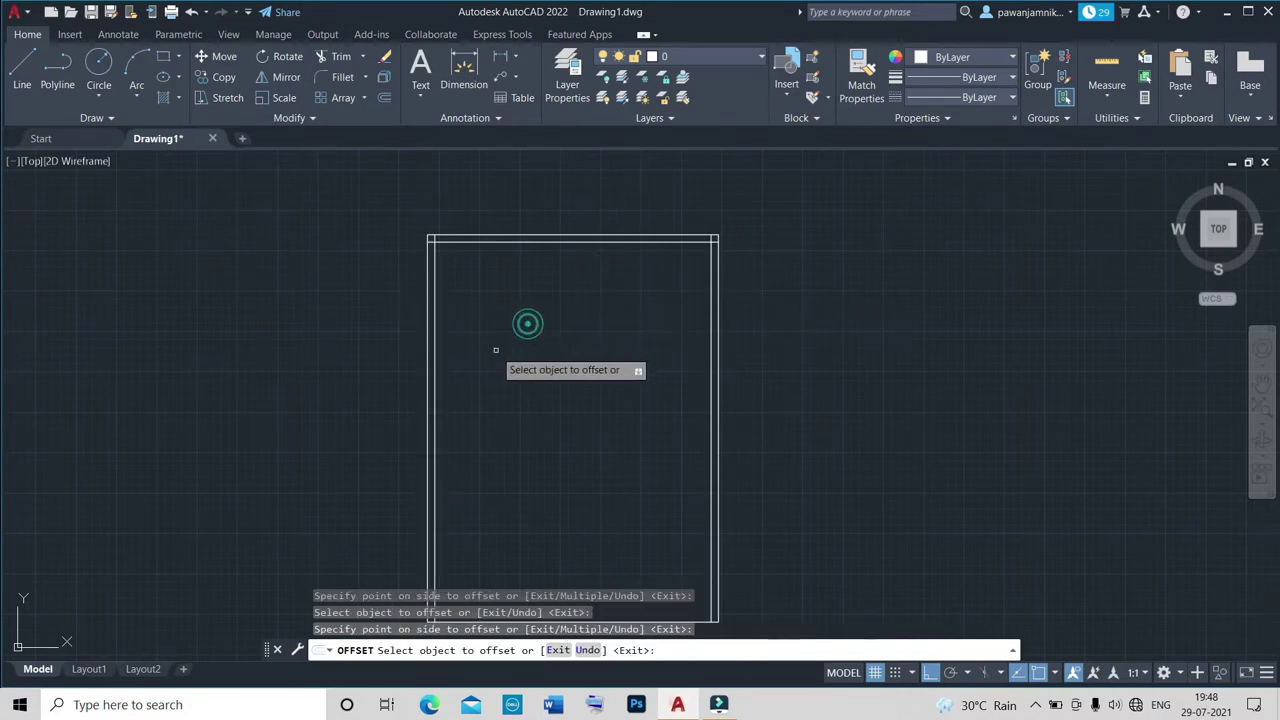
{"action": "scroll", "coordinate": [496, 350], "scroll_direction": "down", "scroll_amount": 5}
{"action": "scroll", "coordinate": [511, 463], "scroll_direction": "up", "scroll_amount": 5}
{"action": "left_click", "coordinate": [407, 269]}
{"action": "left_click", "coordinate": [406, 254]}
{"action": "scroll", "coordinate": [414, 285], "scroll_direction": "down", "scroll_amount": 5}
{"action": "scroll", "coordinate": [409, 171], "scroll_direction": "up", "scroll_amount": 2}
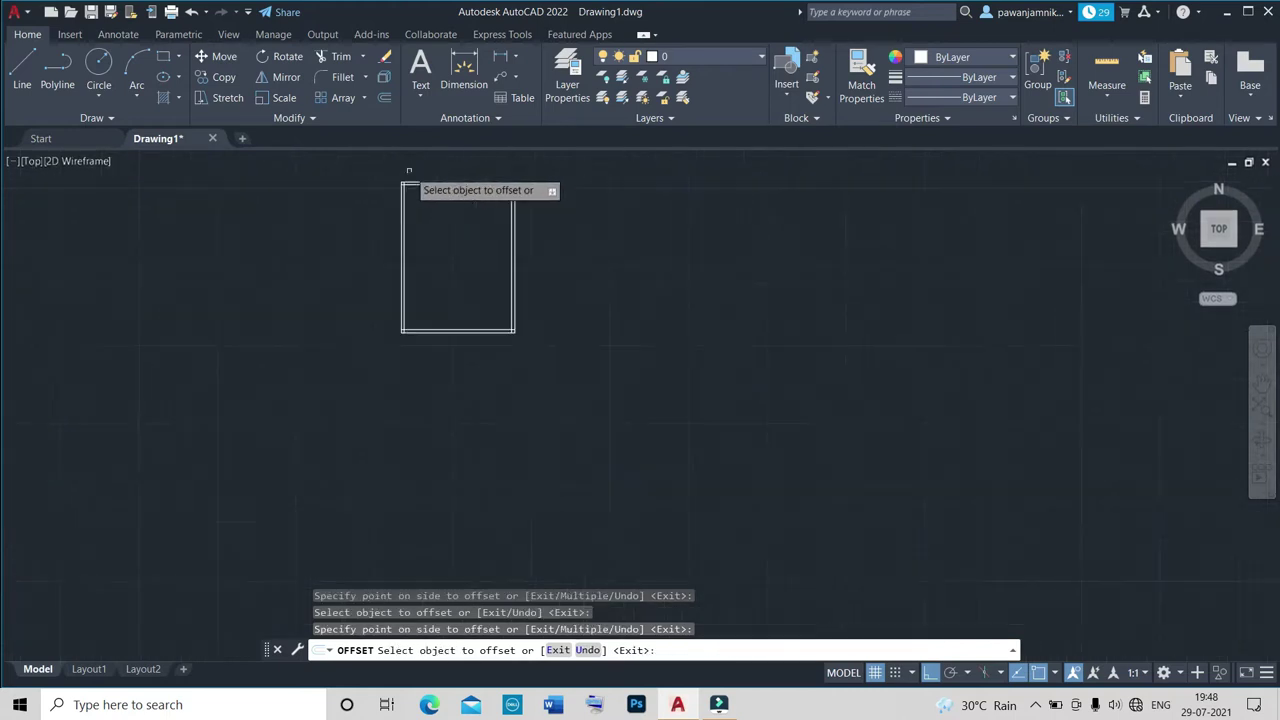
{"action": "scroll", "coordinate": [409, 171], "scroll_direction": "up", "scroll_amount": 4}
{"action": "key", "text": "Escape"}
Offset the inner left and right wall lines 11' toward the centre as room divisions.
{"action": "type", "text": "o"}
{"action": "key", "text": "Return"}
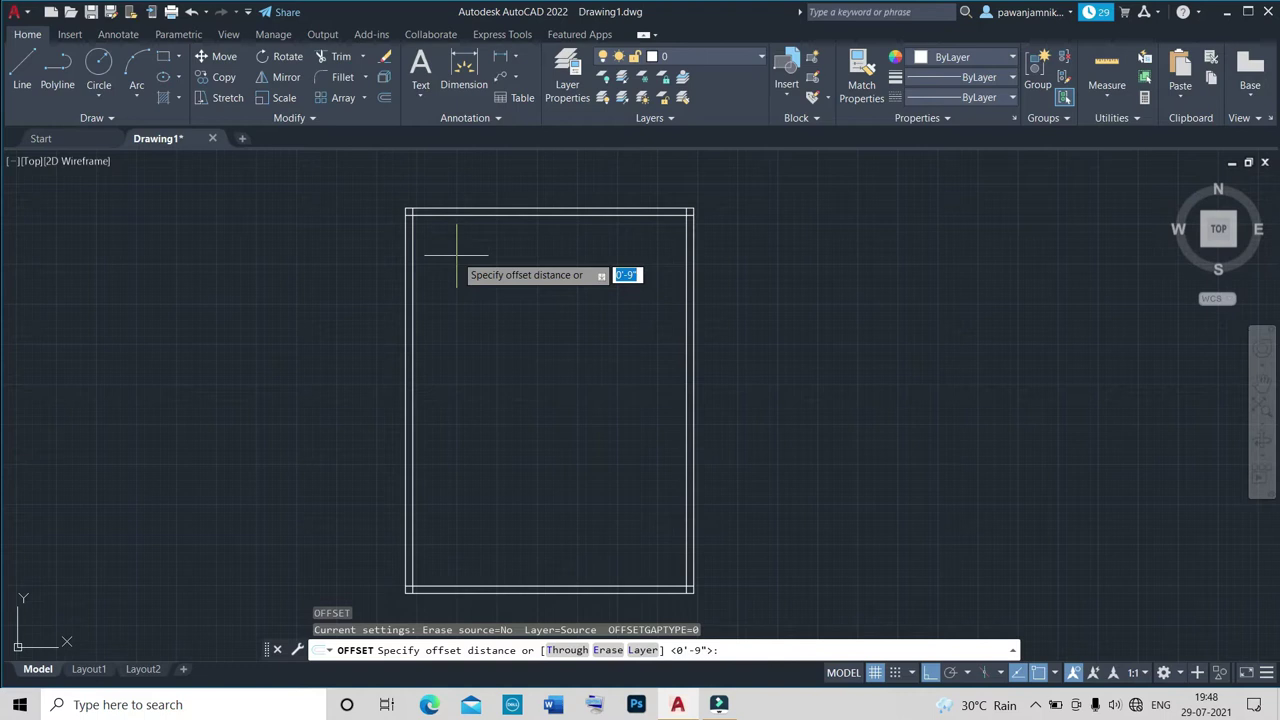
{"action": "type", "text": "11"}
{"action": "key", "text": "Return"}
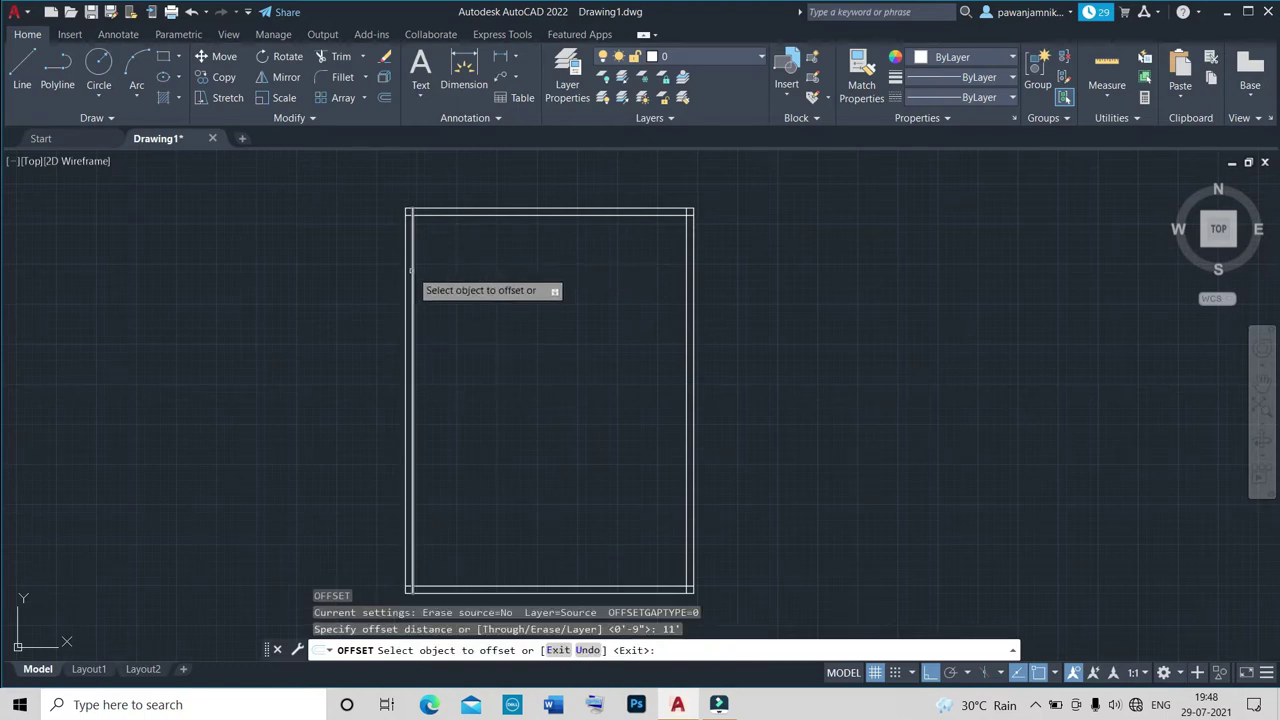
{"action": "left_click", "coordinate": [411, 272]}
{"action": "left_click", "coordinate": [574, 306]}
{"action": "left_click", "coordinate": [686, 294]}
{"action": "left_click", "coordinate": [670, 293]}
{"action": "key", "text": "Escape"}
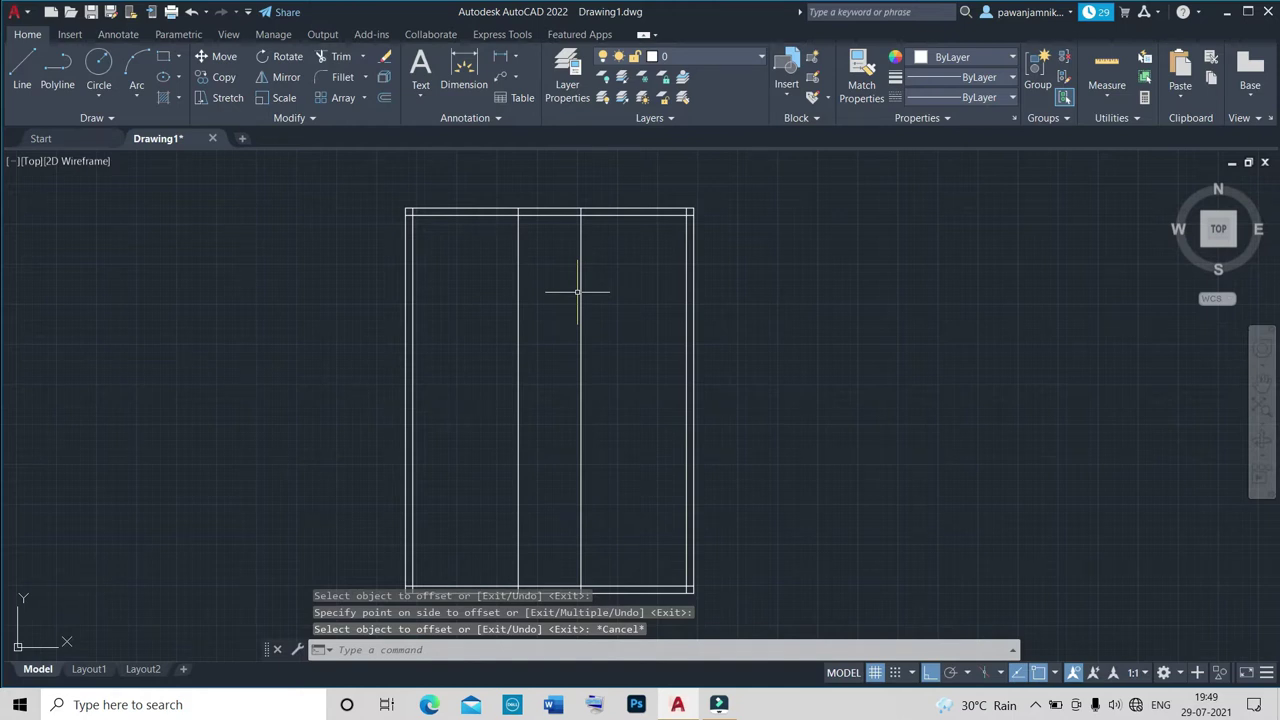
Thicken both vertical divisions into walls with 6" offset copies, fixing a wrong-side copy.
{"action": "type", "text": "o"}
{"action": "key", "text": "Return"}
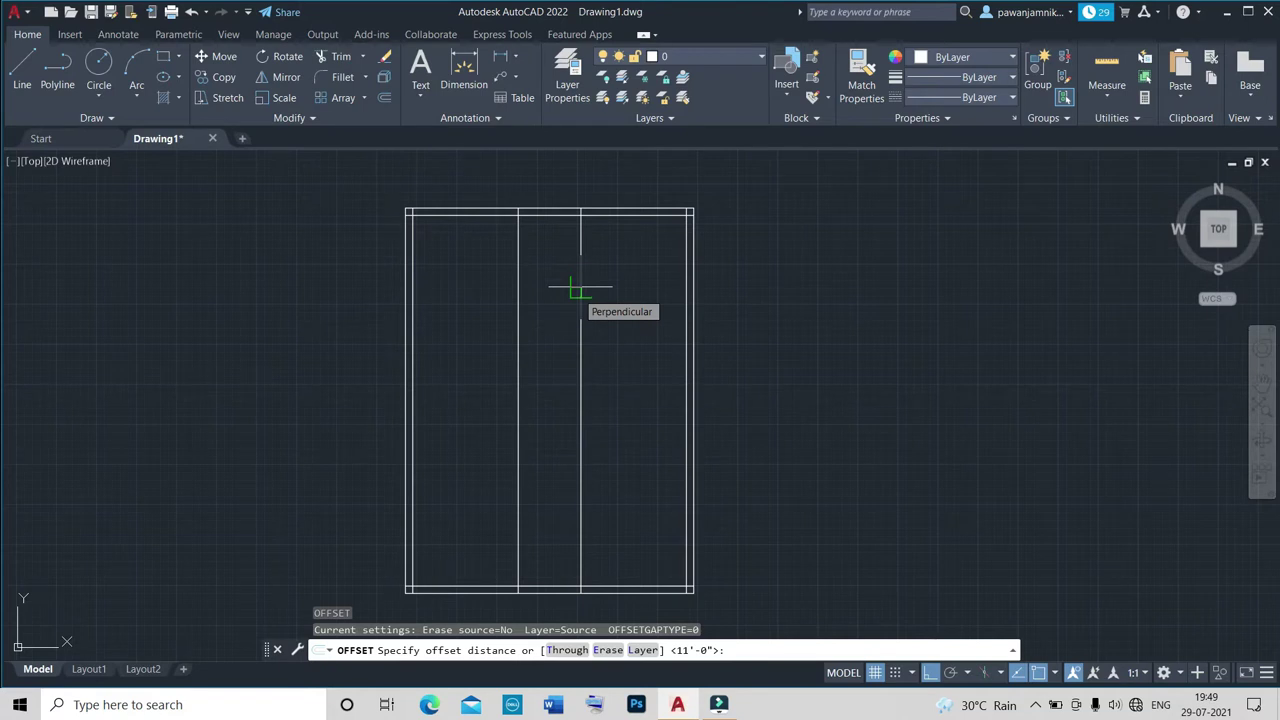
{"action": "type", "text": "6"}
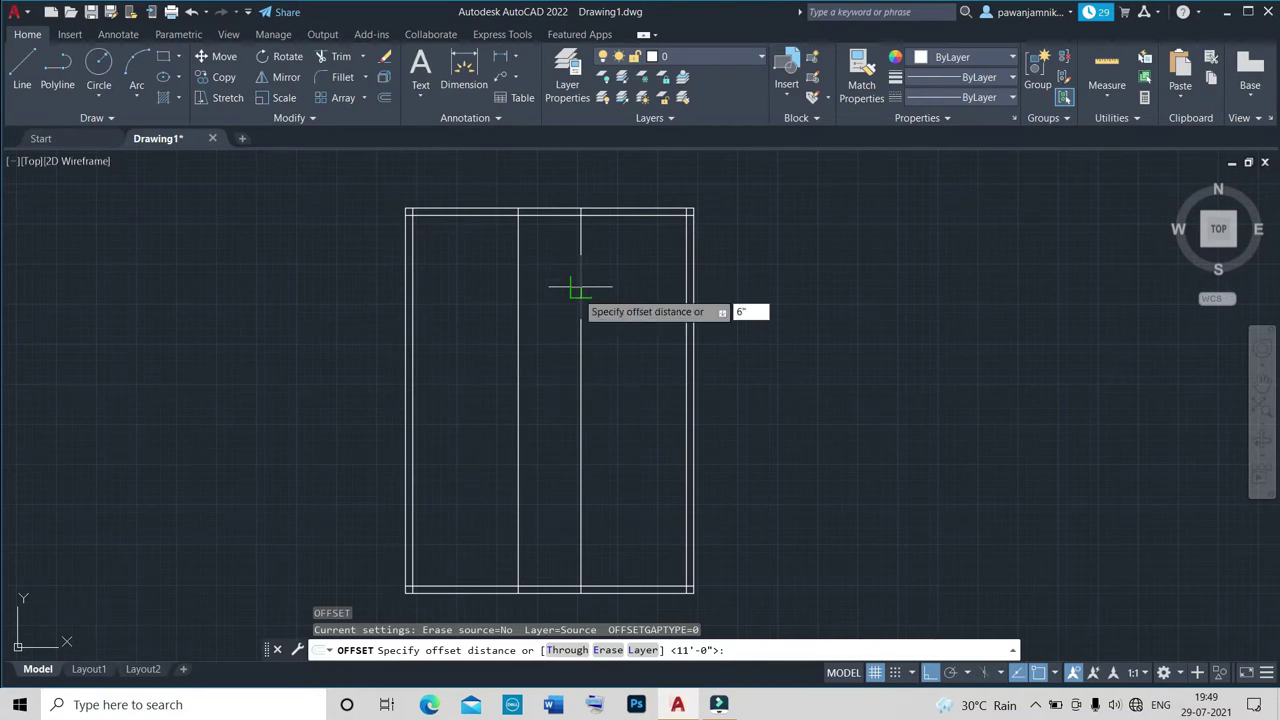
{"action": "key", "text": "Return"}
{"action": "left_click", "coordinate": [580, 289]}
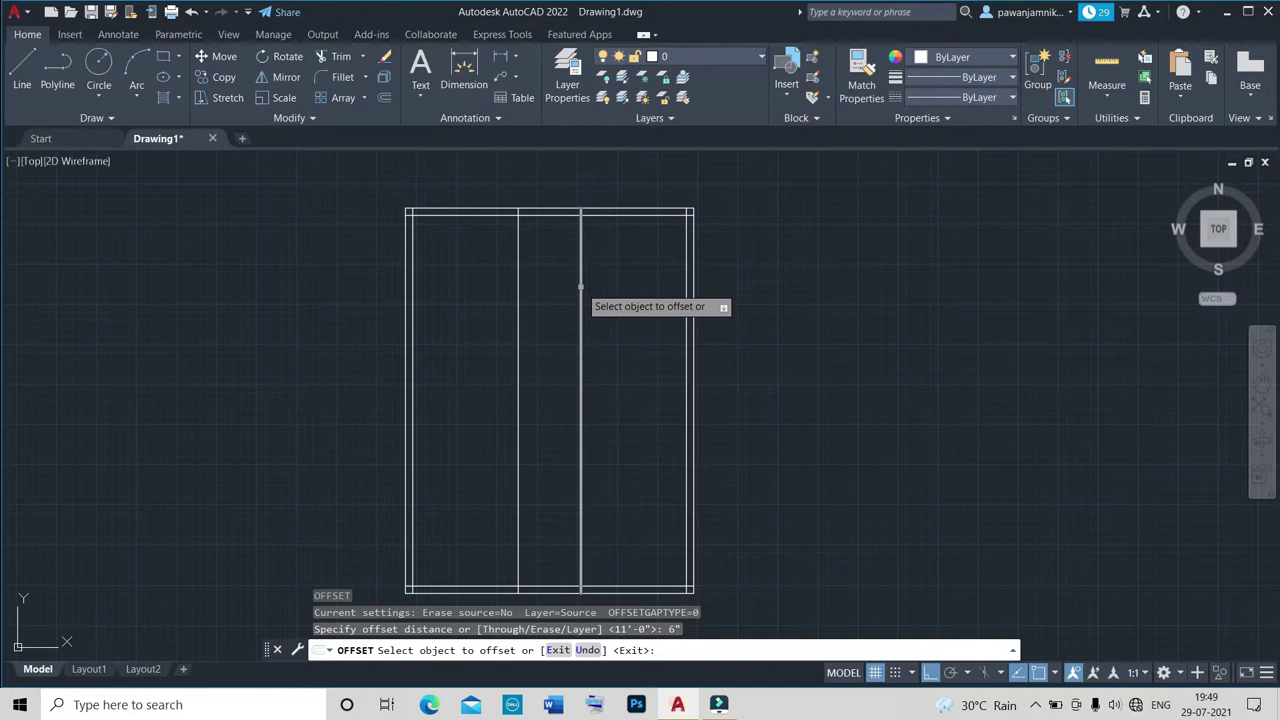
{"action": "left_click", "coordinate": [616, 284]}
{"action": "left_click", "coordinate": [518, 266]}
{"action": "left_click", "coordinate": [528, 266]}
{"action": "key", "text": "ctrl+z"}
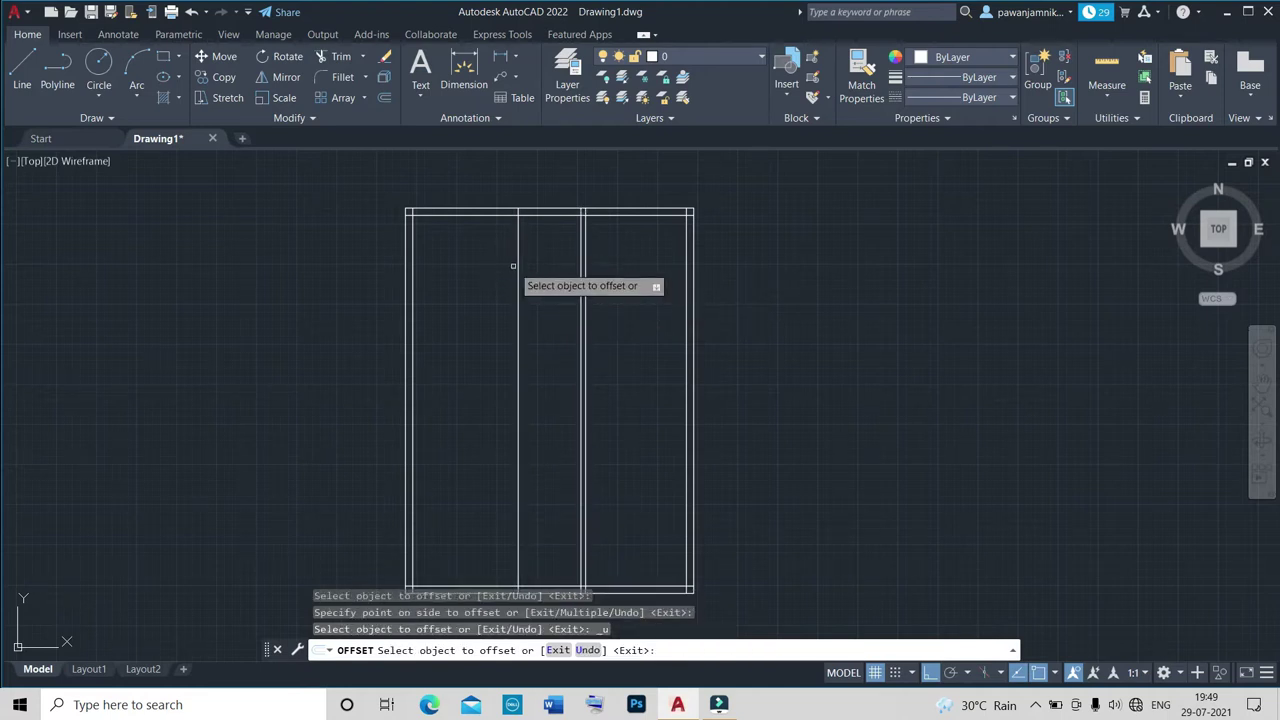
{"action": "left_click", "coordinate": [516, 268]}
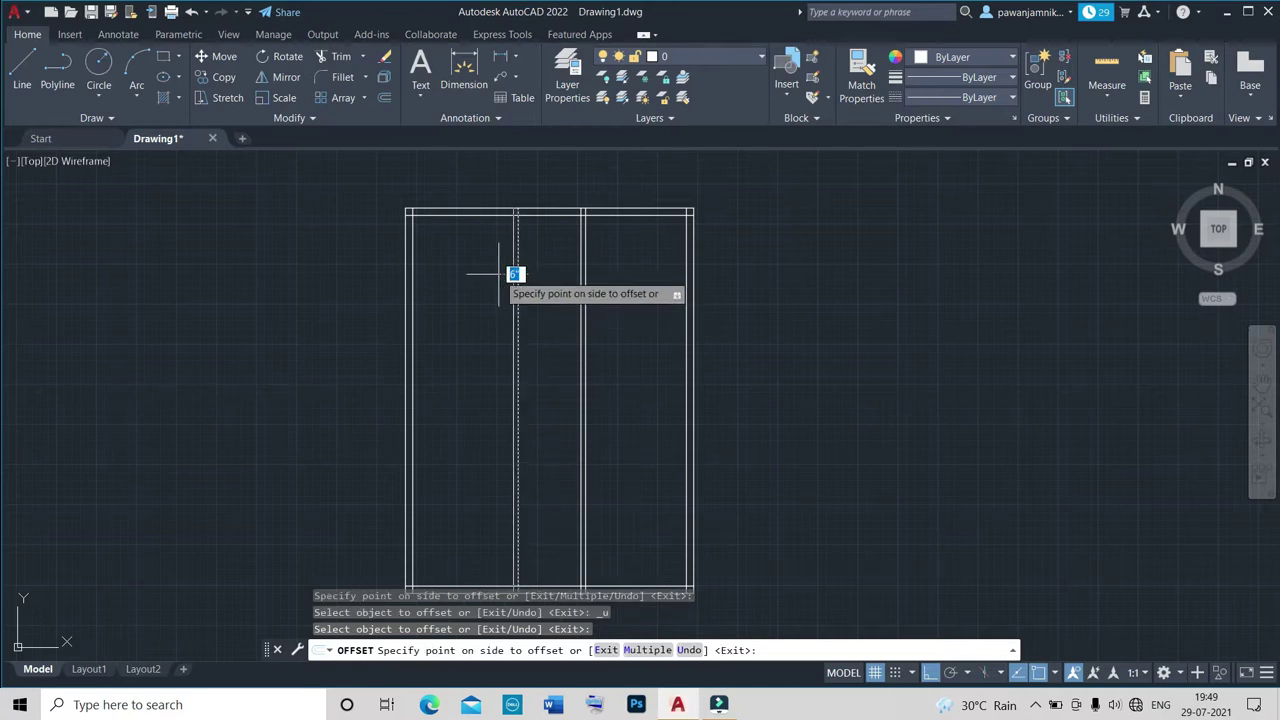
{"action": "left_click", "coordinate": [498, 274]}
{"action": "key", "text": "Escape"}
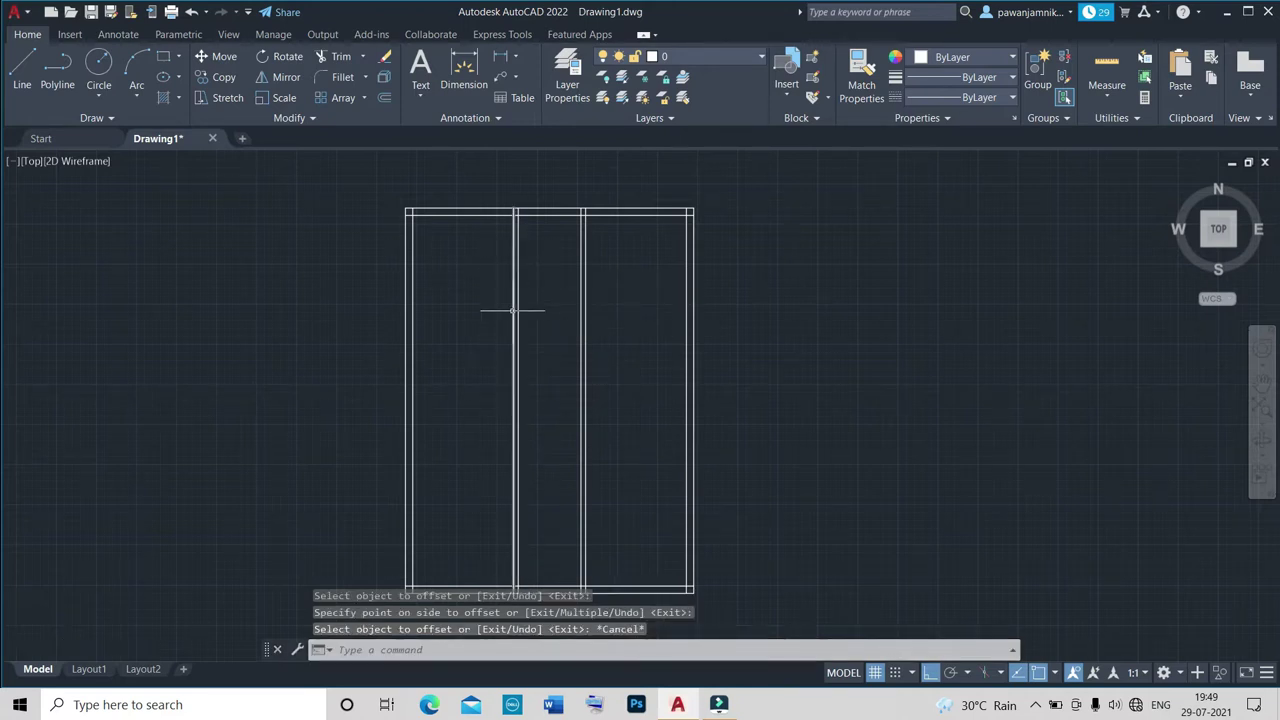
Add a horizontal cross wall 12' below the inner top wall, doubled 6" below.
{"action": "type", "text": "o"}
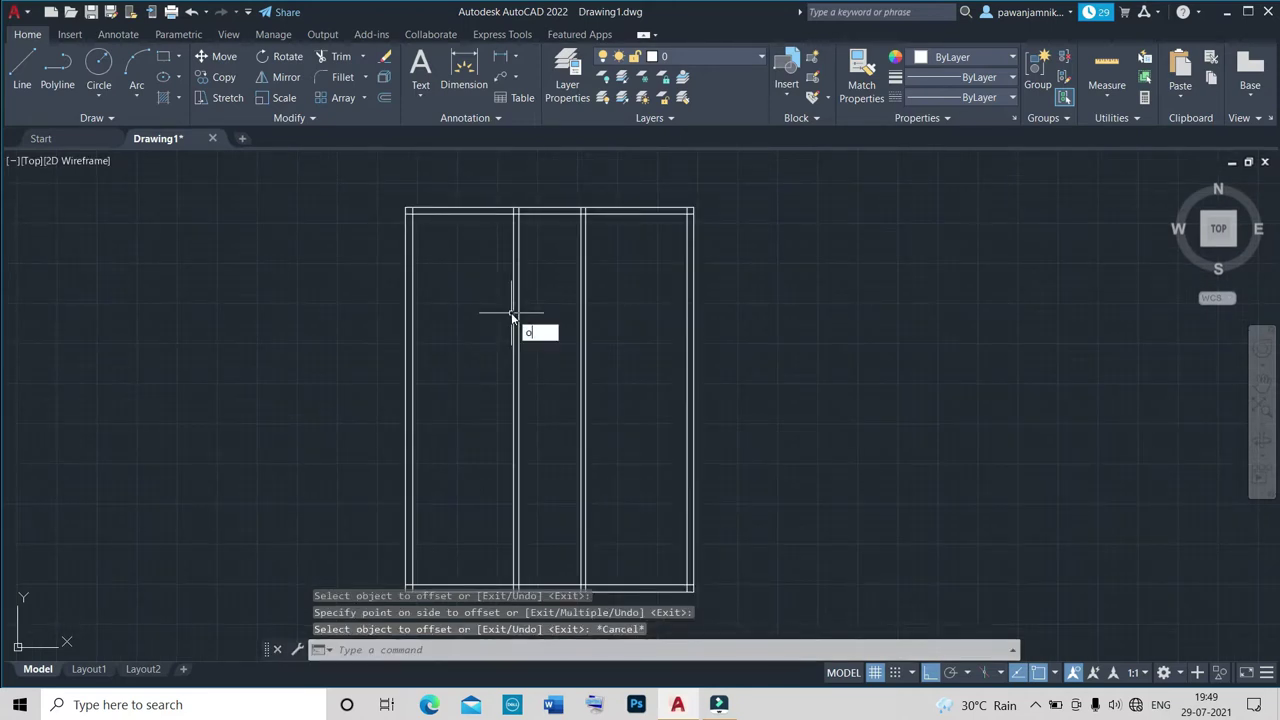
{"action": "key", "text": "Return"}
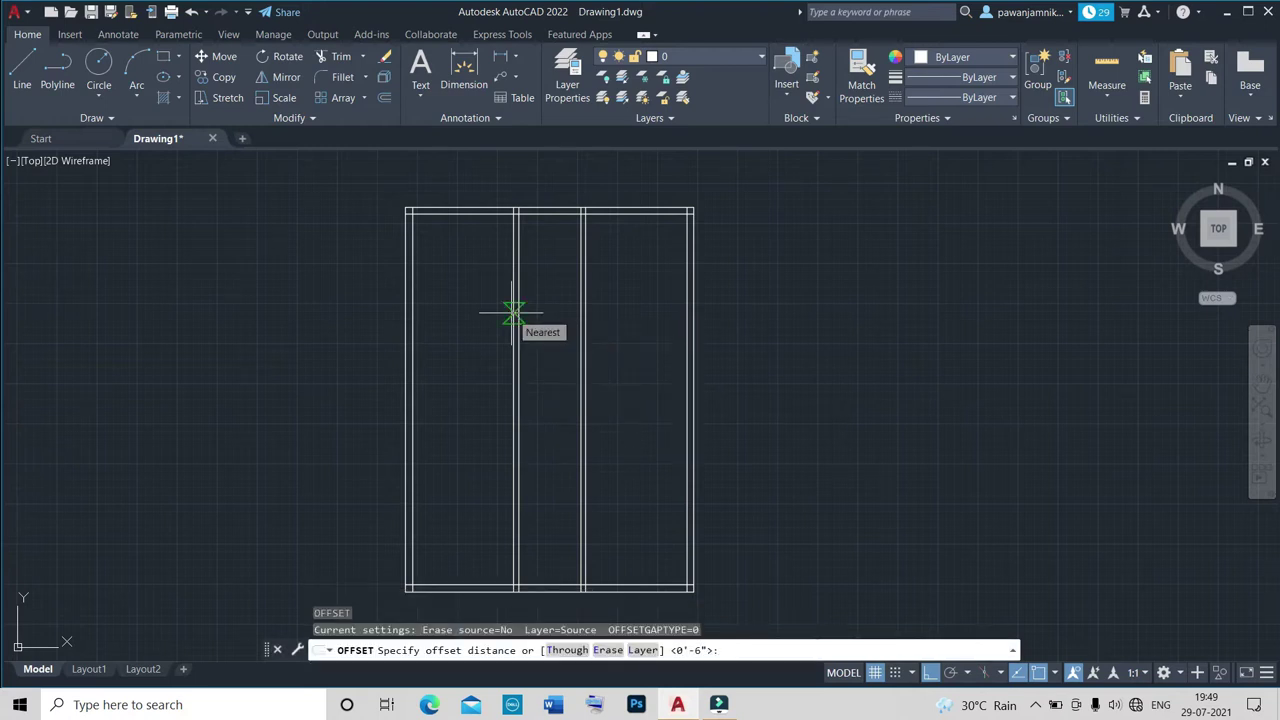
{"action": "type", "text": "12'"}
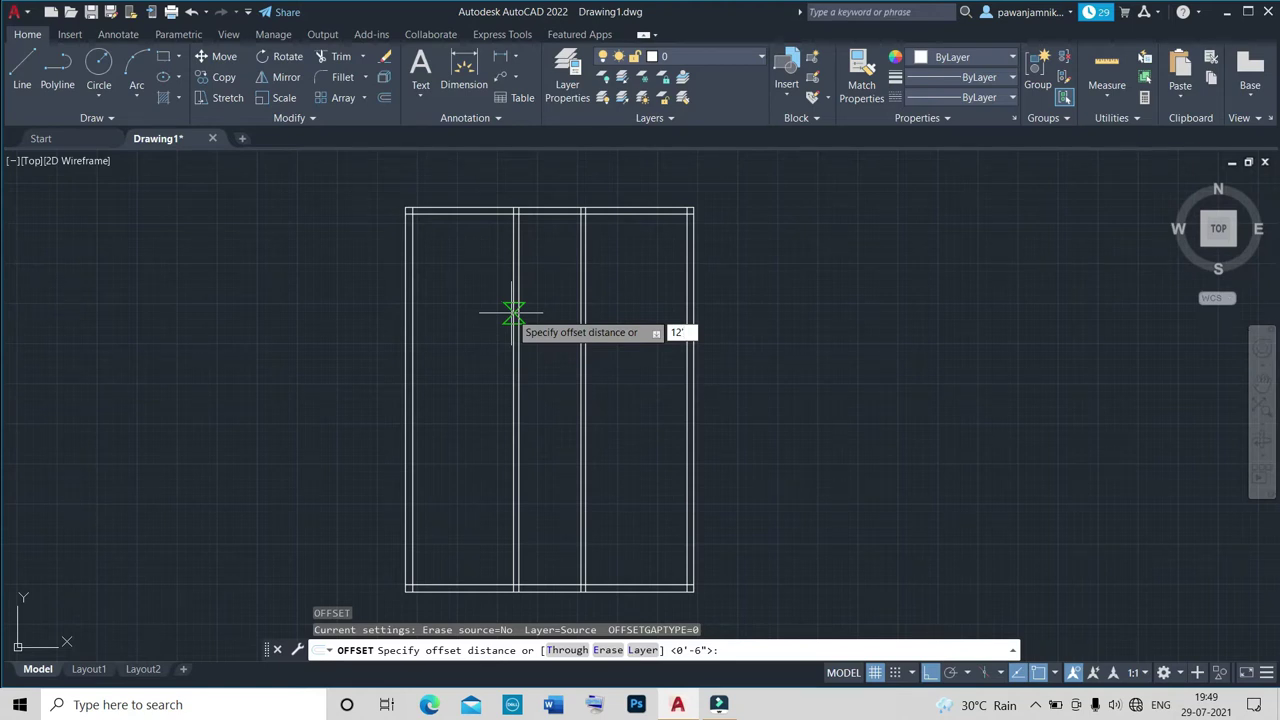
{"action": "key", "text": "Return"}
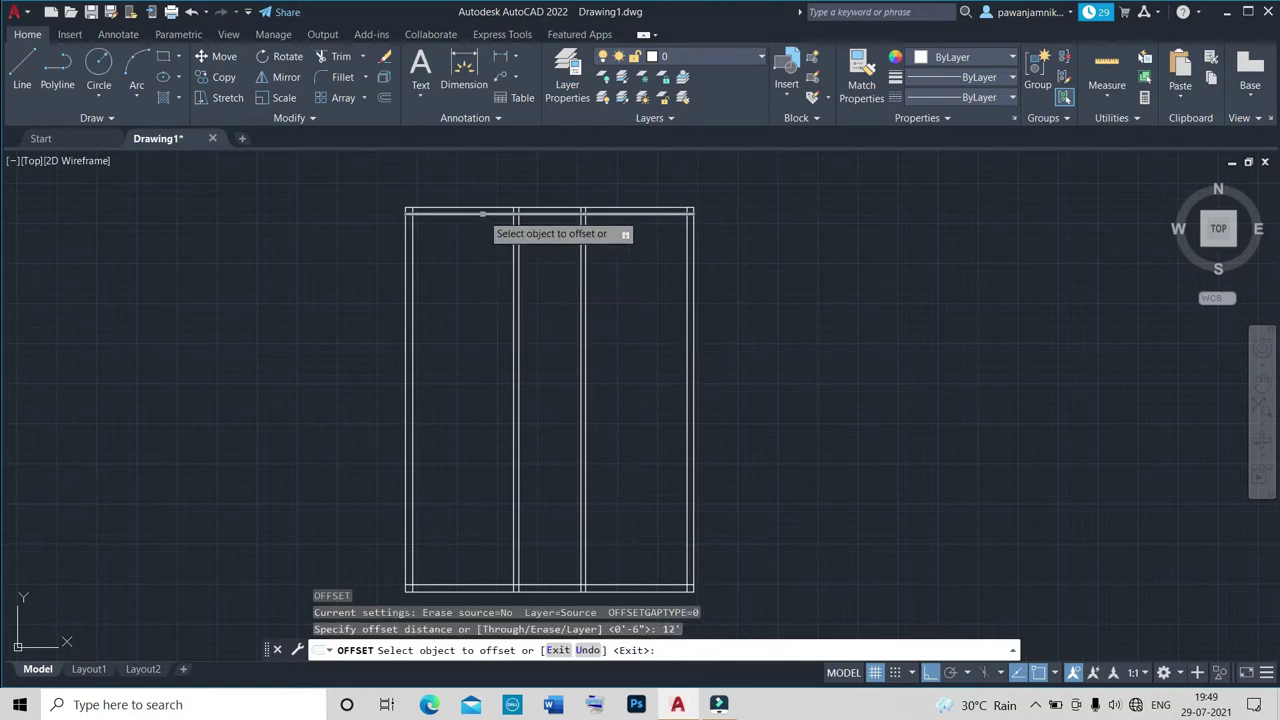
{"action": "left_click", "coordinate": [480, 211]}
{"action": "left_click", "coordinate": [471, 334]}
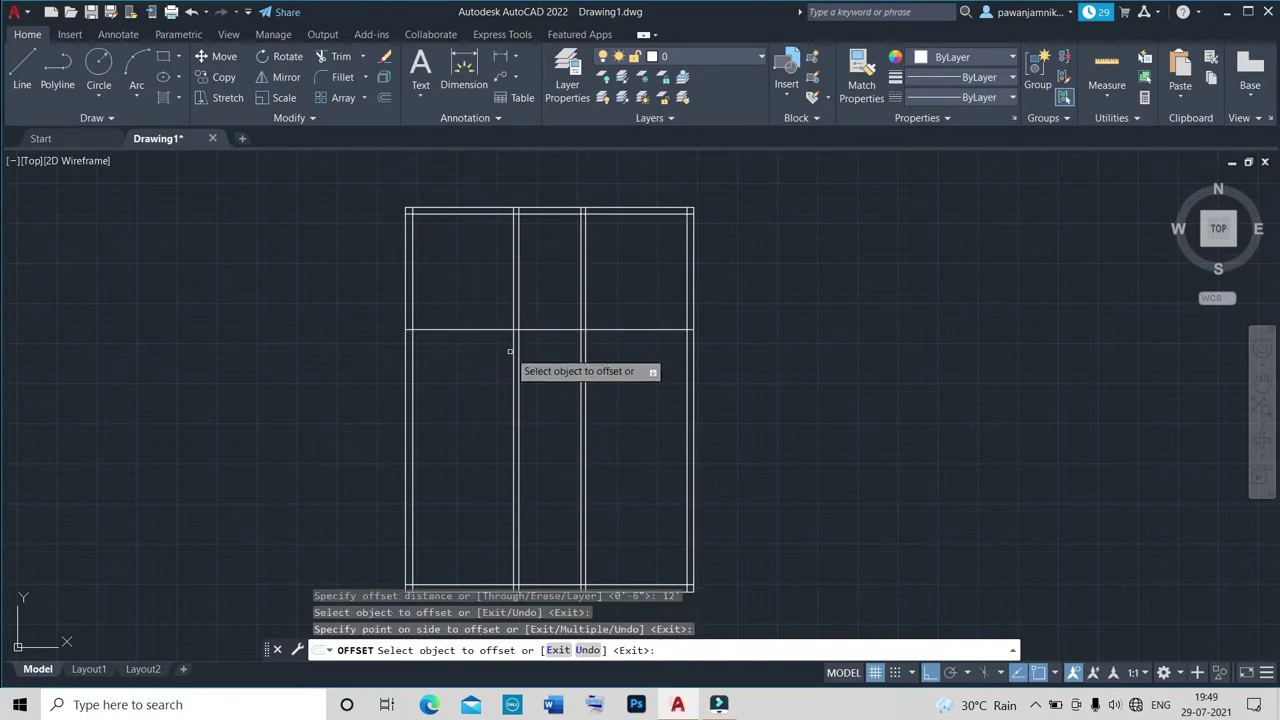
{"action": "key", "text": "Escape"}
{"action": "key", "text": "Return"}
{"action": "type", "text": "6"}
{"action": "key", "text": "Return"}
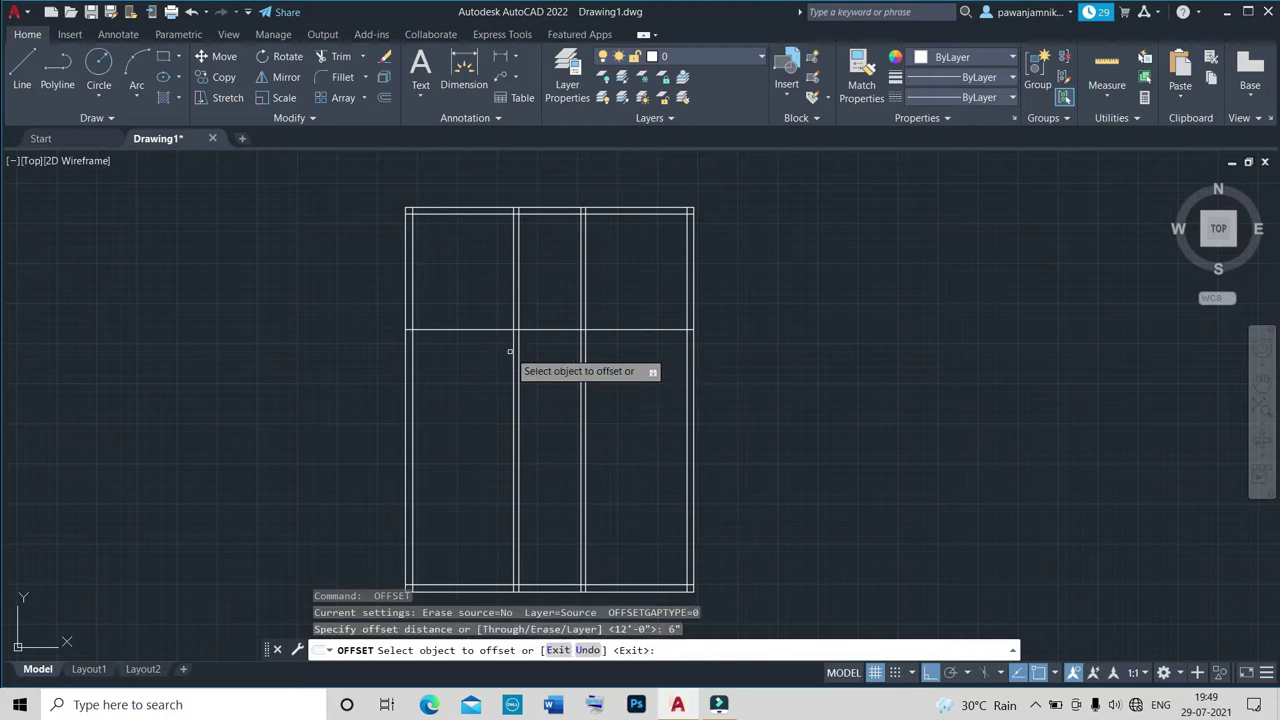
{"action": "left_click", "coordinate": [494, 331]}
{"action": "left_click", "coordinate": [494, 362]}
{"action": "scroll", "coordinate": [516, 313], "scroll_direction": "up", "scroll_amount": 5}
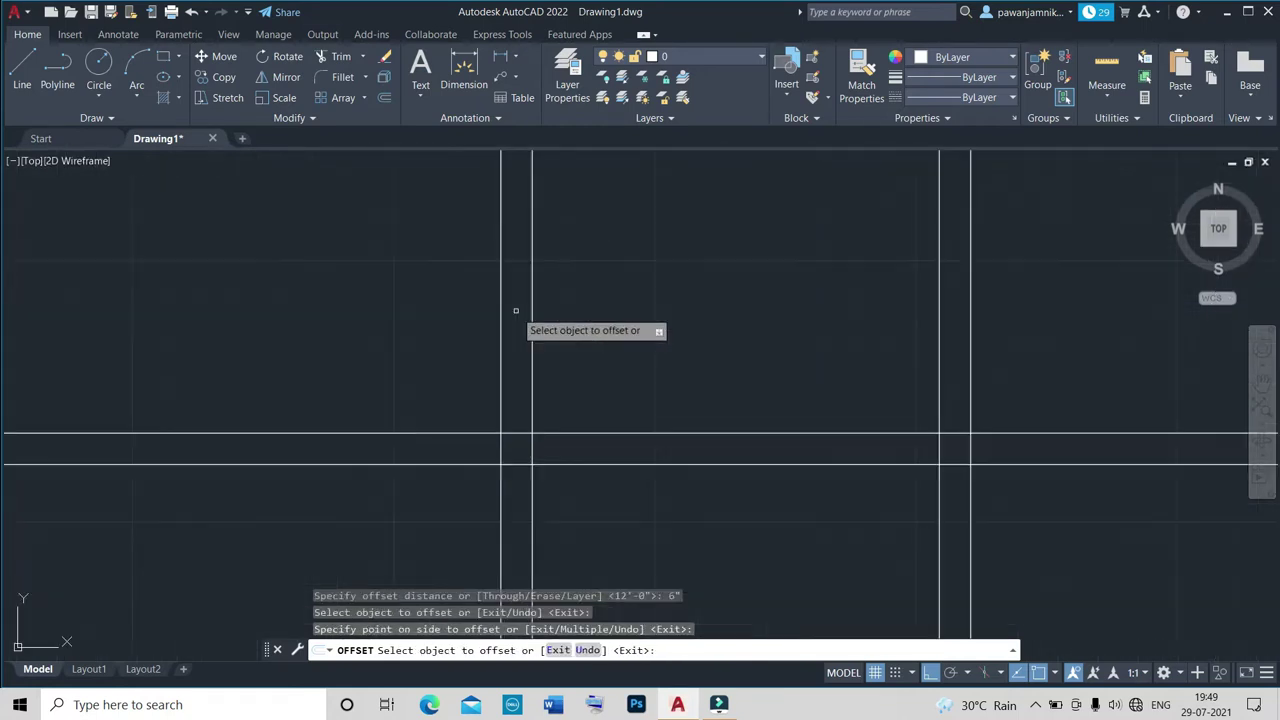
{"action": "key", "text": "Escape"}
Measure the distance between wall lines with the DIST command.
{"action": "type", "text": "o"}
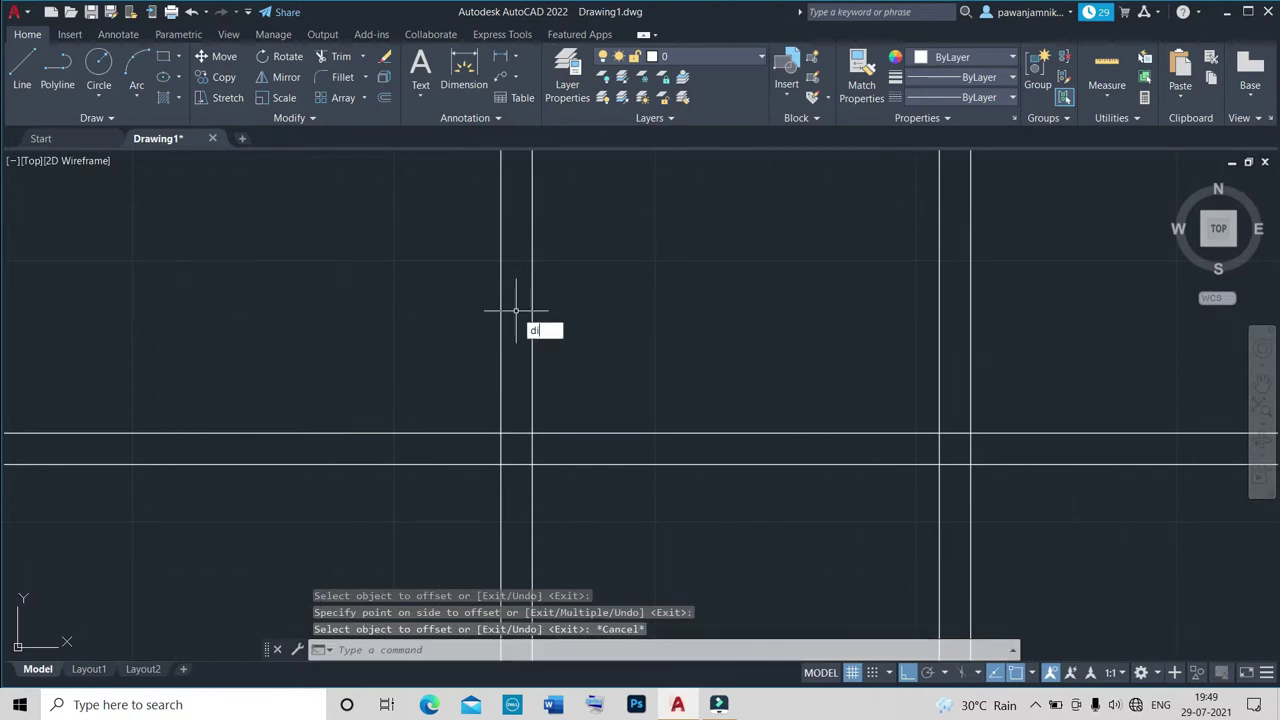
{"action": "key", "text": "Return"}
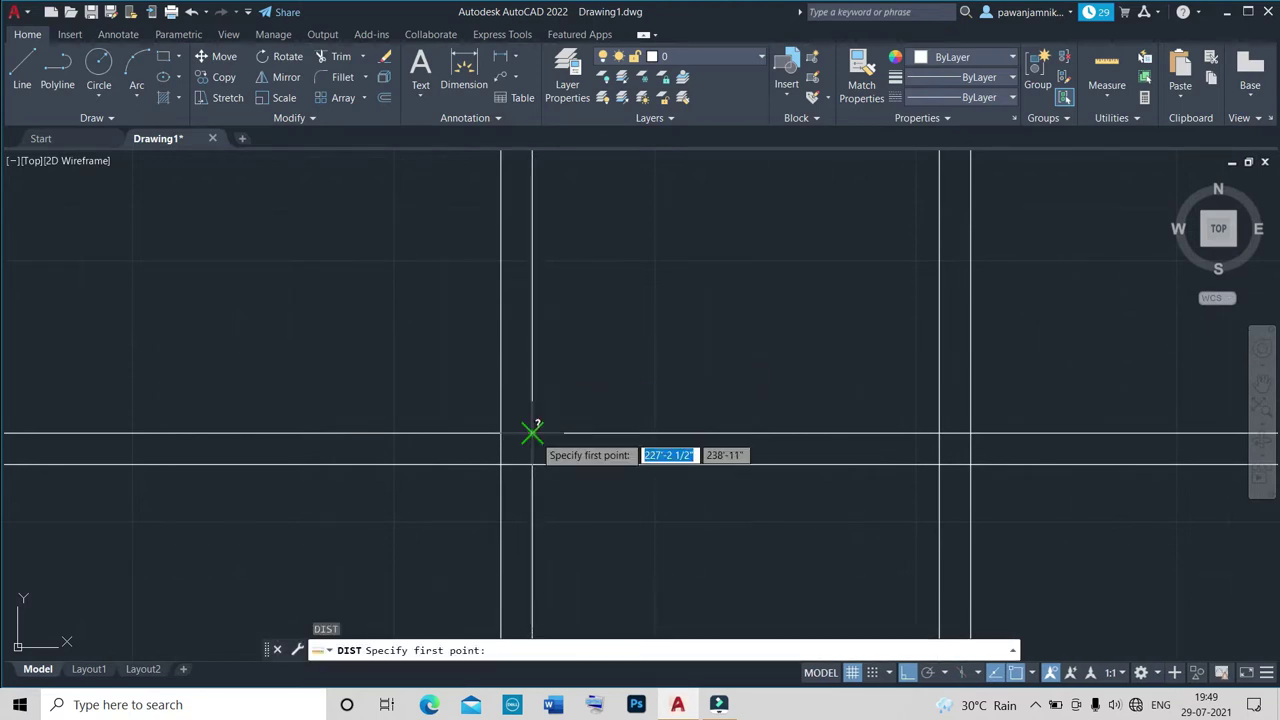
{"action": "left_click", "coordinate": [532, 433]}
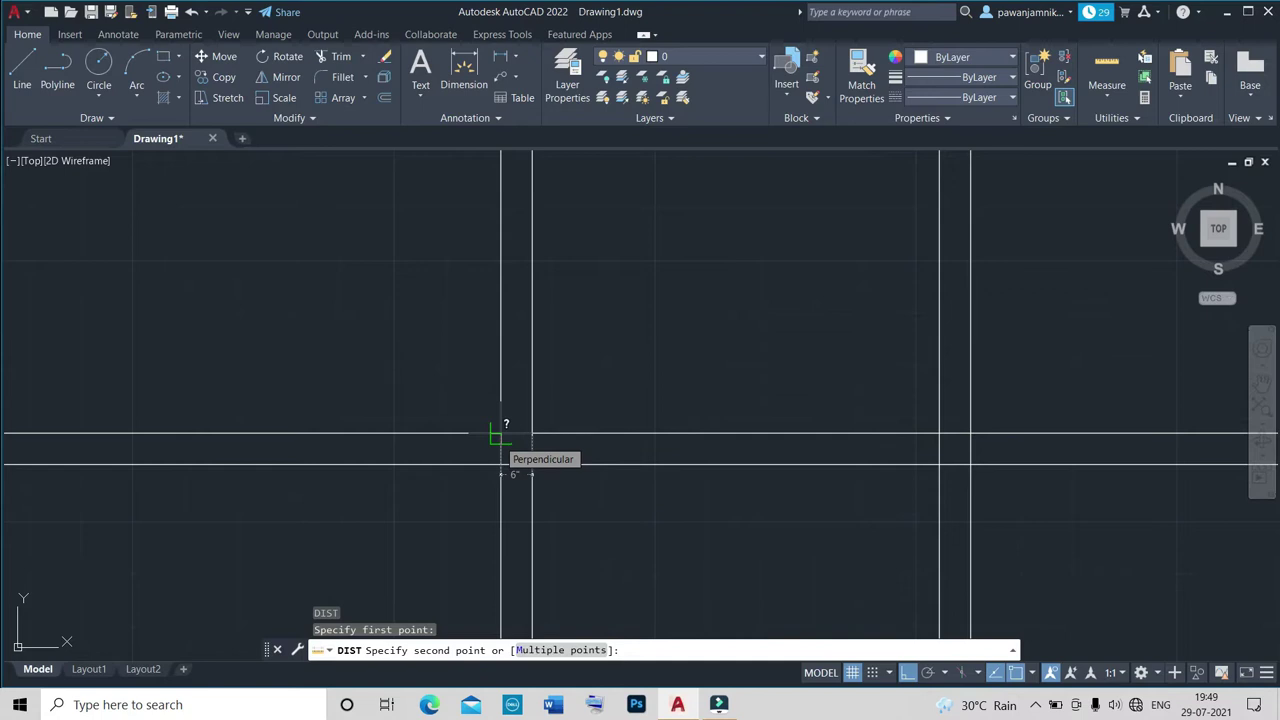
{"action": "key", "text": "Escape"}
{"action": "scroll", "coordinate": [496, 440], "scroll_direction": "down", "scroll_amount": 6}
{"action": "scroll", "coordinate": [496, 443], "scroll_direction": "down", "scroll_amount": 3}
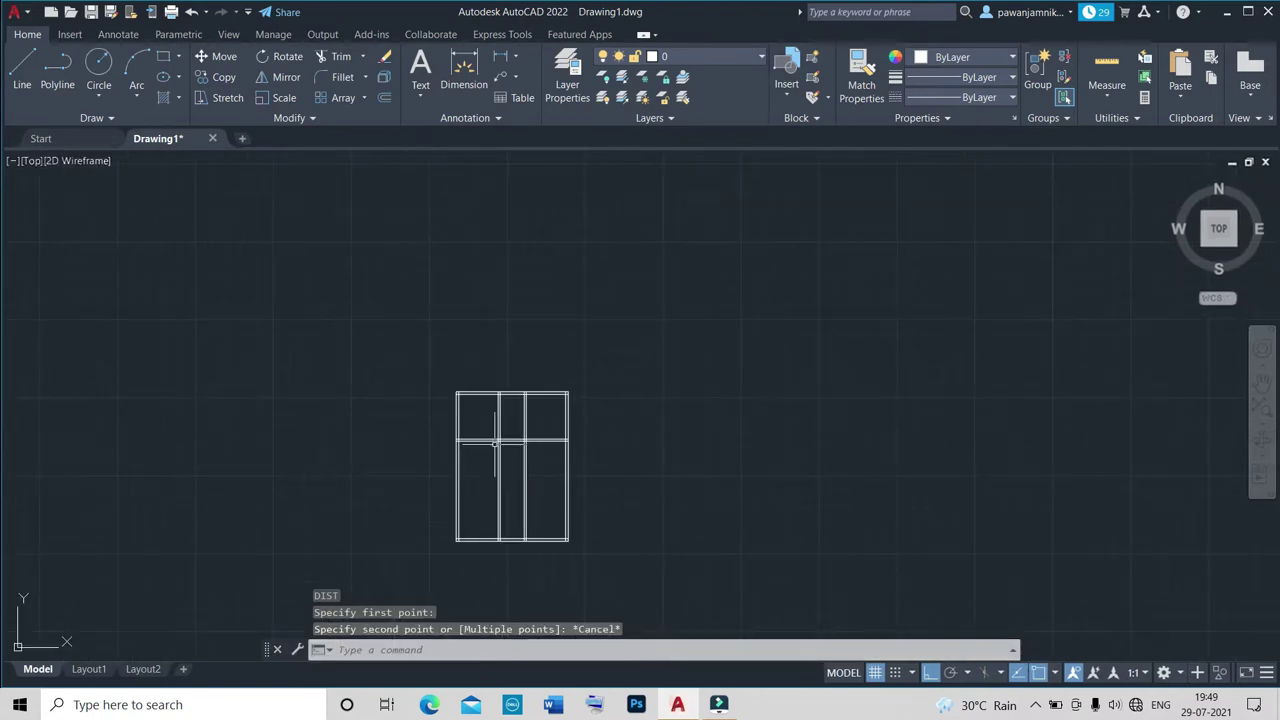
{"action": "scroll", "coordinate": [500, 440], "scroll_direction": "up", "scroll_amount": 8}
{"action": "scroll", "coordinate": [502, 453], "scroll_direction": "down", "scroll_amount": 5}
{"action": "scroll", "coordinate": [502, 453], "scroll_direction": "up", "scroll_amount": 8}
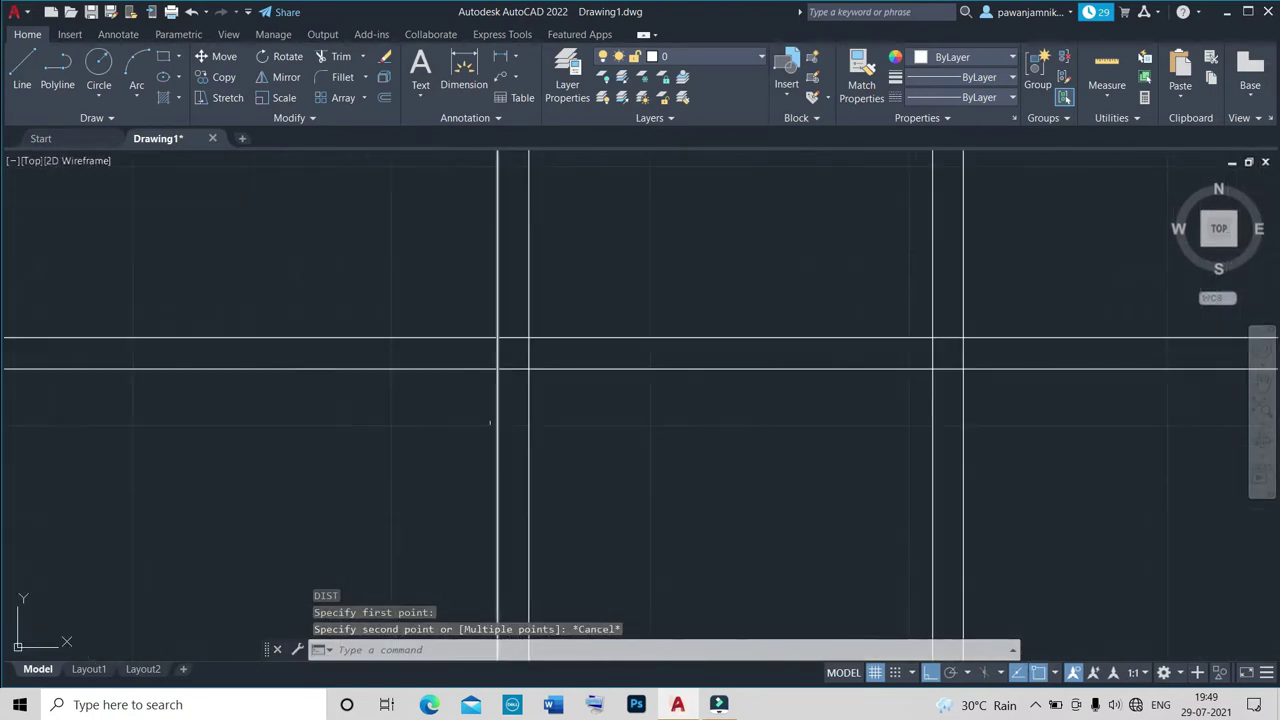
{"action": "scroll", "coordinate": [498, 416], "scroll_direction": "down", "scroll_amount": 6}
{"action": "scroll", "coordinate": [489, 421], "scroll_direction": "up", "scroll_amount": 2}
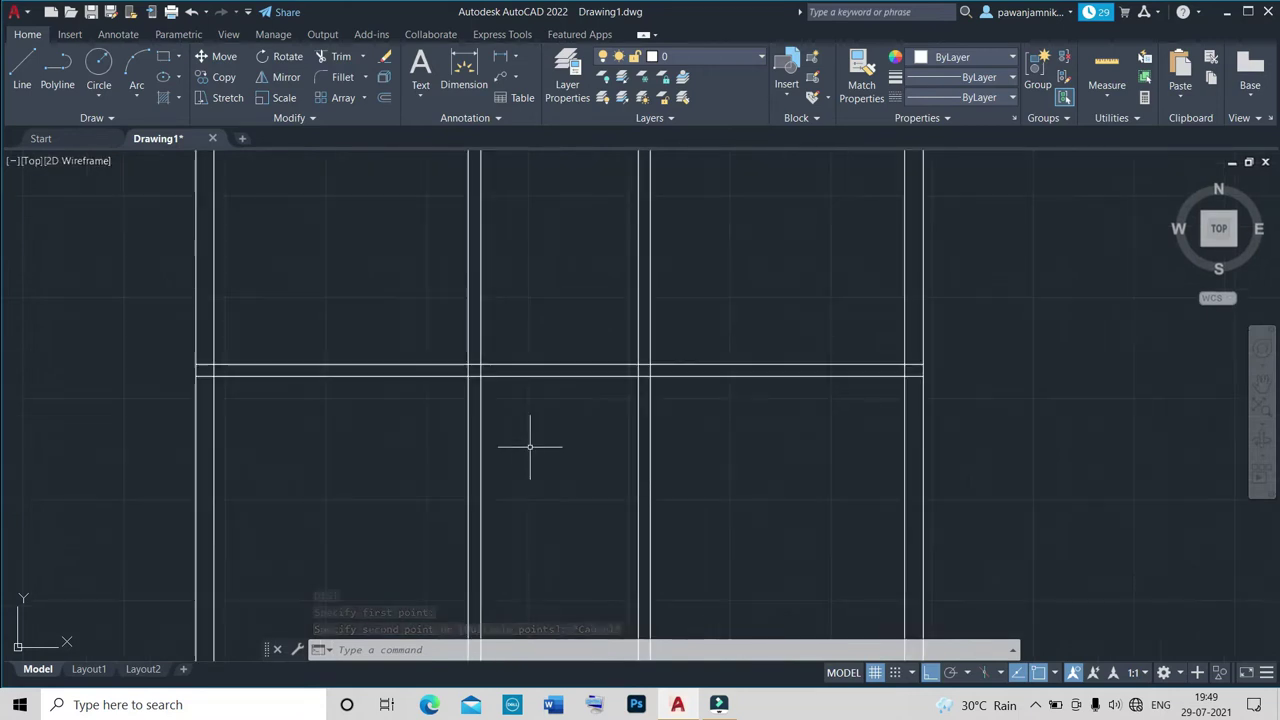
{"action": "scroll", "coordinate": [520, 440], "scroll_direction": "down", "scroll_amount": 6}
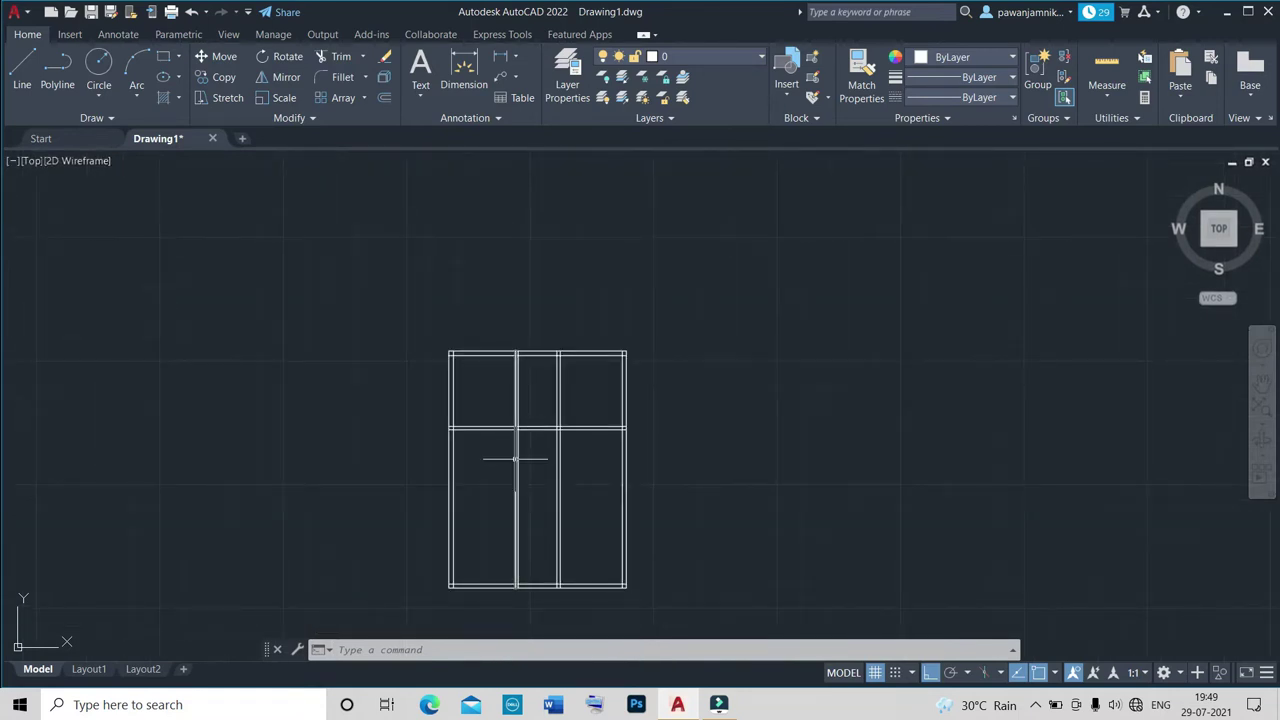
{"action": "type", "text": "dist"}
{"action": "key", "text": "Return"}
{"action": "type", "text": "10"}
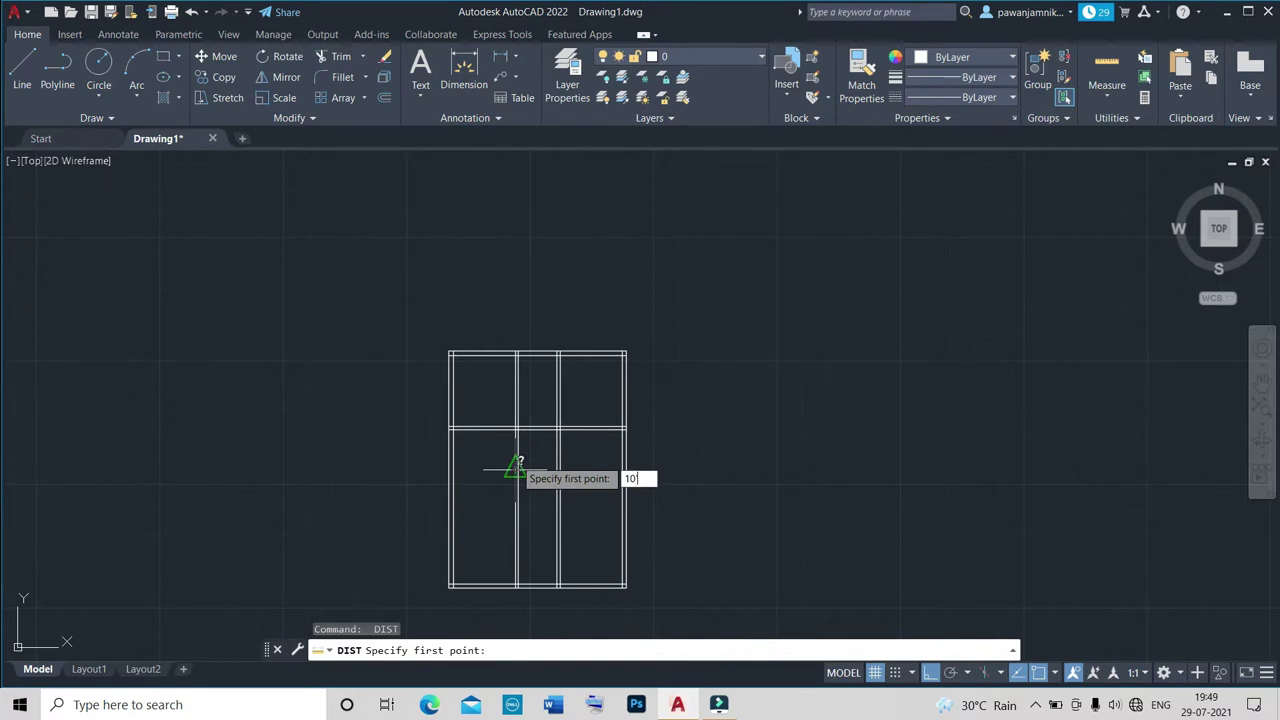
{"action": "key", "text": "Return"}
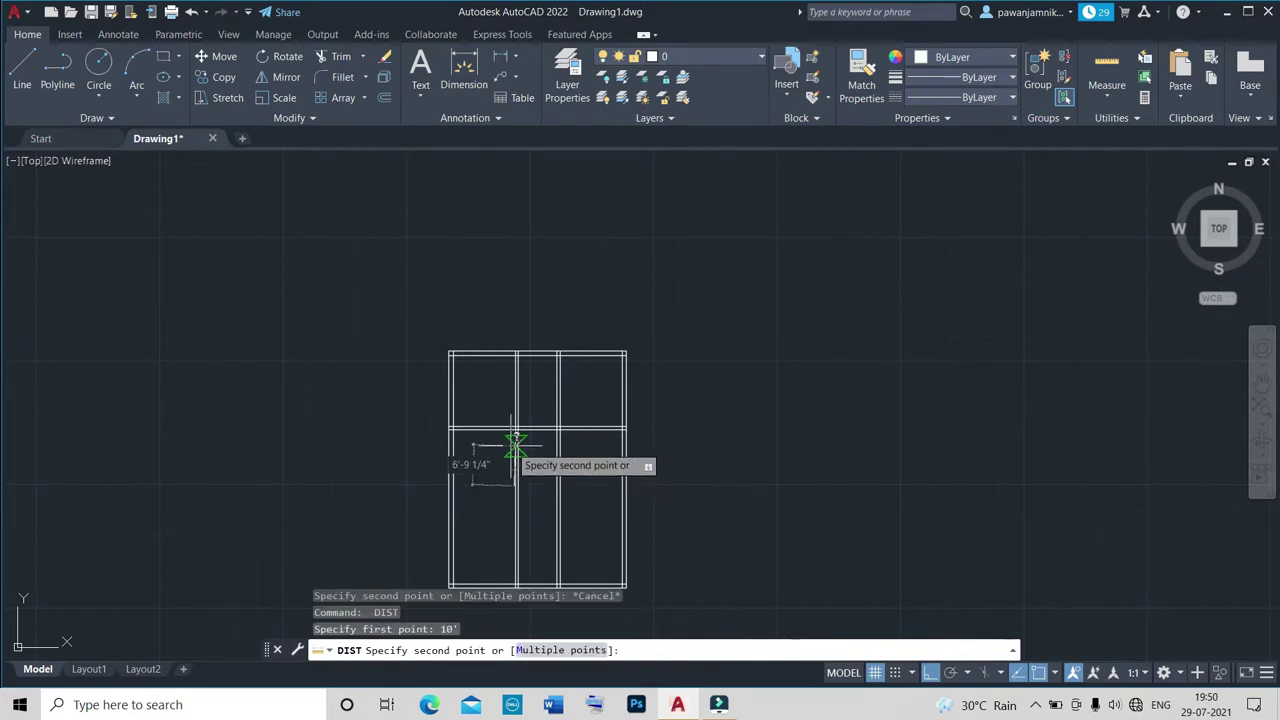
{"action": "key", "text": "Escape"}
{"action": "type", "text": "o"}
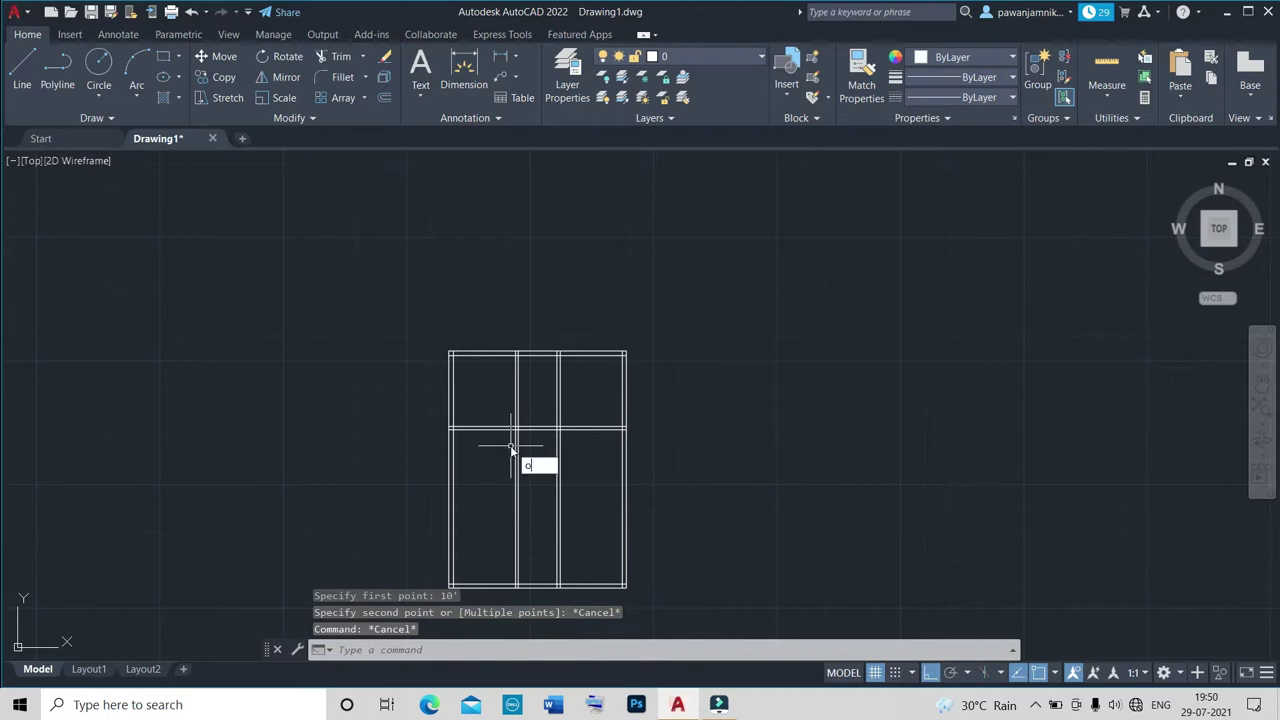
{"action": "key", "text": "Return"}
Add a horizontal wall 10' below the cross wall, doubled with a 6" offset.
{"action": "type", "text": "10'"}
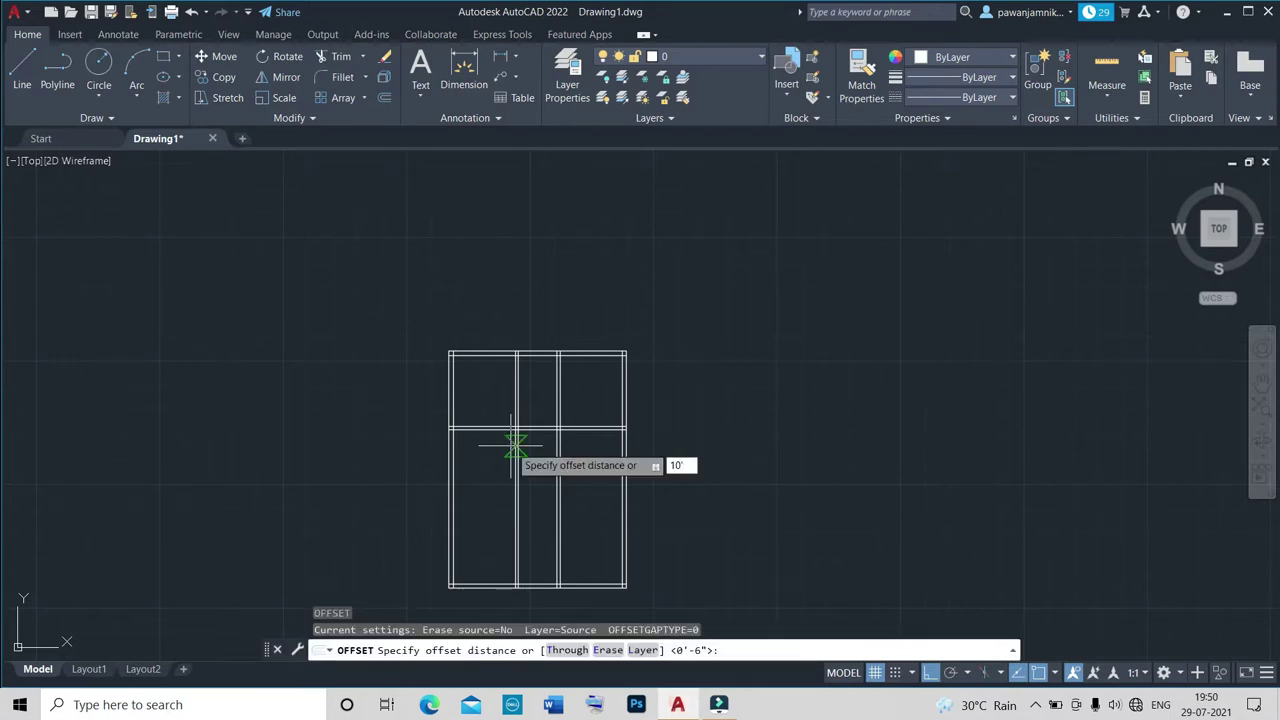
{"action": "key", "text": "Return"}
{"action": "scroll", "coordinate": [514, 445], "scroll_direction": "up", "scroll_amount": 6}
{"action": "left_click", "coordinate": [480, 392]}
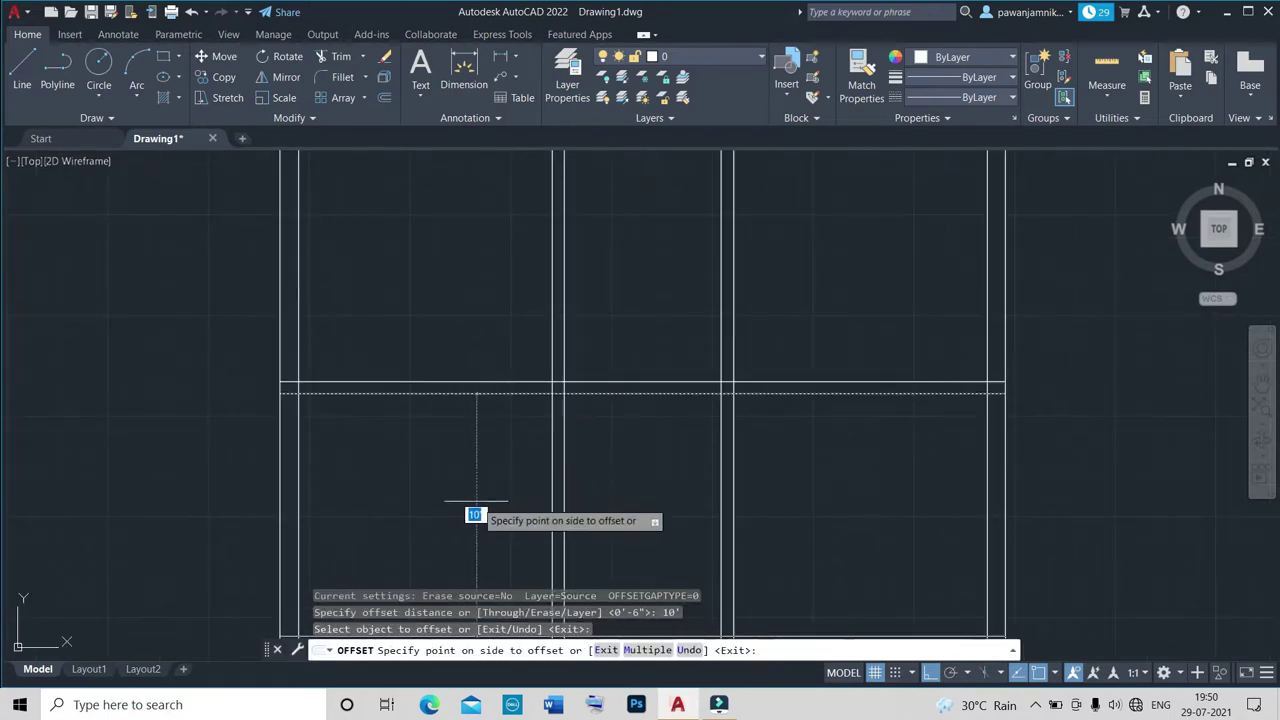
{"action": "left_click", "coordinate": [476, 501]}
{"action": "scroll", "coordinate": [515, 470], "scroll_direction": "down", "scroll_amount": 2}
{"action": "scroll", "coordinate": [505, 530], "scroll_direction": "down", "scroll_amount": 5}
{"action": "scroll", "coordinate": [500, 510], "scroll_direction": "up", "scroll_amount": 5}
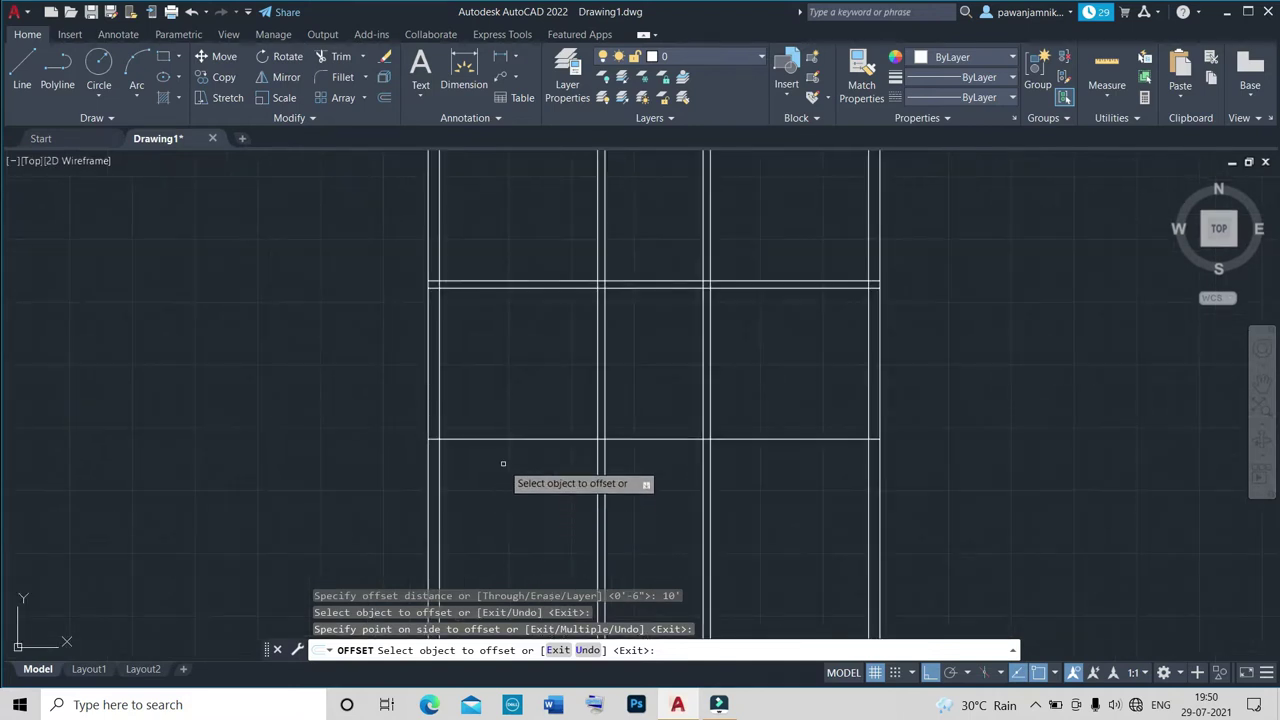
{"action": "key", "text": "Return"}
{"action": "key", "text": "Return"}
{"action": "type", "text": "6"}
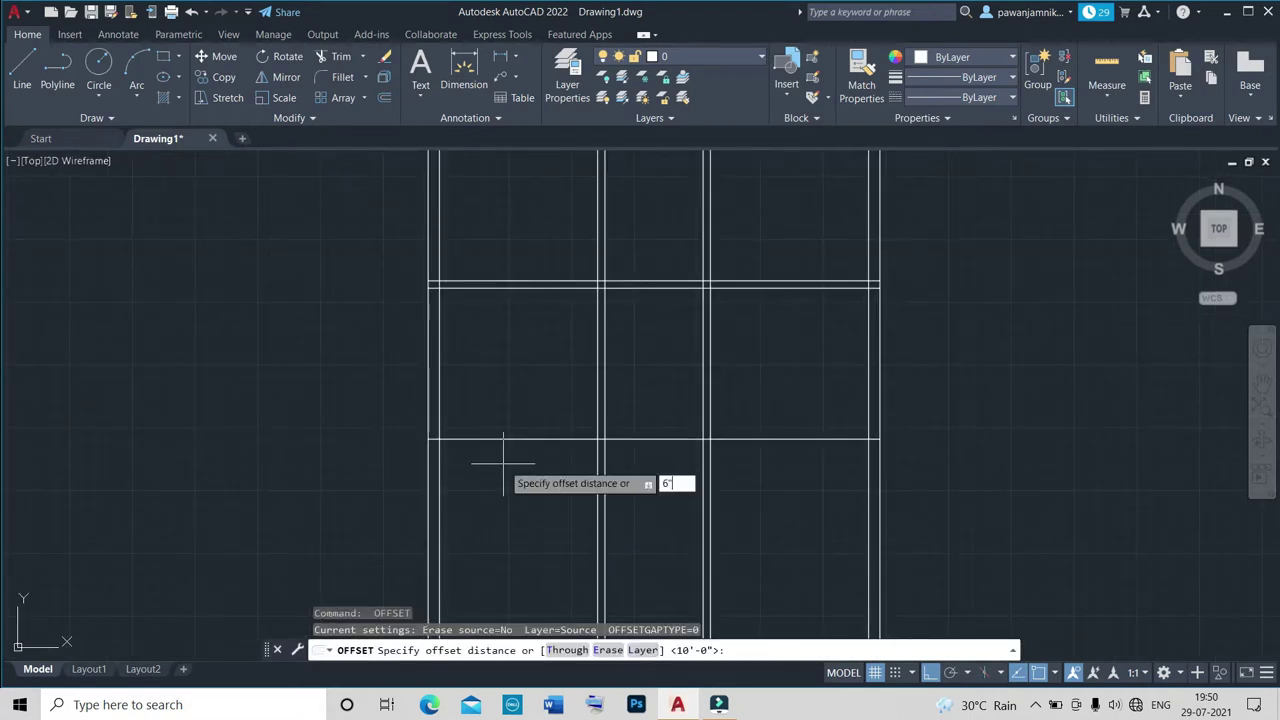
{"action": "key", "text": "Return"}
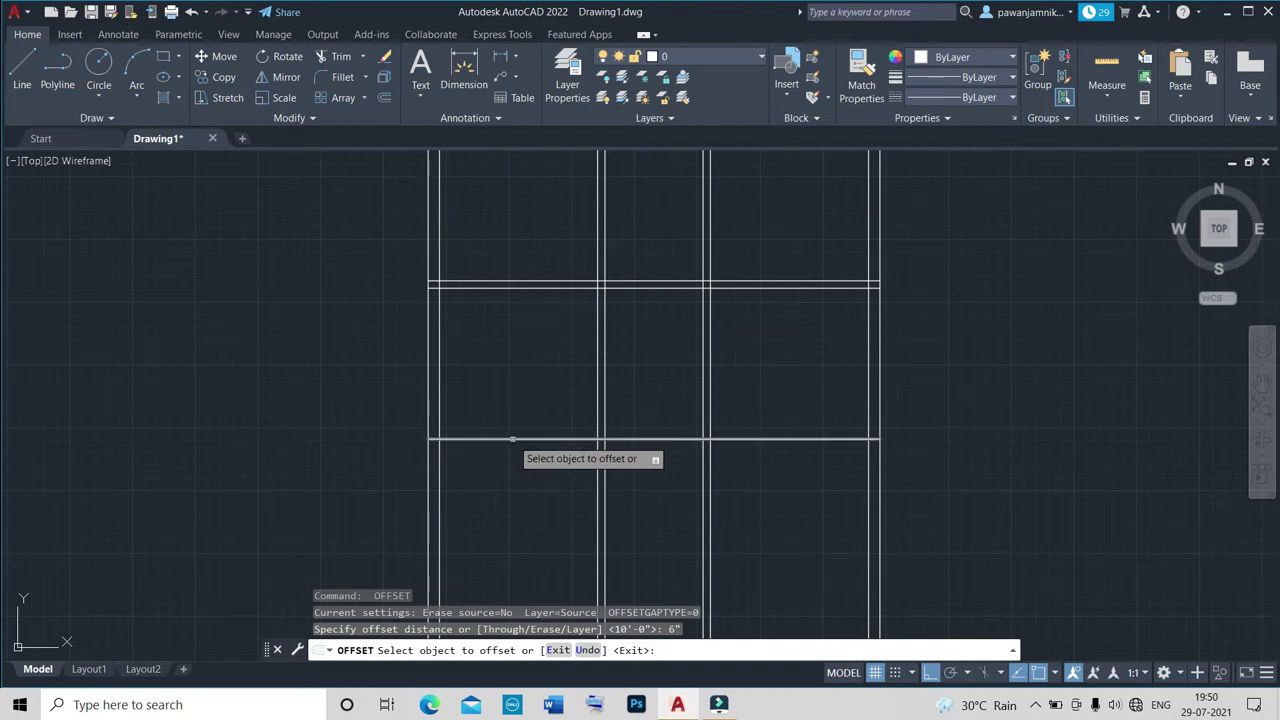
{"action": "left_click", "coordinate": [512, 438]}
{"action": "left_click", "coordinate": [503, 486]}
{"action": "key", "text": "Escape"}
{"action": "scroll", "coordinate": [503, 484], "scroll_direction": "down", "scroll_amount": 5}
{"action": "scroll", "coordinate": [502, 481], "scroll_direction": "up", "scroll_amount": 5}
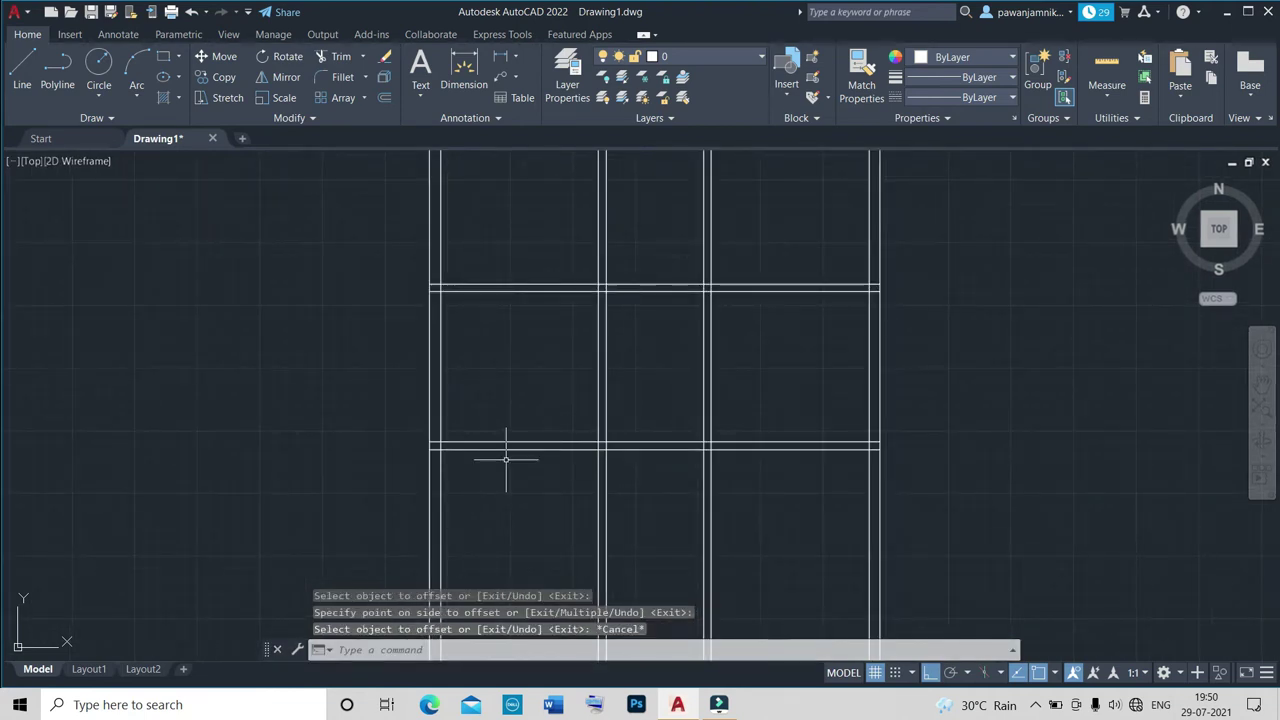
Add another horizontal wall 11' lower, doubled with a 6" offset.
{"action": "type", "text": "o"}
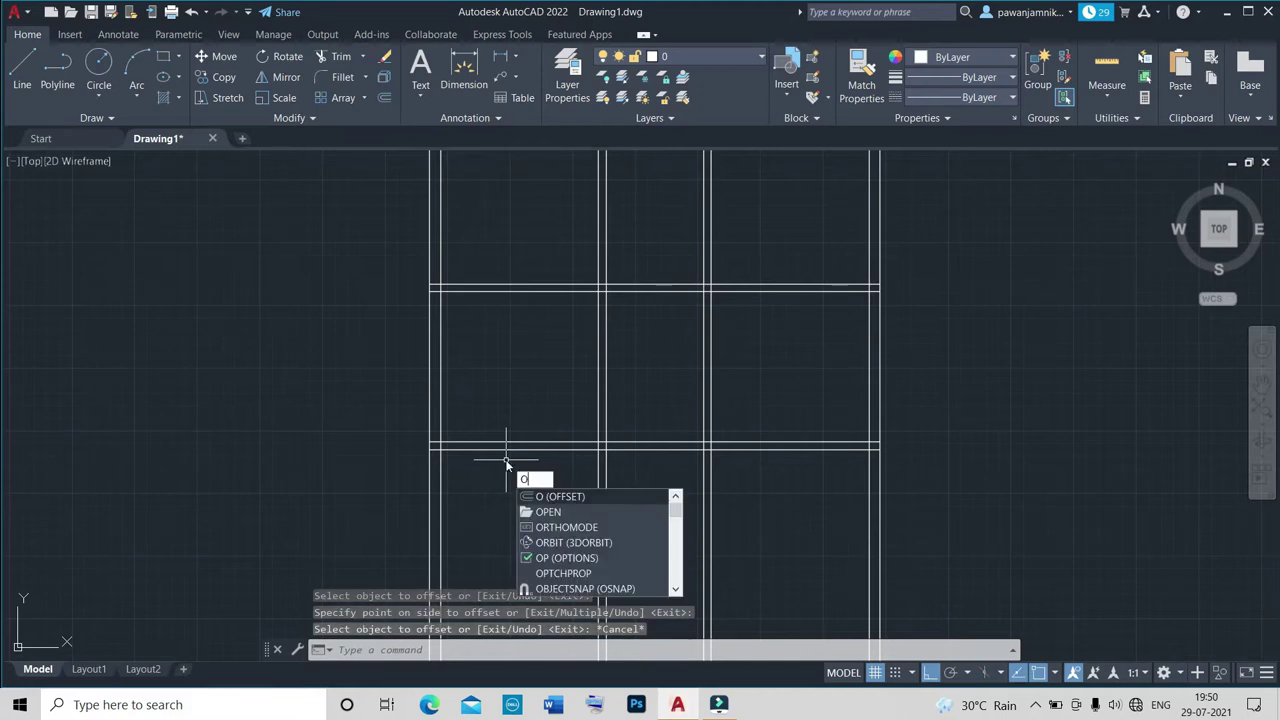
{"action": "key", "text": "Return"}
{"action": "type", "text": "11'"}
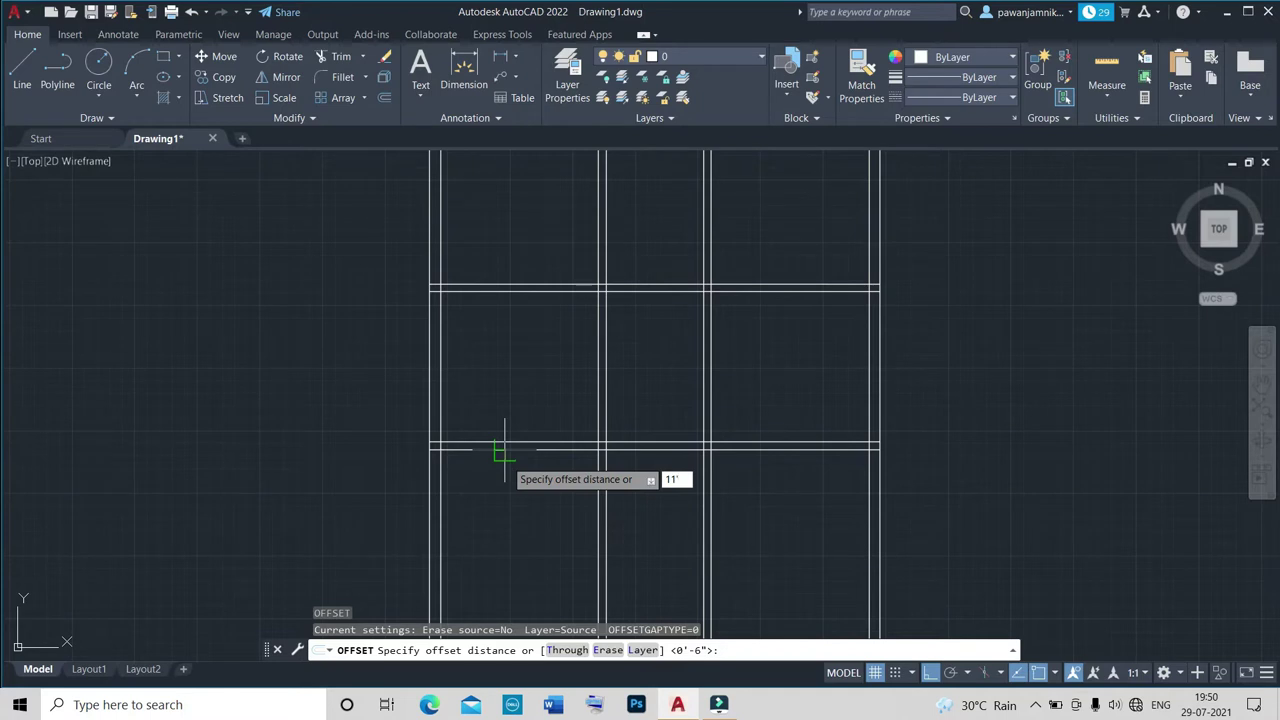
{"action": "key", "text": "Return"}
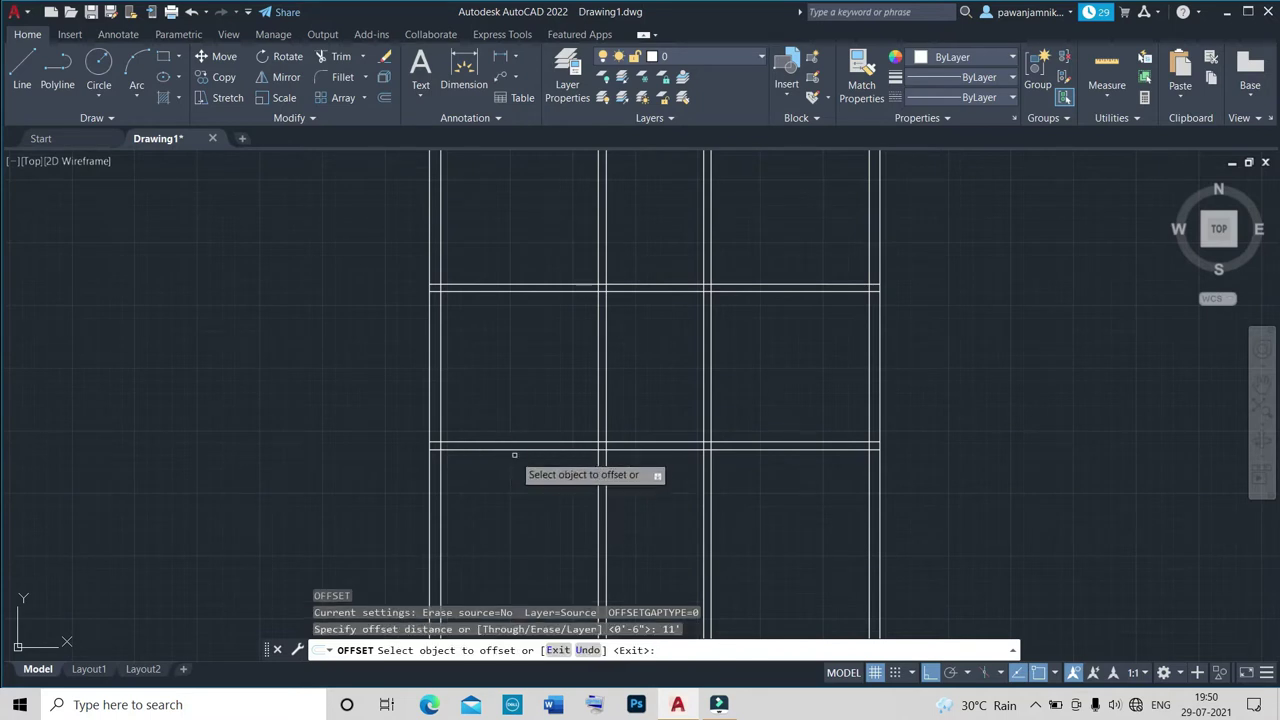
{"action": "left_click", "coordinate": [518, 450]}
{"action": "left_click", "coordinate": [517, 508]}
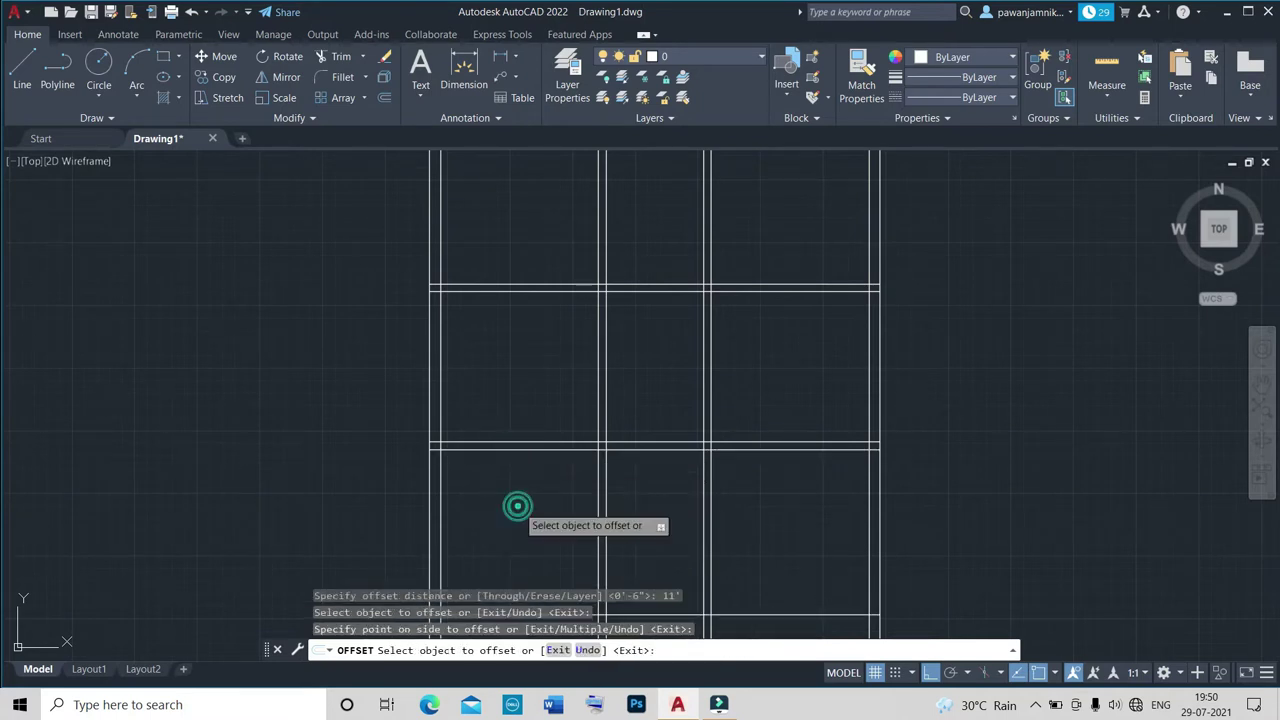
{"action": "scroll", "coordinate": [518, 506], "scroll_direction": "down", "scroll_amount": 5}
{"action": "scroll", "coordinate": [518, 506], "scroll_direction": "up", "scroll_amount": 8}
{"action": "key", "text": "Escape"}
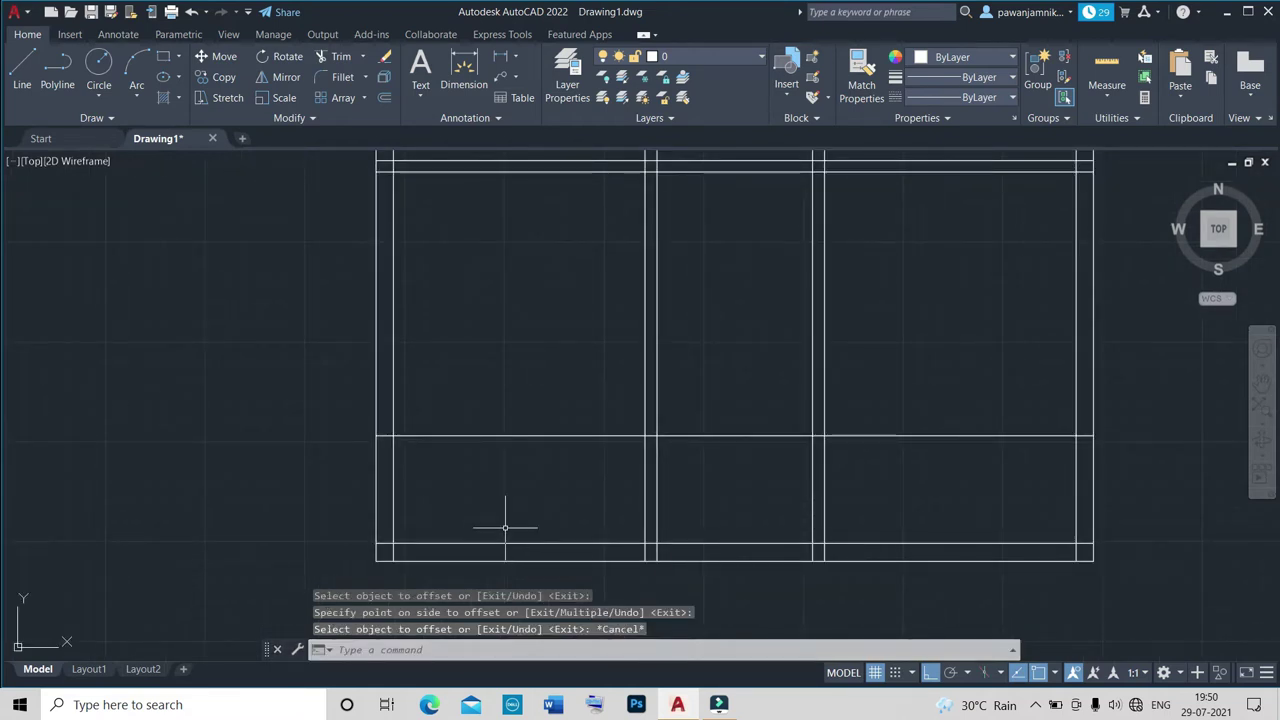
{"action": "key", "text": "Return"}
{"action": "type", "text": "6"}
{"action": "key", "text": "Return"}
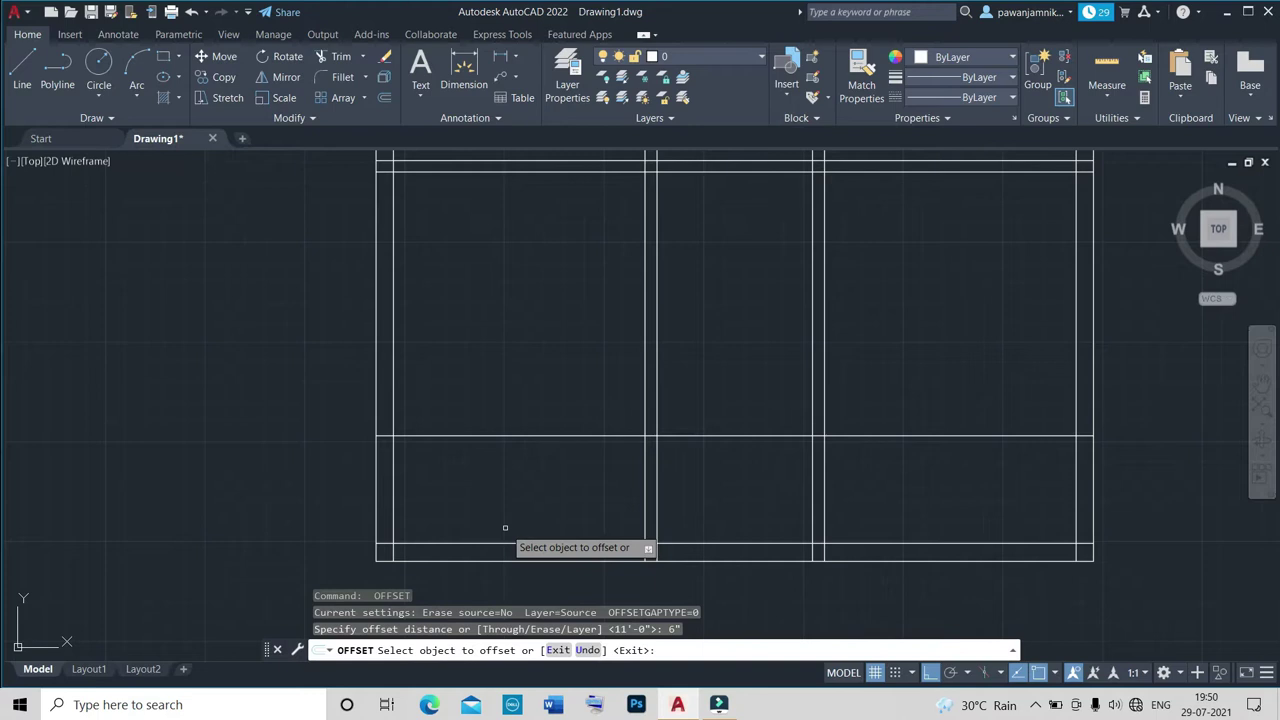
{"action": "left_click", "coordinate": [513, 436]}
{"action": "left_click", "coordinate": [490, 480]}
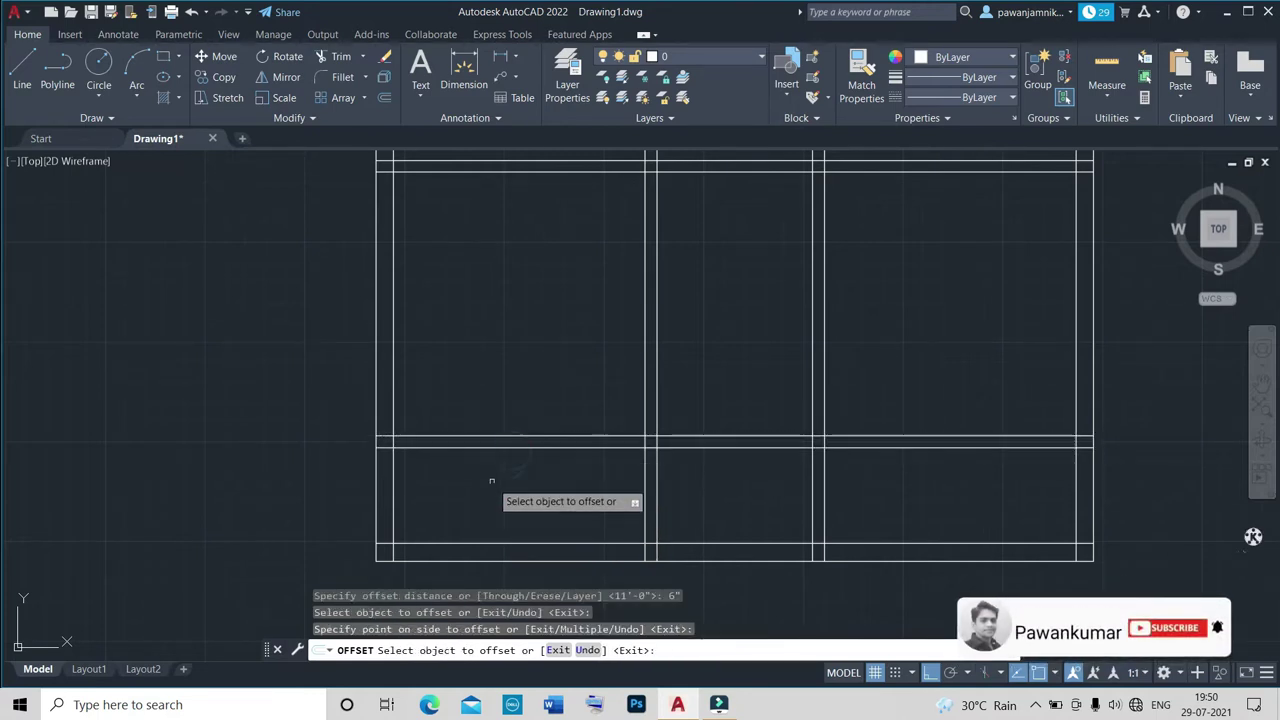
{"action": "scroll", "coordinate": [488, 491], "scroll_direction": "down", "scroll_amount": 4}
{"action": "scroll", "coordinate": [488, 491], "scroll_direction": "down", "scroll_amount": 2}
{"action": "scroll", "coordinate": [520, 459], "scroll_direction": "down", "scroll_amount": 2}
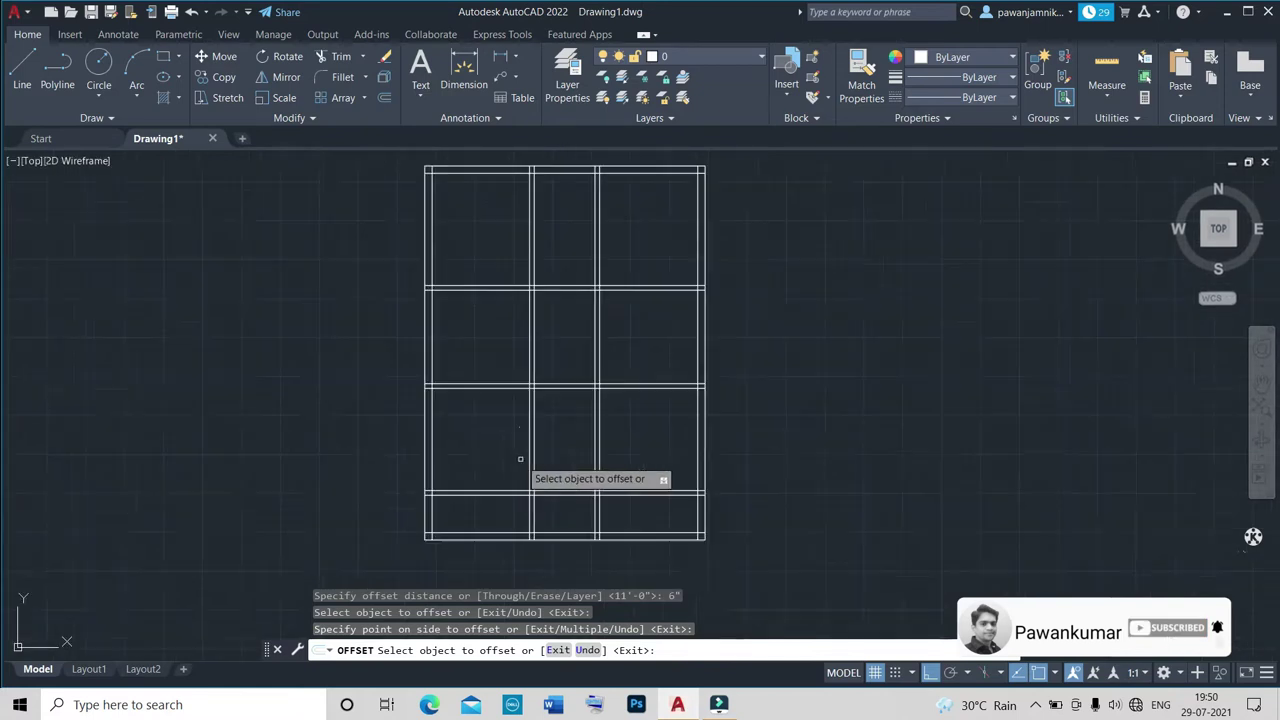
{"action": "key", "text": "Escape"}
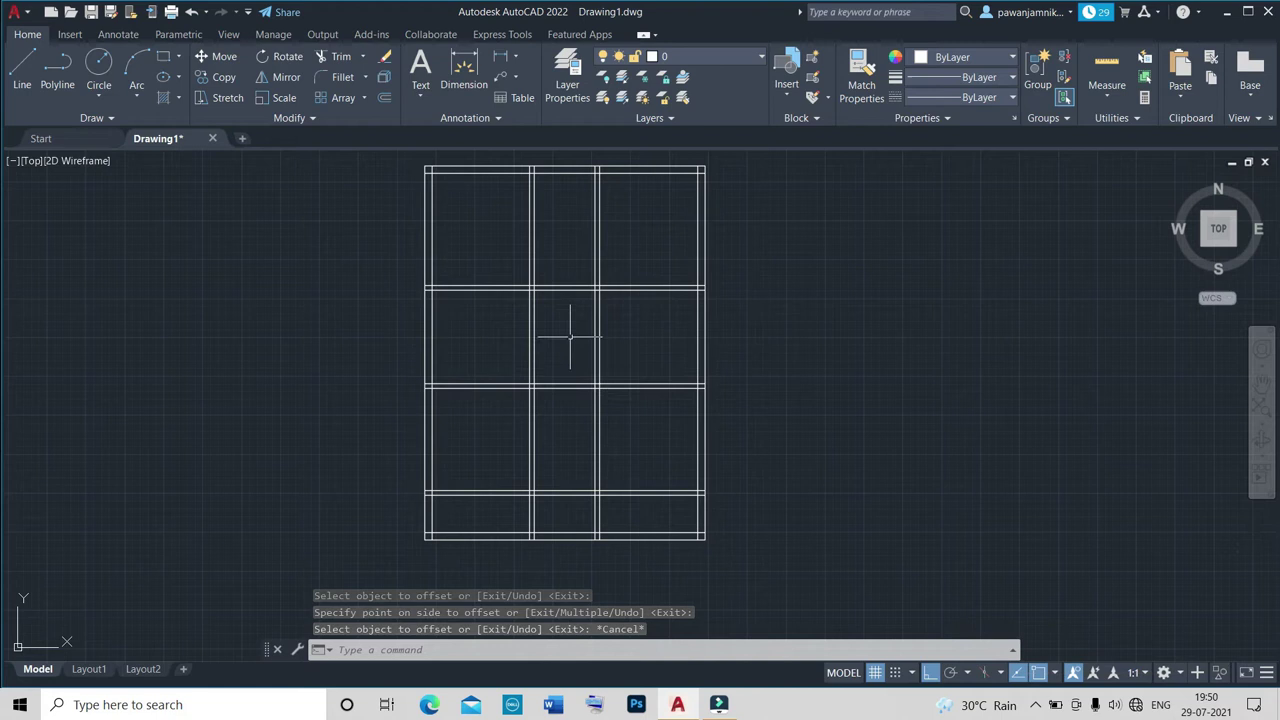
{"action": "key", "text": "Escape"}
Fence-trim the horizontal divider lines out of the middle column between the two partitions.
{"action": "type", "text": "r"}
{"action": "key", "text": "Return"}
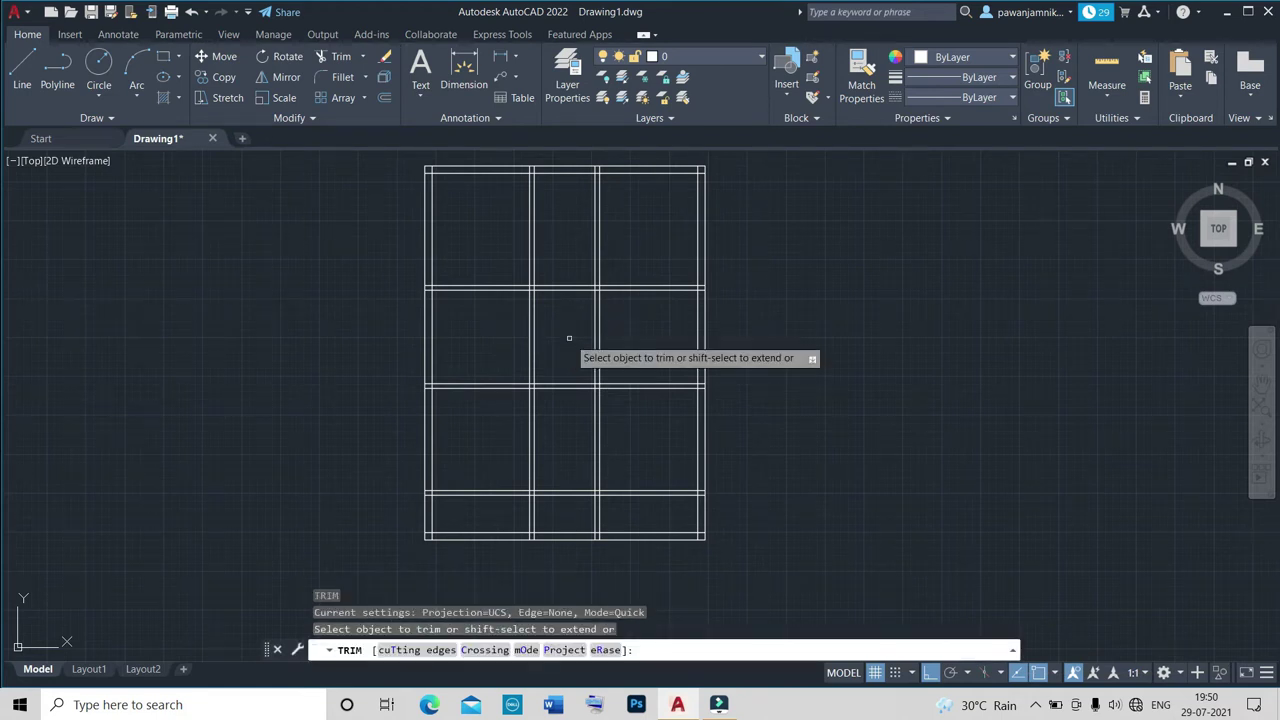
{"action": "left_click_drag", "start_coordinate": [560, 264], "coordinate": [564, 319]}
{"action": "scroll", "coordinate": [556, 316], "scroll_direction": "down", "scroll_amount": 2}
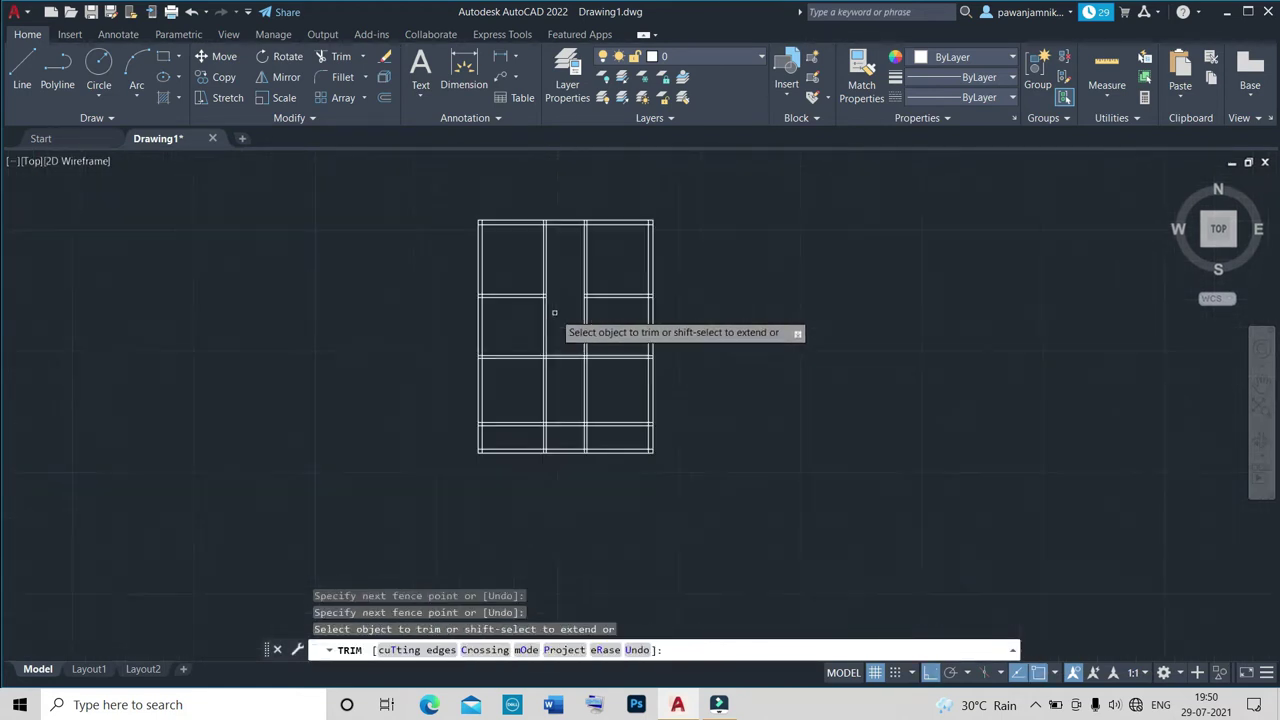
{"action": "scroll", "coordinate": [554, 312], "scroll_direction": "up", "scroll_amount": 3}
{"action": "left_click_drag", "start_coordinate": [579, 365], "coordinate": [580, 473]}
{"action": "key", "text": "Return"}
{"action": "scroll", "coordinate": [563, 394], "scroll_direction": "down", "scroll_amount": 3}
{"action": "scroll", "coordinate": [574, 451], "scroll_direction": "up", "scroll_amount": 4}
{"action": "left_click_drag", "start_coordinate": [589, 291], "coordinate": [609, 400]}
{"action": "scroll", "coordinate": [609, 405], "scroll_direction": "down", "scroll_amount": 3}
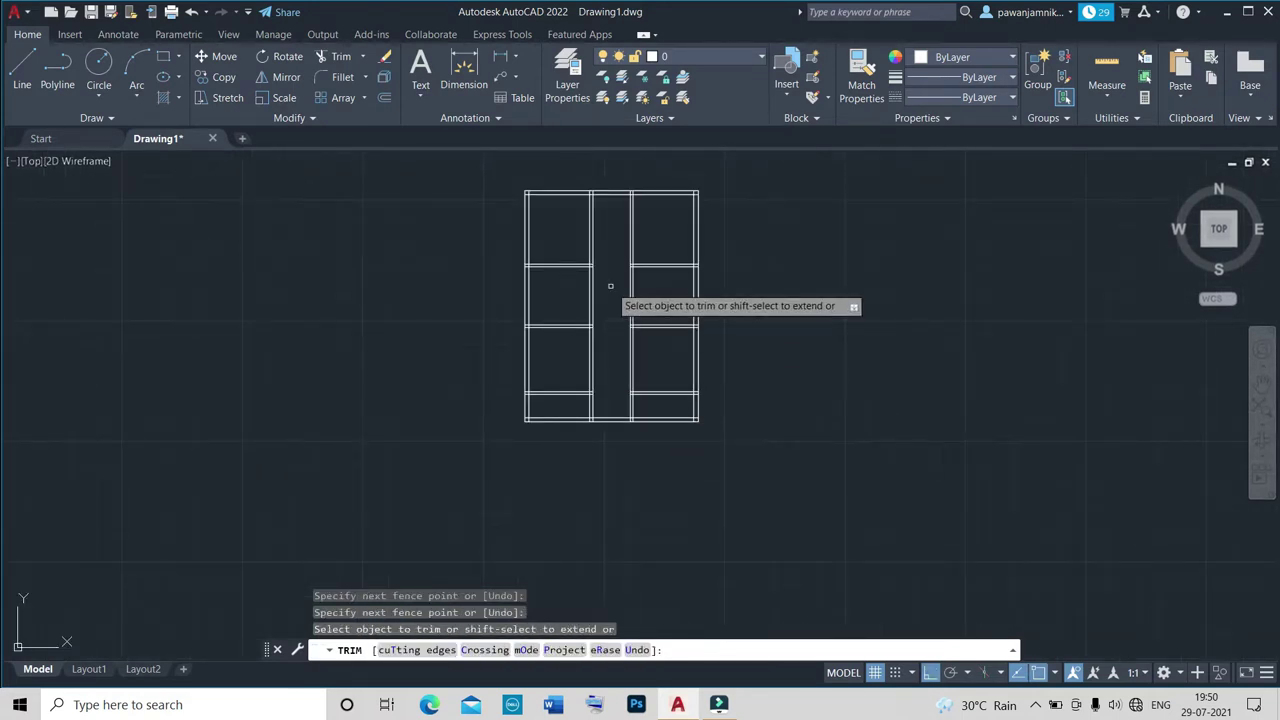
{"action": "key", "text": "Escape"}
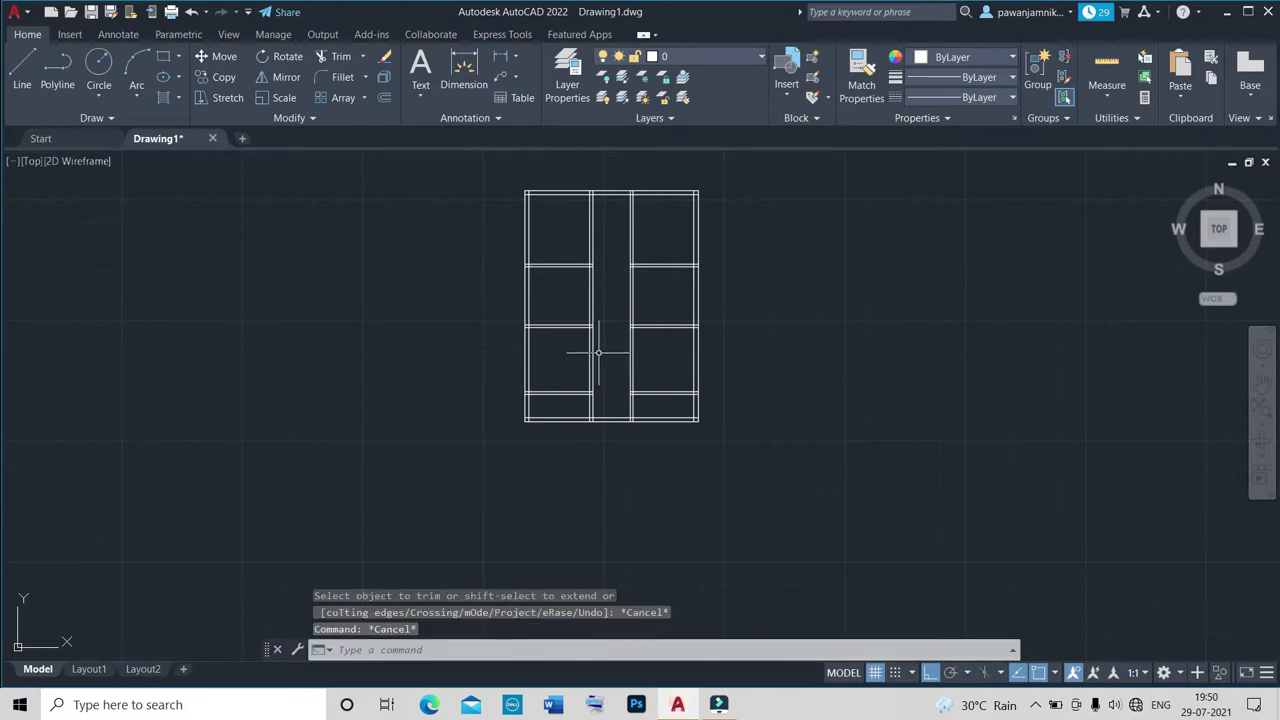
{"action": "type", "text": "o"}
{"action": "key", "text": "Return"}
{"action": "type", "text": "5'"}
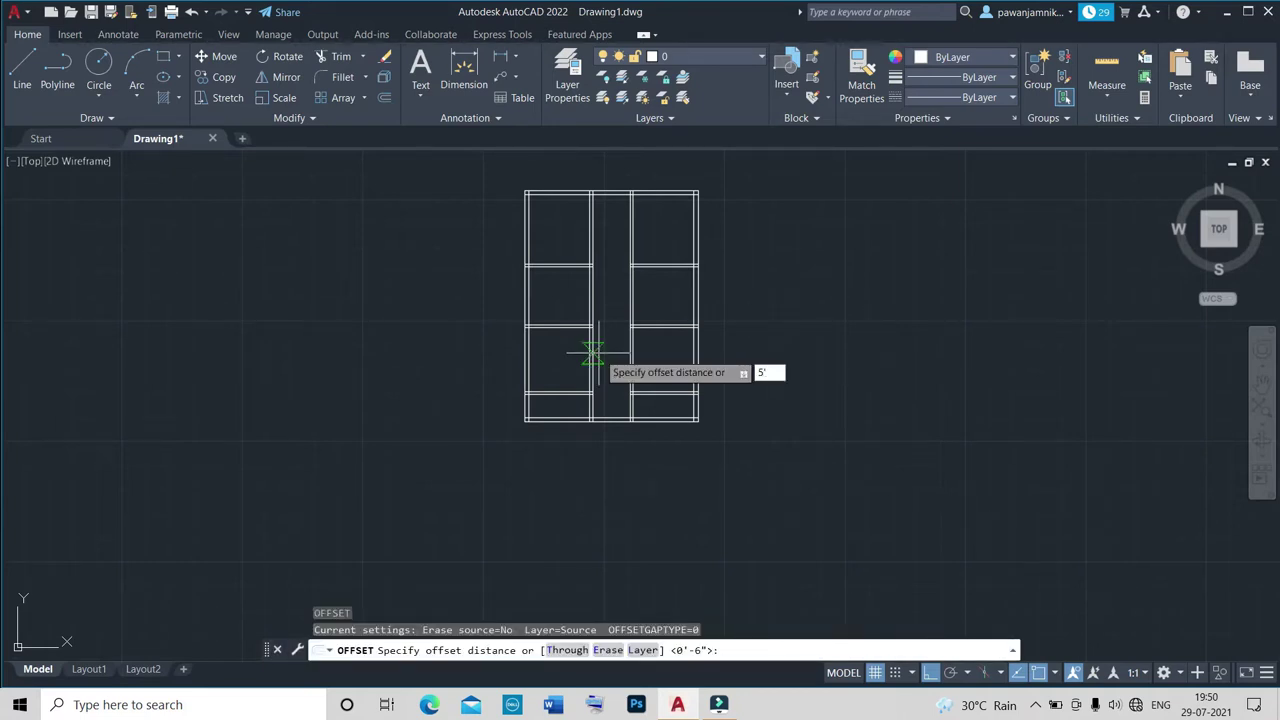
Offset the top inner wall line 5' downward.
{"action": "key", "text": "Return"}
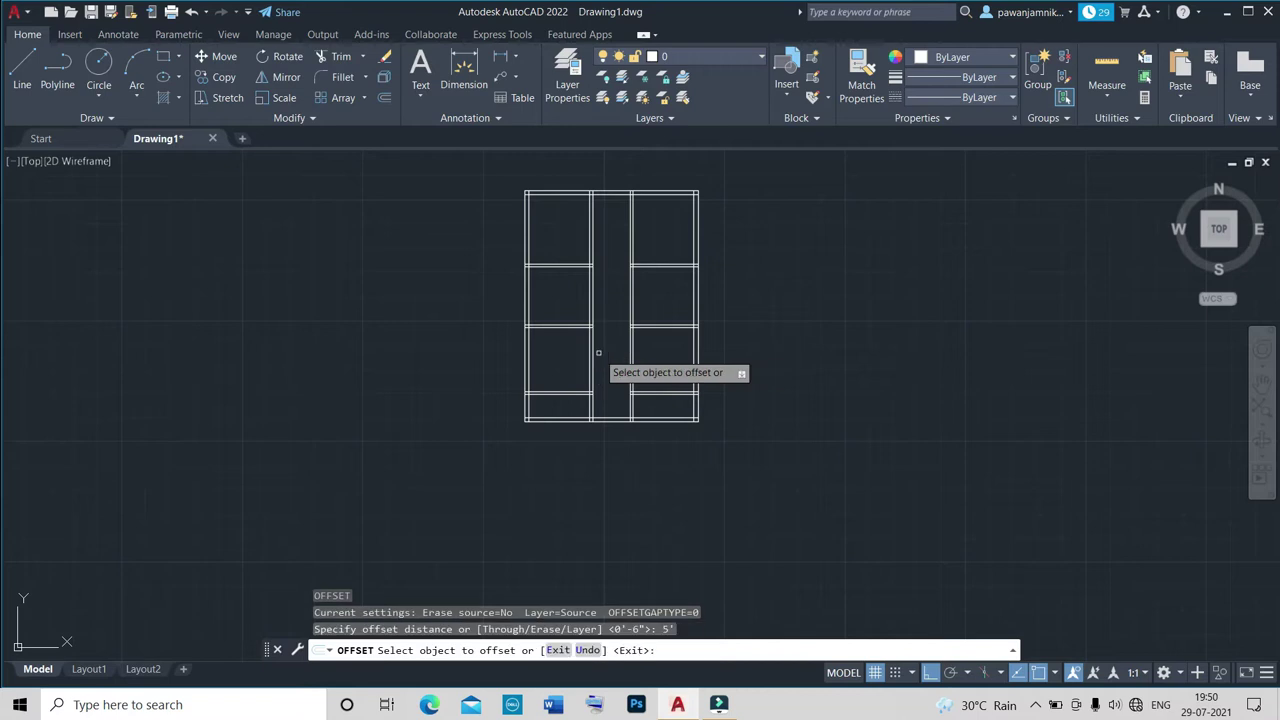
{"action": "scroll", "coordinate": [595, 190], "scroll_direction": "up", "scroll_amount": 5}
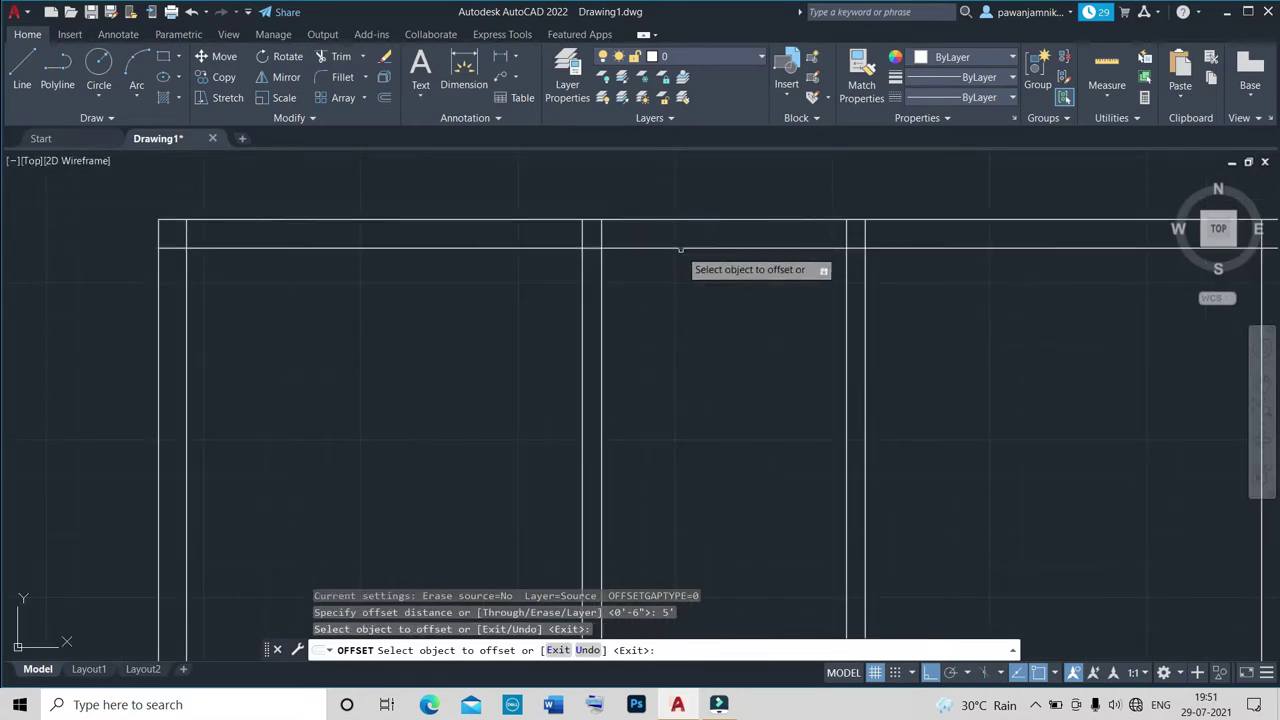
{"action": "left_click", "coordinate": [680, 249]}
{"action": "left_click", "coordinate": [703, 383]}
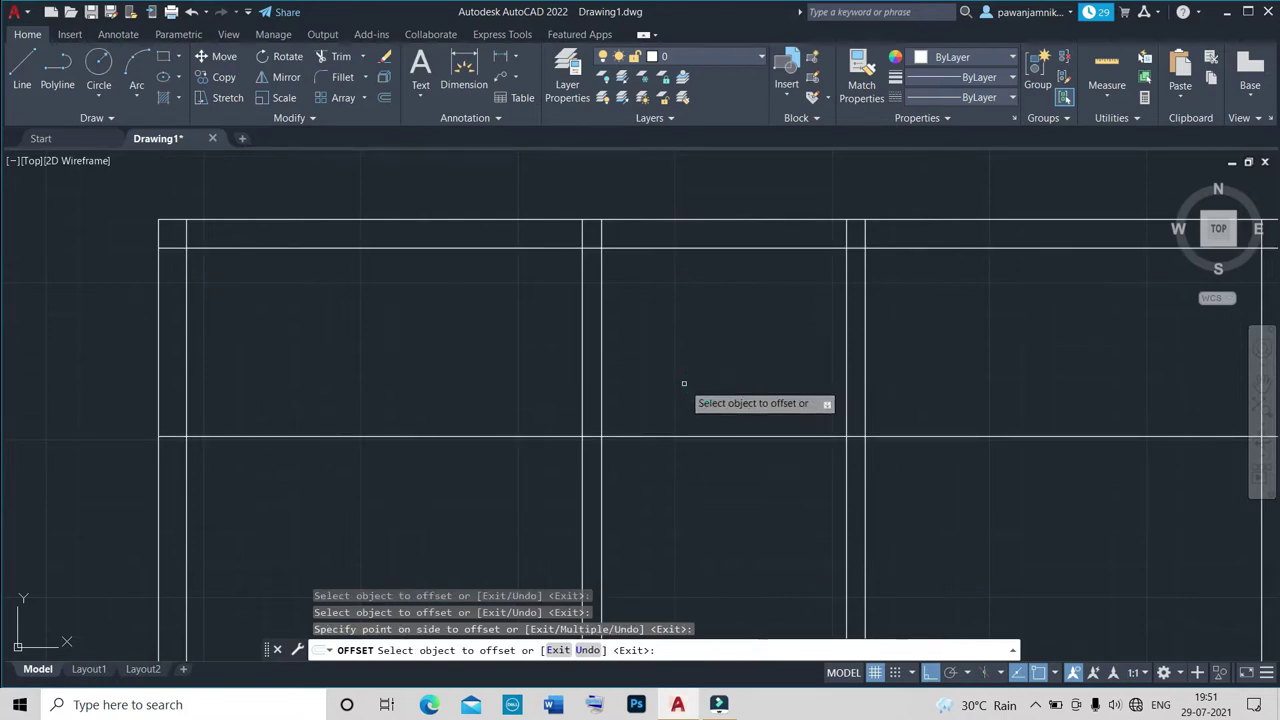
{"action": "key", "text": "Escape"}
Draw a vertical line from the top inner wall down to the new 5' line.
{"action": "type", "text": "l"}
{"action": "key", "text": "Return"}
{"action": "key", "text": "Return"}
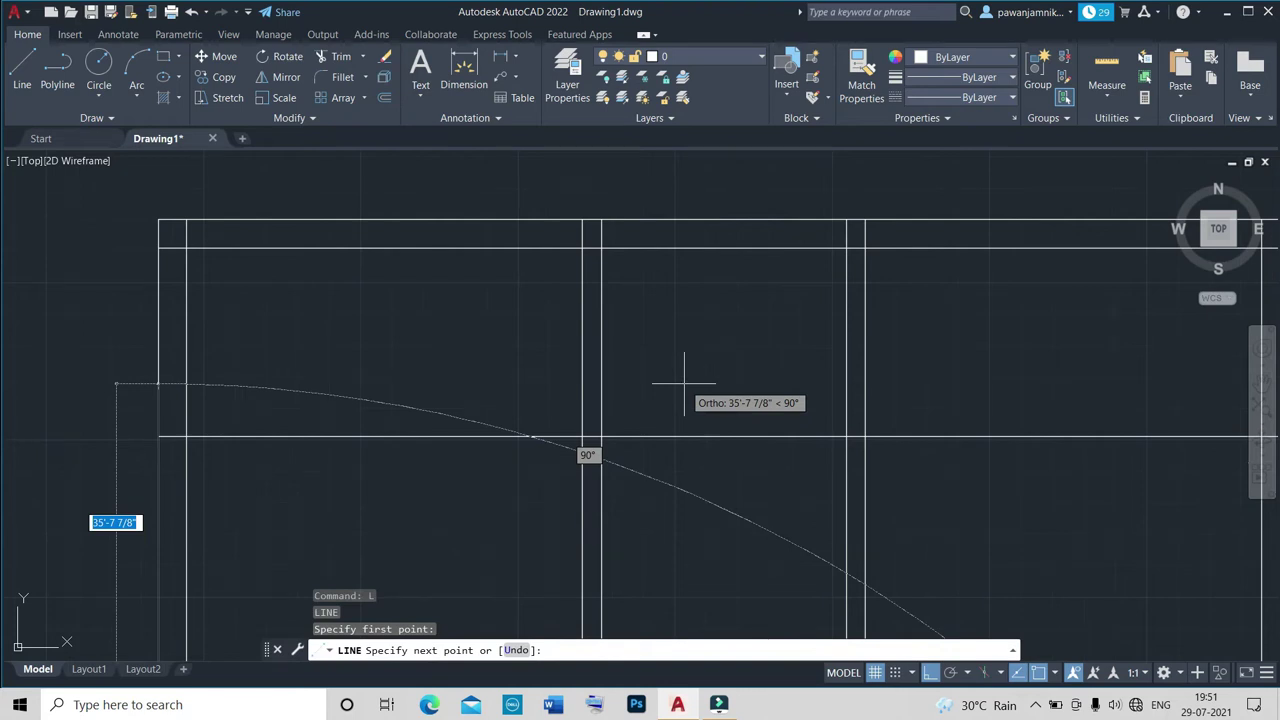
{"action": "left_click", "coordinate": [930, 672]}
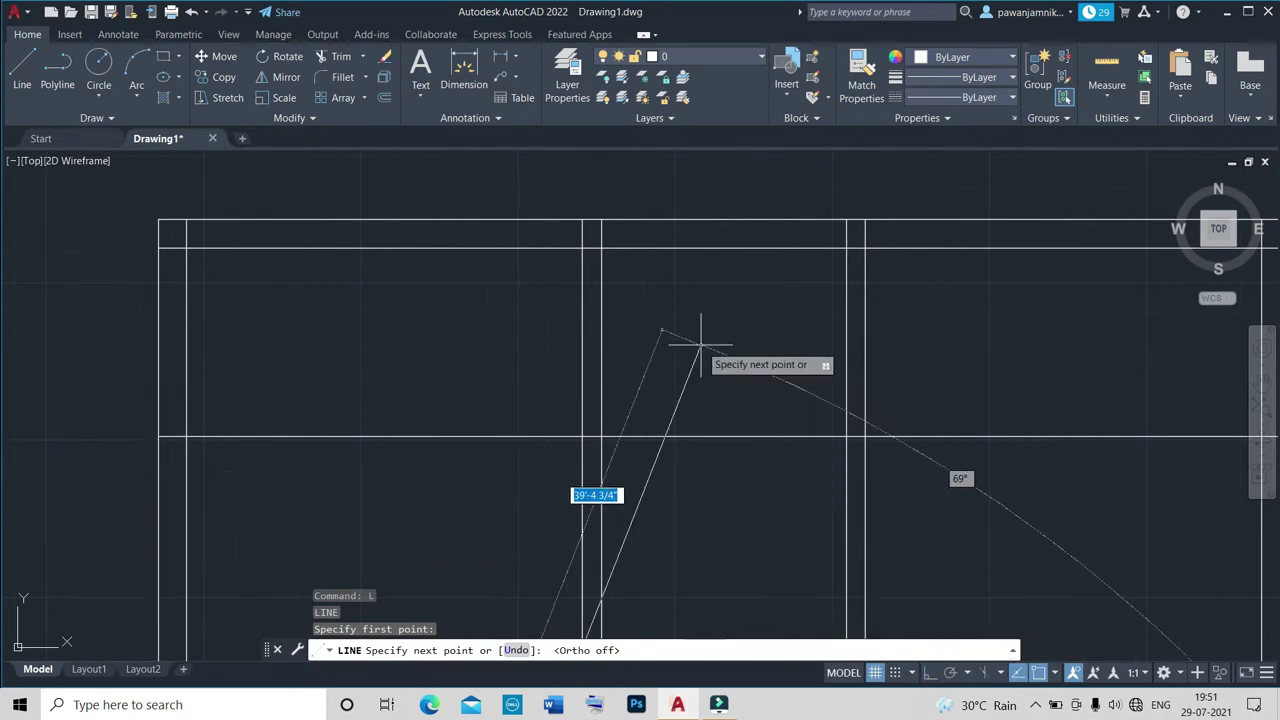
{"action": "key", "text": "Escape"}
{"action": "key", "text": "Return"}
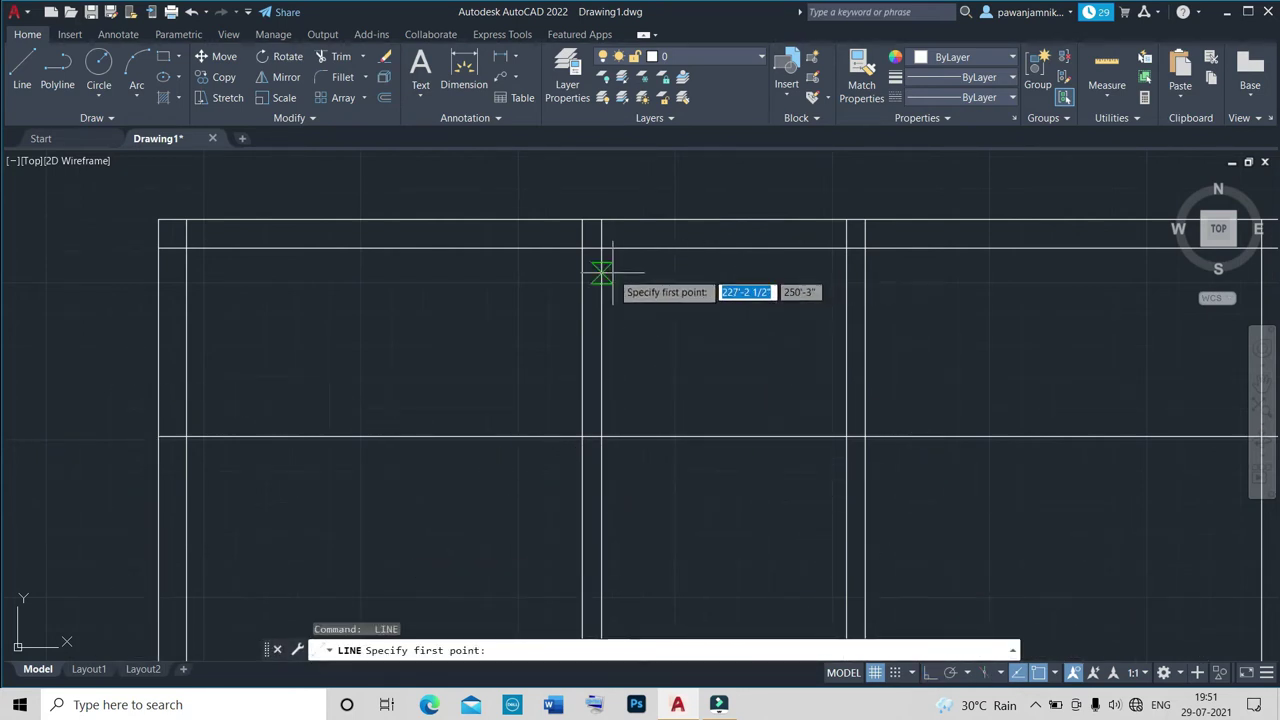
{"action": "left_click", "coordinate": [603, 250]}
{"action": "left_click", "coordinate": [601, 436]}
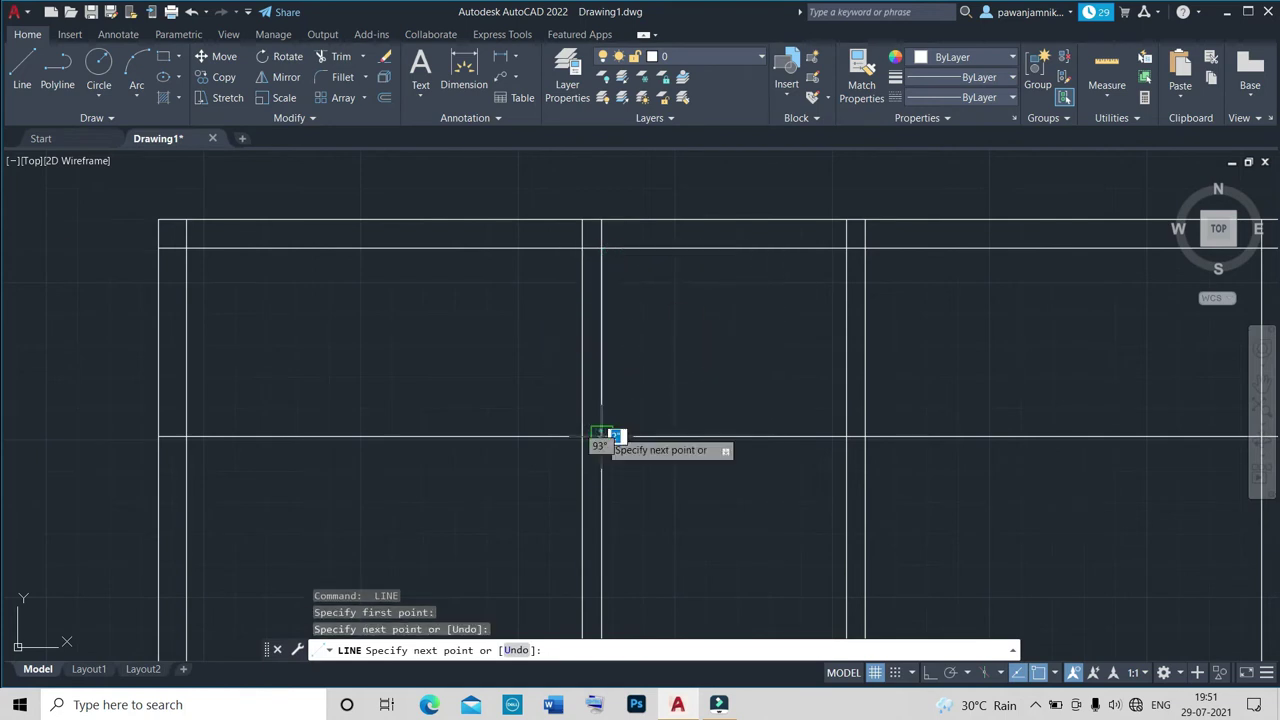
{"action": "key", "text": "Escape"}
Move the vertical line farther right within the upper middle room.
{"action": "left_click", "coordinate": [600, 411]}
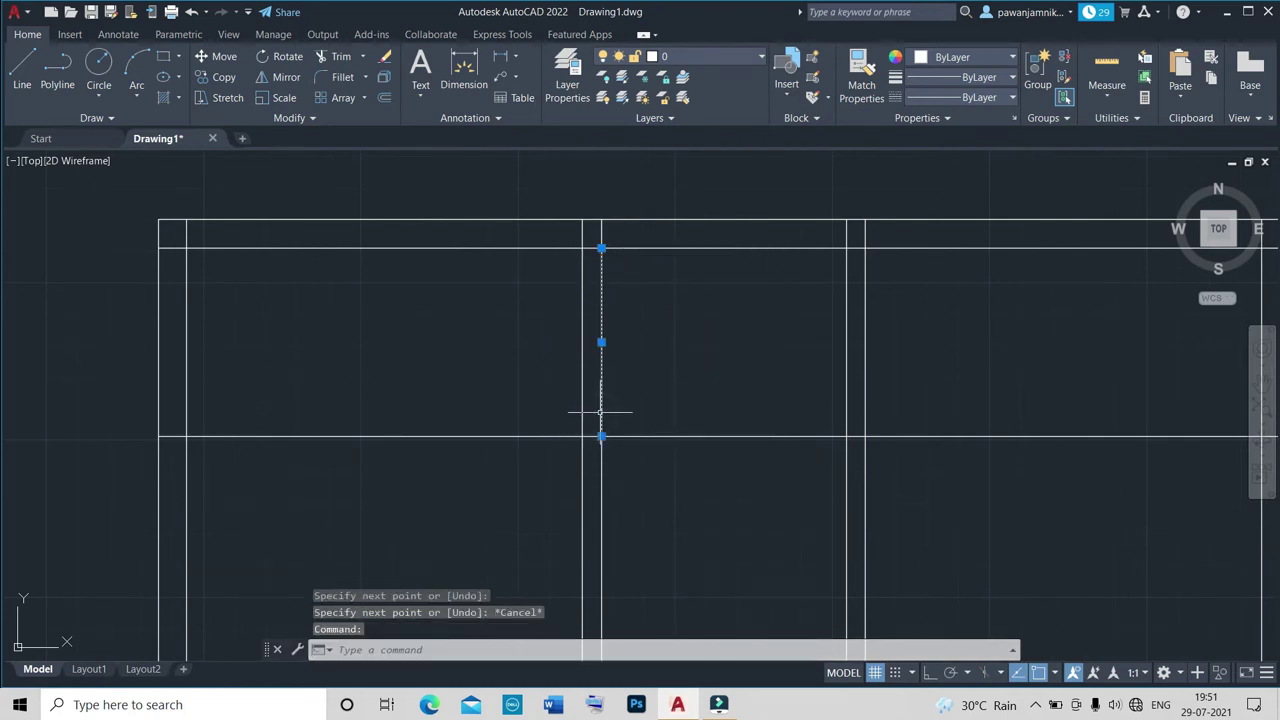
{"action": "type", "text": "m"}
{"action": "key", "text": "Return"}
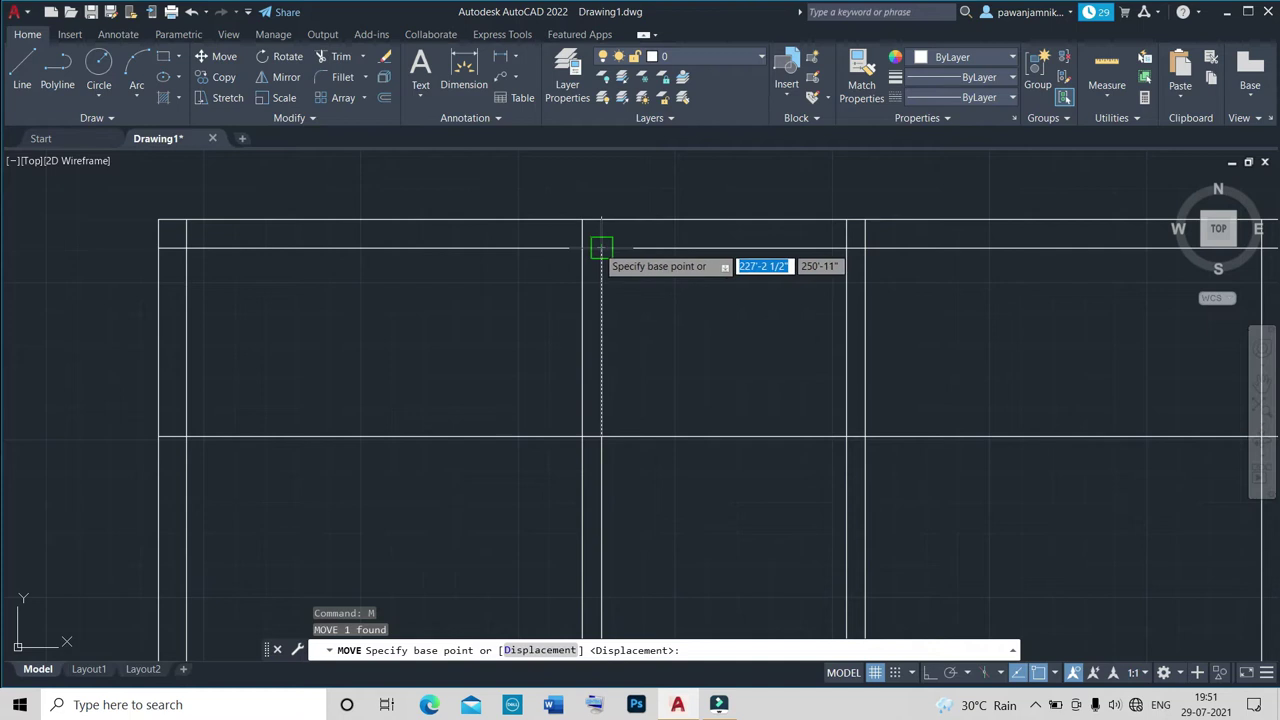
{"action": "left_click", "coordinate": [601, 248]}
{"action": "left_click", "coordinate": [723, 248]}
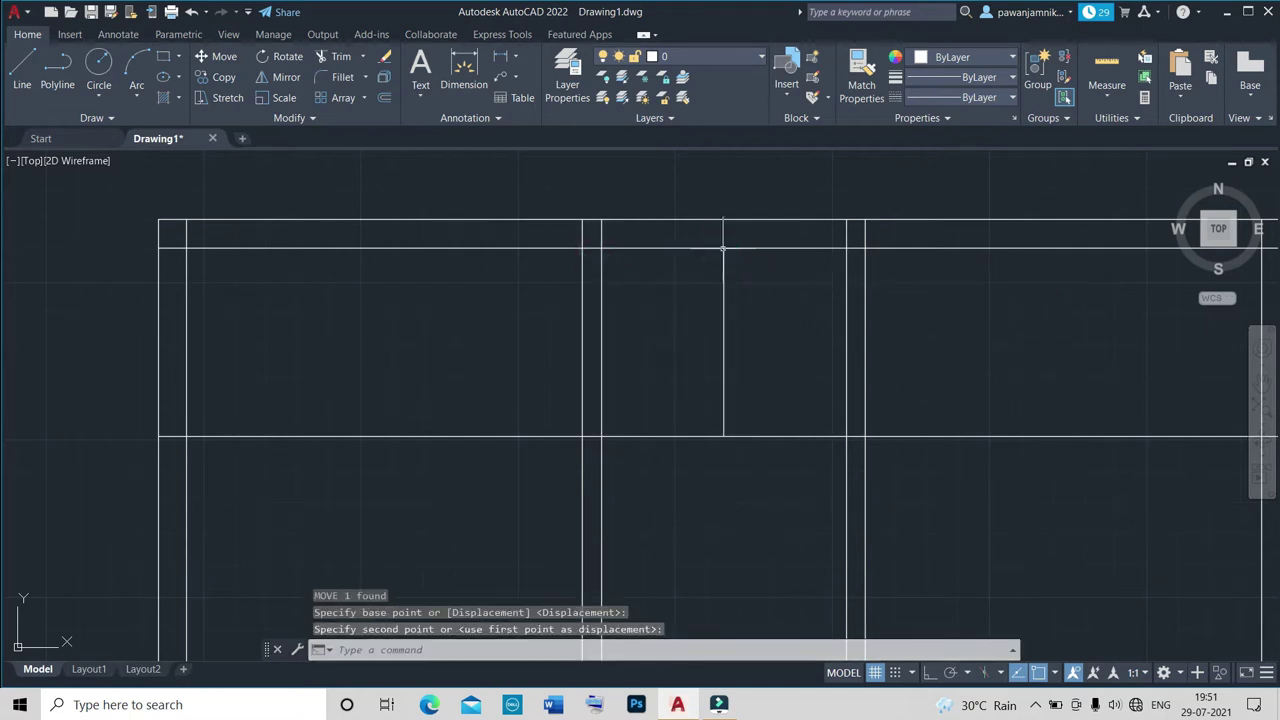
{"action": "key", "text": "Escape"}
{"action": "key", "text": "Return"}
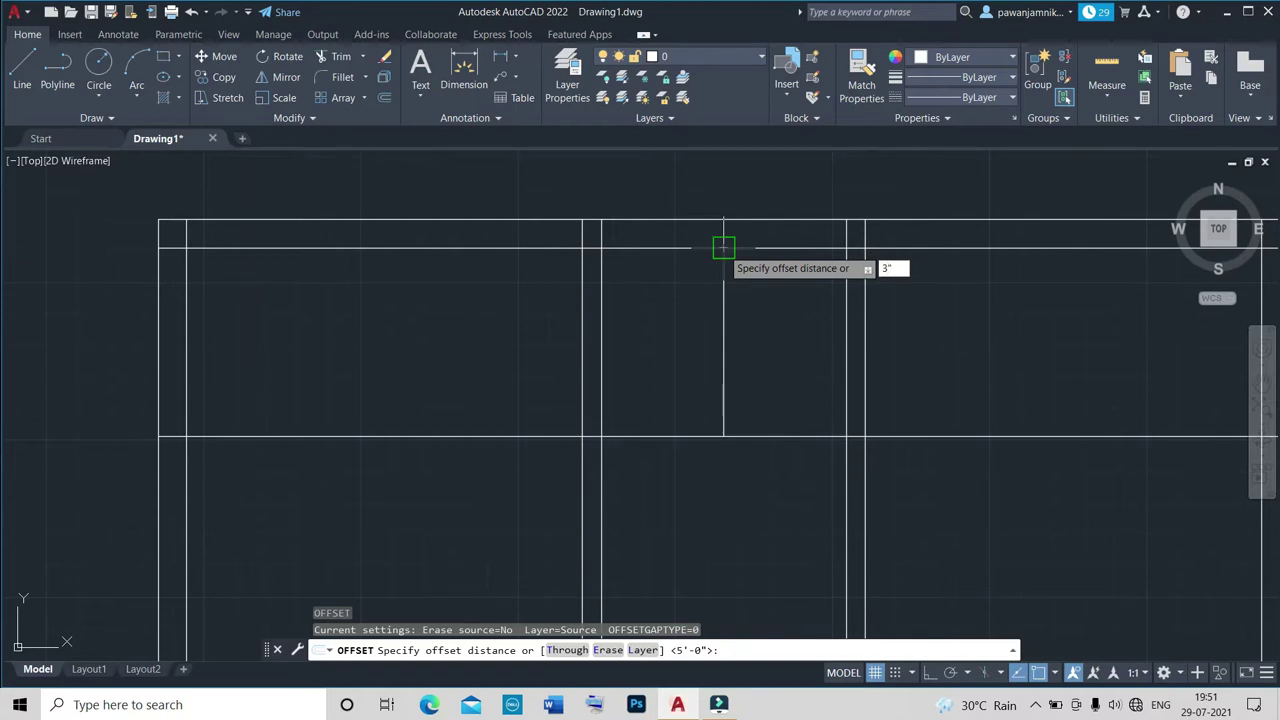
Offset the short partition line 3" to both sides, then erase the original middle line.
{"action": "key", "text": "Return"}
{"action": "left_click", "coordinate": [721, 262]}
{"action": "left_click", "coordinate": [738, 290]}
{"action": "left_click", "coordinate": [723, 280]}
{"action": "left_click", "coordinate": [703, 296]}
{"action": "key", "text": "Escape"}
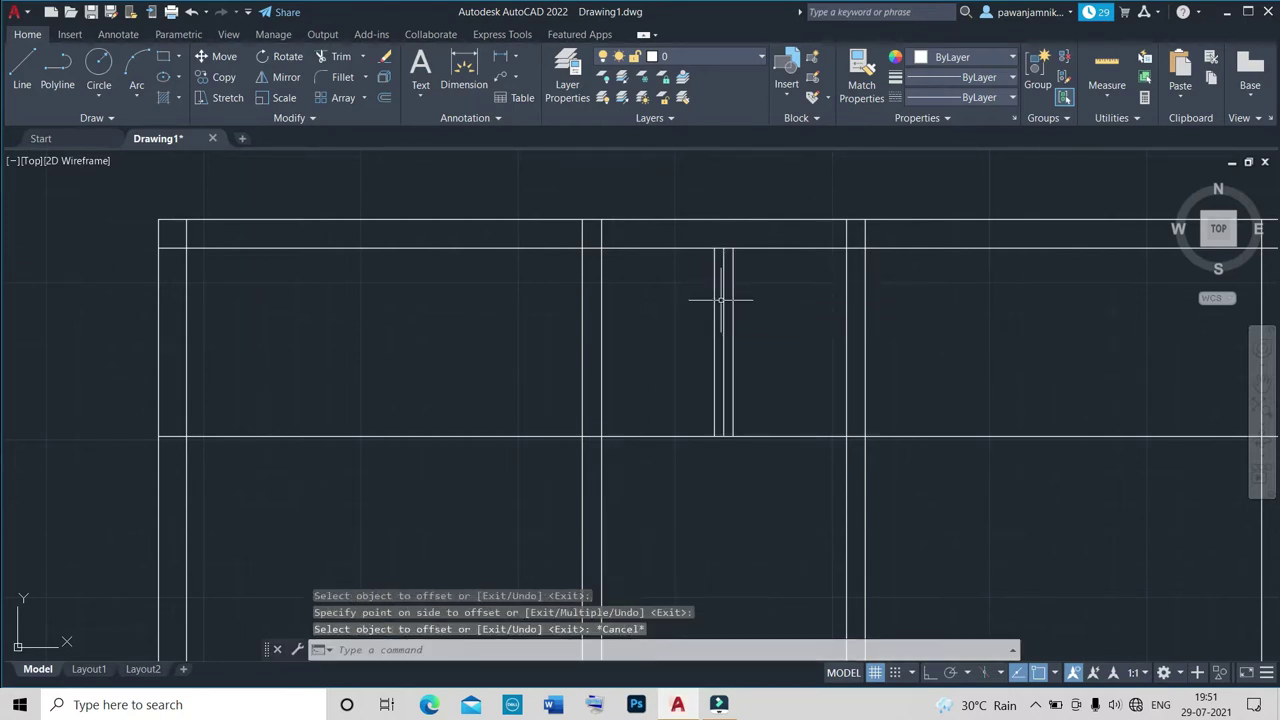
{"action": "left_click", "coordinate": [722, 299]}
{"action": "key", "text": "Return"}
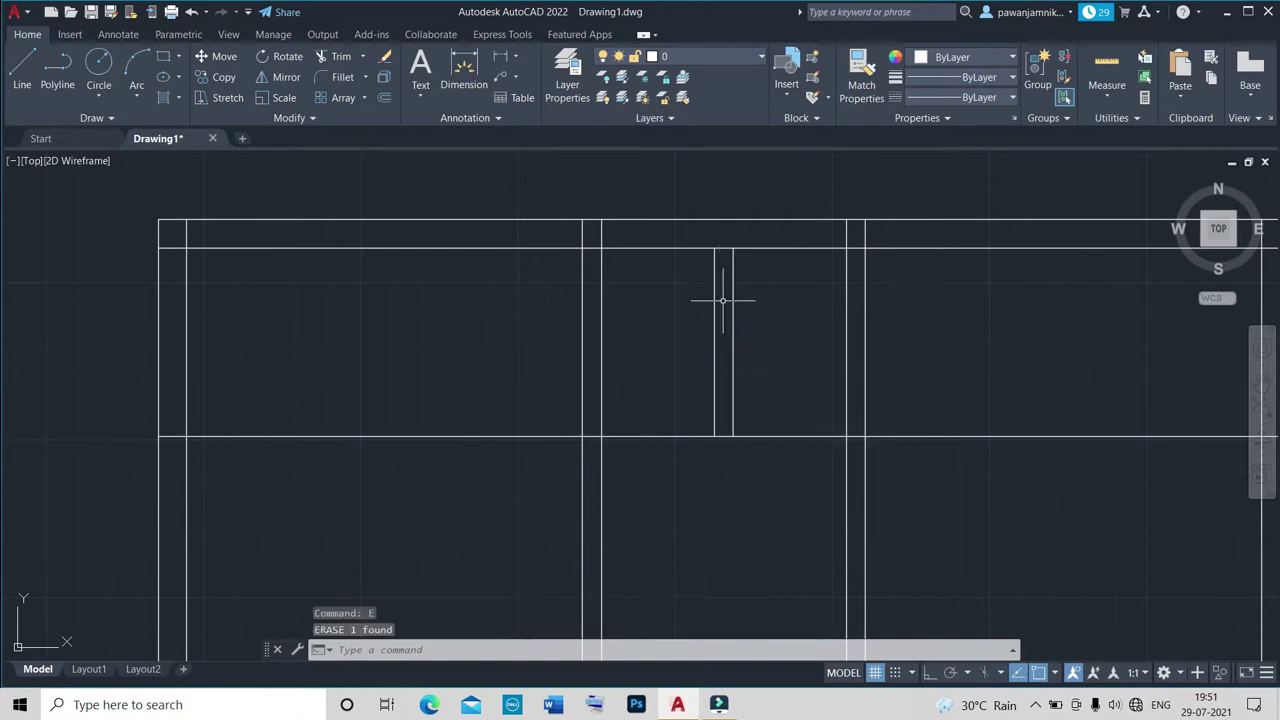
Offset the middle horizontal wall line 6" downward to form a double-line wall.
{"action": "scroll", "coordinate": [722, 299], "scroll_direction": "down", "scroll_amount": 3}
{"action": "scroll", "coordinate": [699, 373], "scroll_direction": "up", "scroll_amount": 5}
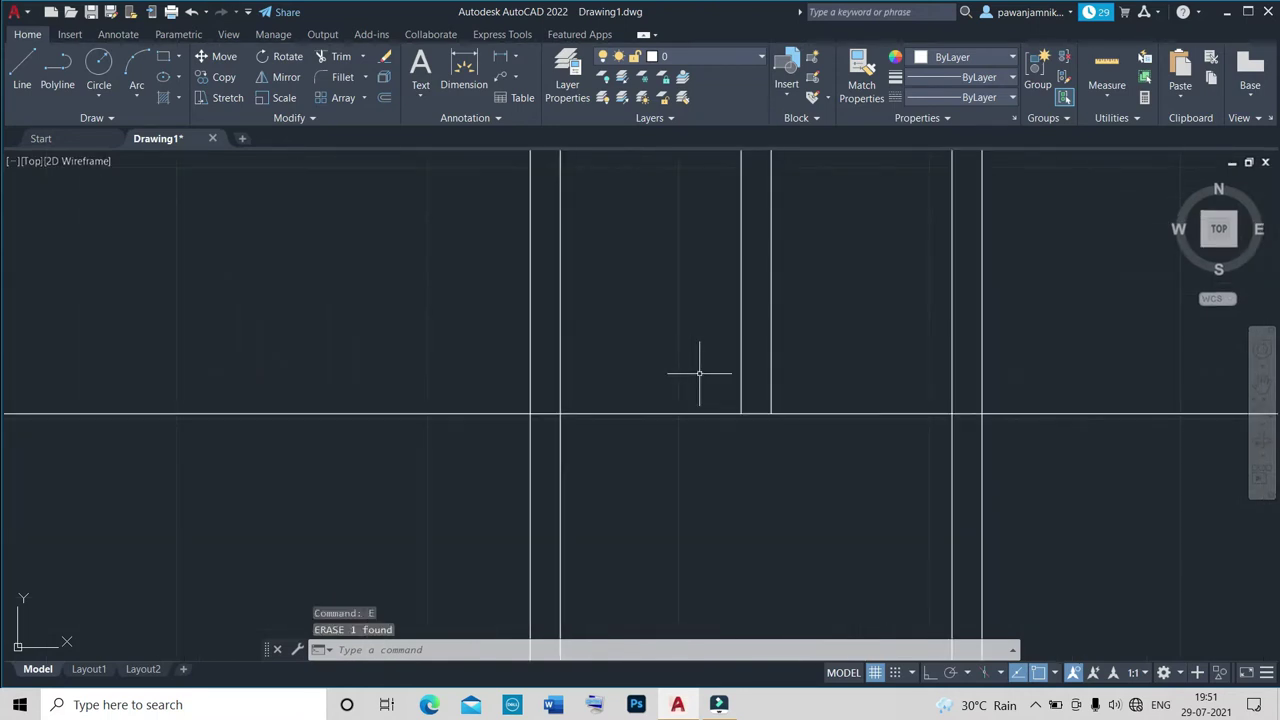
{"action": "type", "text": "O"}
{"action": "key", "text": "Return"}
{"action": "type", "text": "6\""}
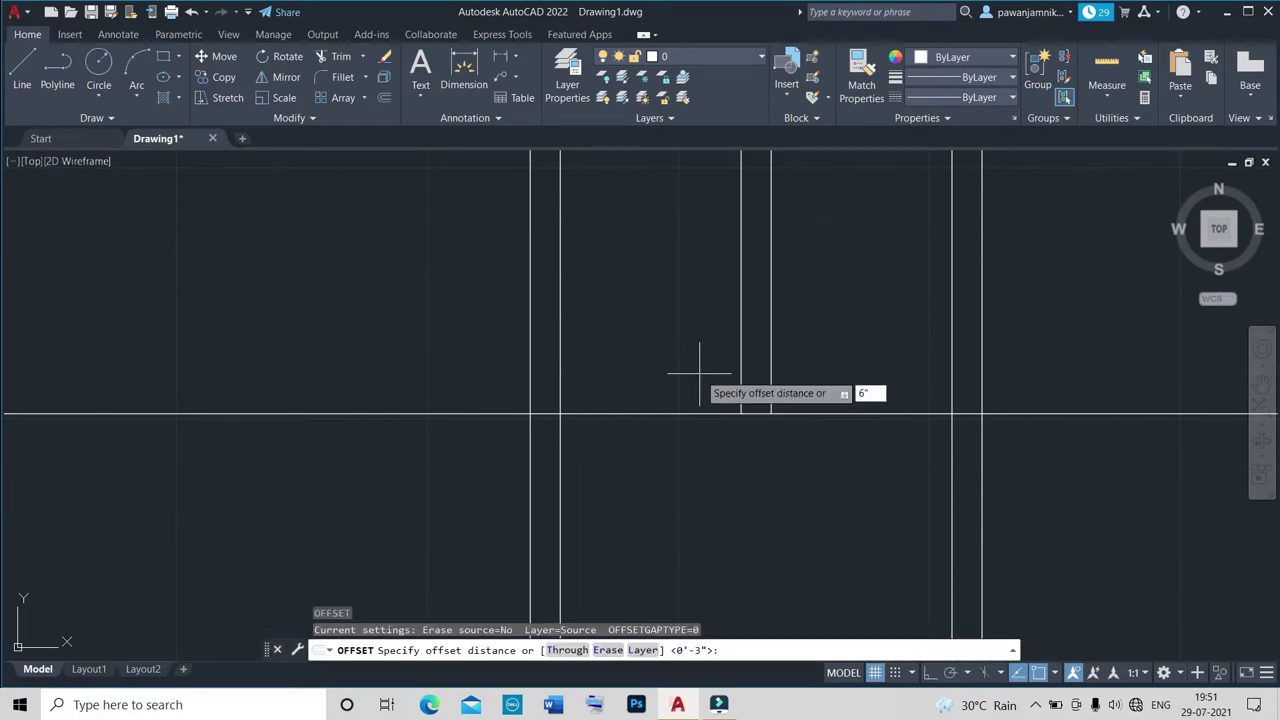
{"action": "key", "text": "Return"}
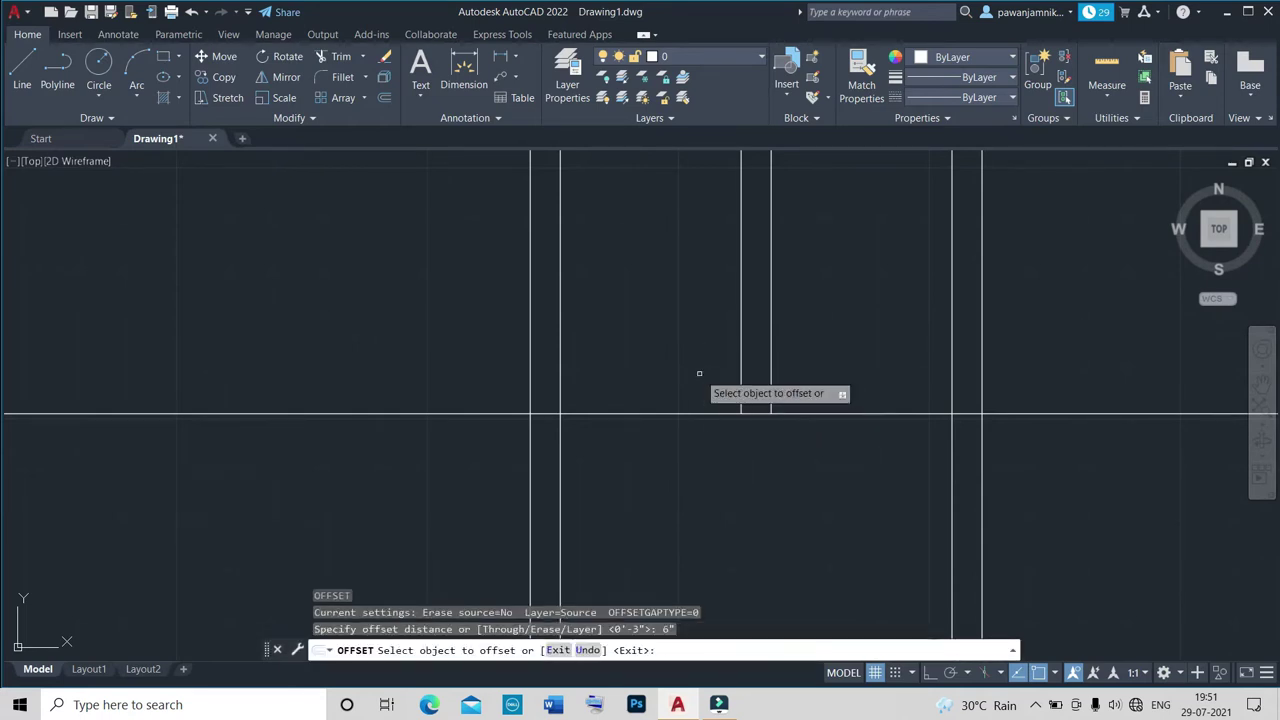
{"action": "left_click", "coordinate": [709, 414]}
{"action": "left_click", "coordinate": [726, 449]}
{"action": "scroll", "coordinate": [725, 449], "scroll_direction": "down", "scroll_amount": 3}
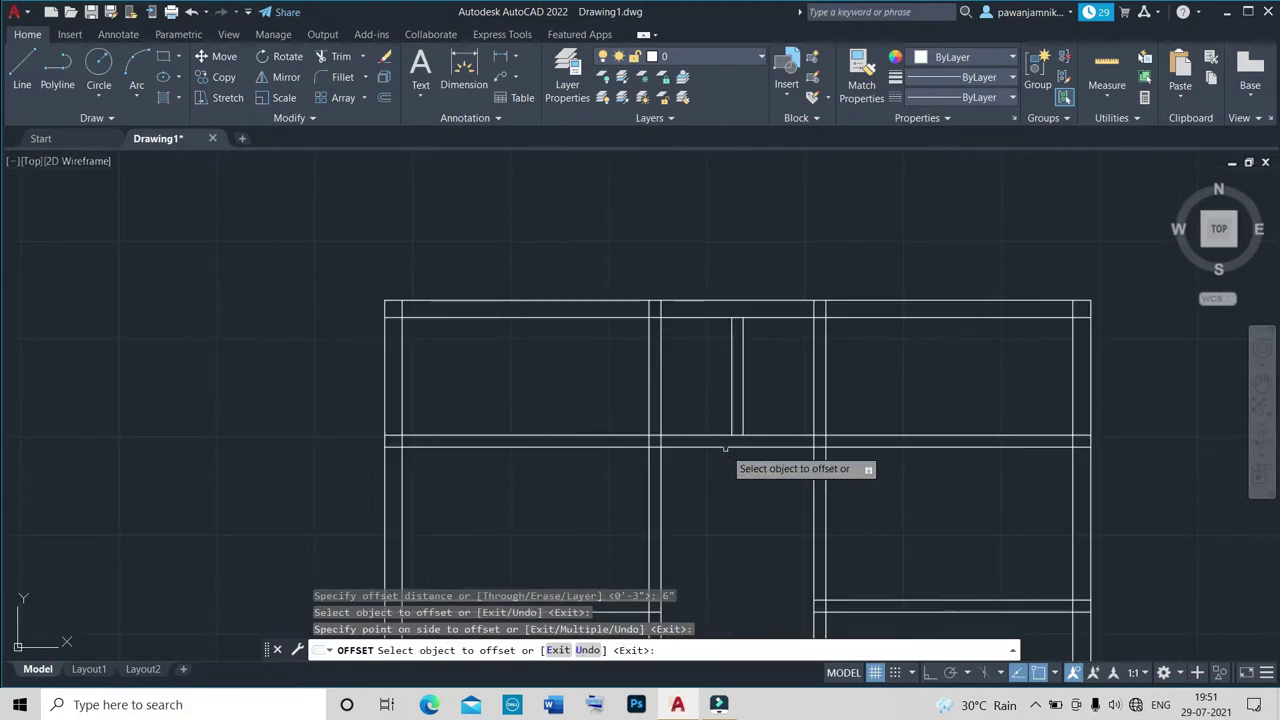
{"action": "key", "text": "Escape"}
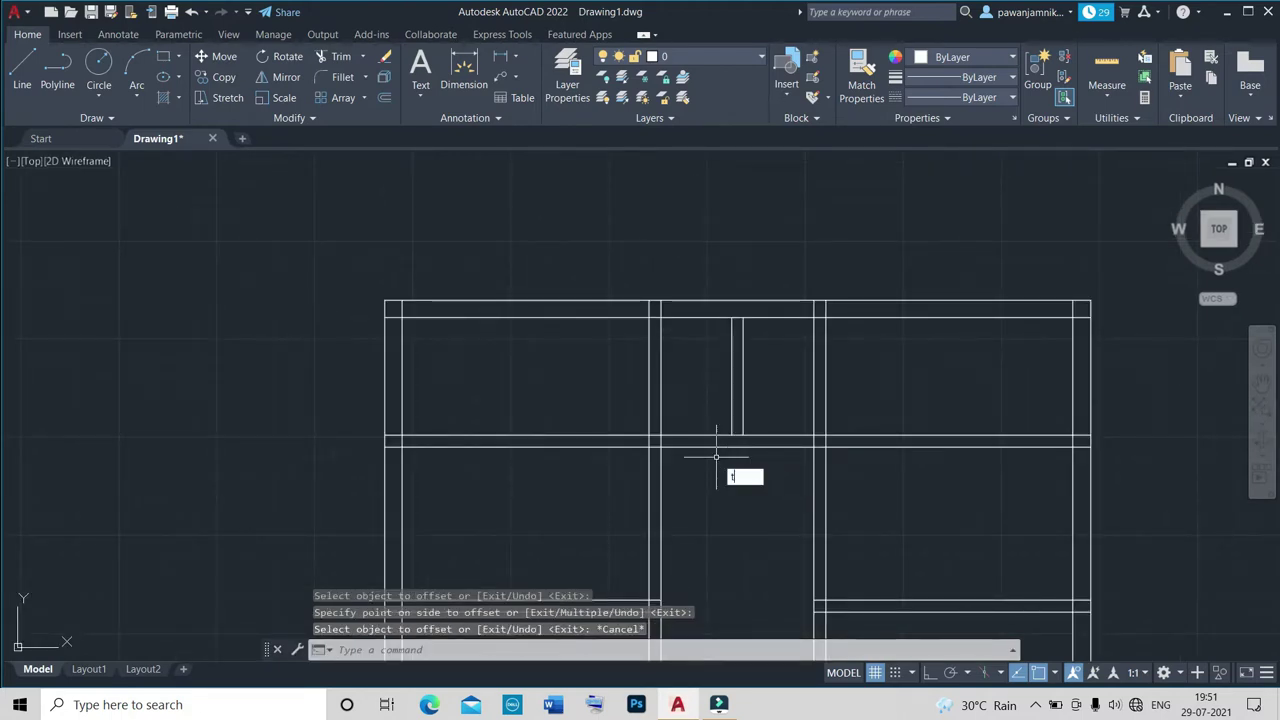
{"action": "type", "text": "r"}
{"action": "key", "text": "Return"}
{"action": "scroll", "coordinate": [716, 457], "scroll_direction": "up", "scroll_amount": 3}
Fence-trim the crossing lines at the left junctions, lower horizontals and right wall pair.
{"action": "left_click_drag", "start_coordinate": [528, 405], "coordinate": [523, 394]}
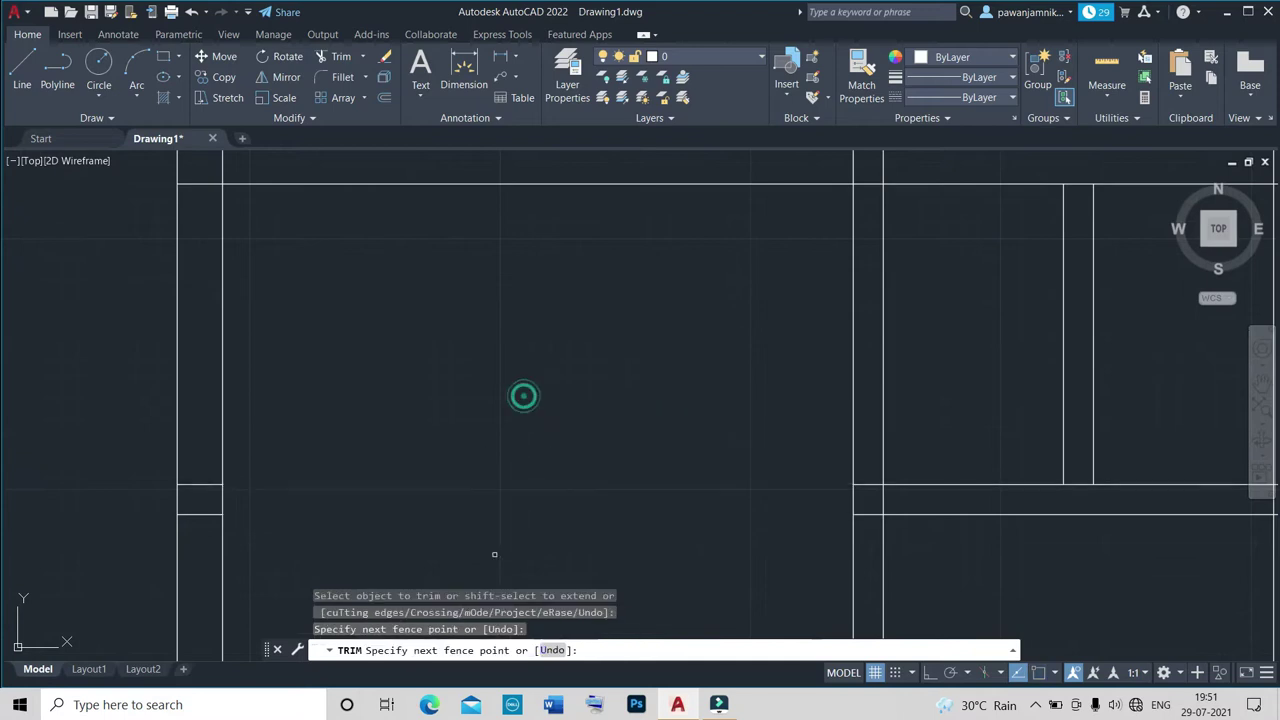
{"action": "scroll", "coordinate": [397, 430], "scroll_direction": "down", "scroll_amount": 3}
{"action": "scroll", "coordinate": [307, 452], "scroll_direction": "up", "scroll_amount": 3}
{"action": "scroll", "coordinate": [307, 452], "scroll_direction": "down", "scroll_amount": 2}
{"action": "scroll", "coordinate": [454, 466], "scroll_direction": "down", "scroll_amount": 2}
{"action": "left_click_drag", "start_coordinate": [459, 471], "coordinate": [450, 504]}
{"action": "scroll", "coordinate": [450, 504], "scroll_direction": "down", "scroll_amount": 3}
{"action": "scroll", "coordinate": [531, 474], "scroll_direction": "up", "scroll_amount": 1}
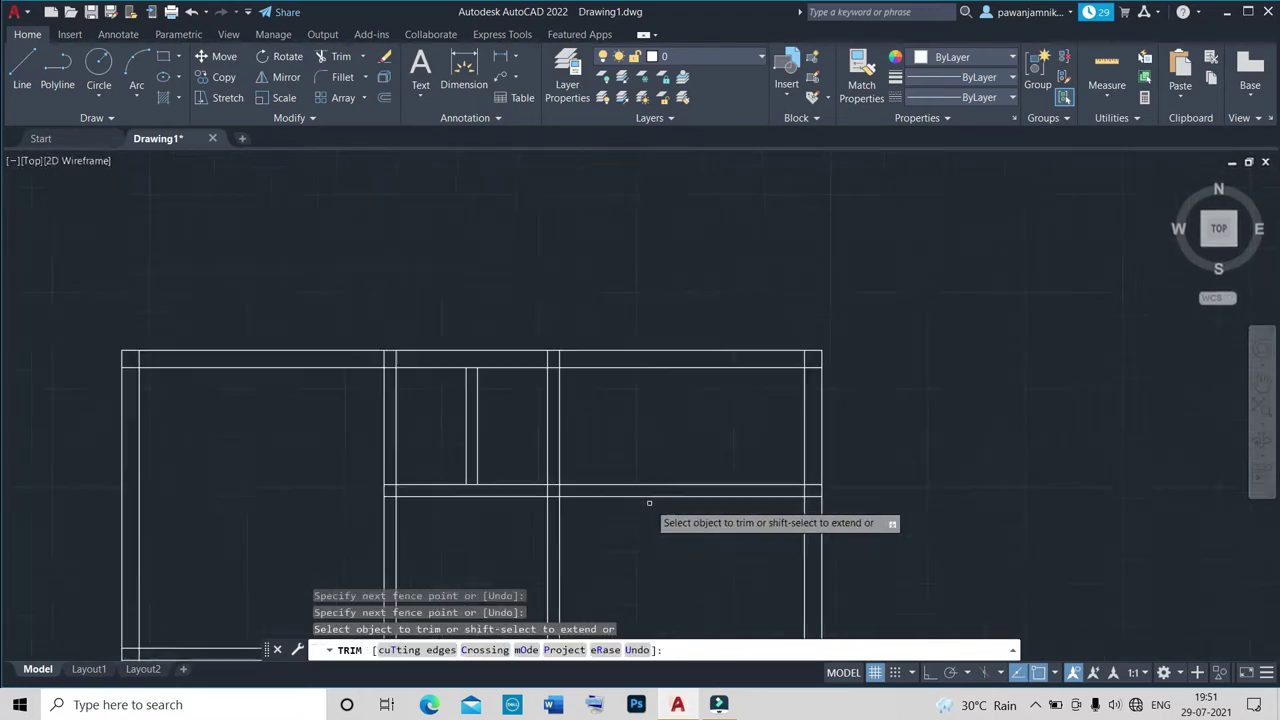
{"action": "left_click_drag", "start_coordinate": [654, 514], "coordinate": [646, 423]}
{"action": "scroll", "coordinate": [901, 537], "scroll_direction": "up", "scroll_amount": 2}
{"action": "left_click_drag", "start_coordinate": [910, 500], "coordinate": [928, 430]}
{"action": "scroll", "coordinate": [928, 430], "scroll_direction": "down", "scroll_amount": 2}
{"action": "scroll", "coordinate": [610, 475], "scroll_direction": "up", "scroll_amount": 2}
{"action": "scroll", "coordinate": [610, 475], "scroll_direction": "down", "scroll_amount": 2}
{"action": "scroll", "coordinate": [557, 471], "scroll_direction": "up", "scroll_amount": 5}
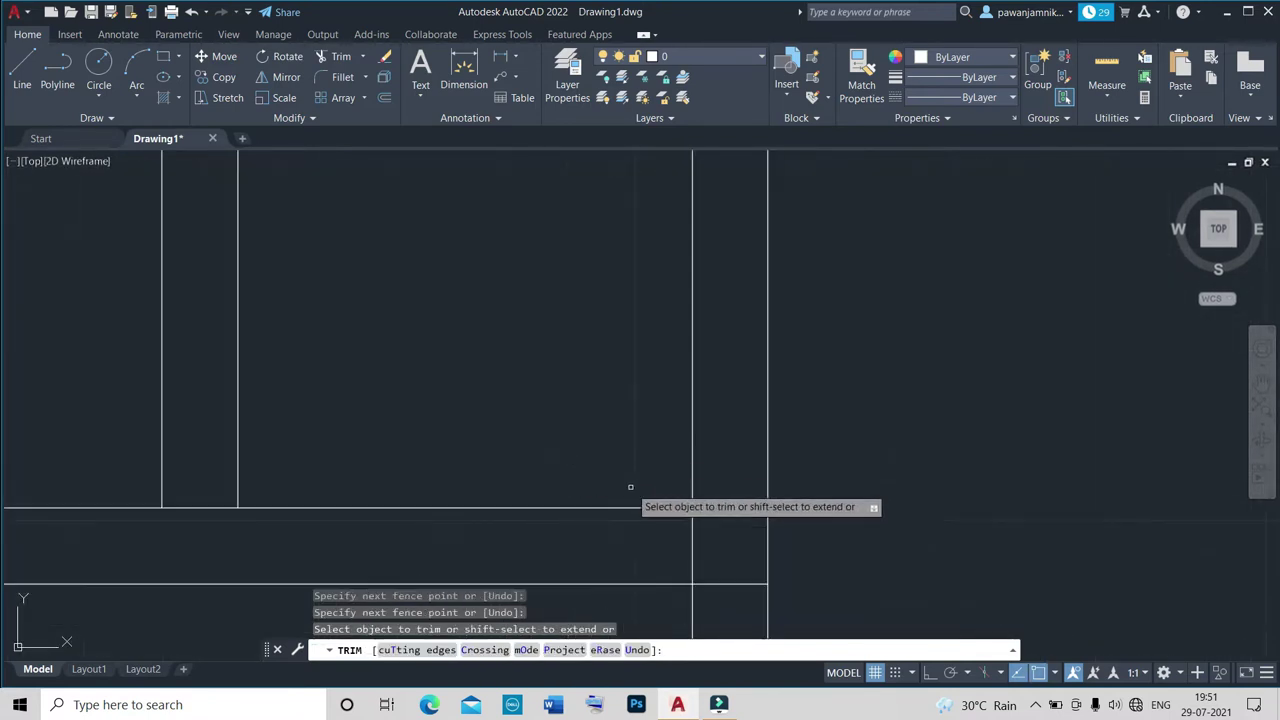
Trim the overlapping segments along the lower walls and the left wall-pair junctions.
{"action": "mouse_move", "coordinate": [738, 489]}
{"action": "left_mouse_down"}
{"action": "mouse_move", "coordinate": [704, 546]}
{"action": "mouse_move", "coordinate": [714, 549]}
{"action": "left_mouse_up"}
{"action": "scroll", "coordinate": [718, 540], "scroll_direction": "down", "scroll_amount": 5}
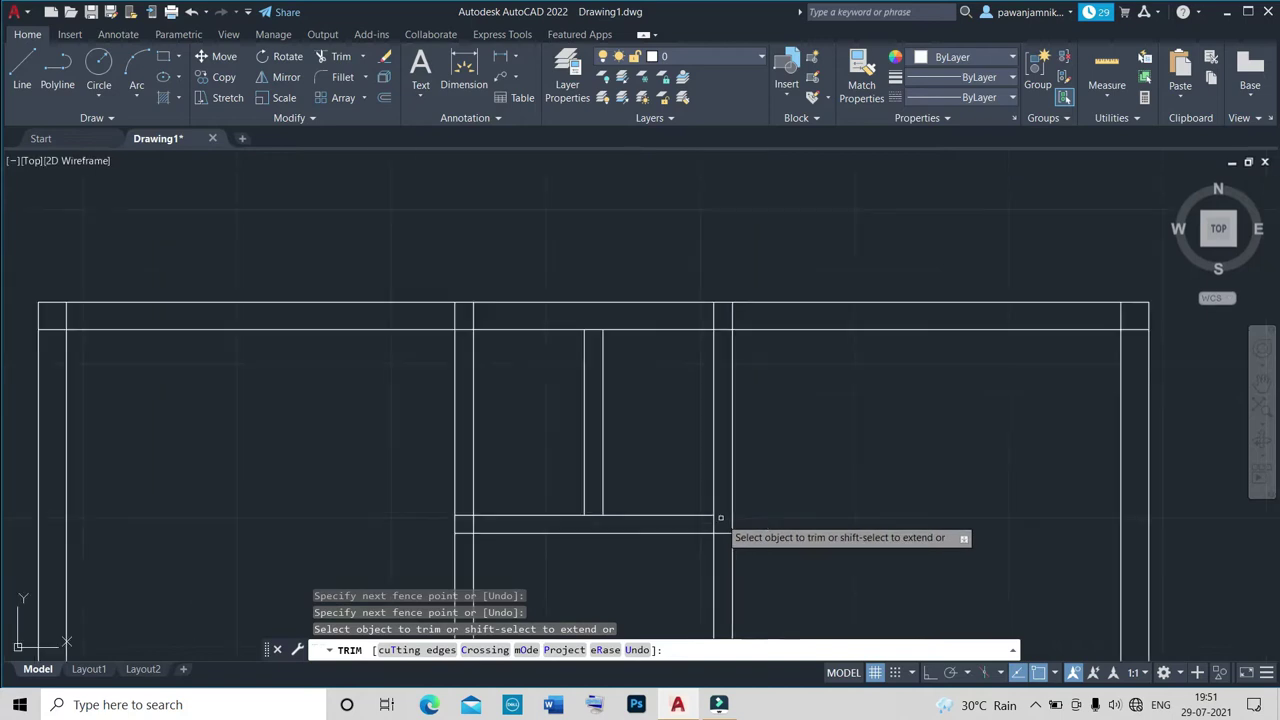
{"action": "scroll", "coordinate": [420, 526], "scroll_direction": "up", "scroll_amount": 5}
{"action": "mouse_move", "coordinate": [634, 486]}
{"action": "left_mouse_down"}
{"action": "mouse_move", "coordinate": [680, 417]}
{"action": "mouse_move", "coordinate": [703, 497]}
{"action": "left_mouse_up"}
{"action": "scroll", "coordinate": [695, 500], "scroll_direction": "down", "scroll_amount": 5}
{"action": "scroll", "coordinate": [710, 430], "scroll_direction": "down", "scroll_amount": 2}
{"action": "scroll", "coordinate": [614, 490], "scroll_direction": "up", "scroll_amount": 5}
{"action": "mouse_move", "coordinate": [529, 483]}
{"action": "left_mouse_down"}
{"action": "mouse_move", "coordinate": [629, 483]}
{"action": "mouse_move", "coordinate": [612, 481]}
{"action": "left_mouse_up"}
{"action": "scroll", "coordinate": [612, 481], "scroll_direction": "down", "scroll_amount": 2}
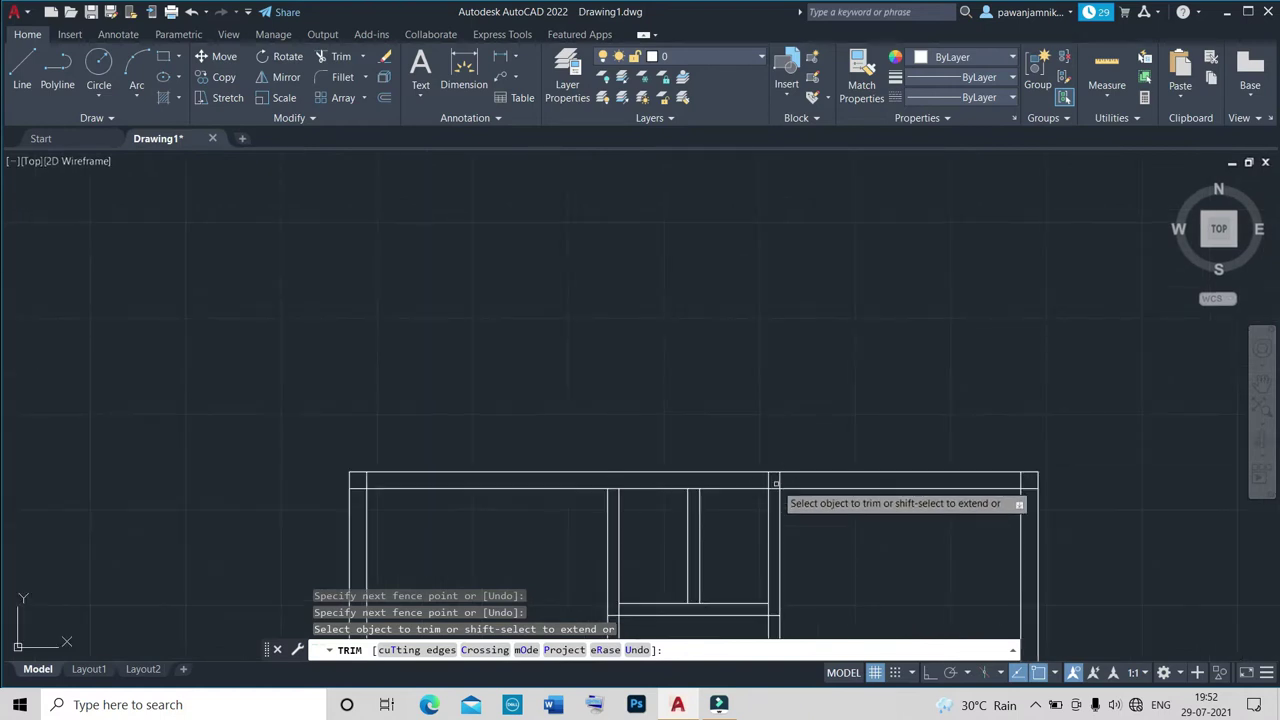
{"action": "scroll", "coordinate": [776, 484], "scroll_direction": "up", "scroll_amount": 3}
{"action": "left_click_drag", "start_coordinate": [702, 481], "coordinate": [872, 478]}
{"action": "scroll", "coordinate": [865, 480], "scroll_direction": "down", "scroll_amount": 2}
{"action": "scroll", "coordinate": [430, 490], "scroll_direction": "up", "scroll_amount": 2}
{"action": "scroll", "coordinate": [435, 526], "scroll_direction": "up", "scroll_amount": 2}
{"action": "mouse_move", "coordinate": [435, 526]}
{"action": "left_mouse_down"}
{"action": "mouse_move", "coordinate": [586, 409]}
{"action": "mouse_move", "coordinate": [559, 429]}
{"action": "left_mouse_up"}
{"action": "scroll", "coordinate": [559, 429], "scroll_direction": "down", "scroll_amount": 2}
{"action": "scroll", "coordinate": [817, 429], "scroll_direction": "down", "scroll_amount": 2}
{"action": "scroll", "coordinate": [730, 455], "scroll_direction": "up", "scroll_amount": 5}
Trim the remaining crossing lines near the top-right corner and end the trim.
{"action": "left_click_drag", "start_coordinate": [644, 242], "coordinate": [690, 288]}
{"action": "scroll", "coordinate": [680, 290], "scroll_direction": "down", "scroll_amount": 5}
{"action": "scroll", "coordinate": [680, 290], "scroll_direction": "up", "scroll_amount": 5}
{"action": "scroll", "coordinate": [650, 335], "scroll_direction": "down", "scroll_amount": 2}
{"action": "scroll", "coordinate": [780, 362], "scroll_direction": "up", "scroll_amount": 4}
{"action": "scroll", "coordinate": [760, 400], "scroll_direction": "down", "scroll_amount": 2}
{"action": "scroll", "coordinate": [715, 398], "scroll_direction": "up", "scroll_amount": 2}
{"action": "scroll", "coordinate": [695, 380], "scroll_direction": "up", "scroll_amount": 2}
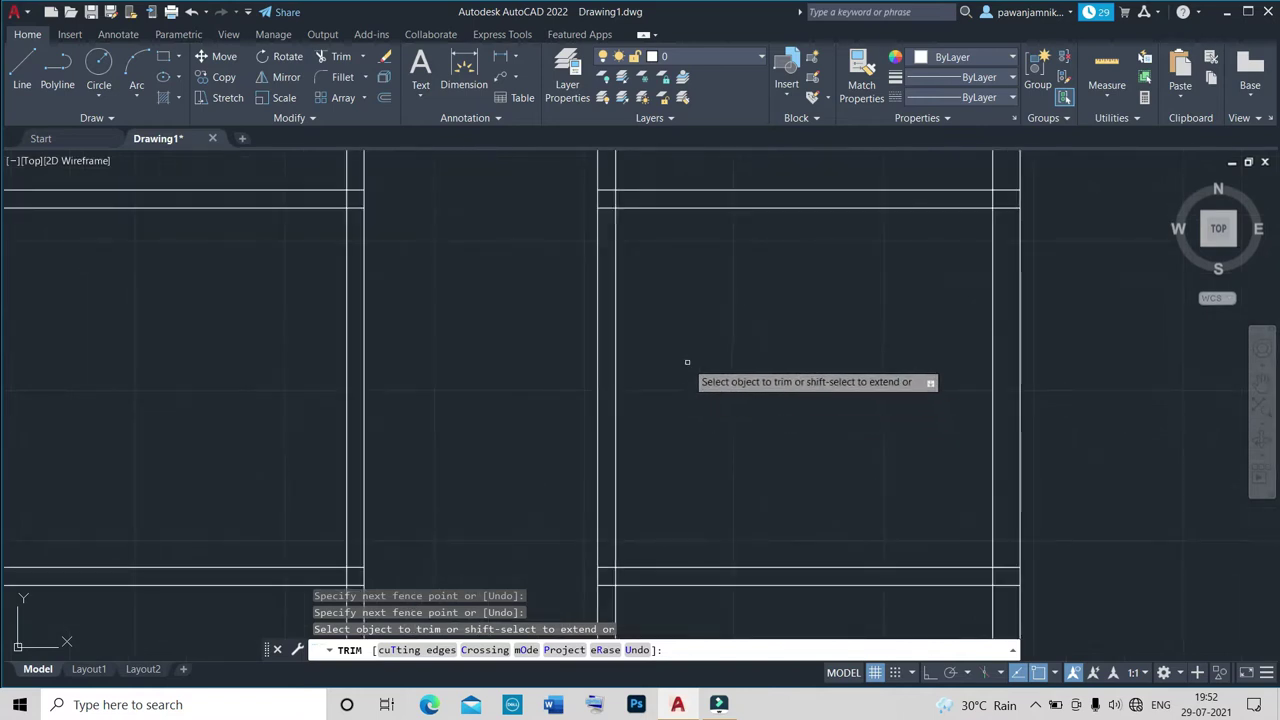
{"action": "left_click_drag", "start_coordinate": [638, 238], "coordinate": [540, 254]}
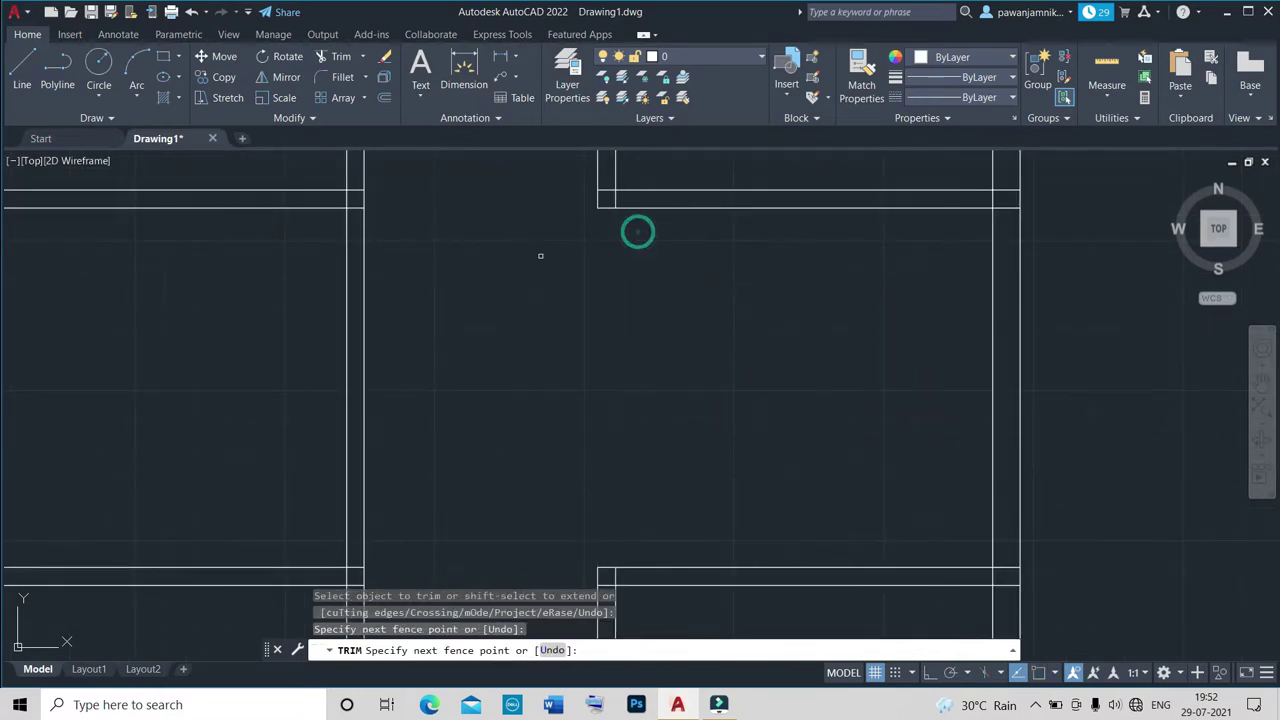
{"action": "scroll", "coordinate": [643, 414], "scroll_direction": "down", "scroll_amount": 5}
{"action": "scroll", "coordinate": [778, 482], "scroll_direction": "up", "scroll_amount": 4}
{"action": "scroll", "coordinate": [772, 486], "scroll_direction": "down", "scroll_amount": 4}
{"action": "scroll", "coordinate": [600, 500], "scroll_direction": "up", "scroll_amount": 4}
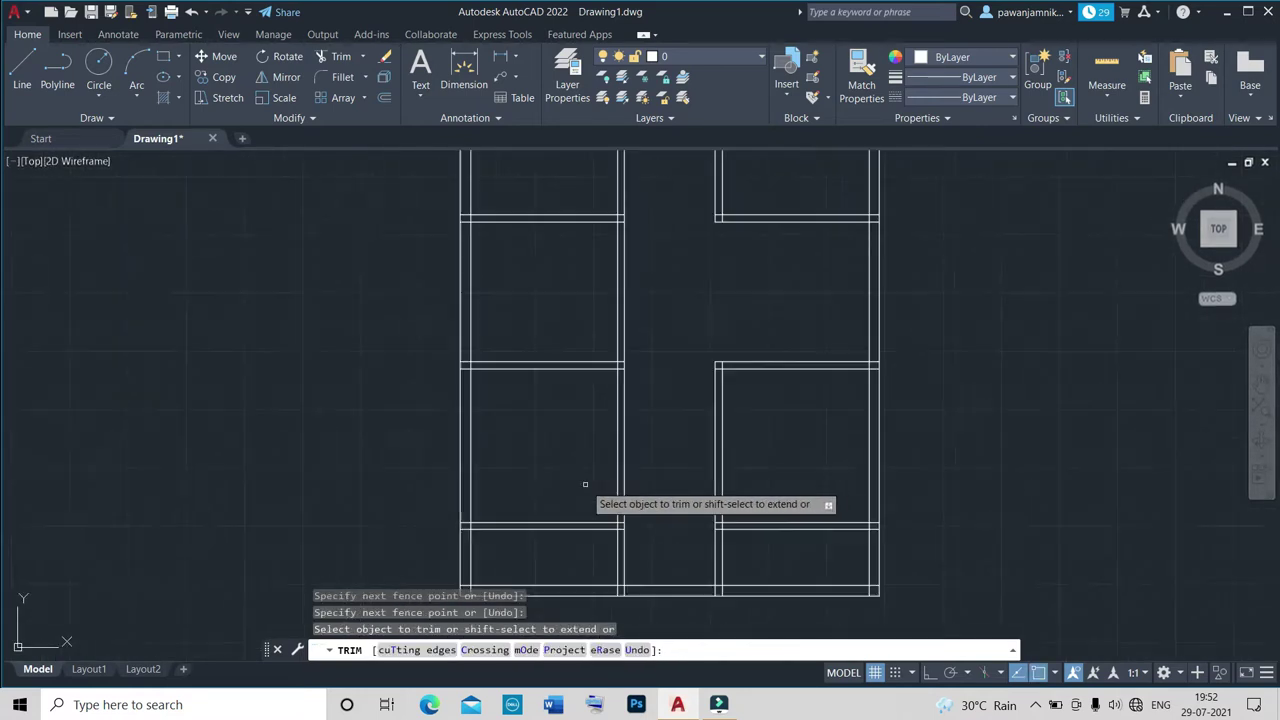
{"action": "scroll", "coordinate": [914, 471], "scroll_direction": "down", "scroll_amount": 4}
{"action": "key", "text": "Escape"}
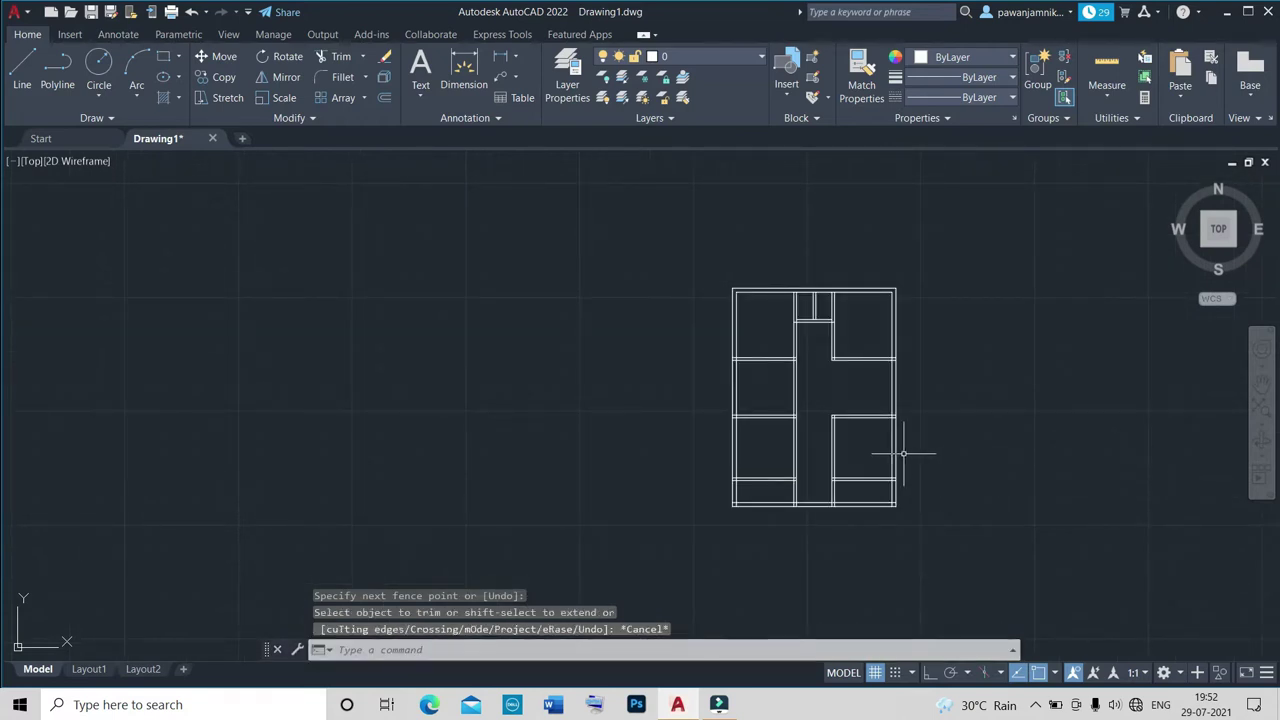
{"action": "type", "text": "TR"}
With Ortho on, draw a 6' partition line from the room's wall corner to the wall.
{"action": "key", "text": "Return"}
{"action": "type", "text": "L"}
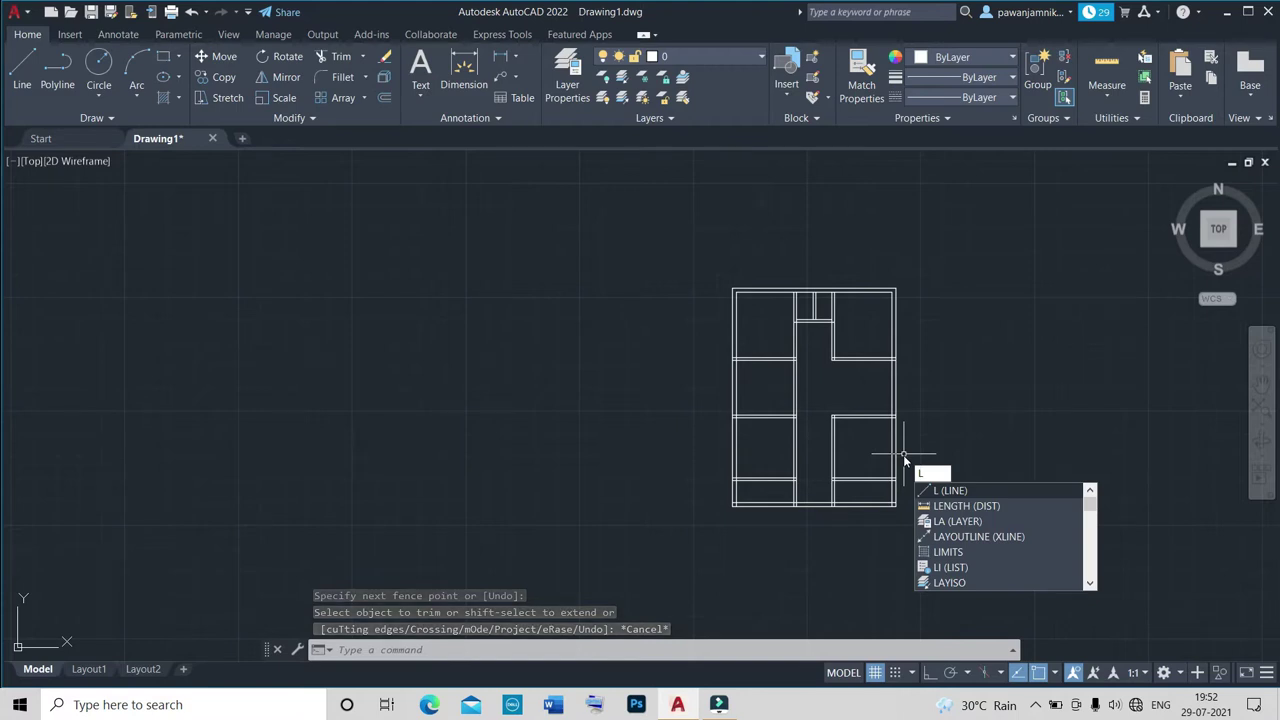
{"action": "key", "text": "Return"}
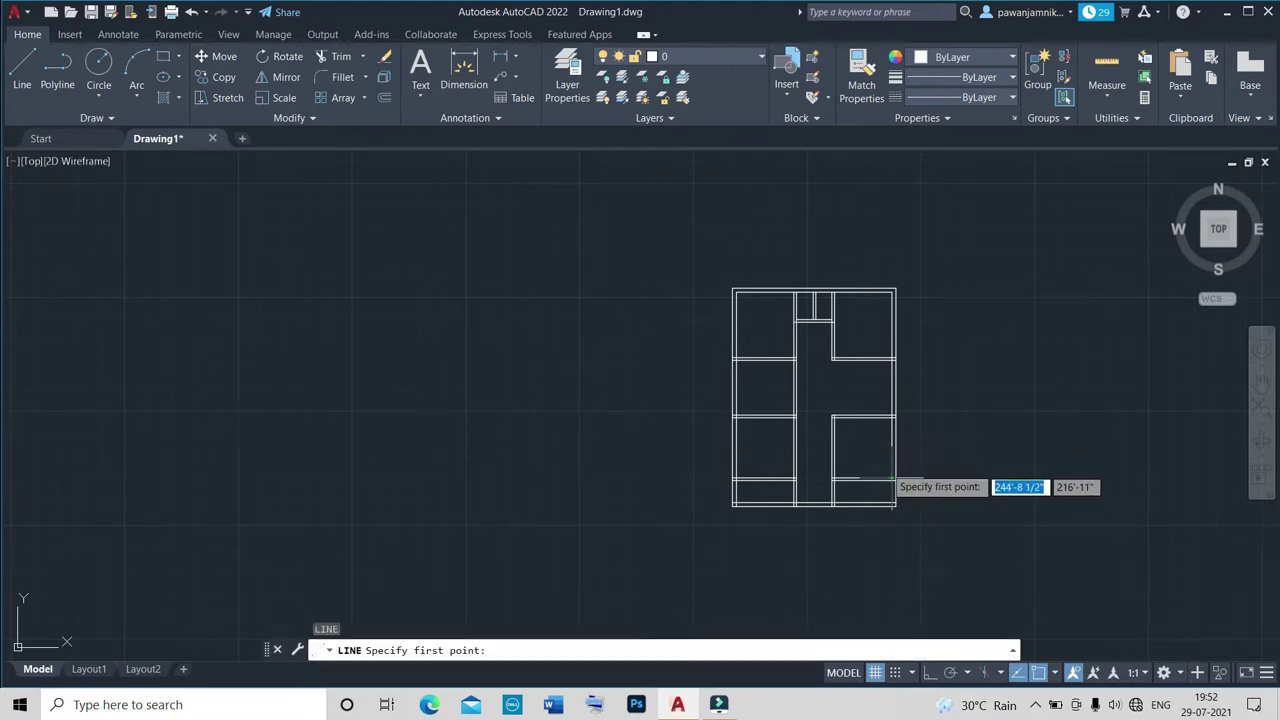
{"action": "scroll", "coordinate": [893, 481], "scroll_direction": "up", "scroll_amount": 5}
{"action": "left_click", "coordinate": [884, 311]}
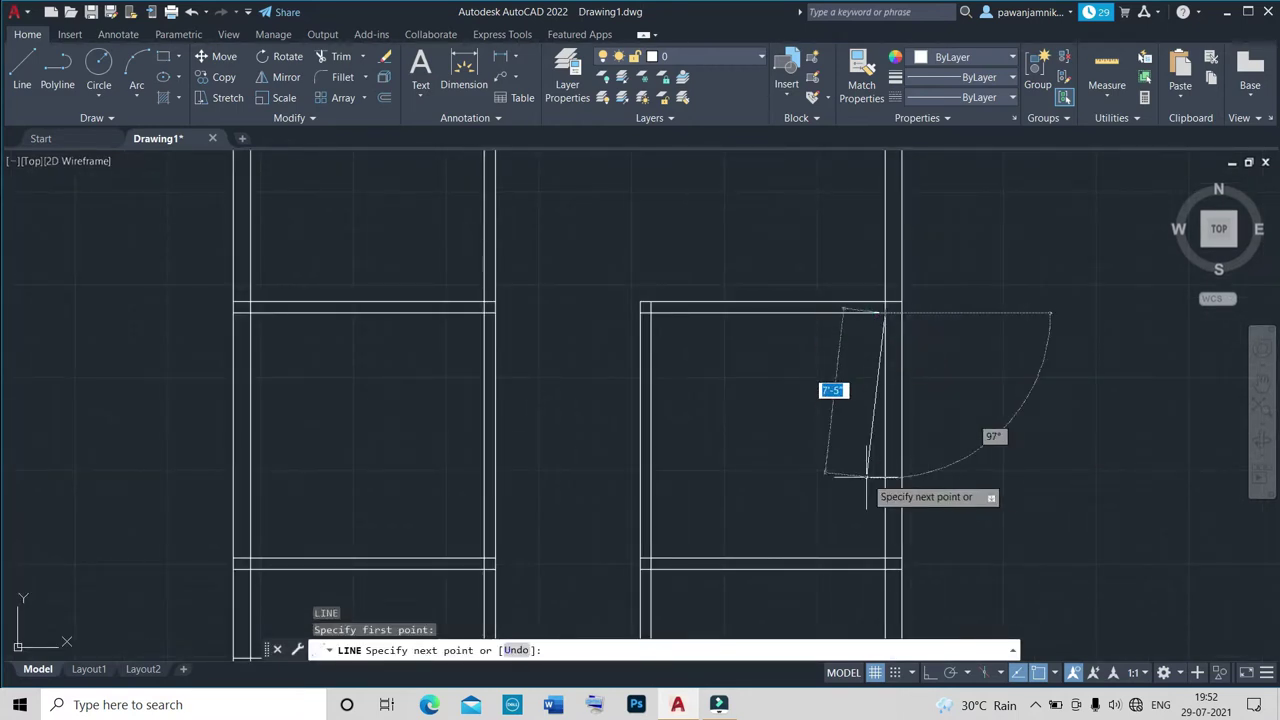
{"action": "scroll", "coordinate": [884, 481], "scroll_direction": "down", "scroll_amount": 4}
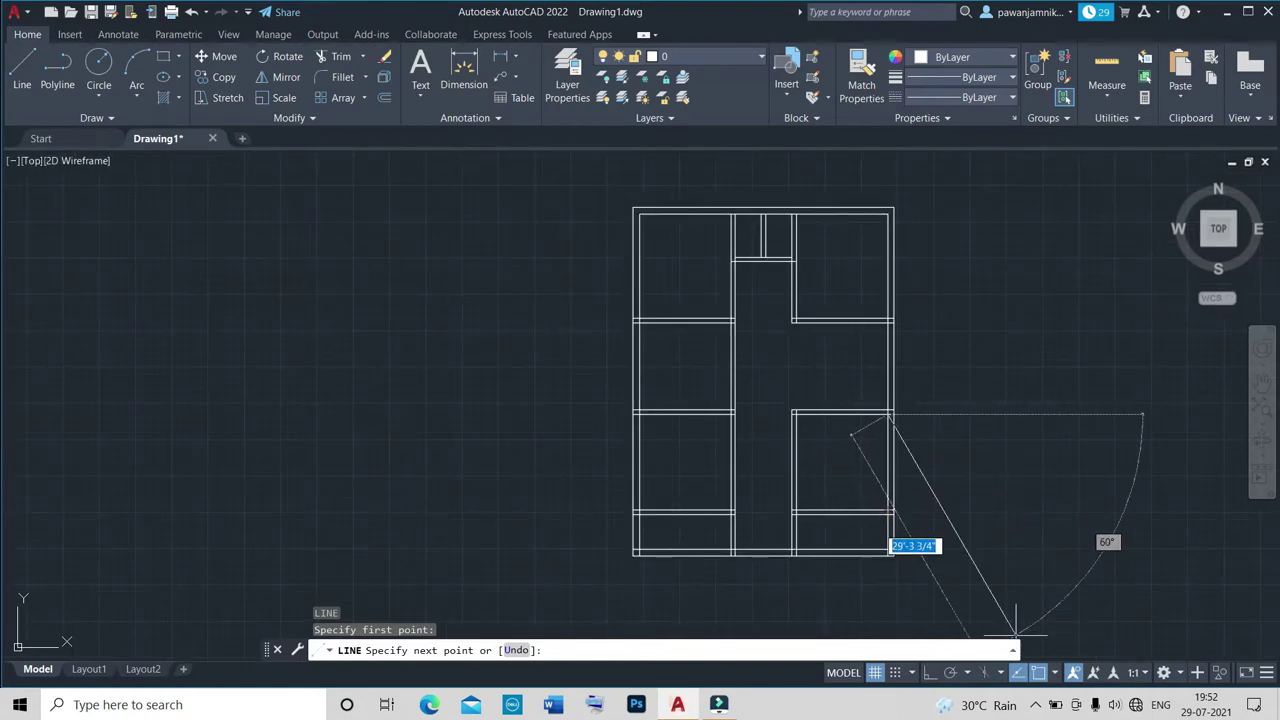
{"action": "left_click", "coordinate": [928, 676]}
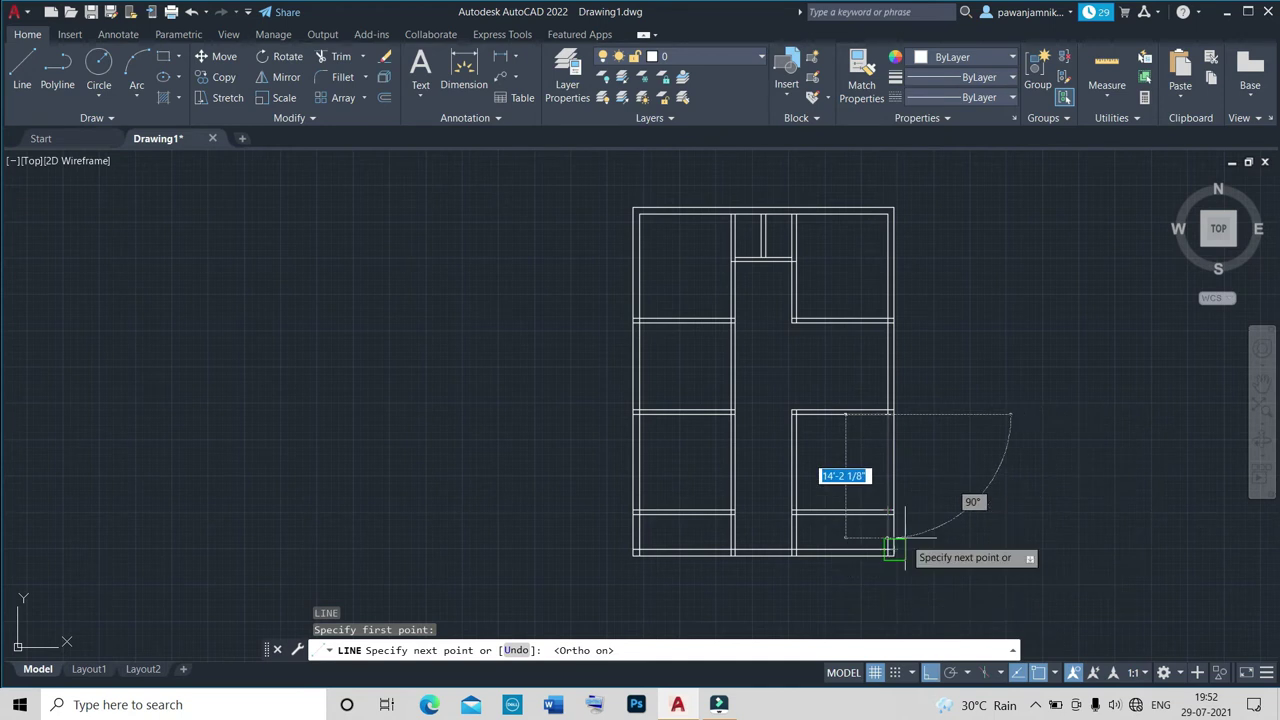
{"action": "type", "text": "'"}
{"action": "key", "text": "Return"}
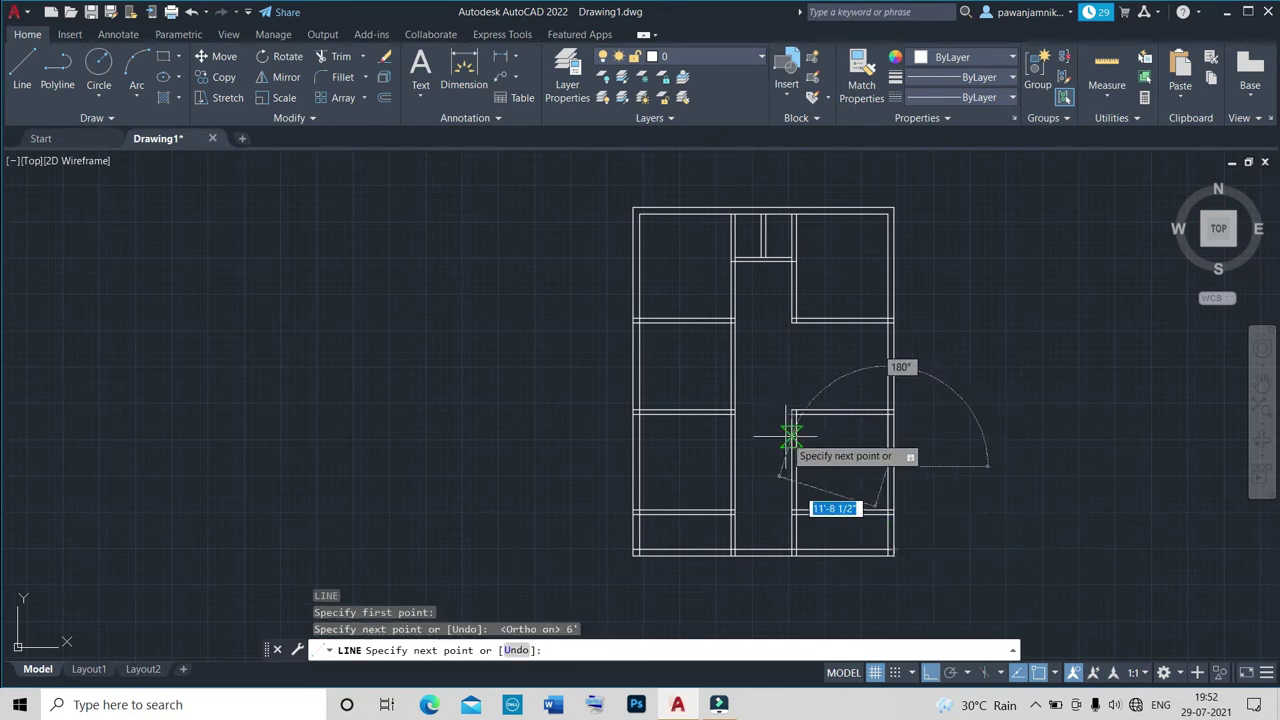
{"action": "scroll", "coordinate": [800, 460], "scroll_direction": "up", "scroll_amount": 5}
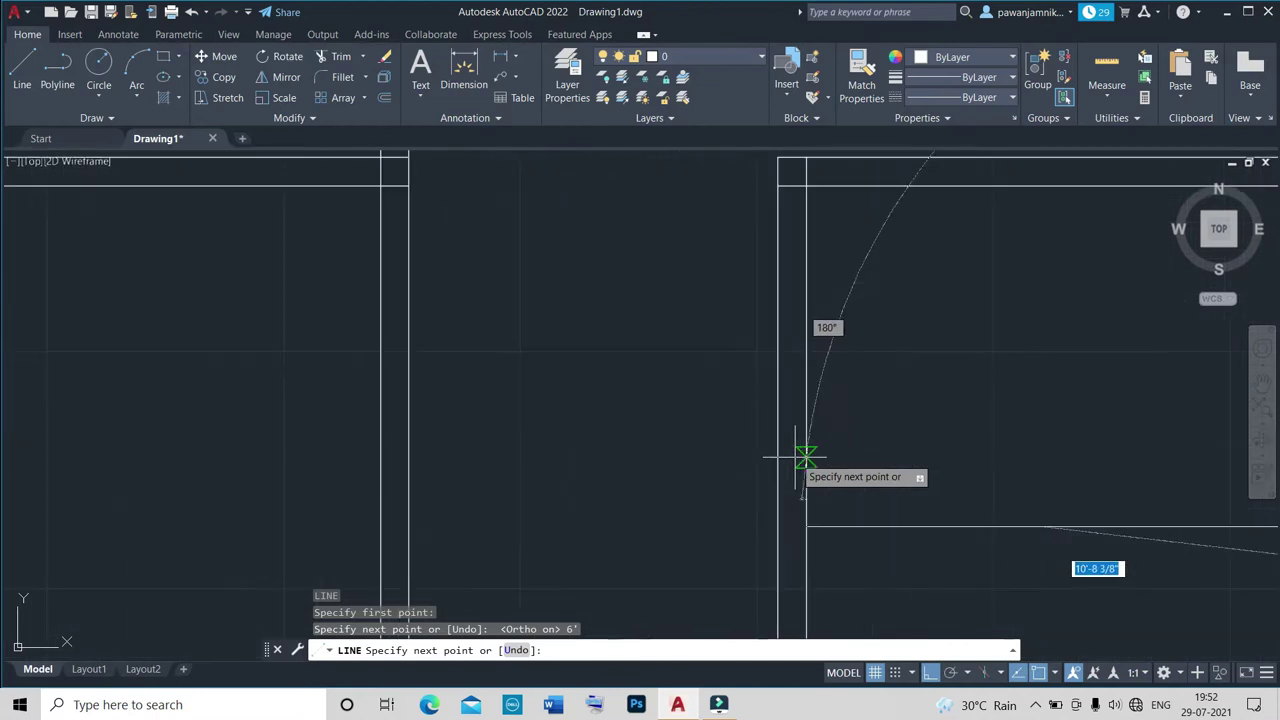
{"action": "left_click", "coordinate": [806, 530]}
{"action": "scroll", "coordinate": [806, 530], "scroll_direction": "down", "scroll_amount": 5}
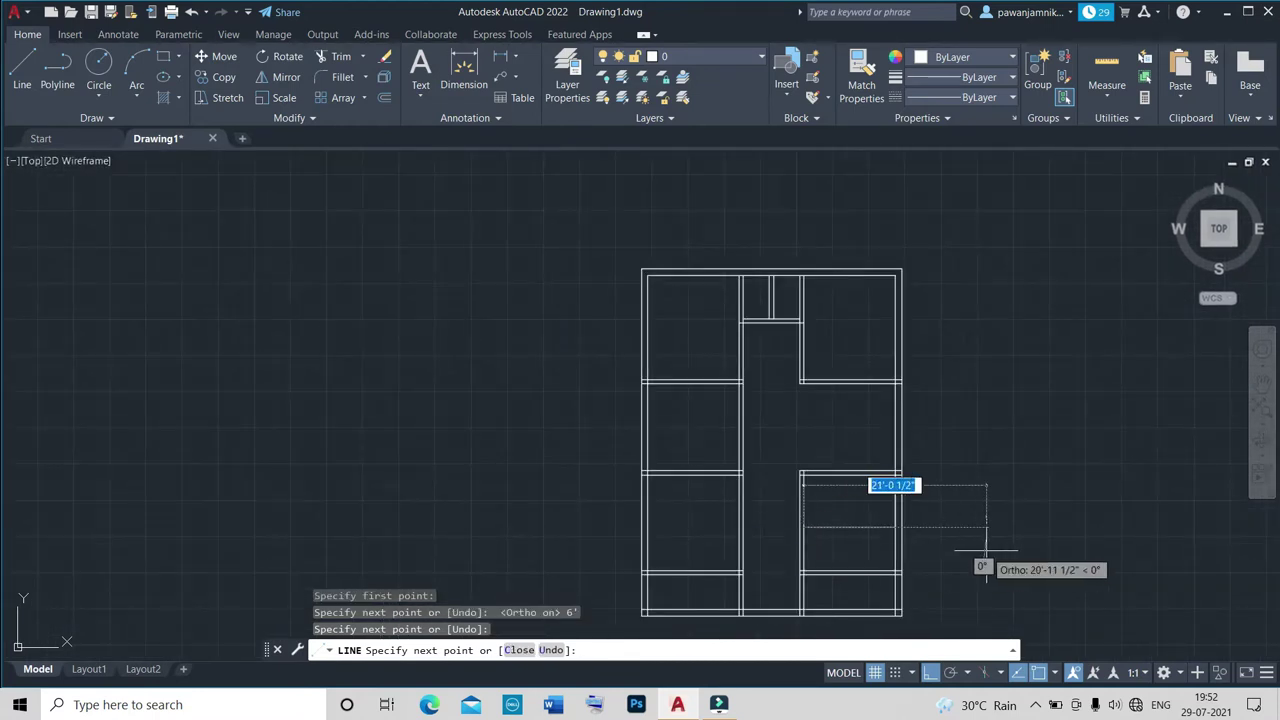
{"action": "key", "text": "Escape"}
Offset the new partition line 6" below it.
{"action": "scroll", "coordinate": [863, 551], "scroll_direction": "up", "scroll_amount": 5}
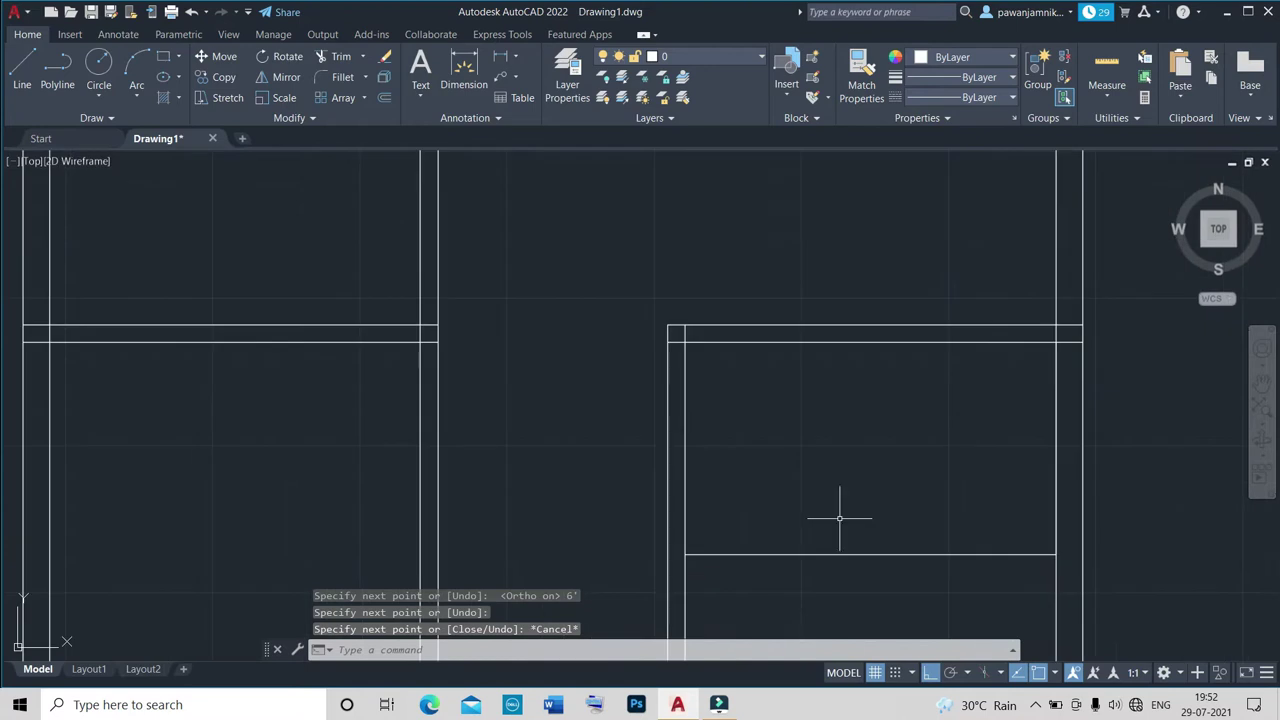
{"action": "type", "text": "o"}
{"action": "key", "text": "Return"}
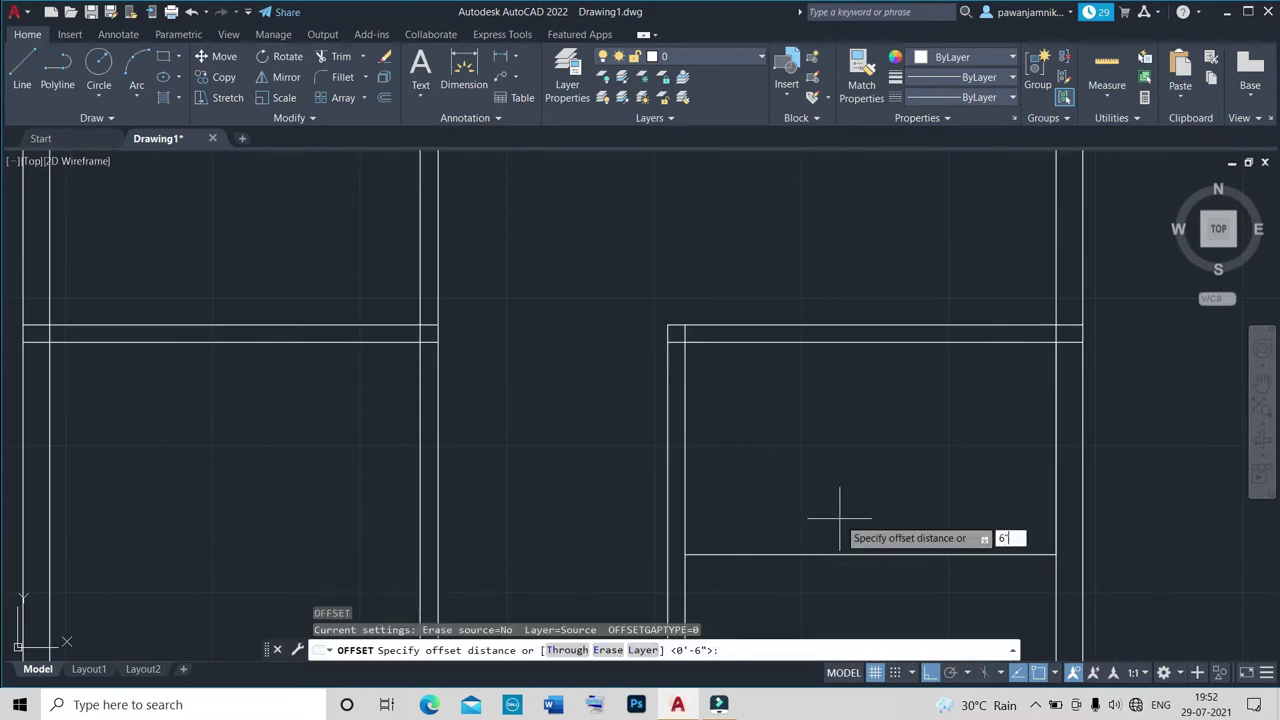
{"action": "key", "text": "Return"}
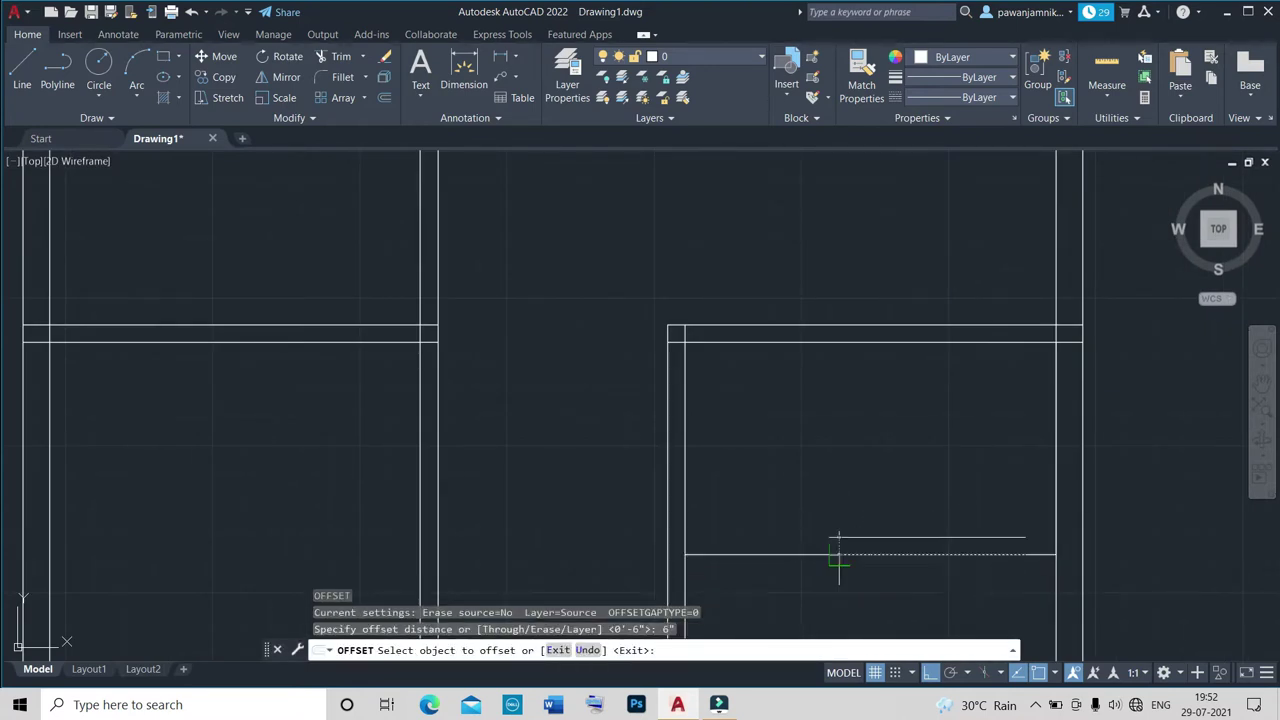
{"action": "left_click", "coordinate": [838, 553]}
{"action": "left_click", "coordinate": [835, 569]}
{"action": "key", "text": "Escape"}
Extend the new partition line out to meet the side wall.
{"action": "type", "text": "e"}
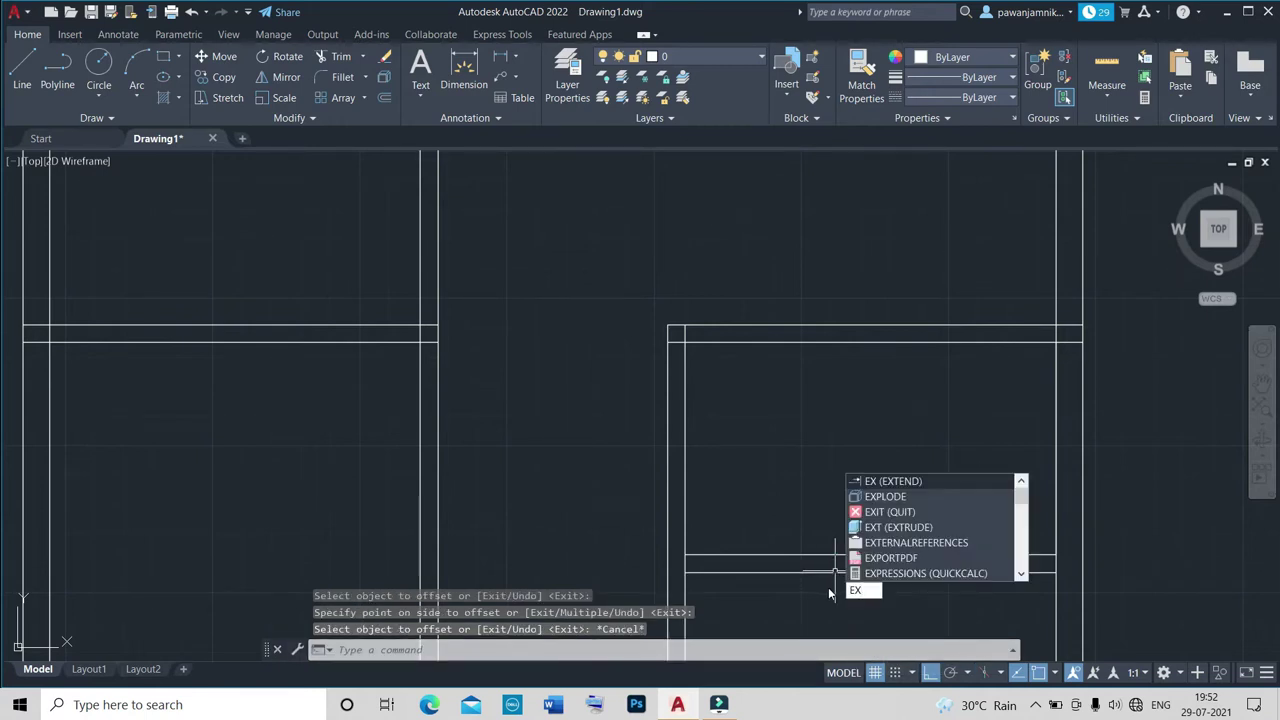
{"action": "key", "text": "Return"}
{"action": "scroll", "coordinate": [703, 562], "scroll_direction": "up", "scroll_amount": 4}
{"action": "left_click", "coordinate": [698, 555]}
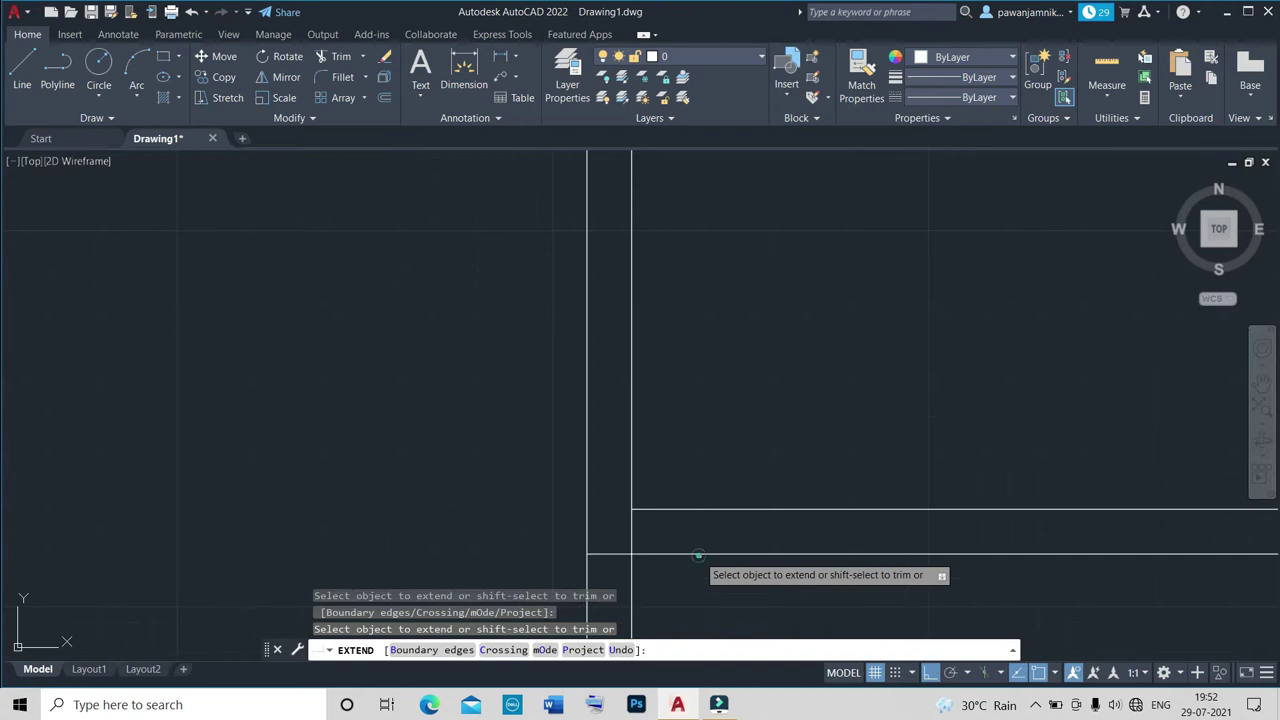
{"action": "scroll", "coordinate": [700, 552], "scroll_direction": "down", "scroll_amount": 5}
{"action": "scroll", "coordinate": [702, 565], "scroll_direction": "down", "scroll_amount": 5}
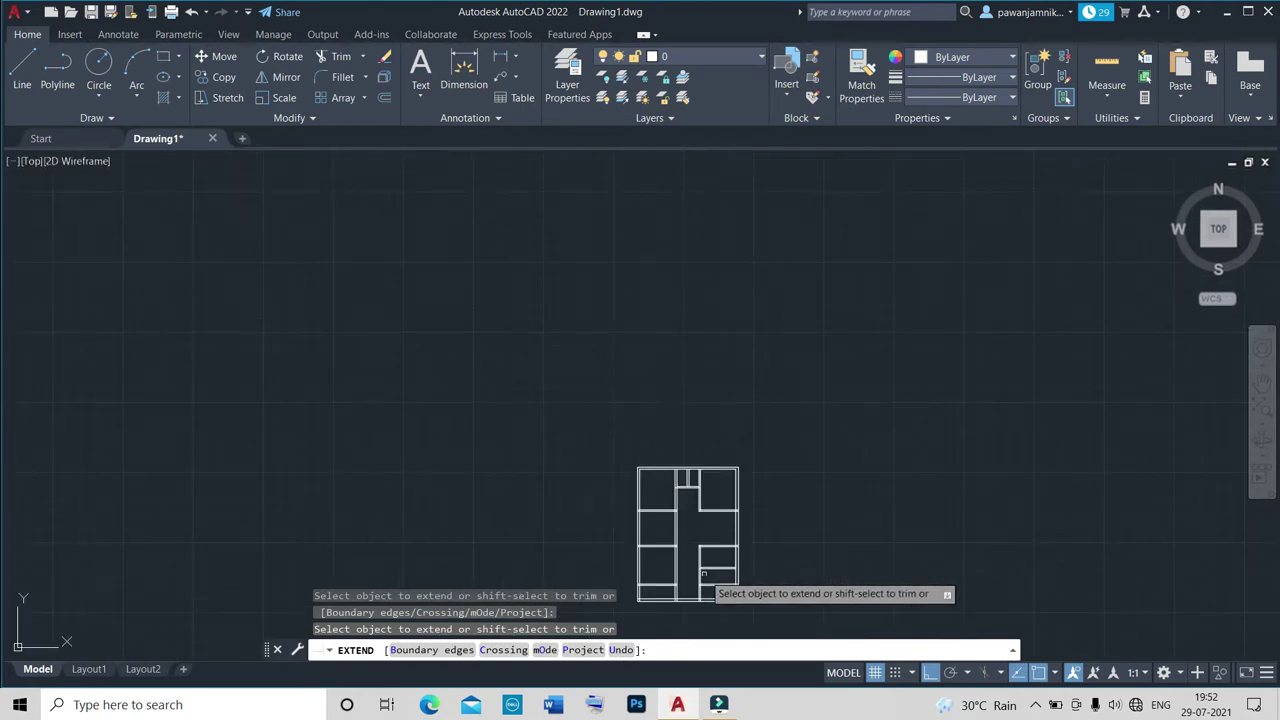
{"action": "scroll", "coordinate": [703, 573], "scroll_direction": "up", "scroll_amount": 8}
{"action": "key", "text": "Escape"}
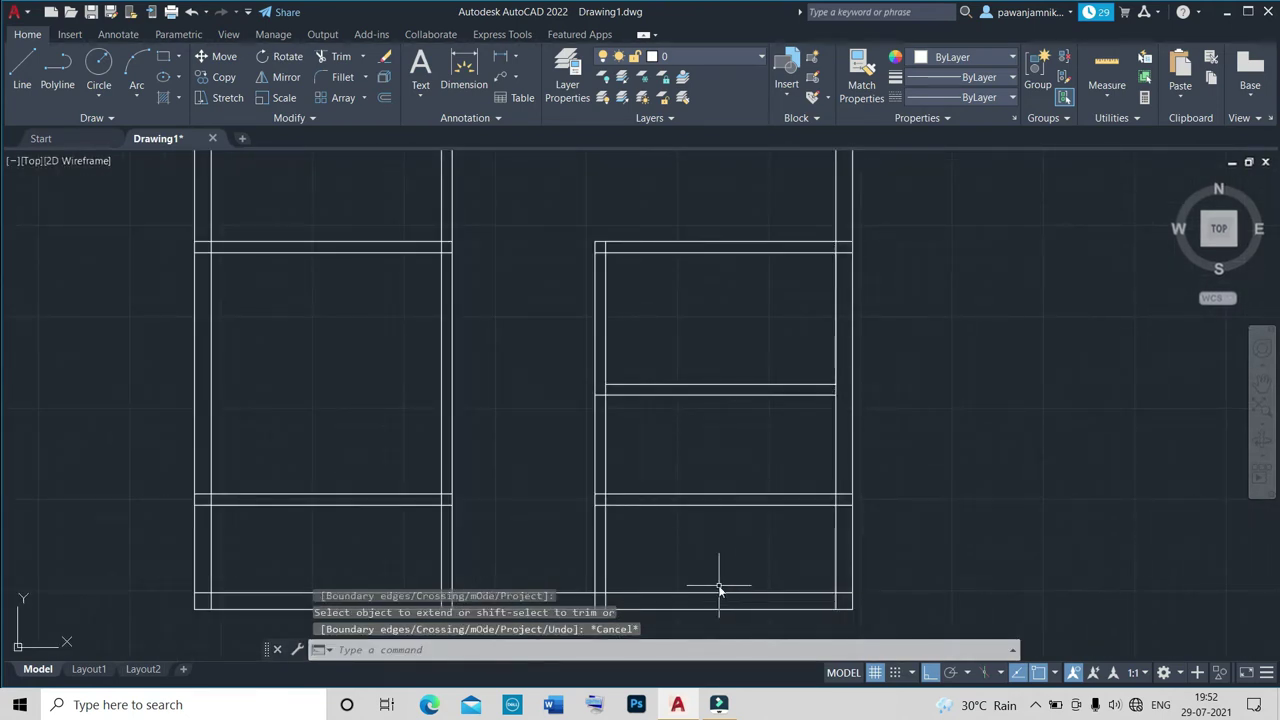
{"action": "type", "text": "tr"}
{"action": "key", "text": "Return"}
Trim the wall lines crossing the new bottom-right partition.
{"action": "left_click", "coordinate": [709, 465]}
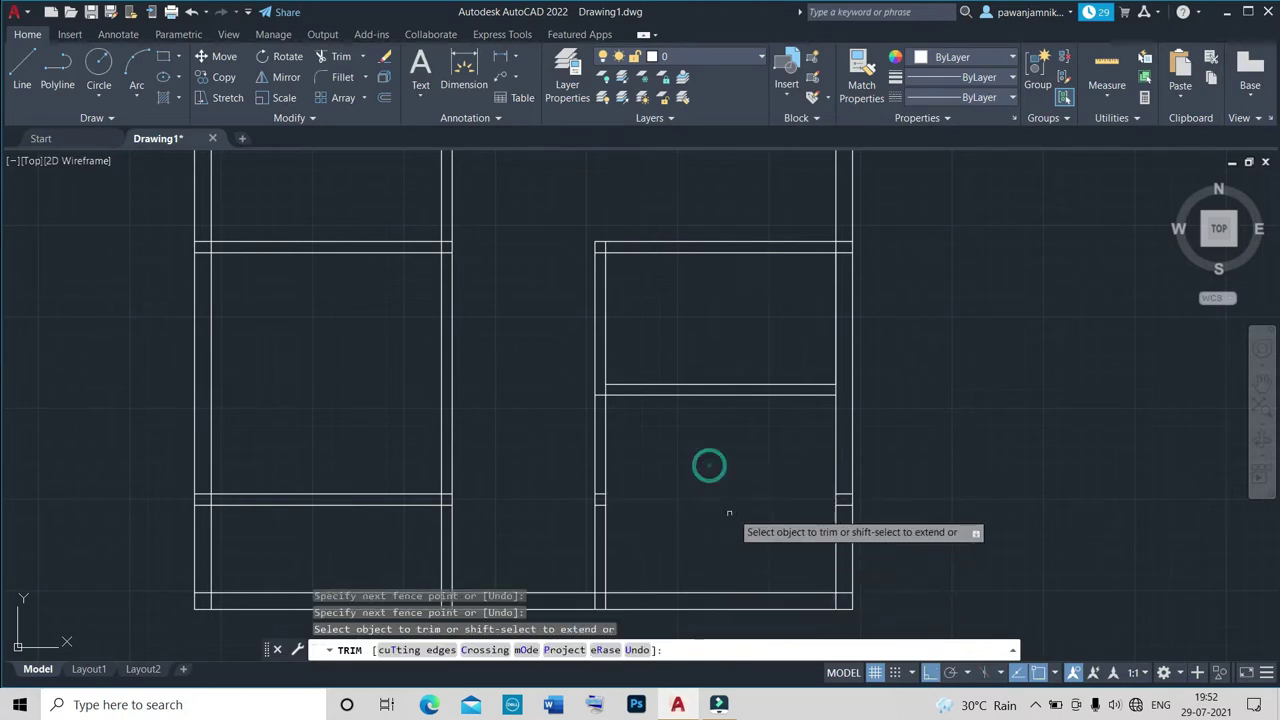
{"action": "scroll", "coordinate": [852, 508], "scroll_direction": "up", "scroll_amount": 5}
{"action": "scroll", "coordinate": [840, 540], "scroll_direction": "down", "scroll_amount": 5}
{"action": "scroll", "coordinate": [670, 548], "scroll_direction": "up", "scroll_amount": 3}
{"action": "left_click_drag", "start_coordinate": [747, 438], "coordinate": [748, 477]}
{"action": "scroll", "coordinate": [748, 477], "scroll_direction": "down", "scroll_amount": 5}
{"action": "scroll", "coordinate": [752, 485], "scroll_direction": "up", "scroll_amount": 3}
{"action": "scroll", "coordinate": [740, 495], "scroll_direction": "down", "scroll_amount": 2}
{"action": "scroll", "coordinate": [725, 470], "scroll_direction": "up", "scroll_amount": 3}
Fence-cut the short leftover horizontal wall line and end the trim.
{"action": "mouse_move", "coordinate": [704, 380]}
{"action": "left_mouse_down"}
{"action": "mouse_move", "coordinate": [701, 400]}
{"action": "mouse_move", "coordinate": [700, 360]}
{"action": "left_mouse_up"}
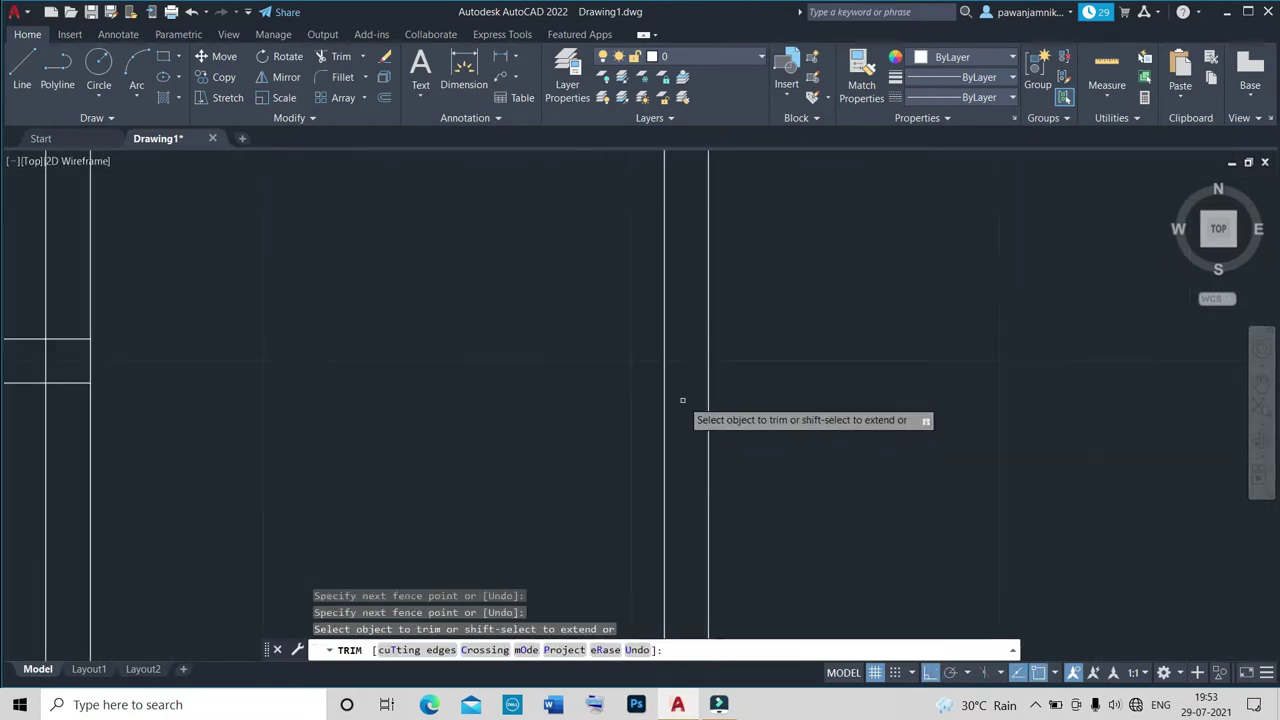
{"action": "scroll", "coordinate": [680, 403], "scroll_direction": "down", "scroll_amount": 3}
{"action": "scroll", "coordinate": [641, 371], "scroll_direction": "up", "scroll_amount": 3}
{"action": "scroll", "coordinate": [632, 369], "scroll_direction": "down", "scroll_amount": 3}
{"action": "scroll", "coordinate": [643, 374], "scroll_direction": "up", "scroll_amount": 3}
{"action": "scroll", "coordinate": [654, 377], "scroll_direction": "down", "scroll_amount": 3}
{"action": "scroll", "coordinate": [654, 372], "scroll_direction": "up", "scroll_amount": 3}
{"action": "scroll", "coordinate": [680, 363], "scroll_direction": "down", "scroll_amount": 3}
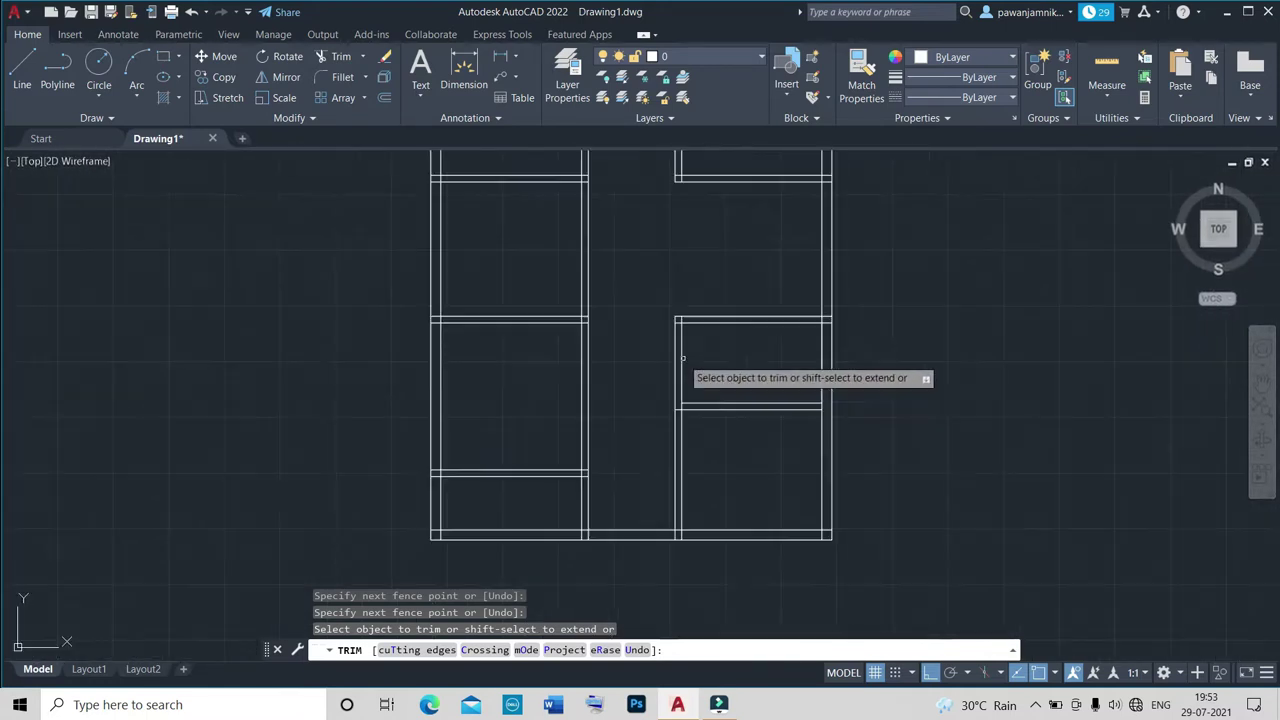
{"action": "scroll", "coordinate": [674, 380], "scroll_direction": "down", "scroll_amount": 2}
{"action": "scroll", "coordinate": [662, 361], "scroll_direction": "up", "scroll_amount": 2}
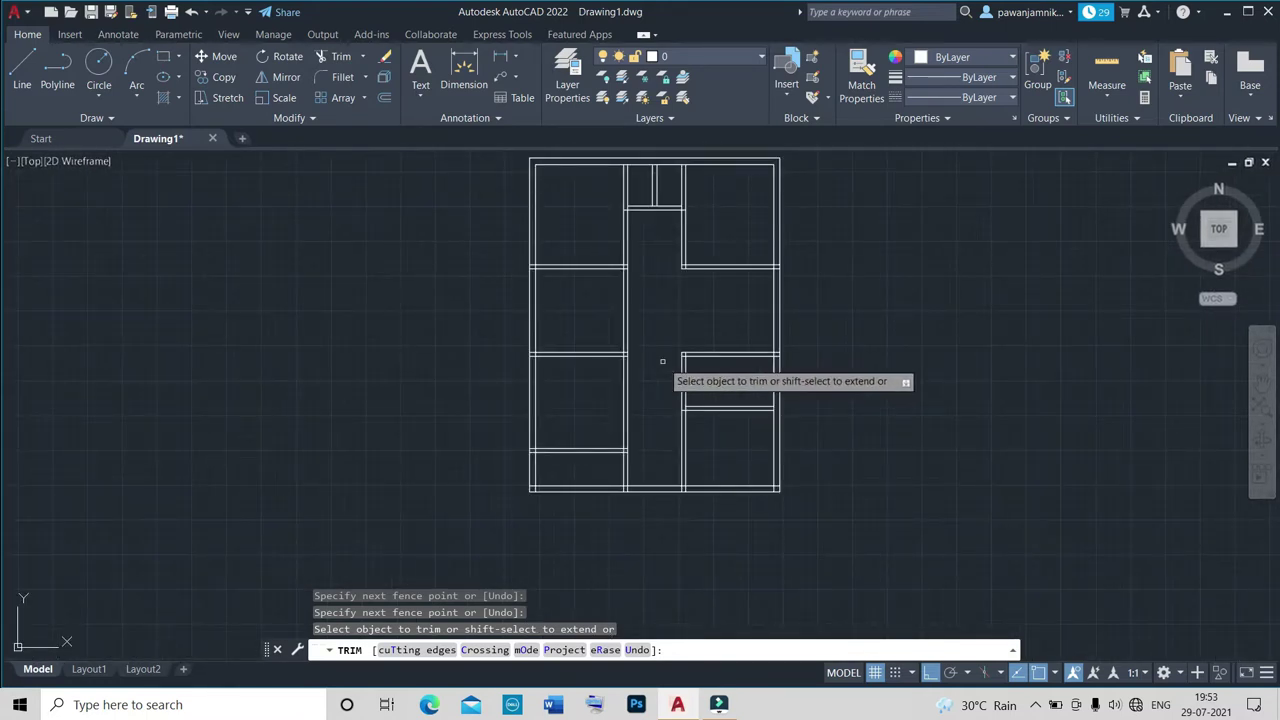
{"action": "scroll", "coordinate": [700, 350], "scroll_direction": "up", "scroll_amount": 3}
{"action": "scroll", "coordinate": [694, 378], "scroll_direction": "down", "scroll_amount": 2}
{"action": "scroll", "coordinate": [697, 388], "scroll_direction": "up", "scroll_amount": 2}
{"action": "scroll", "coordinate": [697, 390], "scroll_direction": "down", "scroll_amount": 3}
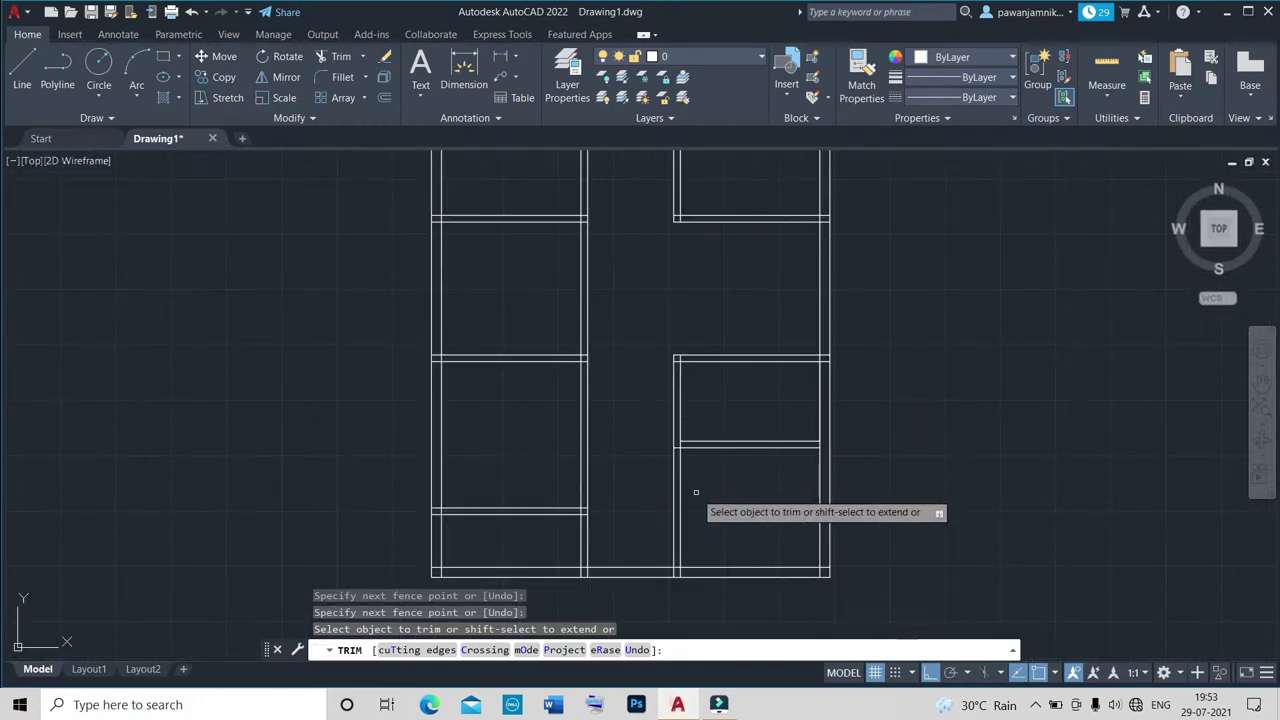
{"action": "scroll", "coordinate": [696, 492], "scroll_direction": "up", "scroll_amount": 6}
{"action": "key", "text": "Escape"}
Move the two short vertical partition lines near the bottom of the plan 1 unit left.
{"action": "left_click_drag", "start_coordinate": [685, 487], "coordinate": [590, 486]}
{"action": "scroll", "coordinate": [571, 535], "scroll_direction": "down", "scroll_amount": 4}
{"action": "scroll", "coordinate": [567, 541], "scroll_direction": "up", "scroll_amount": 5}
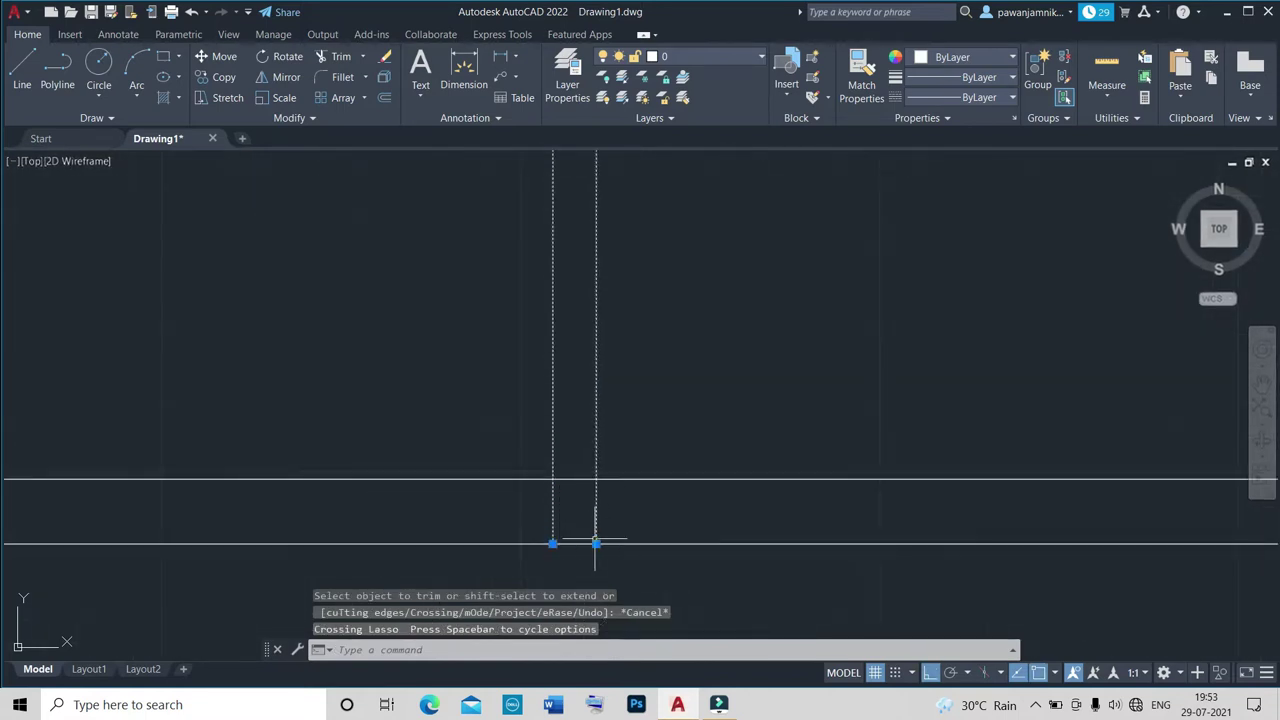
{"action": "type", "text": "m"}
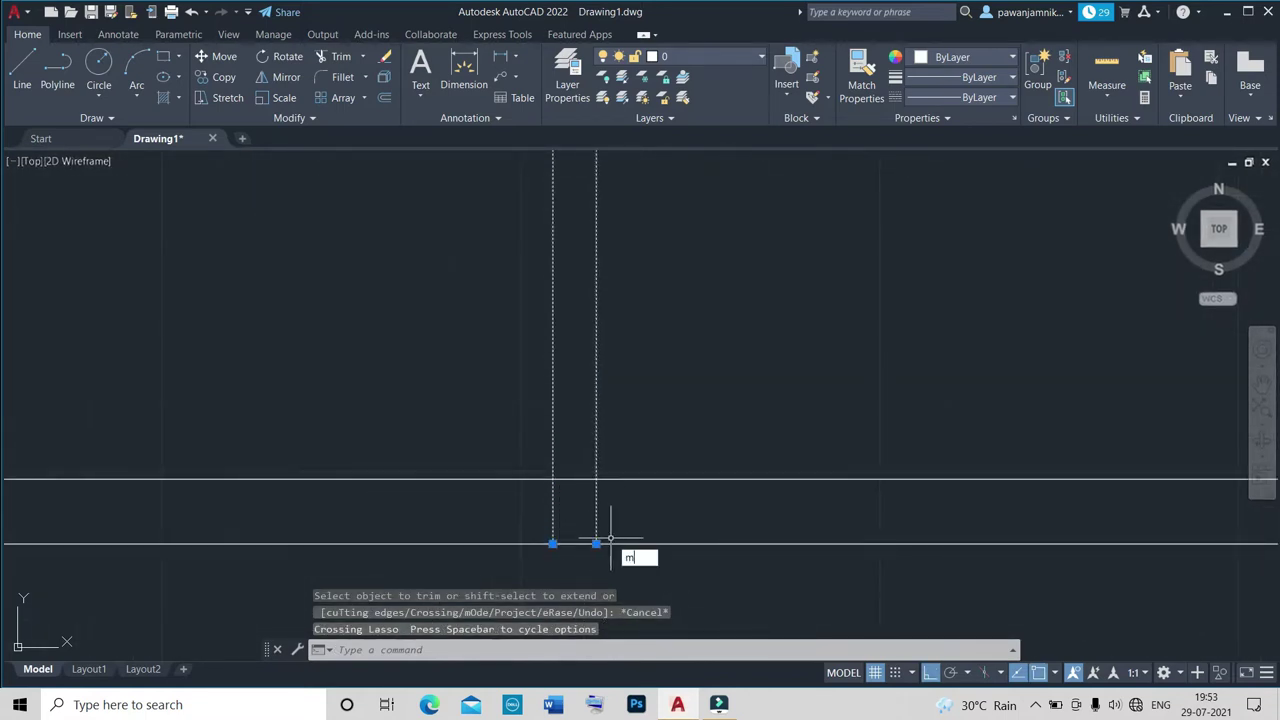
{"action": "key", "text": "Return"}
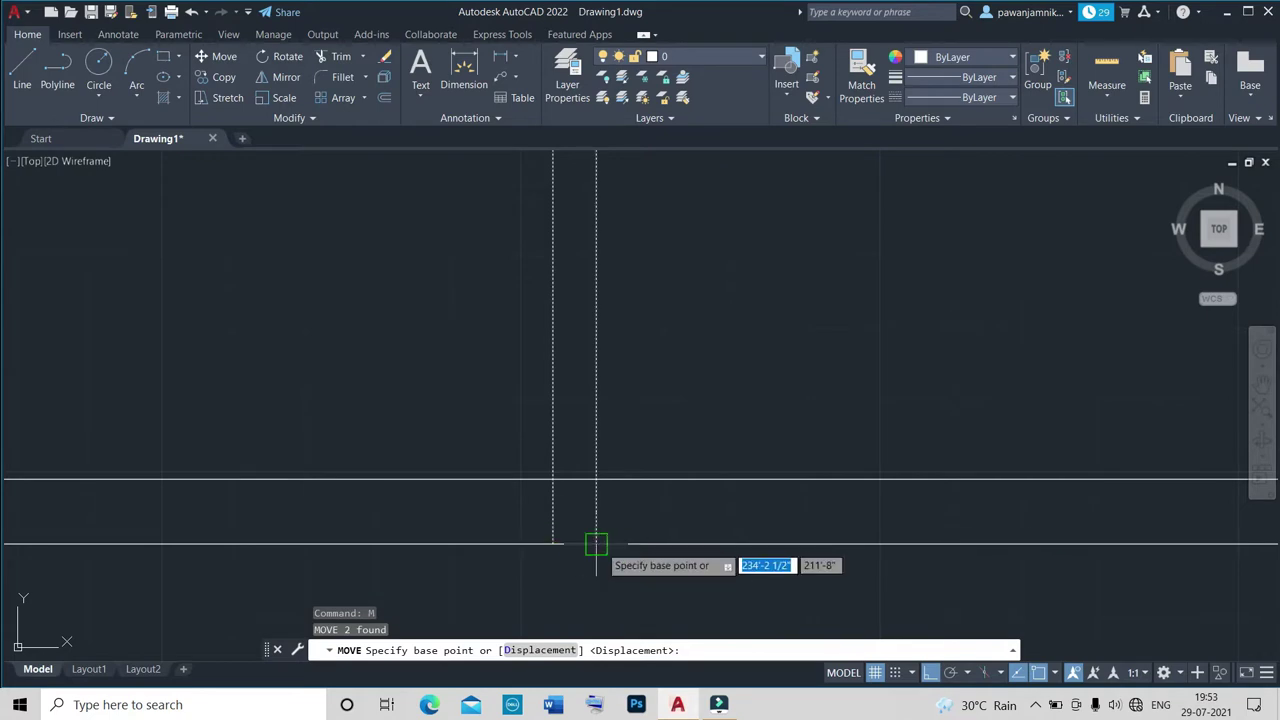
{"action": "left_click", "coordinate": [596, 544]}
{"action": "type", "text": "1"}
{"action": "key", "text": "Return"}
{"action": "scroll", "coordinate": [551, 548], "scroll_direction": "down", "scroll_amount": 5}
{"action": "scroll", "coordinate": [541, 545], "scroll_direction": "down", "scroll_amount": 4}
{"action": "scroll", "coordinate": [530, 543], "scroll_direction": "up", "scroll_amount": 4}
{"action": "scroll", "coordinate": [530, 543], "scroll_direction": "down", "scroll_amount": 2}
{"action": "scroll", "coordinate": [540, 543], "scroll_direction": "up", "scroll_amount": 2}
{"action": "scroll", "coordinate": [548, 543], "scroll_direction": "up", "scroll_amount": 2}
{"action": "scroll", "coordinate": [550, 545], "scroll_direction": "down", "scroll_amount": 2}
{"action": "scroll", "coordinate": [556, 548], "scroll_direction": "down", "scroll_amount": 3}
{"action": "mouse_move", "coordinate": [560, 553]}
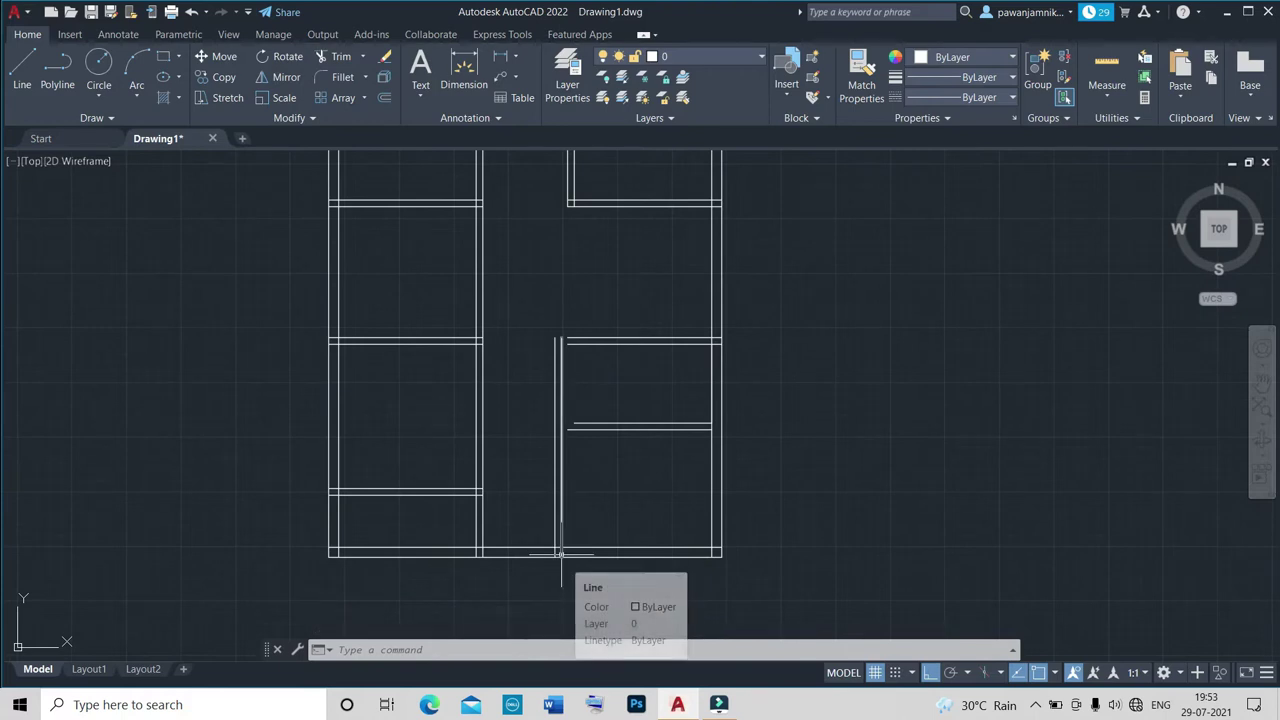
{"action": "scroll", "coordinate": [557, 553], "scroll_direction": "up", "scroll_amount": 3}
{"action": "scroll", "coordinate": [557, 553], "scroll_direction": "down", "scroll_amount": 3}
{"action": "scroll", "coordinate": [557, 553], "scroll_direction": "down", "scroll_amount": 2}
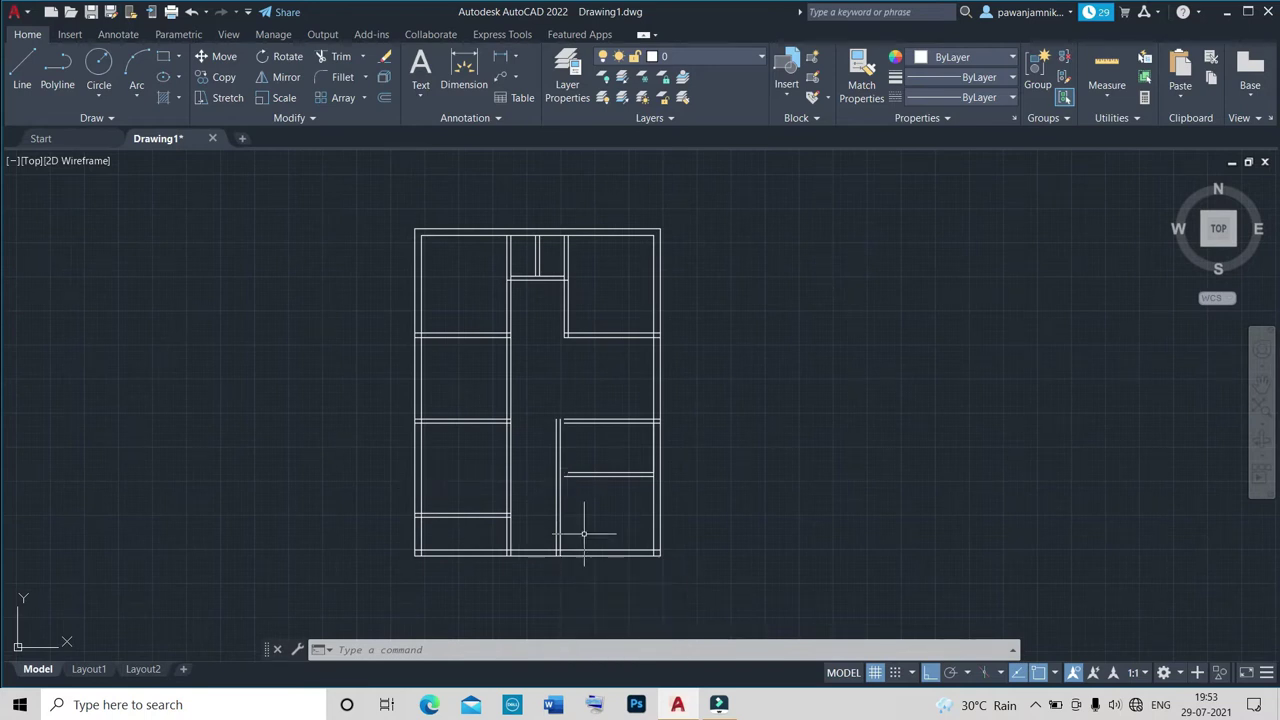
{"action": "scroll", "coordinate": [565, 552], "scroll_direction": "up", "scroll_amount": 2}
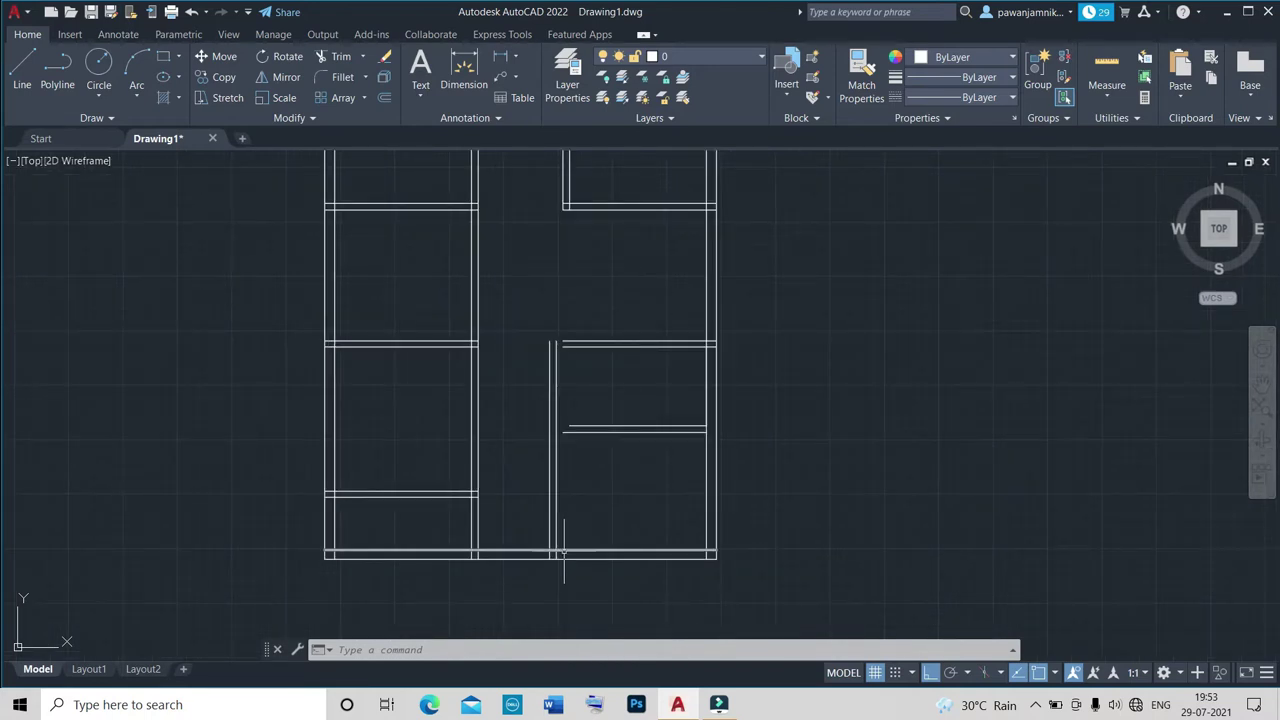
{"action": "scroll", "coordinate": [565, 552], "scroll_direction": "up", "scroll_amount": 1}
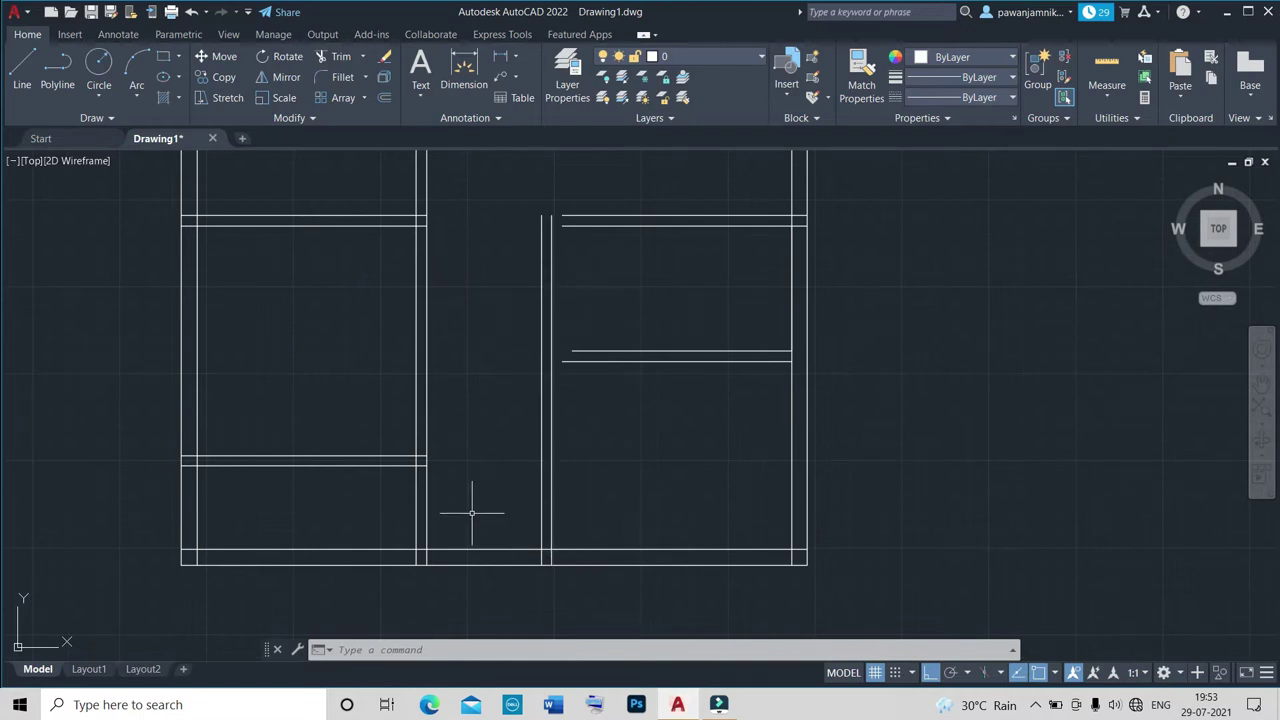
Measure the current room width from the wall corner with DIST.
{"action": "type", "text": "di"}
{"action": "key", "text": "Return"}
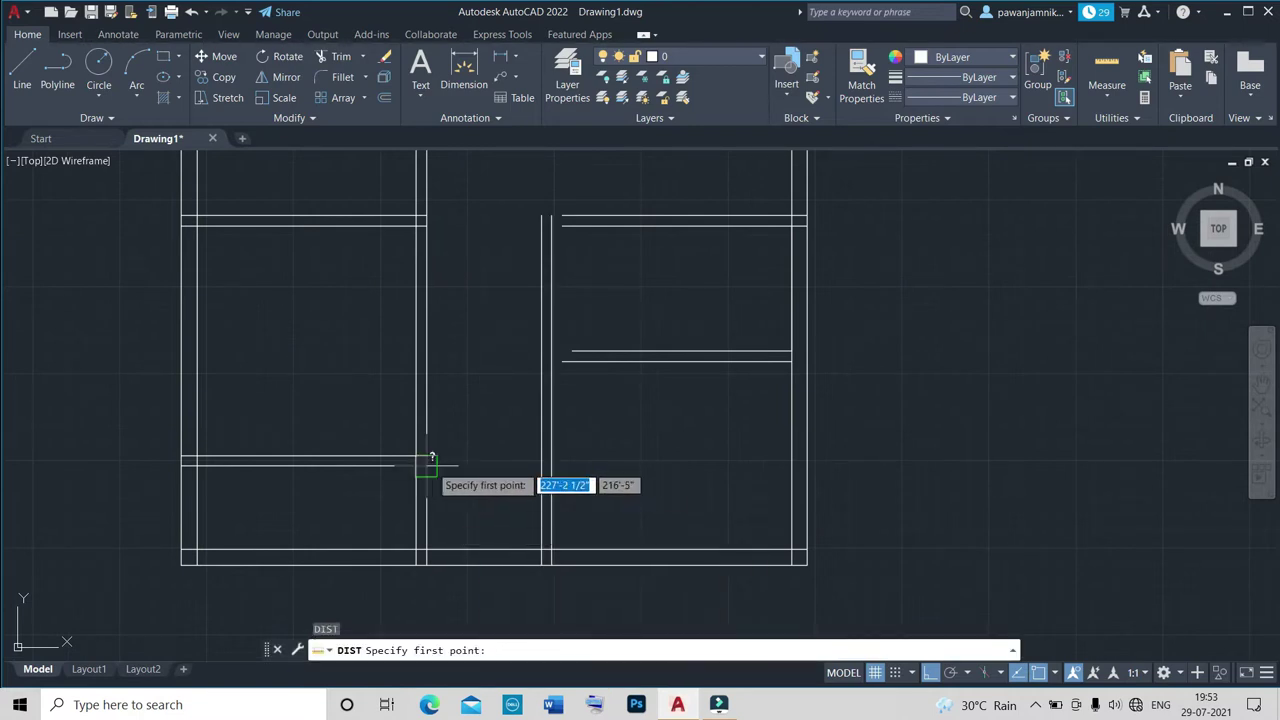
{"action": "scroll", "coordinate": [445, 558], "scroll_direction": "up", "scroll_amount": 4}
{"action": "left_click", "coordinate": [345, 447]}
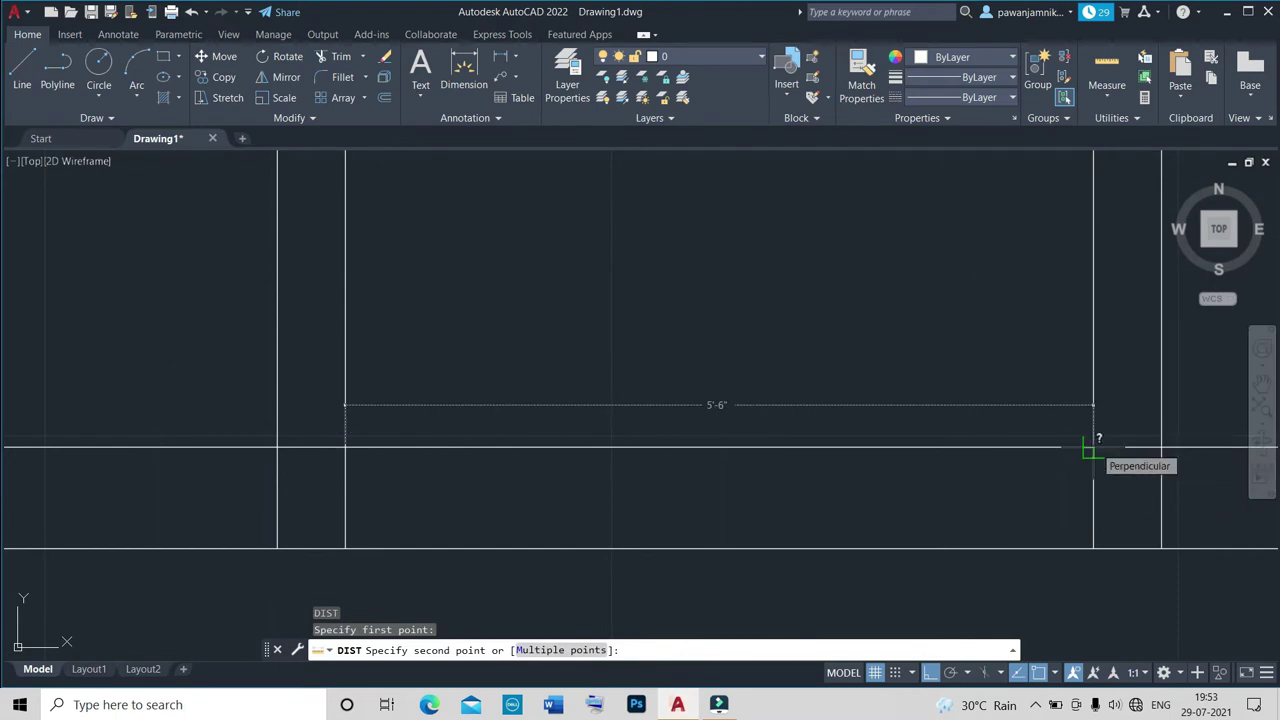
{"action": "key", "text": "Escape"}
{"action": "scroll", "coordinate": [1090, 451], "scroll_direction": "down", "scroll_amount": 2}
{"action": "scroll", "coordinate": [1088, 451], "scroll_direction": "up", "scroll_amount": 1}
{"action": "scroll", "coordinate": [1092, 447], "scroll_direction": "up", "scroll_amount": 3}
Move the outer and inner vertical wall lines 1' to the left.
{"action": "left_click", "coordinate": [1085, 533]}
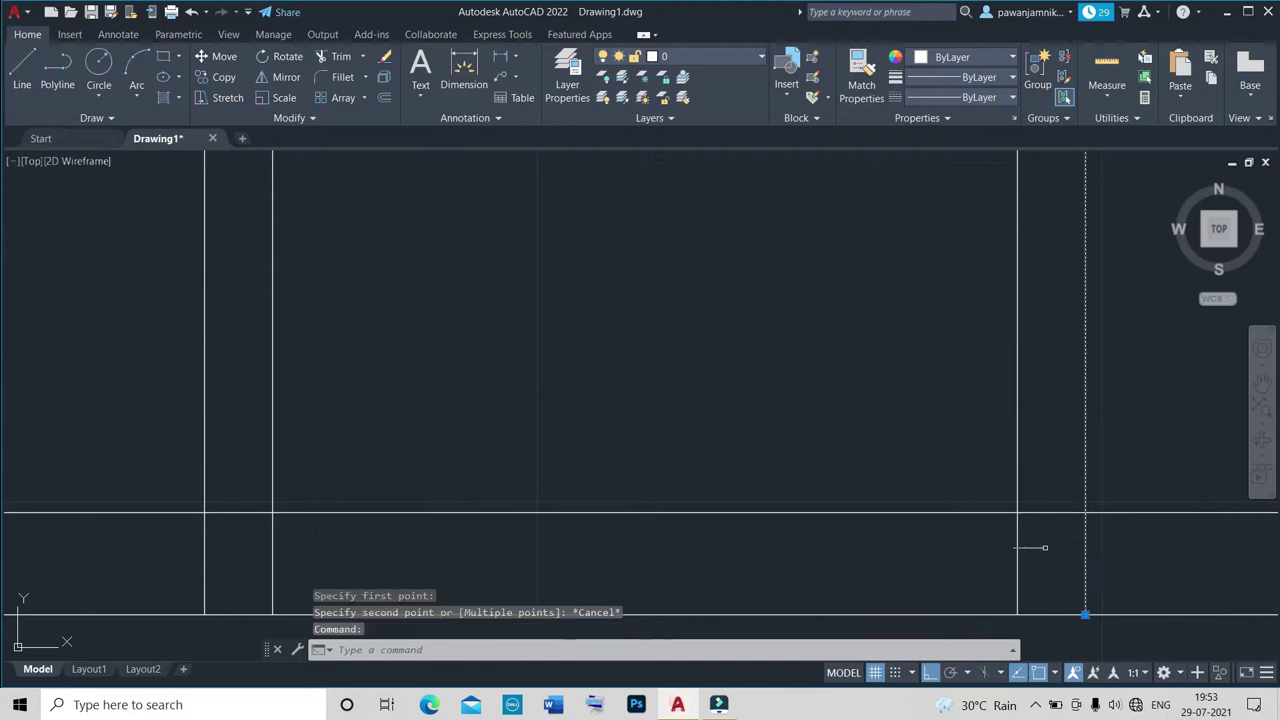
{"action": "left_click", "coordinate": [1017, 559]}
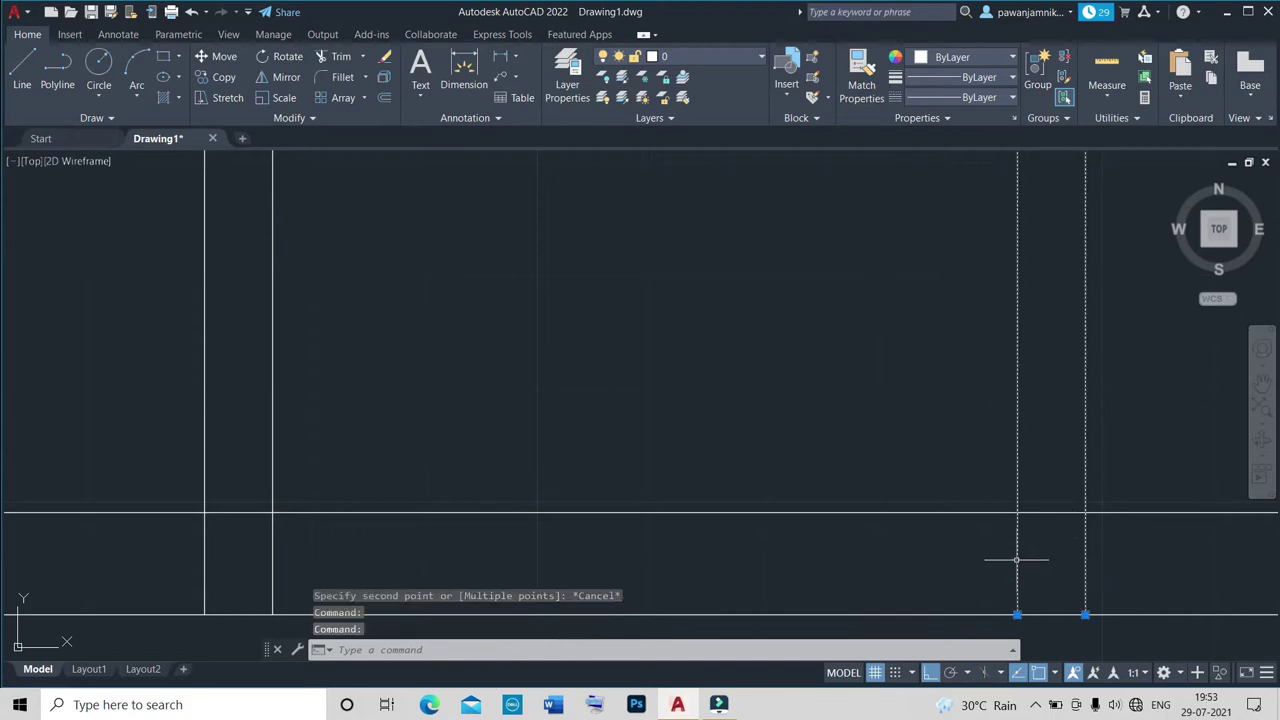
{"action": "type", "text": "m"}
{"action": "key", "text": "Return"}
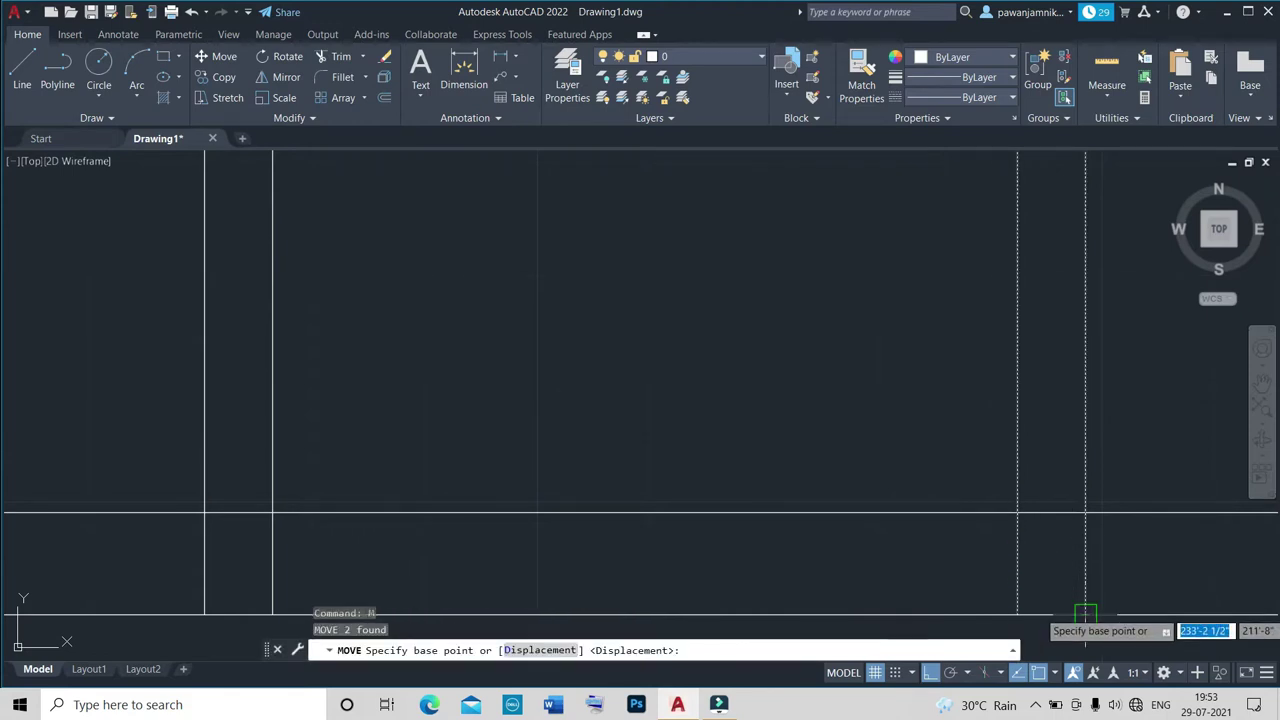
{"action": "left_click", "coordinate": [1085, 609]}
{"action": "type", "text": "1'"}
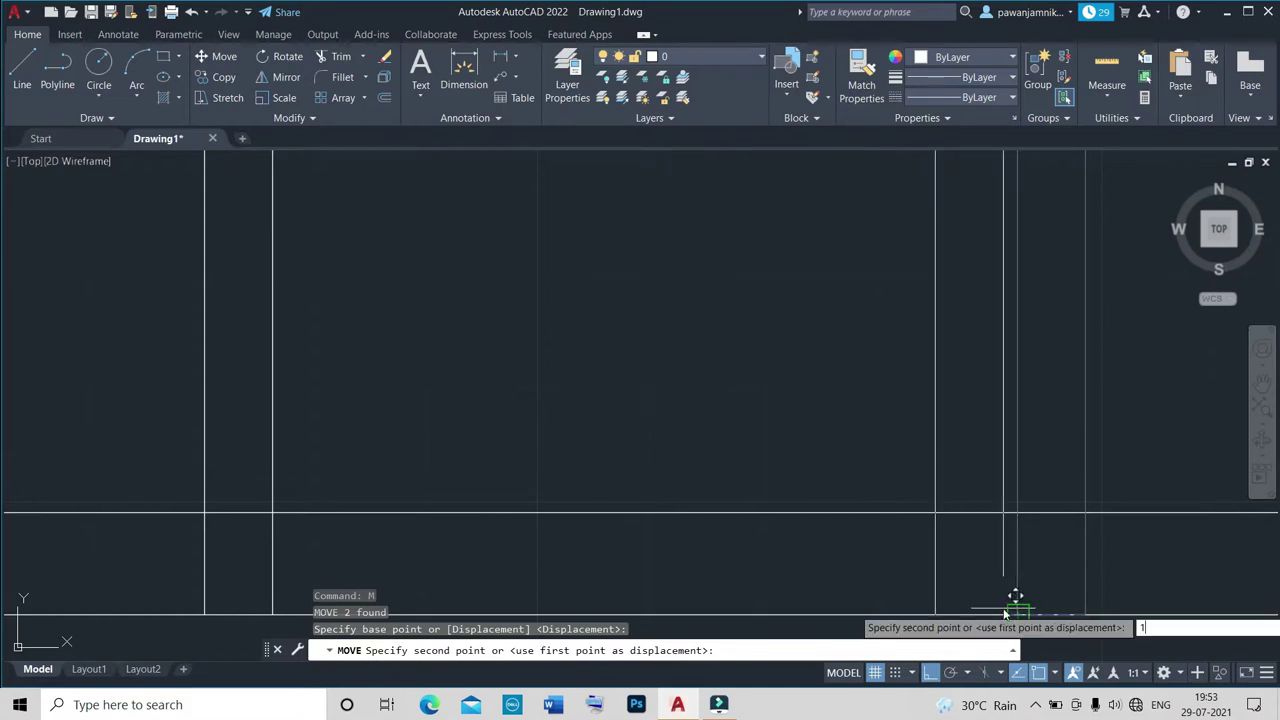
{"action": "key", "text": "Return"}
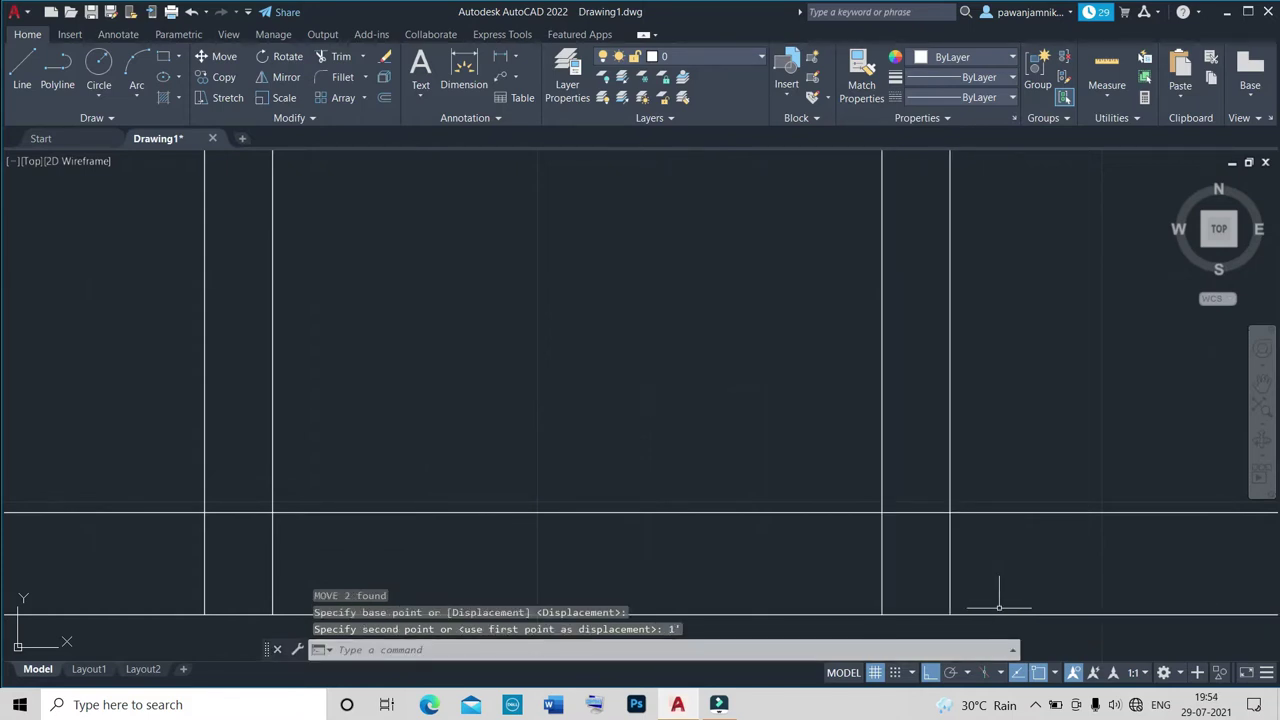
Recheck the room width with DIST, now reading 4'-6".
{"action": "type", "text": "ci"}
{"action": "key", "text": "Return"}
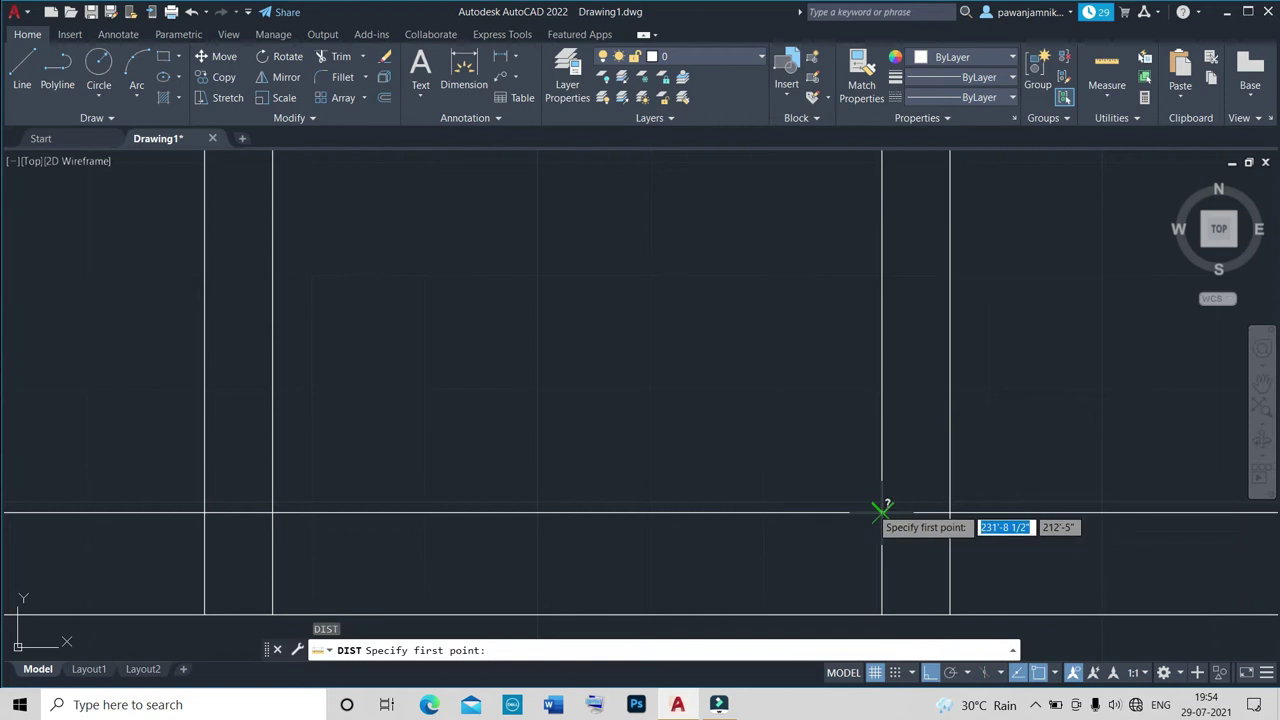
{"action": "left_click", "coordinate": [881, 514]}
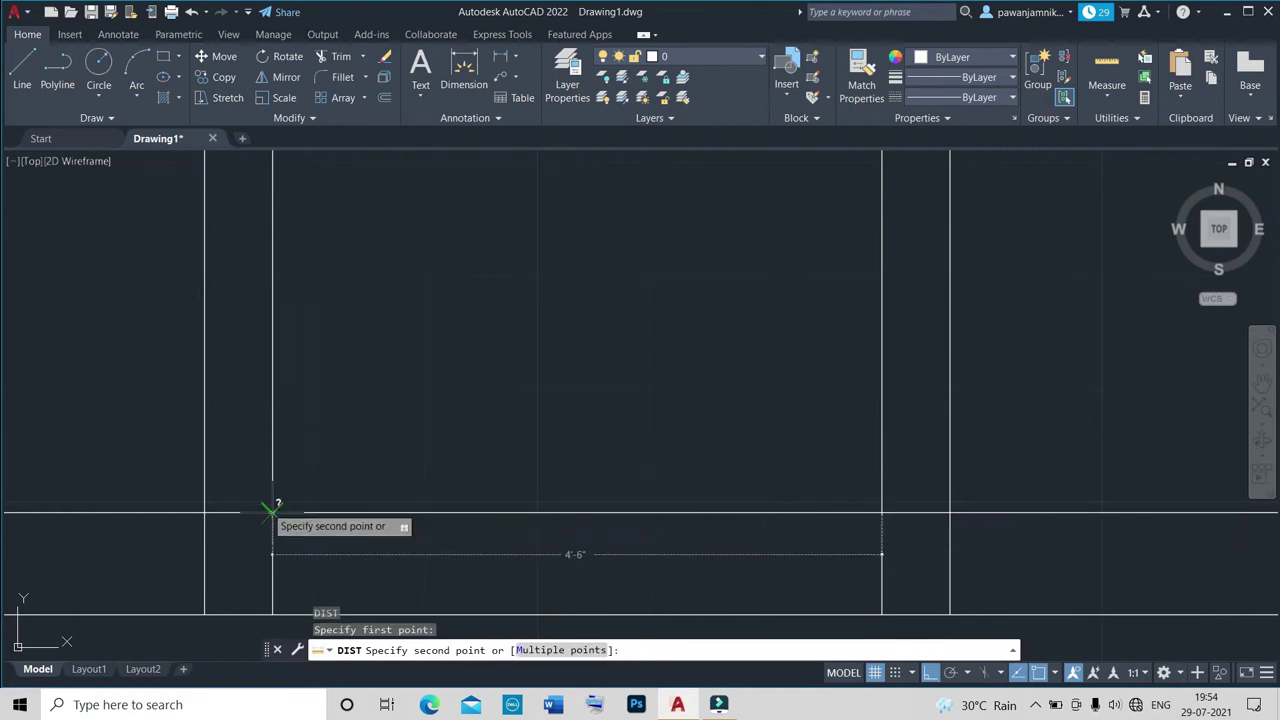
{"action": "key", "text": "Escape"}
Extend the top wall lines and the two lower horizontal lines to the vertical walls.
{"action": "scroll", "coordinate": [423, 491], "scroll_direction": "down", "scroll_amount": 2}
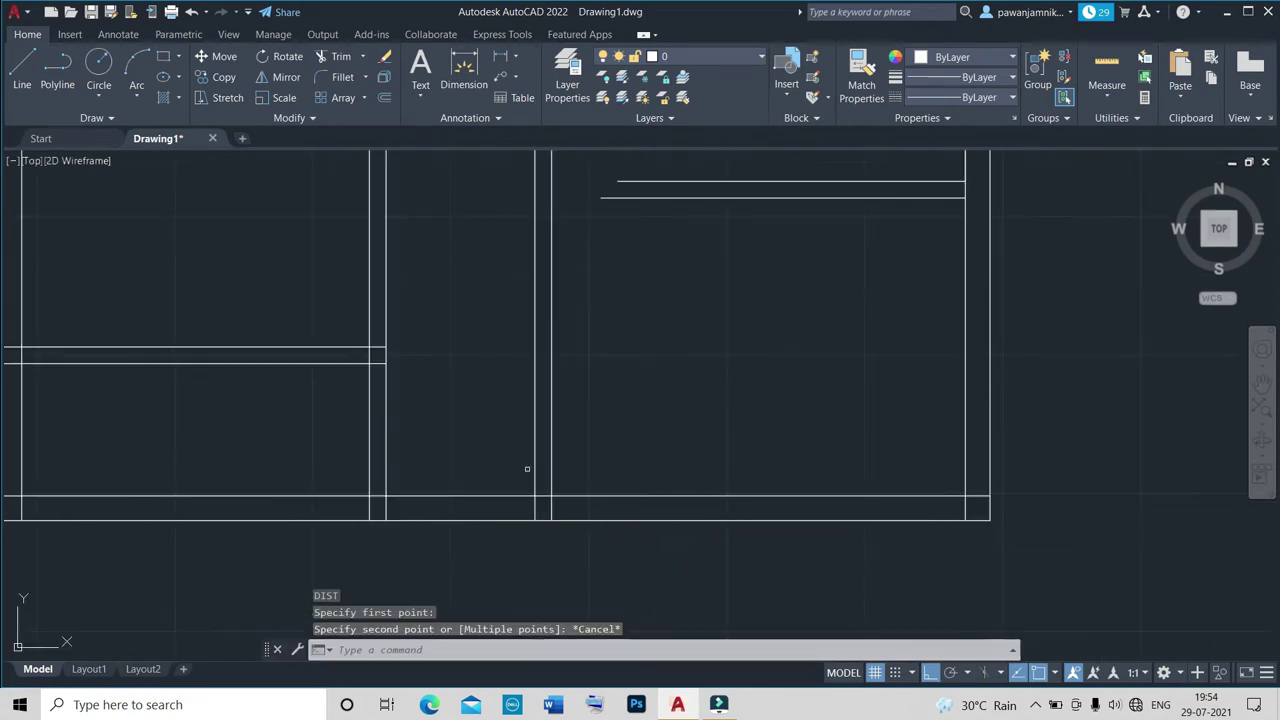
{"action": "scroll", "coordinate": [530, 459], "scroll_direction": "down", "scroll_amount": 1}
{"action": "scroll", "coordinate": [562, 340], "scroll_direction": "down", "scroll_amount": 2}
{"action": "scroll", "coordinate": [566, 306], "scroll_direction": "up", "scroll_amount": 5}
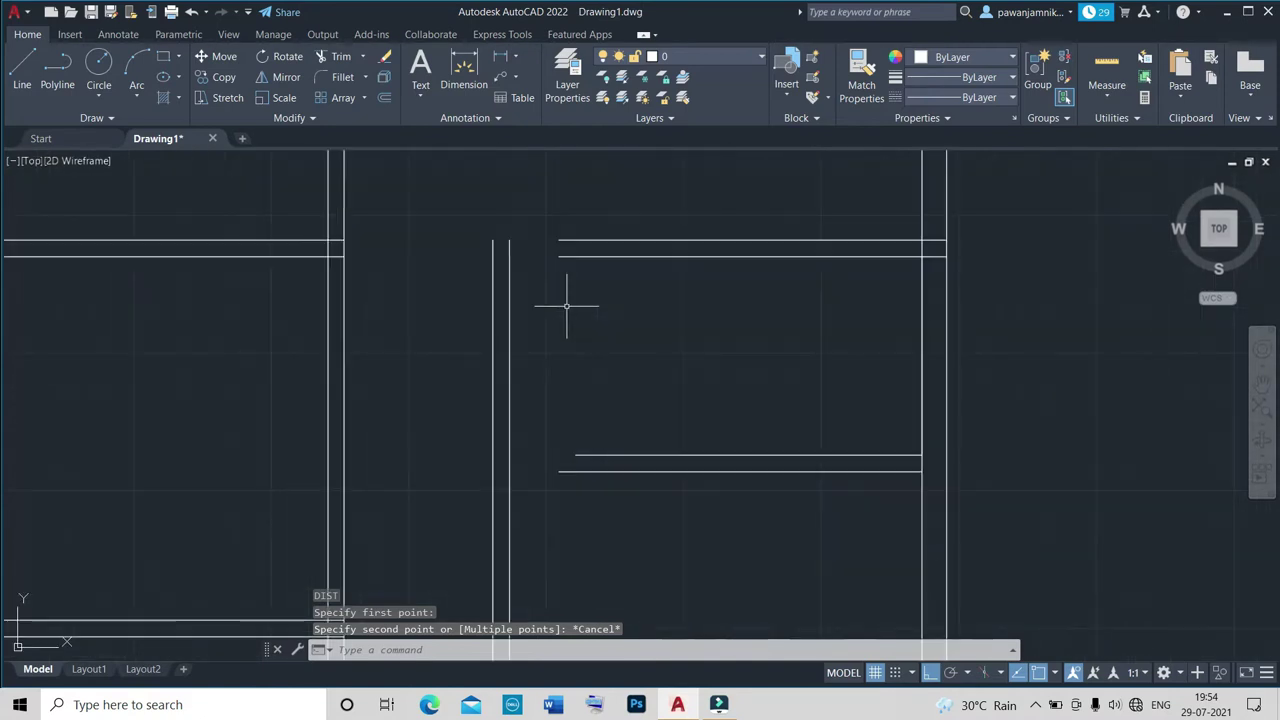
{"action": "type", "text": "ex"}
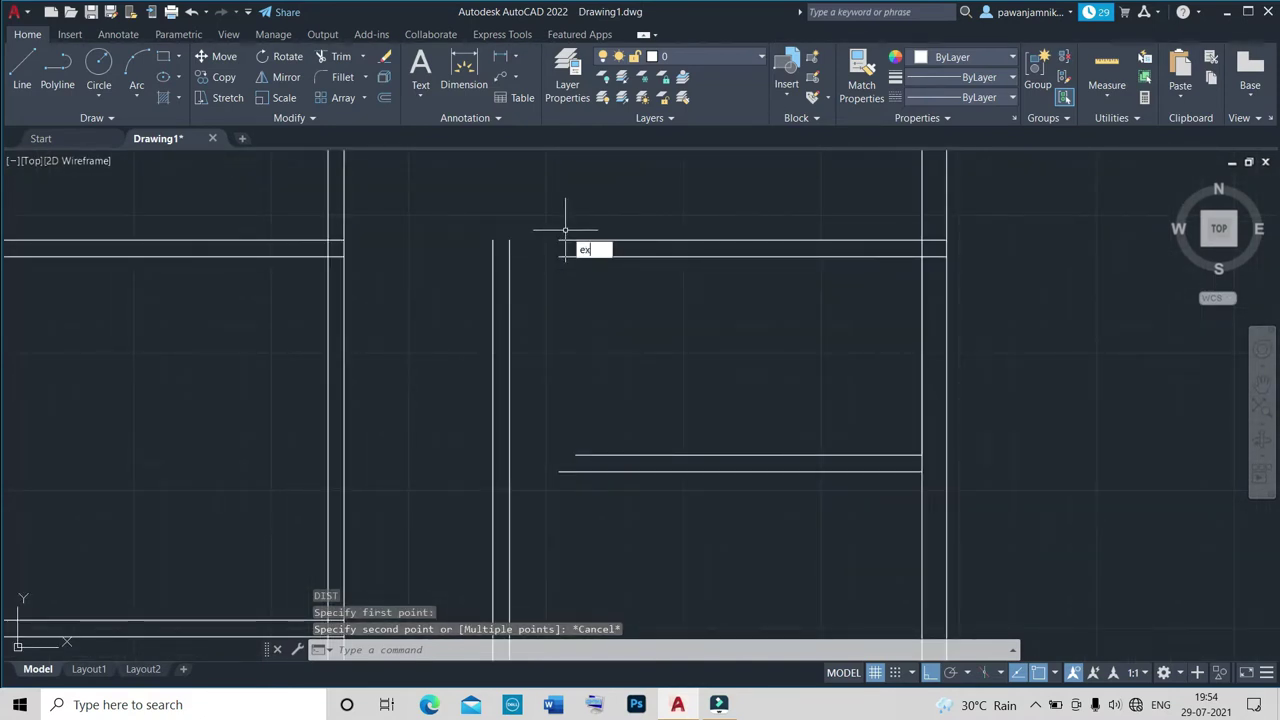
{"action": "key", "text": "Return"}
{"action": "left_click", "coordinate": [571, 240]}
{"action": "left_click", "coordinate": [571, 252]}
{"action": "key", "text": "Return"}
{"action": "left_click", "coordinate": [566, 241]}
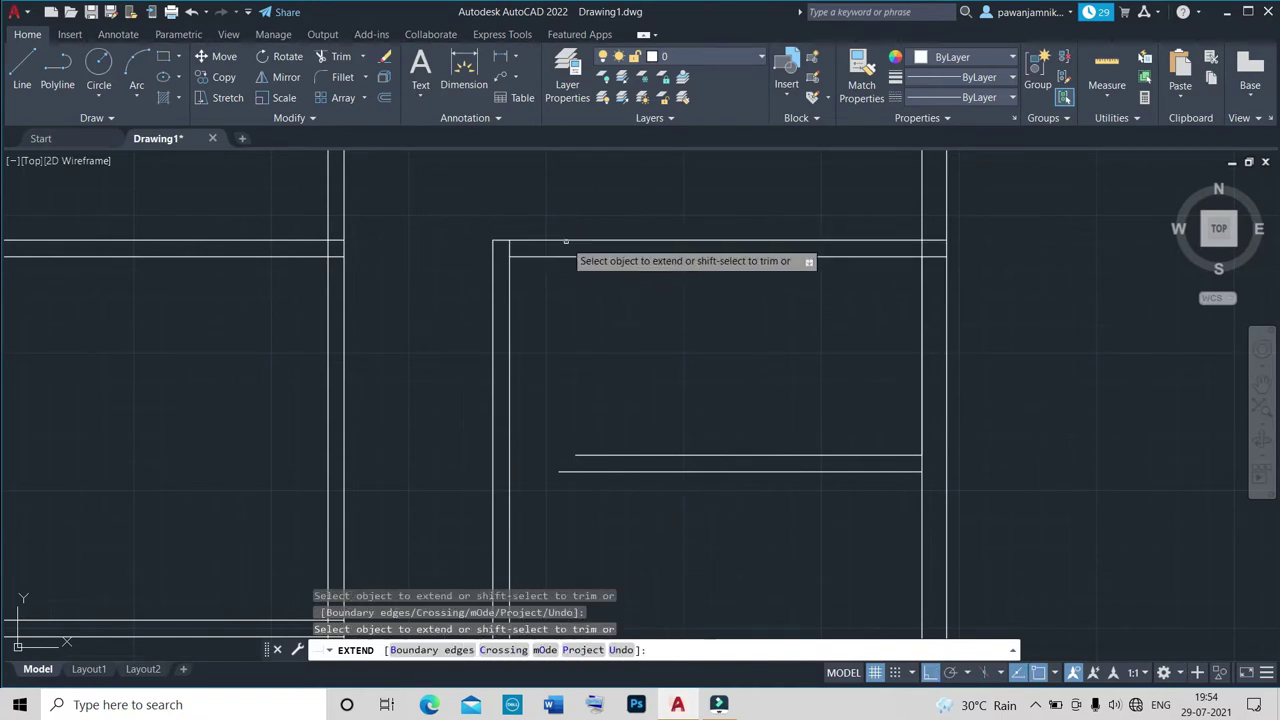
{"action": "left_click", "coordinate": [605, 455]}
{"action": "left_click", "coordinate": [596, 471]}
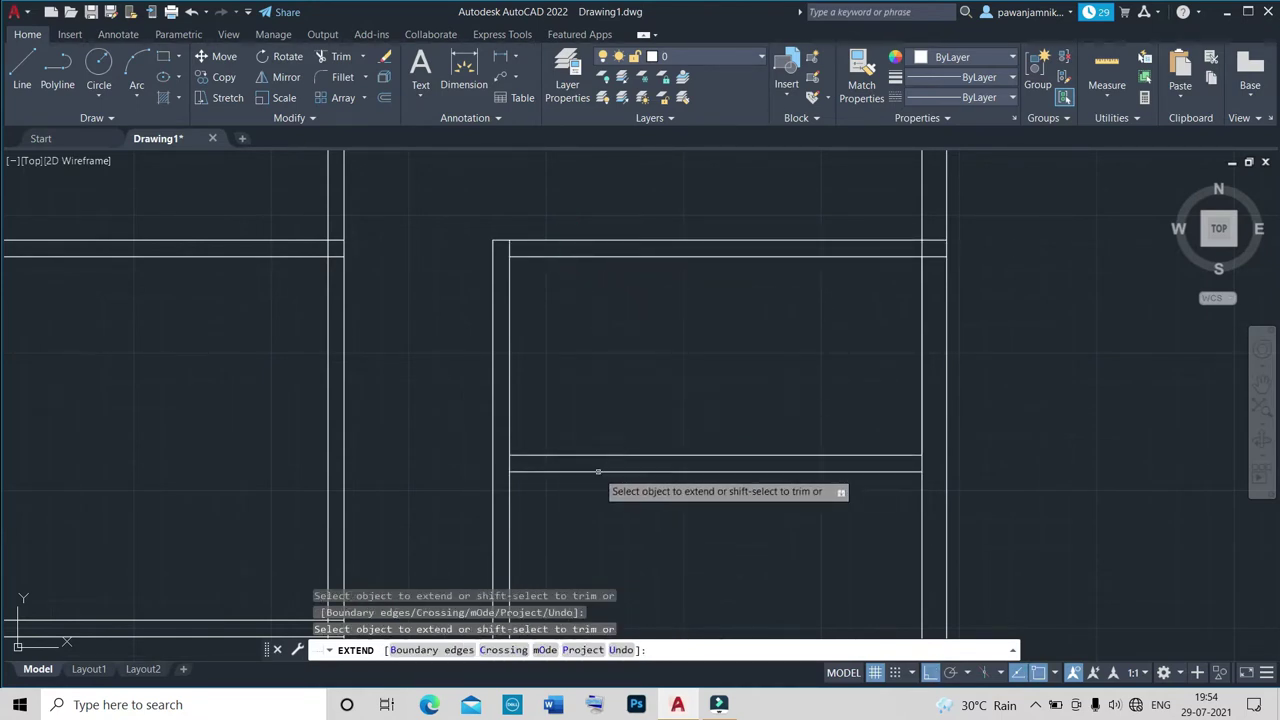
{"action": "key", "text": "Escape"}
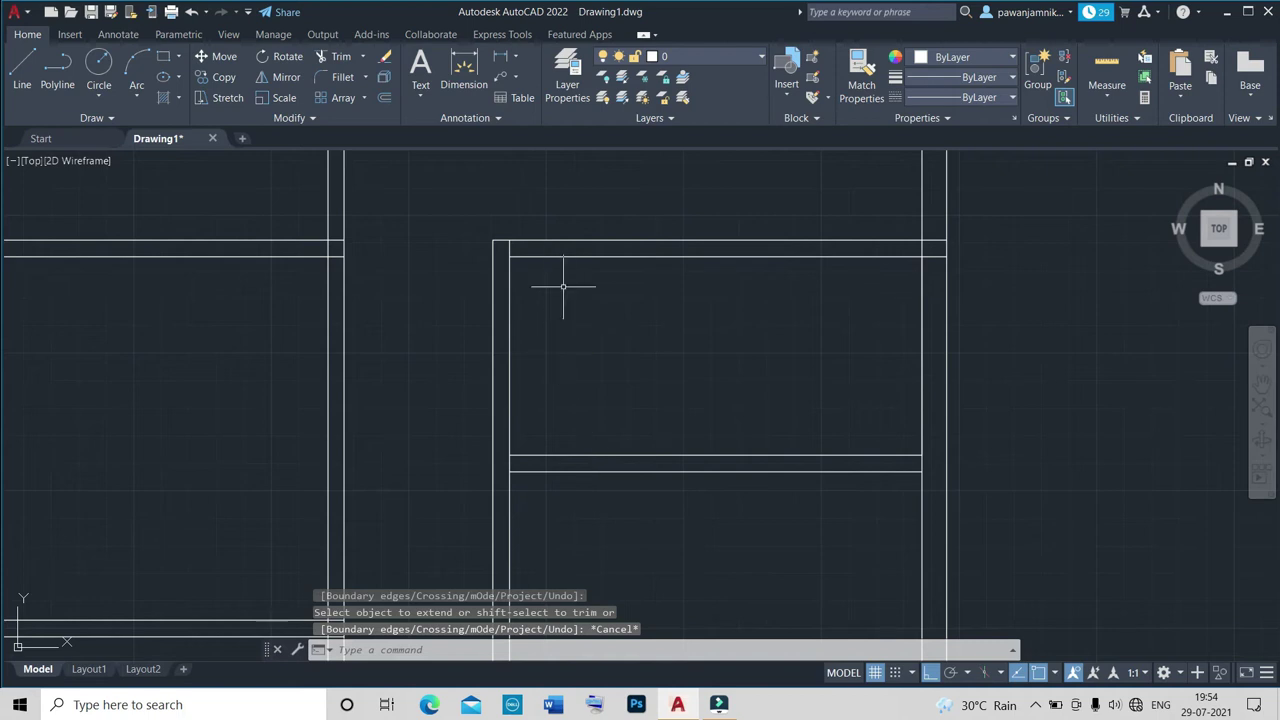
Draw a vertical line down the wall edge from the outline corner and move it 3.5'.
{"action": "scroll", "coordinate": [534, 227], "scroll_direction": "up", "scroll_amount": 5}
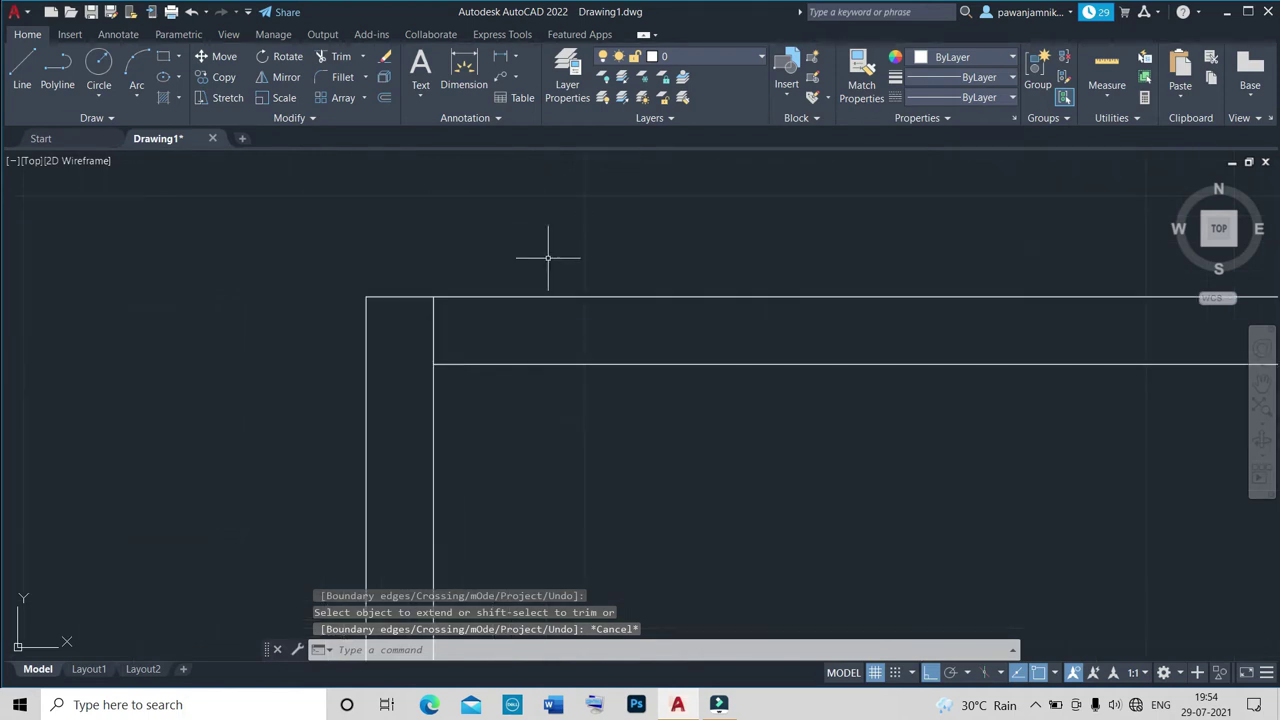
{"action": "type", "text": "l"}
{"action": "key", "text": "Return"}
{"action": "left_click", "coordinate": [433, 297]}
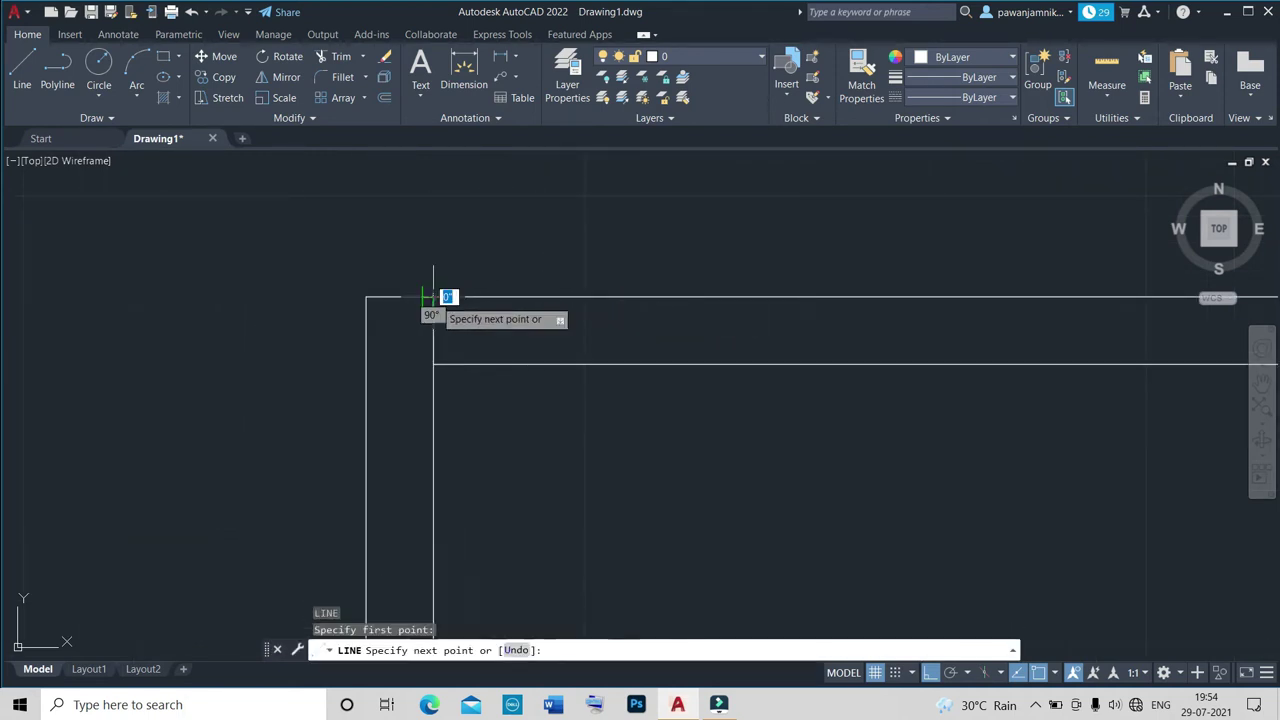
{"action": "left_click", "coordinate": [433, 364]}
{"action": "key", "text": "Escape"}
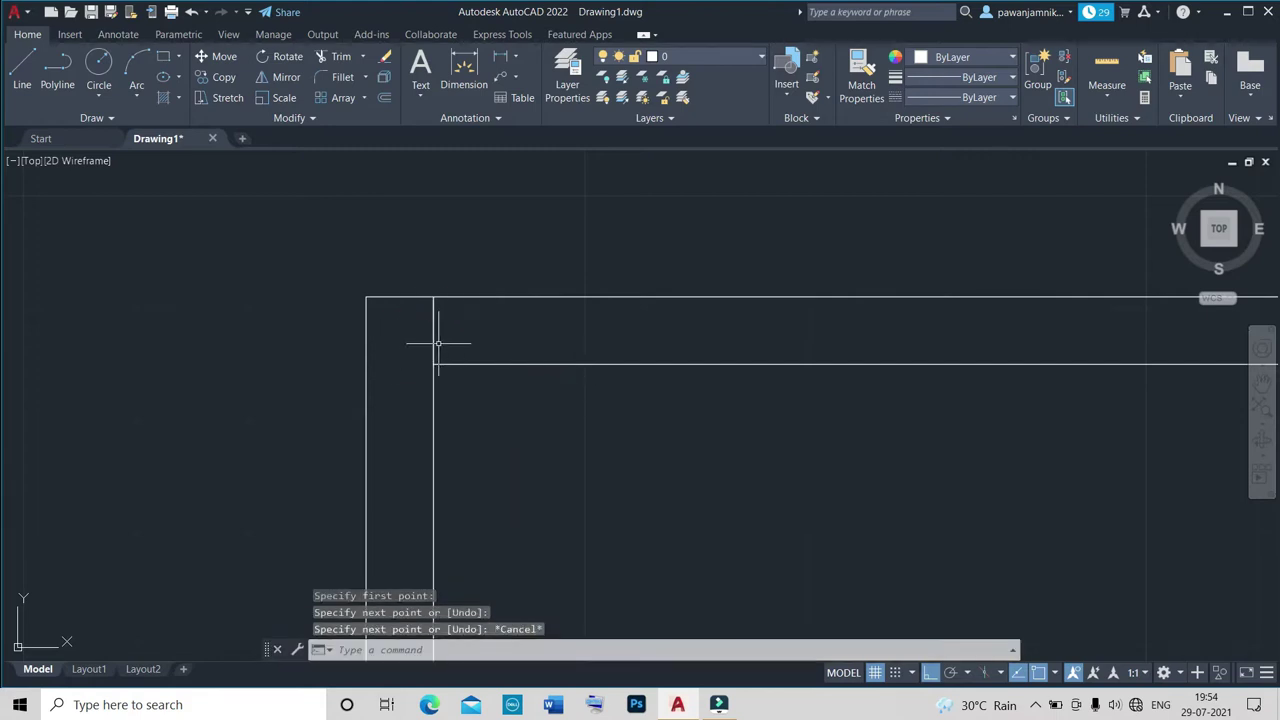
{"action": "left_click", "coordinate": [431, 343]}
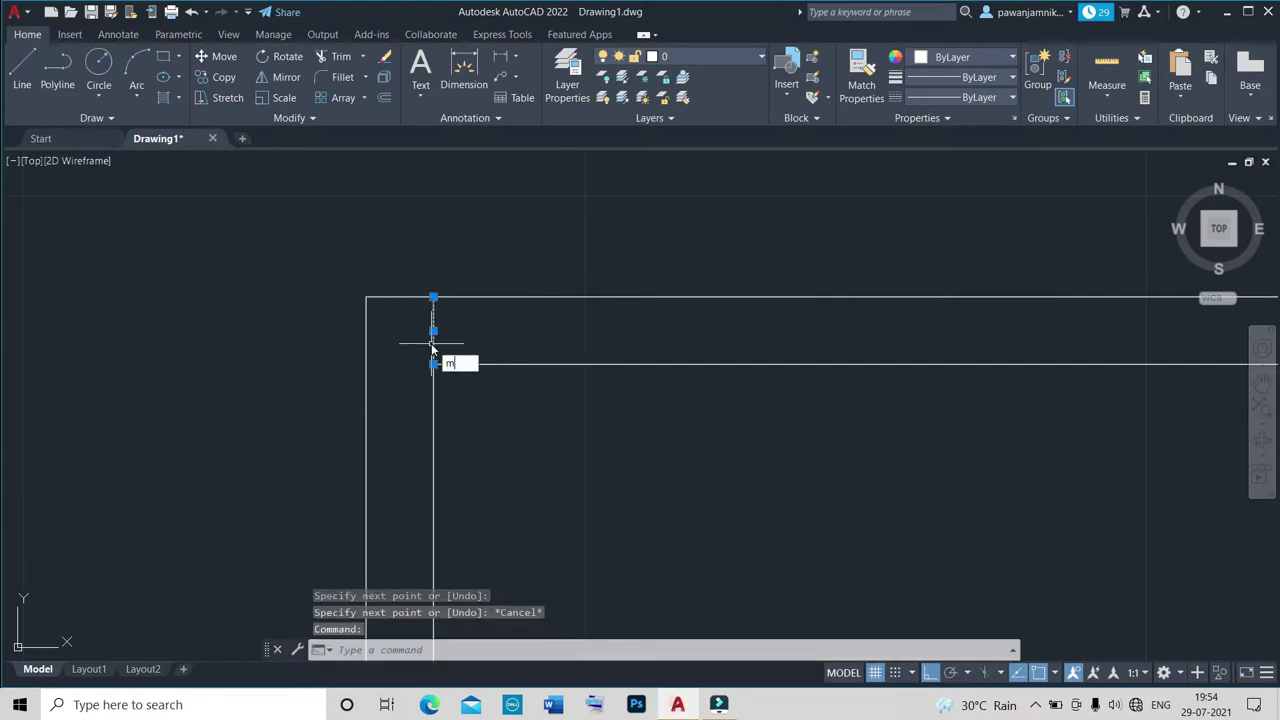
{"action": "key", "text": "Return"}
{"action": "left_click", "coordinate": [432, 298]}
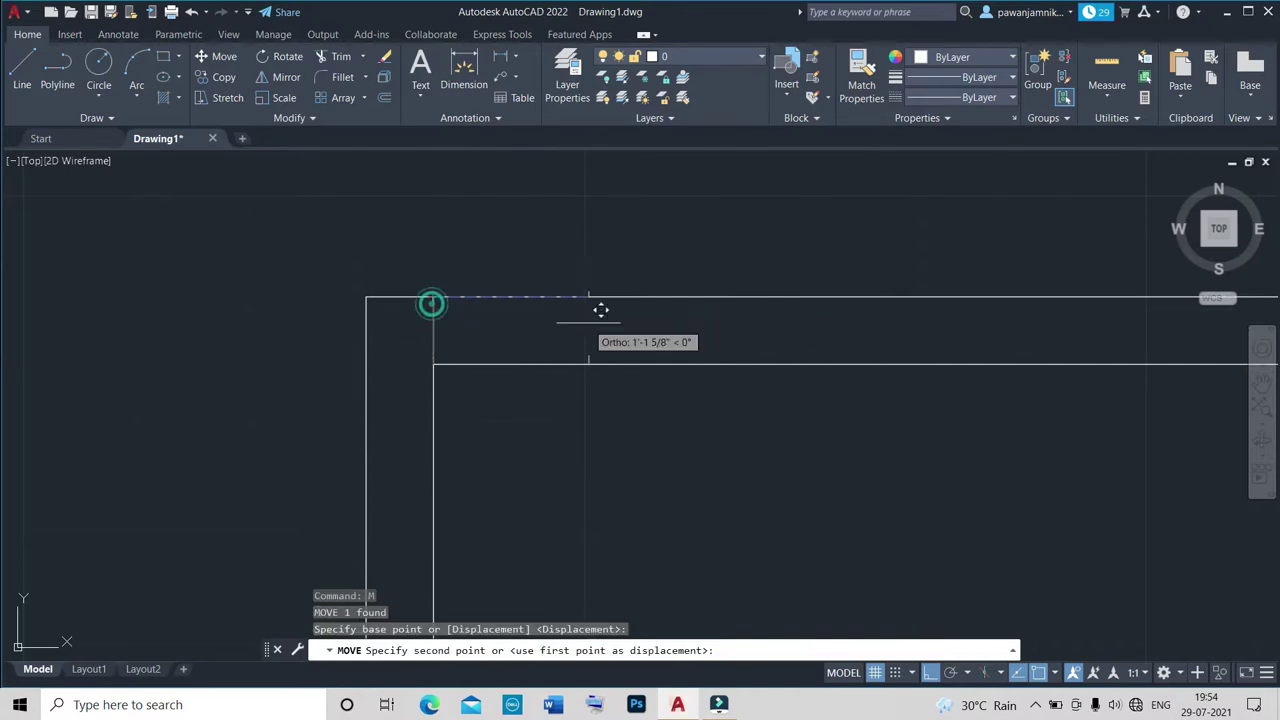
{"action": "type", "text": "3.5"}
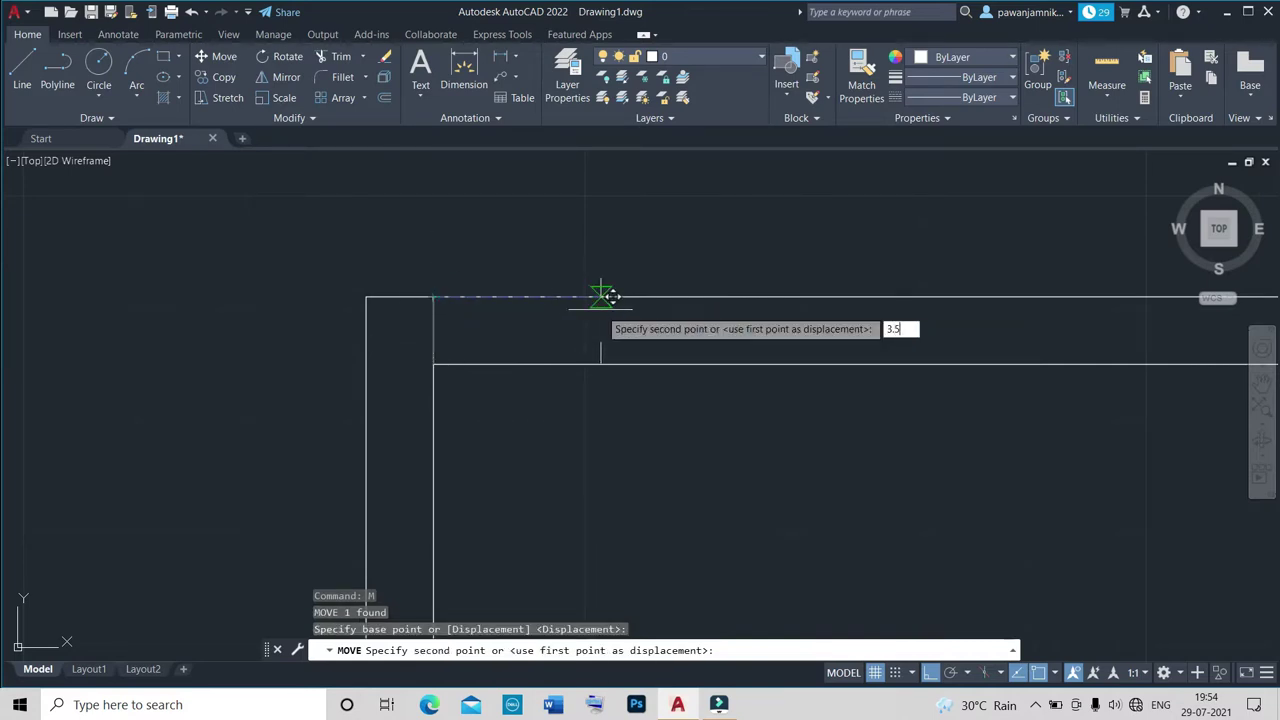
{"action": "key", "text": "Return"}
Trim the overlapping wall segments where the interior partitions meet.
{"action": "scroll", "coordinate": [640, 297], "scroll_direction": "down", "scroll_amount": 1}
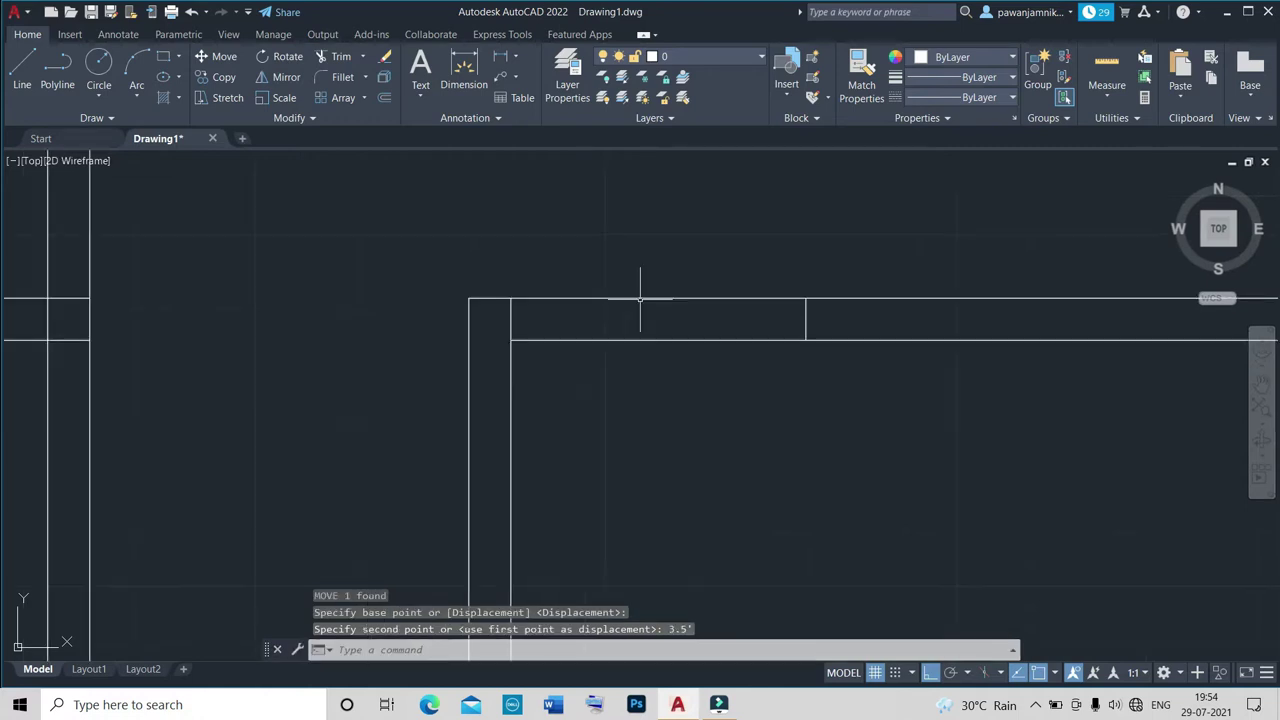
{"action": "type", "text": "tr"}
{"action": "key", "text": "Return"}
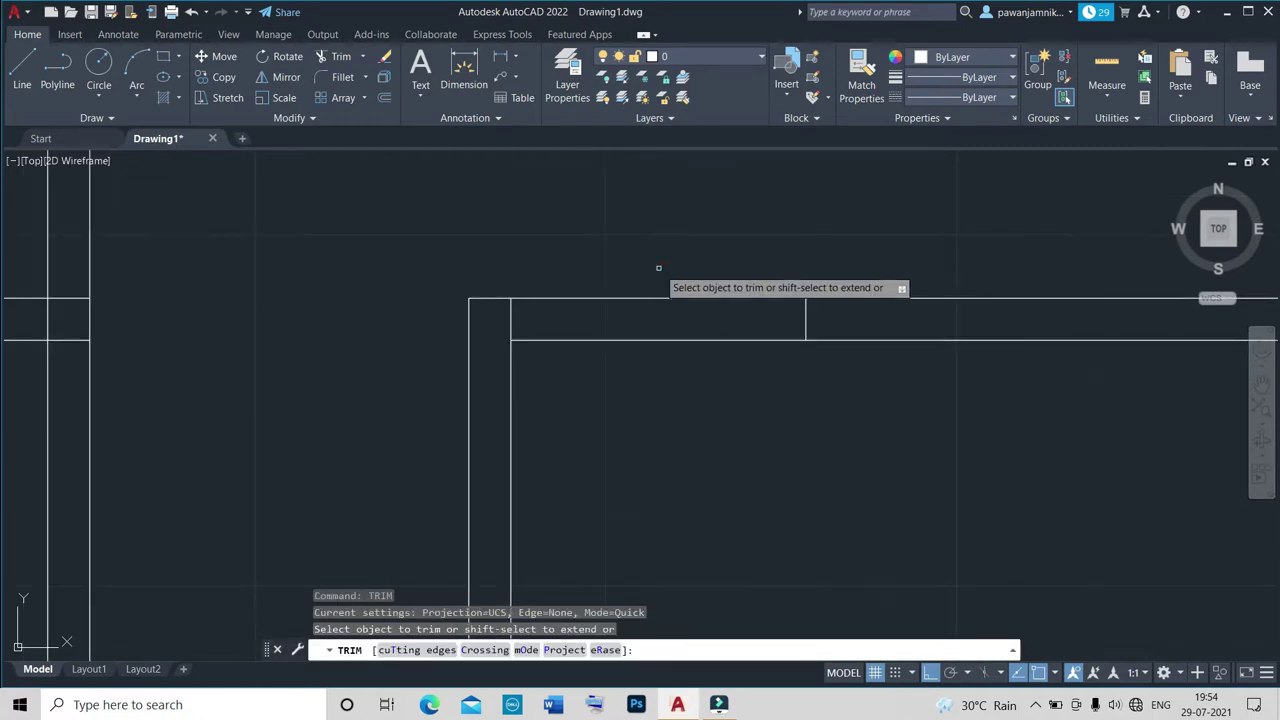
{"action": "left_click_drag", "start_coordinate": [660, 271], "coordinate": [654, 351]}
{"action": "scroll", "coordinate": [674, 340], "scroll_direction": "down", "scroll_amount": 2}
{"action": "scroll", "coordinate": [679, 344], "scroll_direction": "up", "scroll_amount": 2}
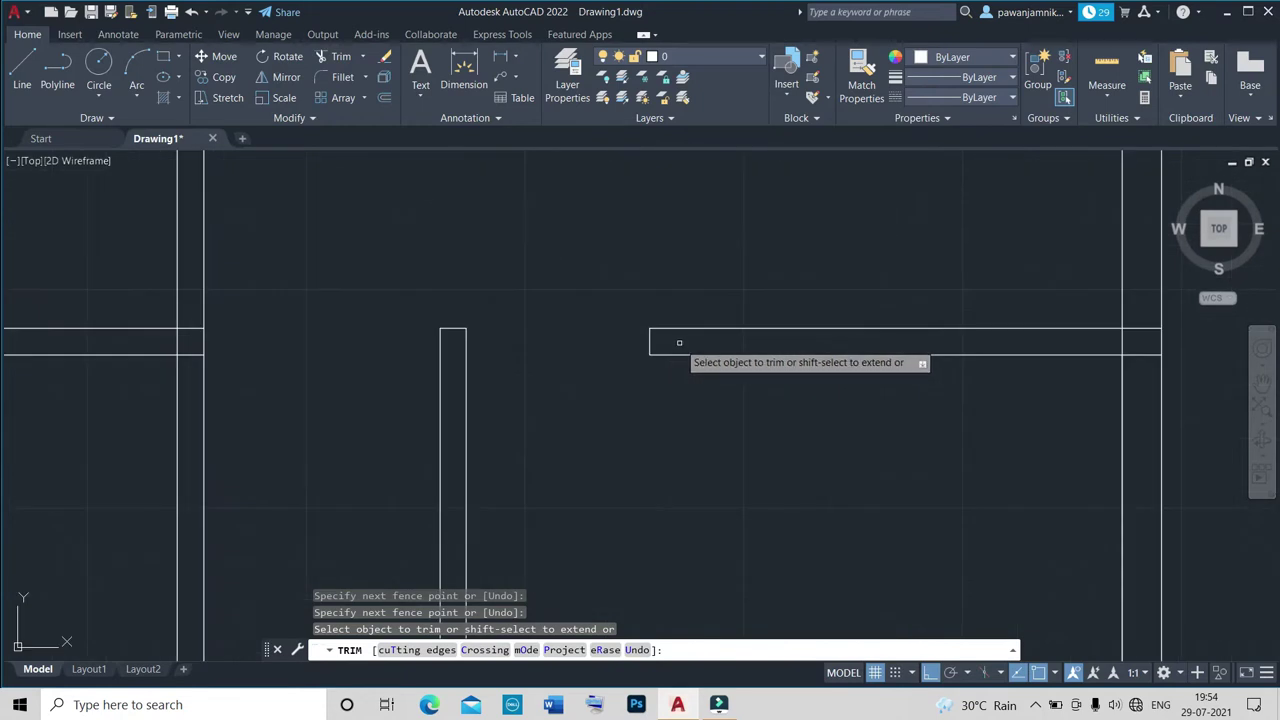
{"action": "scroll", "coordinate": [679, 344], "scroll_direction": "down", "scroll_amount": 4}
{"action": "key", "text": "Escape"}
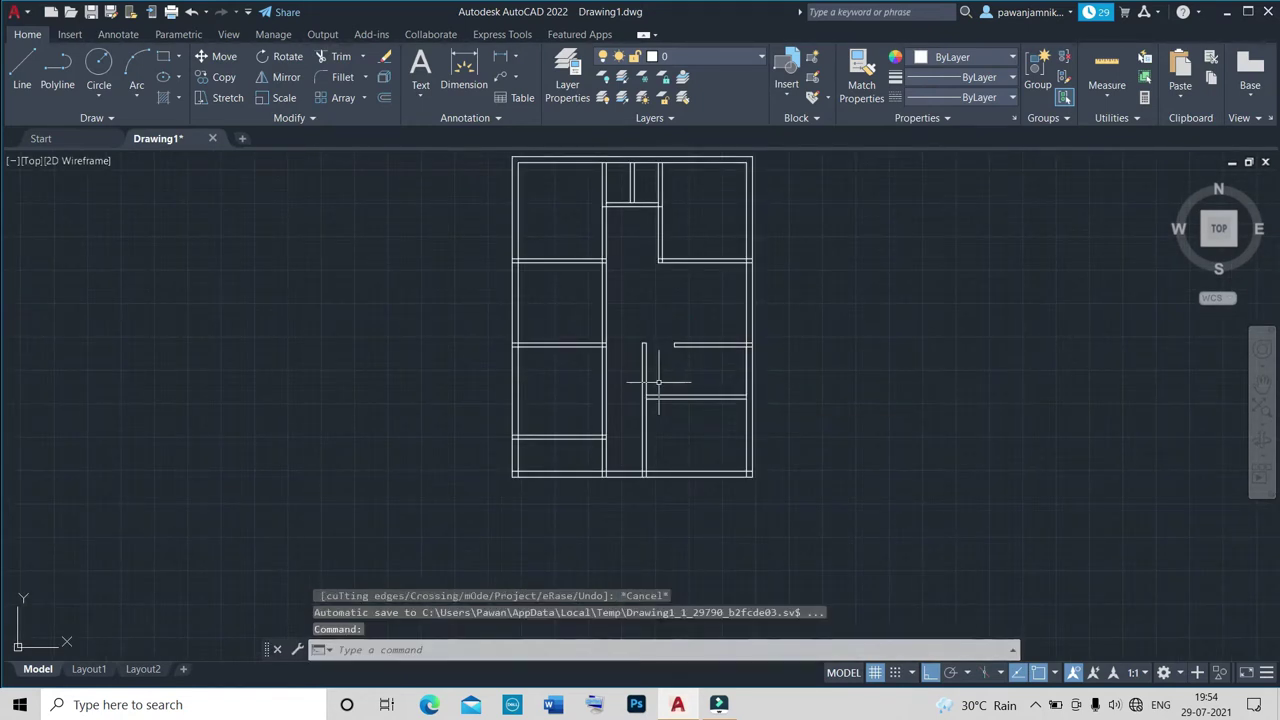
{"action": "type", "text": "pl"}
{"action": "key", "text": "Return"}
Offset the lower-right room's horizontal and vertical wall lines 2' inward.
{"action": "scroll", "coordinate": [658, 400], "scroll_direction": "up", "scroll_amount": 3}
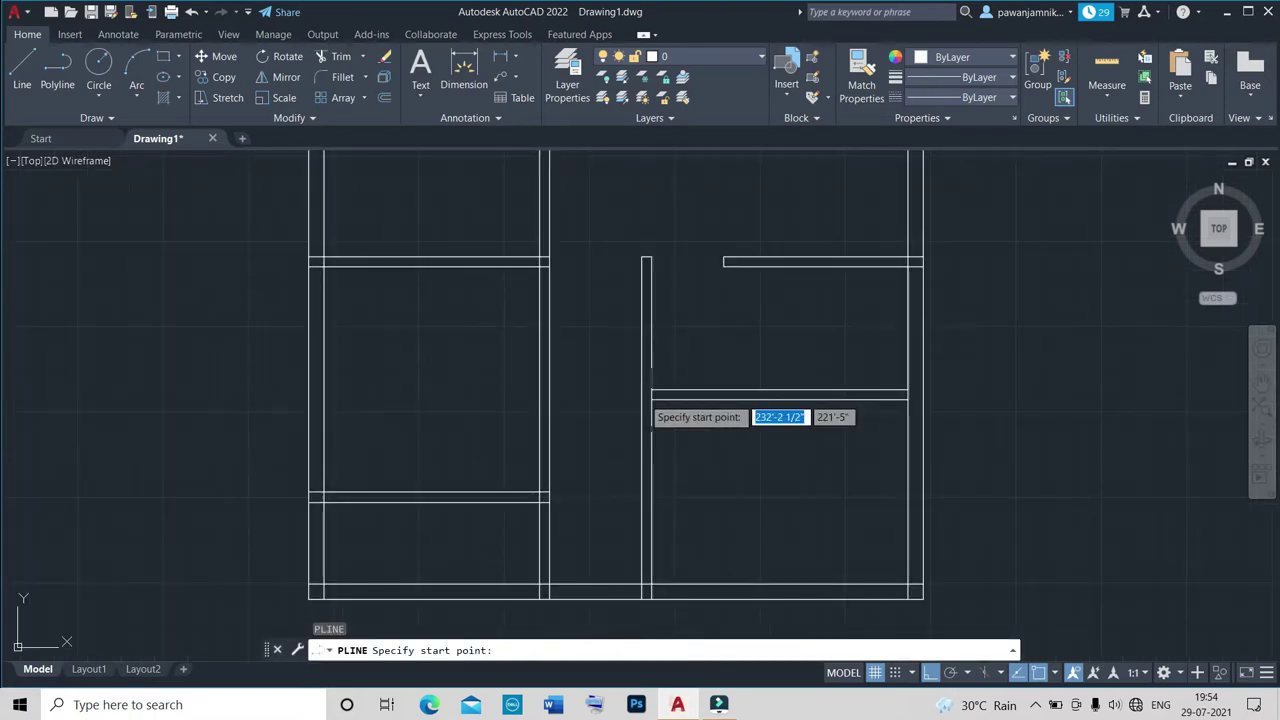
{"action": "scroll", "coordinate": [650, 398], "scroll_direction": "up", "scroll_amount": 3}
{"action": "key", "text": "Escape"}
{"action": "key", "text": "Escape"}
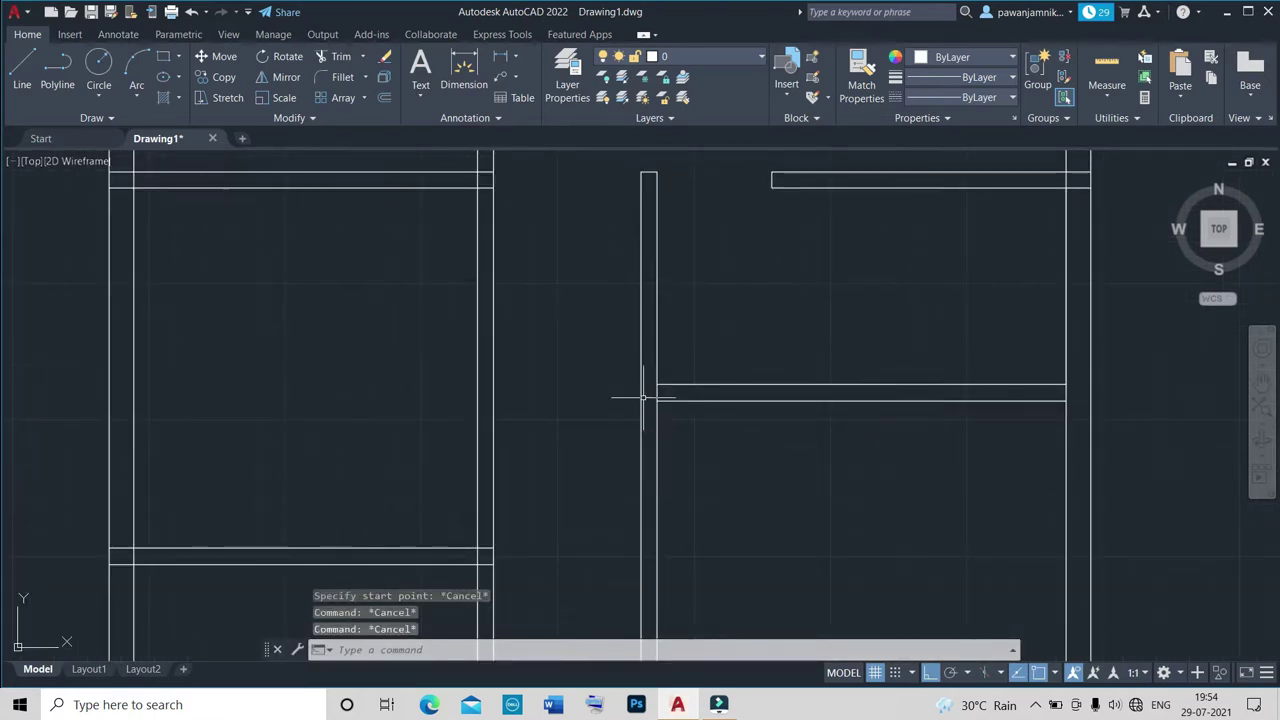
{"action": "type", "text": "o"}
{"action": "key", "text": "Return"}
{"action": "type", "text": "2'"}
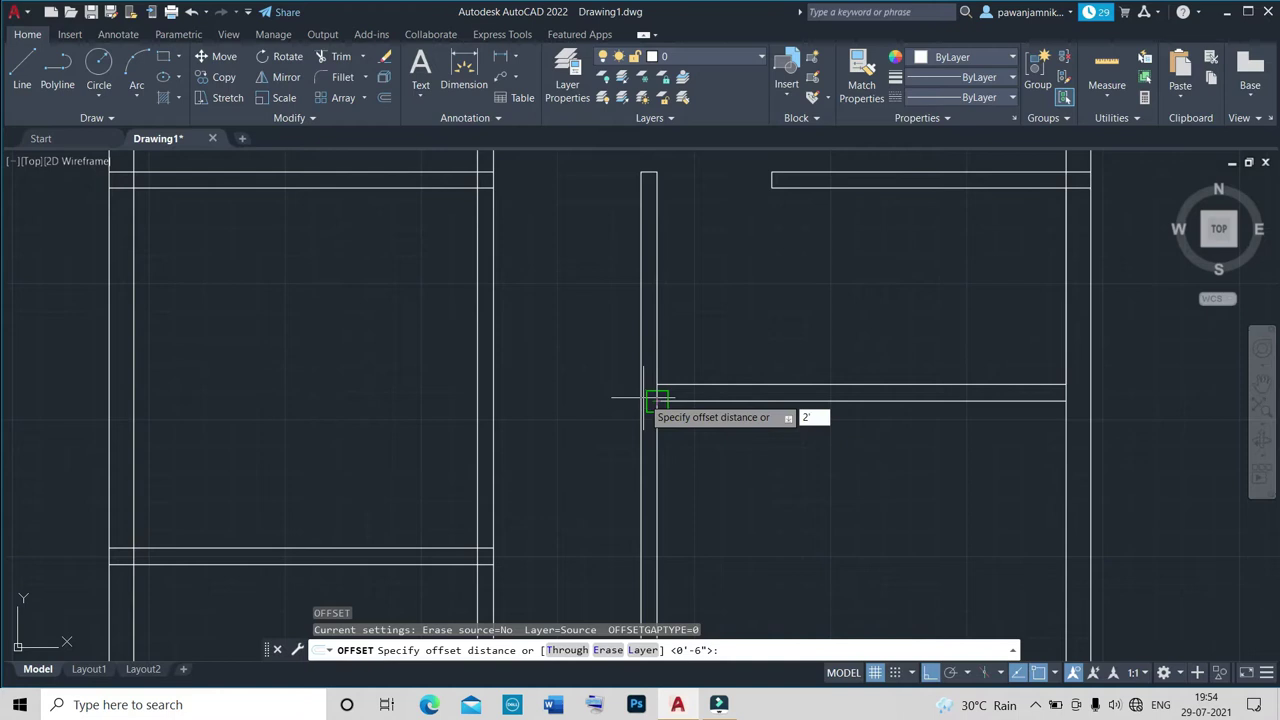
{"action": "key", "text": "Return"}
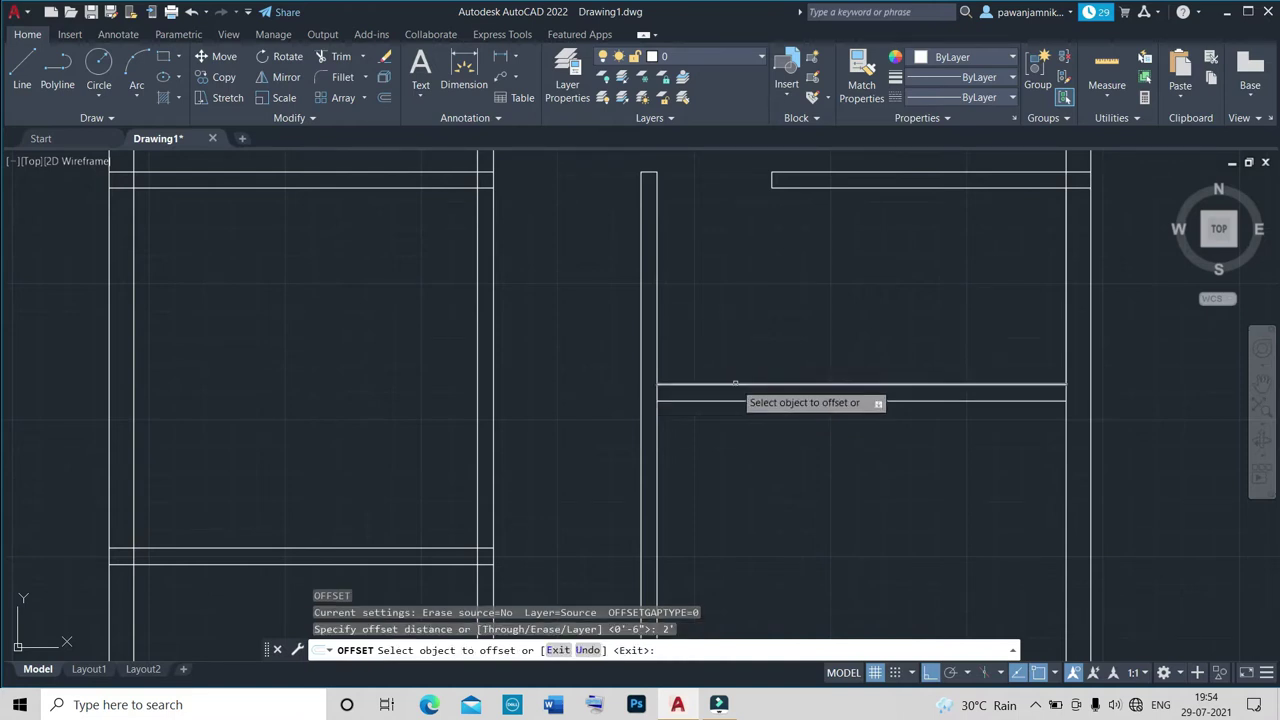
{"action": "left_click", "coordinate": [734, 384]}
{"action": "left_click", "coordinate": [738, 365]}
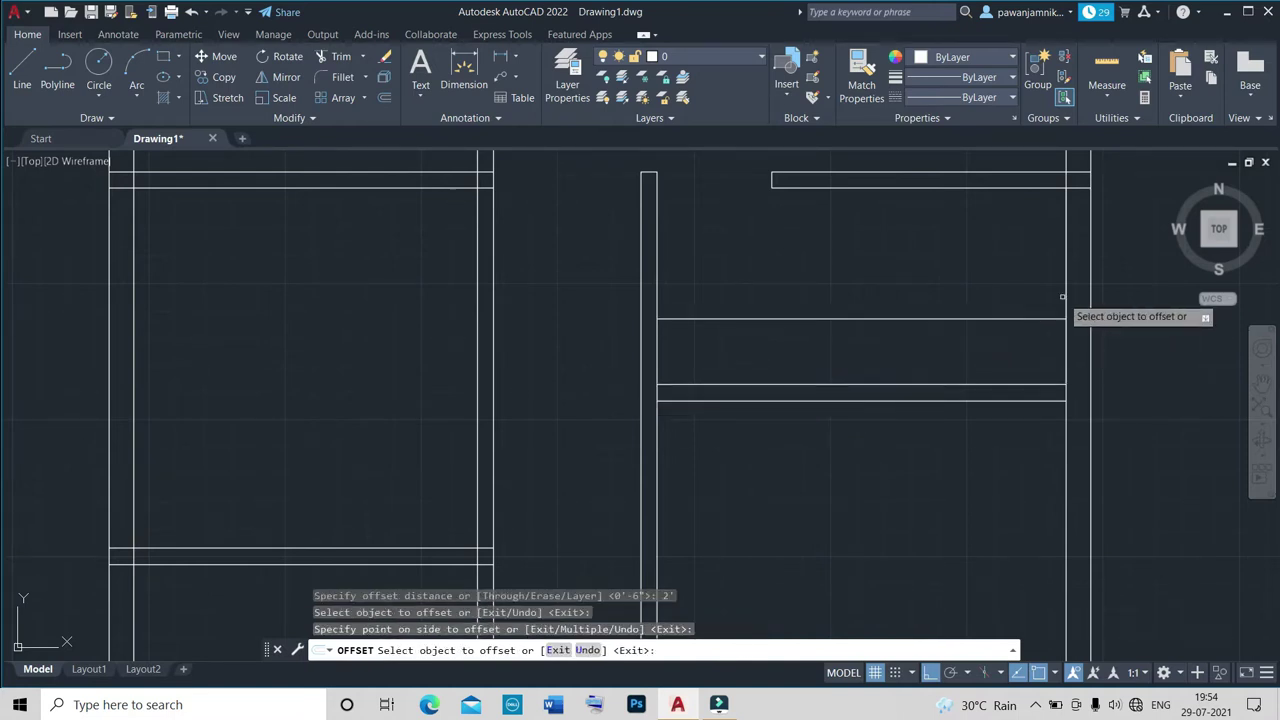
{"action": "left_click", "coordinate": [1065, 296]}
{"action": "left_click", "coordinate": [1005, 297]}
{"action": "scroll", "coordinate": [1030, 320], "scroll_direction": "up", "scroll_amount": 3}
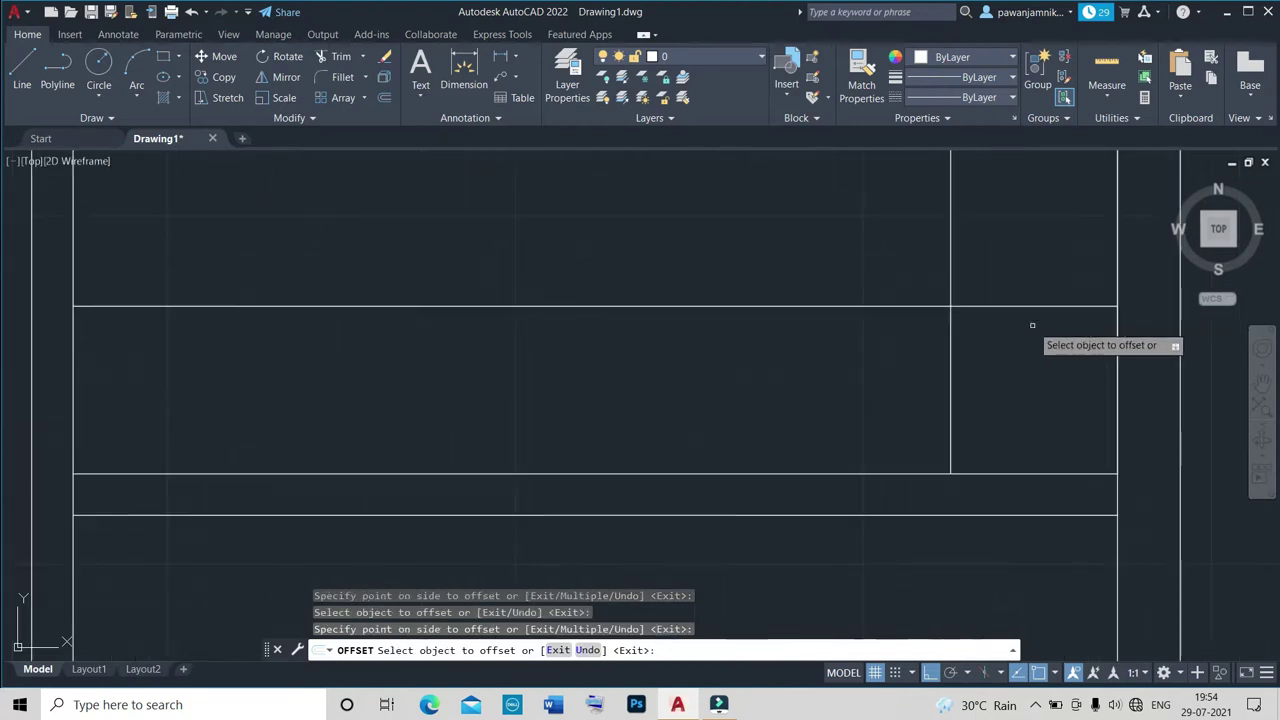
{"action": "key", "text": "Escape"}
Trim the two offset lines where they cross to form an L-shaped inner wall.
{"action": "scroll", "coordinate": [1001, 352], "scroll_direction": "down", "scroll_amount": 2}
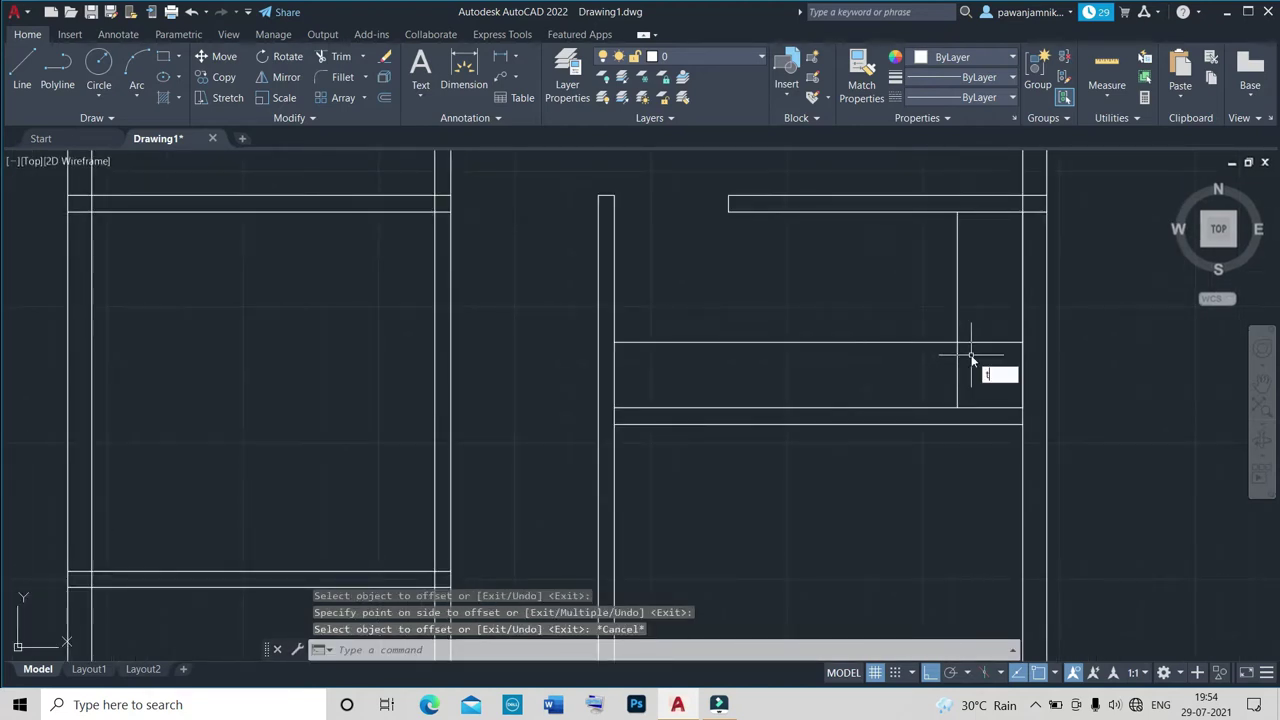
{"action": "type", "text": "r"}
{"action": "key", "text": "Return"}
{"action": "scroll", "coordinate": [988, 303], "scroll_direction": "up", "scroll_amount": 4}
{"action": "left_click_drag", "start_coordinate": [988, 289], "coordinate": [929, 409]}
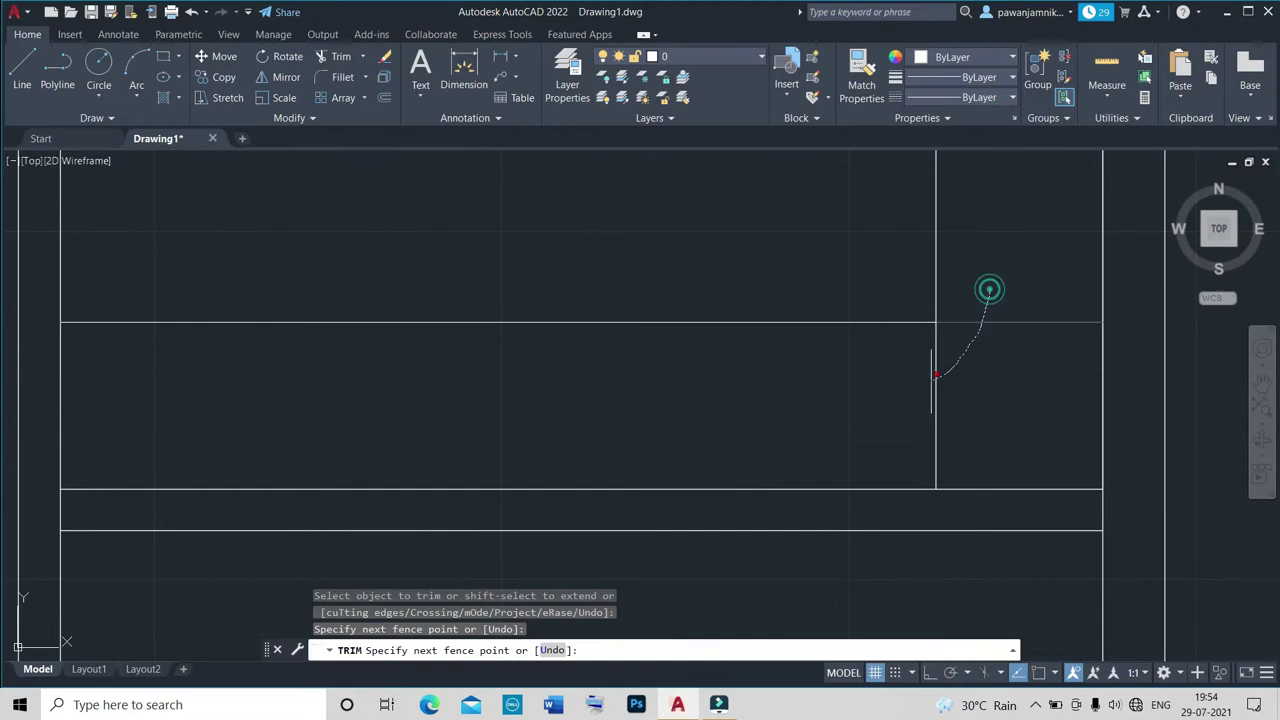
{"action": "scroll", "coordinate": [903, 389], "scroll_direction": "down", "scroll_amount": 6}
{"action": "scroll", "coordinate": [740, 366], "scroll_direction": "up", "scroll_amount": 2}
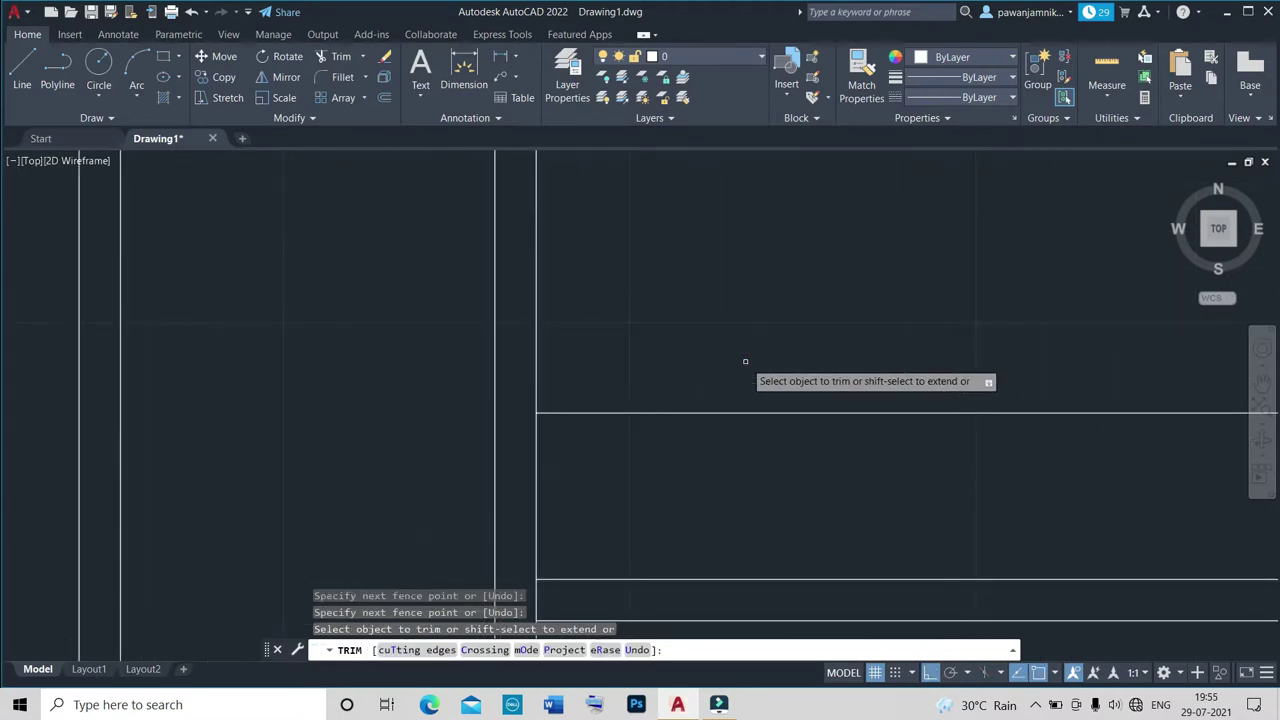
{"action": "scroll", "coordinate": [737, 369], "scroll_direction": "up", "scroll_amount": 2}
{"action": "scroll", "coordinate": [737, 369], "scroll_direction": "down", "scroll_amount": 2}
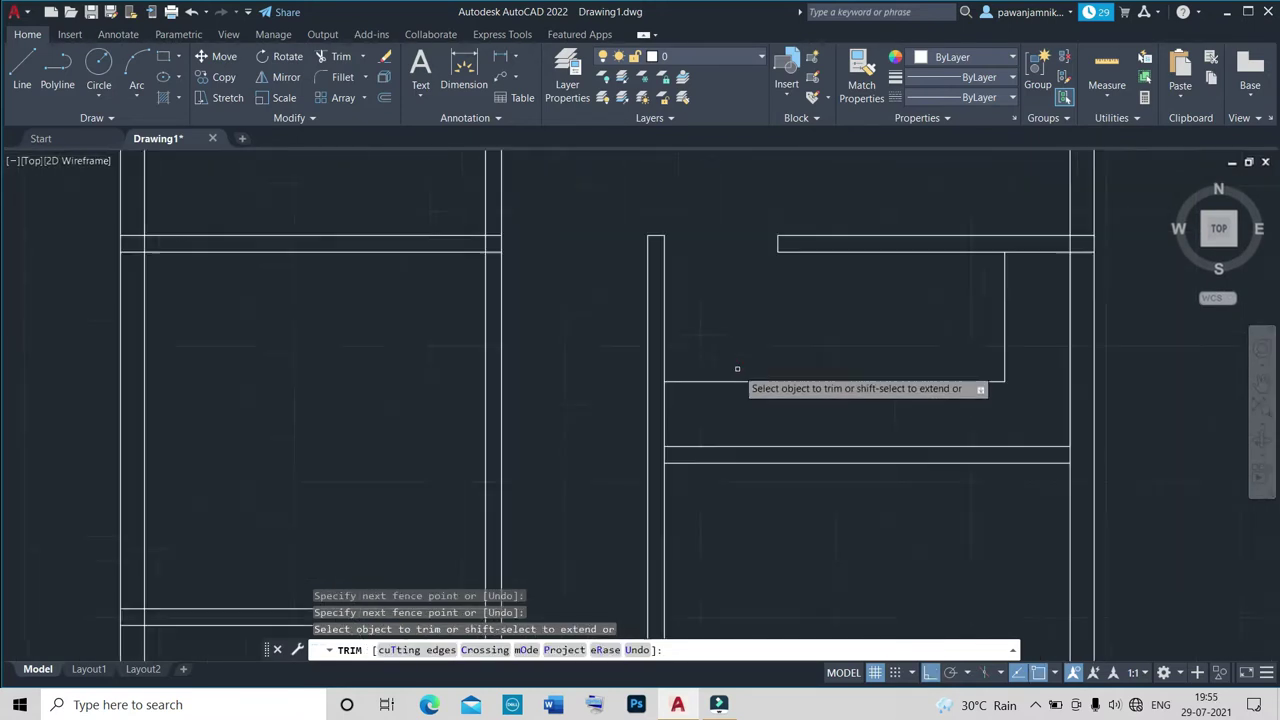
{"action": "scroll", "coordinate": [737, 369], "scroll_direction": "down", "scroll_amount": 2}
{"action": "scroll", "coordinate": [841, 376], "scroll_direction": "up", "scroll_amount": 6}
{"action": "key", "text": "Escape"}
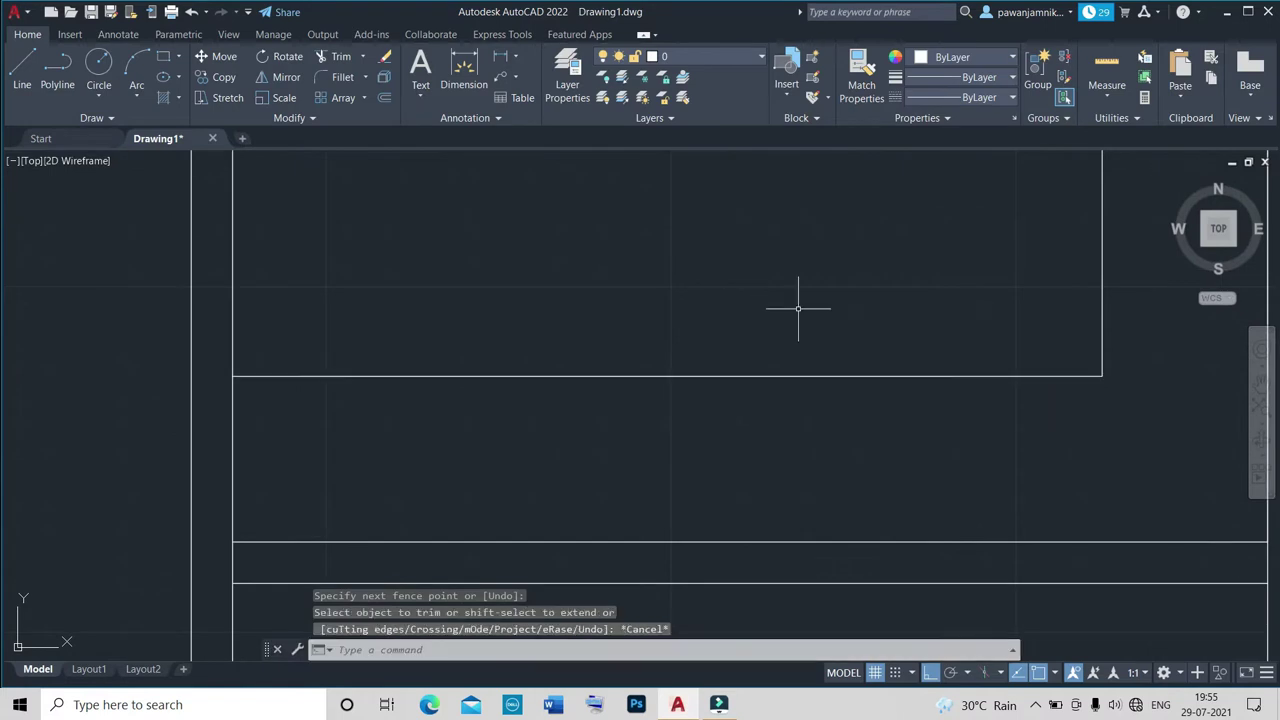
Measure the inner horizontal line at 10'-6" and stretch its left end 3' inward.
{"action": "type", "text": "di"}
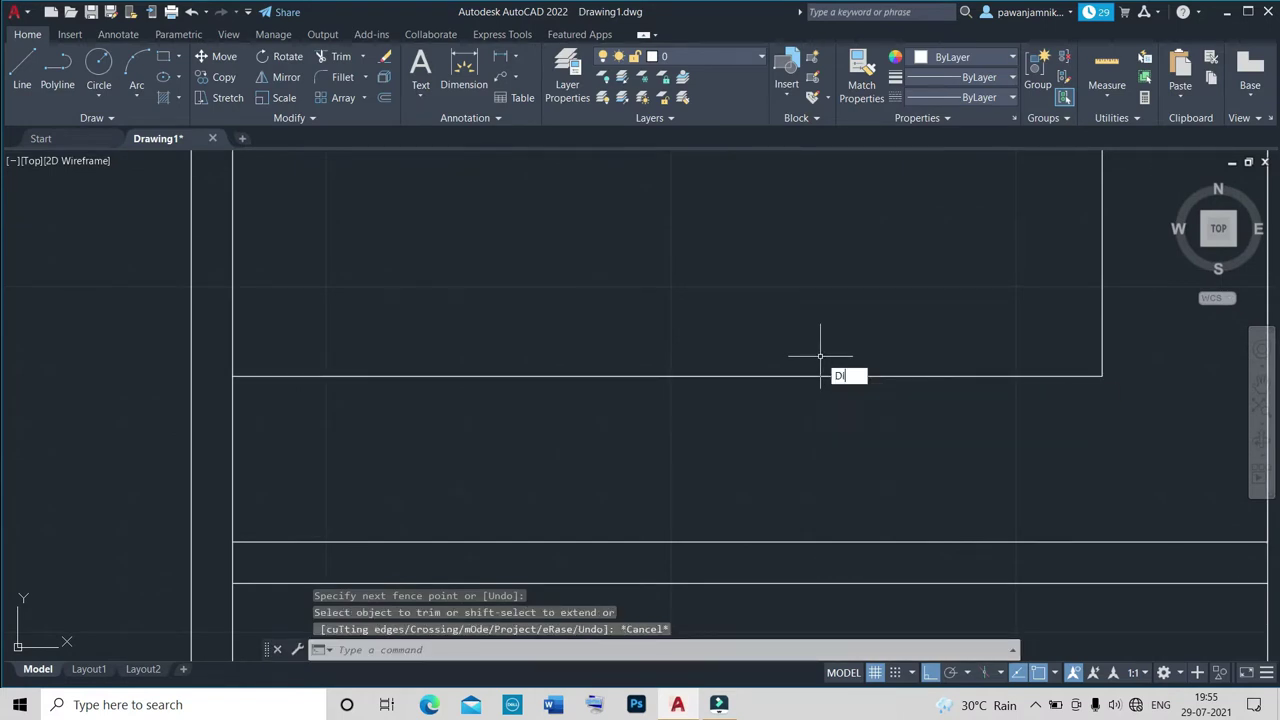
{"action": "key", "text": "Return"}
{"action": "left_click", "coordinate": [1107, 377]}
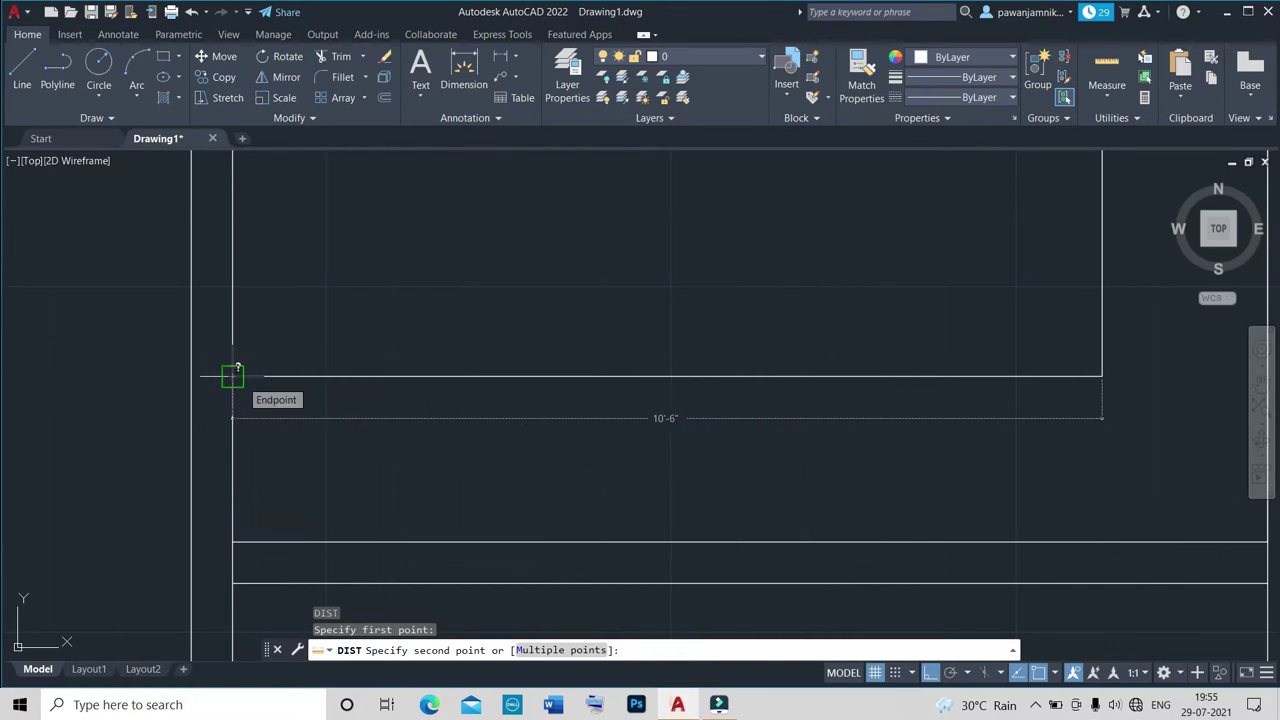
{"action": "key", "text": "Escape"}
{"action": "left_click", "coordinate": [440, 376]}
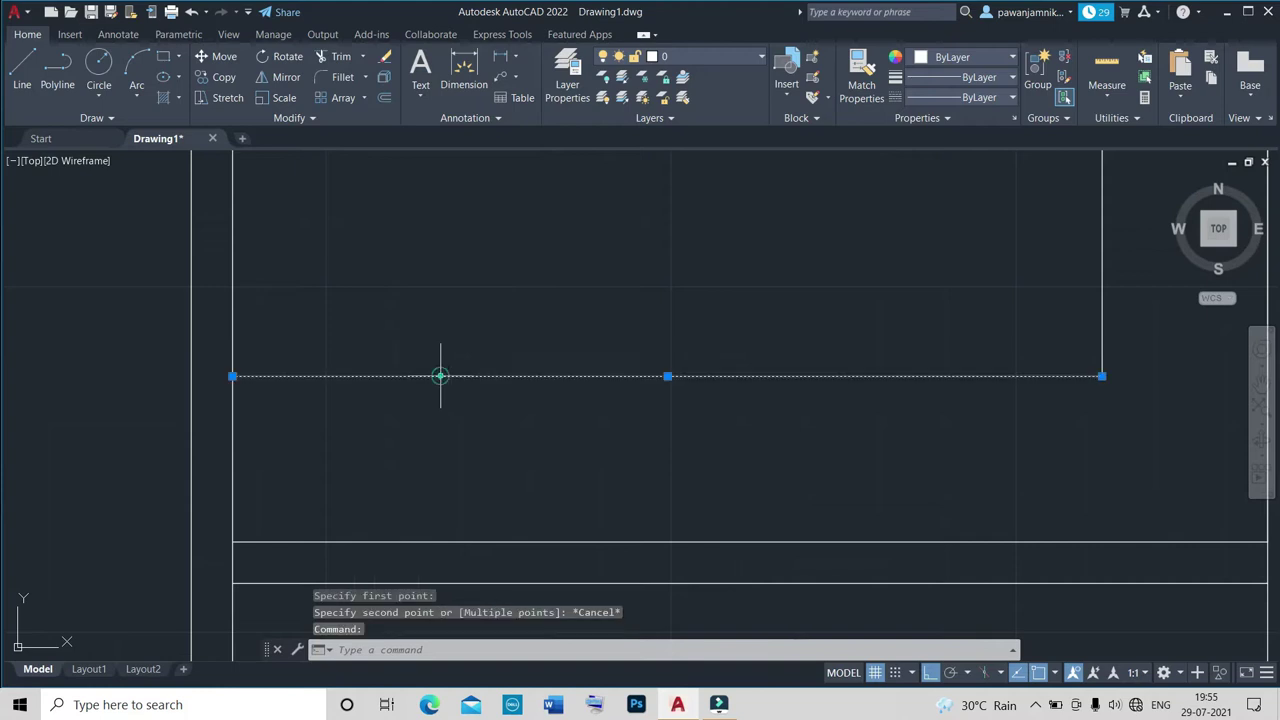
{"action": "left_click", "coordinate": [232, 376]}
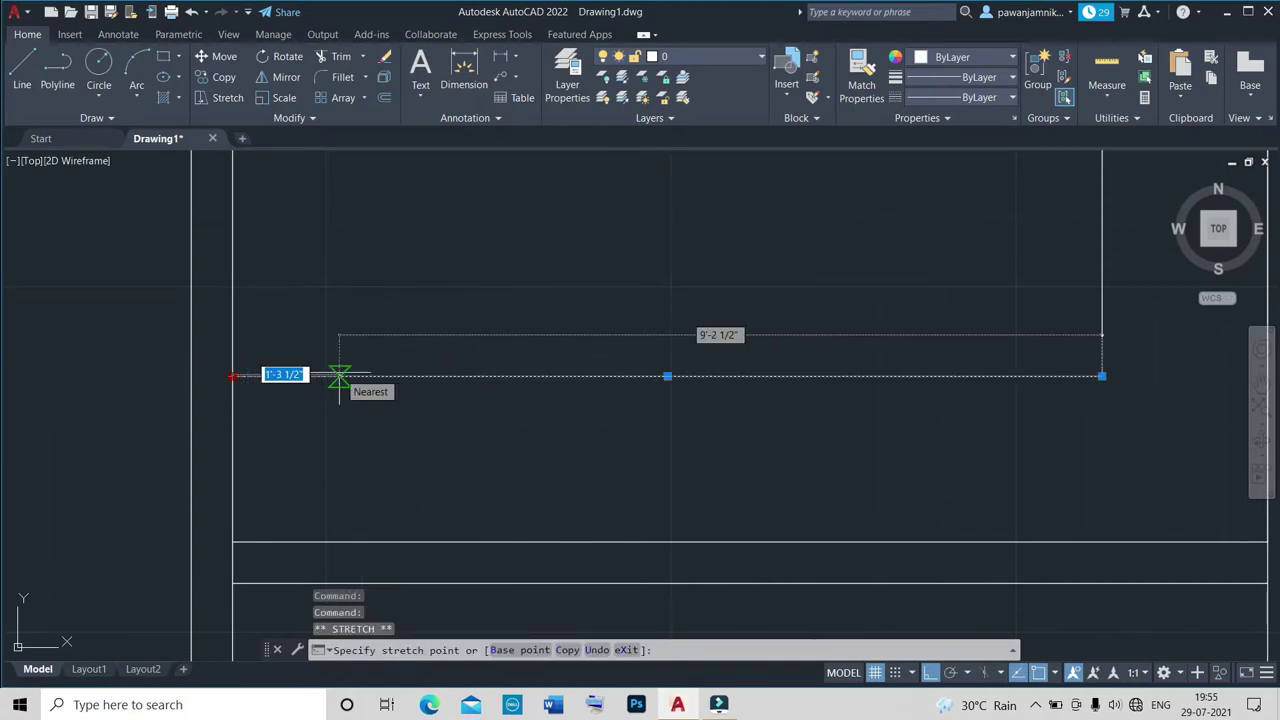
{"action": "type", "text": "3"}
{"action": "key", "text": "Return"}
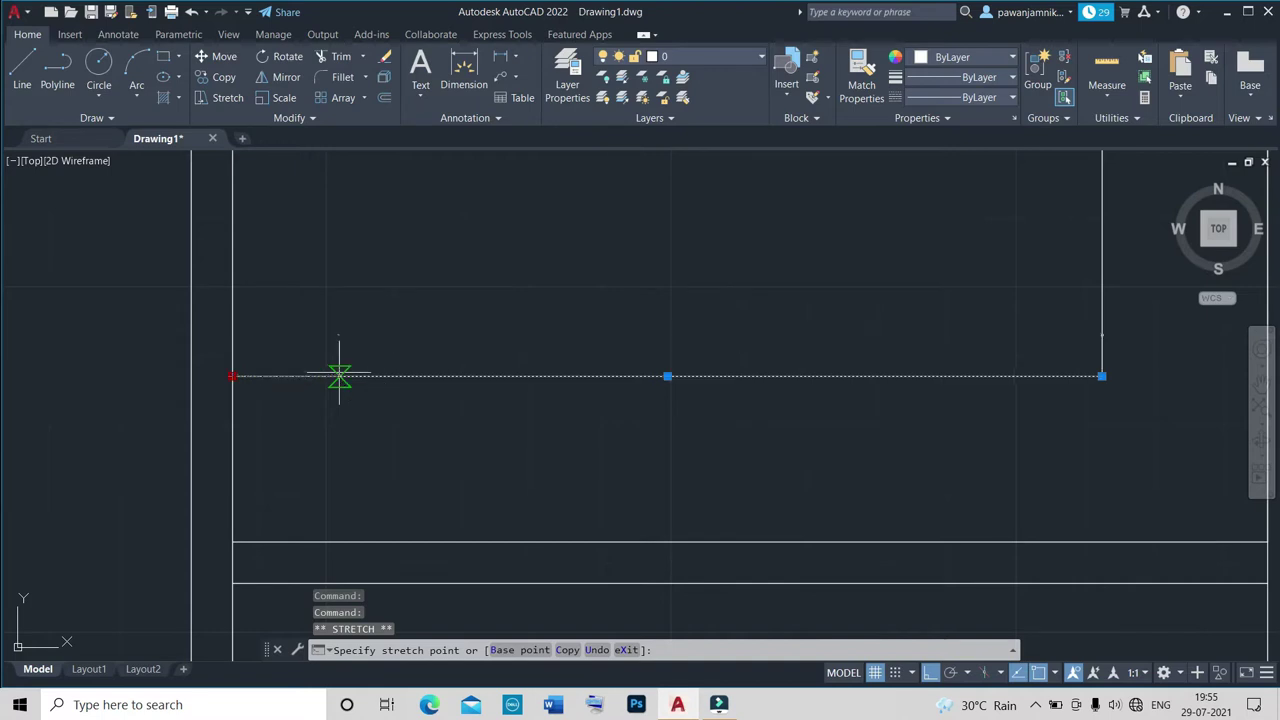
{"action": "scroll", "coordinate": [340, 376], "scroll_direction": "down", "scroll_amount": 4}
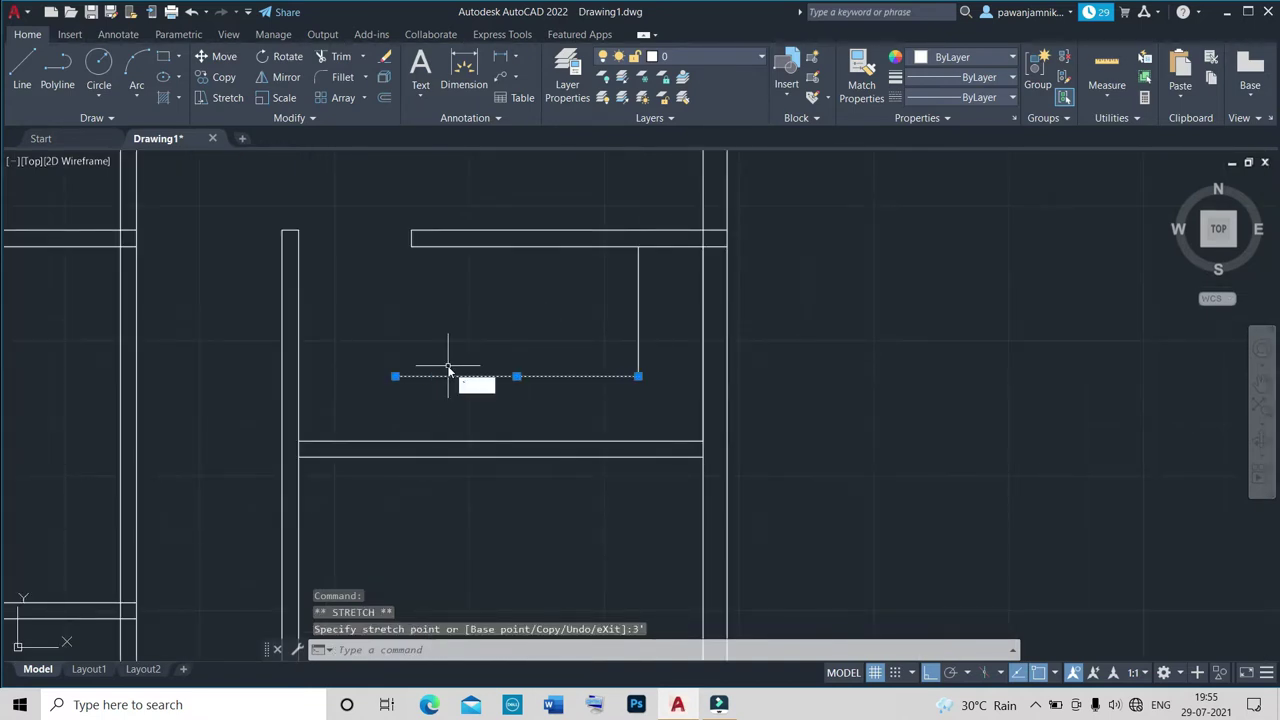
Draw a short vertical line from the shortened line's left end down to the wall below.
{"action": "type", "text": "l"}
{"action": "key", "text": "Return"}
{"action": "left_click", "coordinate": [392, 377]}
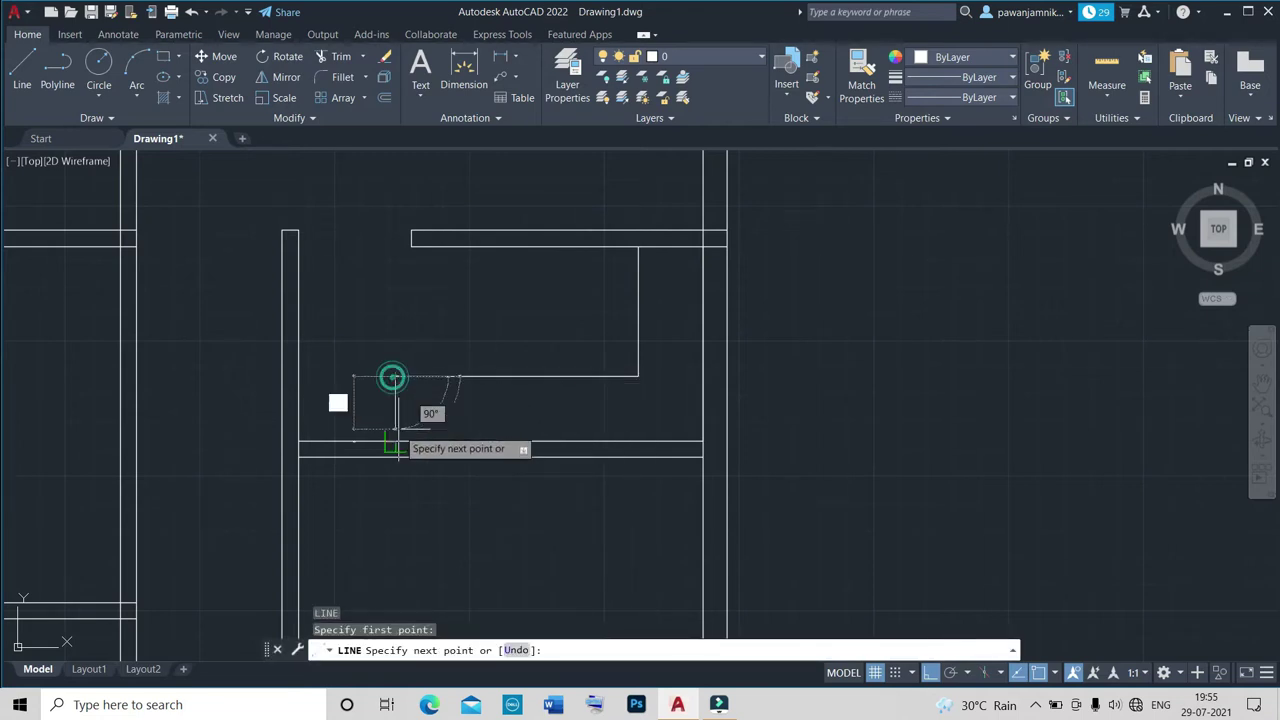
{"action": "left_click", "coordinate": [396, 444]}
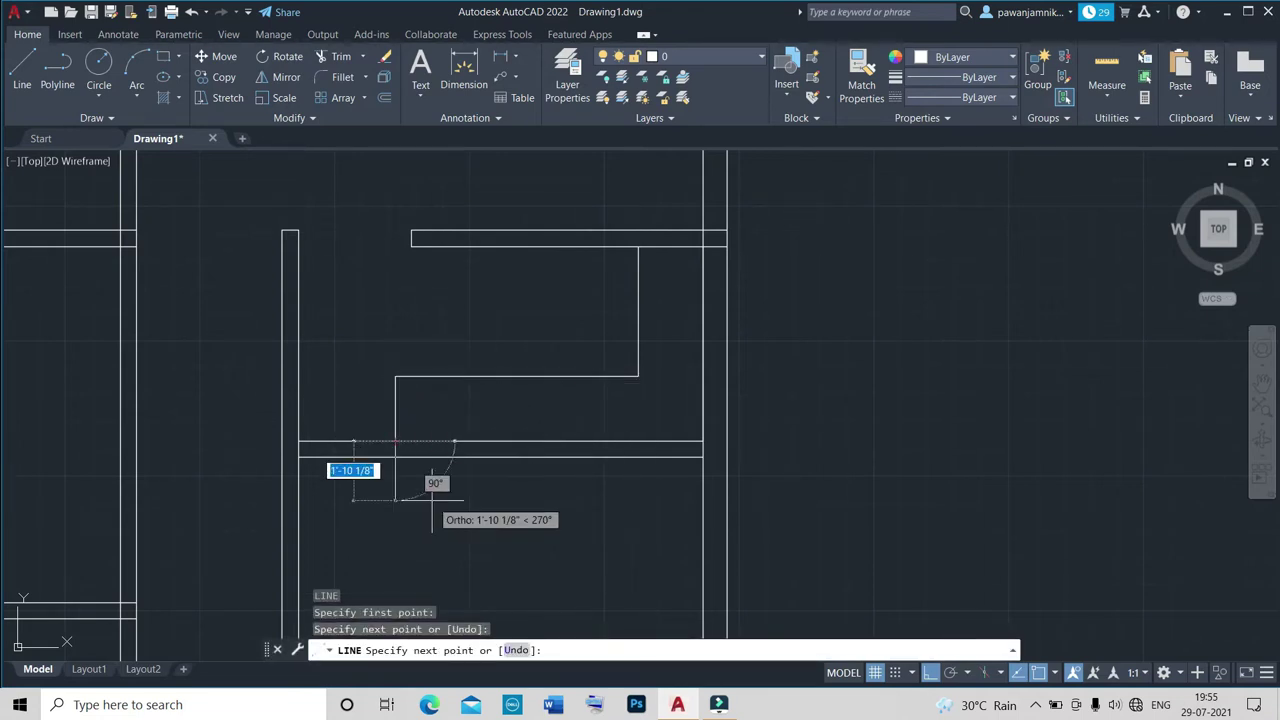
{"action": "key", "text": "Escape"}
{"action": "scroll", "coordinate": [432, 500], "scroll_direction": "down", "scroll_amount": 4}
{"action": "scroll", "coordinate": [363, 470], "scroll_direction": "up", "scroll_amount": 4}
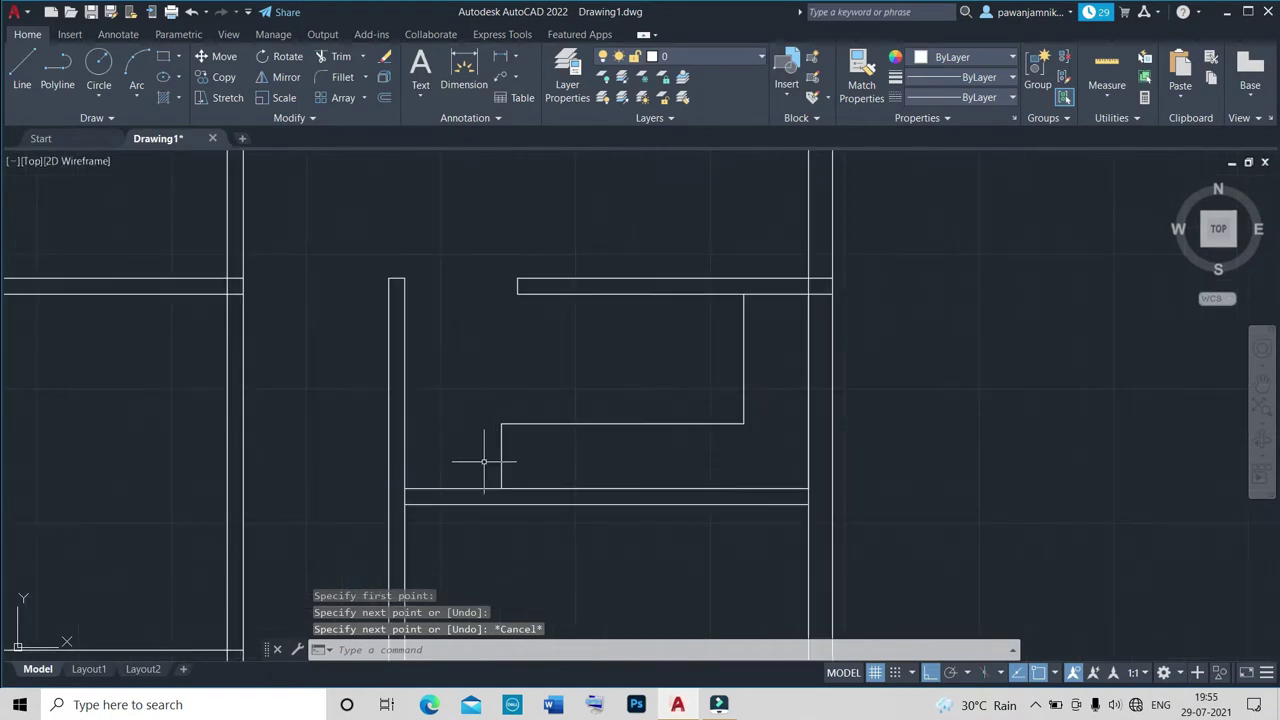
{"action": "scroll", "coordinate": [484, 462], "scroll_direction": "down", "scroll_amount": 2}
{"action": "scroll", "coordinate": [450, 442], "scroll_direction": "up", "scroll_amount": 4}
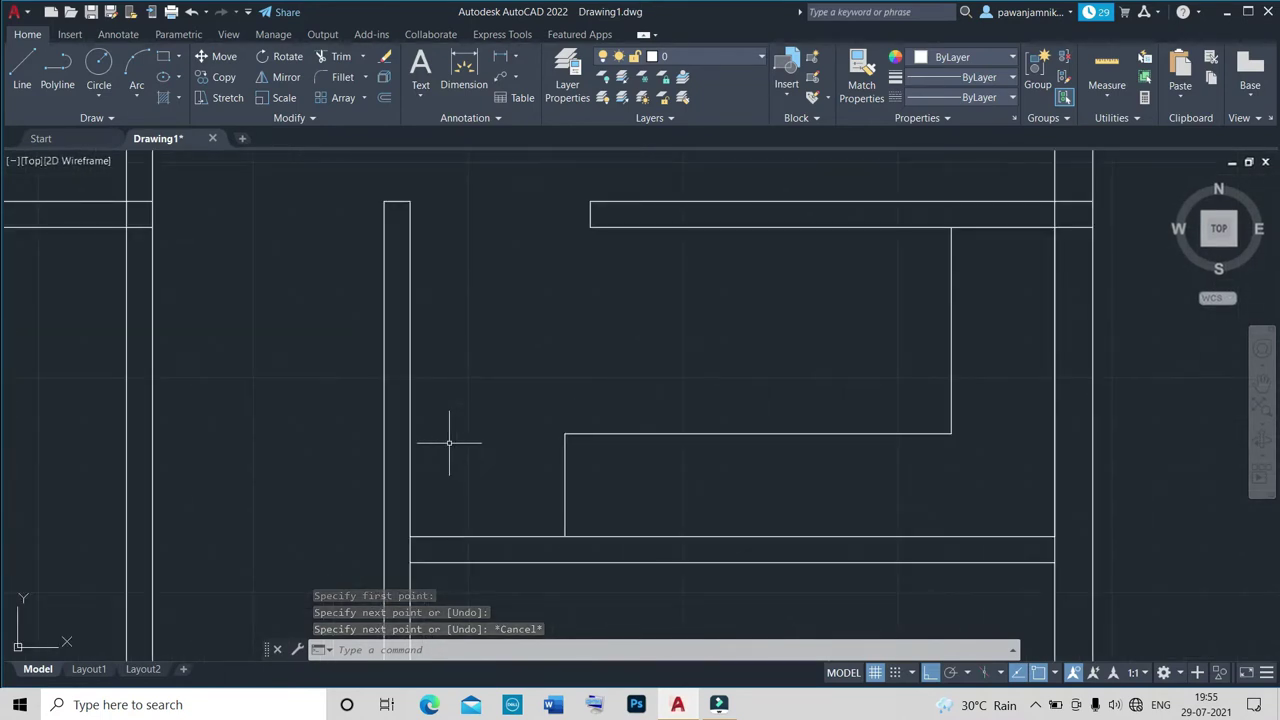
Start a rectangle at the inner wall corner with Ortho (F8) turned on.
{"action": "type", "text": "rec"}
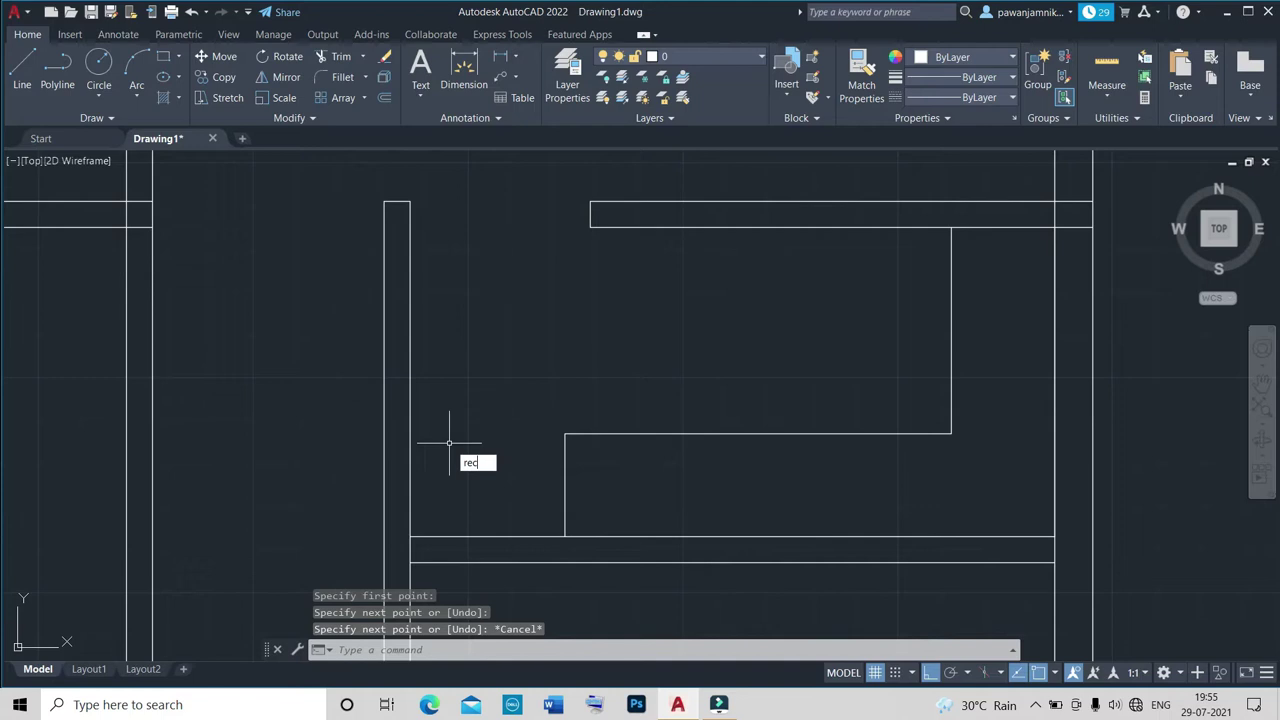
{"action": "key", "text": "Return"}
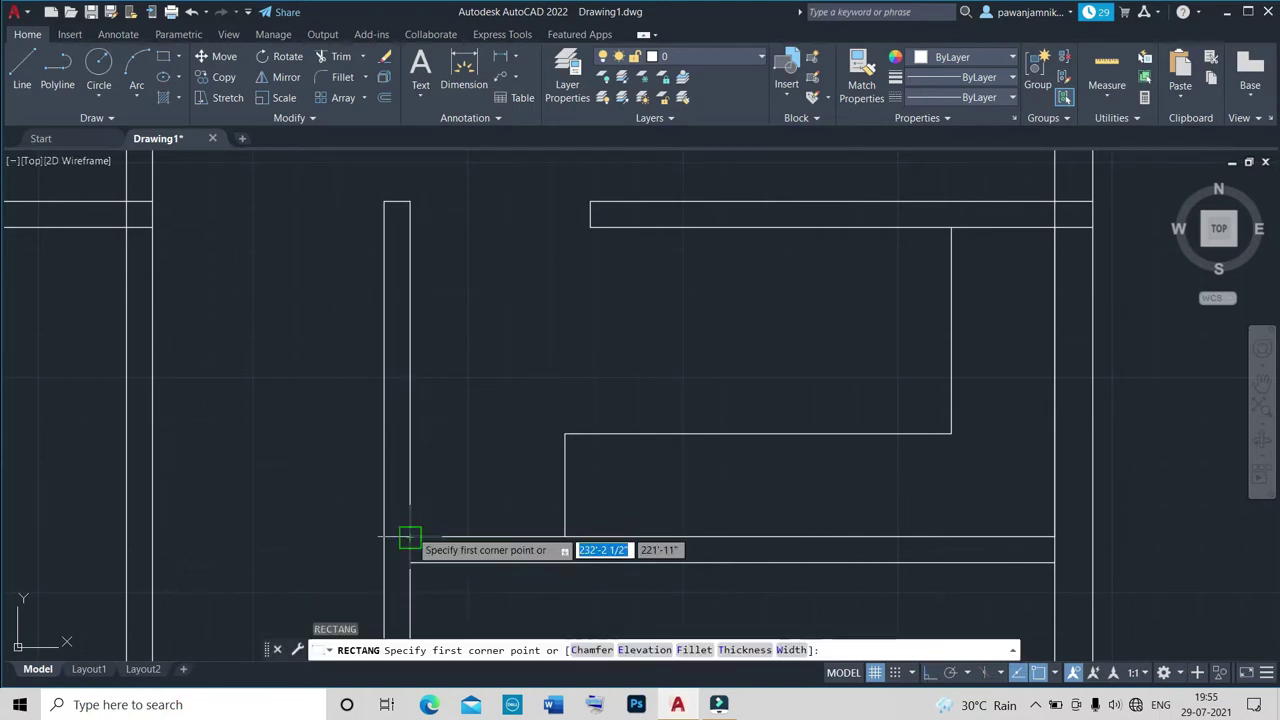
{"action": "left_click", "coordinate": [410, 537]}
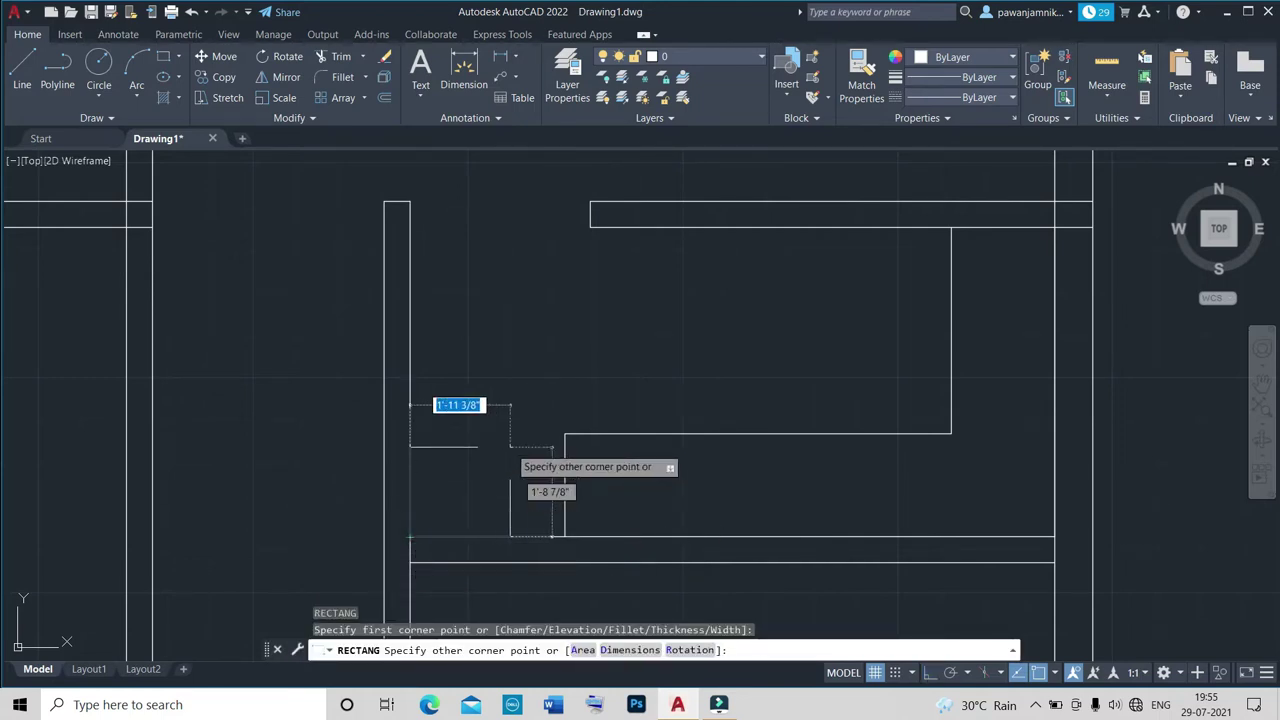
{"action": "key", "text": "F8"}
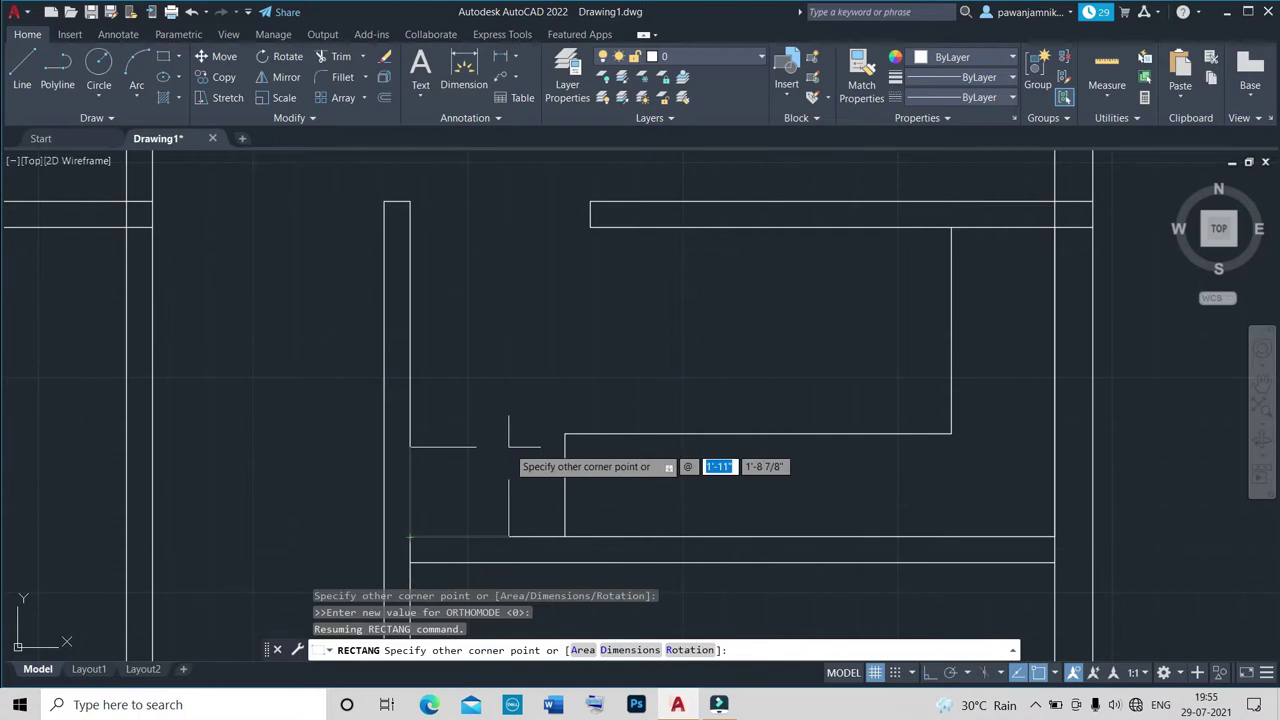
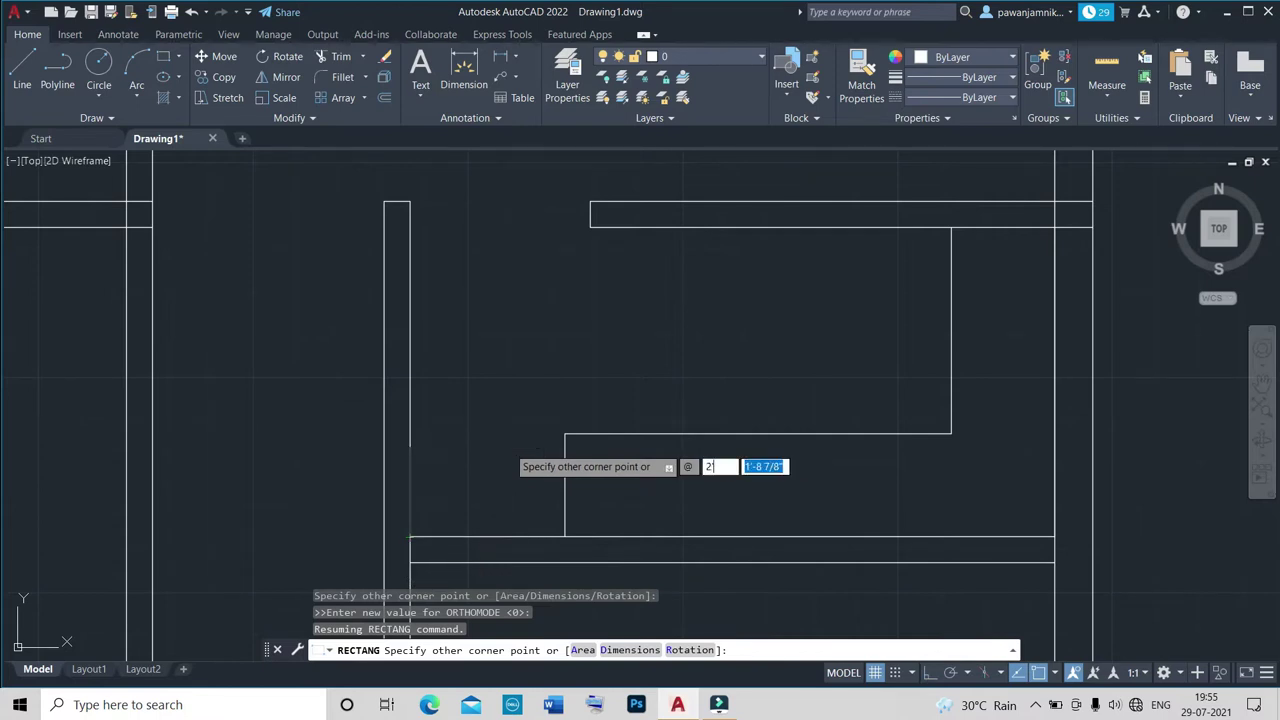
Finish the 2' by 2' square by entering its opposite corner at @2',2'.
{"action": "type", "text": "'"}
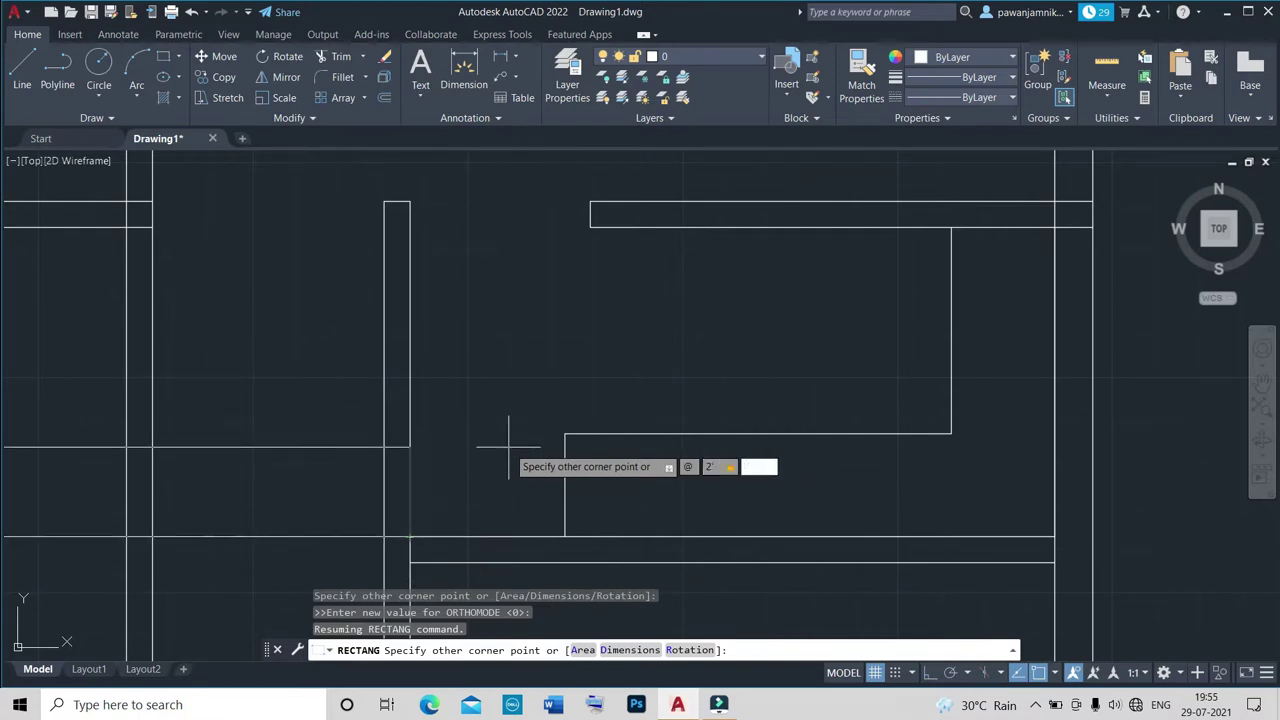
{"action": "key", "text": "Return"}
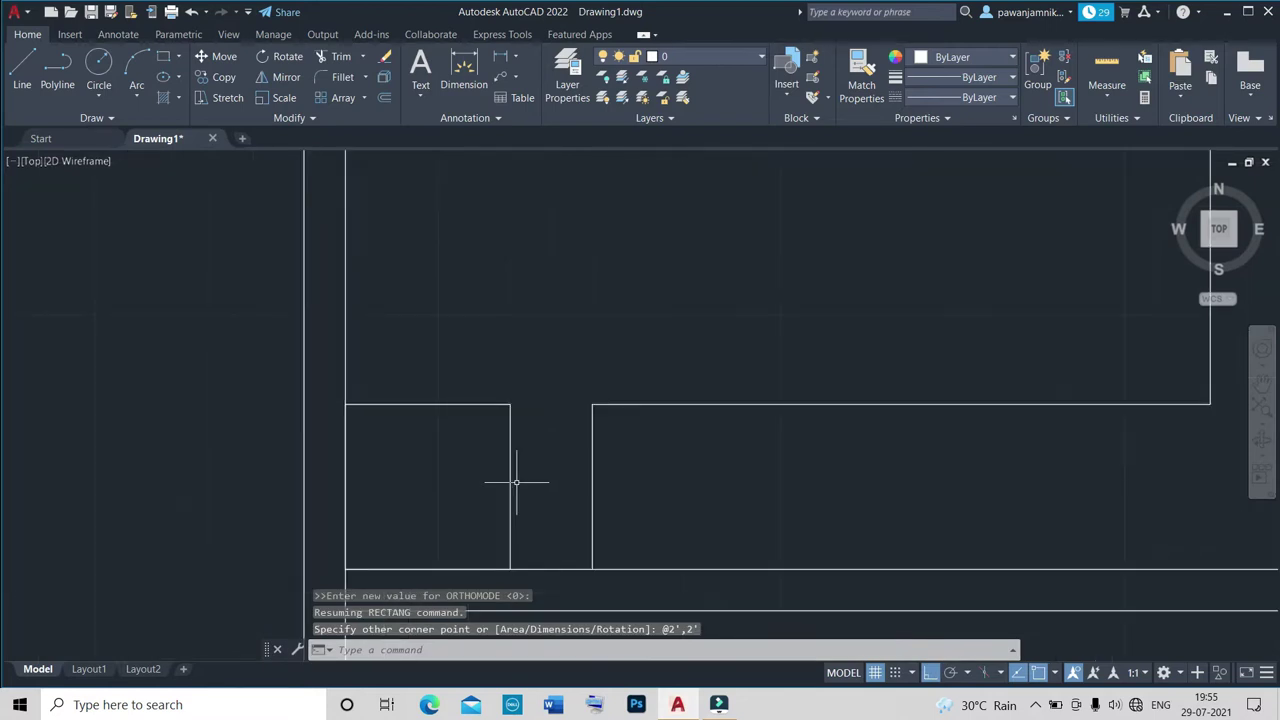
{"action": "scroll", "coordinate": [502, 451], "scroll_direction": "down", "scroll_amount": 2}
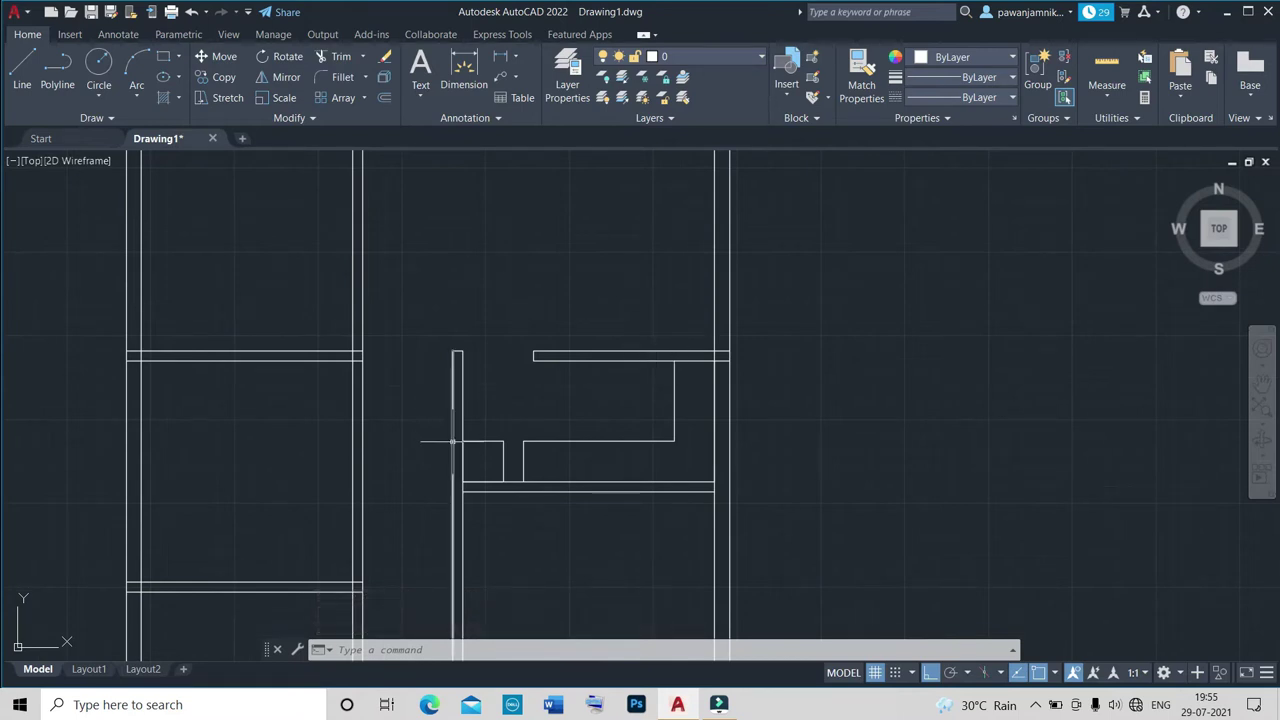
{"action": "scroll", "coordinate": [487, 452], "scroll_direction": "down", "scroll_amount": 3}
{"action": "scroll", "coordinate": [487, 455], "scroll_direction": "up", "scroll_amount": 2}
{"action": "scroll", "coordinate": [486, 460], "scroll_direction": "down", "scroll_amount": 2}
{"action": "scroll", "coordinate": [485, 472], "scroll_direction": "up", "scroll_amount": 4}
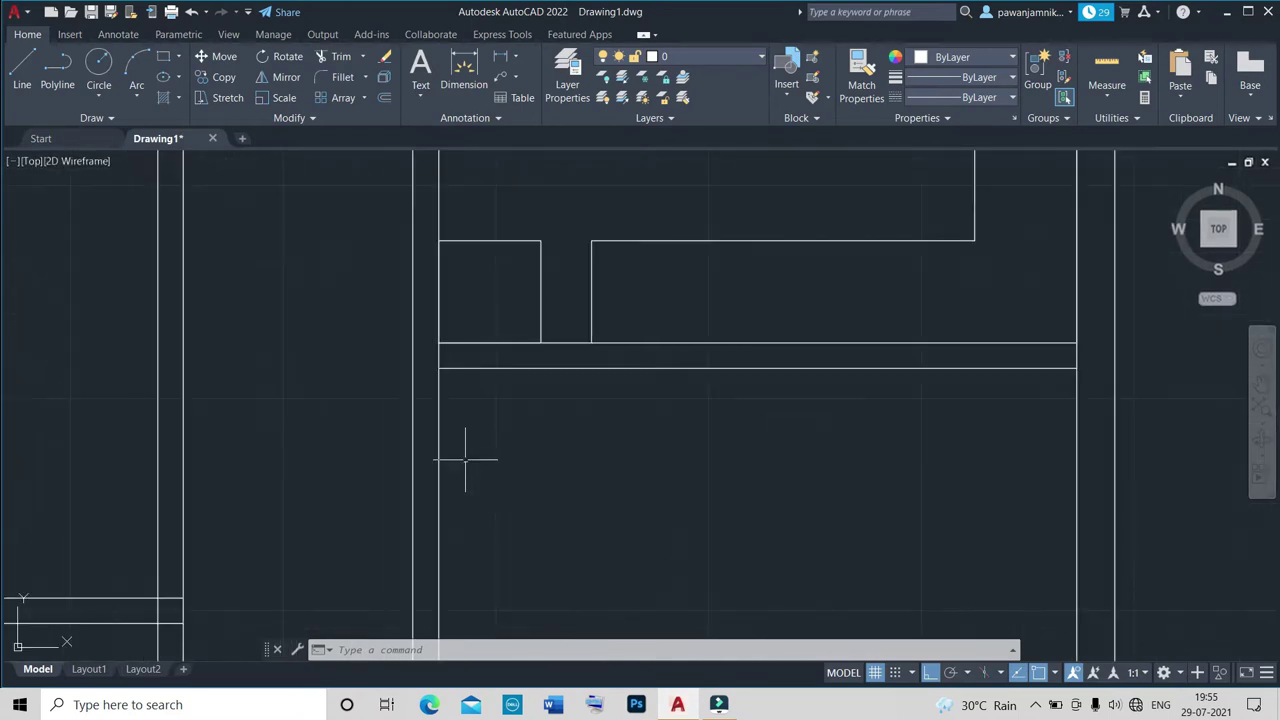
{"action": "type", "text": "e"}
Extend the lower and upper horizontal corridor wall lines left to the outer wall.
{"action": "key", "text": "Return"}
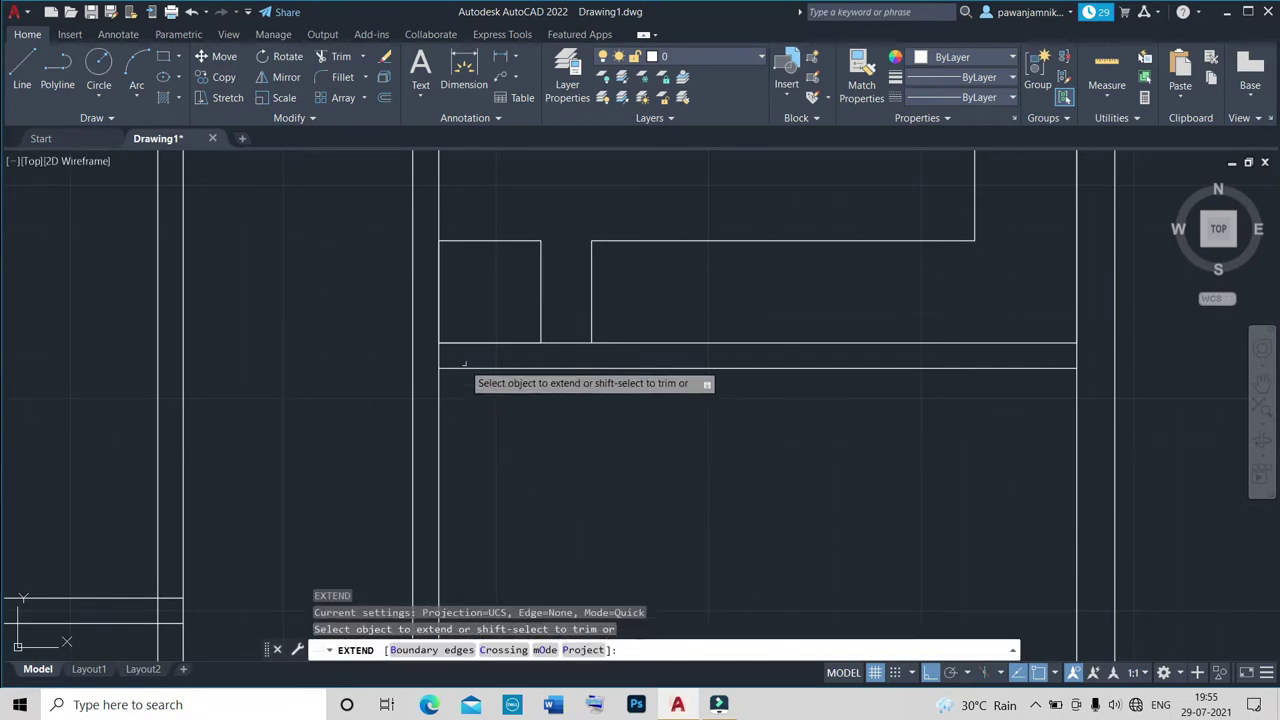
{"action": "left_click", "coordinate": [460, 370]}
{"action": "left_click", "coordinate": [432, 368]}
{"action": "left_click", "coordinate": [442, 345]}
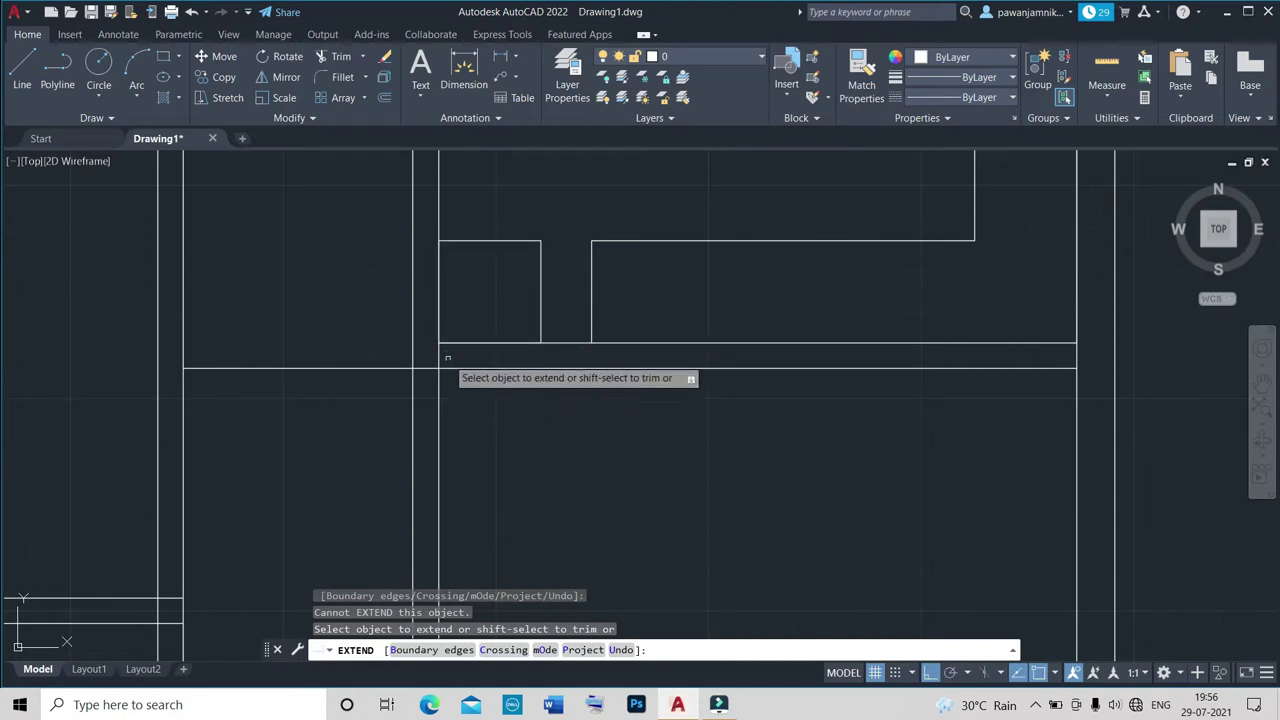
{"action": "key", "text": "Escape"}
{"action": "type", "text": "x"}
{"action": "key", "text": "Return"}
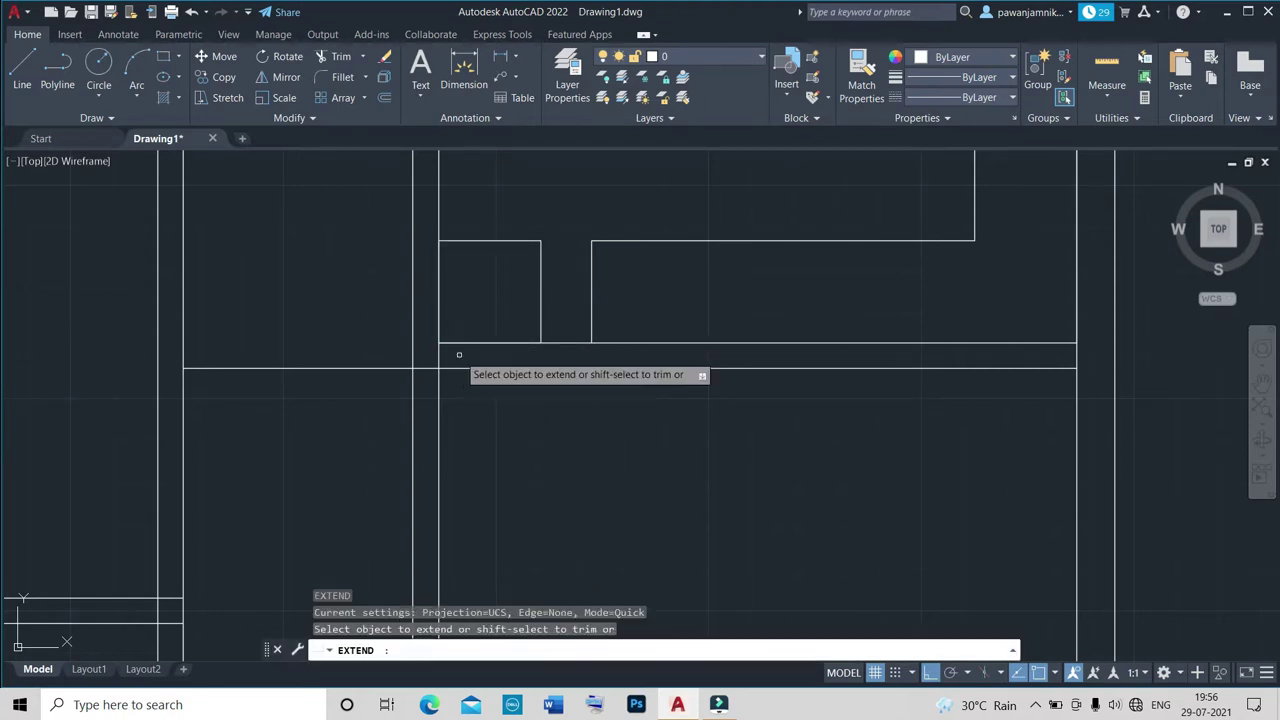
{"action": "left_click", "coordinate": [548, 341]}
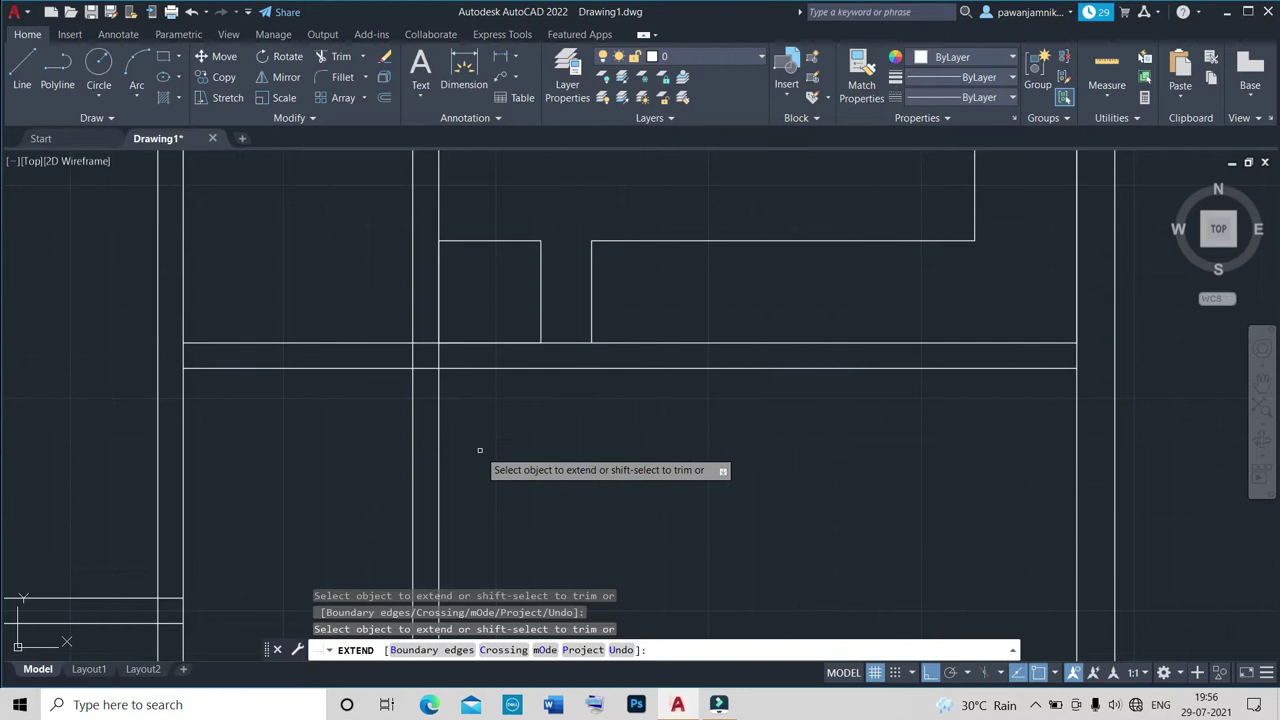
{"action": "key", "text": "Escape"}
Trim the wall segments between the verticals, near the double wall, and between the horizontals.
{"action": "key", "text": "Return"}
{"action": "scroll", "coordinate": [408, 340], "scroll_direction": "up", "scroll_amount": 8}
{"action": "left_click_drag", "start_coordinate": [535, 392], "coordinate": [696, 508]}
{"action": "scroll", "coordinate": [590, 420], "scroll_direction": "down", "scroll_amount": 3}
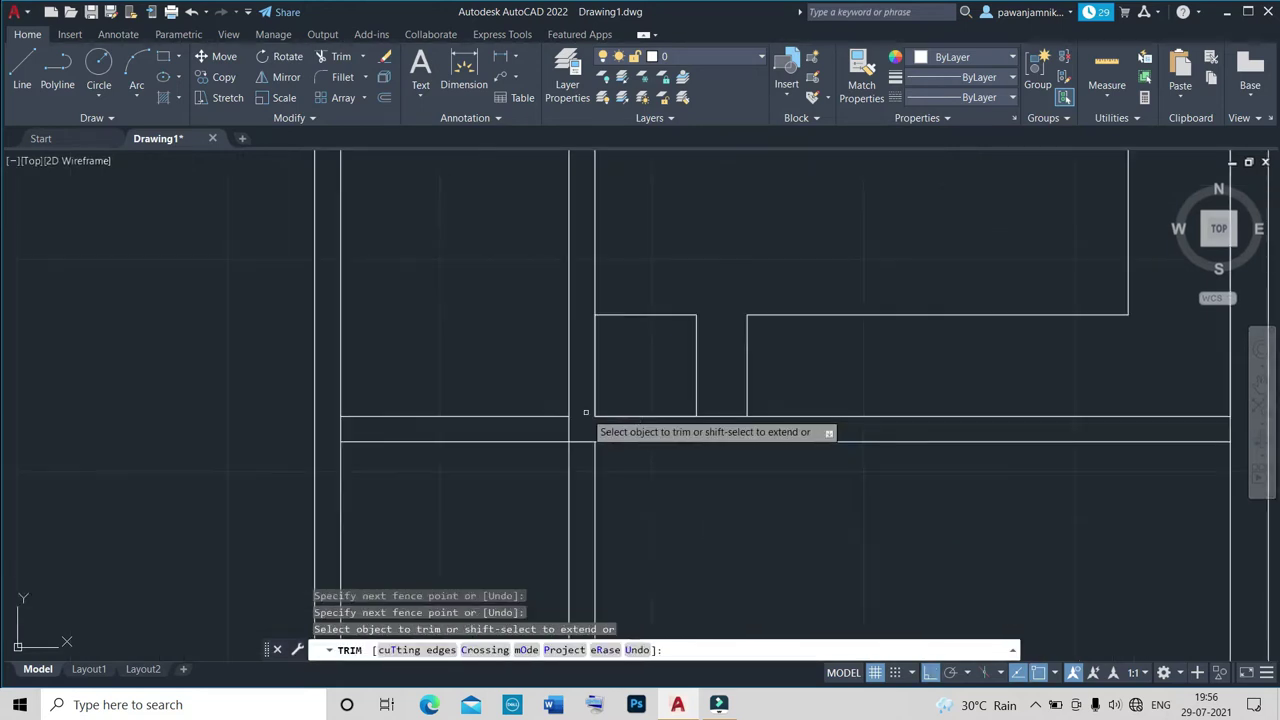
{"action": "scroll", "coordinate": [620, 470], "scroll_direction": "down", "scroll_amount": 3}
{"action": "scroll", "coordinate": [880, 325], "scroll_direction": "up", "scroll_amount": 3}
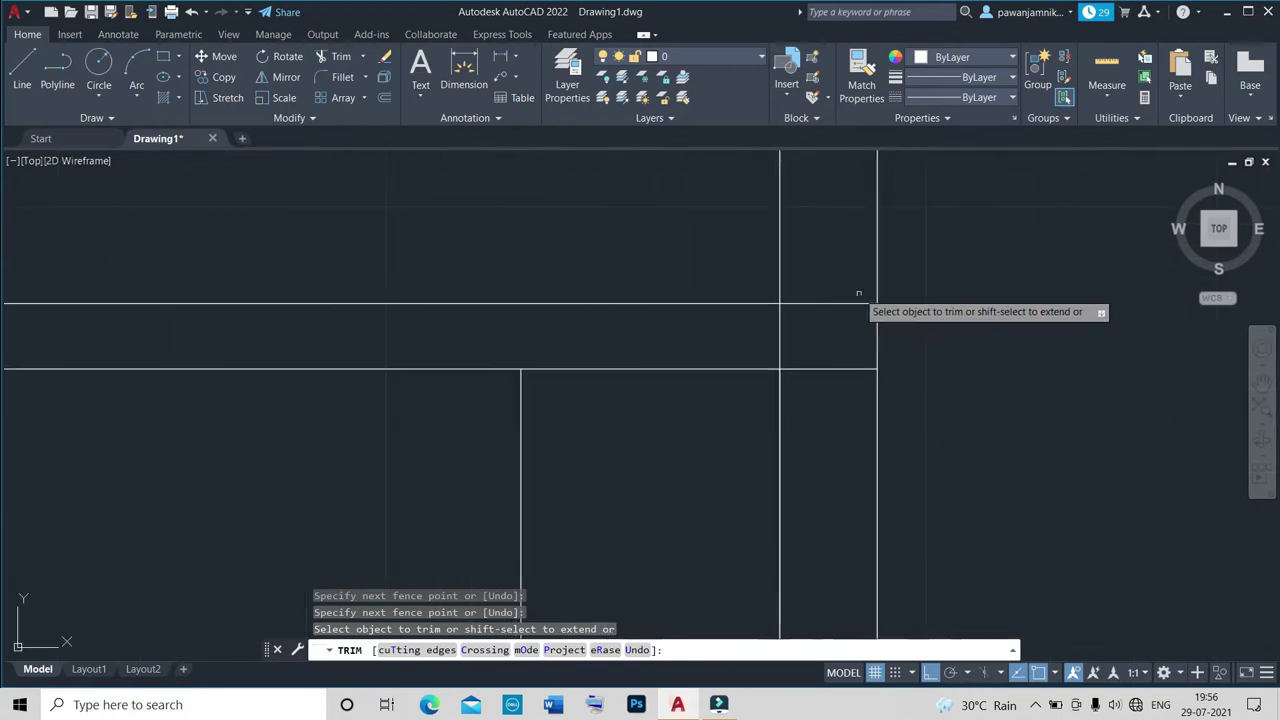
{"action": "left_click_drag", "start_coordinate": [846, 370], "coordinate": [843, 264]}
{"action": "scroll", "coordinate": [741, 331], "scroll_direction": "up", "scroll_amount": 2}
{"action": "scroll", "coordinate": [750, 380], "scroll_direction": "down", "scroll_amount": 2}
{"action": "scroll", "coordinate": [700, 440], "scroll_direction": "up", "scroll_amount": 5}
{"action": "left_click_drag", "start_coordinate": [680, 360], "coordinate": [645, 343]}
{"action": "scroll", "coordinate": [620, 355], "scroll_direction": "down", "scroll_amount": 3}
{"action": "scroll", "coordinate": [491, 363], "scroll_direction": "up", "scroll_amount": 1}
{"action": "scroll", "coordinate": [609, 337], "scroll_direction": "up", "scroll_amount": 2}
{"action": "scroll", "coordinate": [620, 349], "scroll_direction": "up", "scroll_amount": 2}
{"action": "scroll", "coordinate": [620, 349], "scroll_direction": "down", "scroll_amount": 3}
{"action": "scroll", "coordinate": [619, 352], "scroll_direction": "up", "scroll_amount": 2}
{"action": "scroll", "coordinate": [618, 357], "scroll_direction": "up", "scroll_amount": 1}
Undo a wrong trim and cut away another crossing wall segment instead.
{"action": "mouse_move", "coordinate": [612, 356]}
{"action": "left_mouse_down"}
{"action": "mouse_move", "coordinate": [653, 365]}
{"action": "mouse_move", "coordinate": [628, 366]}
{"action": "left_mouse_up"}
{"action": "scroll", "coordinate": [628, 366], "scroll_direction": "up", "scroll_amount": 2}
{"action": "key", "text": "ctrl+z"}
{"action": "scroll", "coordinate": [628, 380], "scroll_direction": "down", "scroll_amount": 3}
{"action": "scroll", "coordinate": [705, 420], "scroll_direction": "up", "scroll_amount": 2}
{"action": "scroll", "coordinate": [720, 445], "scroll_direction": "up", "scroll_amount": 2}
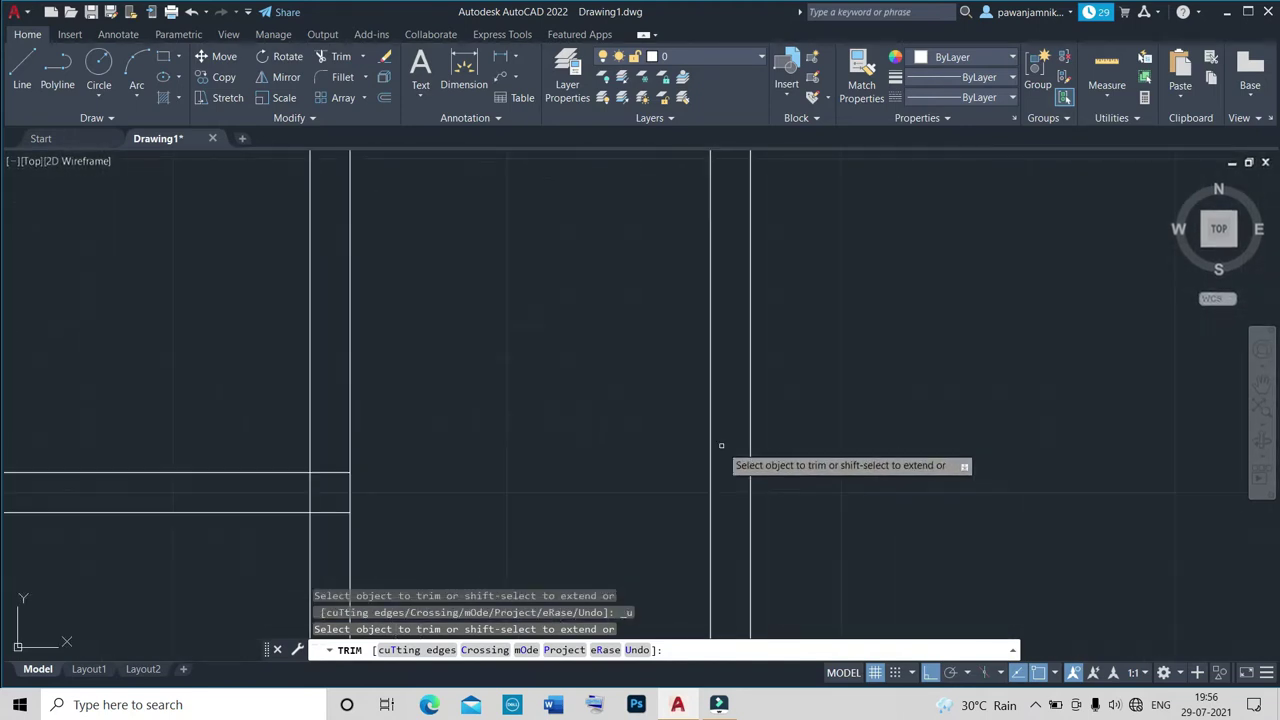
{"action": "left_click_drag", "start_coordinate": [775, 381], "coordinate": [760, 406]}
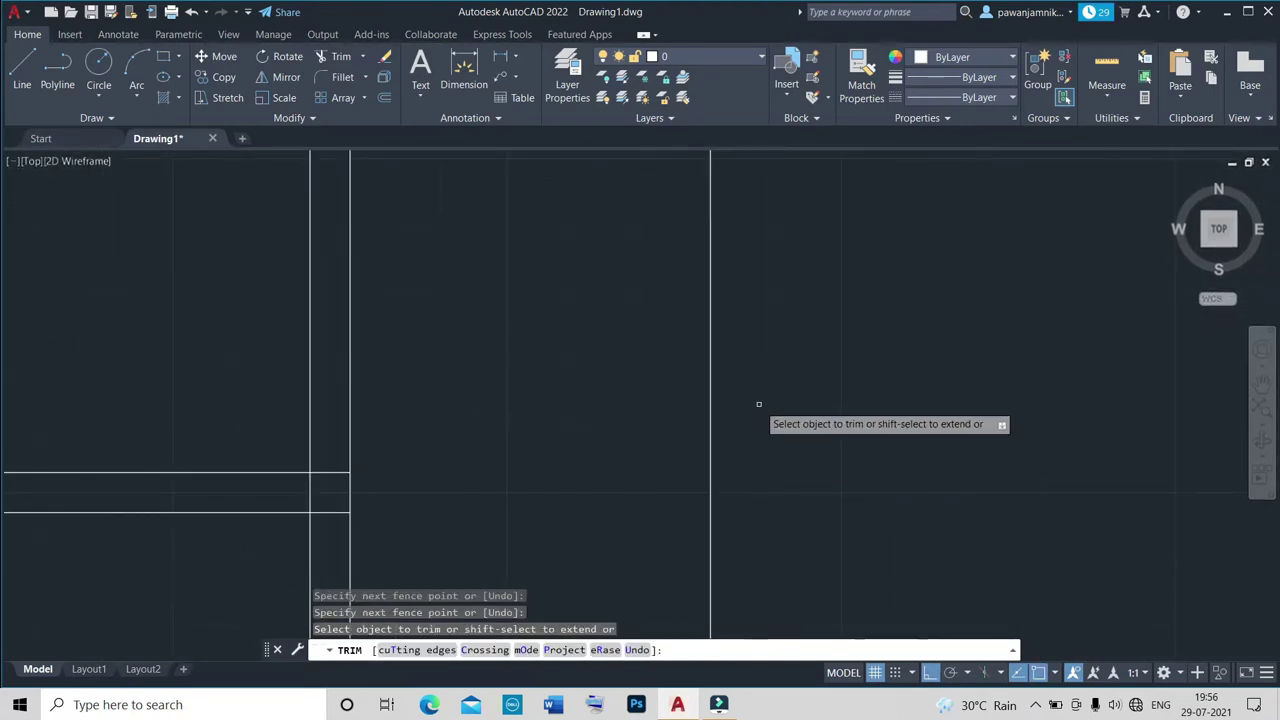
{"action": "scroll", "coordinate": [767, 378], "scroll_direction": "down", "scroll_amount": 2}
{"action": "key", "text": "Return"}
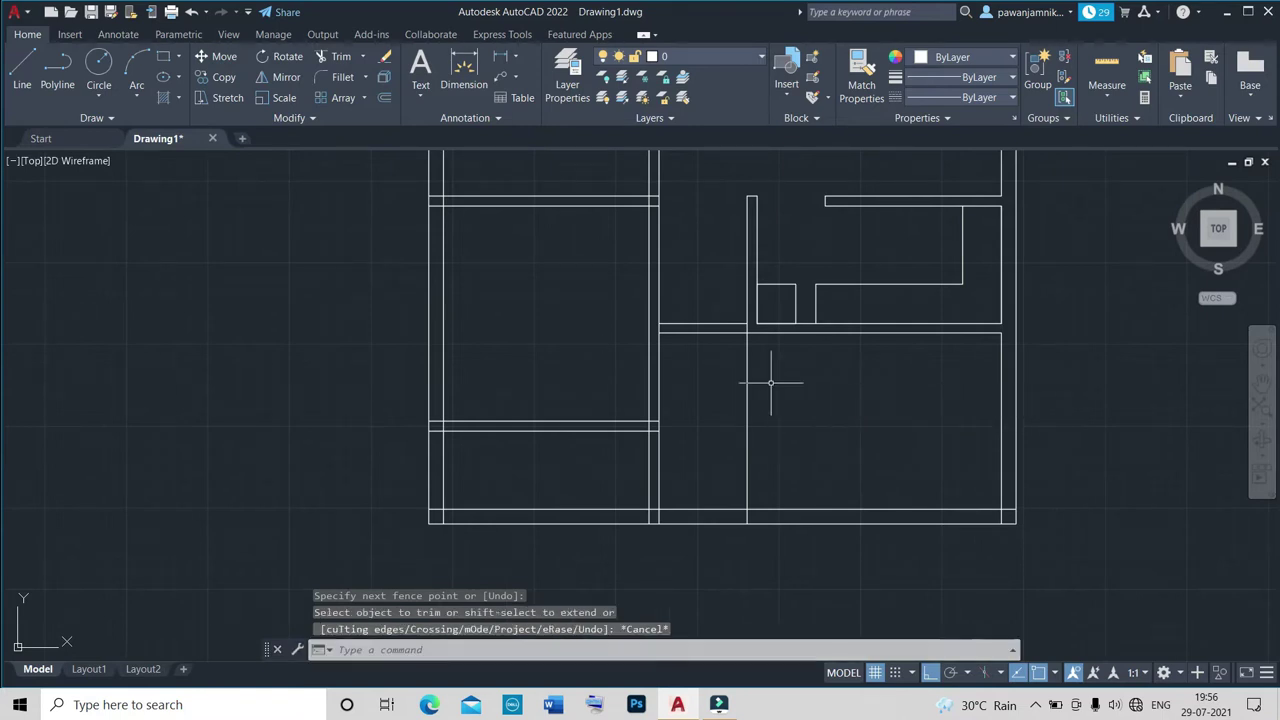
{"action": "key", "text": "Return"}
Offset three successive lines 10" apart downward from the corridor wall line.
{"action": "key", "text": "Escape"}
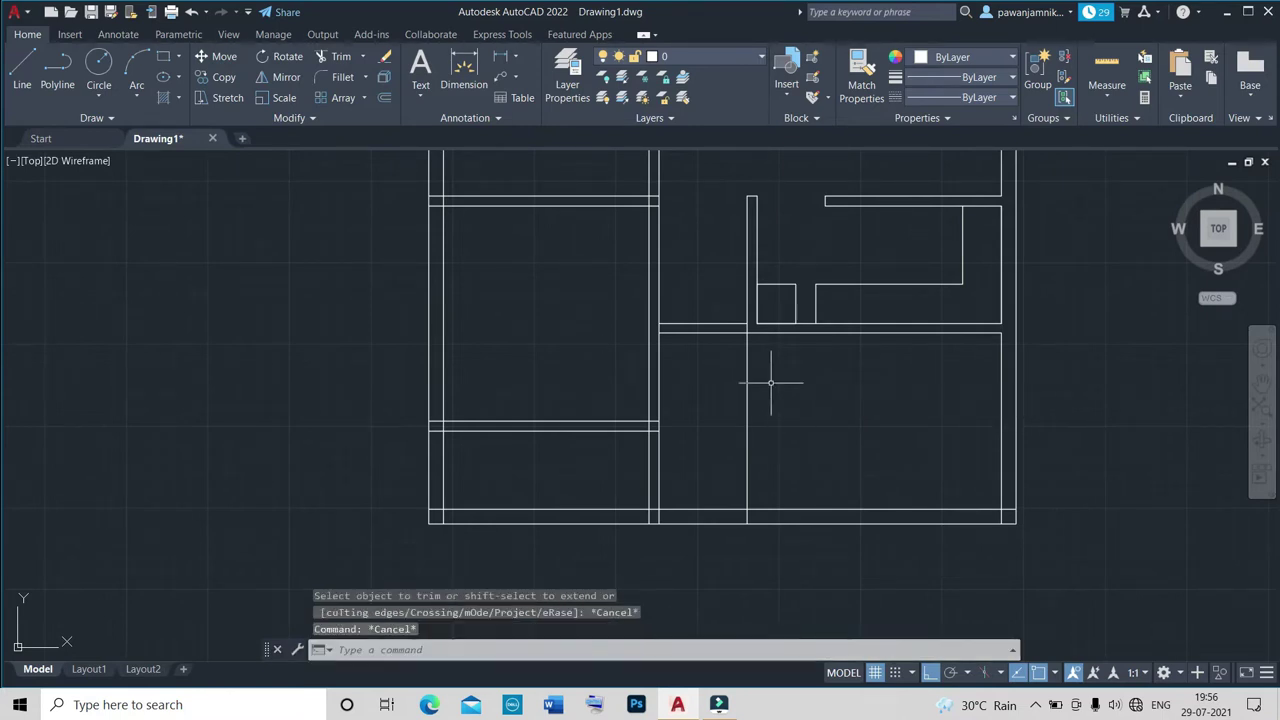
{"action": "type", "text": "O"}
{"action": "key", "text": "Return"}
{"action": "type", "text": "10\""}
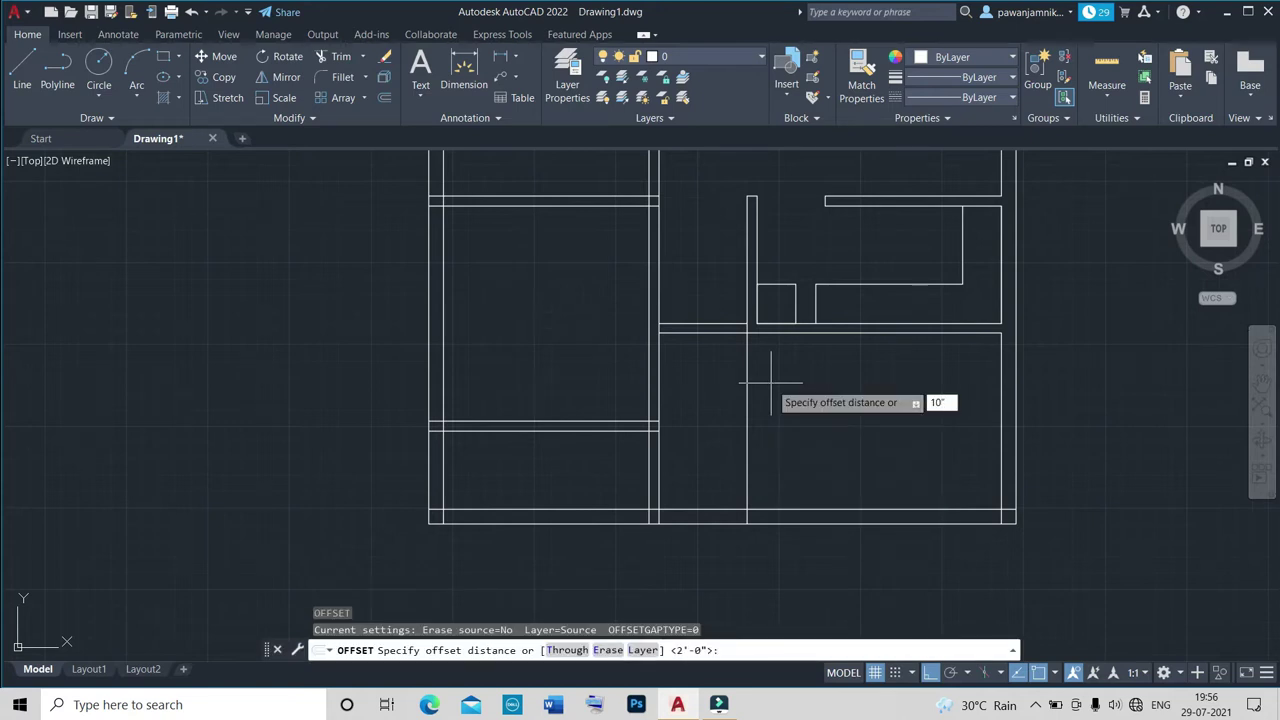
{"action": "key", "text": "Return"}
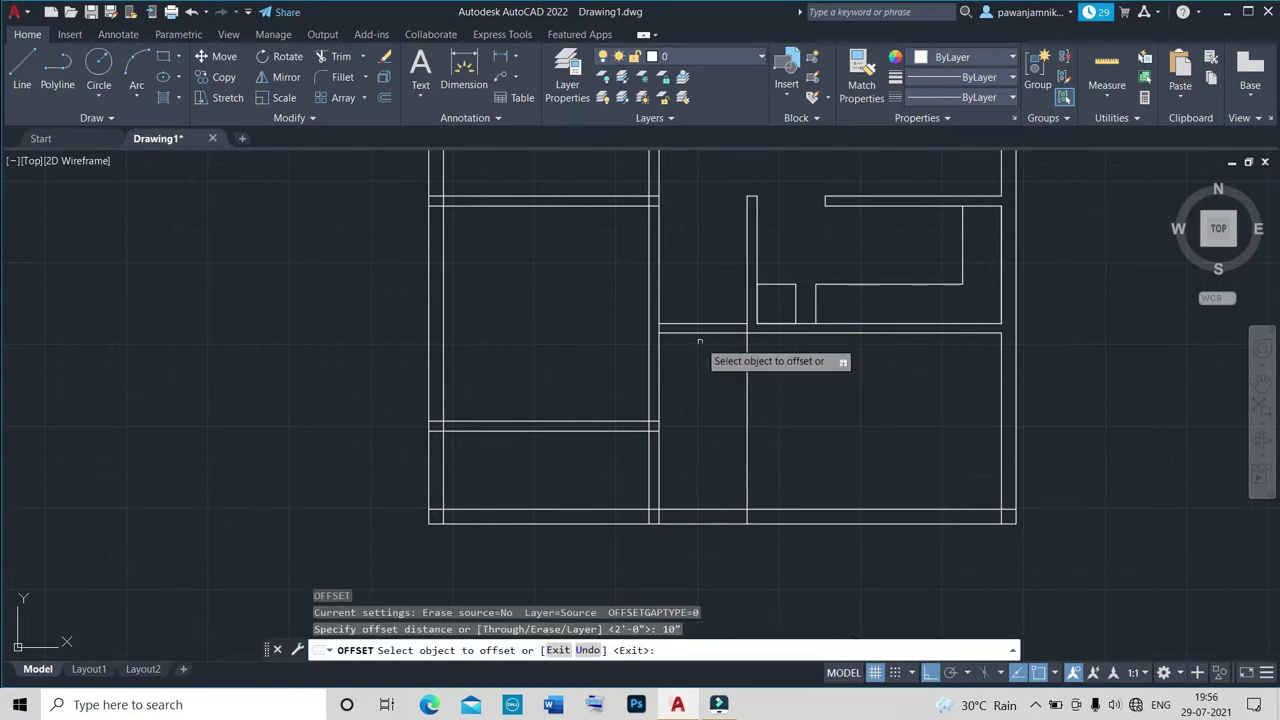
{"action": "scroll", "coordinate": [708, 326], "scroll_direction": "up", "scroll_amount": 5}
{"action": "left_click", "coordinate": [708, 319]}
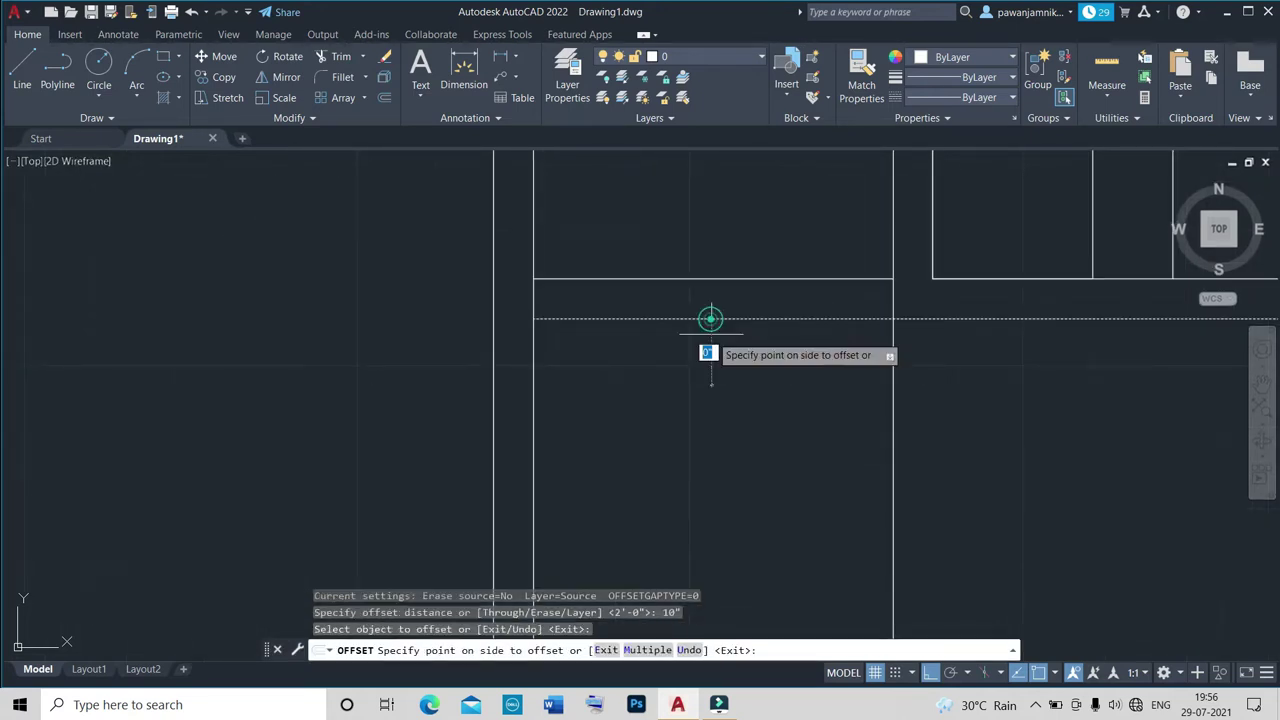
{"action": "left_click", "coordinate": [715, 370]}
{"action": "left_click", "coordinate": [714, 385]}
{"action": "left_click", "coordinate": [712, 437]}
{"action": "left_click", "coordinate": [714, 452]}
{"action": "left_click", "coordinate": [711, 500]}
{"action": "scroll", "coordinate": [690, 506], "scroll_direction": "down", "scroll_amount": 3}
{"action": "scroll", "coordinate": [779, 521], "scroll_direction": "down", "scroll_amount": 2}
{"action": "scroll", "coordinate": [779, 521], "scroll_direction": "up", "scroll_amount": 2}
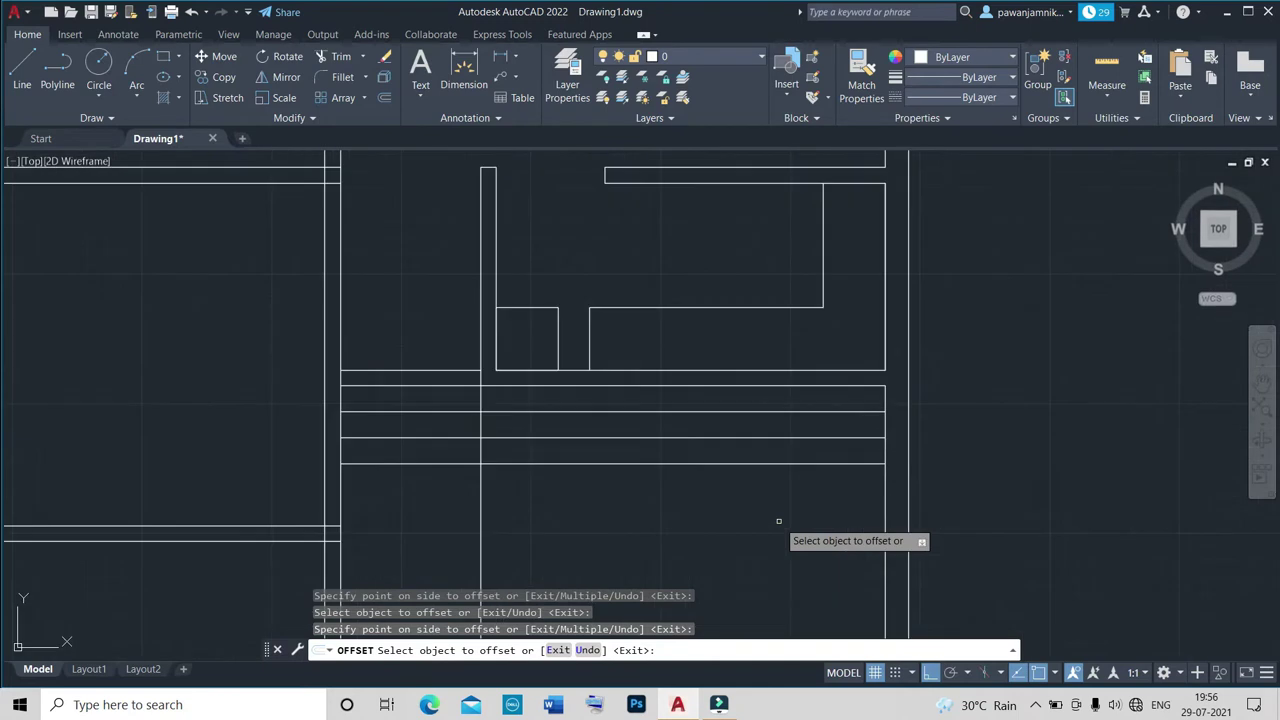
{"action": "type", "text": "tr"}
{"action": "key", "text": "Return"}
{"action": "scroll", "coordinate": [590, 432], "scroll_direction": "up", "scroll_amount": 4}
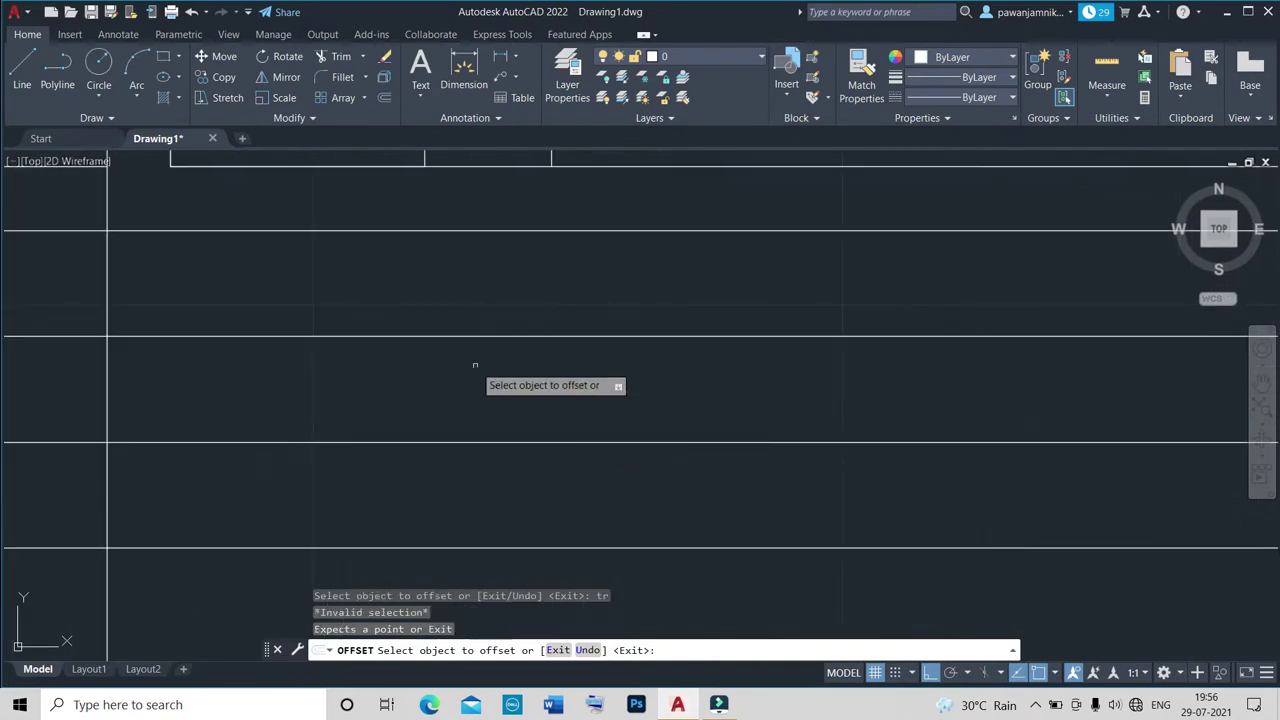
{"action": "left_click", "coordinate": [385, 290]}
{"action": "left_click", "coordinate": [380, 297]}
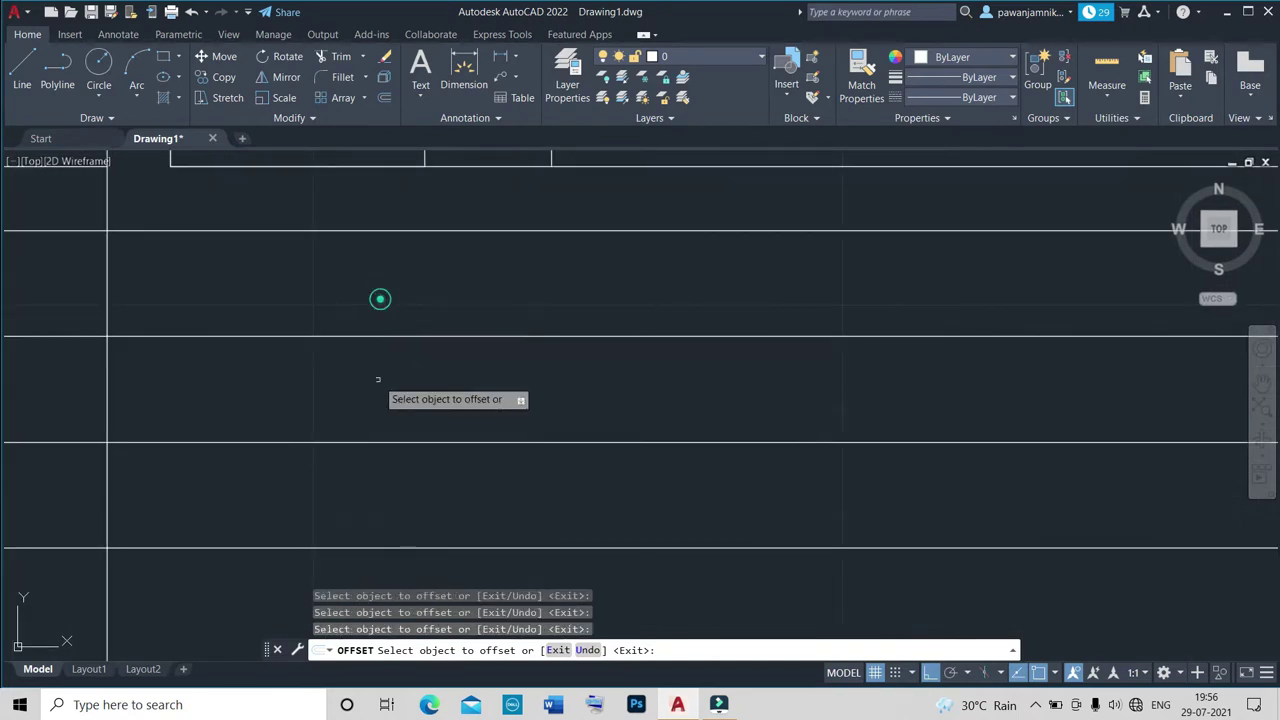
Trim the new step lines beyond the stair area and where they cross the wall, undoing one cut.
{"action": "key", "text": "Escape"}
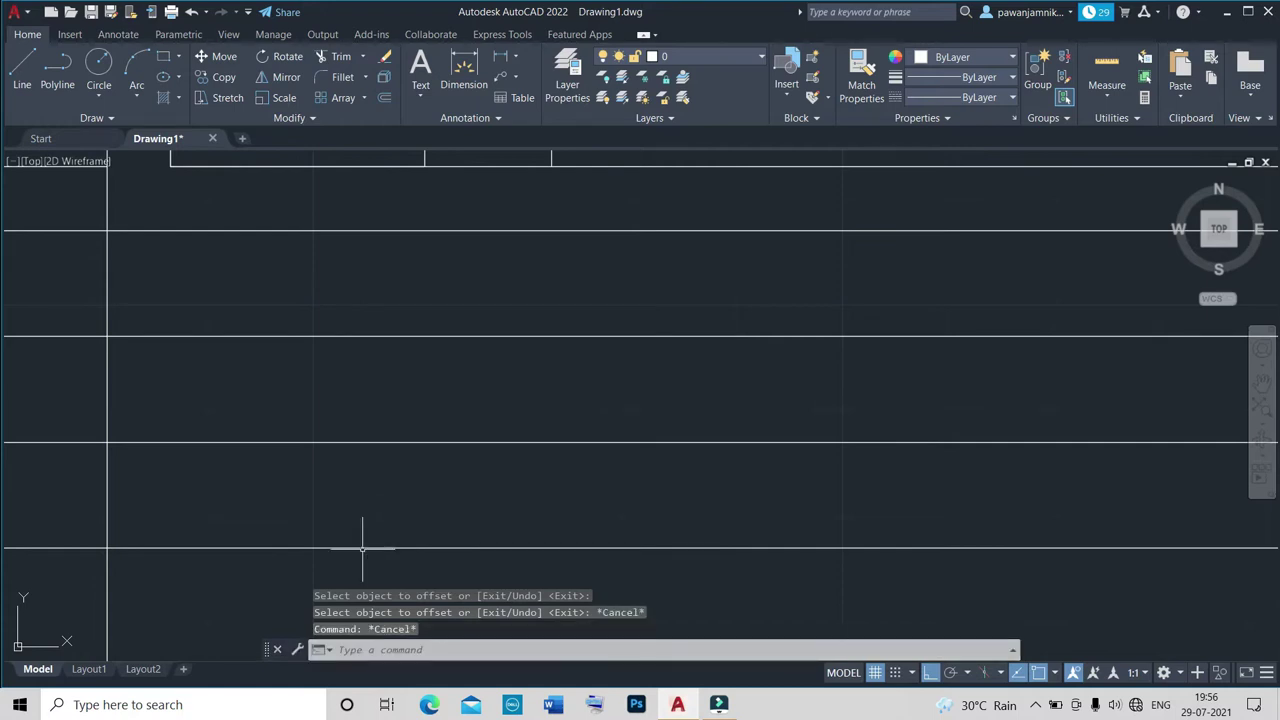
{"action": "type", "text": "tr"}
{"action": "key", "text": "Return"}
{"action": "left_click_drag", "start_coordinate": [366, 309], "coordinate": [345, 565]}
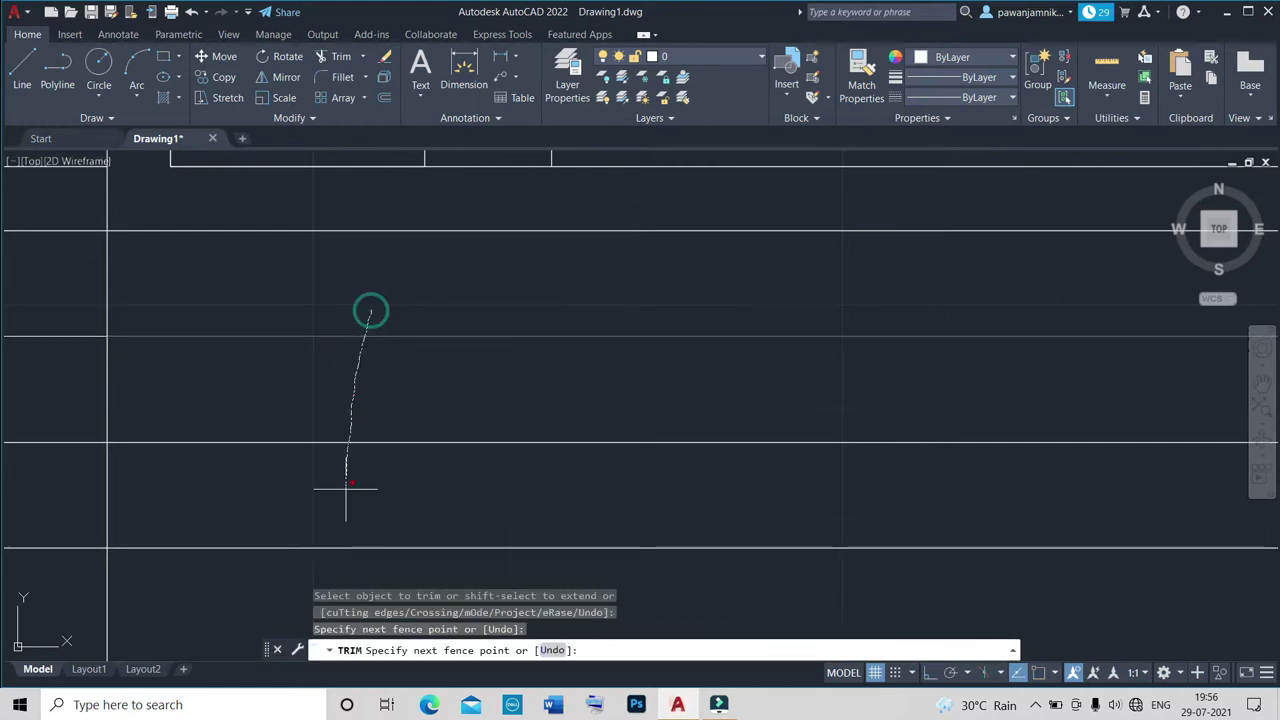
{"action": "scroll", "coordinate": [335, 480], "scroll_direction": "down", "scroll_amount": 5}
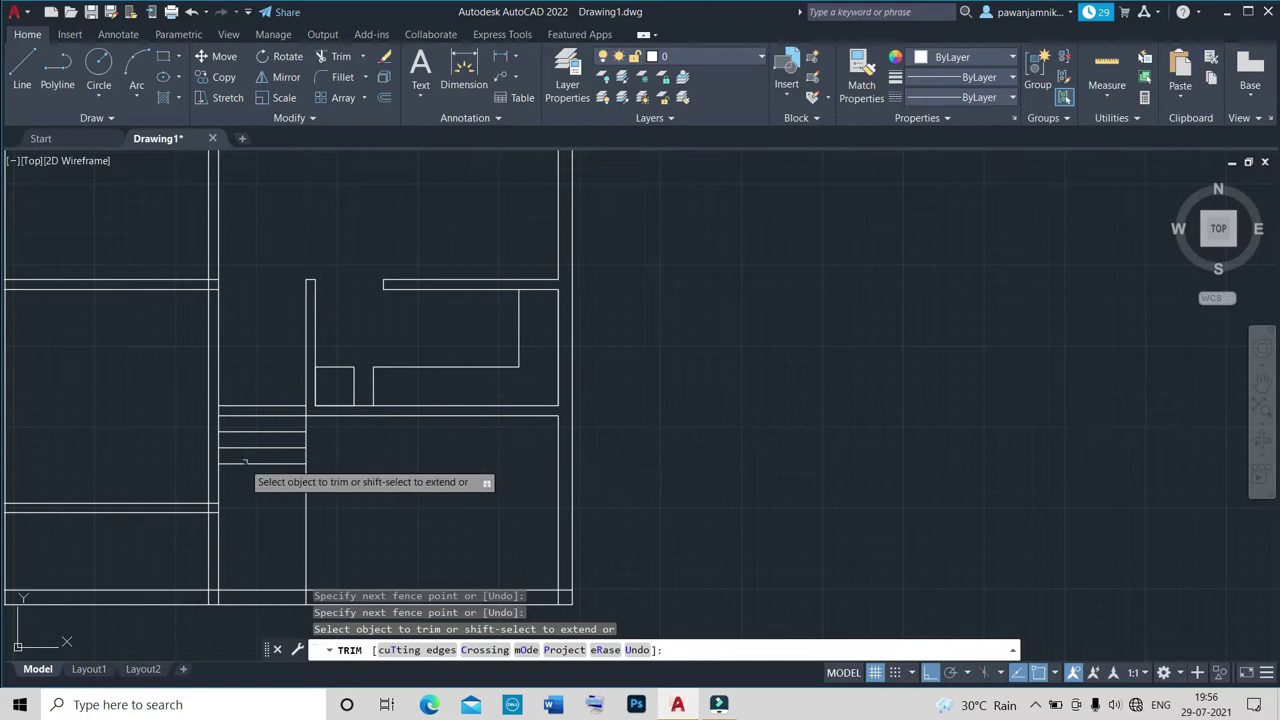
{"action": "scroll", "coordinate": [305, 460], "scroll_direction": "up", "scroll_amount": 5}
{"action": "scroll", "coordinate": [318, 466], "scroll_direction": "down", "scroll_amount": 2}
{"action": "mouse_move", "coordinate": [423, 566]}
{"action": "left_mouse_down"}
{"action": "mouse_move", "coordinate": [400, 514]}
{"action": "mouse_move", "coordinate": [425, 508]}
{"action": "left_mouse_up"}
{"action": "scroll", "coordinate": [415, 510], "scroll_direction": "down", "scroll_amount": 3}
{"action": "scroll", "coordinate": [411, 512], "scroll_direction": "up", "scroll_amount": 6}
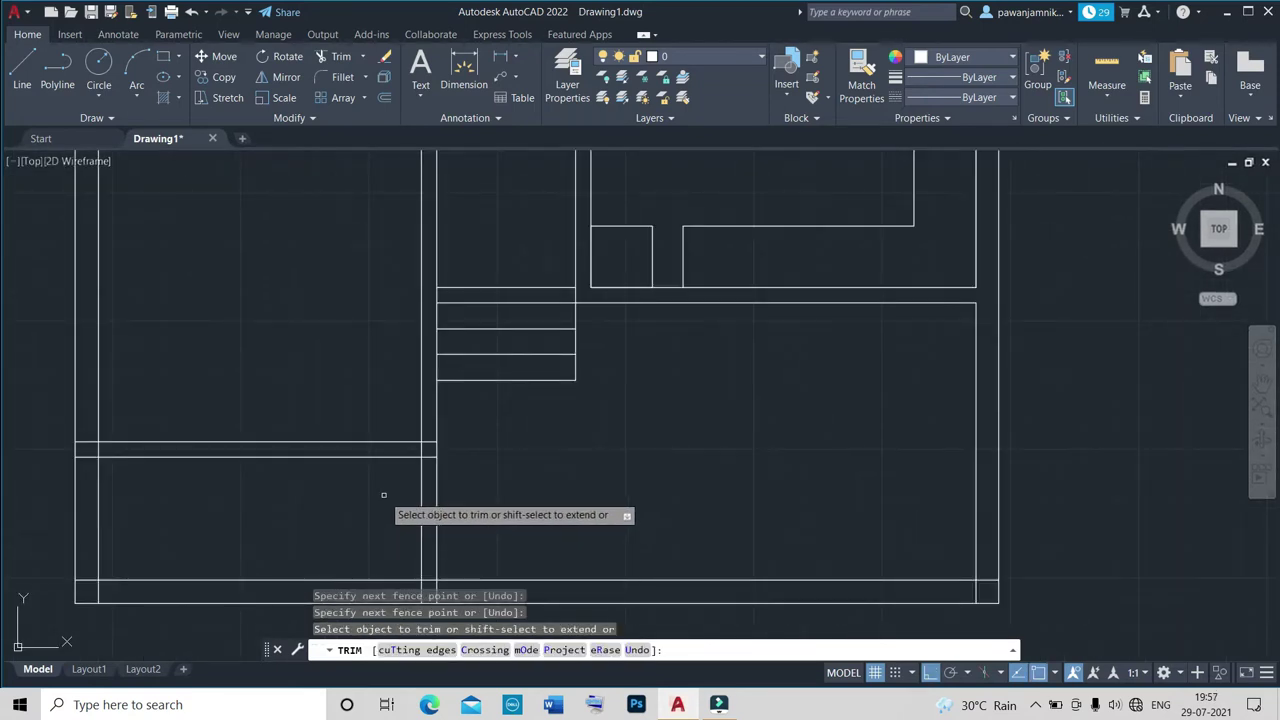
{"action": "scroll", "coordinate": [406, 500], "scroll_direction": "up", "scroll_amount": 5}
{"action": "left_click_drag", "start_coordinate": [407, 487], "coordinate": [626, 459]}
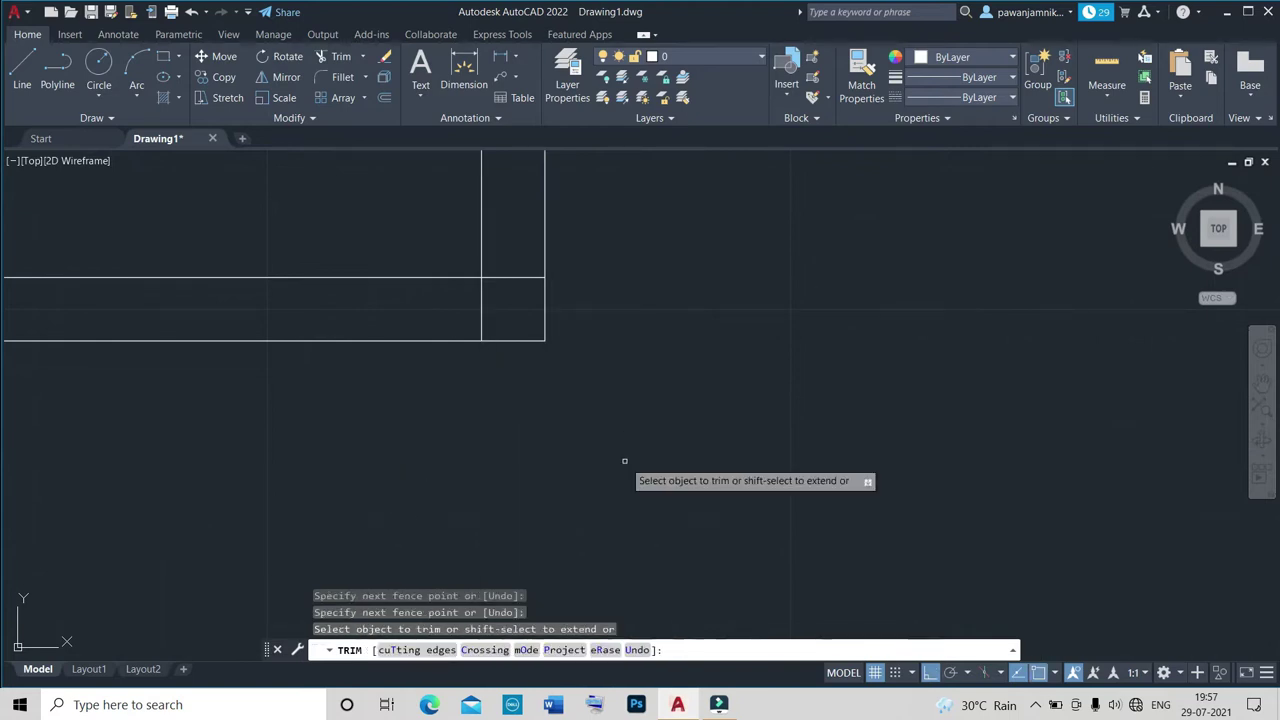
{"action": "scroll", "coordinate": [620, 500], "scroll_direction": "down", "scroll_amount": 3}
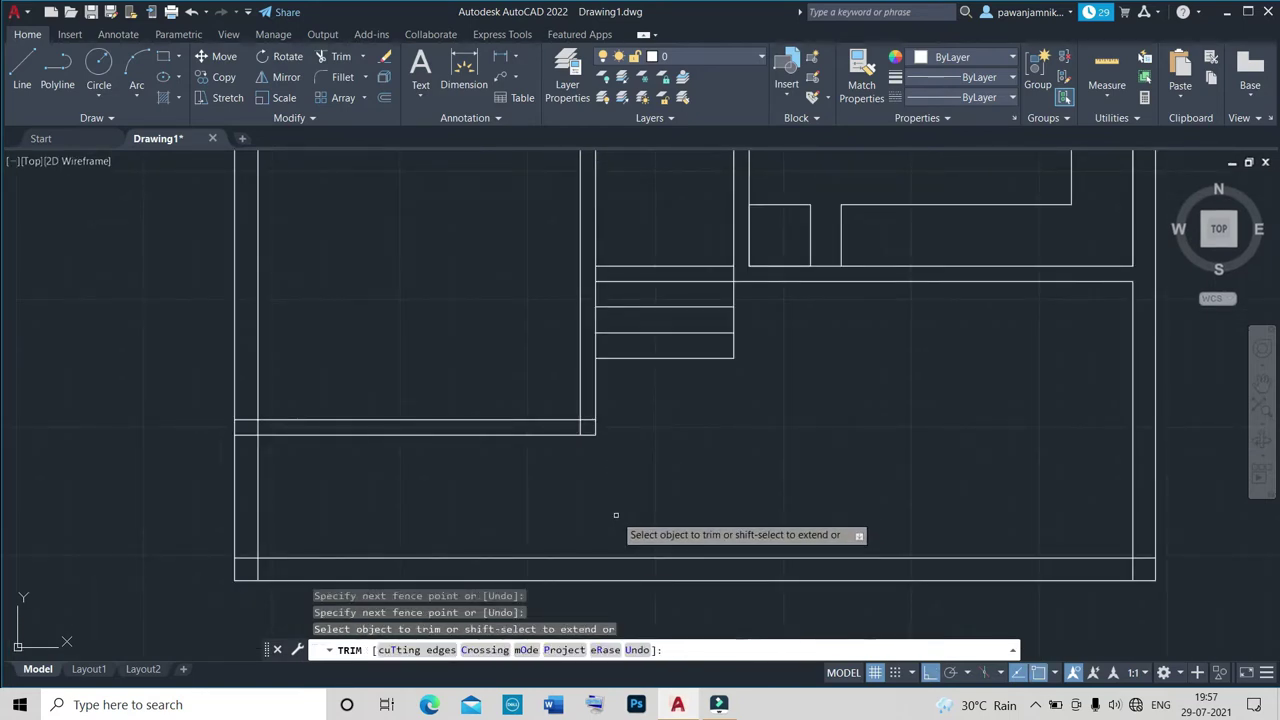
{"action": "key", "text": "ctrl+z"}
{"action": "scroll", "coordinate": [616, 515], "scroll_direction": "down", "scroll_amount": 5}
{"action": "scroll", "coordinate": [590, 540], "scroll_direction": "up", "scroll_amount": 4}
{"action": "scroll", "coordinate": [560, 525], "scroll_direction": "up", "scroll_amount": 2}
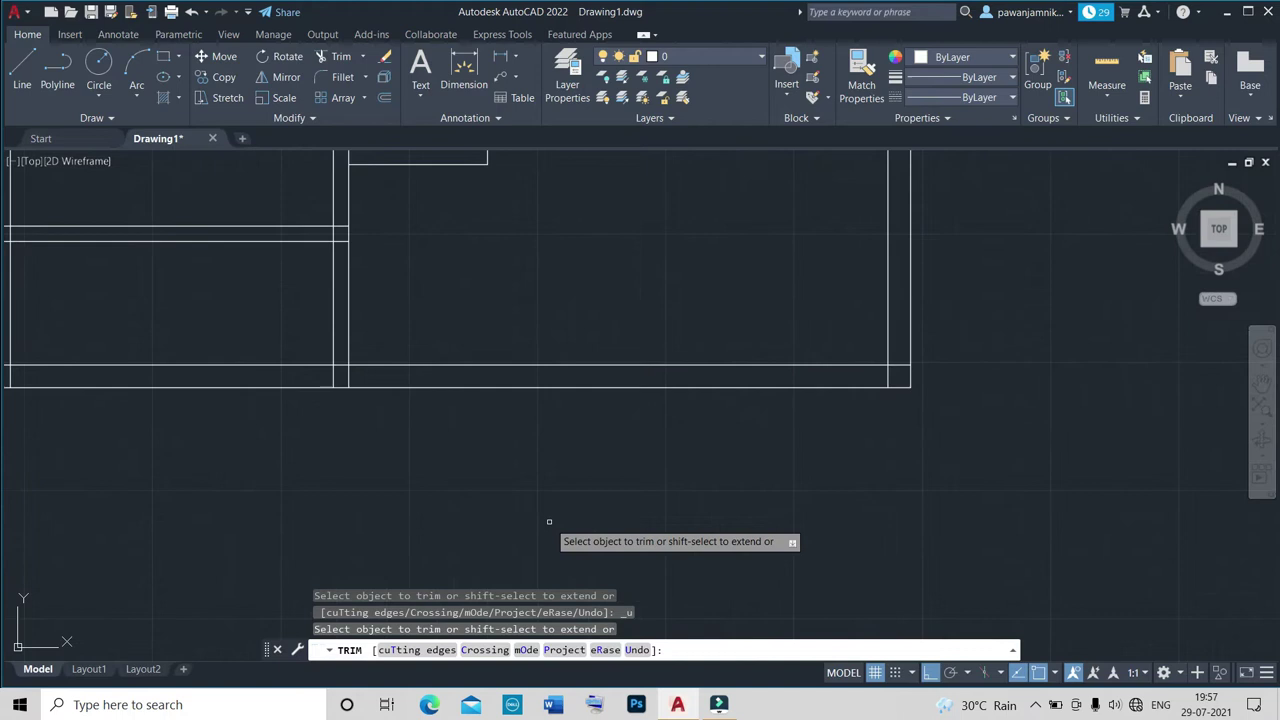
{"action": "scroll", "coordinate": [350, 400], "scroll_direction": "up", "scroll_amount": 2}
{"action": "scroll", "coordinate": [391, 268], "scroll_direction": "up", "scroll_amount": 2}
Cut the remaining overlapping lines at the junction, leaving short treads between the verticals.
{"action": "mouse_move", "coordinate": [389, 266]}
{"action": "left_mouse_down"}
{"action": "mouse_move", "coordinate": [402, 310]}
{"action": "mouse_move", "coordinate": [440, 352]}
{"action": "left_mouse_up"}
{"action": "scroll", "coordinate": [500, 400], "scroll_direction": "down", "scroll_amount": 3}
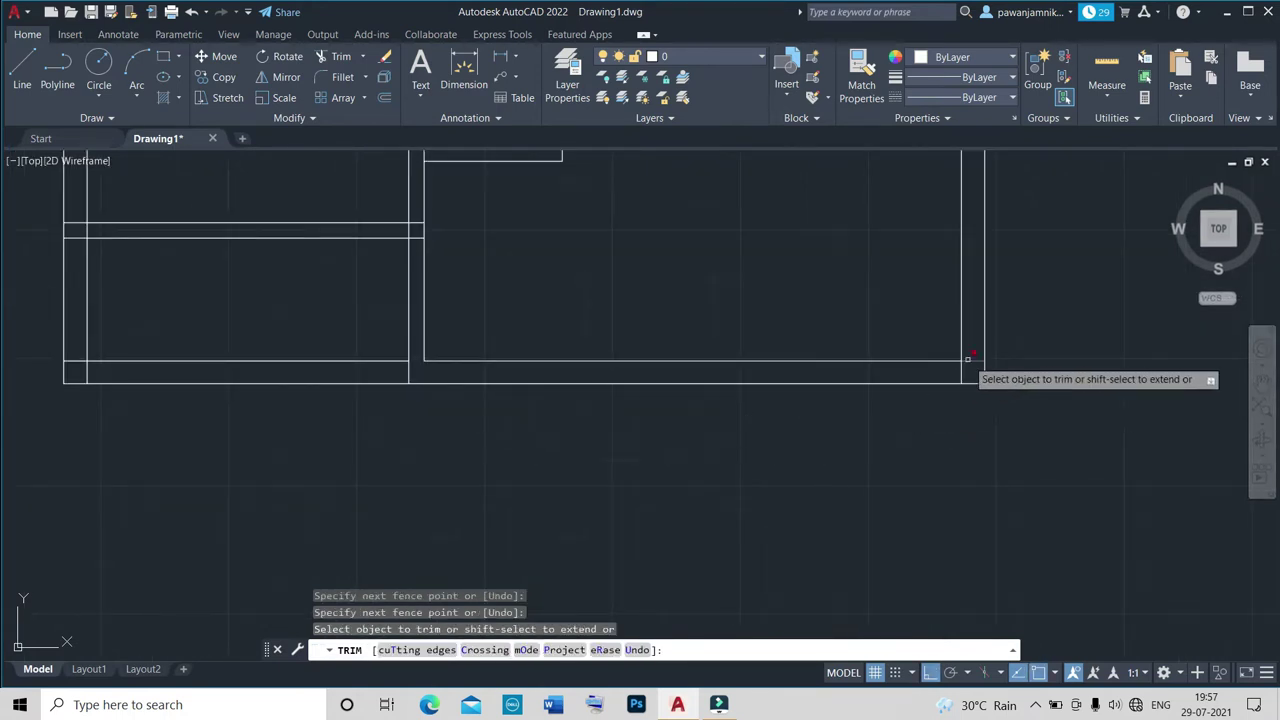
{"action": "scroll", "coordinate": [975, 351], "scroll_direction": "up", "scroll_amount": 4}
{"action": "scroll", "coordinate": [975, 351], "scroll_direction": "down", "scroll_amount": 4}
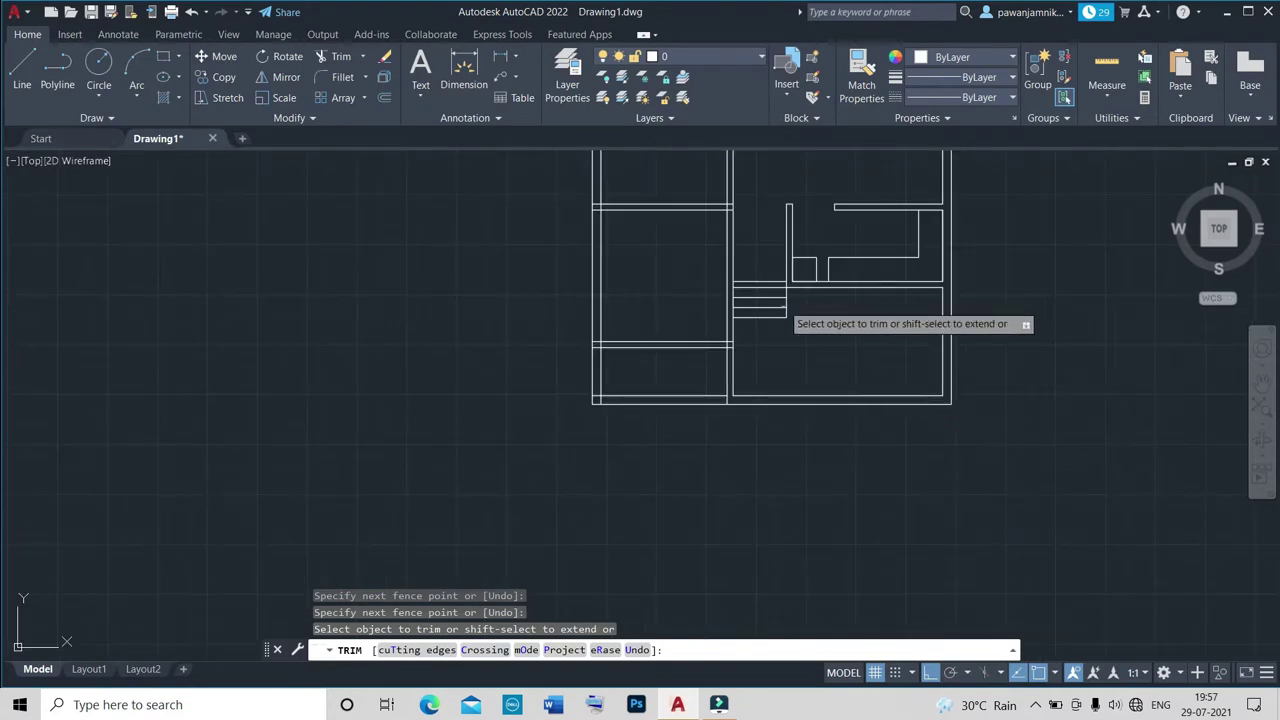
{"action": "scroll", "coordinate": [729, 343], "scroll_direction": "up", "scroll_amount": 5}
{"action": "left_click_drag", "start_coordinate": [756, 312], "coordinate": [756, 327]}
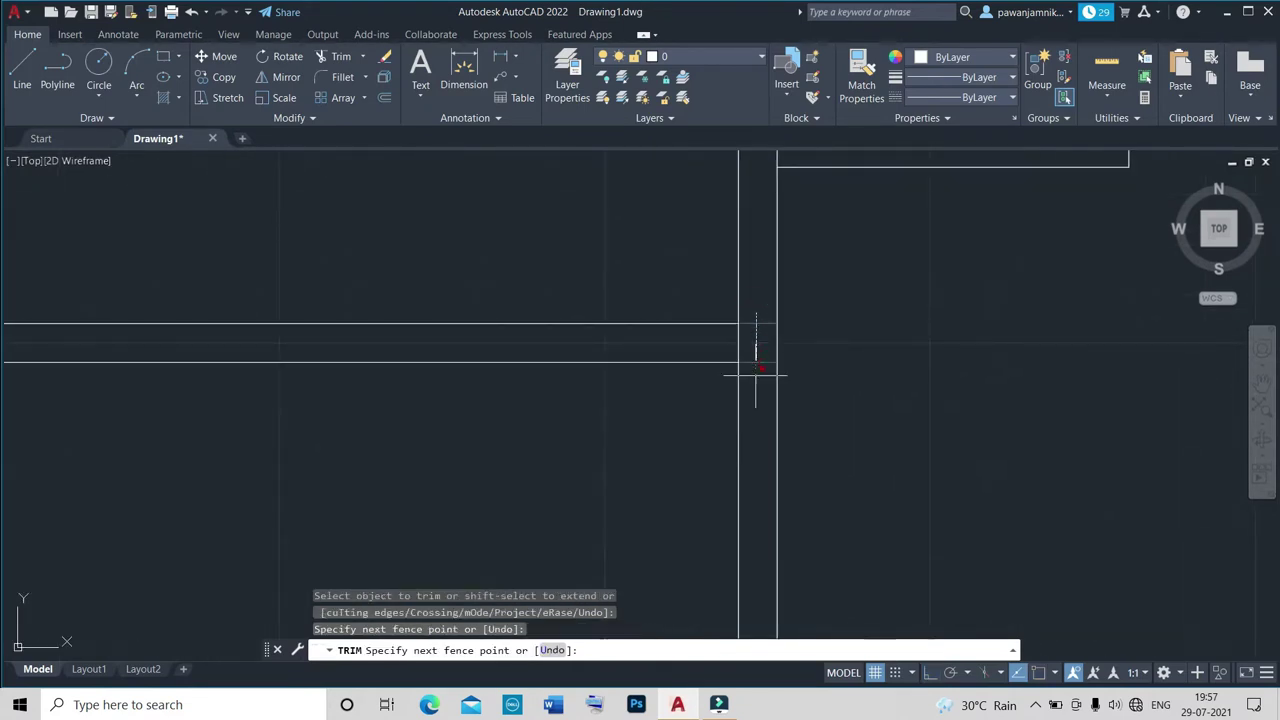
{"action": "left_click_drag", "start_coordinate": [756, 372], "coordinate": [756, 378]}
{"action": "scroll", "coordinate": [752, 385], "scroll_direction": "down", "scroll_amount": 2}
{"action": "scroll", "coordinate": [900, 378], "scroll_direction": "down", "scroll_amount": 2}
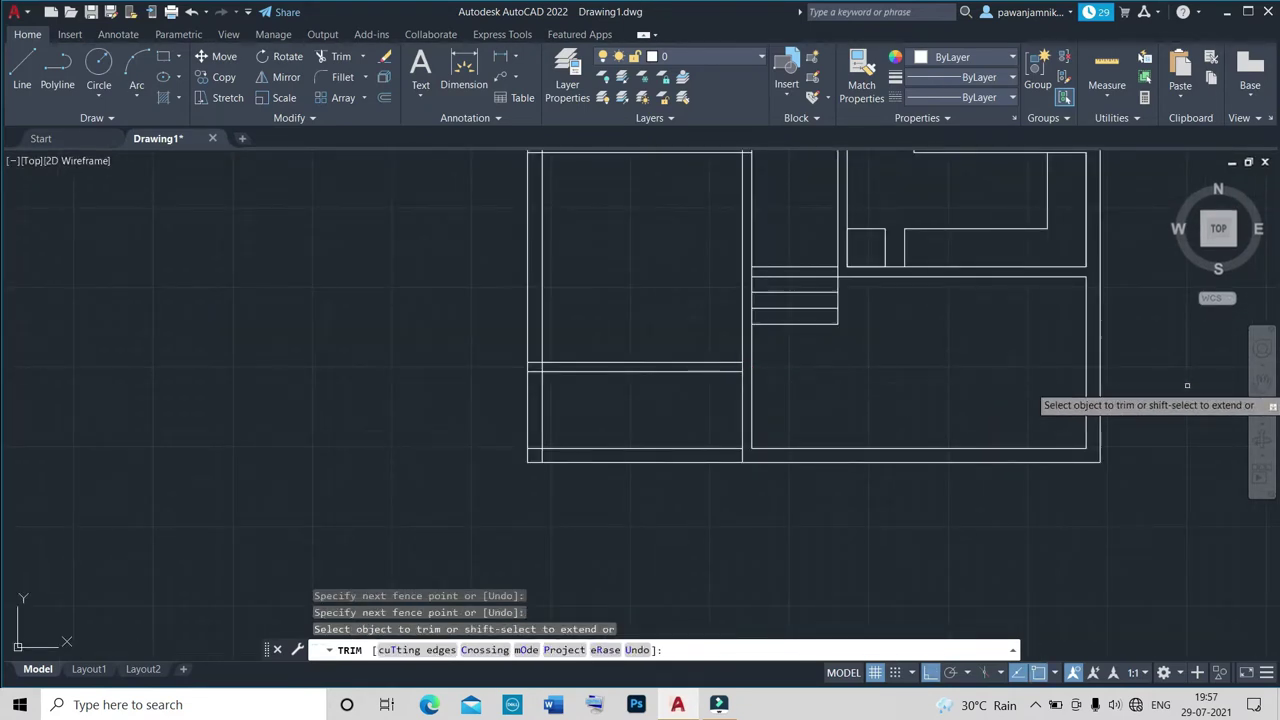
{"action": "scroll", "coordinate": [1187, 385], "scroll_direction": "down", "scroll_amount": 1}
{"action": "scroll", "coordinate": [1187, 376], "scroll_direction": "down", "scroll_amount": 1}
{"action": "scroll", "coordinate": [1081, 394], "scroll_direction": "up", "scroll_amount": 2}
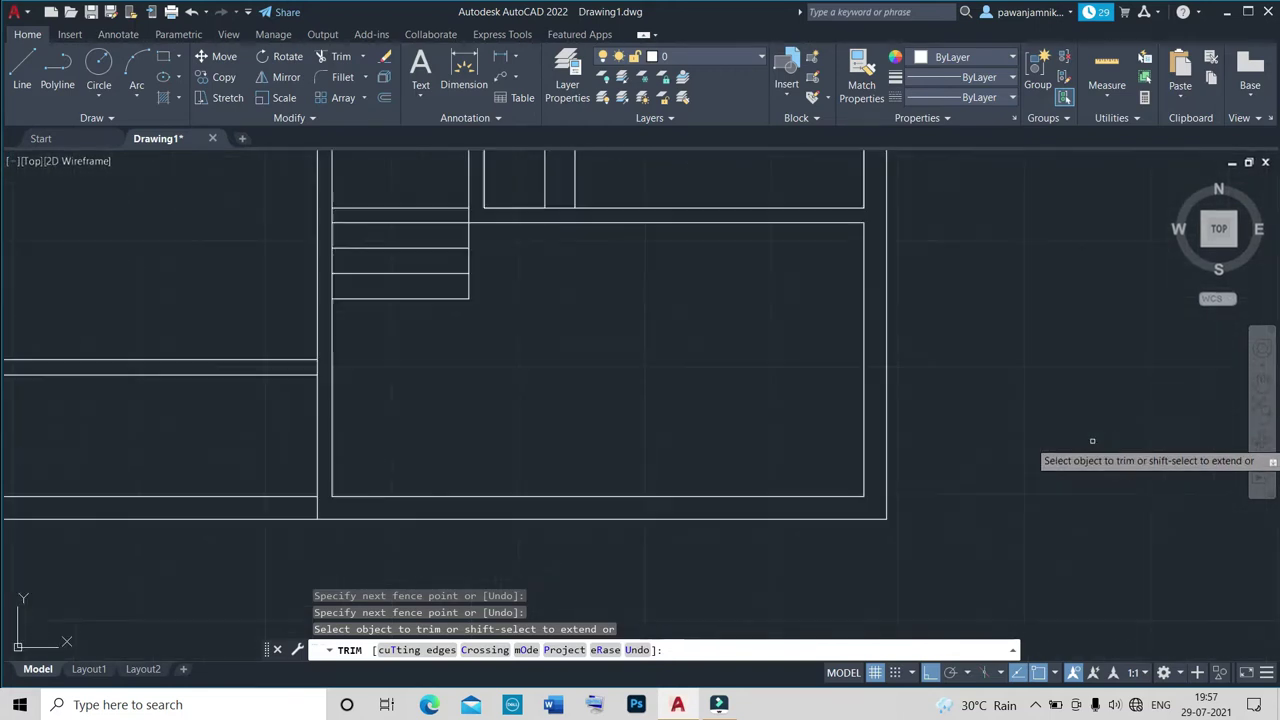
{"action": "scroll", "coordinate": [1081, 394], "scroll_direction": "down", "scroll_amount": 5}
{"action": "scroll", "coordinate": [1100, 193], "scroll_direction": "up", "scroll_amount": 5}
{"action": "scroll", "coordinate": [1100, 193], "scroll_direction": "down", "scroll_amount": 5}
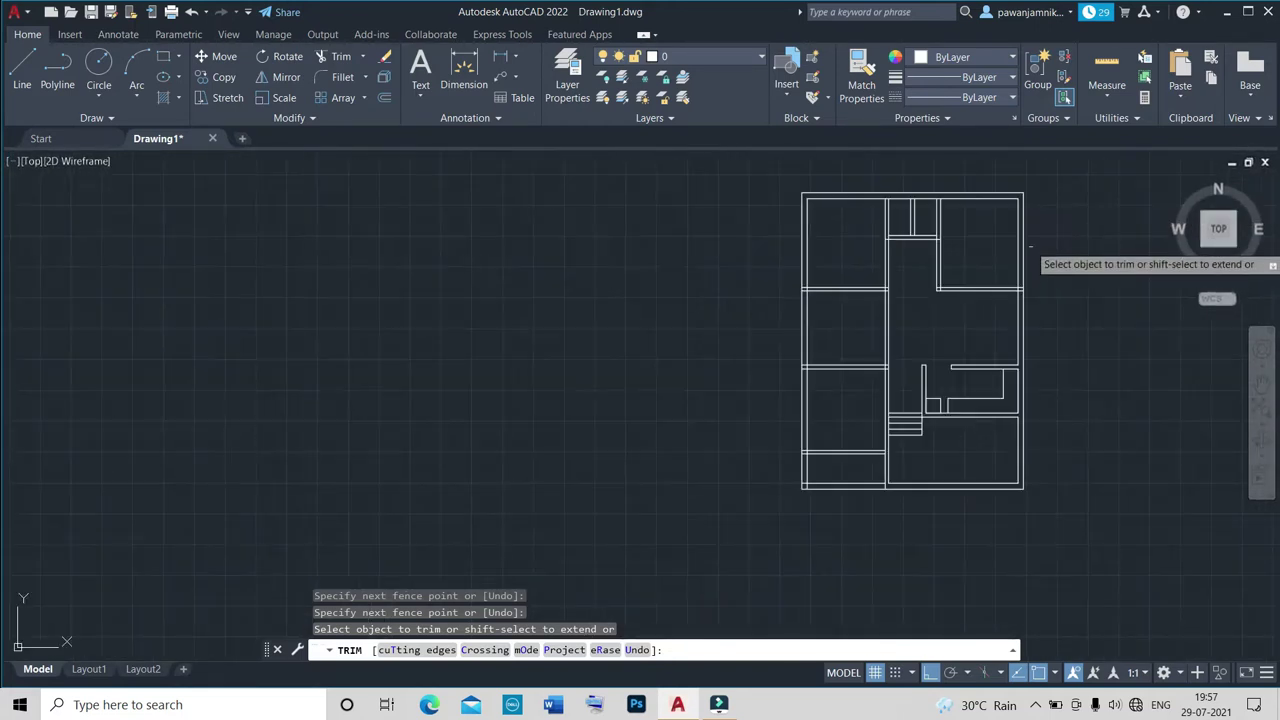
{"action": "scroll", "coordinate": [880, 267], "scroll_direction": "up", "scroll_amount": 2}
{"action": "key", "text": "Escape"}
{"action": "scroll", "coordinate": [870, 300], "scroll_direction": "down", "scroll_amount": 2}
{"action": "scroll", "coordinate": [983, 371], "scroll_direction": "up", "scroll_amount": 1}
{"action": "scroll", "coordinate": [836, 392], "scroll_direction": "up", "scroll_amount": 1}
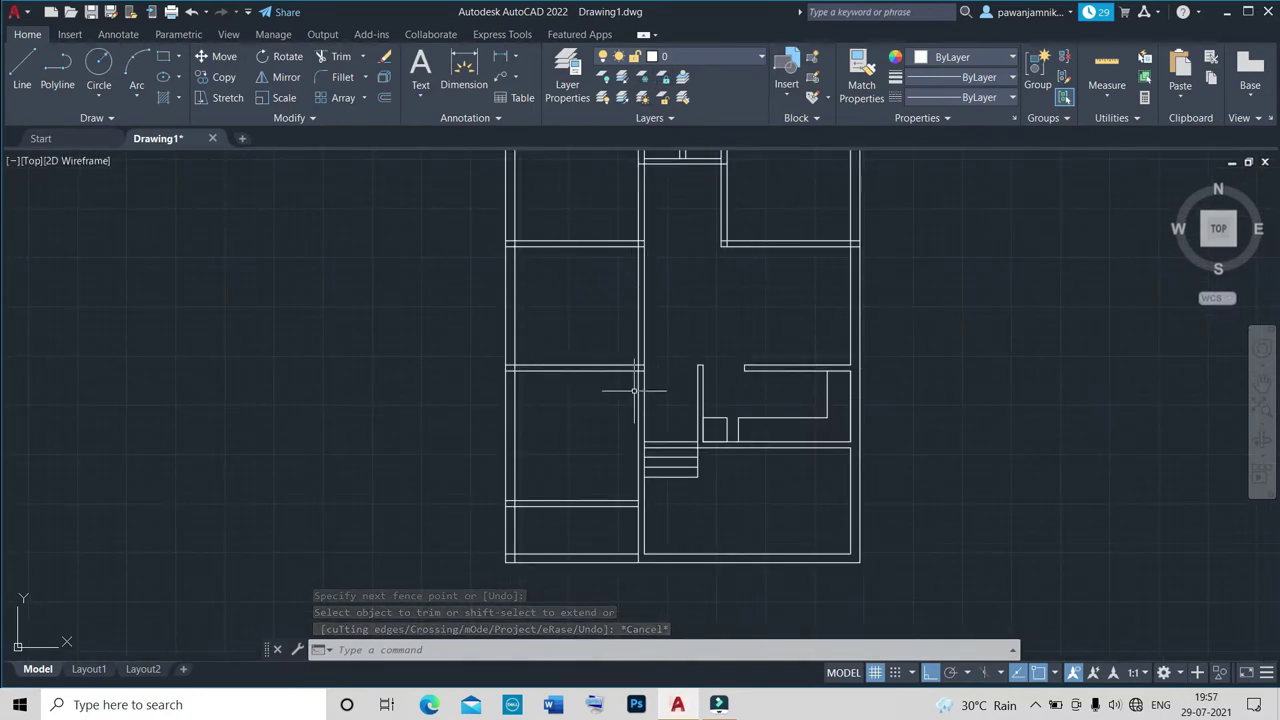
Draw the partition outline from the wall corner: a 4' segment, then a 3.5' segment down.
{"action": "type", "text": "l"}
{"action": "key", "text": "Return"}
{"action": "scroll", "coordinate": [506, 366], "scroll_direction": "up", "scroll_amount": 3}
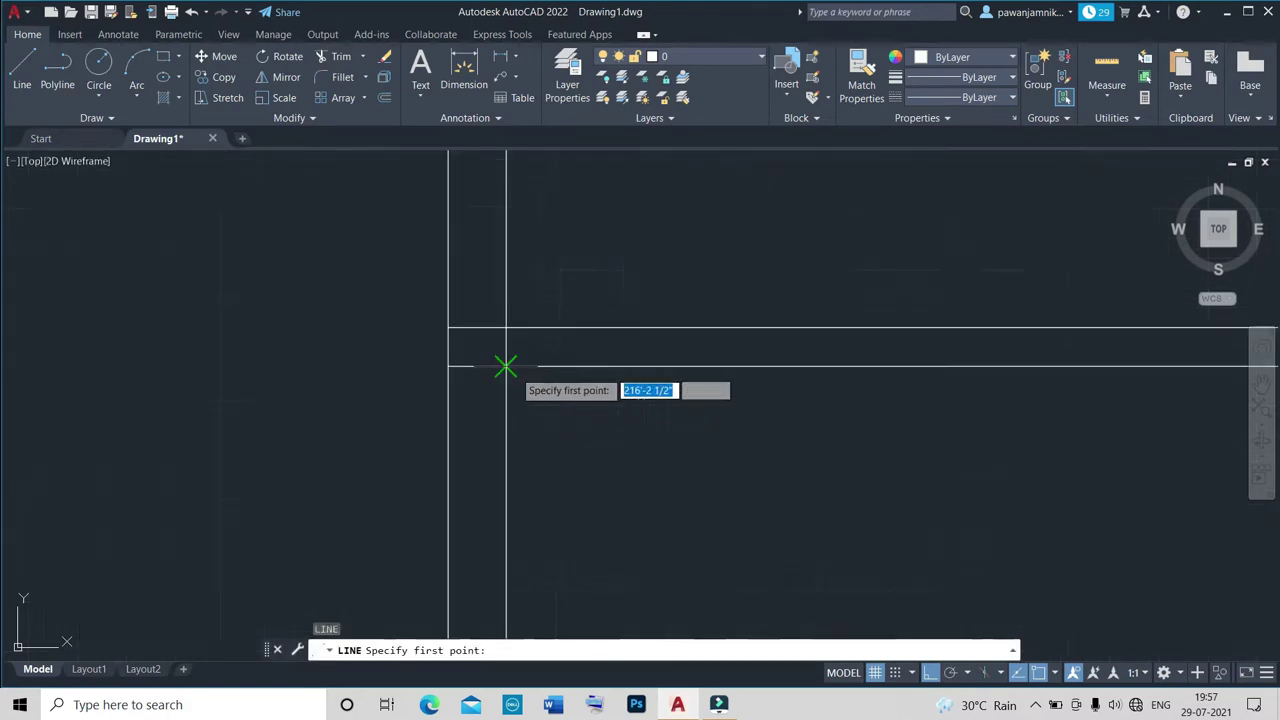
{"action": "scroll", "coordinate": [503, 364], "scroll_direction": "up", "scroll_amount": 3}
{"action": "left_click", "coordinate": [500, 363]}
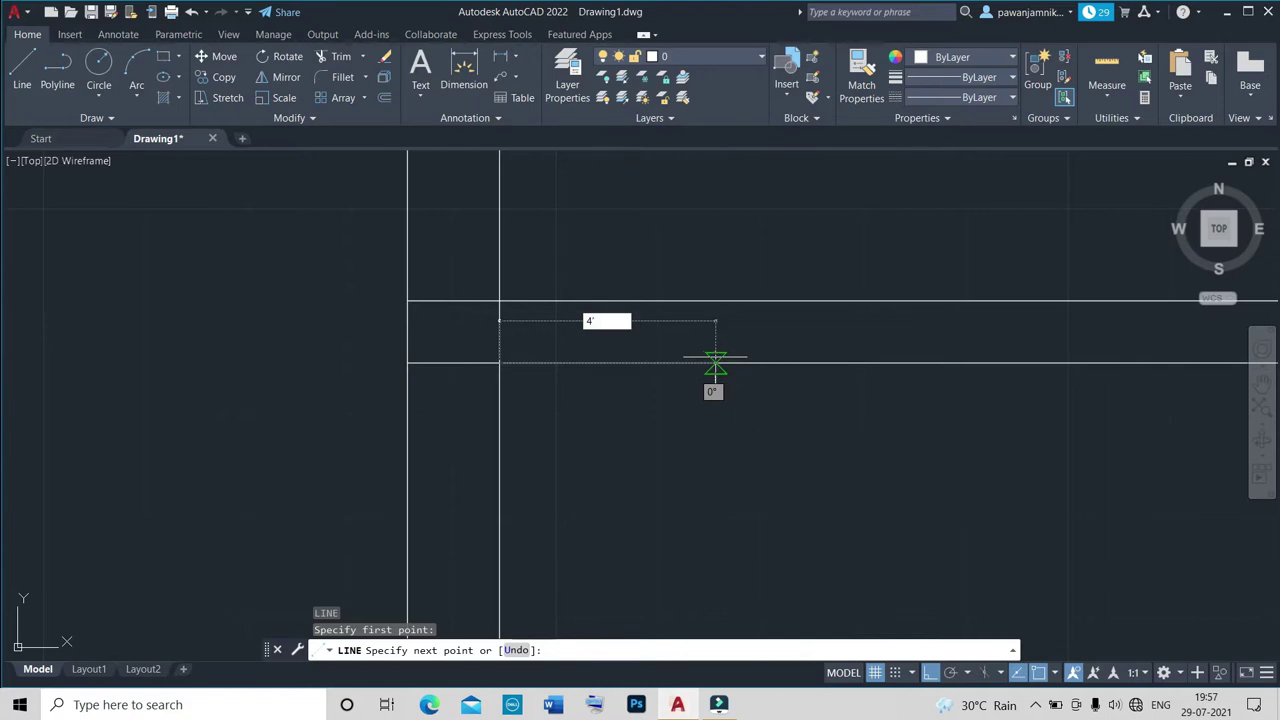
{"action": "key", "text": "Return"}
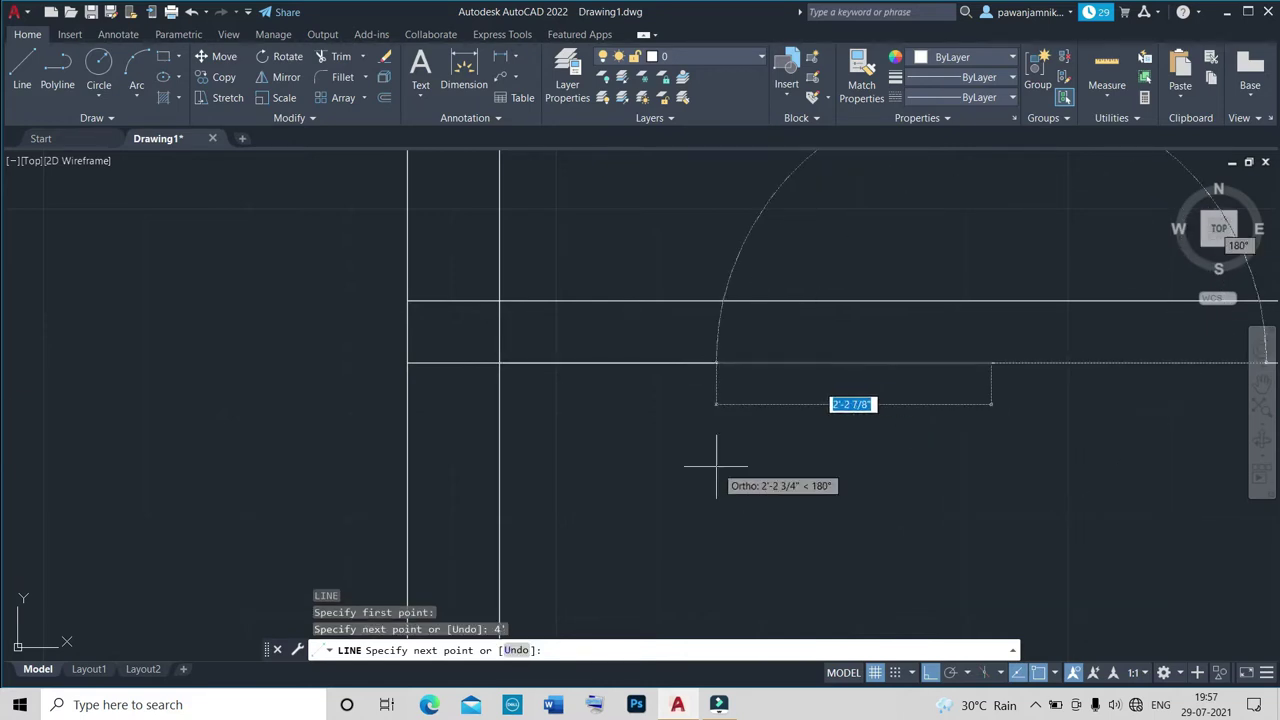
{"action": "scroll", "coordinate": [716, 466], "scroll_direction": "down", "scroll_amount": 3}
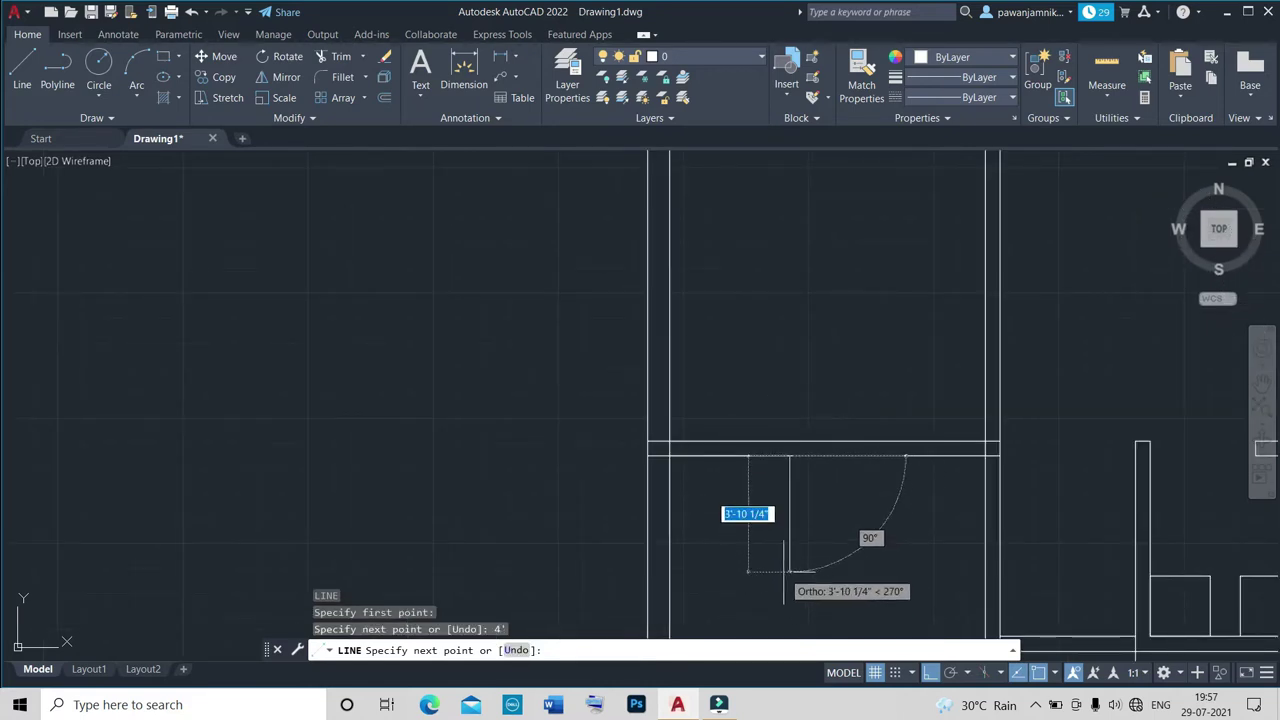
{"action": "type", "text": ".5'"}
{"action": "key", "text": "Return"}
{"action": "left_click", "coordinate": [790, 561]}
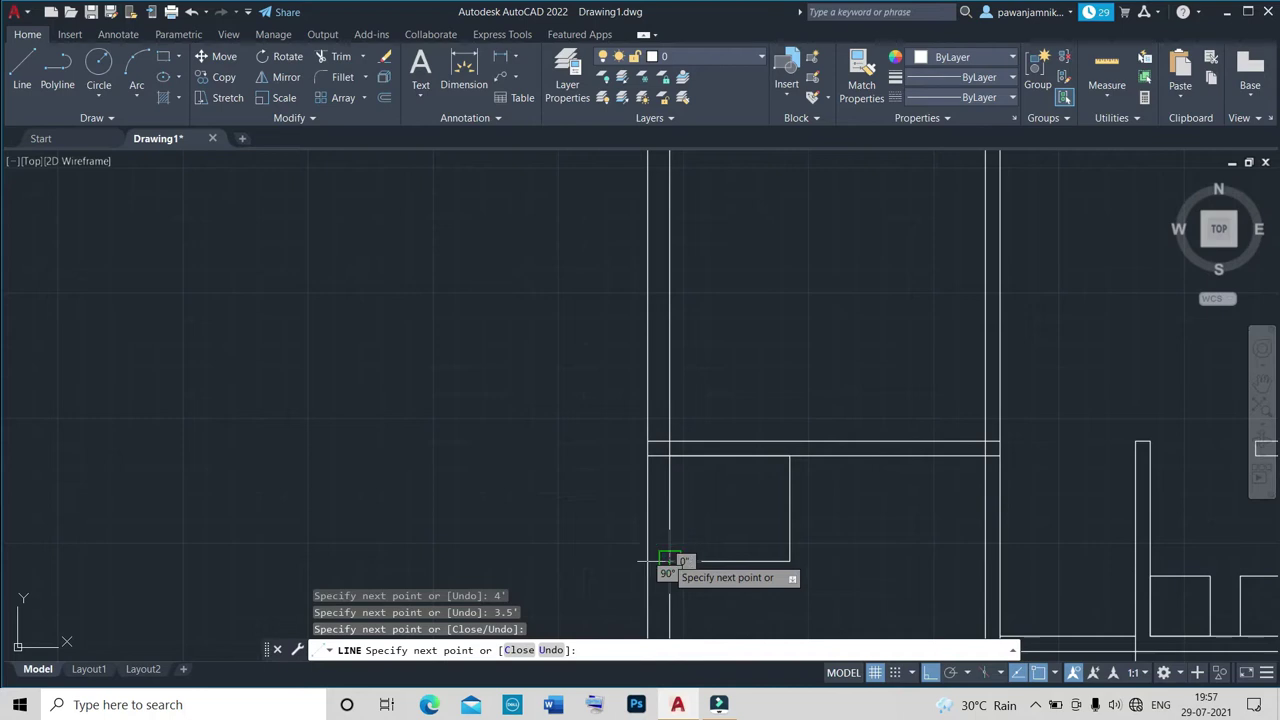
{"action": "key", "text": "Escape"}
{"action": "scroll", "coordinate": [768, 533], "scroll_direction": "down", "scroll_amount": 4}
{"action": "scroll", "coordinate": [768, 535], "scroll_direction": "up", "scroll_amount": 2}
{"action": "scroll", "coordinate": [751, 495], "scroll_direction": "up", "scroll_amount": 4}
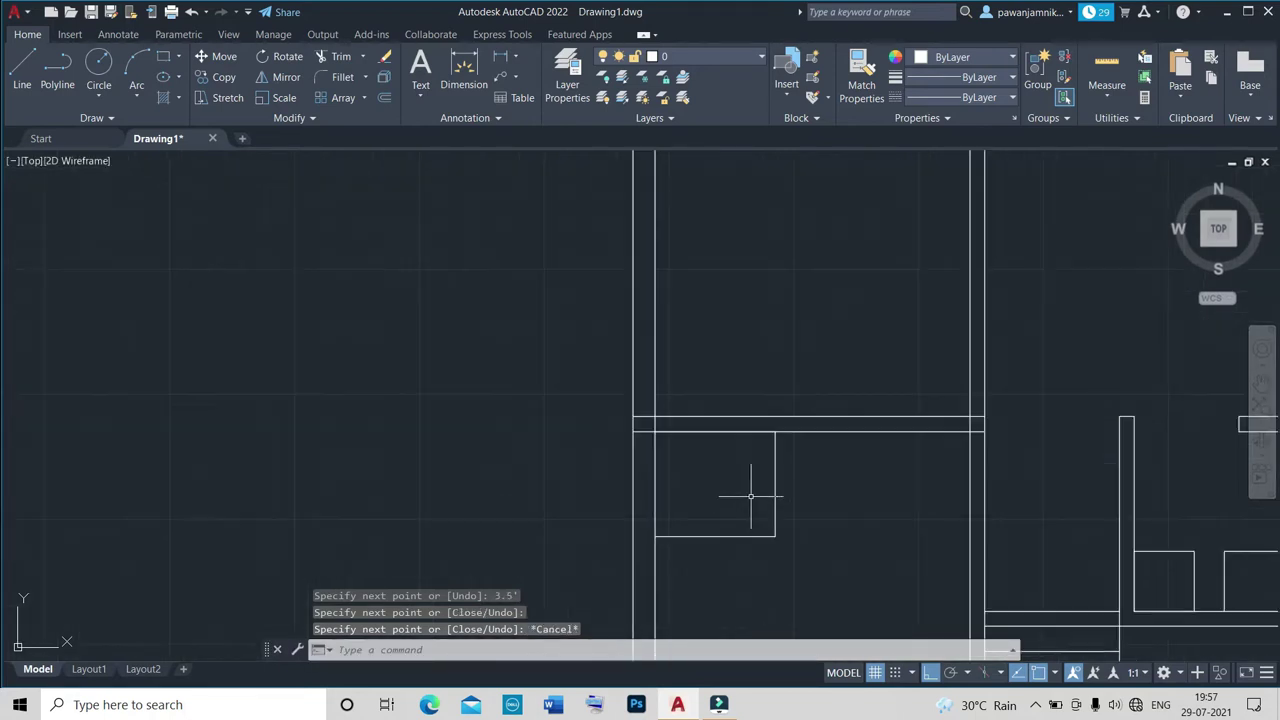
{"action": "scroll", "coordinate": [770, 519], "scroll_direction": "down", "scroll_amount": 4}
{"action": "scroll", "coordinate": [750, 496], "scroll_direction": "up", "scroll_amount": 4}
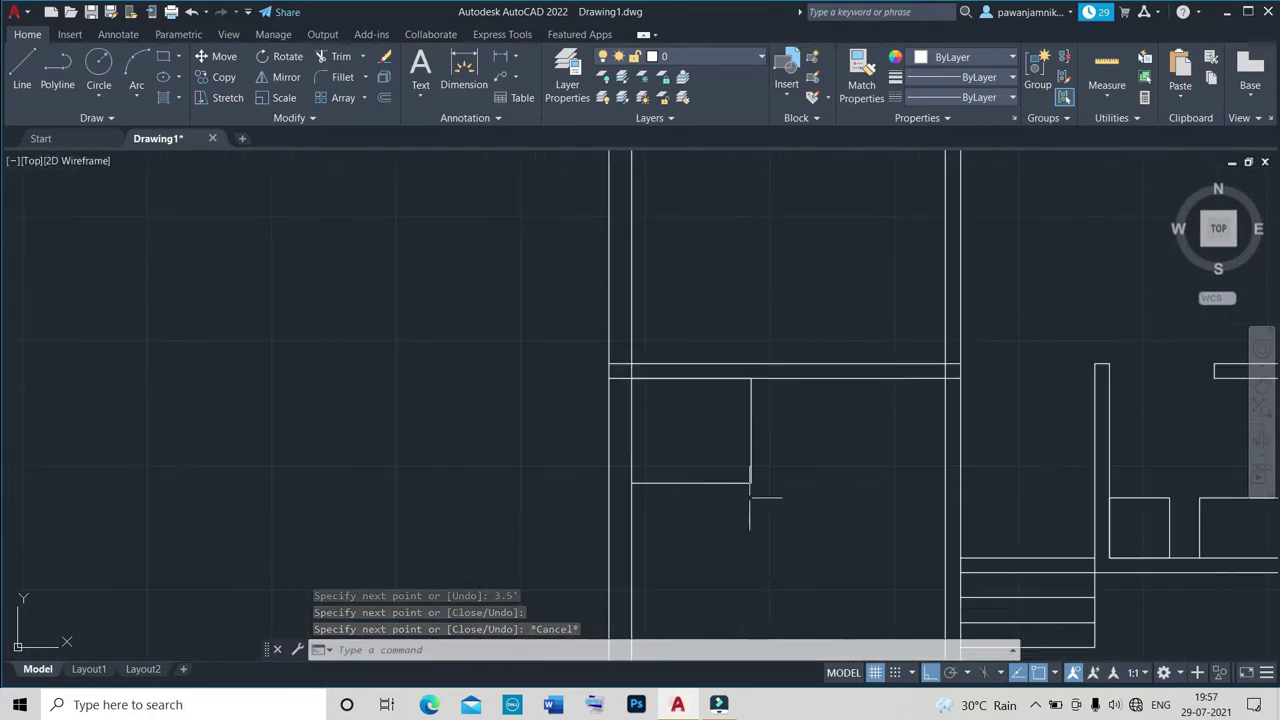
{"action": "scroll", "coordinate": [731, 490], "scroll_direction": "up", "scroll_amount": 1}
{"action": "scroll", "coordinate": [725, 484], "scroll_direction": "up", "scroll_amount": 1}
{"action": "scroll", "coordinate": [720, 482], "scroll_direction": "up", "scroll_amount": 2}
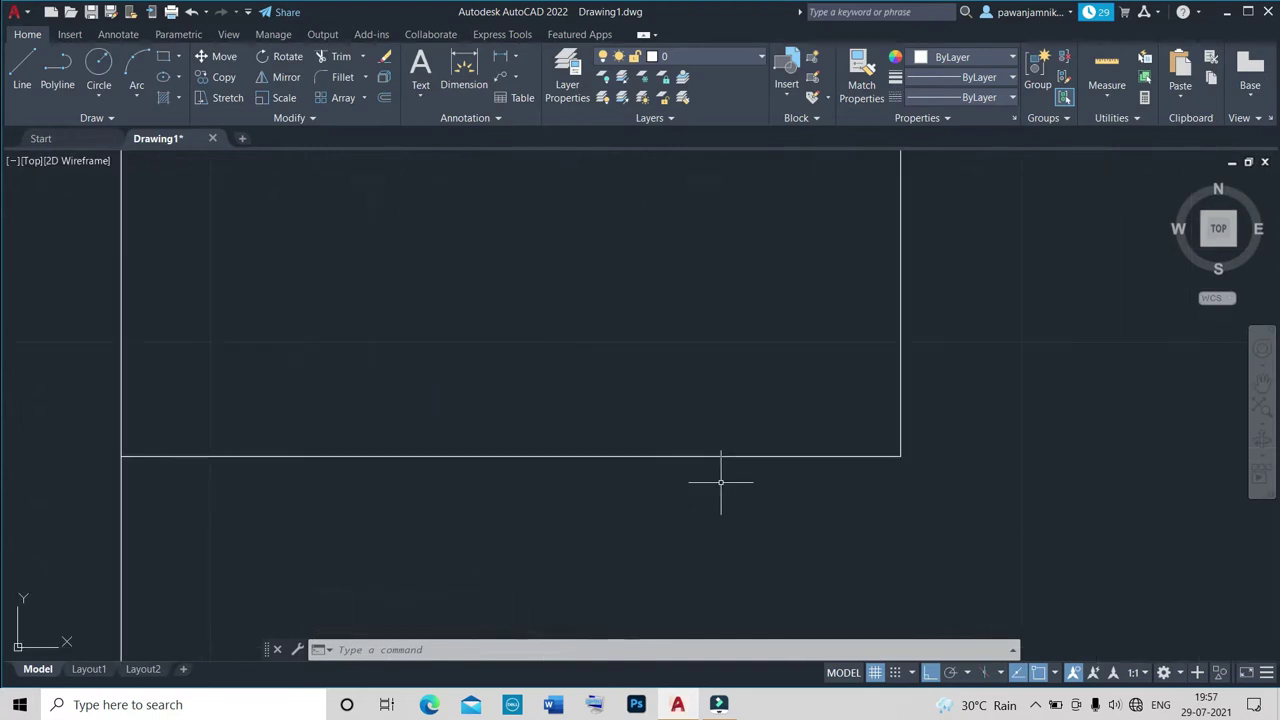
{"action": "type", "text": "o"}
Offset the outline's bottom line and right edge 6" inward.
{"action": "key", "text": "Return"}
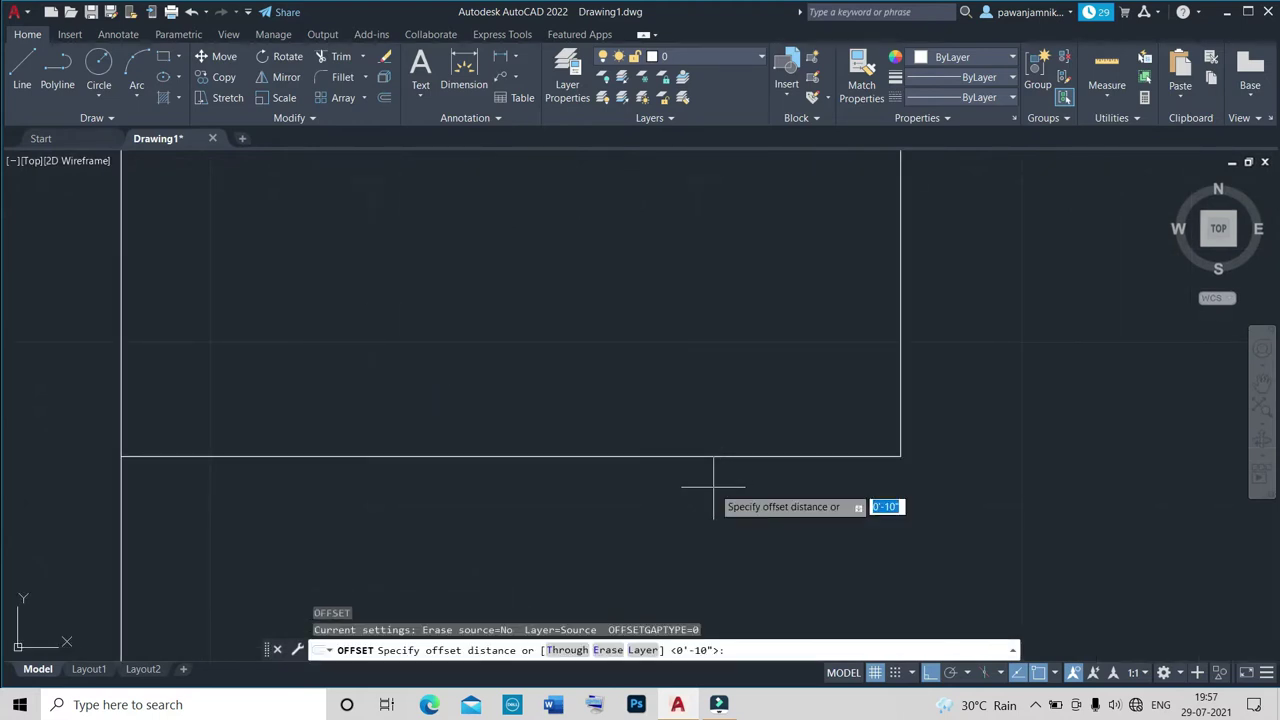
{"action": "type", "text": "'"}
{"action": "key", "text": "Return"}
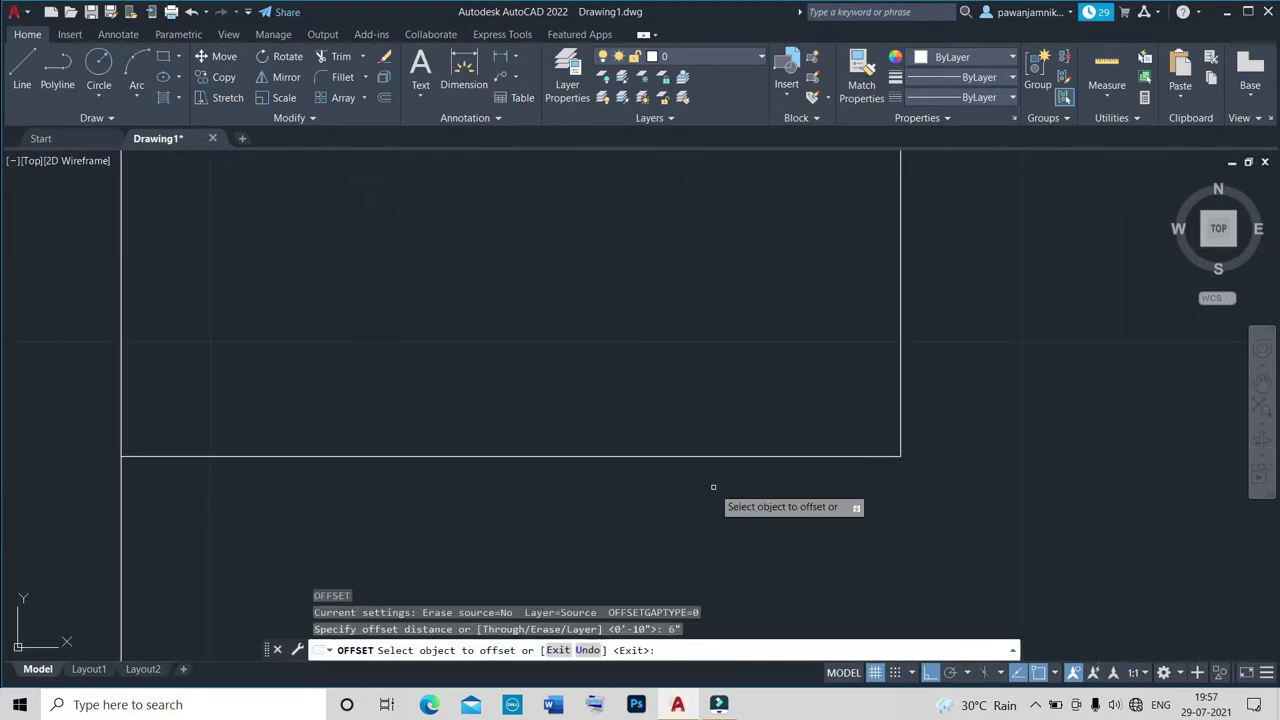
{"action": "left_click", "coordinate": [711, 456]}
{"action": "left_click", "coordinate": [710, 385]}
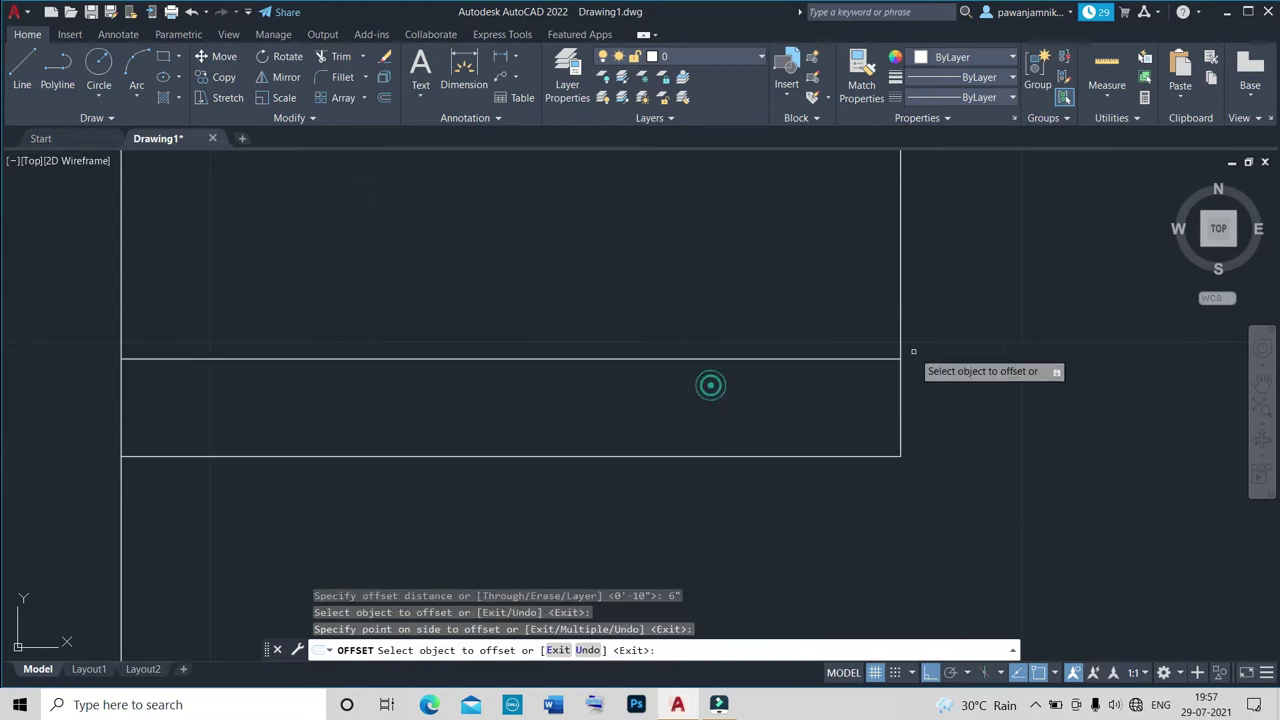
{"action": "left_click", "coordinate": [900, 353]}
{"action": "left_click", "coordinate": [756, 355]}
{"action": "scroll", "coordinate": [788, 360], "scroll_direction": "up", "scroll_amount": 2}
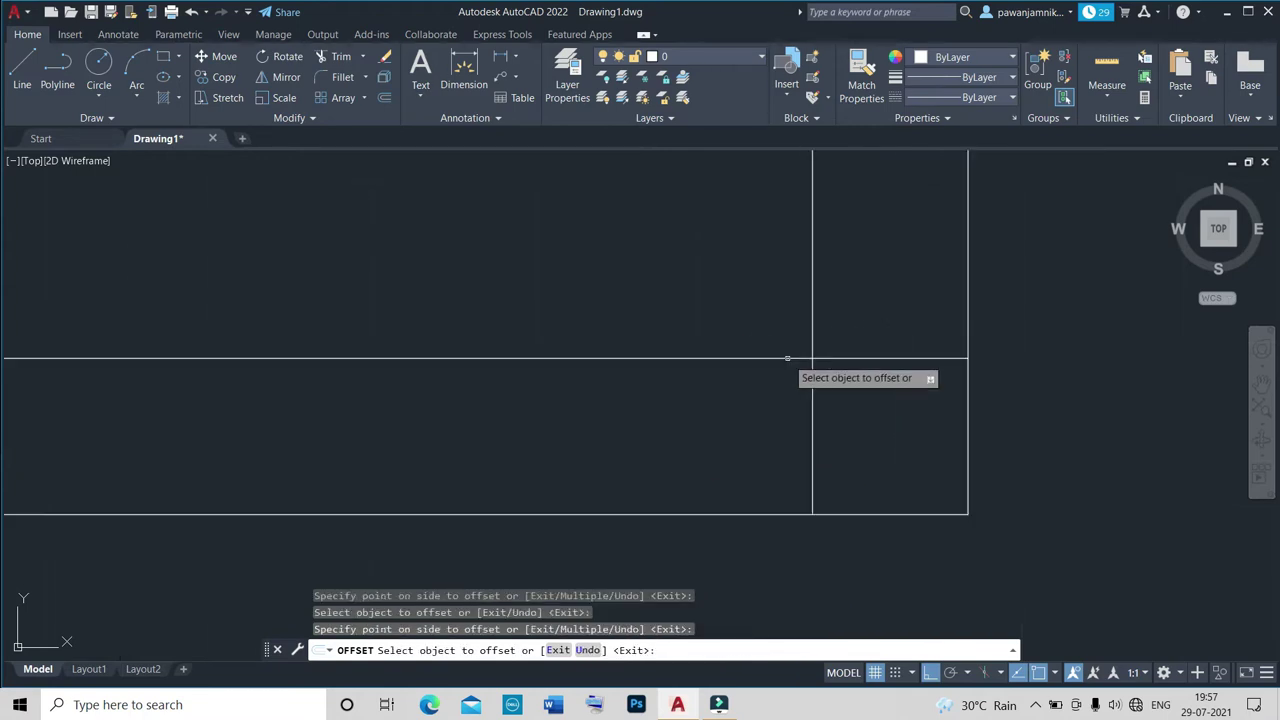
{"action": "key", "text": "Escape"}
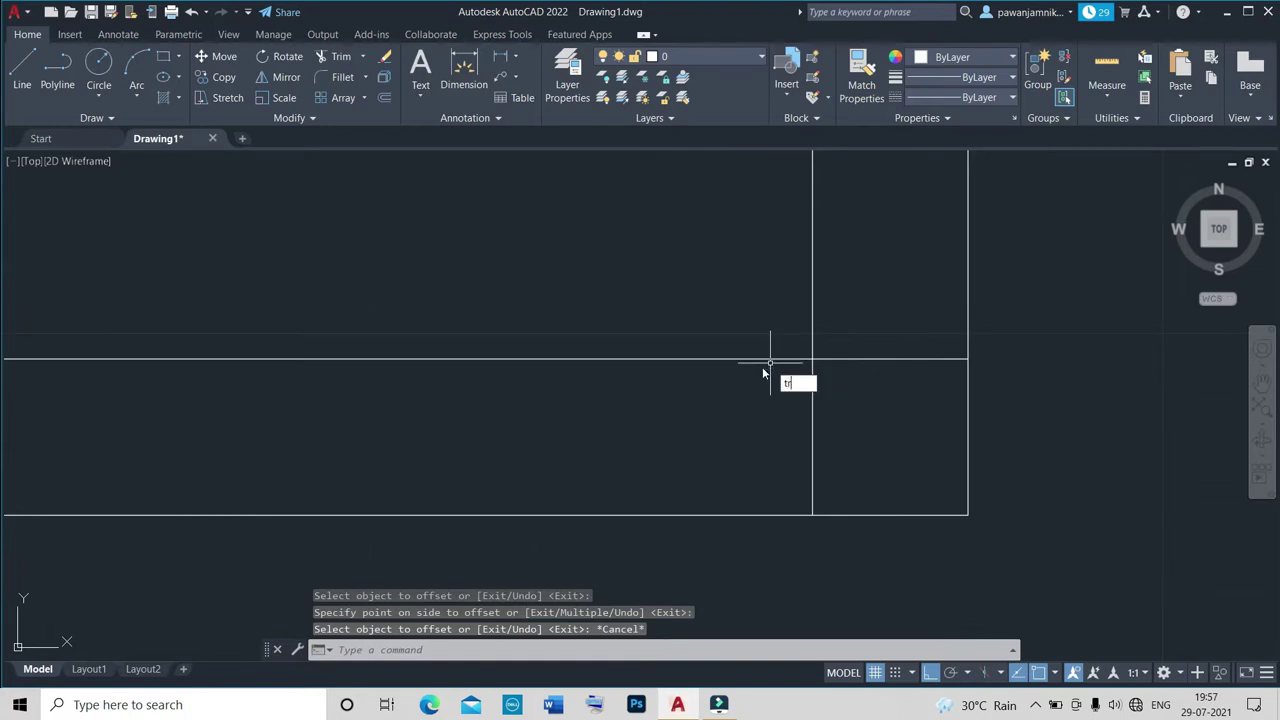
Trim the overlapping lines at the partition corner, then try extending and select the upper line.
{"action": "key", "text": "Return"}
{"action": "left_click_drag", "start_coordinate": [778, 476], "coordinate": [857, 343]}
{"action": "scroll", "coordinate": [800, 420], "scroll_direction": "down", "scroll_amount": 5}
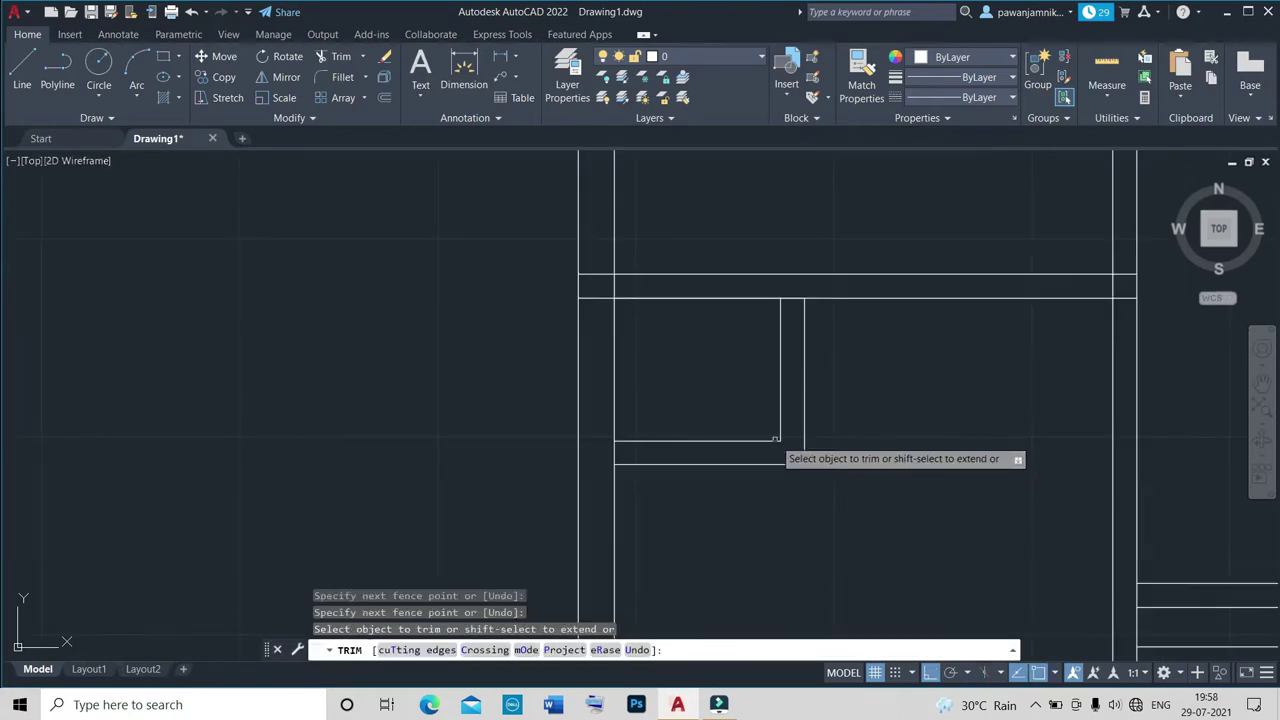
{"action": "key", "text": "Escape"}
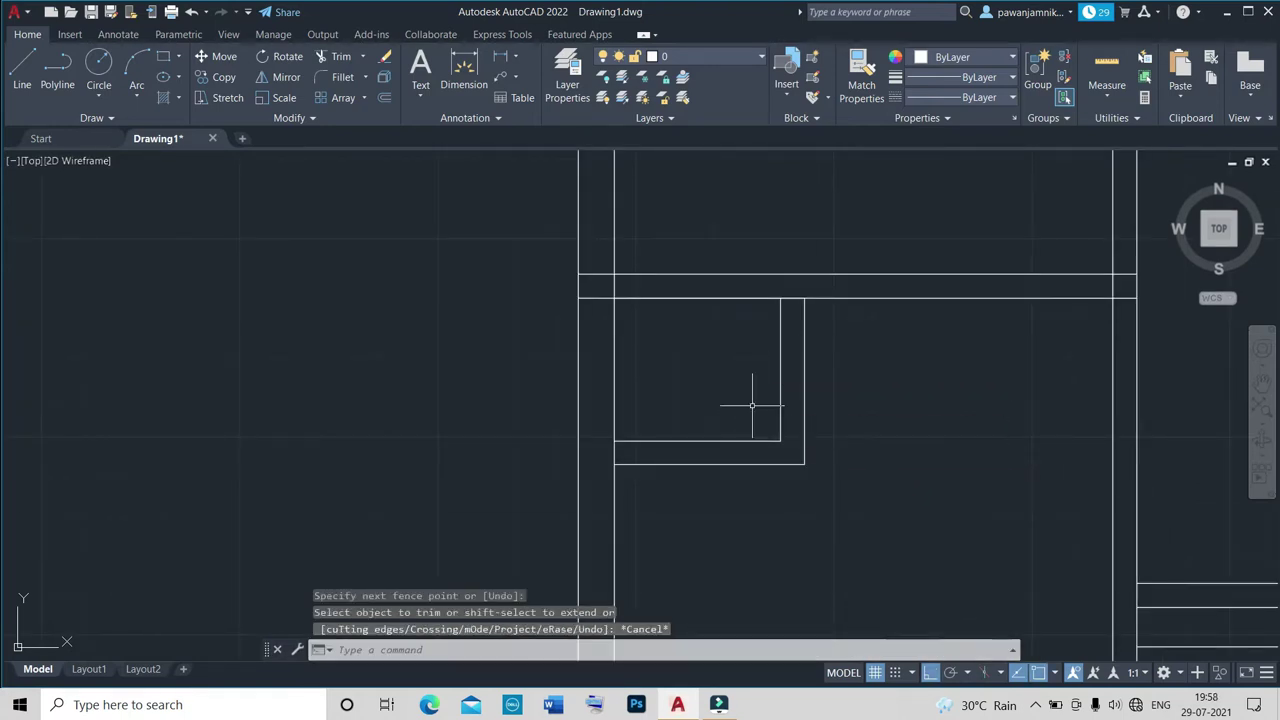
{"action": "type", "text": "ex"}
{"action": "key", "text": "Return"}
{"action": "scroll", "coordinate": [778, 440], "scroll_direction": "up", "scroll_amount": 4}
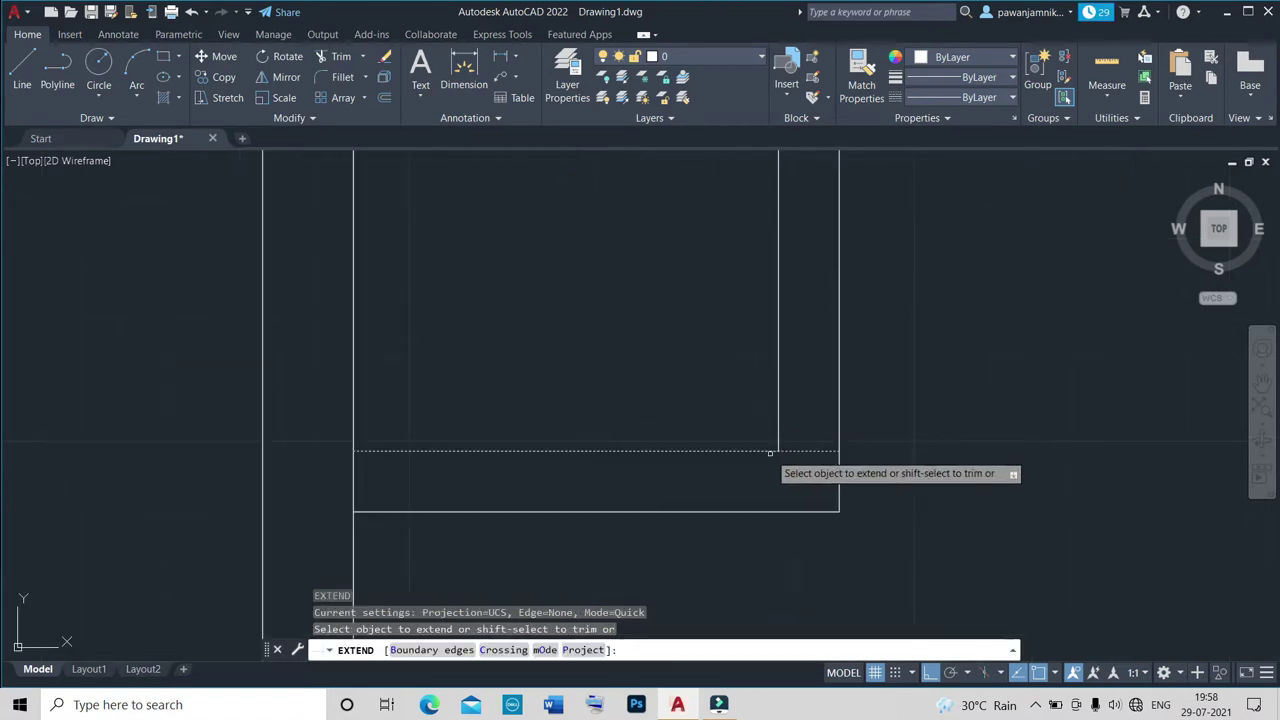
{"action": "scroll", "coordinate": [745, 476], "scroll_direction": "down", "scroll_amount": 4}
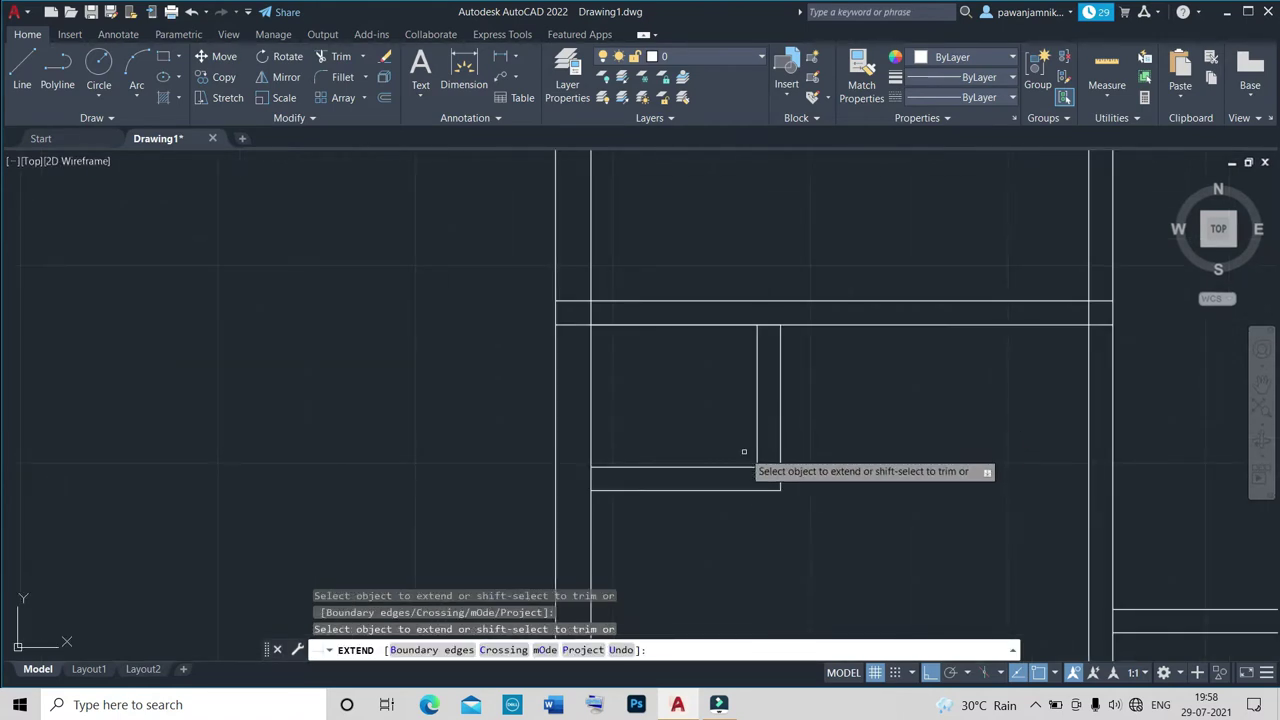
{"action": "key", "text": "Escape"}
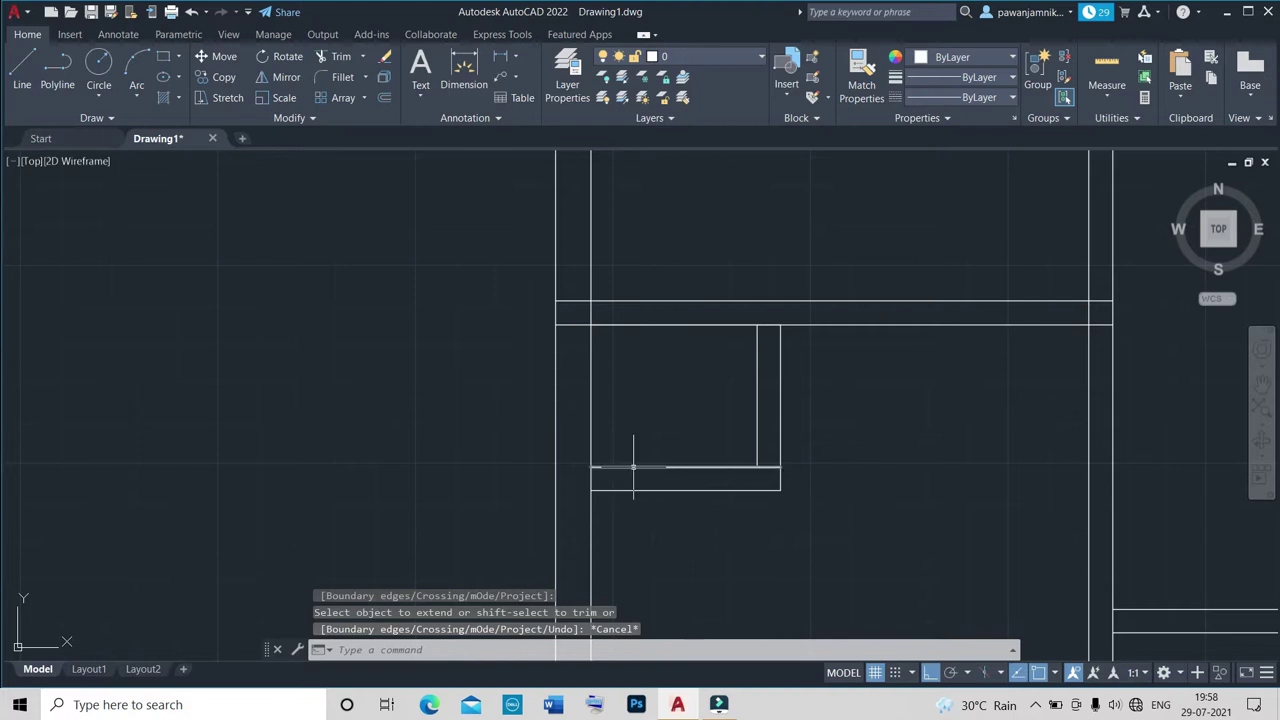
{"action": "left_click", "coordinate": [634, 467]}
Mirror the L-shaped partition lines about the wall line, keeping the original lines.
{"action": "left_click", "coordinate": [634, 489]}
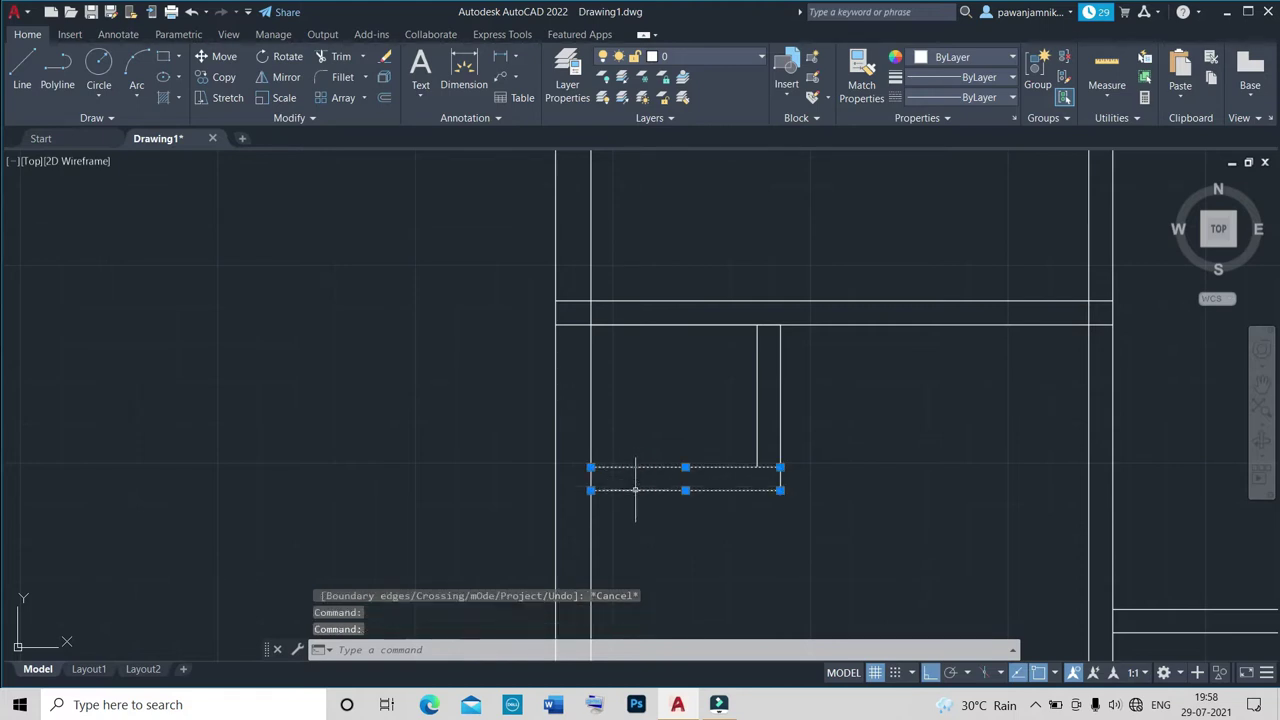
{"action": "left_click", "coordinate": [758, 437]}
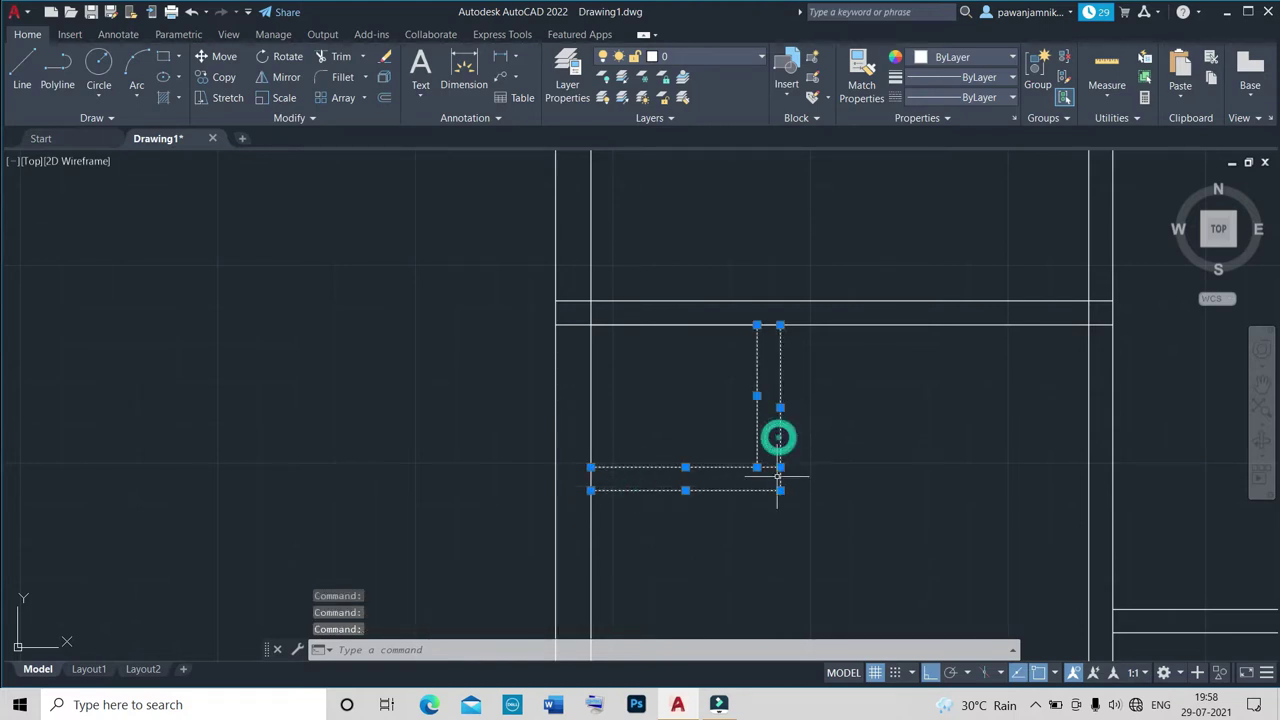
{"action": "type", "text": "m"}
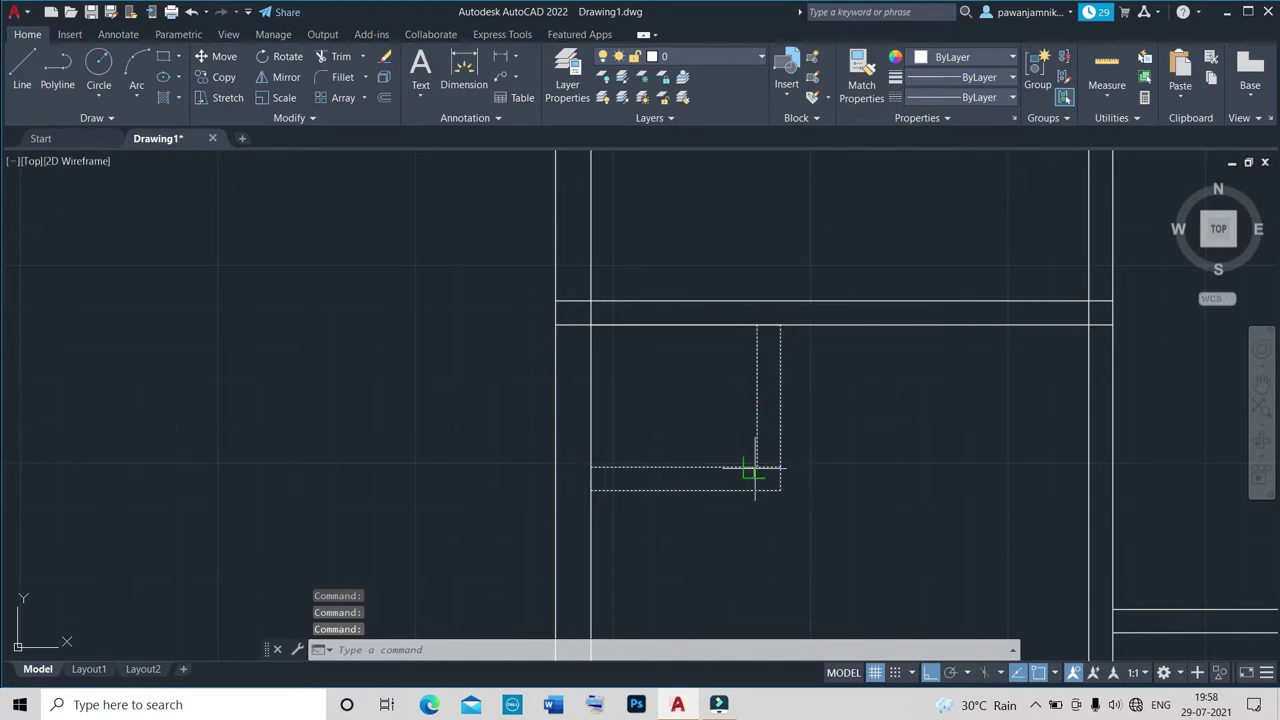
{"action": "type", "text": "mi"}
{"action": "key", "text": "Return"}
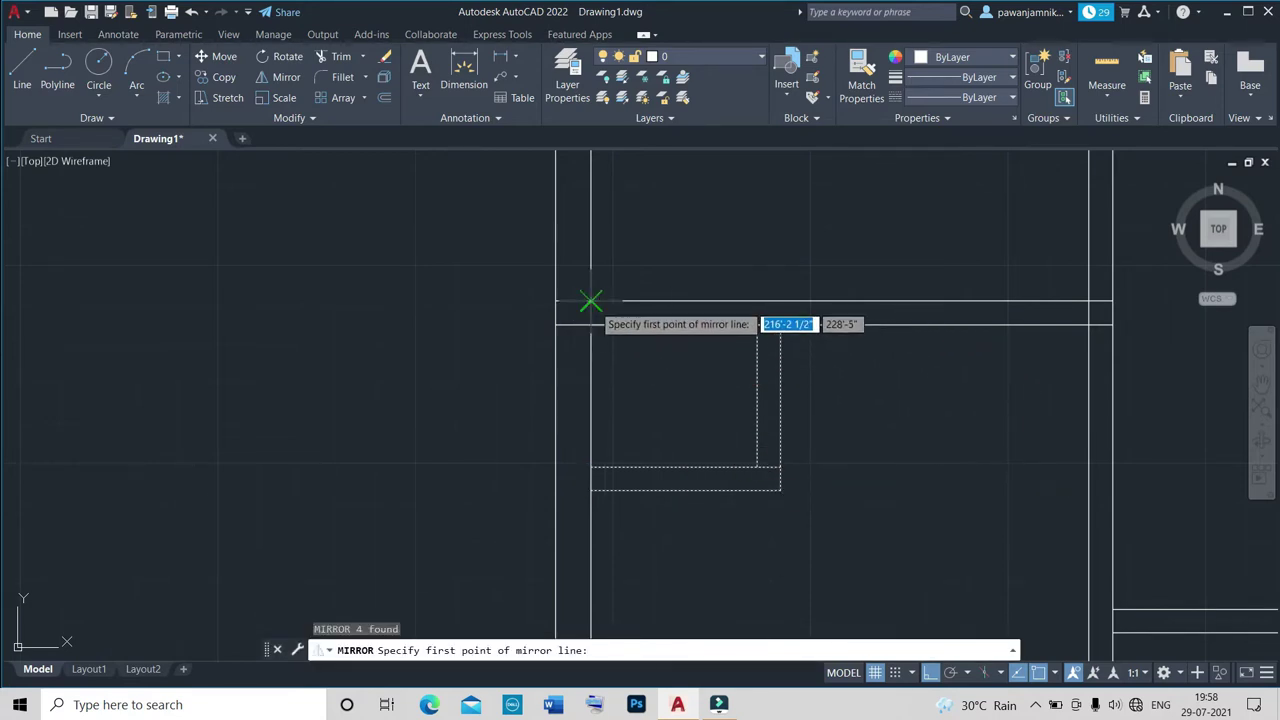
{"action": "left_click", "coordinate": [590, 301]}
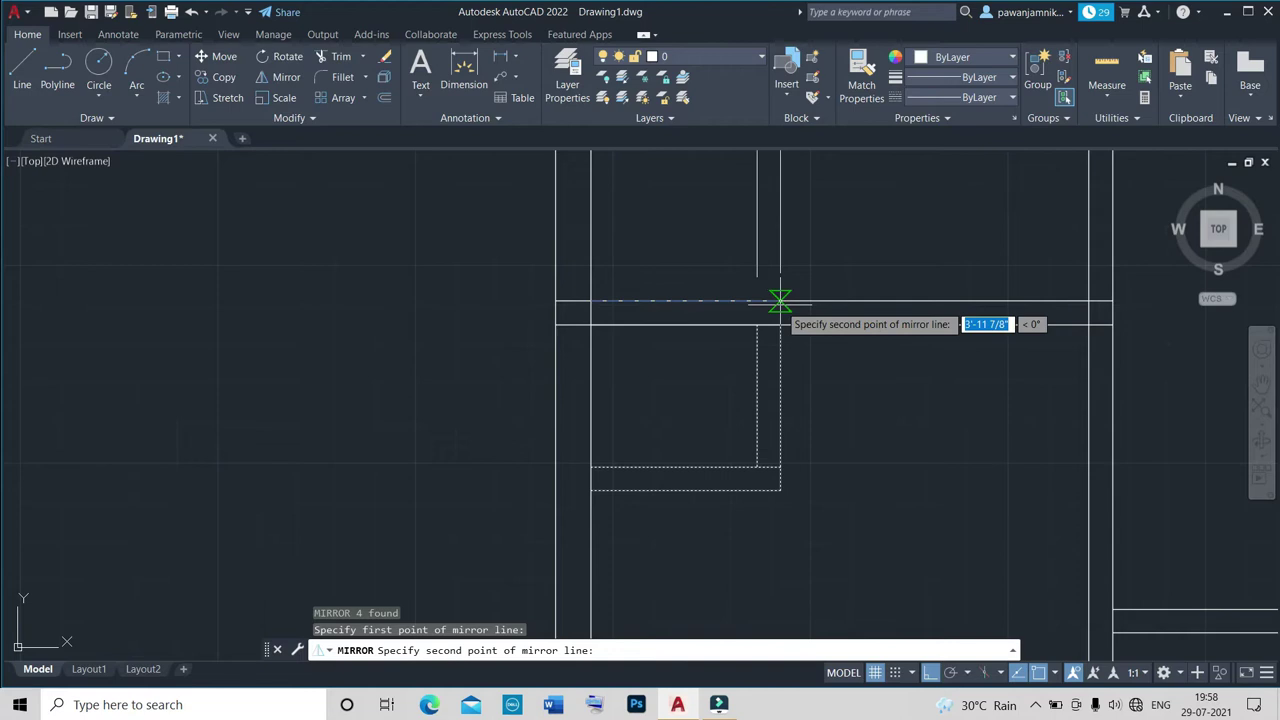
{"action": "left_click", "coordinate": [780, 305]}
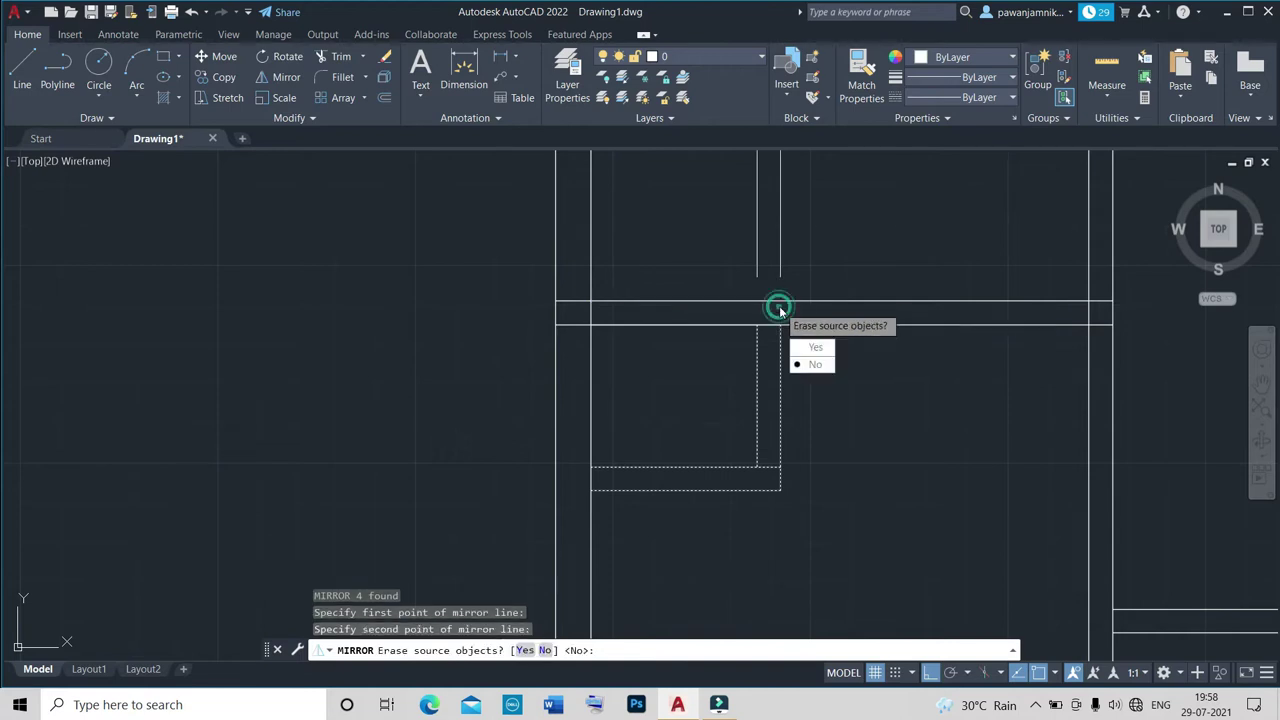
{"action": "left_click", "coordinate": [816, 364]}
{"action": "scroll", "coordinate": [763, 286], "scroll_direction": "down", "scroll_amount": 2}
{"action": "scroll", "coordinate": [763, 280], "scroll_direction": "up", "scroll_amount": 1}
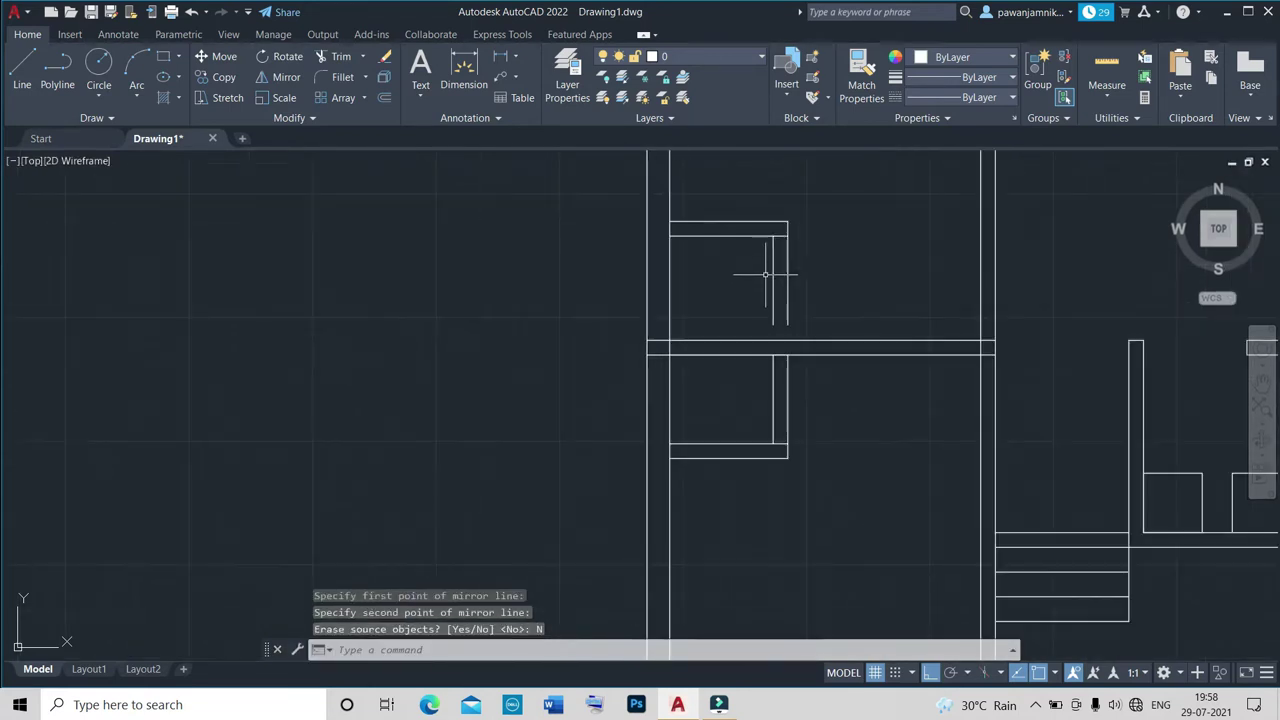
Move the four mirrored wall lines down so they meet the wall intersection below.
{"action": "left_click", "coordinate": [772, 268]}
{"action": "left_click", "coordinate": [741, 236]}
{"action": "left_click", "coordinate": [741, 222]}
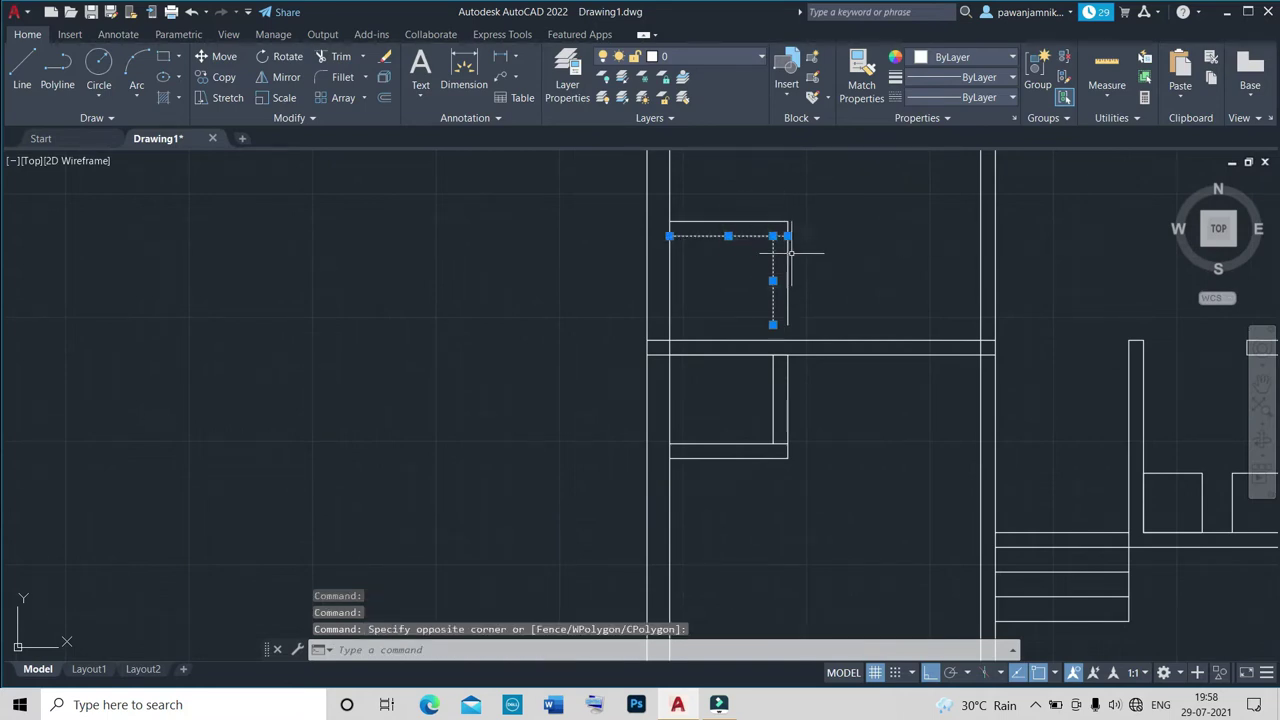
{"action": "key", "text": "Escape"}
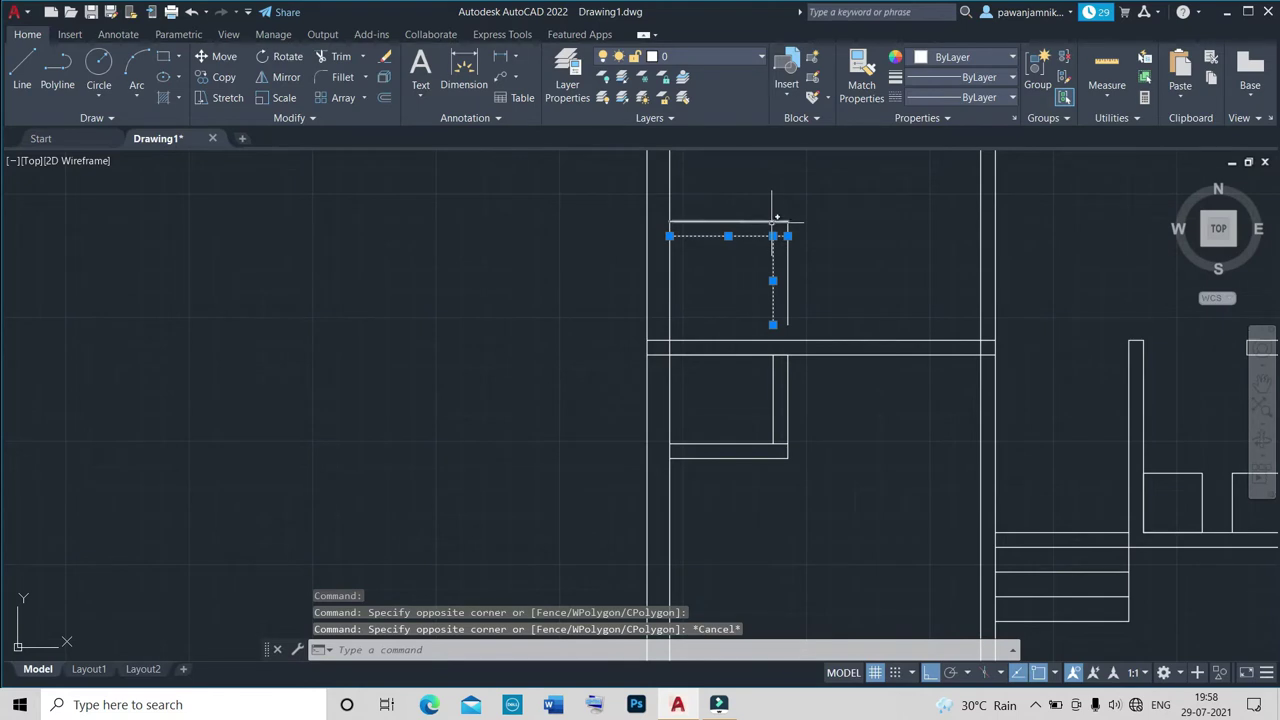
{"action": "left_click", "coordinate": [771, 221]}
{"action": "left_click", "coordinate": [787, 256]}
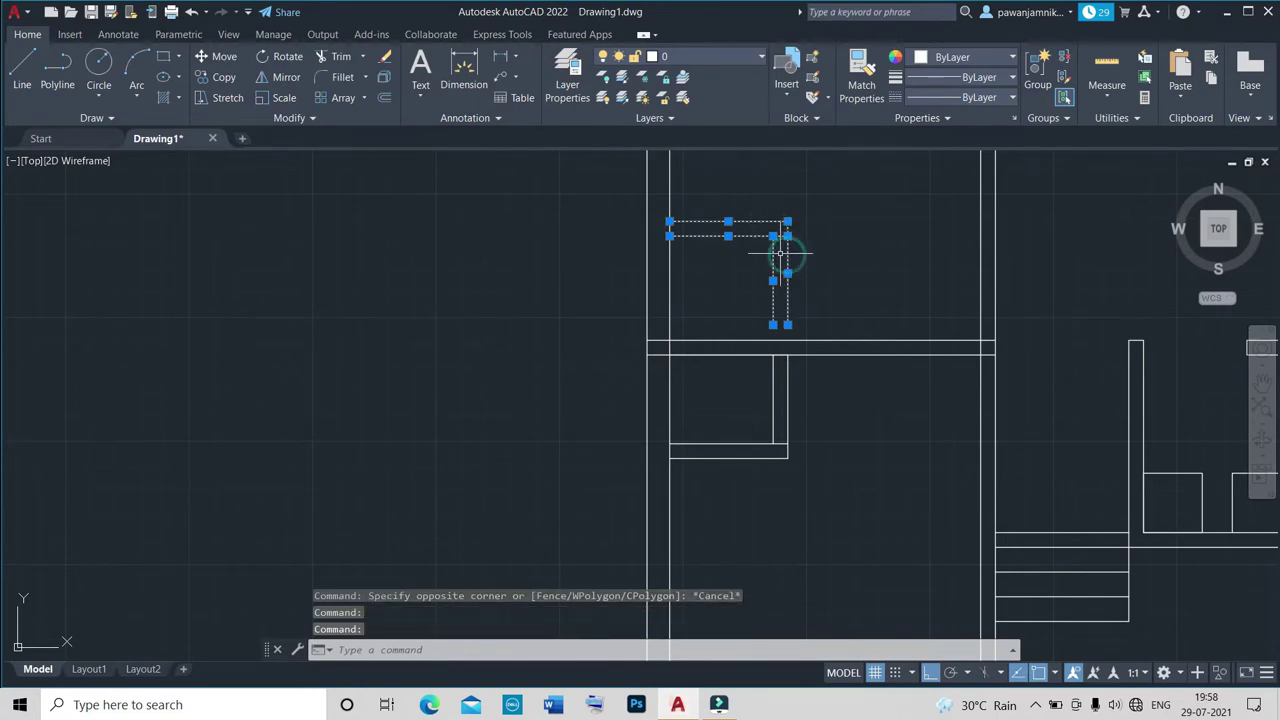
{"action": "type", "text": "m"}
{"action": "key", "text": "Return"}
{"action": "scroll", "coordinate": [780, 340], "scroll_direction": "up", "scroll_amount": 3}
{"action": "left_click", "coordinate": [755, 270]}
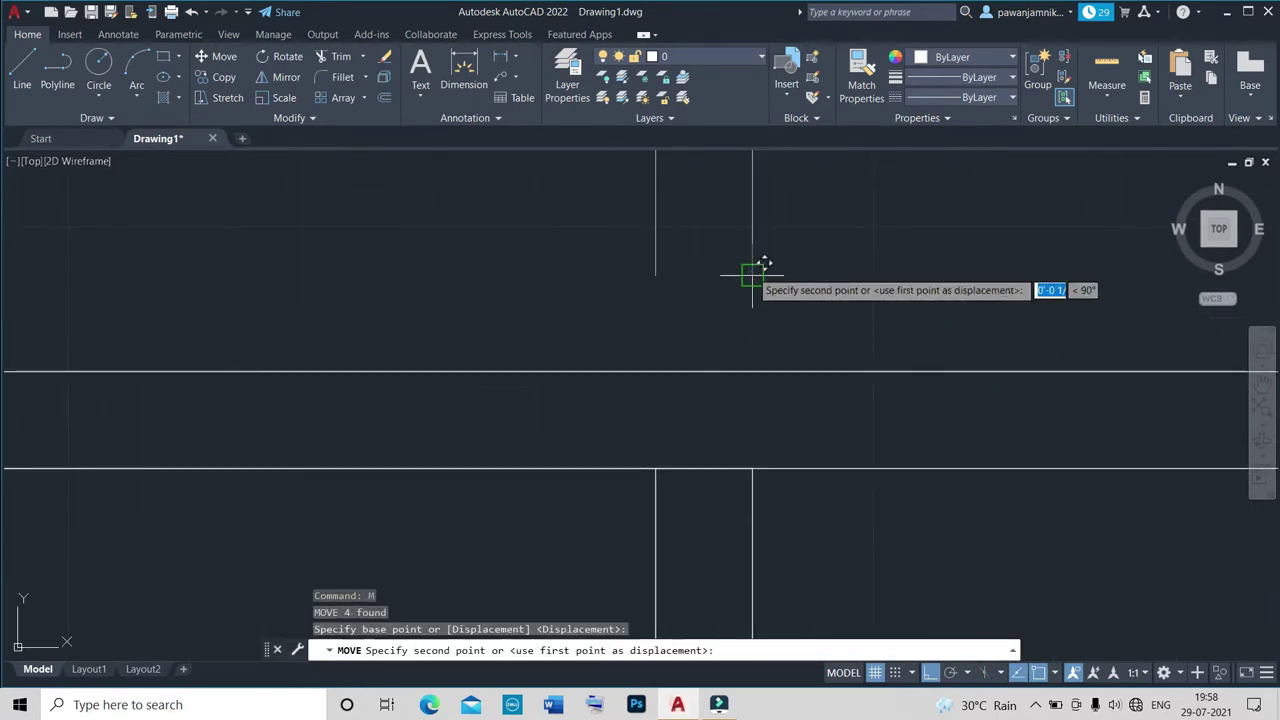
{"action": "left_click", "coordinate": [757, 371]}
{"action": "scroll", "coordinate": [757, 371], "scroll_direction": "down", "scroll_amount": 2}
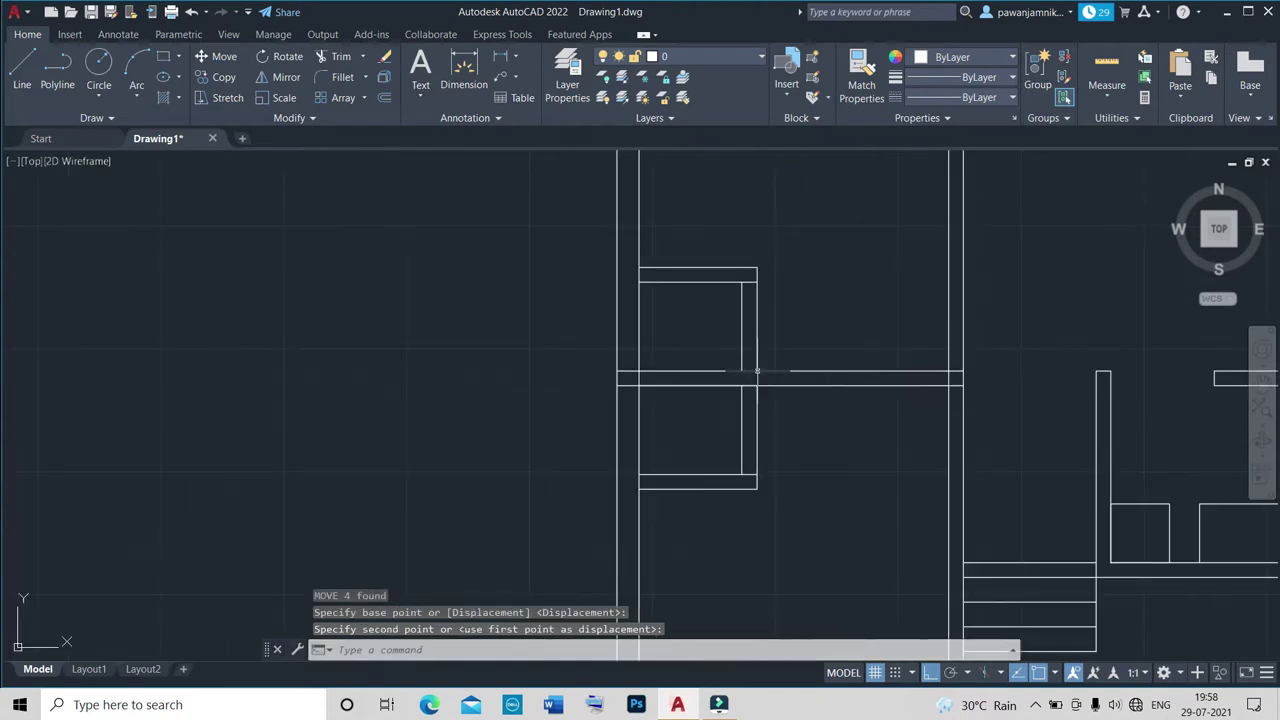
{"action": "scroll", "coordinate": [642, 389], "scroll_direction": "up", "scroll_amount": 3}
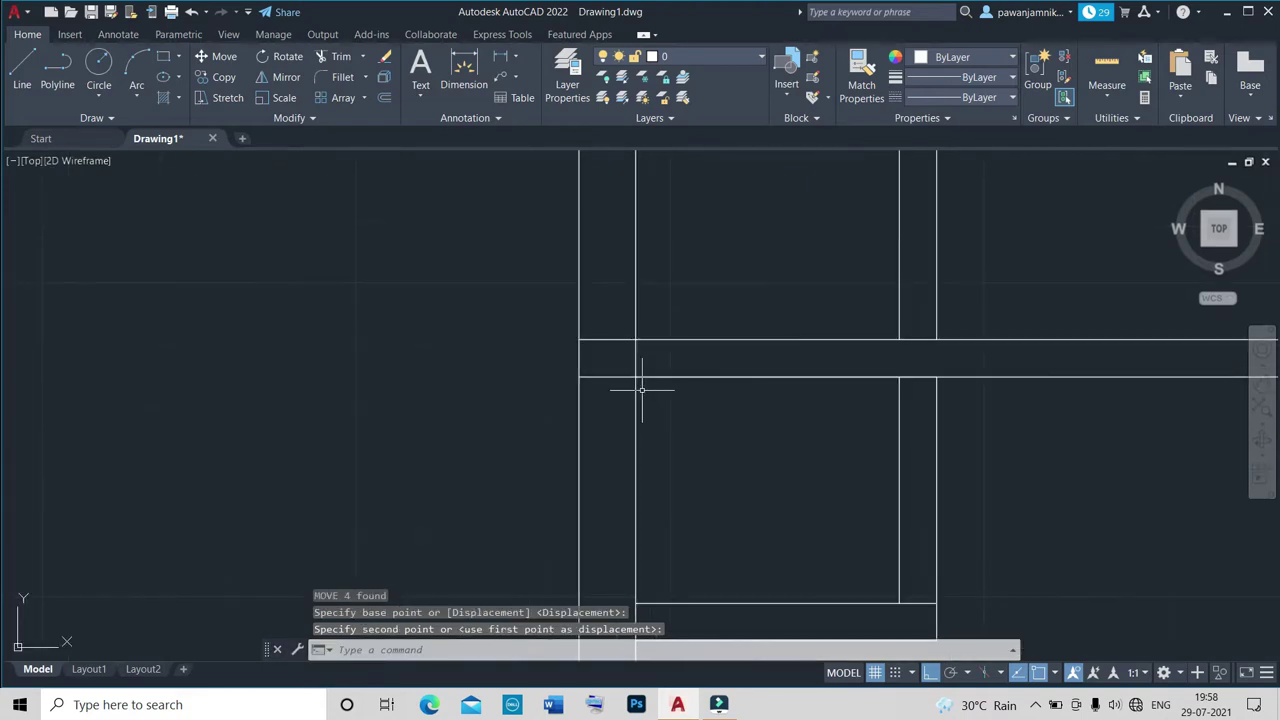
Trim the horizontal wall lines between the left vertical walls with a fence.
{"action": "type", "text": "r"}
{"action": "key", "text": "Return"}
{"action": "scroll", "coordinate": [600, 290], "scroll_direction": "up", "scroll_amount": 3}
{"action": "left_click_drag", "start_coordinate": [603, 197], "coordinate": [603, 440]}
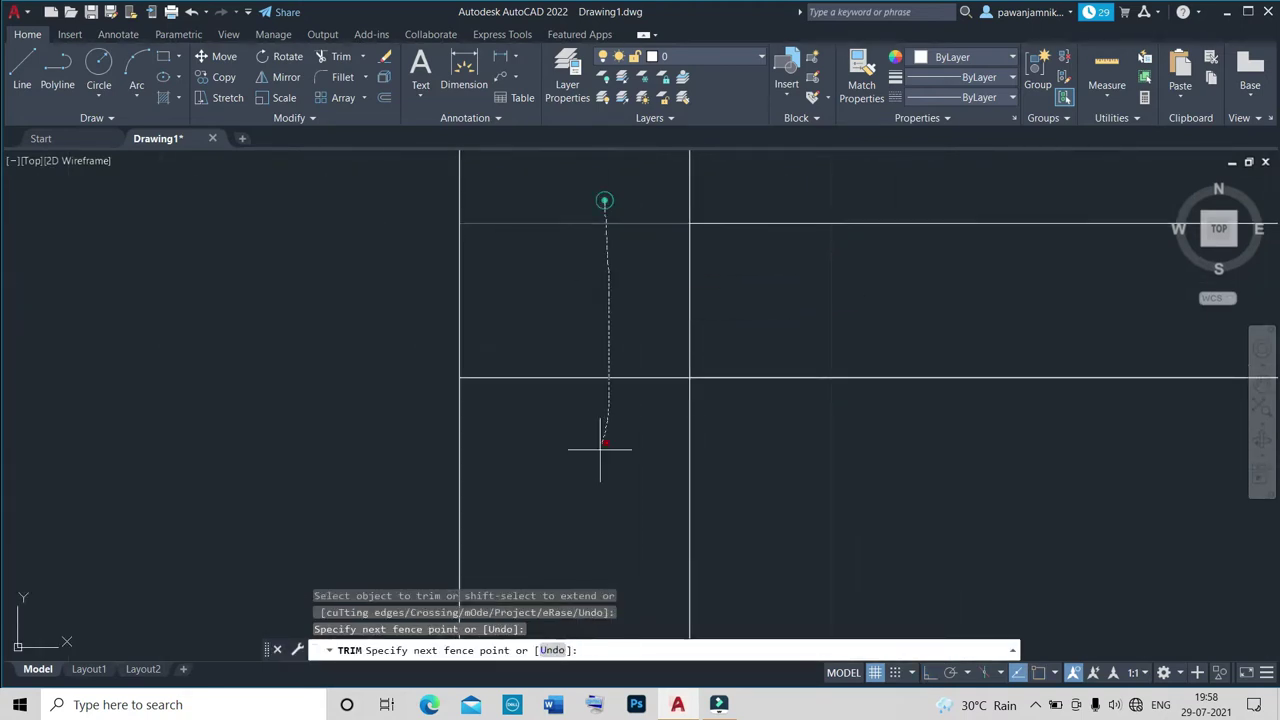
{"action": "scroll", "coordinate": [569, 370], "scroll_direction": "down", "scroll_amount": 3}
{"action": "scroll", "coordinate": [569, 370], "scroll_direction": "down", "scroll_amount": 1}
{"action": "scroll", "coordinate": [634, 433], "scroll_direction": "down", "scroll_amount": 2}
{"action": "scroll", "coordinate": [634, 433], "scroll_direction": "up", "scroll_amount": 1}
{"action": "scroll", "coordinate": [634, 433], "scroll_direction": "down", "scroll_amount": 1}
{"action": "key", "text": "Escape"}
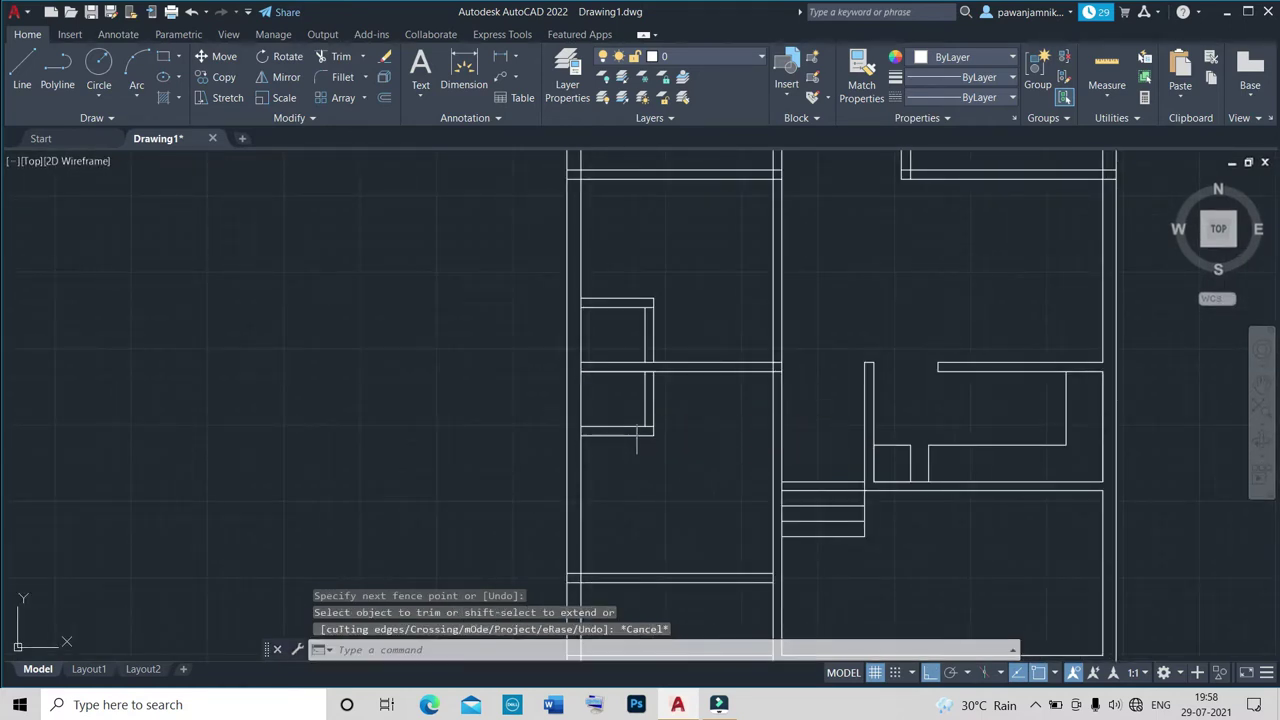
Trim the remaining overlapping lines where the partition meets the corridor wall, then zoom out.
{"action": "scroll", "coordinate": [765, 376], "scroll_direction": "up", "scroll_amount": 5}
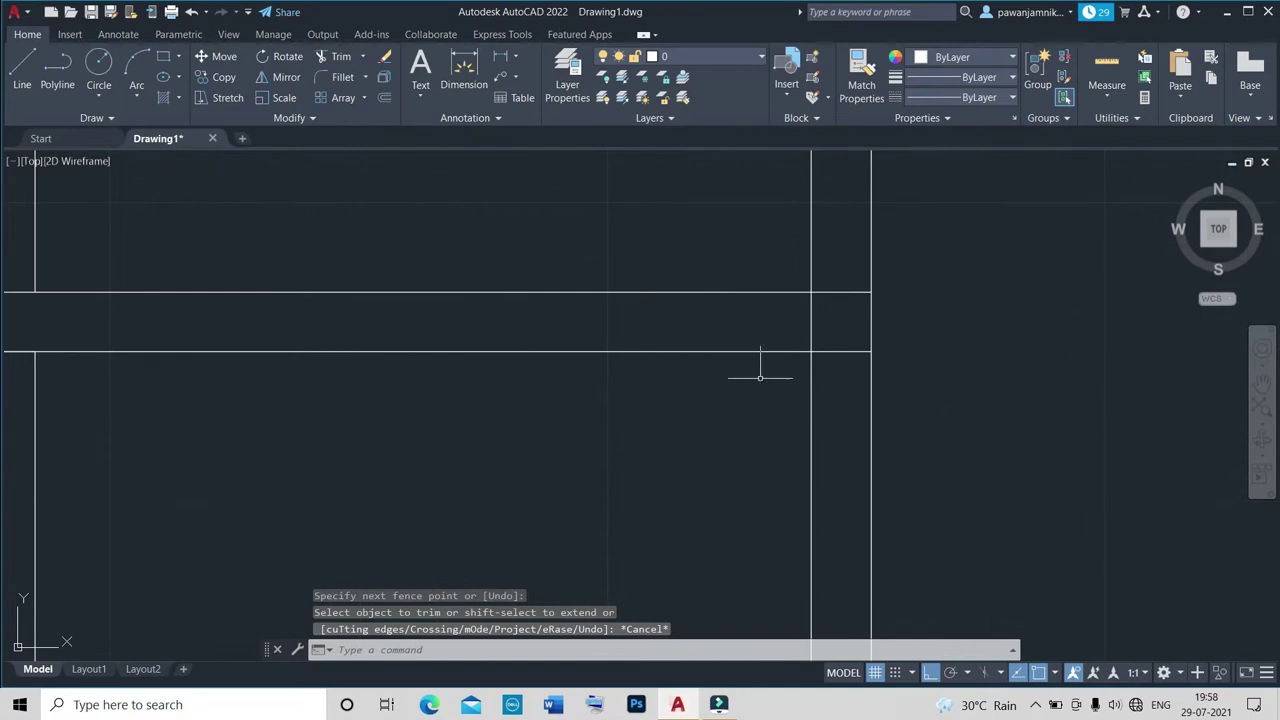
{"action": "type", "text": "tr"}
{"action": "key", "text": "Return"}
{"action": "left_click", "coordinate": [789, 361]}
{"action": "scroll", "coordinate": [791, 337], "scroll_direction": "down", "scroll_amount": 2}
{"action": "scroll", "coordinate": [829, 415], "scroll_direction": "down", "scroll_amount": 2}
{"action": "scroll", "coordinate": [829, 415], "scroll_direction": "down", "scroll_amount": 2}
{"action": "scroll", "coordinate": [826, 429], "scroll_direction": "up", "scroll_amount": 2}
{"action": "scroll", "coordinate": [829, 451], "scroll_direction": "up", "scroll_amount": 2}
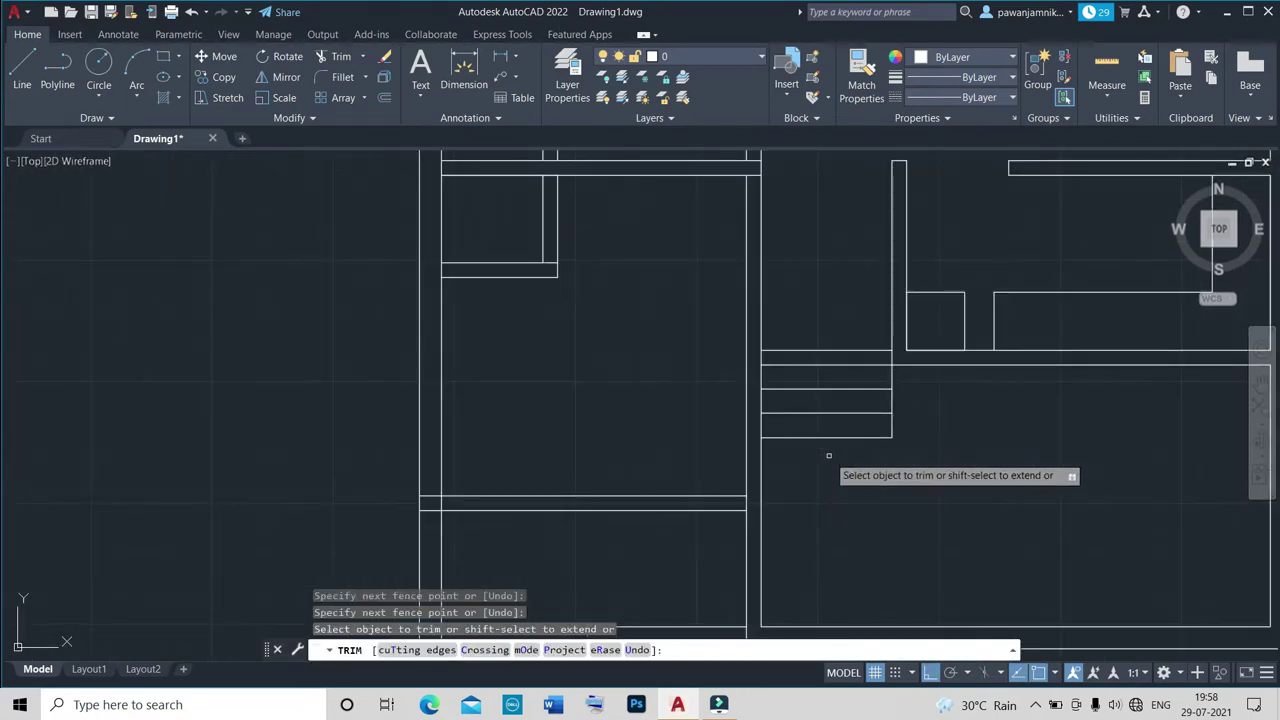
{"action": "scroll", "coordinate": [820, 447], "scroll_direction": "down", "scroll_amount": 2}
{"action": "scroll", "coordinate": [826, 362], "scroll_direction": "down", "scroll_amount": 2}
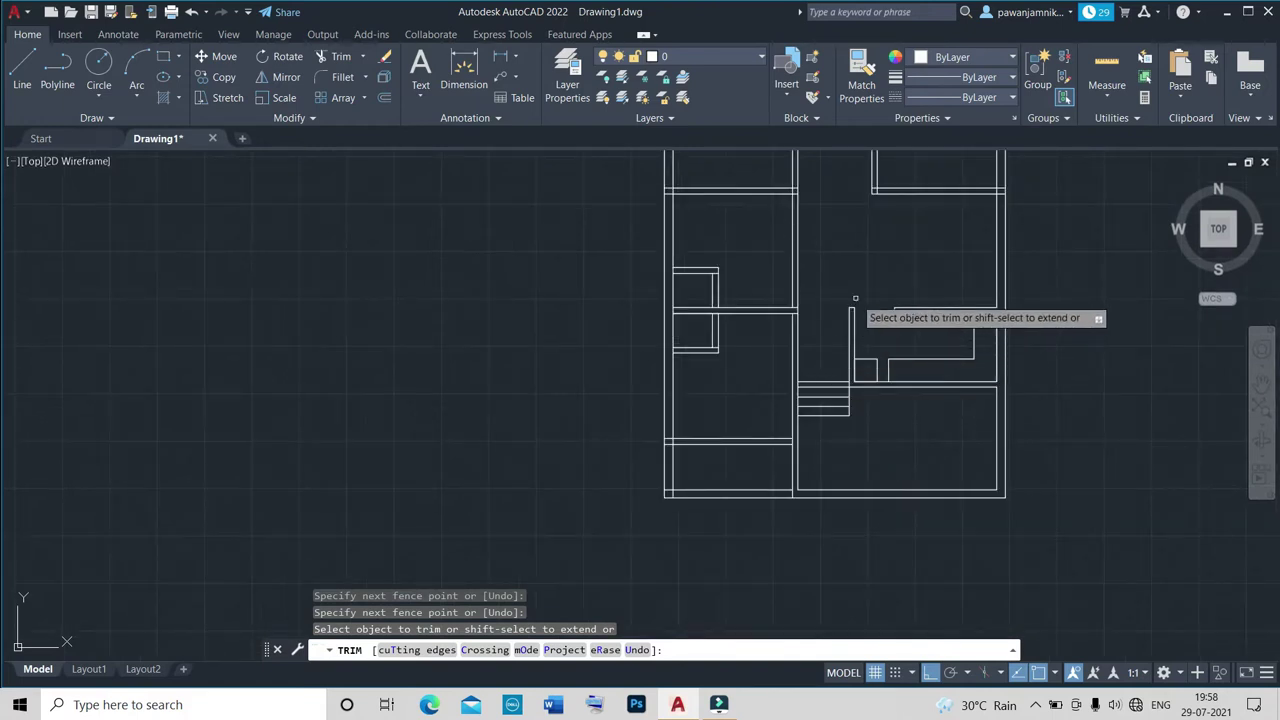
{"action": "scroll", "coordinate": [855, 298], "scroll_direction": "down", "scroll_amount": 2}
{"action": "scroll", "coordinate": [865, 298], "scroll_direction": "up", "scroll_amount": 2}
{"action": "scroll", "coordinate": [870, 295], "scroll_direction": "down", "scroll_amount": 4}
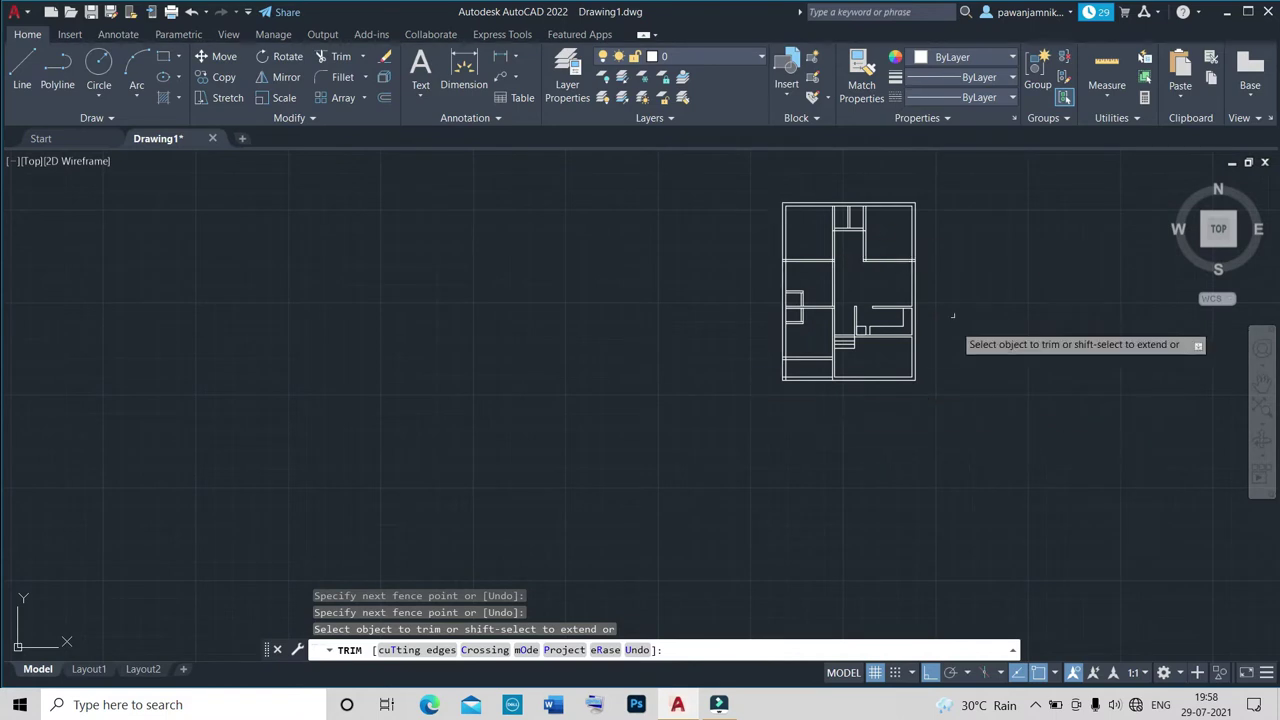
{"action": "scroll", "coordinate": [950, 325], "scroll_direction": "up", "scroll_amount": 5}
{"action": "scroll", "coordinate": [900, 250], "scroll_direction": "down", "scroll_amount": 3}
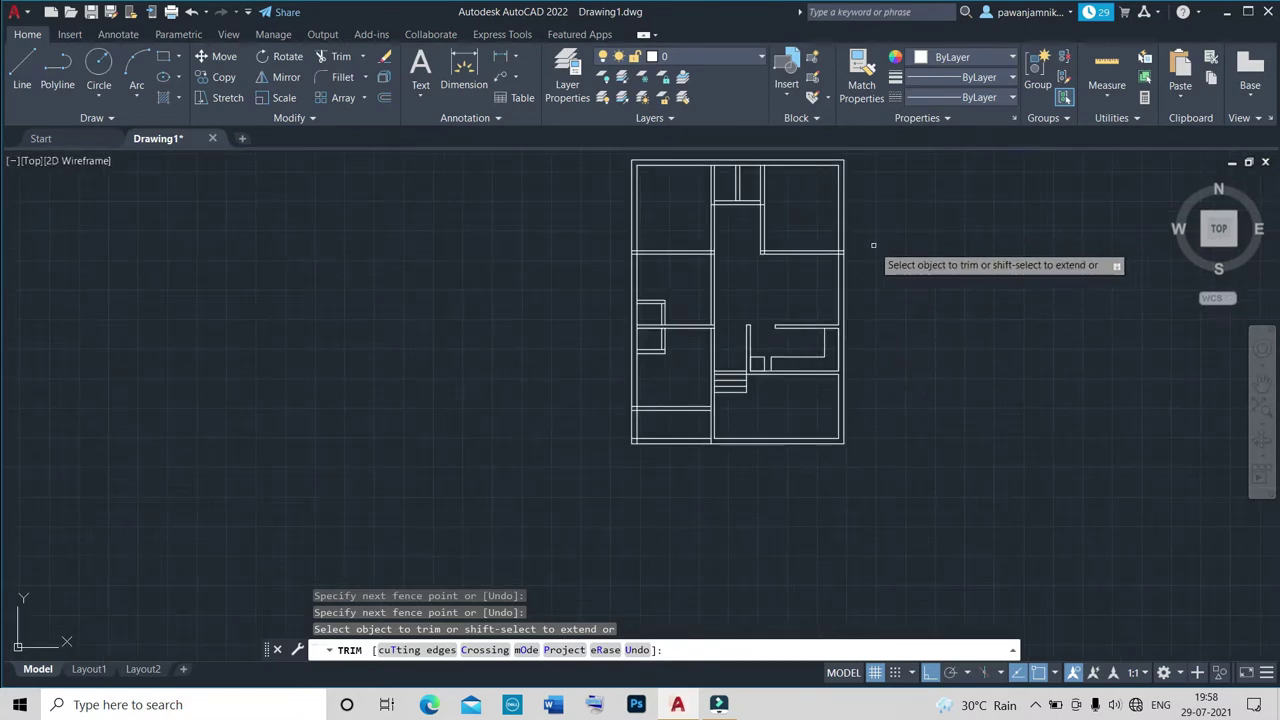
{"action": "key", "text": "Escape"}
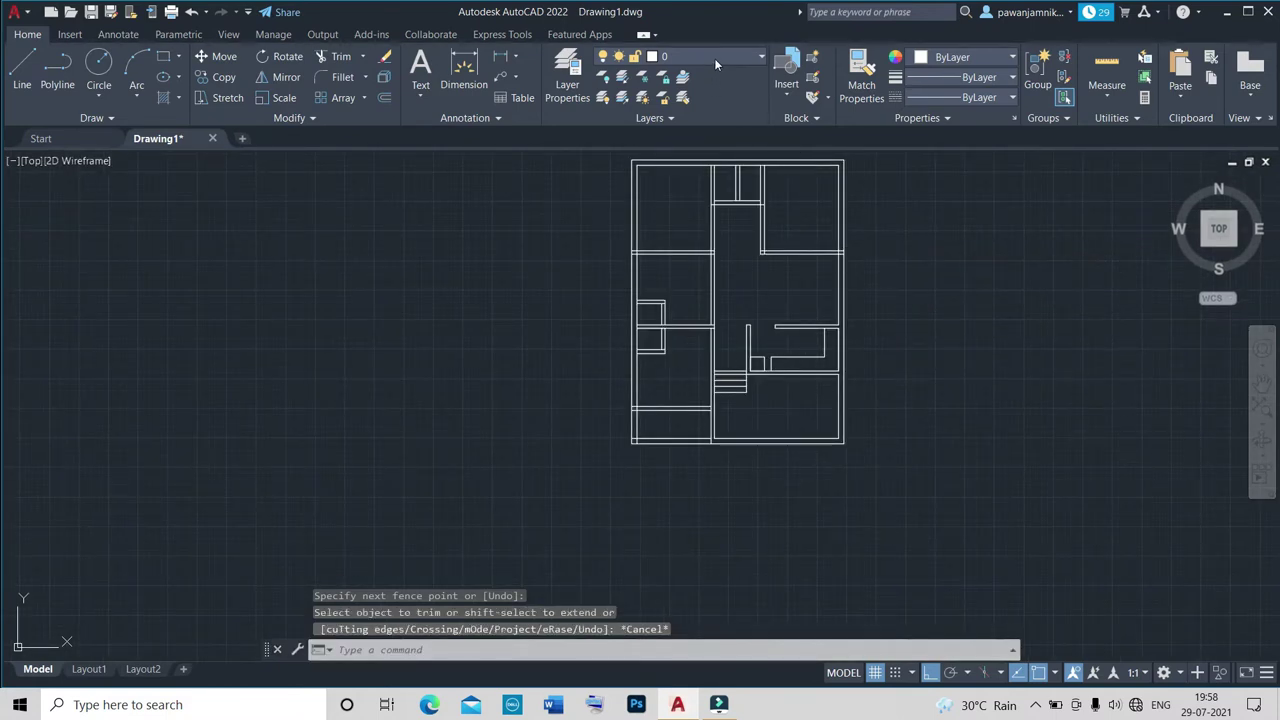
Make porch the current layer.
{"action": "left_click", "coordinate": [714, 58]}
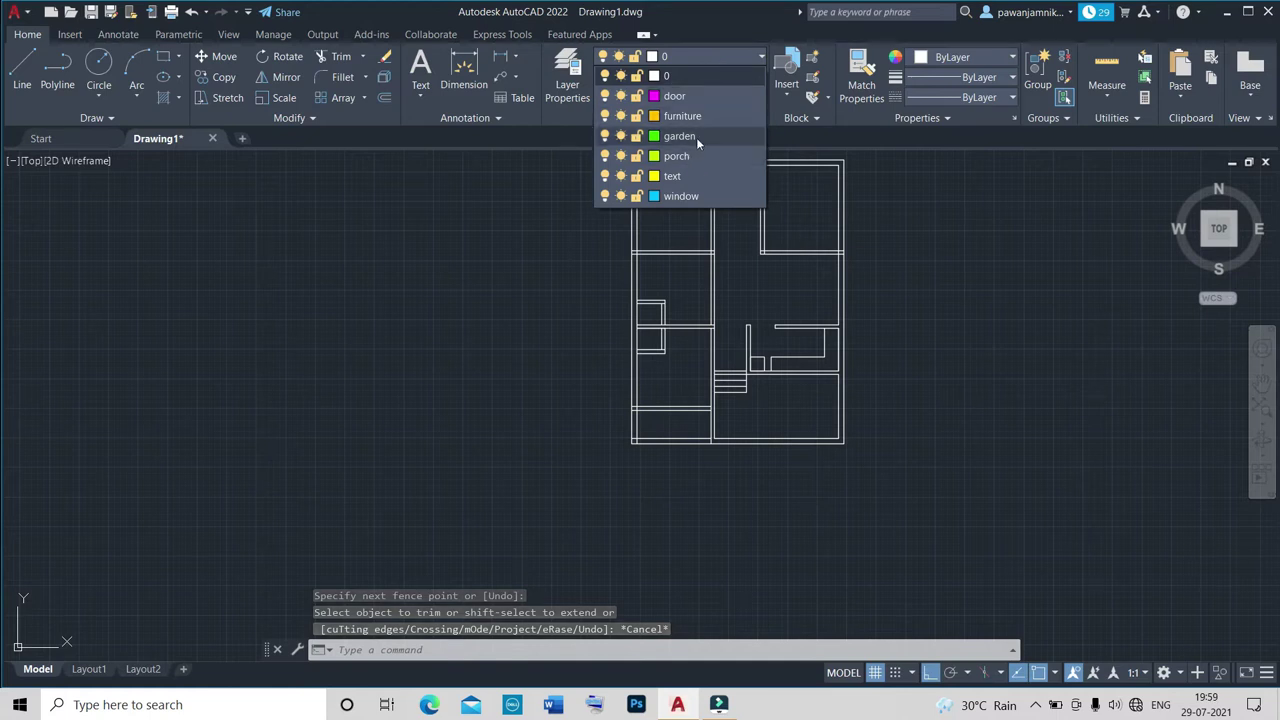
{"action": "left_click", "coordinate": [685, 156]}
{"action": "scroll", "coordinate": [762, 401], "scroll_direction": "up", "scroll_amount": 4}
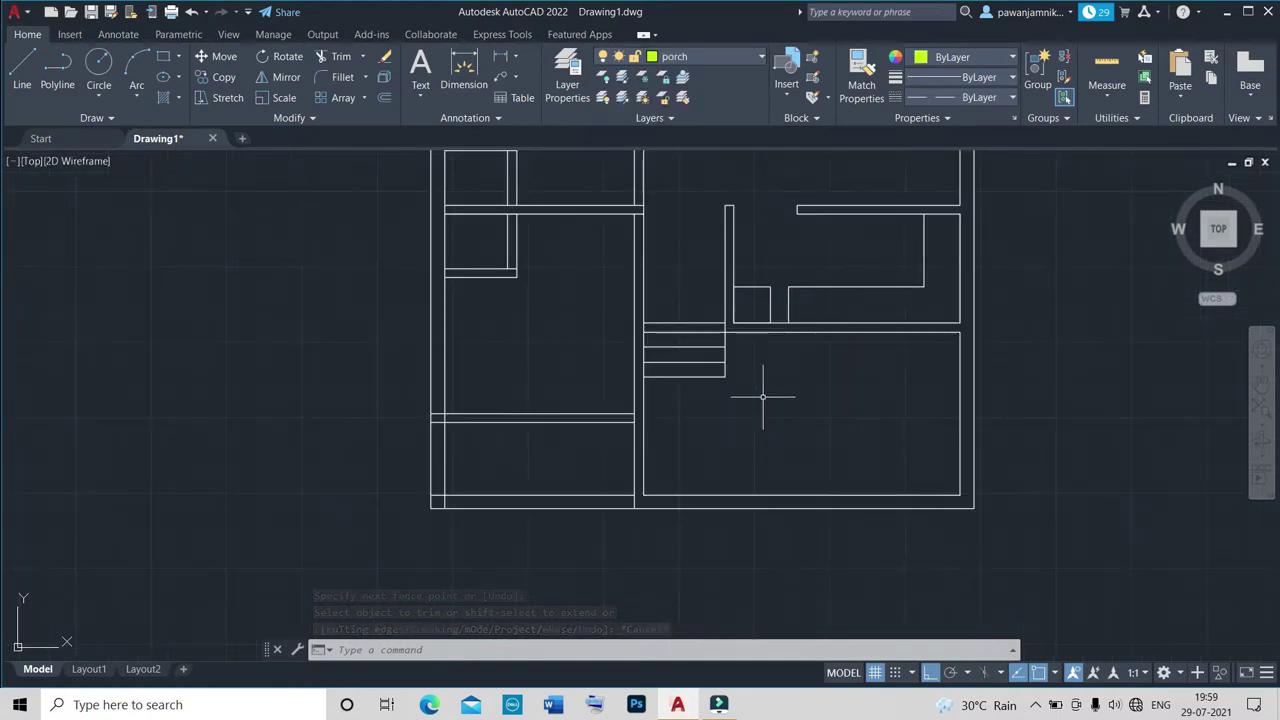
{"action": "scroll", "coordinate": [762, 398], "scroll_direction": "up", "scroll_amount": 3}
{"action": "scroll", "coordinate": [626, 400], "scroll_direction": "down", "scroll_amount": 2}
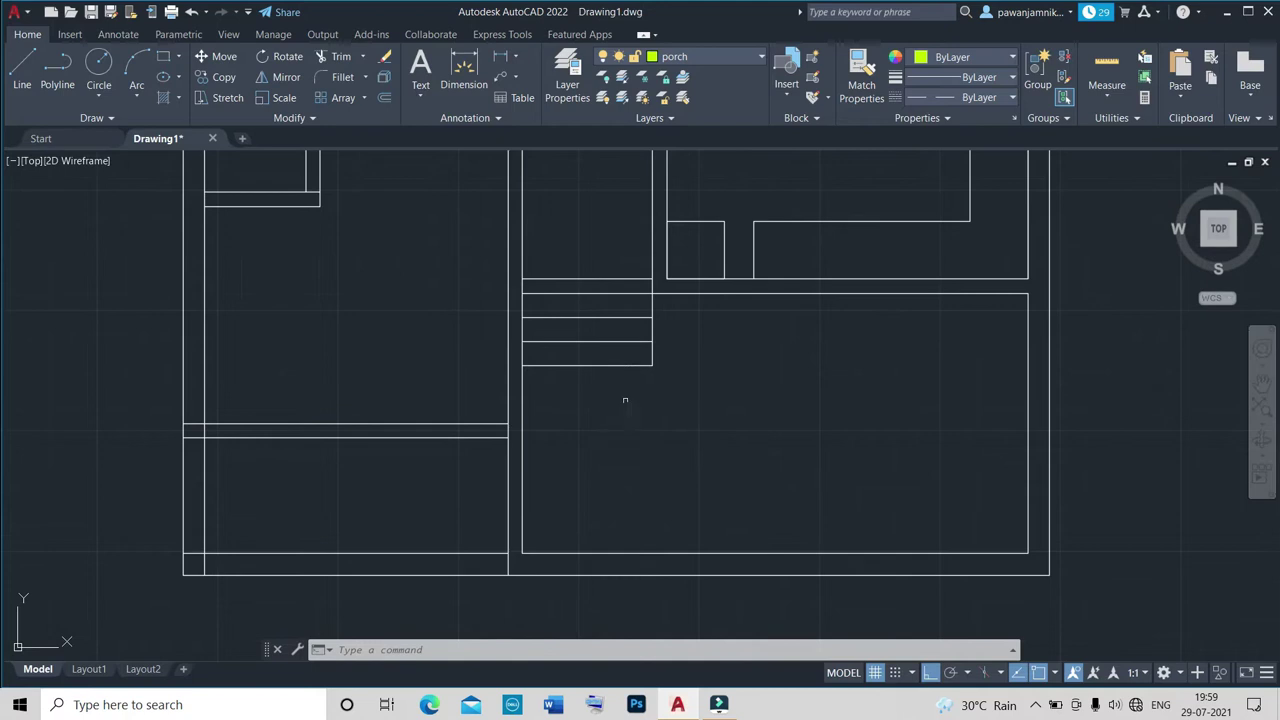
{"action": "scroll", "coordinate": [518, 291], "scroll_direction": "up", "scroll_amount": 4}
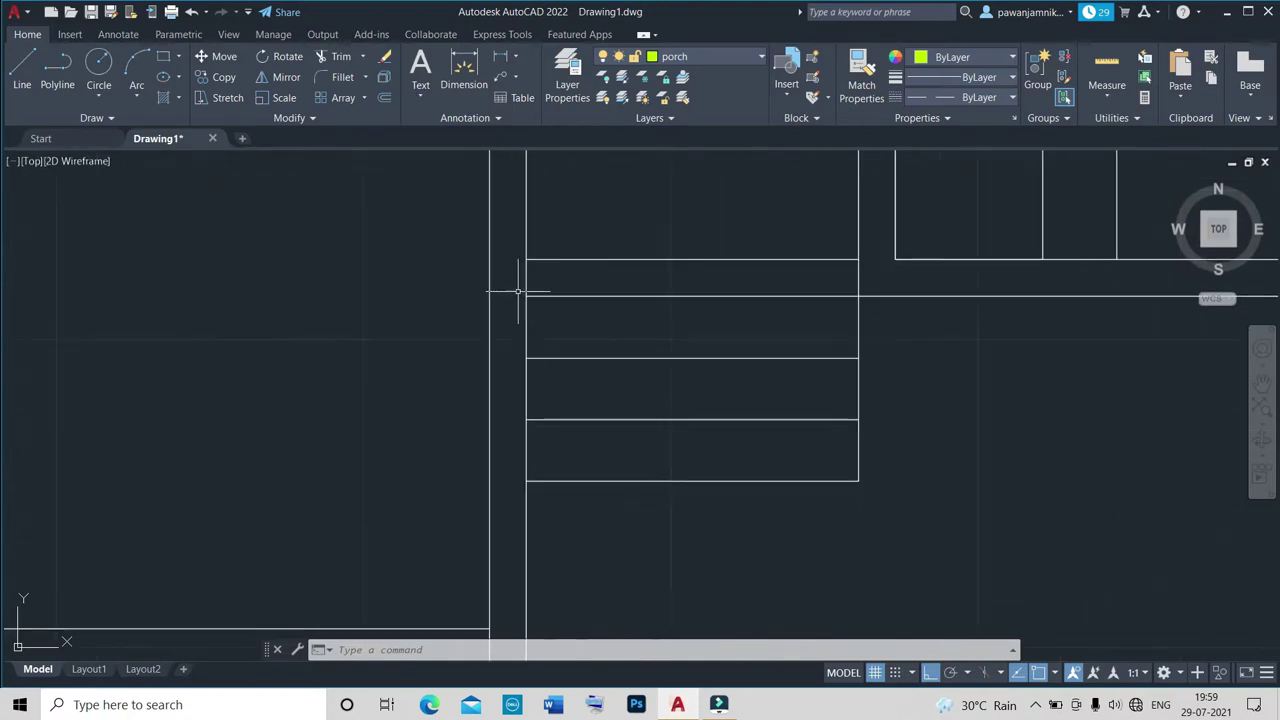
{"action": "type", "text": "tr"}
{"action": "key", "text": "Return"}
{"action": "key", "text": "Escape"}
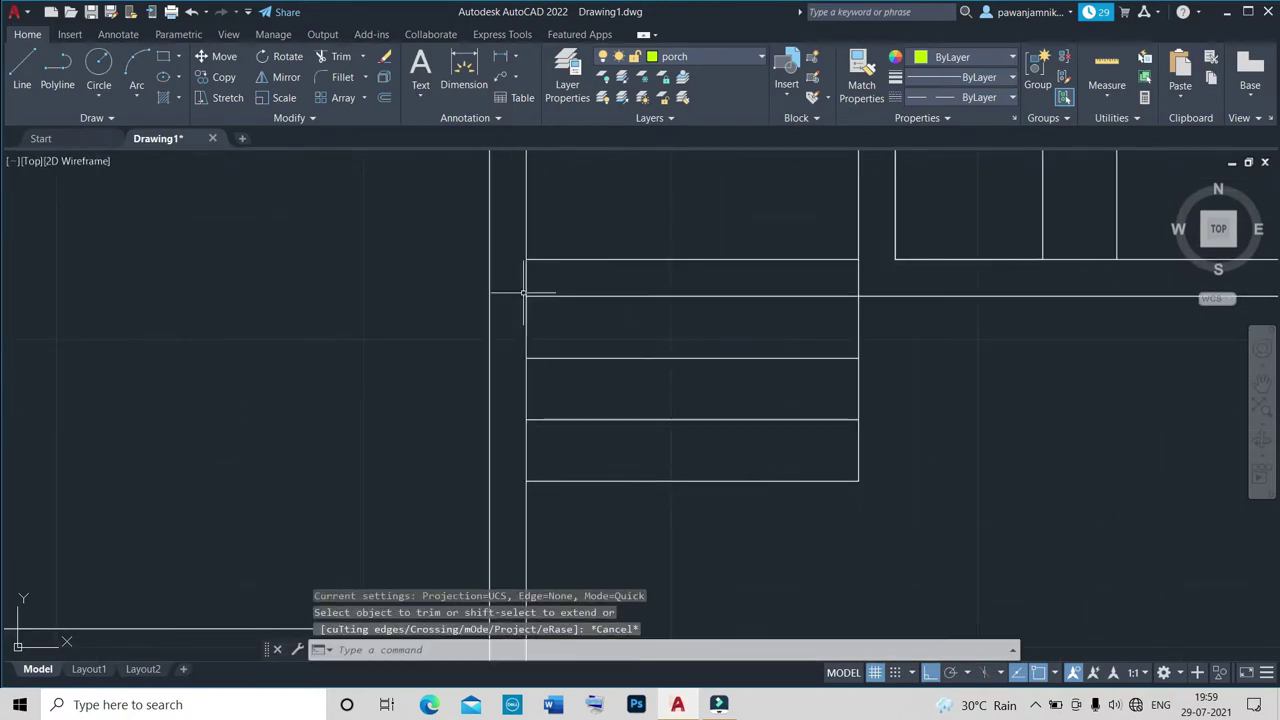
Draw the inner porch outline polyline along the bottom wall to the upper-right corner.
{"action": "key", "text": "Return"}
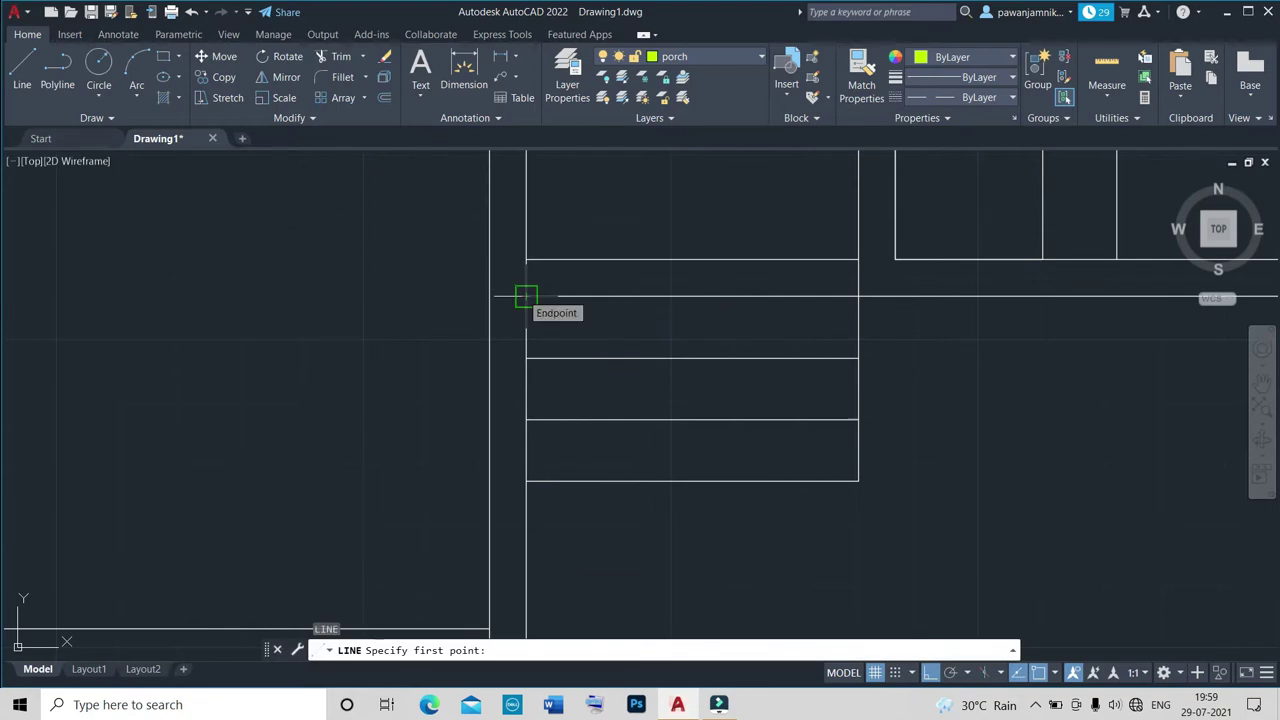
{"action": "scroll", "coordinate": [525, 296], "scroll_direction": "down", "scroll_amount": 4}
{"action": "key", "text": "Escape"}
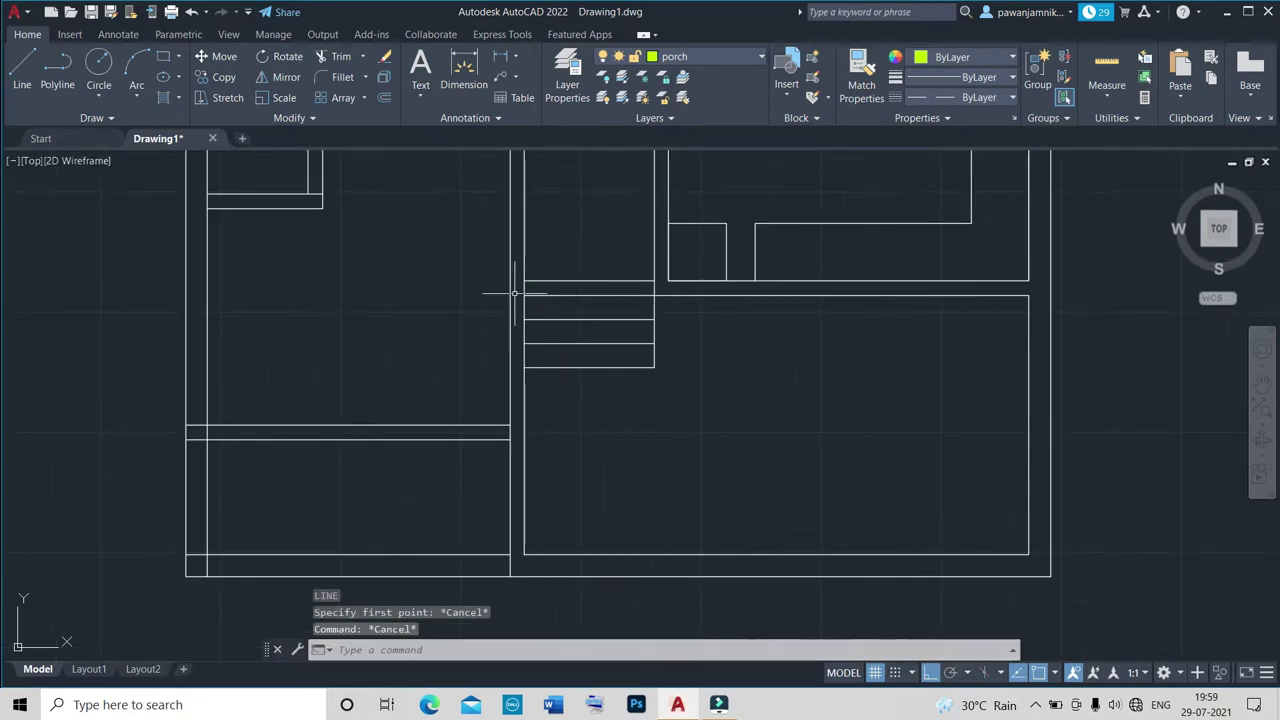
{"action": "type", "text": "pl"}
{"action": "key", "text": "Return"}
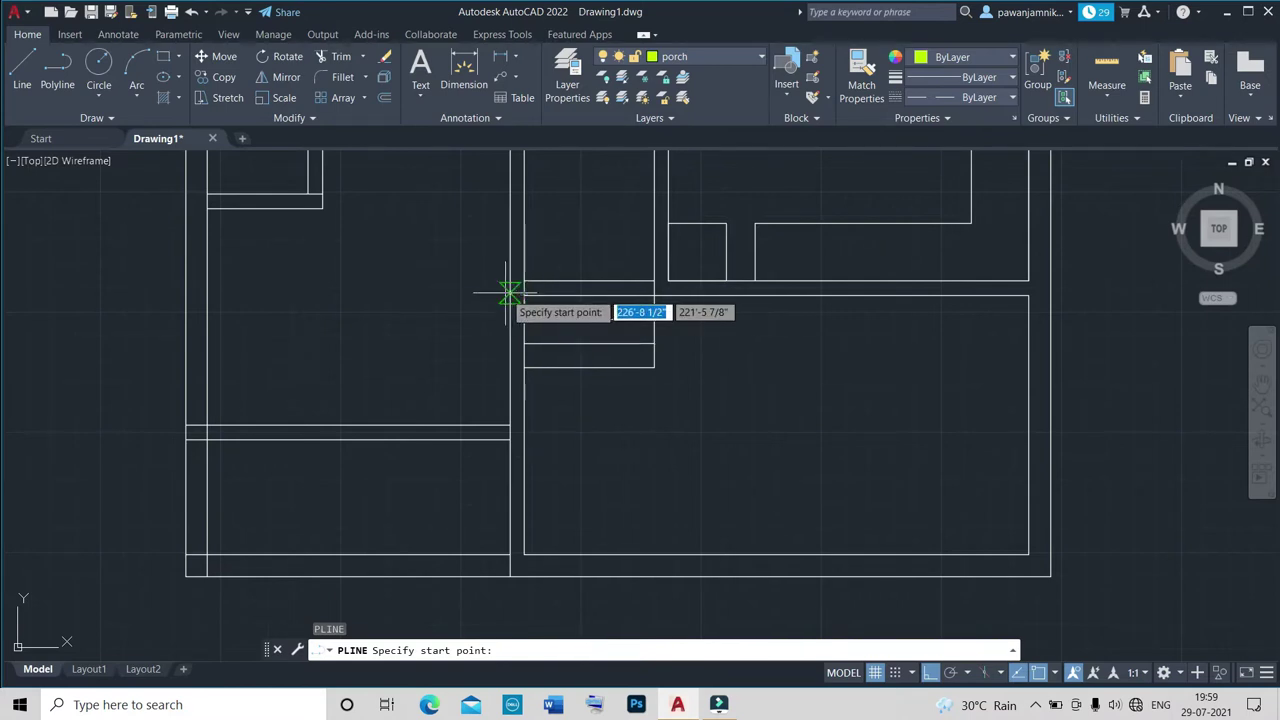
{"action": "scroll", "coordinate": [510, 293], "scroll_direction": "up", "scroll_amount": 2}
{"action": "left_click", "coordinate": [537, 290]}
{"action": "scroll", "coordinate": [537, 290], "scroll_direction": "down", "scroll_amount": 4}
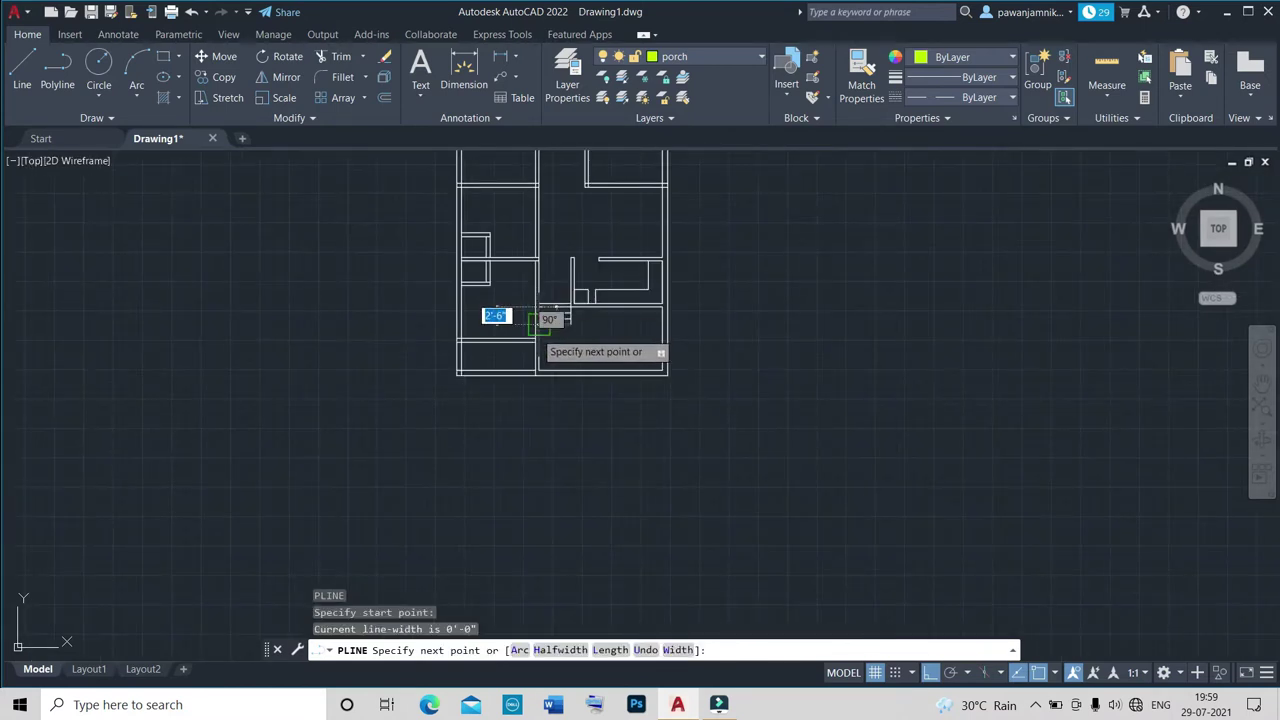
{"action": "scroll", "coordinate": [534, 371], "scroll_direction": "up", "scroll_amount": 3}
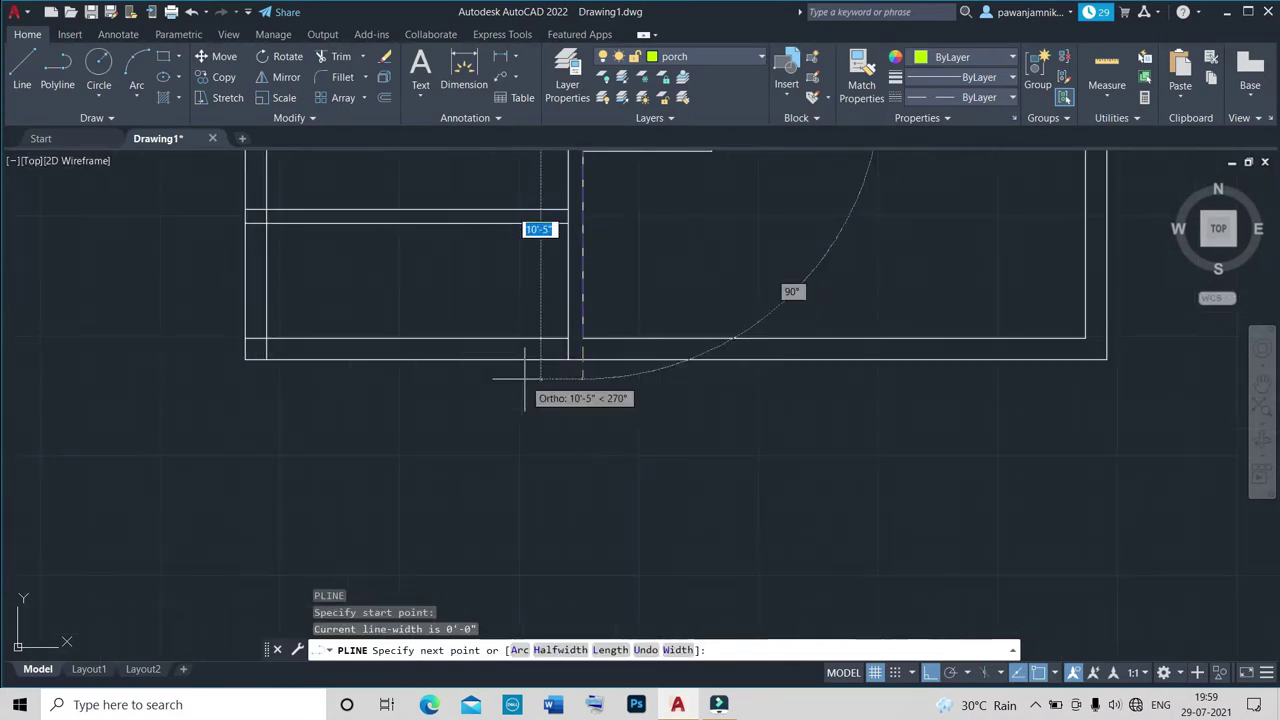
{"action": "left_click", "coordinate": [583, 339]}
{"action": "left_click", "coordinate": [1085, 337]}
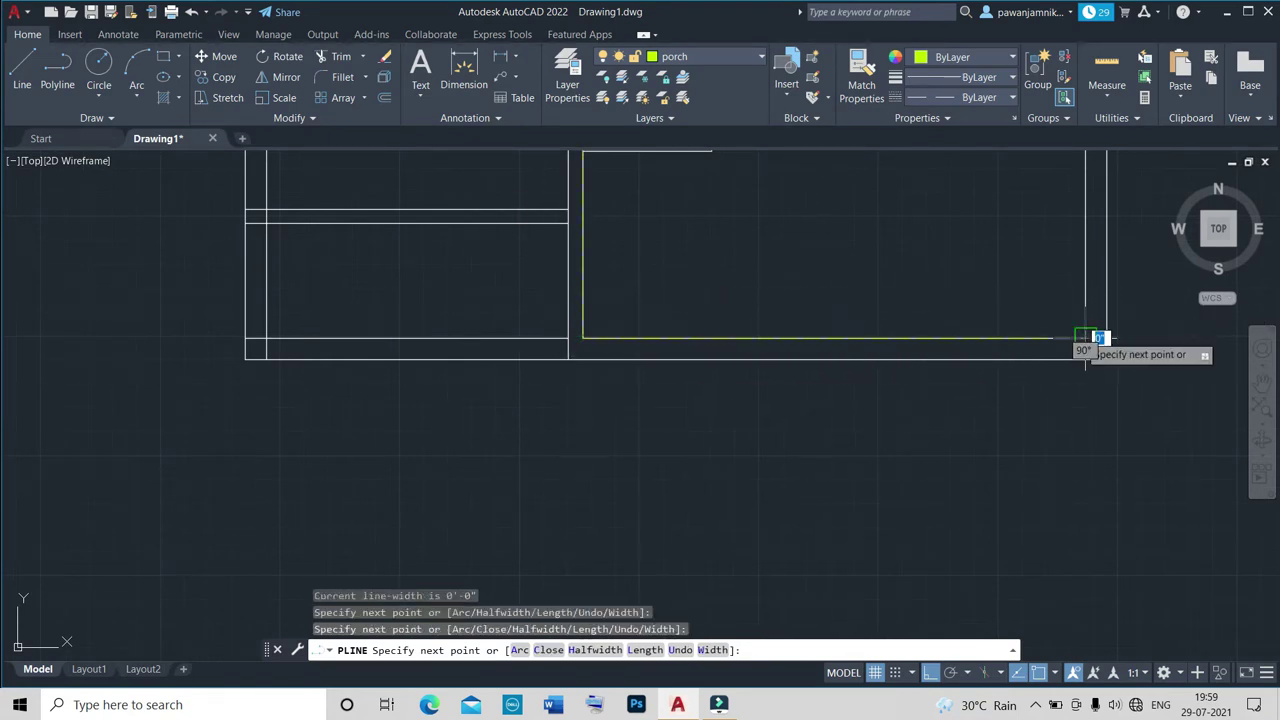
{"action": "scroll", "coordinate": [1085, 340], "scroll_direction": "down", "scroll_amount": 3}
{"action": "scroll", "coordinate": [1080, 272], "scroll_direction": "up", "scroll_amount": 3}
{"action": "left_click", "coordinate": [1080, 267]}
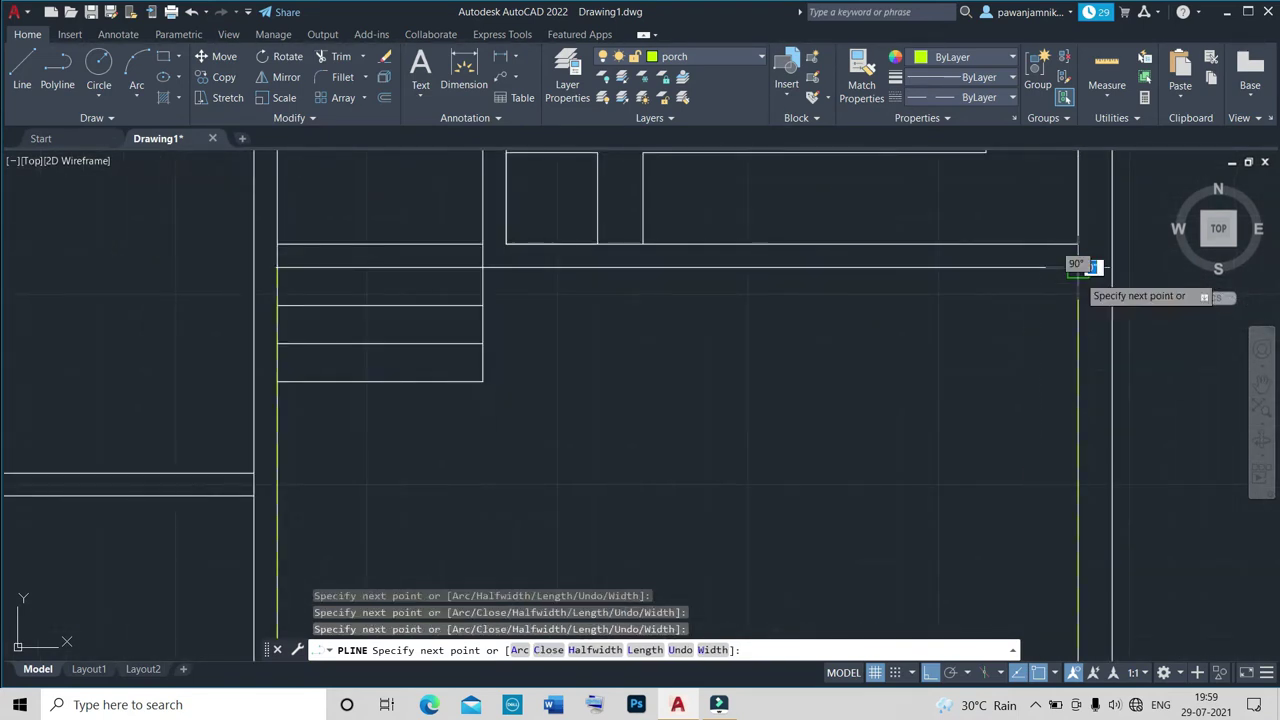
{"action": "scroll", "coordinate": [294, 275], "scroll_direction": "down", "scroll_amount": 5}
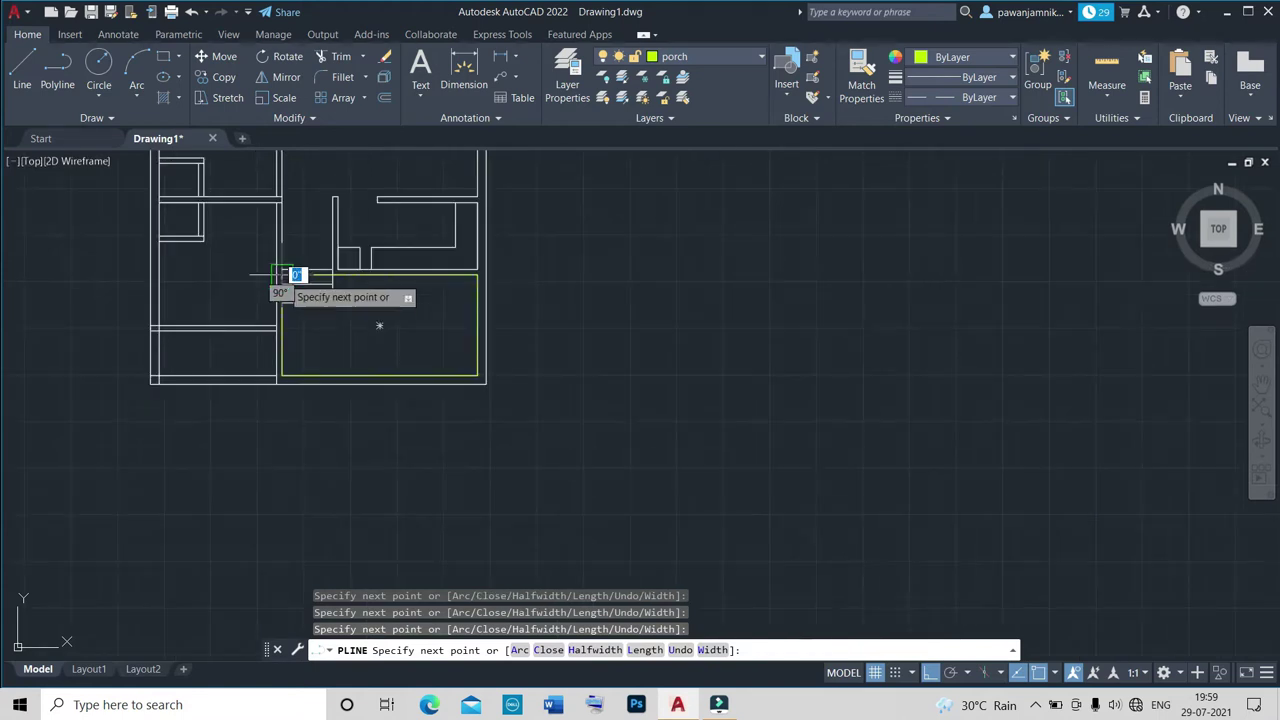
{"action": "key", "text": "Escape"}
Draw a second, rectangular porch outline polyline through the four outer wall corners.
{"action": "scroll", "coordinate": [297, 309], "scroll_direction": "up", "scroll_amount": 4}
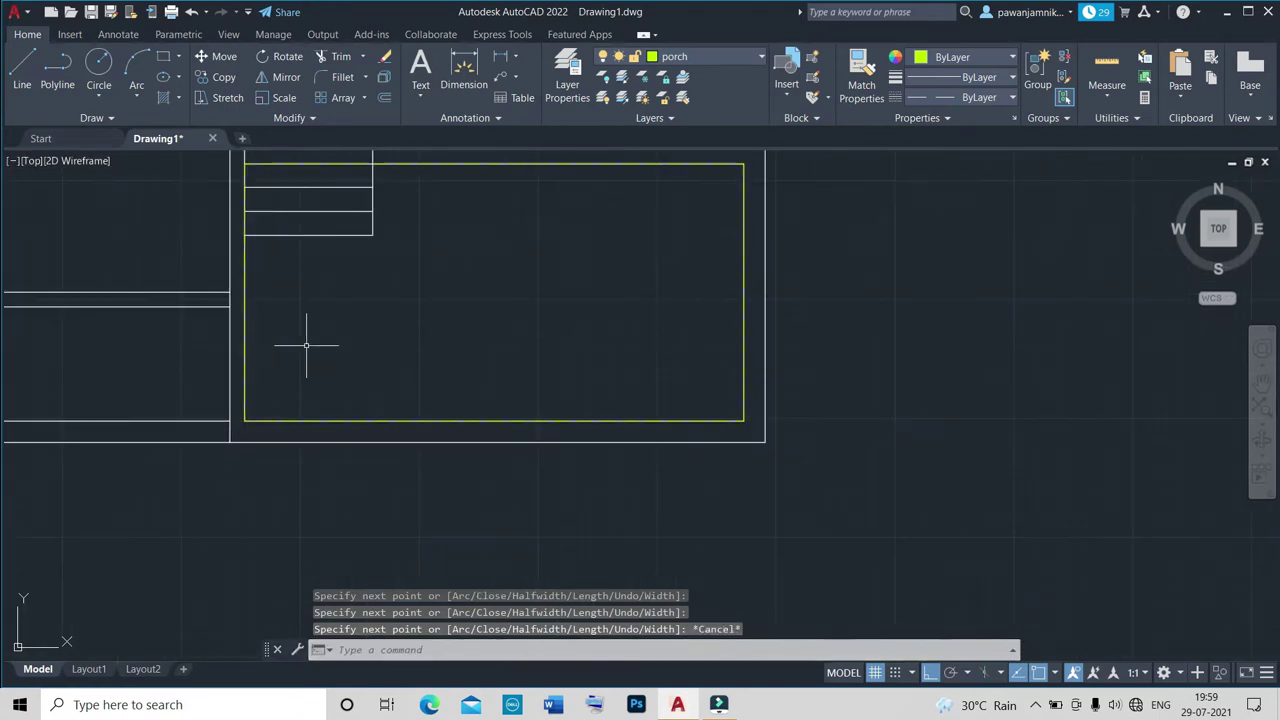
{"action": "scroll", "coordinate": [325, 352], "scroll_direction": "down", "scroll_amount": 2}
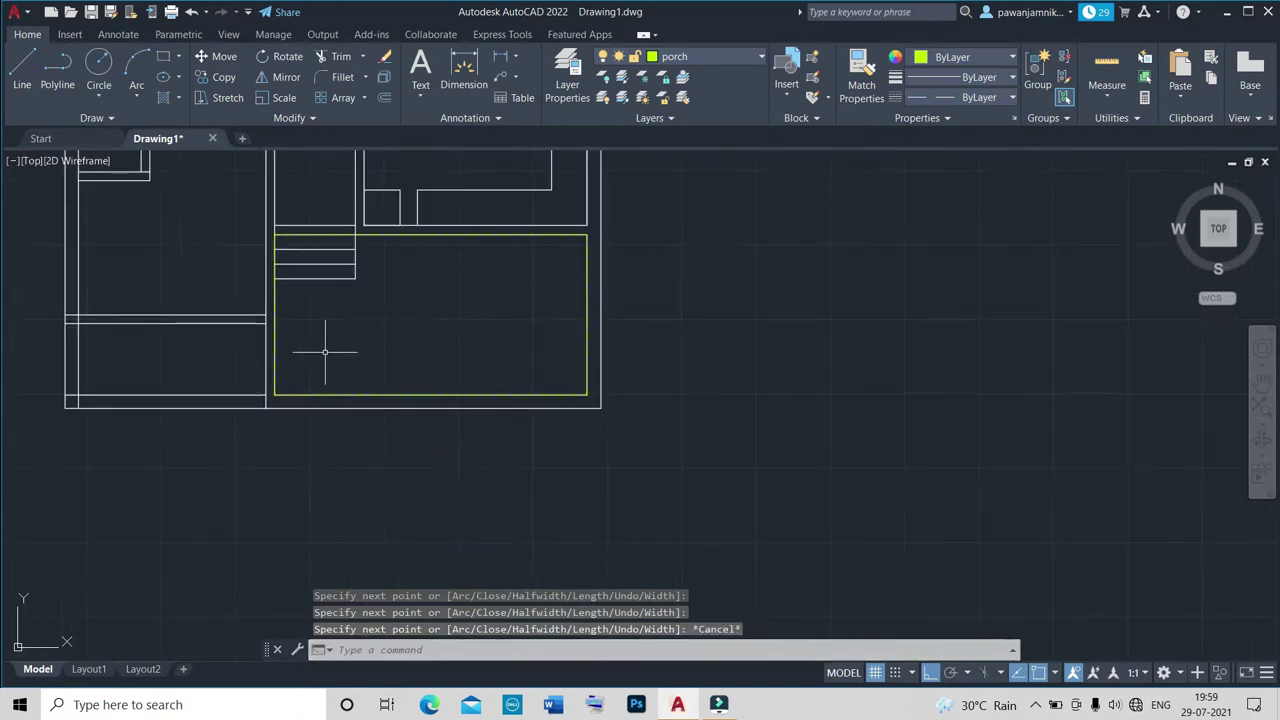
{"action": "key", "text": "Return"}
{"action": "left_click", "coordinate": [267, 401]}
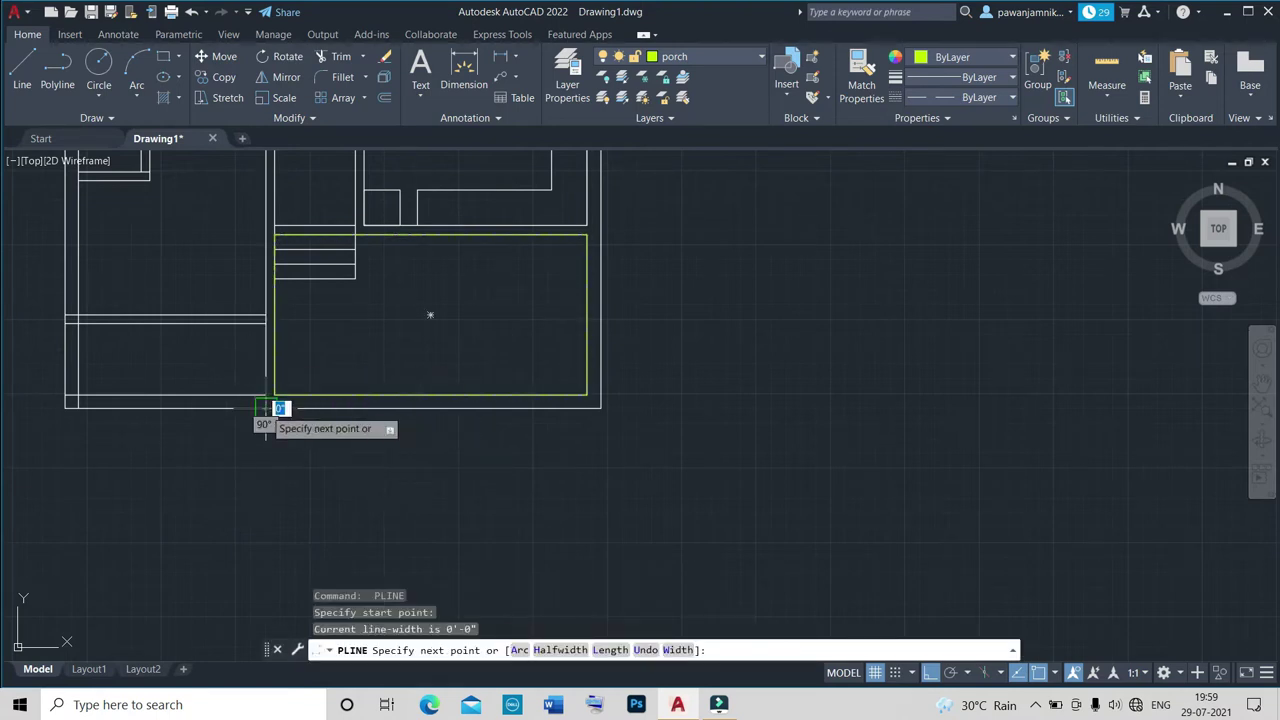
{"action": "left_click", "coordinate": [601, 405]}
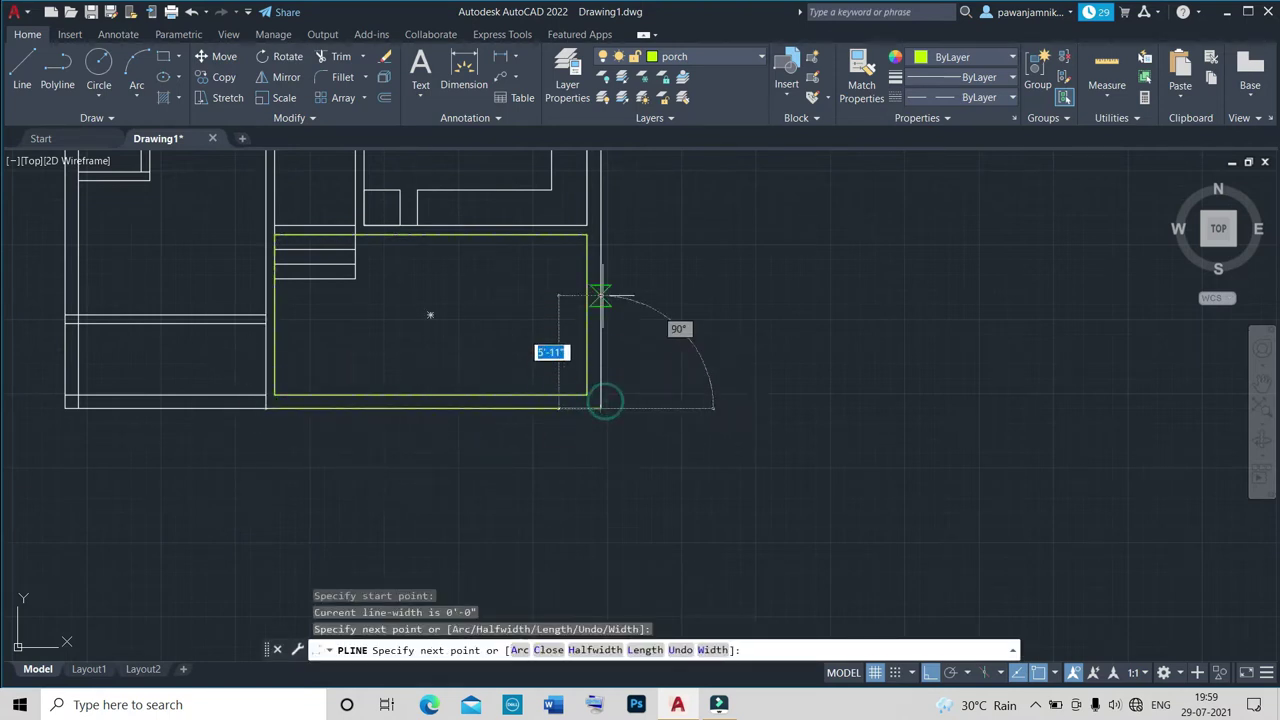
{"action": "left_click", "coordinate": [600, 226]}
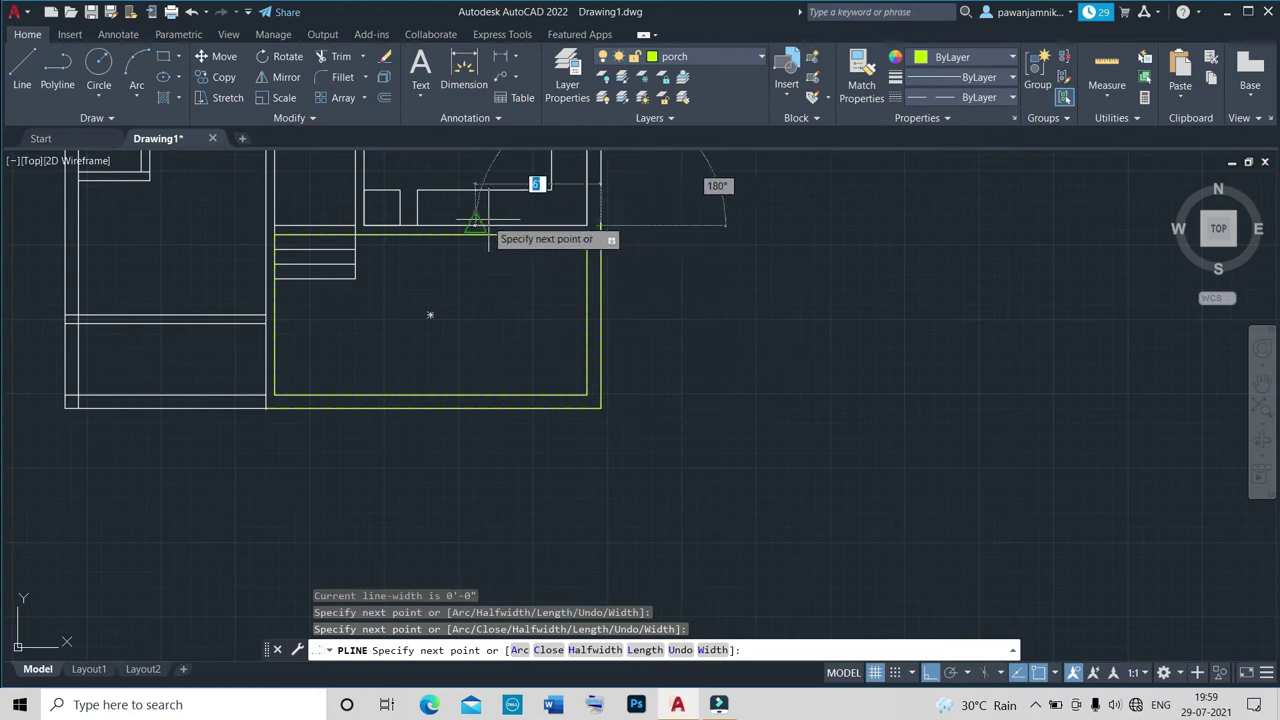
{"action": "left_click", "coordinate": [258, 228]}
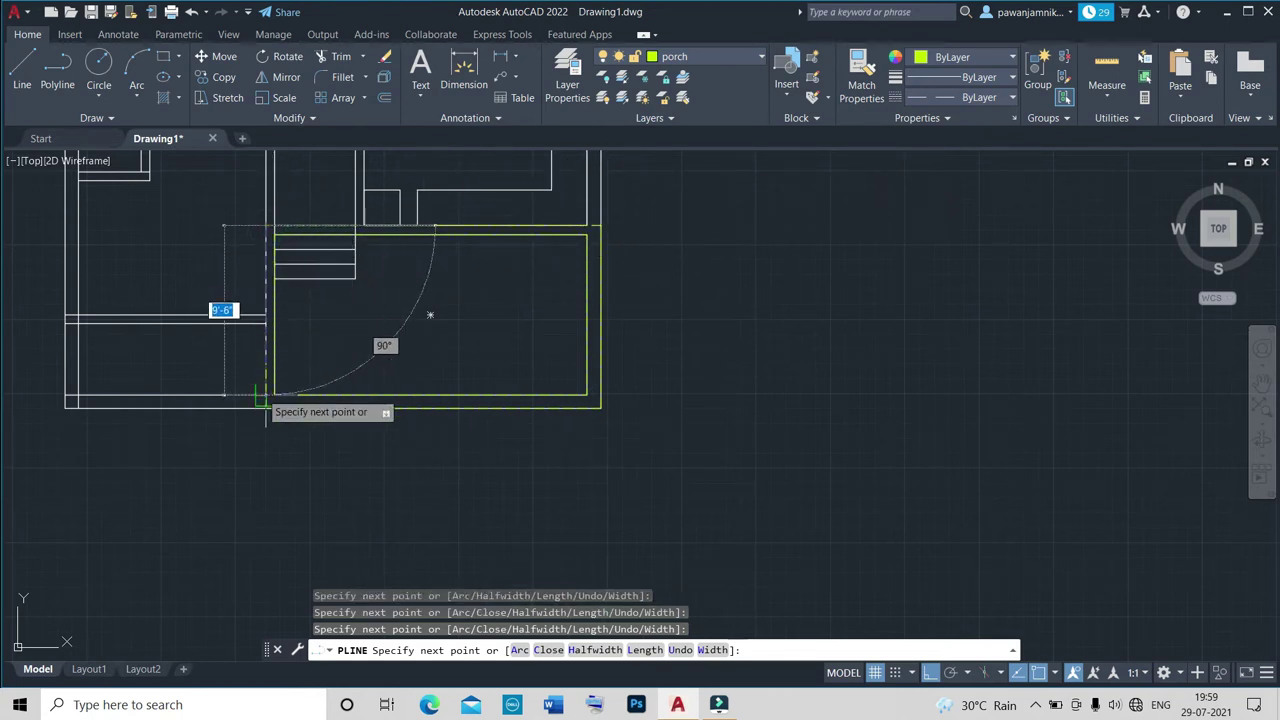
{"action": "left_click", "coordinate": [266, 405]}
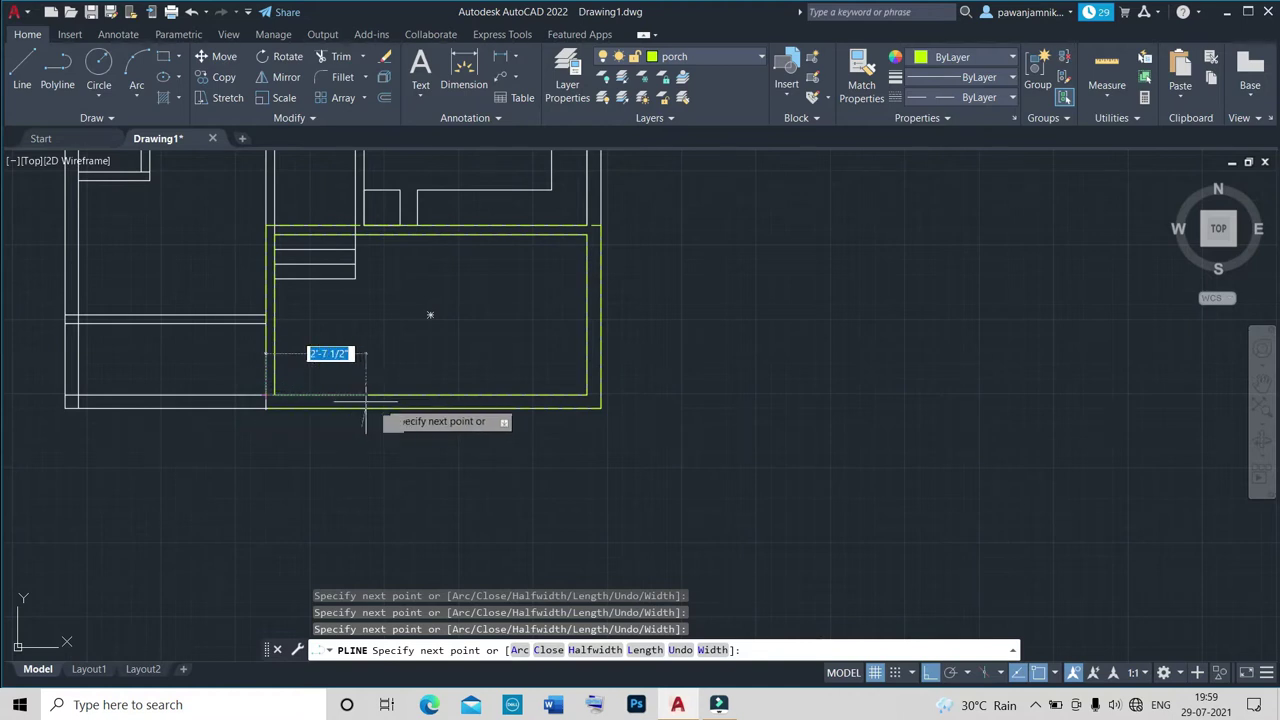
{"action": "key", "text": "Escape"}
{"action": "scroll", "coordinate": [445, 423], "scroll_direction": "up", "scroll_amount": 3}
{"action": "scroll", "coordinate": [445, 423], "scroll_direction": "up", "scroll_amount": 2}
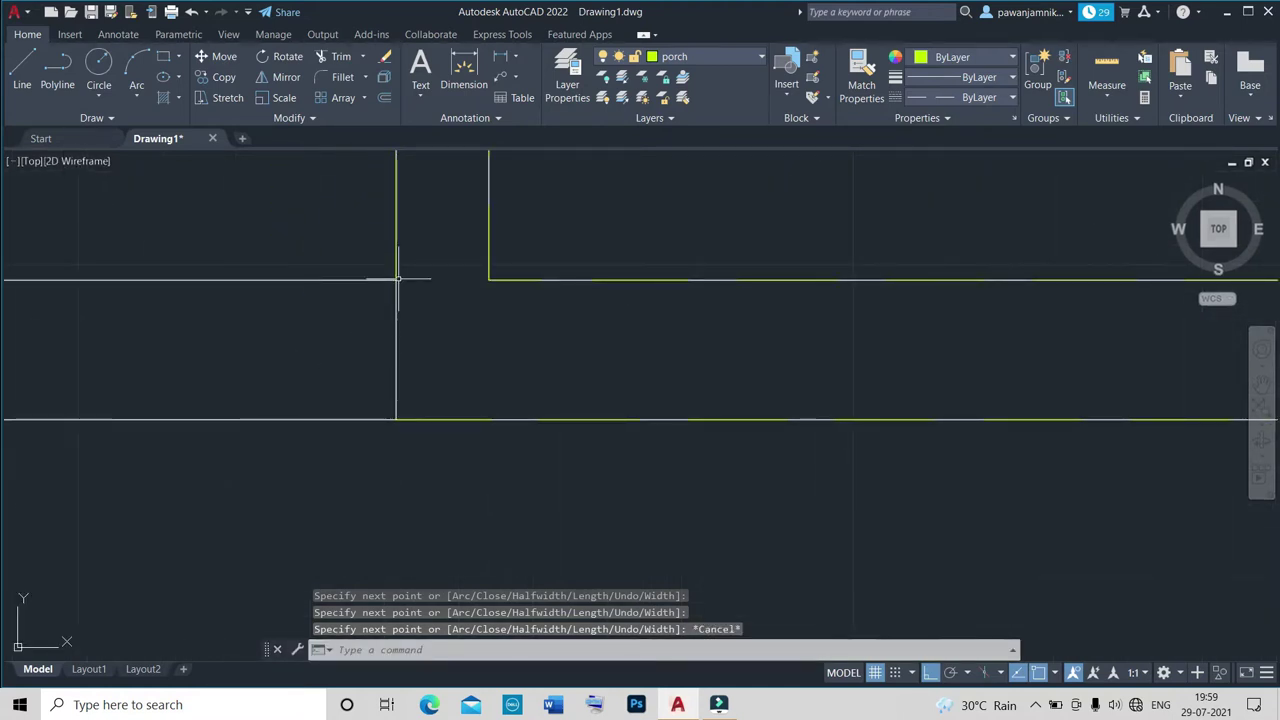
Move both porch outlines out to the right of the floor plan.
{"action": "type", "text": "ex"}
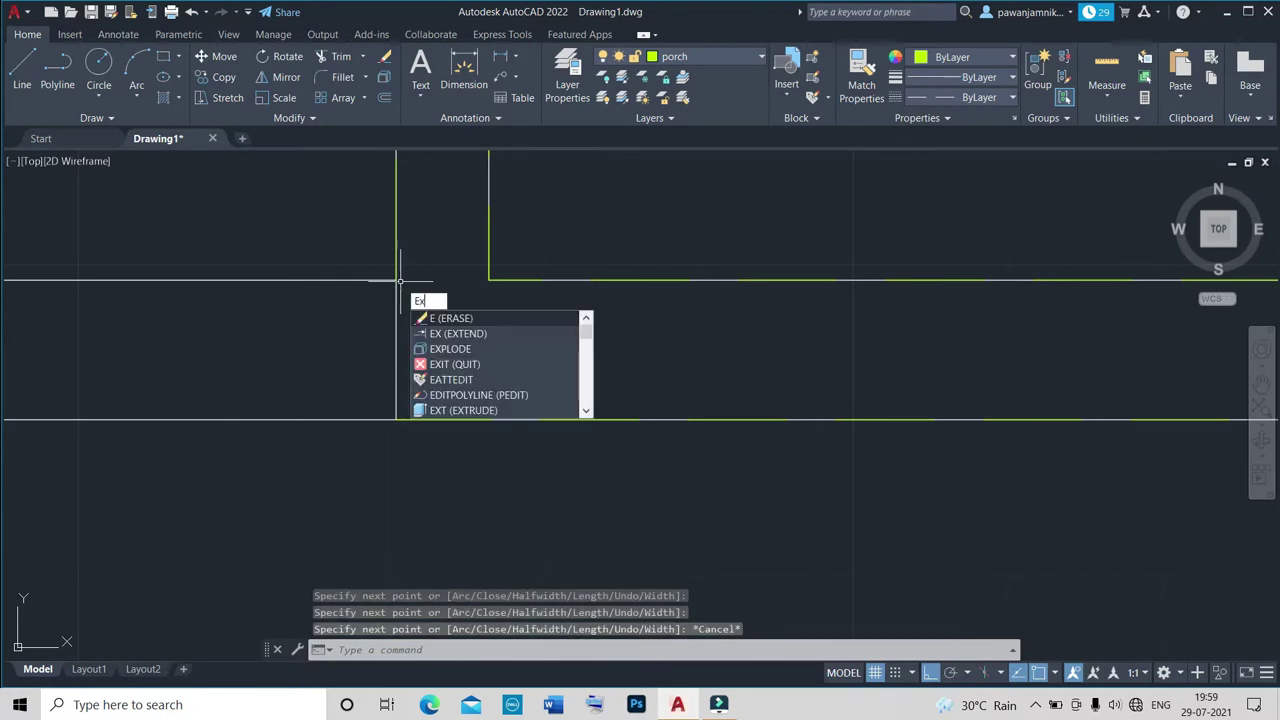
{"action": "key", "text": "Return"}
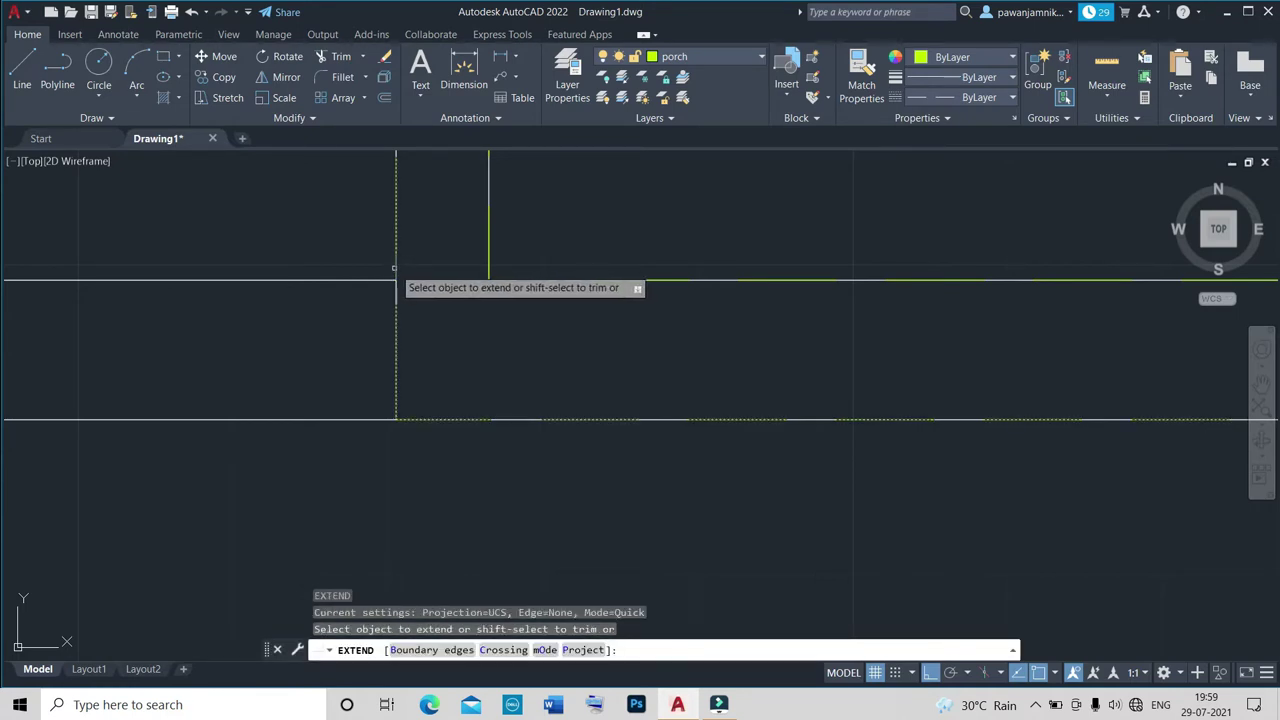
{"action": "key", "text": "Escape"}
{"action": "scroll", "coordinate": [416, 492], "scroll_direction": "down", "scroll_amount": 5}
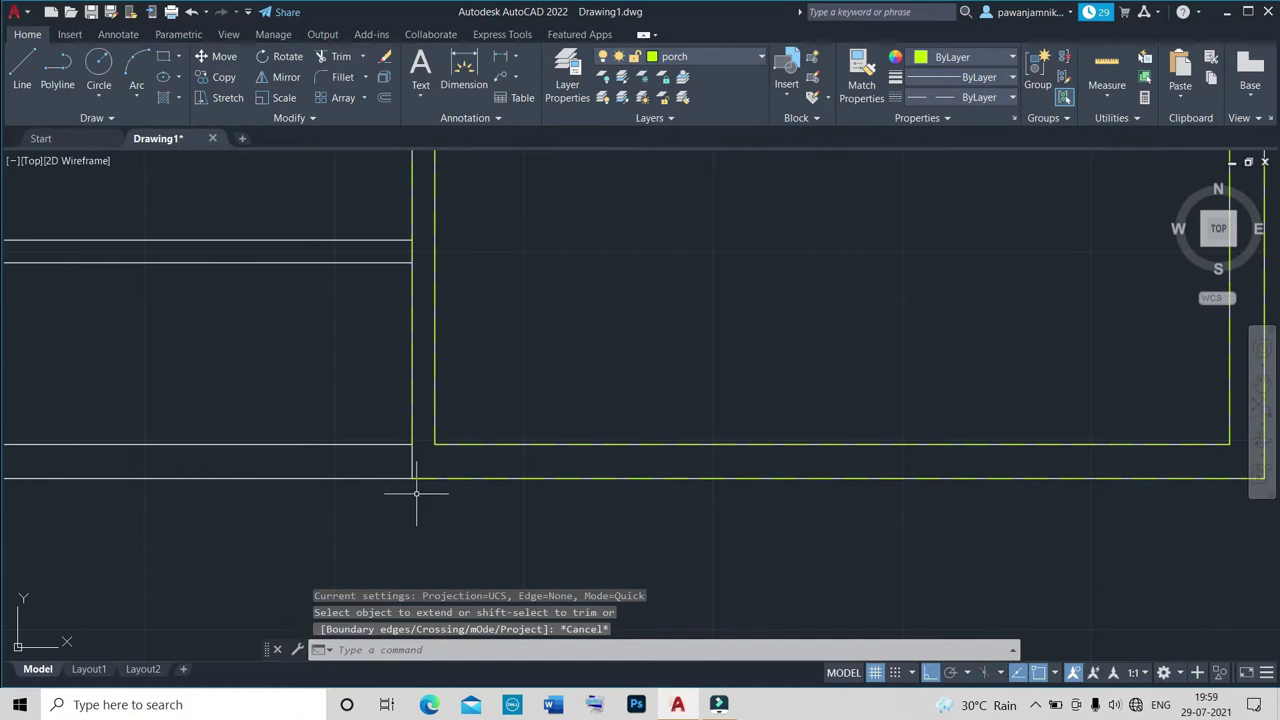
{"action": "left_click", "coordinate": [418, 478]}
{"action": "left_click", "coordinate": [439, 444]}
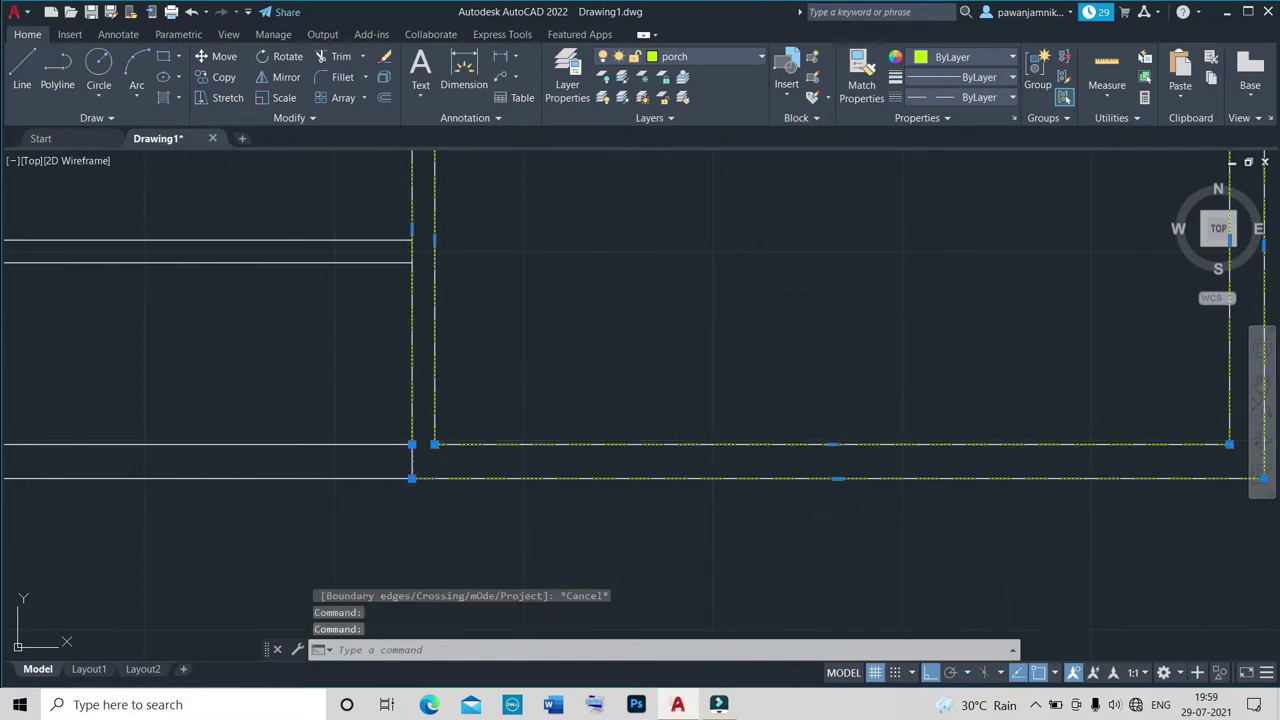
{"action": "type", "text": "m"}
{"action": "key", "text": "Return"}
{"action": "left_click", "coordinate": [411, 478]}
{"action": "scroll", "coordinate": [409, 478], "scroll_direction": "down", "scroll_amount": 4}
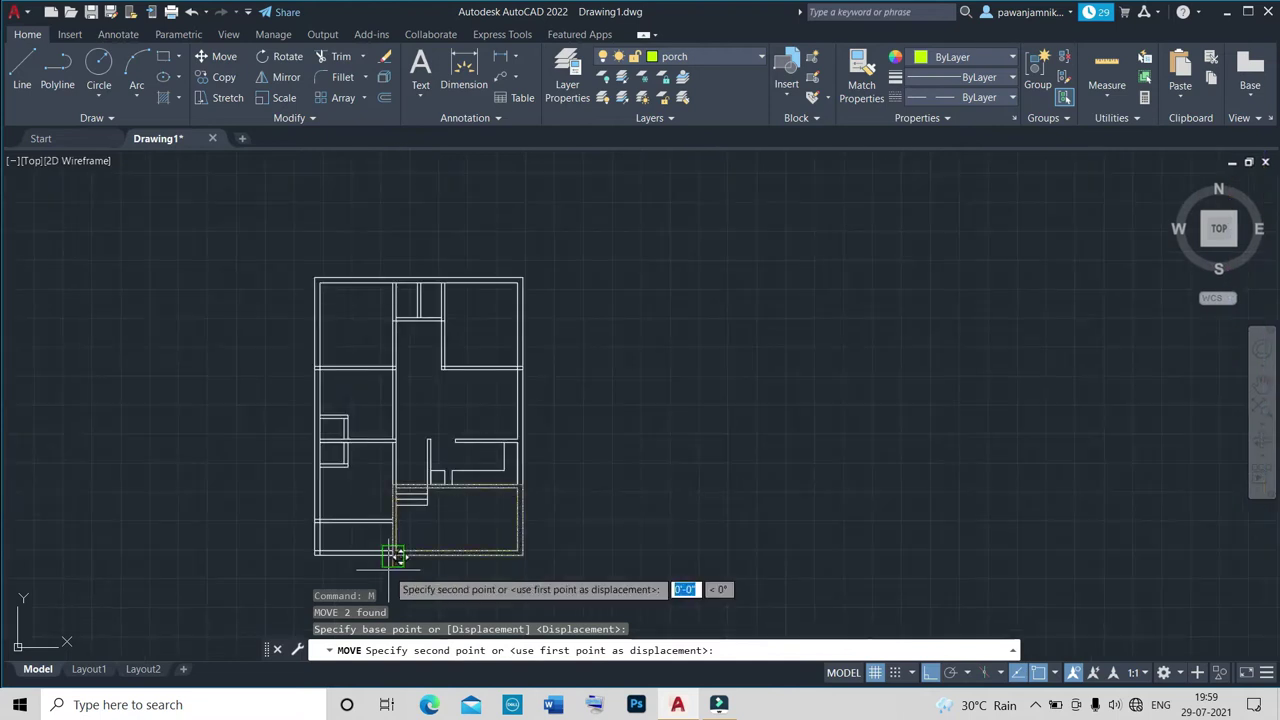
{"action": "left_click", "coordinate": [725, 488]}
{"action": "scroll", "coordinate": [525, 537], "scroll_direction": "down", "scroll_amount": 4}
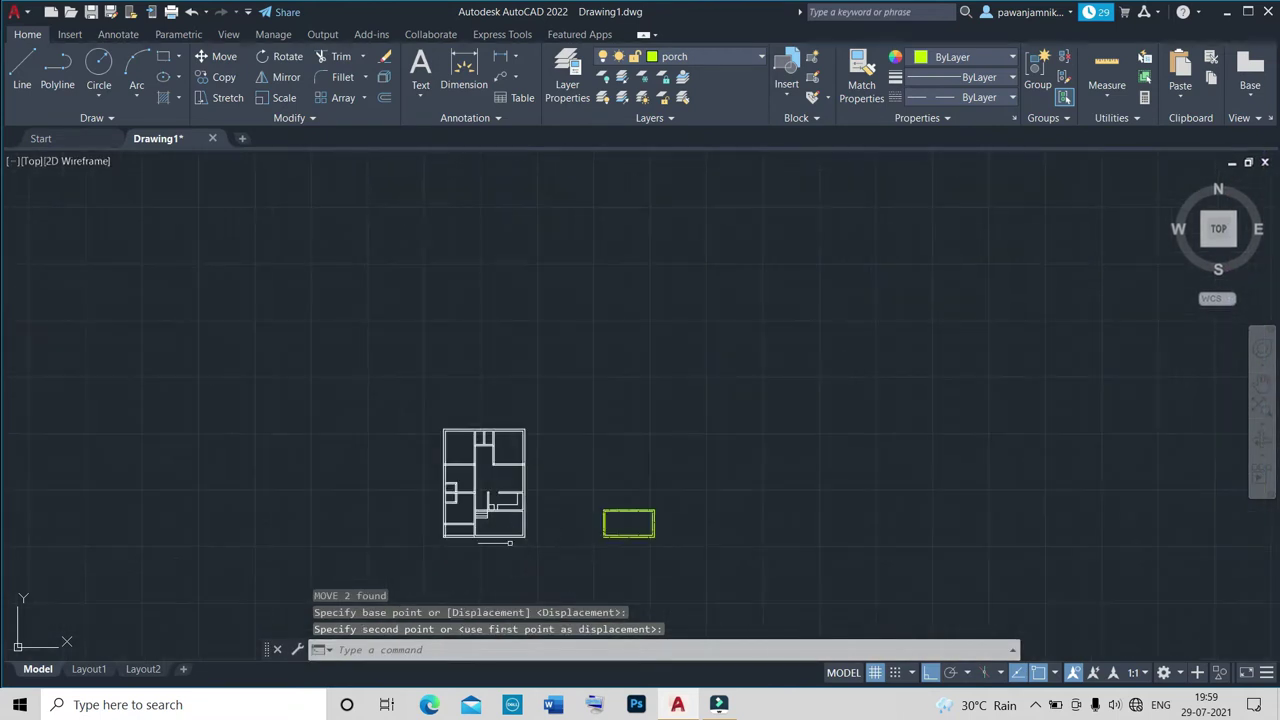
{"action": "scroll", "coordinate": [484, 561], "scroll_direction": "up", "scroll_amount": 6}
Trim the bottom wall lines, then undo that trim.
{"action": "key", "text": "Escape"}
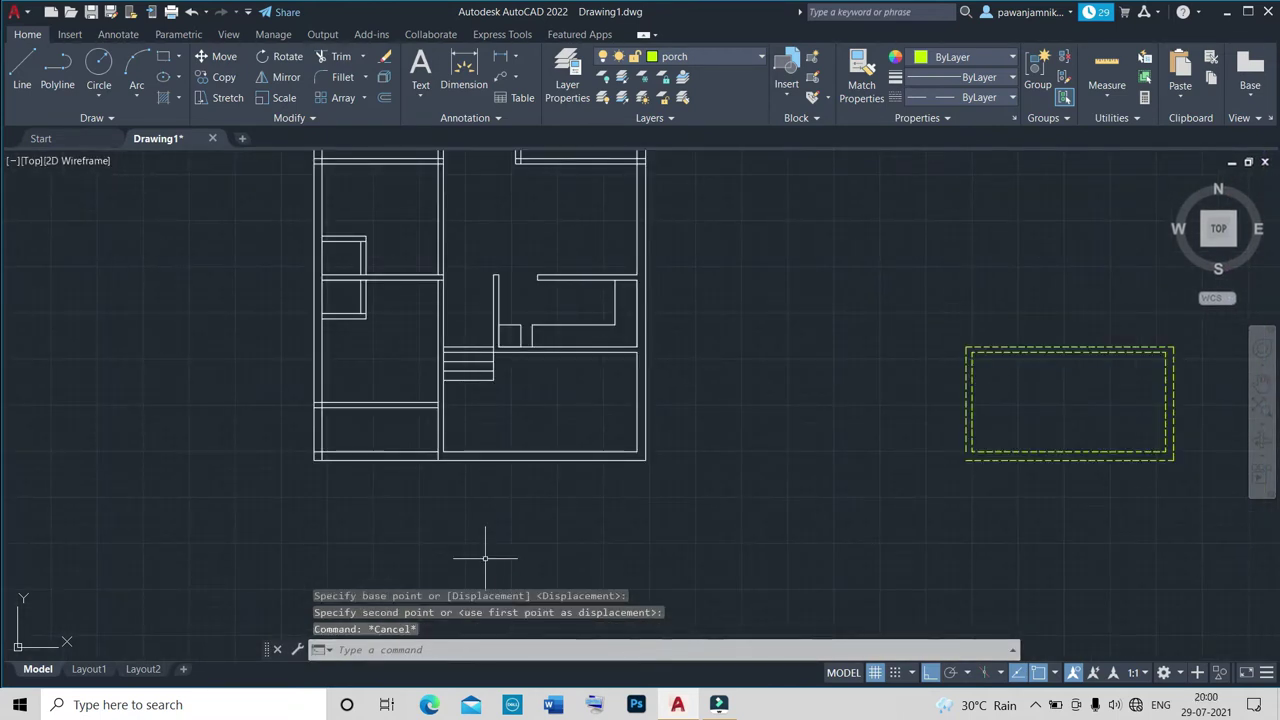
{"action": "type", "text": "tr"}
{"action": "key", "text": "Return"}
{"action": "left_click_drag", "start_coordinate": [489, 423], "coordinate": [578, 407]}
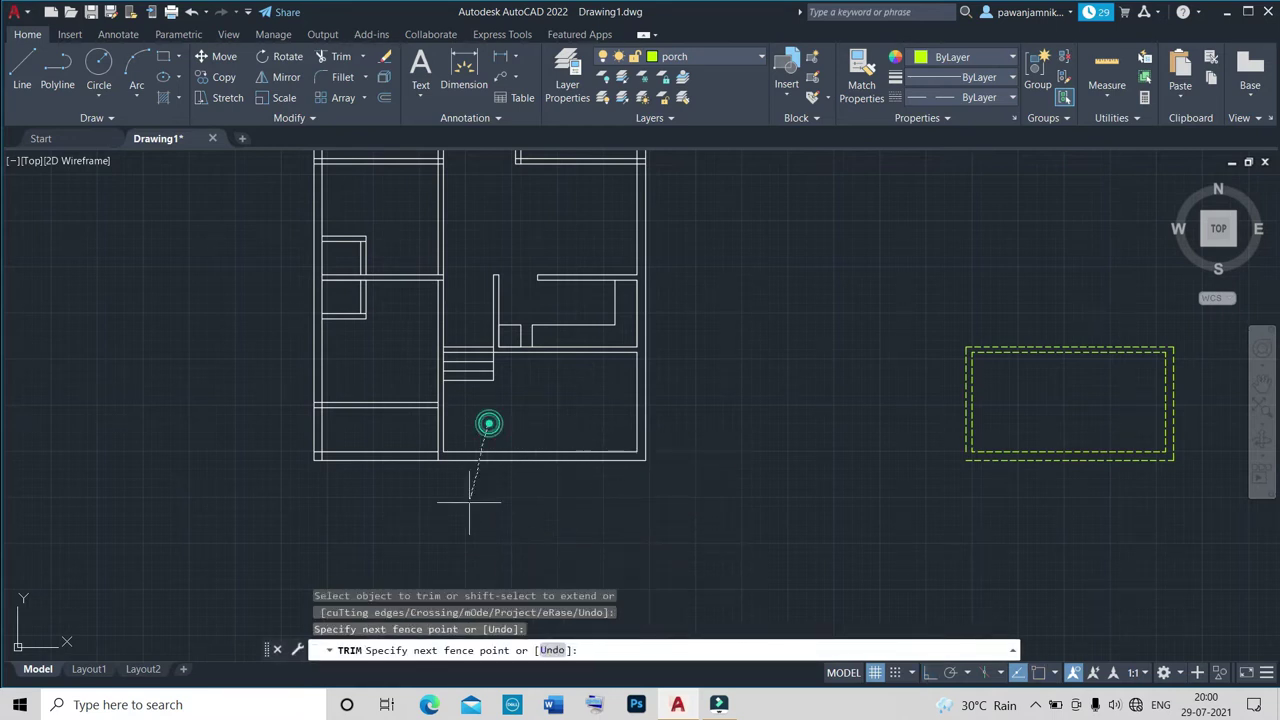
{"action": "left_click", "coordinate": [578, 407]}
{"action": "key", "text": "Return"}
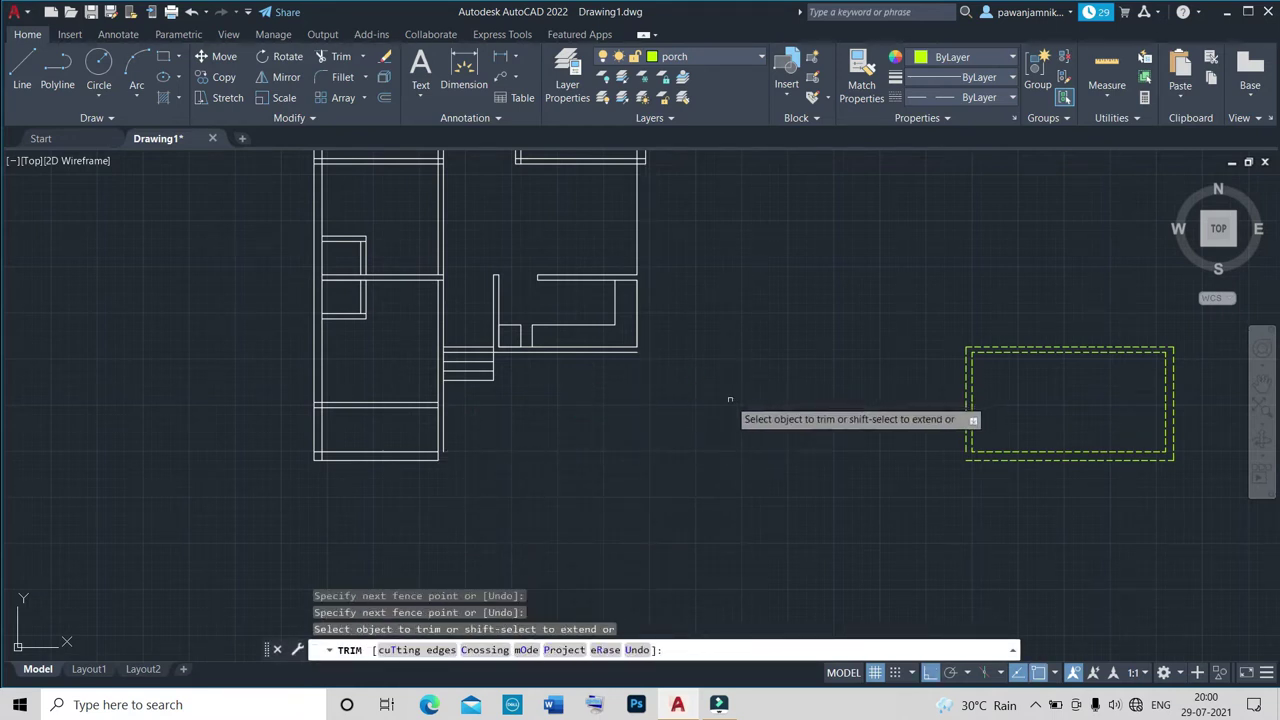
{"action": "key", "text": "ctrl+z"}
{"action": "scroll", "coordinate": [636, 358], "scroll_direction": "up", "scroll_amount": 8}
{"action": "key", "text": "Escape"}
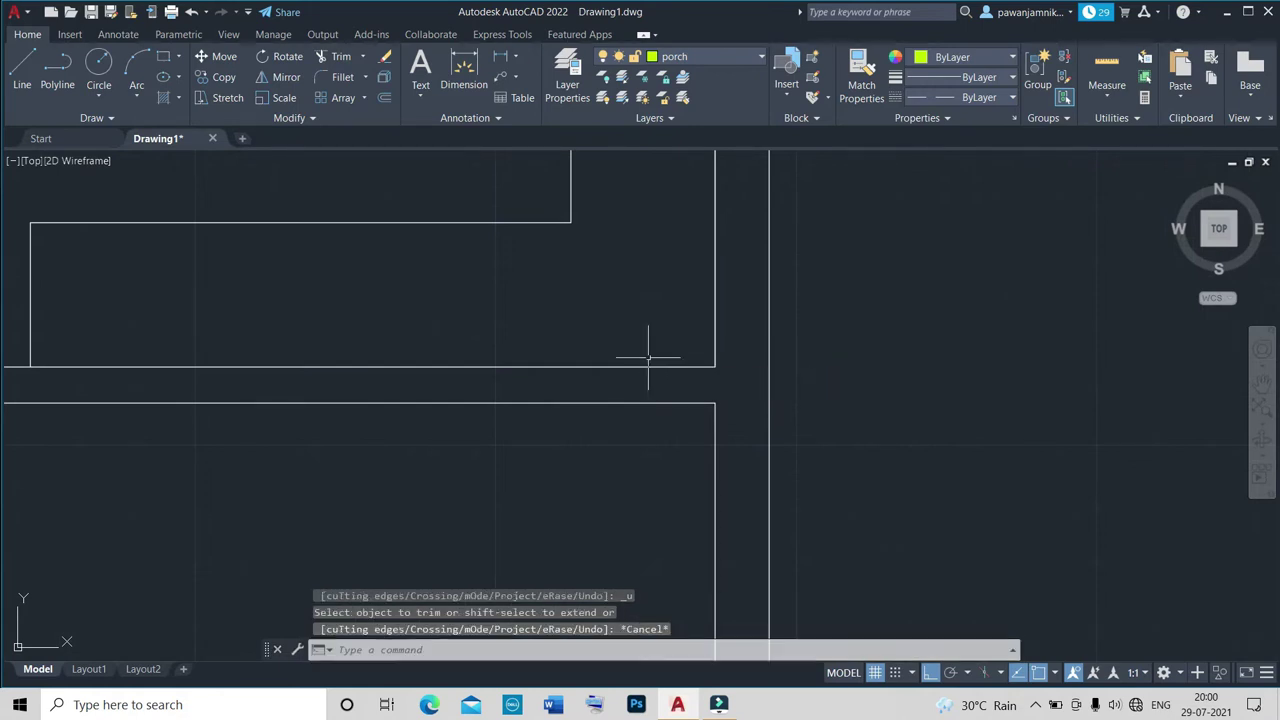
Extend the lower and upper wall lines to the outer wall.
{"action": "type", "text": "ex"}
{"action": "key", "text": "Return"}
{"action": "left_click_drag", "start_coordinate": [700, 396], "coordinate": [703, 406]}
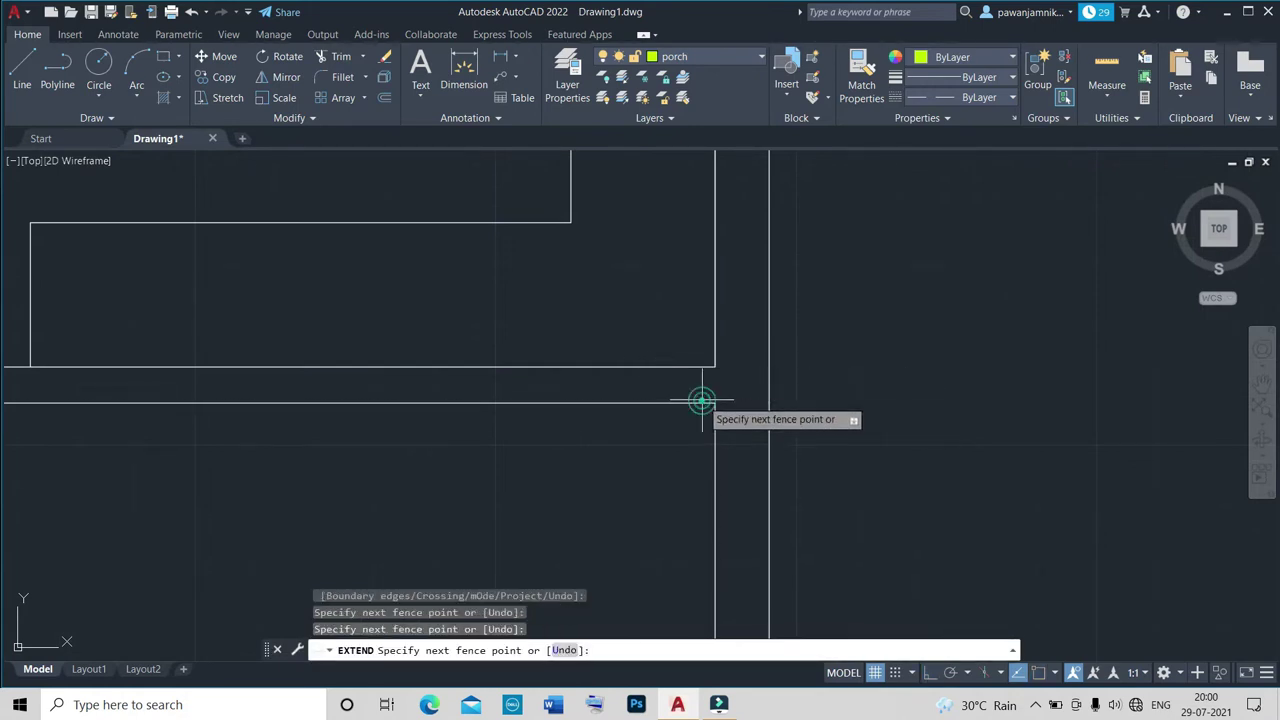
{"action": "left_click", "coordinate": [706, 367]}
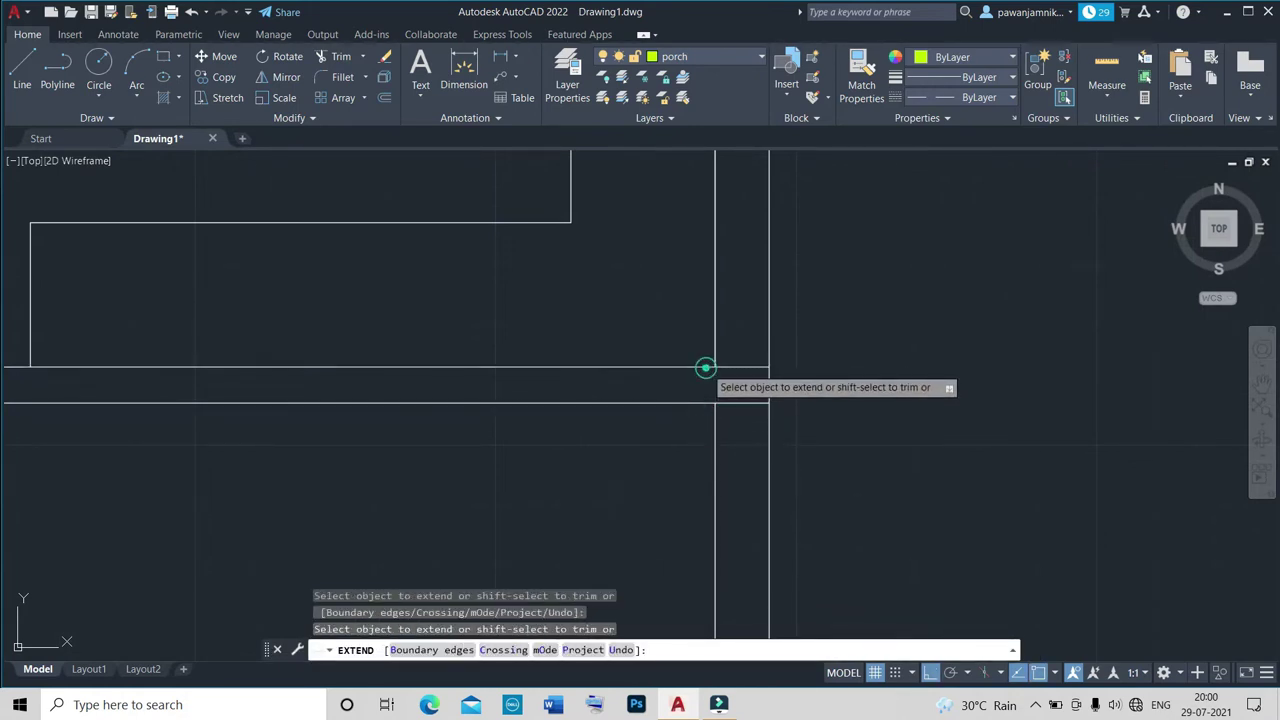
{"action": "scroll", "coordinate": [705, 405], "scroll_direction": "down", "scroll_amount": 7}
{"action": "scroll", "coordinate": [421, 437], "scroll_direction": "up", "scroll_amount": 4}
{"action": "scroll", "coordinate": [410, 425], "scroll_direction": "up", "scroll_amount": 3}
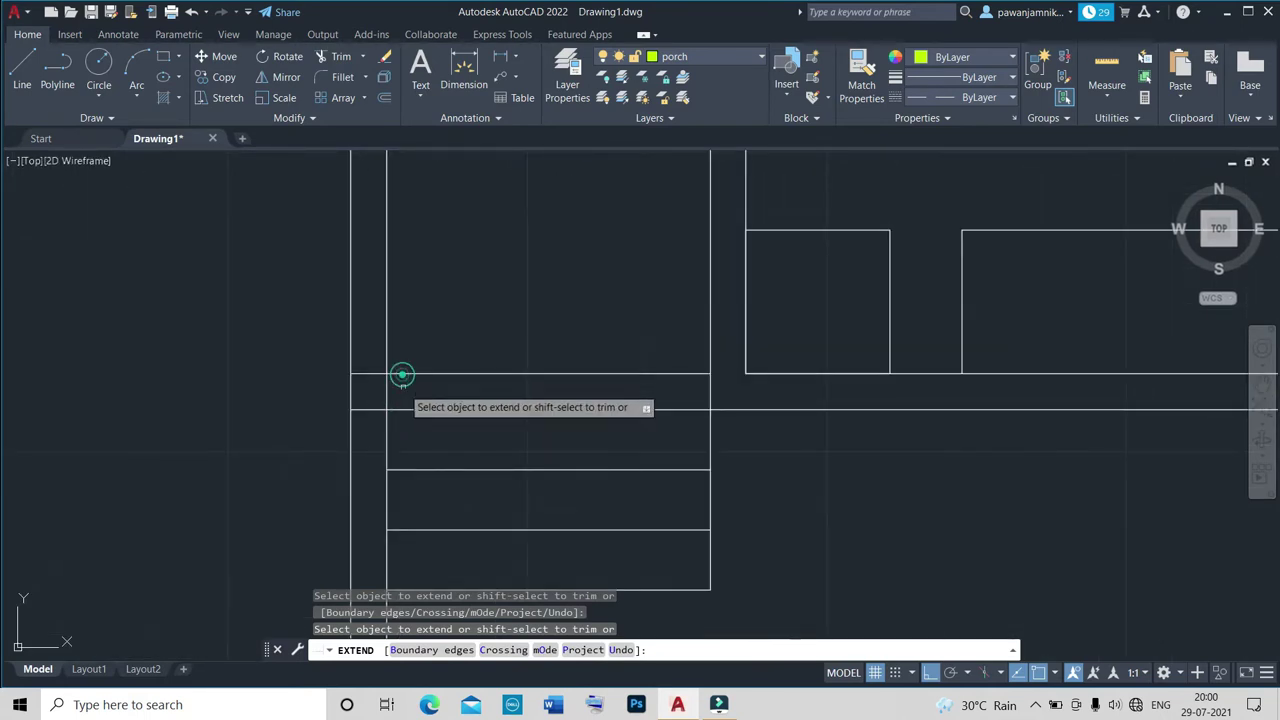
{"action": "scroll", "coordinate": [403, 375], "scroll_direction": "down", "scroll_amount": 3}
{"action": "scroll", "coordinate": [405, 455], "scroll_direction": "up", "scroll_amount": 3}
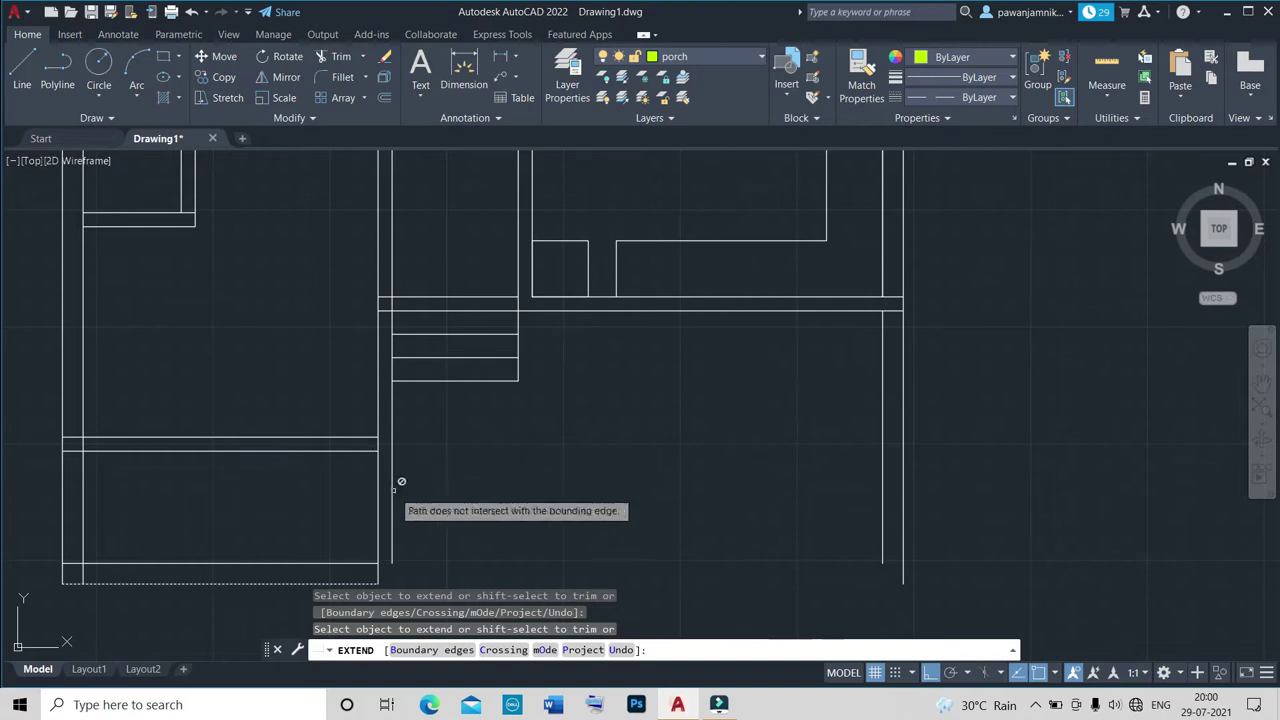
{"action": "scroll", "coordinate": [405, 507], "scroll_direction": "down", "scroll_amount": 2}
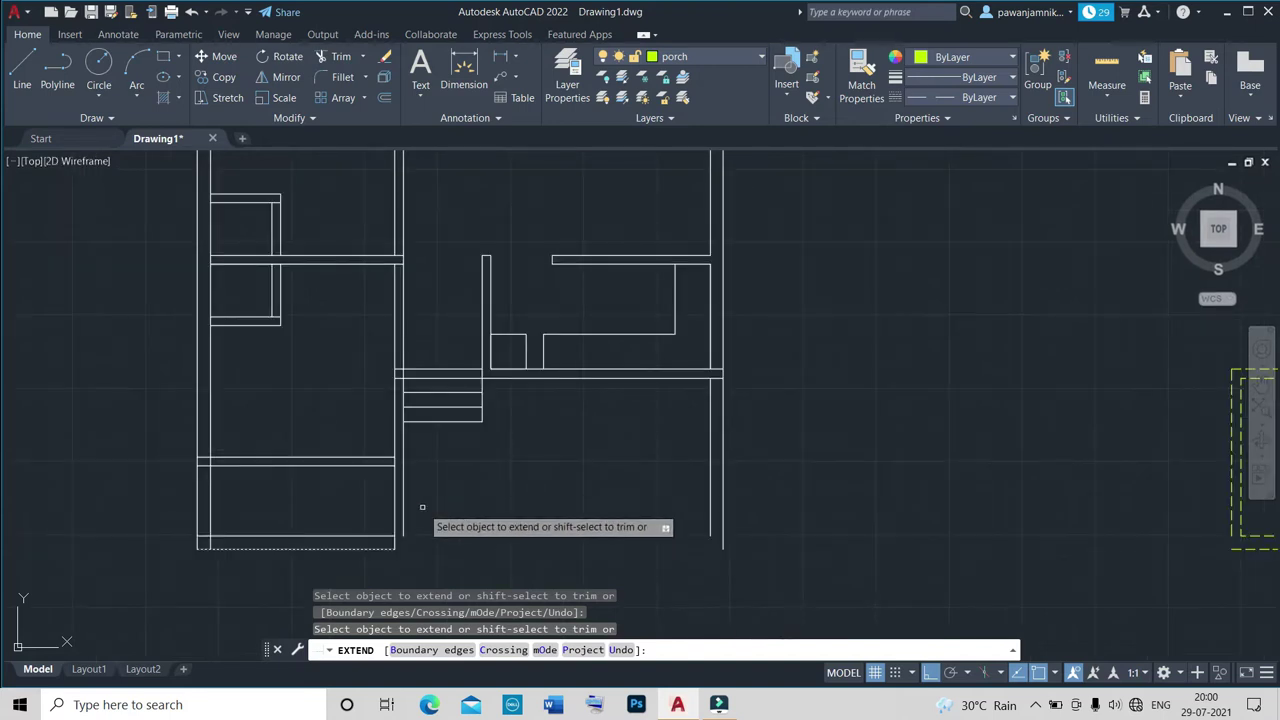
{"action": "key", "text": "Escape"}
Trim the wall lines near the bottom of the plan and to its right.
{"action": "key", "text": "Return"}
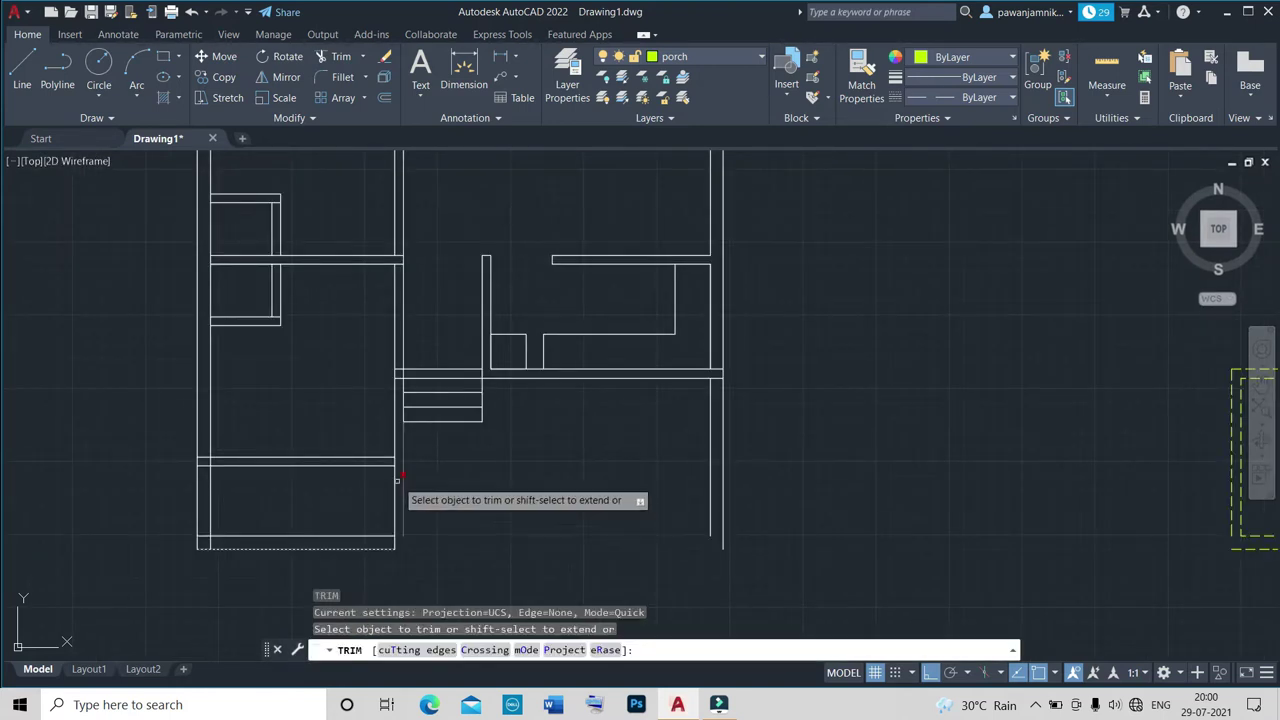
{"action": "scroll", "coordinate": [410, 495], "scroll_direction": "up", "scroll_amount": 3}
{"action": "left_click_drag", "start_coordinate": [451, 451], "coordinate": [451, 431]}
{"action": "scroll", "coordinate": [422, 474], "scroll_direction": "down", "scroll_amount": 3}
{"action": "left_click_drag", "start_coordinate": [700, 429], "coordinate": [766, 440]}
{"action": "scroll", "coordinate": [762, 452], "scroll_direction": "down", "scroll_amount": 4}
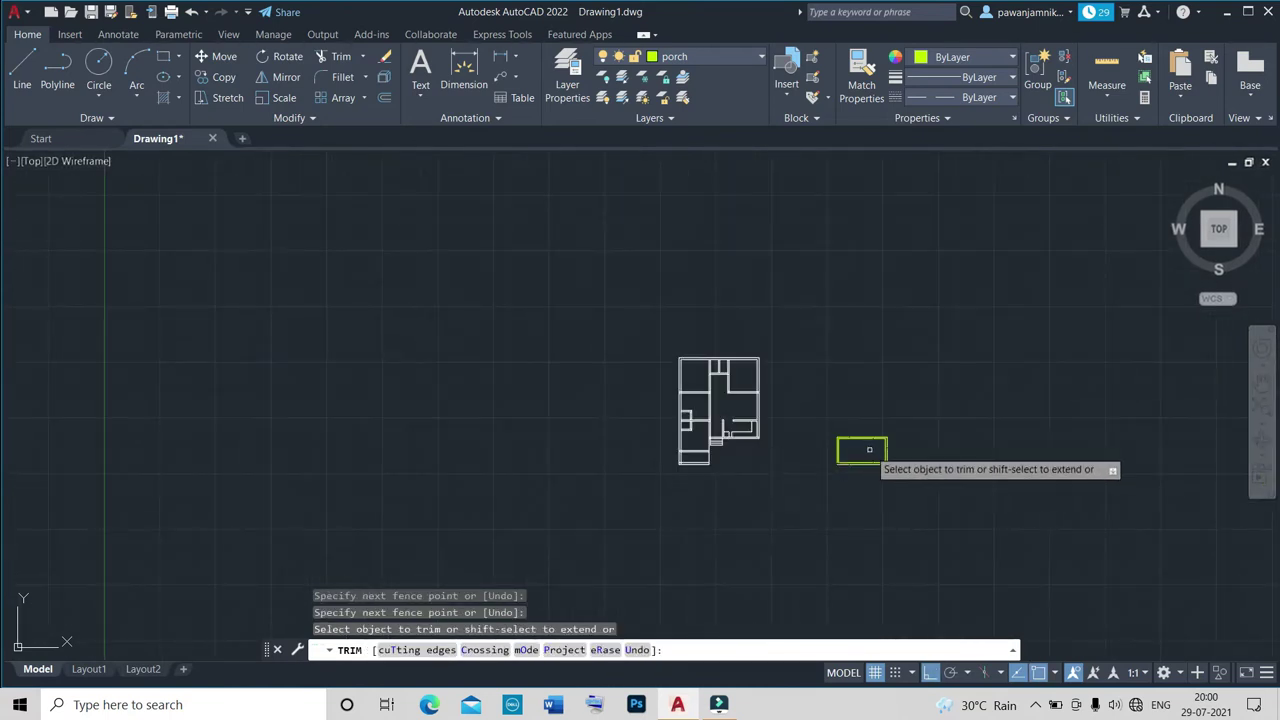
{"action": "scroll", "coordinate": [866, 449], "scroll_direction": "up", "scroll_amount": 8}
{"action": "key", "text": "Escape"}
{"action": "scroll", "coordinate": [663, 534], "scroll_direction": "up", "scroll_amount": 2}
{"action": "scroll", "coordinate": [671, 520], "scroll_direction": "up", "scroll_amount": 4}
{"action": "left_click", "coordinate": [672, 520]}
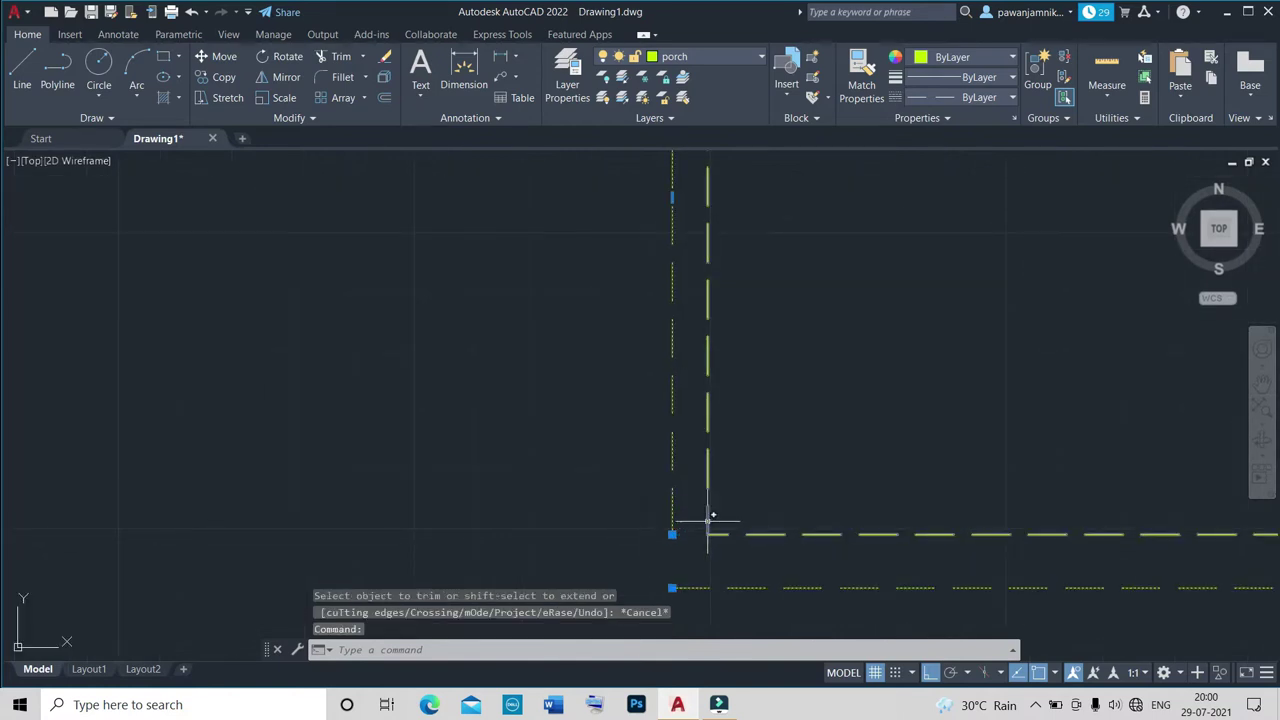
Try moving the two porch outlines to a new spot, then undo the move.
{"action": "left_click", "coordinate": [707, 522]}
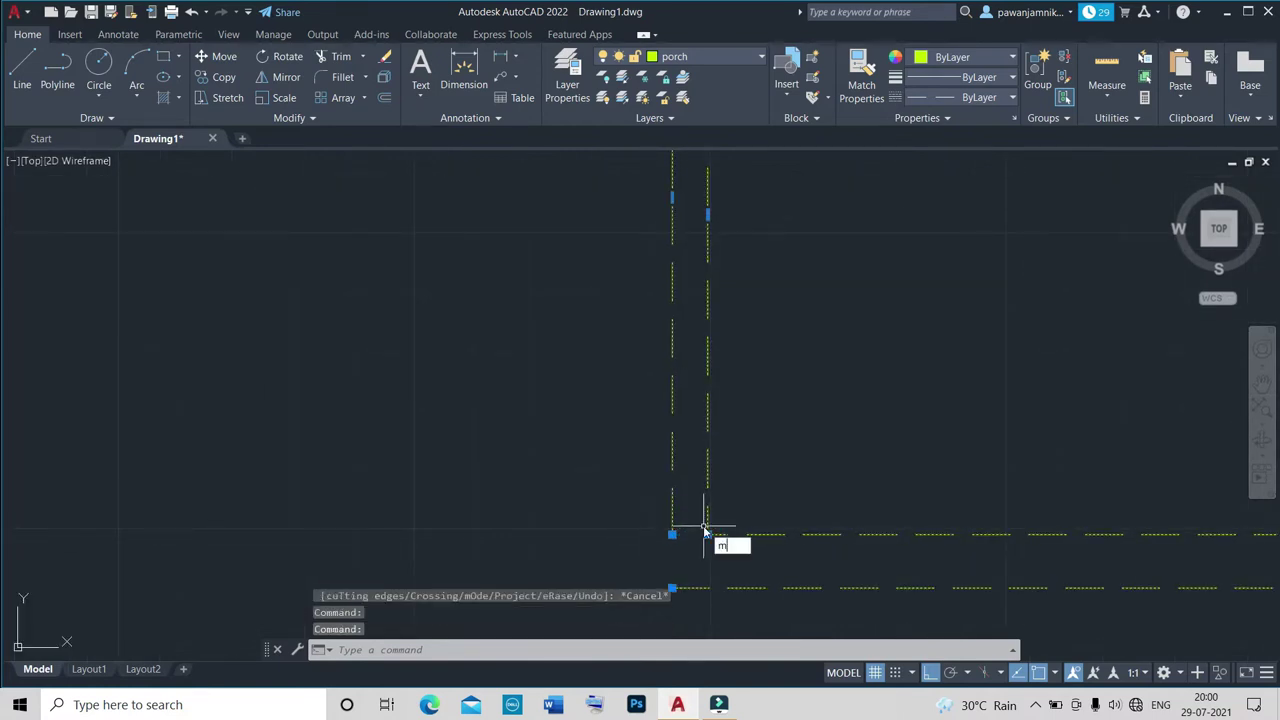
{"action": "key", "text": "Return"}
{"action": "left_click", "coordinate": [705, 525]}
{"action": "scroll", "coordinate": [710, 530], "scroll_direction": "down", "scroll_amount": 5}
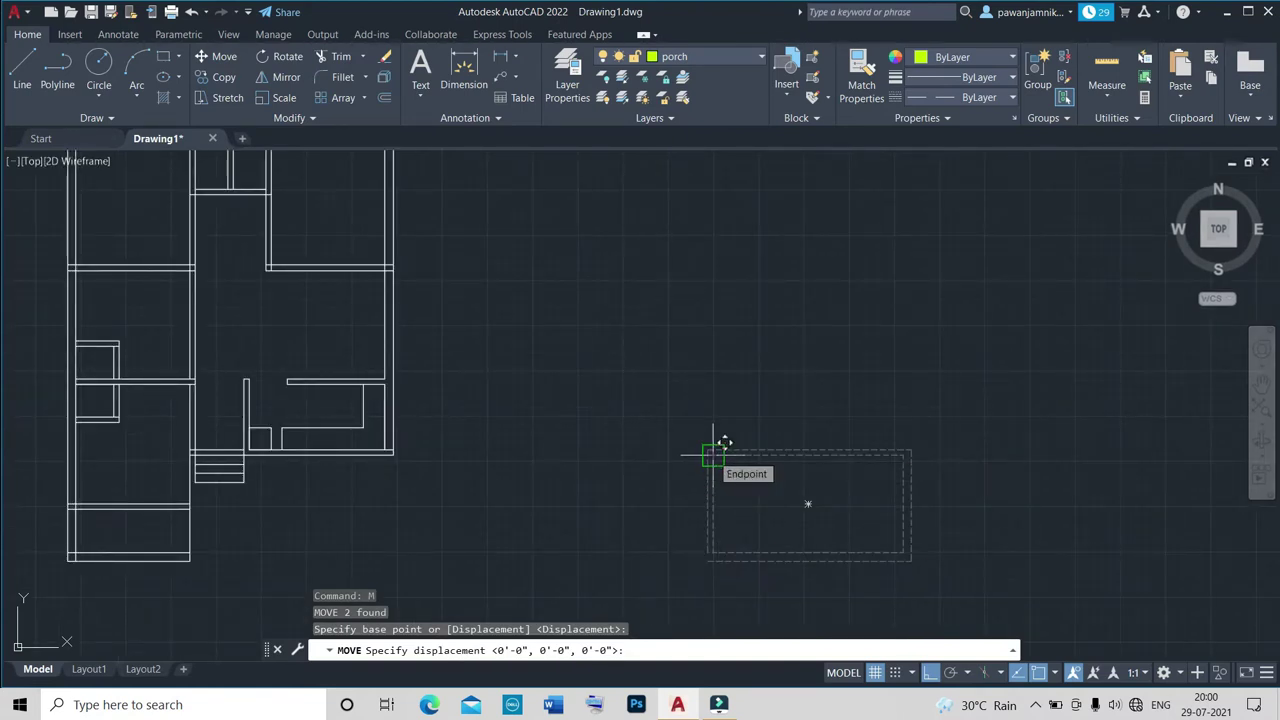
{"action": "left_click", "coordinate": [713, 454]}
{"action": "scroll", "coordinate": [490, 445], "scroll_direction": "down", "scroll_amount": 5}
{"action": "scroll", "coordinate": [546, 480], "scroll_direction": "up", "scroll_amount": 1}
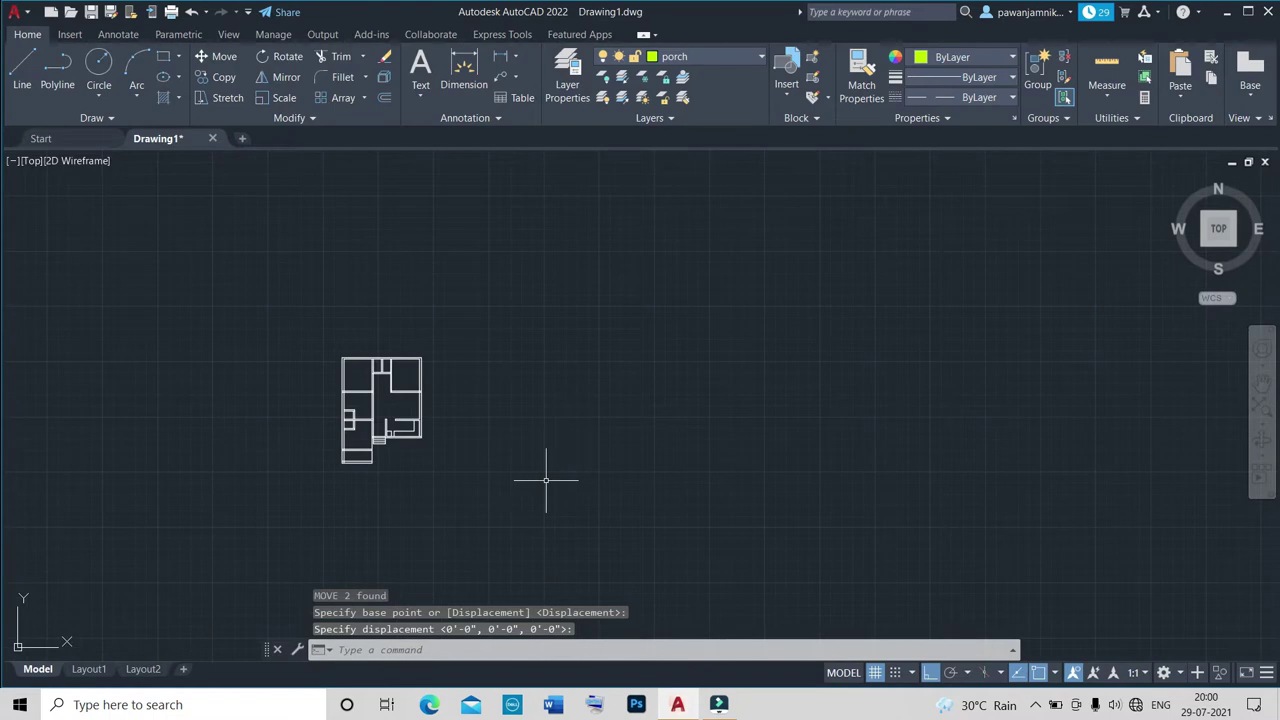
{"action": "key", "text": "ctrl+z"}
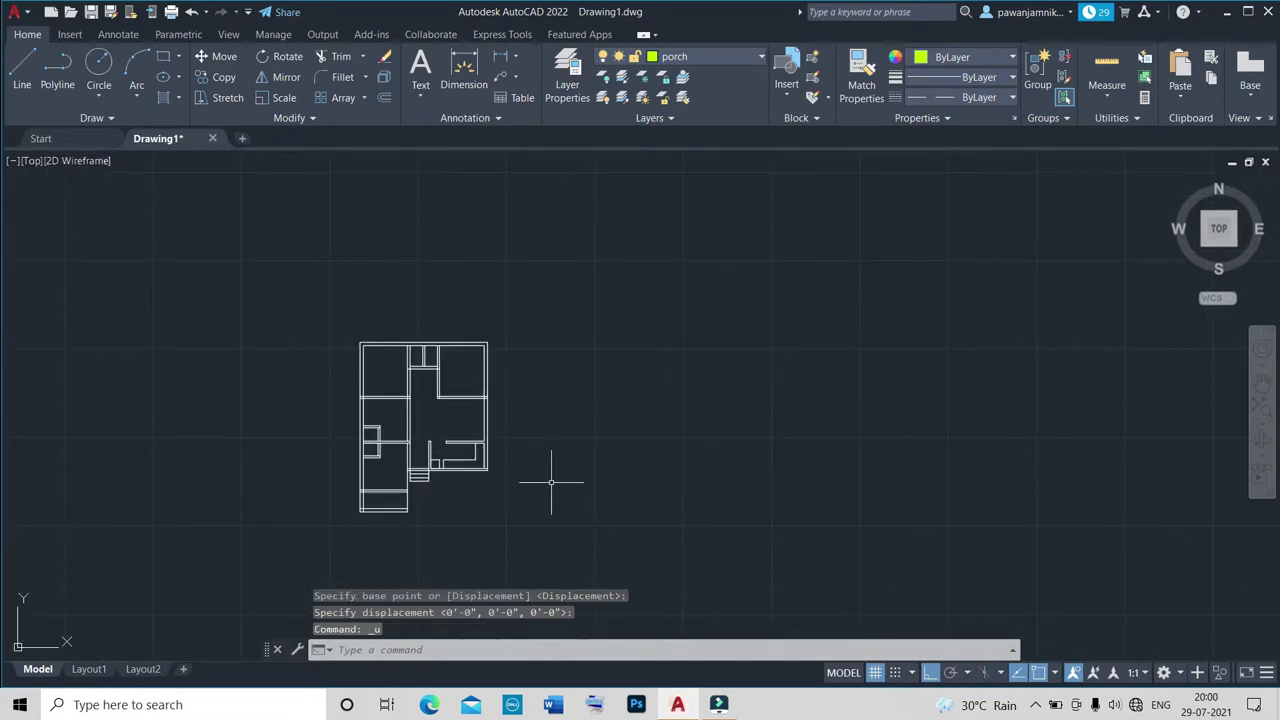
{"action": "scroll", "coordinate": [550, 482], "scroll_direction": "up", "scroll_amount": 4}
{"action": "scroll", "coordinate": [550, 482], "scroll_direction": "down", "scroll_amount": 6}
{"action": "scroll", "coordinate": [552, 483], "scroll_direction": "down", "scroll_amount": 5}
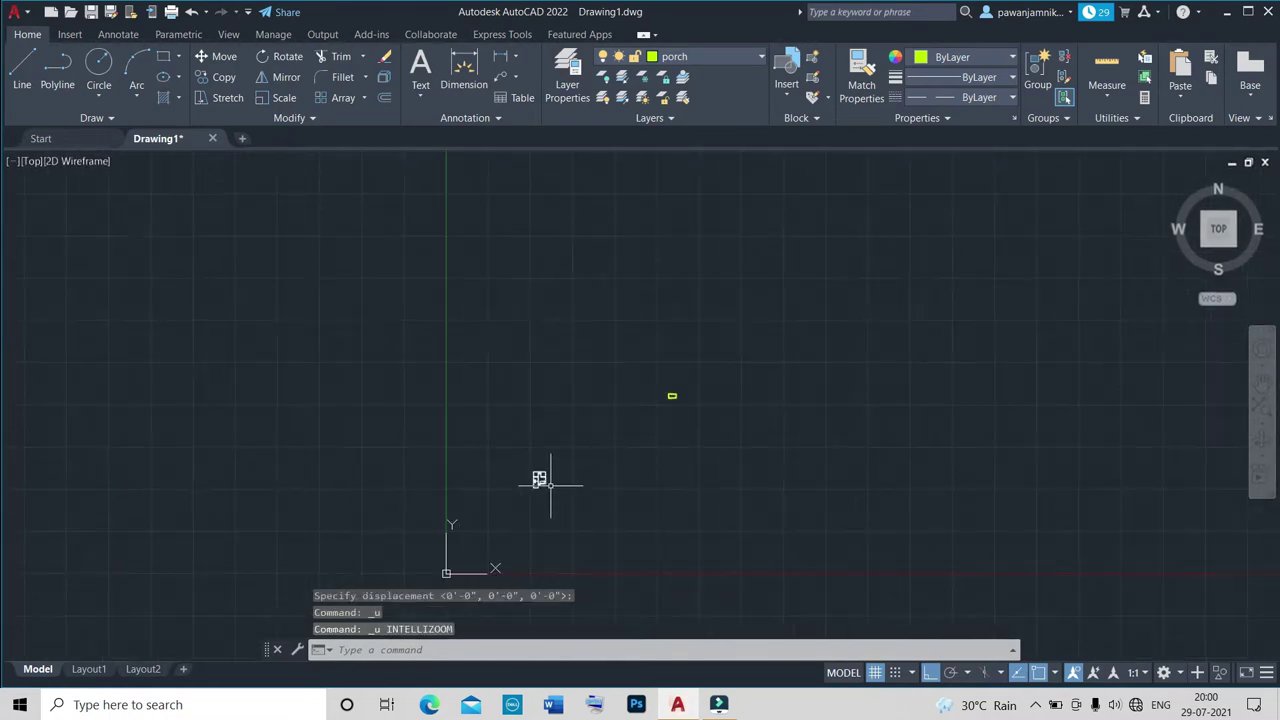
{"action": "scroll", "coordinate": [670, 400], "scroll_direction": "up", "scroll_amount": 4}
{"action": "scroll", "coordinate": [686, 476], "scroll_direction": "up", "scroll_amount": 4}
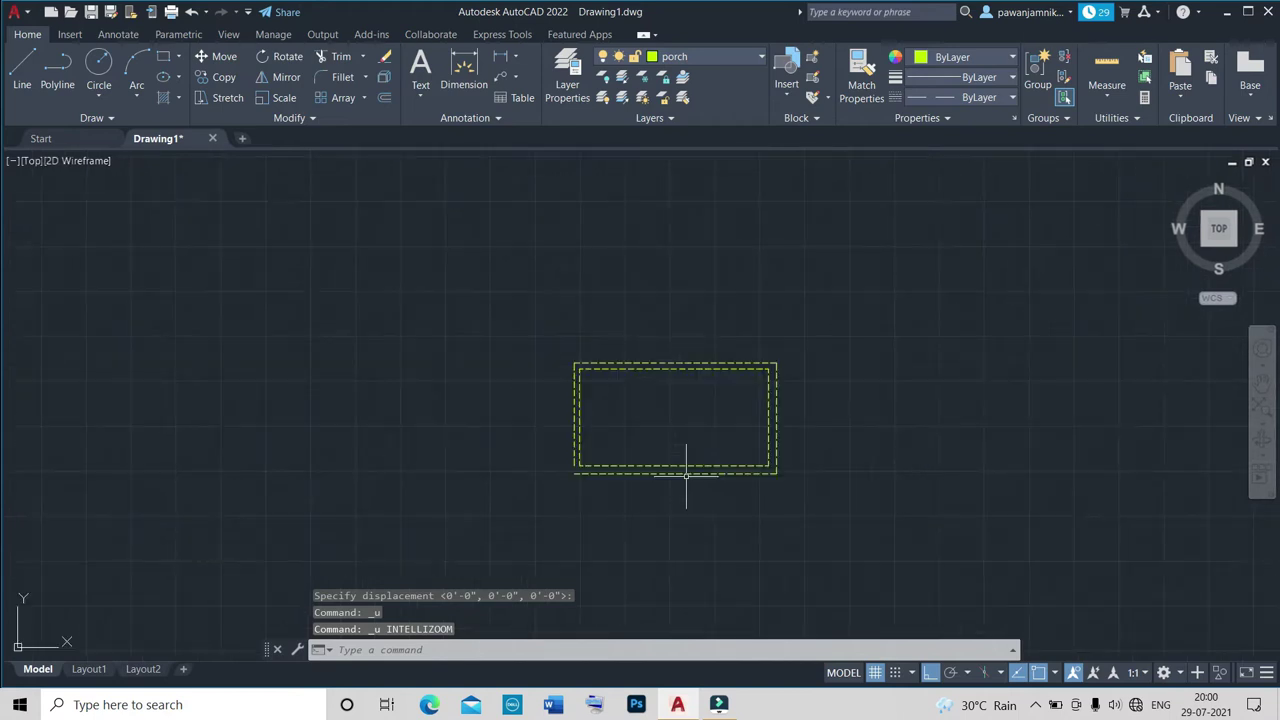
Move both dashed porch rectangles beside the house plan with Ortho turned off.
{"action": "left_click", "coordinate": [596, 467]}
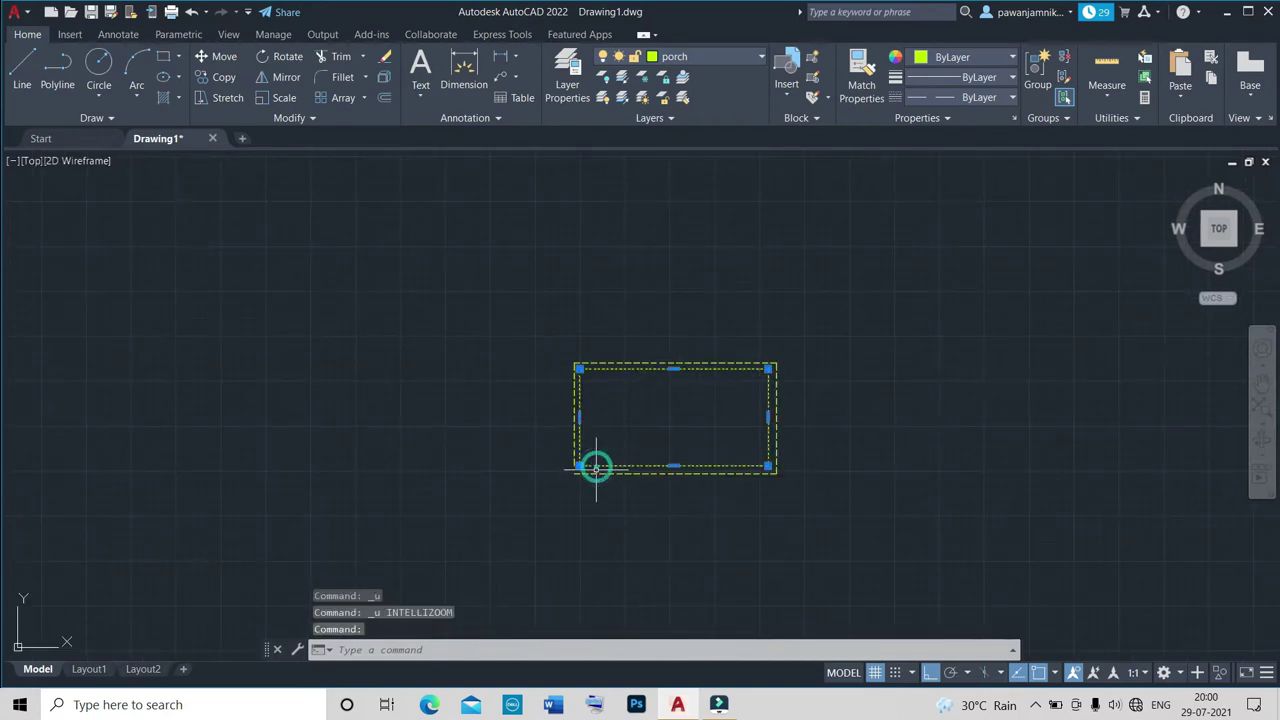
{"action": "left_click", "coordinate": [598, 472]}
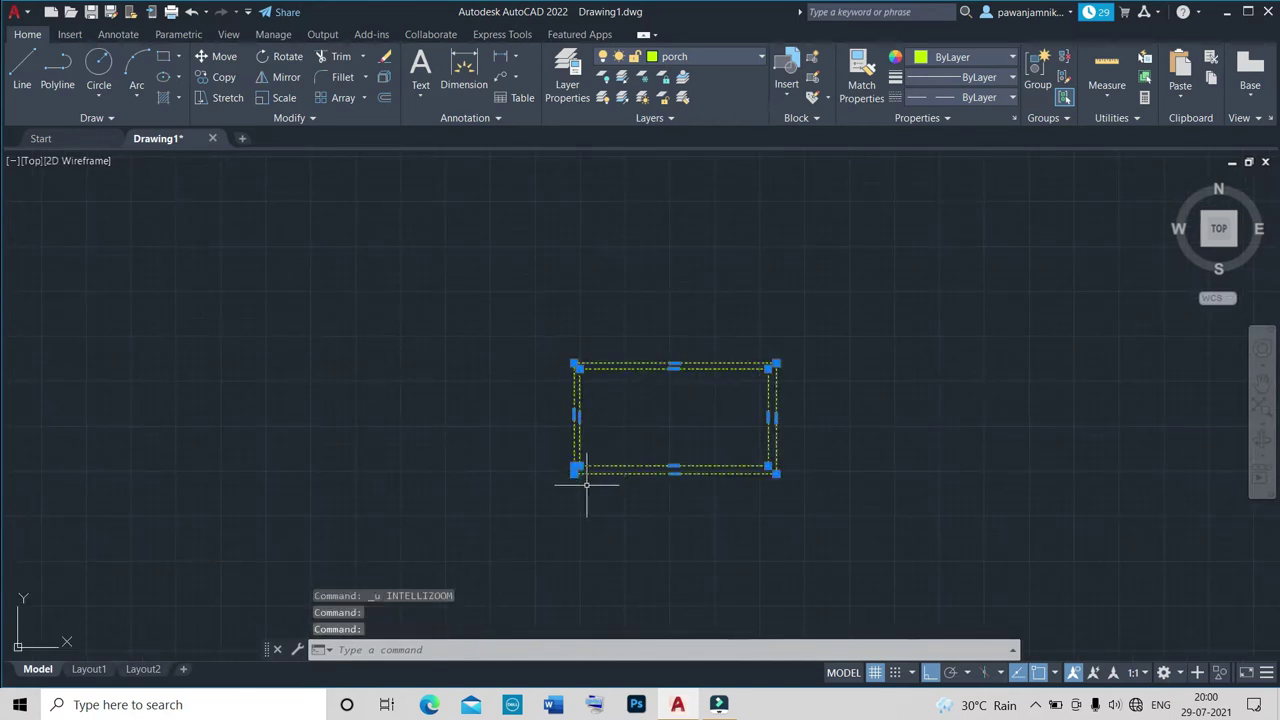
{"action": "type", "text": "m"}
{"action": "key", "text": "Return"}
{"action": "left_click", "coordinate": [928, 672]}
{"action": "left_click", "coordinate": [575, 474]}
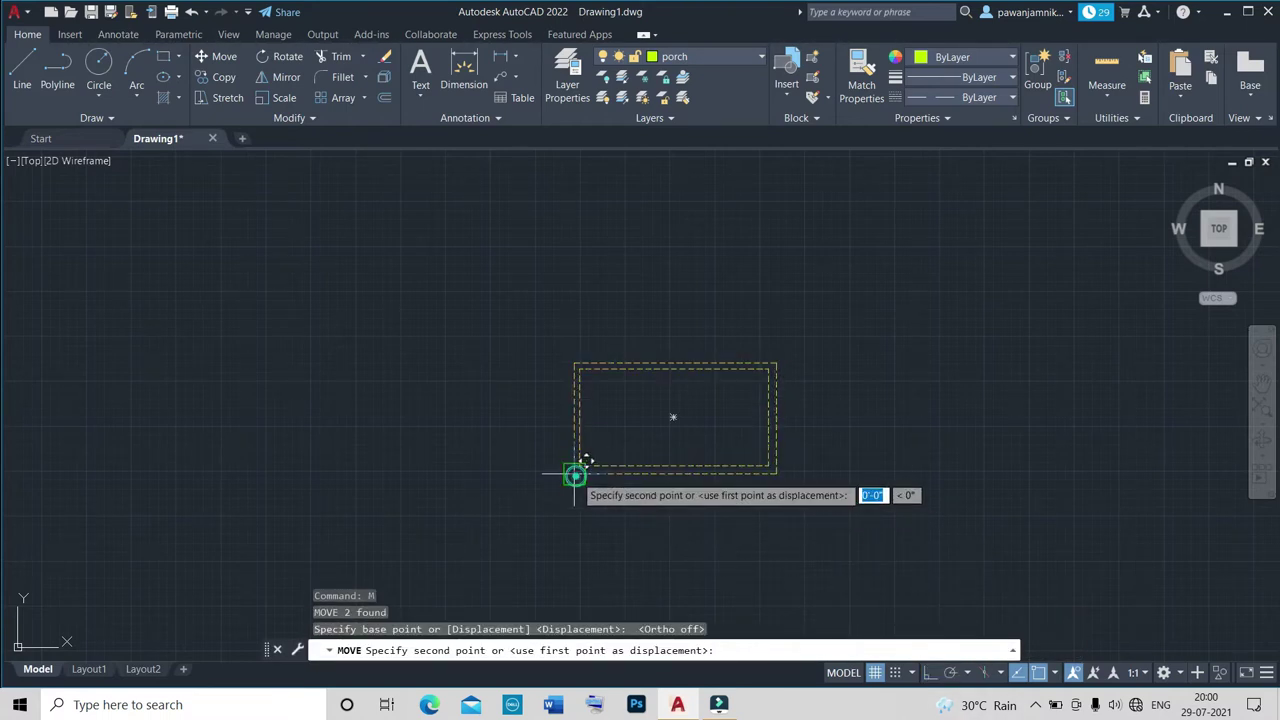
{"action": "scroll", "coordinate": [575, 474], "scroll_direction": "down", "scroll_amount": 10}
{"action": "scroll", "coordinate": [450, 550], "scroll_direction": "up", "scroll_amount": 5}
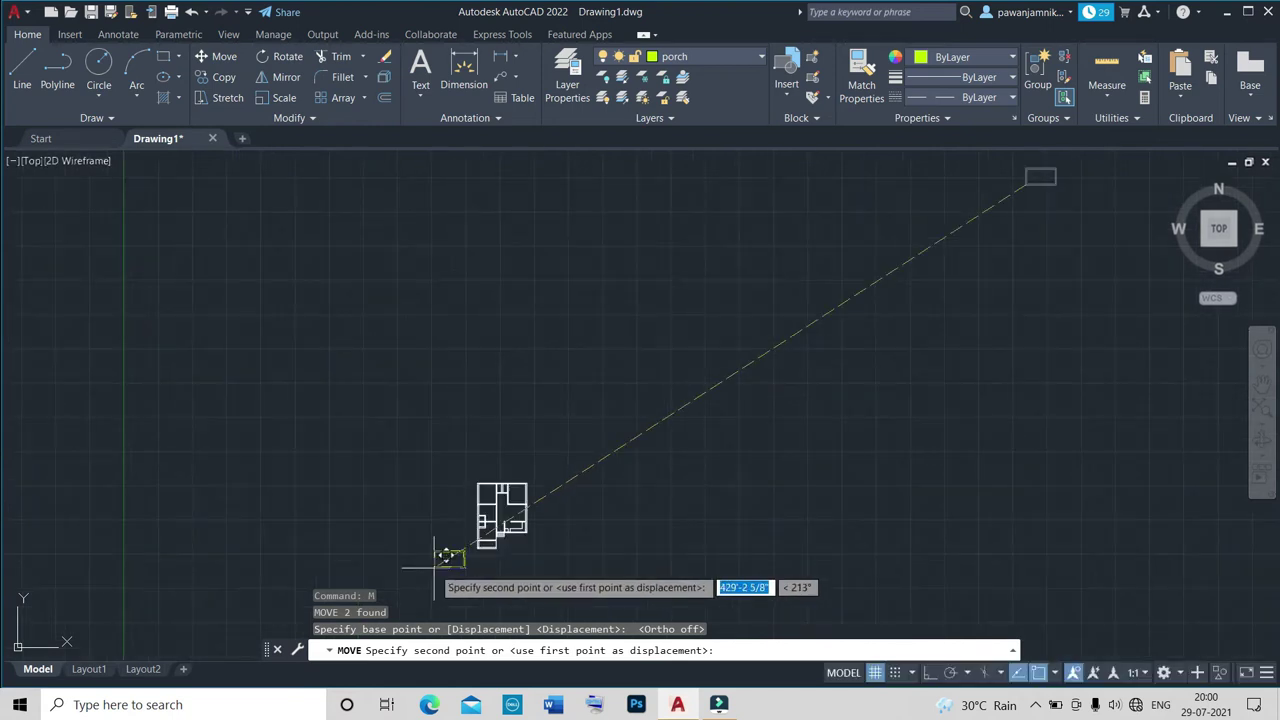
{"action": "scroll", "coordinate": [447, 556], "scroll_direction": "up", "scroll_amount": 5}
{"action": "scroll", "coordinate": [494, 591], "scroll_direction": "up", "scroll_amount": 2}
{"action": "scroll", "coordinate": [509, 571], "scroll_direction": "down", "scroll_amount": 2}
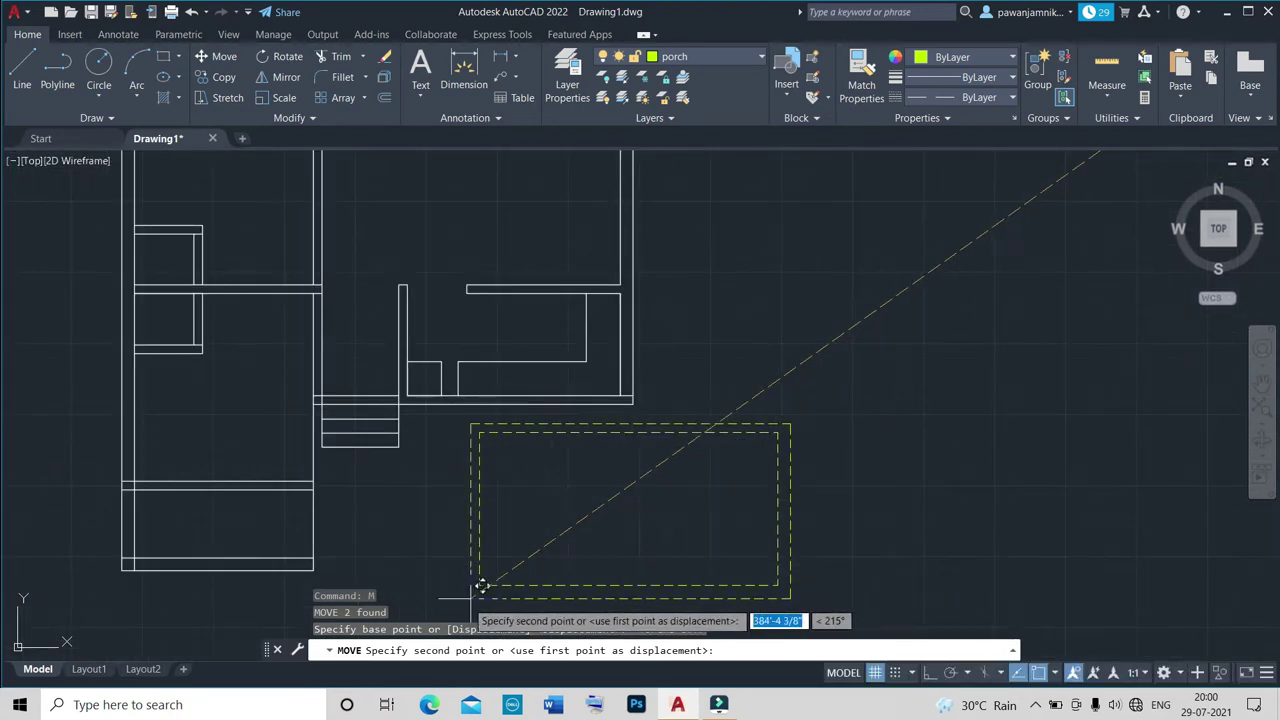
{"action": "left_click", "coordinate": [432, 600]}
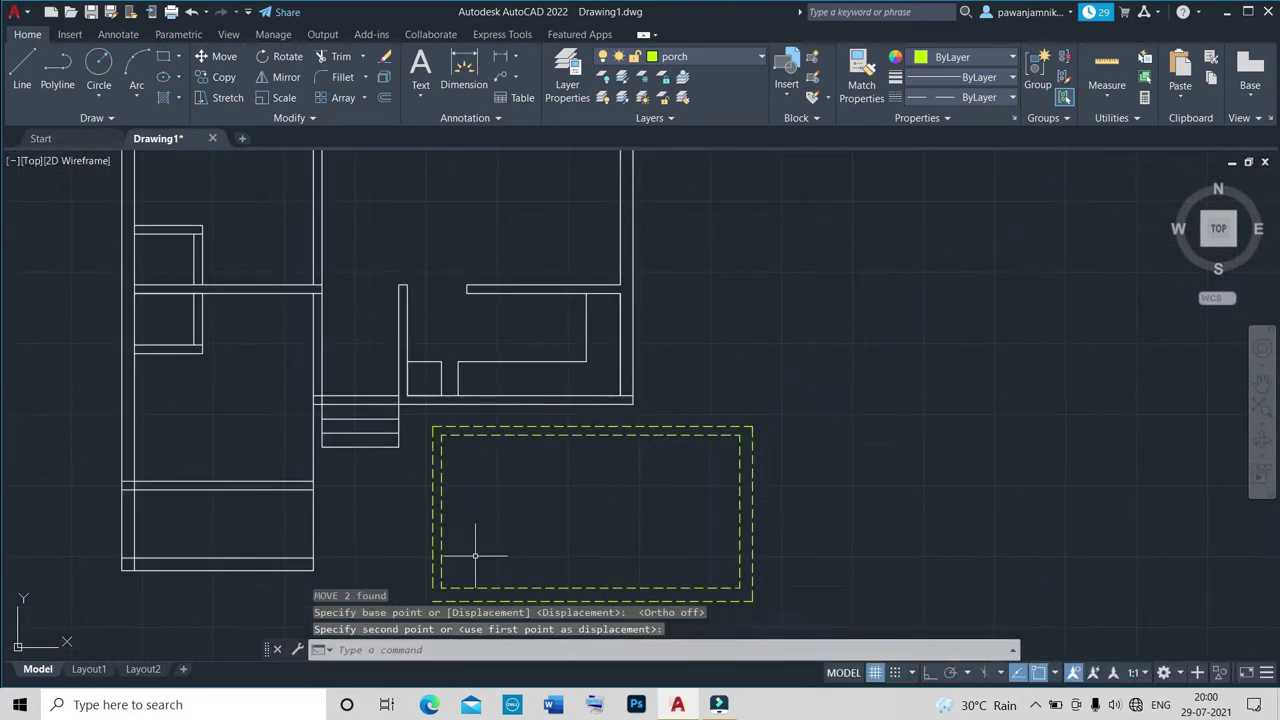
Move the porch rectangles again, snapping their upper-left corner onto the house wall.
{"action": "key", "text": "space"}
{"action": "left_click", "coordinate": [451, 429]}
{"action": "left_click", "coordinate": [451, 436]}
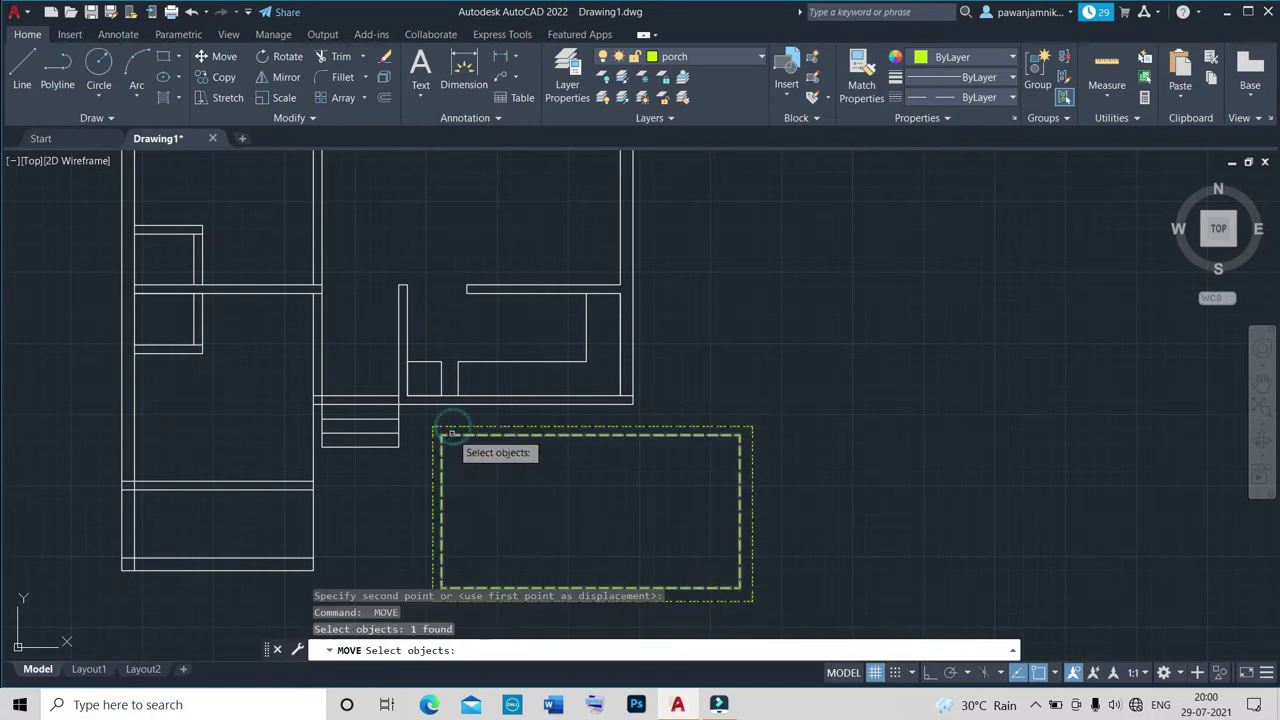
{"action": "key", "text": "space"}
{"action": "scroll", "coordinate": [424, 436], "scroll_direction": "up", "scroll_amount": 5}
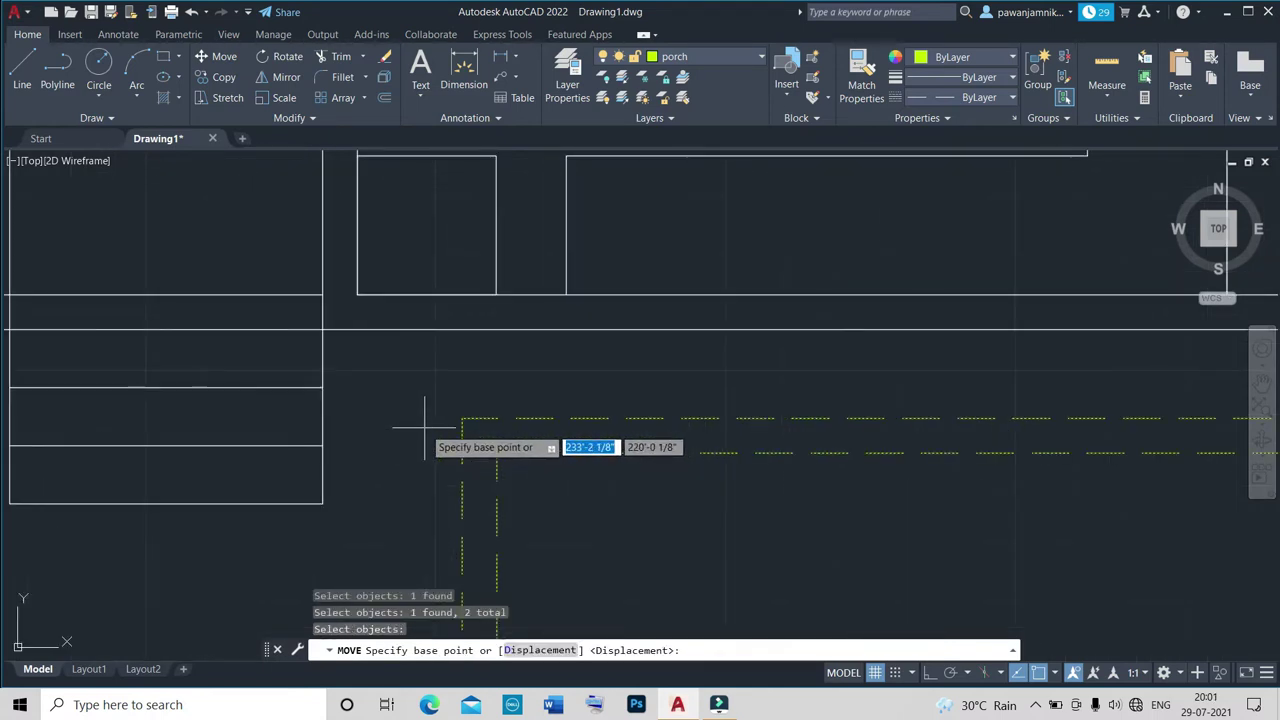
{"action": "left_click", "coordinate": [497, 453]}
{"action": "scroll", "coordinate": [440, 425], "scroll_direction": "down", "scroll_amount": 2}
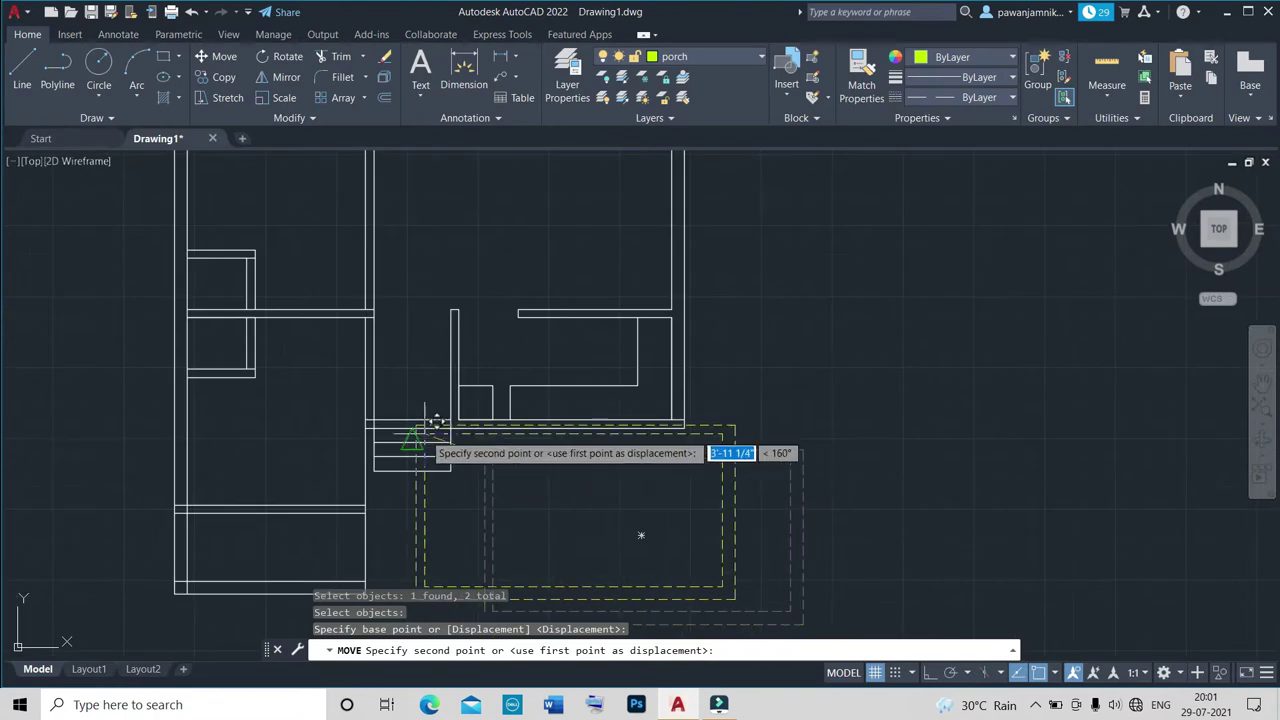
{"action": "scroll", "coordinate": [390, 420], "scroll_direction": "up", "scroll_amount": 3}
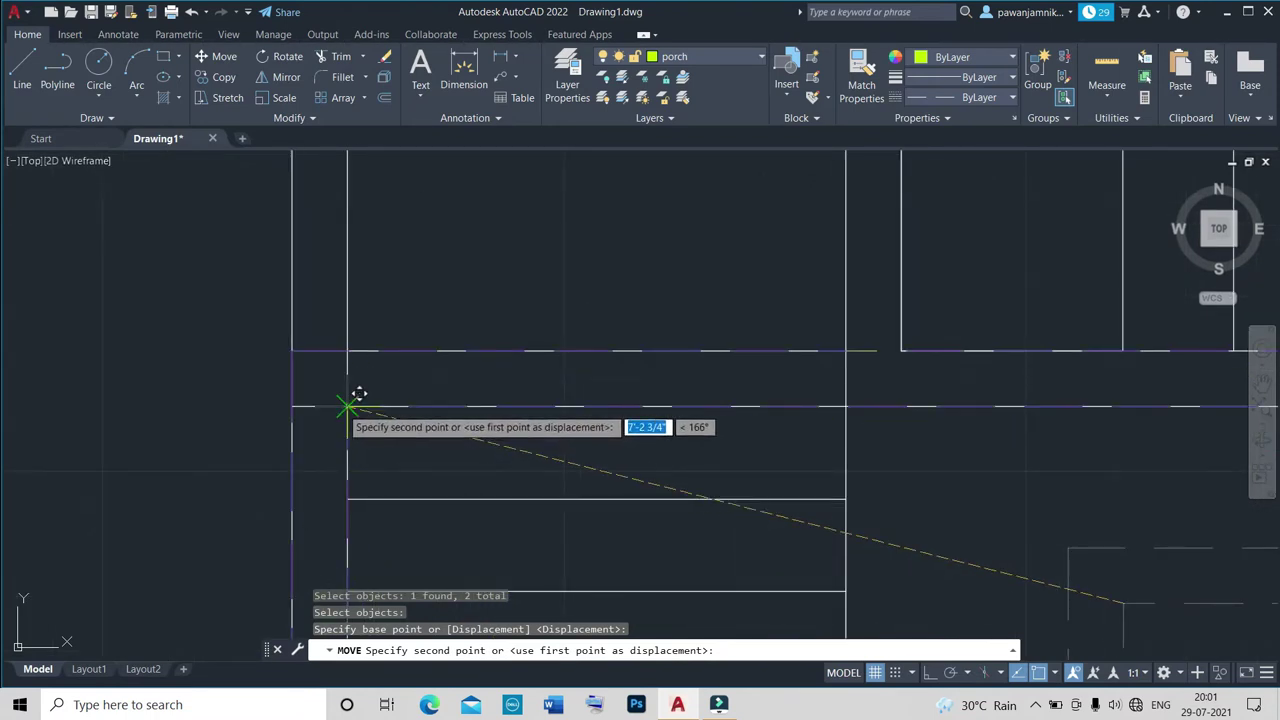
{"action": "left_click", "coordinate": [347, 407]}
{"action": "scroll", "coordinate": [345, 406], "scroll_direction": "down", "scroll_amount": 2}
{"action": "scroll", "coordinate": [380, 415], "scroll_direction": "down", "scroll_amount": 2}
{"action": "scroll", "coordinate": [390, 417], "scroll_direction": "down", "scroll_amount": 3}
{"action": "scroll", "coordinate": [388, 435], "scroll_direction": "up", "scroll_amount": 4}
{"action": "scroll", "coordinate": [386, 443], "scroll_direction": "down", "scroll_amount": 3}
{"action": "scroll", "coordinate": [368, 500], "scroll_direction": "up", "scroll_amount": 5}
{"action": "scroll", "coordinate": [368, 500], "scroll_direction": "up", "scroll_amount": 2}
{"action": "scroll", "coordinate": [368, 500], "scroll_direction": "down", "scroll_amount": 2}
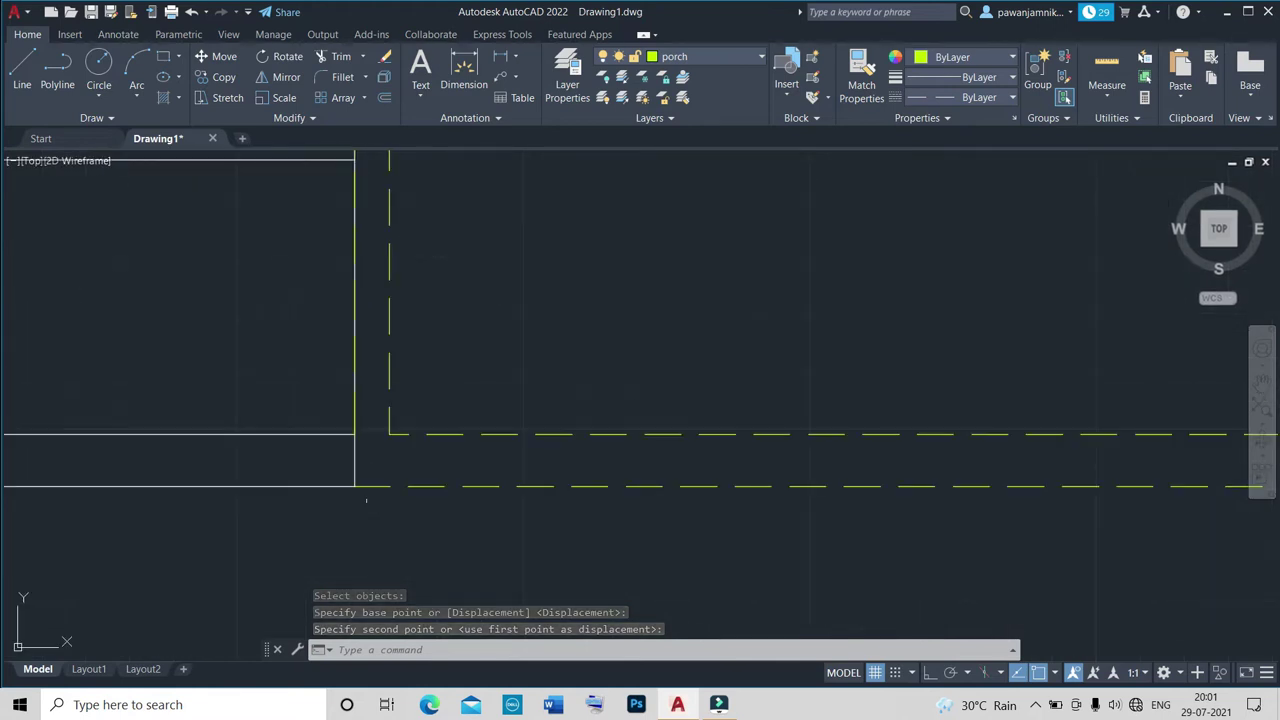
{"action": "key", "text": "Escape"}
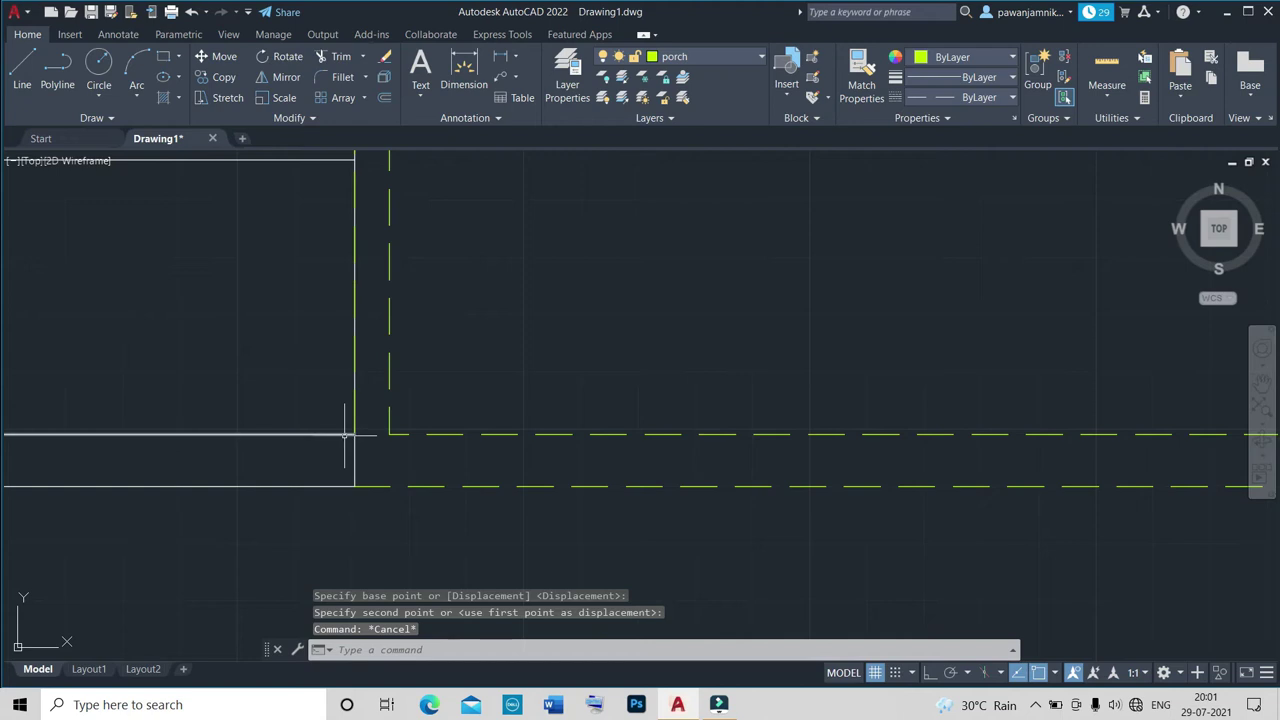
Inspect the horizontal and vertical wall lines at the porch corner.
{"action": "left_click", "coordinate": [344, 434]}
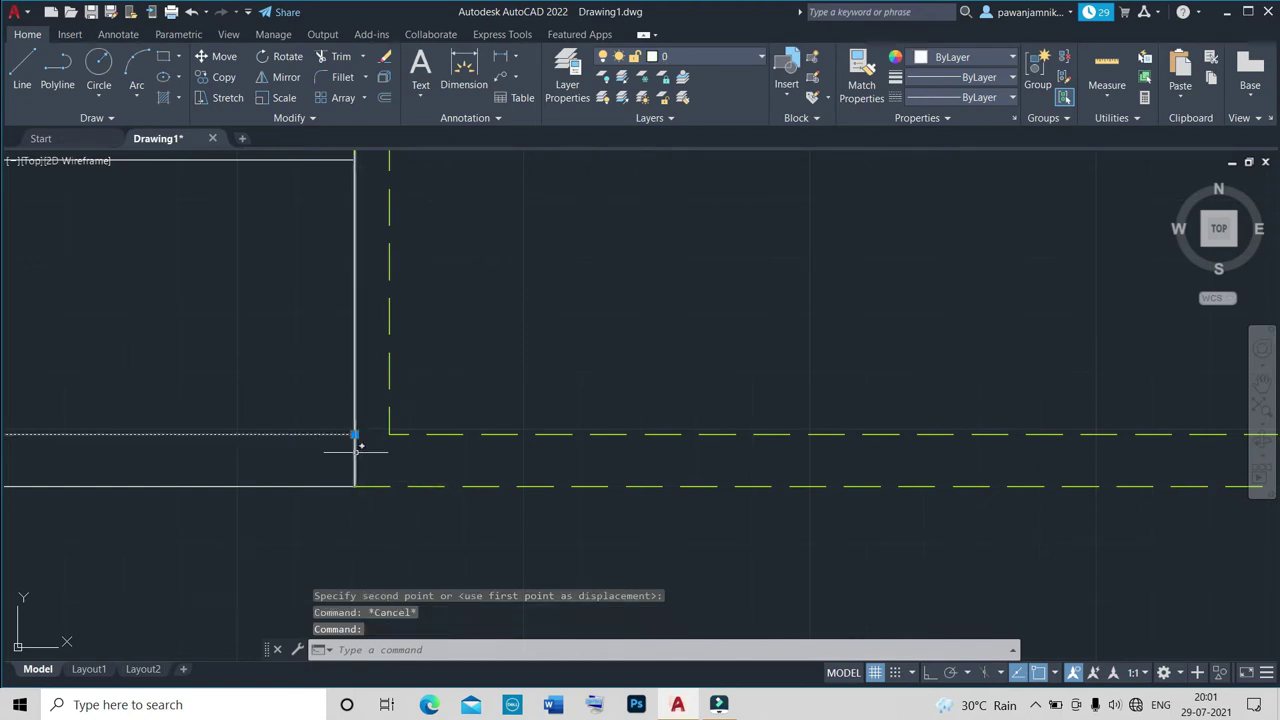
{"action": "left_click", "coordinate": [355, 452]}
{"action": "key", "text": "Escape"}
{"action": "scroll", "coordinate": [391, 517], "scroll_direction": "down", "scroll_amount": 5}
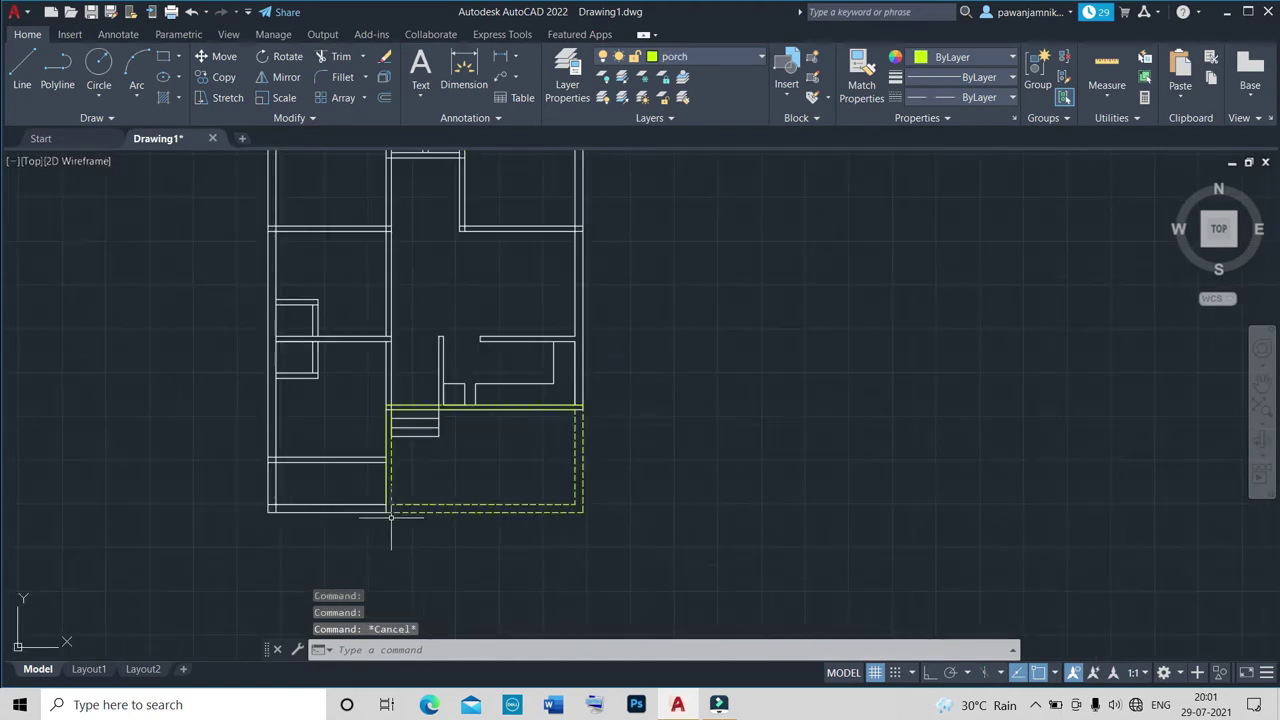
{"action": "scroll", "coordinate": [382, 507], "scroll_direction": "up", "scroll_amount": 4}
{"action": "scroll", "coordinate": [434, 283], "scroll_direction": "up", "scroll_amount": 5}
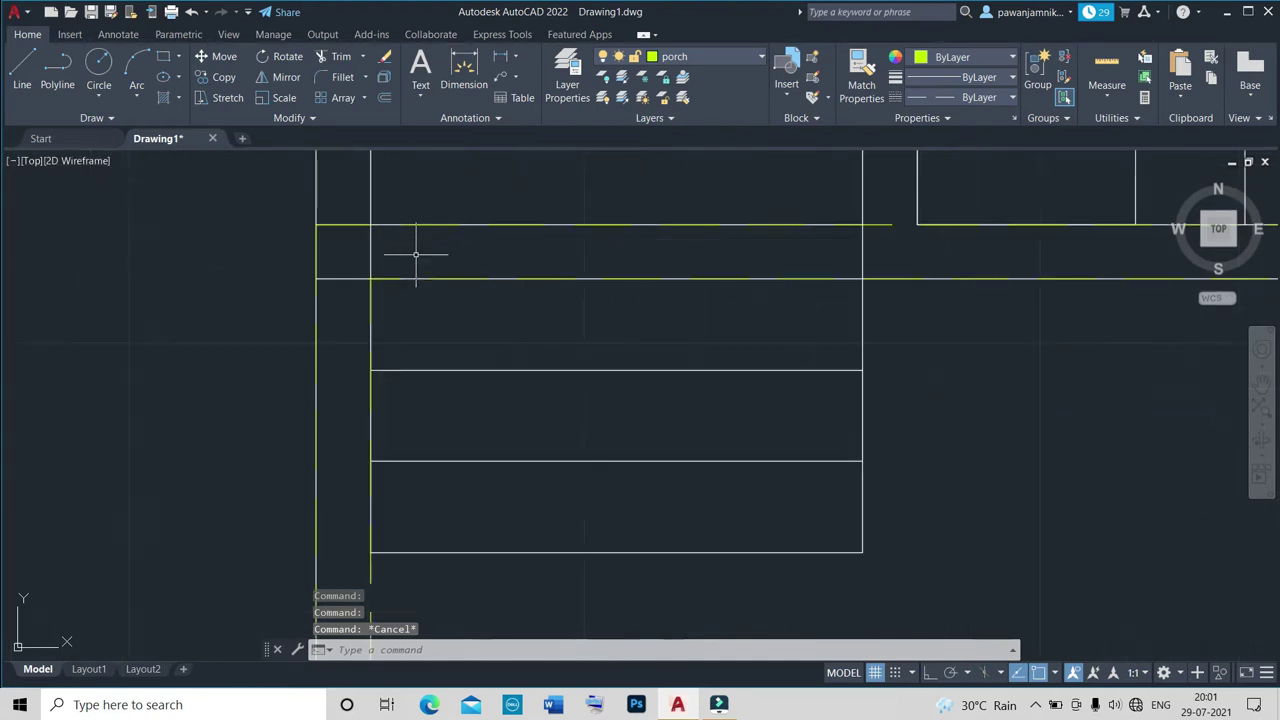
Trim the overlapping lines inside the porch using a TR fence.
{"action": "type", "text": "tr"}
{"action": "key", "text": "Return"}
{"action": "mouse_move", "coordinate": [395, 253]}
{"action": "left_mouse_down"}
{"action": "mouse_move", "coordinate": [354, 272]}
{"action": "mouse_move", "coordinate": [358, 292]}
{"action": "left_mouse_up"}
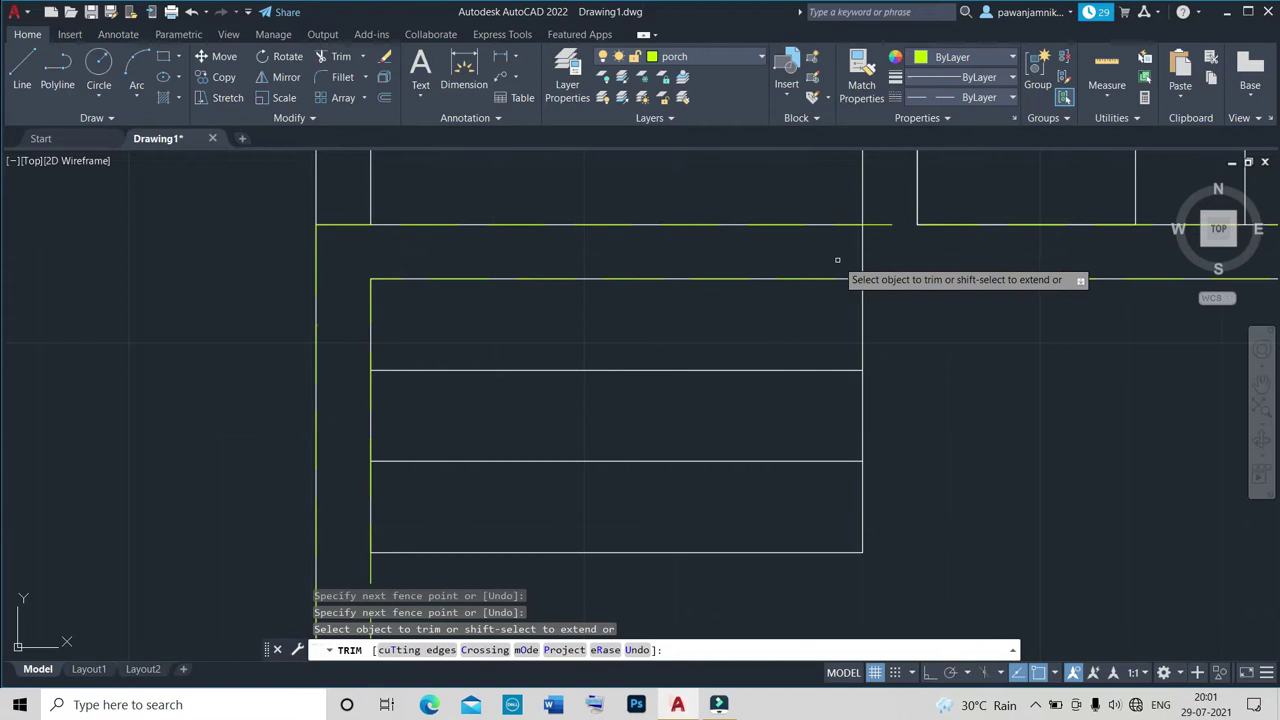
{"action": "scroll", "coordinate": [830, 434], "scroll_direction": "down", "scroll_amount": 4}
{"action": "scroll", "coordinate": [830, 434], "scroll_direction": "down", "scroll_amount": 2}
{"action": "scroll", "coordinate": [870, 446], "scroll_direction": "up", "scroll_amount": 4}
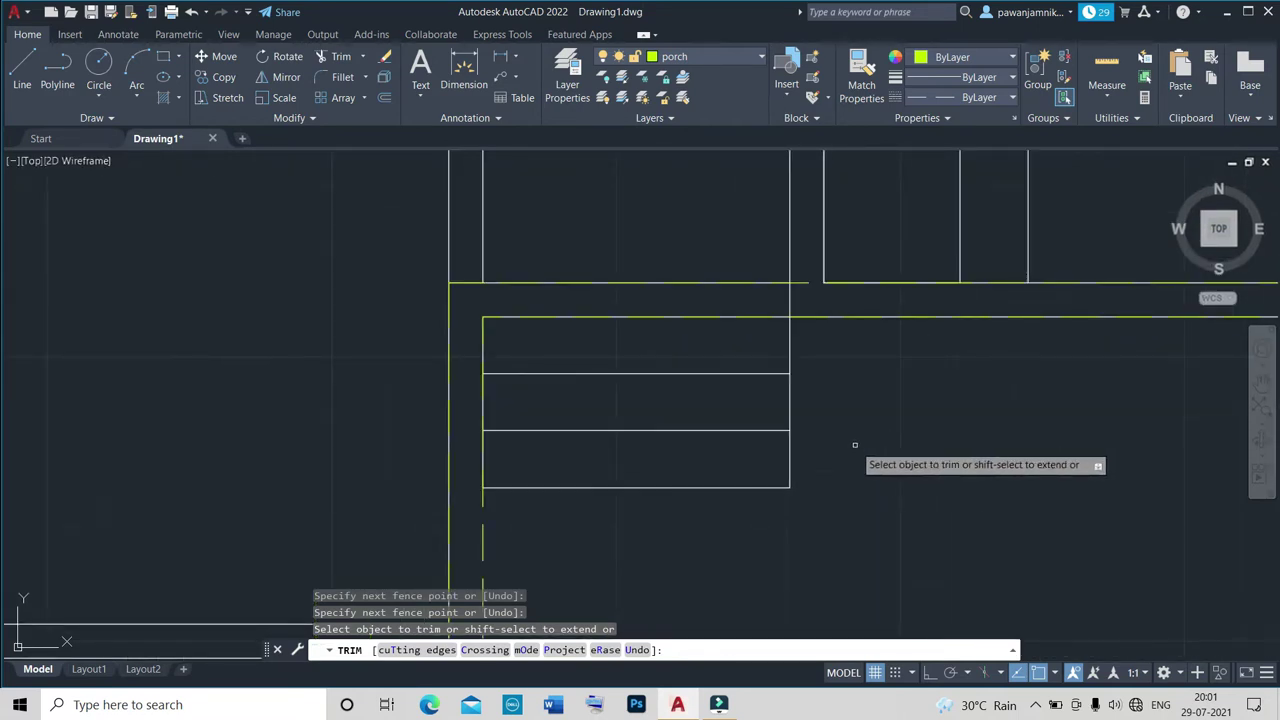
{"action": "scroll", "coordinate": [855, 445], "scroll_direction": "down", "scroll_amount": 2}
{"action": "scroll", "coordinate": [840, 449], "scroll_direction": "down", "scroll_amount": 2}
{"action": "scroll", "coordinate": [765, 395], "scroll_direction": "up", "scroll_amount": 2}
{"action": "scroll", "coordinate": [850, 420], "scroll_direction": "up", "scroll_amount": 3}
{"action": "scroll", "coordinate": [820, 415], "scroll_direction": "down", "scroll_amount": 5}
{"action": "scroll", "coordinate": [940, 420], "scroll_direction": "up", "scroll_amount": 6}
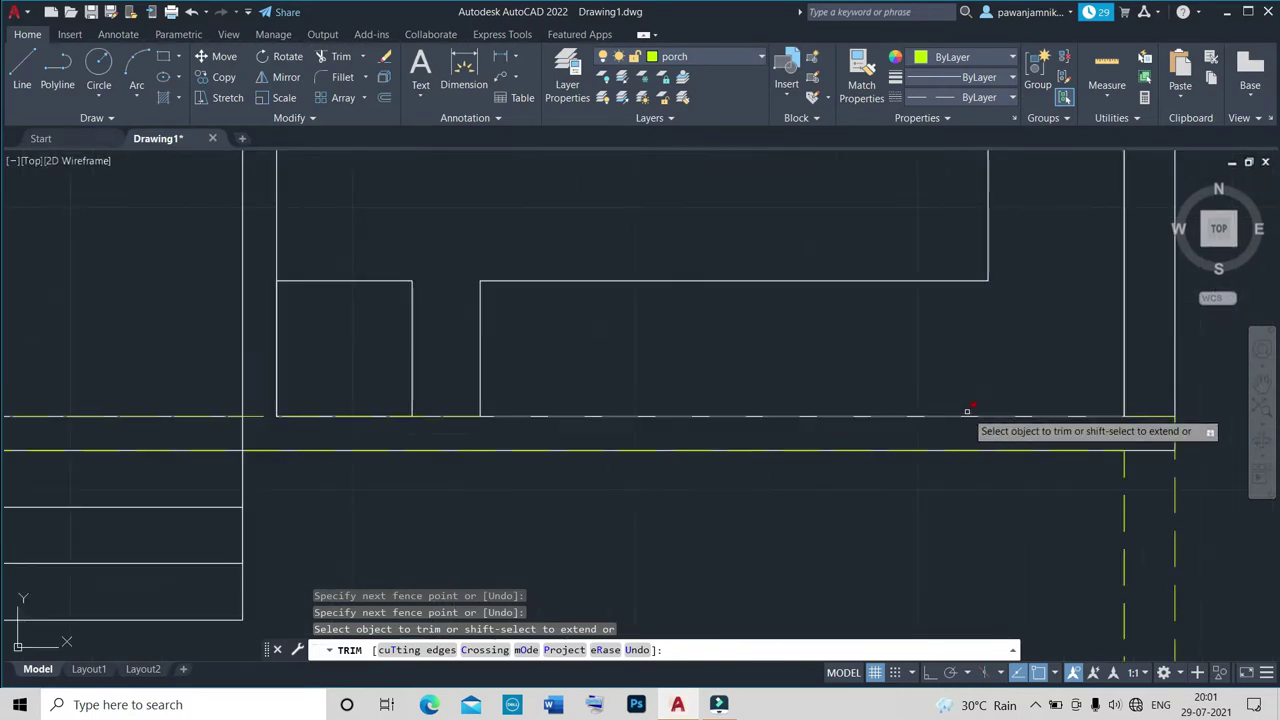
{"action": "scroll", "coordinate": [620, 432], "scroll_direction": "down", "scroll_amount": 3}
{"action": "scroll", "coordinate": [460, 440], "scroll_direction": "up", "scroll_amount": 4}
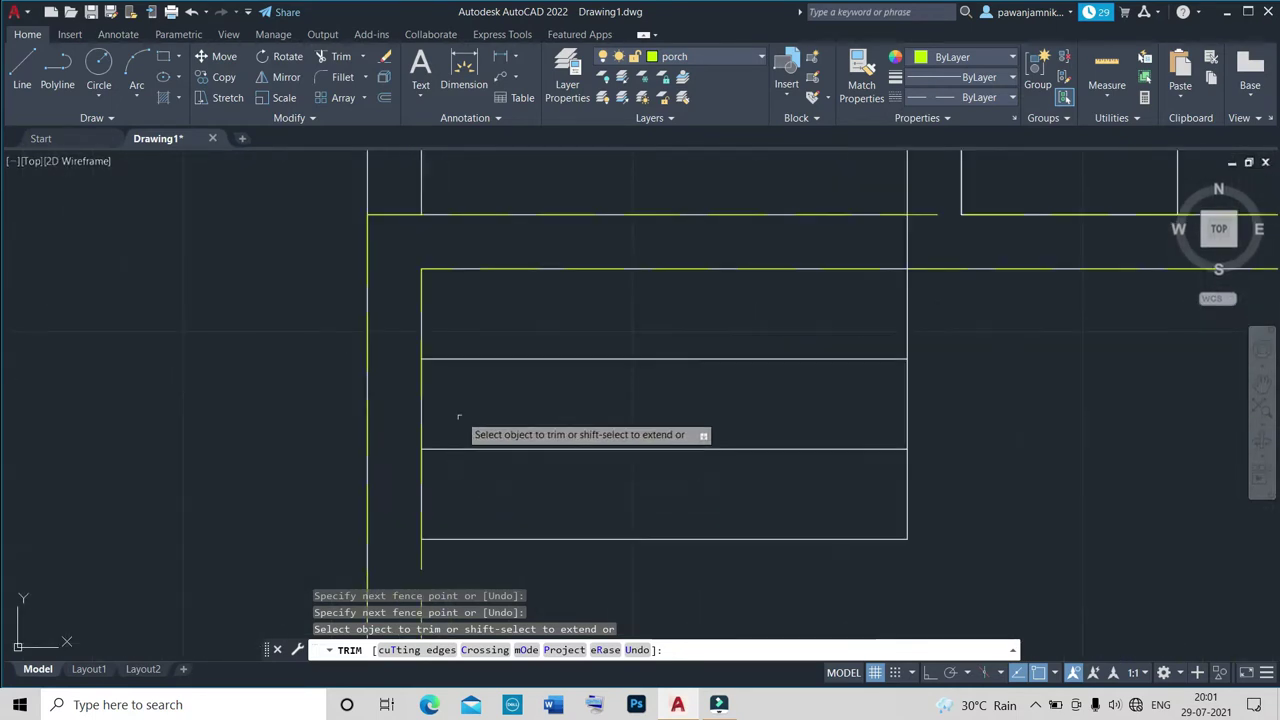
Trim away the wall line segment between the porch edges.
{"action": "left_click_drag", "start_coordinate": [506, 200], "coordinate": [503, 230]}
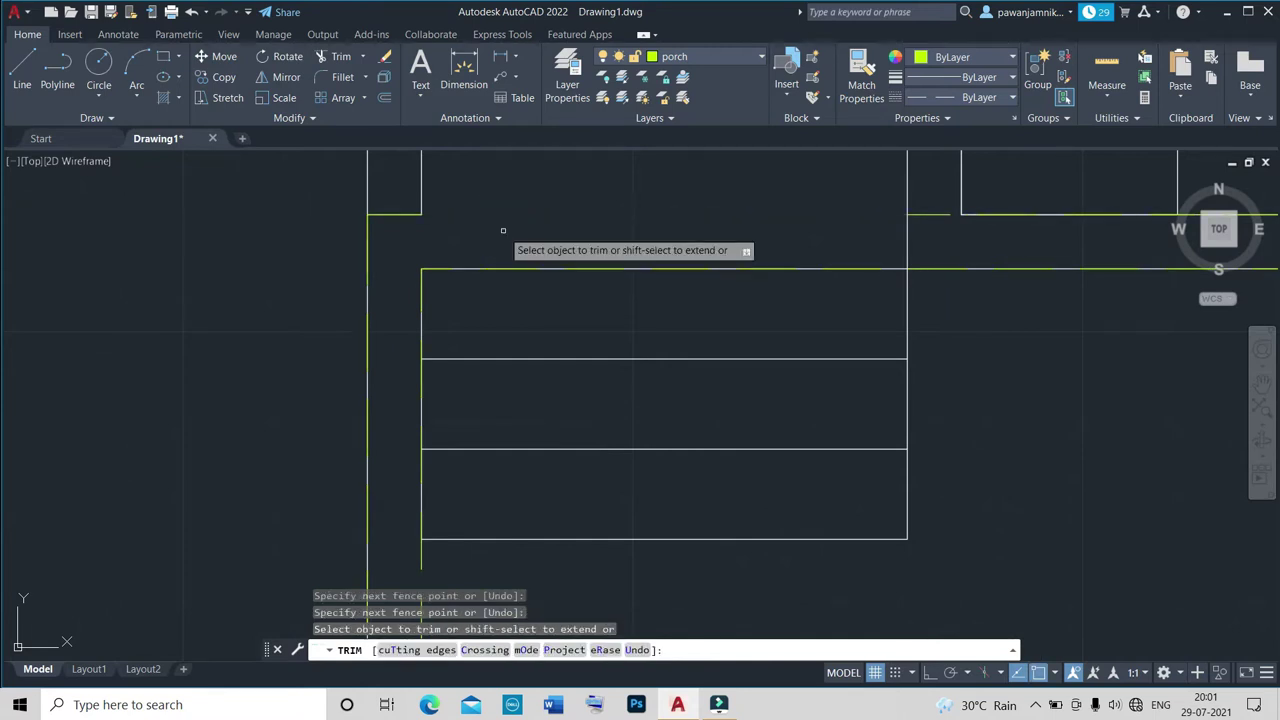
{"action": "scroll", "coordinate": [840, 265], "scroll_direction": "down", "scroll_amount": 3}
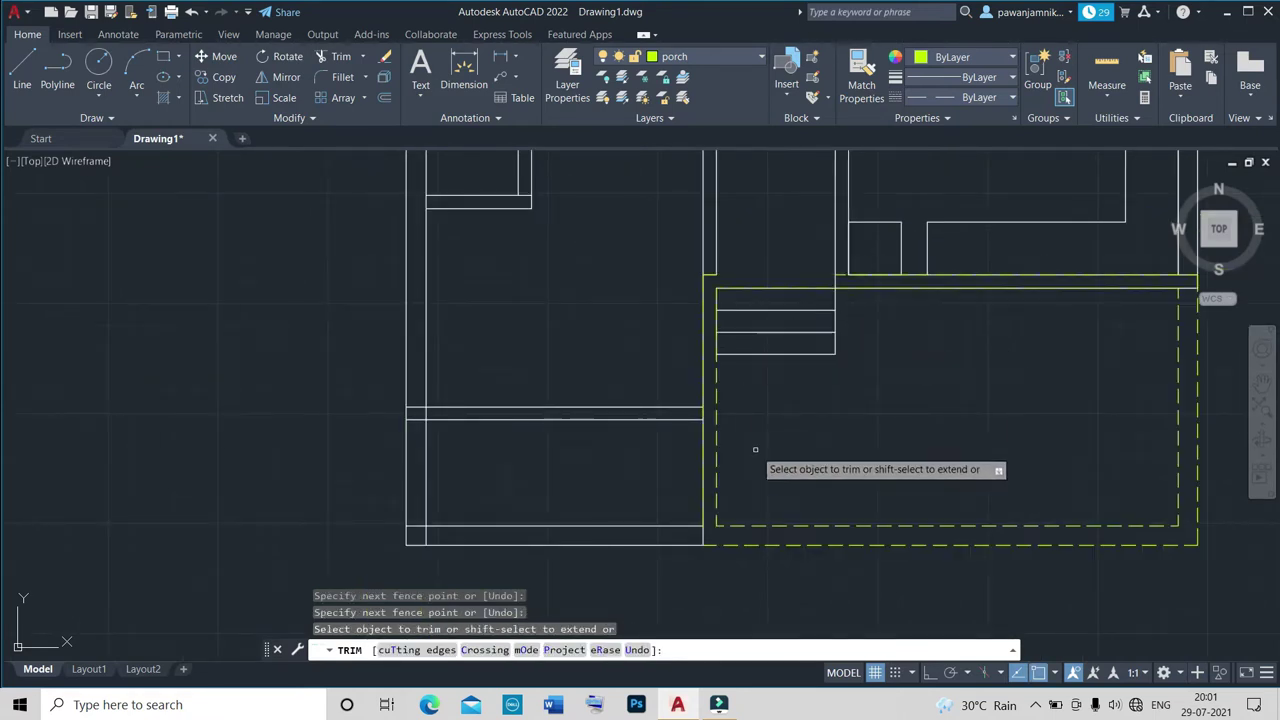
{"action": "scroll", "coordinate": [755, 450], "scroll_direction": "up", "scroll_amount": 2}
{"action": "scroll", "coordinate": [770, 445], "scroll_direction": "down", "scroll_amount": 2}
{"action": "scroll", "coordinate": [798, 315], "scroll_direction": "up", "scroll_amount": 2}
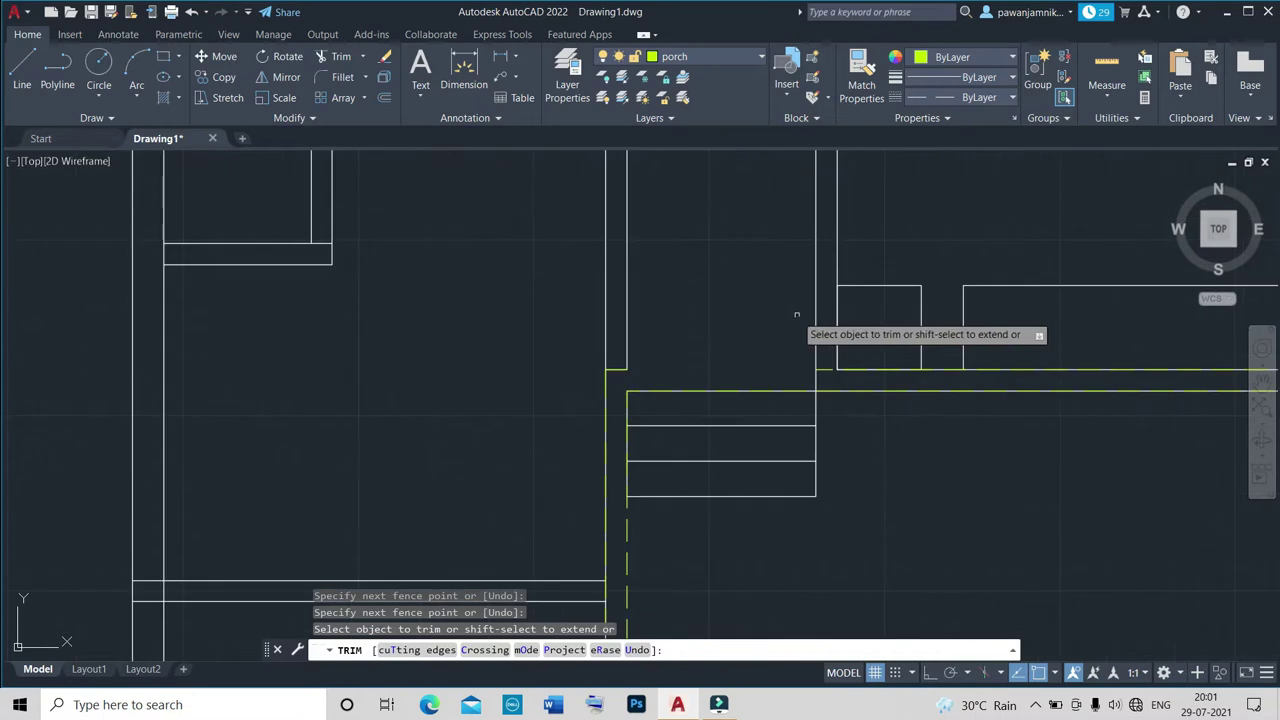
{"action": "key", "text": "Escape"}
Make layer 0 current and draw the long horizontal wall line between the corners.
{"action": "left_click", "coordinate": [745, 60]}
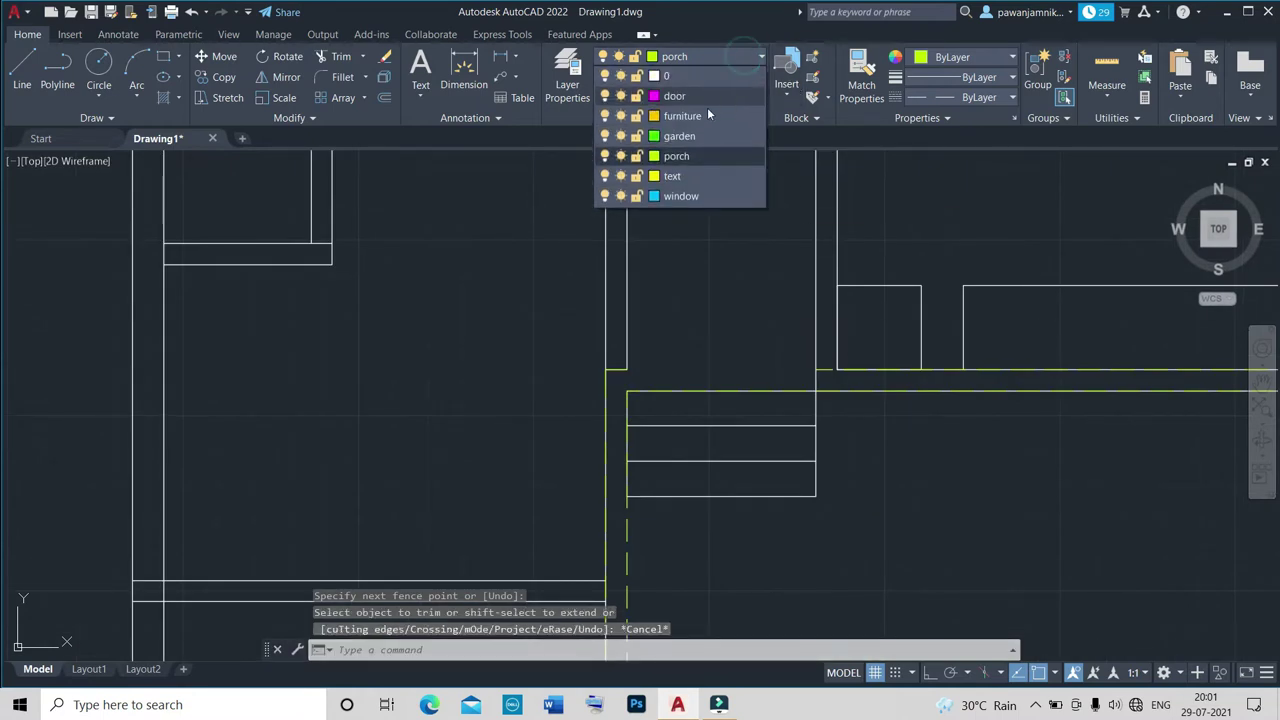
{"action": "left_click", "coordinate": [664, 76]}
{"action": "scroll", "coordinate": [645, 379], "scroll_direction": "up", "scroll_amount": 4}
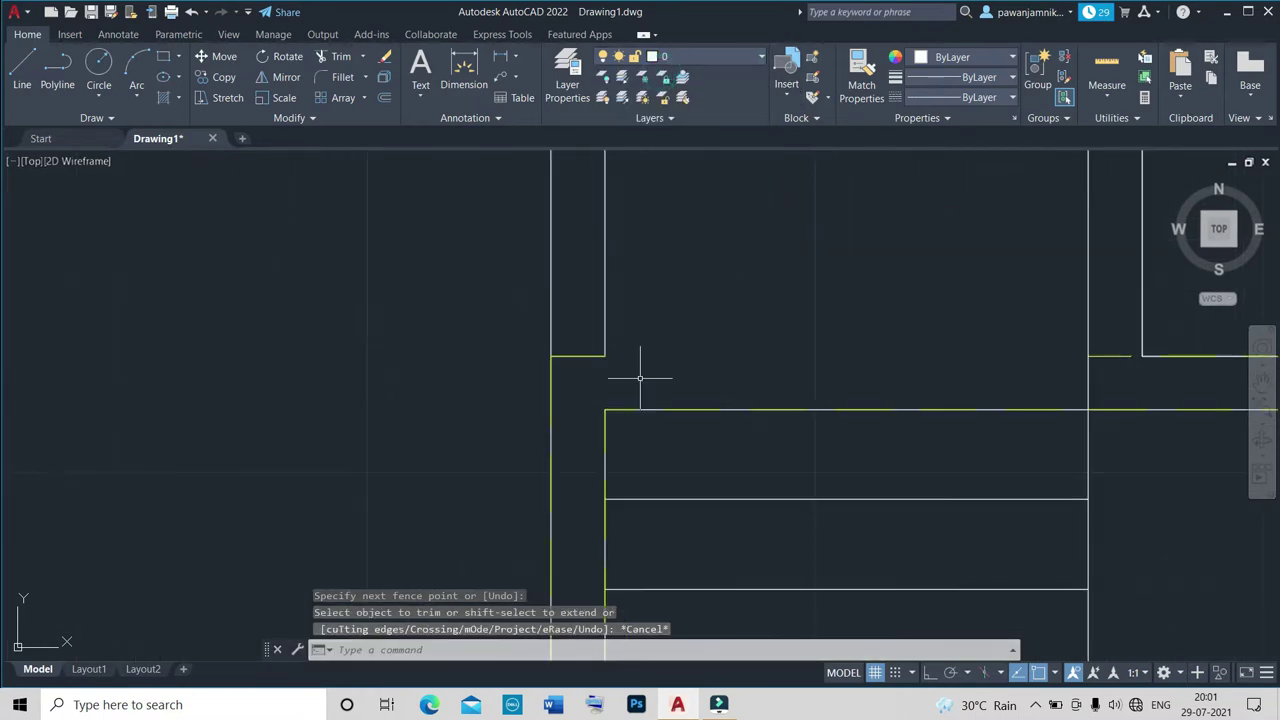
{"action": "type", "text": "l"}
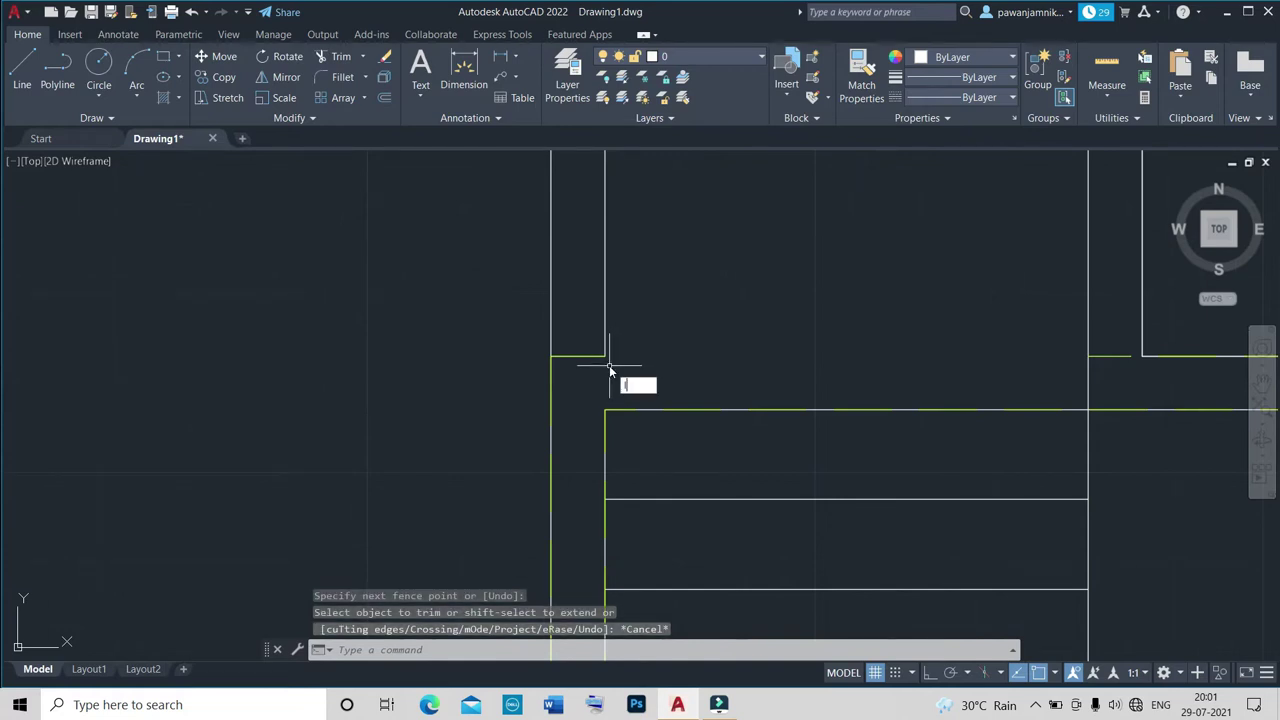
{"action": "key", "text": "Return"}
{"action": "left_click", "coordinate": [605, 356]}
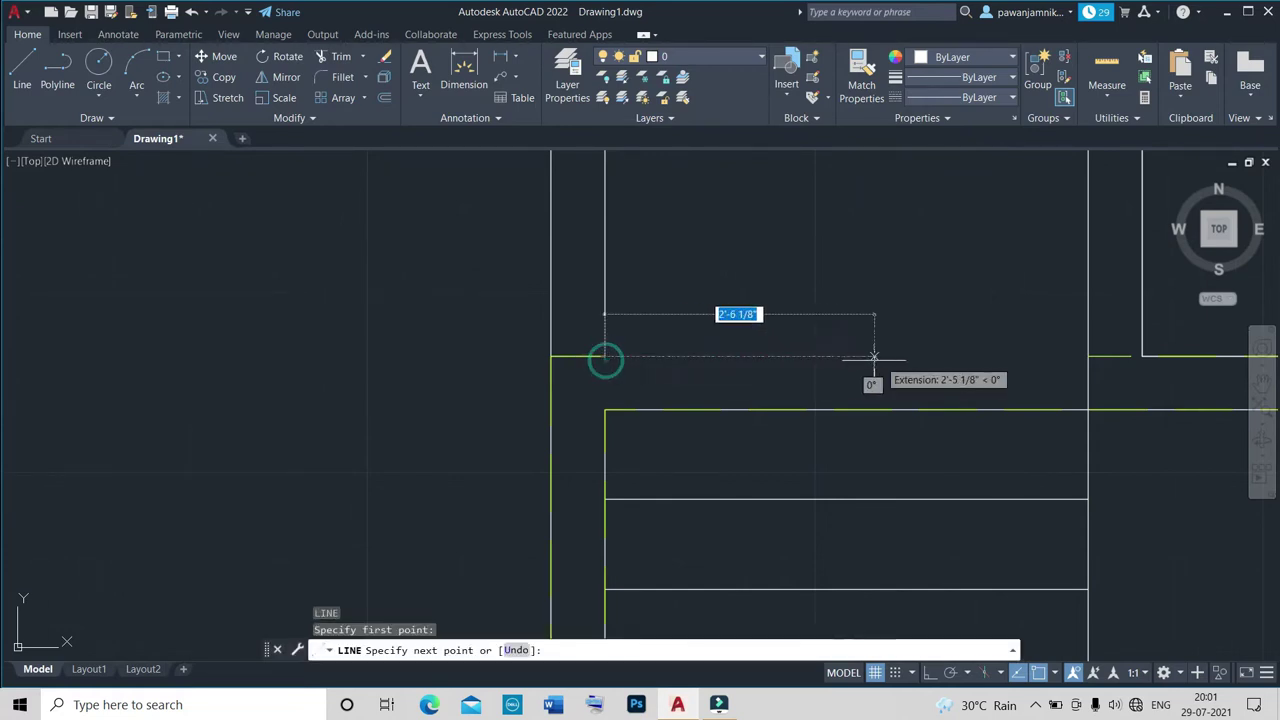
{"action": "left_click", "coordinate": [1087, 356]}
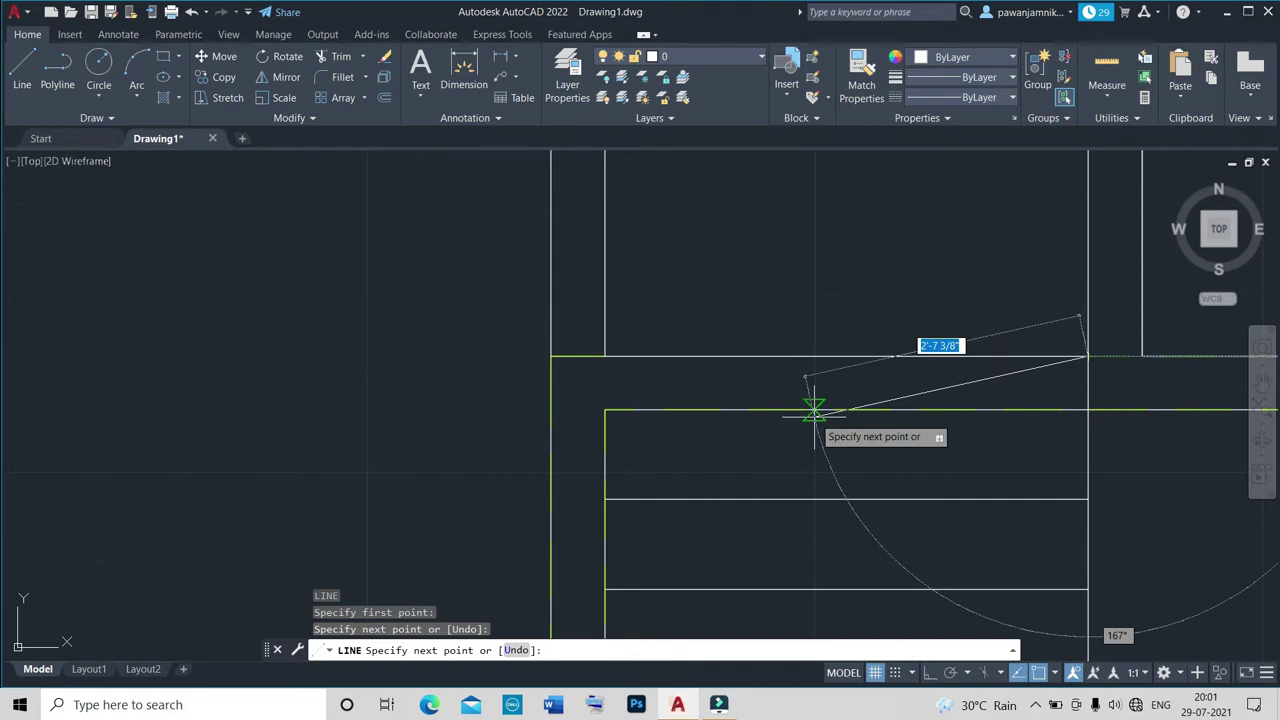
{"action": "key", "text": "Escape"}
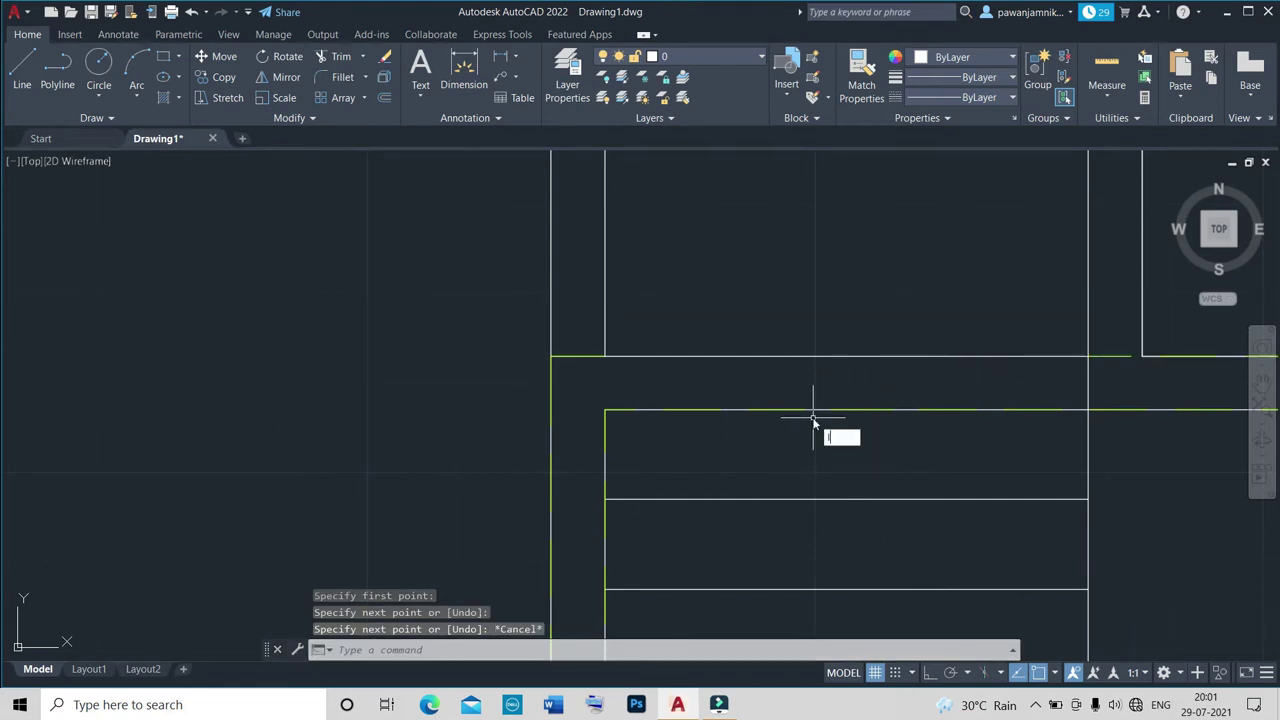
Draw the short vertical wall line closing the corner at the porch junction.
{"action": "type", "text": "l"}
{"action": "key", "text": "Return"}
{"action": "left_click", "coordinate": [607, 356]}
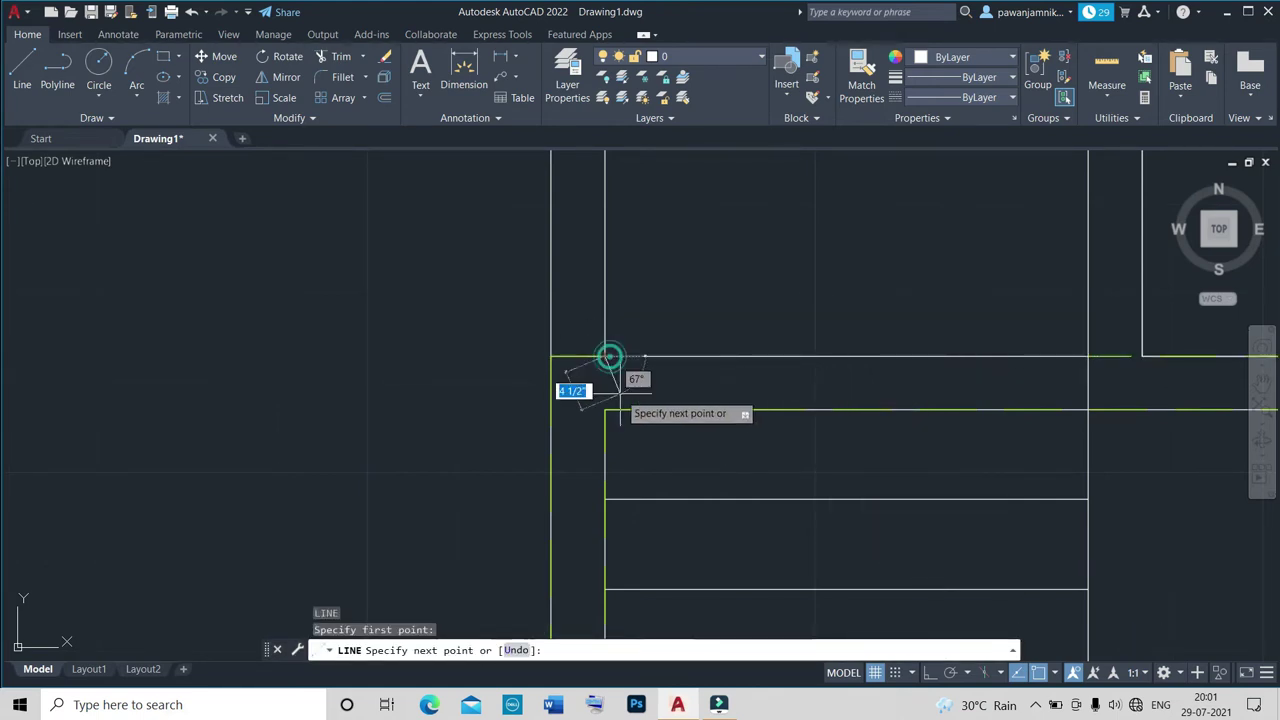
{"action": "left_click", "coordinate": [605, 410]}
{"action": "key", "text": "Escape"}
{"action": "scroll", "coordinate": [707, 397], "scroll_direction": "down", "scroll_amount": 2}
{"action": "scroll", "coordinate": [707, 397], "scroll_direction": "down", "scroll_amount": 2}
{"action": "scroll", "coordinate": [886, 483], "scroll_direction": "up", "scroll_amount": 3}
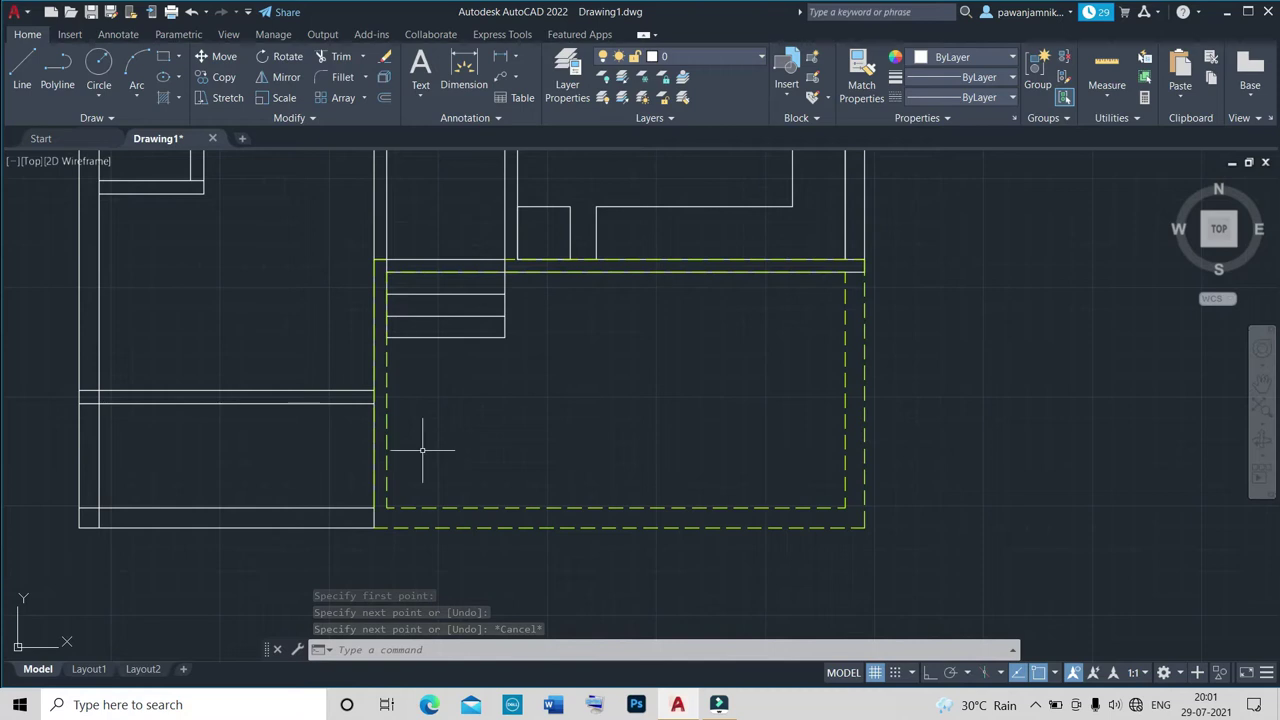
{"action": "scroll", "coordinate": [422, 450], "scroll_direction": "down", "scroll_amount": 5}
{"action": "scroll", "coordinate": [343, 449], "scroll_direction": "up", "scroll_amount": 4}
{"action": "scroll", "coordinate": [700, 523], "scroll_direction": "up", "scroll_amount": 2}
{"action": "scroll", "coordinate": [703, 540], "scroll_direction": "down", "scroll_amount": 3}
{"action": "scroll", "coordinate": [703, 540], "scroll_direction": "up", "scroll_amount": 3}
{"action": "scroll", "coordinate": [749, 571], "scroll_direction": "down", "scroll_amount": 1}
{"action": "scroll", "coordinate": [729, 543], "scroll_direction": "down", "scroll_amount": 4}
{"action": "scroll", "coordinate": [772, 547], "scroll_direction": "up", "scroll_amount": 2}
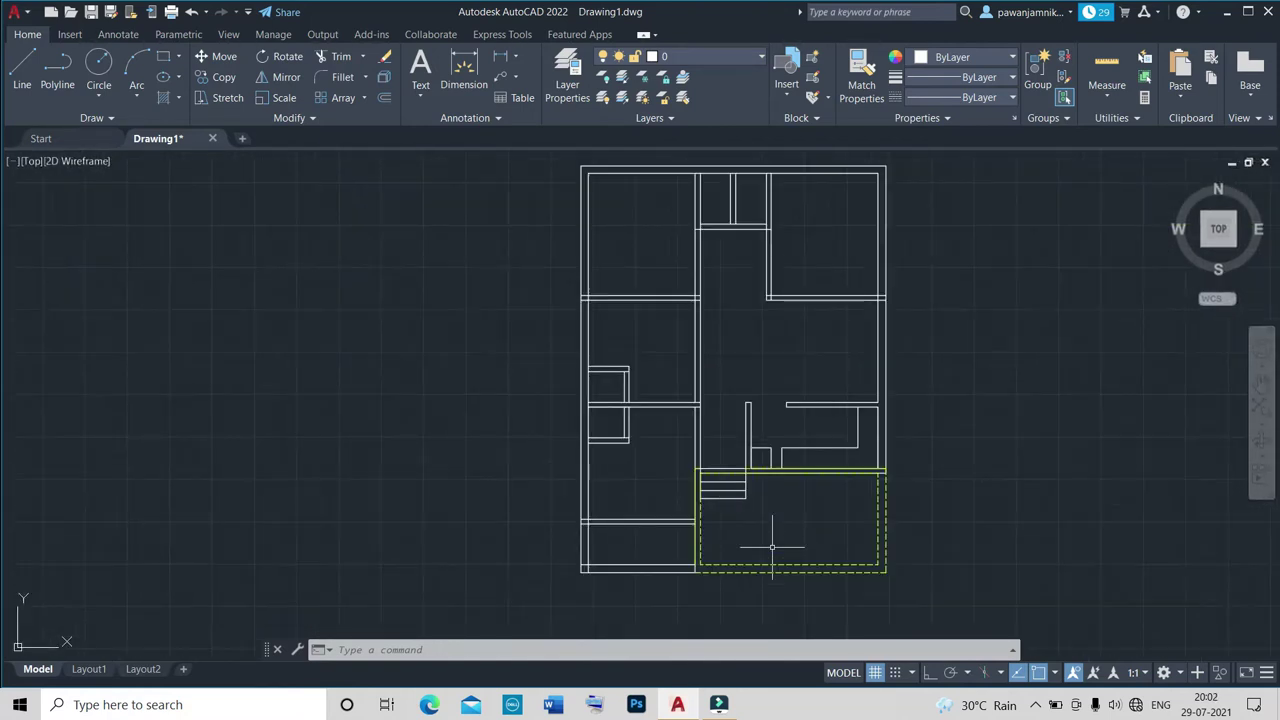
Make door the current layer.
{"action": "left_click", "coordinate": [680, 56]}
{"action": "left_click", "coordinate": [679, 101]}
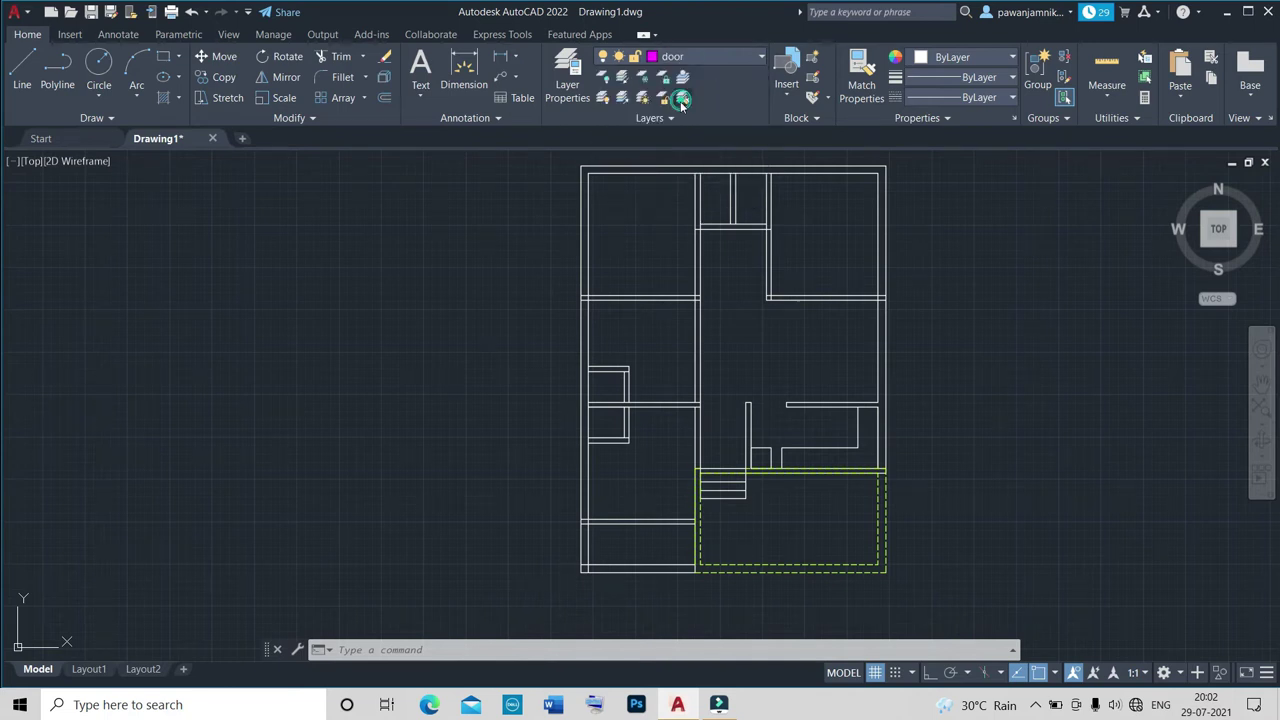
{"action": "scroll", "coordinate": [894, 345], "scroll_direction": "down", "scroll_amount": 4}
{"action": "scroll", "coordinate": [871, 334], "scroll_direction": "up", "scroll_amount": 6}
{"action": "scroll", "coordinate": [776, 300], "scroll_direction": "down", "scroll_amount": 6}
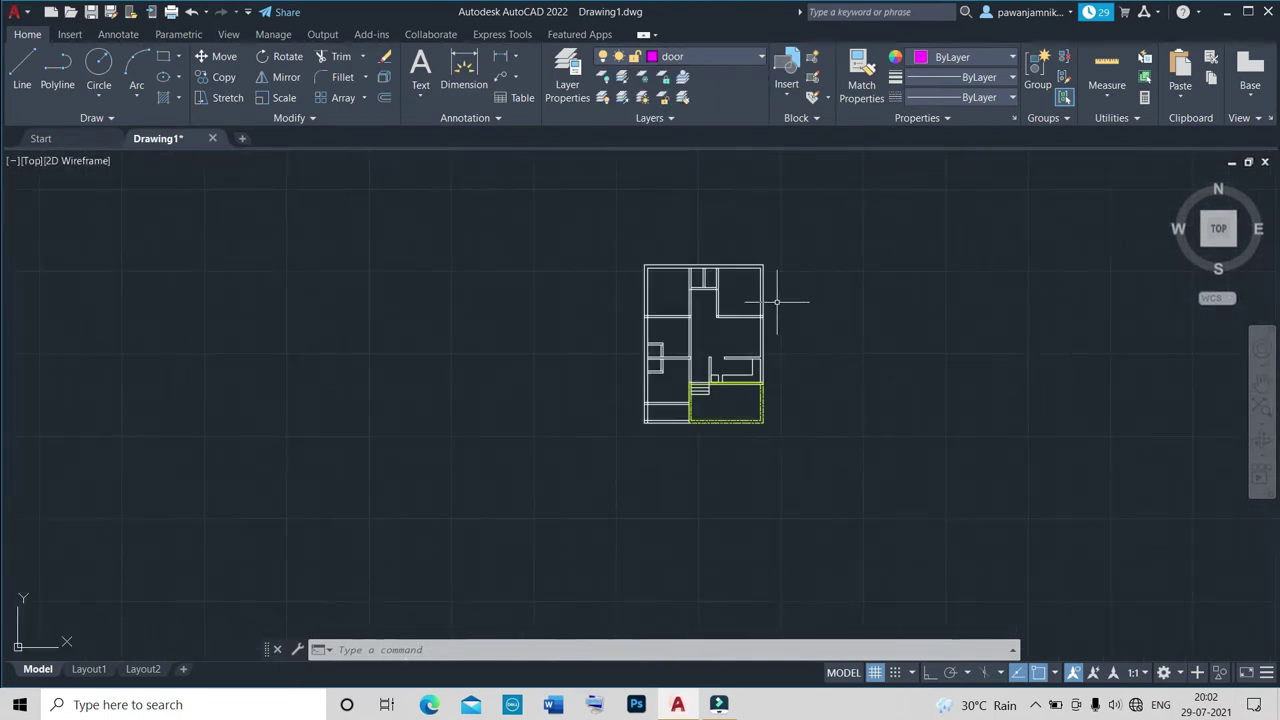
{"action": "scroll", "coordinate": [1002, 296], "scroll_direction": "up", "scroll_amount": 4}
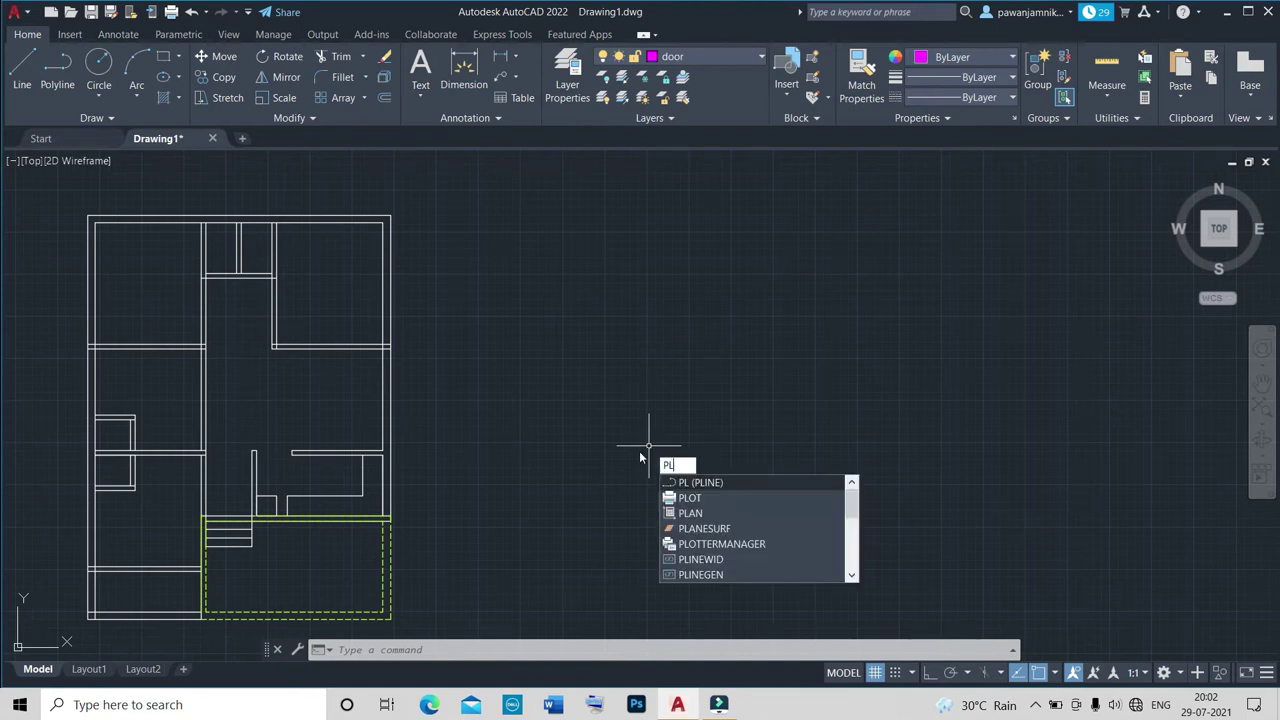
Draw the 4' by 2" door-leaf polyline with Ortho on.
{"action": "key", "text": "Return"}
{"action": "left_click", "coordinate": [634, 450]}
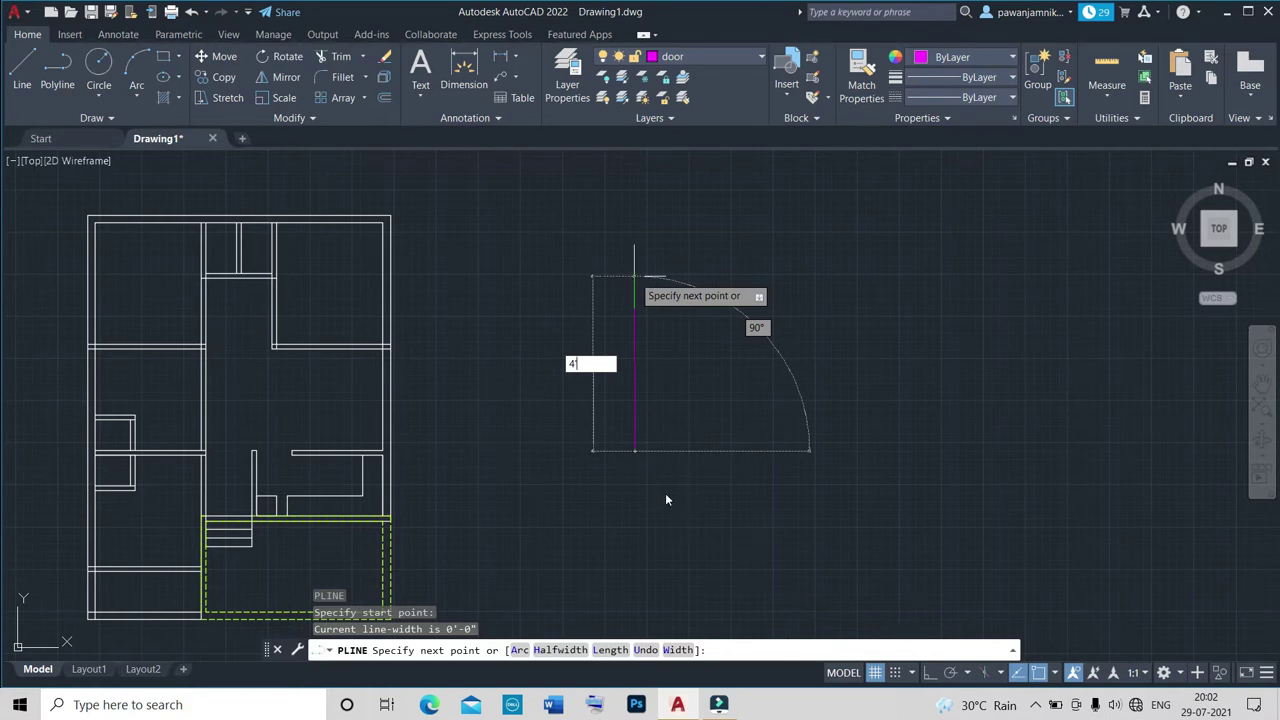
{"action": "key", "text": "Return"}
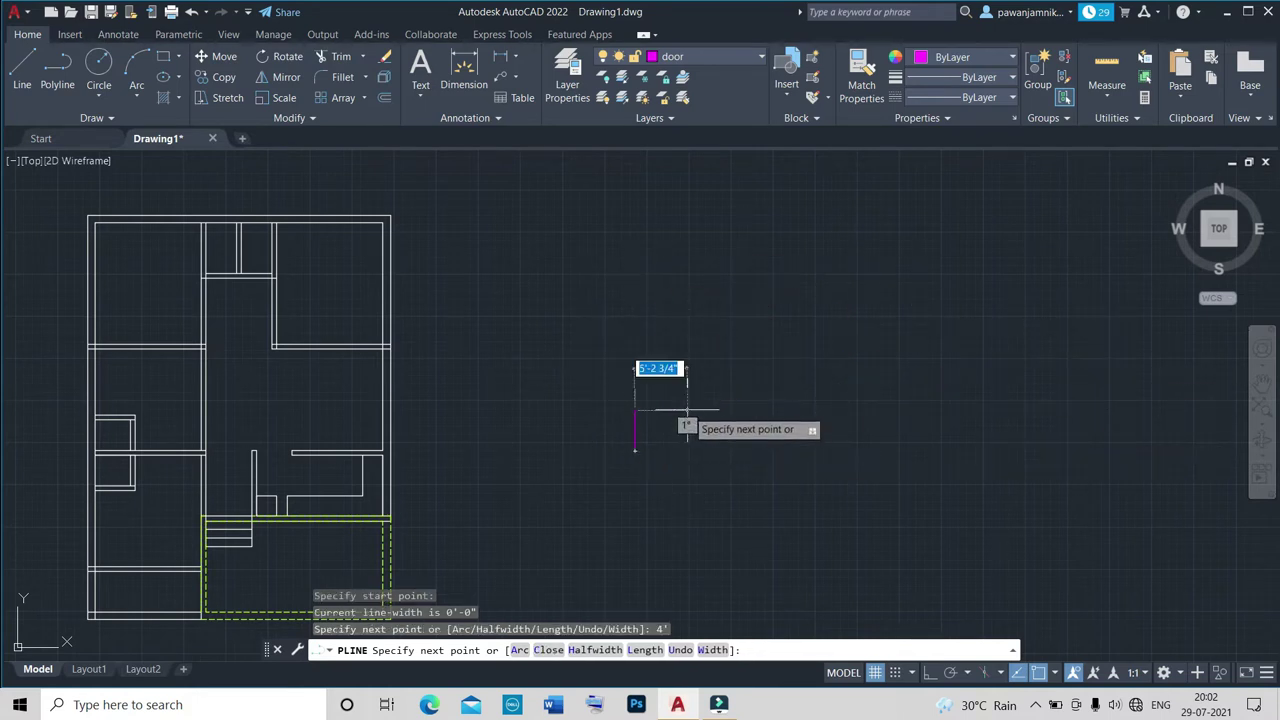
{"action": "scroll", "coordinate": [636, 430], "scroll_direction": "up", "scroll_amount": 3}
{"action": "scroll", "coordinate": [640, 445], "scroll_direction": "down", "scroll_amount": 5}
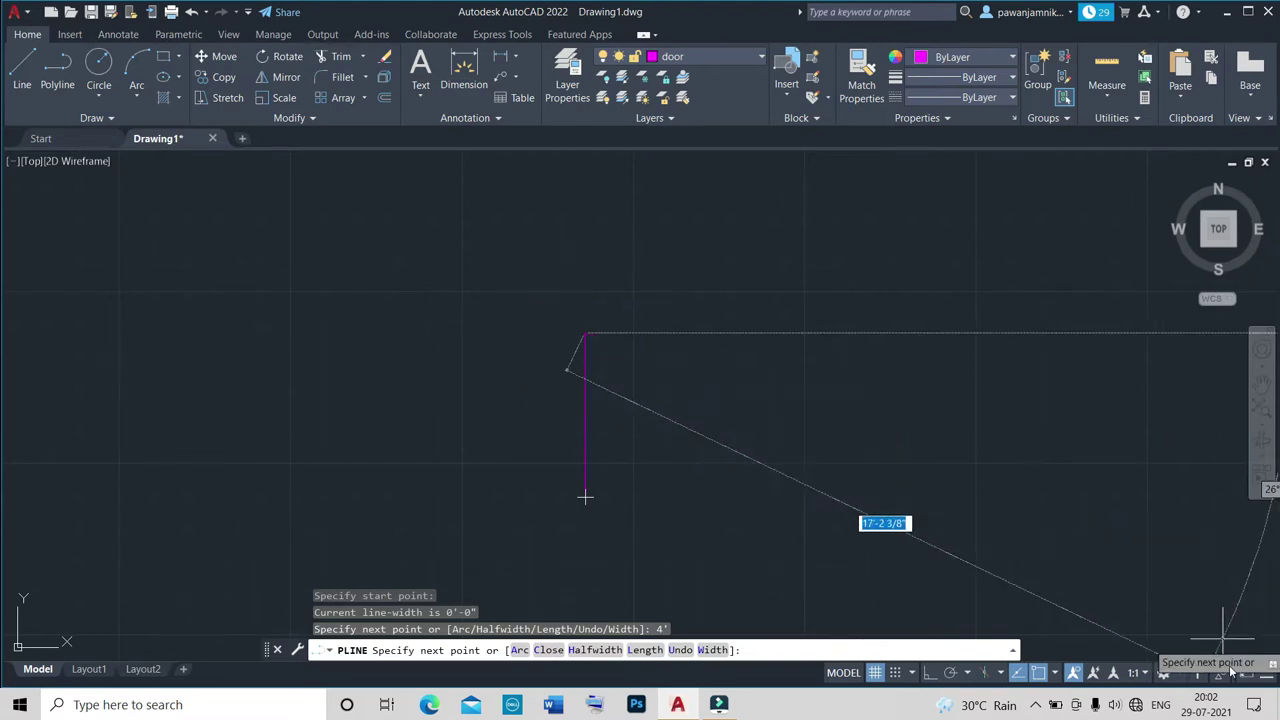
{"action": "left_click", "coordinate": [929, 673]}
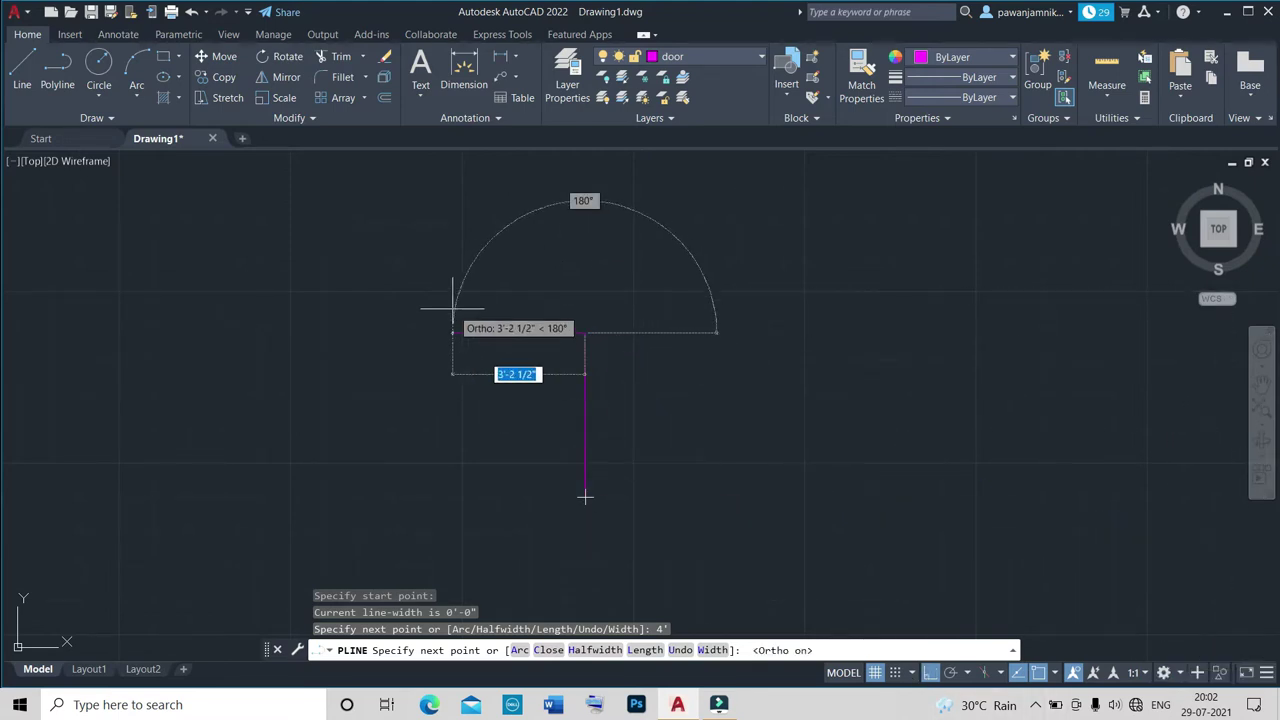
{"action": "type", "text": "2\""}
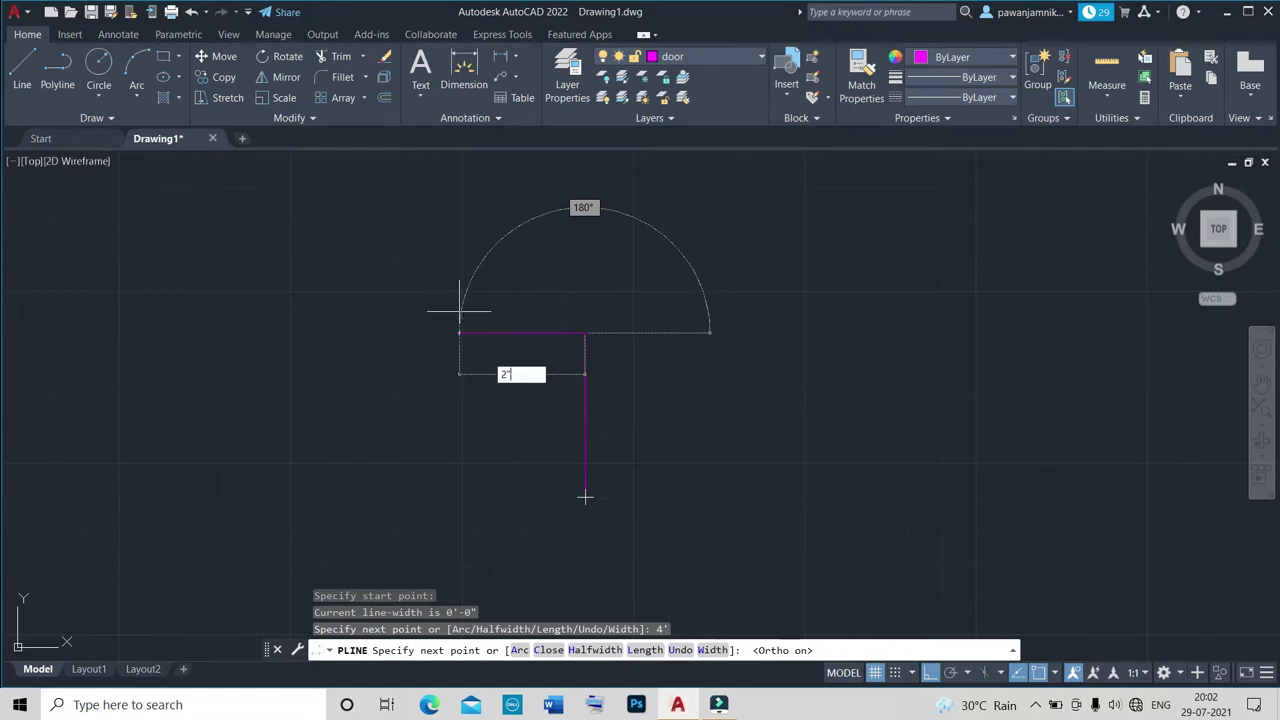
{"action": "key", "text": "Return"}
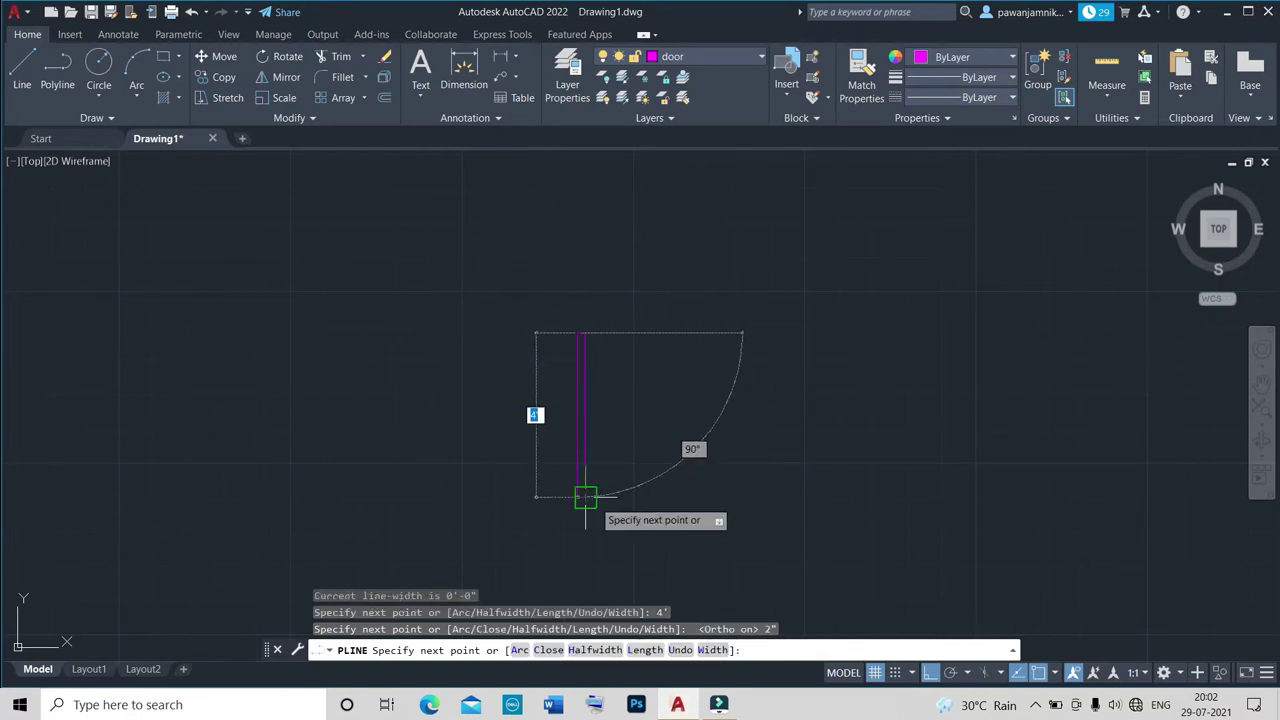
{"action": "type", "text": "4'"}
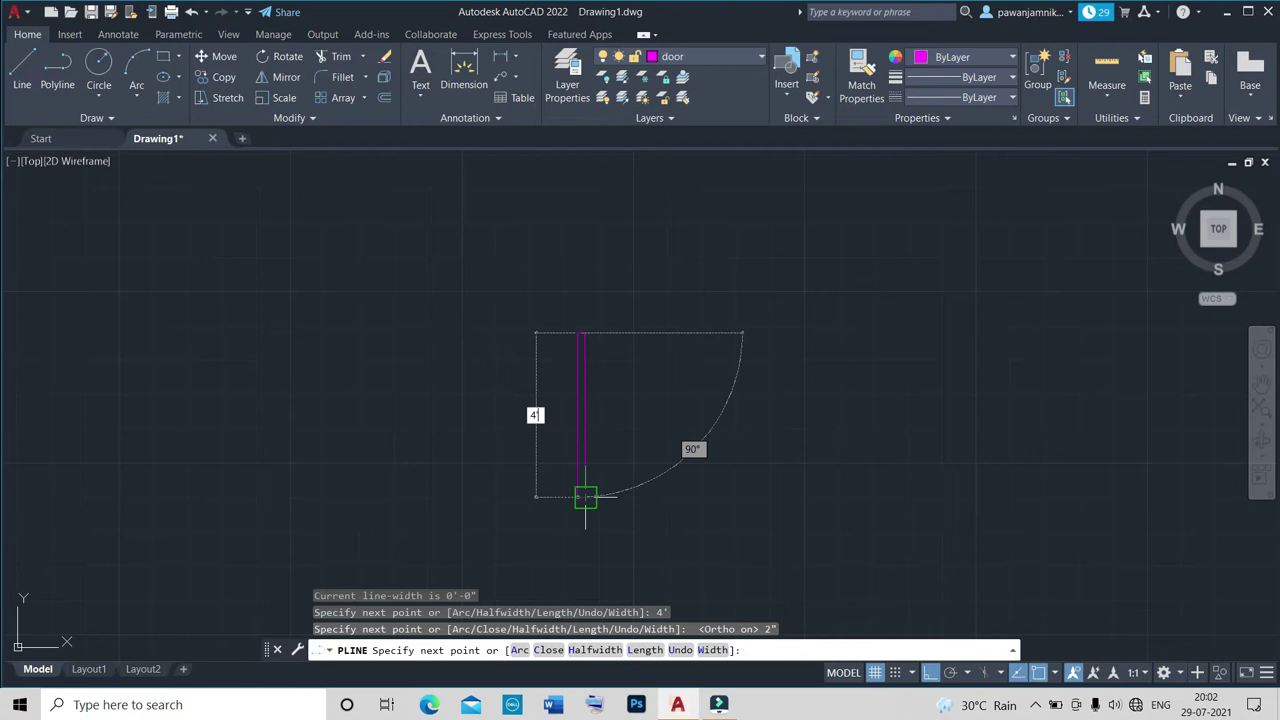
{"action": "key", "text": "Return"}
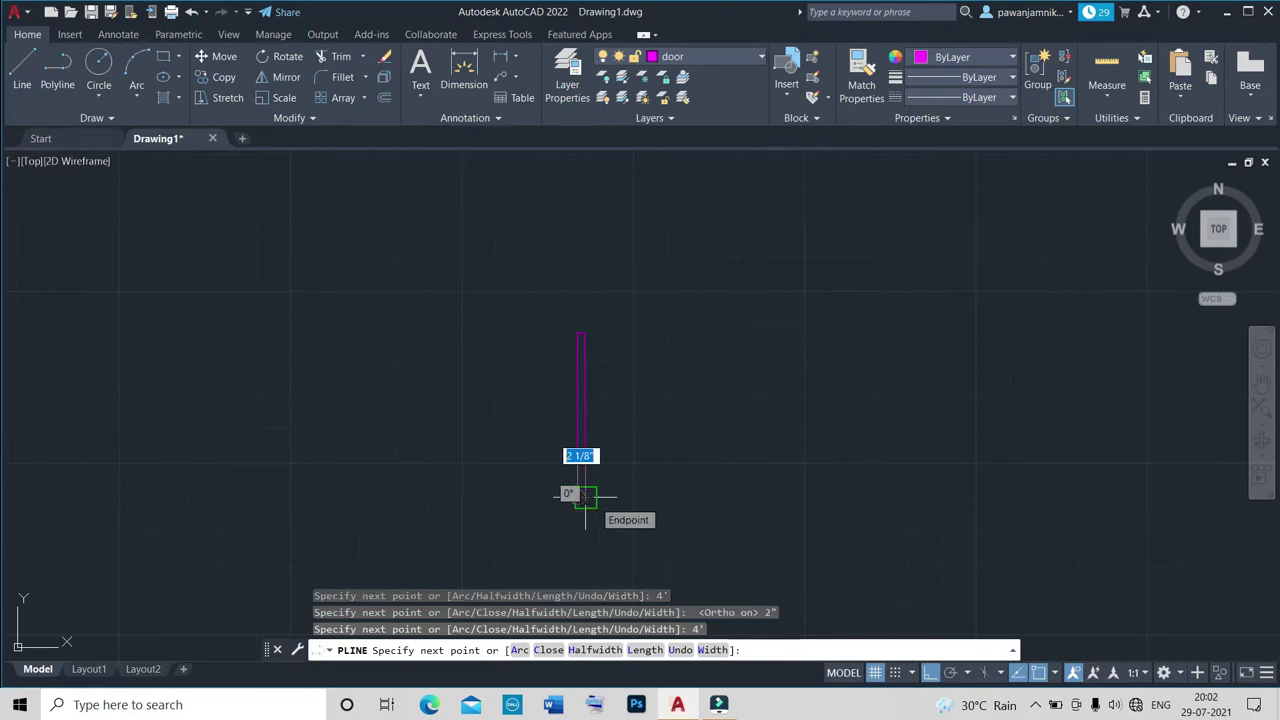
{"action": "type", "text": "2"}
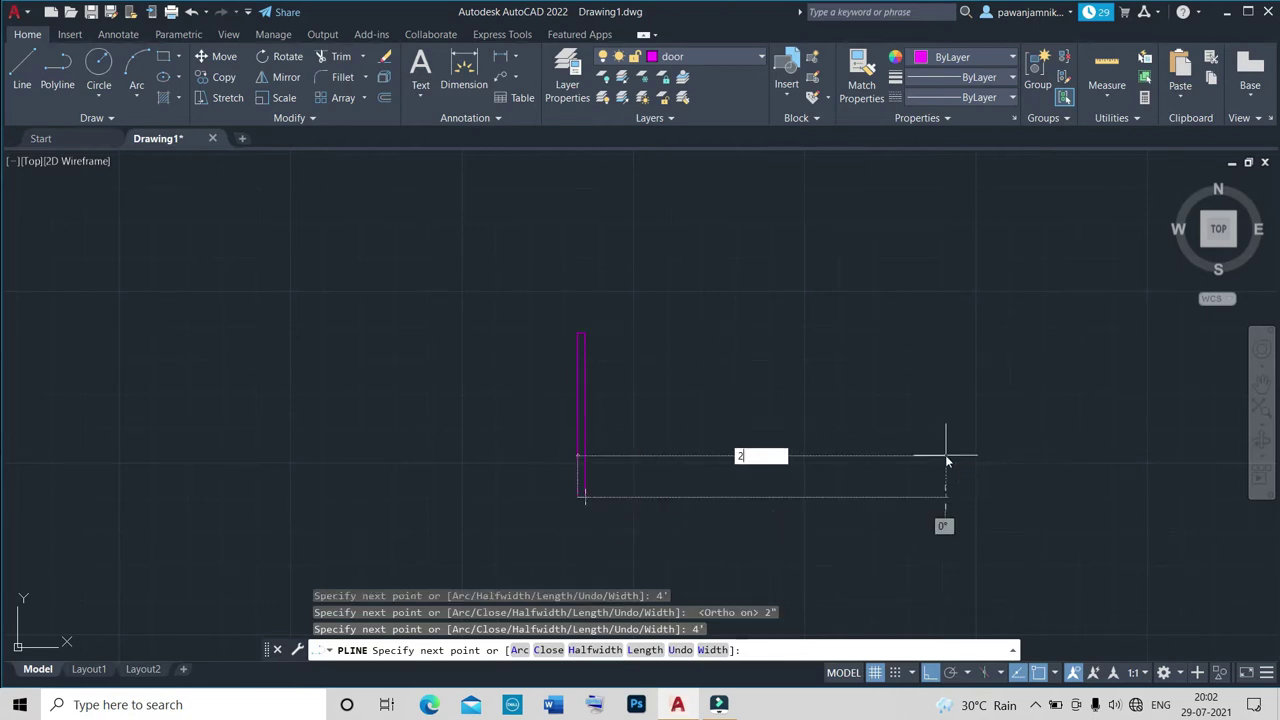
{"action": "key", "text": "Return"}
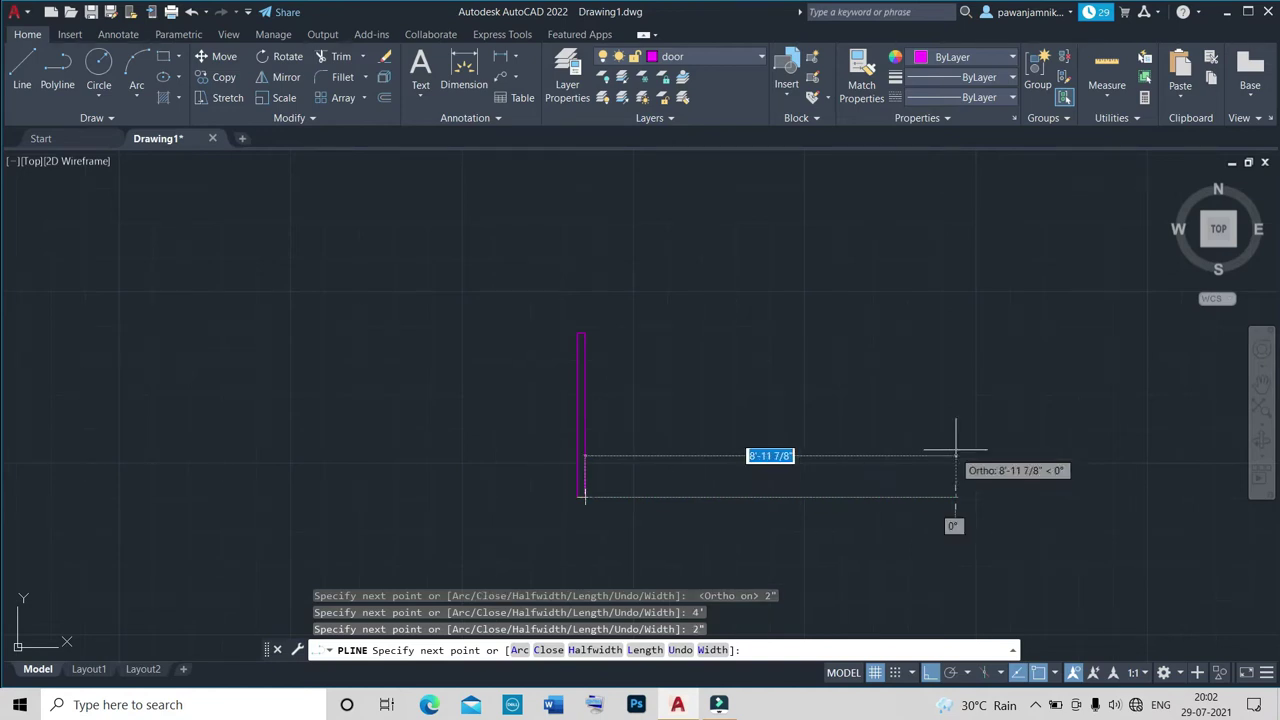
{"action": "key", "text": "Escape"}
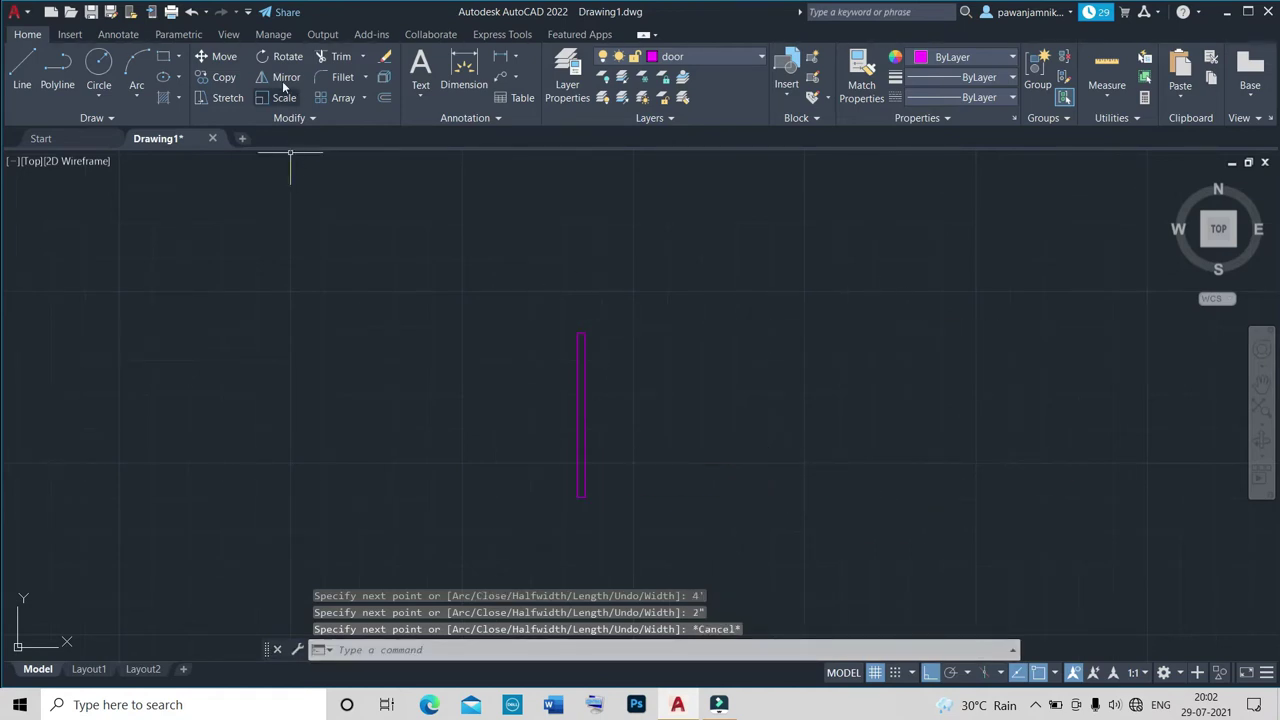
Draw the quarter-circle swing arc by center, start and end from the leaf's base.
{"action": "left_click", "coordinate": [136, 104]}
{"action": "left_click", "coordinate": [176, 372]}
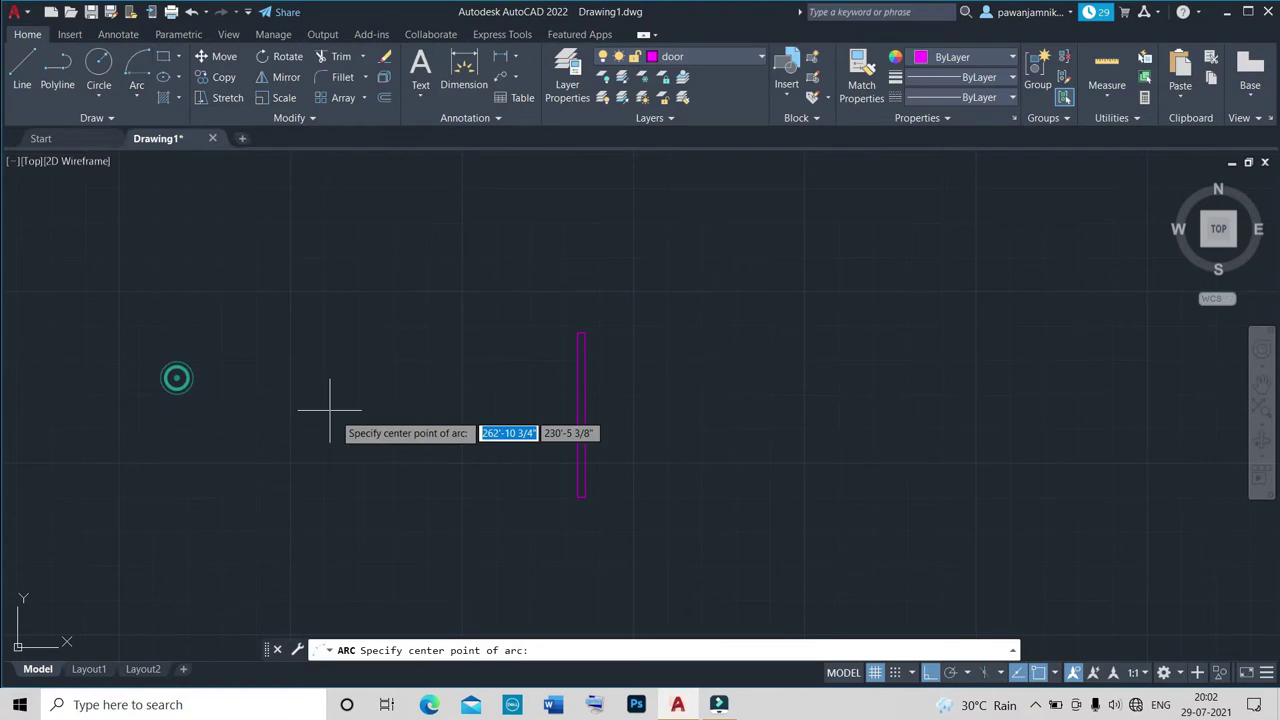
{"action": "left_click", "coordinate": [577, 497]}
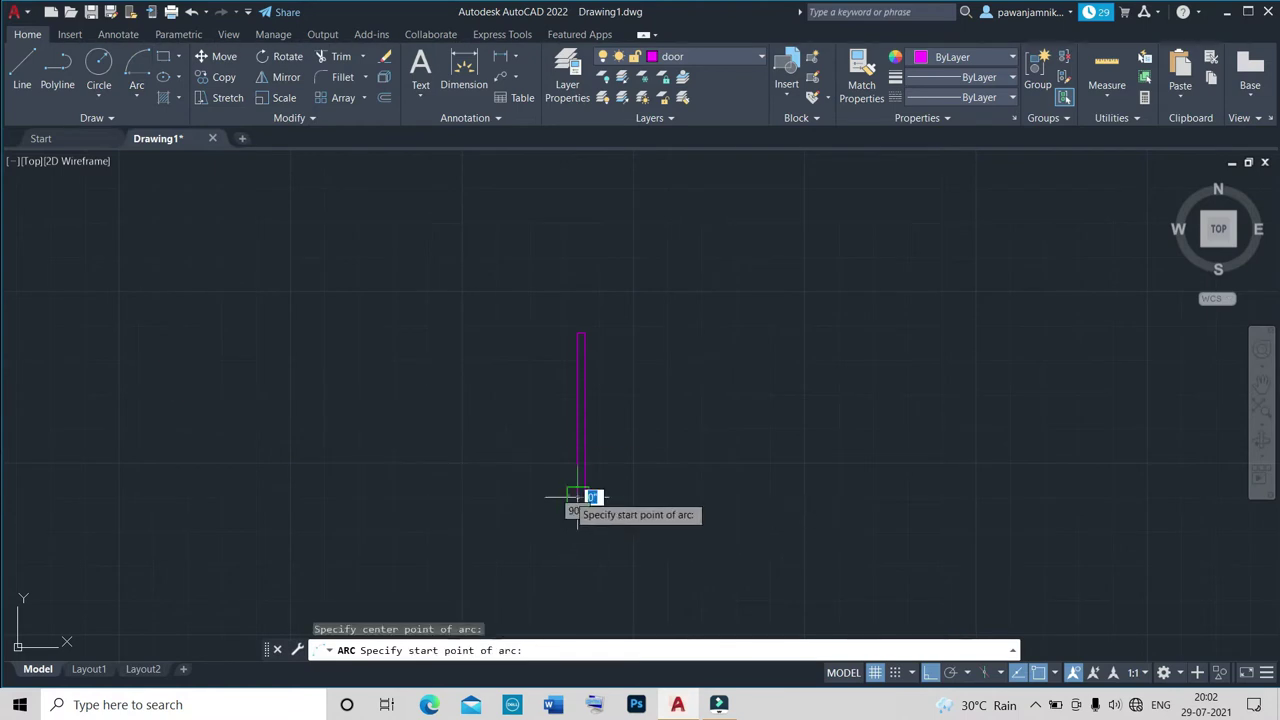
{"action": "left_click", "coordinate": [579, 334]}
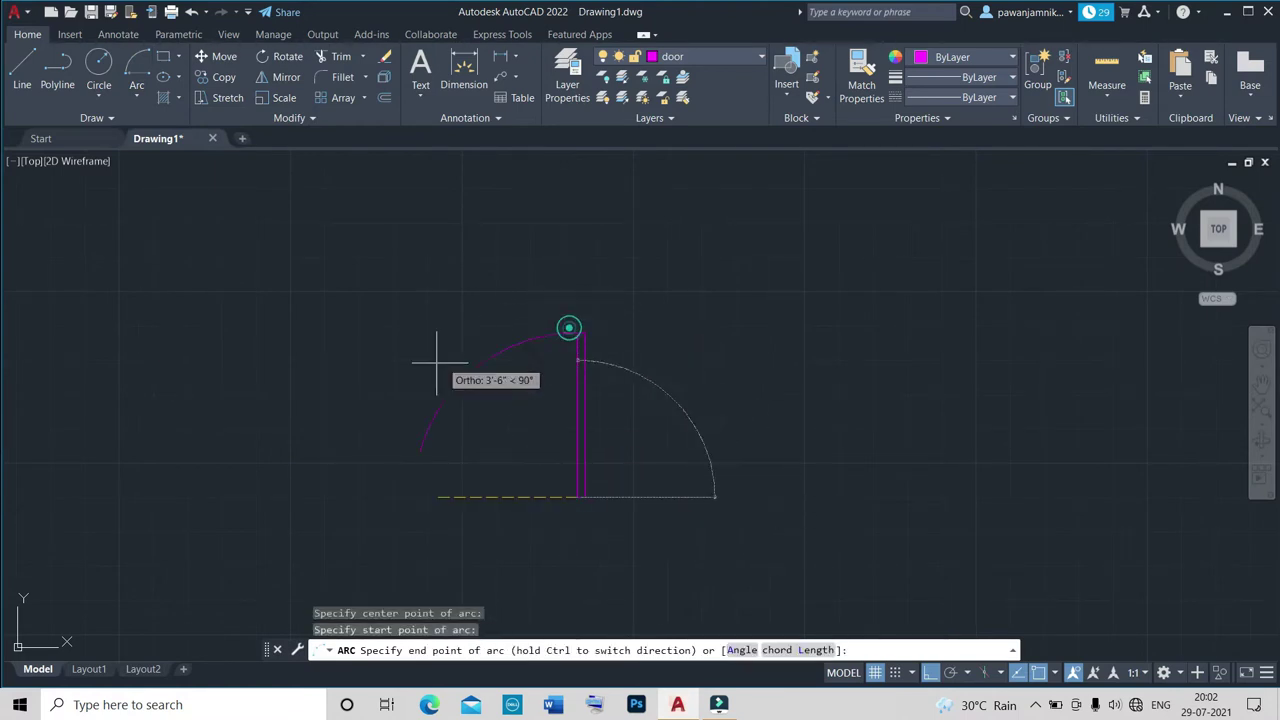
{"action": "left_click", "coordinate": [424, 486]}
{"action": "scroll", "coordinate": [560, 458], "scroll_direction": "down", "scroll_amount": 5}
{"action": "scroll", "coordinate": [563, 457], "scroll_direction": "down", "scroll_amount": 3}
{"action": "scroll", "coordinate": [570, 468], "scroll_direction": "up", "scroll_amount": 5}
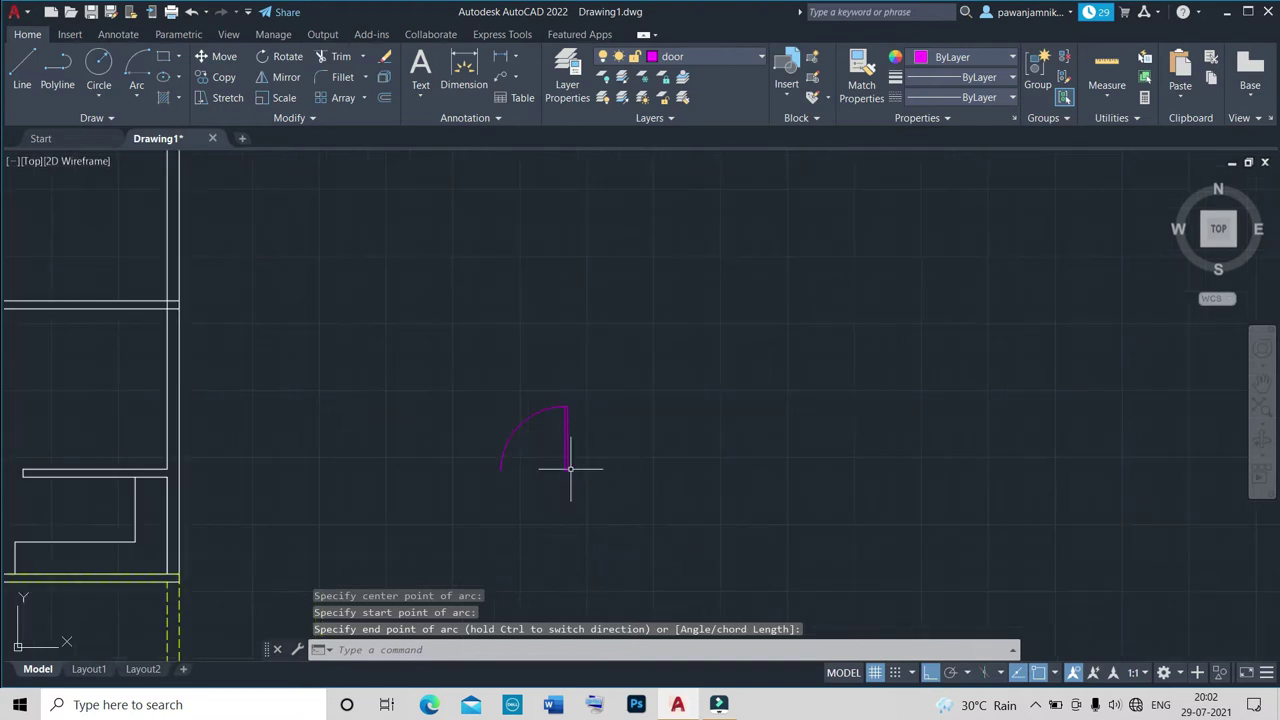
Group the door leaf and its swing arc into one object.
{"action": "left_click", "coordinate": [432, 387]}
{"action": "left_click", "coordinate": [617, 500]}
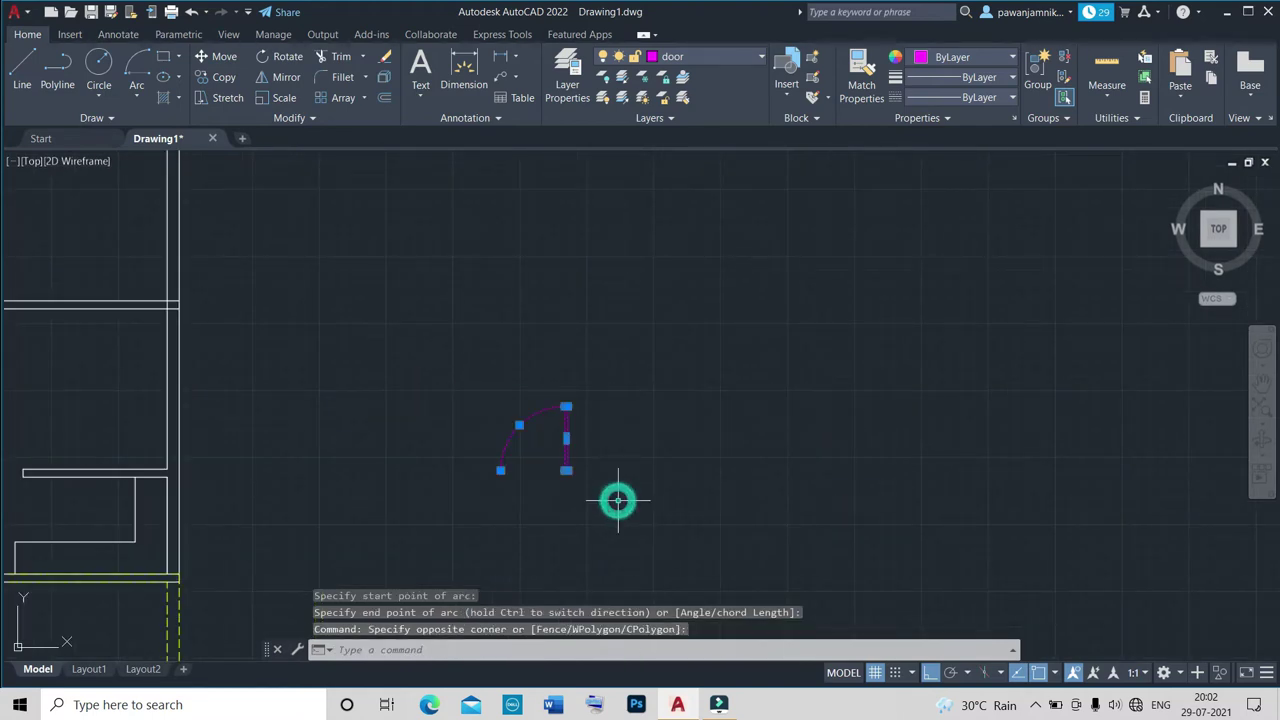
{"action": "type", "text": "g"}
{"action": "key", "text": "Return"}
Mirror the grouped door about a vertical line, keeping the original, to form a double door.
{"action": "left_click", "coordinate": [567, 463]}
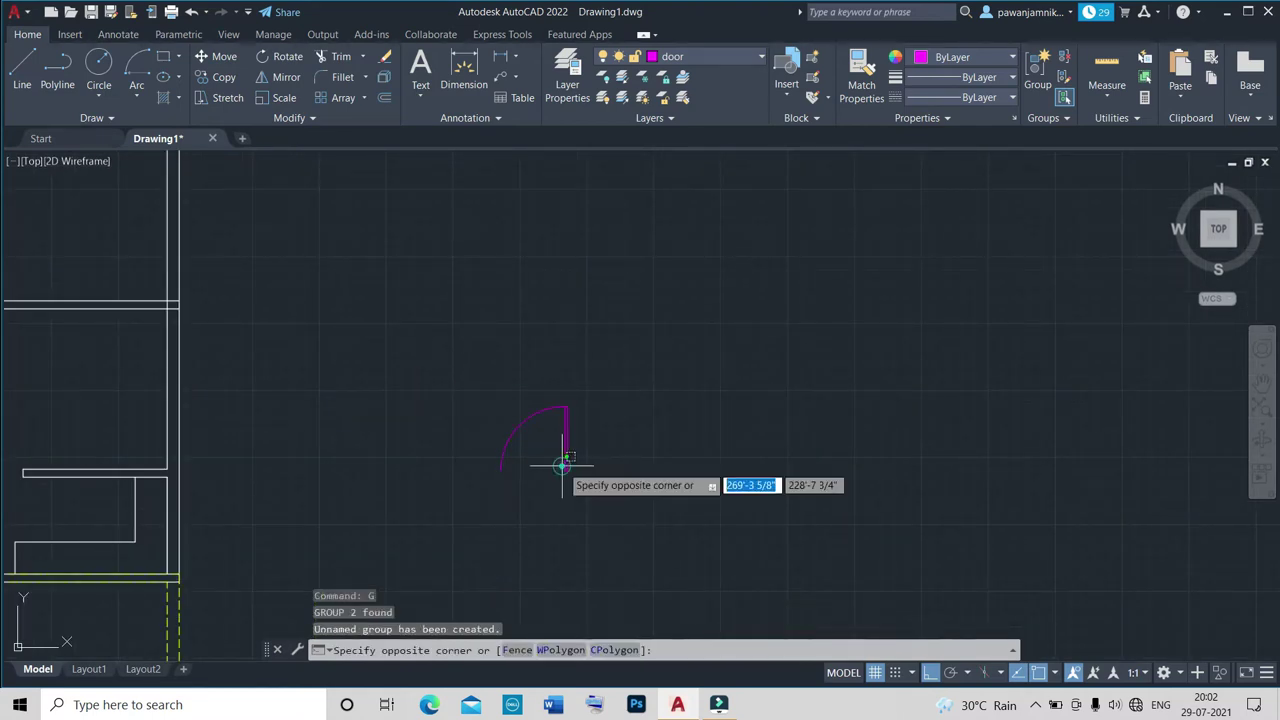
{"action": "left_click", "coordinate": [566, 467]}
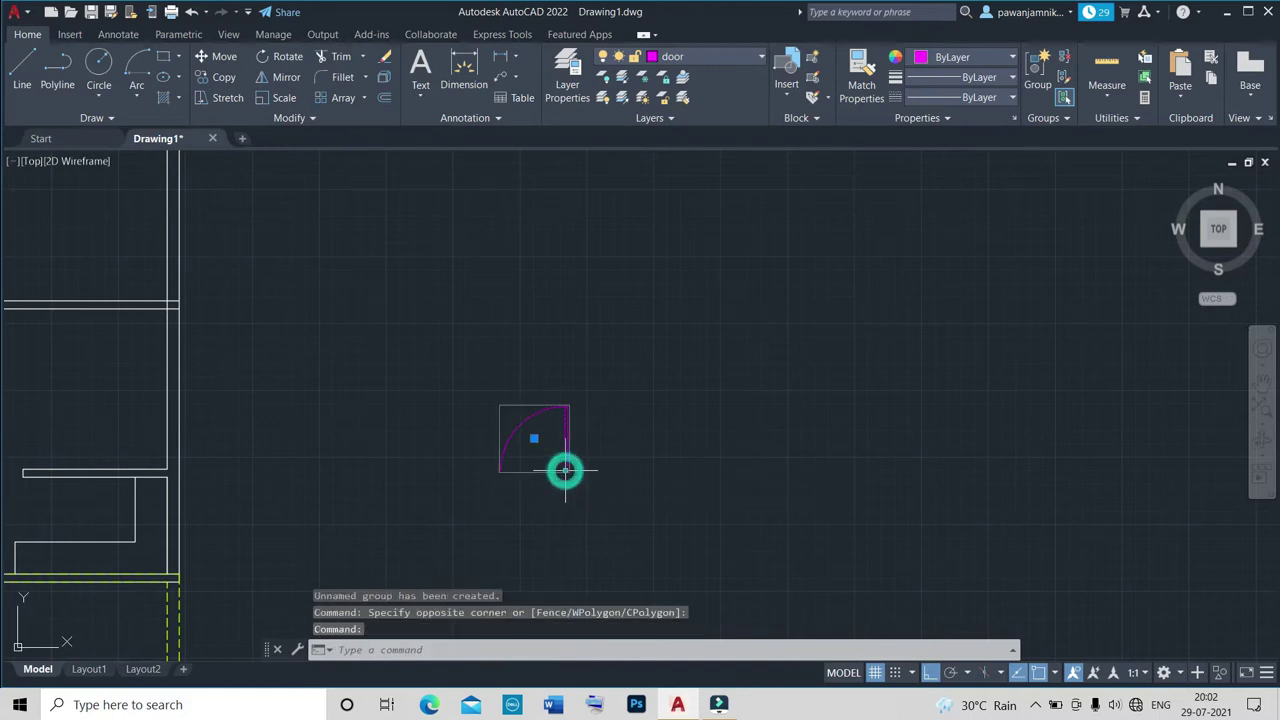
{"action": "type", "text": "mi"}
{"action": "key", "text": "Return"}
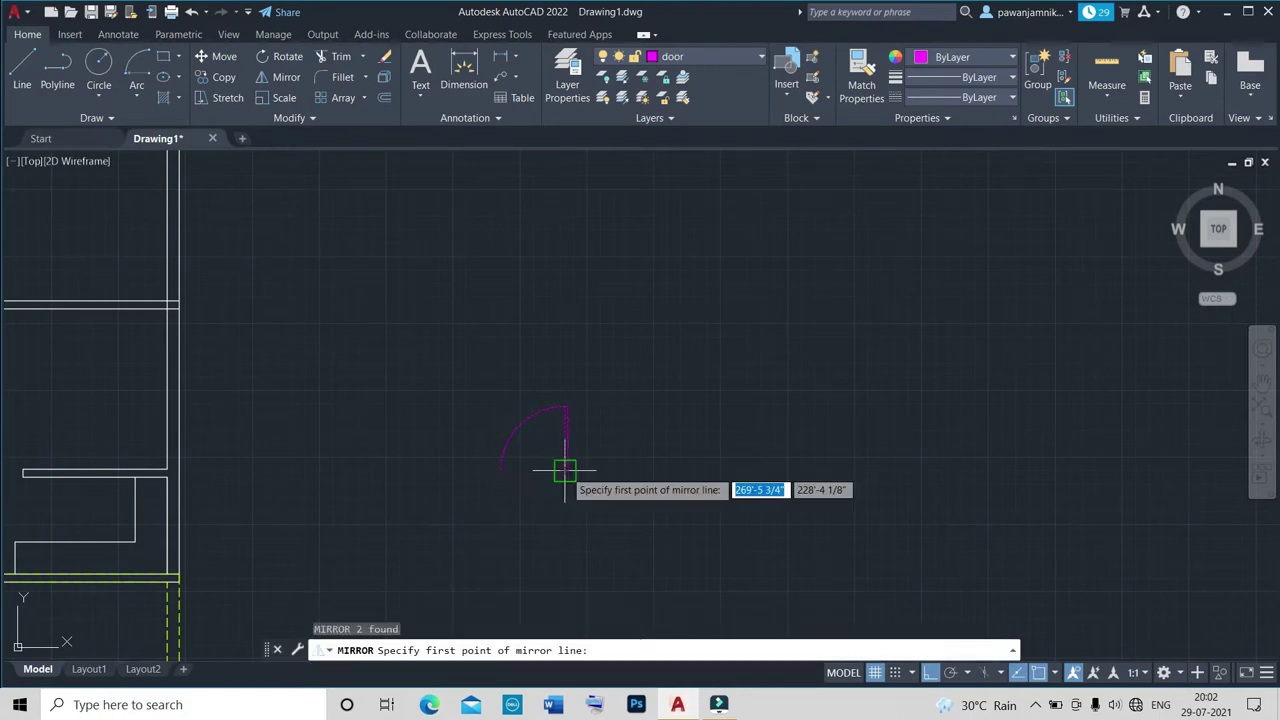
{"action": "scroll", "coordinate": [568, 470], "scroll_direction": "up", "scroll_amount": 5}
{"action": "left_click", "coordinate": [518, 494]}
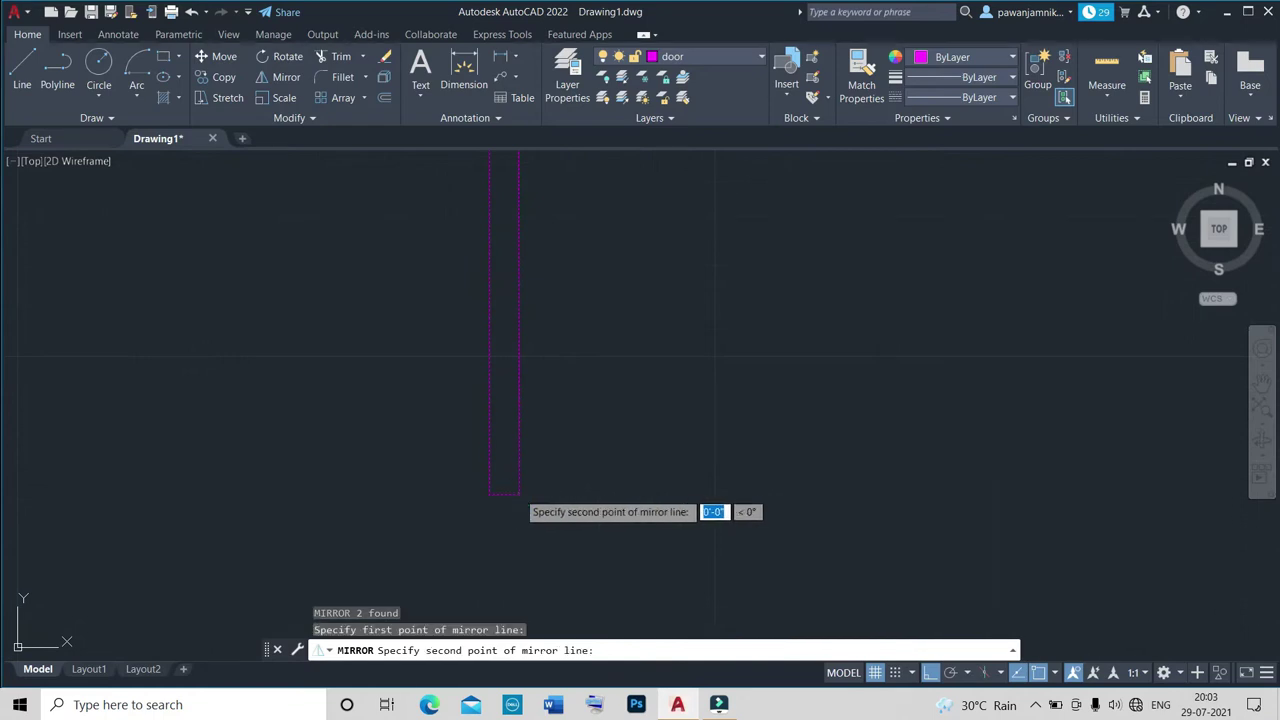
{"action": "scroll", "coordinate": [518, 494], "scroll_direction": "down", "scroll_amount": 3}
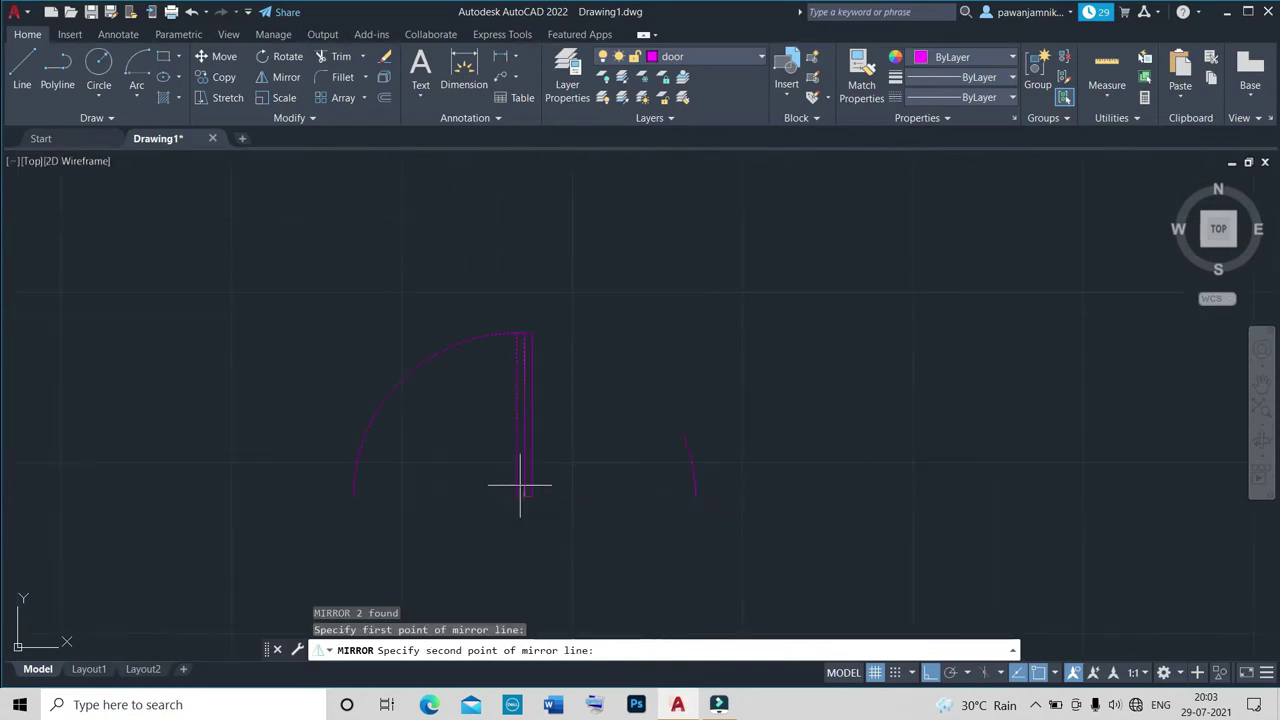
{"action": "left_click", "coordinate": [524, 341]}
{"action": "key", "text": "Return"}
{"action": "scroll", "coordinate": [529, 423], "scroll_direction": "down", "scroll_amount": 3}
{"action": "scroll", "coordinate": [520, 425], "scroll_direction": "up", "scroll_amount": 2}
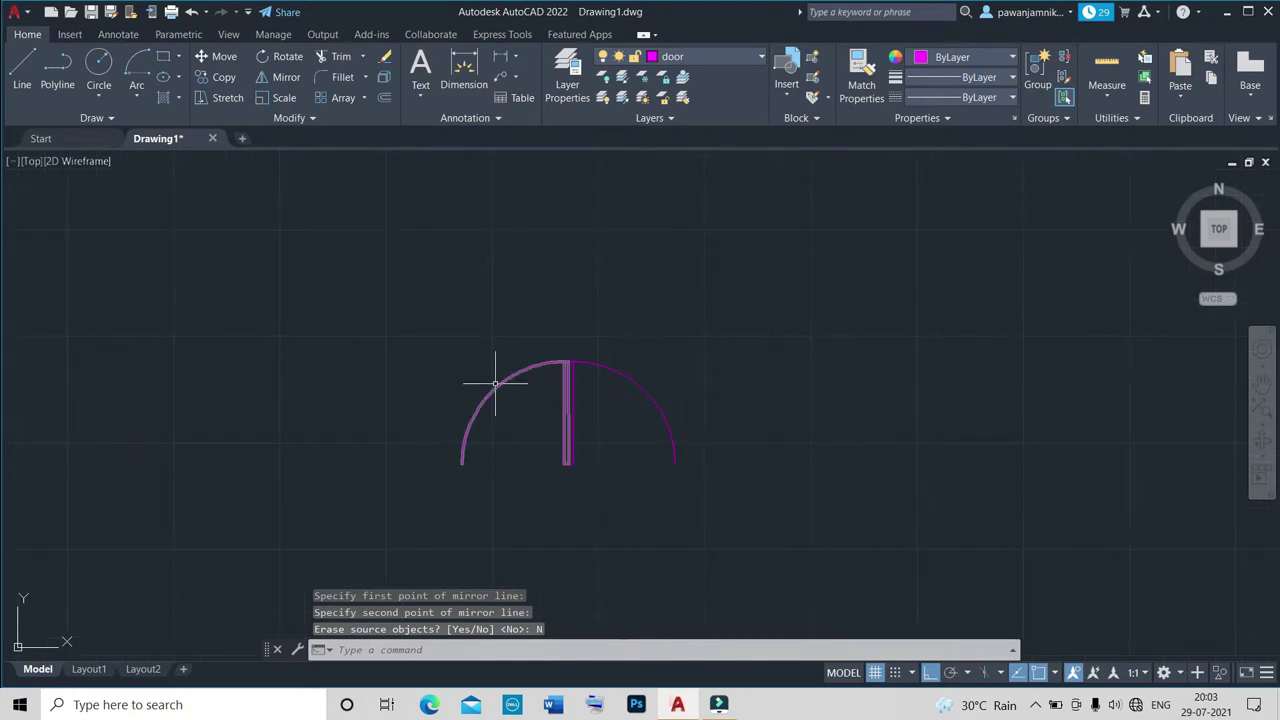
{"action": "left_click", "coordinate": [604, 370]}
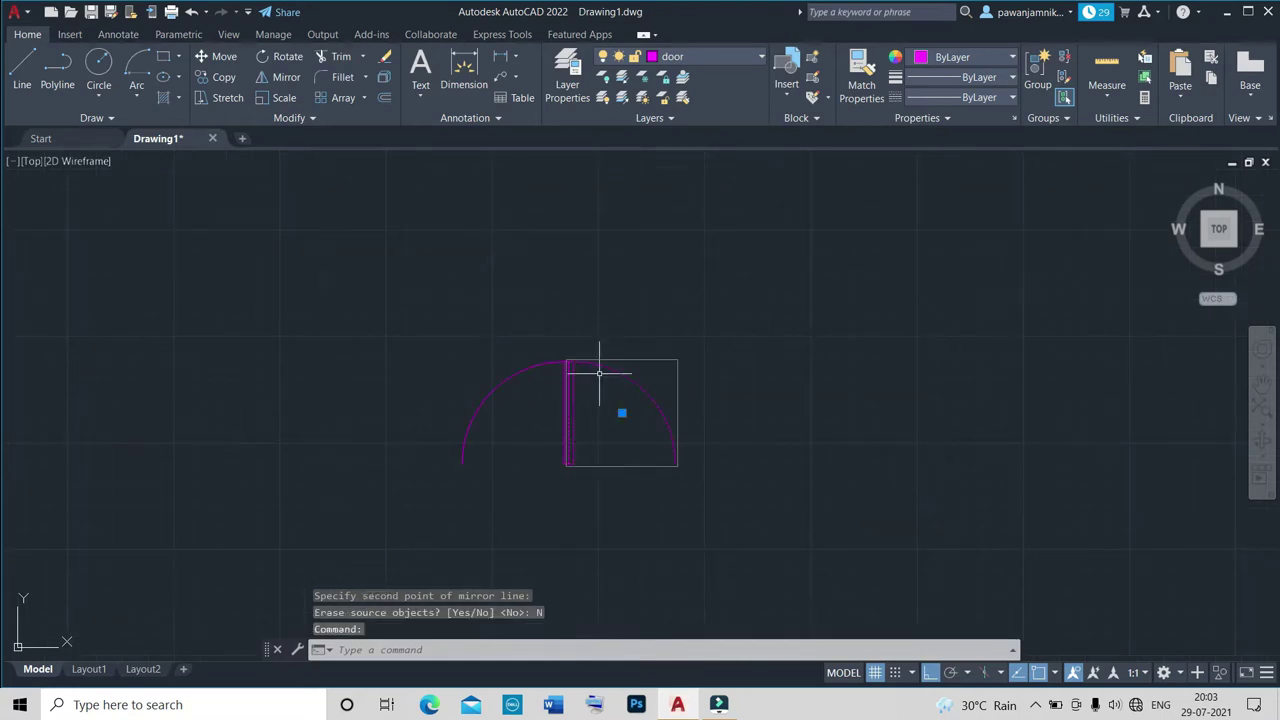
{"action": "type", "text": "m"}
Move the door half by its corner onto the wall corner beside the steps.
{"action": "key", "text": "Return"}
{"action": "scroll", "coordinate": [560, 447], "scroll_direction": "up", "scroll_amount": 2}
{"action": "scroll", "coordinate": [570, 405], "scroll_direction": "up", "scroll_amount": 3}
{"action": "left_click", "coordinate": [561, 389]}
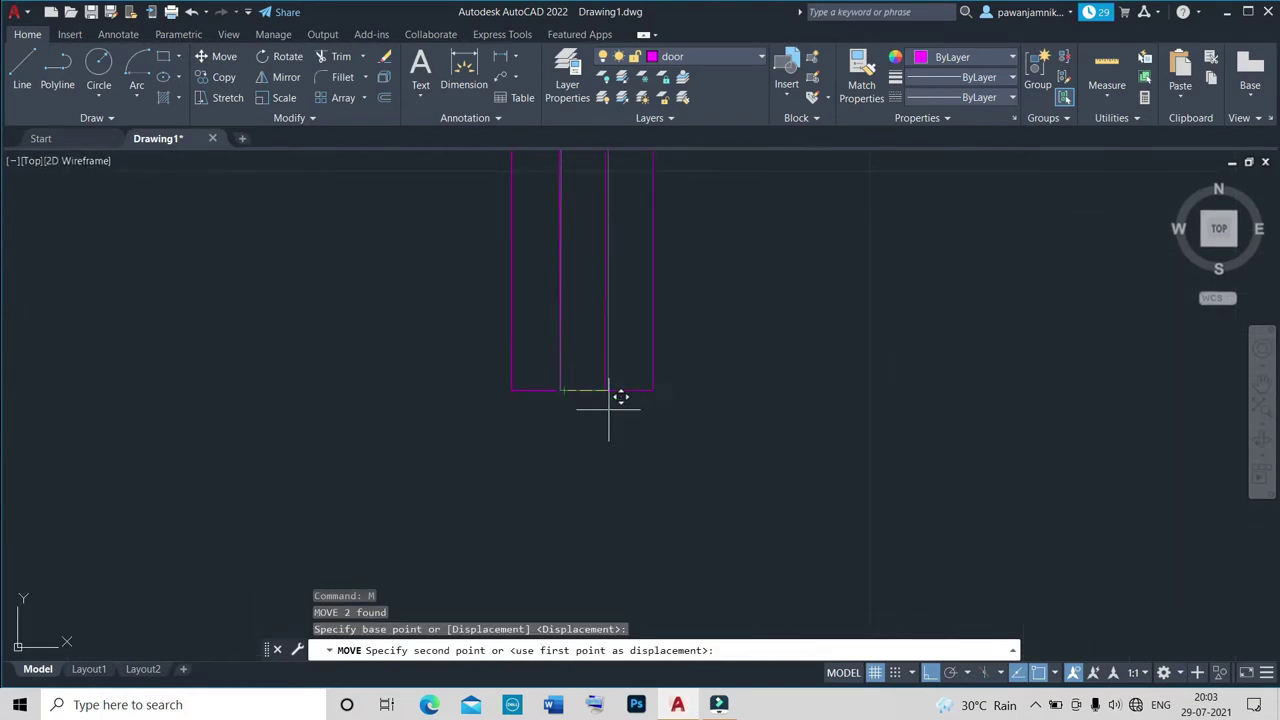
{"action": "key", "text": "Escape"}
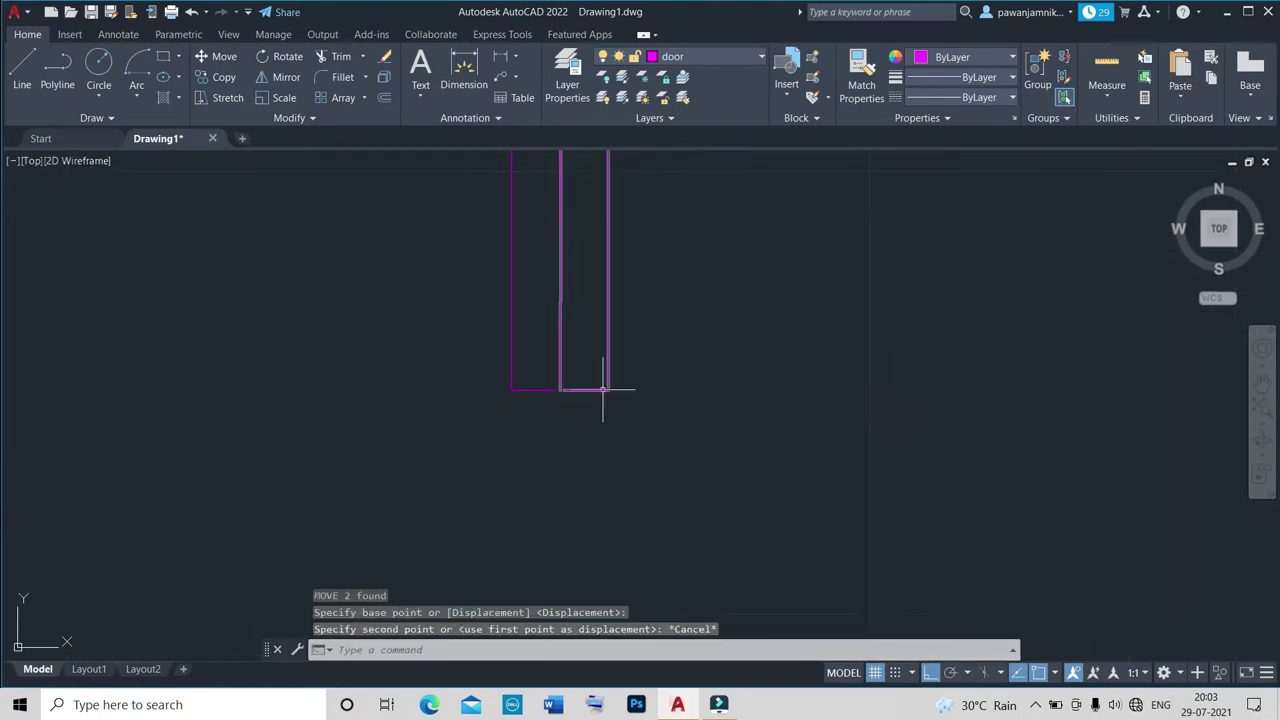
{"action": "type", "text": "m"}
{"action": "key", "text": "Return"}
{"action": "scroll", "coordinate": [561, 386], "scroll_direction": "up", "scroll_amount": 5}
{"action": "left_click", "coordinate": [621, 350]}
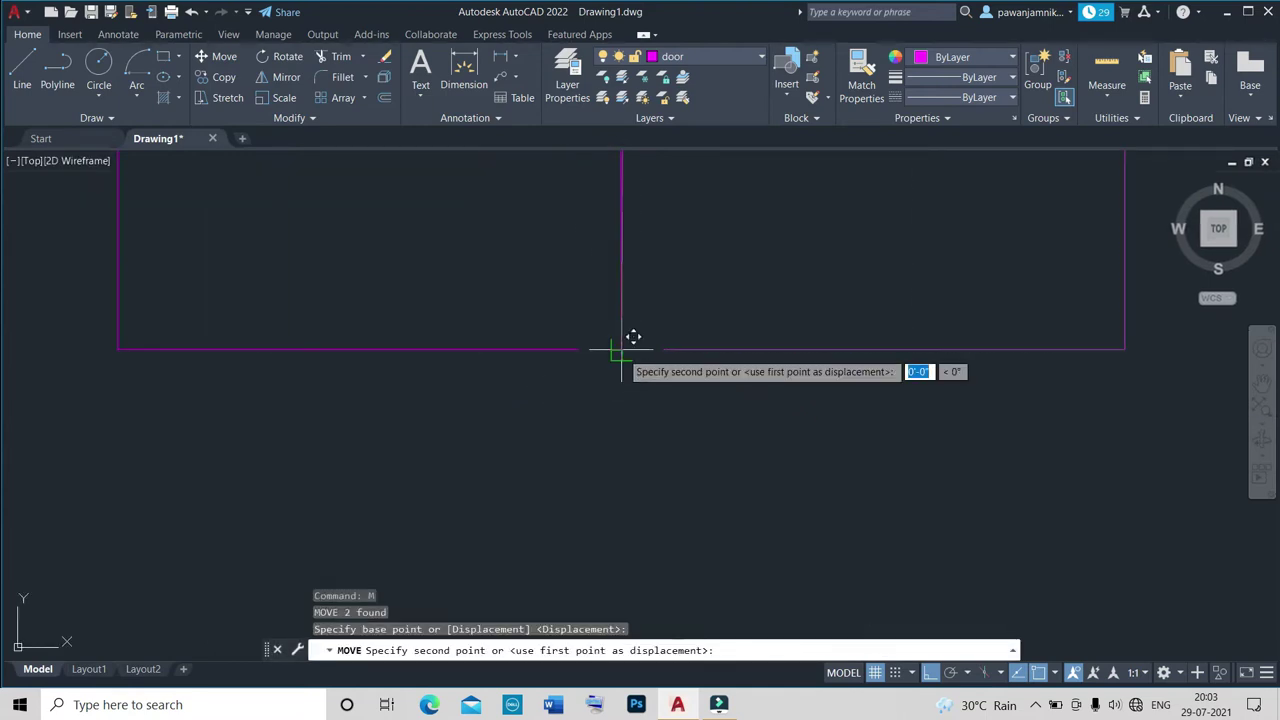
{"action": "scroll", "coordinate": [633, 360], "scroll_direction": "down", "scroll_amount": 3}
{"action": "scroll", "coordinate": [637, 378], "scroll_direction": "down", "scroll_amount": 2}
{"action": "scroll", "coordinate": [630, 388], "scroll_direction": "down", "scroll_amount": 2}
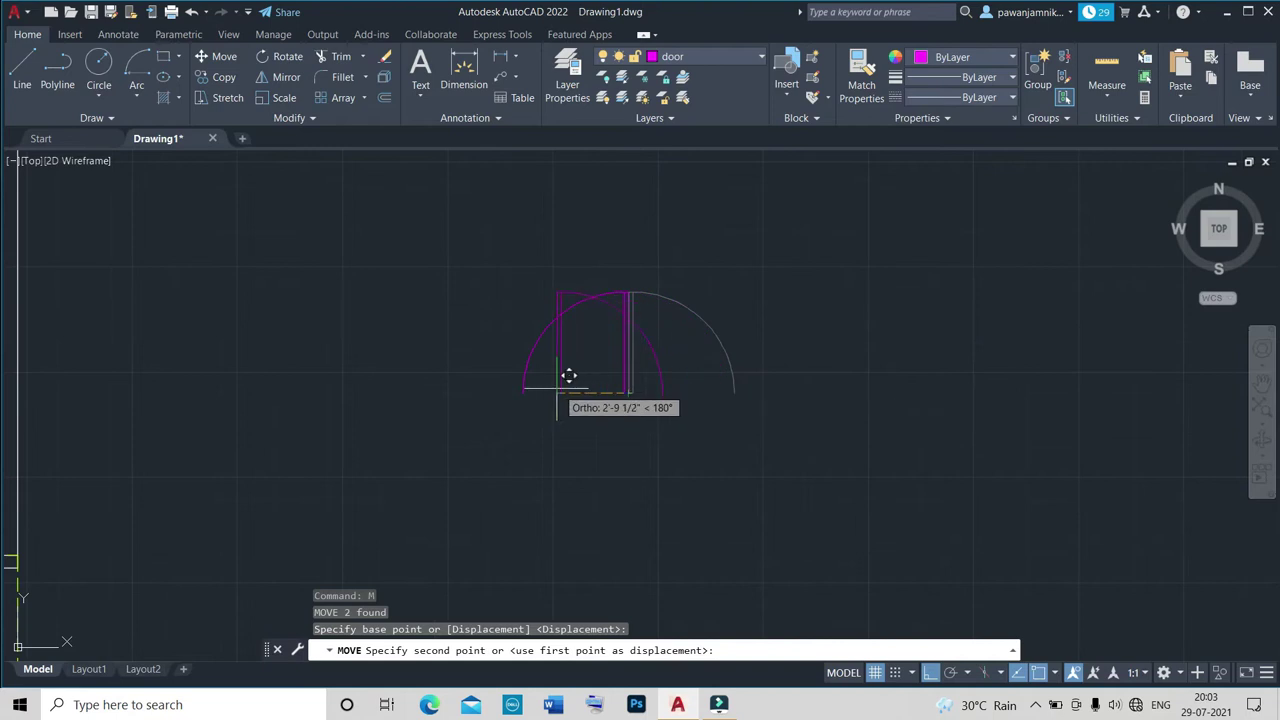
{"action": "scroll", "coordinate": [600, 380], "scroll_direction": "down", "scroll_amount": 5}
{"action": "scroll", "coordinate": [615, 395], "scroll_direction": "up", "scroll_amount": 5}
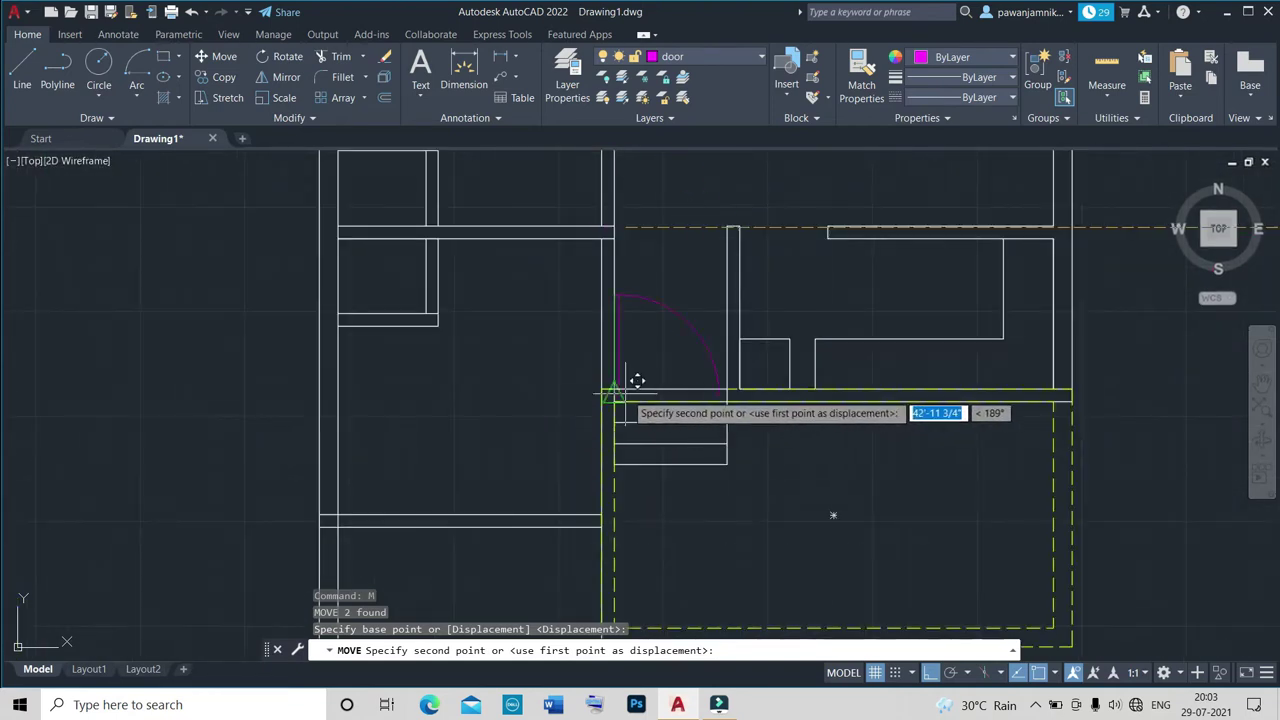
{"action": "scroll", "coordinate": [630, 375], "scroll_direction": "up", "scroll_amount": 2}
{"action": "scroll", "coordinate": [635, 368], "scroll_direction": "up", "scroll_amount": 3}
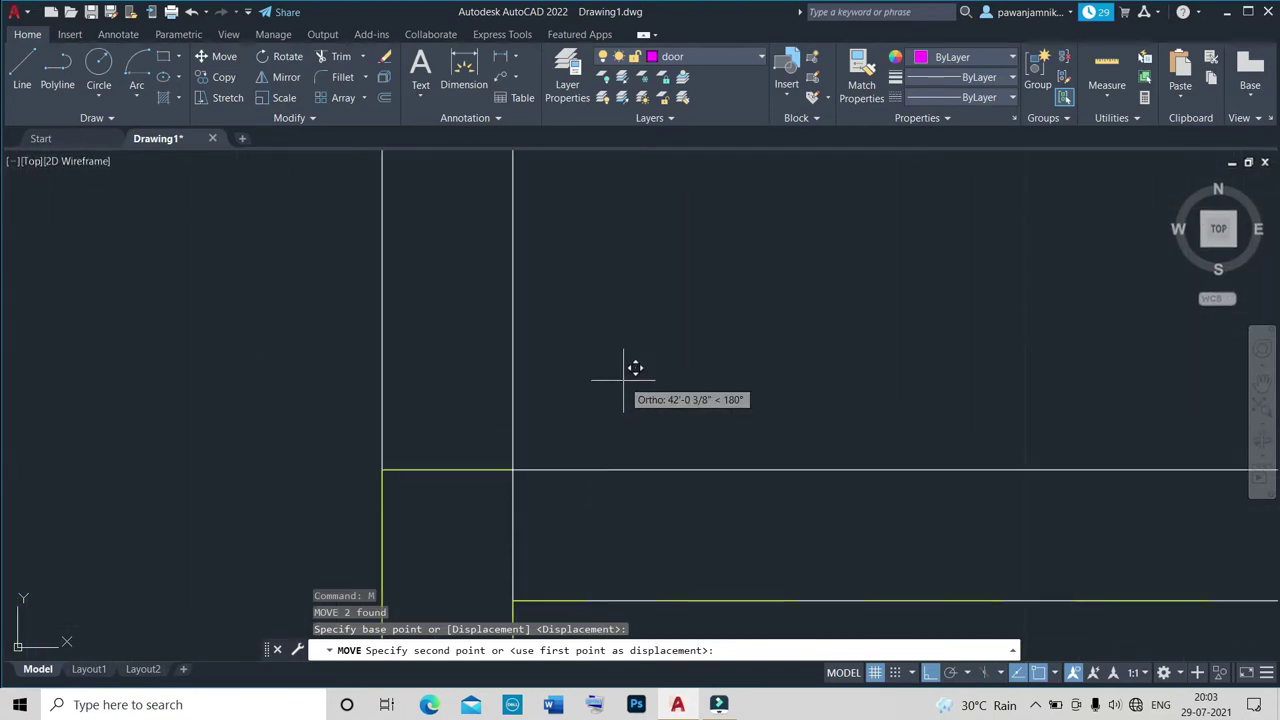
{"action": "left_click", "coordinate": [512, 460]}
{"action": "scroll", "coordinate": [512, 460], "scroll_direction": "down", "scroll_amount": 2}
{"action": "scroll", "coordinate": [524, 465], "scroll_direction": "down", "scroll_amount": 5}
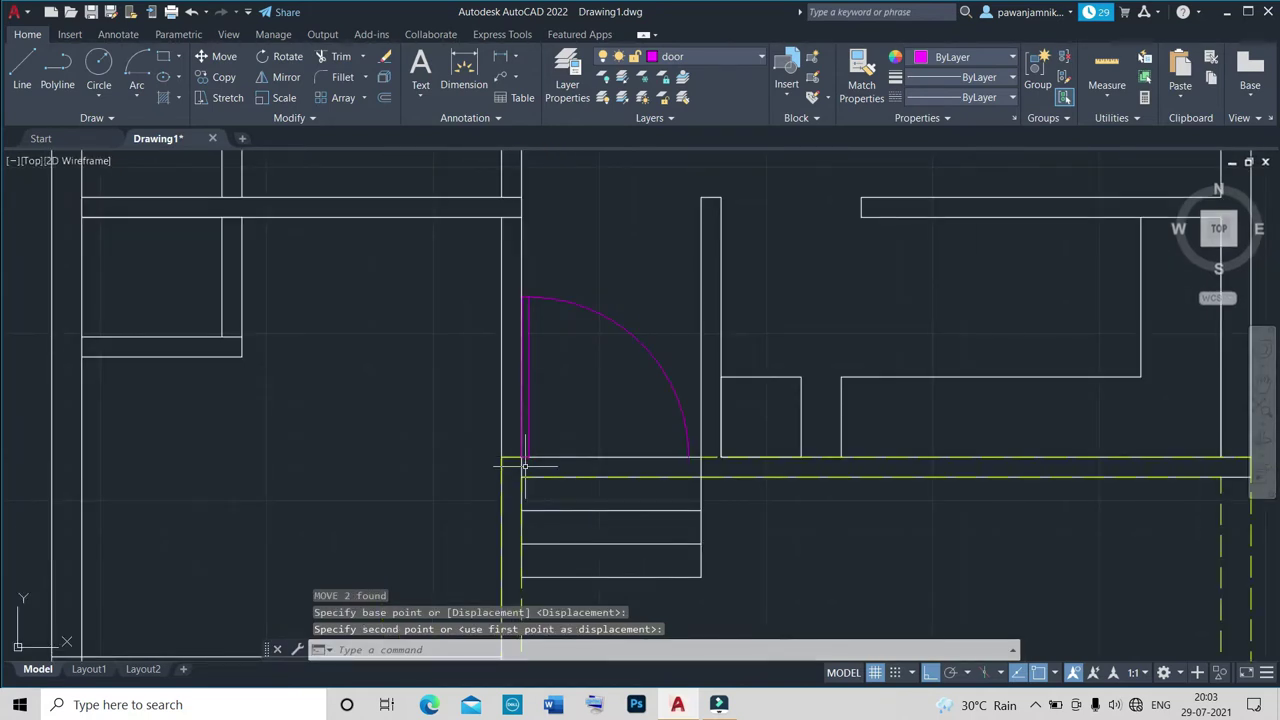
{"action": "scroll", "coordinate": [524, 465], "scroll_direction": "down", "scroll_amount": 2}
{"action": "scroll", "coordinate": [524, 460], "scroll_direction": "up", "scroll_amount": 4}
{"action": "scroll", "coordinate": [528, 445], "scroll_direction": "up", "scroll_amount": 2}
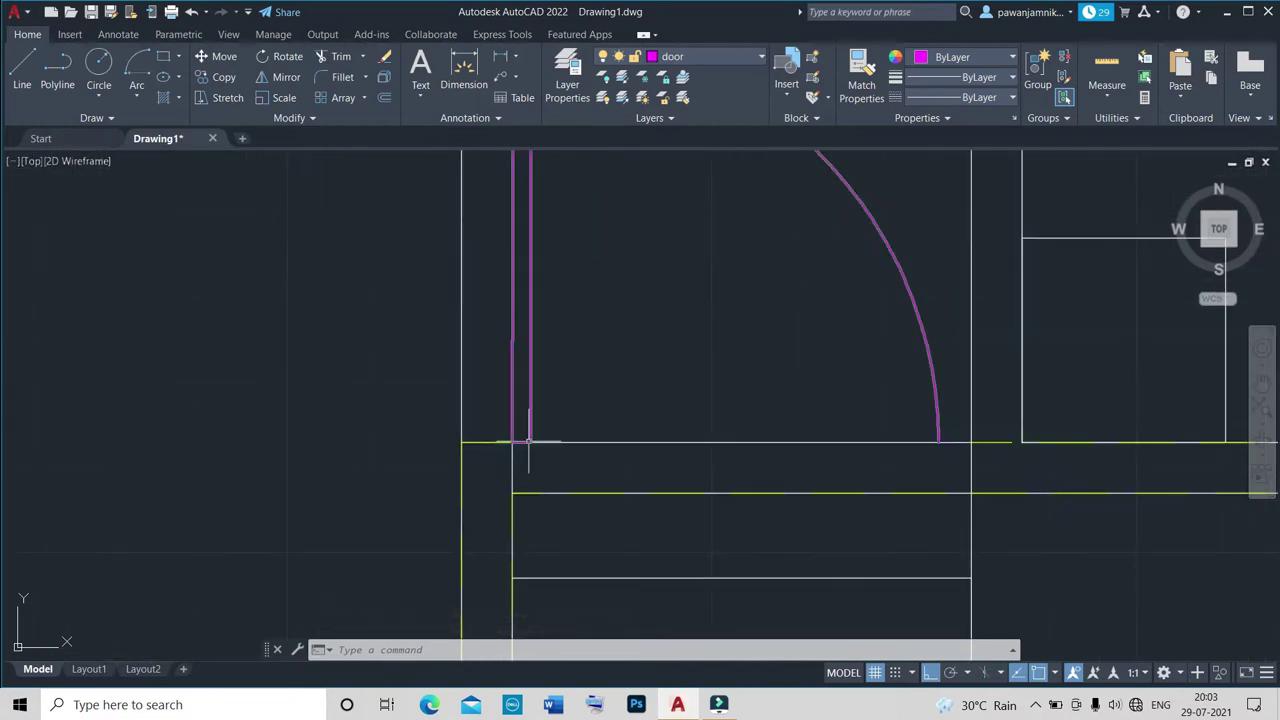
Move the door symbol with M so its corner lands on the inner wall corner.
{"action": "left_click", "coordinate": [528, 442]}
{"action": "type", "text": "m"}
{"action": "key", "text": "Return"}
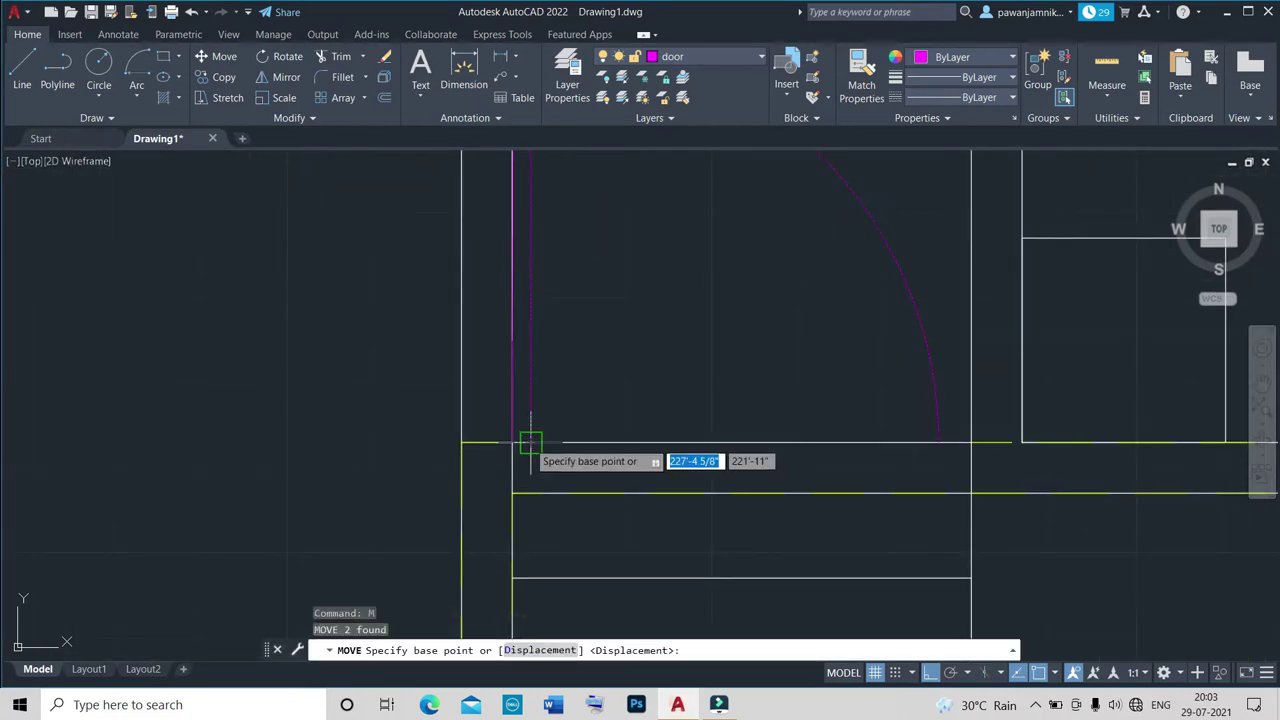
{"action": "left_click", "coordinate": [530, 442]}
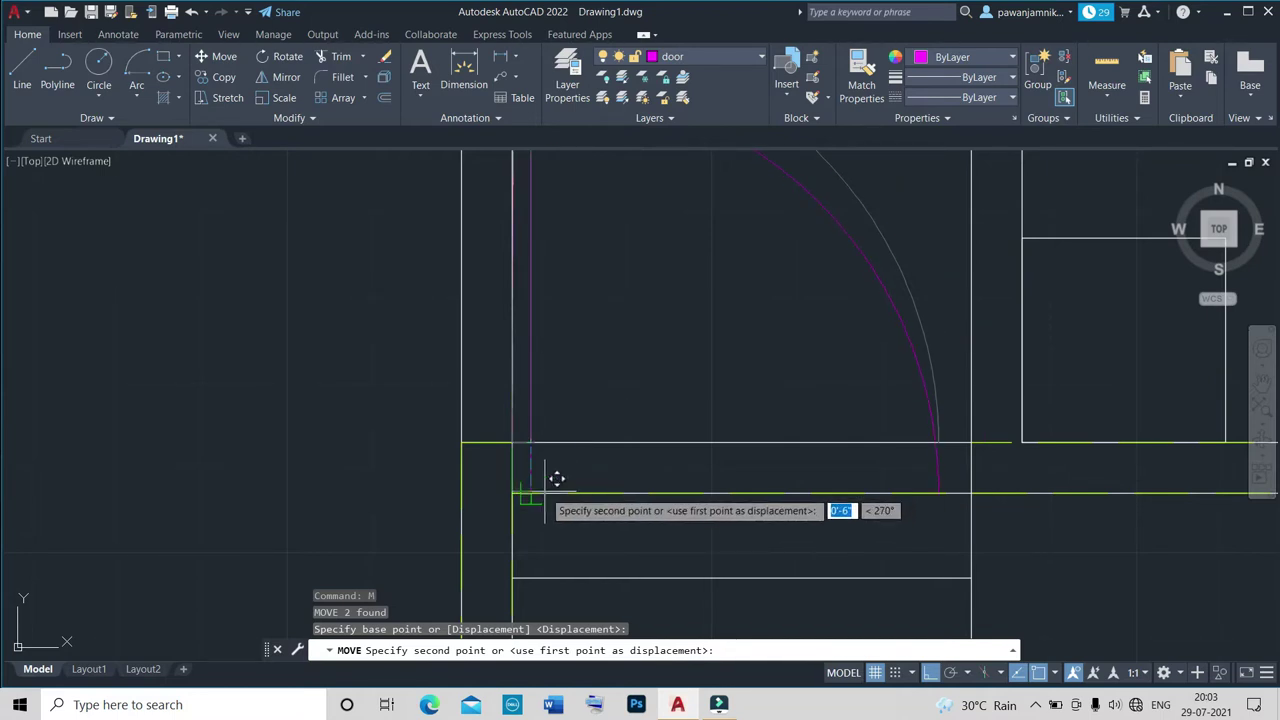
{"action": "left_click", "coordinate": [545, 490]}
{"action": "scroll", "coordinate": [603, 458], "scroll_direction": "down", "scroll_amount": 3}
{"action": "scroll", "coordinate": [670, 462], "scroll_direction": "up", "scroll_amount": 3}
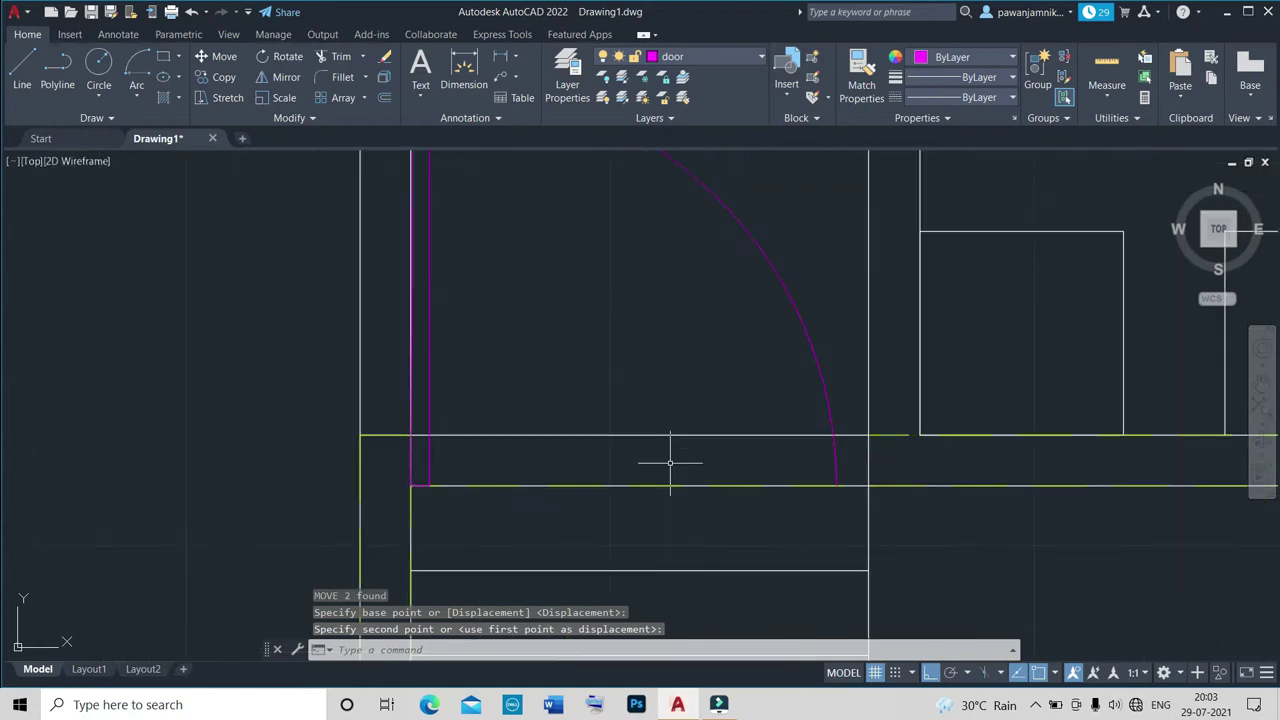
Shift the door so its arc end sits on the wall line.
{"action": "left_click", "coordinate": [815, 372]}
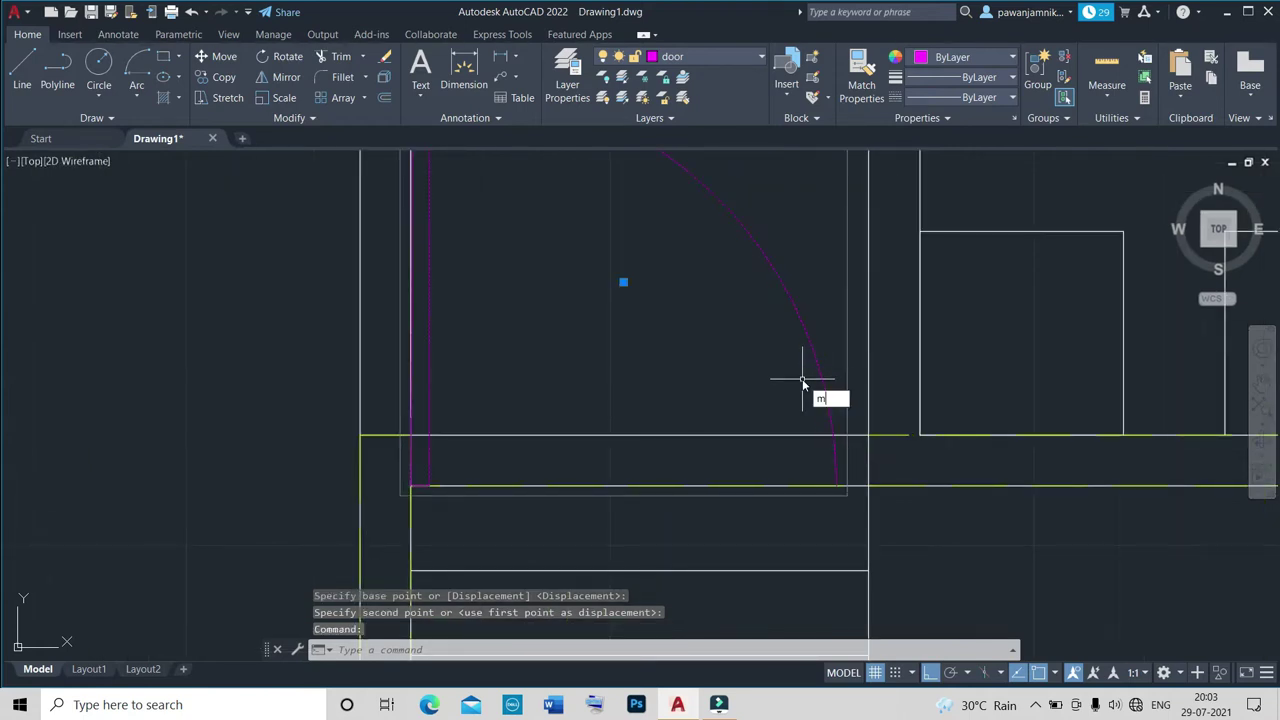
{"action": "key", "text": "Return"}
{"action": "left_click", "coordinate": [835, 488]}
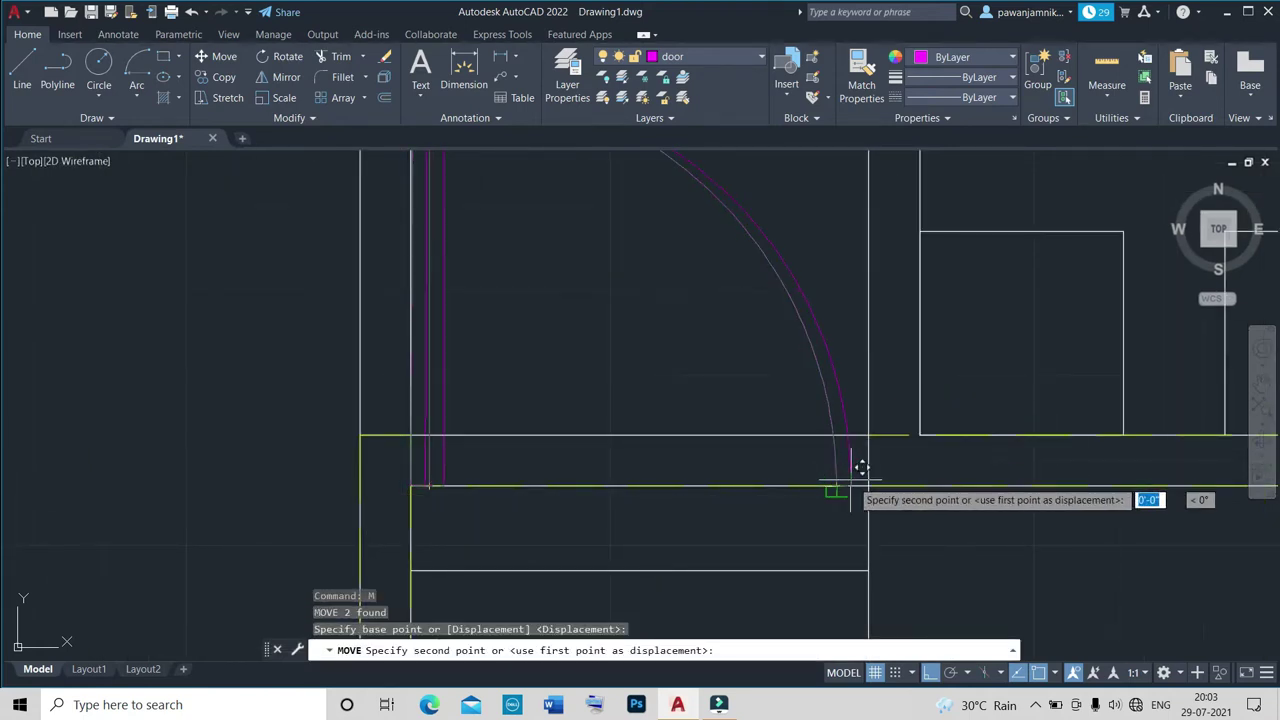
{"action": "left_click", "coordinate": [857, 479]}
{"action": "scroll", "coordinate": [665, 456], "scroll_direction": "down", "scroll_amount": 4}
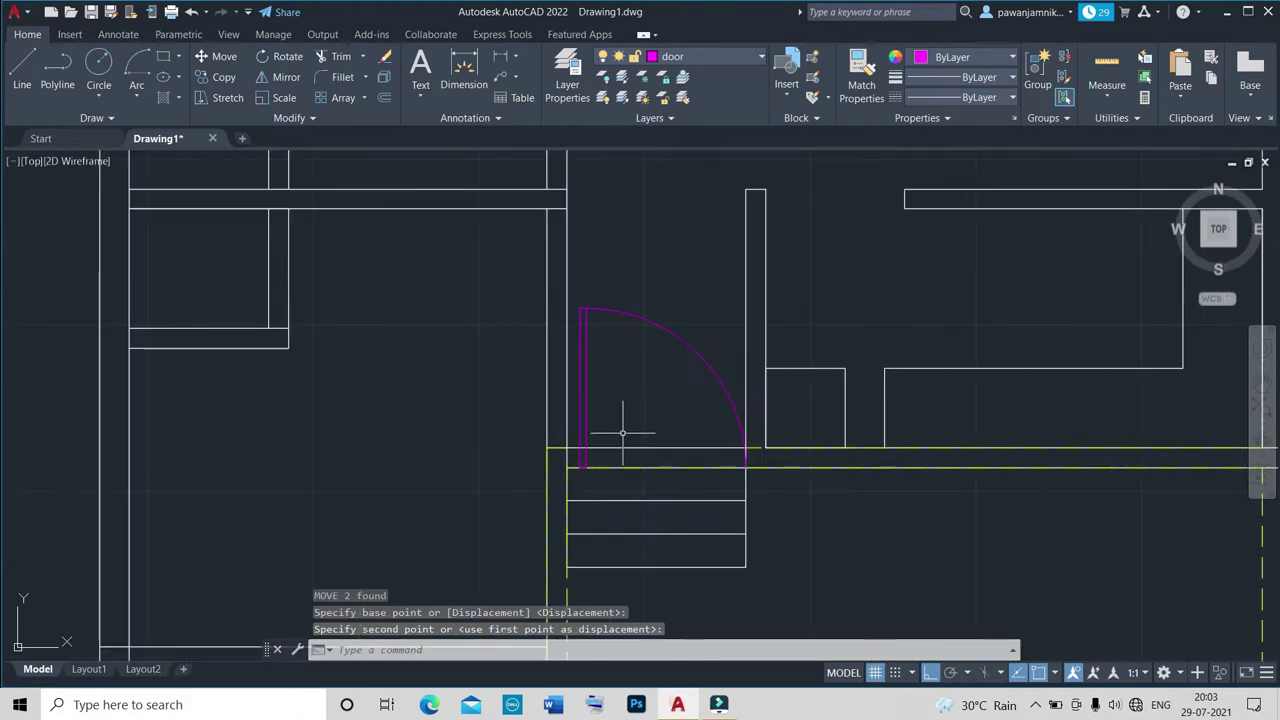
{"action": "scroll", "coordinate": [622, 433], "scroll_direction": "down", "scroll_amount": 4}
{"action": "scroll", "coordinate": [1020, 349], "scroll_direction": "up", "scroll_amount": 3}
{"action": "scroll", "coordinate": [1026, 343], "scroll_direction": "up", "scroll_amount": 2}
{"action": "scroll", "coordinate": [1030, 346], "scroll_direction": "down", "scroll_amount": 3}
{"action": "scroll", "coordinate": [1070, 352], "scroll_direction": "up", "scroll_amount": 2}
{"action": "scroll", "coordinate": [1075, 358], "scroll_direction": "down", "scroll_amount": 1}
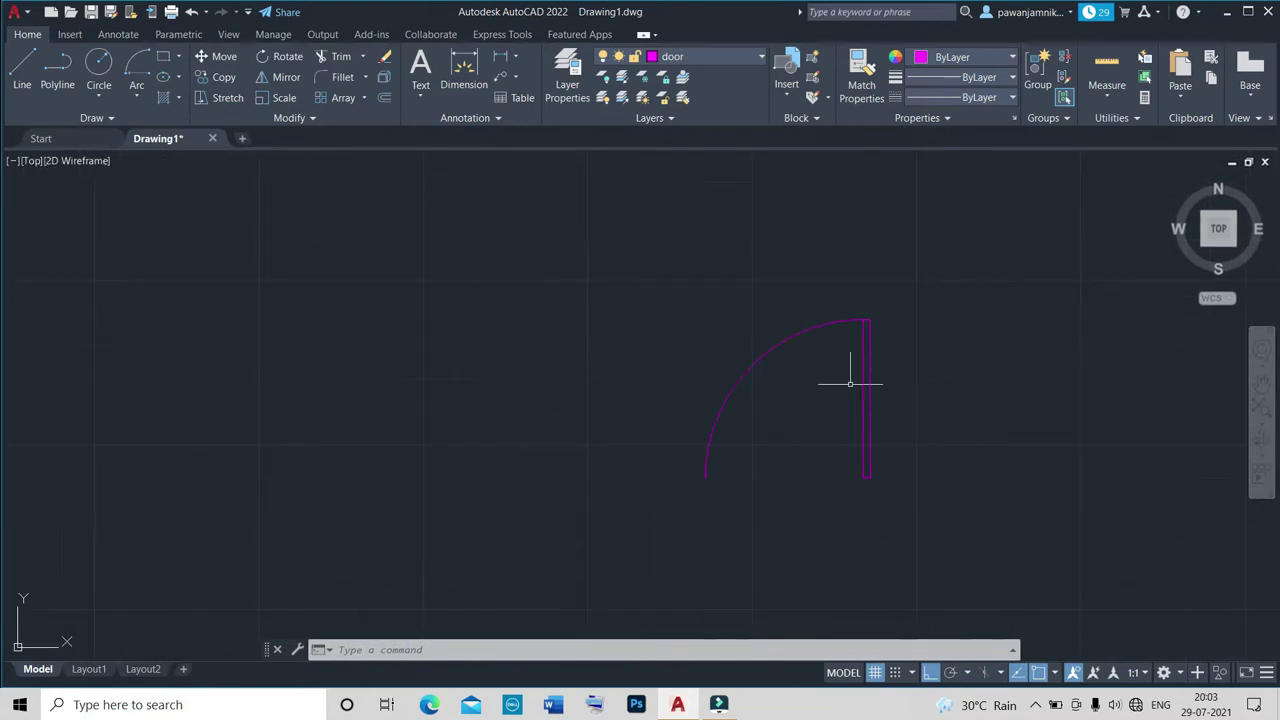
Scale the loose door symbol down from its lower corner, then begin a distance check.
{"action": "left_click", "coordinate": [863, 386]}
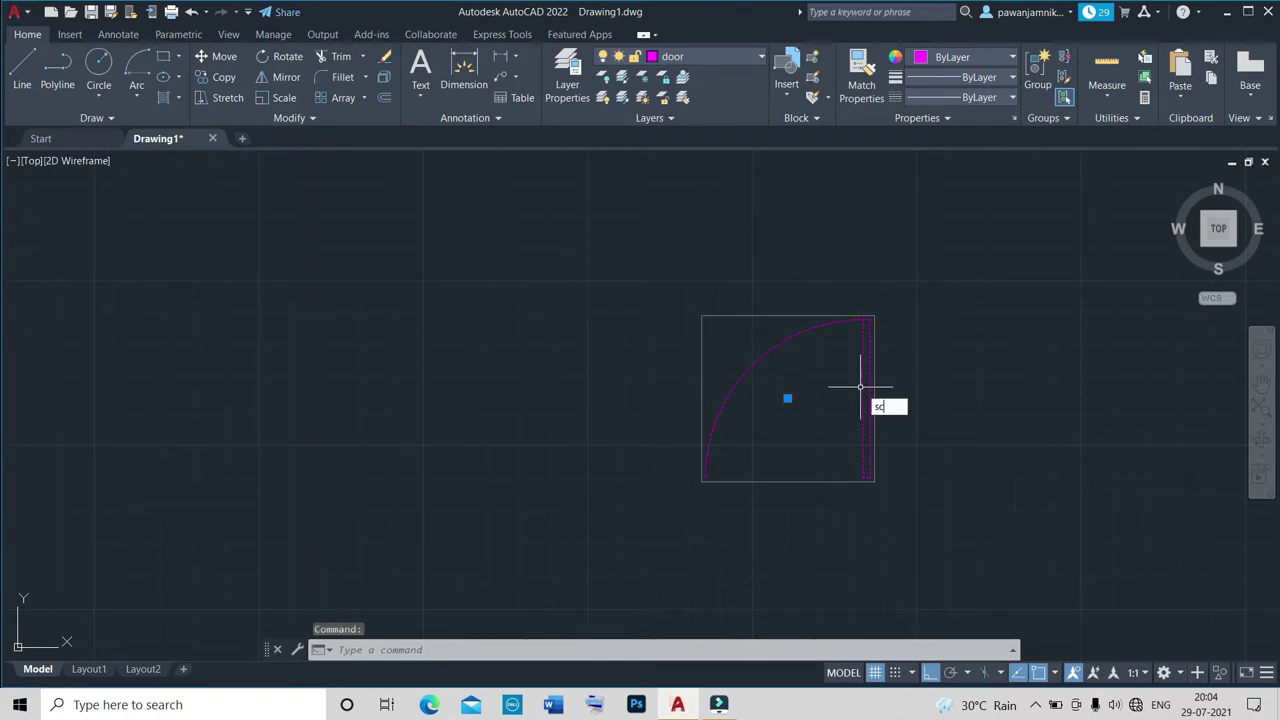
{"action": "key", "text": "Return"}
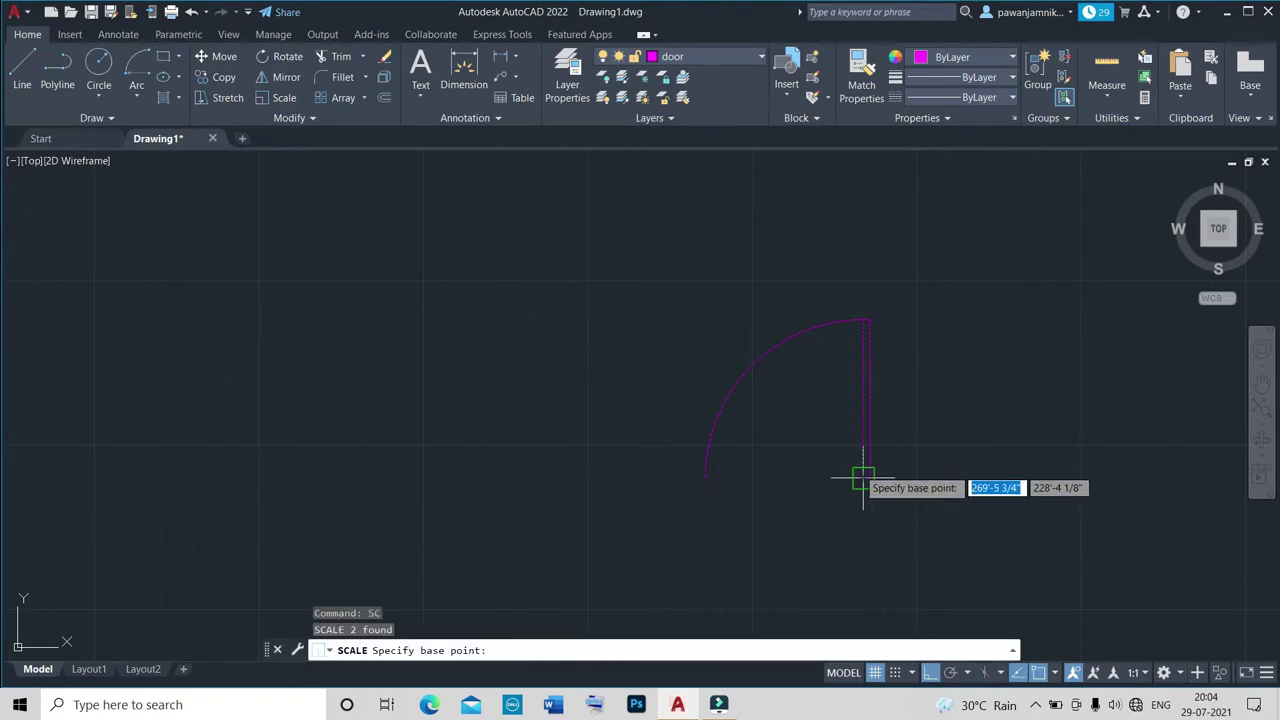
{"action": "left_click", "coordinate": [863, 478]}
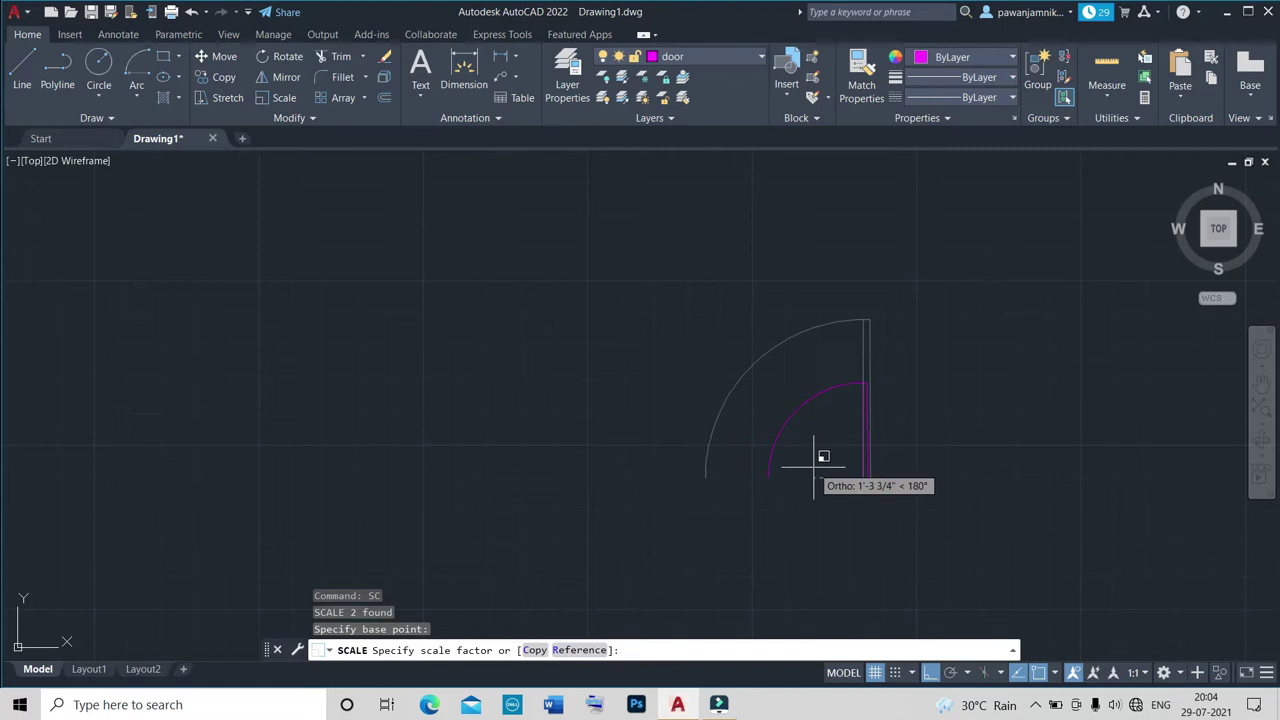
{"action": "left_click", "coordinate": [814, 467]}
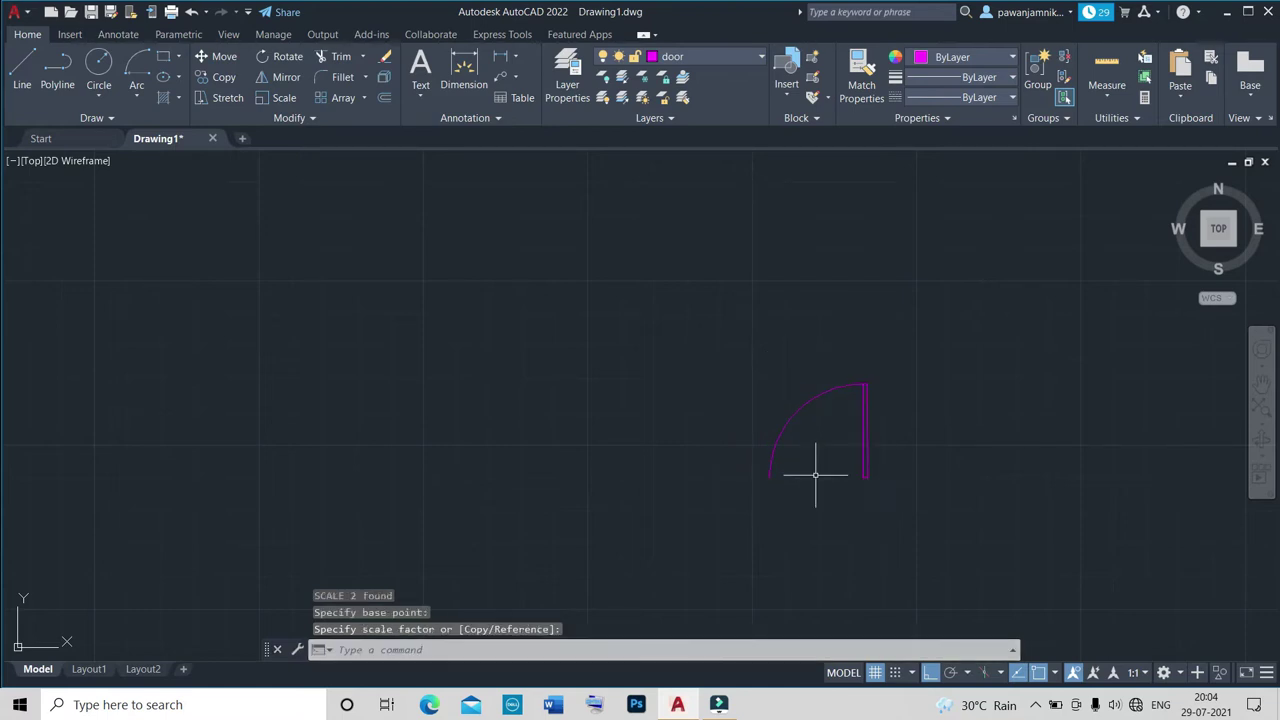
{"action": "type", "text": "ci"}
{"action": "key", "text": "Return"}
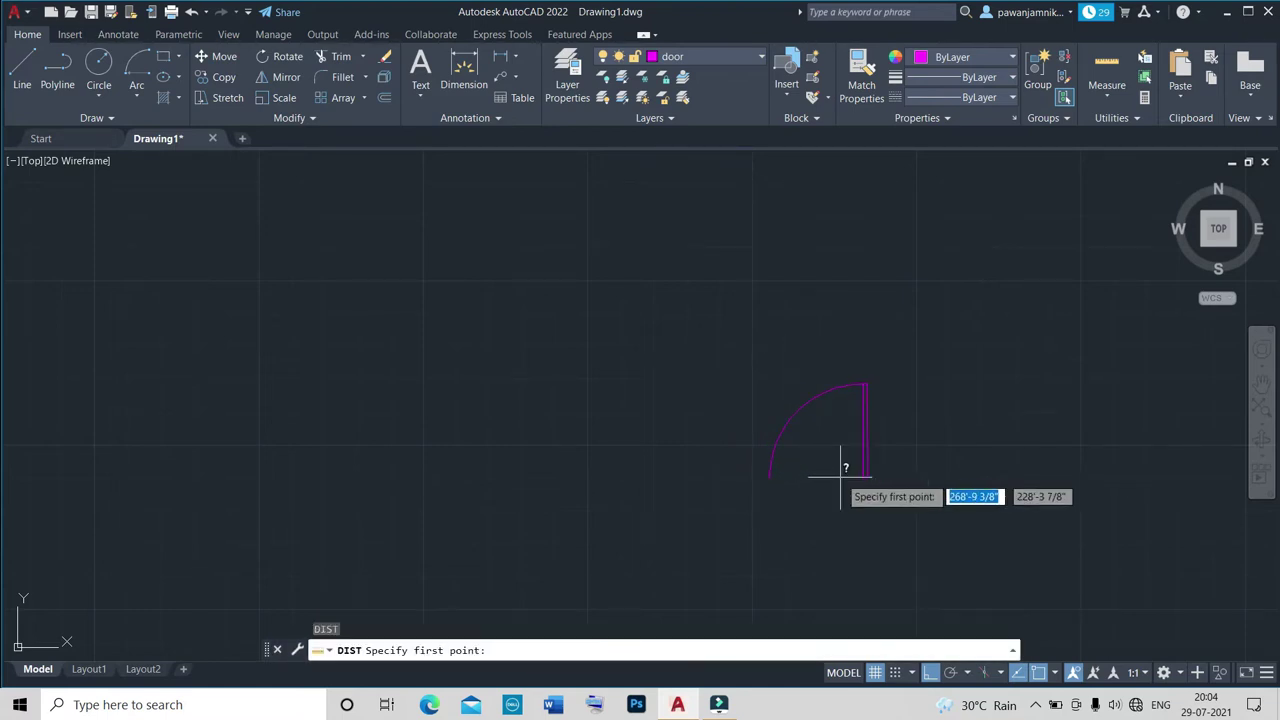
{"action": "scroll", "coordinate": [860, 470], "scroll_direction": "up", "scroll_amount": 5}
{"action": "left_click", "coordinate": [862, 474]}
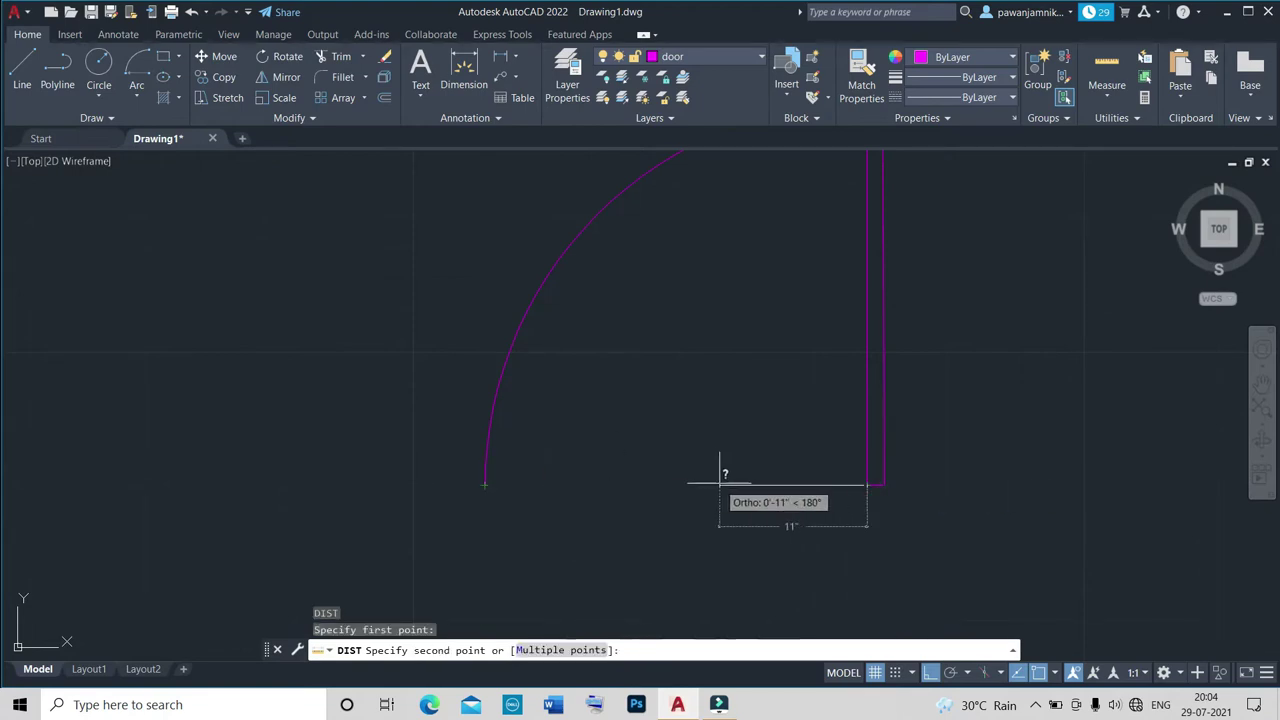
{"action": "scroll", "coordinate": [719, 484], "scroll_direction": "down", "scroll_amount": 2}
{"action": "scroll", "coordinate": [722, 474], "scroll_direction": "down", "scroll_amount": 2}
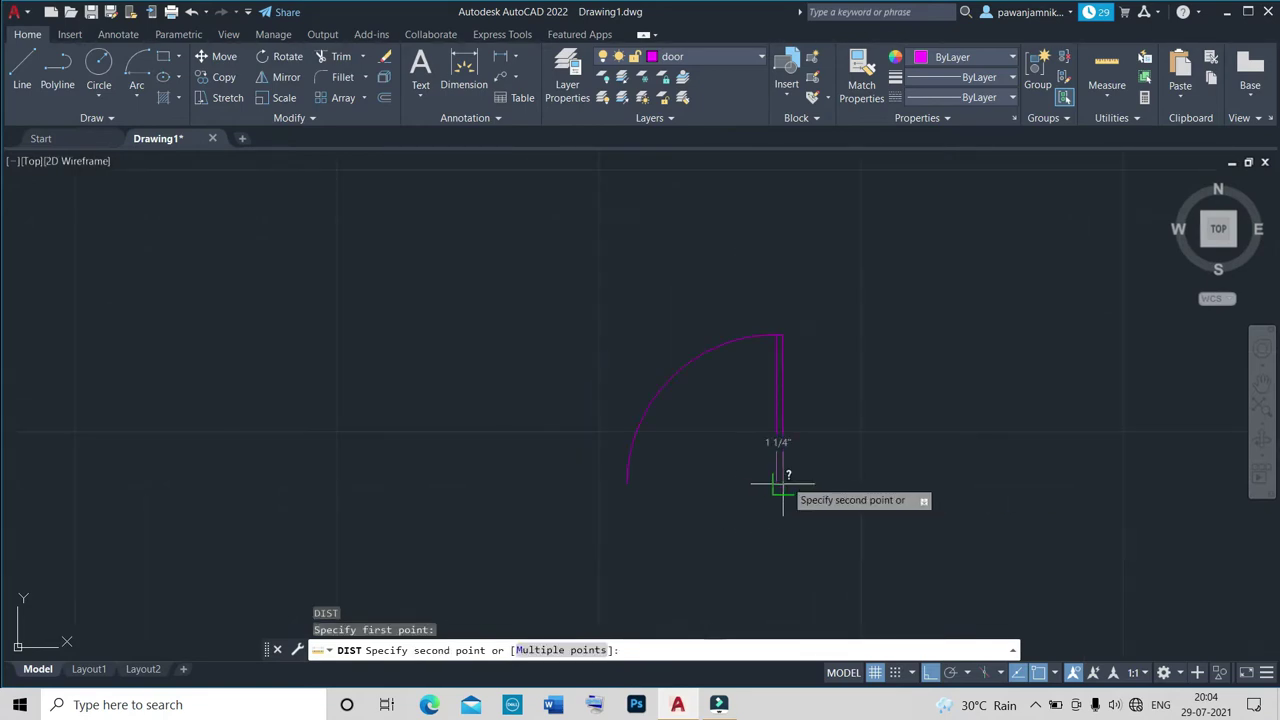
{"action": "key", "text": "Escape"}
Shrink the door again and measure its width, about 1'-8 7/8".
{"action": "type", "text": "c"}
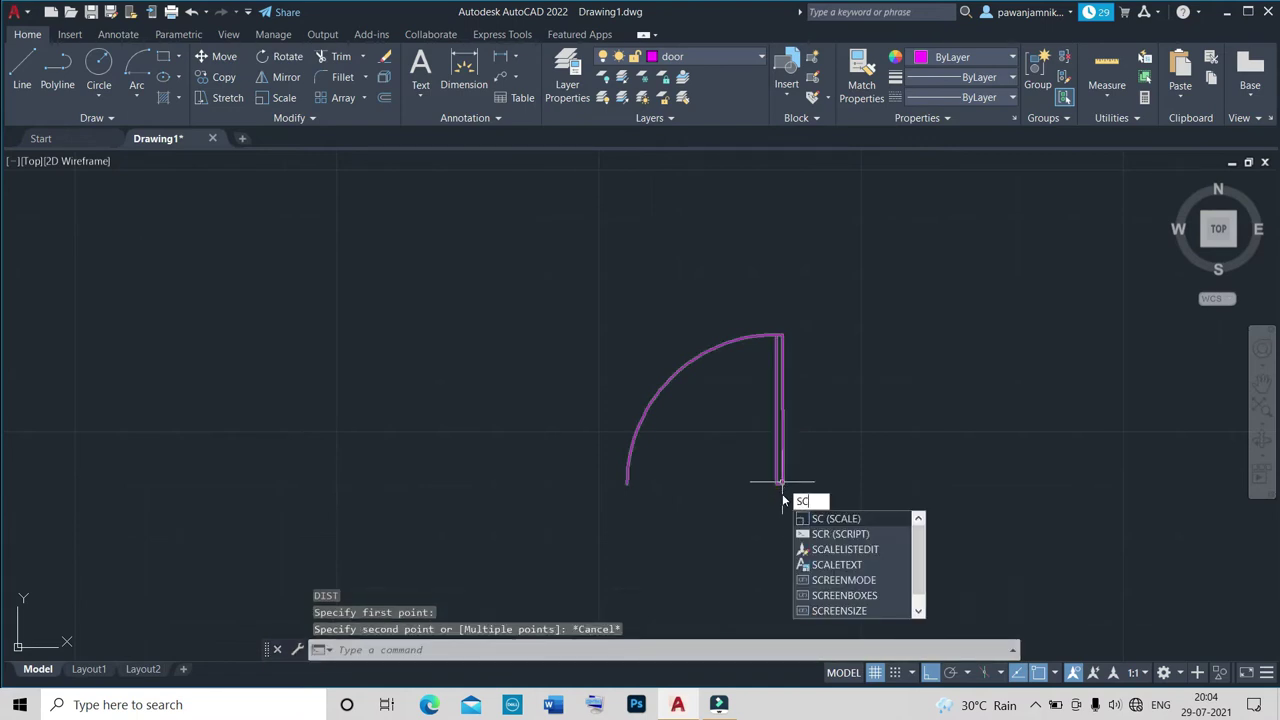
{"action": "key", "text": "Return"}
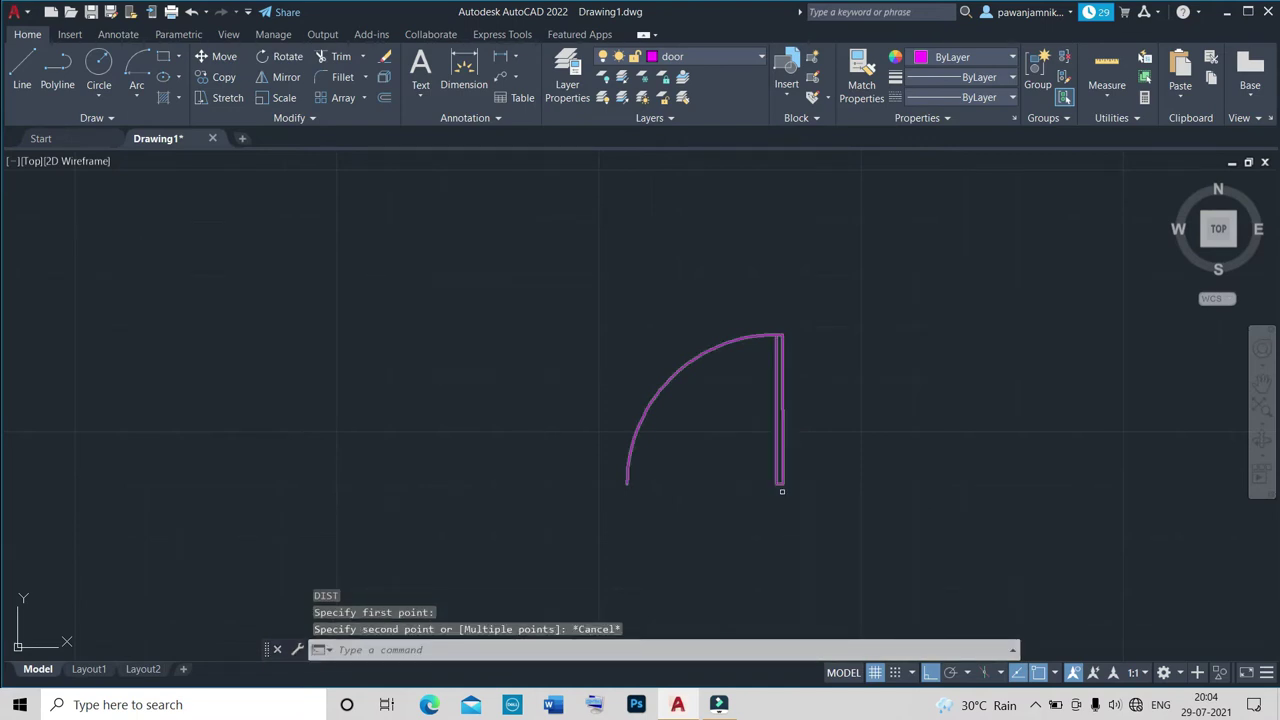
{"action": "left_click", "coordinate": [778, 484]}
{"action": "key", "text": "Return"}
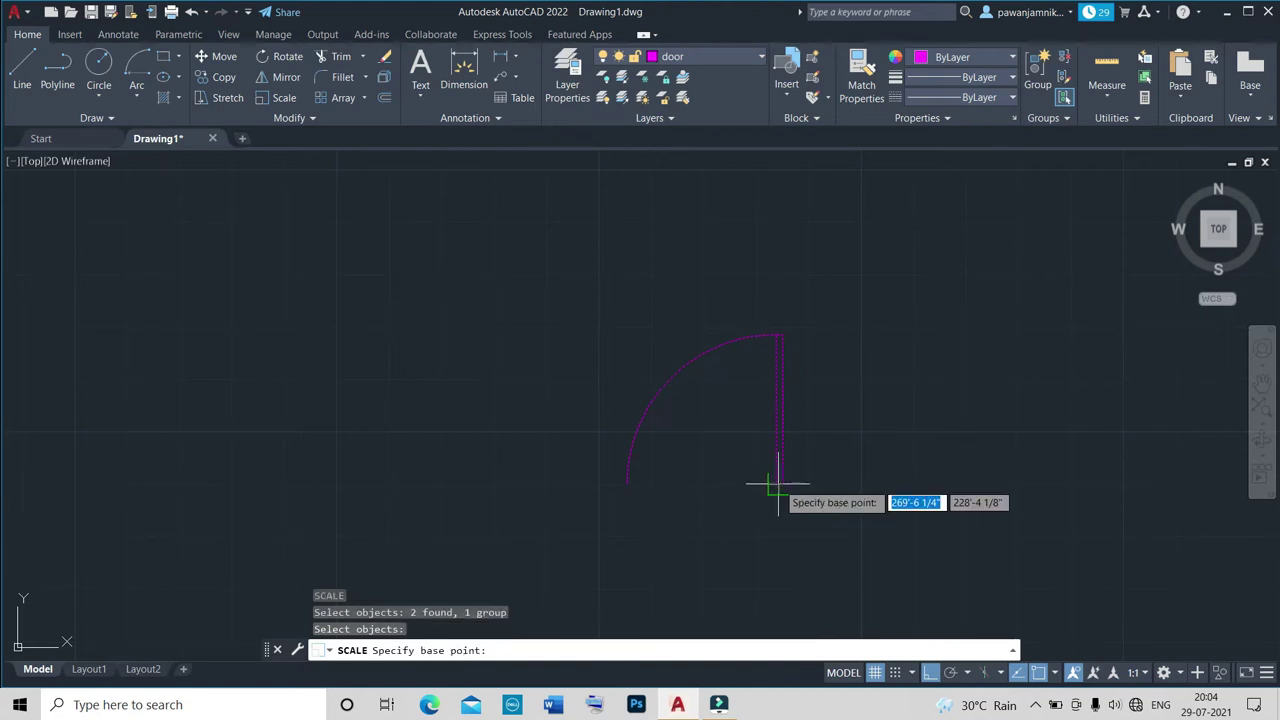
{"action": "left_click", "coordinate": [776, 484]}
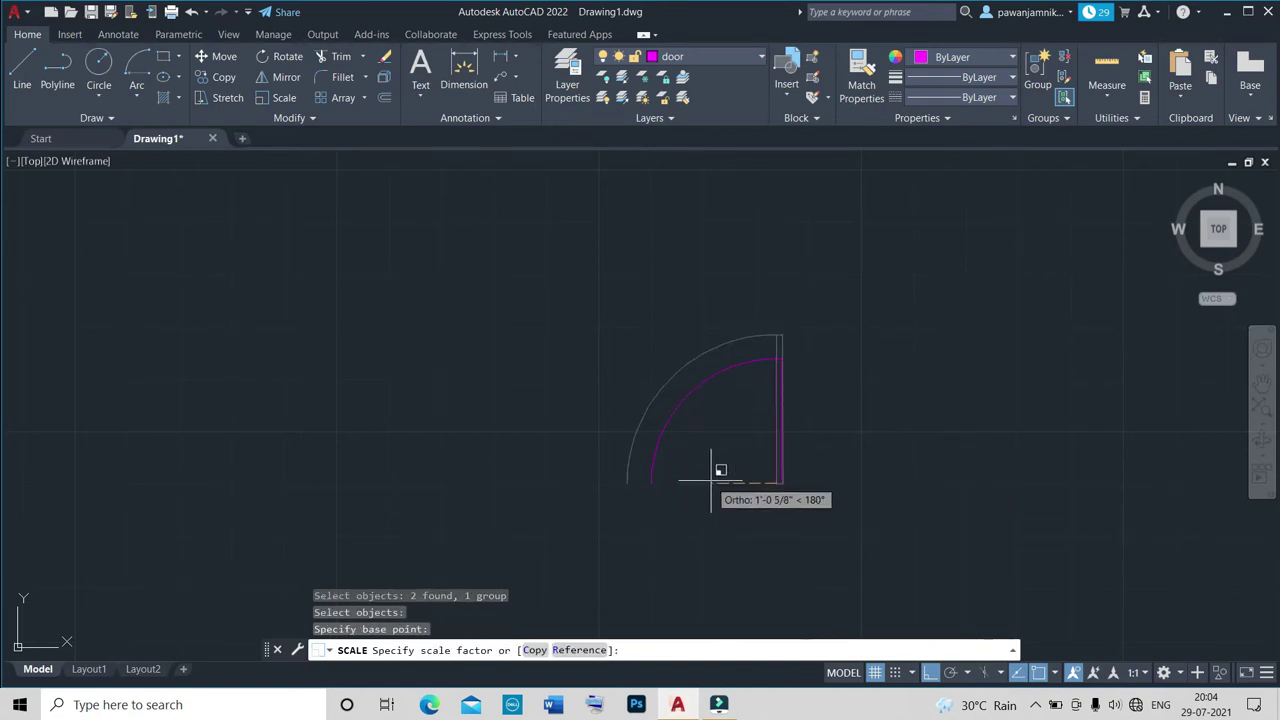
{"action": "left_click", "coordinate": [718, 481]}
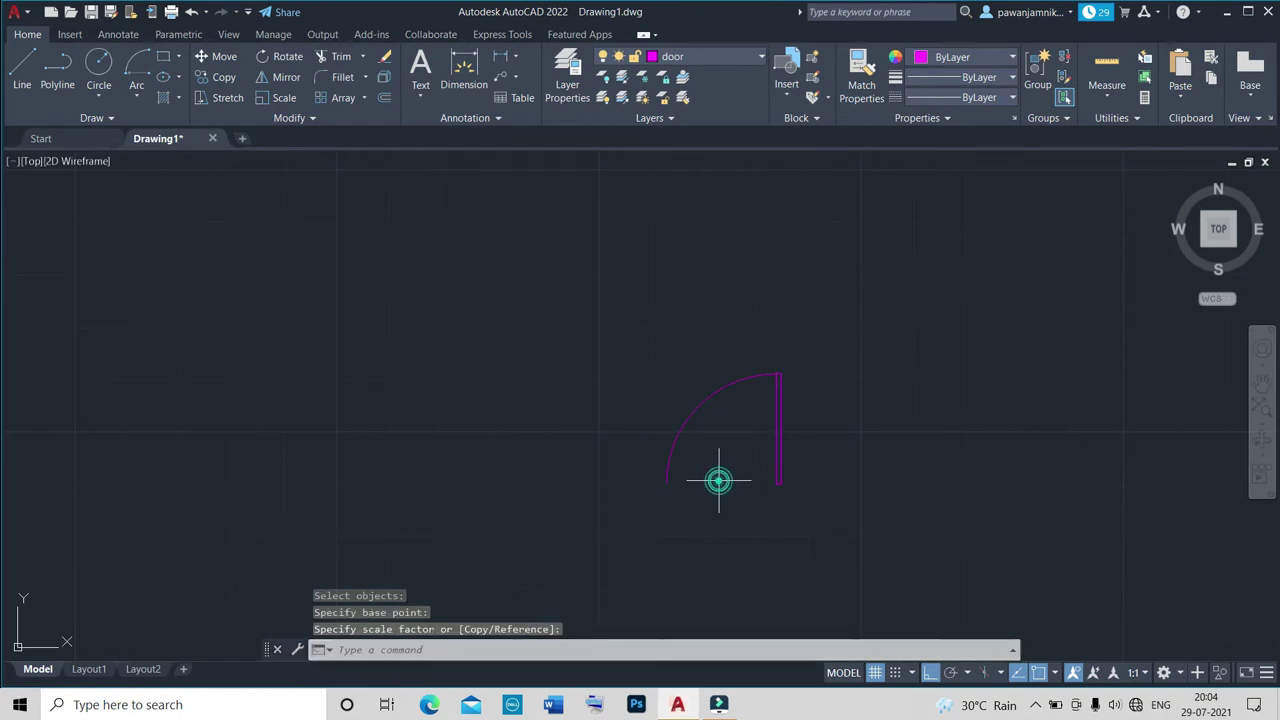
{"action": "type", "text": "di"}
{"action": "key", "text": "Return"}
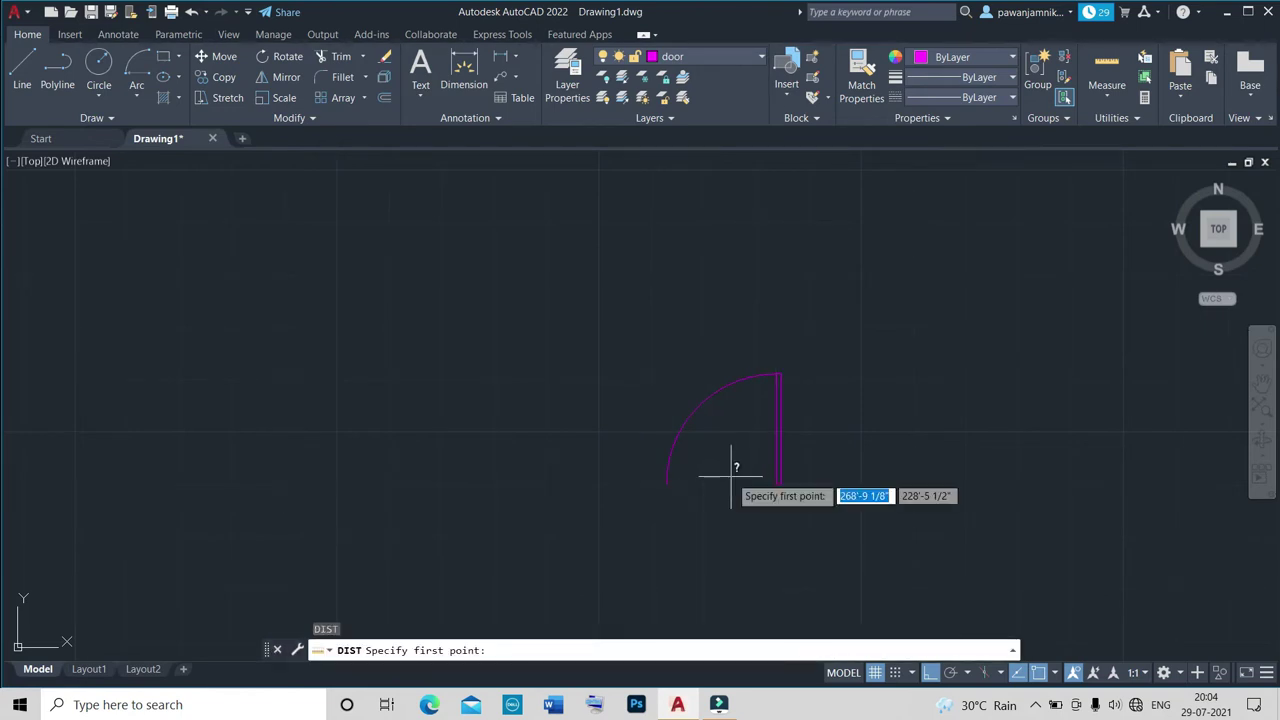
{"action": "scroll", "coordinate": [763, 470], "scroll_direction": "up", "scroll_amount": 4}
{"action": "left_click", "coordinate": [802, 482]}
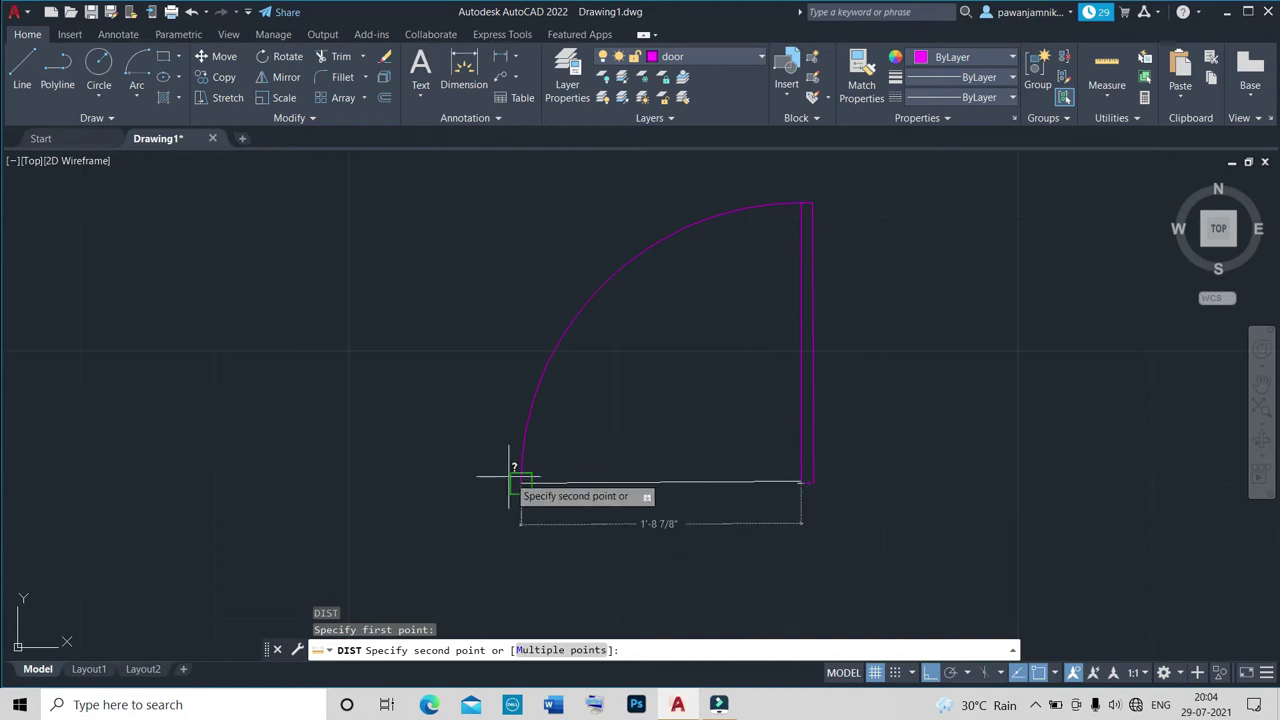
{"action": "key", "text": "Escape"}
{"action": "scroll", "coordinate": [702, 472], "scroll_direction": "down", "scroll_amount": 4}
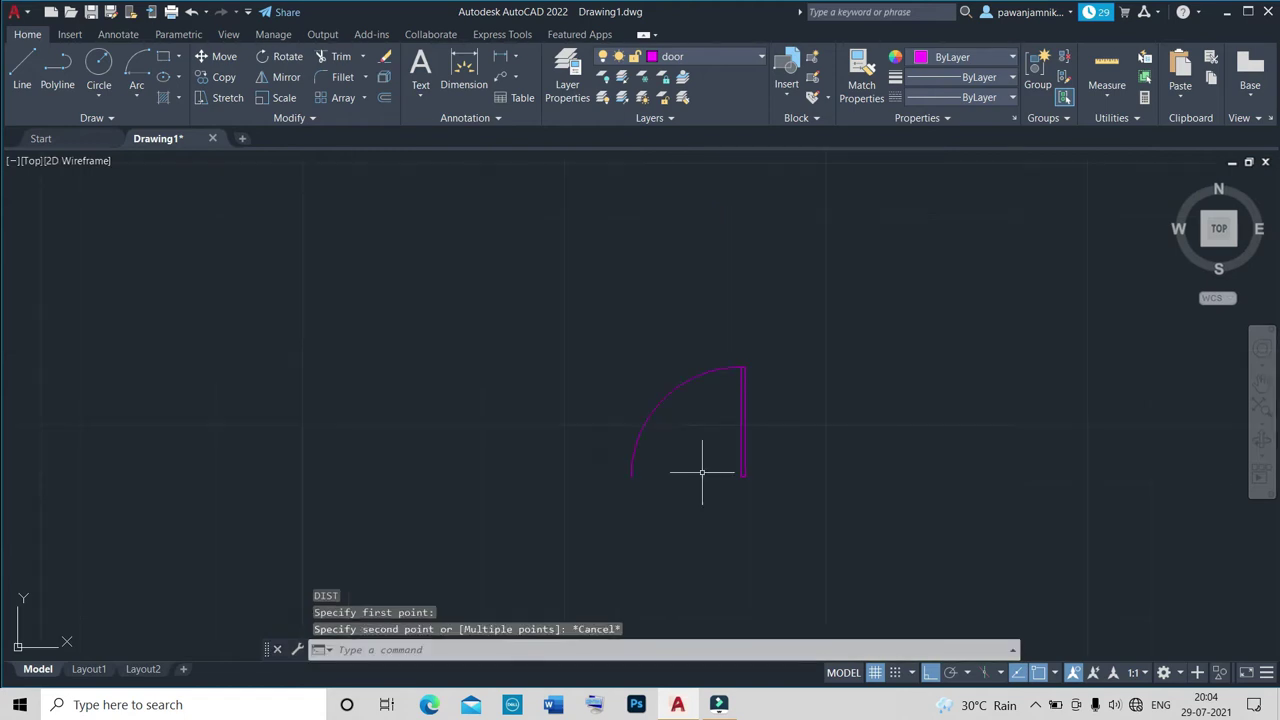
{"action": "scroll", "coordinate": [760, 448], "scroll_direction": "down", "scroll_amount": 3}
{"action": "scroll", "coordinate": [770, 455], "scroll_direction": "up", "scroll_amount": 4}
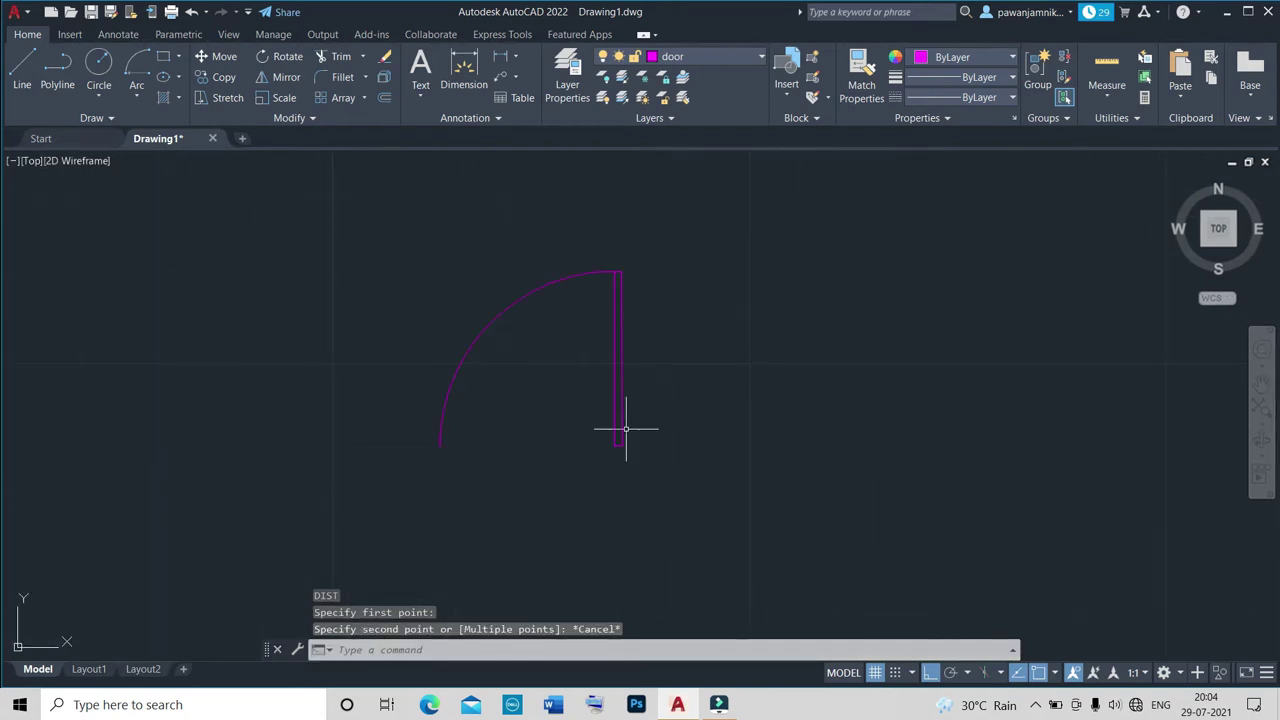
Select the resized door symbol to copy it.
{"action": "left_click", "coordinate": [623, 436]}
{"action": "type", "text": "o"}
{"action": "key", "text": "Return"}
Copy the door symbol from its corner to two spots right of the plan, with ortho off.
{"action": "left_click", "coordinate": [625, 445]}
{"action": "scroll", "coordinate": [625, 445], "scroll_direction": "down", "scroll_amount": 3}
{"action": "scroll", "coordinate": [700, 480], "scroll_direction": "down", "scroll_amount": 2}
{"action": "scroll", "coordinate": [686, 449], "scroll_direction": "up", "scroll_amount": 3}
{"action": "scroll", "coordinate": [563, 409], "scroll_direction": "up", "scroll_amount": 3}
{"action": "scroll", "coordinate": [508, 394], "scroll_direction": "up", "scroll_amount": 4}
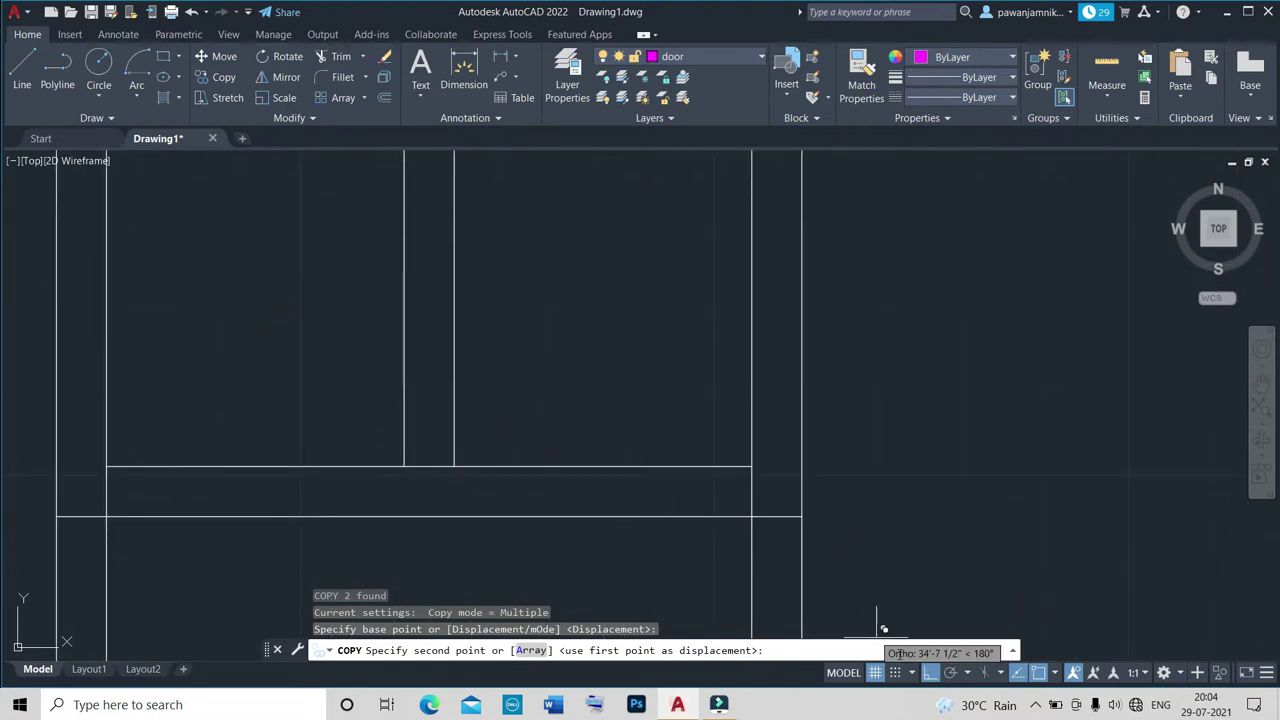
{"action": "left_click", "coordinate": [929, 674]}
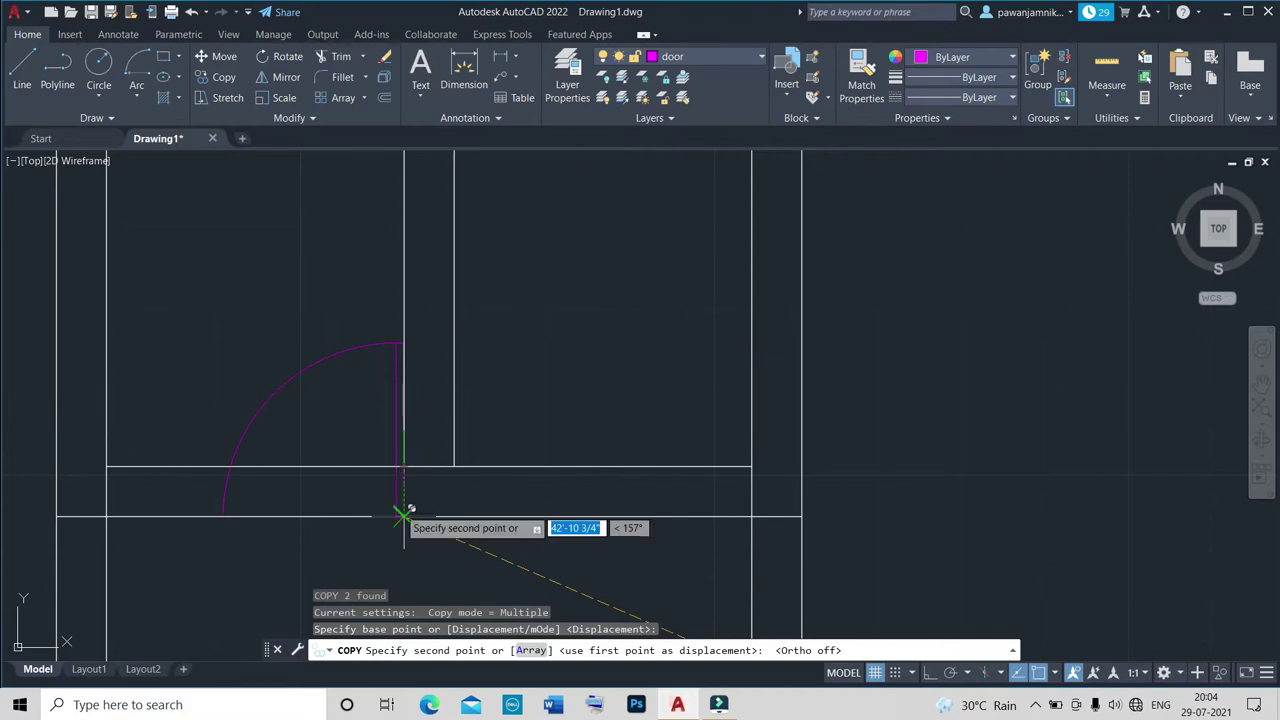
{"action": "scroll", "coordinate": [677, 429], "scroll_direction": "down", "scroll_amount": 4}
{"action": "scroll", "coordinate": [678, 432], "scroll_direction": "down", "scroll_amount": 5}
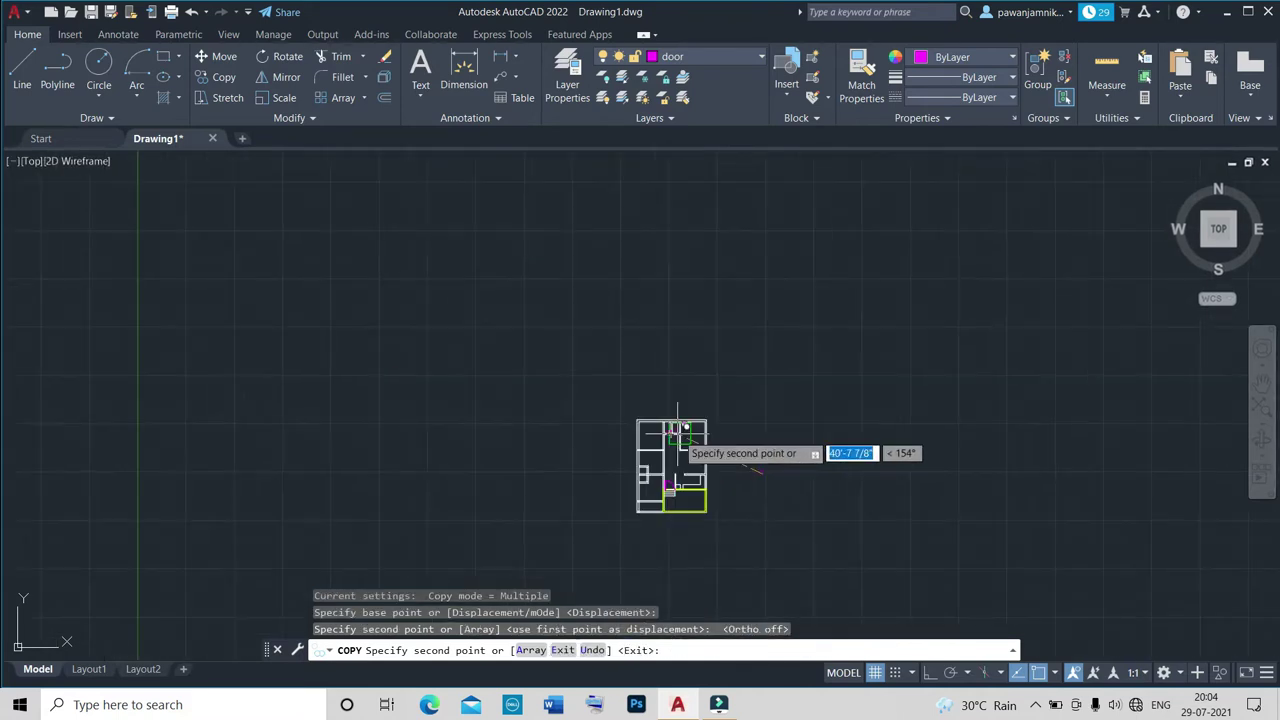
{"action": "scroll", "coordinate": [700, 460], "scroll_direction": "up", "scroll_amount": 4}
{"action": "scroll", "coordinate": [750, 480], "scroll_direction": "up", "scroll_amount": 2}
{"action": "scroll", "coordinate": [700, 430], "scroll_direction": "up", "scroll_amount": 2}
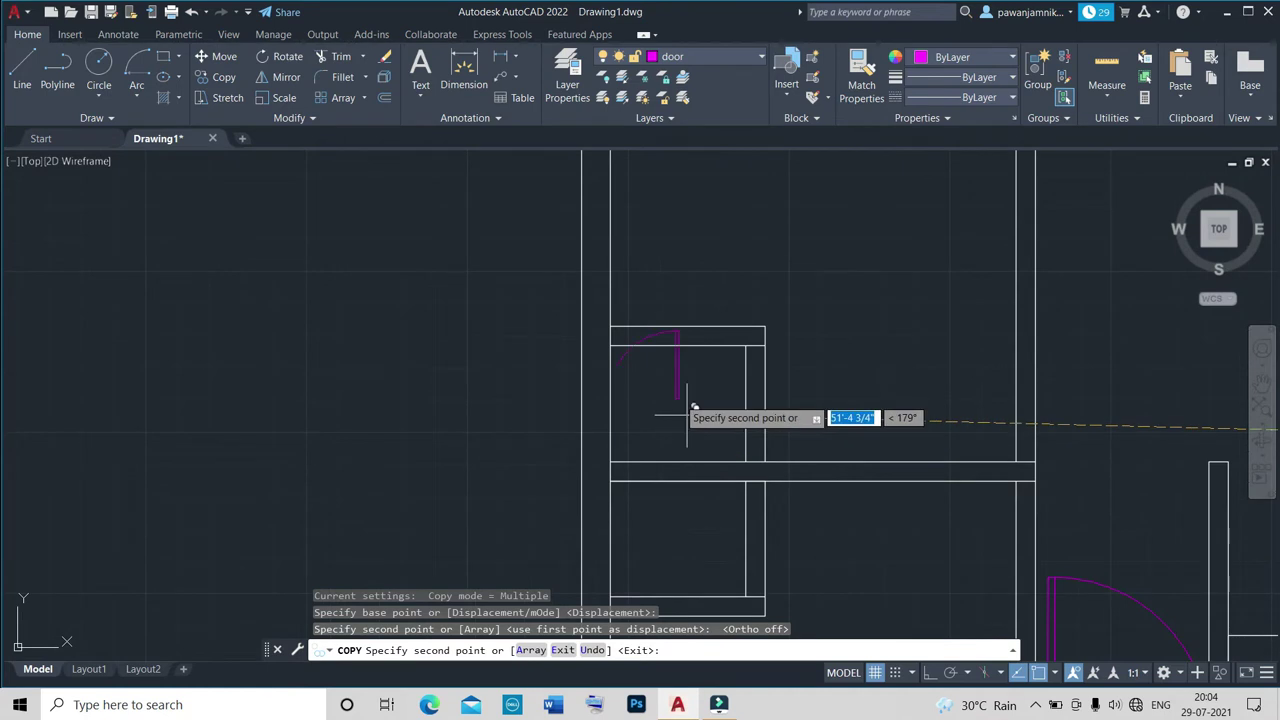
{"action": "scroll", "coordinate": [670, 355], "scroll_direction": "down", "scroll_amount": 5}
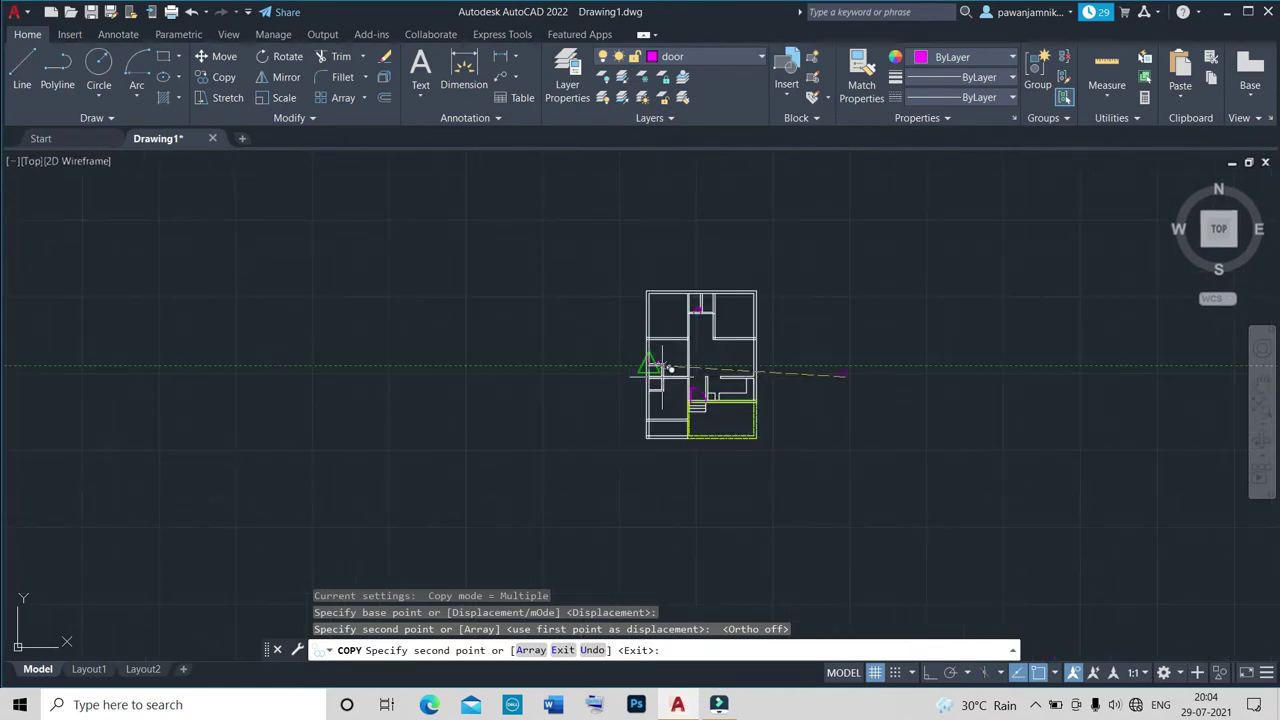
{"action": "left_click", "coordinate": [897, 337]}
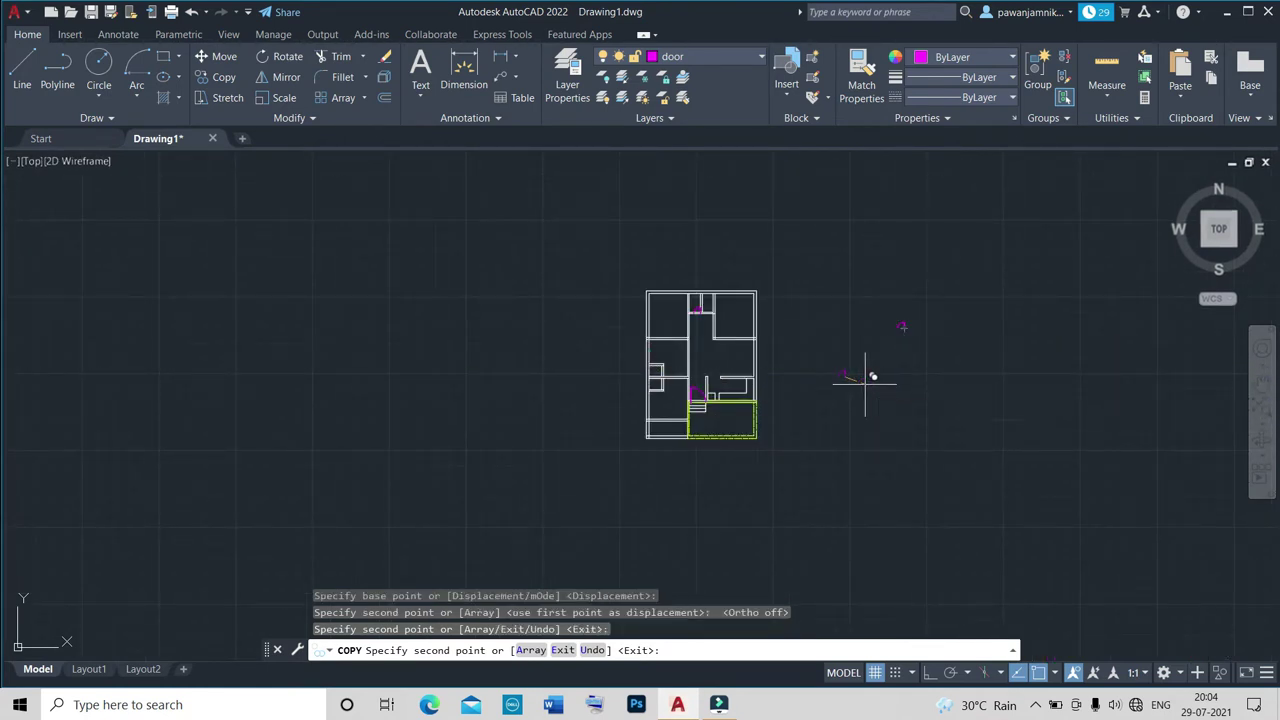
{"action": "left_click", "coordinate": [866, 377]}
{"action": "scroll", "coordinate": [864, 378], "scroll_direction": "up", "scroll_amount": 2}
{"action": "key", "text": "Escape"}
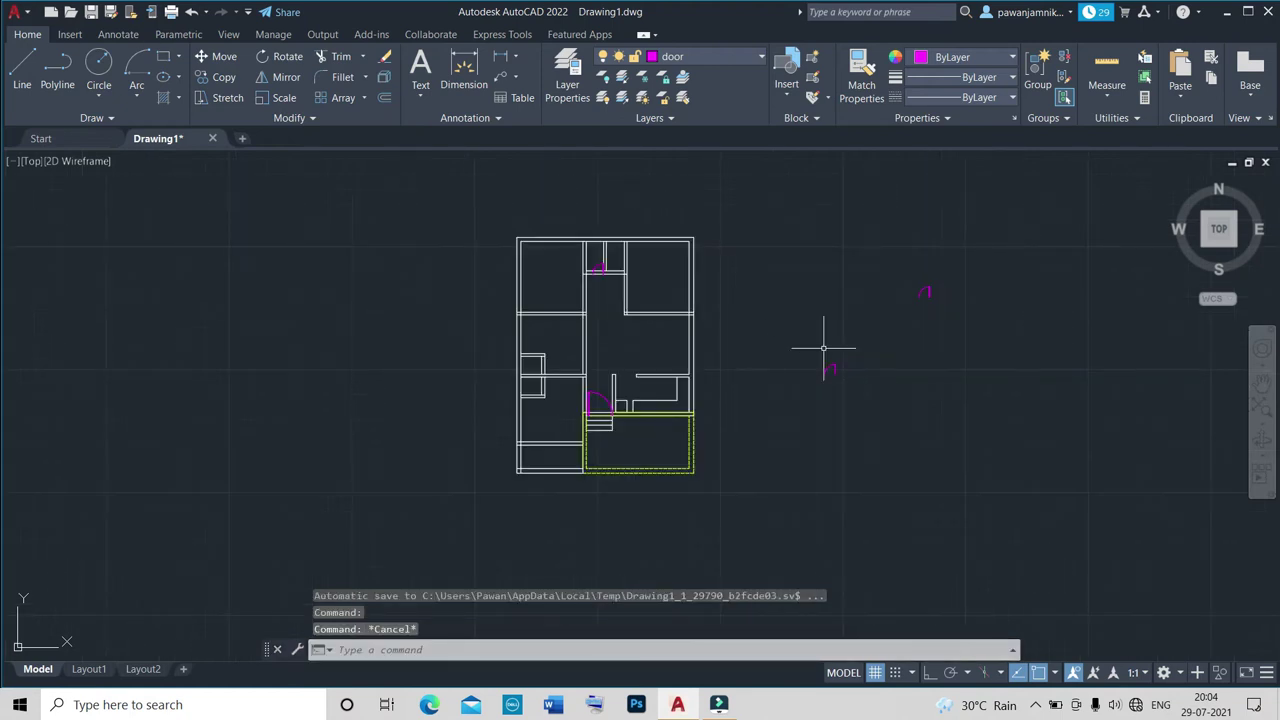
{"action": "scroll", "coordinate": [823, 350], "scroll_direction": "up", "scroll_amount": 5}
Scale the copied door up from its lower-right corner and begin measuring it.
{"action": "left_click", "coordinate": [926, 487]}
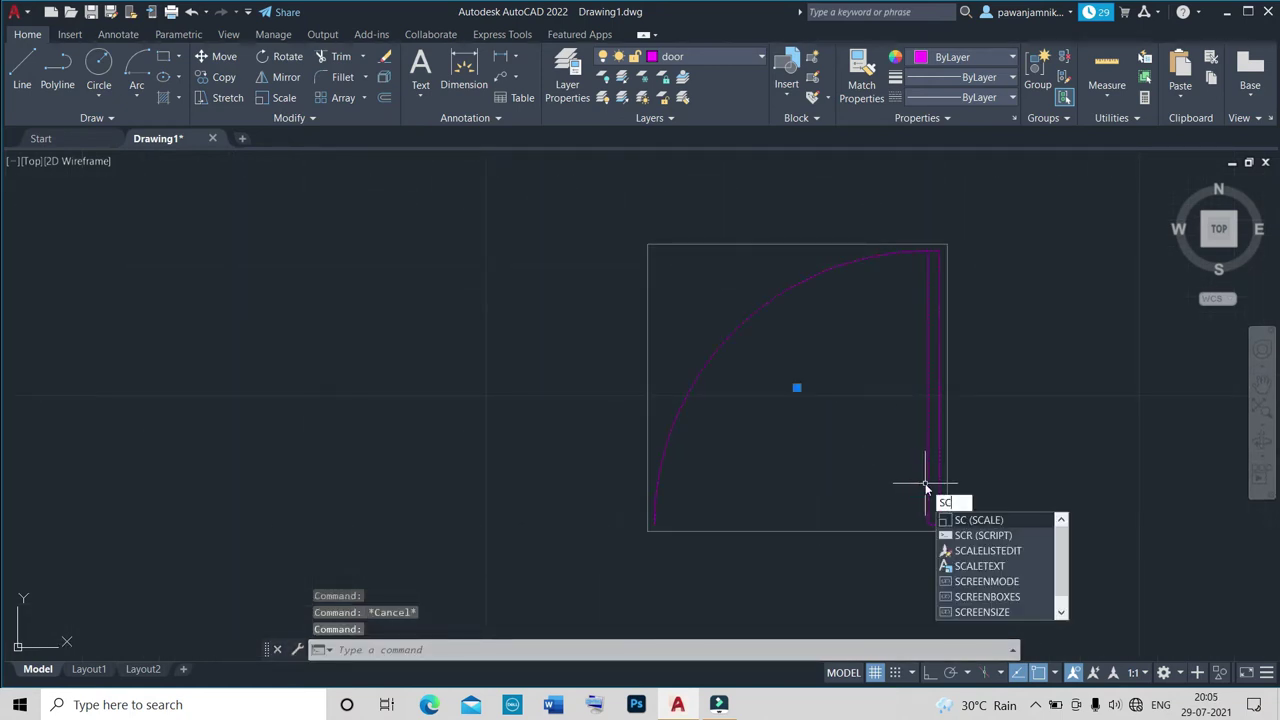
{"action": "key", "text": "Return"}
{"action": "left_click", "coordinate": [921, 516]}
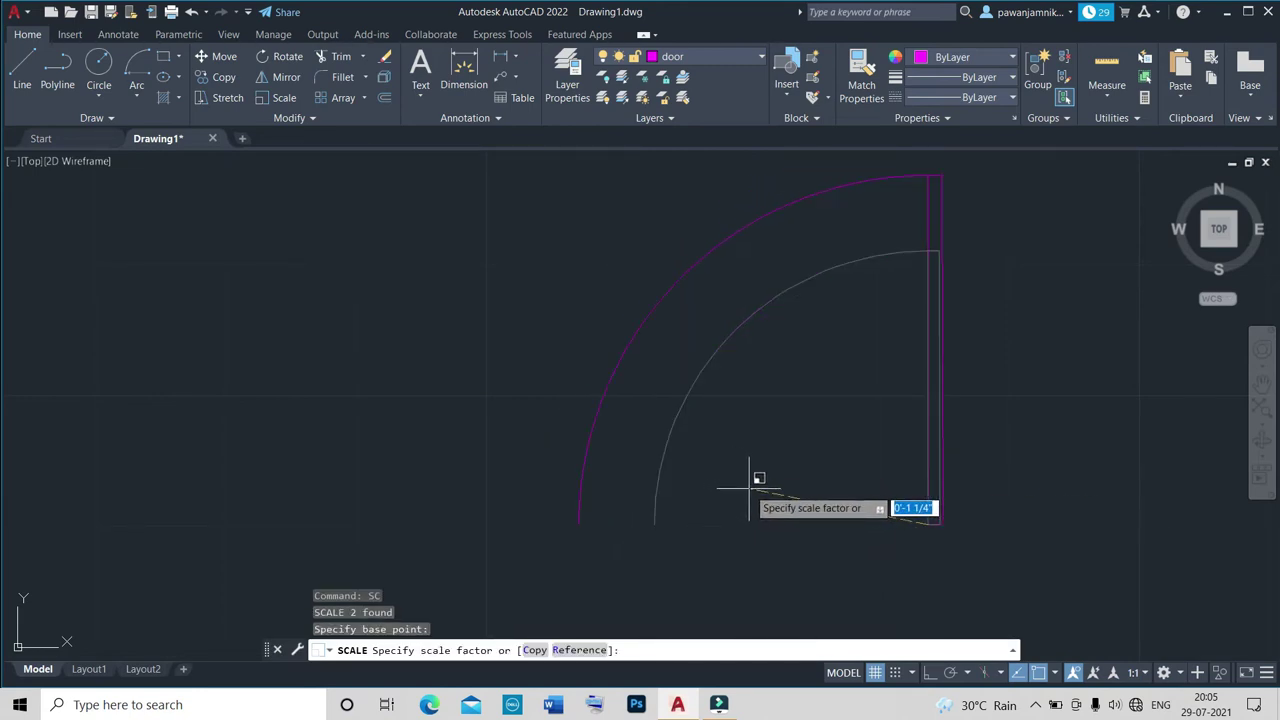
{"action": "left_click", "coordinate": [748, 489]}
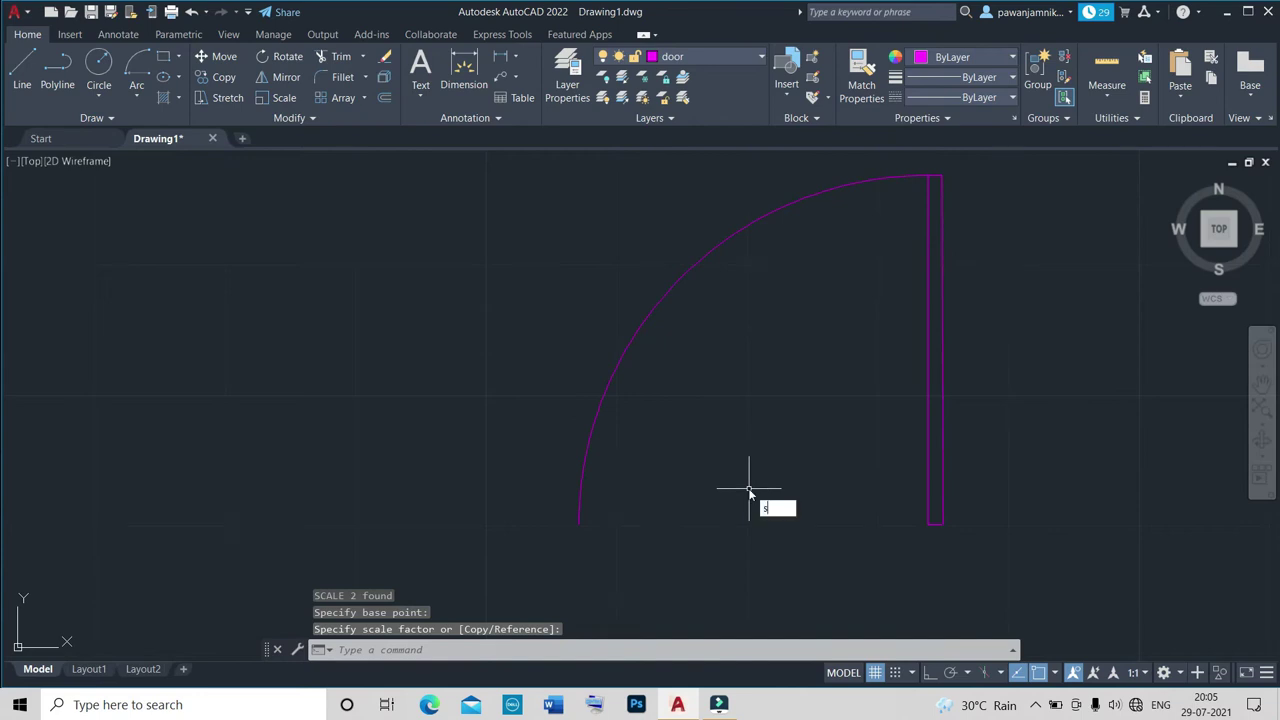
{"action": "key", "text": "BackSpace"}
{"action": "type", "text": "i"}
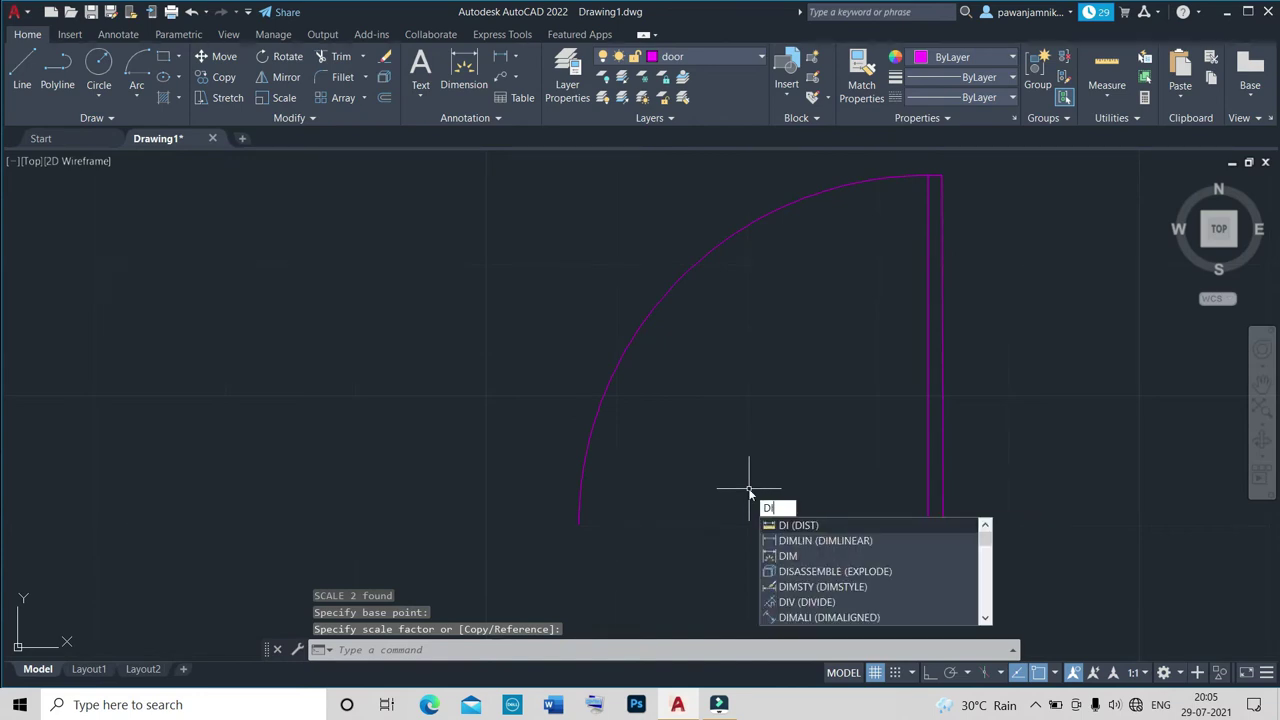
{"action": "key", "text": "Return"}
{"action": "left_click", "coordinate": [928, 522]}
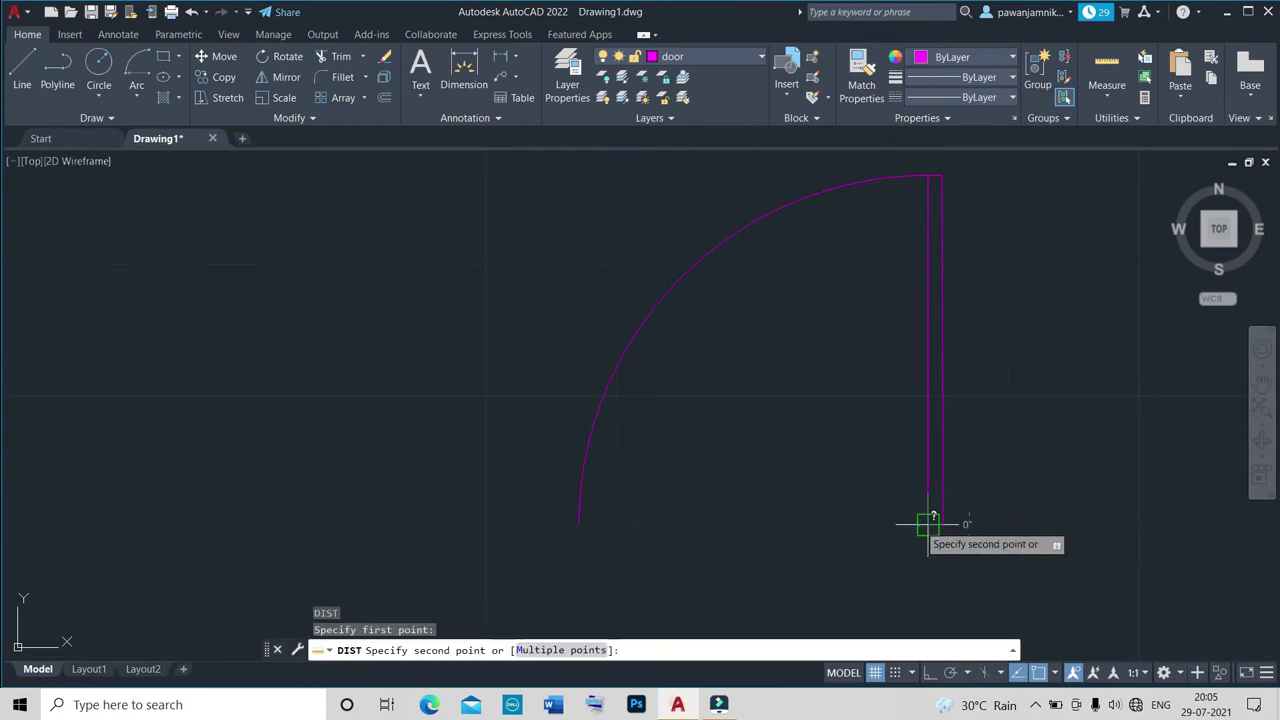
{"action": "key", "text": "Escape"}
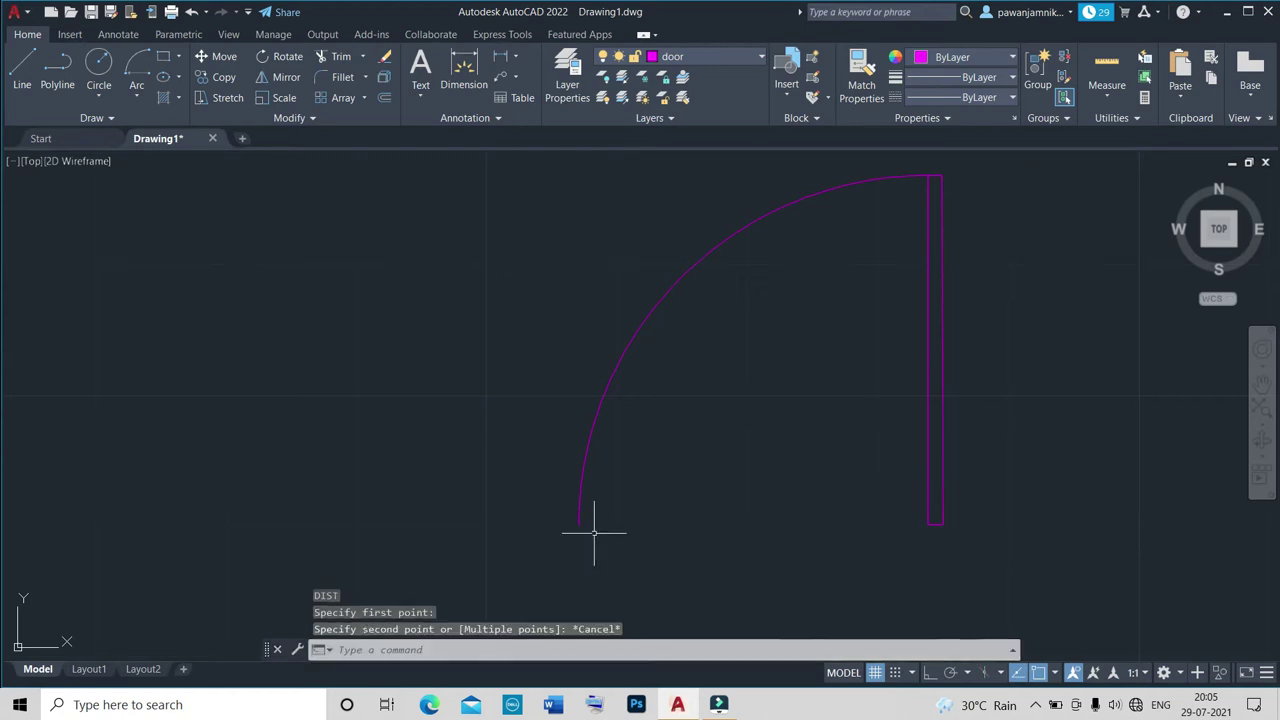
Enlarge the door once more from the lower-right corner and recheck its width.
{"action": "left_click", "coordinate": [578, 511]}
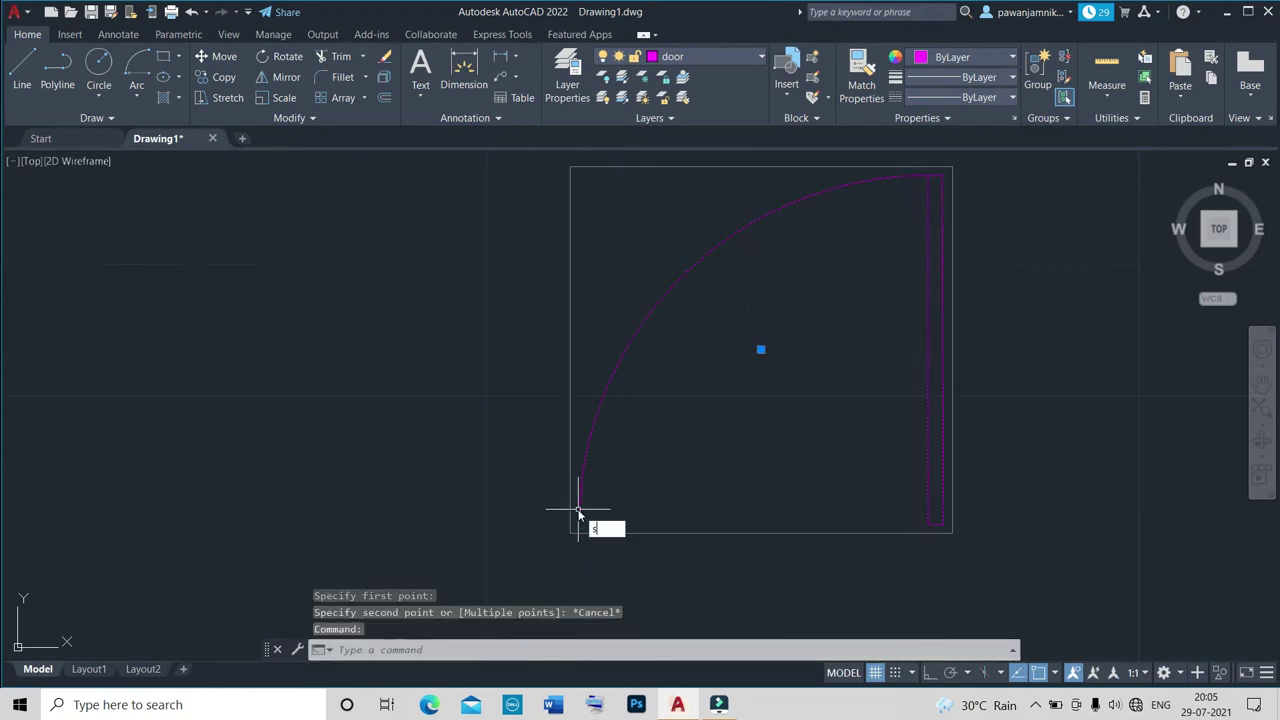
{"action": "type", "text": "c"}
{"action": "key", "text": "Return"}
{"action": "left_click", "coordinate": [934, 522]}
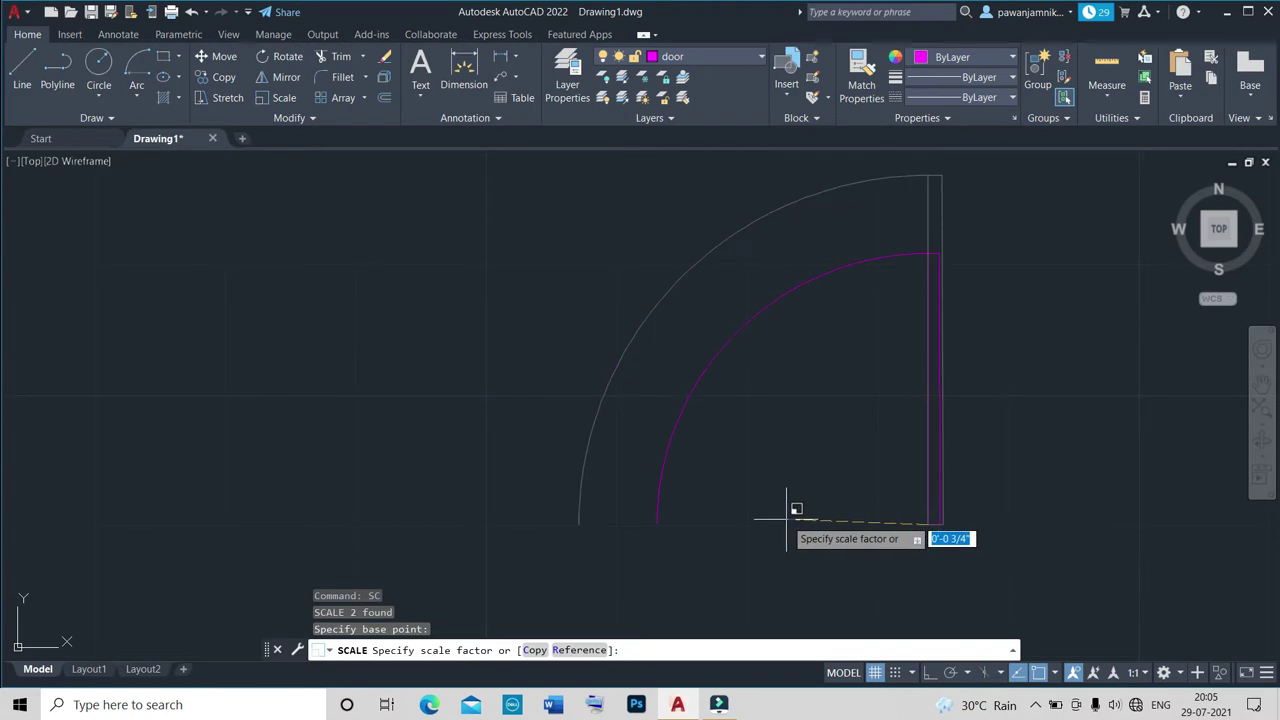
{"action": "left_click", "coordinate": [725, 509]}
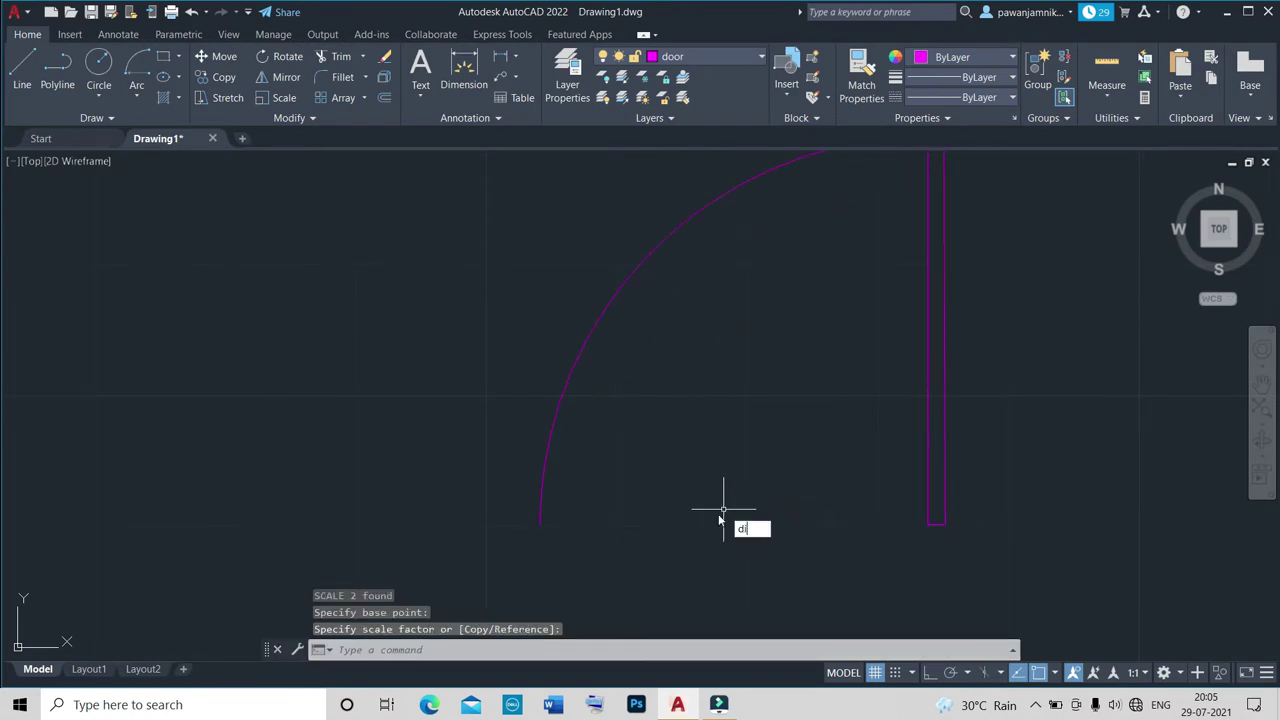
{"action": "key", "text": "Return"}
{"action": "left_click", "coordinate": [928, 523]}
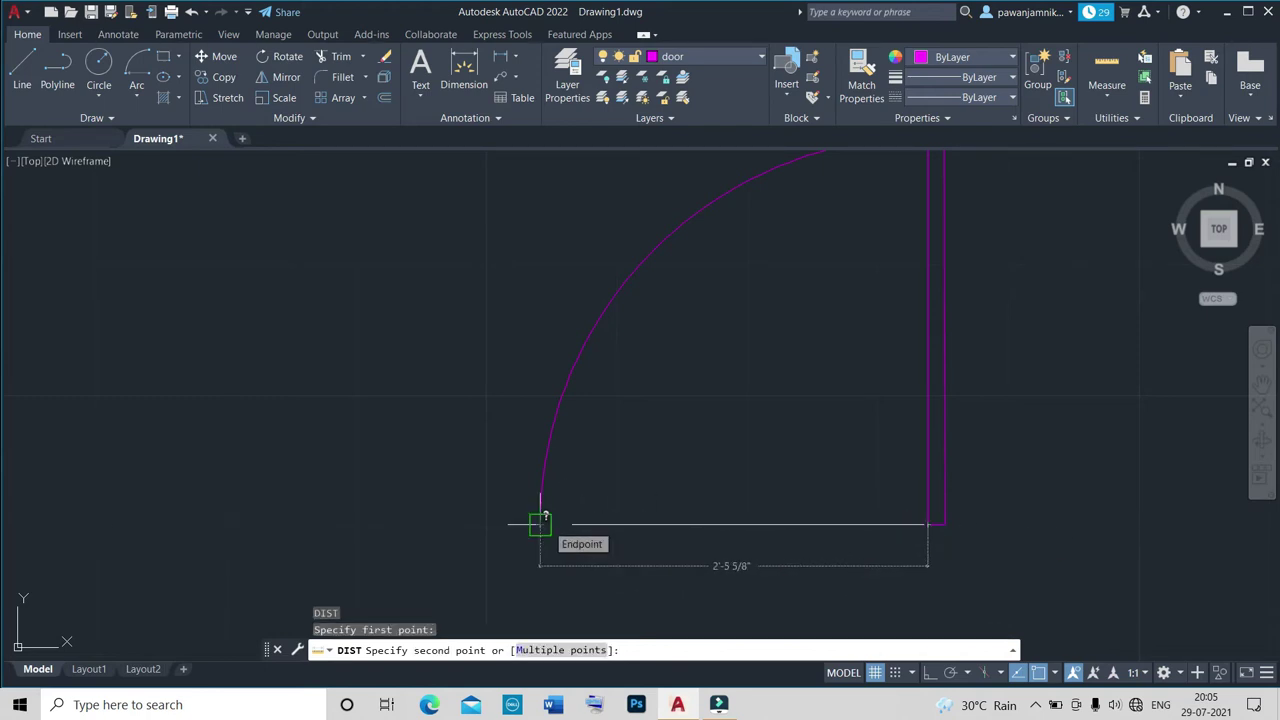
{"action": "key", "text": "Escape"}
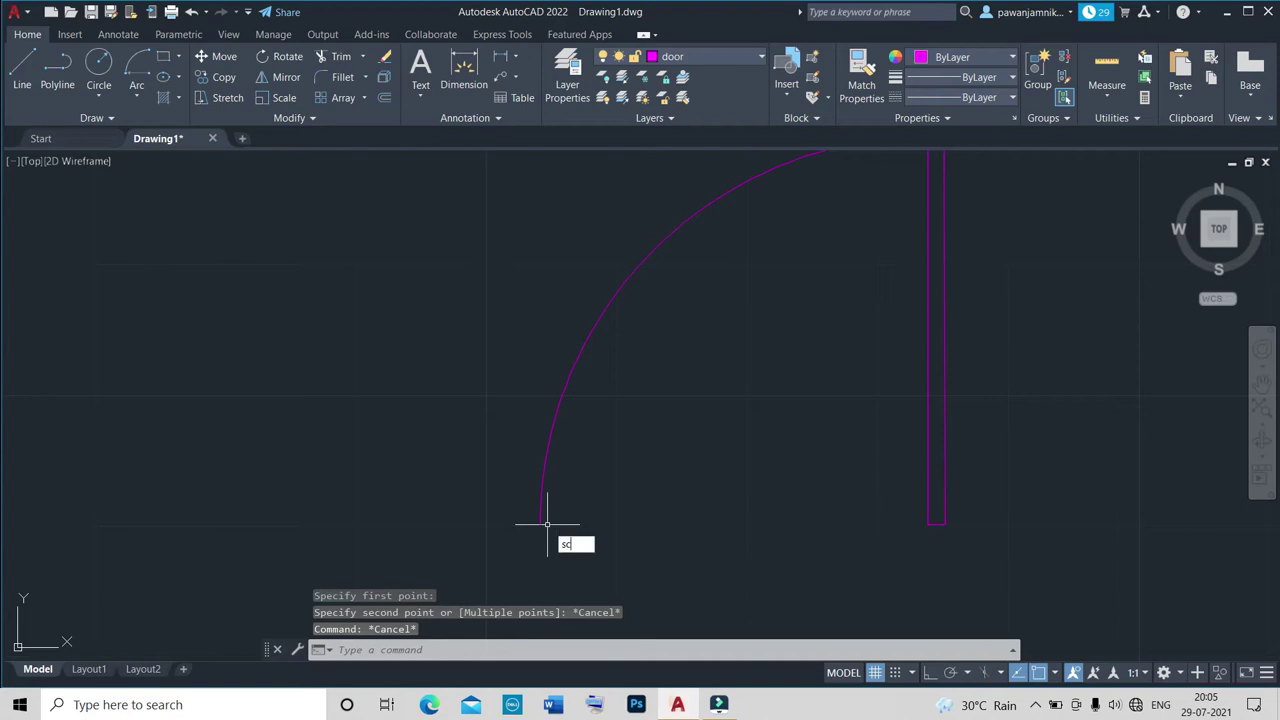
Apply a slightly larger scale, then confirm with DIST the swing is about 2'-6" across.
{"action": "key", "text": "Return"}
{"action": "left_click", "coordinate": [936, 522]}
{"action": "key", "text": "Return"}
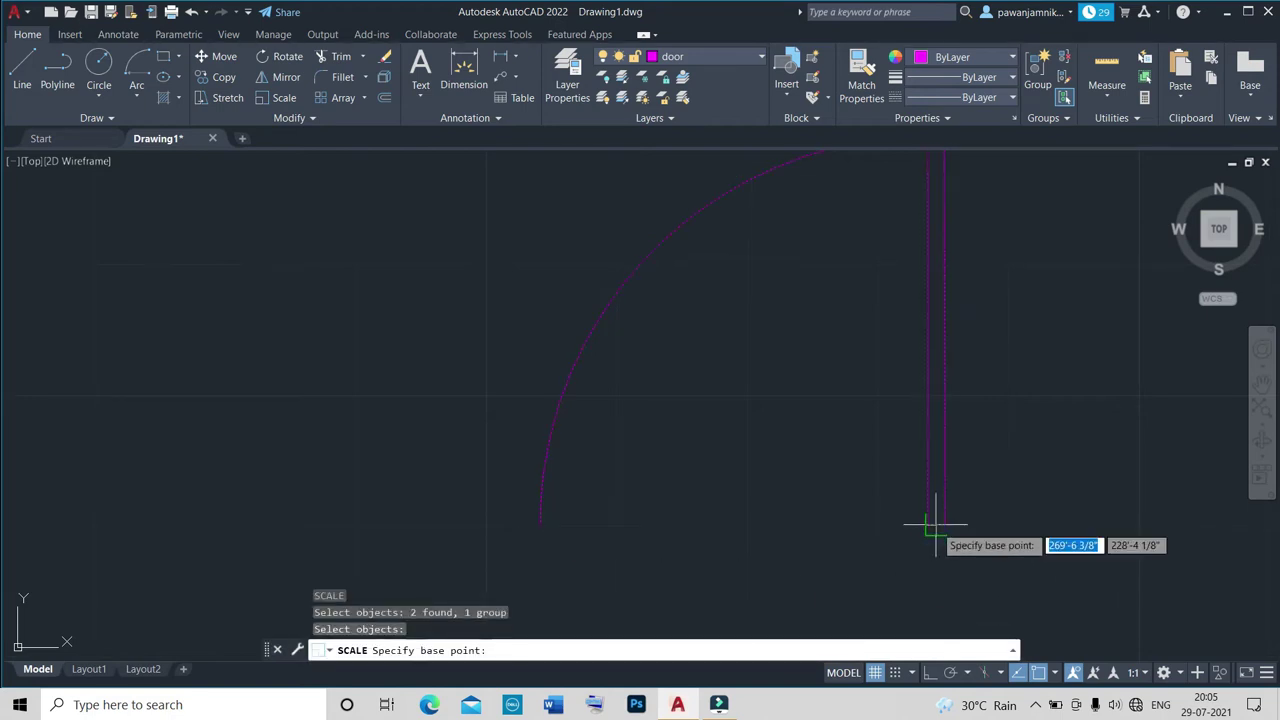
{"action": "left_click", "coordinate": [930, 523]}
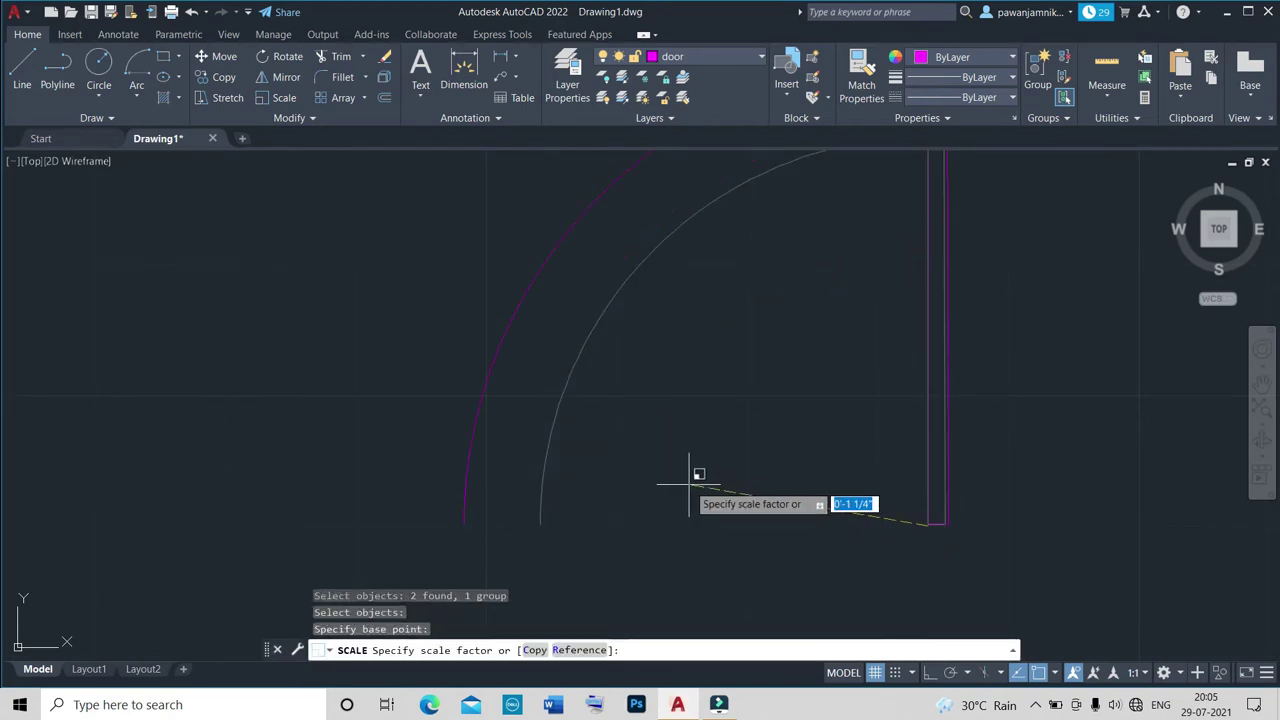
{"action": "key", "text": "Return"}
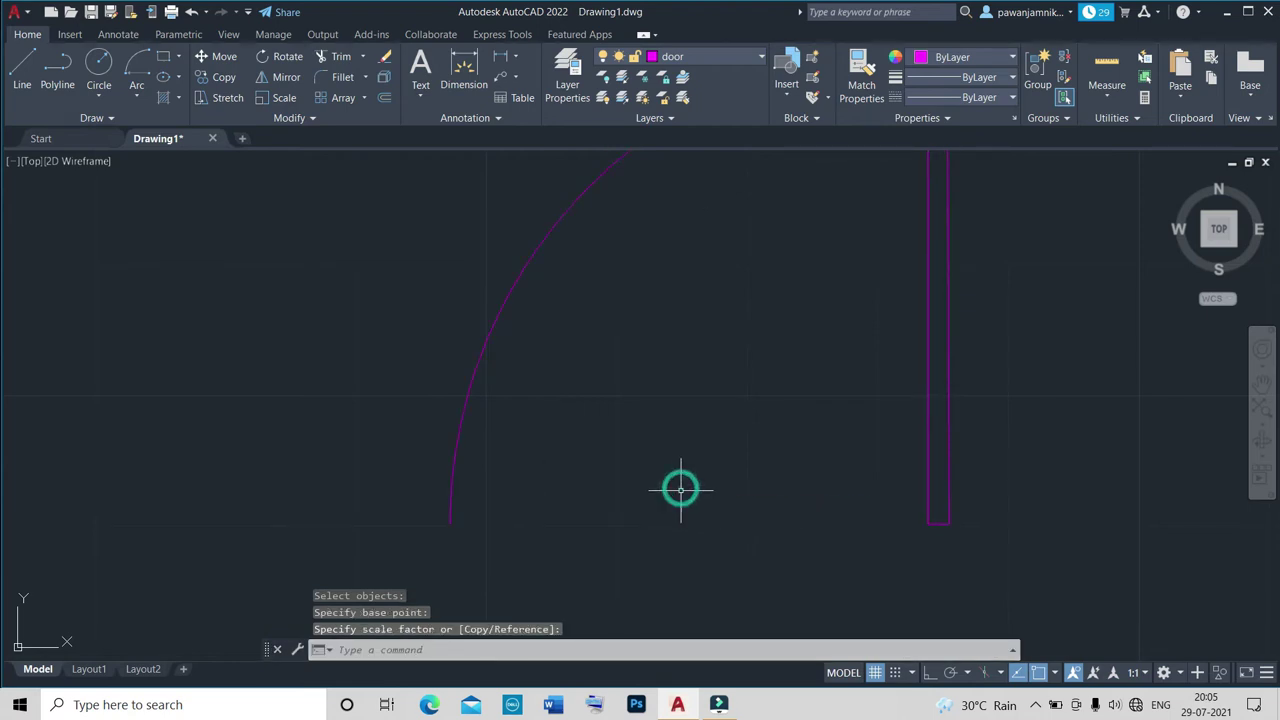
{"action": "type", "text": "S"}
{"action": "key", "text": "BackSpace"}
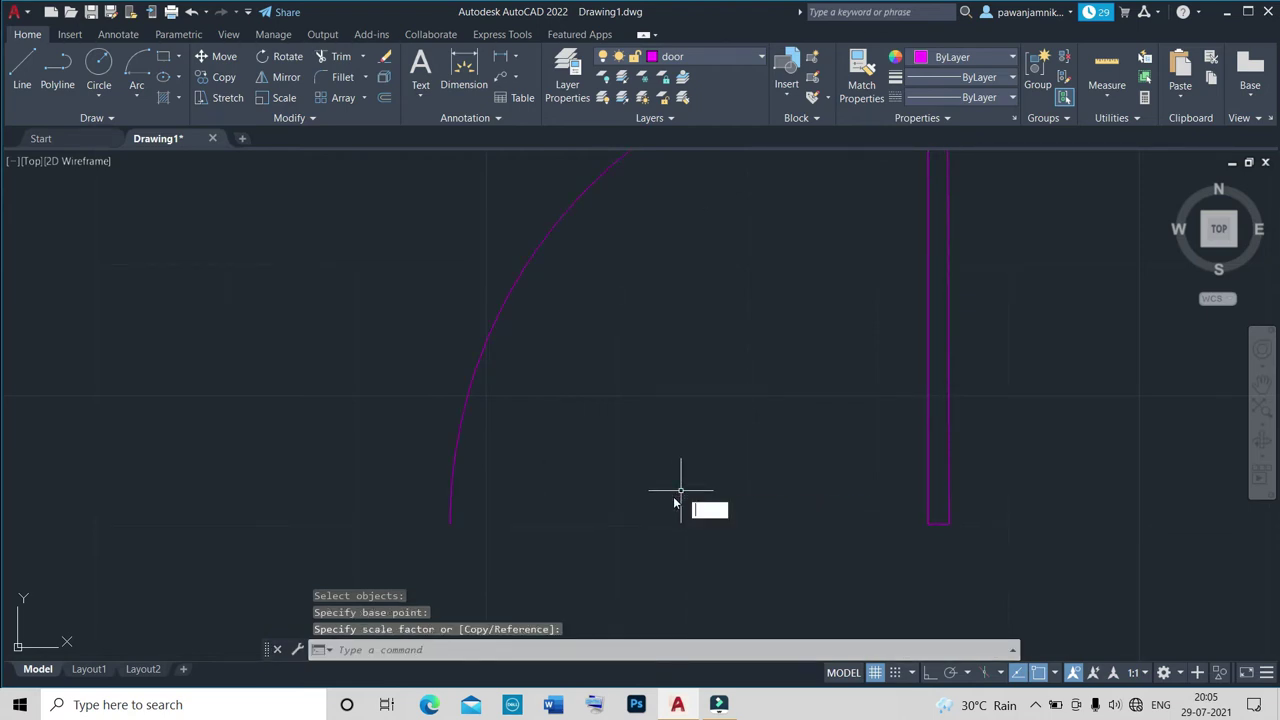
{"action": "type", "text": "dist"}
{"action": "key", "text": "Return"}
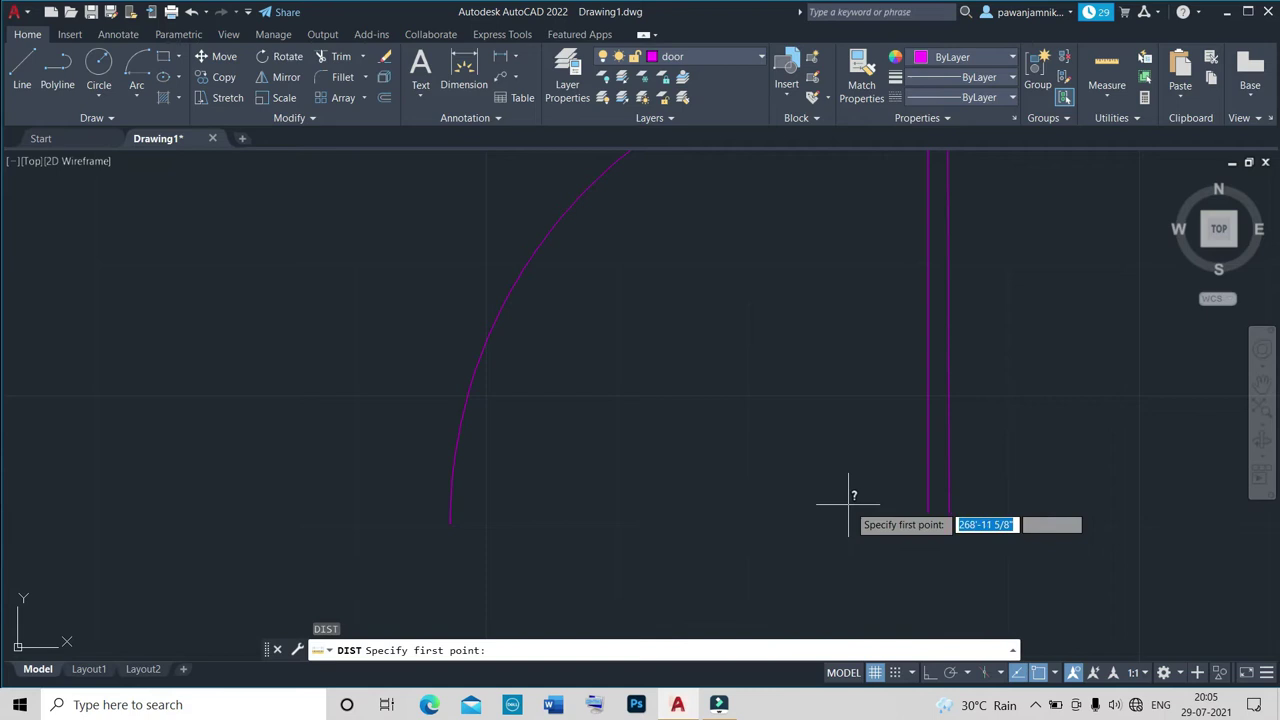
{"action": "left_click", "coordinate": [928, 522]}
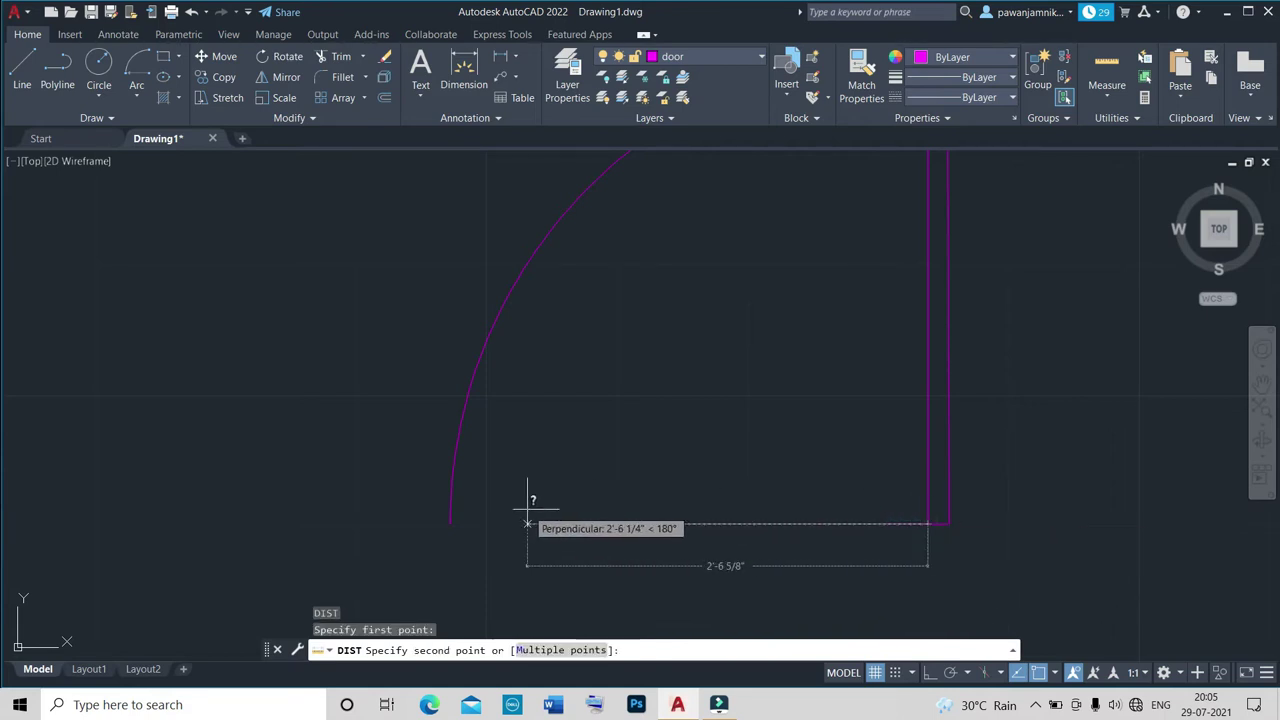
{"action": "key", "text": "Escape"}
{"action": "scroll", "coordinate": [850, 545], "scroll_direction": "down", "scroll_amount": 4}
{"action": "scroll", "coordinate": [901, 510], "scroll_direction": "up", "scroll_amount": 5}
{"action": "scroll", "coordinate": [890, 520], "scroll_direction": "down", "scroll_amount": 3}
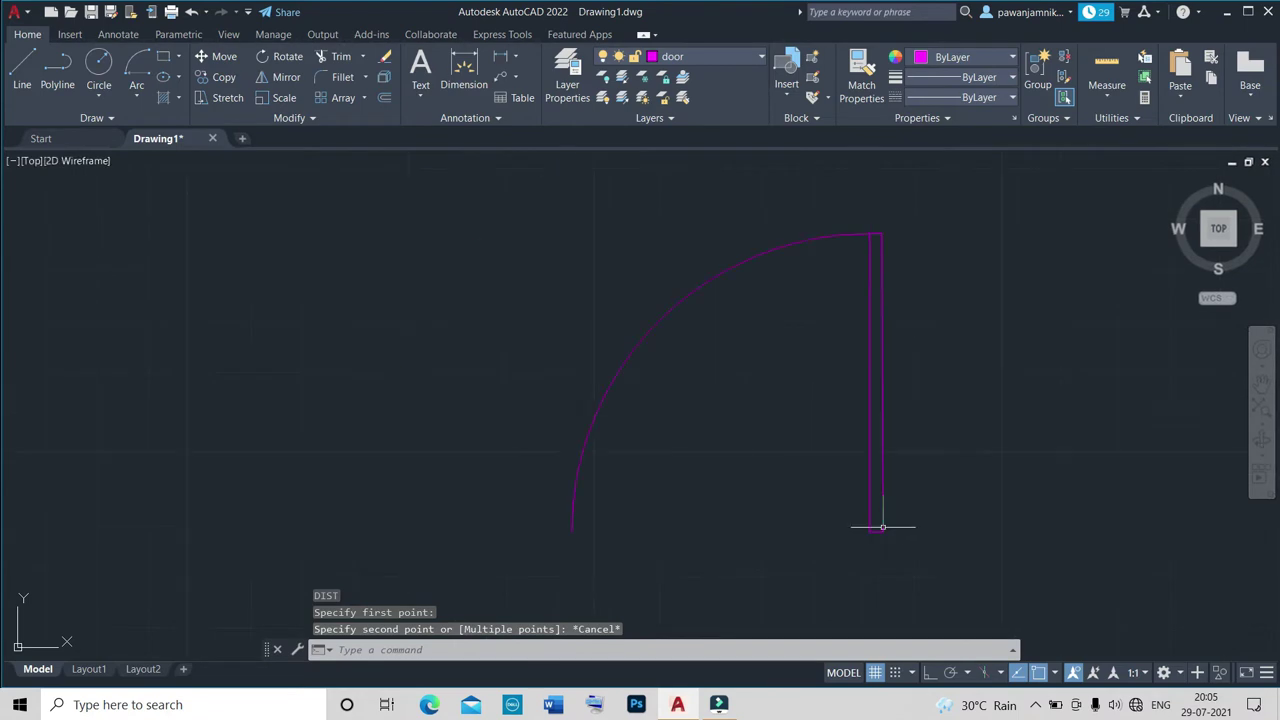
{"action": "scroll", "coordinate": [881, 528], "scroll_direction": "up", "scroll_amount": 2}
{"action": "scroll", "coordinate": [888, 537], "scroll_direction": "down", "scroll_amount": 3}
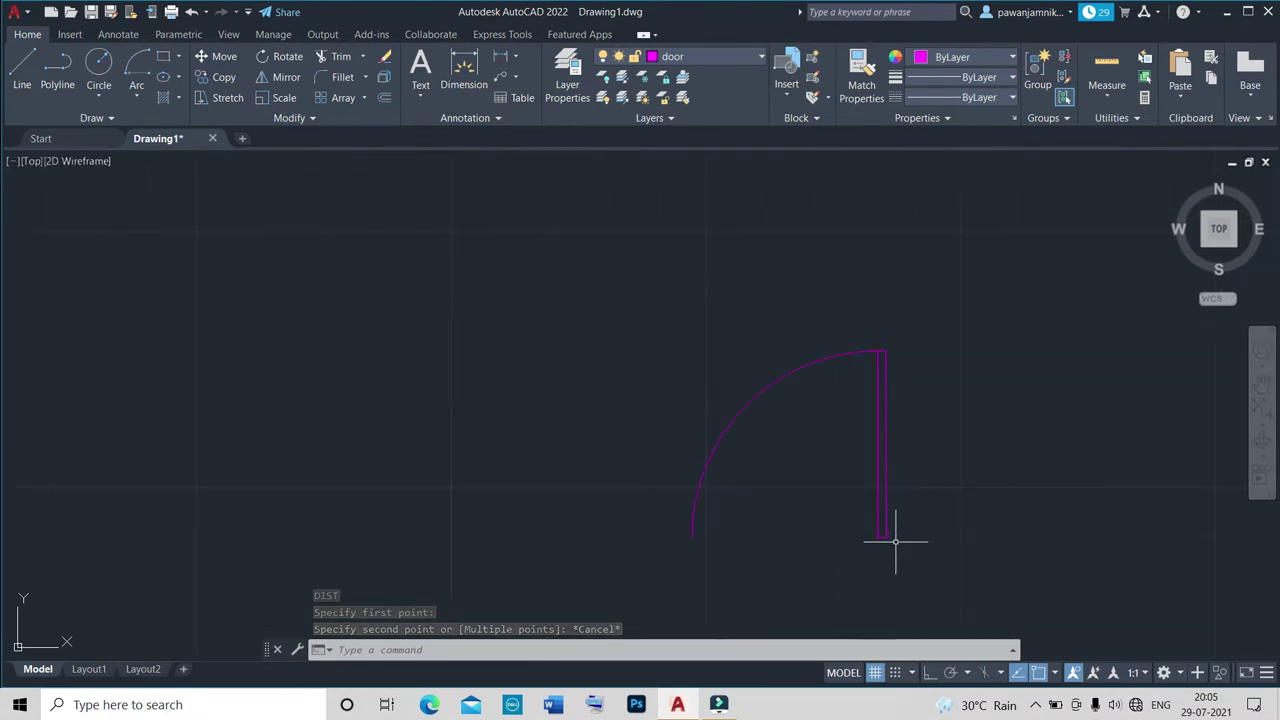
Mirror the resized door symbol about its jamb line, keeping the original door.
{"action": "left_click", "coordinate": [886, 533]}
{"action": "type", "text": "mi"}
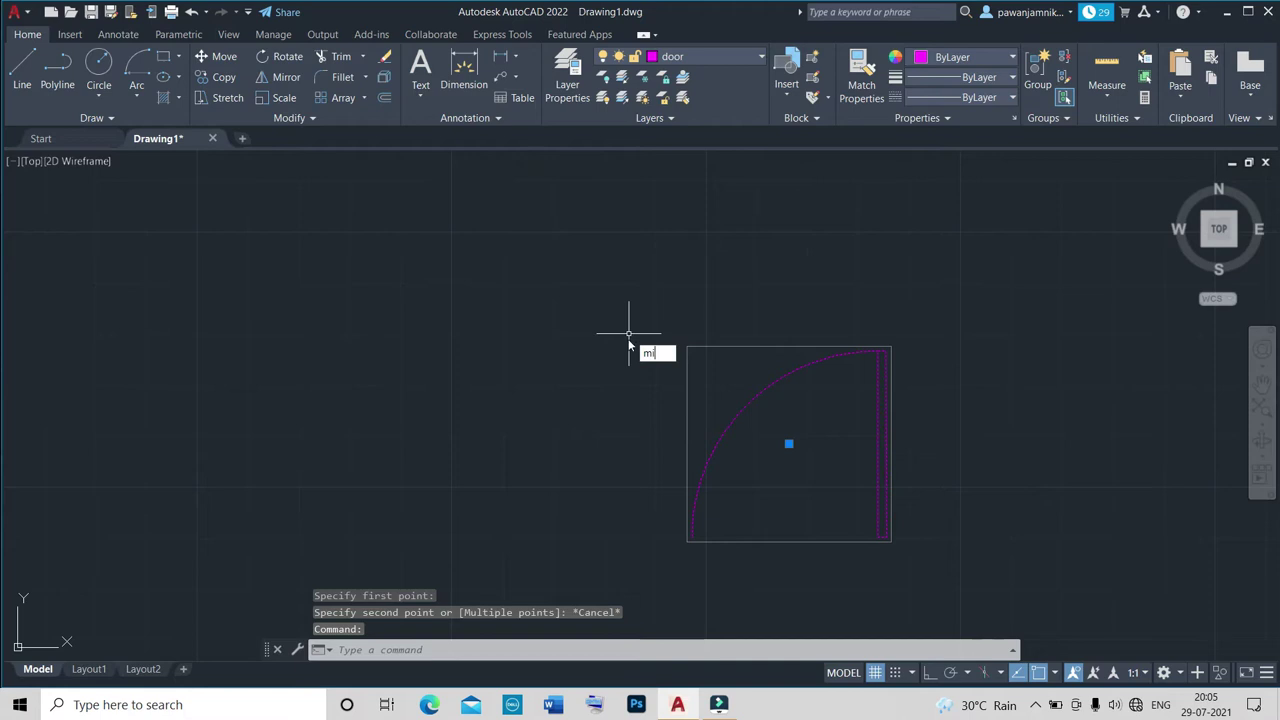
{"action": "key", "text": "Return"}
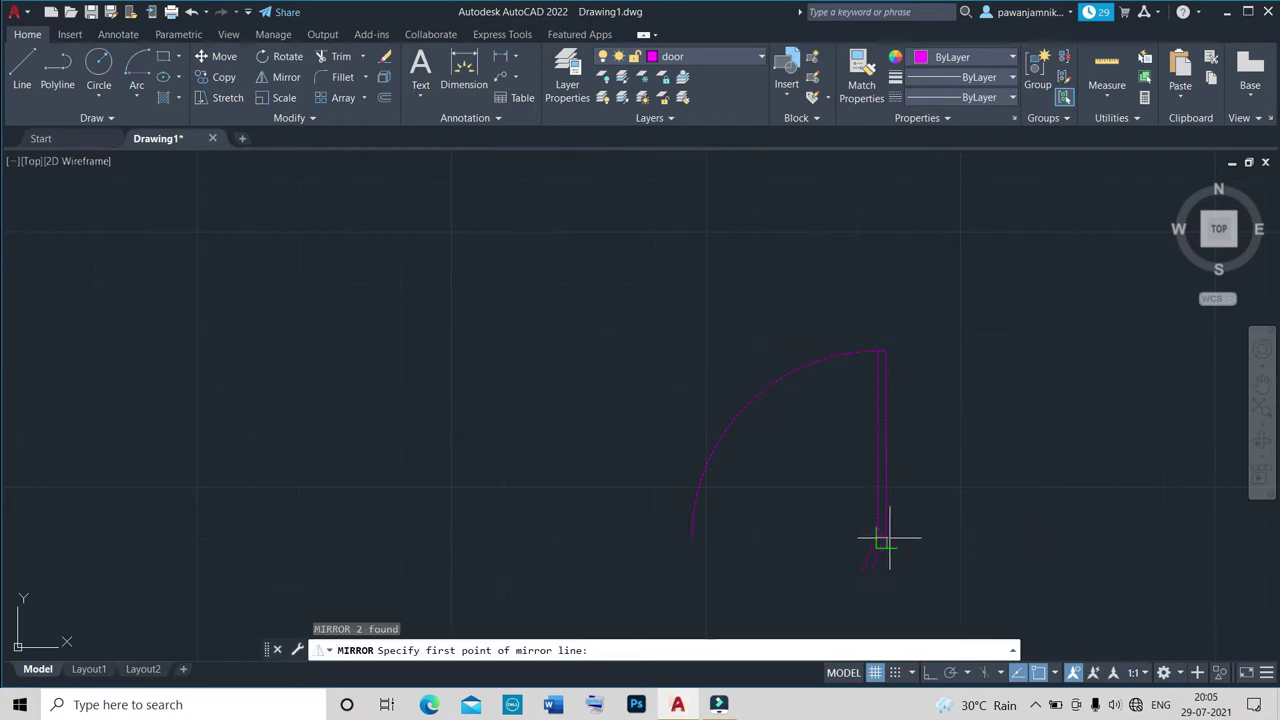
{"action": "left_click", "coordinate": [886, 537]}
{"action": "left_click", "coordinate": [888, 355]}
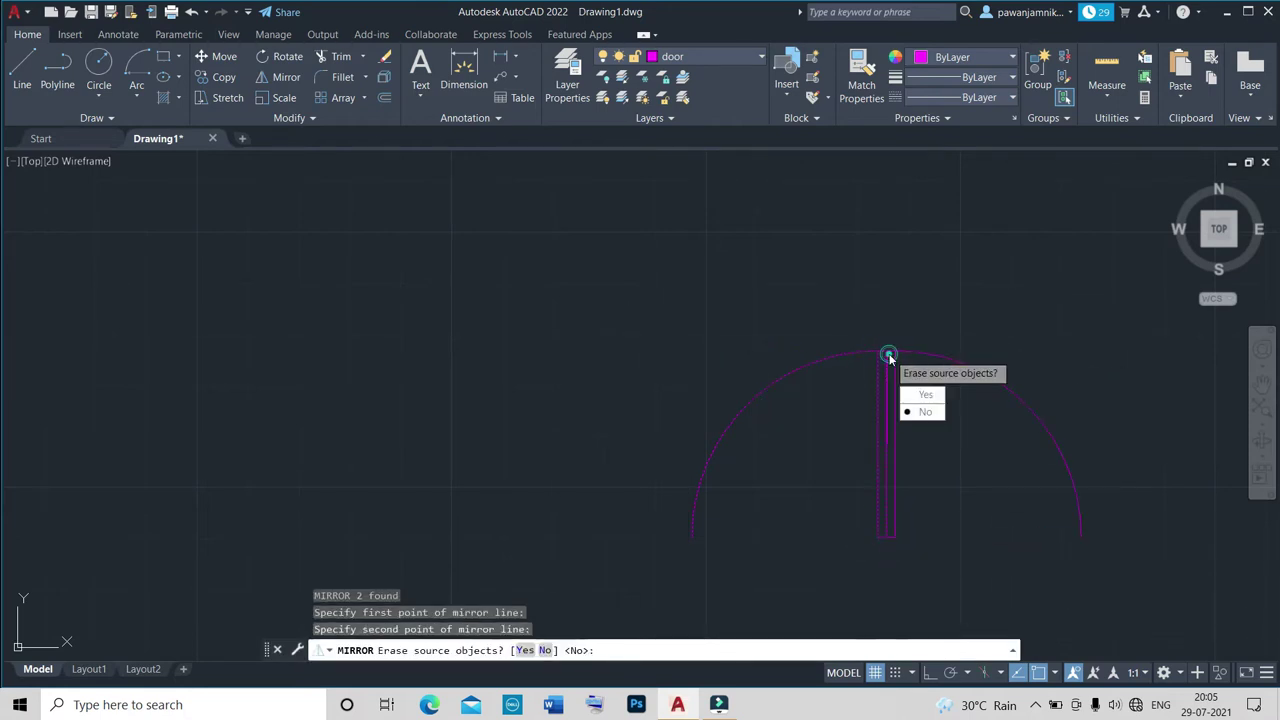
{"action": "left_click", "coordinate": [925, 412]}
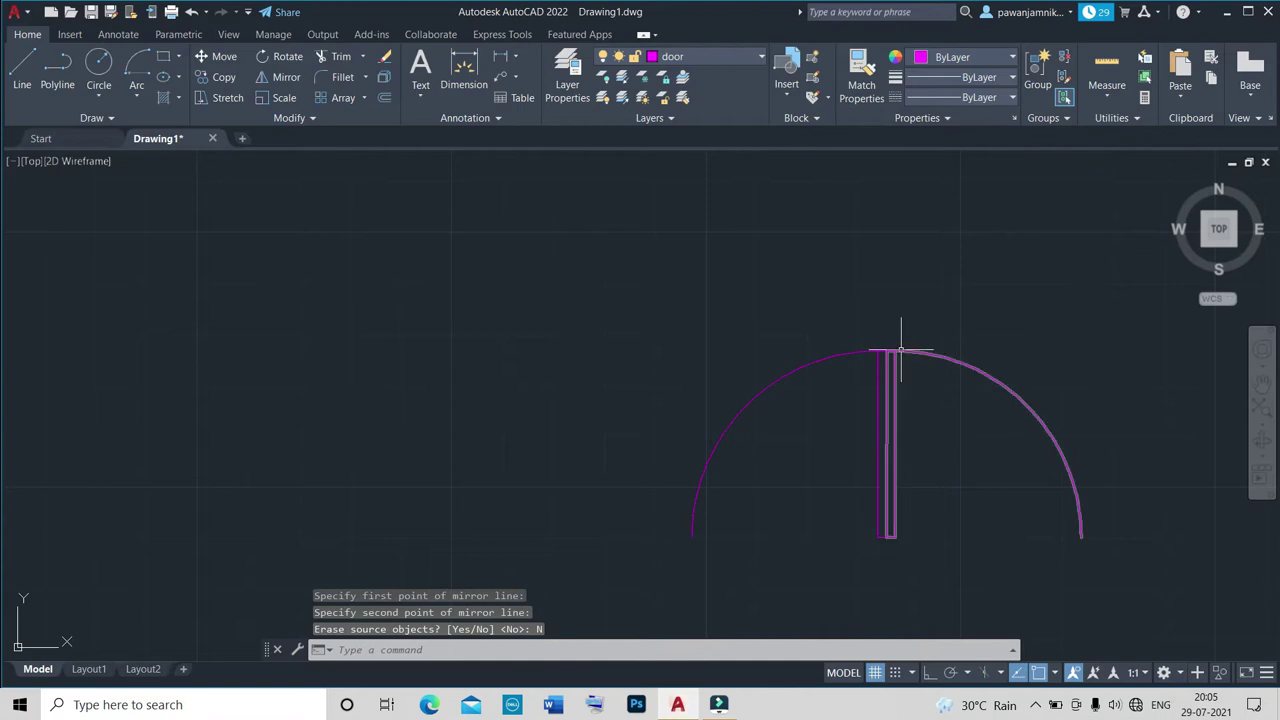
Copy the mirrored door half into three wall openings across the floor plan.
{"action": "left_click", "coordinate": [899, 351]}
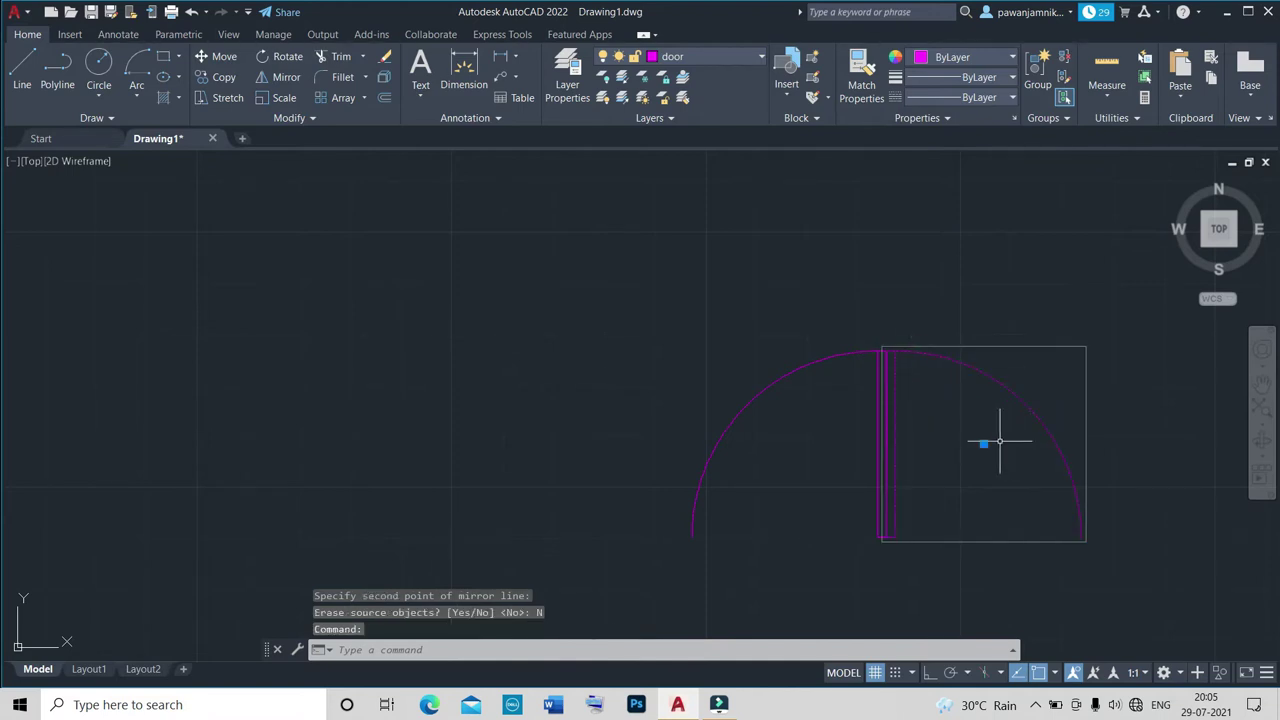
{"action": "type", "text": "co"}
{"action": "key", "text": "Return"}
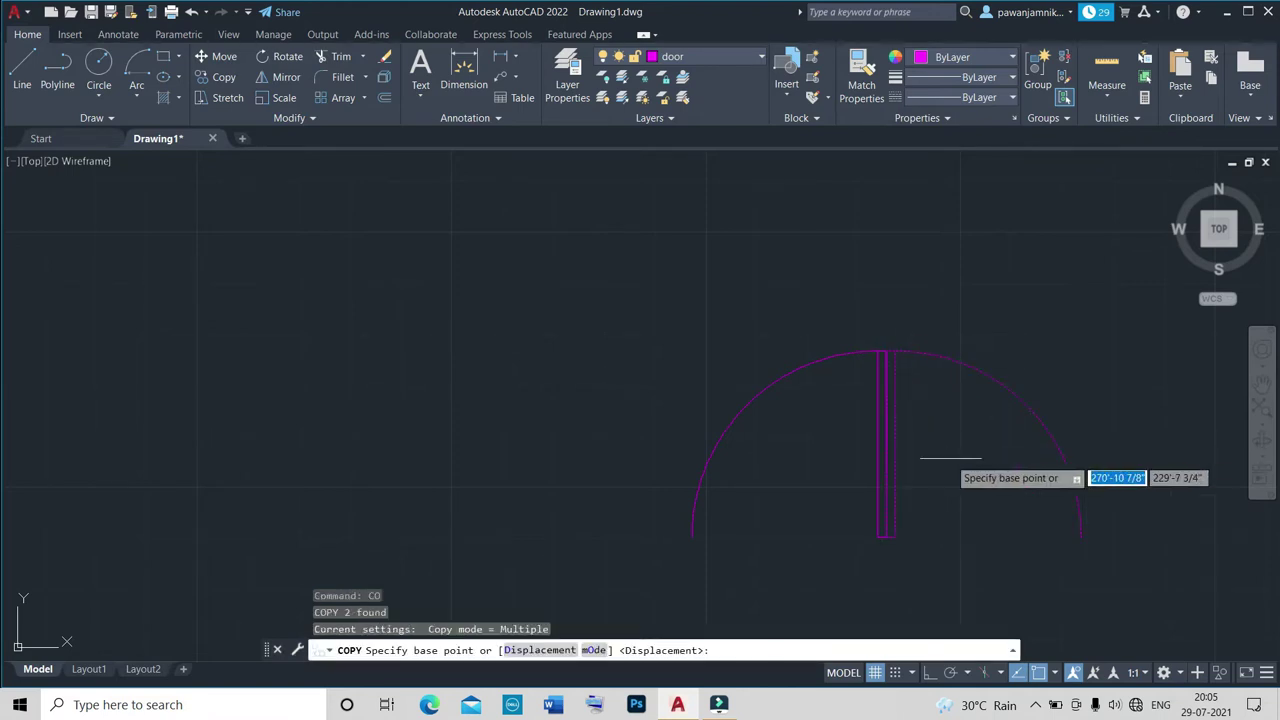
{"action": "left_click", "coordinate": [880, 537]}
{"action": "scroll", "coordinate": [704, 468], "scroll_direction": "down", "scroll_amount": 5}
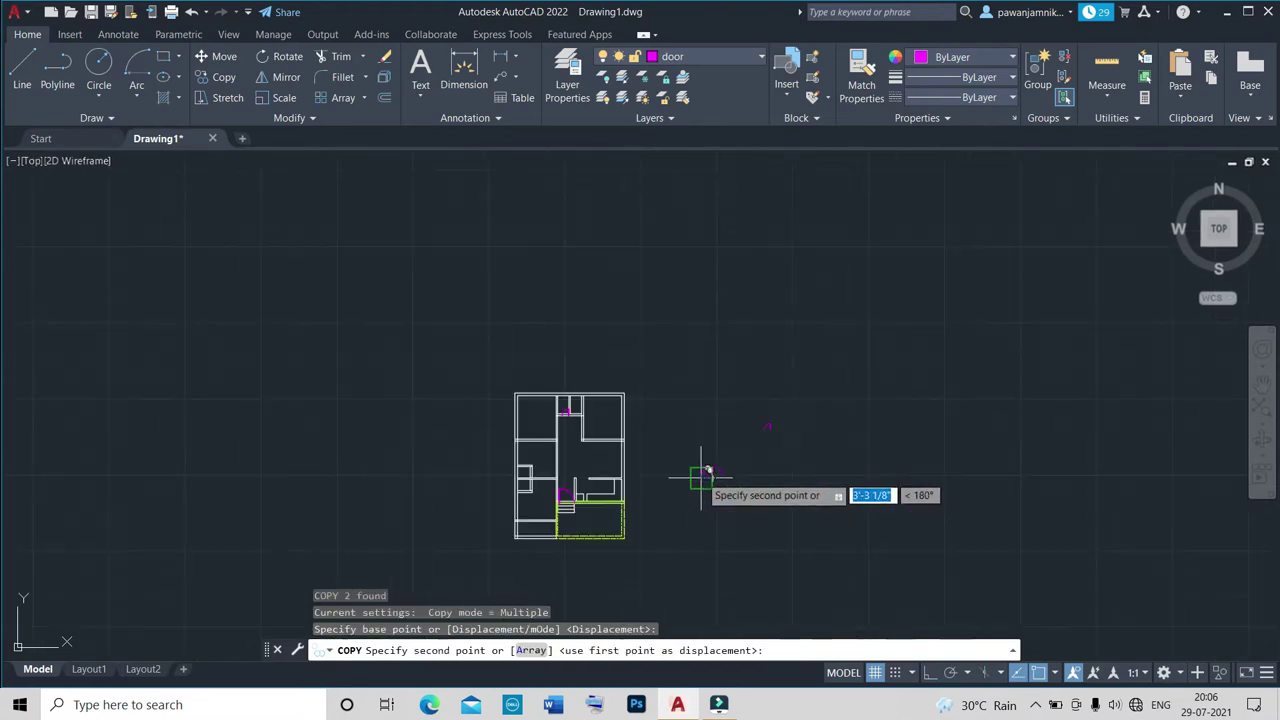
{"action": "scroll", "coordinate": [630, 480], "scroll_direction": "up", "scroll_amount": 5}
{"action": "scroll", "coordinate": [647, 505], "scroll_direction": "up", "scroll_amount": 4}
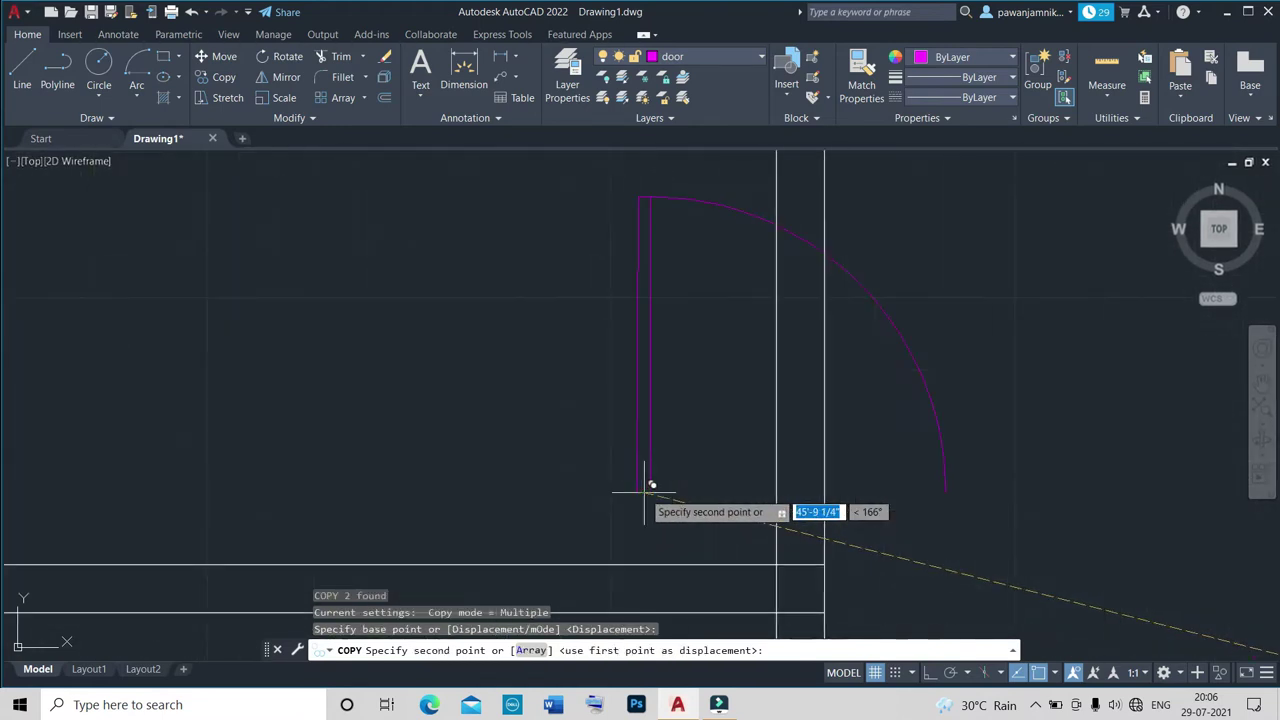
{"action": "left_click", "coordinate": [632, 512]}
{"action": "scroll", "coordinate": [629, 510], "scroll_direction": "down", "scroll_amount": 4}
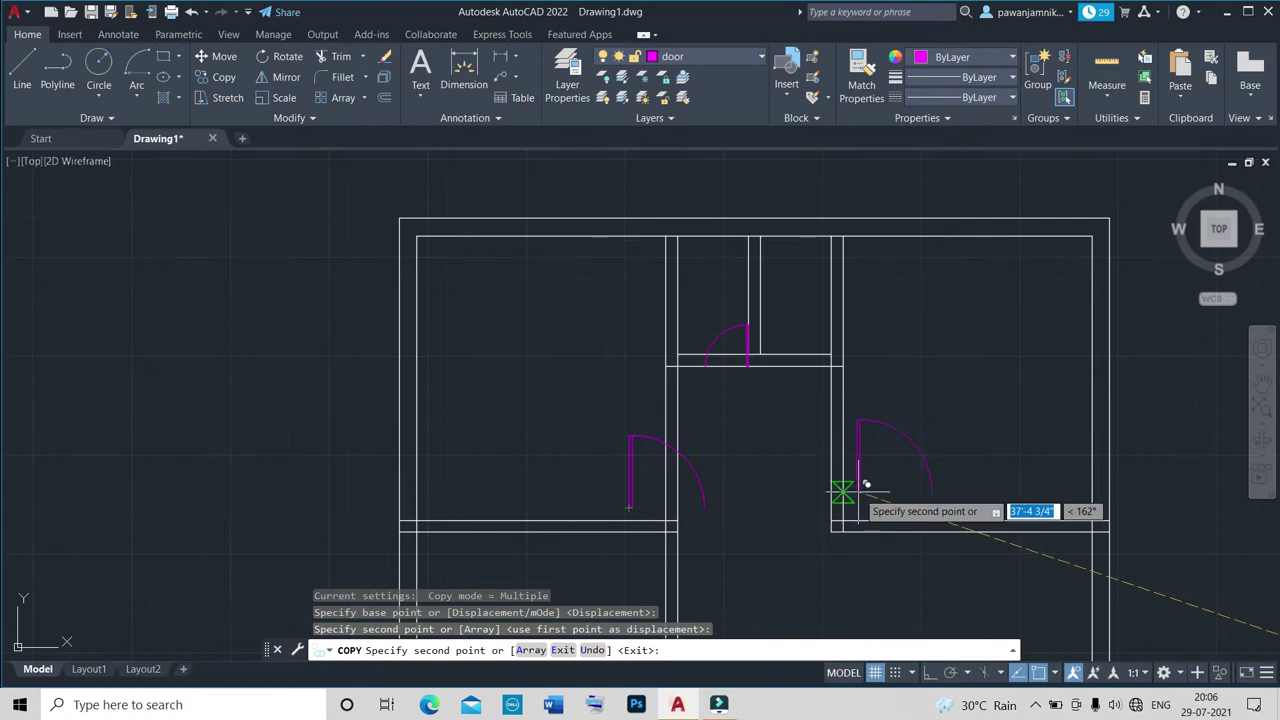
{"action": "left_click", "coordinate": [857, 488]}
{"action": "scroll", "coordinate": [800, 565], "scroll_direction": "down", "scroll_amount": 4}
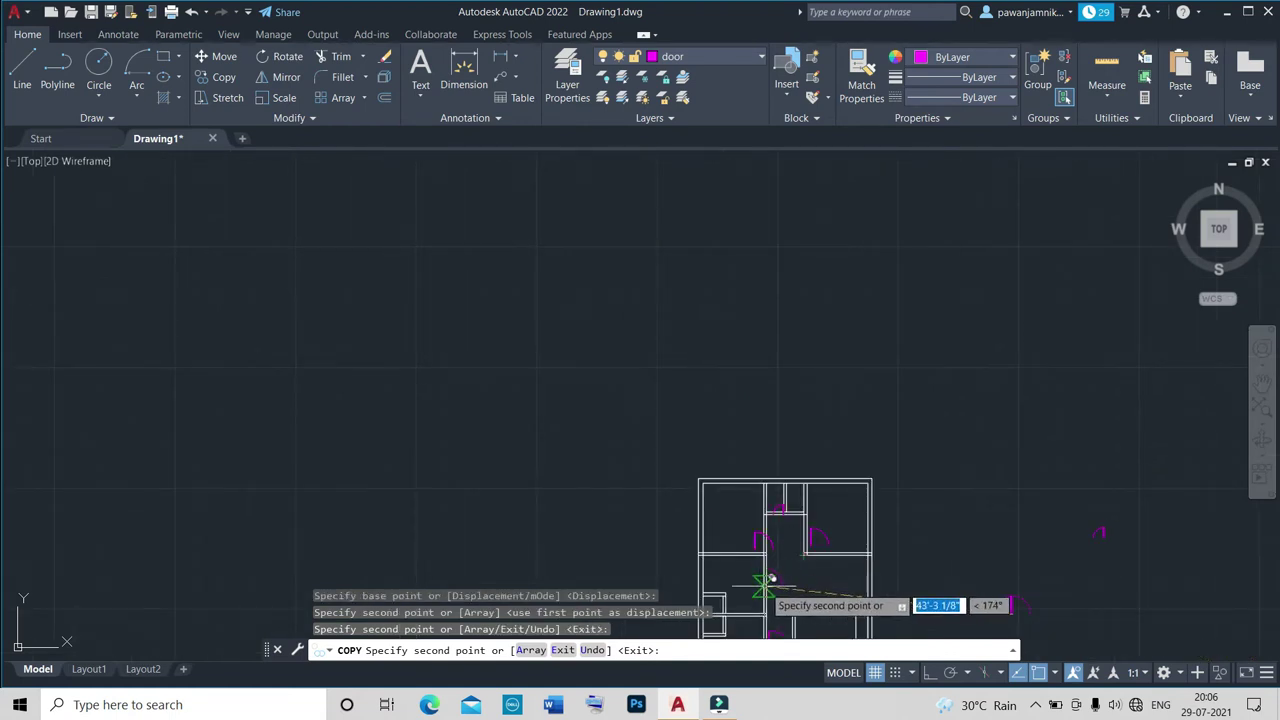
{"action": "scroll", "coordinate": [766, 583], "scroll_direction": "up", "scroll_amount": 5}
{"action": "left_click", "coordinate": [710, 508]}
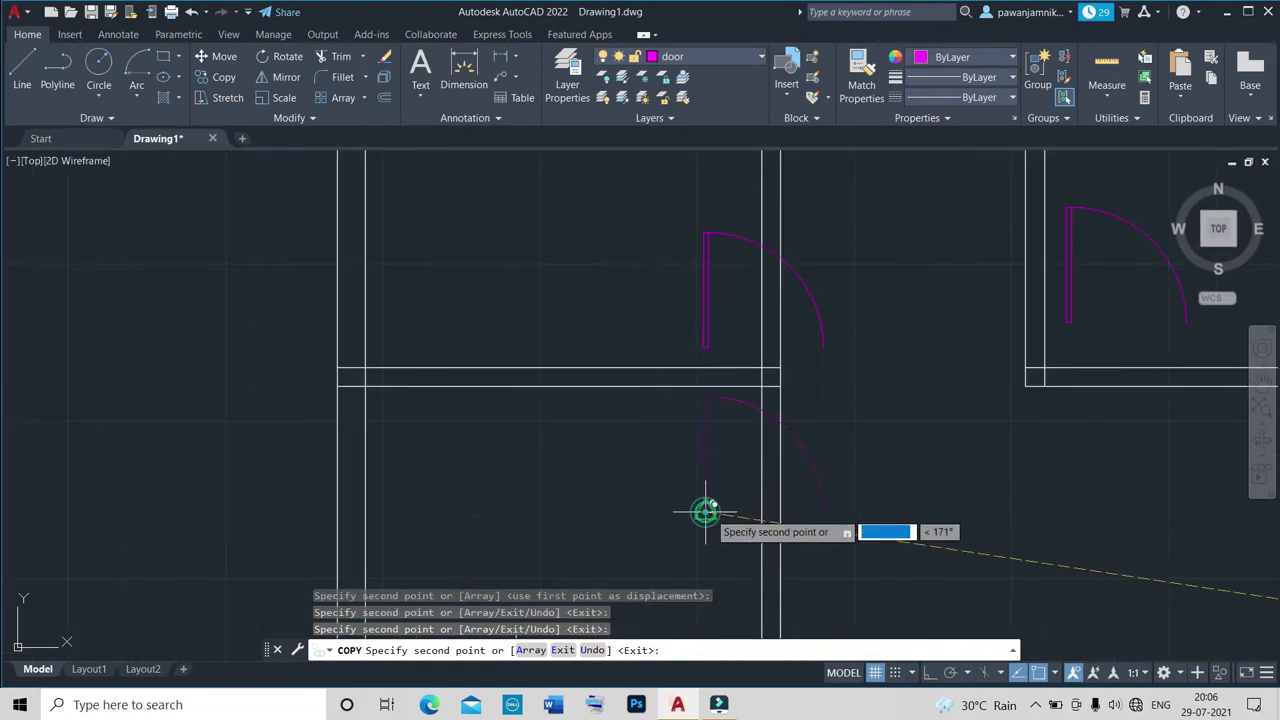
{"action": "scroll", "coordinate": [780, 495], "scroll_direction": "down", "scroll_amount": 5}
{"action": "scroll", "coordinate": [790, 515], "scroll_direction": "up", "scroll_amount": 4}
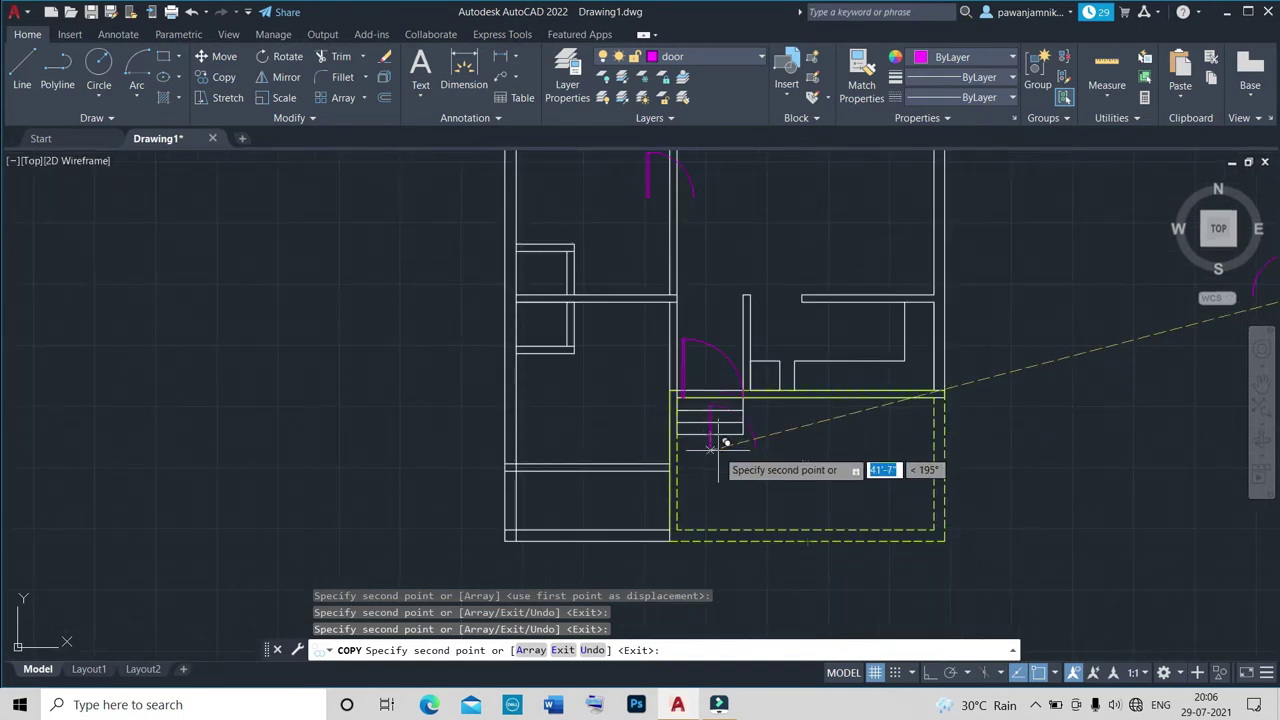
{"action": "scroll", "coordinate": [720, 447], "scroll_direction": "up", "scroll_amount": 2}
{"action": "scroll", "coordinate": [608, 280], "scroll_direction": "up", "scroll_amount": 4}
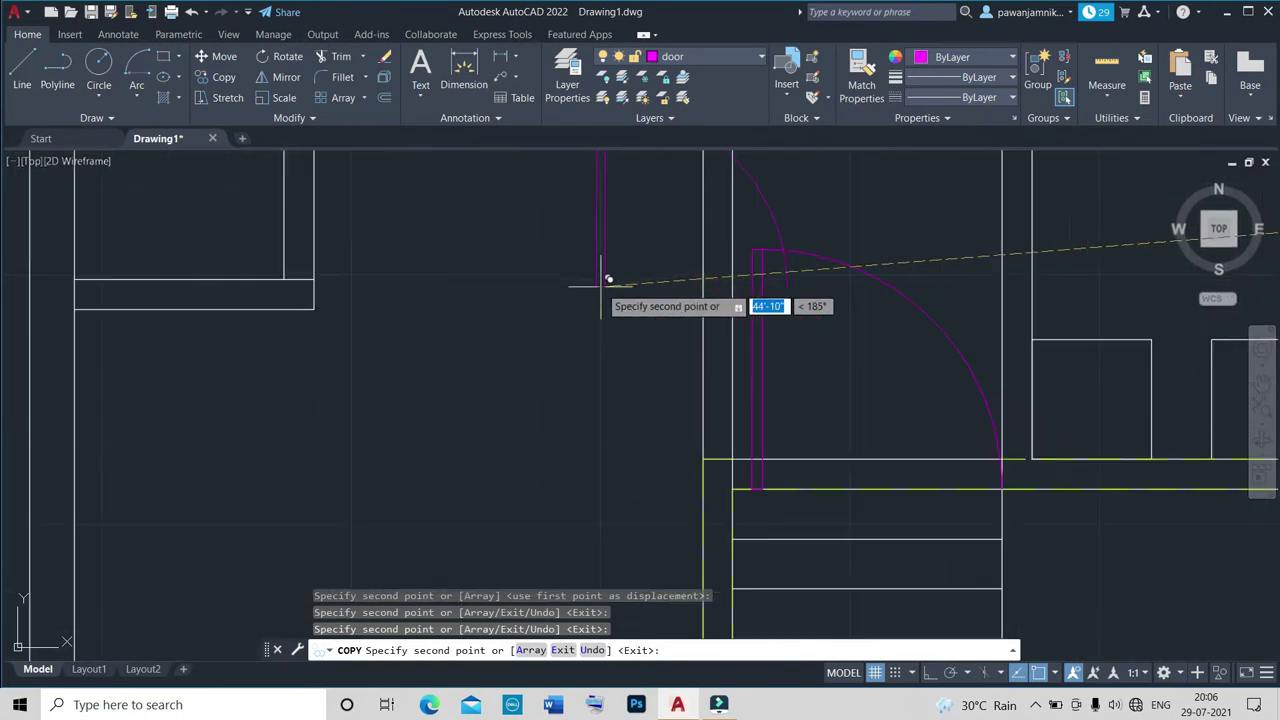
{"action": "scroll", "coordinate": [720, 400], "scroll_direction": "down", "scroll_amount": 5}
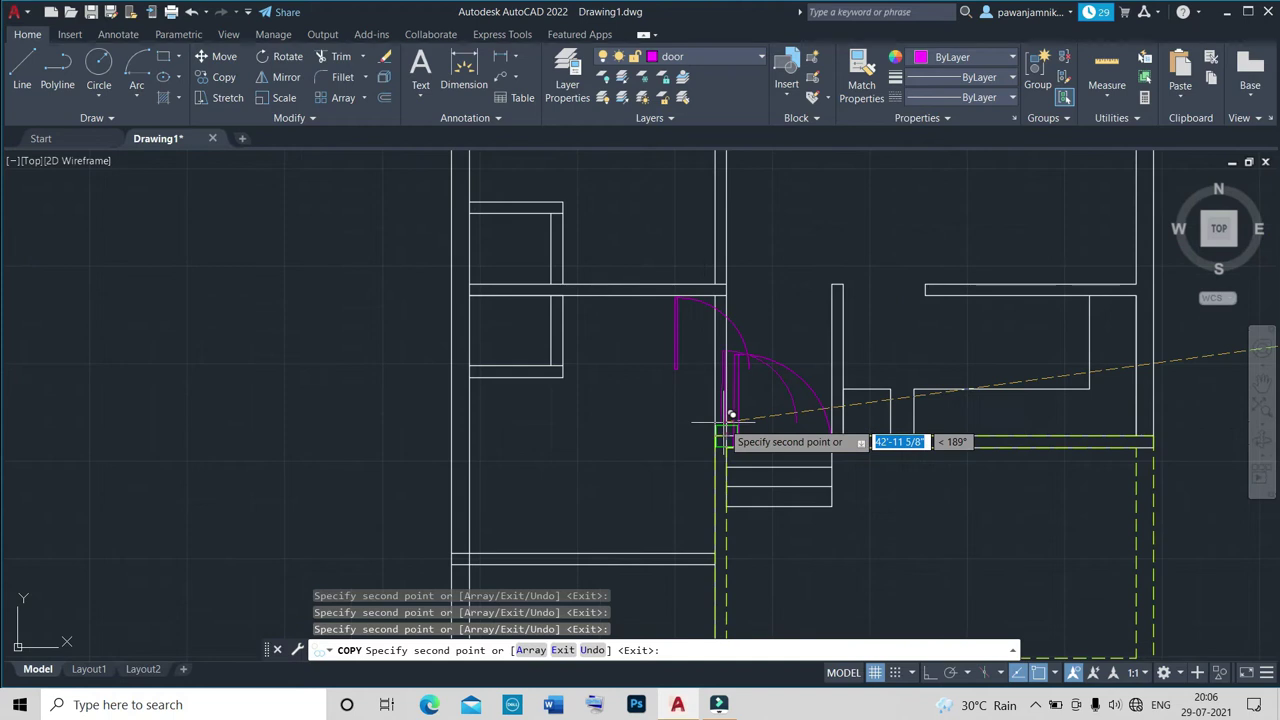
{"action": "scroll", "coordinate": [728, 414], "scroll_direction": "down", "scroll_amount": 6}
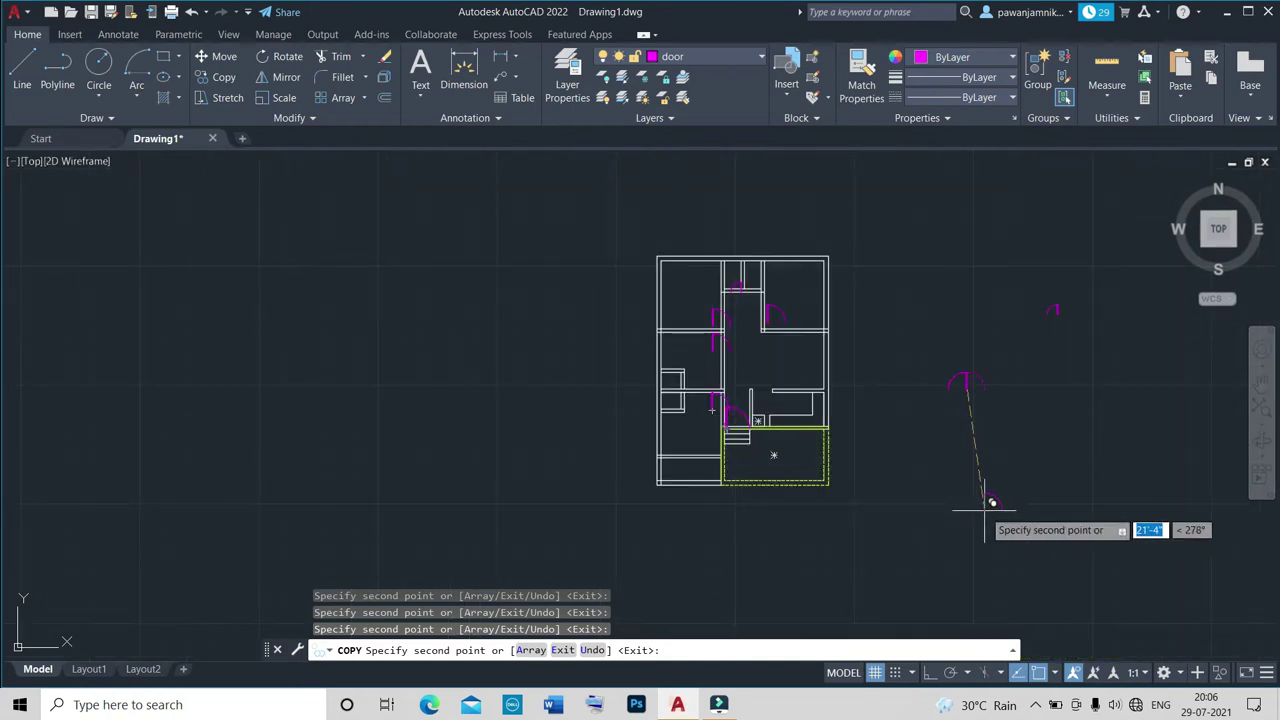
{"action": "key", "text": "Escape"}
{"action": "scroll", "coordinate": [1052, 303], "scroll_direction": "up", "scroll_amount": 5}
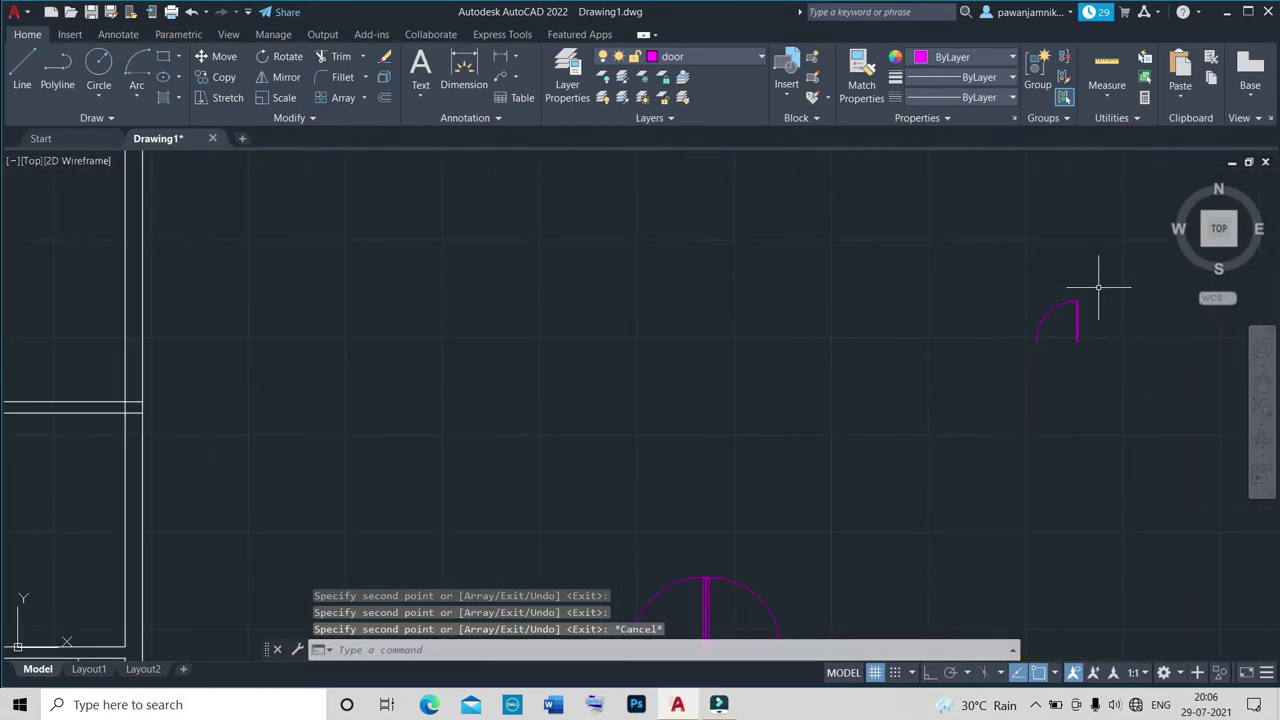
Flip the spare door symbol about a vertical axis, erasing the original.
{"action": "left_click", "coordinate": [1078, 306]}
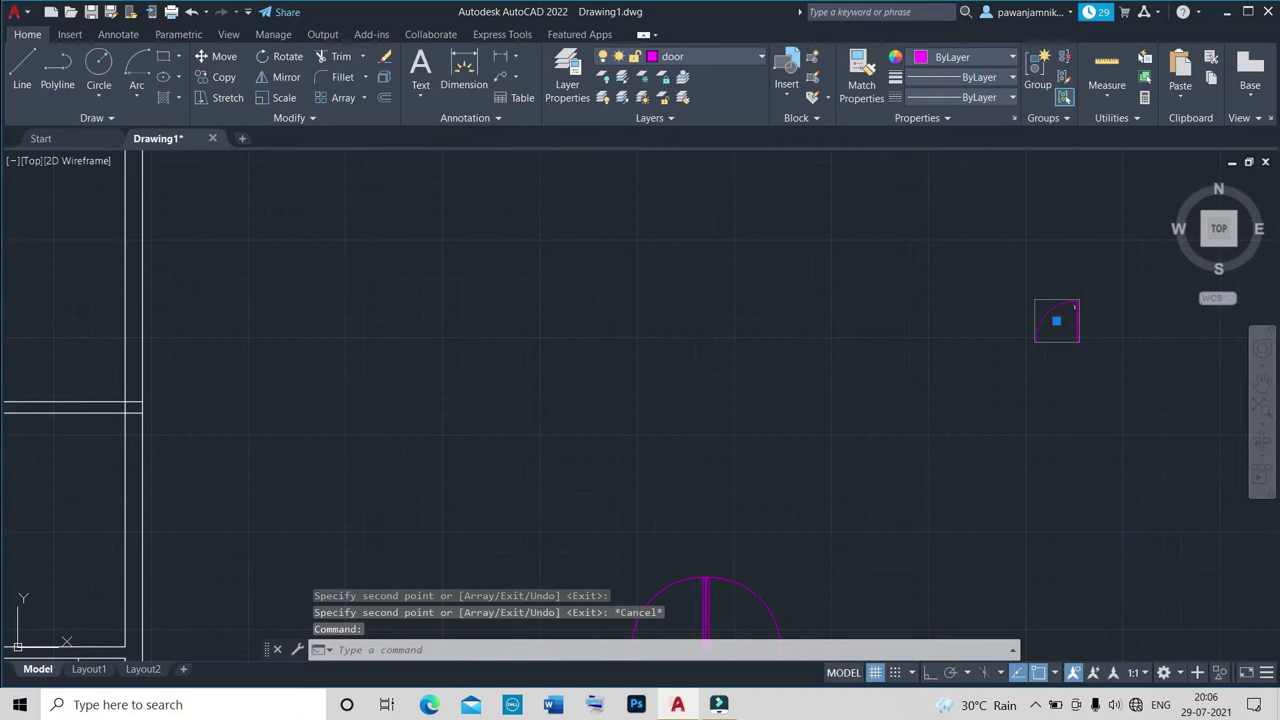
{"action": "left_click", "coordinate": [298, 77]}
{"action": "scroll", "coordinate": [1030, 345], "scroll_direction": "up", "scroll_amount": 5}
{"action": "scroll", "coordinate": [1034, 380], "scroll_direction": "down", "scroll_amount": 5}
{"action": "scroll", "coordinate": [814, 457], "scroll_direction": "up", "scroll_amount": 6}
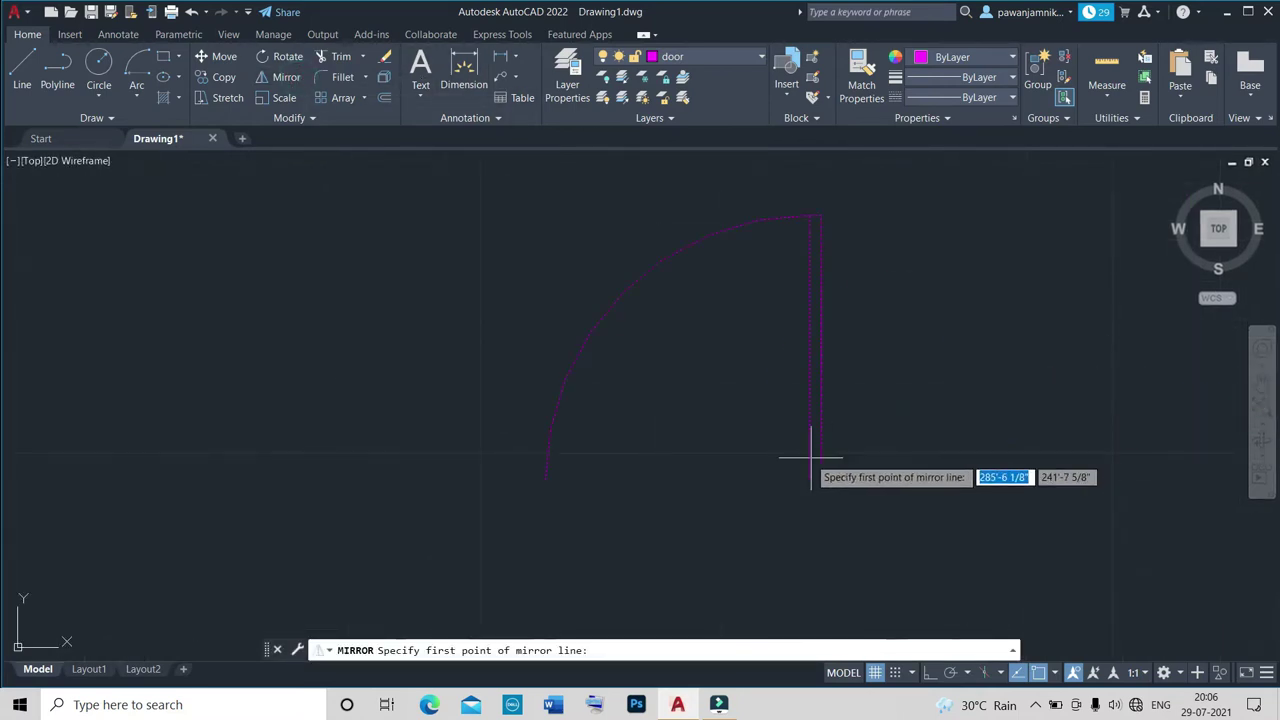
{"action": "scroll", "coordinate": [820, 477], "scroll_direction": "up", "scroll_amount": 2}
{"action": "left_click", "coordinate": [820, 477]}
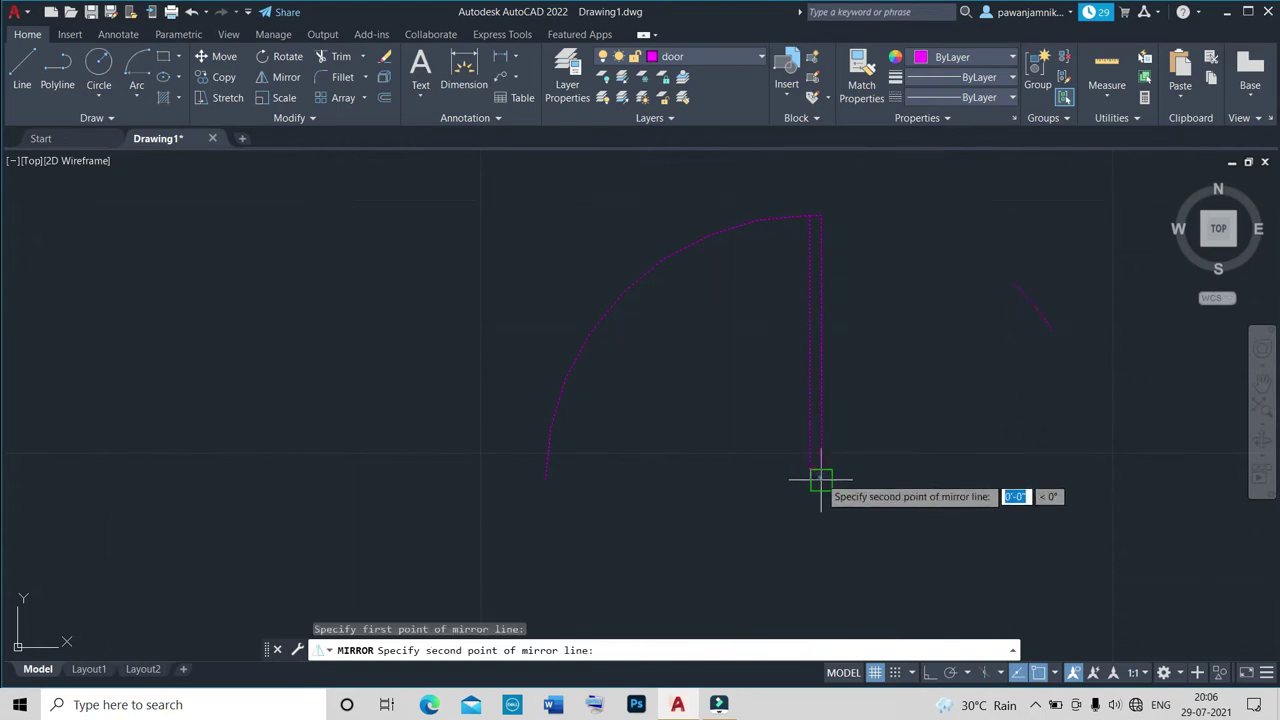
{"action": "left_click", "coordinate": [820, 214]}
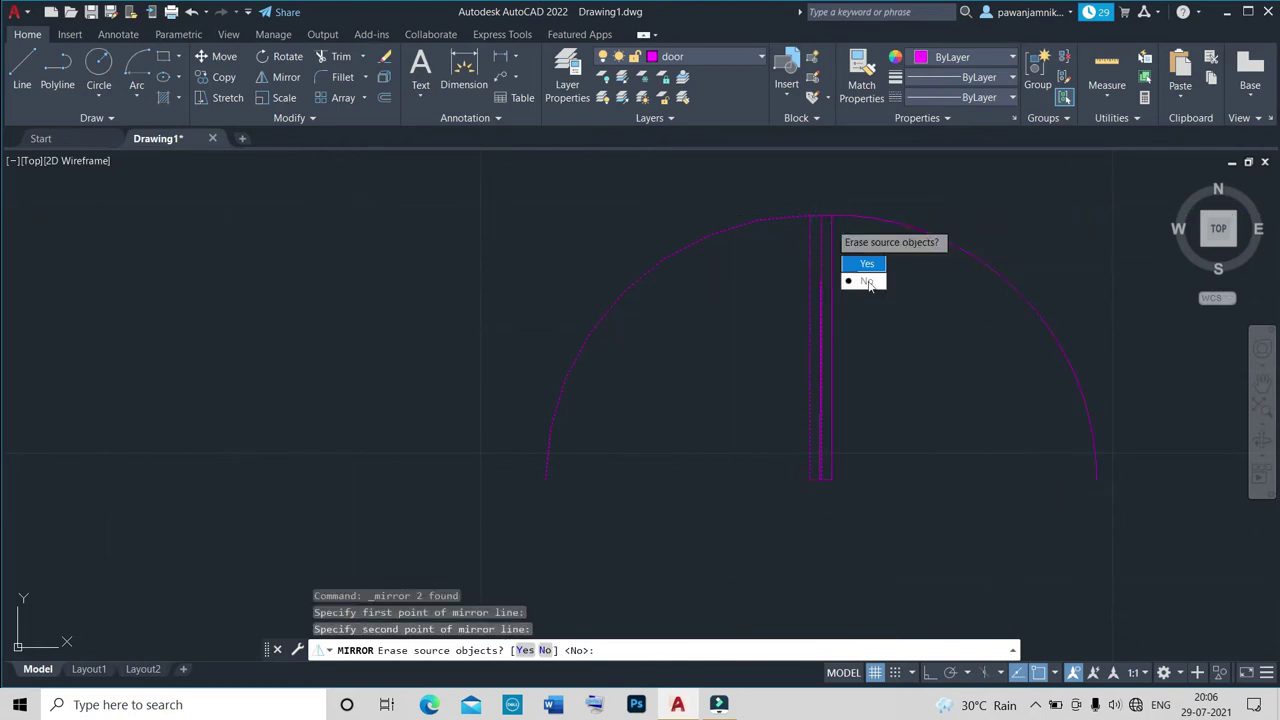
{"action": "type", "text": "y"}
{"action": "key", "text": "Return"}
Mirror the flipped door about a horizontal line, keeping the original, to form a double door.
{"action": "left_click", "coordinate": [829, 221]}
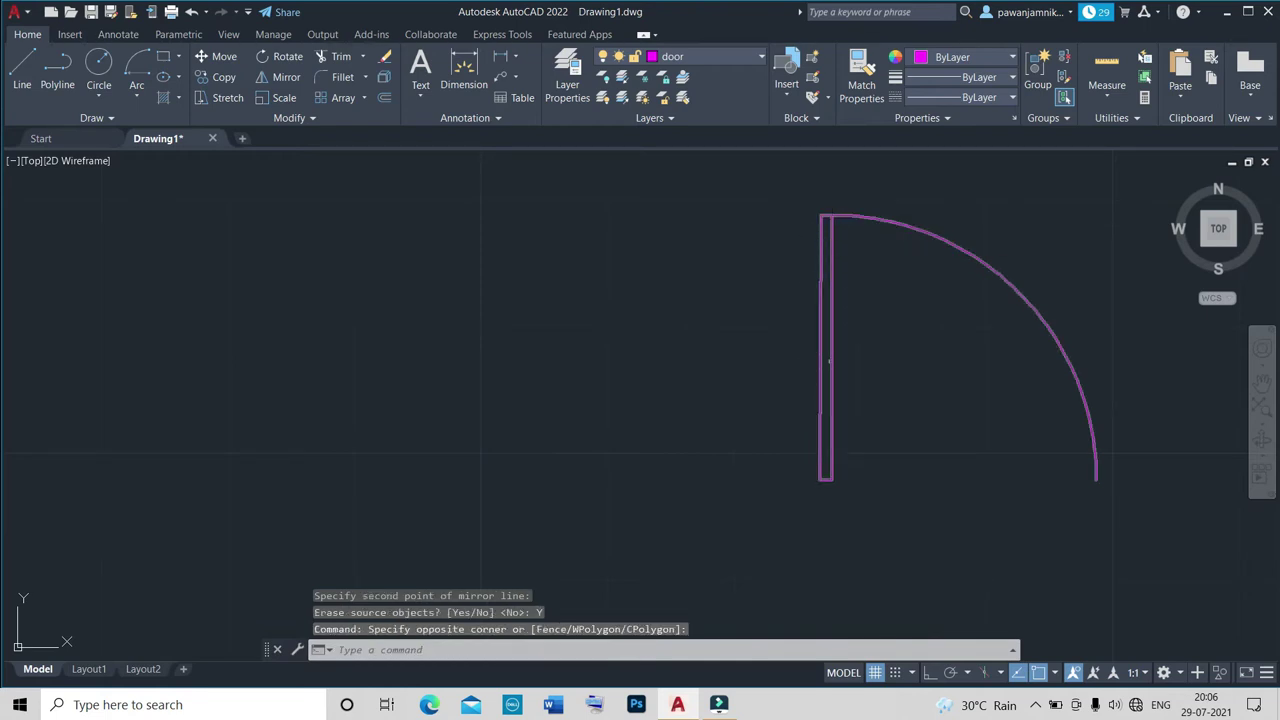
{"action": "left_click", "coordinate": [833, 393]}
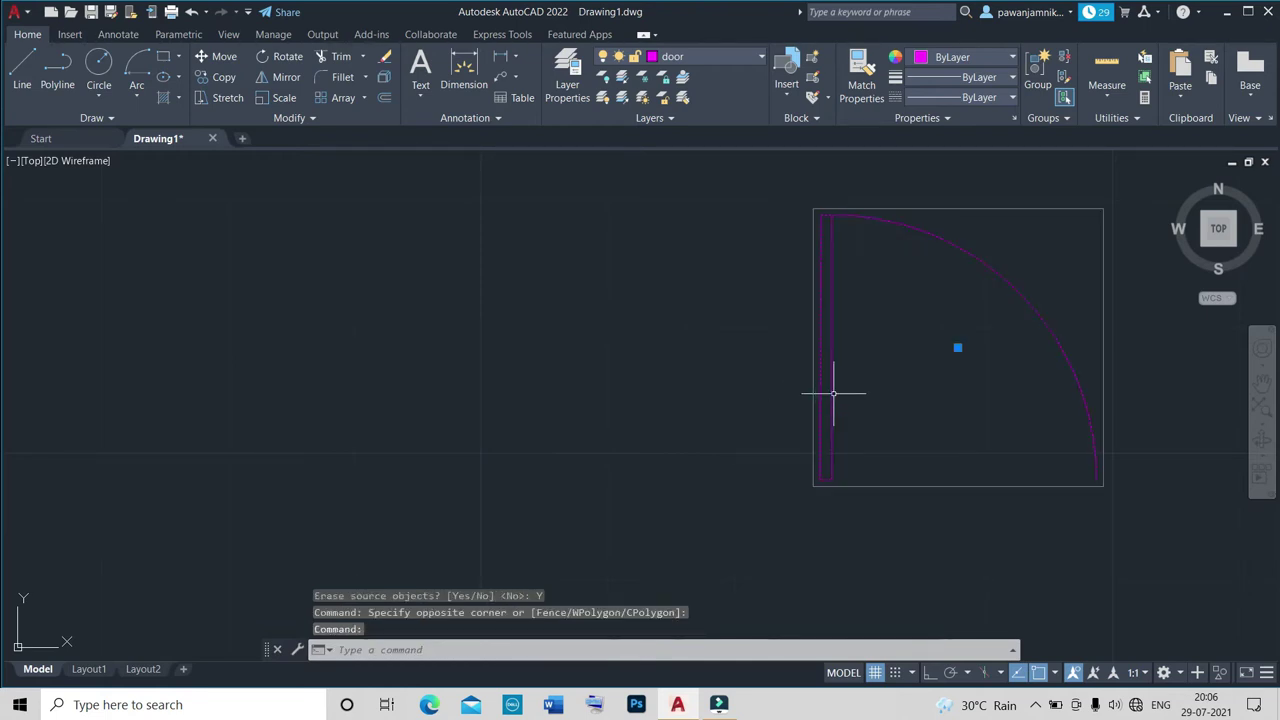
{"action": "type", "text": "mi"}
{"action": "key", "text": "Return"}
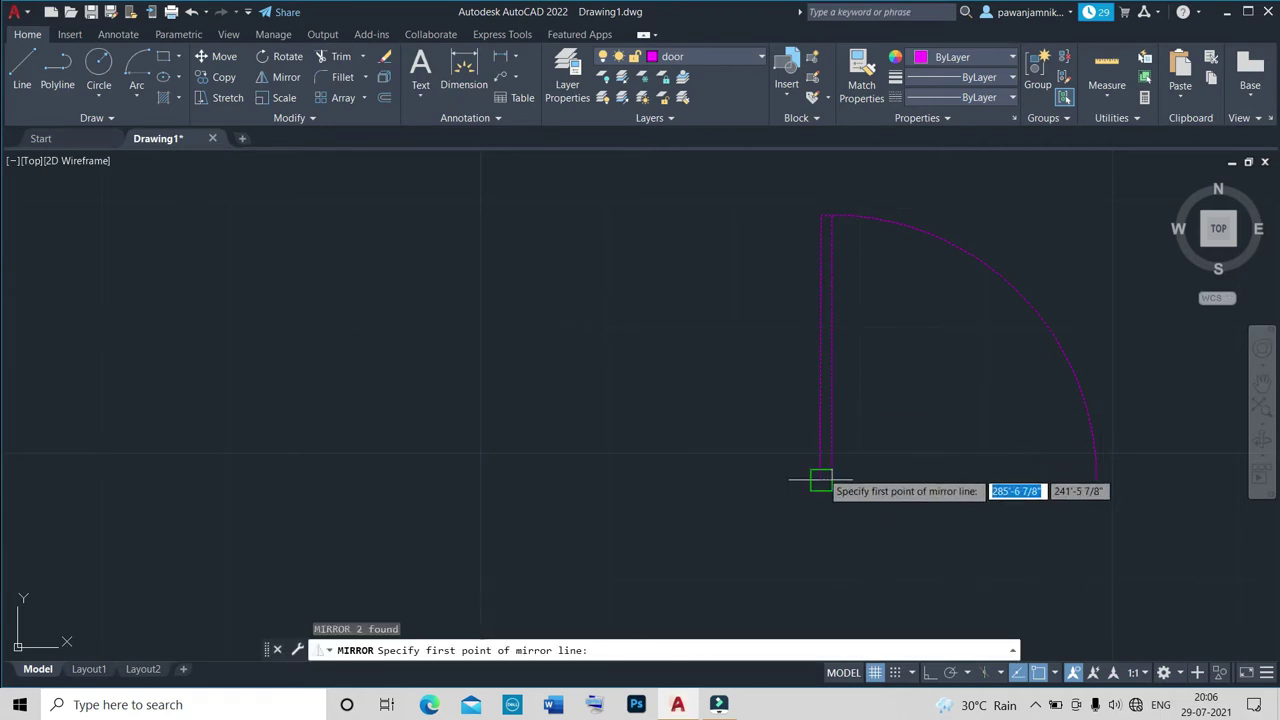
{"action": "left_click", "coordinate": [820, 481]}
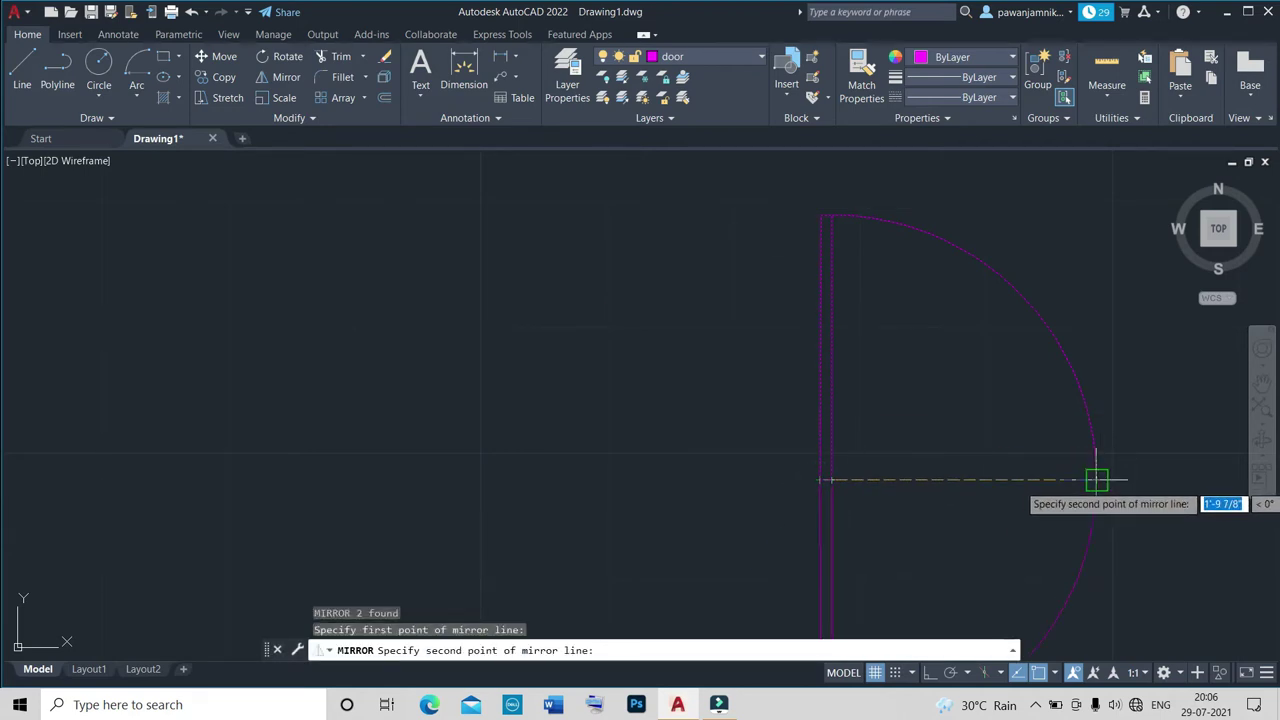
{"action": "left_click", "coordinate": [1092, 481]}
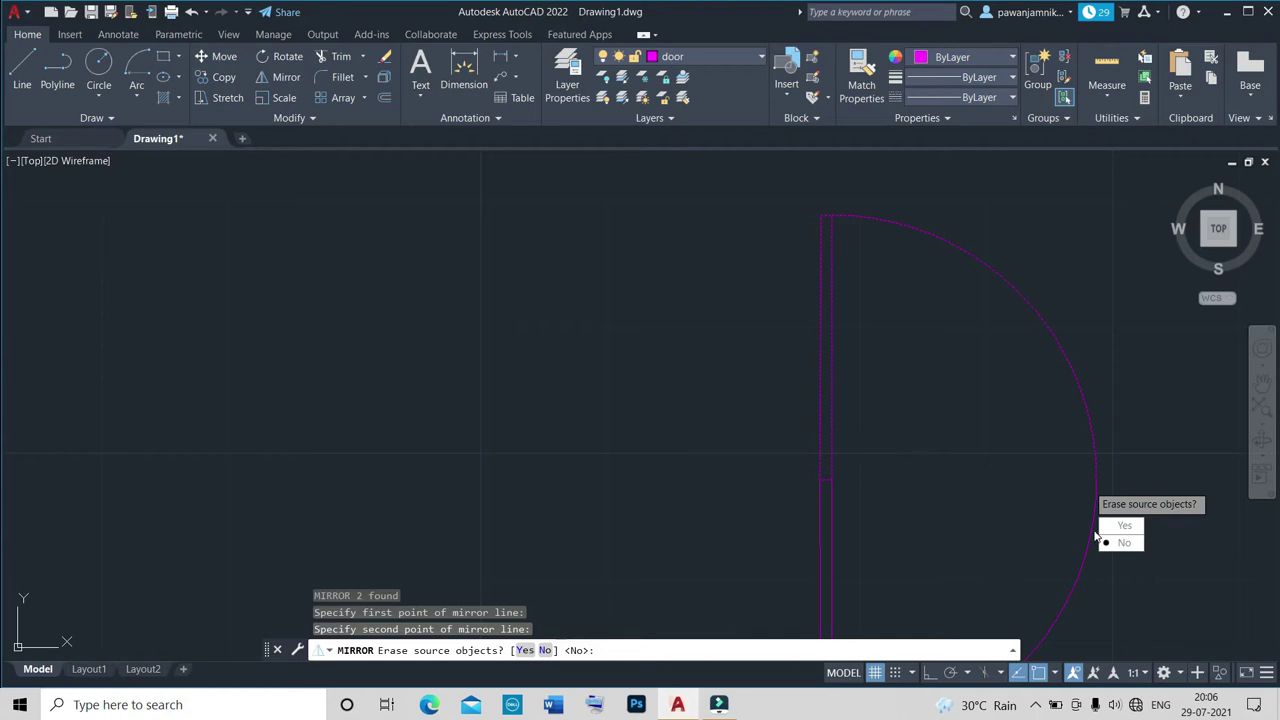
{"action": "left_click", "coordinate": [1122, 542]}
{"action": "left_click", "coordinate": [834, 335]}
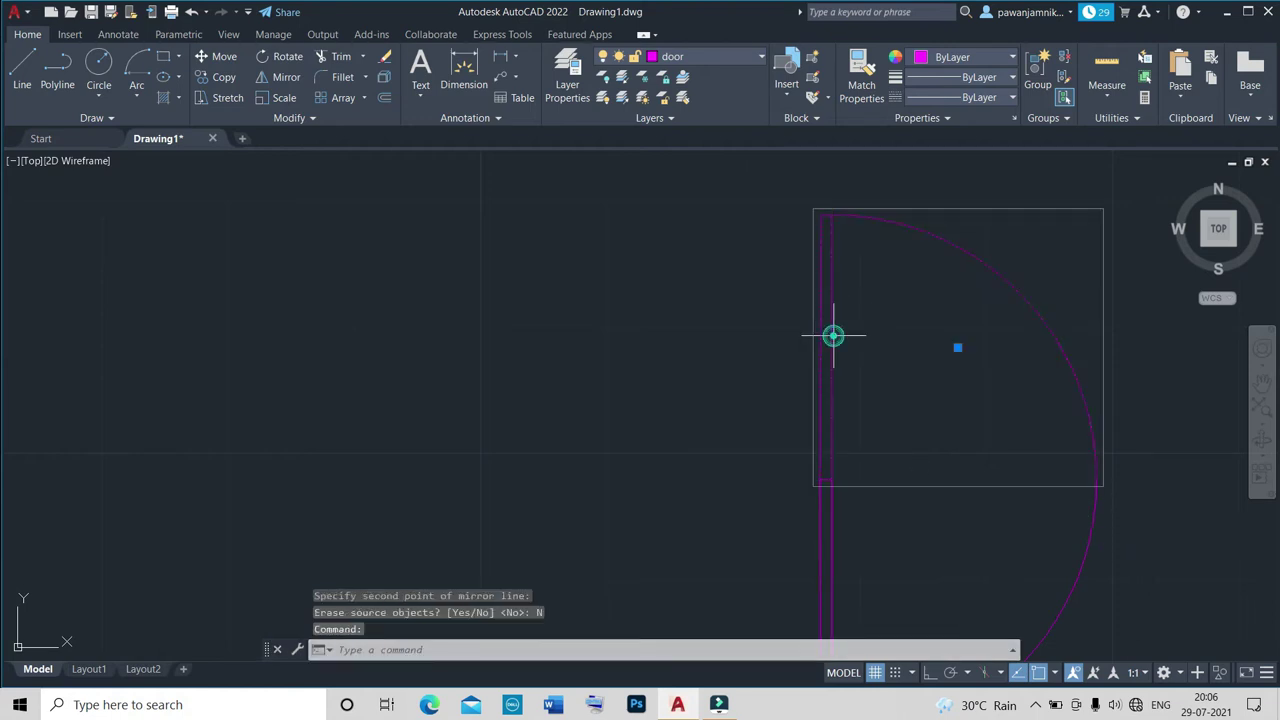
Move the double door pair into the wall opening between the upper rooms.
{"action": "type", "text": "M"}
{"action": "key", "text": "Return"}
{"action": "scroll", "coordinate": [834, 445], "scroll_direction": "up", "scroll_amount": 8}
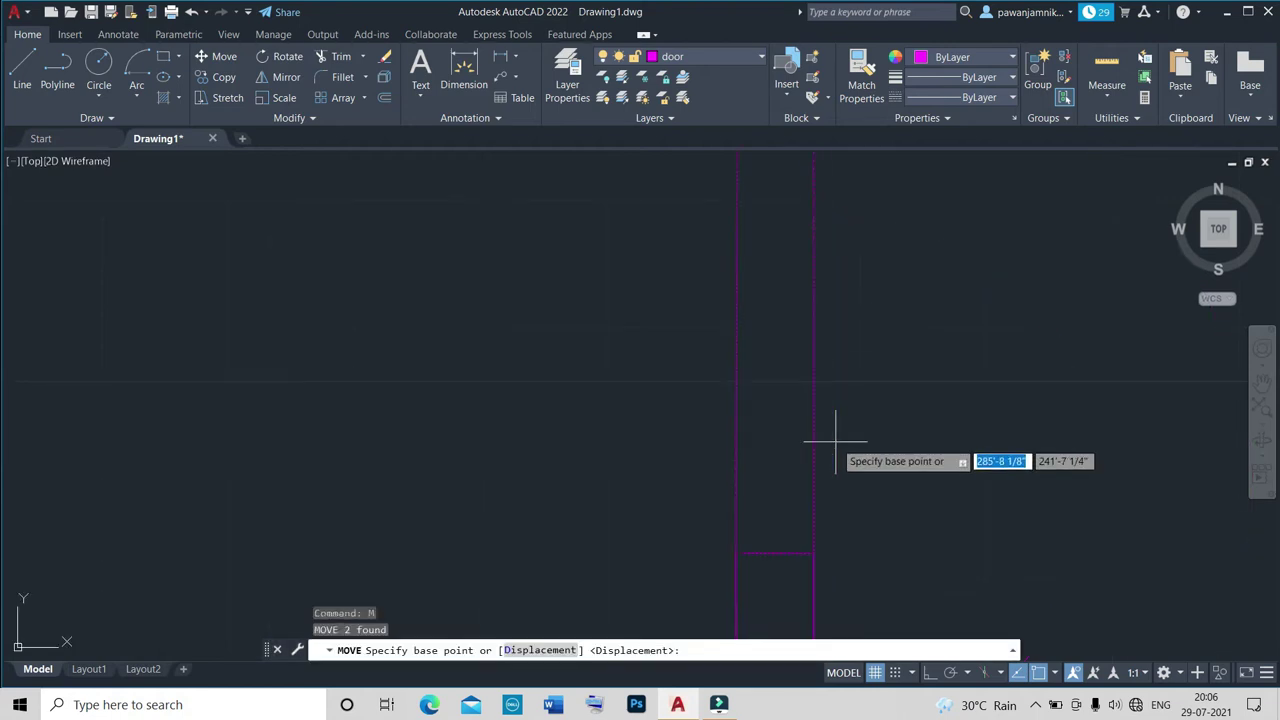
{"action": "scroll", "coordinate": [737, 545], "scroll_direction": "up", "scroll_amount": 3}
{"action": "scroll", "coordinate": [748, 520], "scroll_direction": "up", "scroll_amount": 3}
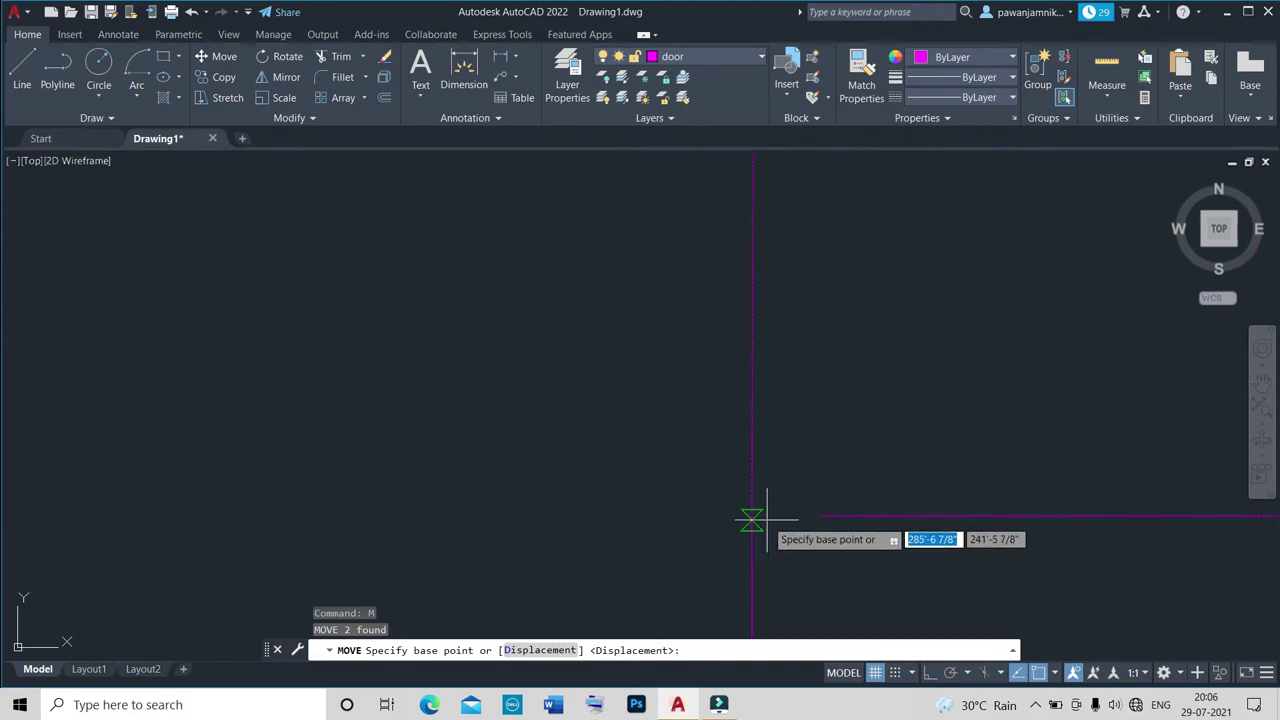
{"action": "left_click", "coordinate": [752, 517]}
{"action": "scroll", "coordinate": [755, 515], "scroll_direction": "down", "scroll_amount": 2}
{"action": "scroll", "coordinate": [757, 513], "scroll_direction": "down", "scroll_amount": 2}
{"action": "scroll", "coordinate": [760, 510], "scroll_direction": "down", "scroll_amount": 2}
{"action": "scroll", "coordinate": [700, 510], "scroll_direction": "down", "scroll_amount": 2}
{"action": "scroll", "coordinate": [590, 508], "scroll_direction": "up", "scroll_amount": 5}
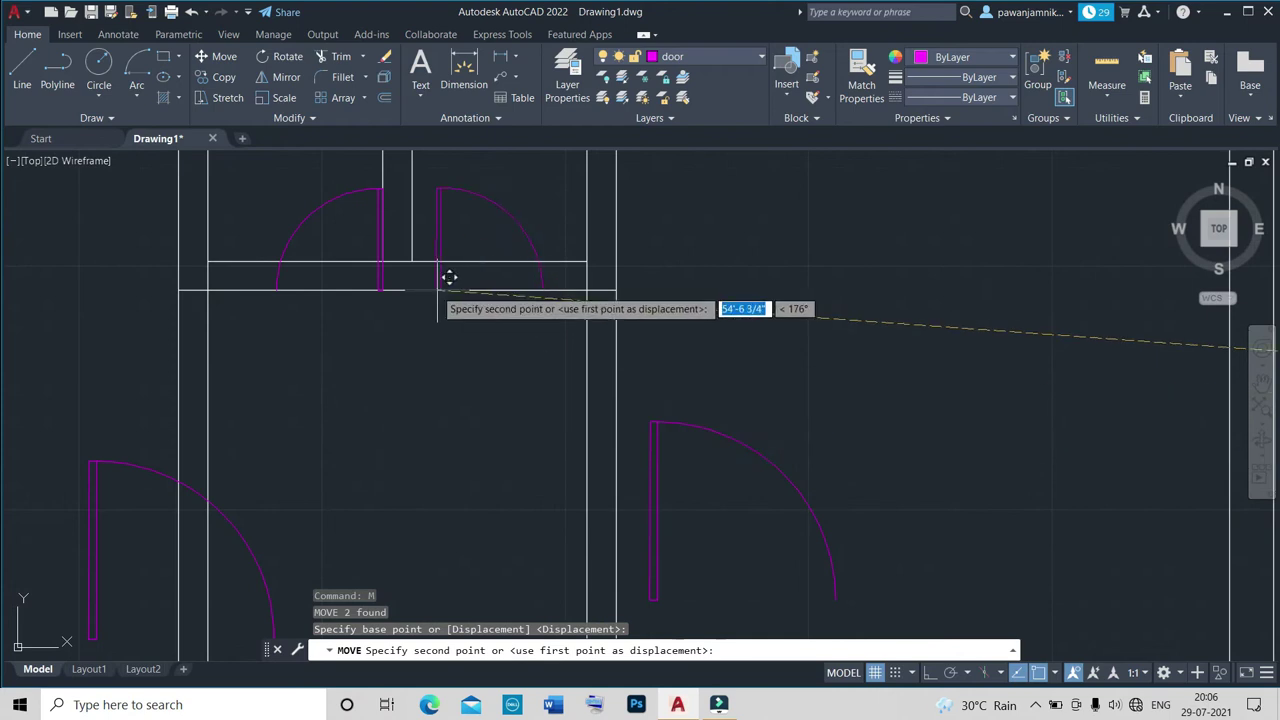
{"action": "scroll", "coordinate": [422, 270], "scroll_direction": "up", "scroll_amount": 3}
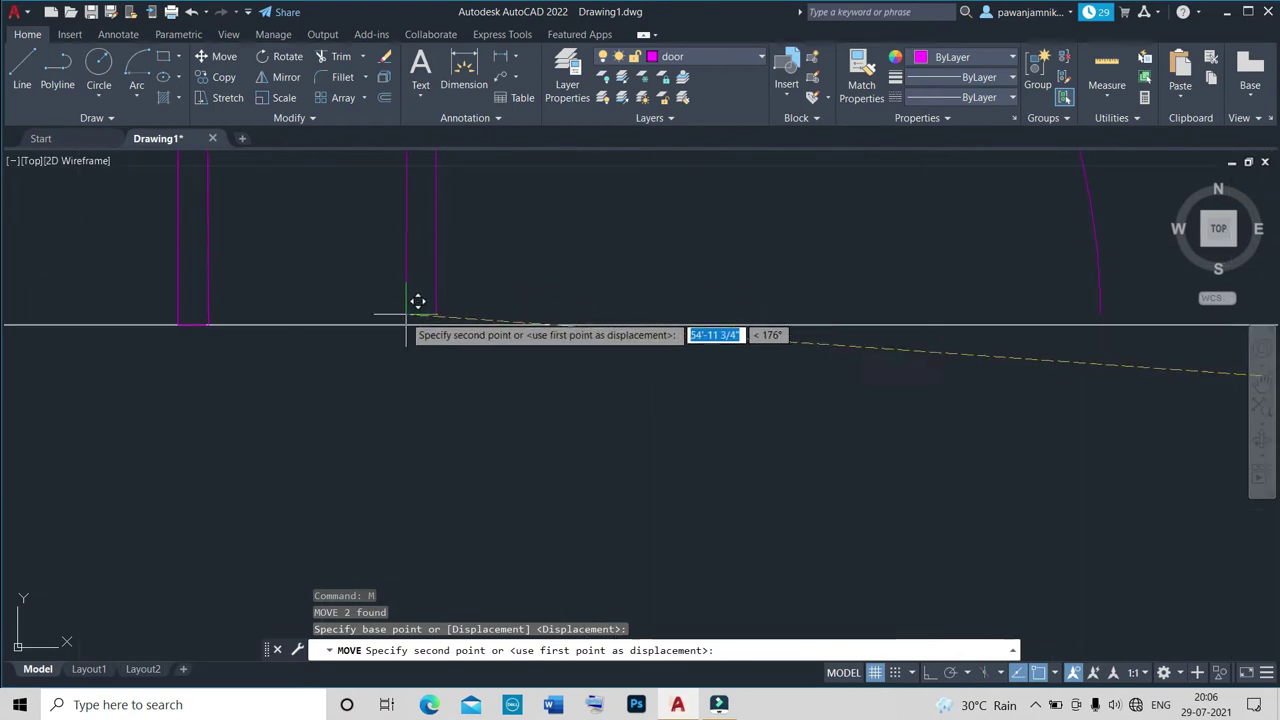
{"action": "scroll", "coordinate": [406, 322], "scroll_direction": "down", "scroll_amount": 3}
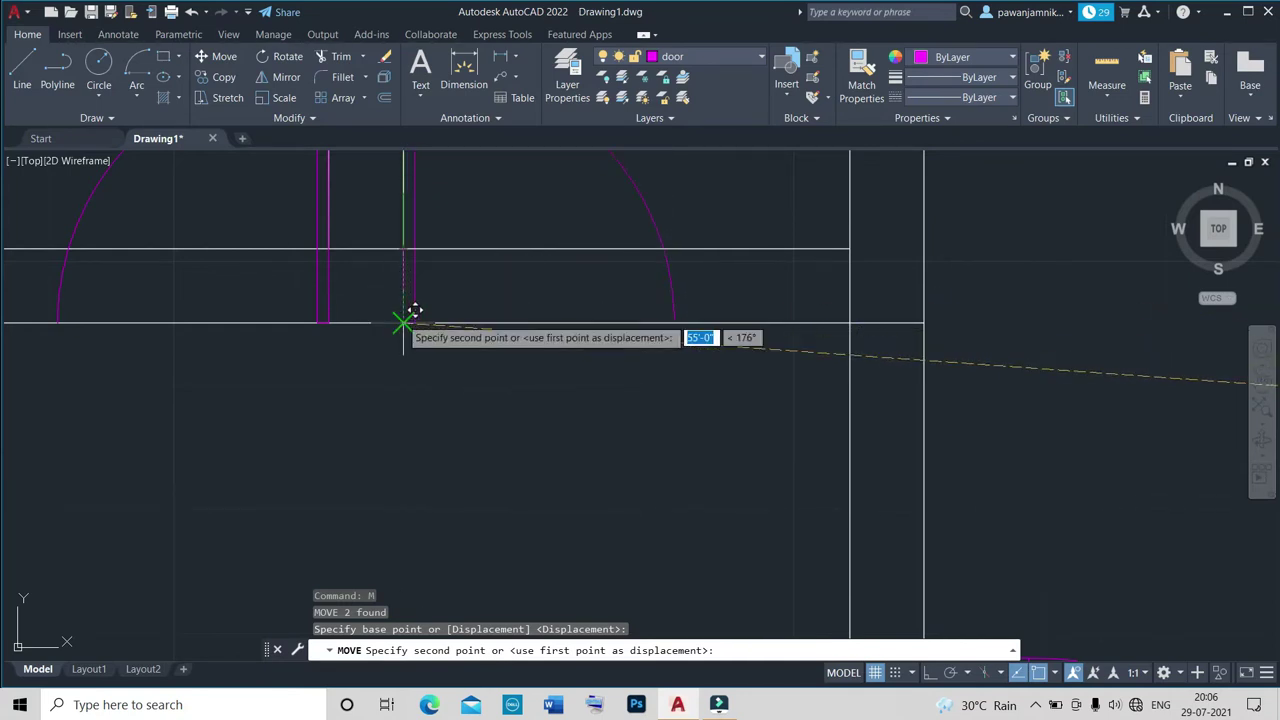
{"action": "left_click", "coordinate": [400, 320]}
Start rotating a single door about its lower corner to suit its wall.
{"action": "scroll", "coordinate": [400, 318], "scroll_direction": "down", "scroll_amount": 3}
{"action": "scroll", "coordinate": [443, 334], "scroll_direction": "up", "scroll_amount": 2}
{"action": "scroll", "coordinate": [443, 334], "scroll_direction": "down", "scroll_amount": 1}
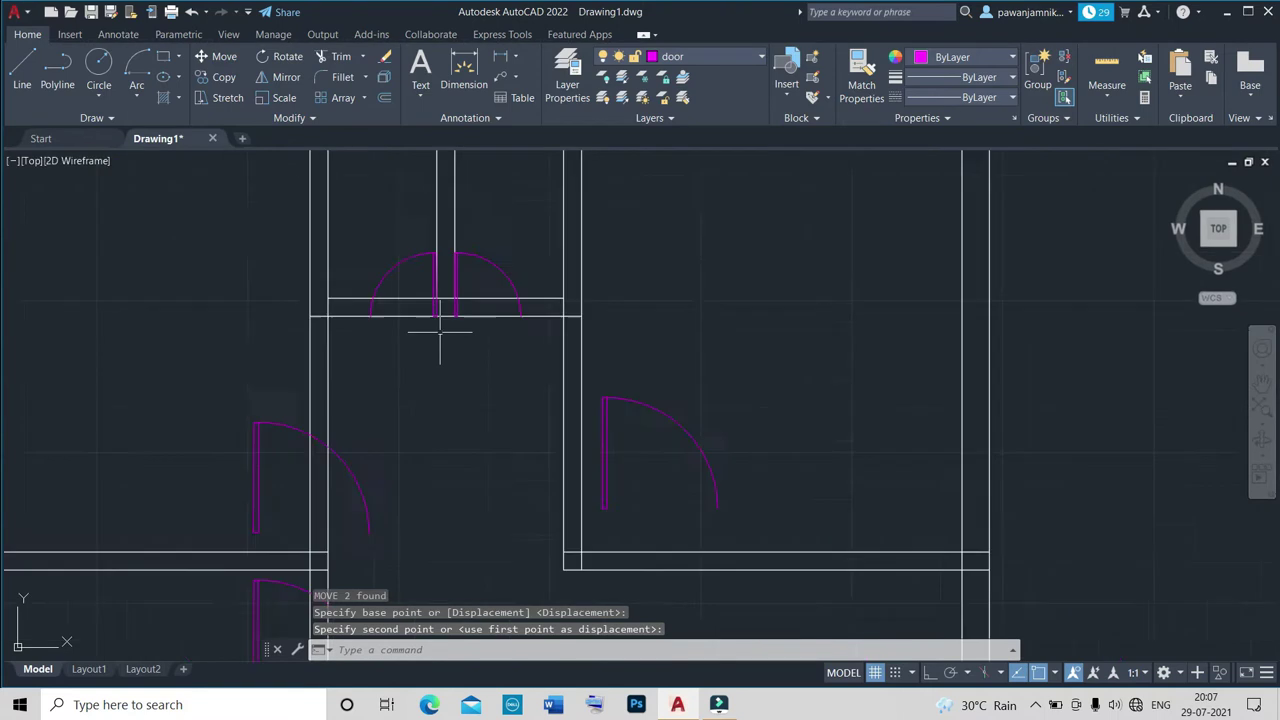
{"action": "scroll", "coordinate": [547, 425], "scroll_direction": "down", "scroll_amount": 1}
{"action": "scroll", "coordinate": [499, 404], "scroll_direction": "up", "scroll_amount": 5}
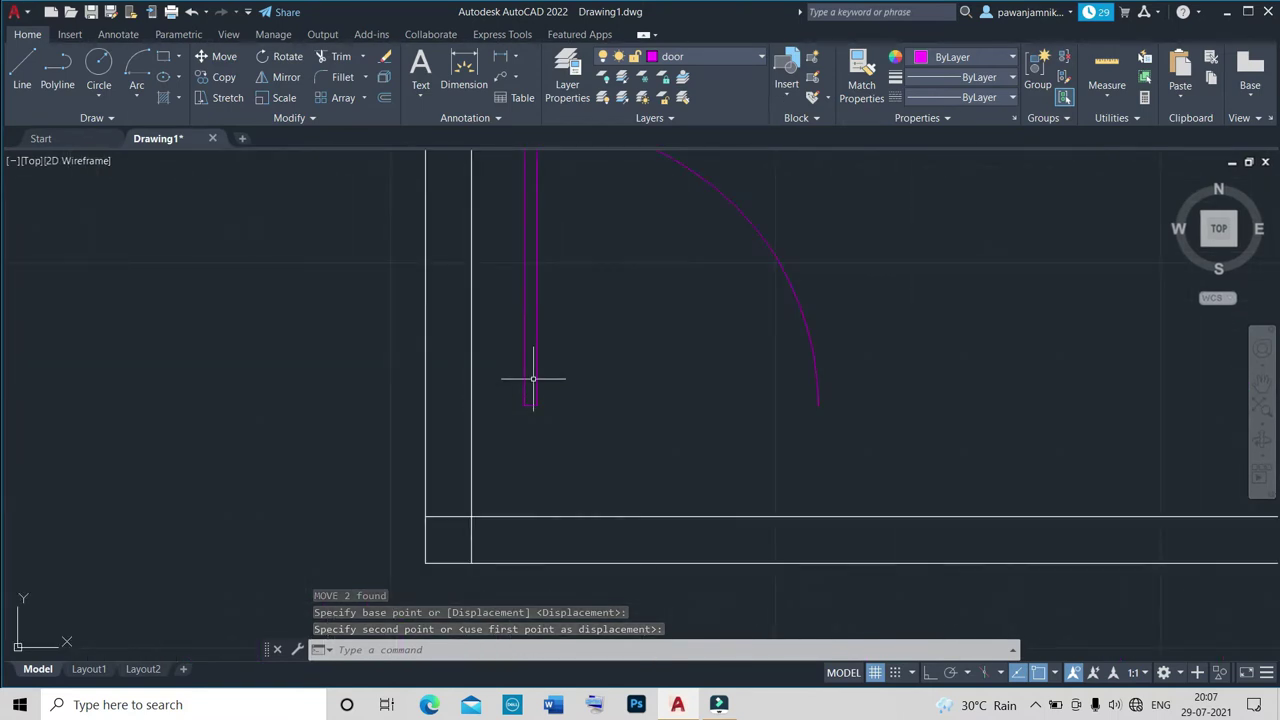
{"action": "left_click", "coordinate": [533, 378]}
{"action": "type", "text": "o"}
{"action": "key", "text": "Return"}
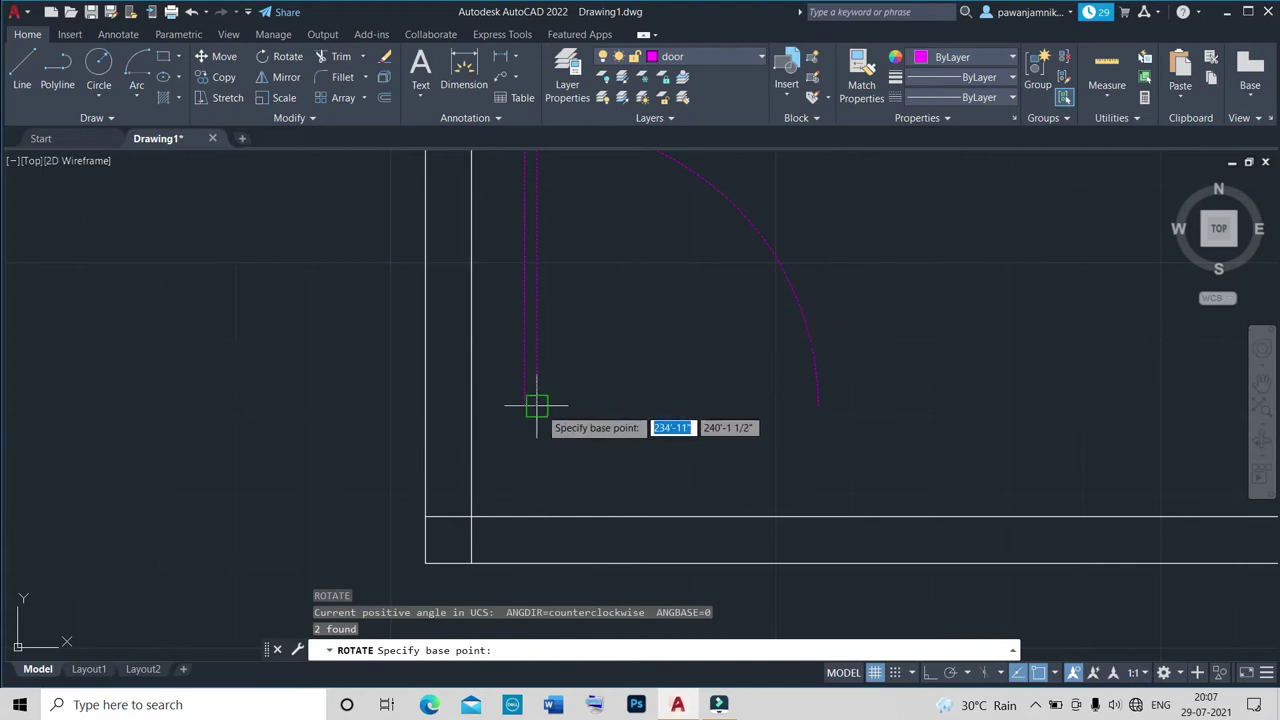
{"action": "left_click", "coordinate": [535, 403]}
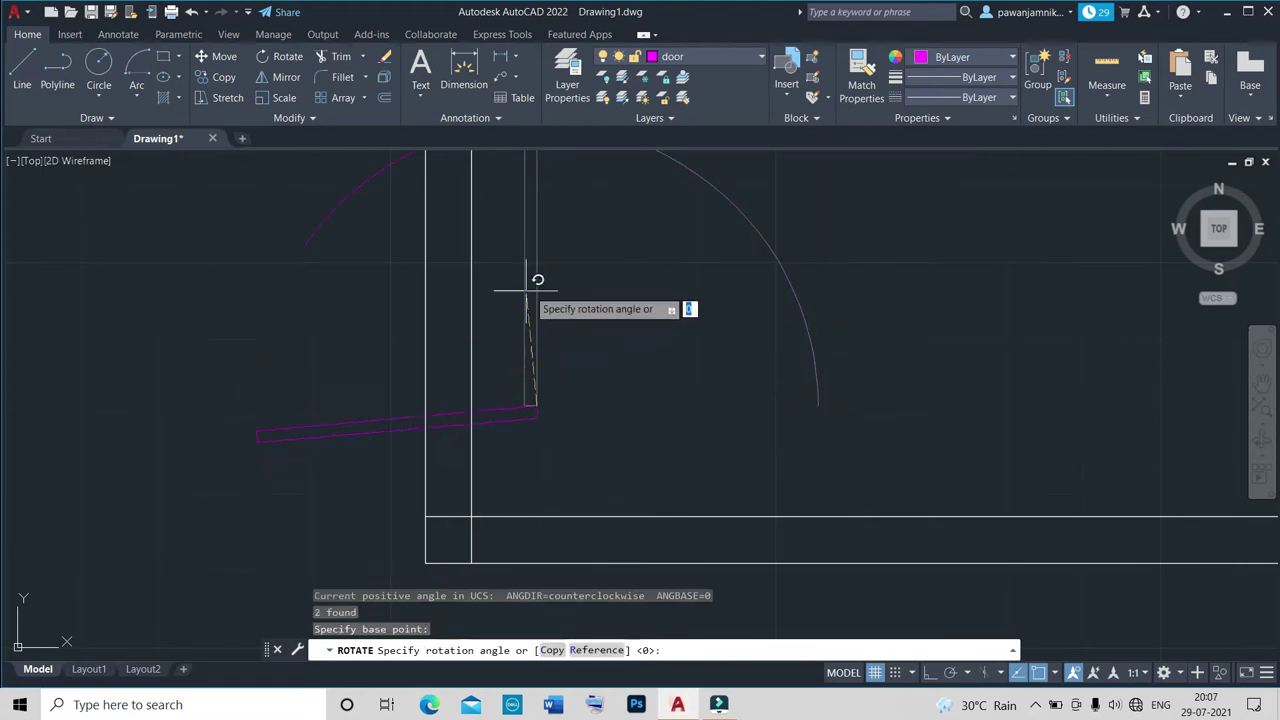
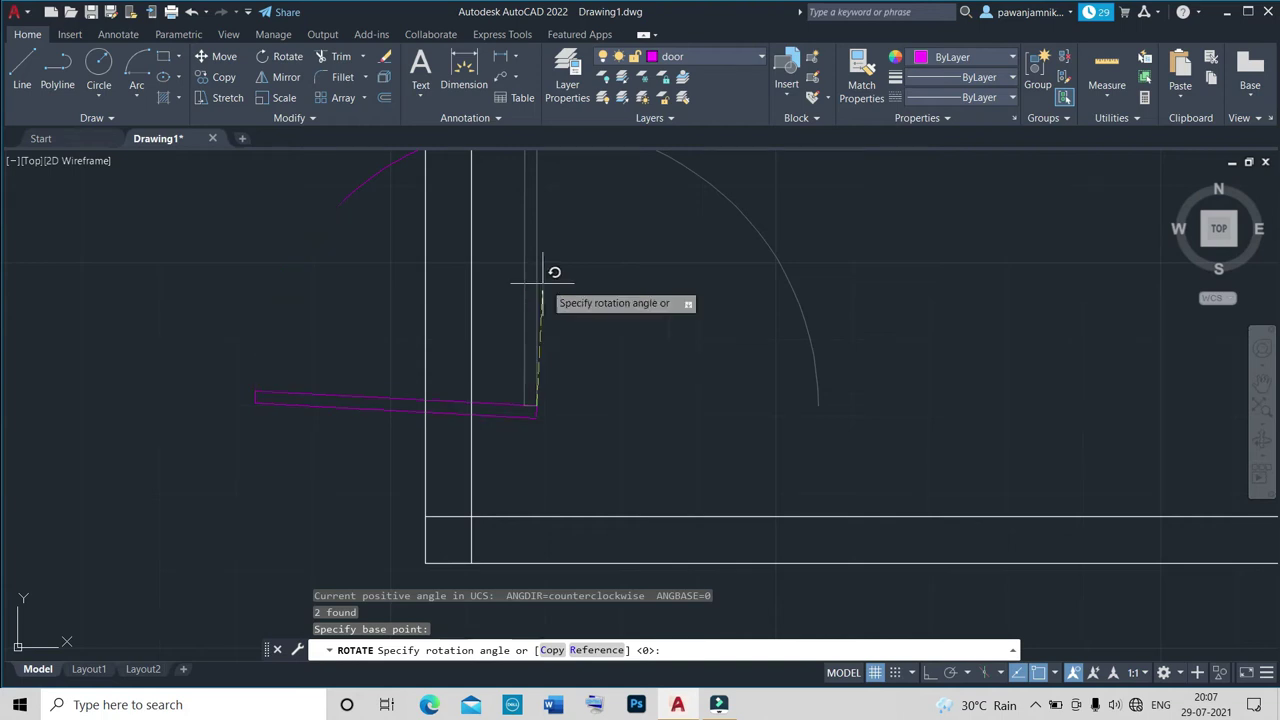
Lay the door horizontal and mirror it about the leaf edge, keeping the original.
{"action": "left_click", "coordinate": [536, 518]}
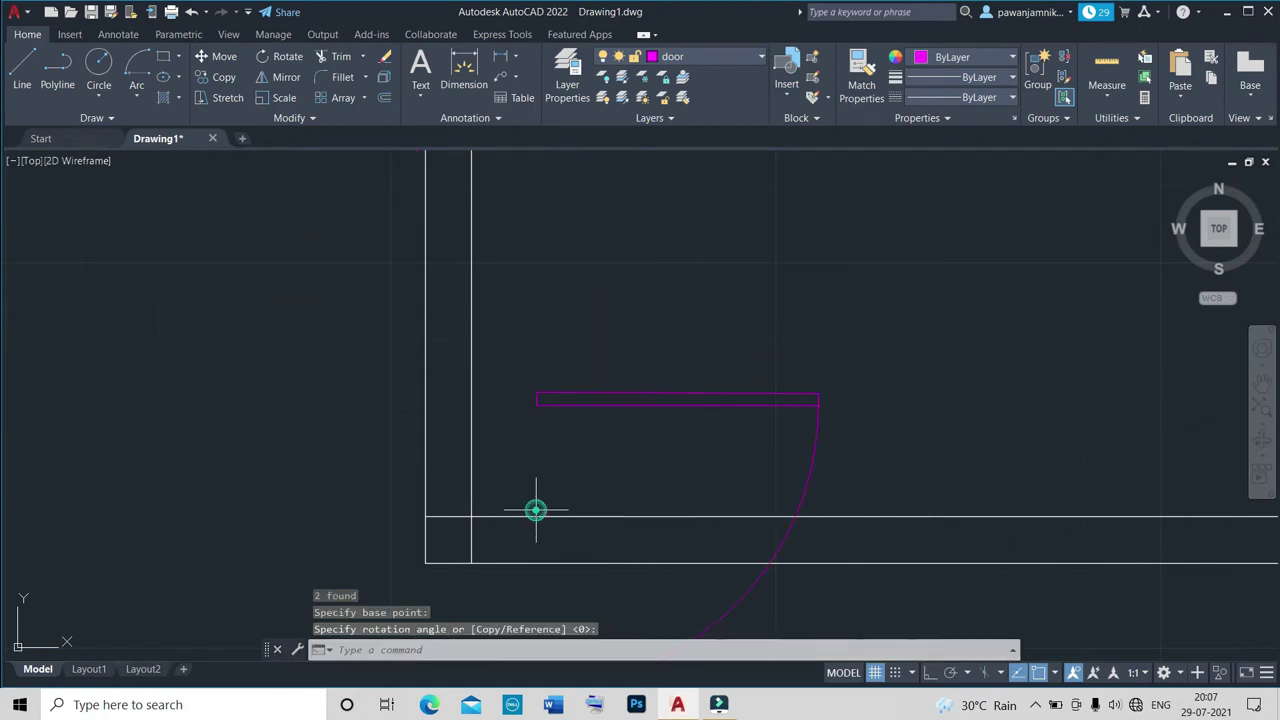
{"action": "left_click", "coordinate": [613, 400]}
{"action": "left_click", "coordinate": [618, 405]}
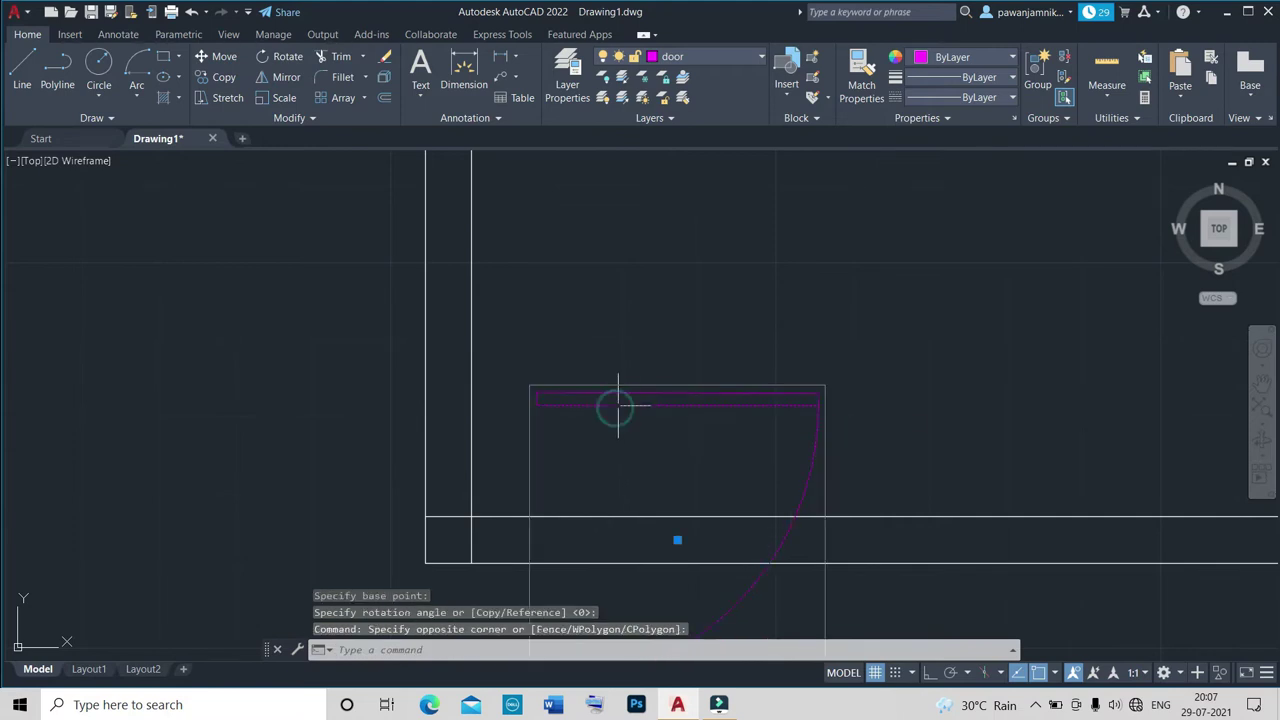
{"action": "type", "text": "mi"}
{"action": "key", "text": "Return"}
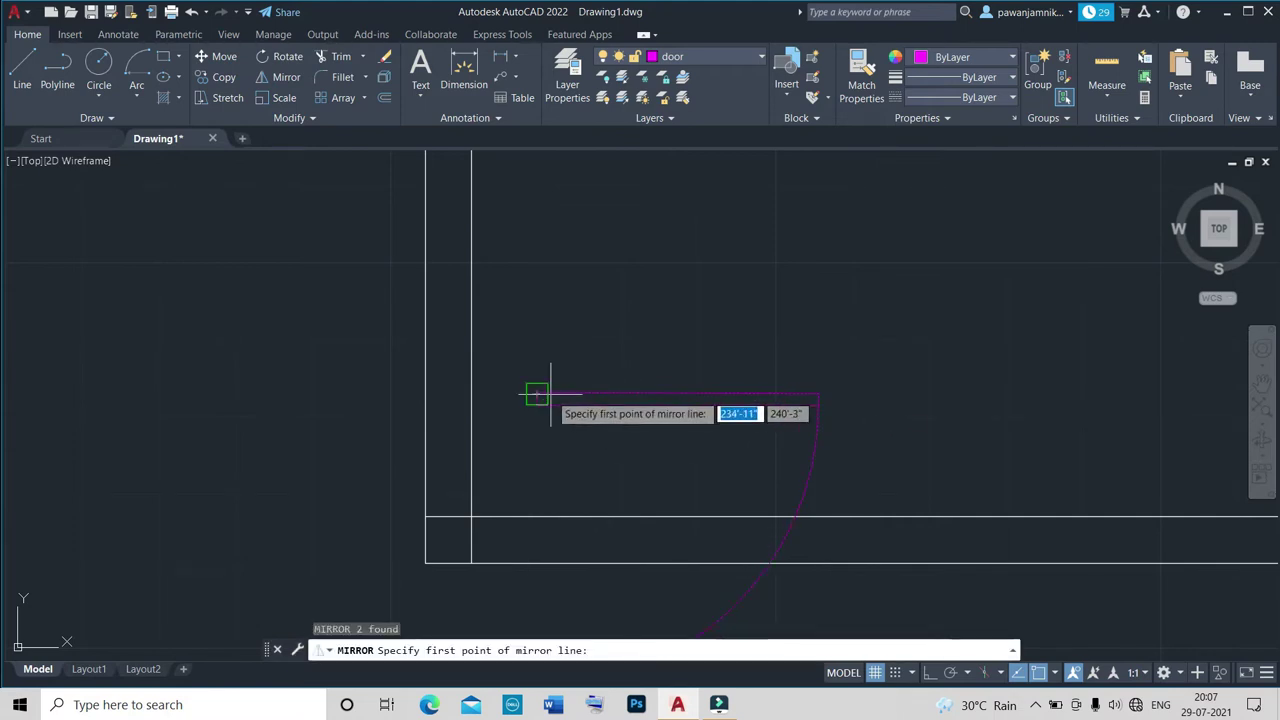
{"action": "left_click", "coordinate": [537, 393]}
{"action": "left_click", "coordinate": [818, 393]}
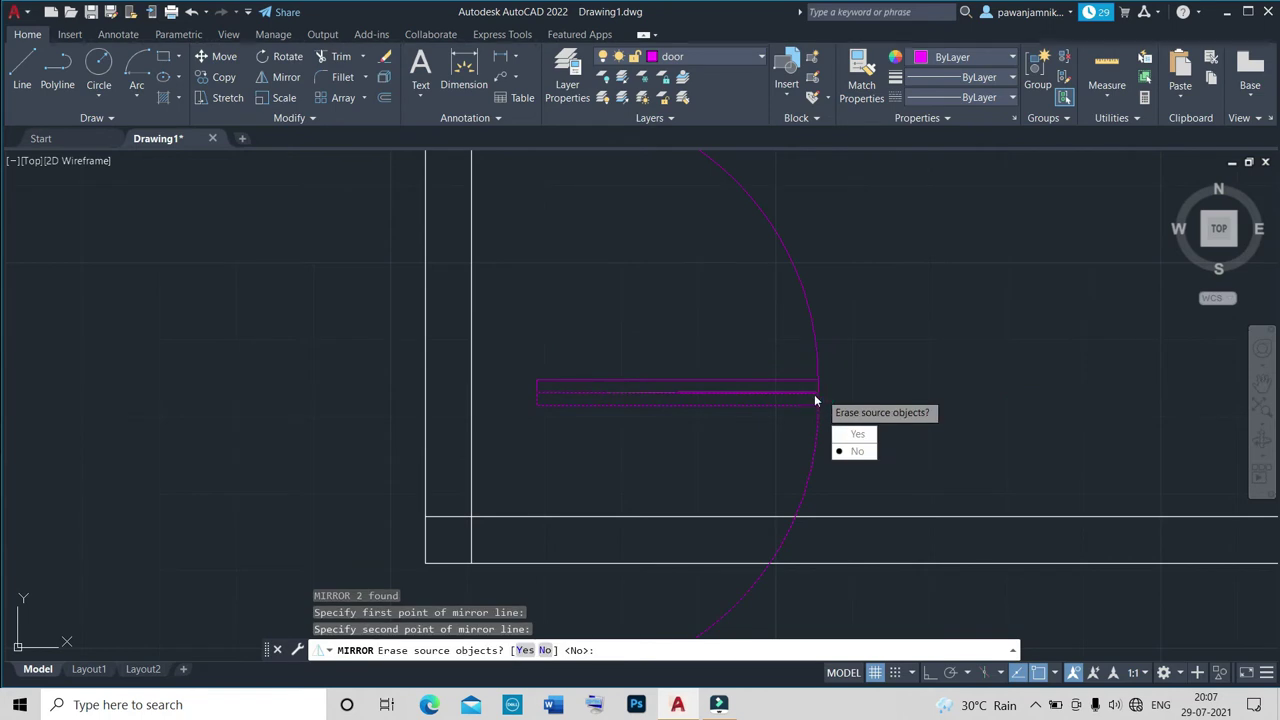
{"action": "left_click", "coordinate": [853, 451]}
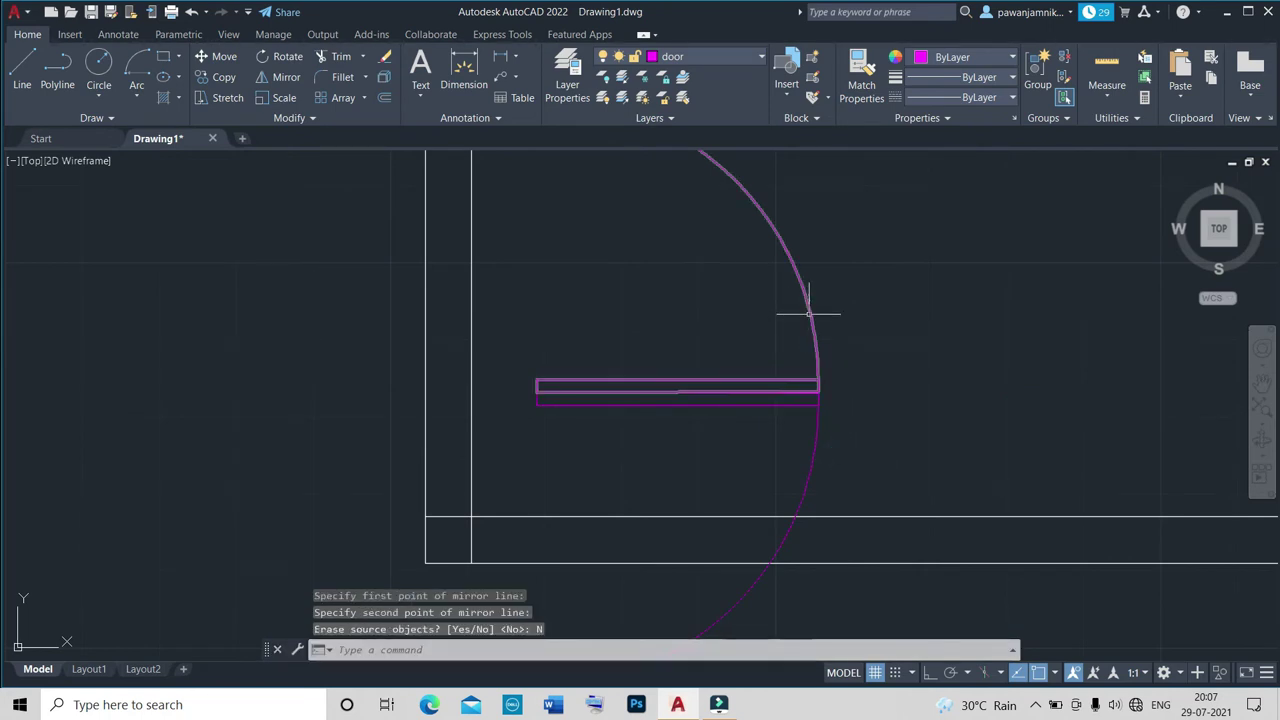
Select the mirrored door after discarding two stray selection windows.
{"action": "left_click", "coordinate": [810, 313]}
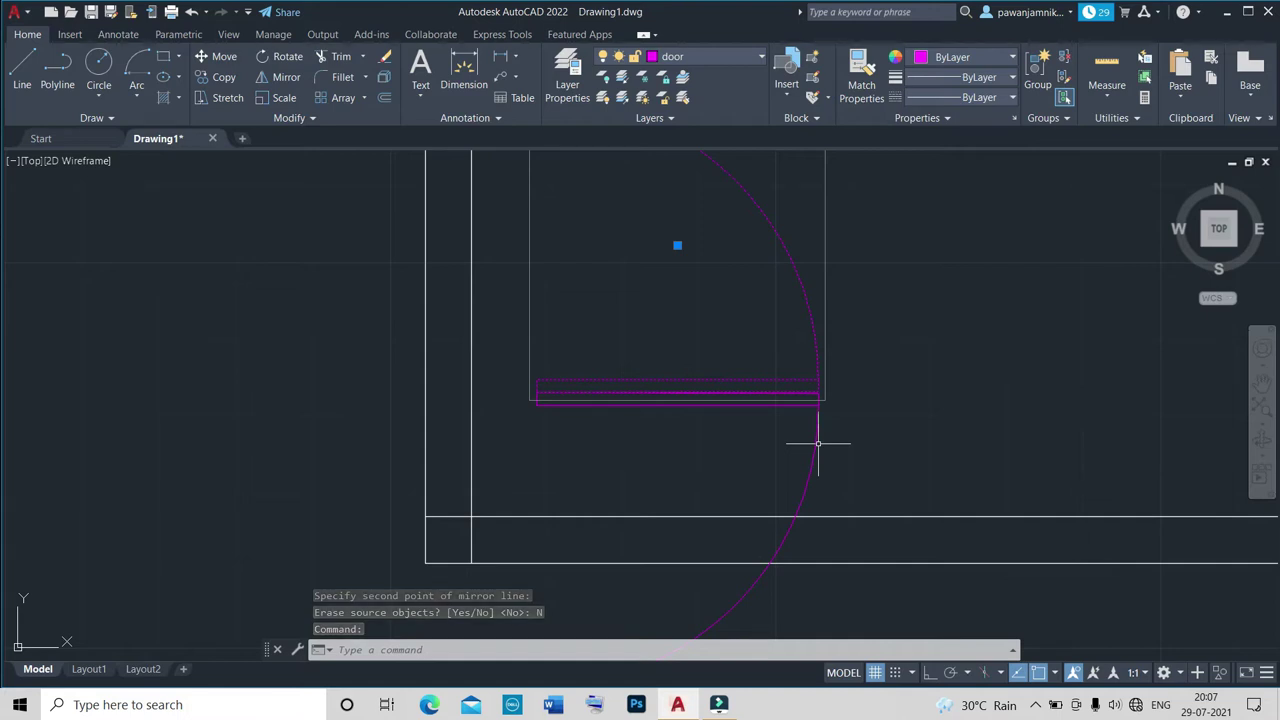
{"action": "left_click", "coordinate": [818, 443]}
{"action": "key", "text": "Escape"}
{"action": "left_click", "coordinate": [813, 444]}
{"action": "key", "text": "Escape"}
{"action": "key", "text": "Escape"}
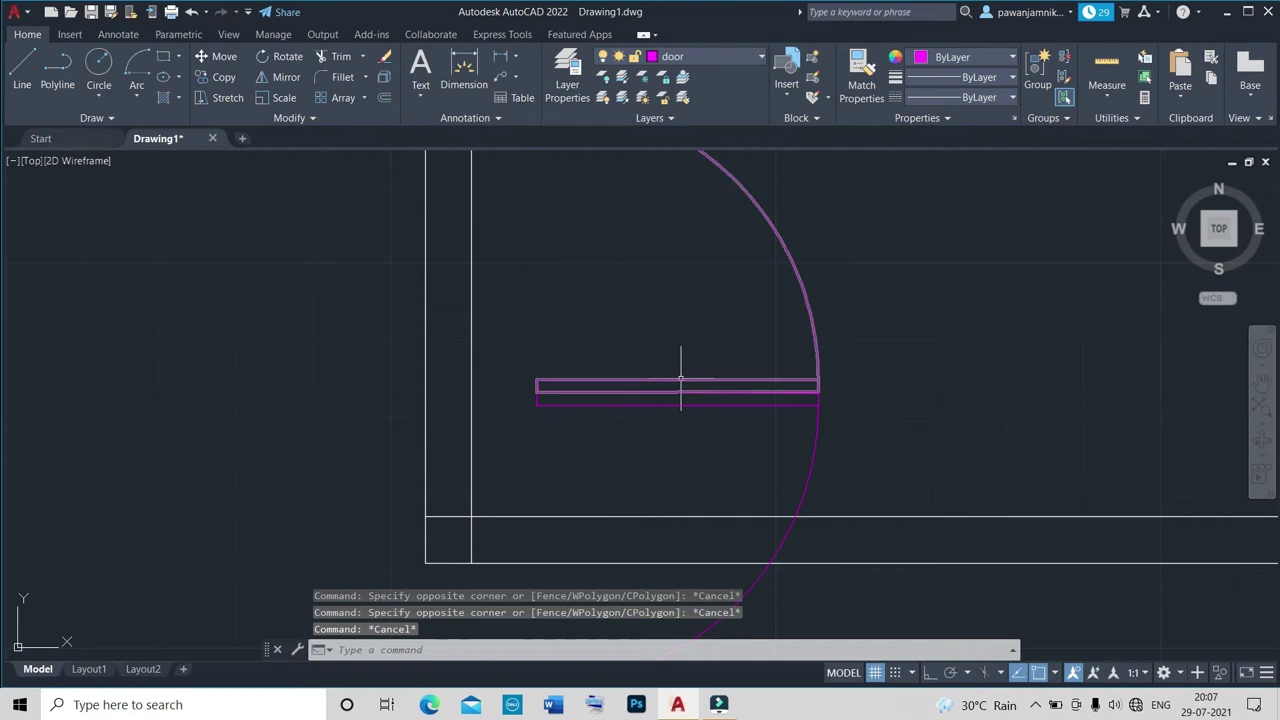
{"action": "left_click", "coordinate": [680, 380]}
Start moving the mirrored door to the wall endpoint, then cancel the move.
{"action": "type", "text": "m"}
{"action": "key", "text": "Return"}
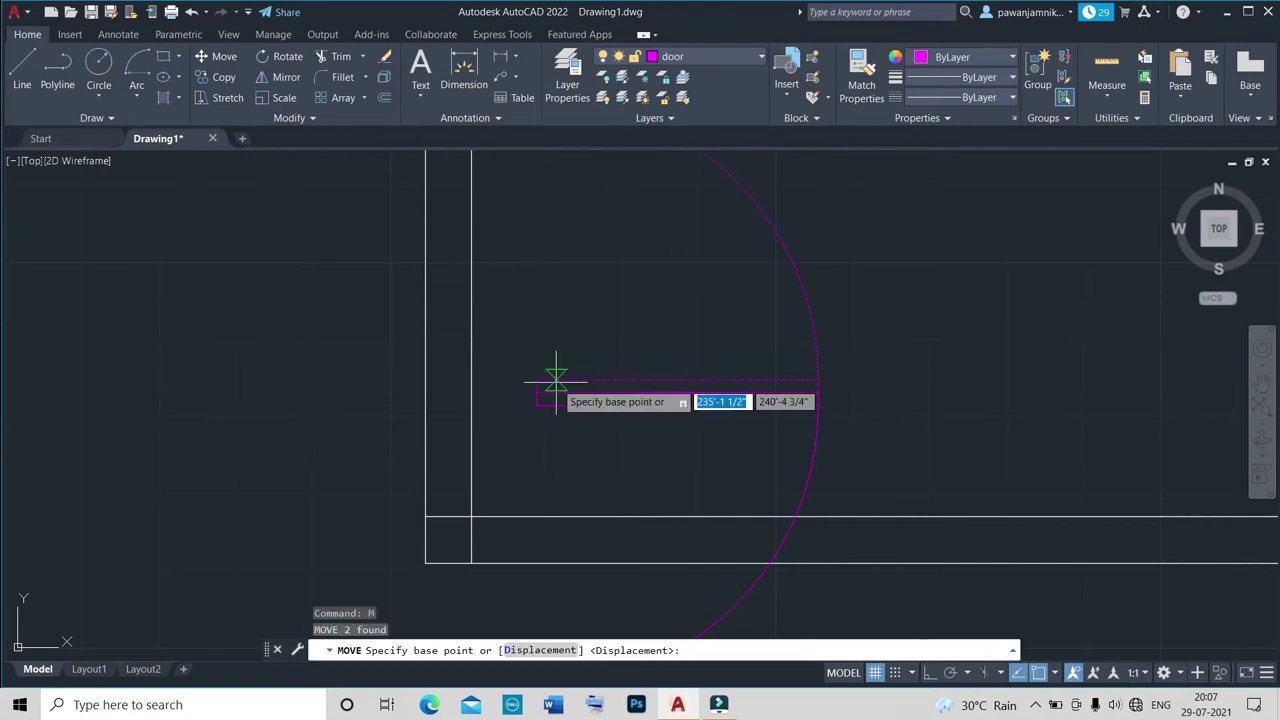
{"action": "left_click", "coordinate": [537, 381]}
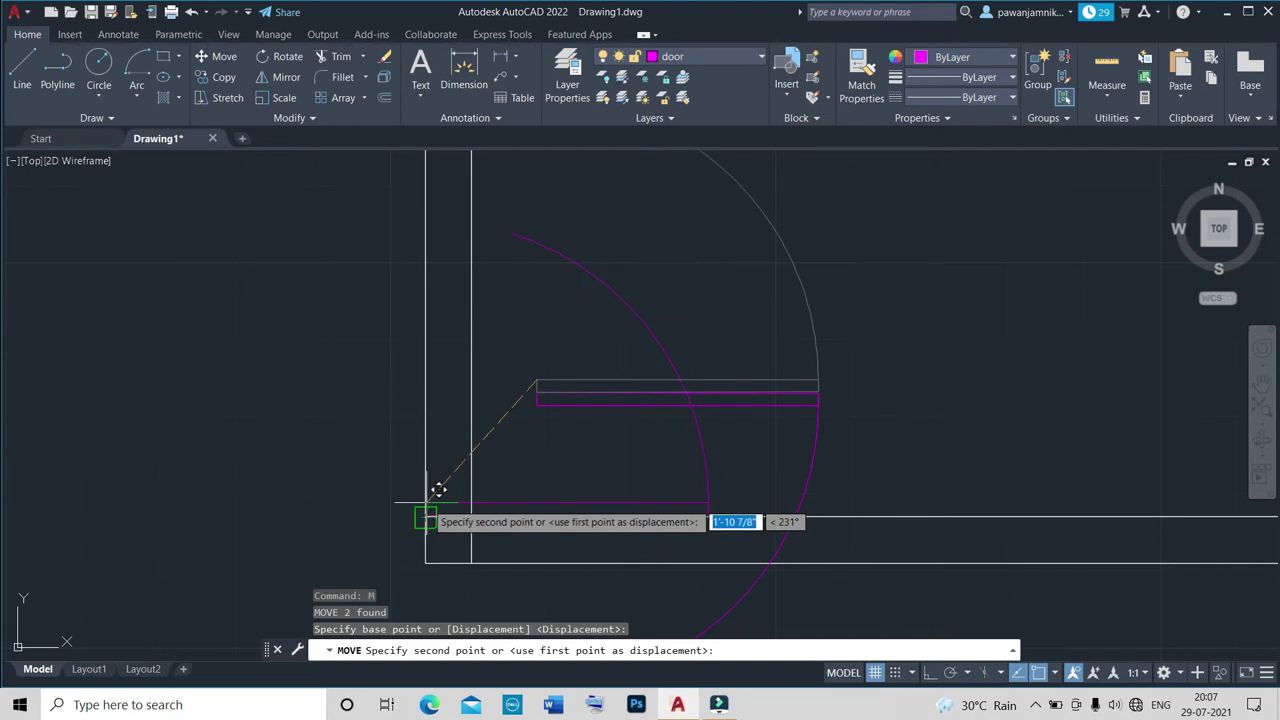
{"action": "left_click", "coordinate": [426, 505]}
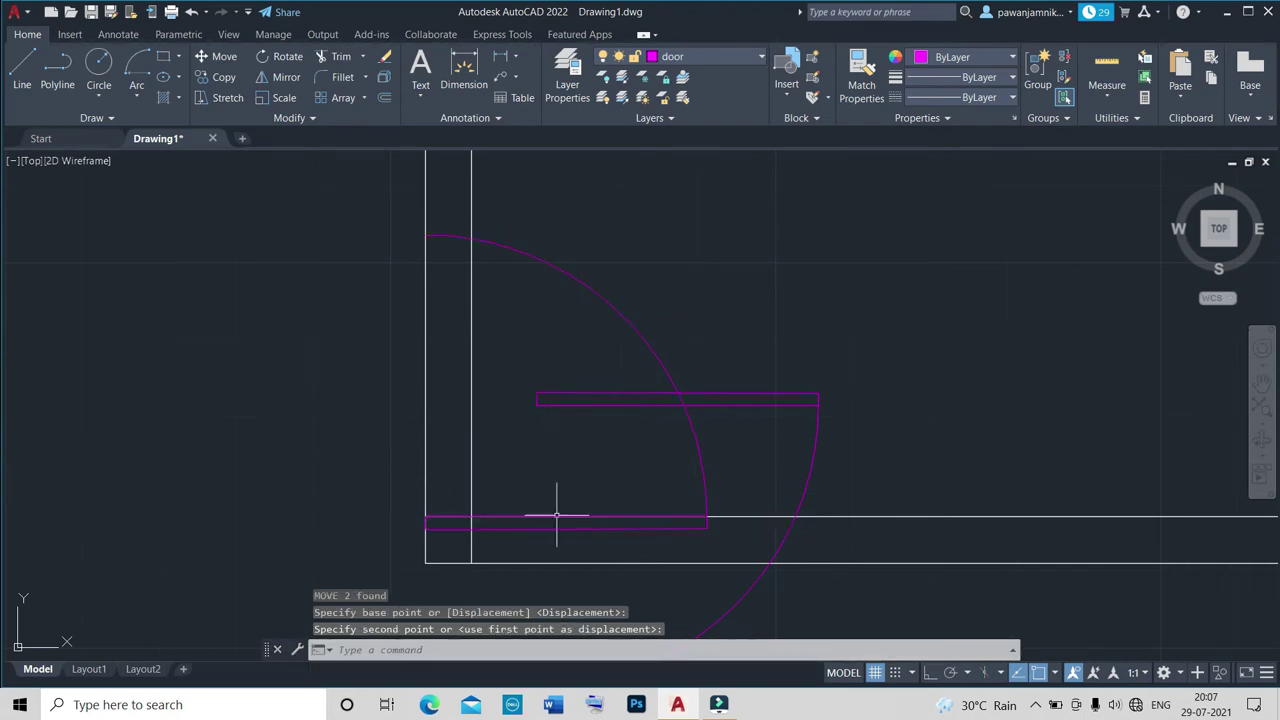
{"action": "key", "text": "Escape"}
Move the door by its corner onto the wall line at the junction.
{"action": "scroll", "coordinate": [424, 500], "scroll_direction": "up", "scroll_amount": 5}
{"action": "left_click", "coordinate": [415, 455]}
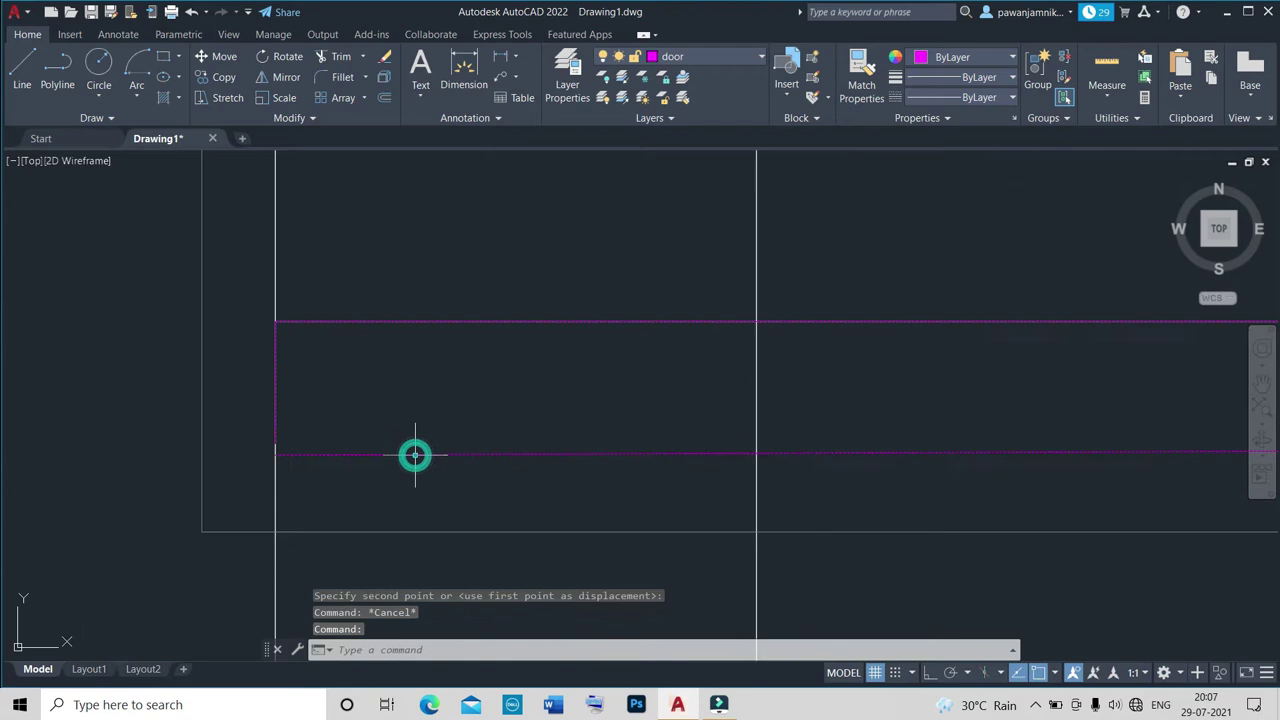
{"action": "type", "text": "m"}
{"action": "key", "text": "Return"}
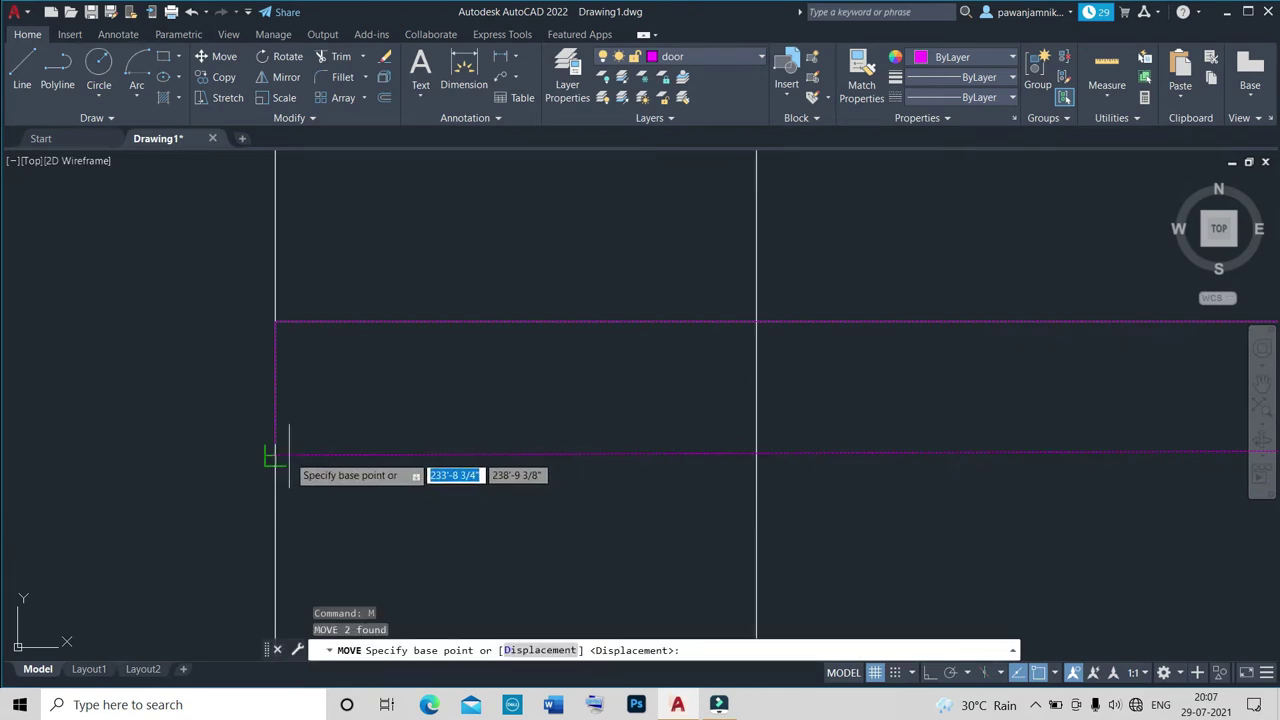
{"action": "left_click", "coordinate": [275, 455]}
{"action": "left_click", "coordinate": [272, 321]}
{"action": "scroll", "coordinate": [297, 343], "scroll_direction": "down", "scroll_amount": 3}
{"action": "scroll", "coordinate": [297, 343], "scroll_direction": "down", "scroll_amount": 4}
{"action": "left_click", "coordinate": [367, 299]}
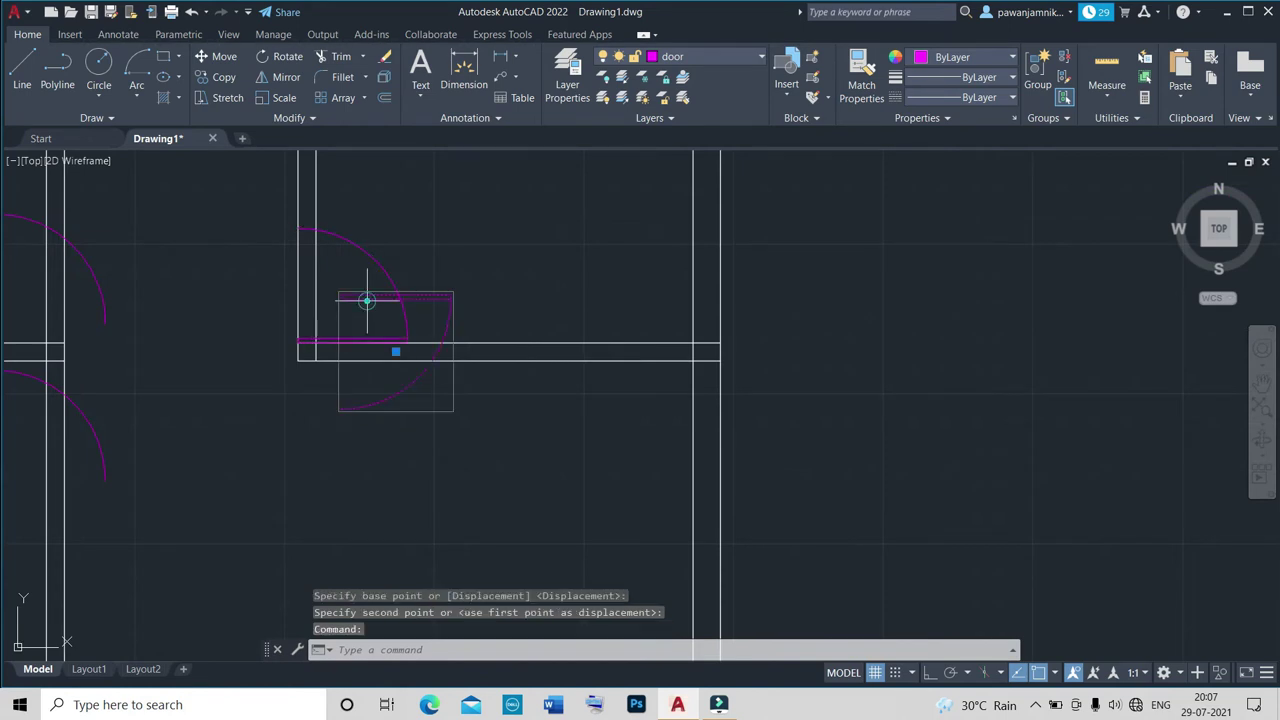
Select the upper-left door.
{"action": "scroll", "coordinate": [452, 300], "scroll_direction": "down", "scroll_amount": 5}
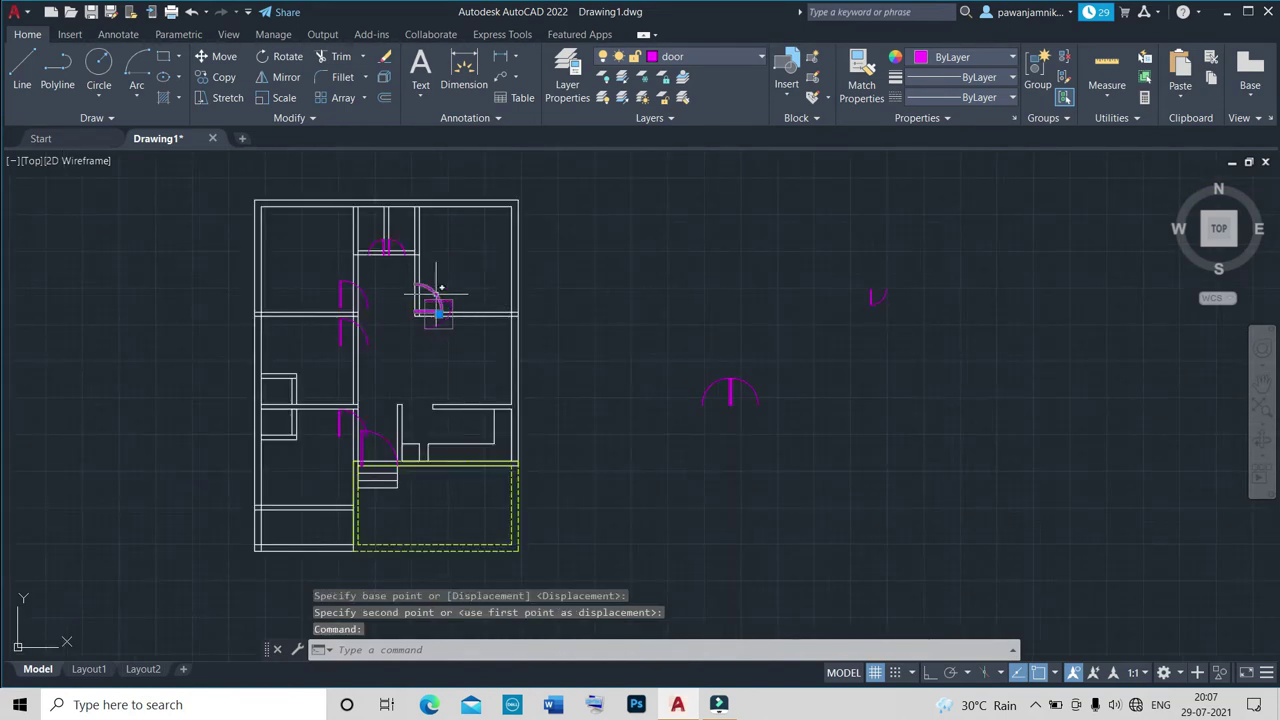
{"action": "scroll", "coordinate": [436, 293], "scroll_direction": "up", "scroll_amount": 8}
{"action": "scroll", "coordinate": [435, 290], "scroll_direction": "down", "scroll_amount": 4}
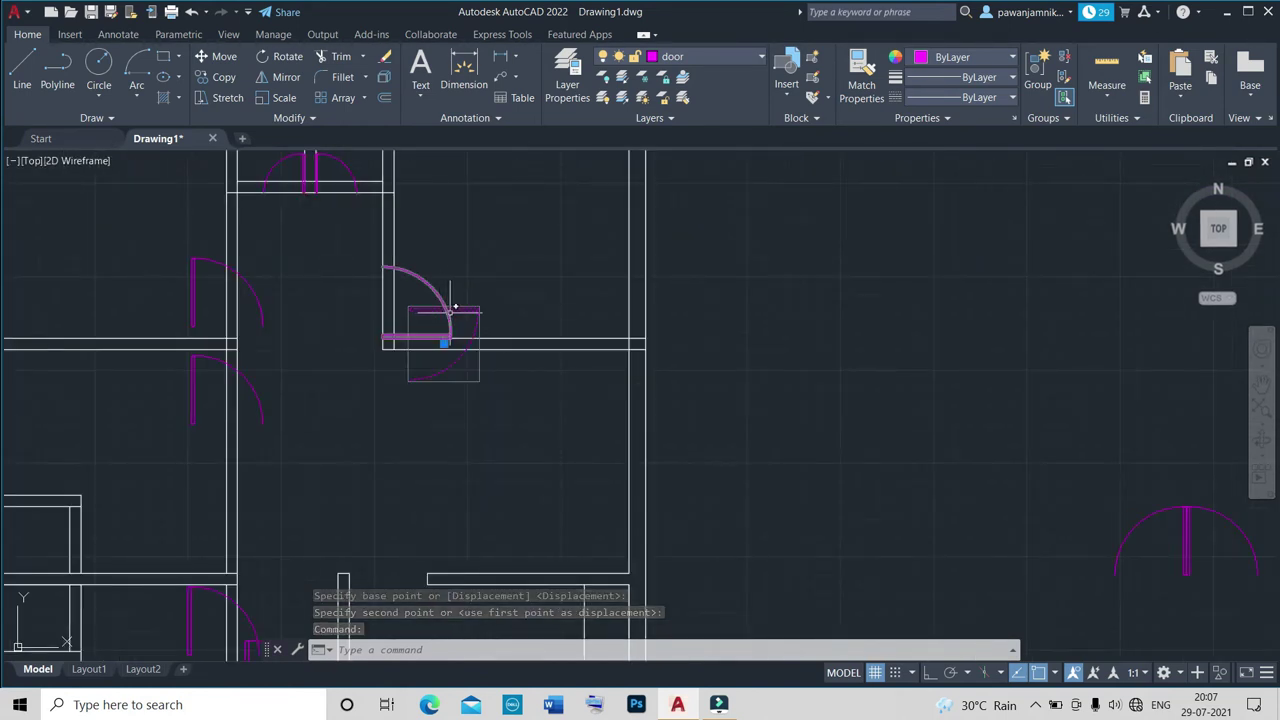
{"action": "scroll", "coordinate": [454, 306], "scroll_direction": "down", "scroll_amount": 5}
{"action": "scroll", "coordinate": [414, 302], "scroll_direction": "up", "scroll_amount": 7}
{"action": "left_click", "coordinate": [410, 306]}
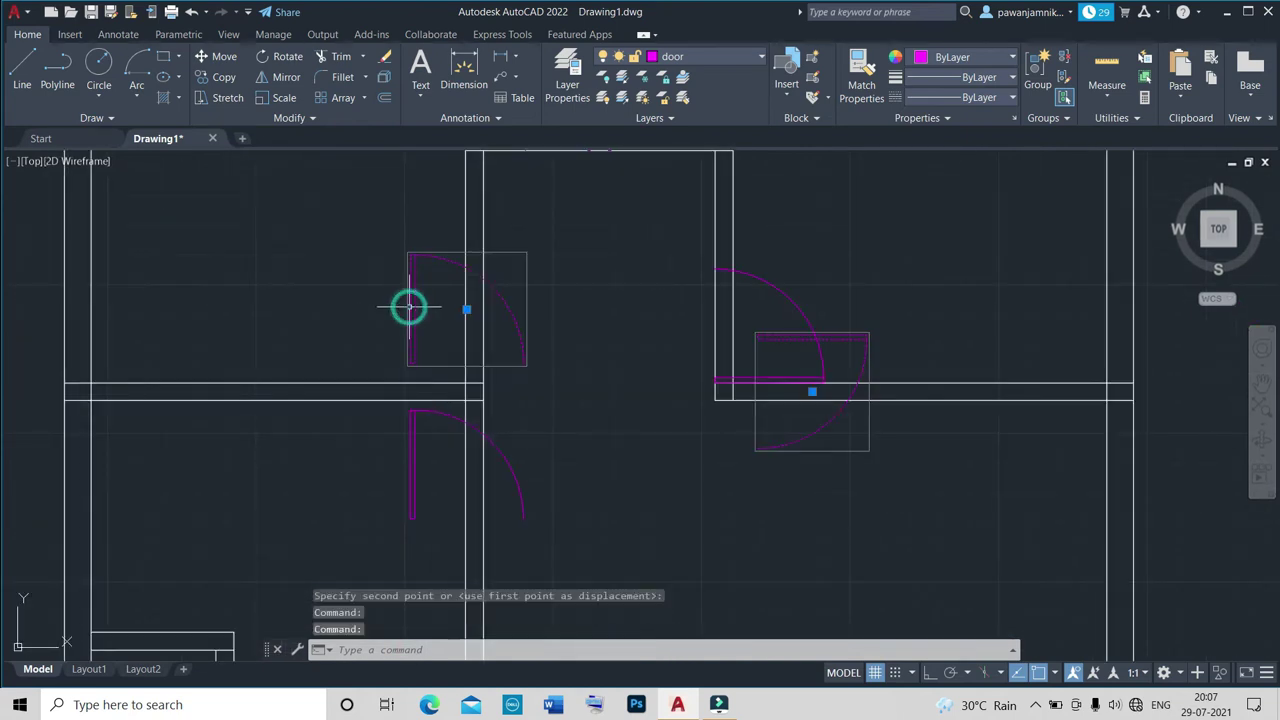
Rotate the upper-left door about its hinge.
{"action": "type", "text": "ro"}
{"action": "key", "text": "Return"}
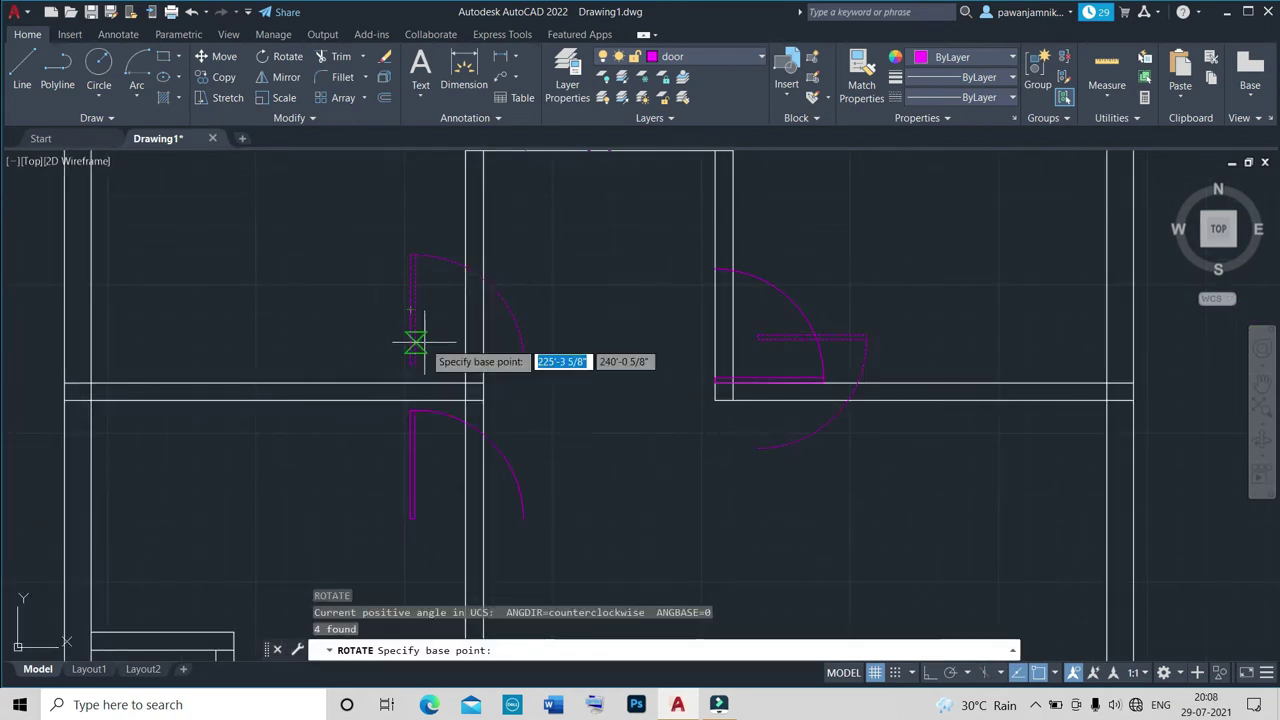
{"action": "left_click", "coordinate": [415, 364]}
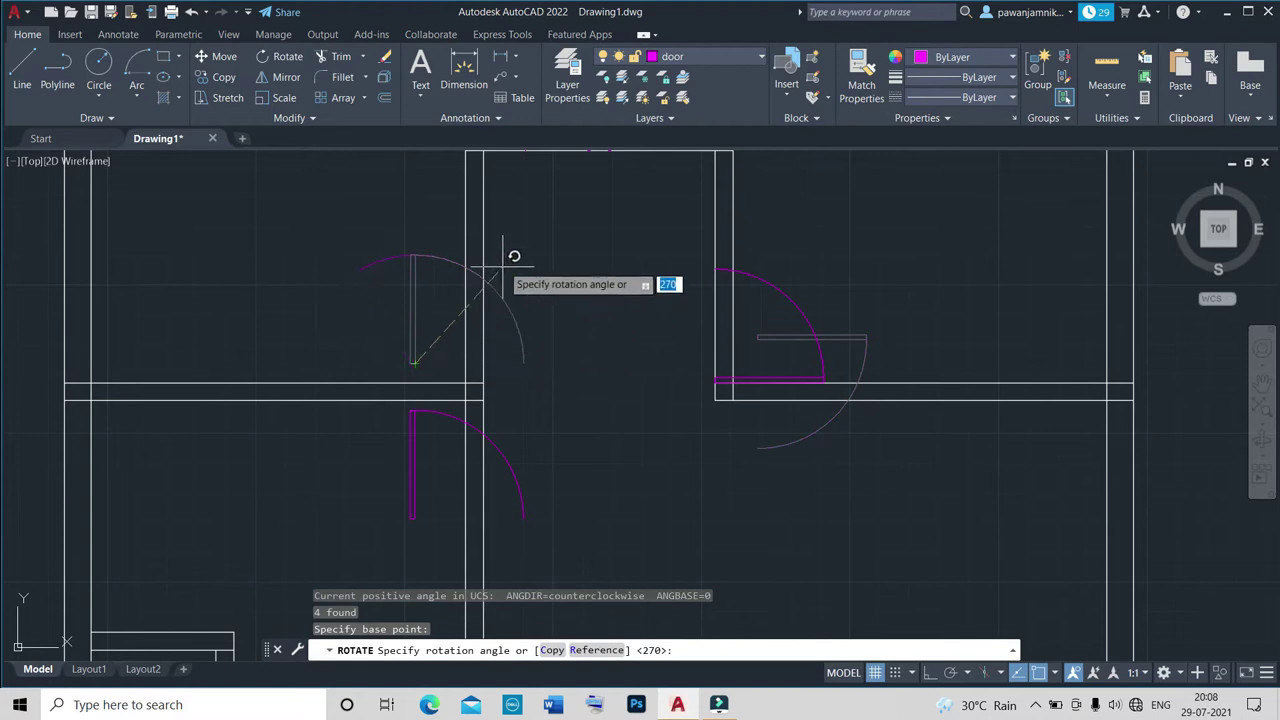
{"action": "left_click", "coordinate": [407, 168]}
Move the rotated door by its end to the wall corner.
{"action": "scroll", "coordinate": [388, 328], "scroll_direction": "up", "scroll_amount": 5}
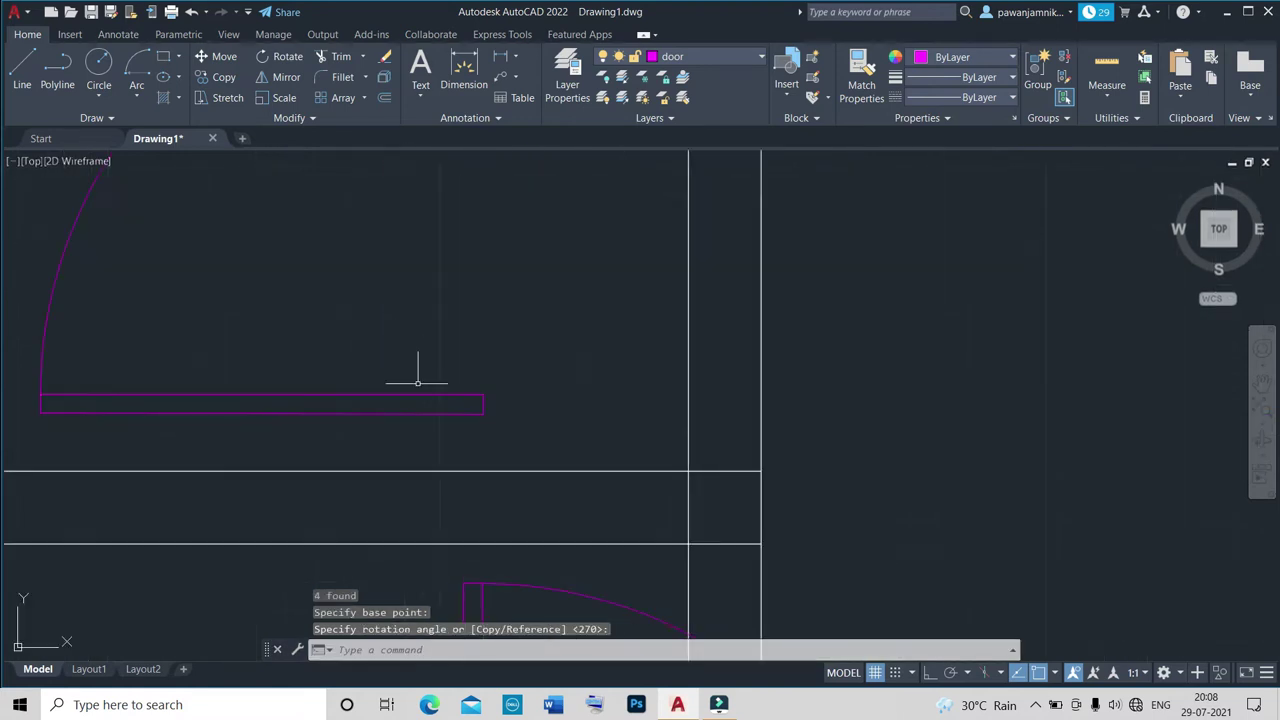
{"action": "left_click", "coordinate": [484, 401]}
{"action": "type", "text": "m"}
{"action": "key", "text": "Return"}
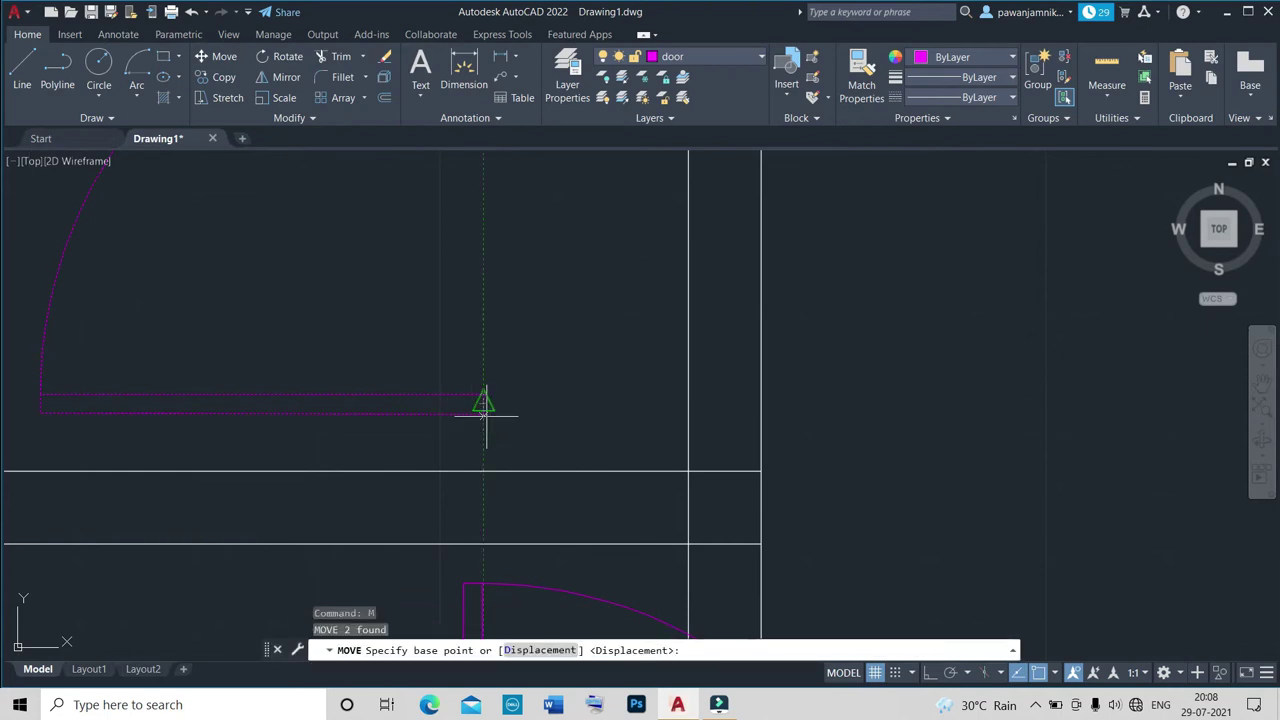
{"action": "left_click", "coordinate": [484, 412]}
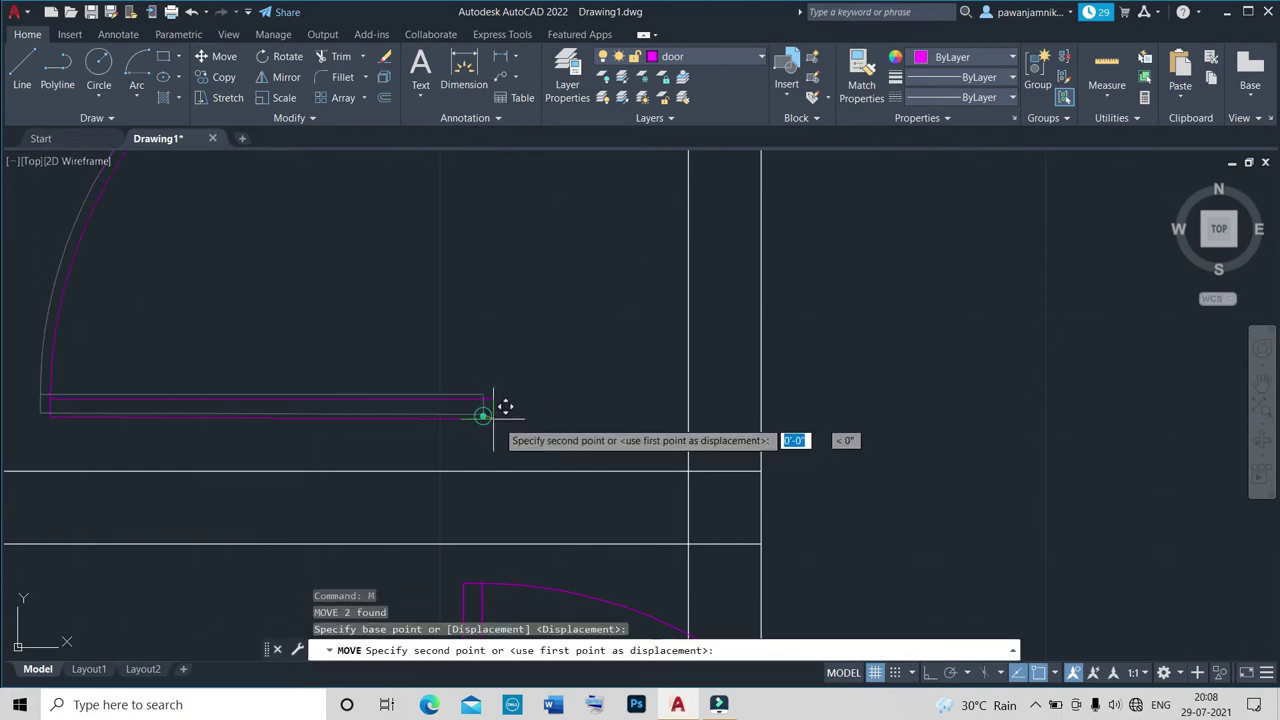
{"action": "left_click", "coordinate": [686, 466]}
Move the right-hand door by its left end against the wall.
{"action": "scroll", "coordinate": [700, 403], "scroll_direction": "down", "scroll_amount": 5}
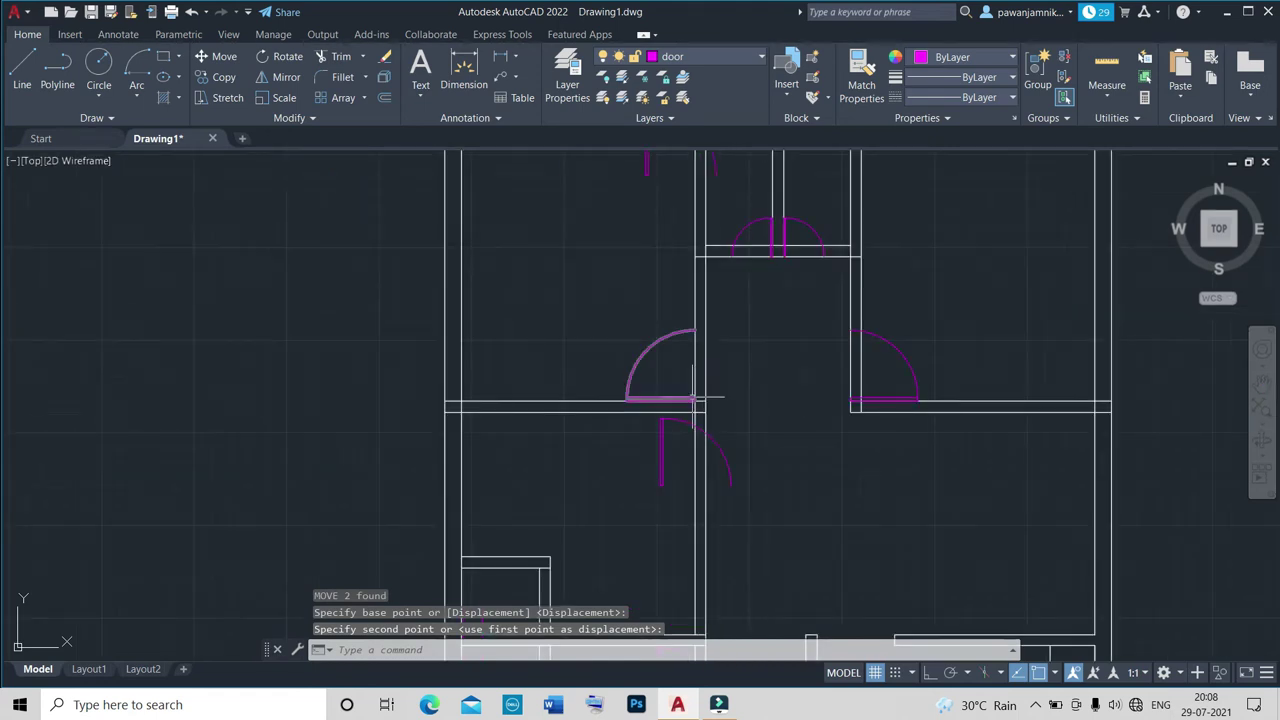
{"action": "scroll", "coordinate": [780, 407], "scroll_direction": "up", "scroll_amount": 5}
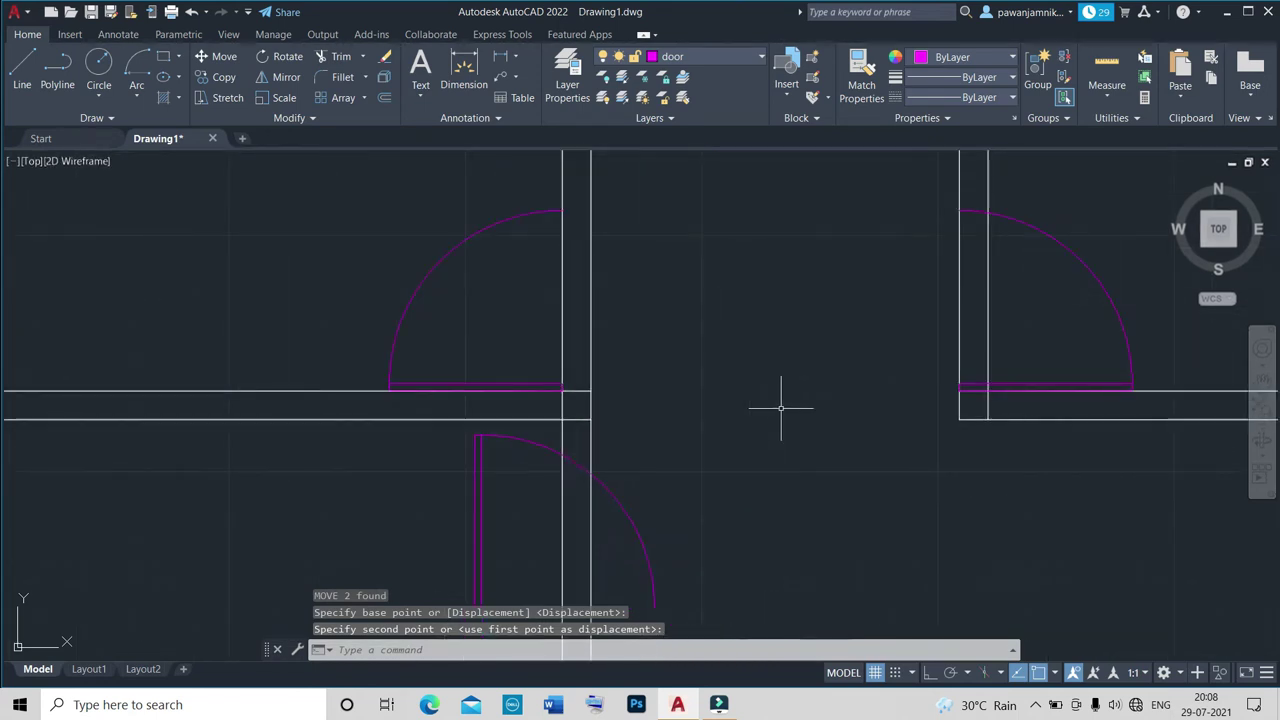
{"action": "scroll", "coordinate": [771, 409], "scroll_direction": "down", "scroll_amount": 3}
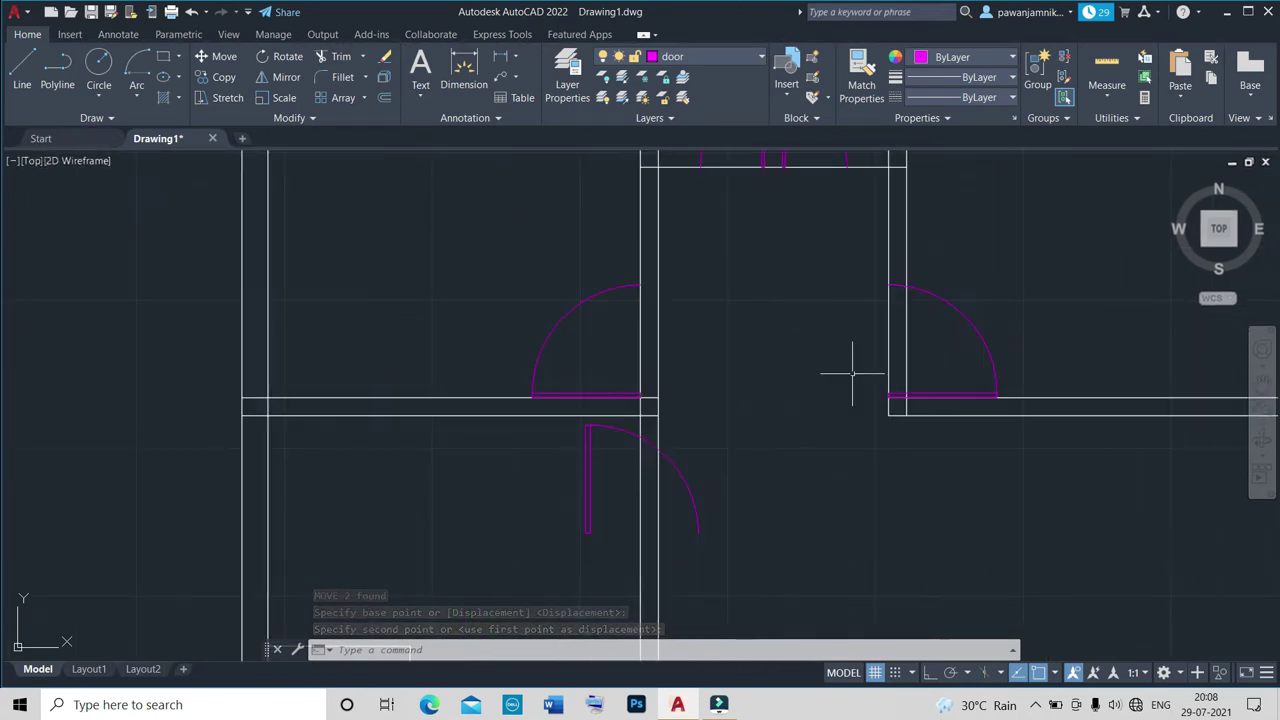
{"action": "scroll", "coordinate": [918, 396], "scroll_direction": "up", "scroll_amount": 6}
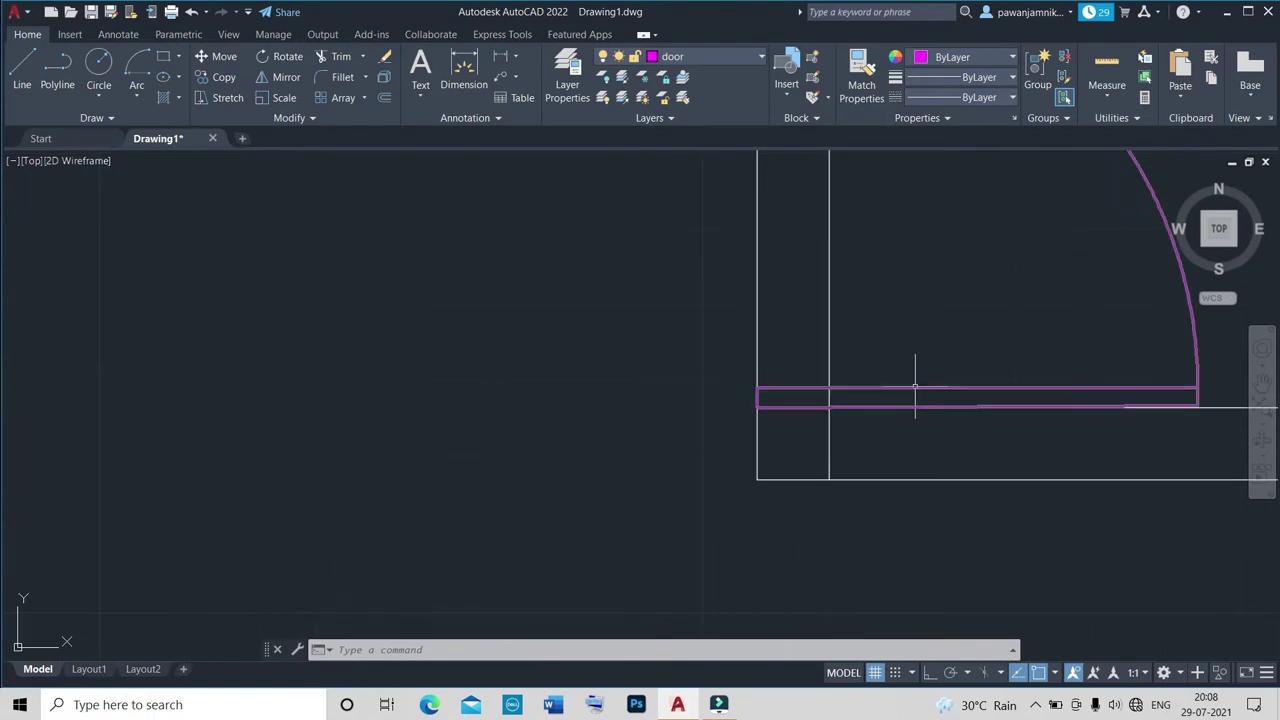
{"action": "left_click", "coordinate": [914, 387]}
{"action": "key", "text": "Return"}
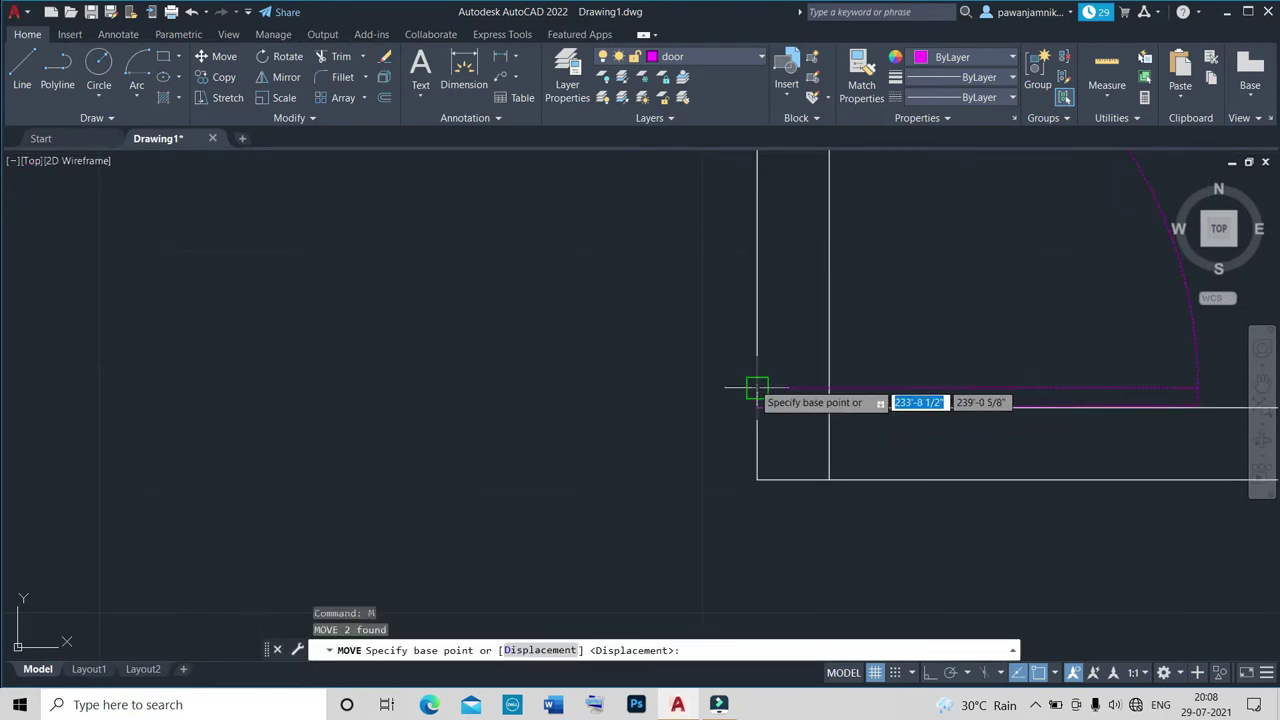
{"action": "left_click", "coordinate": [757, 388]}
{"action": "left_click", "coordinate": [824, 388]}
Lift the left door of the pair onto the upper wall line.
{"action": "scroll", "coordinate": [822, 392], "scroll_direction": "down", "scroll_amount": 6}
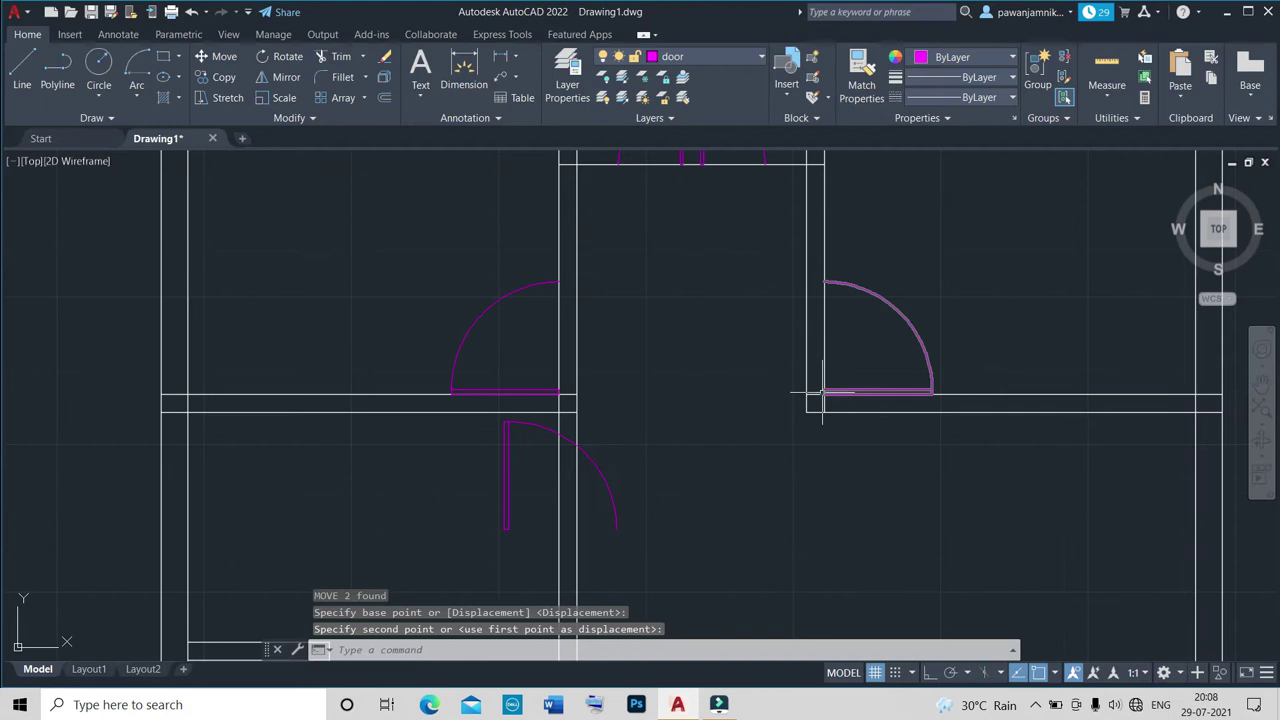
{"action": "scroll", "coordinate": [799, 270], "scroll_direction": "down", "scroll_amount": 5}
{"action": "scroll", "coordinate": [770, 352], "scroll_direction": "up", "scroll_amount": 2}
{"action": "scroll", "coordinate": [770, 352], "scroll_direction": "up", "scroll_amount": 5}
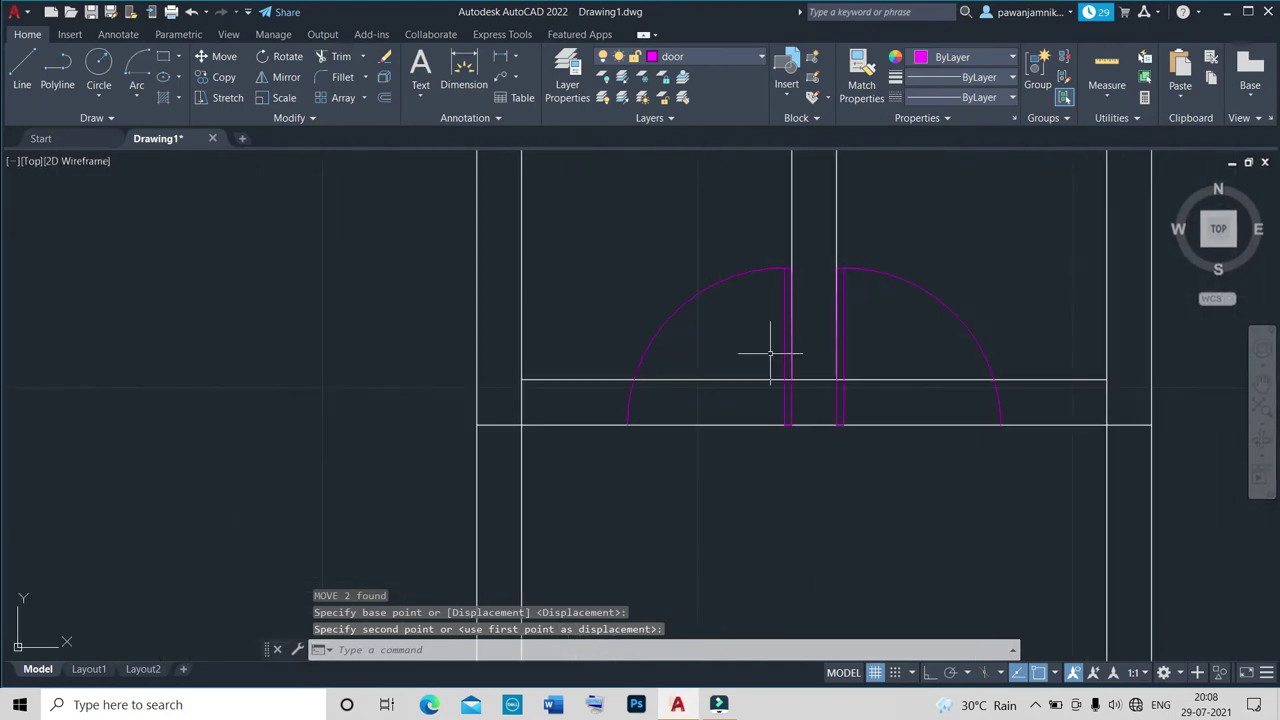
{"action": "left_click", "coordinate": [784, 393]}
{"action": "type", "text": "m"}
{"action": "key", "text": "Return"}
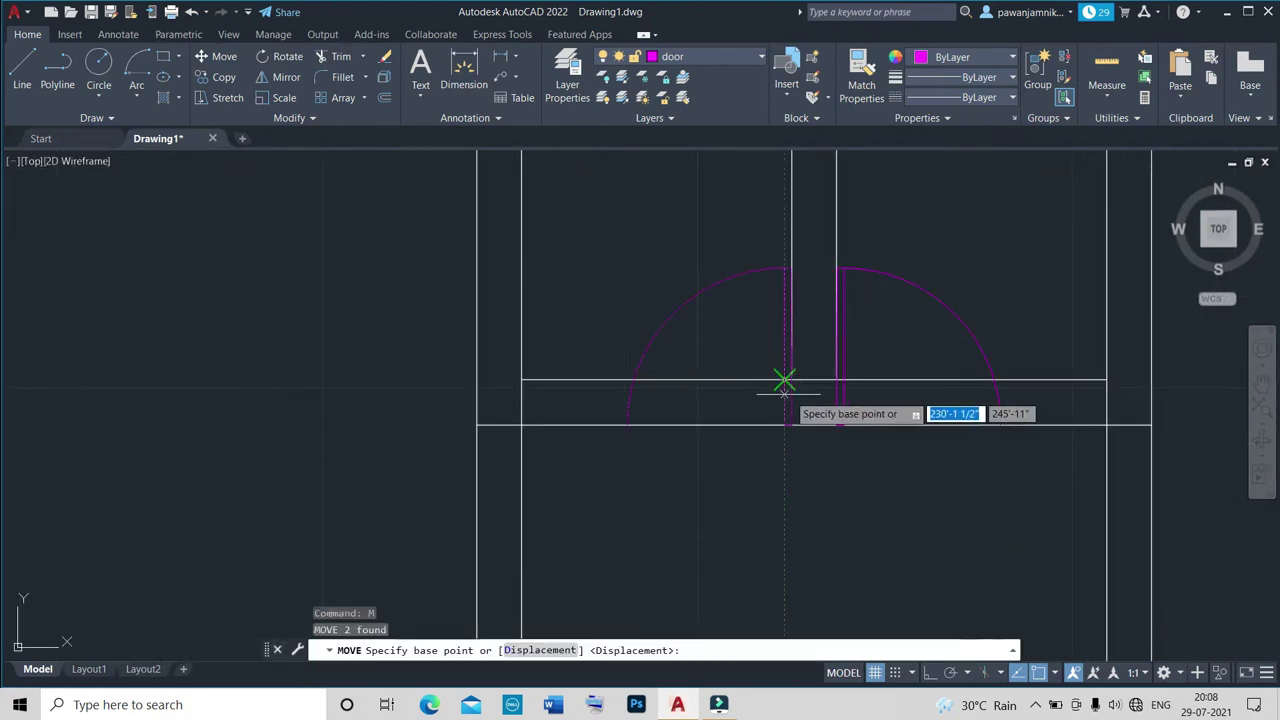
{"action": "left_click", "coordinate": [792, 418]}
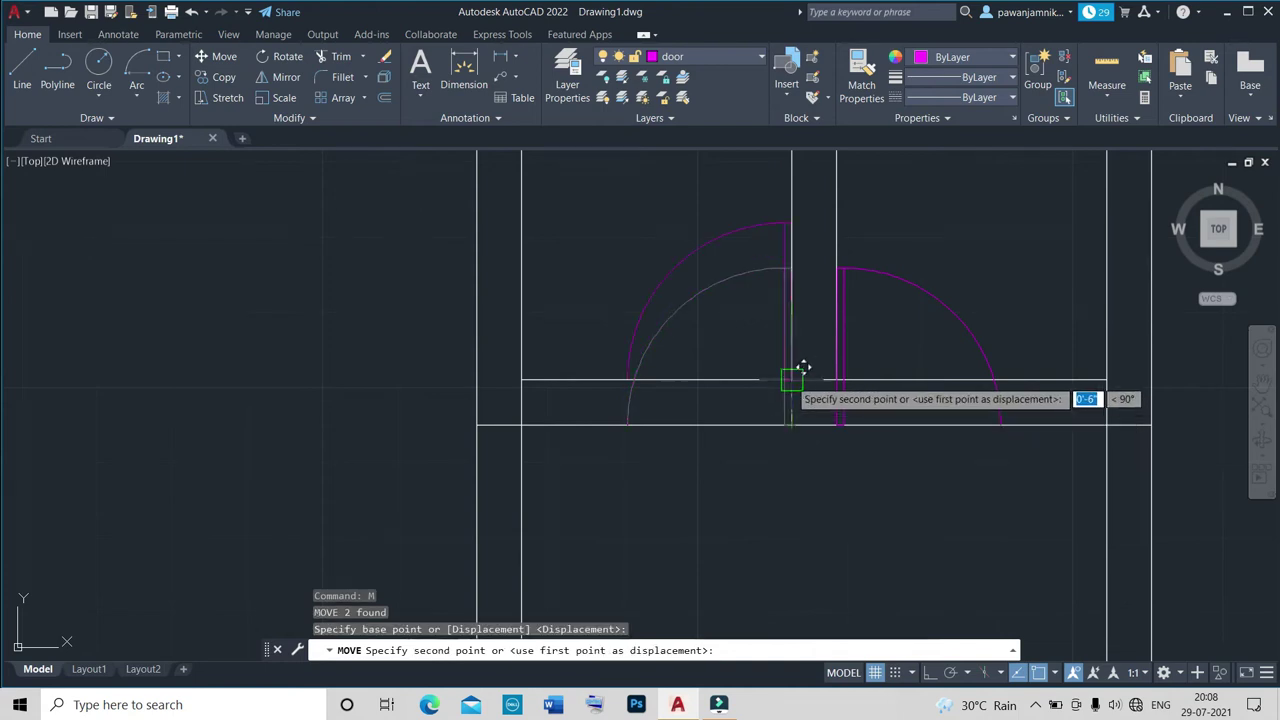
{"action": "left_click", "coordinate": [789, 380]}
Move the right door swing up so its corner rests on the wall line.
{"action": "left_click", "coordinate": [835, 418]}
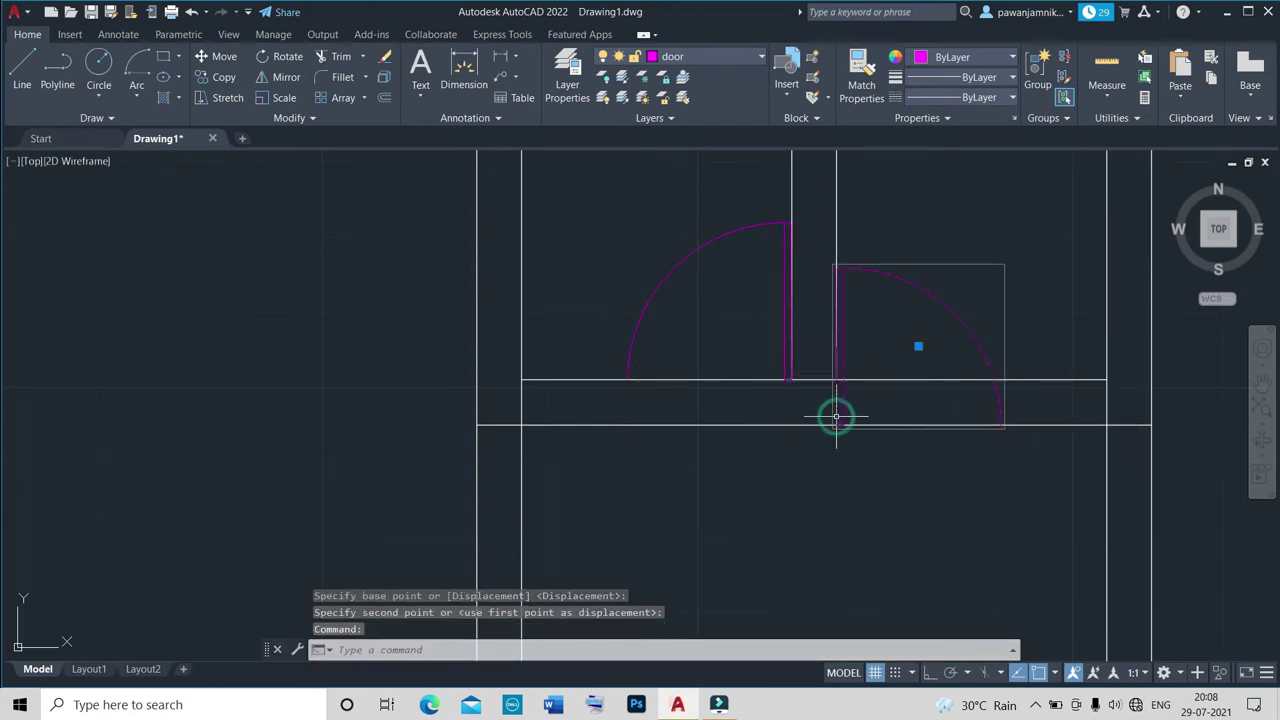
{"action": "type", "text": "m"}
{"action": "key", "text": "Return"}
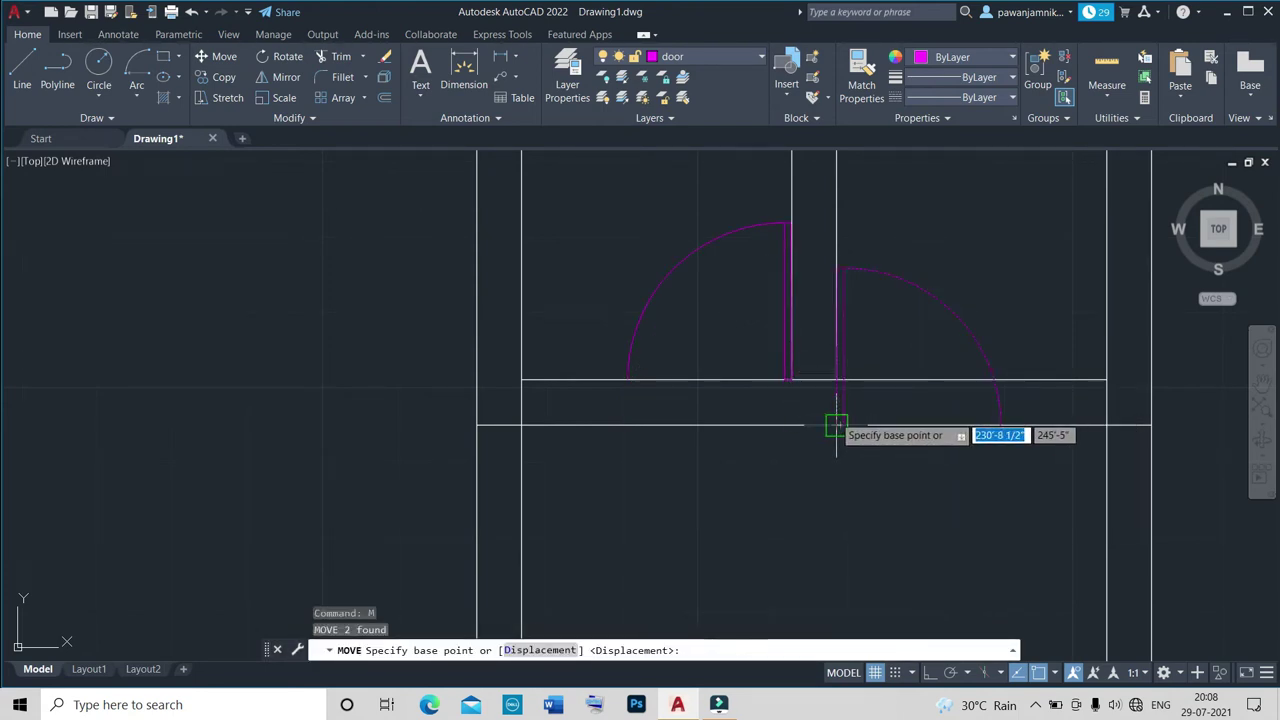
{"action": "left_click", "coordinate": [836, 425]}
{"action": "left_click", "coordinate": [835, 374]}
Begin rotating the door about its corner, then cancel the rotation.
{"action": "scroll", "coordinate": [826, 401], "scroll_direction": "down", "scroll_amount": 2}
{"action": "scroll", "coordinate": [826, 401], "scroll_direction": "down", "scroll_amount": 5}
{"action": "scroll", "coordinate": [835, 420], "scroll_direction": "up", "scroll_amount": 2}
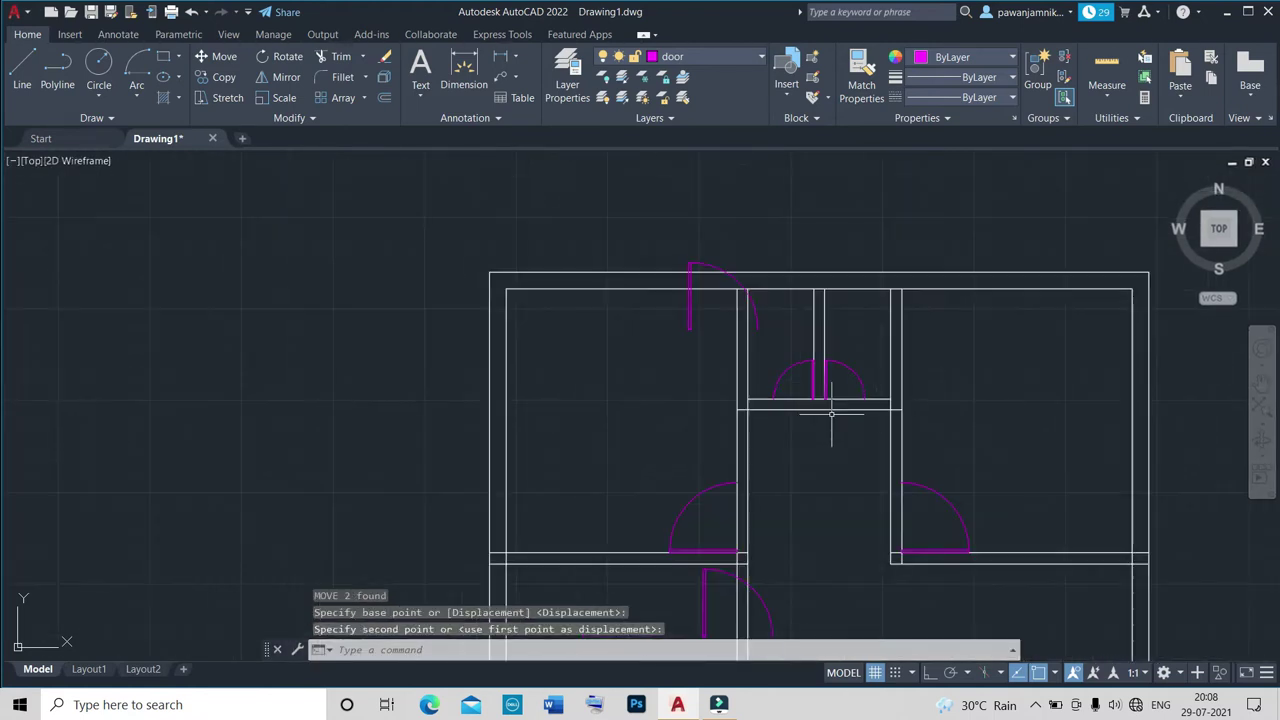
{"action": "scroll", "coordinate": [818, 420], "scroll_direction": "down", "scroll_amount": 2}
{"action": "scroll", "coordinate": [818, 425], "scroll_direction": "up", "scroll_amount": 2}
{"action": "scroll", "coordinate": [817, 428], "scroll_direction": "down", "scroll_amount": 2}
{"action": "scroll", "coordinate": [815, 477], "scroll_direction": "up", "scroll_amount": 6}
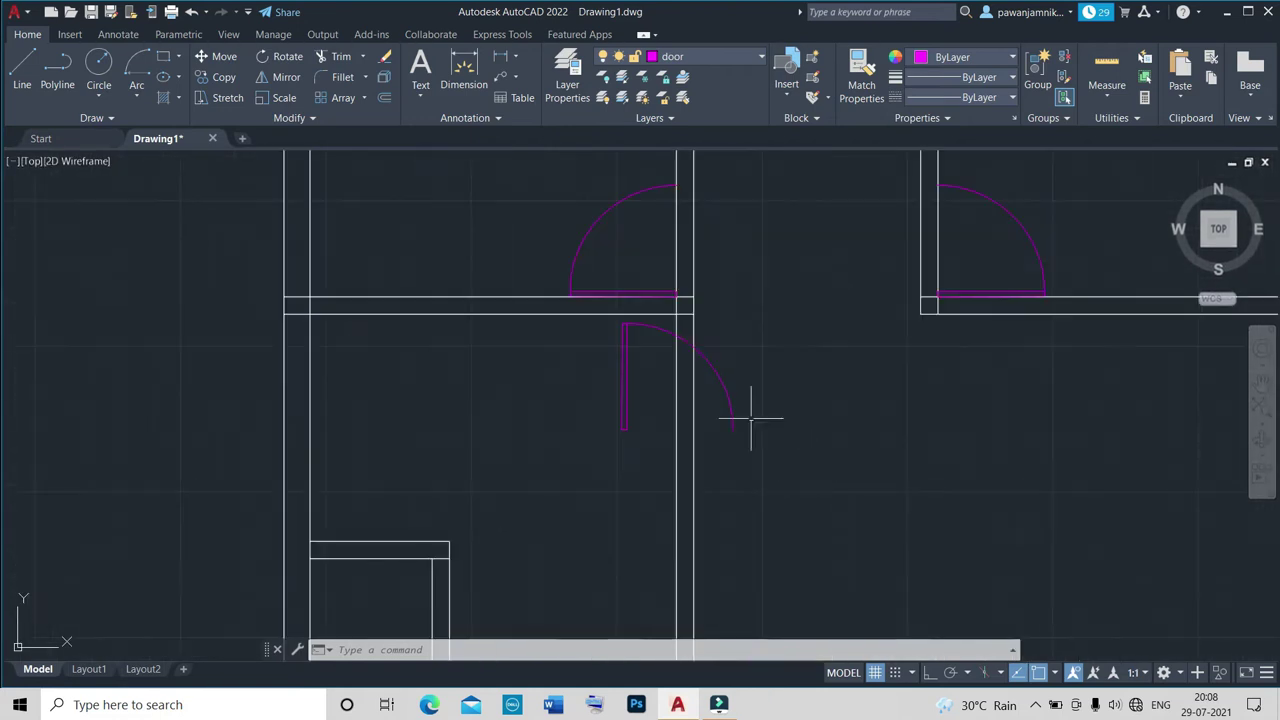
{"action": "scroll", "coordinate": [626, 410], "scroll_direction": "down", "scroll_amount": 4}
{"action": "scroll", "coordinate": [625, 410], "scroll_direction": "down", "scroll_amount": 2}
{"action": "scroll", "coordinate": [624, 411], "scroll_direction": "up", "scroll_amount": 2}
{"action": "type", "text": "ro"}
{"action": "key", "text": "Return"}
{"action": "left_click", "coordinate": [624, 419]}
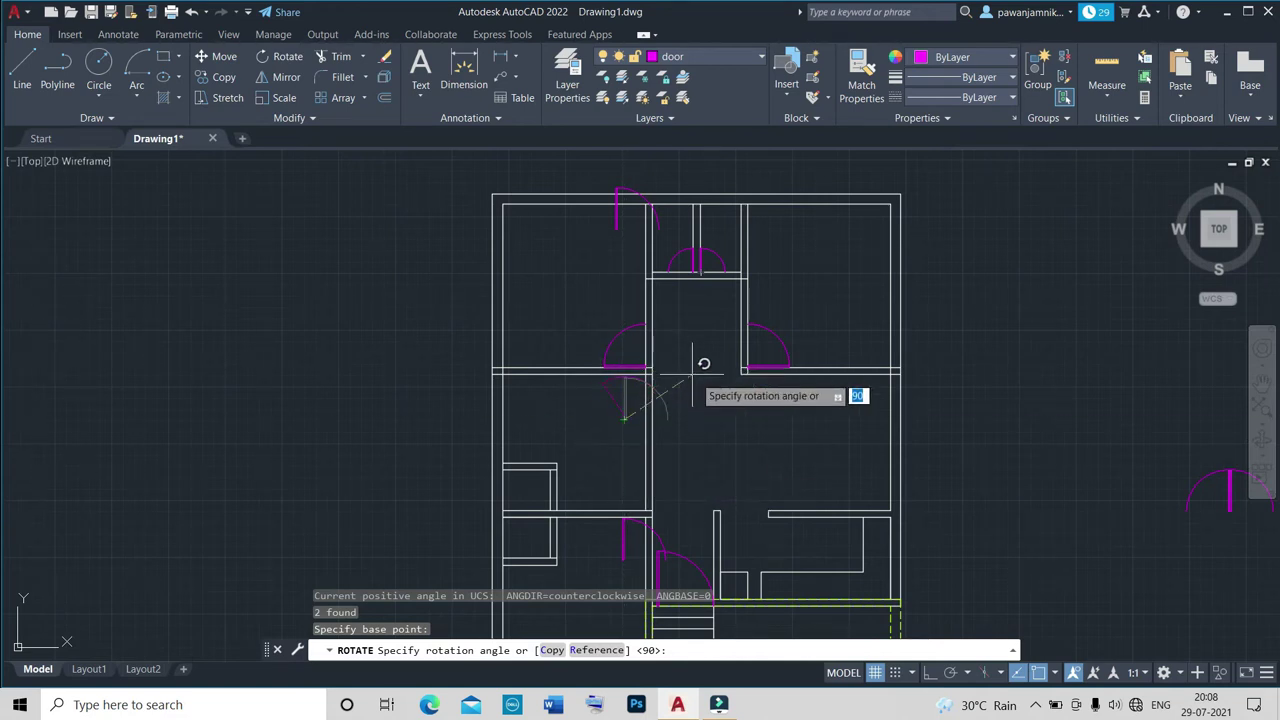
{"action": "key", "text": "Escape"}
Erase the door with E.
{"action": "left_click", "coordinate": [629, 410]}
{"action": "left_click", "coordinate": [621, 410]}
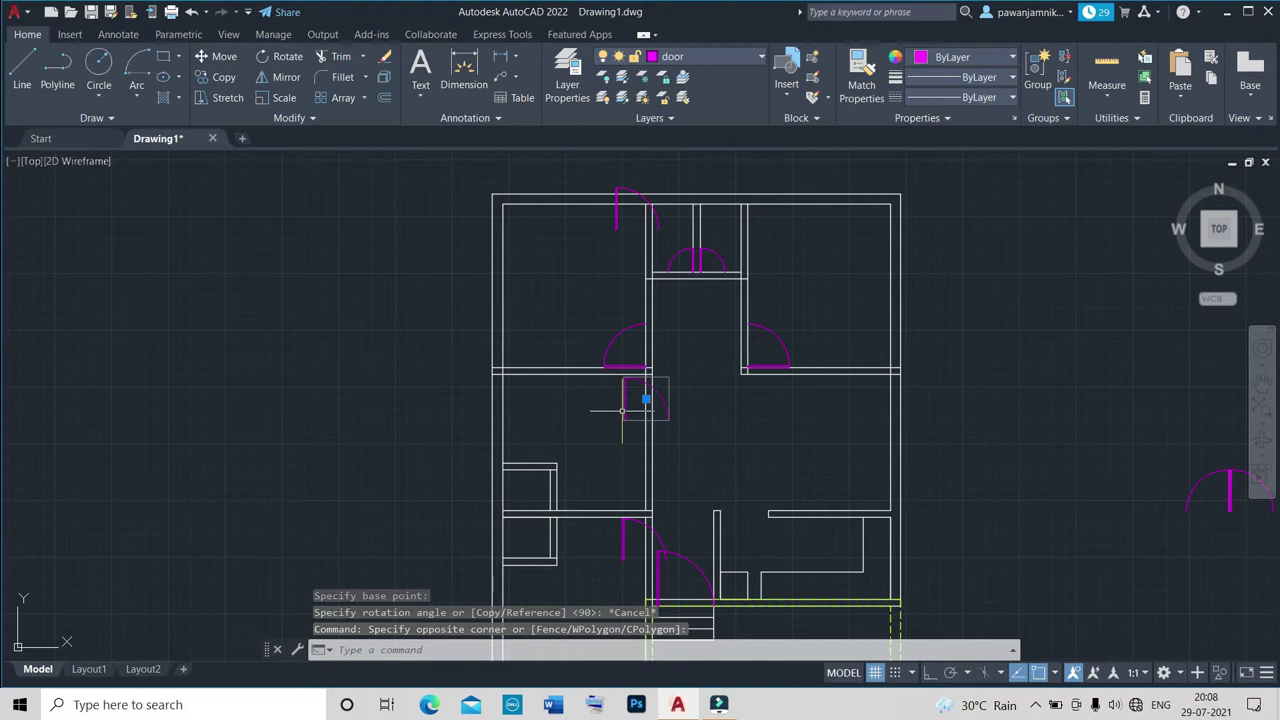
{"action": "type", "text": "E"}
{"action": "key", "text": "Return"}
Mirror the door swing across the wall line, keeping the source door.
{"action": "left_click", "coordinate": [613, 363]}
{"action": "type", "text": "m"}
{"action": "key", "text": "Return"}
{"action": "scroll", "coordinate": [614, 370], "scroll_direction": "up", "scroll_amount": 5}
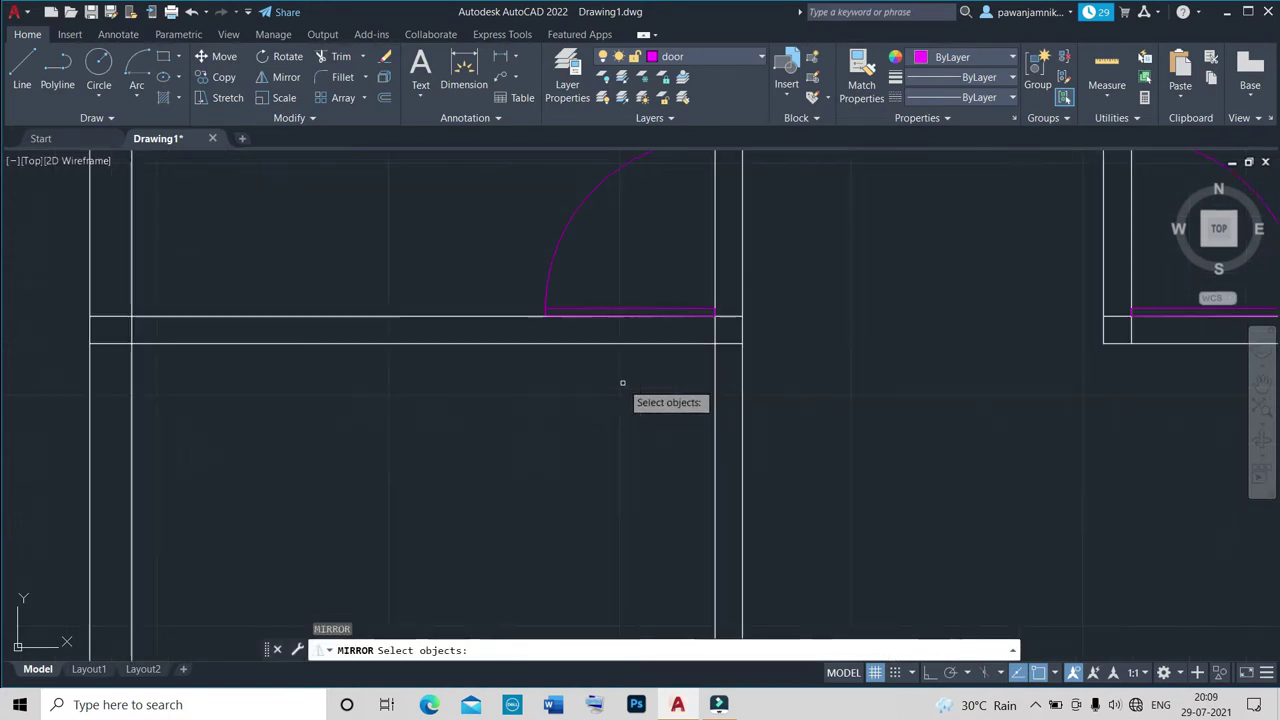
{"action": "left_click", "coordinate": [611, 307]}
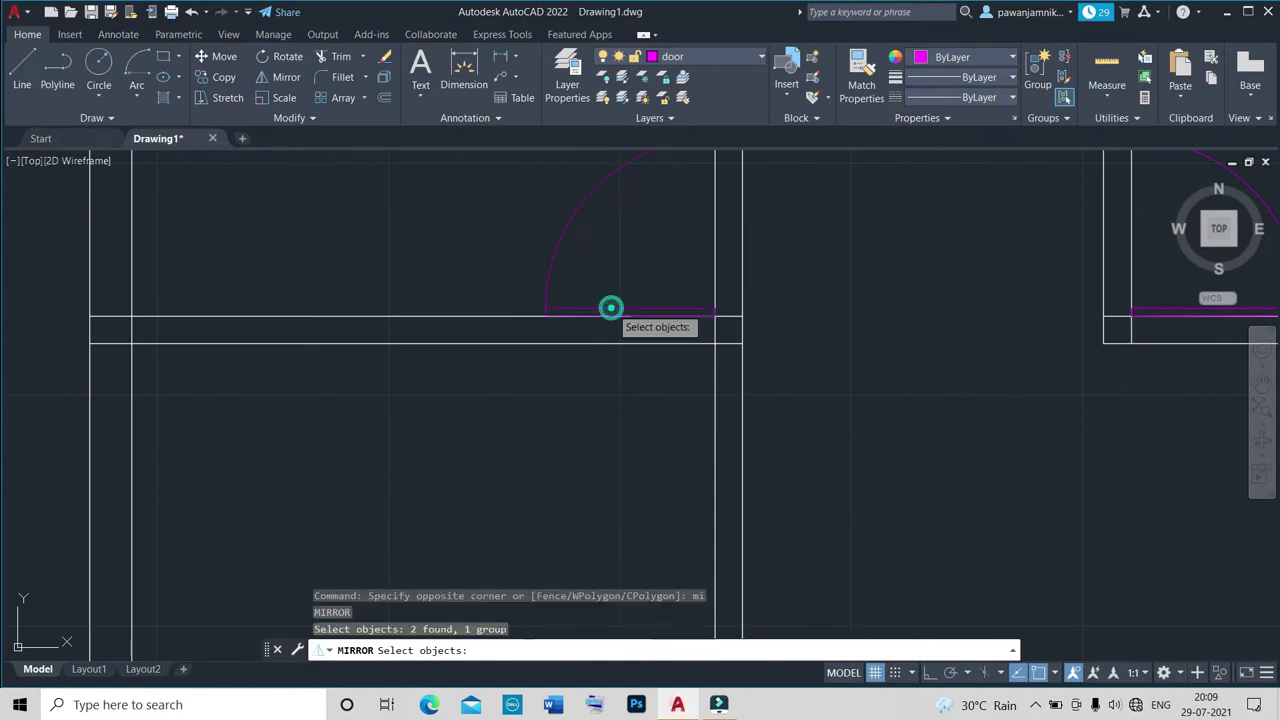
{"action": "key", "text": "Return"}
{"action": "left_click", "coordinate": [714, 343]}
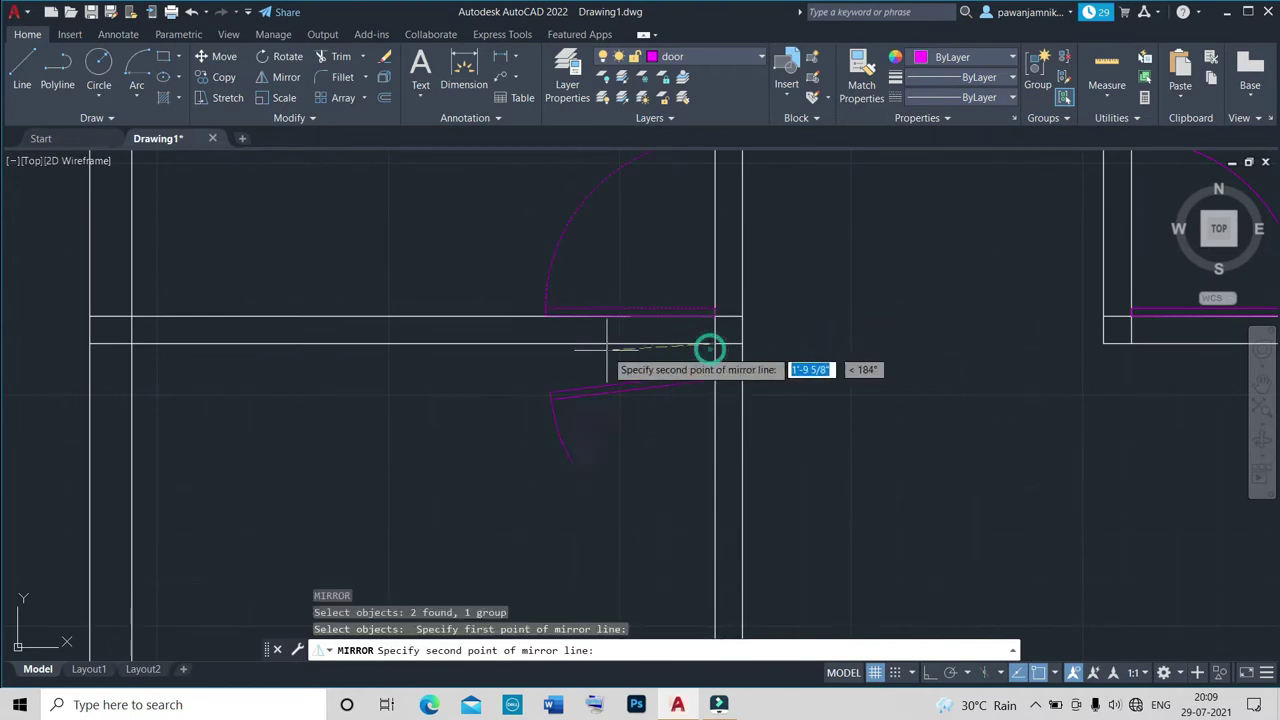
{"action": "left_click", "coordinate": [543, 343]}
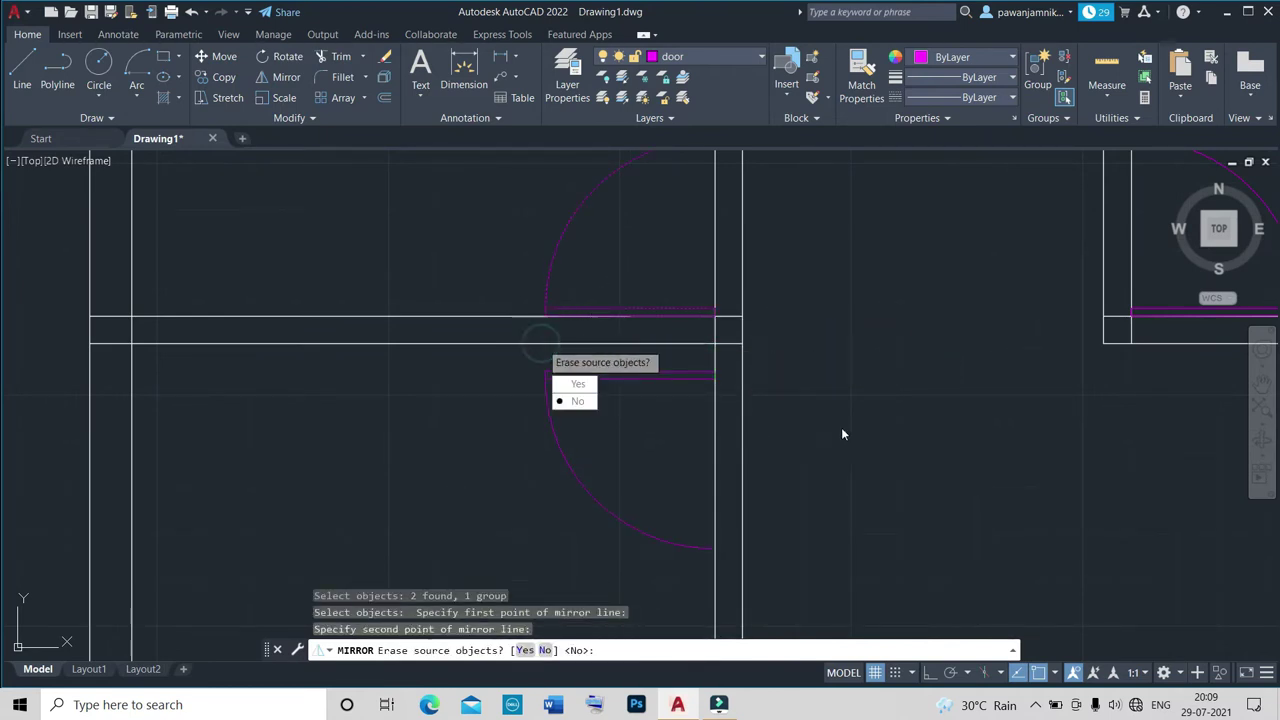
{"action": "left_click", "coordinate": [590, 401]}
Move the mirrored door by its corner against the wall.
{"action": "left_click", "coordinate": [611, 372]}
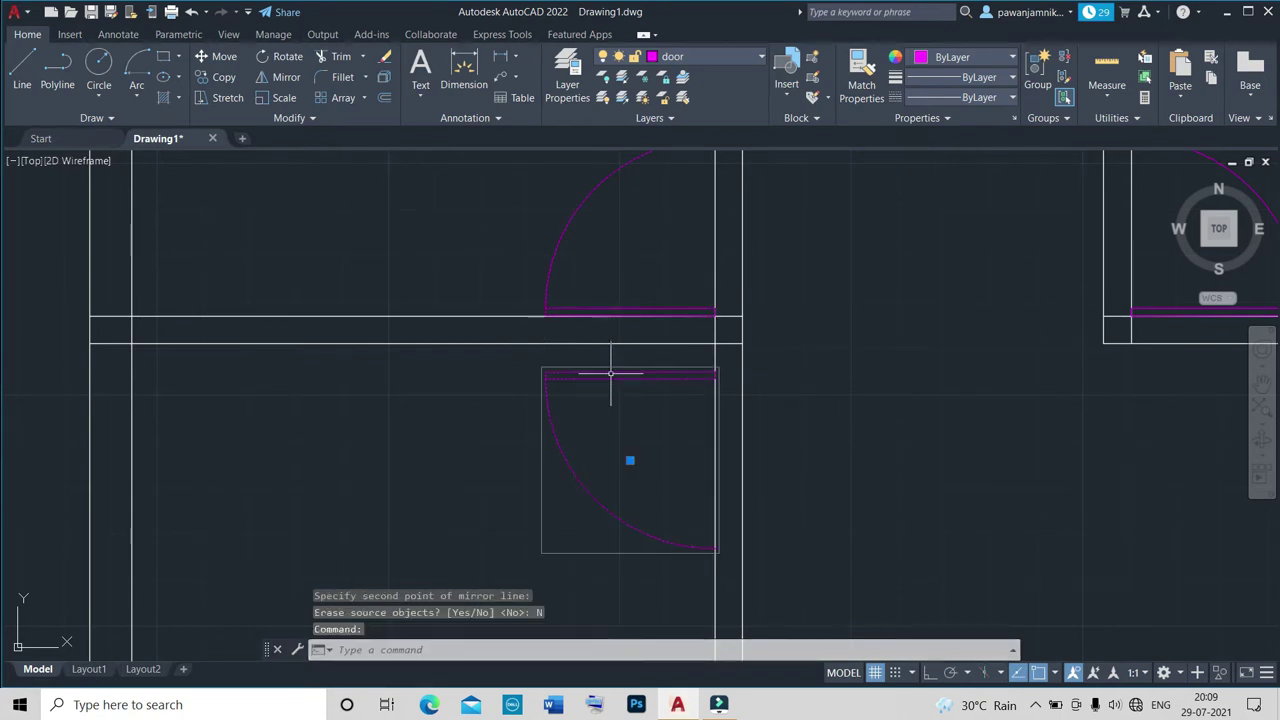
{"action": "type", "text": "m"}
{"action": "key", "text": "Return"}
{"action": "scroll", "coordinate": [730, 363], "scroll_direction": "up", "scroll_amount": 5}
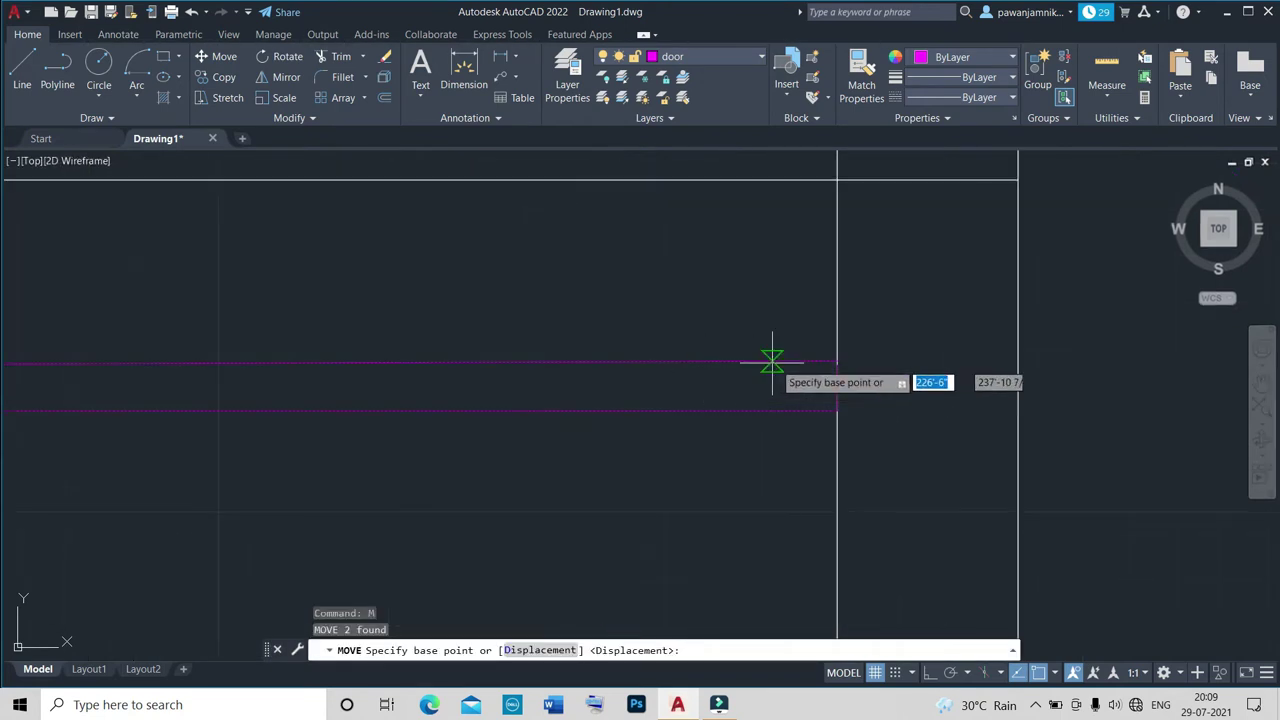
{"action": "left_click", "coordinate": [837, 363]}
{"action": "scroll", "coordinate": [840, 204], "scroll_direction": "down", "scroll_amount": 1}
{"action": "scroll", "coordinate": [855, 204], "scroll_direction": "up", "scroll_amount": 1}
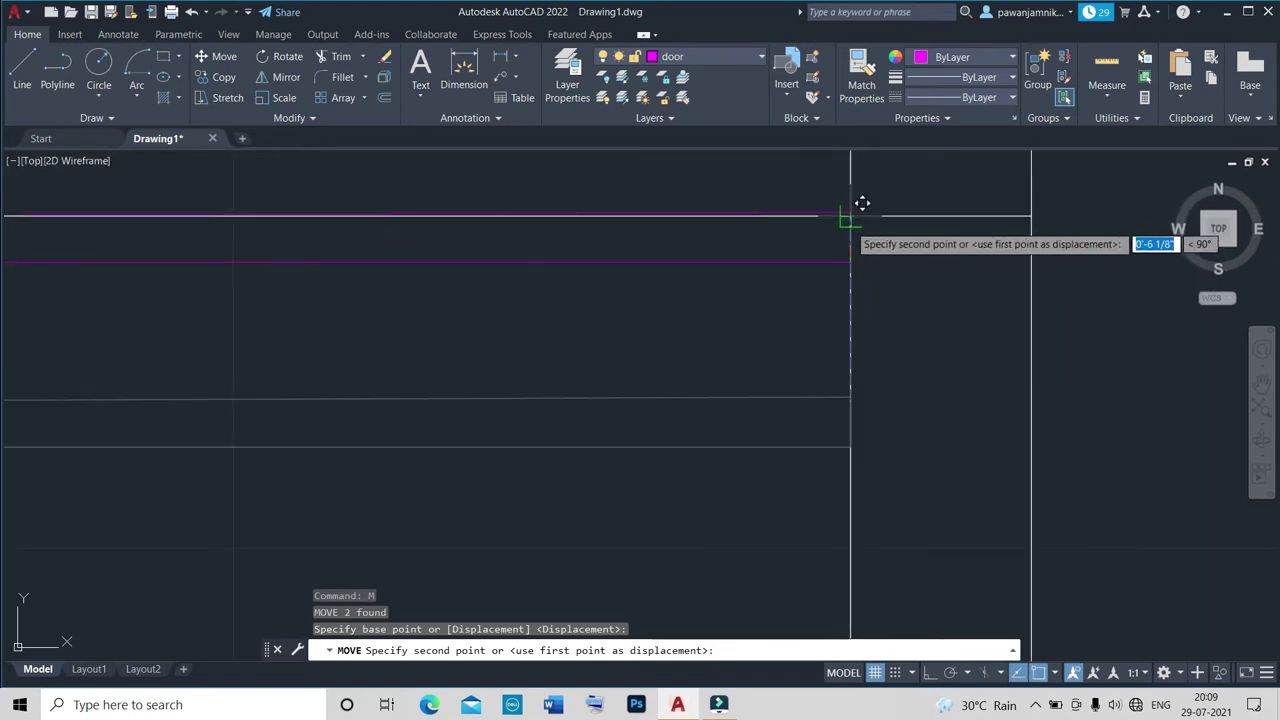
{"action": "left_click", "coordinate": [855, 210]}
{"action": "scroll", "coordinate": [848, 222], "scroll_direction": "down", "scroll_amount": 1}
{"action": "scroll", "coordinate": [845, 227], "scroll_direction": "up", "scroll_amount": 1}
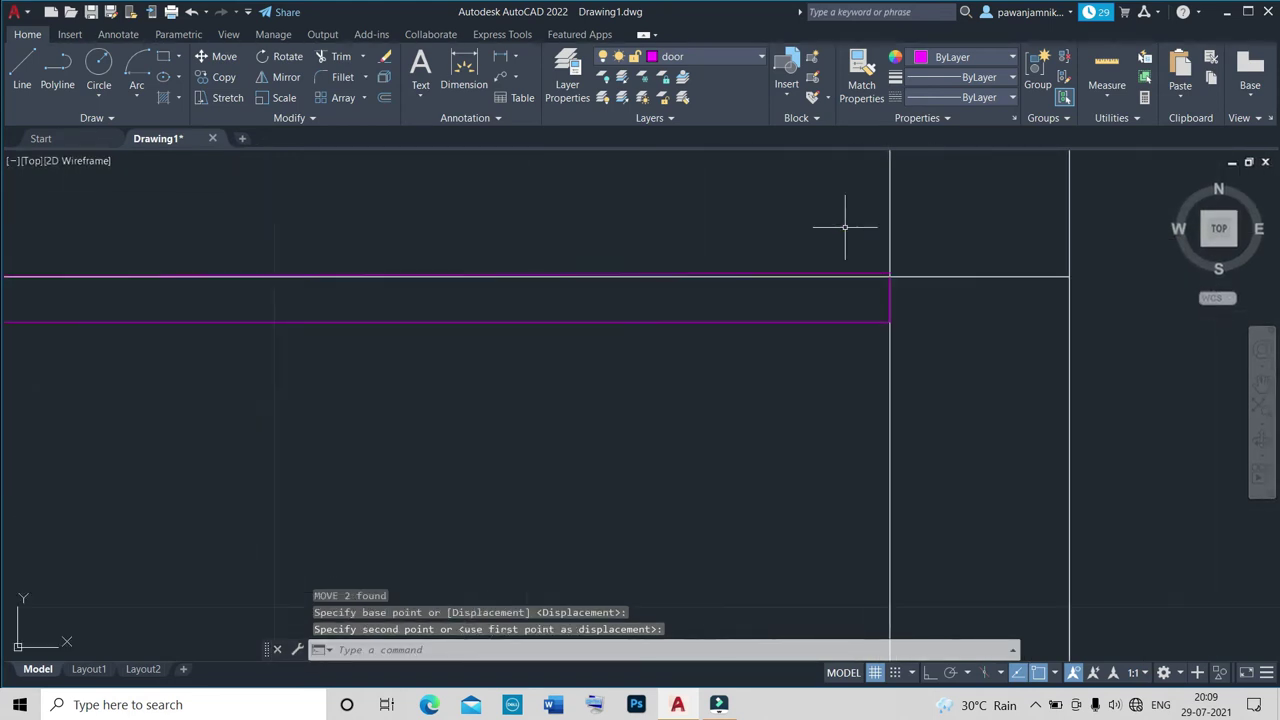
{"action": "scroll", "coordinate": [849, 257], "scroll_direction": "up", "scroll_amount": 5}
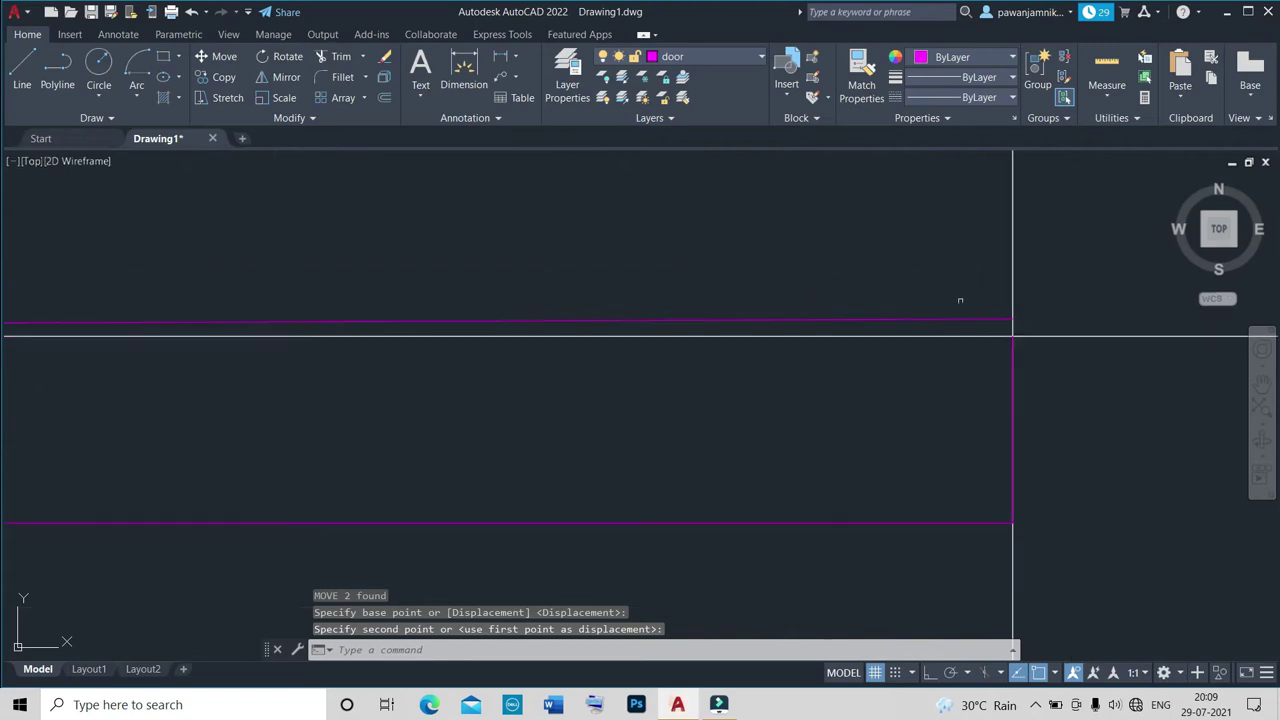
Nudge the mirrored door so its corner snaps onto the wall line.
{"action": "left_click", "coordinate": [1008, 319]}
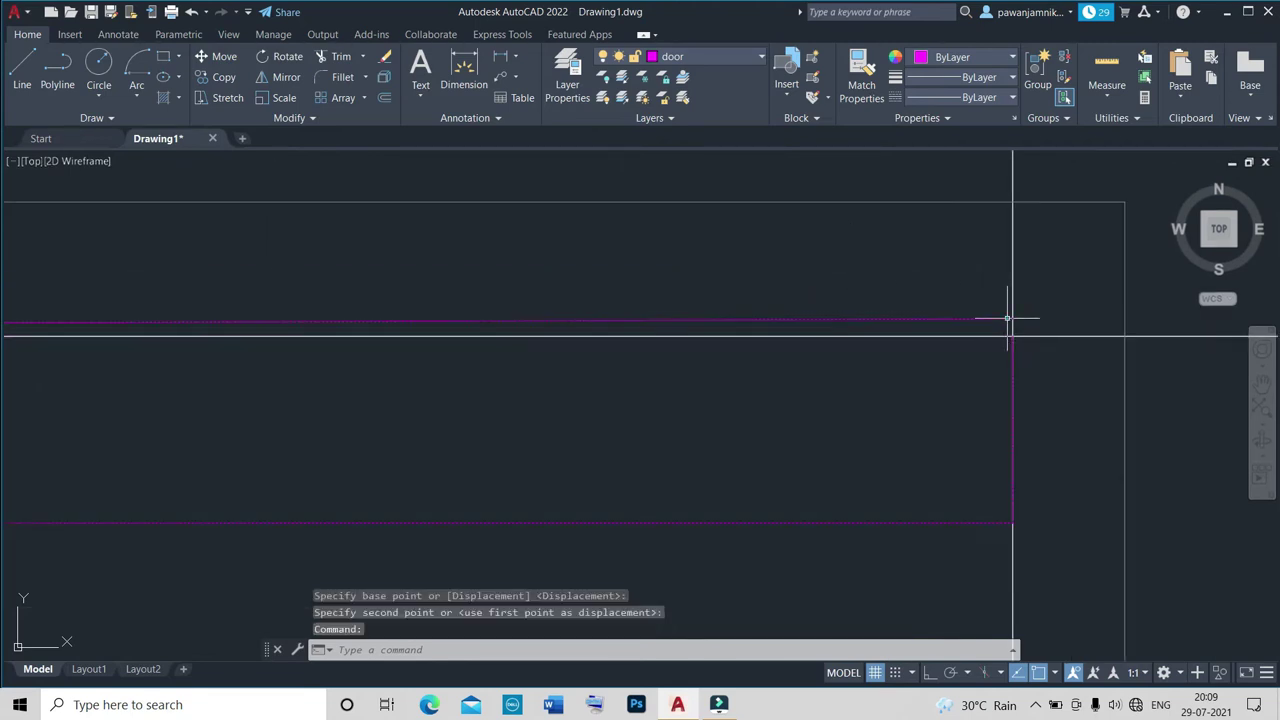
{"action": "type", "text": "m"}
{"action": "key", "text": "Return"}
{"action": "left_click", "coordinate": [1007, 322]}
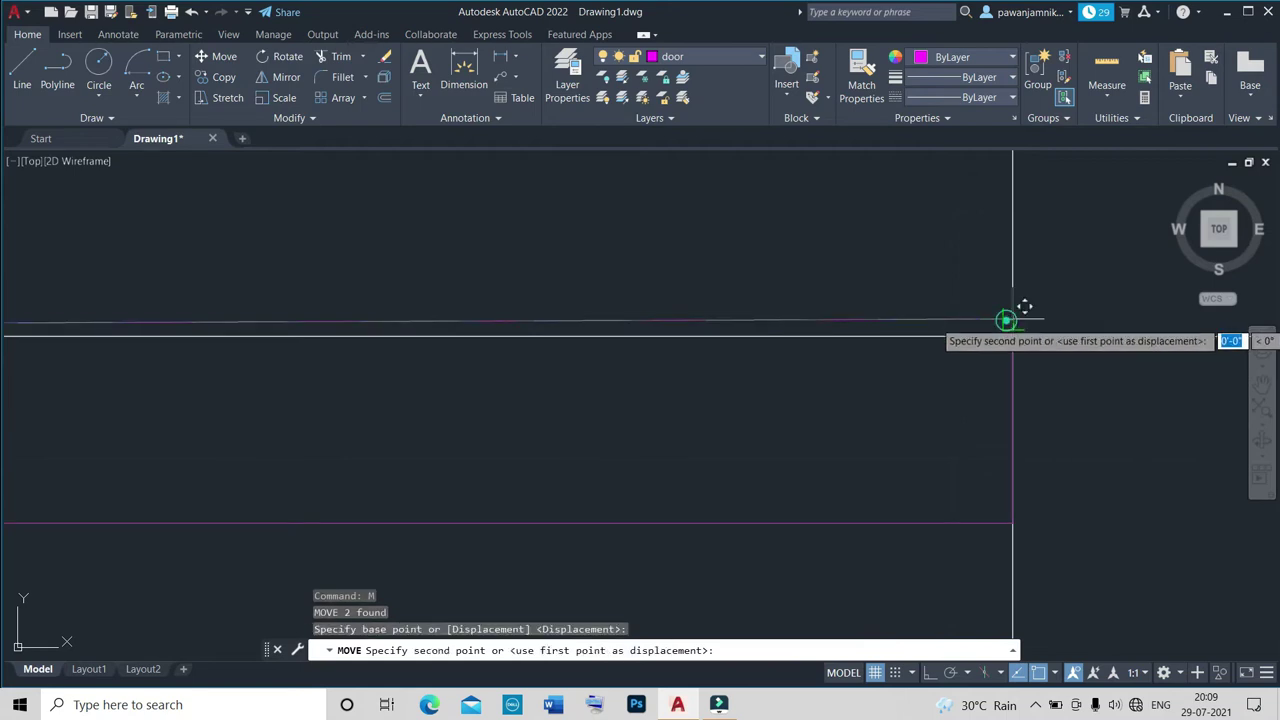
{"action": "left_click", "coordinate": [1022, 324]}
{"action": "scroll", "coordinate": [1000, 340], "scroll_direction": "down", "scroll_amount": 1}
{"action": "scroll", "coordinate": [994, 346], "scroll_direction": "down", "scroll_amount": 1}
{"action": "scroll", "coordinate": [990, 350], "scroll_direction": "down", "scroll_amount": 1}
{"action": "scroll", "coordinate": [986, 350], "scroll_direction": "down", "scroll_amount": 5}
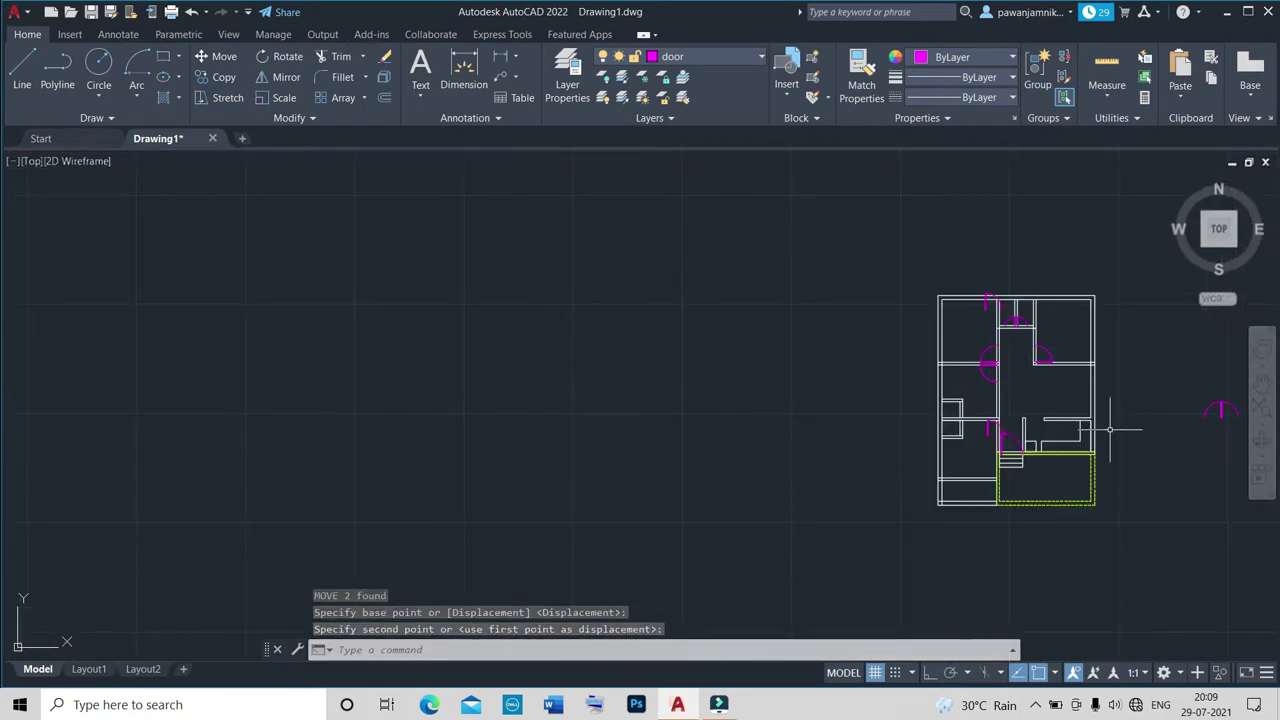
Select the left-wall door and begin rotating it about its bottom corner, then cancel.
{"action": "scroll", "coordinate": [1113, 432], "scroll_direction": "up", "scroll_amount": 4}
{"action": "scroll", "coordinate": [1000, 395], "scroll_direction": "up", "scroll_amount": 2}
{"action": "scroll", "coordinate": [850, 410], "scroll_direction": "down", "scroll_amount": 4}
{"action": "scroll", "coordinate": [700, 425], "scroll_direction": "up", "scroll_amount": 3}
{"action": "scroll", "coordinate": [651, 437], "scroll_direction": "up", "scroll_amount": 3}
{"action": "left_click", "coordinate": [632, 450]}
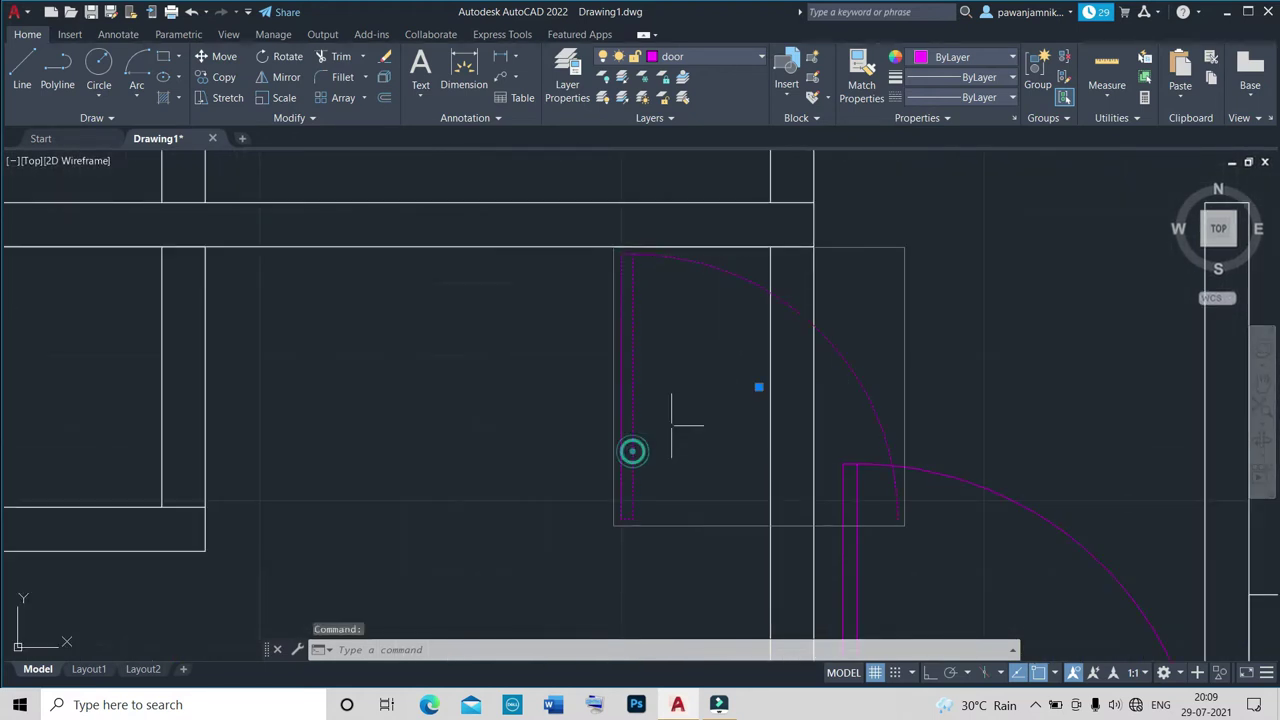
{"action": "type", "text": "i"}
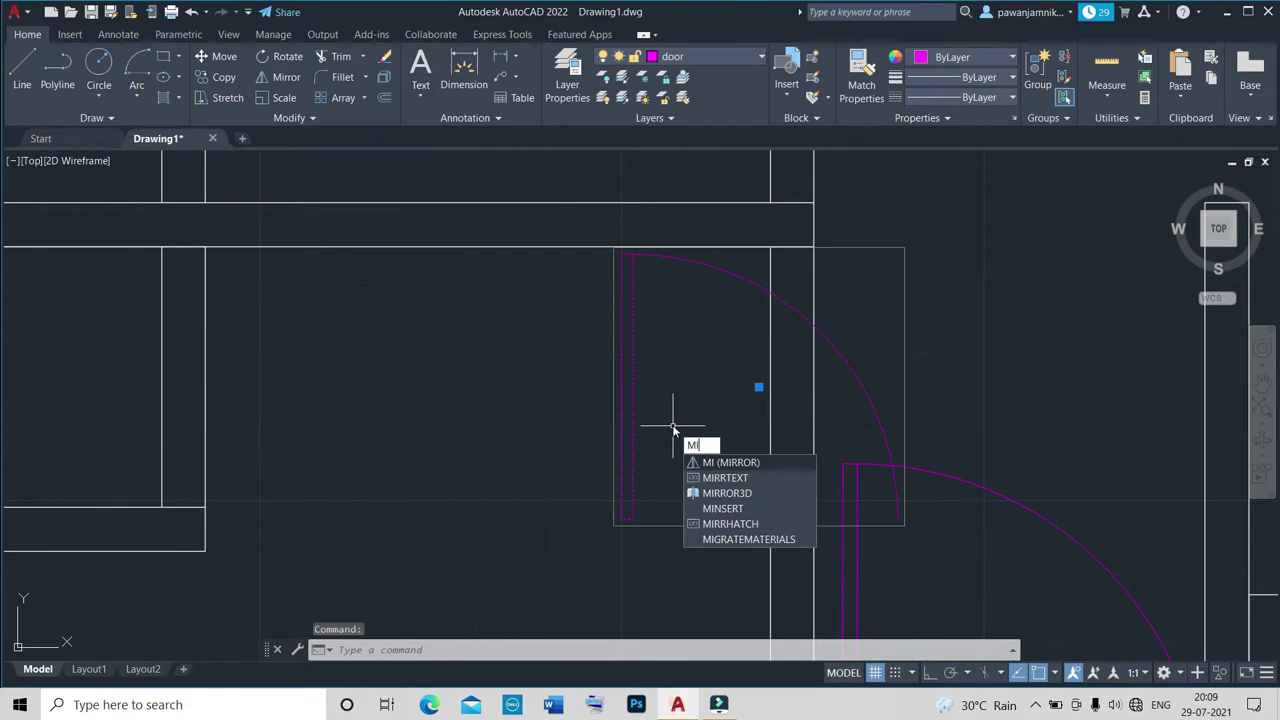
{"action": "key", "text": "Return"}
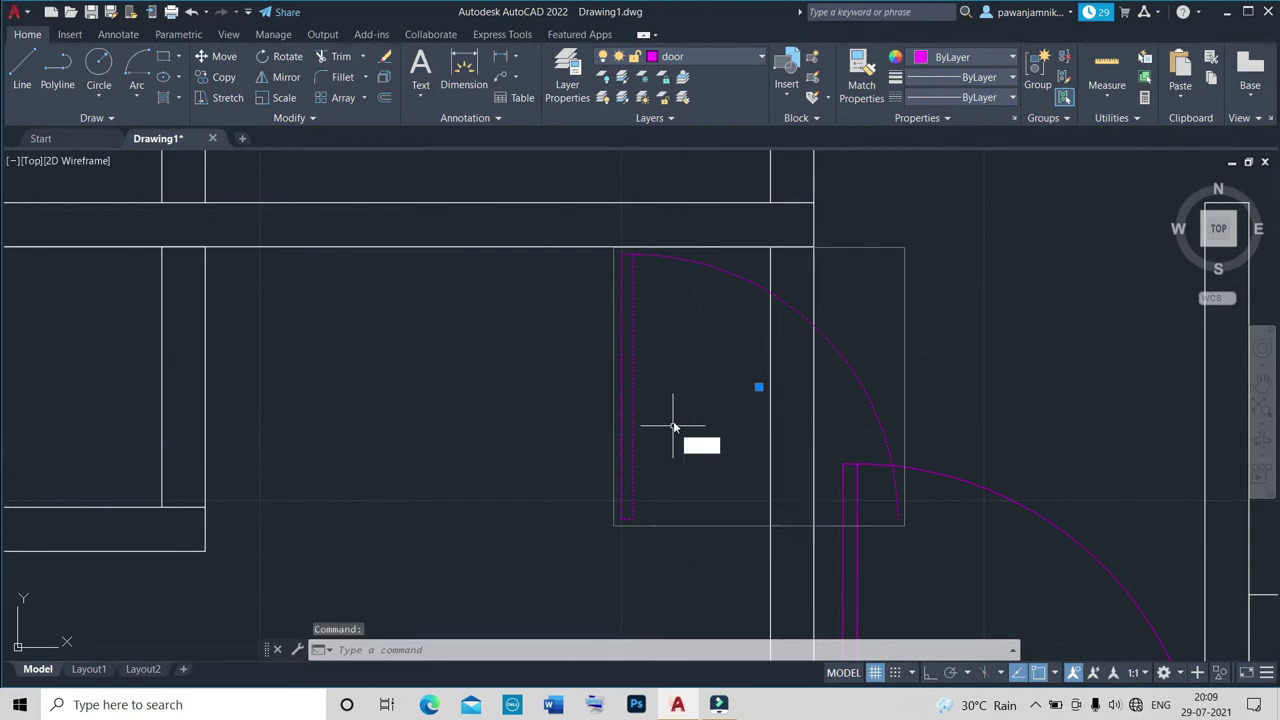
{"action": "type", "text": "o"}
{"action": "key", "text": "Return"}
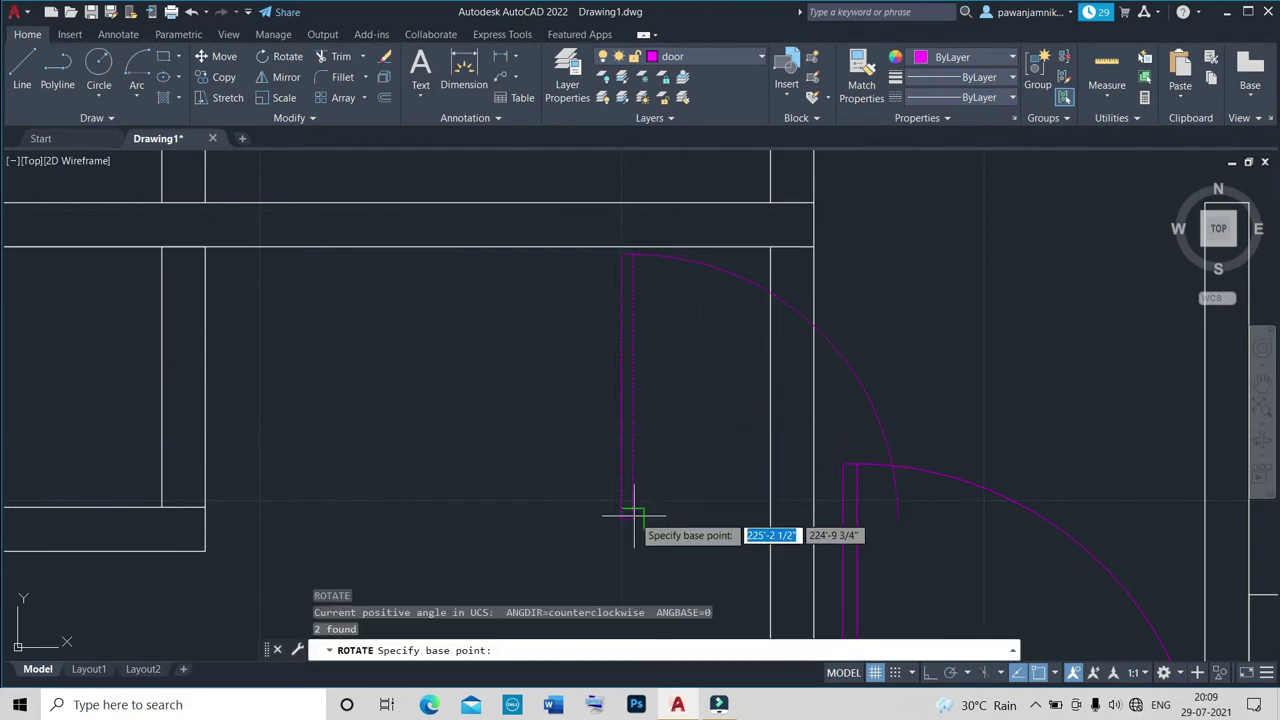
{"action": "left_click", "coordinate": [632, 515]}
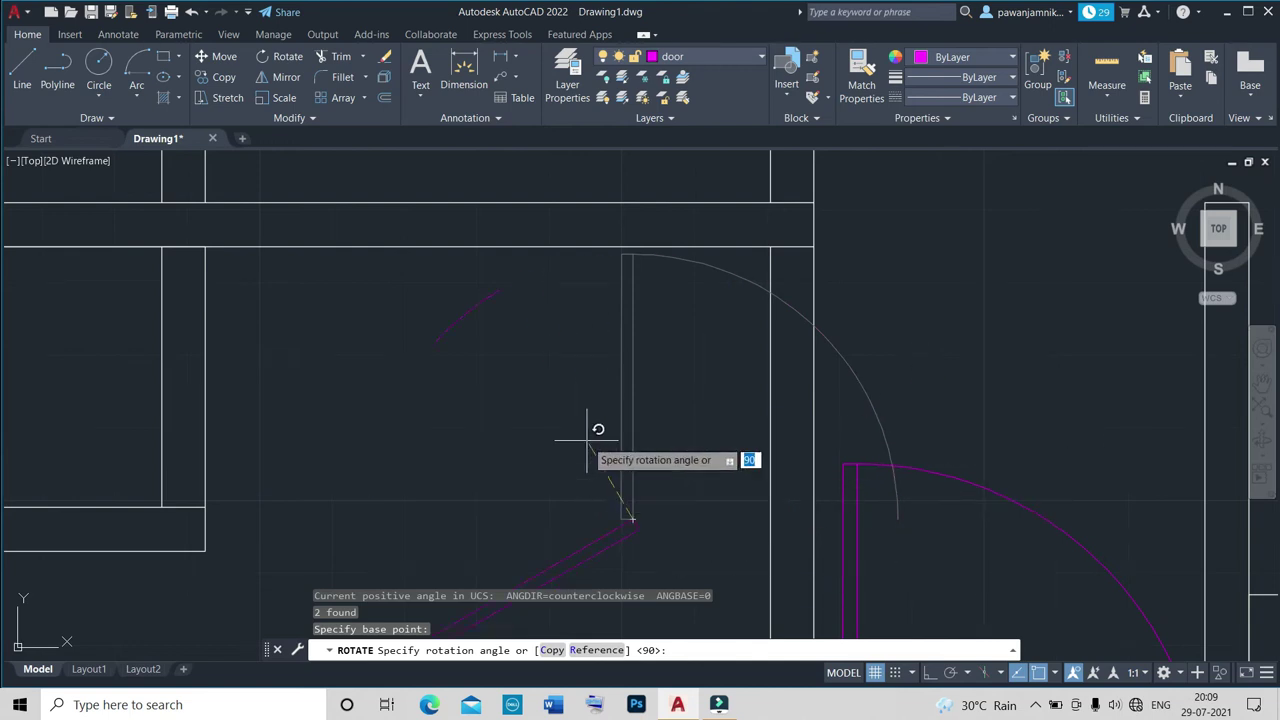
{"action": "scroll", "coordinate": [590, 320], "scroll_direction": "down", "scroll_amount": 6}
{"action": "scroll", "coordinate": [612, 335], "scroll_direction": "down", "scroll_amount": 5}
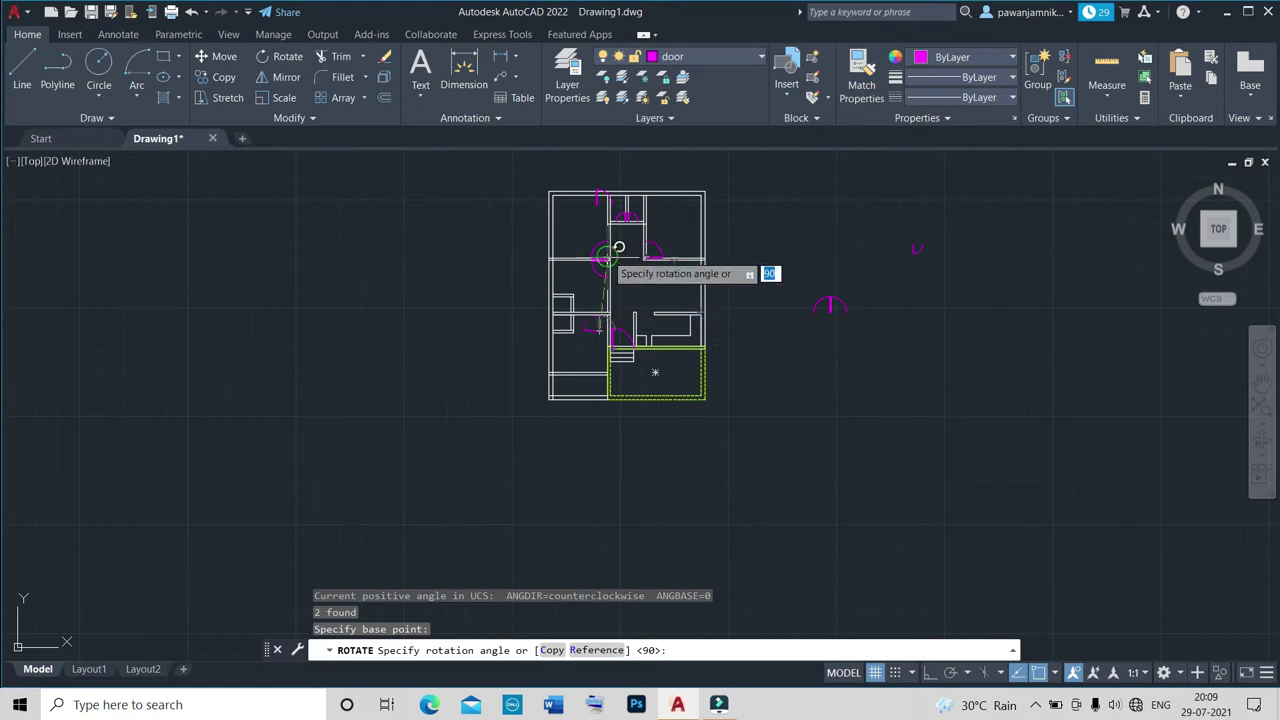
{"action": "scroll", "coordinate": [617, 250], "scroll_direction": "up", "scroll_amount": 5}
{"action": "key", "text": "Escape"}
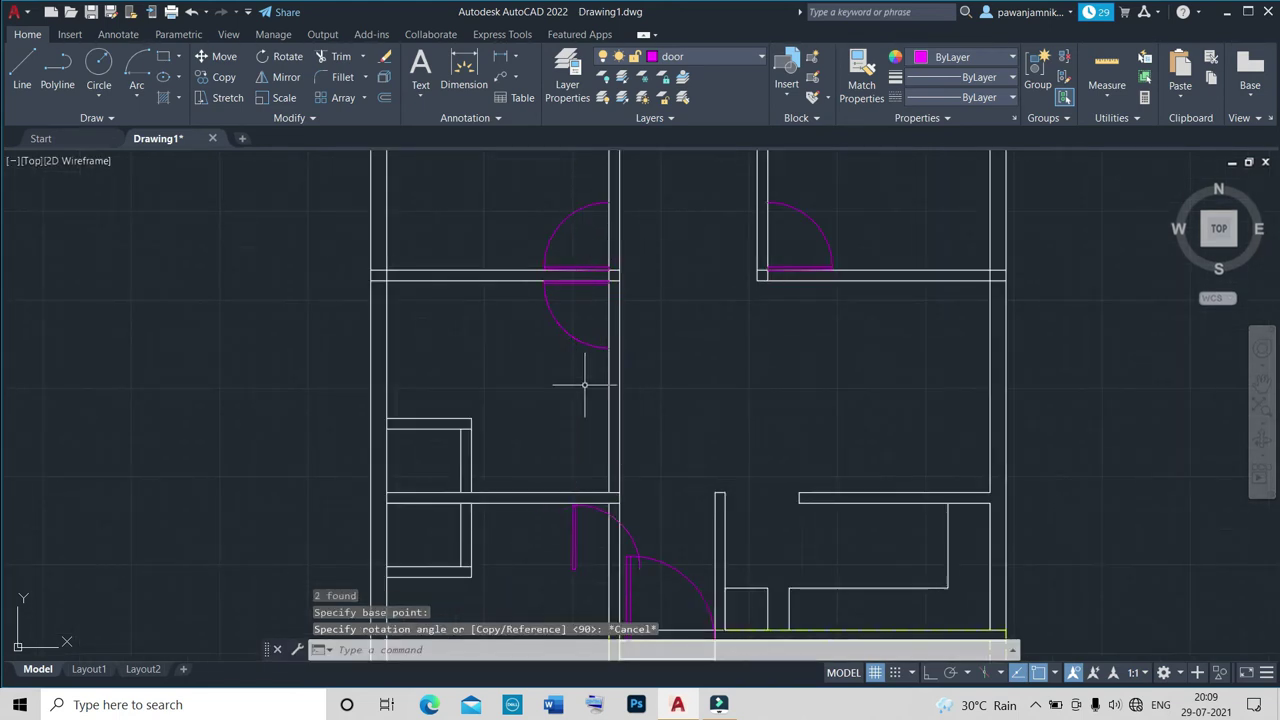
Erase the door on the lower interior wall, then select the door under the upper wall.
{"action": "left_click", "coordinate": [575, 532]}
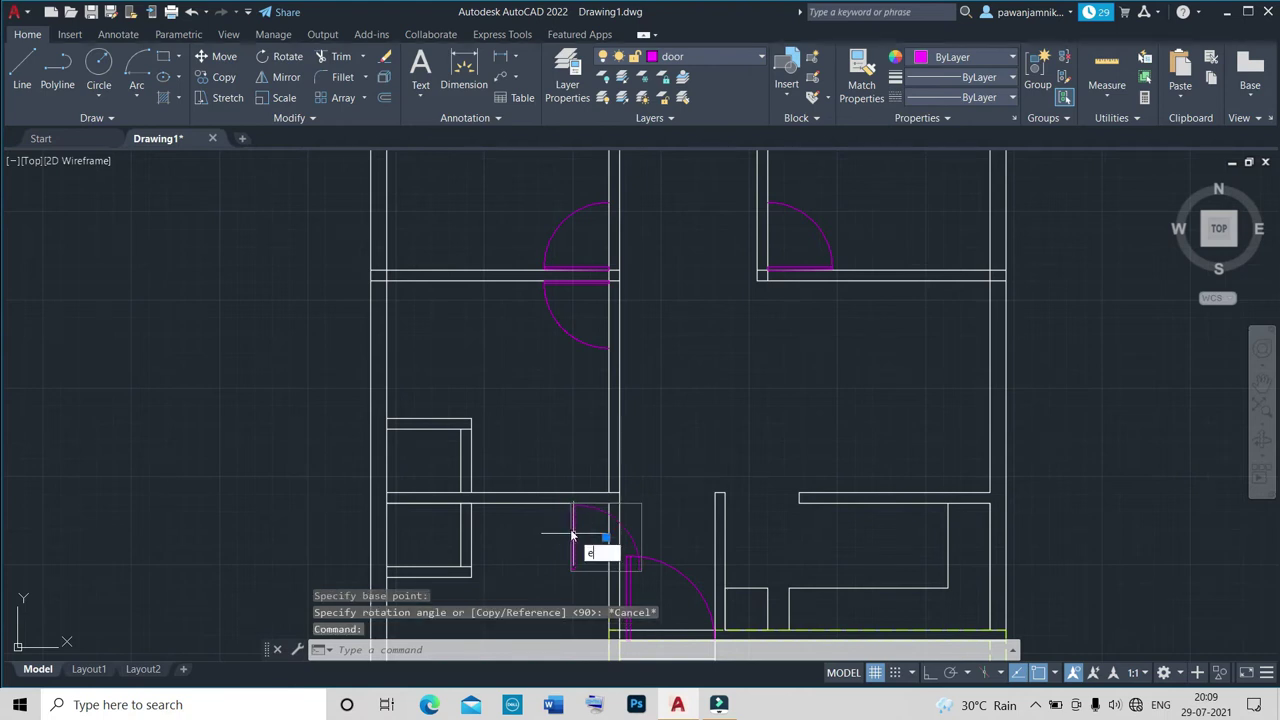
{"action": "key", "text": "Return"}
{"action": "left_click", "coordinate": [549, 310]}
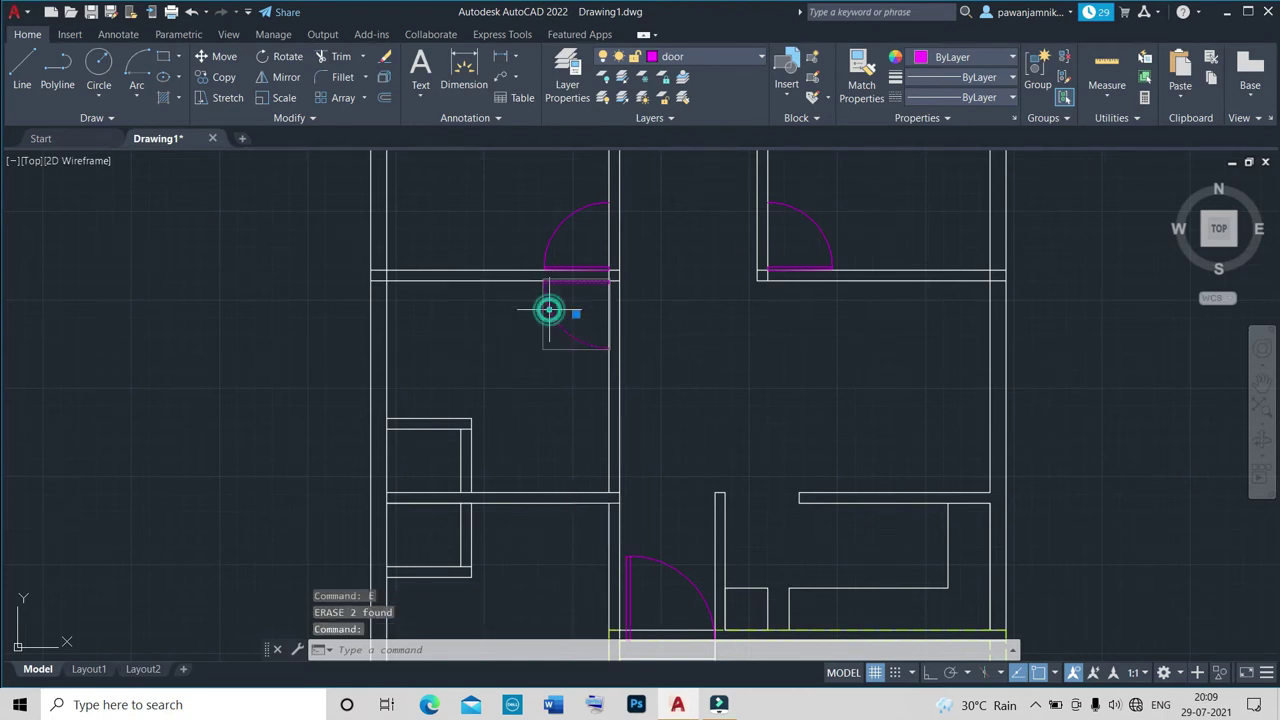
Start copying the magenta door to a spot below the original, then cancel the unfinished copy.
{"action": "type", "text": "co"}
{"action": "key", "text": "Return"}
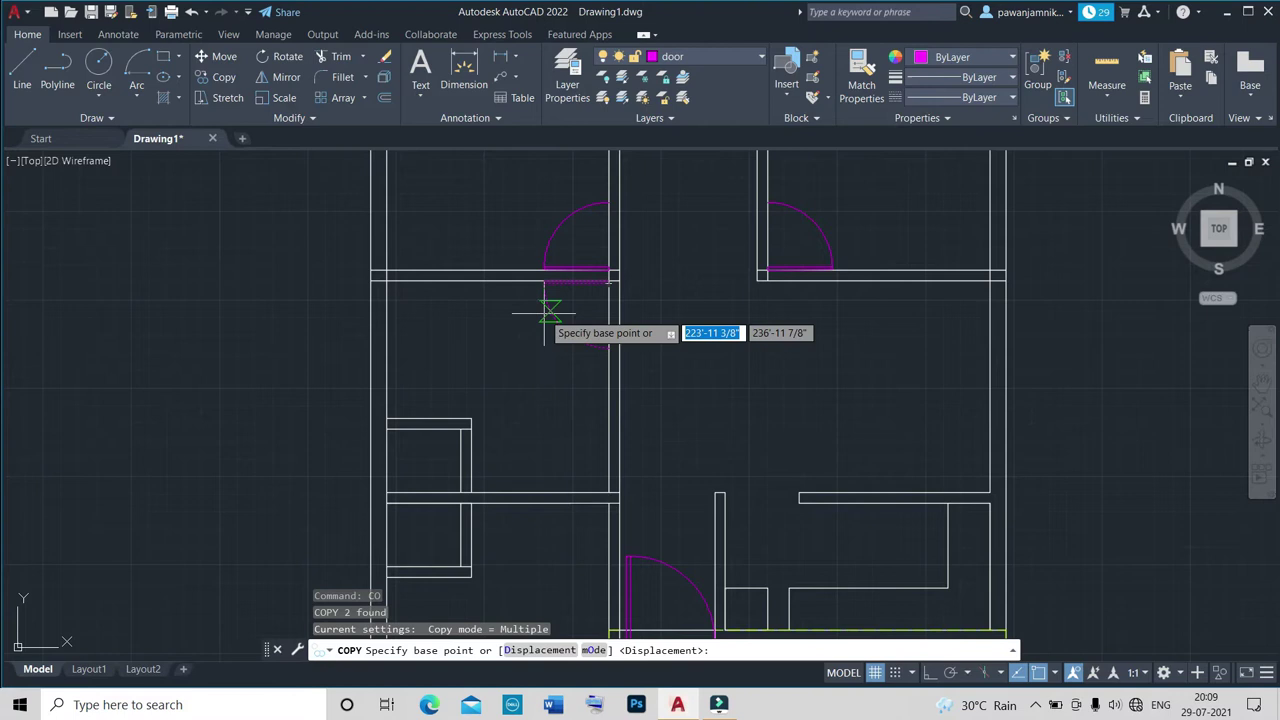
{"action": "scroll", "coordinate": [543, 300], "scroll_direction": "up", "scroll_amount": 2}
{"action": "scroll", "coordinate": [812, 242], "scroll_direction": "up", "scroll_amount": 2}
{"action": "scroll", "coordinate": [812, 242], "scroll_direction": "up", "scroll_amount": 2}
{"action": "scroll", "coordinate": [812, 245], "scroll_direction": "up", "scroll_amount": 2}
{"action": "left_click", "coordinate": [793, 277]}
{"action": "scroll", "coordinate": [791, 260], "scroll_direction": "down", "scroll_amount": 3}
{"action": "scroll", "coordinate": [793, 270], "scroll_direction": "down", "scroll_amount": 3}
{"action": "scroll", "coordinate": [795, 342], "scroll_direction": "down", "scroll_amount": 3}
{"action": "scroll", "coordinate": [790, 300], "scroll_direction": "up", "scroll_amount": 3}
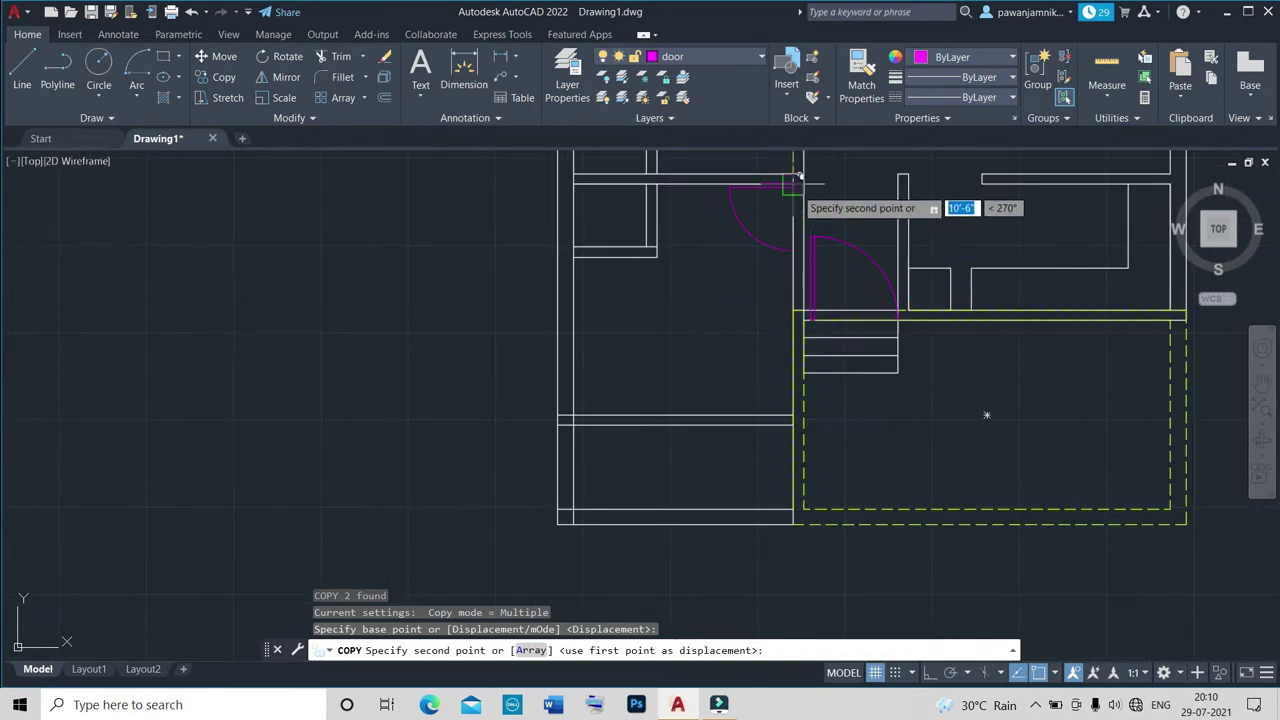
{"action": "scroll", "coordinate": [800, 195], "scroll_direction": "up", "scroll_amount": 2}
{"action": "scroll", "coordinate": [784, 186], "scroll_direction": "down", "scroll_amount": 2}
{"action": "scroll", "coordinate": [784, 186], "scroll_direction": "up", "scroll_amount": 2}
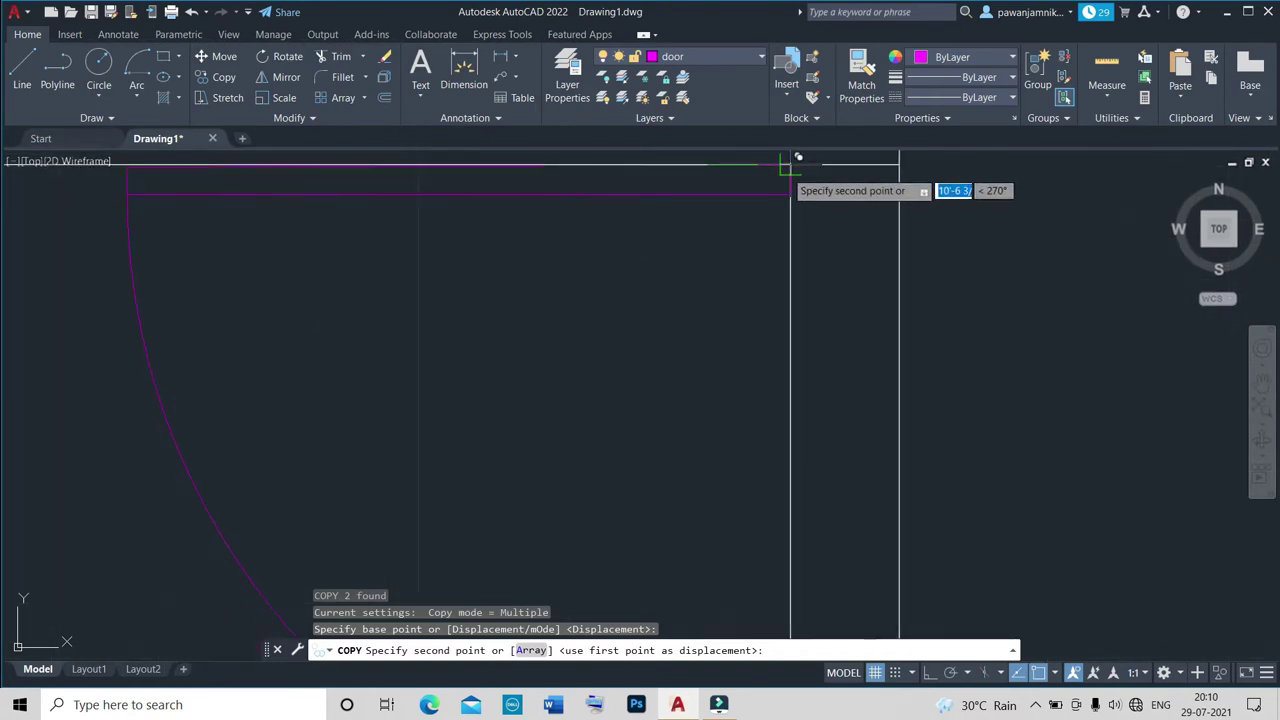
{"action": "left_click", "coordinate": [788, 170]}
{"action": "scroll", "coordinate": [812, 245], "scroll_direction": "down", "scroll_amount": 3}
{"action": "scroll", "coordinate": [937, 259], "scroll_direction": "down", "scroll_amount": 3}
{"action": "scroll", "coordinate": [931, 259], "scroll_direction": "down", "scroll_amount": 2}
{"action": "scroll", "coordinate": [1017, 220], "scroll_direction": "up", "scroll_amount": 5}
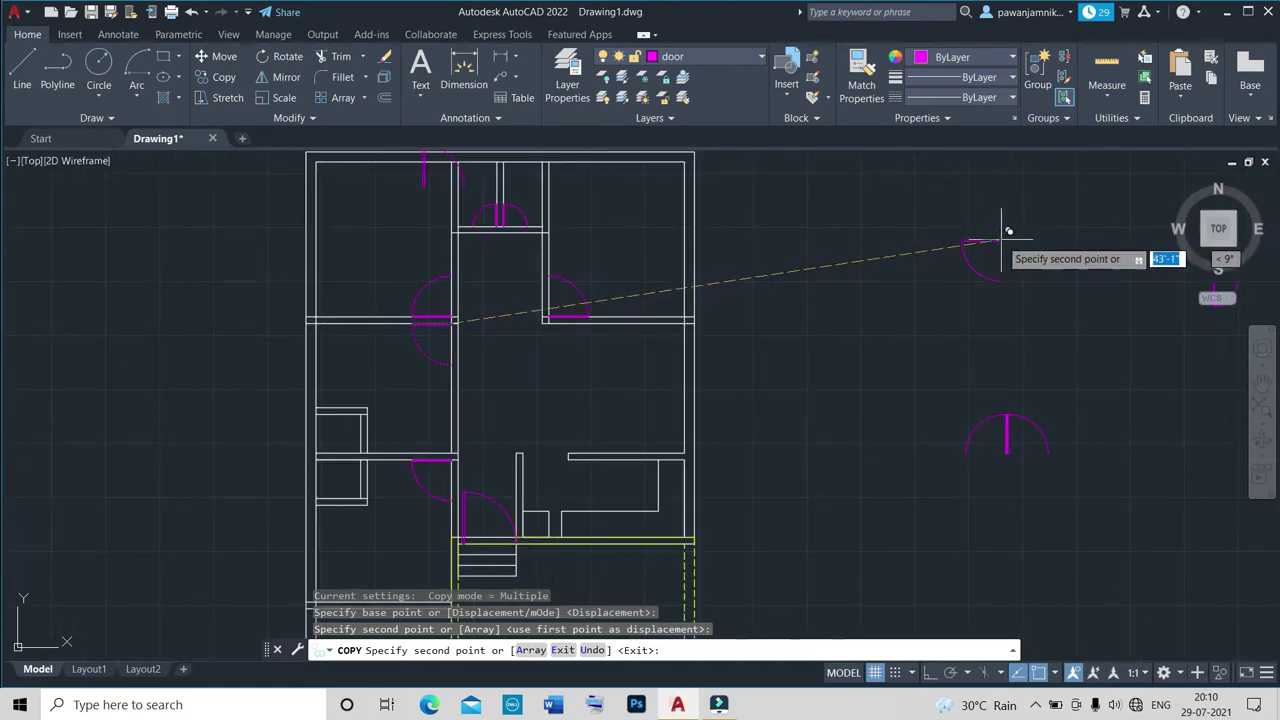
{"action": "key", "text": "Escape"}
Select the door at the opening and begin moving it, then abandon the move unchanged.
{"action": "scroll", "coordinate": [746, 275], "scroll_direction": "down", "scroll_amount": 3}
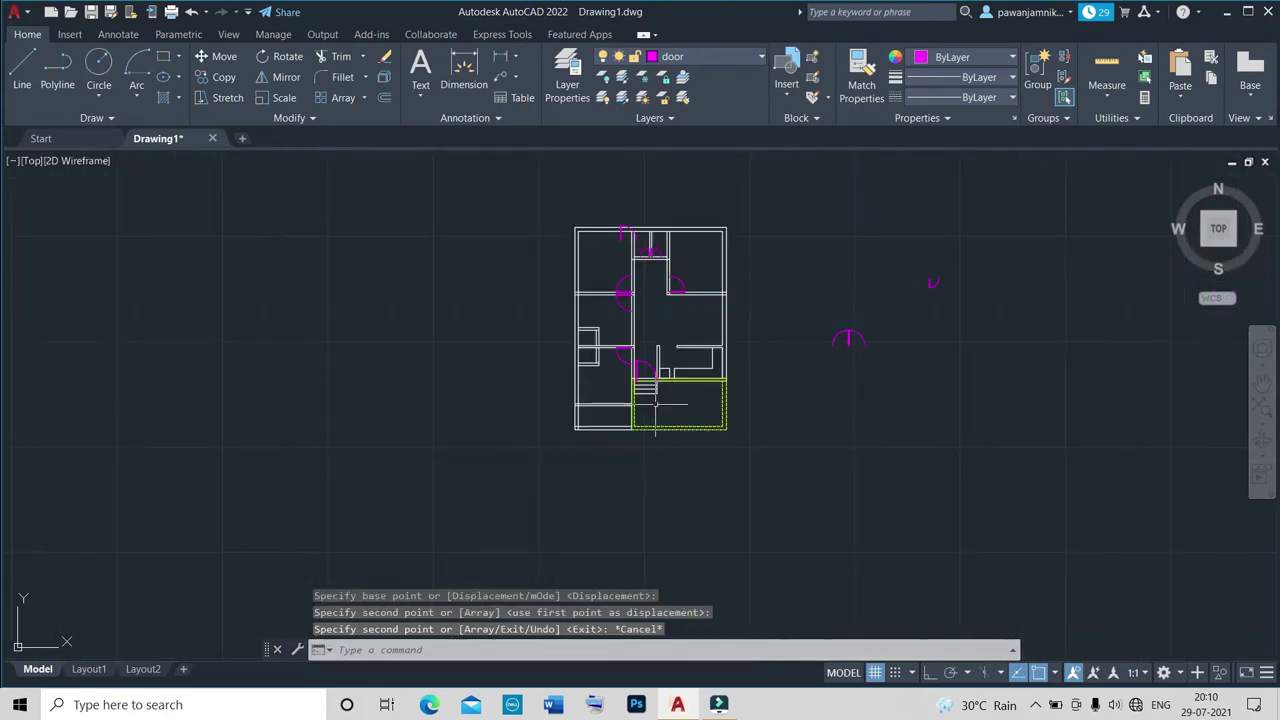
{"action": "scroll", "coordinate": [655, 404], "scroll_direction": "up", "scroll_amount": 3}
{"action": "scroll", "coordinate": [640, 360], "scroll_direction": "up", "scroll_amount": 4}
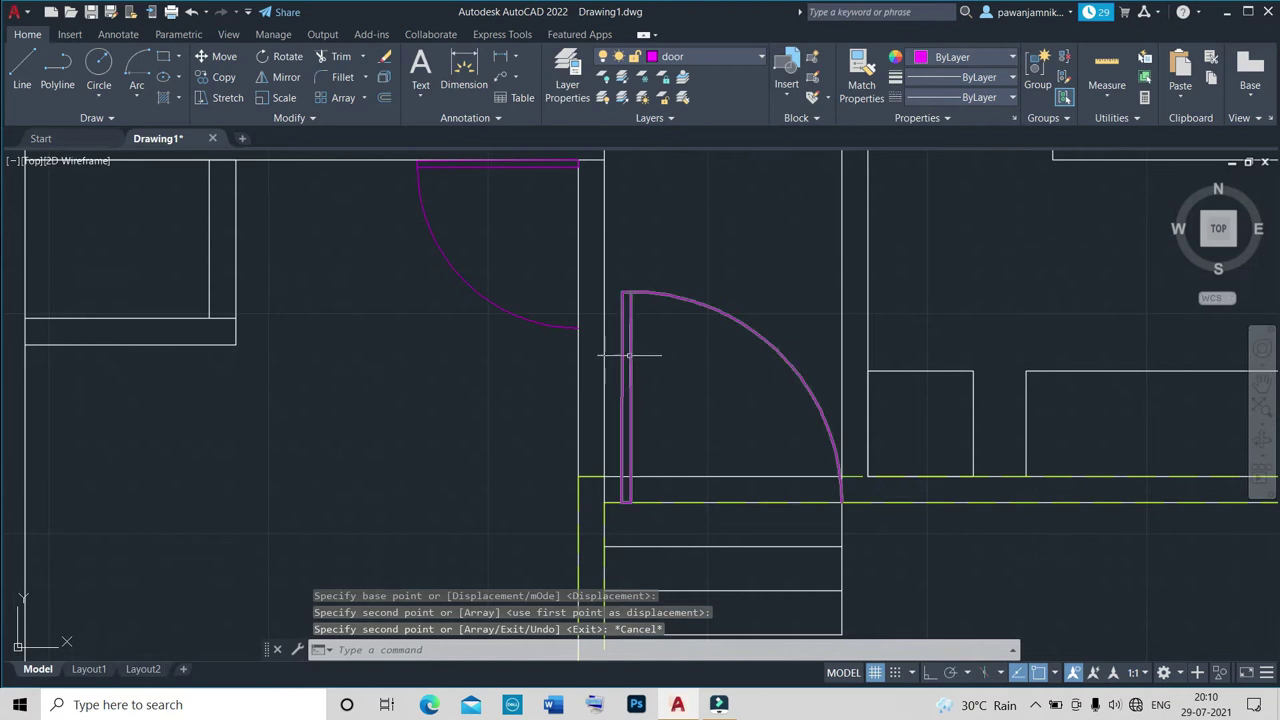
{"action": "left_click", "coordinate": [629, 355]}
{"action": "key", "text": "Return"}
{"action": "scroll", "coordinate": [629, 486], "scroll_direction": "up", "scroll_amount": 3}
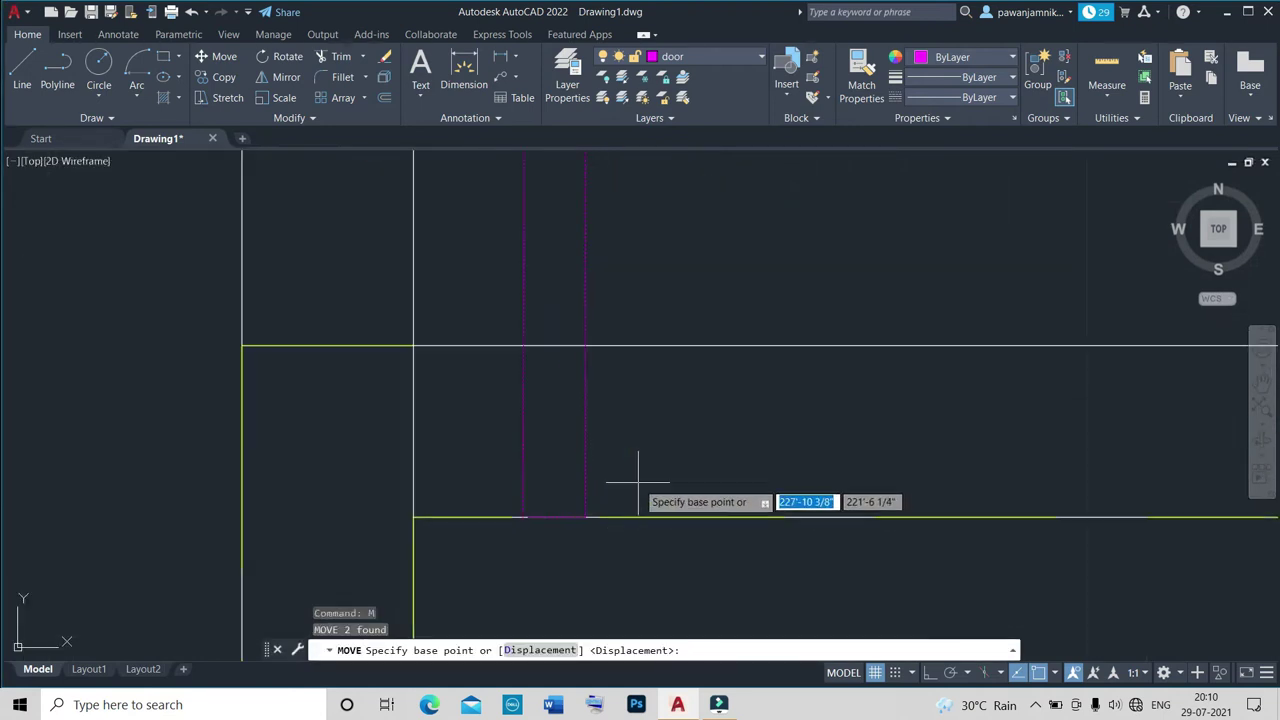
{"action": "left_click", "coordinate": [586, 517]}
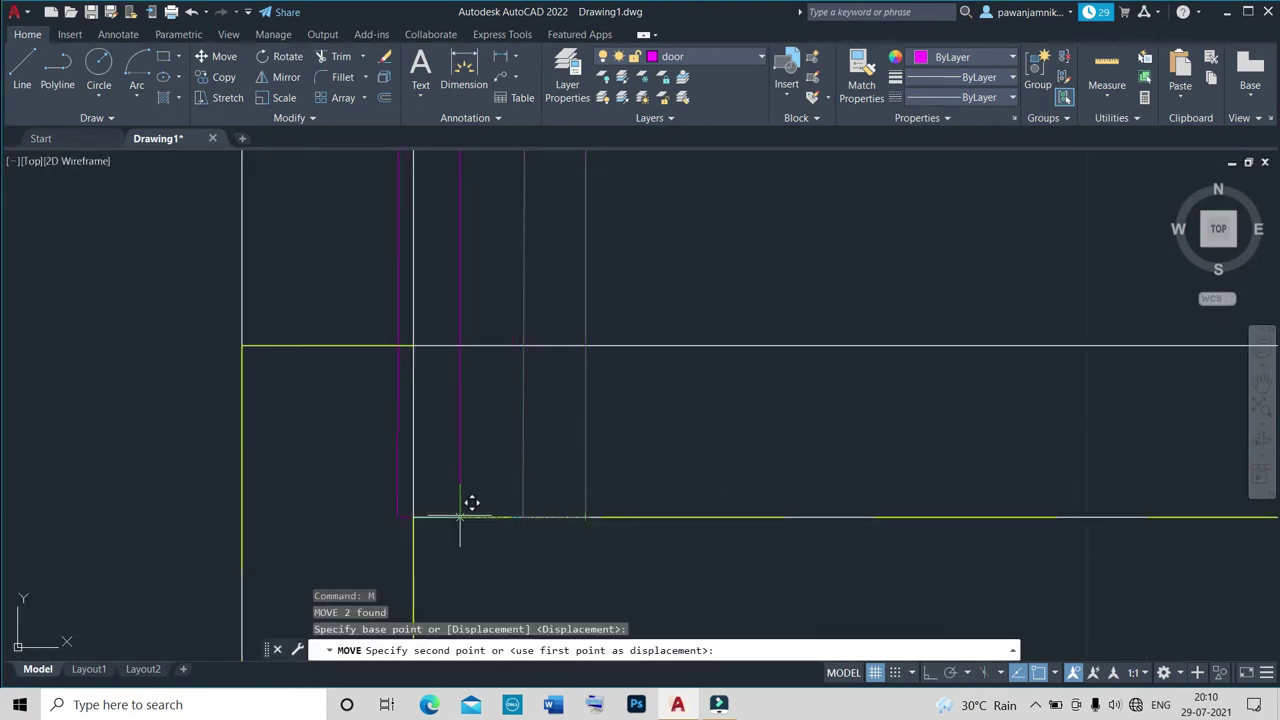
{"action": "key", "text": "Escape"}
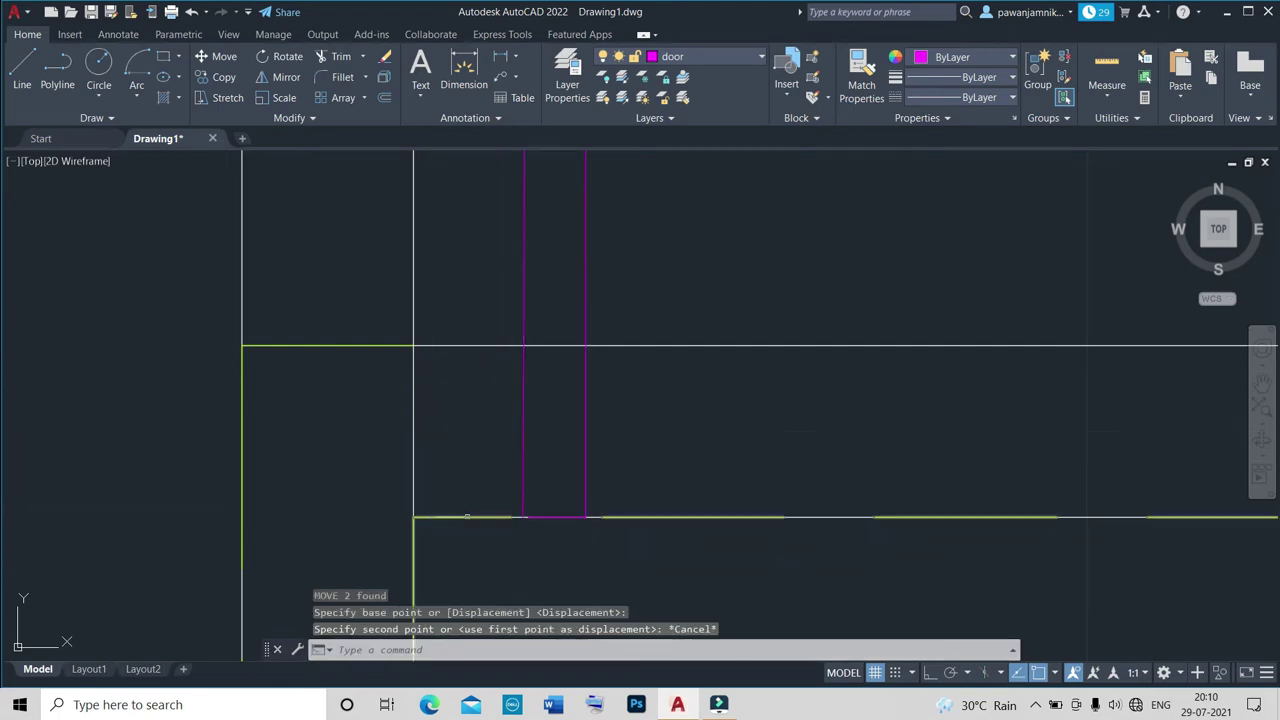
Window-select the door leaf lines and move the leaf from its corner onto the wall corner.
{"action": "left_click", "coordinate": [523, 505]}
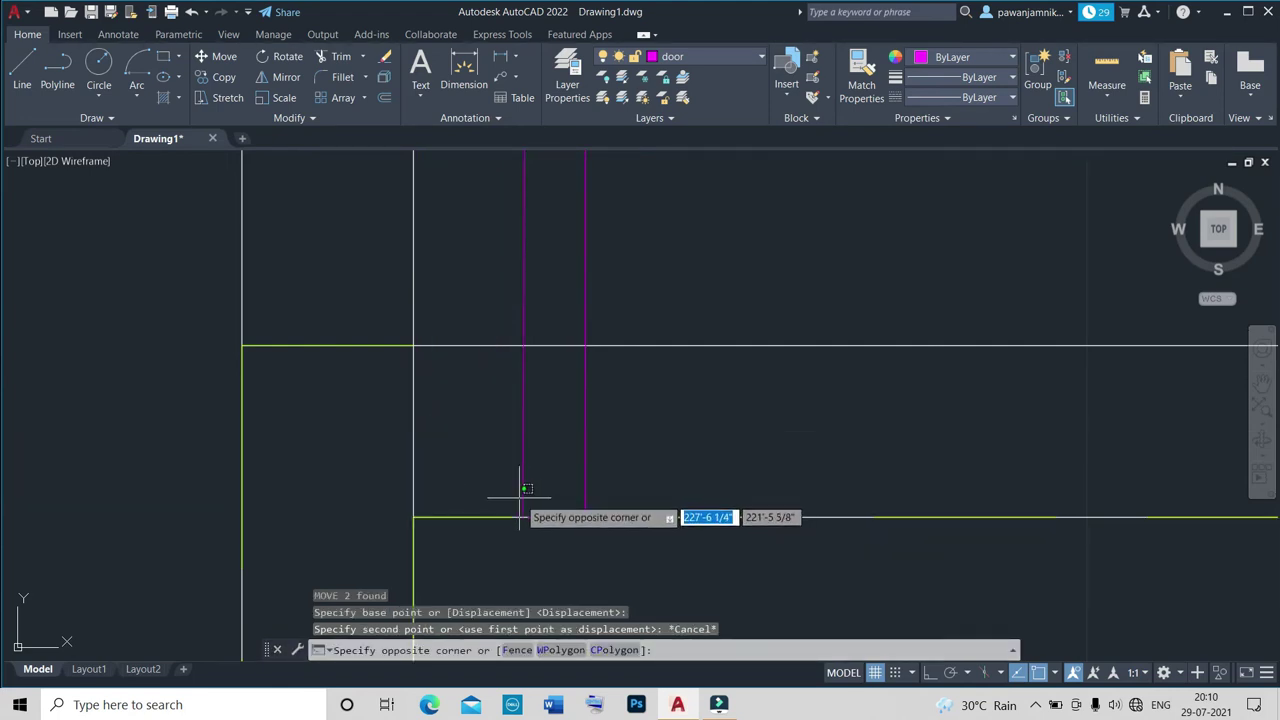
{"action": "left_click", "coordinate": [519, 498]}
{"action": "left_click", "coordinate": [522, 498]}
{"action": "key", "text": "Return"}
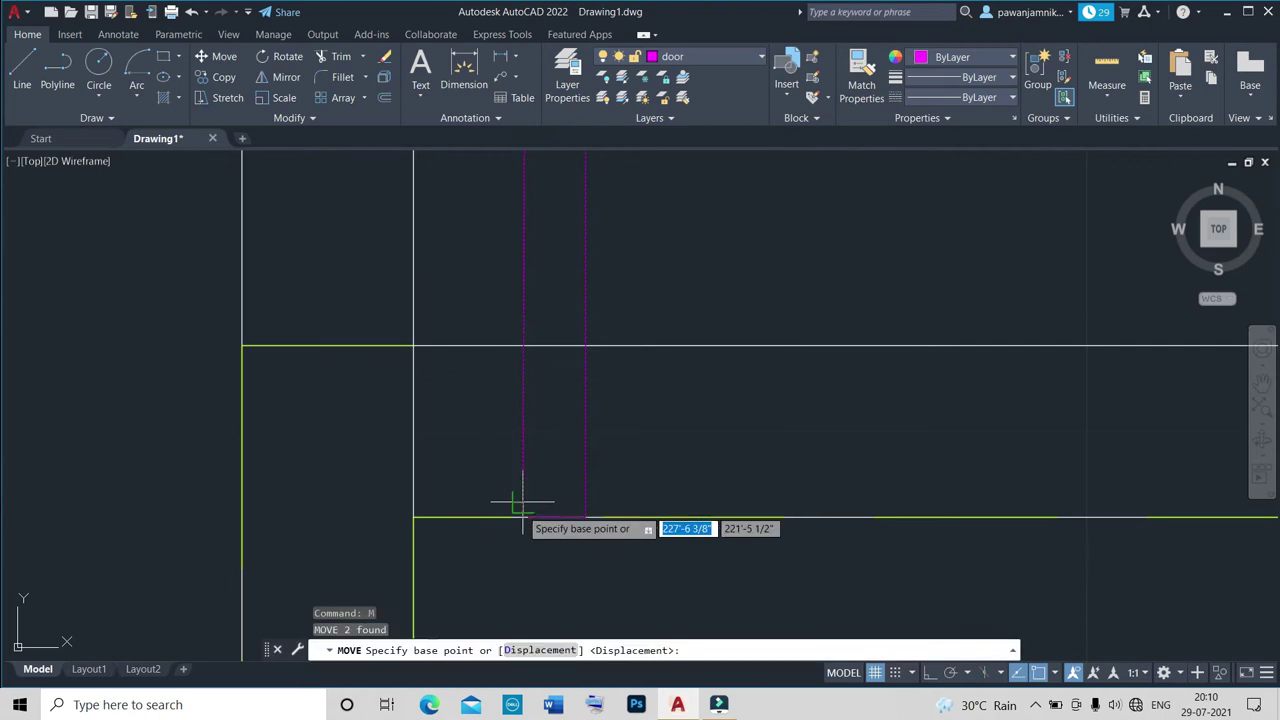
{"action": "left_click", "coordinate": [522, 512]}
{"action": "left_click", "coordinate": [419, 510]}
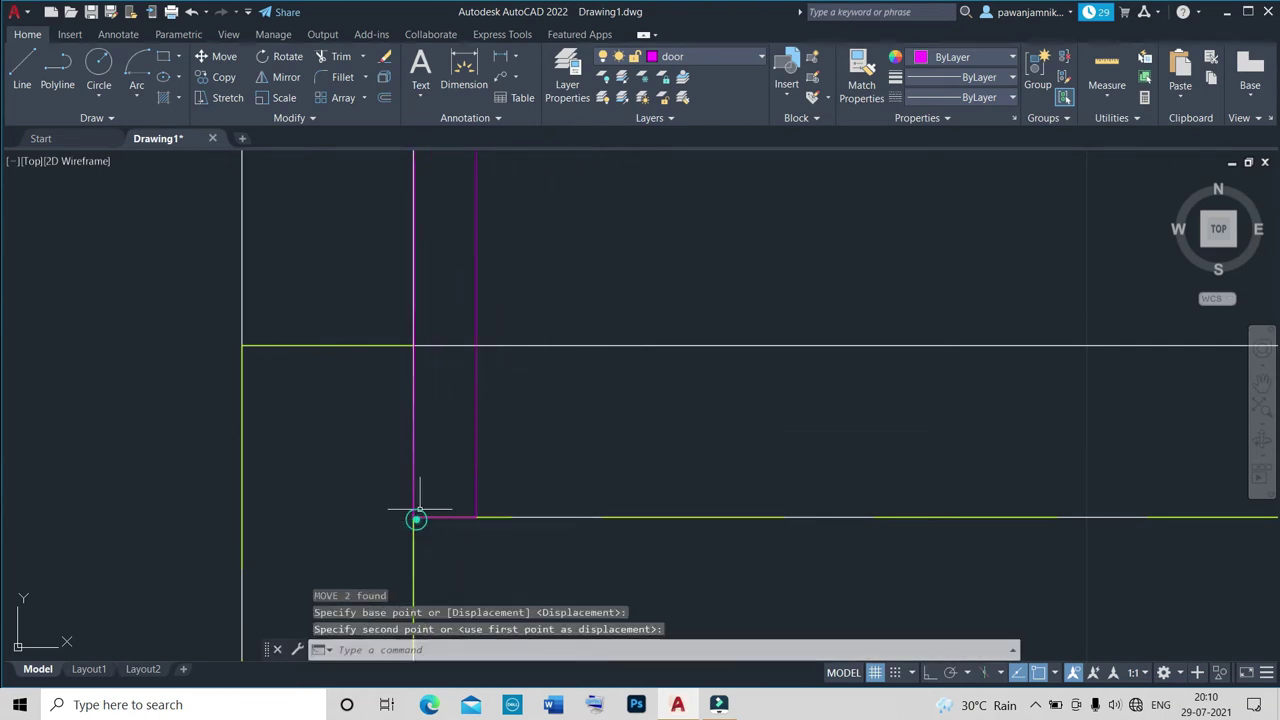
{"action": "scroll", "coordinate": [500, 460], "scroll_direction": "down", "scroll_amount": 3}
{"action": "scroll", "coordinate": [600, 450], "scroll_direction": "down", "scroll_amount": 2}
{"action": "scroll", "coordinate": [614, 460], "scroll_direction": "up", "scroll_amount": 2}
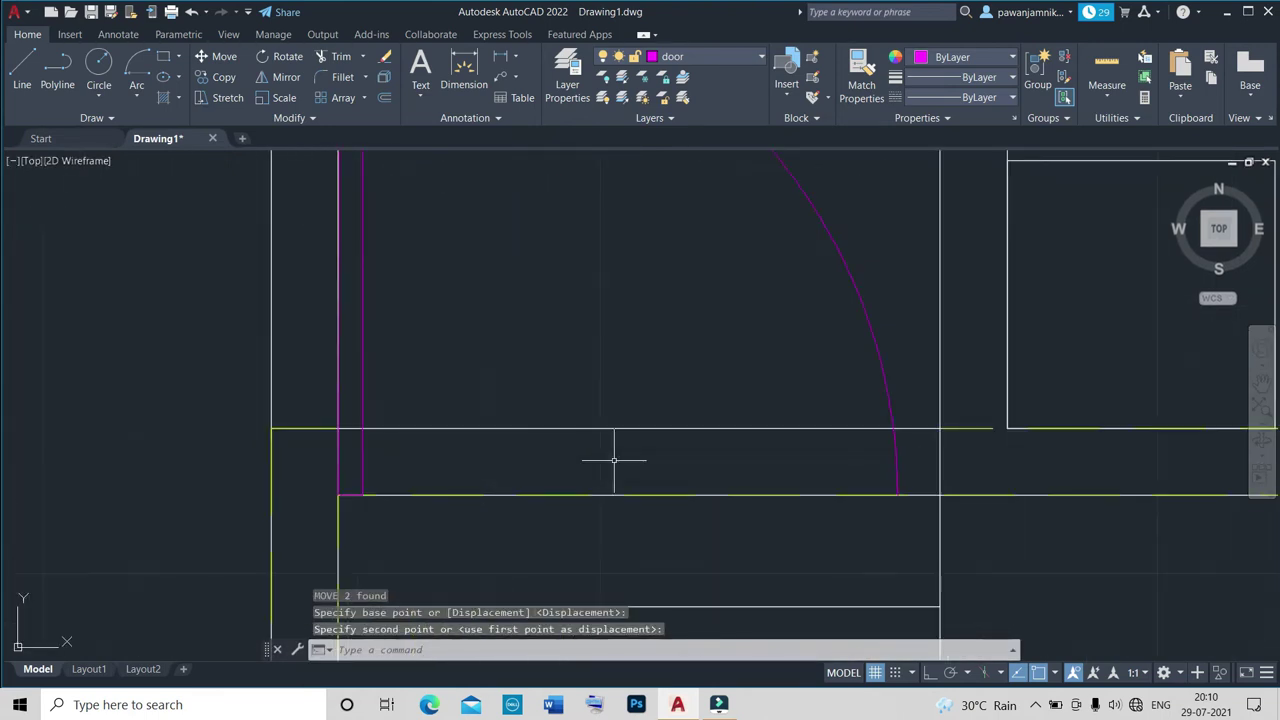
{"action": "type", "text": "tr"}
Fence-trim the wall lines crossing the first door openings, including the upper door.
{"action": "key", "text": "Return"}
{"action": "left_click_drag", "start_coordinate": [629, 390], "coordinate": [614, 455]}
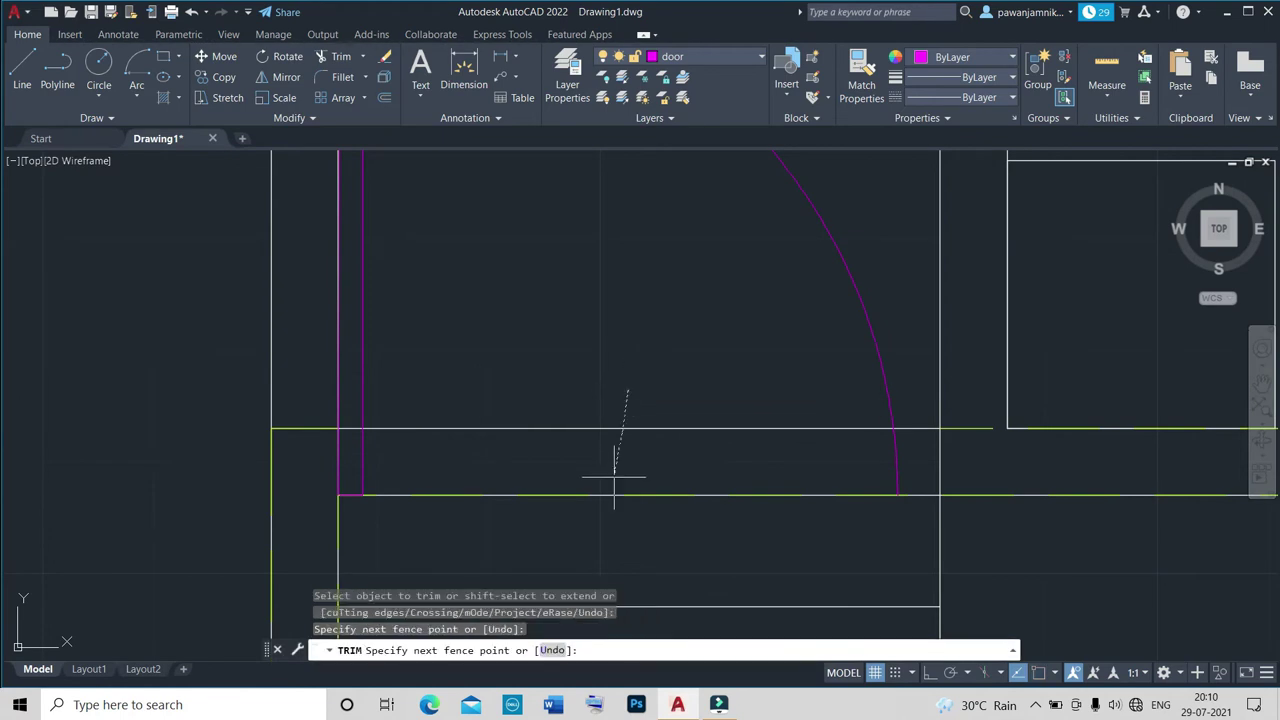
{"action": "scroll", "coordinate": [614, 455], "scroll_direction": "down", "scroll_amount": 3}
{"action": "scroll", "coordinate": [580, 350], "scroll_direction": "up", "scroll_amount": 4}
{"action": "scroll", "coordinate": [608, 331], "scroll_direction": "up", "scroll_amount": 2}
{"action": "scroll", "coordinate": [608, 350], "scroll_direction": "down", "scroll_amount": 3}
{"action": "left_click_drag", "start_coordinate": [592, 329], "coordinate": [616, 327]}
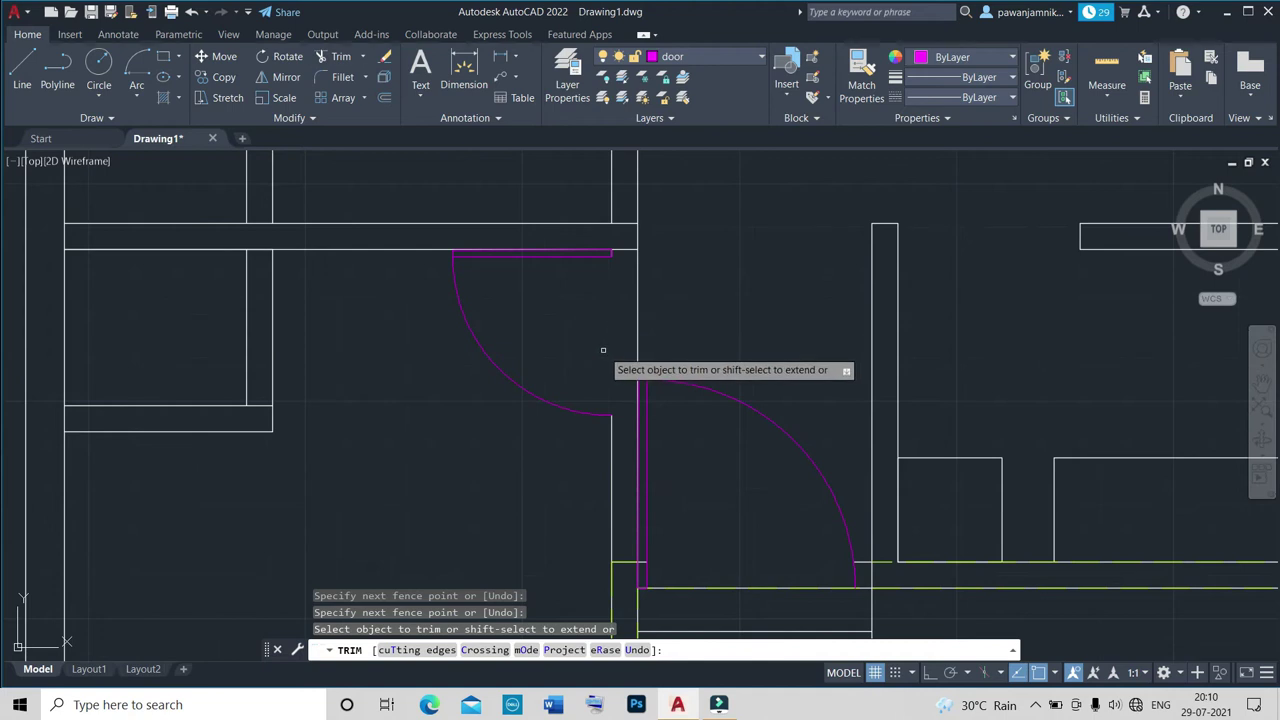
{"action": "scroll", "coordinate": [610, 350], "scroll_direction": "down", "scroll_amount": 4}
{"action": "scroll", "coordinate": [600, 230], "scroll_direction": "up", "scroll_amount": 6}
{"action": "left_click_drag", "start_coordinate": [662, 367], "coordinate": [680, 371]}
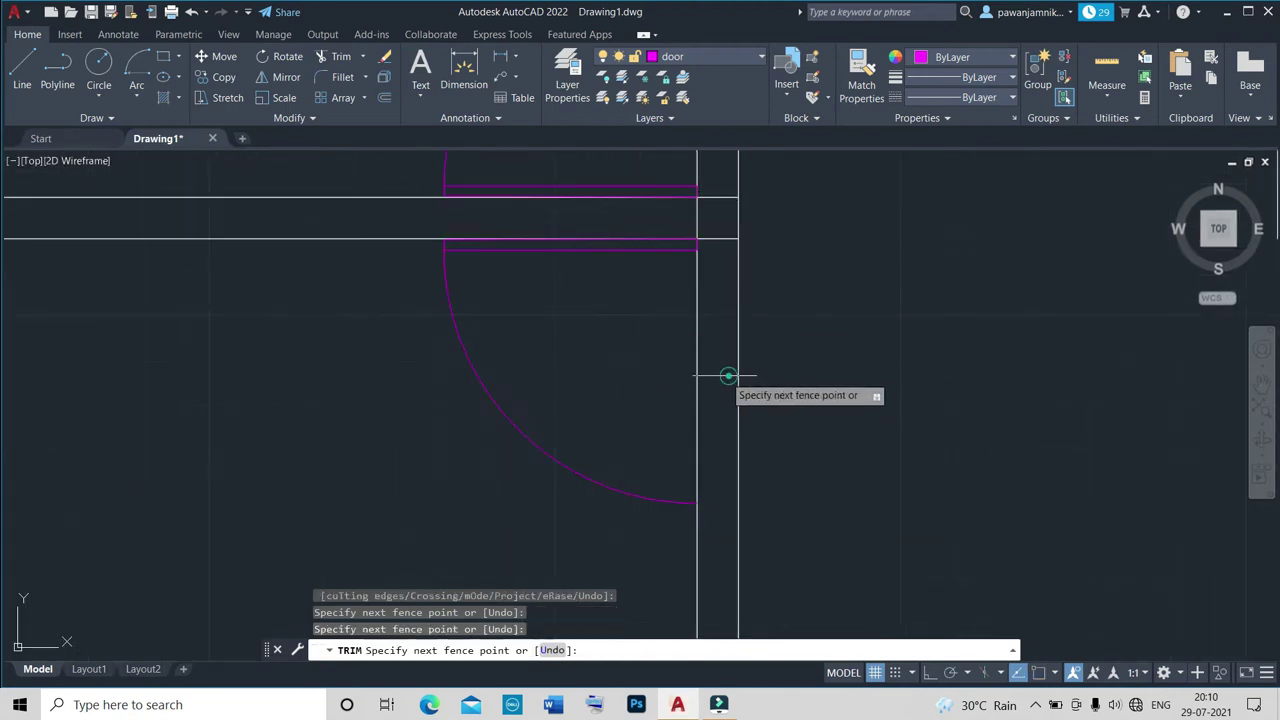
{"action": "left_click", "coordinate": [684, 365]}
{"action": "left_click", "coordinate": [703, 366]}
Fence-trim the lines at the lower and remaining doors, end Trim, and select the spare door.
{"action": "scroll", "coordinate": [688, 365], "scroll_direction": "down", "scroll_amount": 3}
{"action": "scroll", "coordinate": [684, 320], "scroll_direction": "up", "scroll_amount": 4}
{"action": "left_click", "coordinate": [642, 318]}
{"action": "left_click", "coordinate": [684, 325]}
{"action": "key", "text": "Return"}
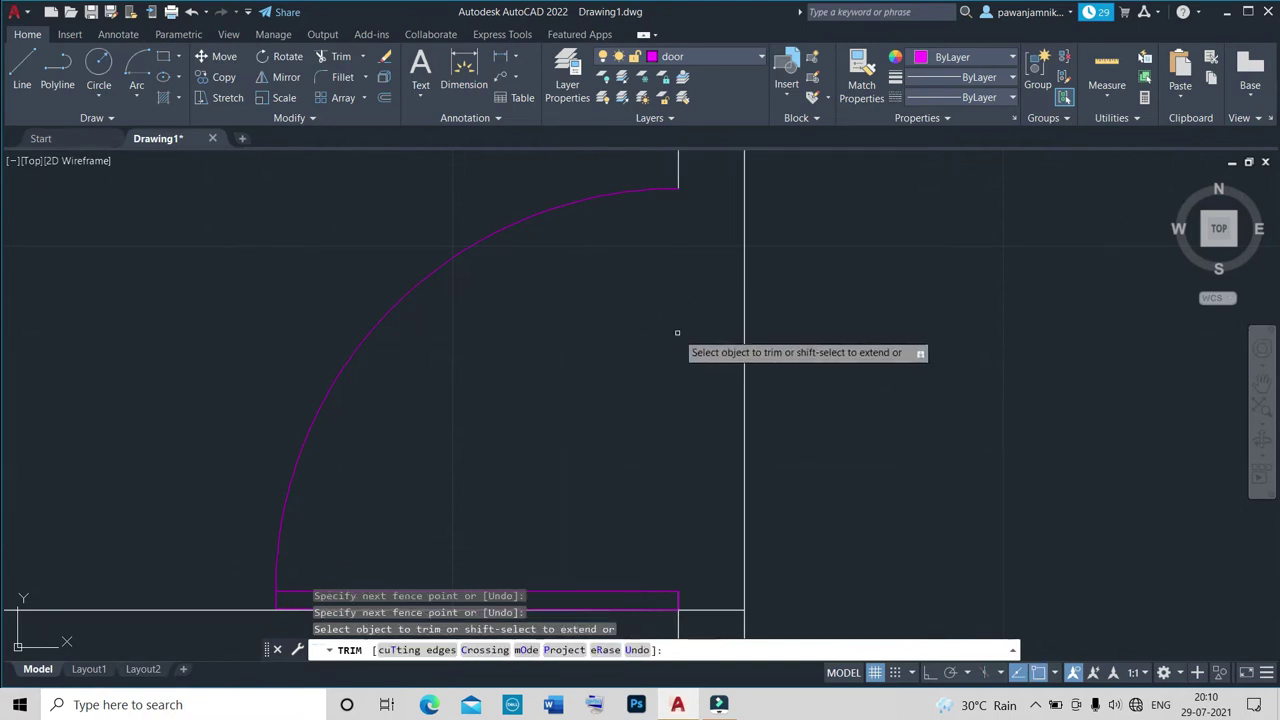
{"action": "scroll", "coordinate": [688, 354], "scroll_direction": "down", "scroll_amount": 3}
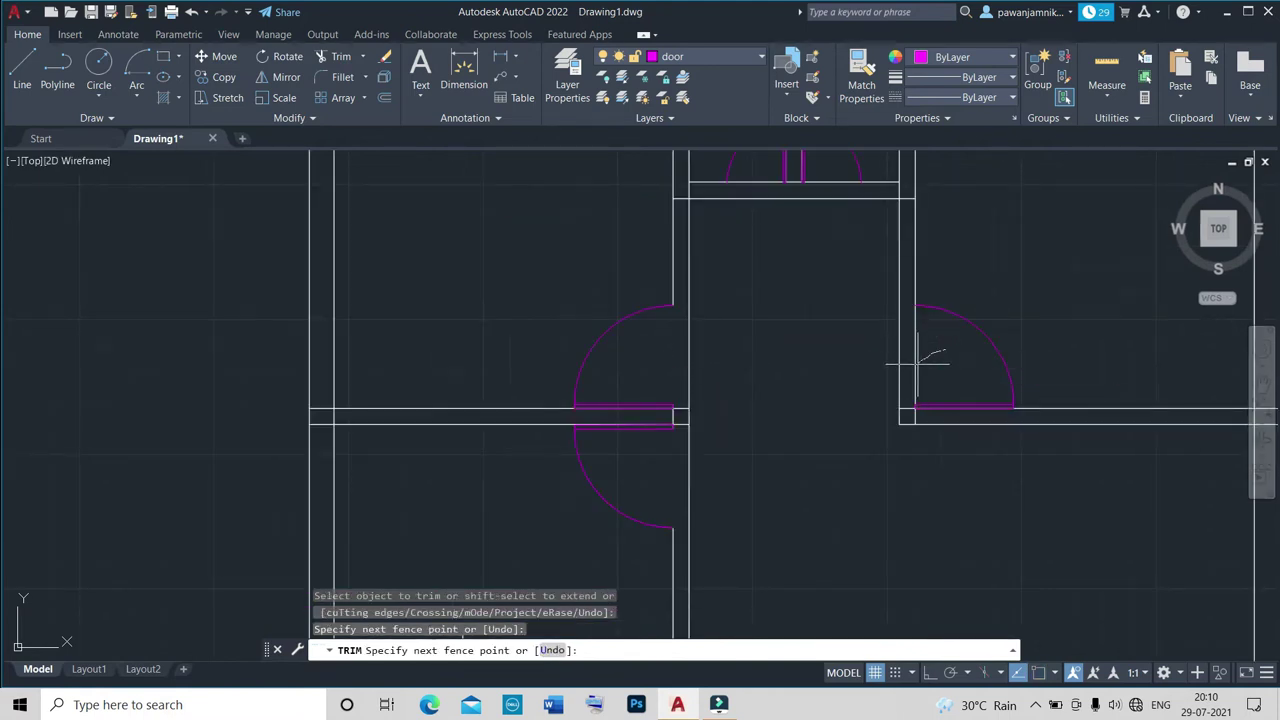
{"action": "key", "text": "Return"}
{"action": "scroll", "coordinate": [860, 250], "scroll_direction": "down", "scroll_amount": 5}
{"action": "scroll", "coordinate": [855, 266], "scroll_direction": "up", "scroll_amount": 5}
{"action": "left_click", "coordinate": [814, 380]}
{"action": "left_click", "coordinate": [666, 391]}
{"action": "key", "text": "Return"}
{"action": "left_click", "coordinate": [652, 378]}
{"action": "left_click", "coordinate": [652, 410]}
{"action": "key", "text": "Return"}
{"action": "scroll", "coordinate": [651, 372], "scroll_direction": "down", "scroll_amount": 5}
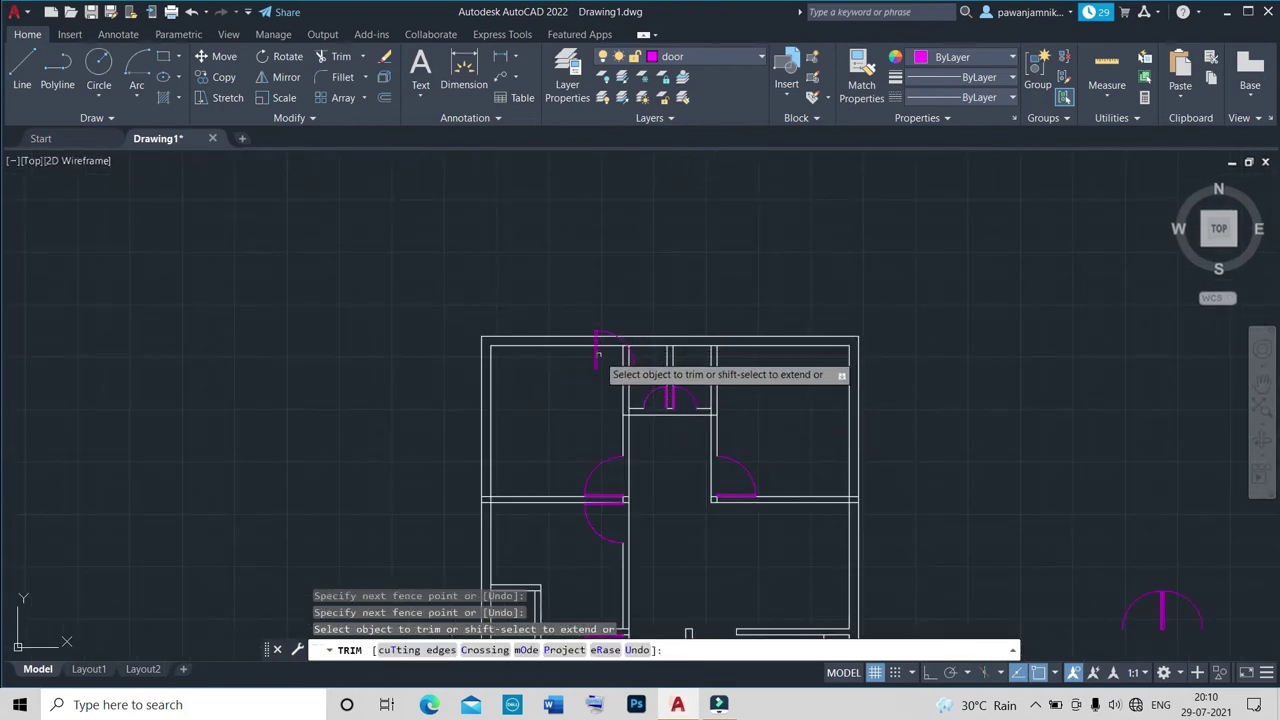
{"action": "scroll", "coordinate": [1010, 460], "scroll_direction": "down", "scroll_amount": 5}
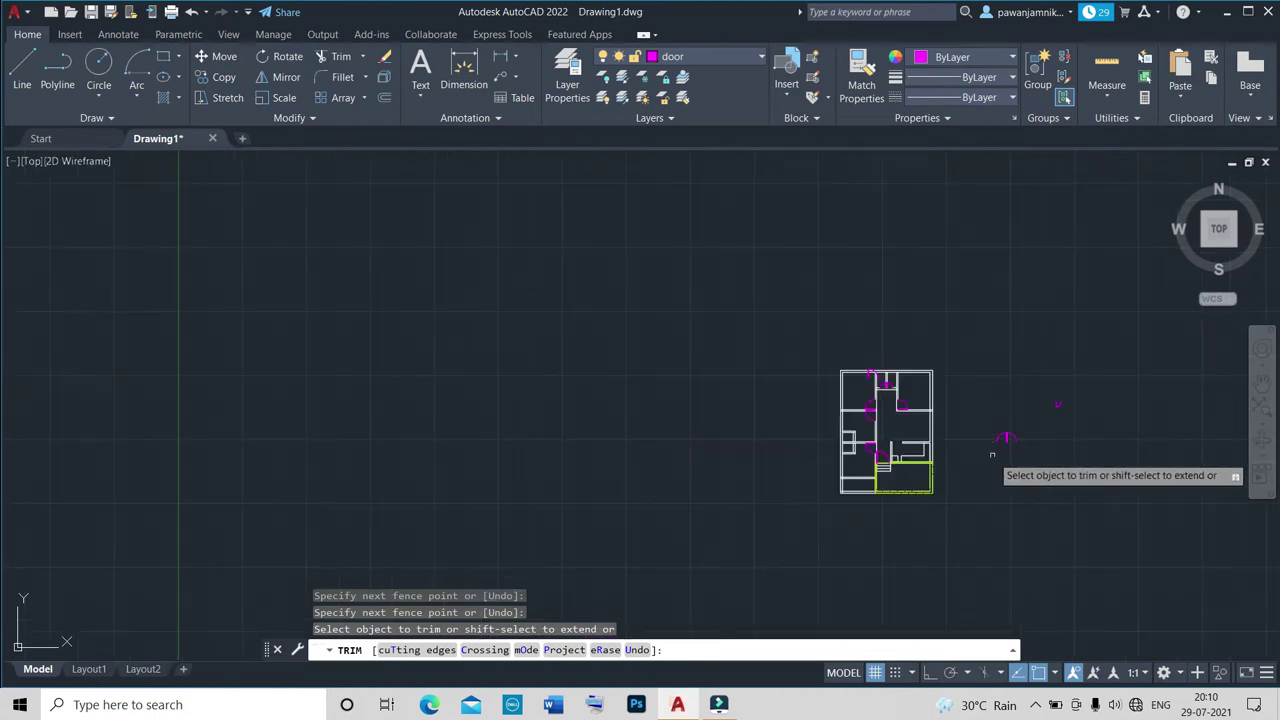
{"action": "scroll", "coordinate": [943, 486], "scroll_direction": "up", "scroll_amount": 4}
{"action": "scroll", "coordinate": [942, 486], "scroll_direction": "up", "scroll_amount": 4}
{"action": "scroll", "coordinate": [942, 486], "scroll_direction": "down", "scroll_amount": 2}
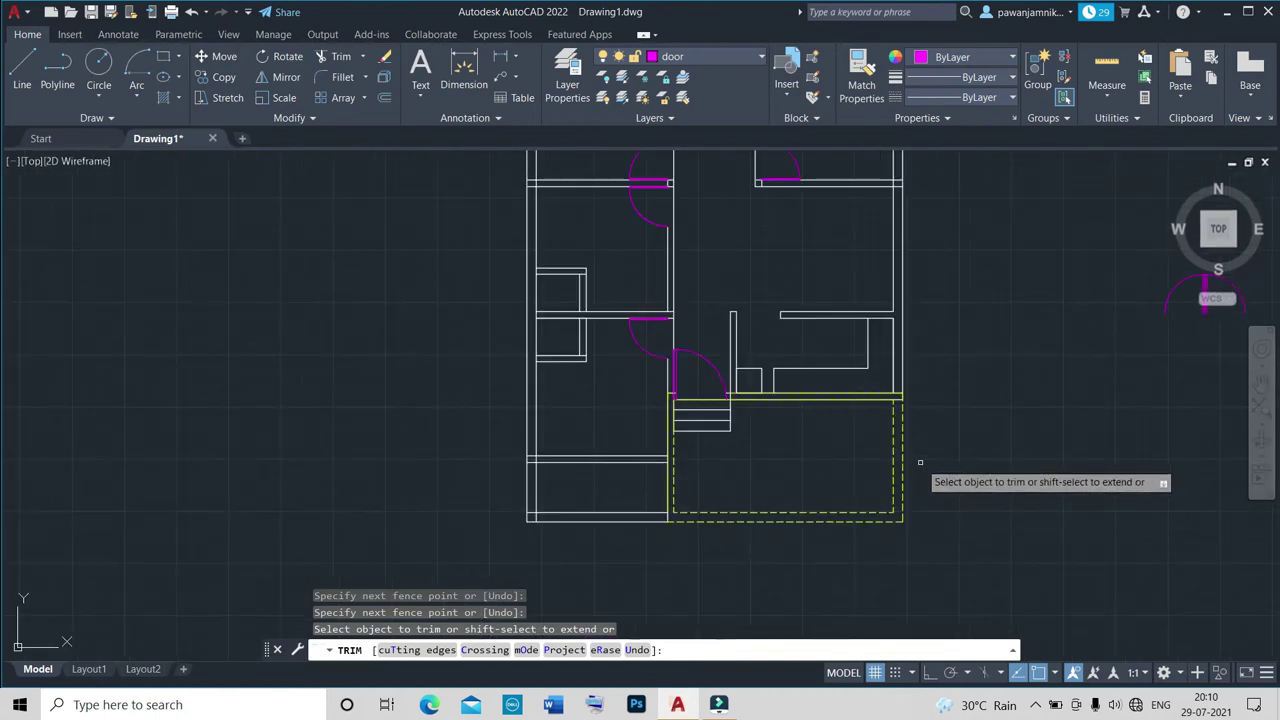
{"action": "key", "text": "Escape"}
{"action": "scroll", "coordinate": [918, 440], "scroll_direction": "down", "scroll_amount": 5}
{"action": "scroll", "coordinate": [1051, 380], "scroll_direction": "up", "scroll_amount": 8}
{"action": "scroll", "coordinate": [1100, 366], "scroll_direction": "down", "scroll_amount": 5}
{"action": "scroll", "coordinate": [1099, 371], "scroll_direction": "up", "scroll_amount": 5}
{"action": "left_click", "coordinate": [1080, 347]}
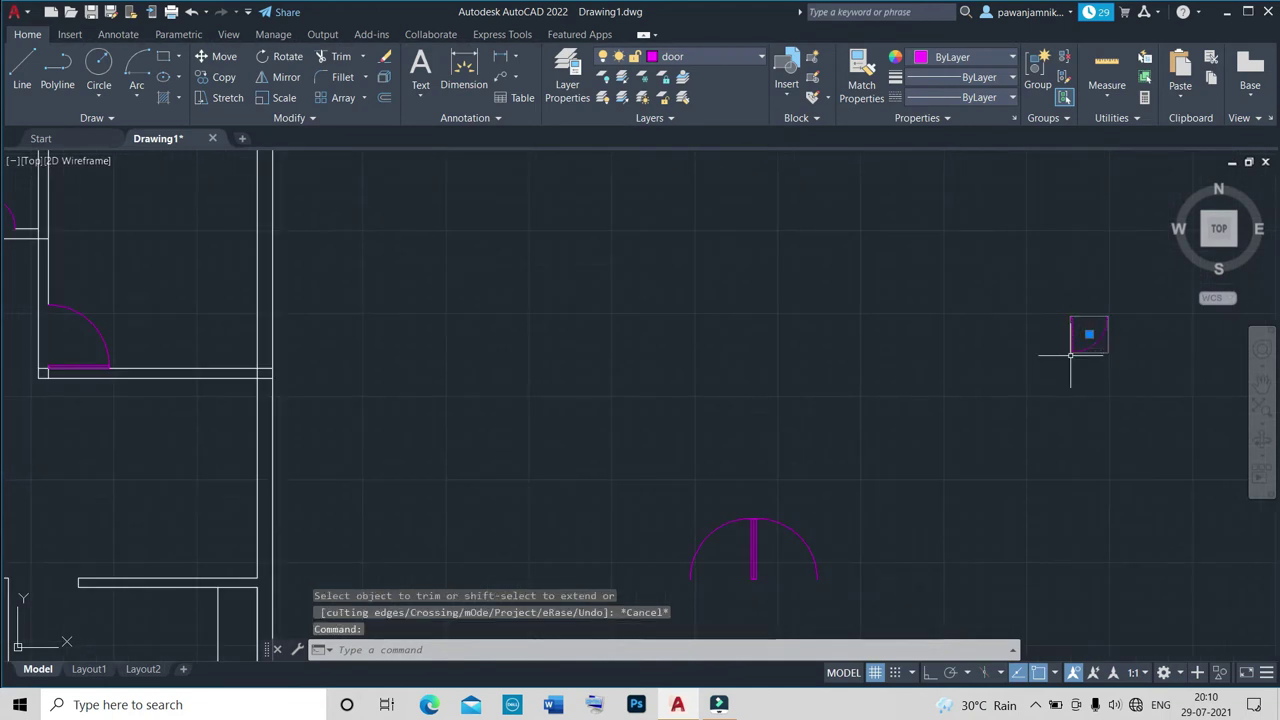
Move the spare magenta door from beside the plan into the drawing with M.
{"action": "type", "text": "m"}
{"action": "key", "text": "Return"}
{"action": "left_click", "coordinate": [1072, 322]}
{"action": "scroll", "coordinate": [1065, 340], "scroll_direction": "down", "scroll_amount": 5}
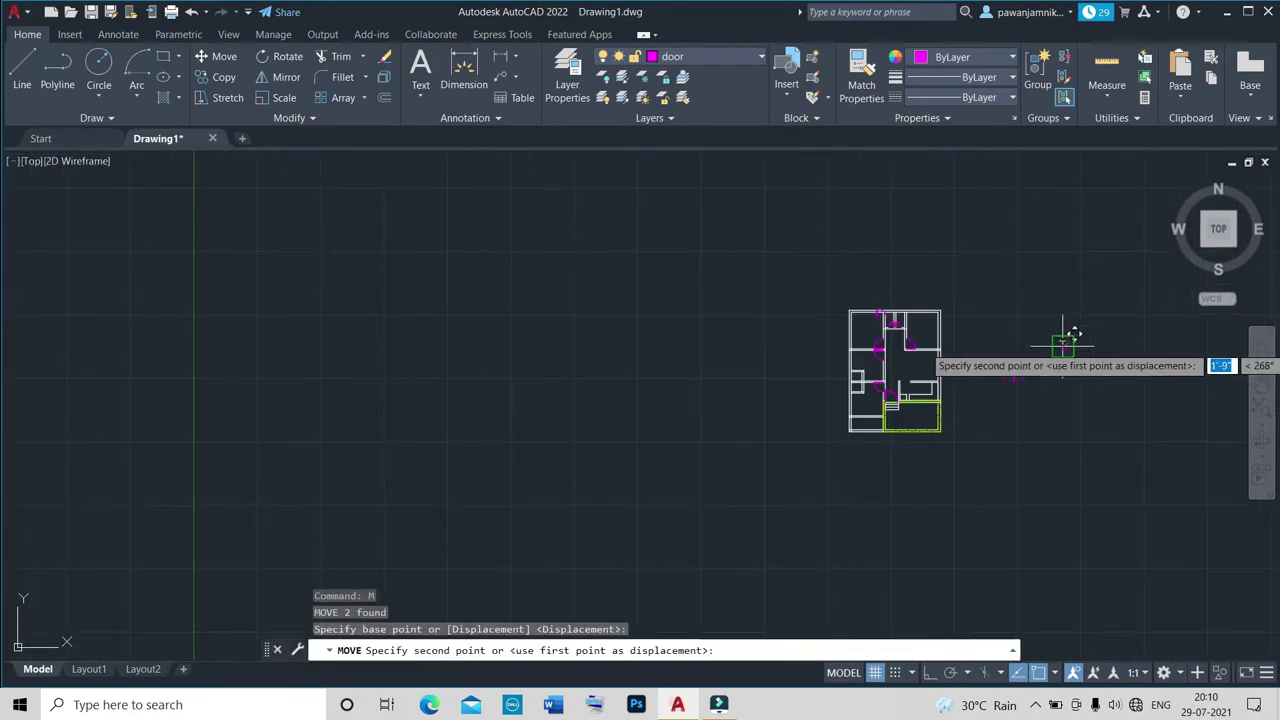
{"action": "scroll", "coordinate": [889, 369], "scroll_direction": "up", "scroll_amount": 3}
{"action": "scroll", "coordinate": [886, 366], "scroll_direction": "up", "scroll_amount": 4}
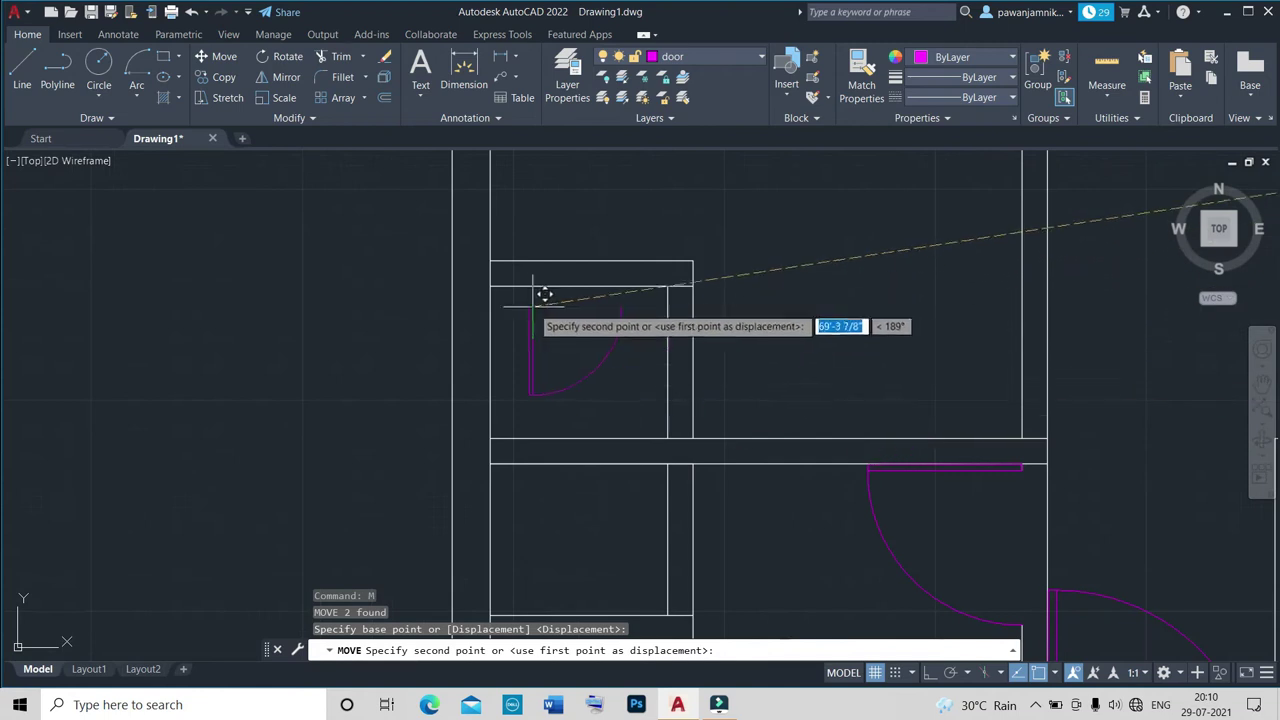
{"action": "scroll", "coordinate": [510, 278], "scroll_direction": "up", "scroll_amount": 2}
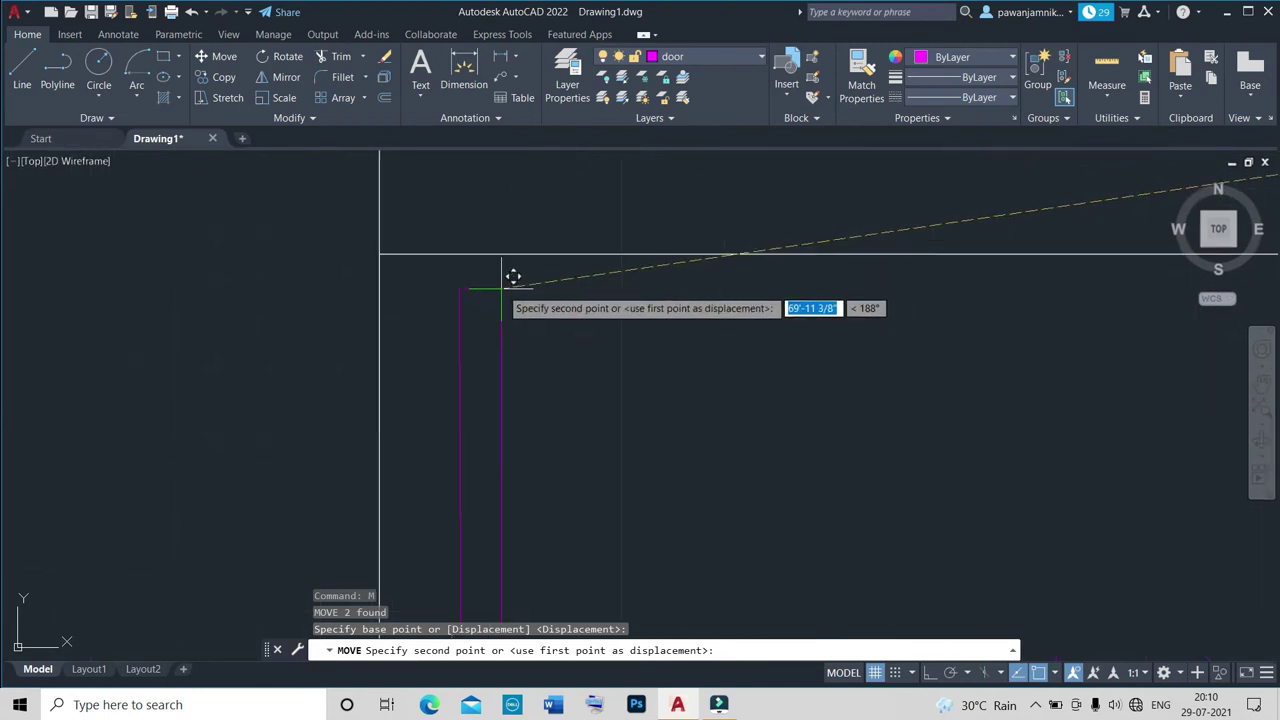
{"action": "left_click", "coordinate": [487, 280]}
{"action": "left_click", "coordinate": [463, 280]}
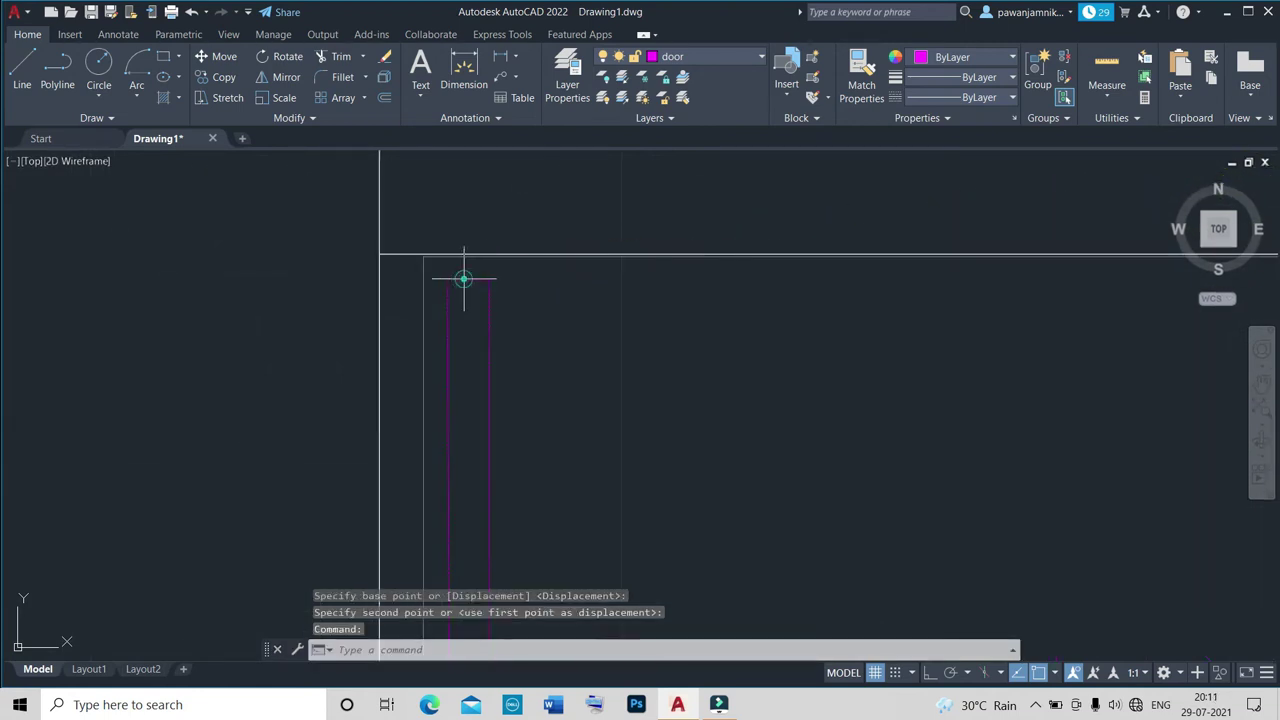
Move the door again from its corner so it sits tight in the upper-left room's corner.
{"action": "type", "text": "m"}
{"action": "key", "text": "Return"}
{"action": "scroll", "coordinate": [443, 277], "scroll_direction": "up", "scroll_amount": 5}
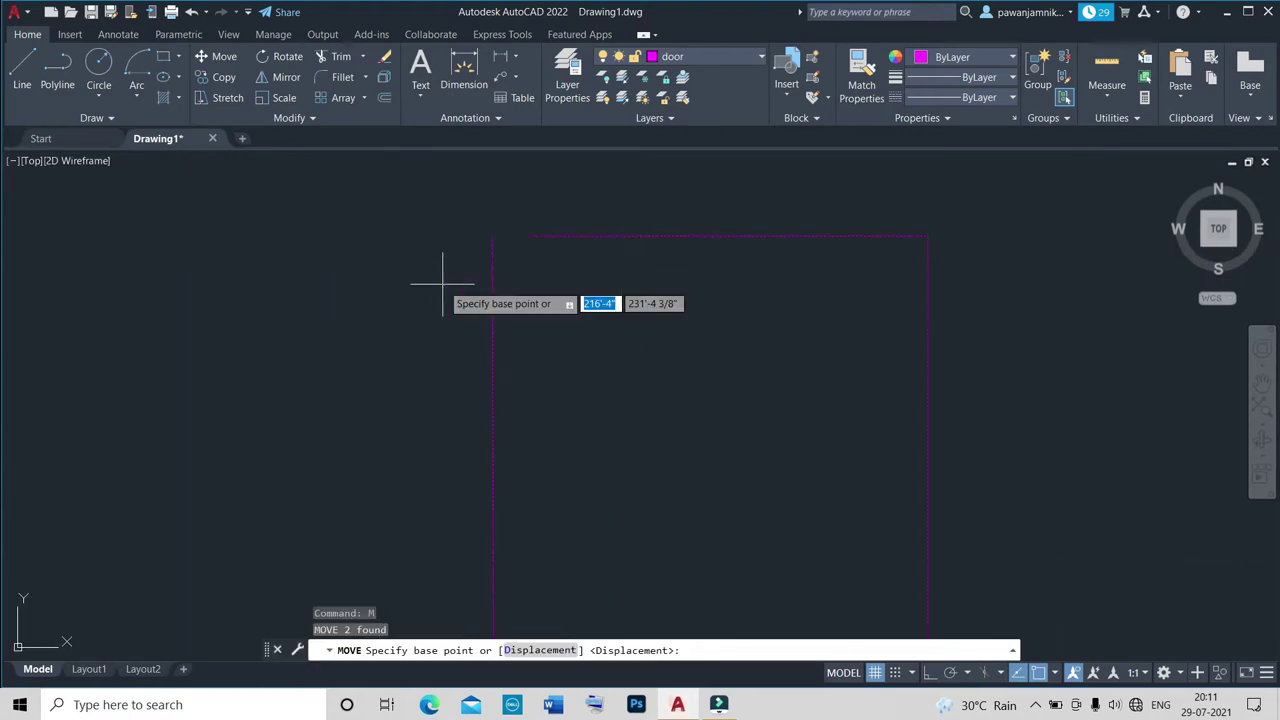
{"action": "left_click", "coordinate": [501, 237]}
{"action": "scroll", "coordinate": [509, 226], "scroll_direction": "down", "scroll_amount": 3}
{"action": "scroll", "coordinate": [450, 200], "scroll_direction": "down", "scroll_amount": 2}
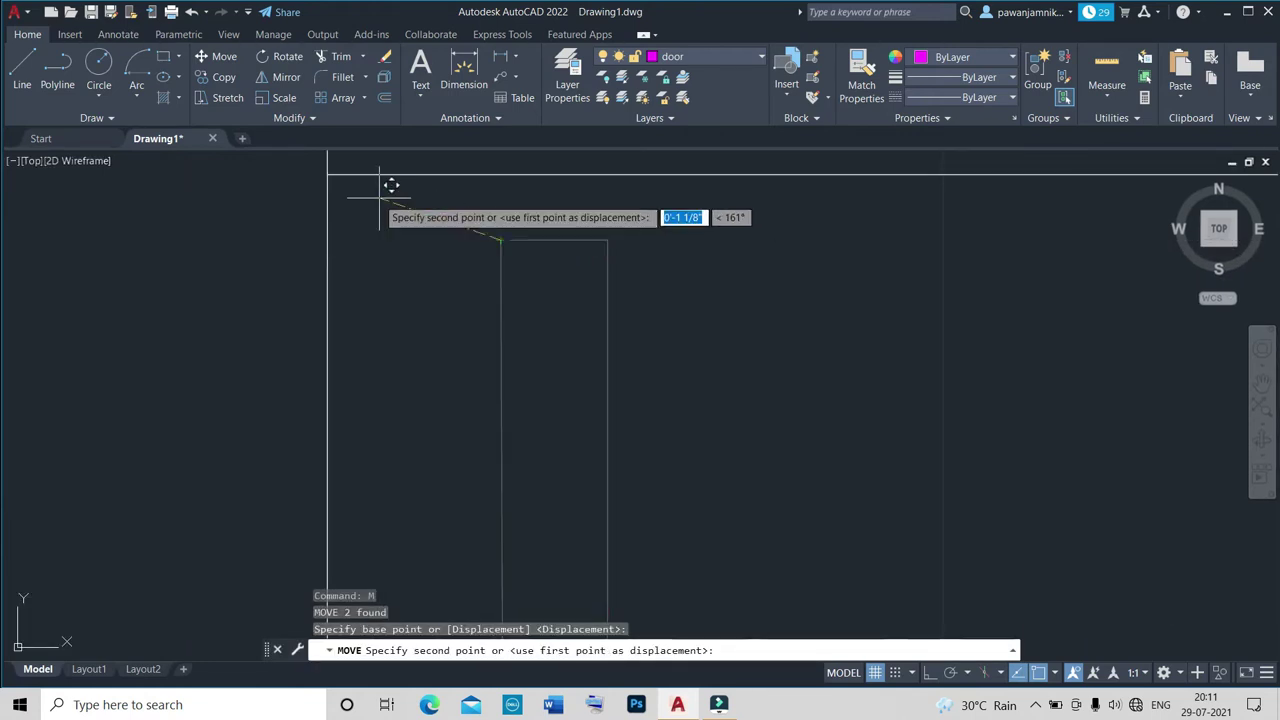
{"action": "left_click", "coordinate": [331, 173]}
{"action": "scroll", "coordinate": [329, 174], "scroll_direction": "up", "scroll_amount": 3}
{"action": "scroll", "coordinate": [391, 194], "scroll_direction": "up", "scroll_amount": 3}
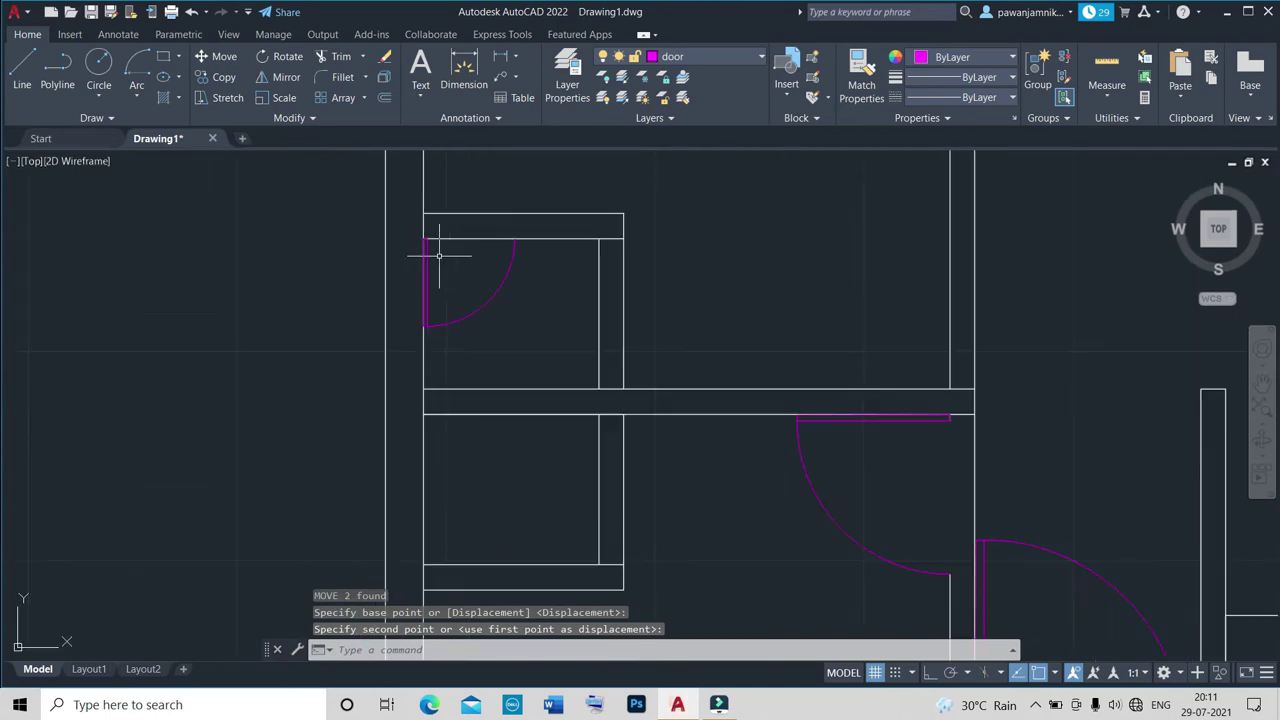
{"action": "left_click", "coordinate": [440, 322]}
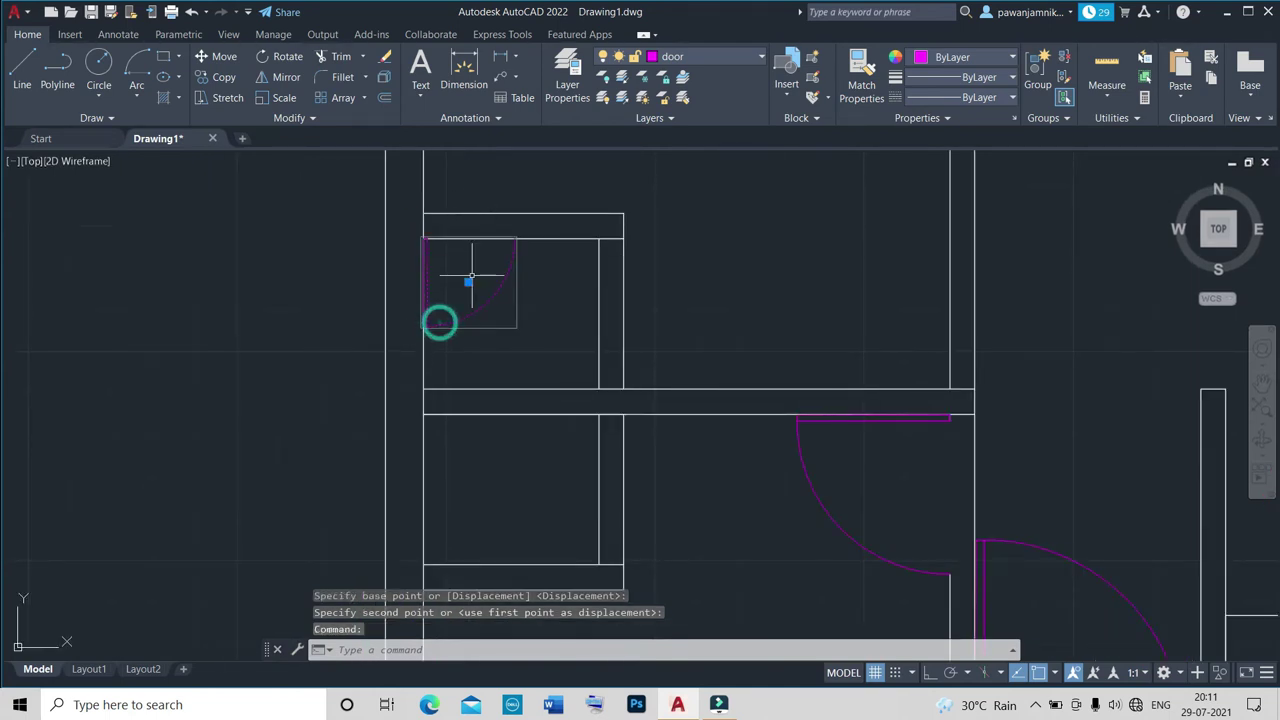
Copy the placed magenta door once to the right.
{"action": "type", "text": "o"}
{"action": "key", "text": "Return"}
{"action": "left_click", "coordinate": [425, 325]}
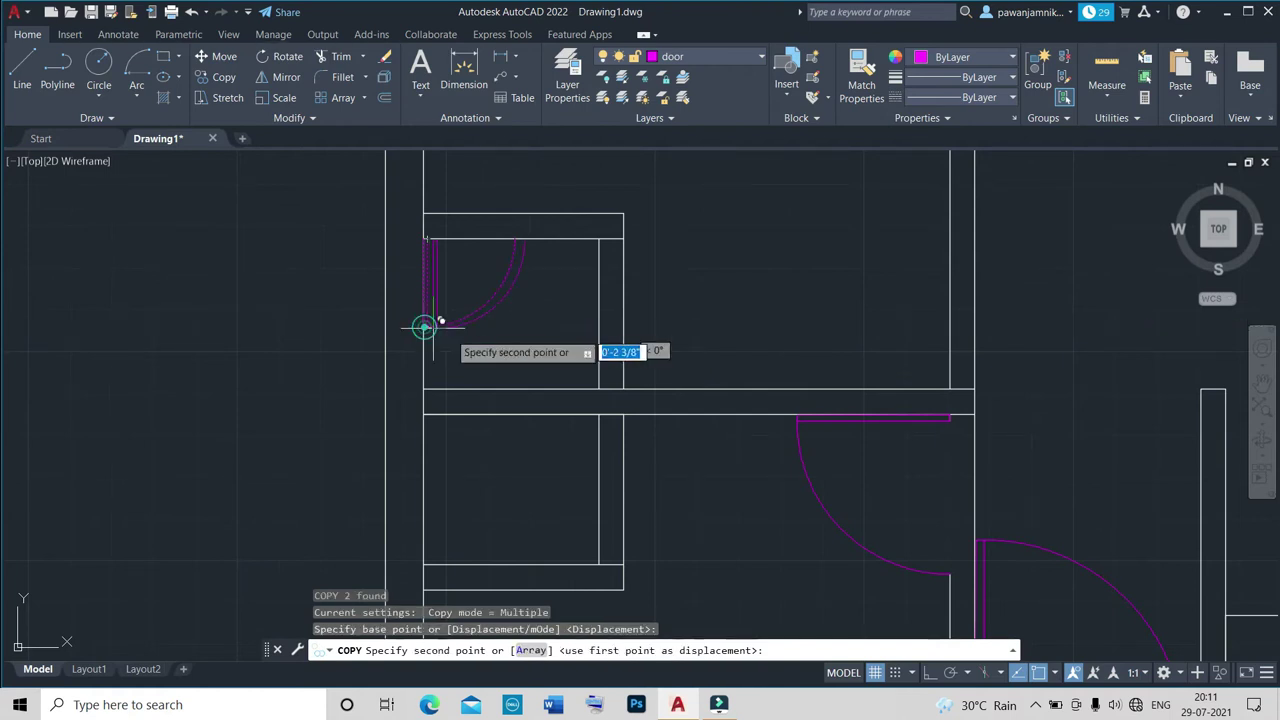
{"action": "left_click", "coordinate": [667, 325]}
{"action": "key", "text": "Escape"}
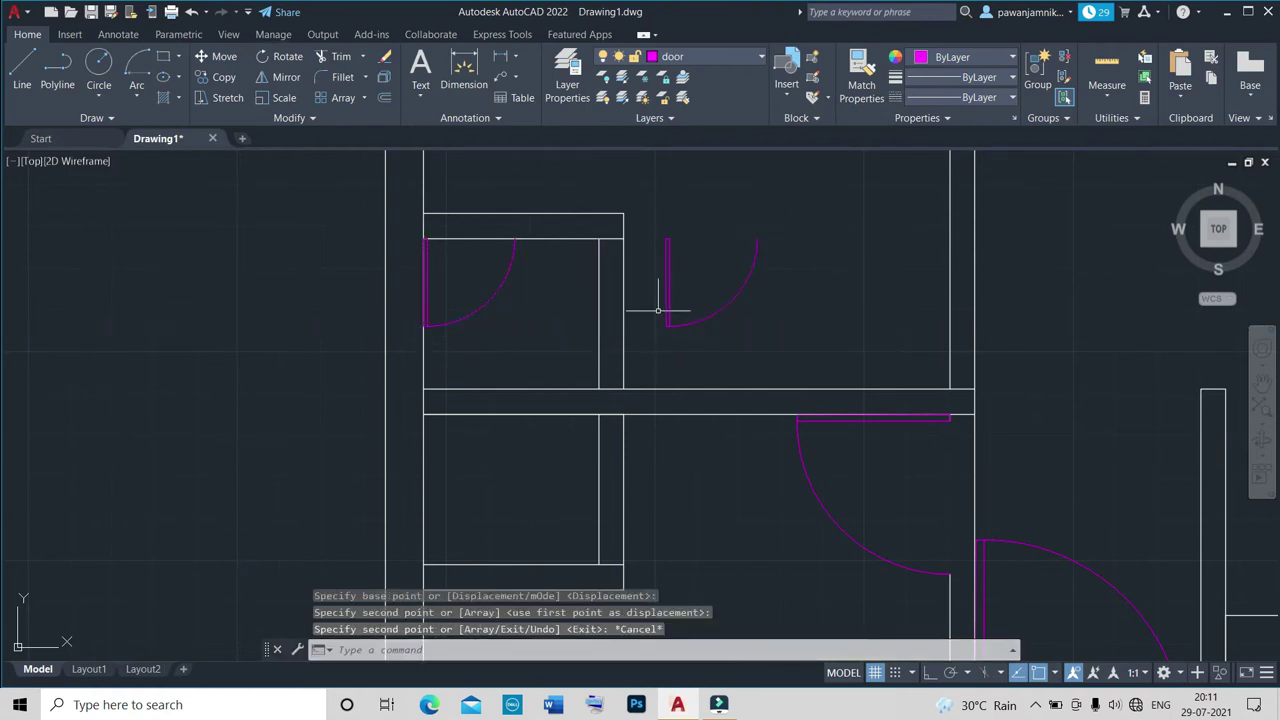
Rotate the copied door about its hinge to face the wall opening.
{"action": "left_click", "coordinate": [666, 304]}
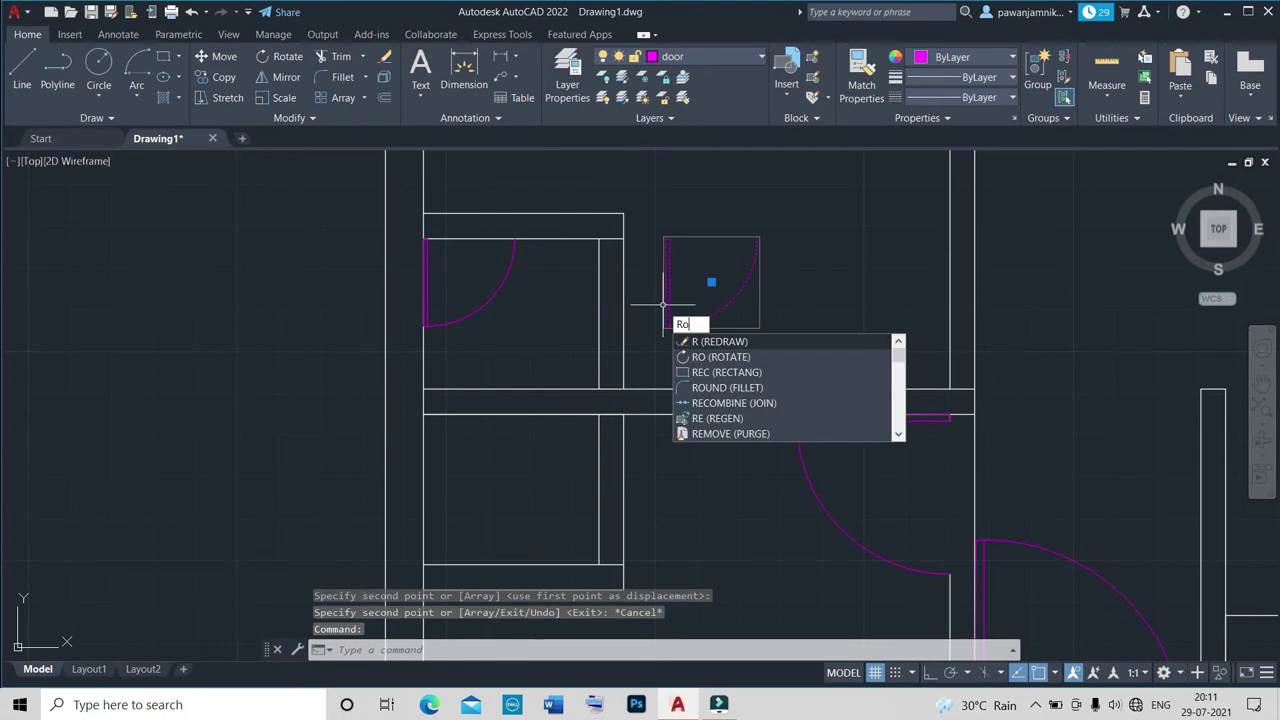
{"action": "key", "text": "Return"}
{"action": "left_click", "coordinate": [669, 325]}
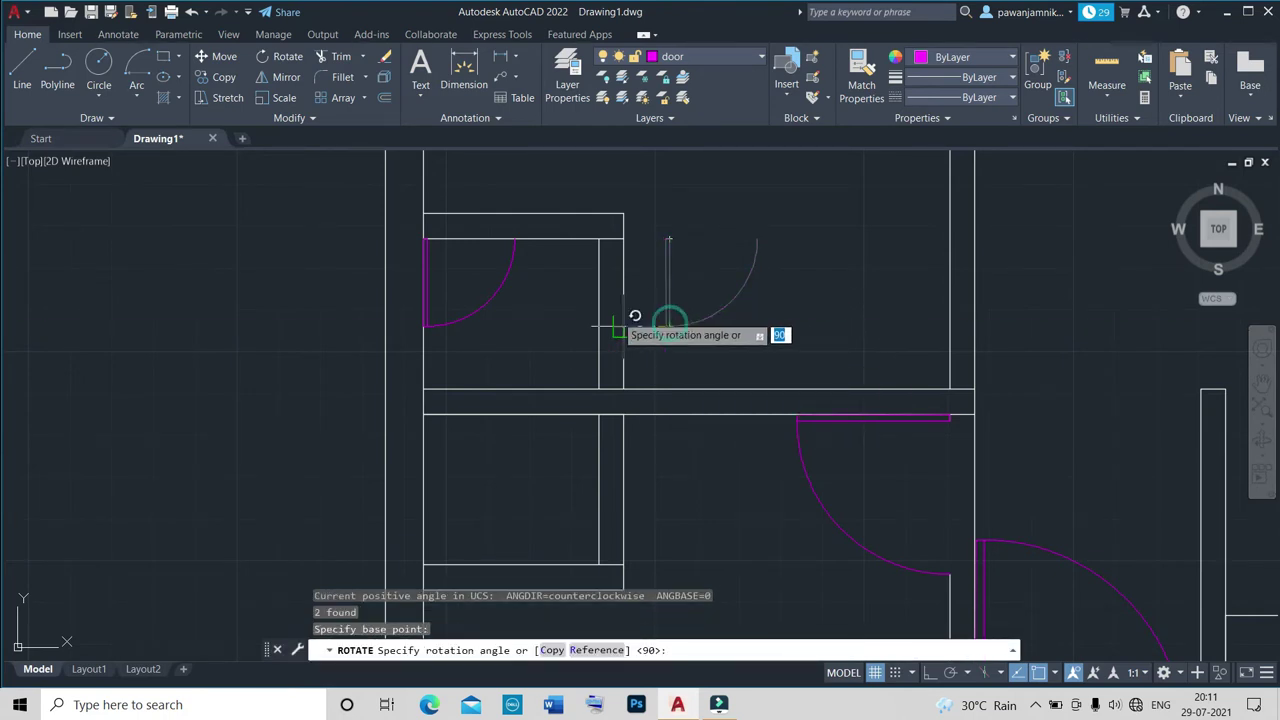
{"action": "left_click", "coordinate": [673, 386]}
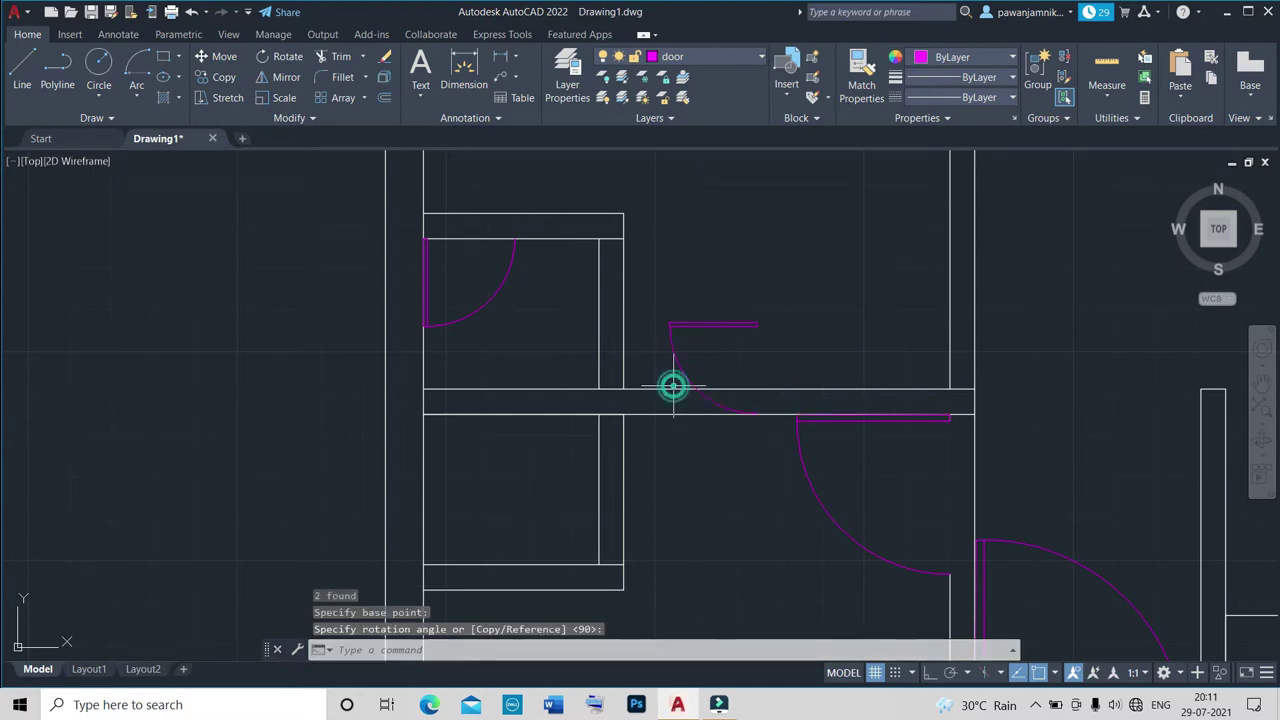
Move the rotated door so its hinge lands on the wall corner endpoint.
{"action": "left_click", "coordinate": [707, 325]}
{"action": "key", "text": "Return"}
{"action": "scroll", "coordinate": [709, 320], "scroll_direction": "up", "scroll_amount": 3}
{"action": "scroll", "coordinate": [760, 334], "scroll_direction": "up", "scroll_amount": 3}
{"action": "left_click", "coordinate": [740, 347]}
{"action": "scroll", "coordinate": [740, 347], "scroll_direction": "down", "scroll_amount": 5}
{"action": "scroll", "coordinate": [629, 380], "scroll_direction": "up", "scroll_amount": 3}
{"action": "scroll", "coordinate": [634, 394], "scroll_direction": "up", "scroll_amount": 2}
{"action": "left_click", "coordinate": [666, 400]}
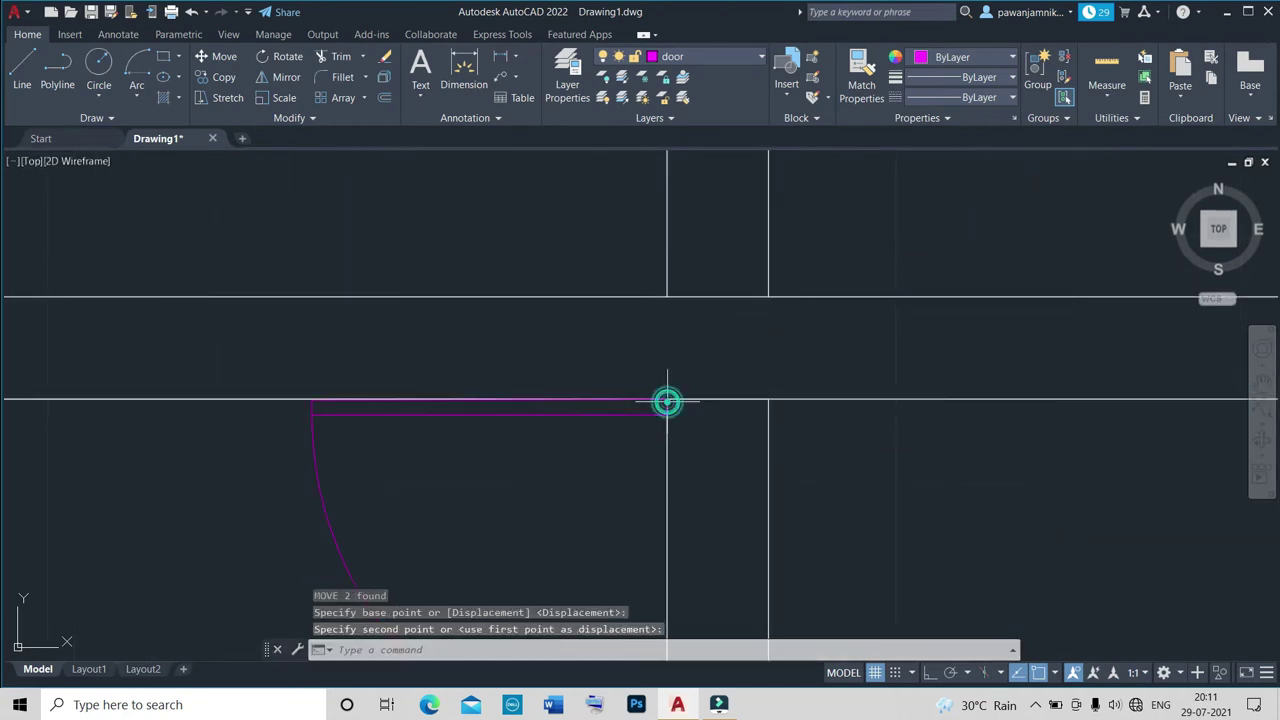
{"action": "scroll", "coordinate": [667, 401], "scroll_direction": "down", "scroll_amount": 3}
{"action": "scroll", "coordinate": [684, 468], "scroll_direction": "up", "scroll_amount": 1}
{"action": "scroll", "coordinate": [684, 468], "scroll_direction": "up", "scroll_amount": 1}
Try a fence trim across a door opening, then undo it and cancel.
{"action": "type", "text": "ttr"}
{"action": "key", "text": "Return"}
{"action": "left_click_drag", "start_coordinate": [672, 460], "coordinate": [655, 463]}
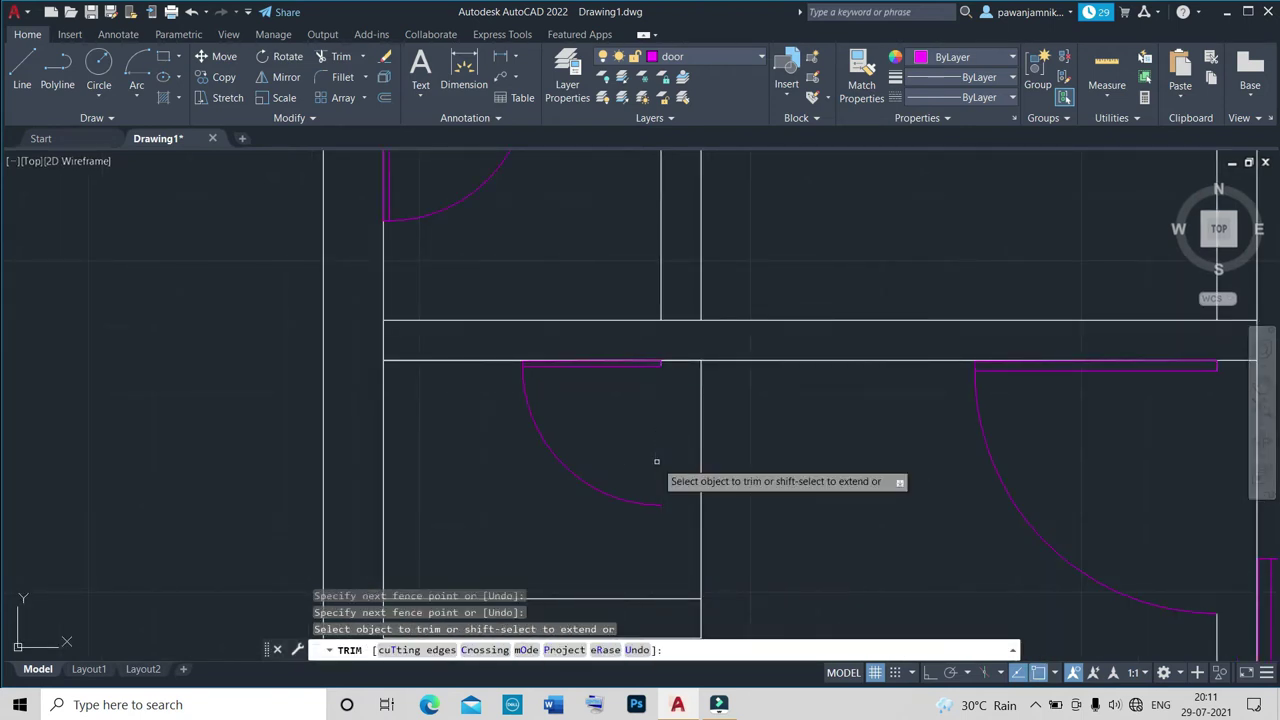
{"action": "key", "text": "ctrl+z"}
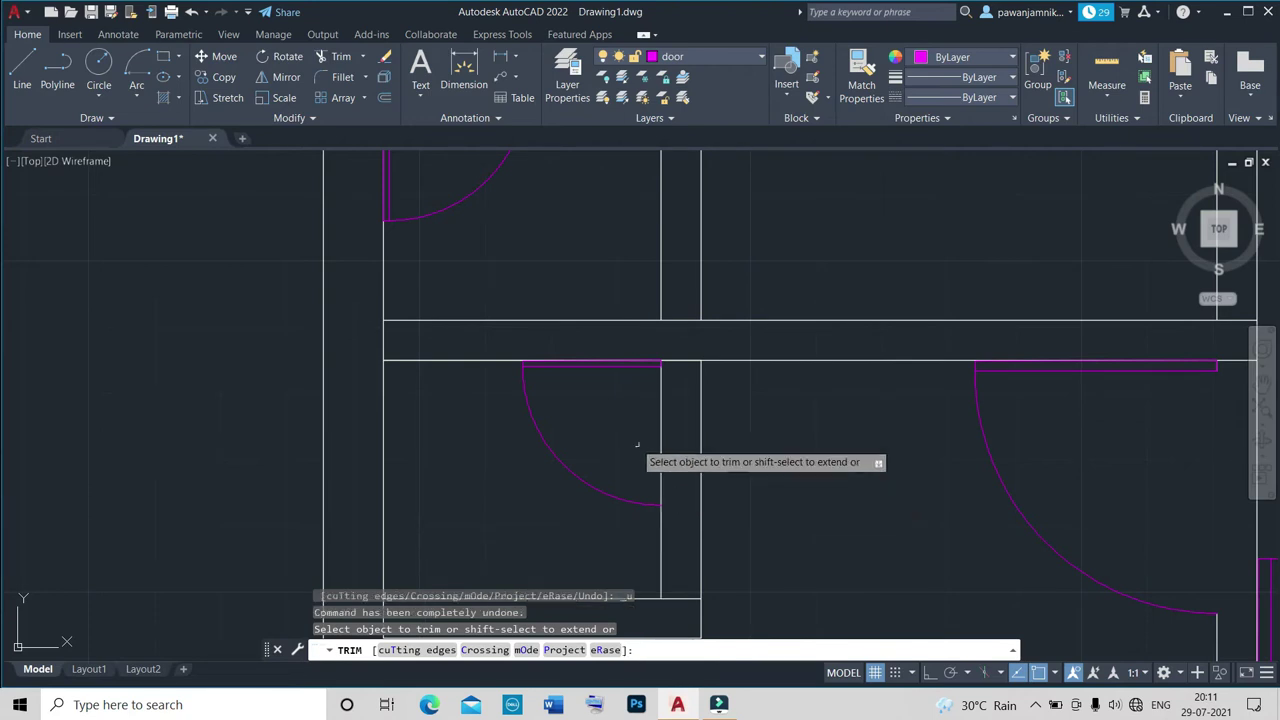
{"action": "scroll", "coordinate": [635, 445], "scroll_direction": "down", "scroll_amount": 3}
{"action": "key", "text": "Escape"}
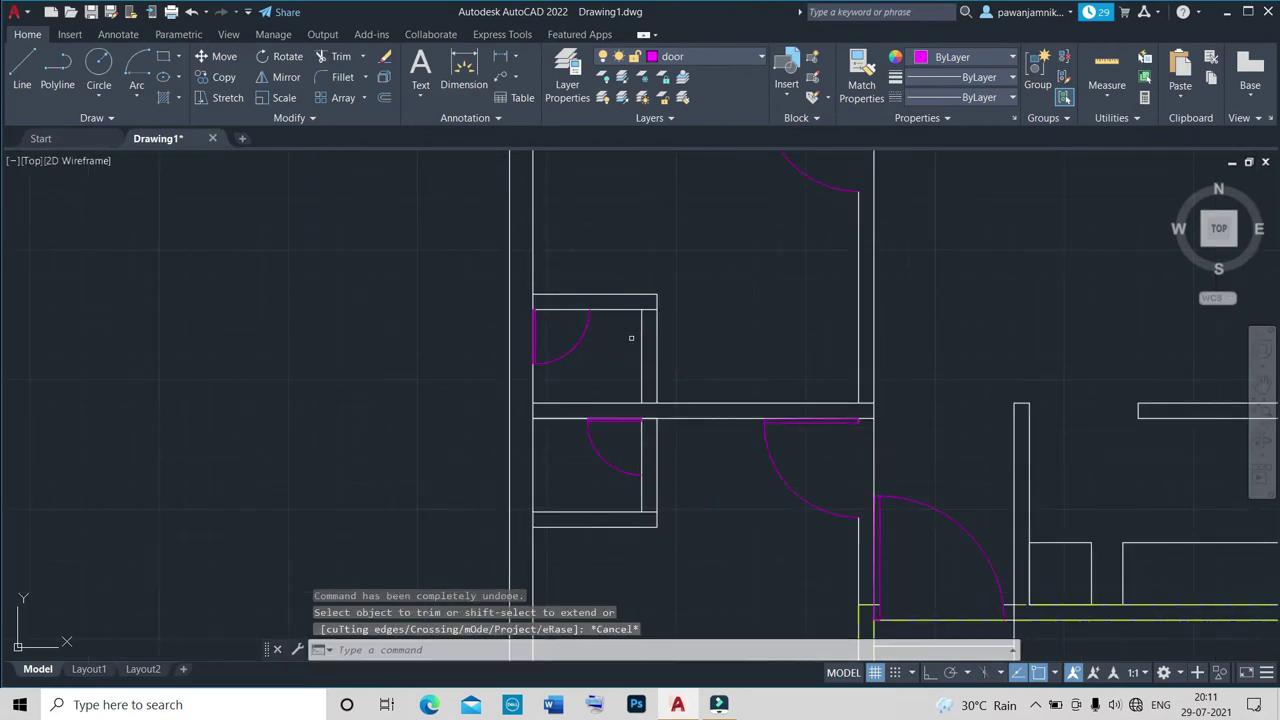
Make layer 0 current and turn on Ortho for drawing the closing lines.
{"action": "left_click", "coordinate": [720, 55]}
{"action": "left_click", "coordinate": [680, 77]}
{"action": "type", "text": "l"}
{"action": "key", "text": "Return"}
{"action": "scroll", "coordinate": [575, 323], "scroll_direction": "up", "scroll_amount": 2}
{"action": "scroll", "coordinate": [585, 317], "scroll_direction": "up", "scroll_amount": 3}
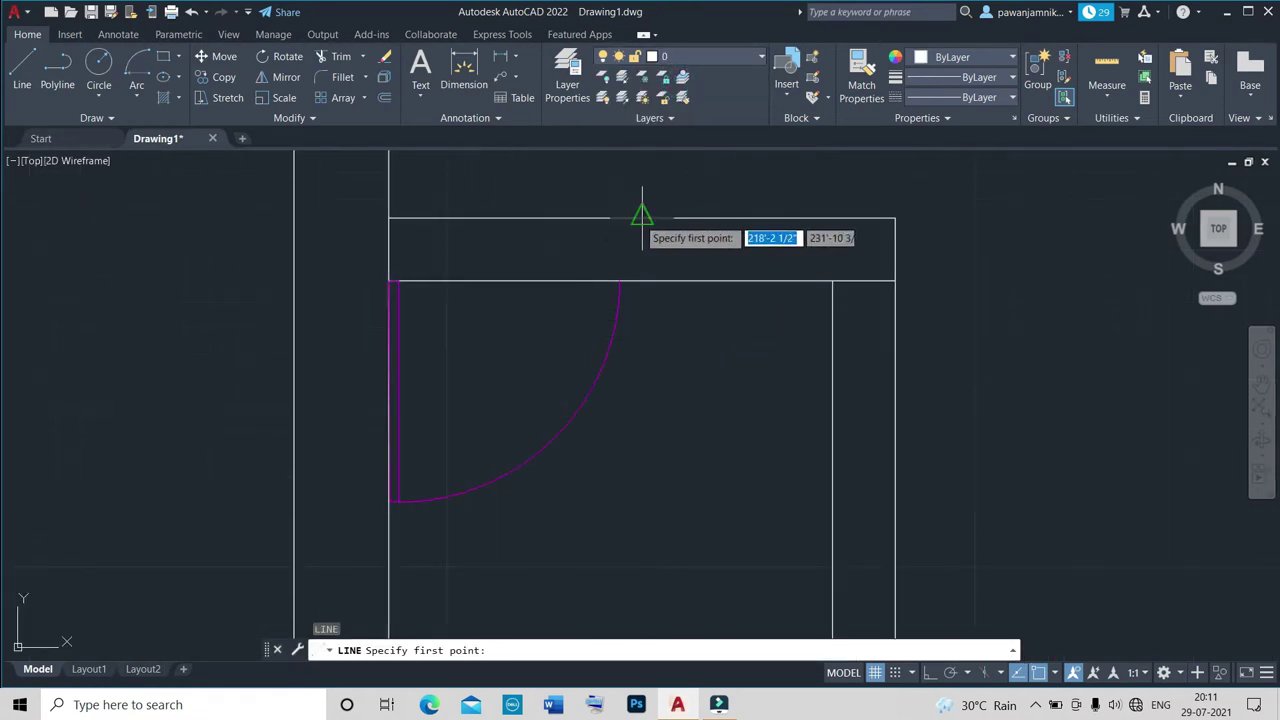
{"action": "left_click", "coordinate": [619, 281]}
{"action": "key", "text": "Escape"}
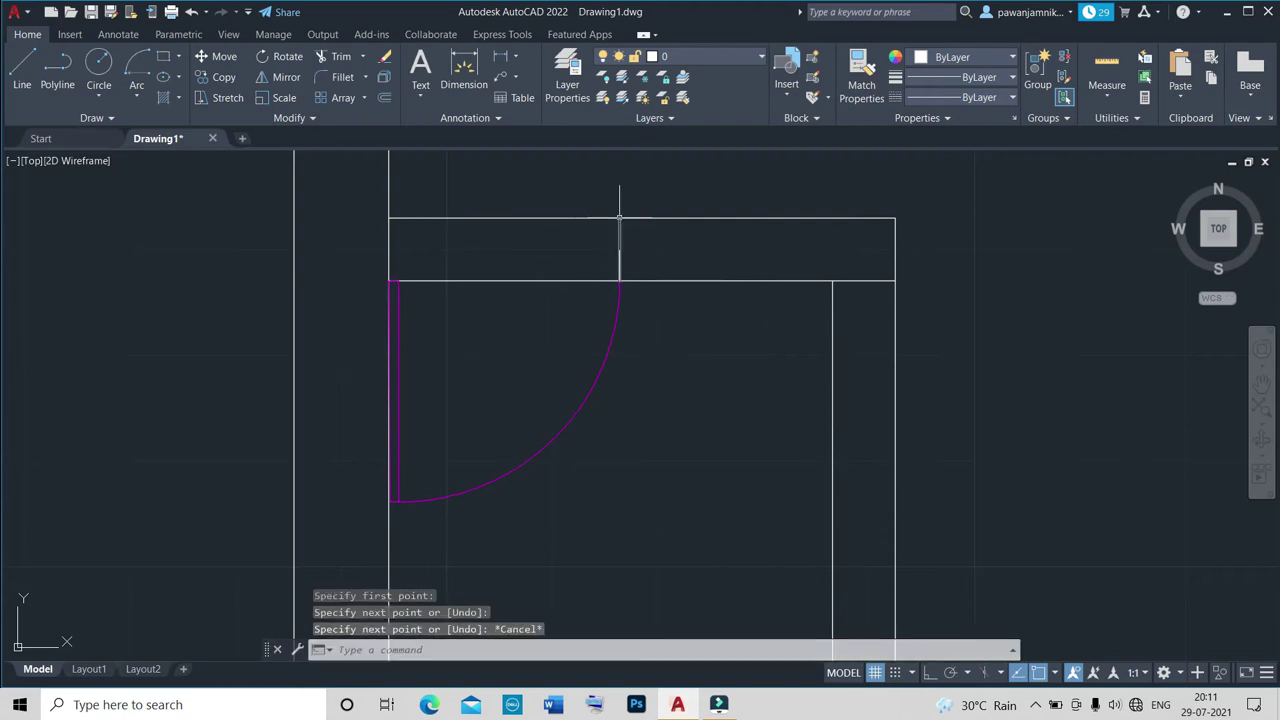
{"action": "left_click", "coordinate": [936, 674]}
Draw a short straight line from the lower door arc's endpoint to the wall.
{"action": "scroll", "coordinate": [666, 343], "scroll_direction": "down", "scroll_amount": 2}
{"action": "scroll", "coordinate": [714, 466], "scroll_direction": "up", "scroll_amount": 1}
{"action": "scroll", "coordinate": [727, 473], "scroll_direction": "up", "scroll_amount": 1}
{"action": "key", "text": "space"}
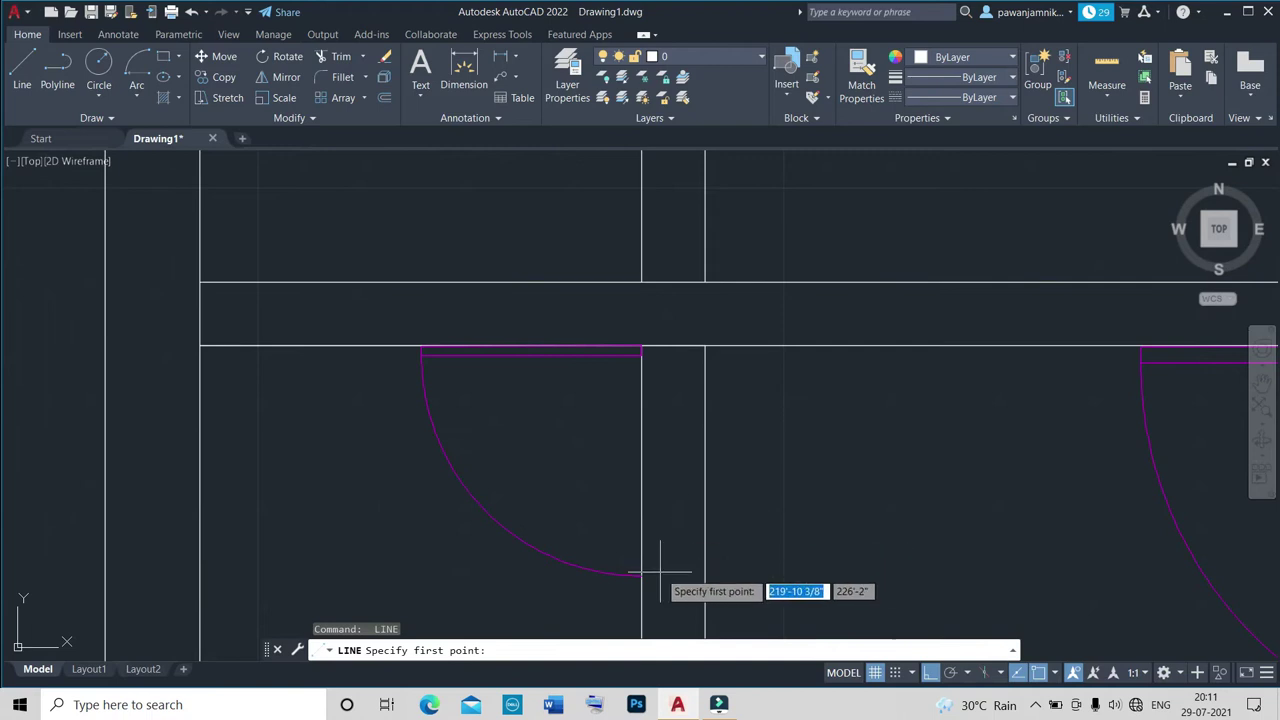
{"action": "left_click", "coordinate": [641, 575]}
{"action": "left_click", "coordinate": [704, 578]}
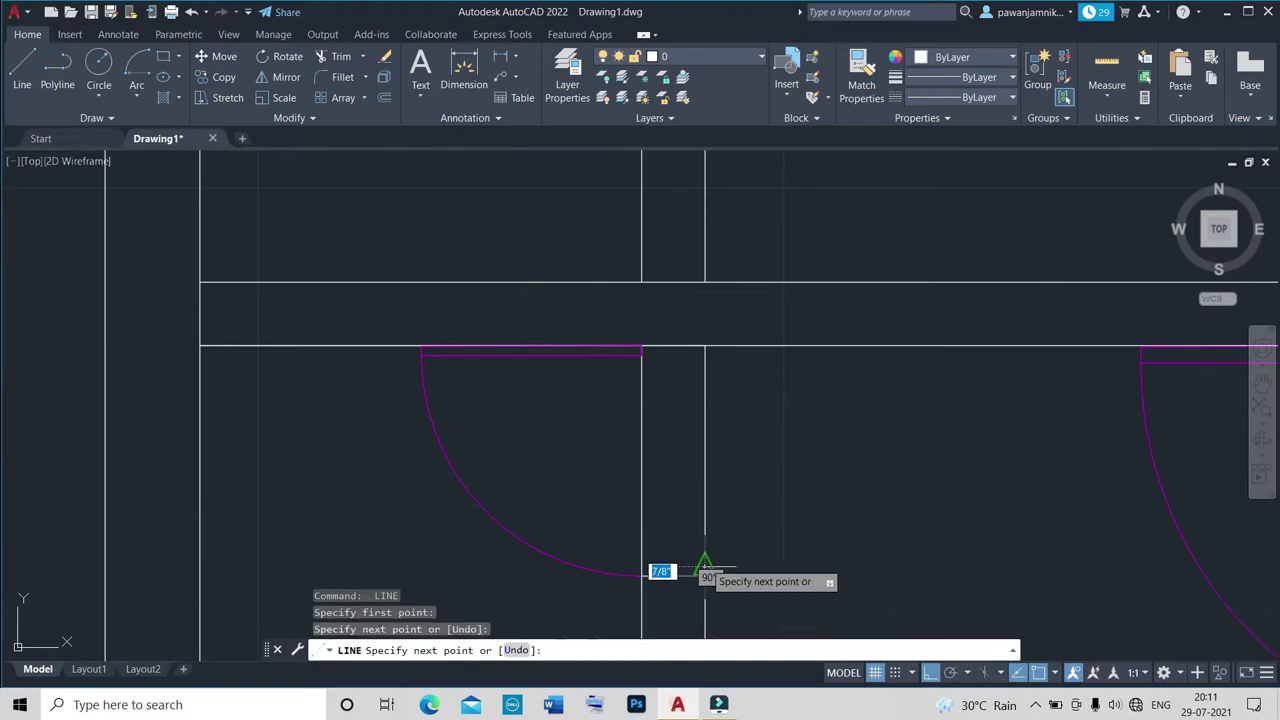
{"action": "key", "text": "Escape"}
Join another door arc's endpoint to the wall line on its right with a line.
{"action": "scroll", "coordinate": [700, 563], "scroll_direction": "down", "scroll_amount": 3}
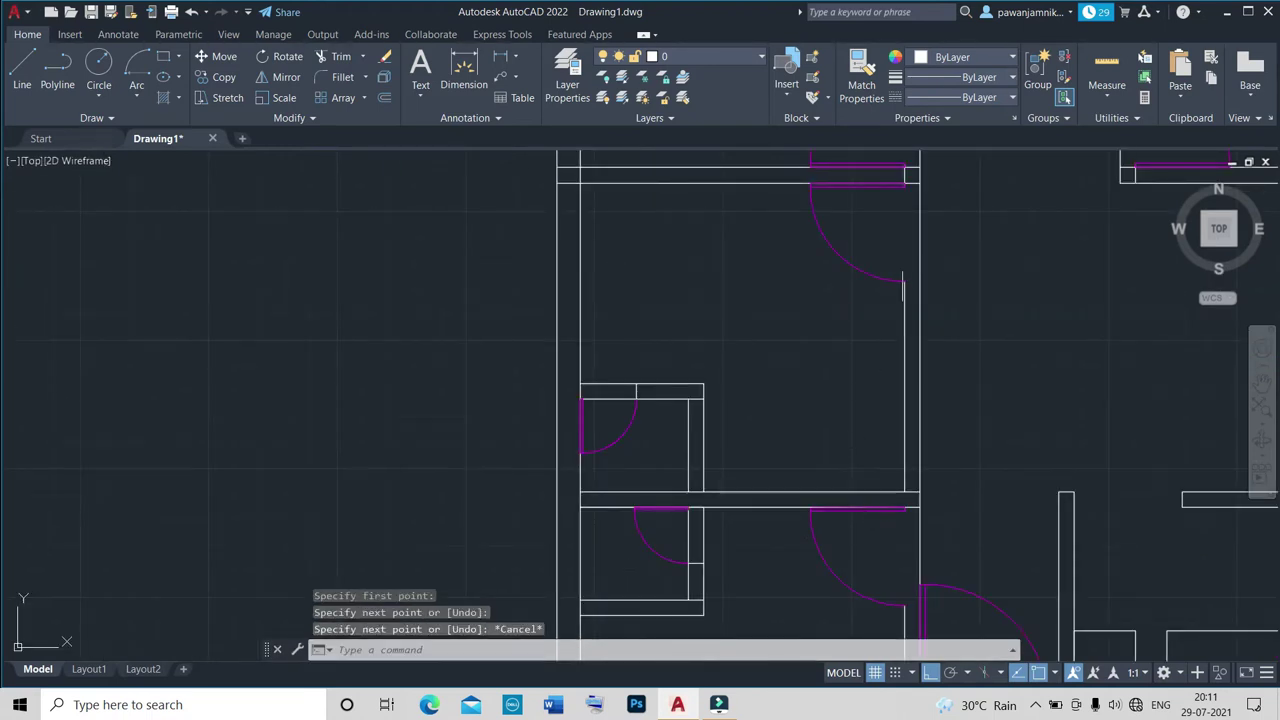
{"action": "scroll", "coordinate": [903, 272], "scroll_direction": "up", "scroll_amount": 4}
{"action": "left_click", "coordinate": [921, 298]}
{"action": "scroll", "coordinate": [912, 280], "scroll_direction": "up", "scroll_amount": 4}
{"action": "left_click", "coordinate": [880, 320]}
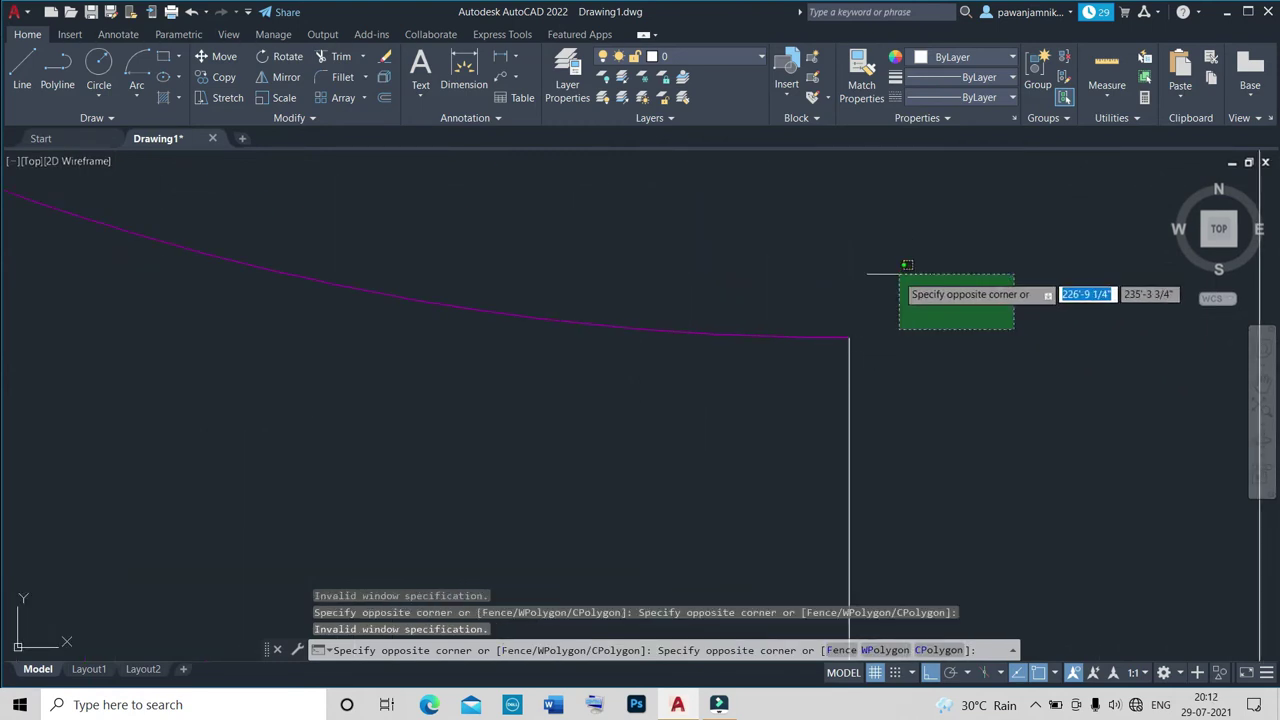
{"action": "key", "text": "Escape"}
{"action": "type", "text": "l"}
{"action": "key", "text": "Return"}
{"action": "left_click", "coordinate": [849, 337]}
{"action": "scroll", "coordinate": [862, 335], "scroll_direction": "up", "scroll_amount": 3}
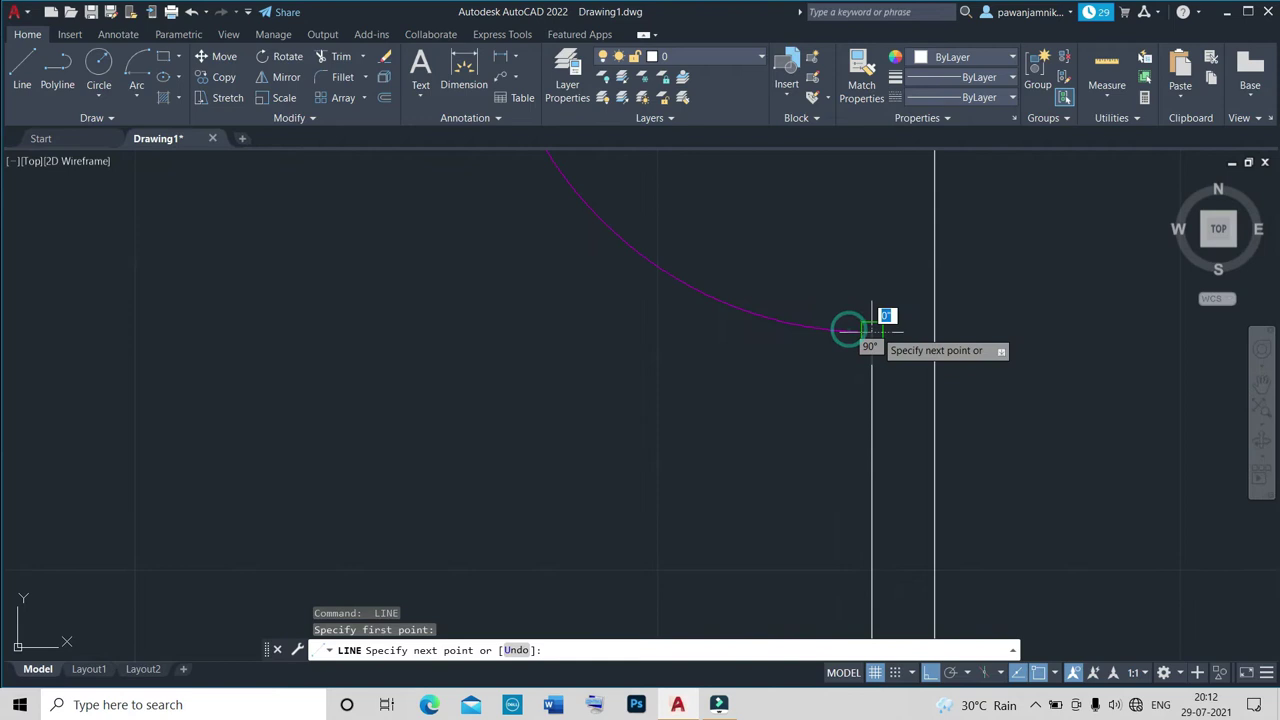
{"action": "left_click", "coordinate": [928, 333]}
{"action": "key", "text": "Escape"}
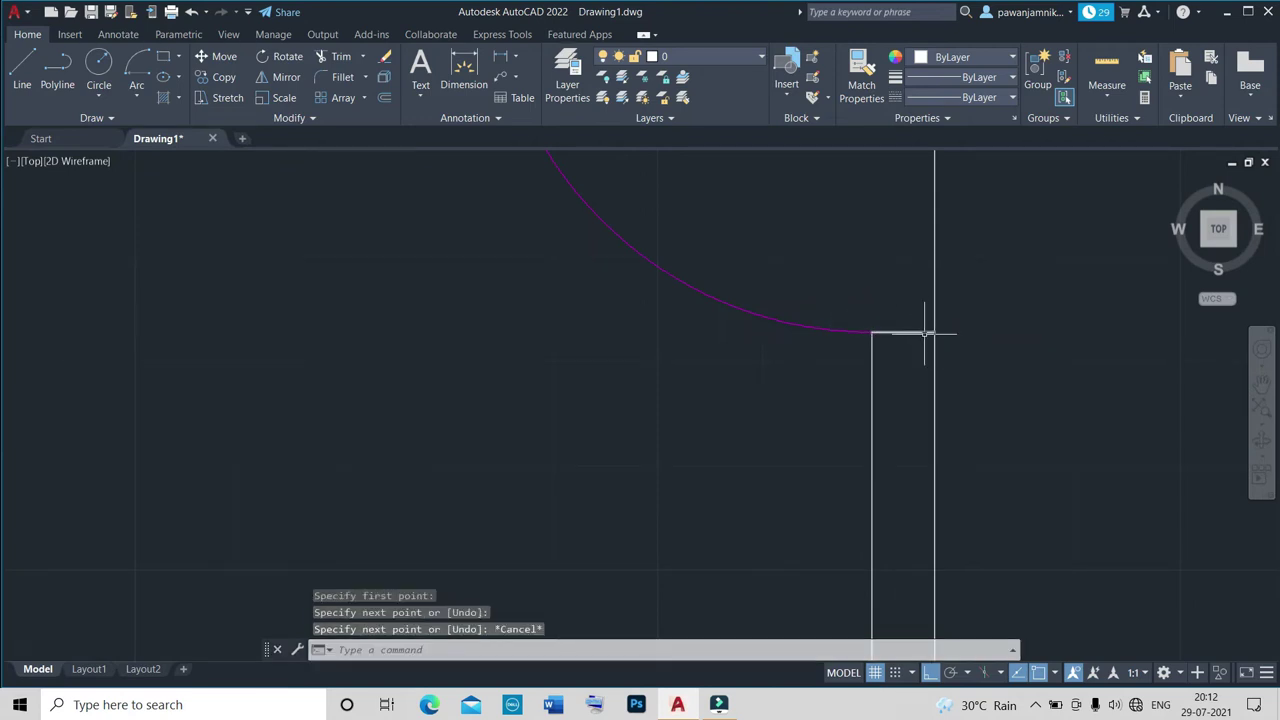
Draw a horizontal line from the next arc end across to the wall line.
{"action": "scroll", "coordinate": [918, 345], "scroll_direction": "down", "scroll_amount": 5}
{"action": "scroll", "coordinate": [925, 330], "scroll_direction": "up", "scroll_amount": 5}
{"action": "scroll", "coordinate": [920, 337], "scroll_direction": "up", "scroll_amount": 3}
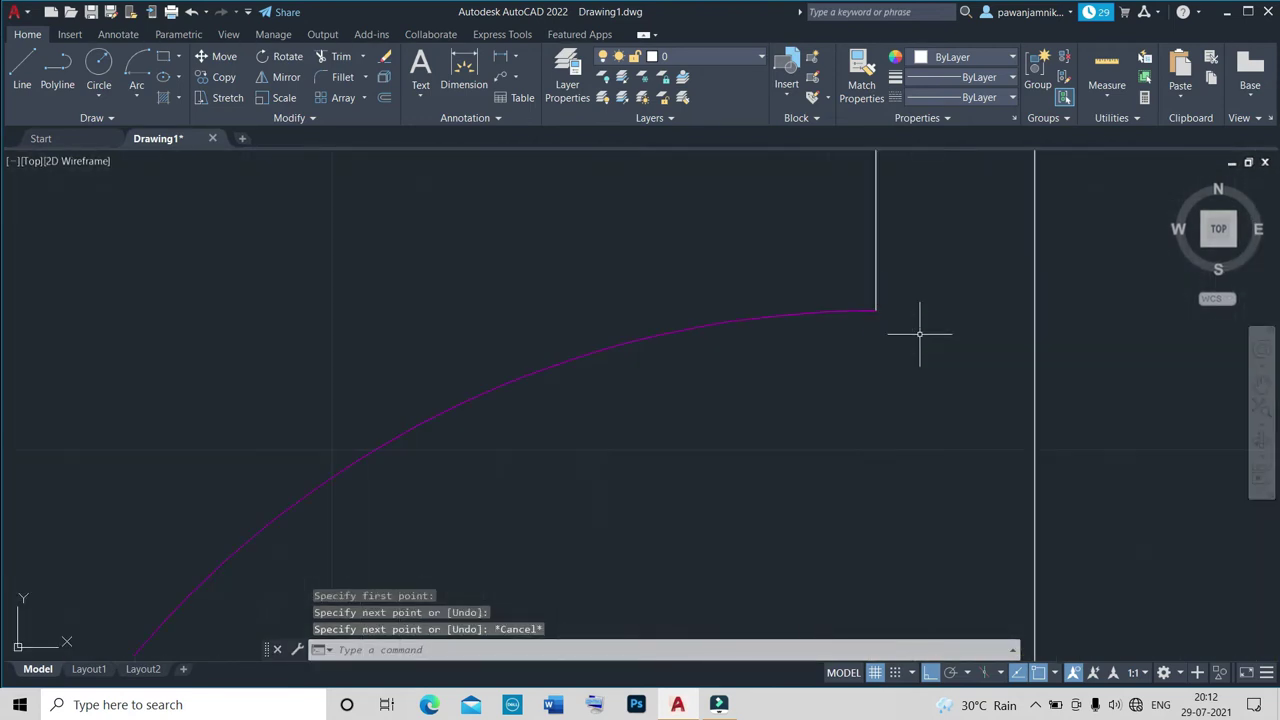
{"action": "key", "text": "Return"}
{"action": "left_click", "coordinate": [875, 311]}
{"action": "left_click", "coordinate": [1034, 311]}
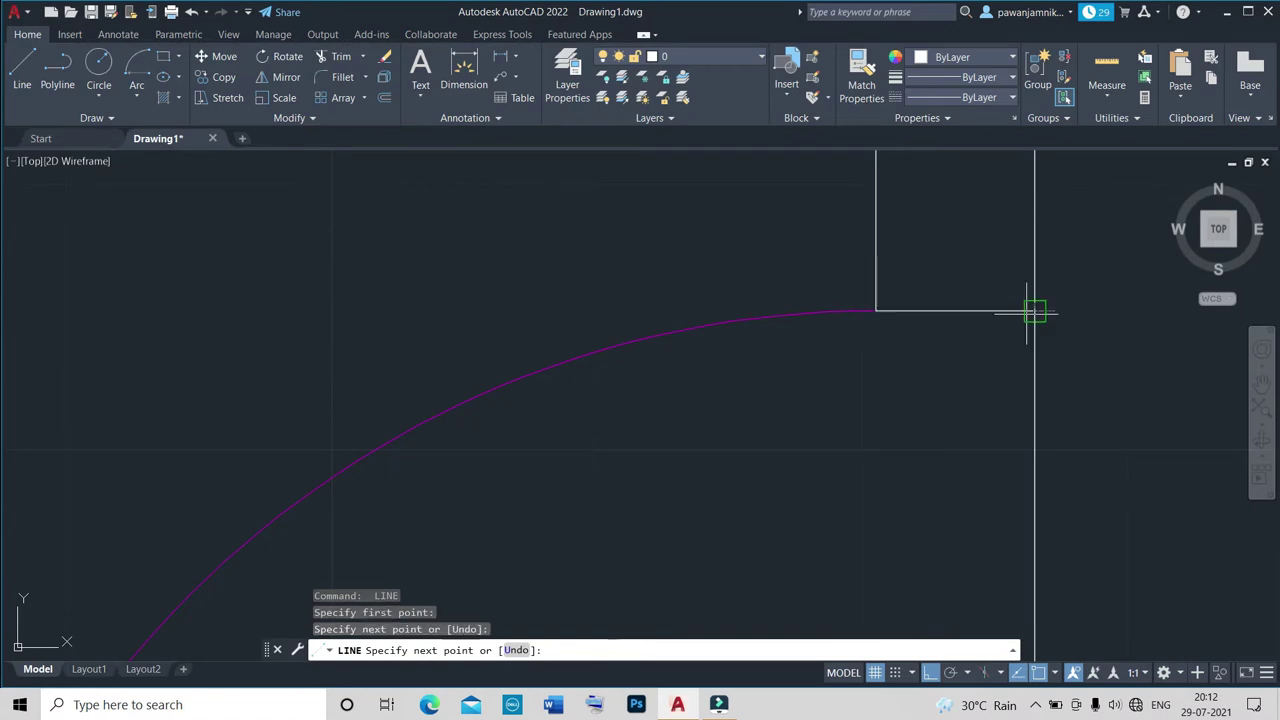
{"action": "key", "text": "Escape"}
Add one more short line from a door arc endpoint back to the adjacent wall.
{"action": "scroll", "coordinate": [981, 337], "scroll_direction": "down", "scroll_amount": 2}
{"action": "scroll", "coordinate": [981, 337], "scroll_direction": "down", "scroll_amount": 3}
{"action": "scroll", "coordinate": [1000, 335], "scroll_direction": "up", "scroll_amount": 5}
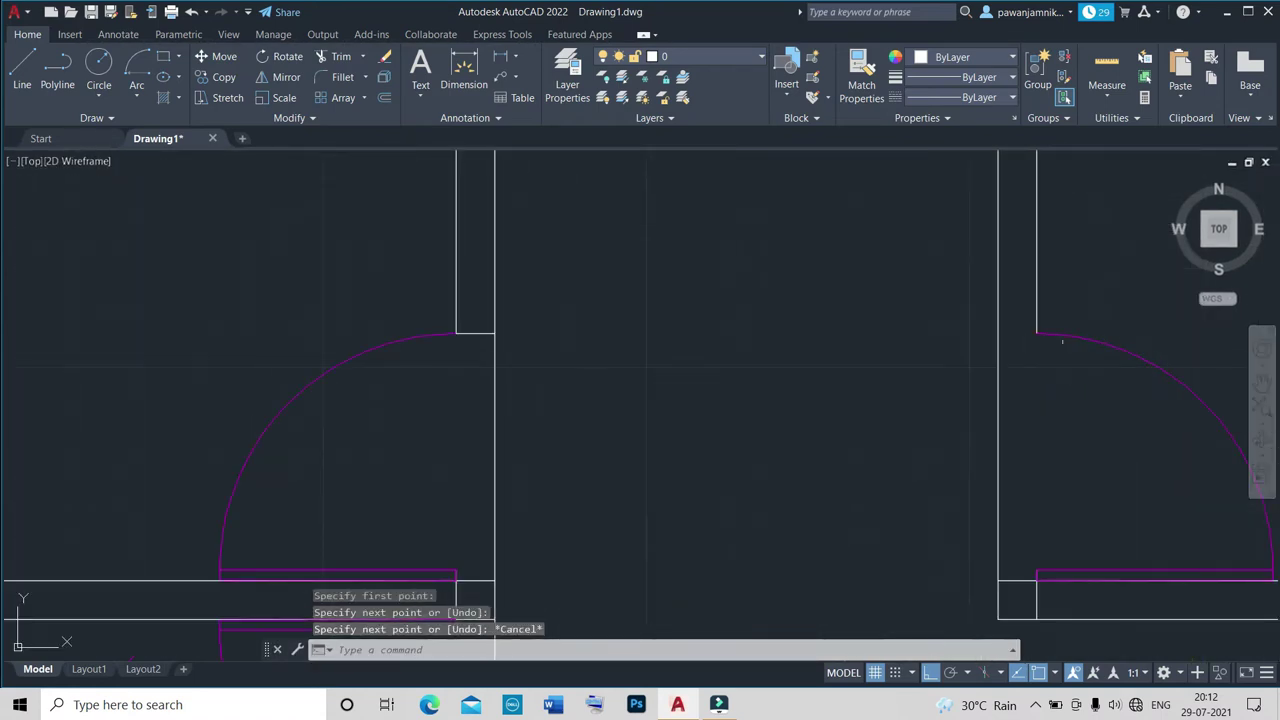
{"action": "key", "text": "Return"}
{"action": "left_click", "coordinate": [1036, 333]}
{"action": "left_click", "coordinate": [998, 333]}
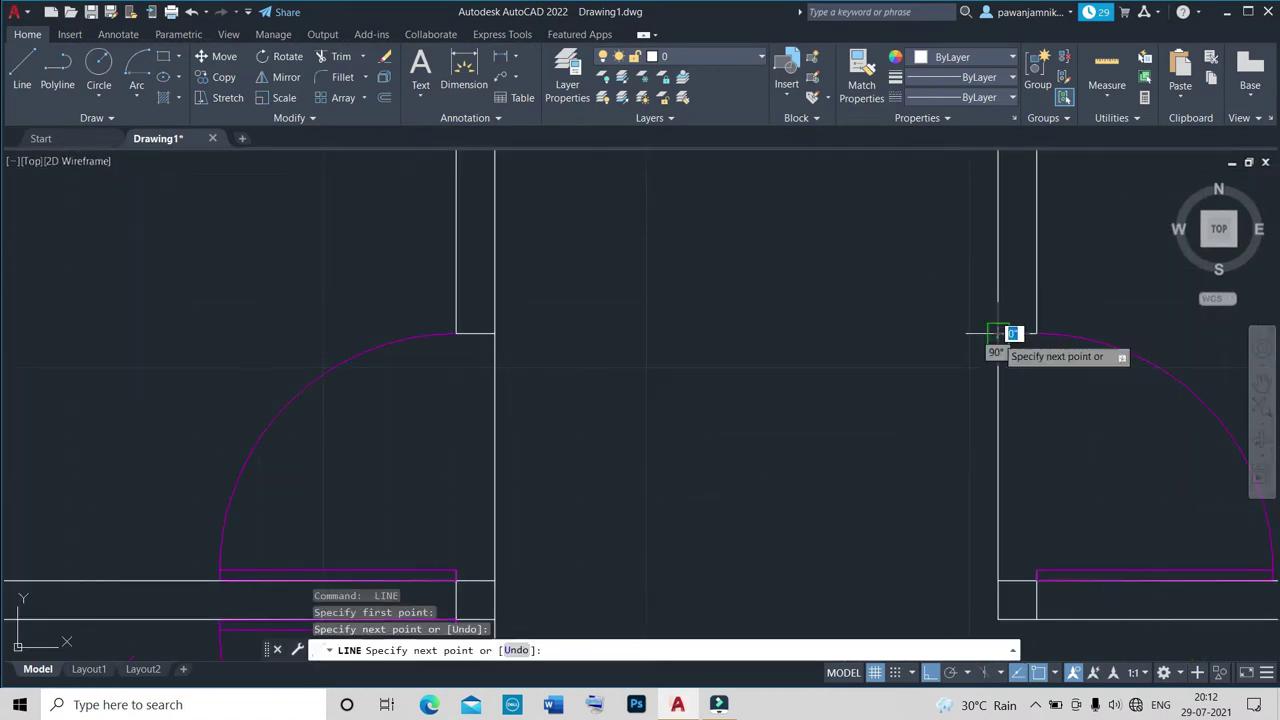
{"action": "key", "text": "Escape"}
{"action": "scroll", "coordinate": [968, 349], "scroll_direction": "down", "scroll_amount": 5}
{"action": "scroll", "coordinate": [968, 349], "scroll_direction": "down", "scroll_amount": 4}
{"action": "scroll", "coordinate": [1000, 360], "scroll_direction": "up", "scroll_amount": 6}
{"action": "scroll", "coordinate": [920, 330], "scroll_direction": "up", "scroll_amount": 4}
{"action": "scroll", "coordinate": [898, 312], "scroll_direction": "up", "scroll_amount": 3}
{"action": "scroll", "coordinate": [911, 357], "scroll_direction": "down", "scroll_amount": 4}
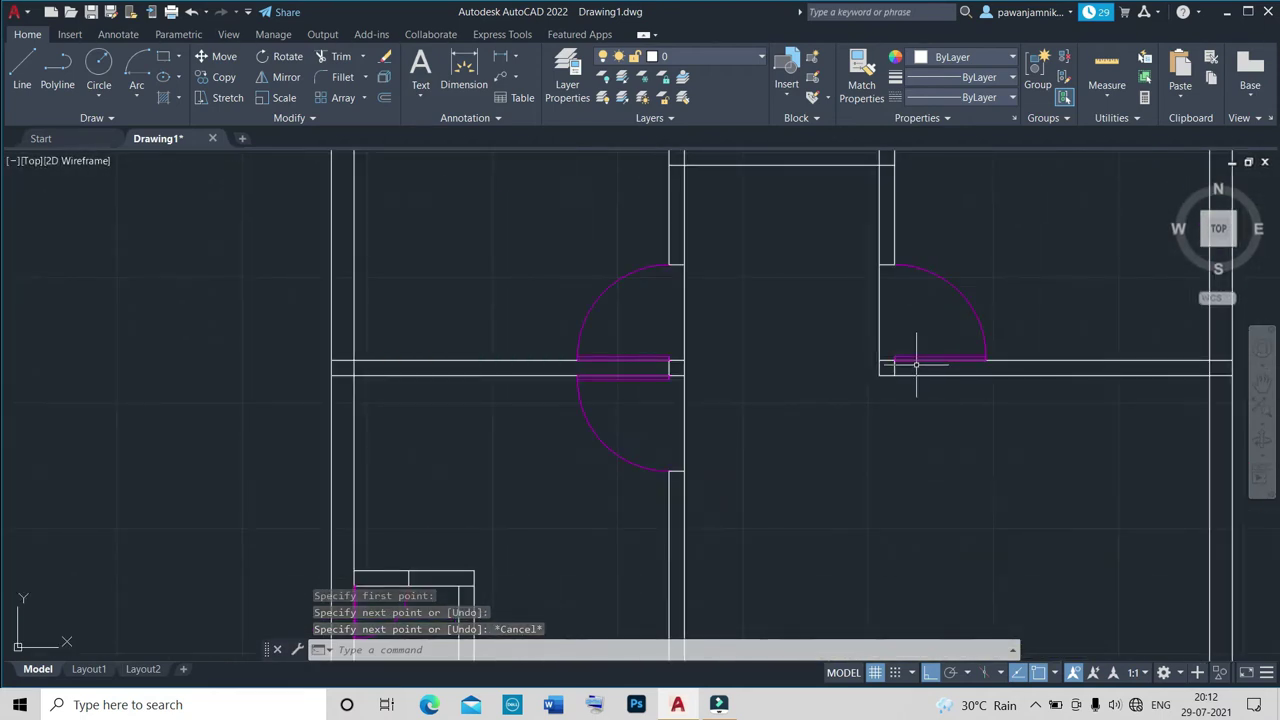
{"action": "scroll", "coordinate": [900, 375], "scroll_direction": "down", "scroll_amount": 5}
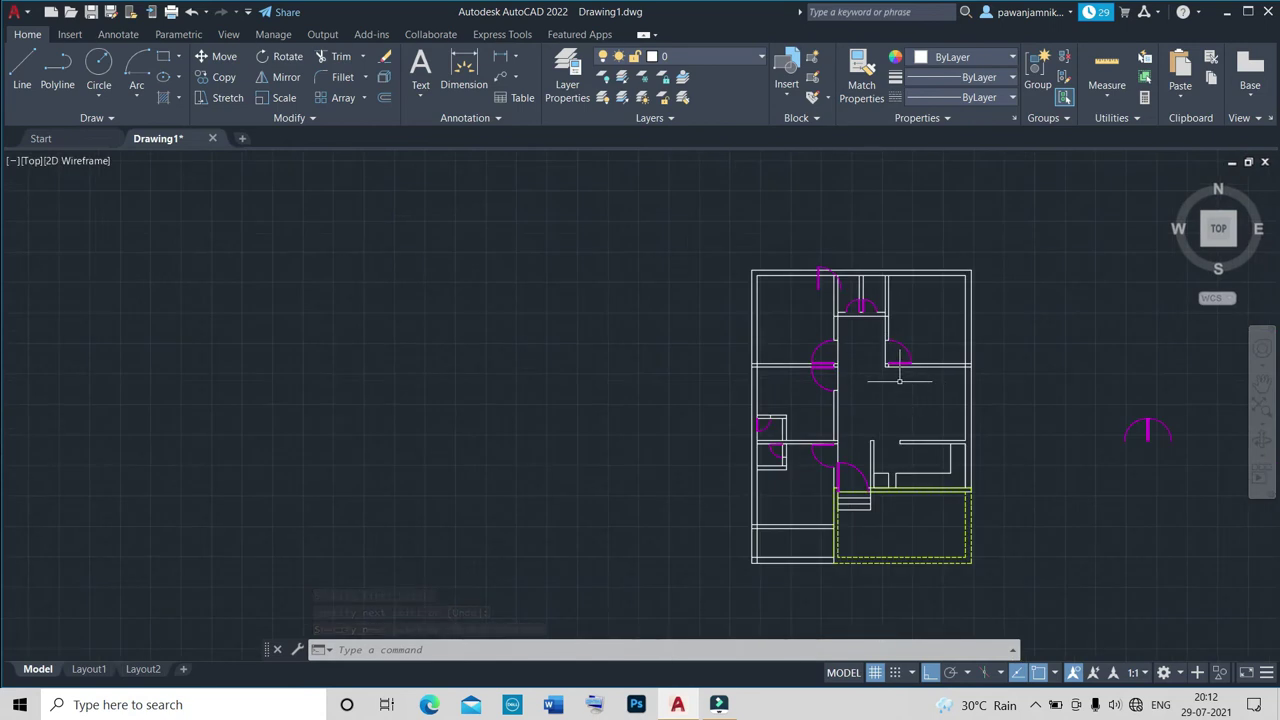
Draw a short horizontal line from the door arc's end to the wall.
{"action": "scroll", "coordinate": [899, 380], "scroll_direction": "down", "scroll_amount": 4}
{"action": "scroll", "coordinate": [914, 360], "scroll_direction": "up", "scroll_amount": 8}
{"action": "scroll", "coordinate": [930, 300], "scroll_direction": "down", "scroll_amount": 8}
{"action": "scroll", "coordinate": [931, 319], "scroll_direction": "up", "scroll_amount": 8}
{"action": "scroll", "coordinate": [911, 374], "scroll_direction": "up", "scroll_amount": 5}
{"action": "scroll", "coordinate": [872, 362], "scroll_direction": "up", "scroll_amount": 4}
{"action": "scroll", "coordinate": [860, 346], "scroll_direction": "down", "scroll_amount": 4}
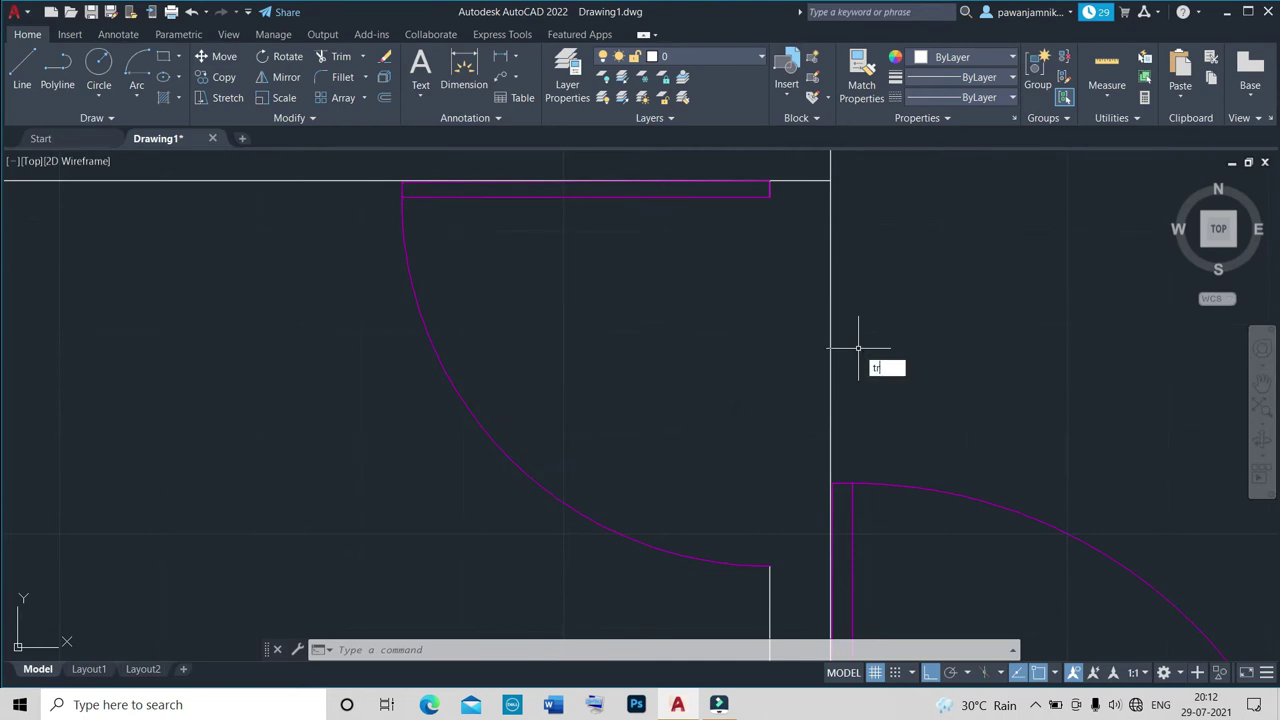
{"action": "key", "text": "Return"}
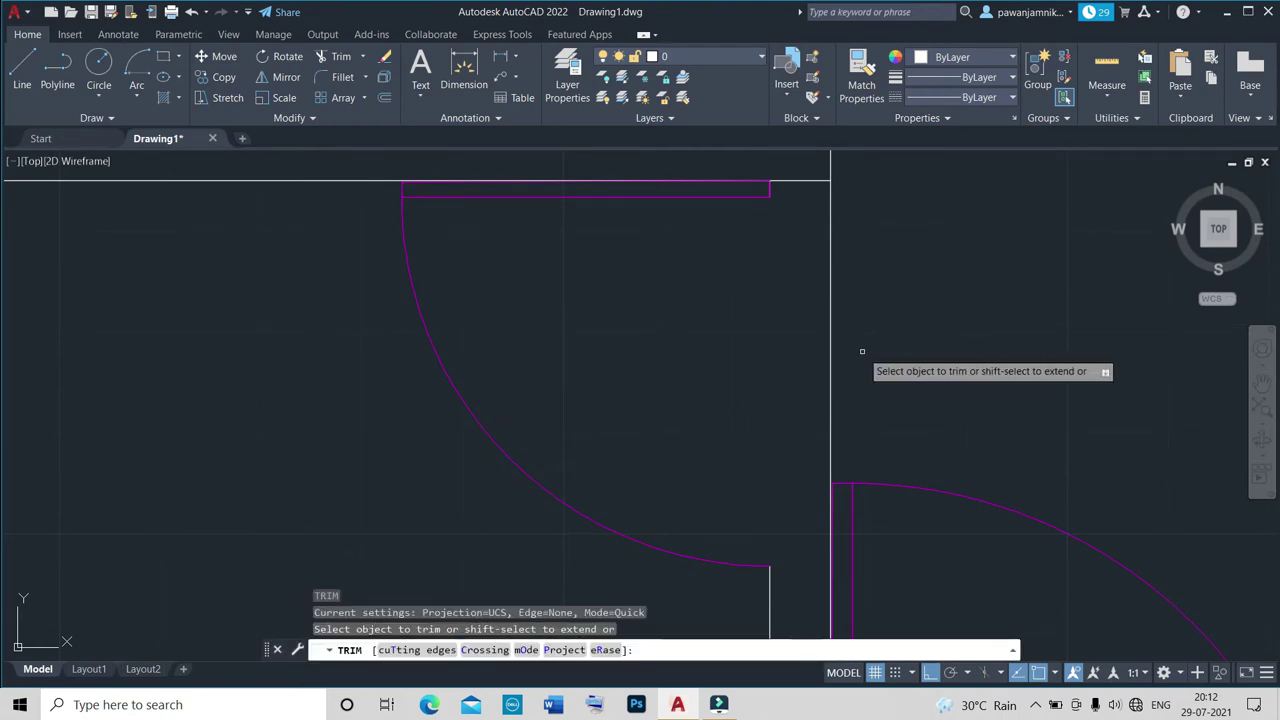
{"action": "key", "text": "Escape"}
{"action": "key", "text": "Return"}
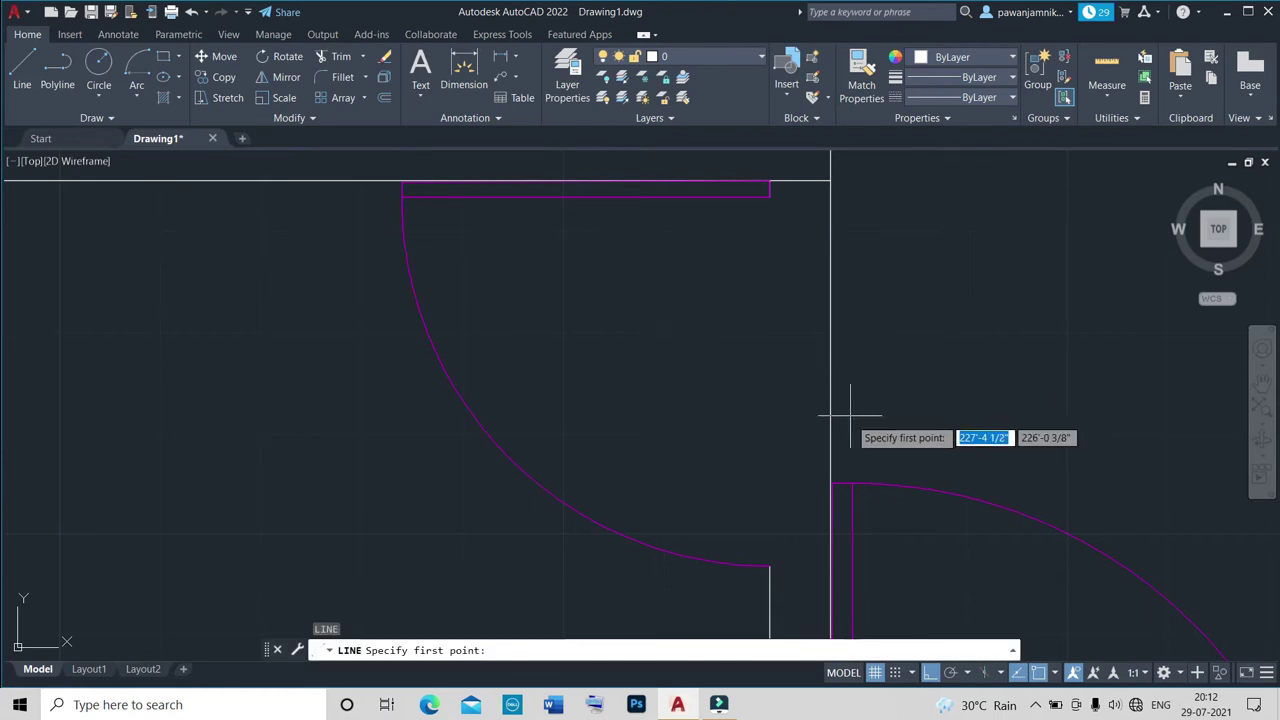
{"action": "scroll", "coordinate": [766, 443], "scroll_direction": "up", "scroll_amount": 3}
{"action": "scroll", "coordinate": [775, 490], "scroll_direction": "down", "scroll_amount": 3}
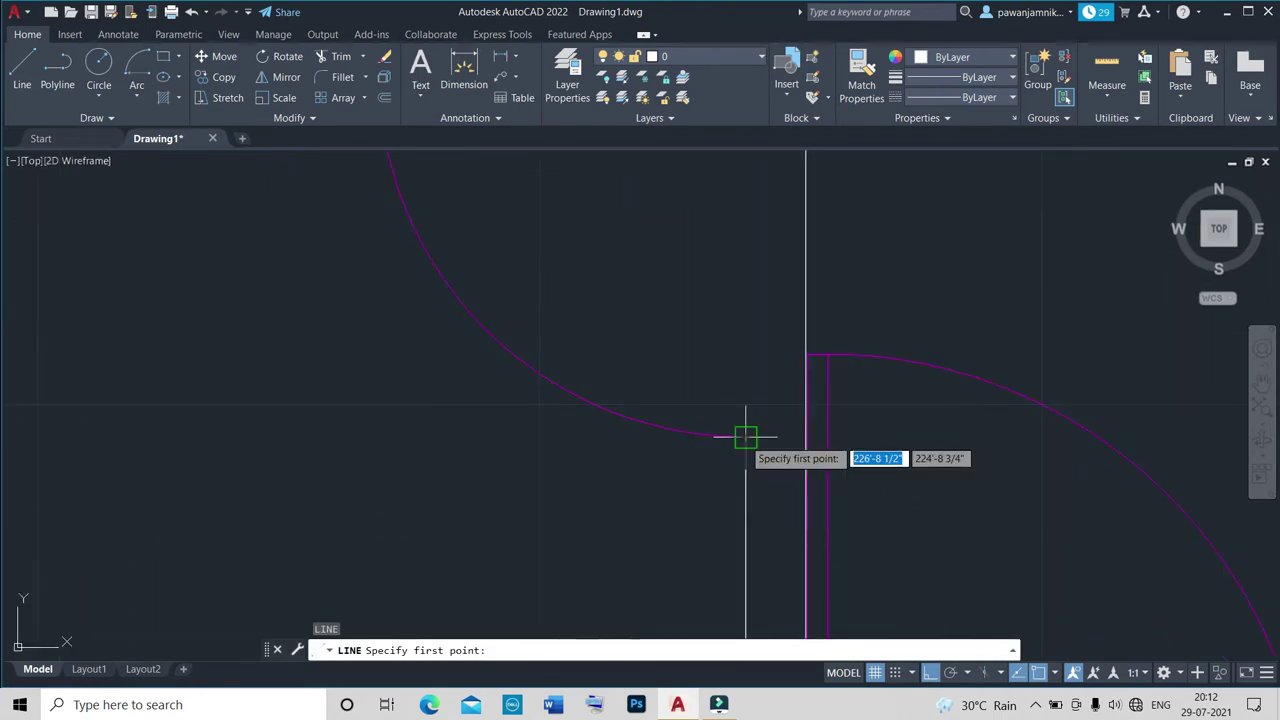
{"action": "left_click", "coordinate": [745, 437]}
{"action": "left_click", "coordinate": [806, 437]}
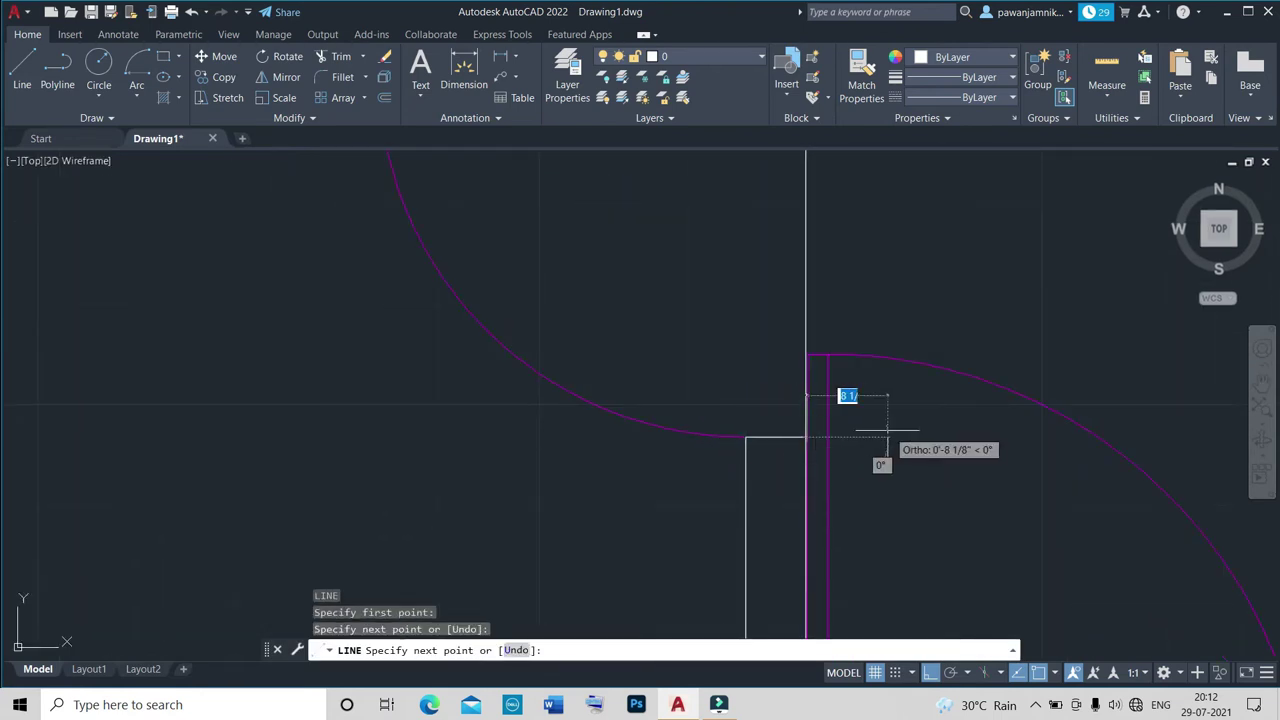
{"action": "key", "text": "Escape"}
Fence-trim the surplus wall lines crossing near that arc end.
{"action": "scroll", "coordinate": [880, 432], "scroll_direction": "down", "scroll_amount": 5}
{"action": "scroll", "coordinate": [1020, 514], "scroll_direction": "up", "scroll_amount": 5}
{"action": "scroll", "coordinate": [1016, 524], "scroll_direction": "down", "scroll_amount": 6}
{"action": "scroll", "coordinate": [1030, 532], "scroll_direction": "up", "scroll_amount": 5}
{"action": "scroll", "coordinate": [904, 433], "scroll_direction": "up", "scroll_amount": 2}
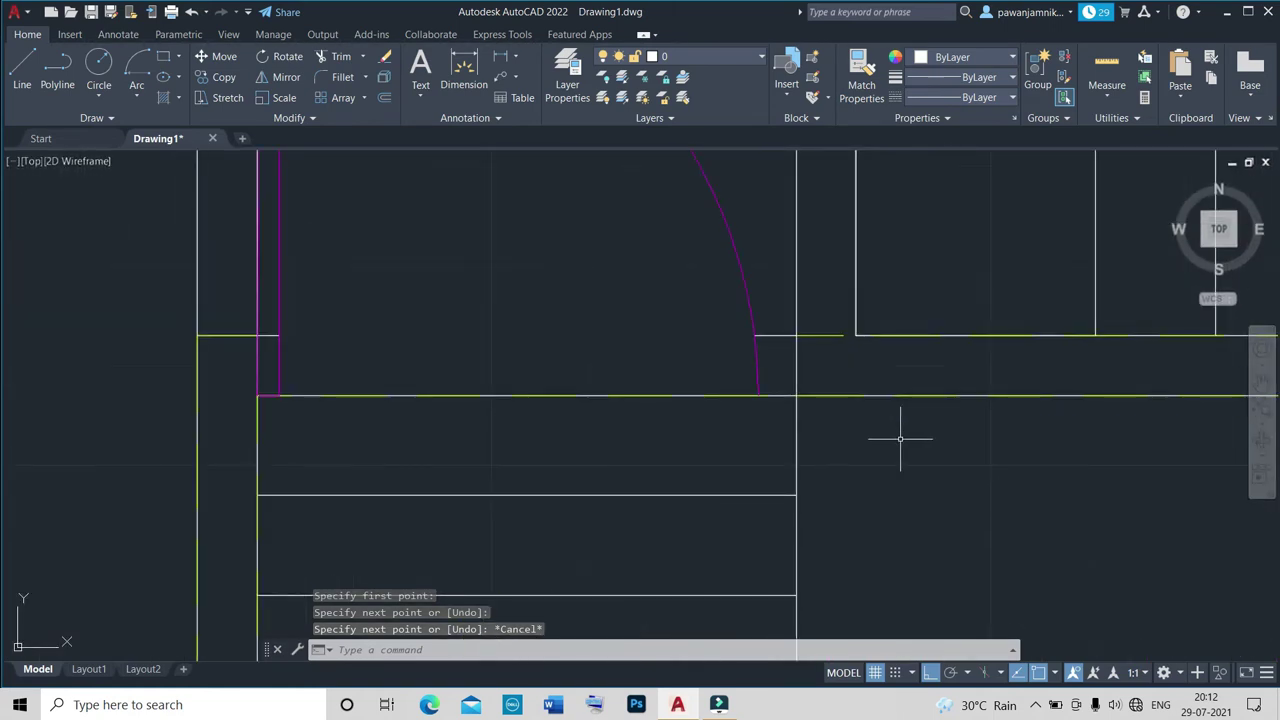
{"action": "key", "text": "Escape"}
{"action": "type", "text": "r"}
{"action": "key", "text": "Return"}
{"action": "left_click_drag", "start_coordinate": [777, 329], "coordinate": [775, 387]}
{"action": "scroll", "coordinate": [800, 410], "scroll_direction": "down", "scroll_amount": 3}
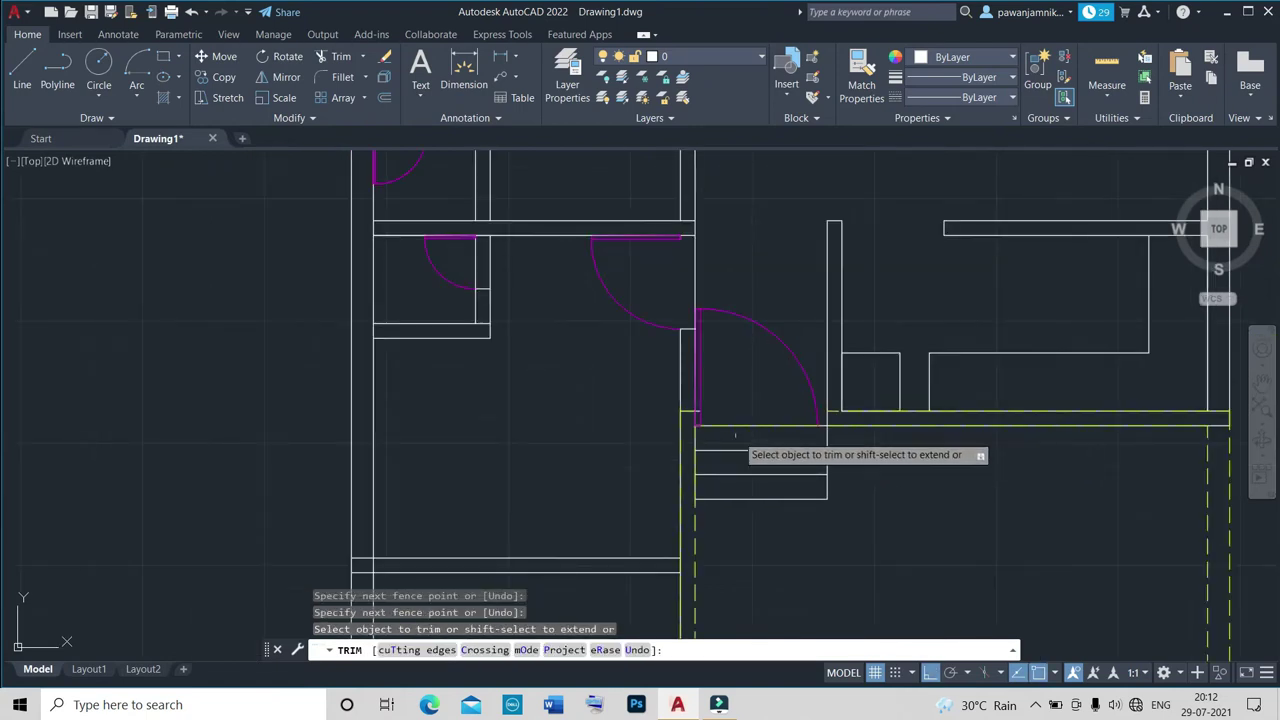
{"action": "scroll", "coordinate": [705, 425], "scroll_direction": "up", "scroll_amount": 3}
{"action": "scroll", "coordinate": [678, 403], "scroll_direction": "up", "scroll_amount": 2}
{"action": "scroll", "coordinate": [563, 360], "scroll_direction": "down", "scroll_amount": 3}
{"action": "scroll", "coordinate": [575, 395], "scroll_direction": "down", "scroll_amount": 3}
{"action": "scroll", "coordinate": [568, 250], "scroll_direction": "up", "scroll_amount": 3}
{"action": "scroll", "coordinate": [590, 228], "scroll_direction": "up", "scroll_amount": 3}
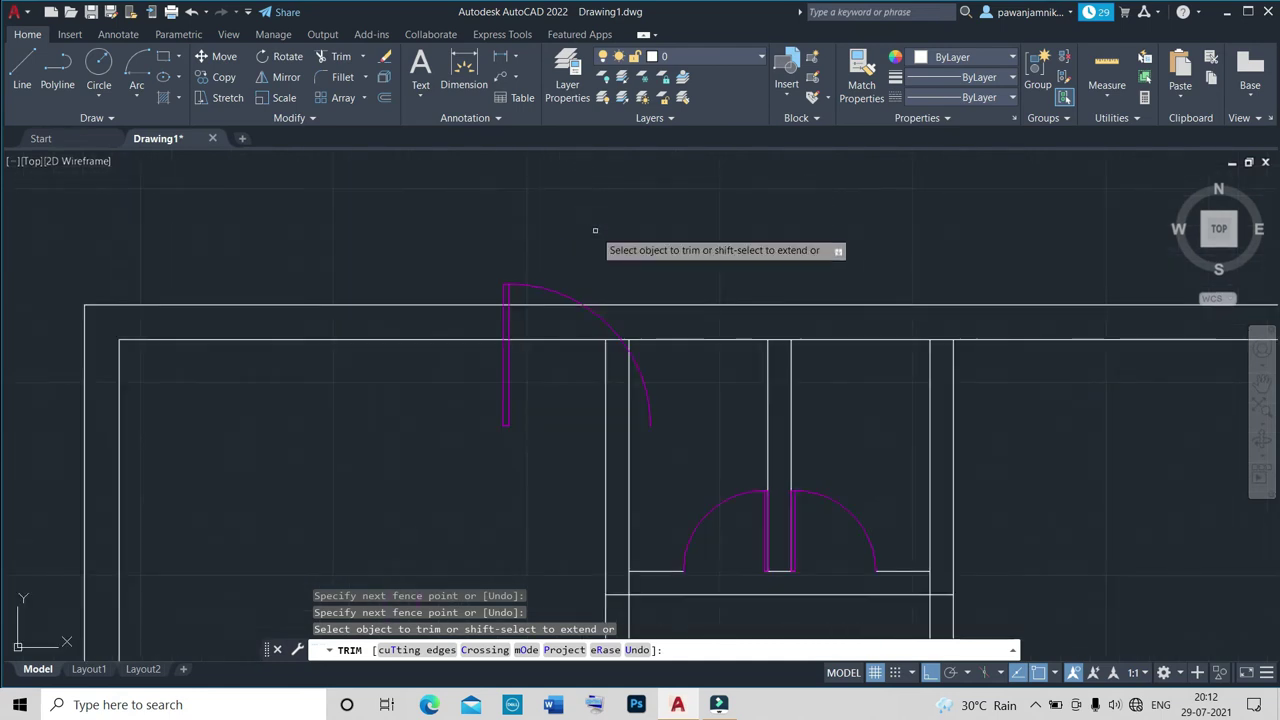
{"action": "key", "text": "Escape"}
{"action": "left_click", "coordinate": [526, 283]}
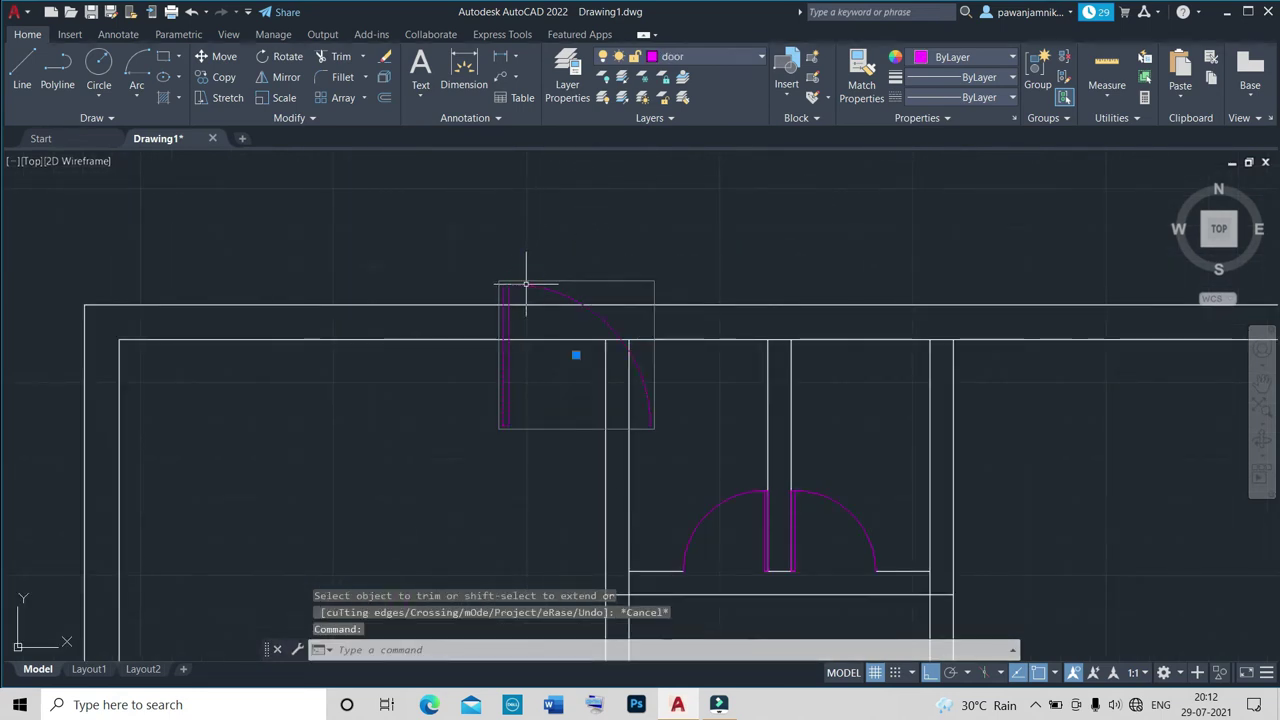
{"action": "type", "text": "e"}
Erase the selected door block.
{"action": "key", "text": "Return"}
{"action": "scroll", "coordinate": [526, 283], "scroll_direction": "down", "scroll_amount": 5}
{"action": "scroll", "coordinate": [519, 409], "scroll_direction": "up", "scroll_amount": 3}
{"action": "scroll", "coordinate": [515, 409], "scroll_direction": "down", "scroll_amount": 3}
{"action": "scroll", "coordinate": [514, 440], "scroll_direction": "up", "scroll_amount": 3}
{"action": "scroll", "coordinate": [525, 480], "scroll_direction": "down", "scroll_amount": 3}
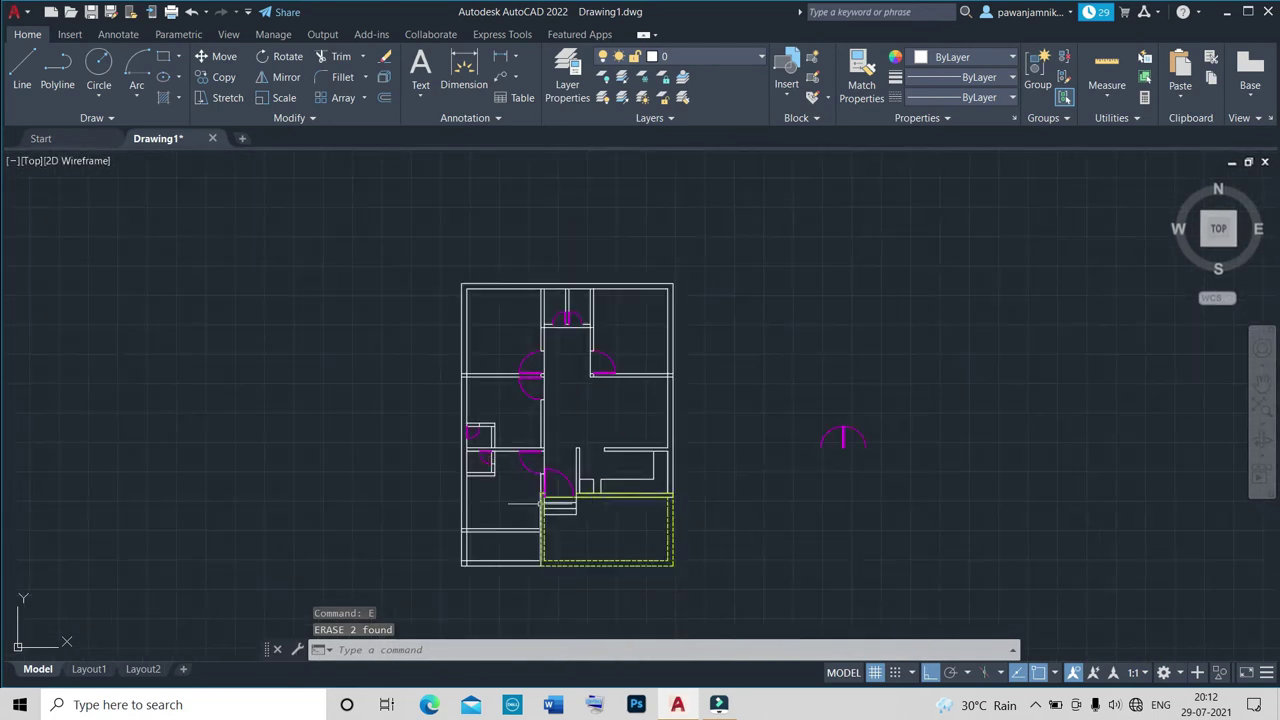
{"action": "scroll", "coordinate": [540, 503], "scroll_direction": "up", "scroll_amount": 5}
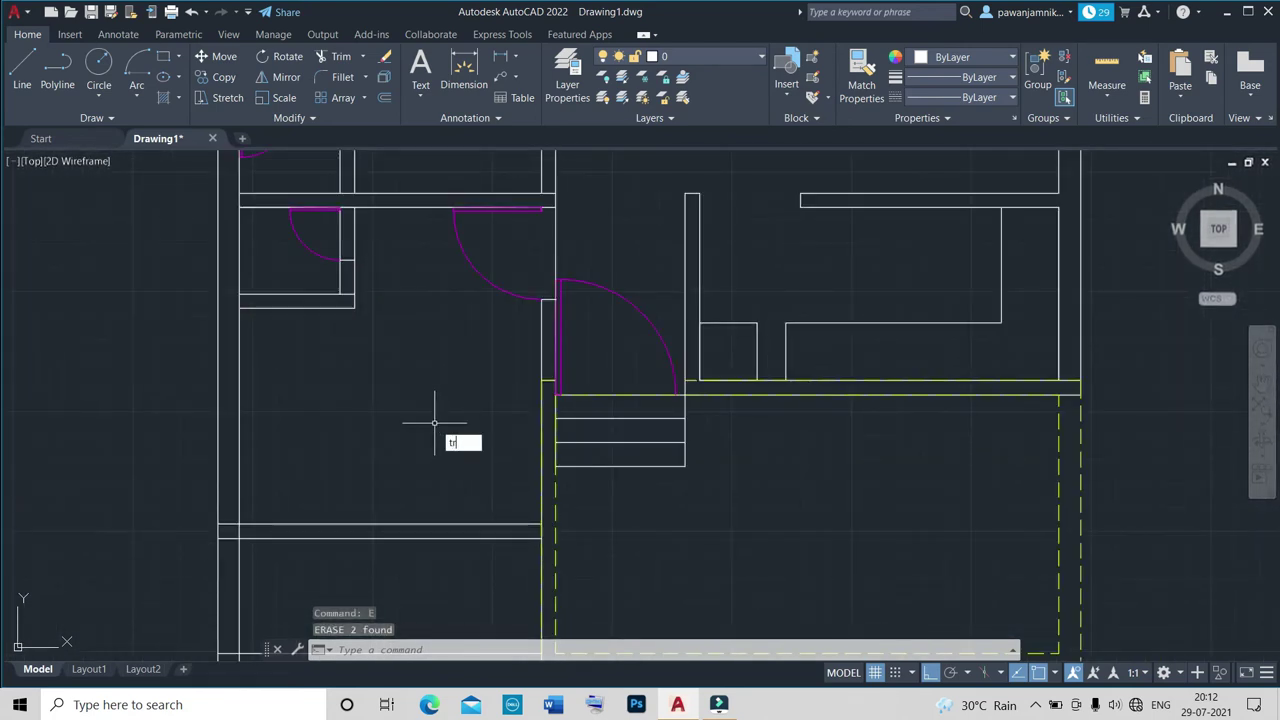
Trim the wall lines across the openings and at the plan's lower-left corner.
{"action": "key", "text": "Return"}
{"action": "scroll", "coordinate": [225, 562], "scroll_direction": "up", "scroll_amount": 8}
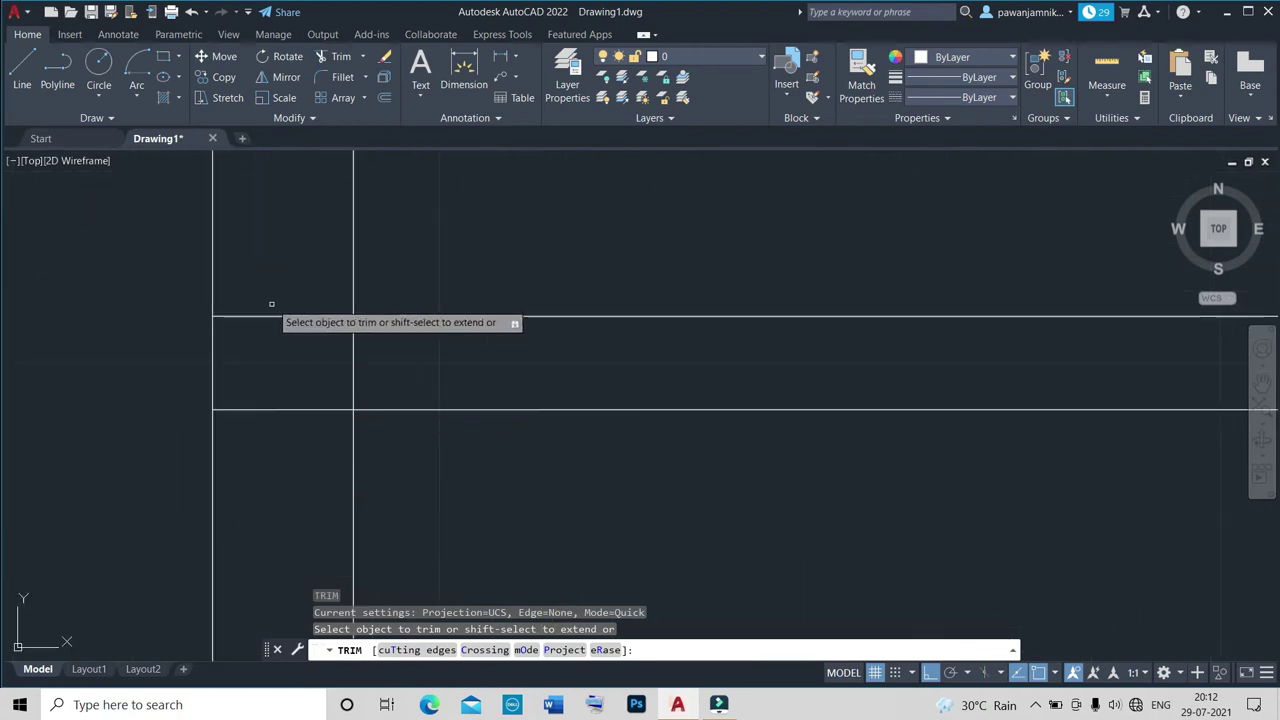
{"action": "left_click_drag", "start_coordinate": [271, 303], "coordinate": [277, 429]}
{"action": "left_click_drag", "start_coordinate": [314, 366], "coordinate": [371, 374]}
{"action": "scroll", "coordinate": [340, 370], "scroll_direction": "down", "scroll_amount": 3}
{"action": "scroll", "coordinate": [322, 414], "scroll_direction": "down", "scroll_amount": 2}
{"action": "scroll", "coordinate": [322, 414], "scroll_direction": "up", "scroll_amount": 5}
{"action": "left_click_drag", "start_coordinate": [393, 201], "coordinate": [426, 318]}
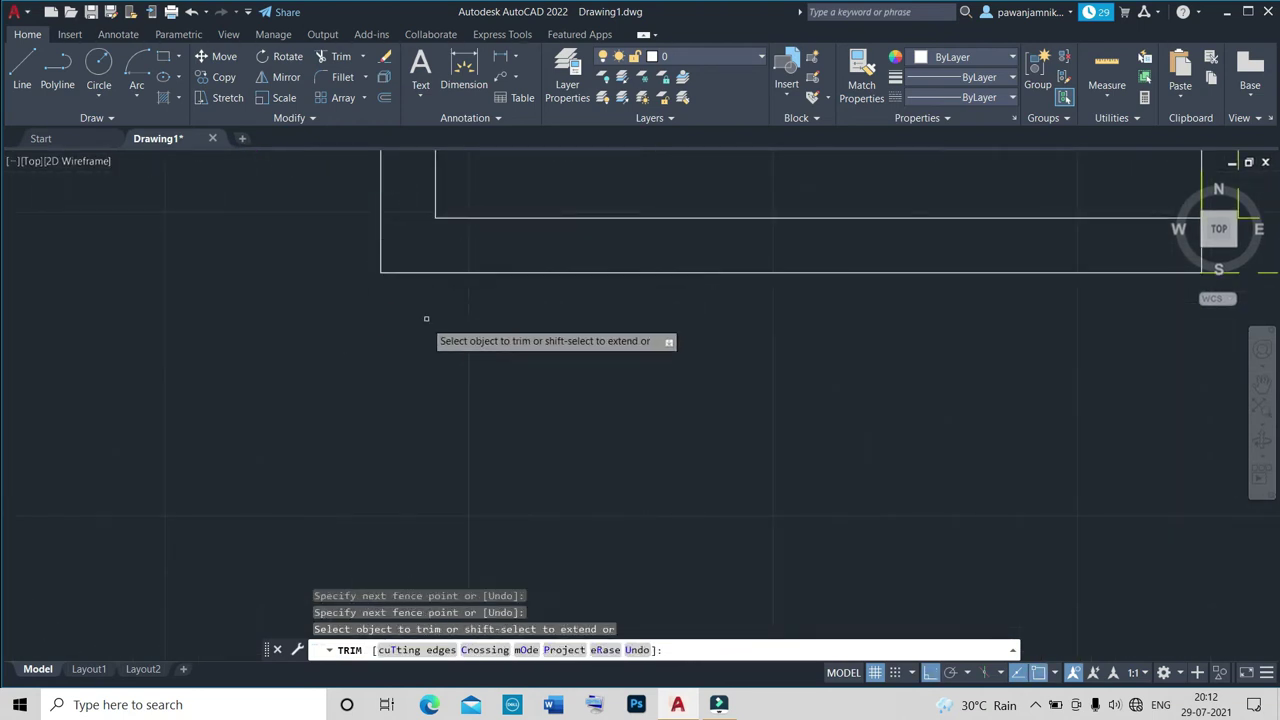
{"action": "scroll", "coordinate": [436, 424], "scroll_direction": "down", "scroll_amount": 5}
{"action": "scroll", "coordinate": [425, 335], "scroll_direction": "down", "scroll_amount": 4}
{"action": "scroll", "coordinate": [428, 350], "scroll_direction": "up", "scroll_amount": 3}
{"action": "scroll", "coordinate": [428, 350], "scroll_direction": "up", "scroll_amount": 4}
{"action": "scroll", "coordinate": [755, 395], "scroll_direction": "down", "scroll_amount": 6}
{"action": "scroll", "coordinate": [765, 455], "scroll_direction": "up", "scroll_amount": 5}
{"action": "scroll", "coordinate": [733, 395], "scroll_direction": "down", "scroll_amount": 2}
{"action": "scroll", "coordinate": [733, 380], "scroll_direction": "up", "scroll_amount": 2}
{"action": "scroll", "coordinate": [715, 335], "scroll_direction": "down", "scroll_amount": 2}
{"action": "scroll", "coordinate": [680, 340], "scroll_direction": "up", "scroll_amount": 4}
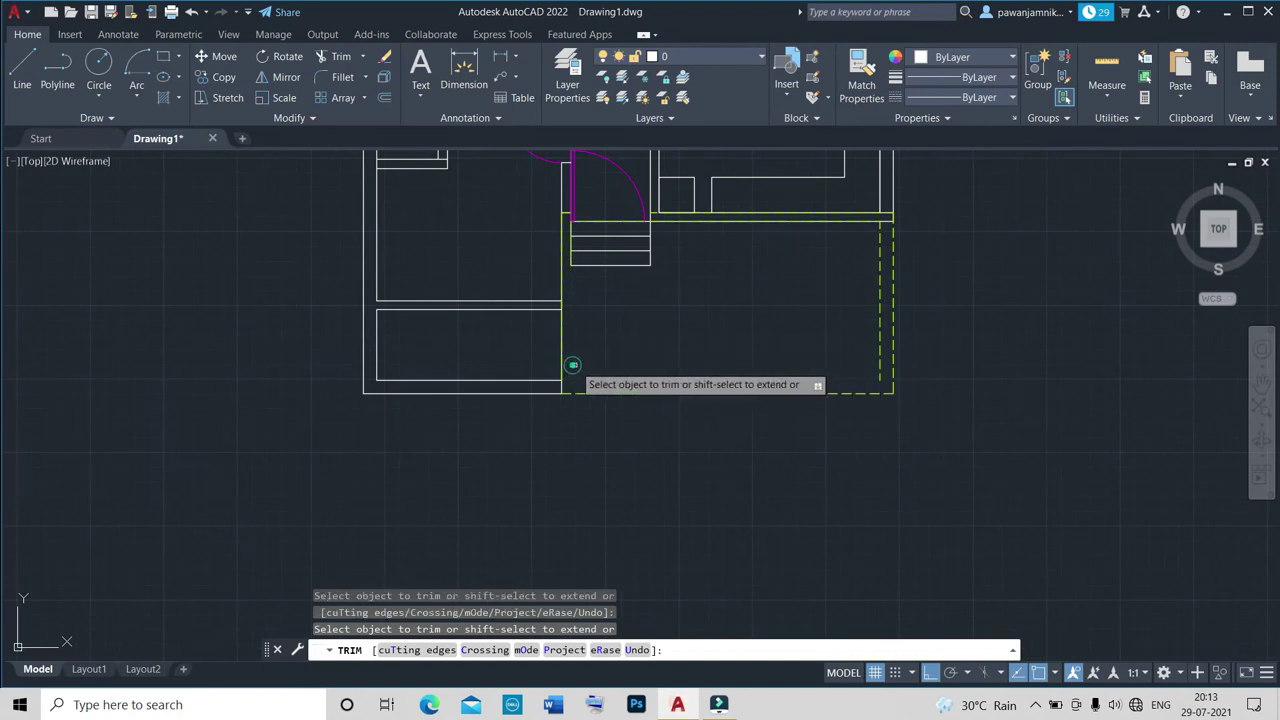
{"action": "left_click_drag", "start_coordinate": [878, 336], "coordinate": [882, 262]}
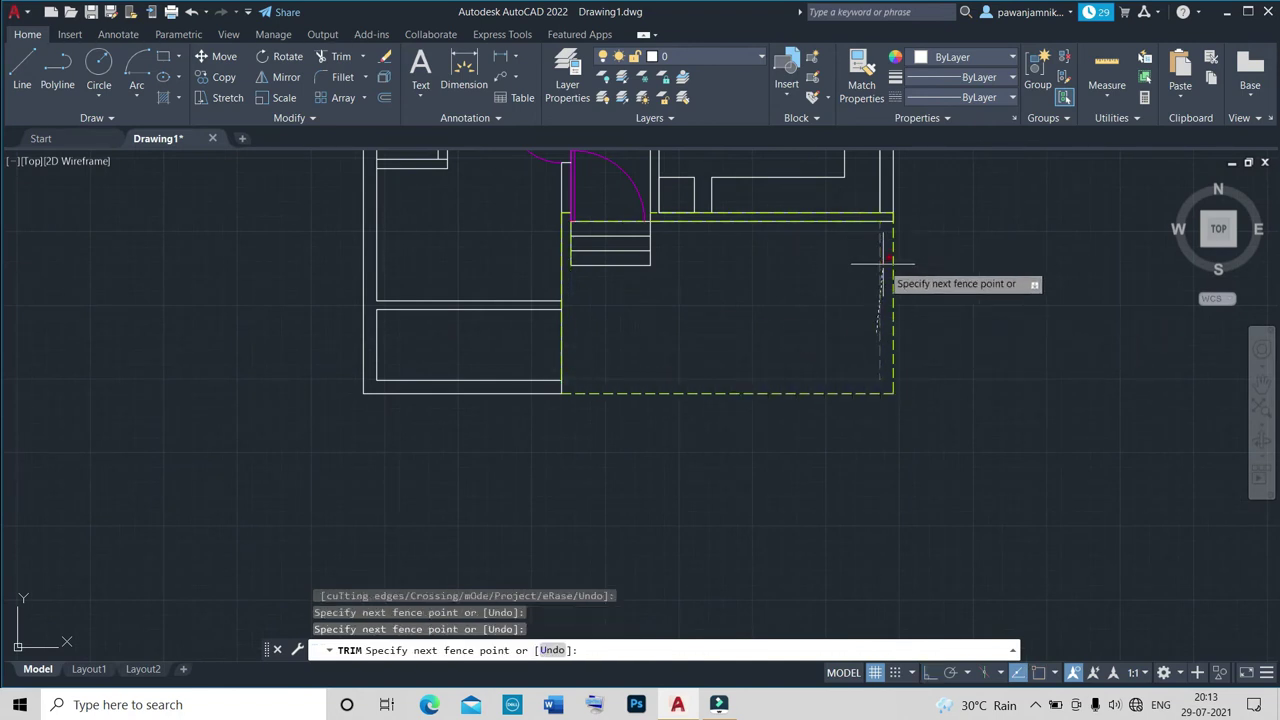
{"action": "key", "text": "Escape"}
Erase the inner dashed porch line with E.
{"action": "left_click", "coordinate": [884, 286]}
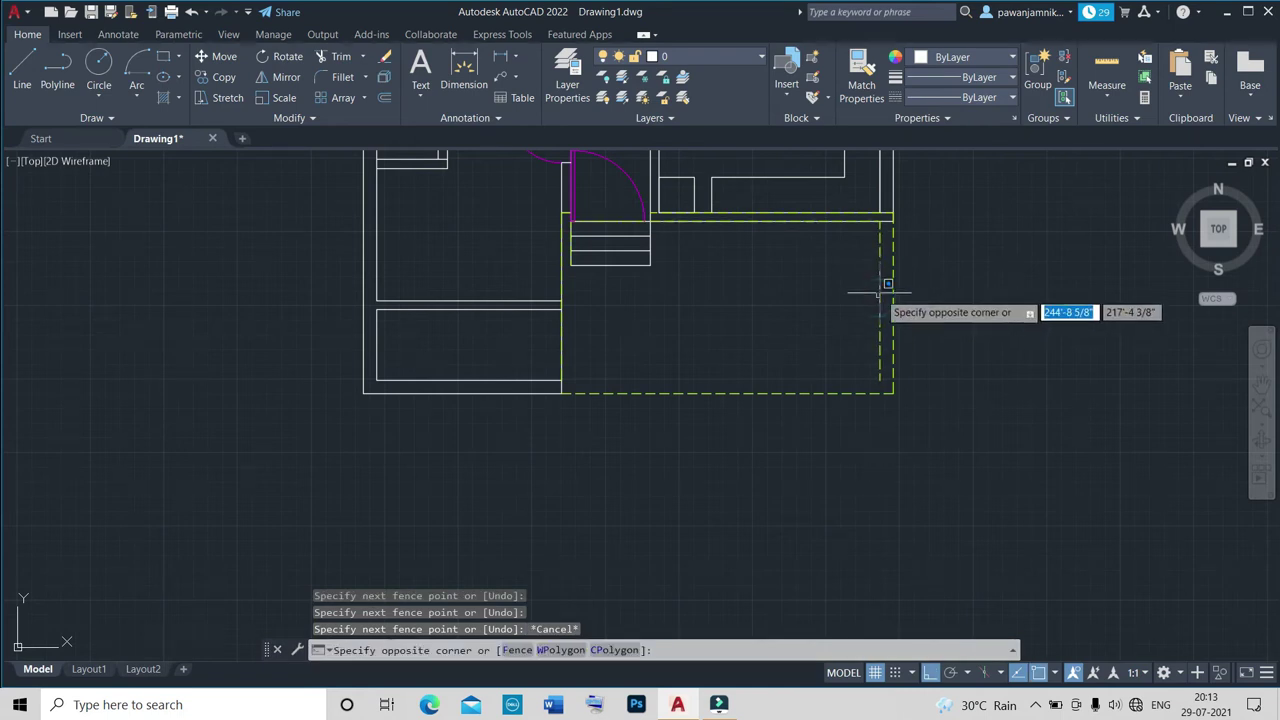
{"action": "key", "text": "Escape"}
{"action": "left_click", "coordinate": [880, 290]}
{"action": "type", "text": "E"}
{"action": "key", "text": "Return"}
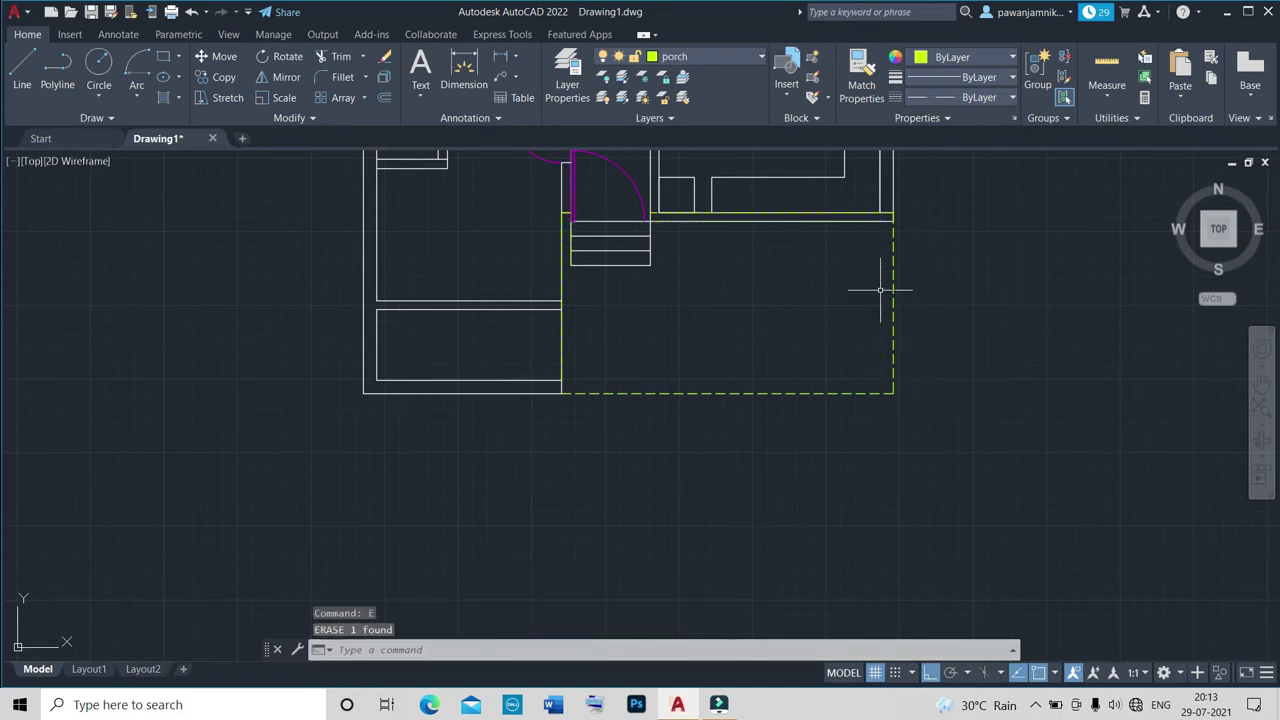
{"action": "scroll", "coordinate": [578, 237], "scroll_direction": "up", "scroll_amount": 5}
{"action": "scroll", "coordinate": [587, 262], "scroll_direction": "down", "scroll_amount": 2}
{"action": "scroll", "coordinate": [595, 230], "scroll_direction": "up", "scroll_amount": 2}
{"action": "scroll", "coordinate": [595, 230], "scroll_direction": "down", "scroll_amount": 2}
{"action": "scroll", "coordinate": [589, 231], "scroll_direction": "up", "scroll_amount": 3}
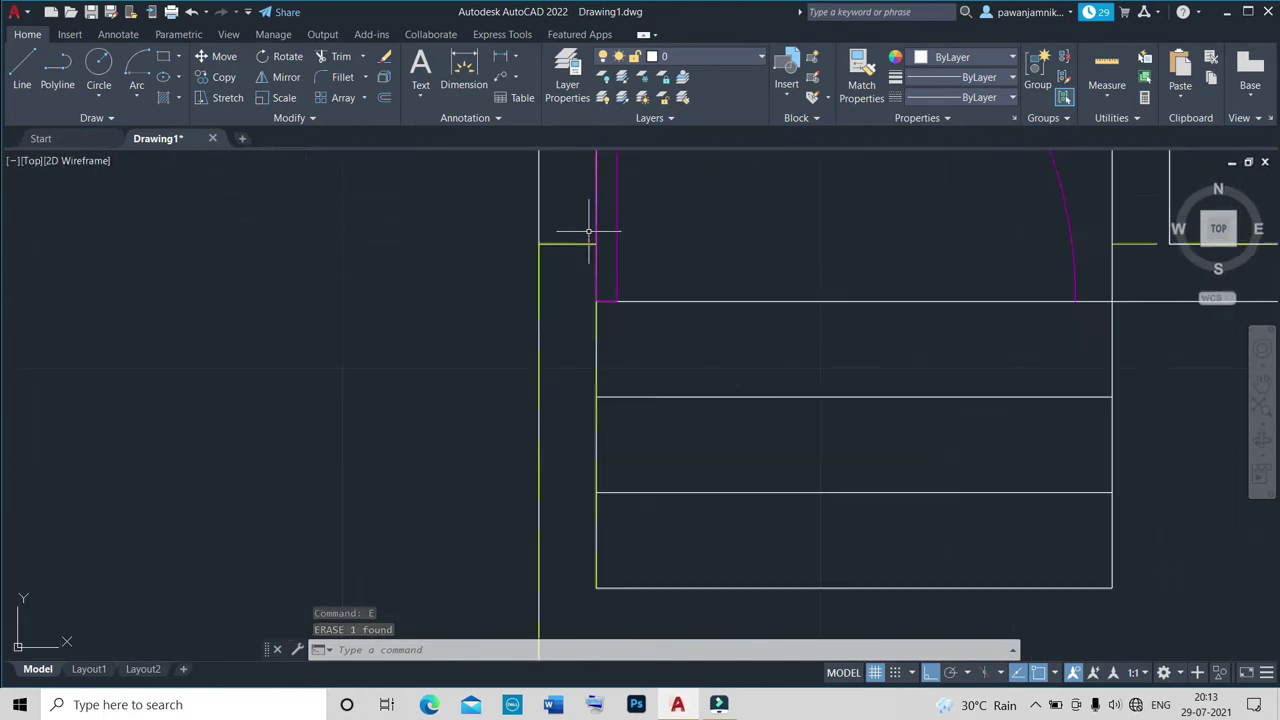
Draw a short horizontal line at the porch corner and grip-stretch its endpoint down the wall.
{"action": "key", "text": "Return"}
{"action": "left_click", "coordinate": [597, 301]}
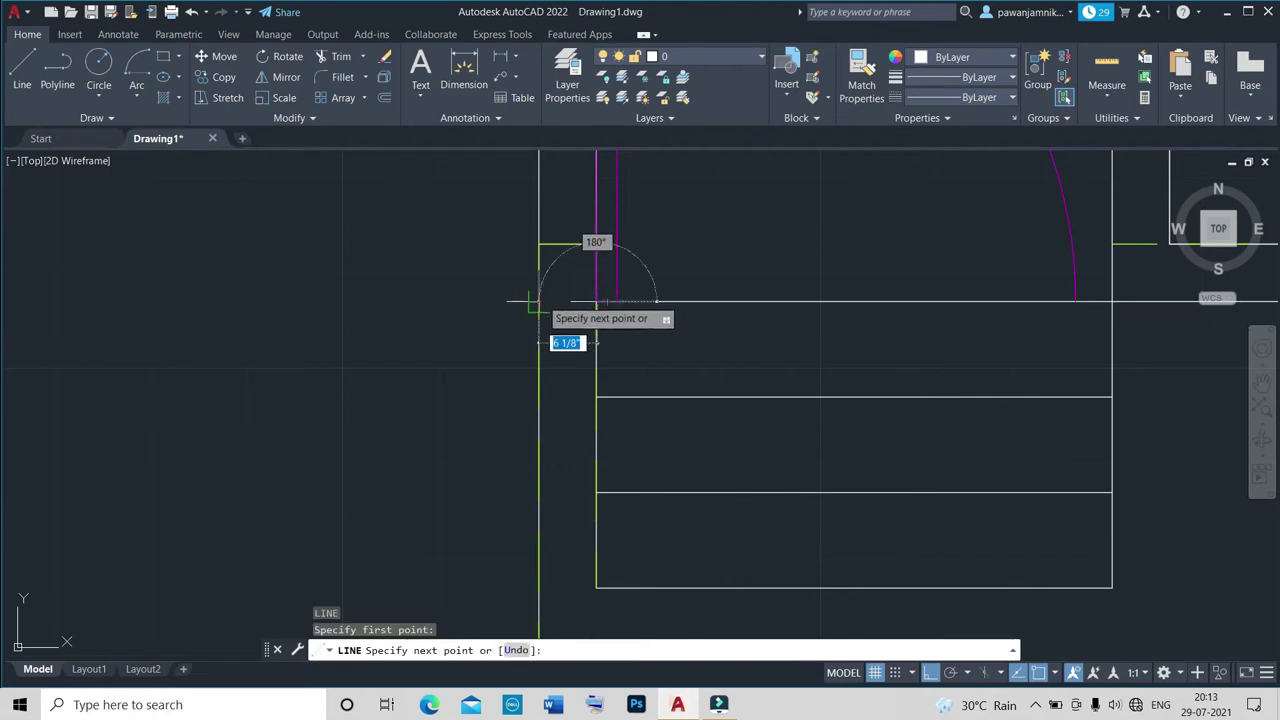
{"action": "left_click", "coordinate": [537, 301]}
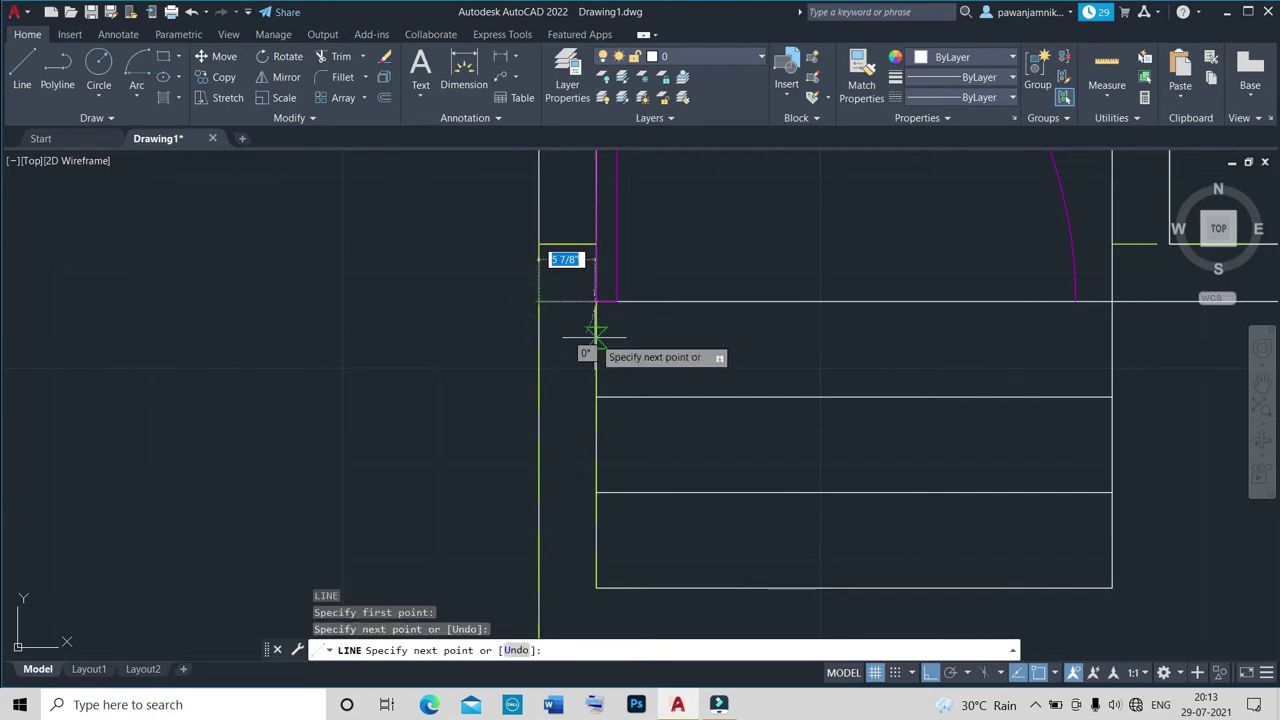
{"action": "key", "text": "Escape"}
{"action": "left_click", "coordinate": [556, 244]}
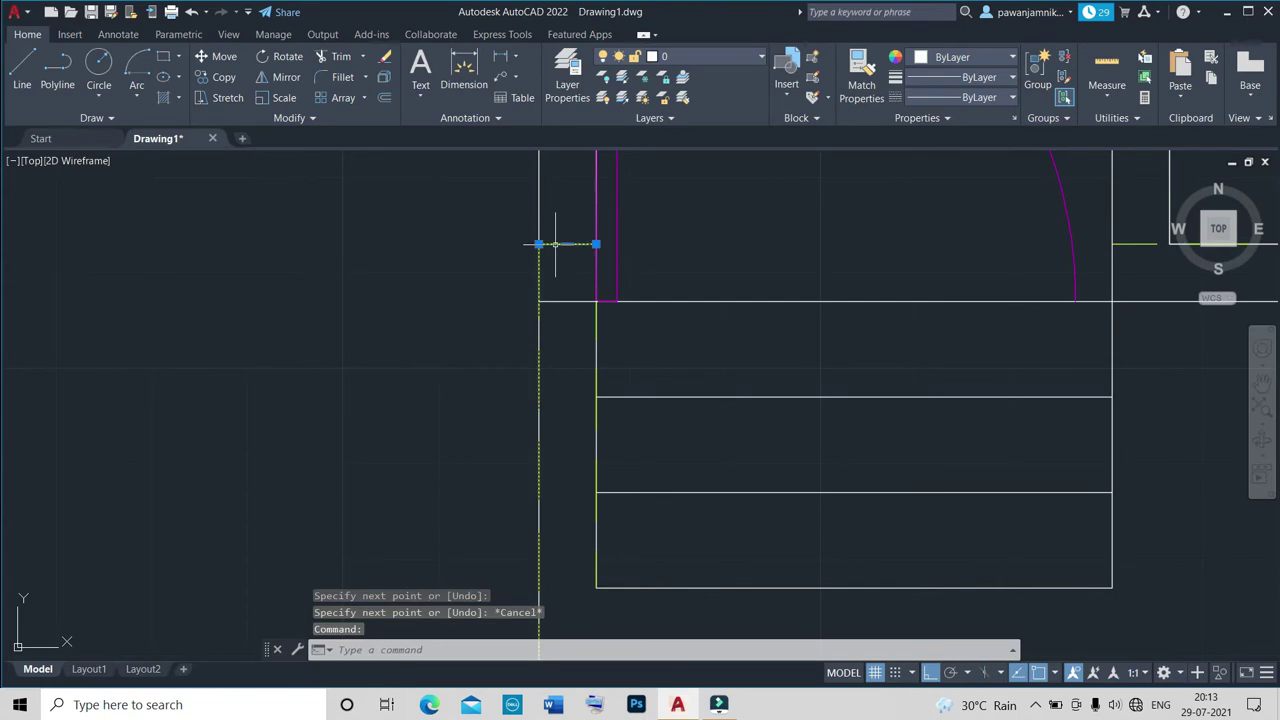
{"action": "left_click", "coordinate": [597, 244]}
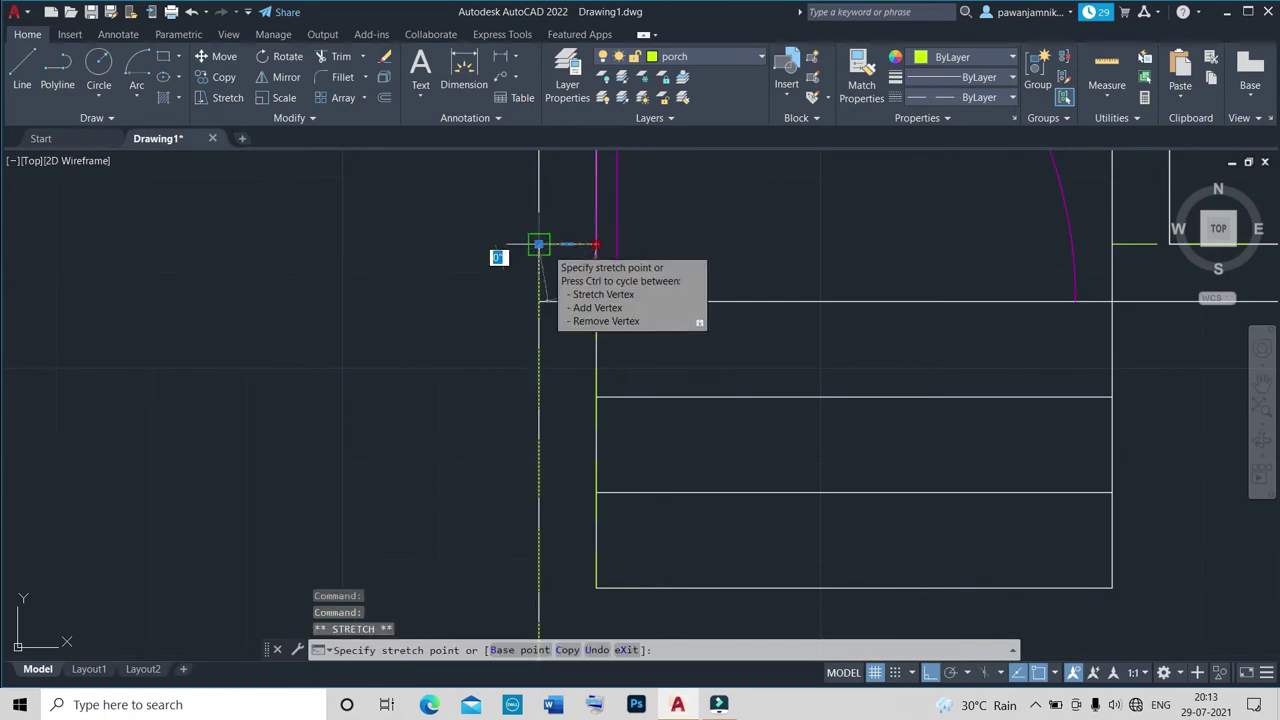
{"action": "left_click", "coordinate": [538, 244]}
{"action": "left_click", "coordinate": [538, 244]}
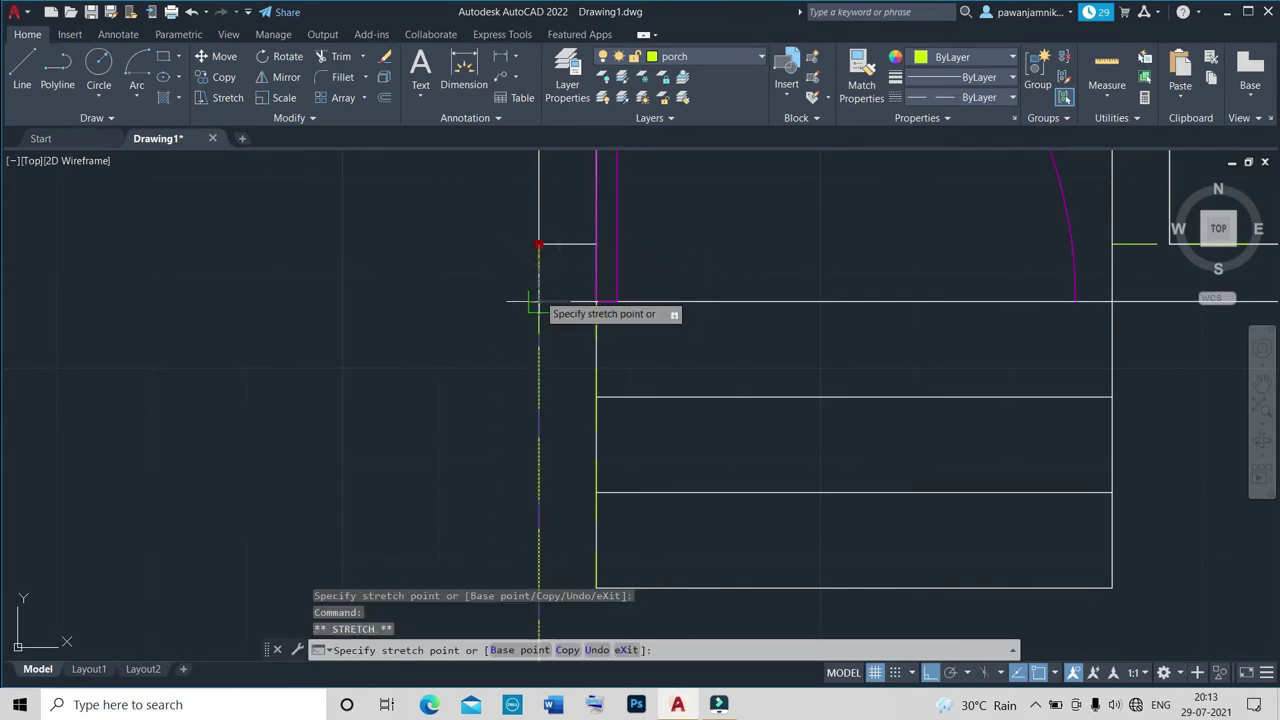
{"action": "left_click", "coordinate": [538, 300]}
{"action": "scroll", "coordinate": [538, 300], "scroll_direction": "down", "scroll_amount": 2}
{"action": "scroll", "coordinate": [554, 320], "scroll_direction": "up", "scroll_amount": 2}
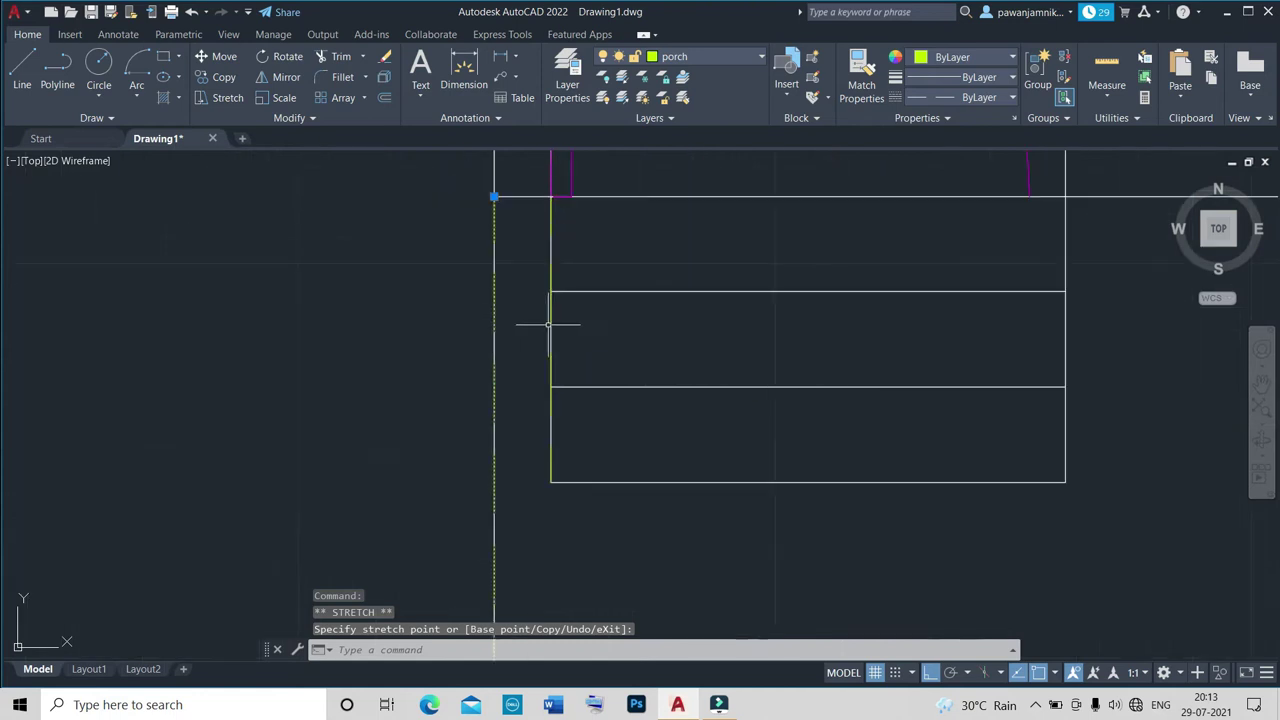
Erase the stray vertical corner line at the porch.
{"action": "left_click", "coordinate": [548, 324]}
{"action": "key", "text": "Return"}
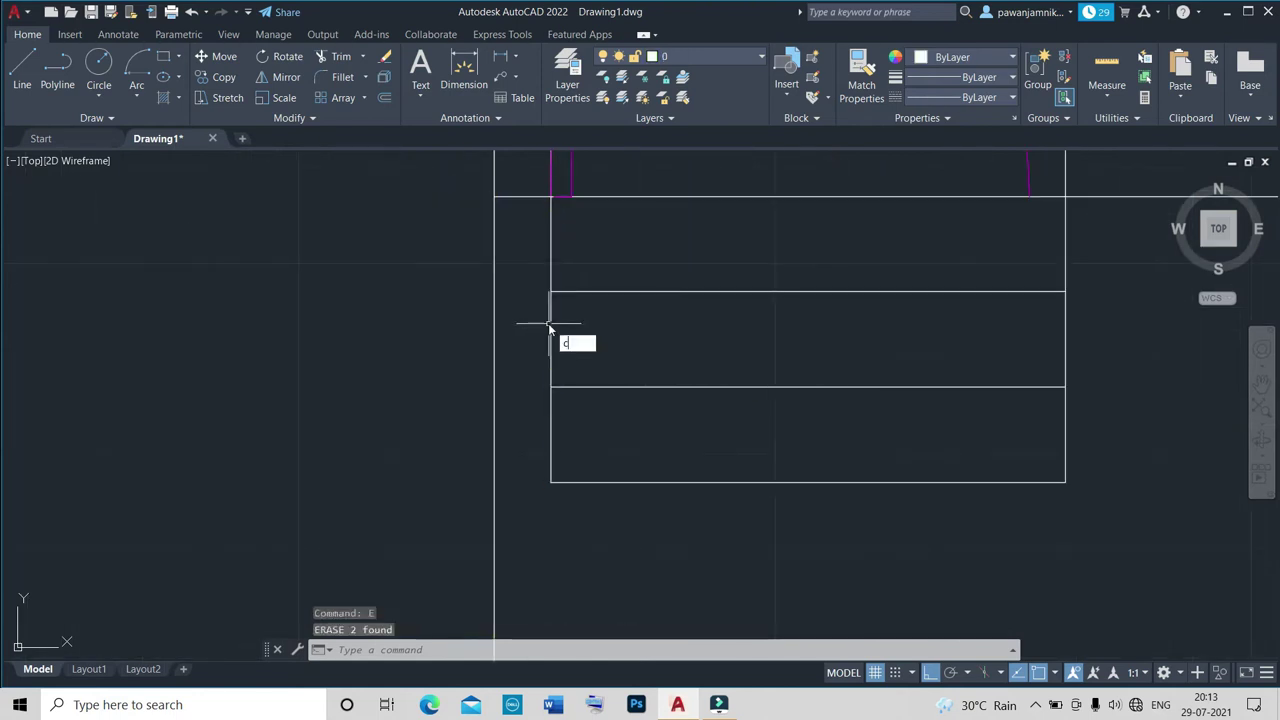
{"action": "type", "text": "c"}
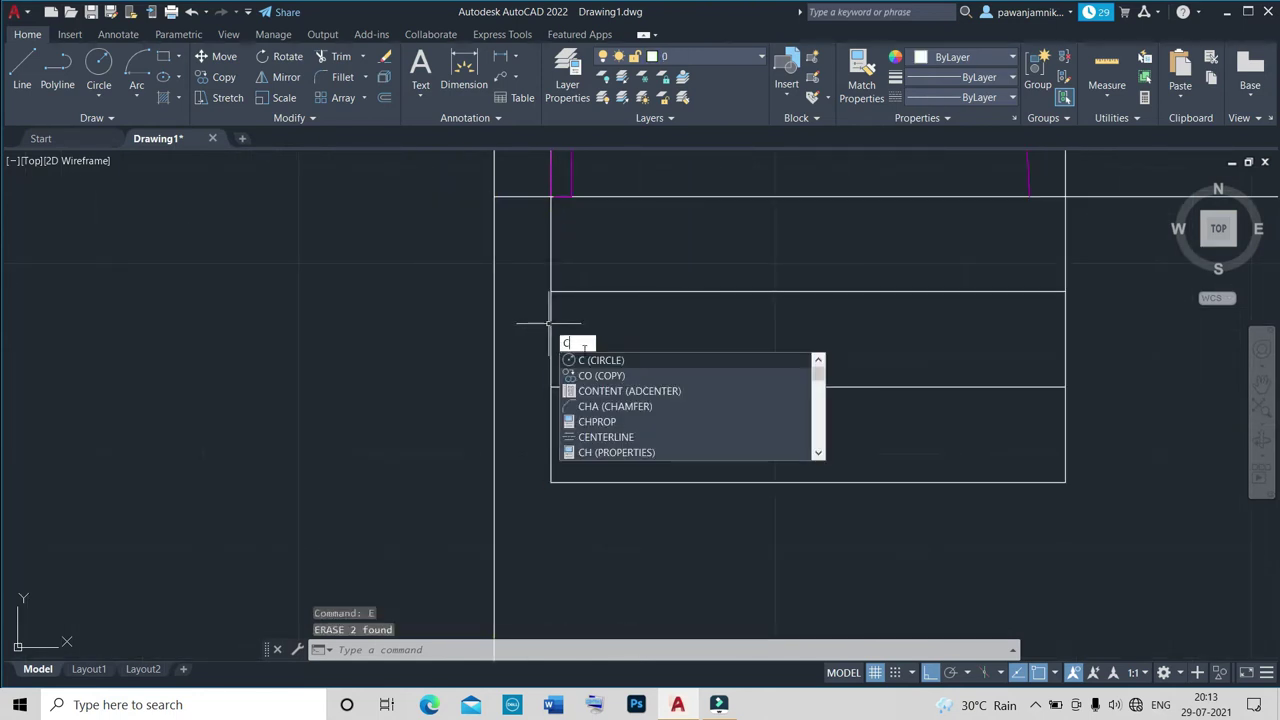
{"action": "key", "text": "Escape"}
{"action": "key", "text": "Escape"}
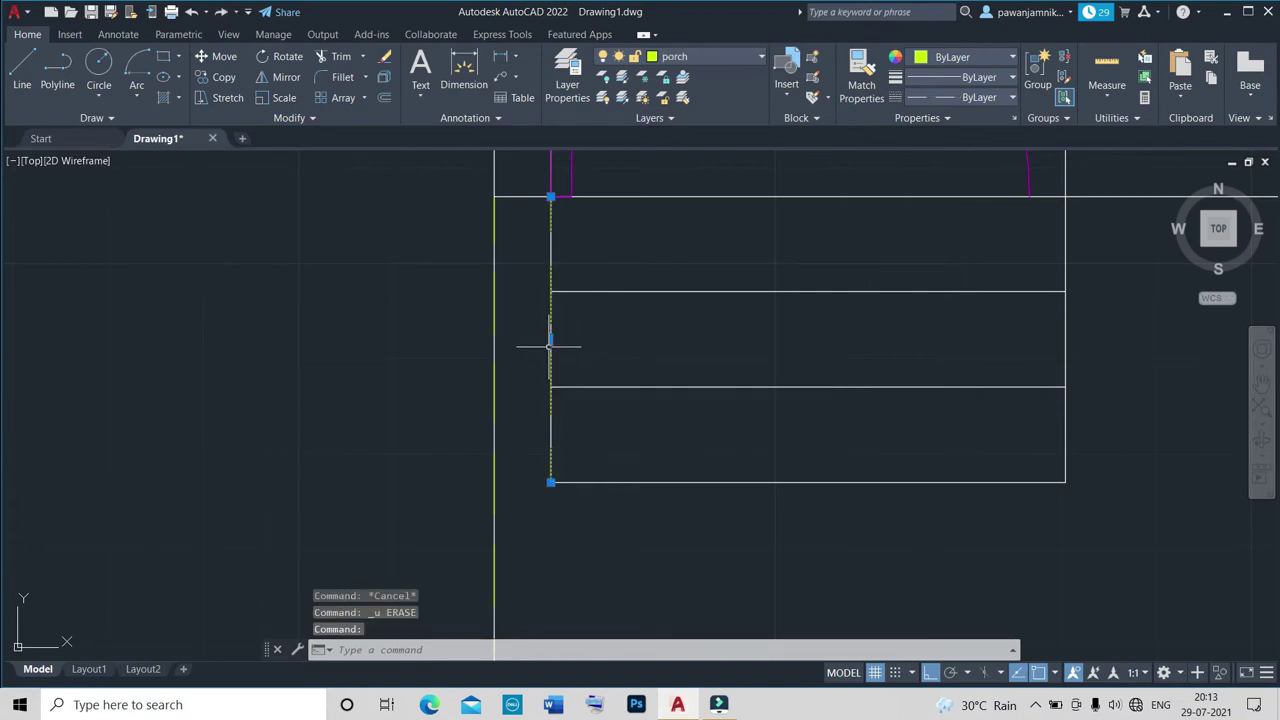
{"action": "type", "text": "e"}
{"action": "key", "text": "Return"}
{"action": "scroll", "coordinate": [594, 358], "scroll_direction": "down", "scroll_amount": 4}
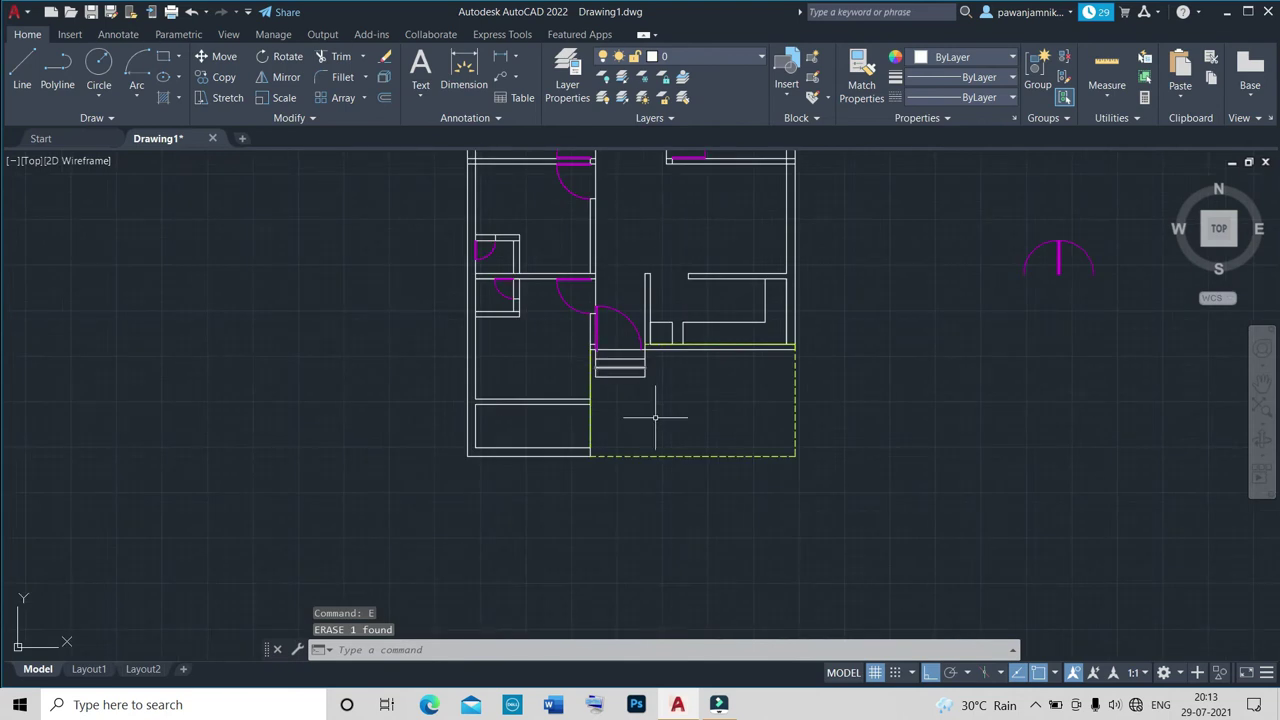
{"action": "scroll", "coordinate": [655, 417], "scroll_direction": "up", "scroll_amount": 1}
{"action": "scroll", "coordinate": [600, 400], "scroll_direction": "up", "scroll_amount": 1}
{"action": "scroll", "coordinate": [600, 394], "scroll_direction": "up", "scroll_amount": 2}
{"action": "scroll", "coordinate": [616, 432], "scroll_direction": "down", "scroll_amount": 4}
{"action": "scroll", "coordinate": [586, 442], "scroll_direction": "up", "scroll_amount": 3}
{"action": "scroll", "coordinate": [586, 436], "scroll_direction": "down", "scroll_amount": 1}
{"action": "scroll", "coordinate": [732, 404], "scroll_direction": "down", "scroll_amount": 2}
{"action": "scroll", "coordinate": [852, 395], "scroll_direction": "up", "scroll_amount": 2}
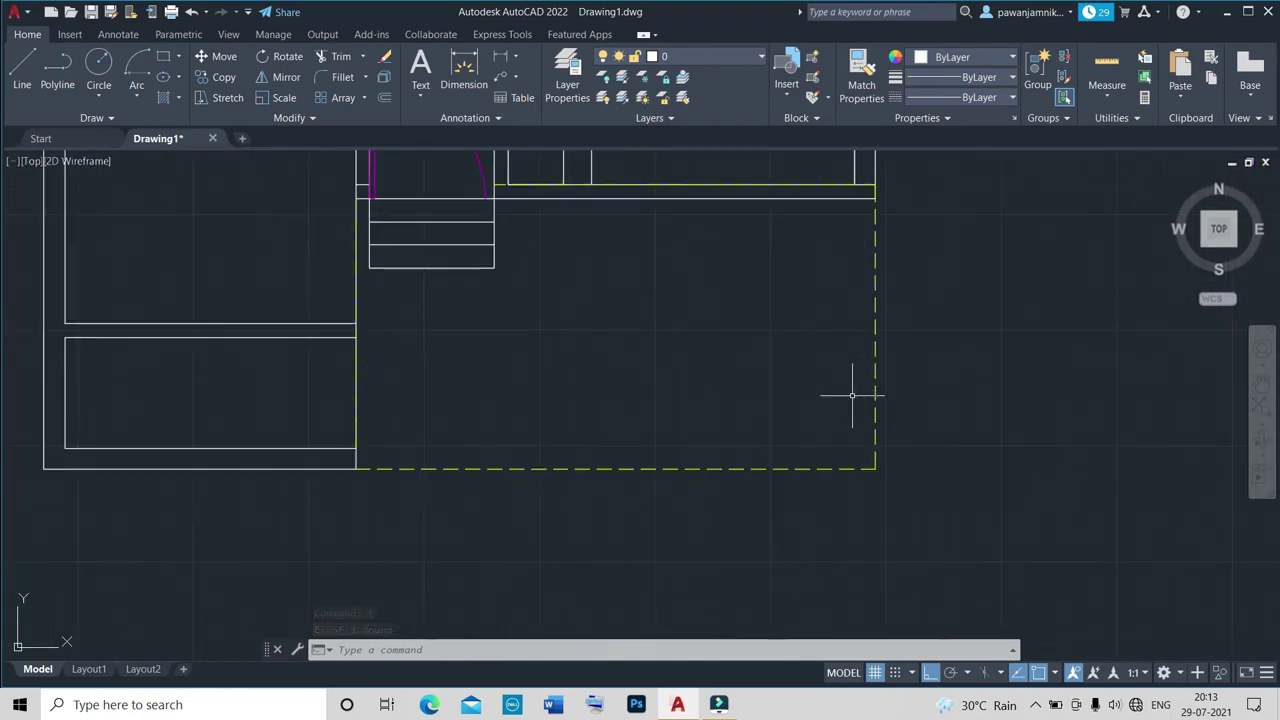
{"action": "scroll", "coordinate": [852, 395], "scroll_direction": "down", "scroll_amount": 5}
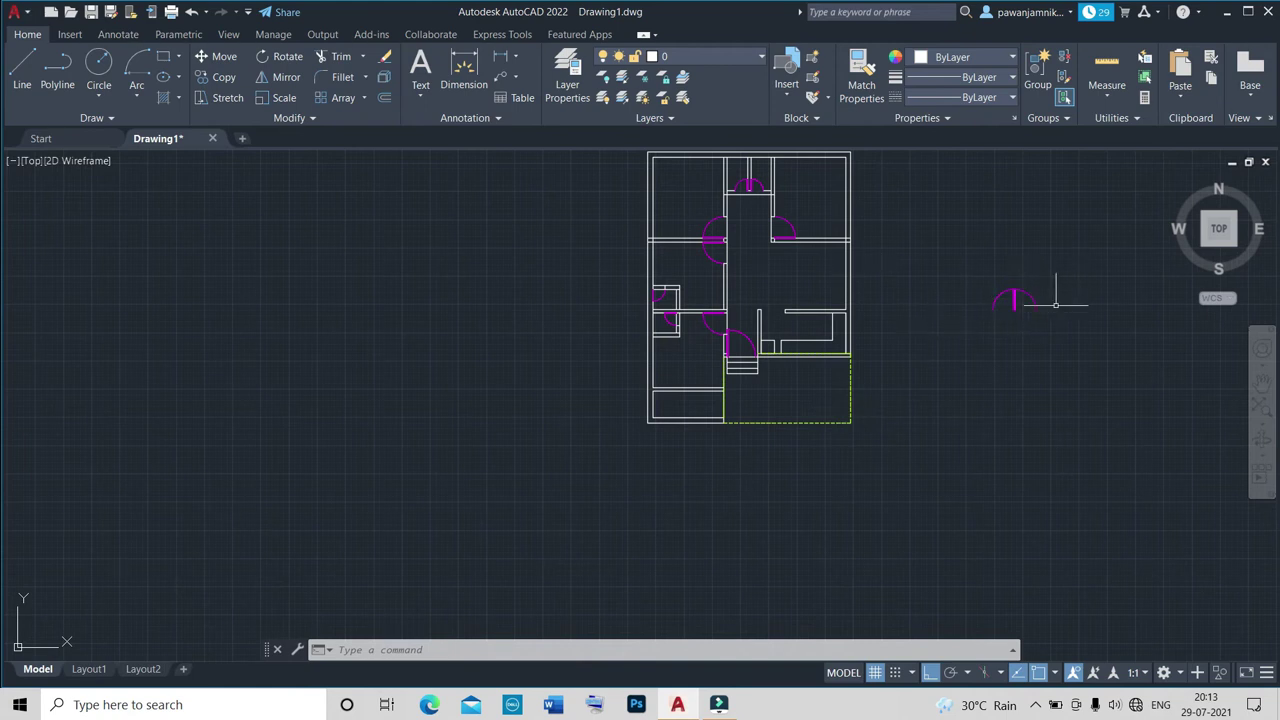
Erase the loose magenta door swing beside the plan via the right-click menu.
{"action": "right_click", "coordinate": [1004, 308]}
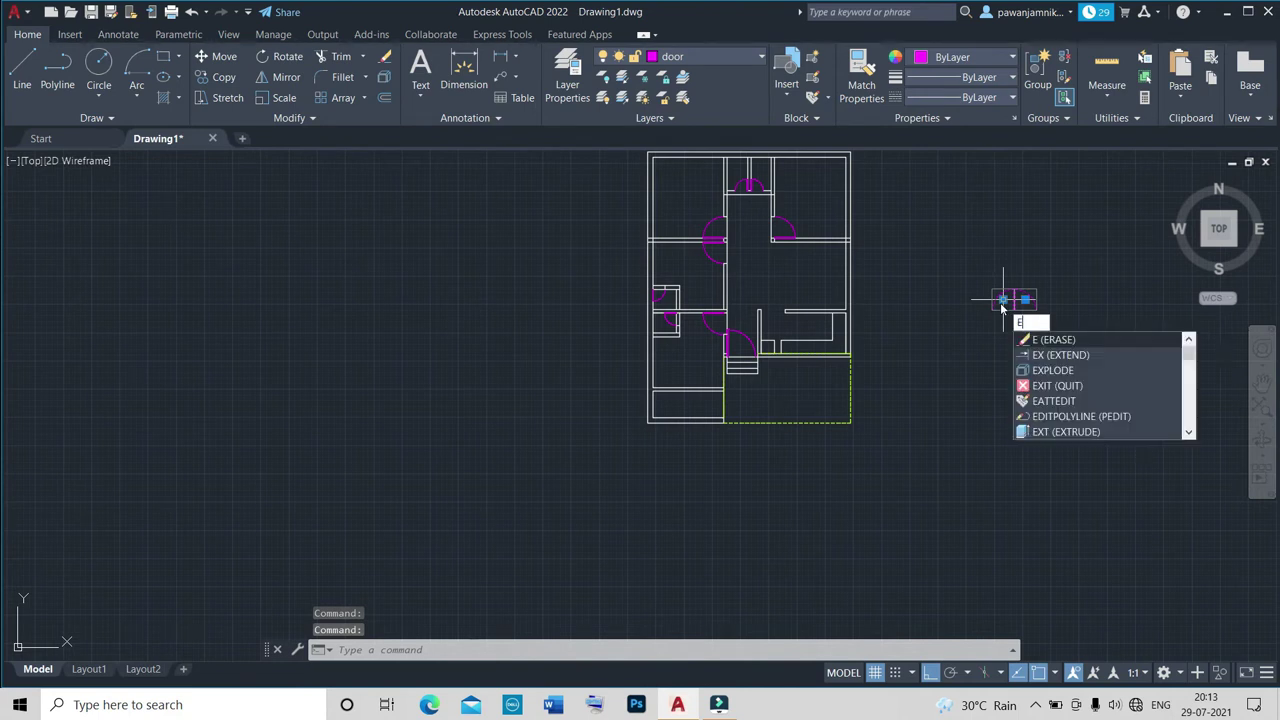
{"action": "left_click", "coordinate": [1052, 340]}
{"action": "scroll", "coordinate": [900, 305], "scroll_direction": "down", "scroll_amount": 4}
{"action": "scroll", "coordinate": [965, 320], "scroll_direction": "up", "scroll_amount": 6}
Draw a 4' horizontal line and a 5' horizontal line right of the plan.
{"action": "scroll", "coordinate": [955, 353], "scroll_direction": "up", "scroll_amount": 3}
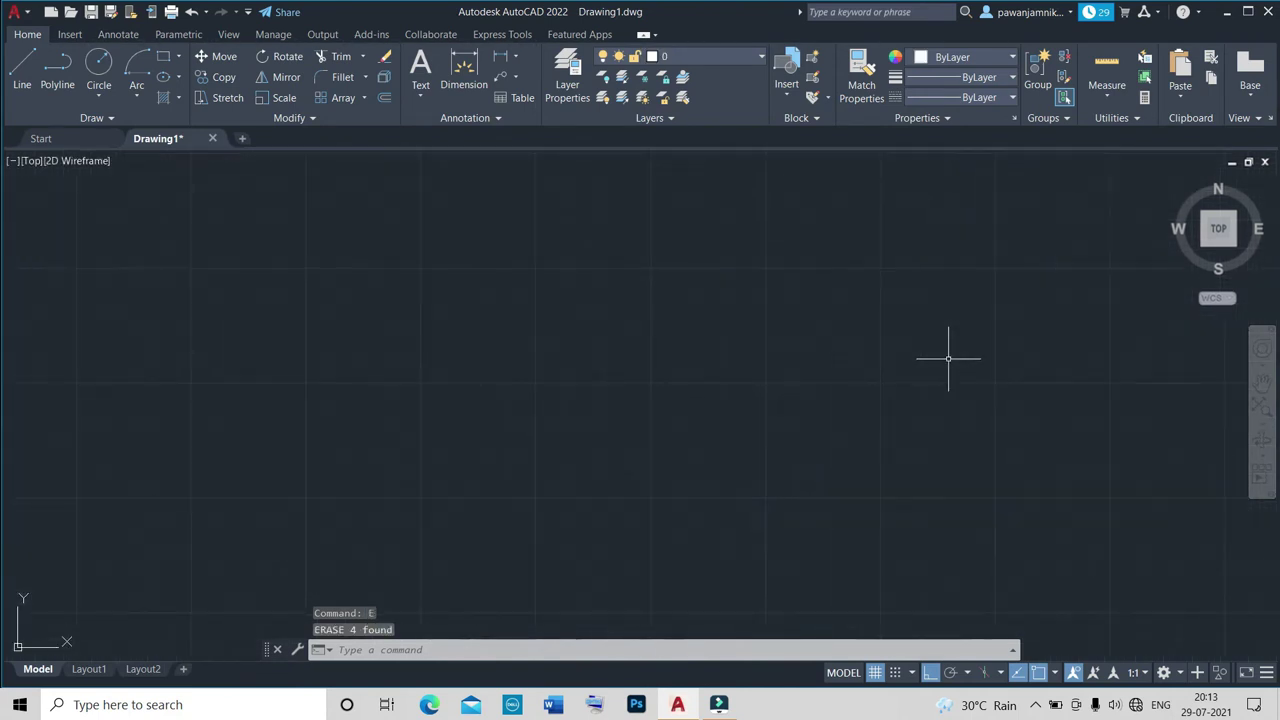
{"action": "scroll", "coordinate": [780, 365], "scroll_direction": "down", "scroll_amount": 2}
{"action": "type", "text": "l"}
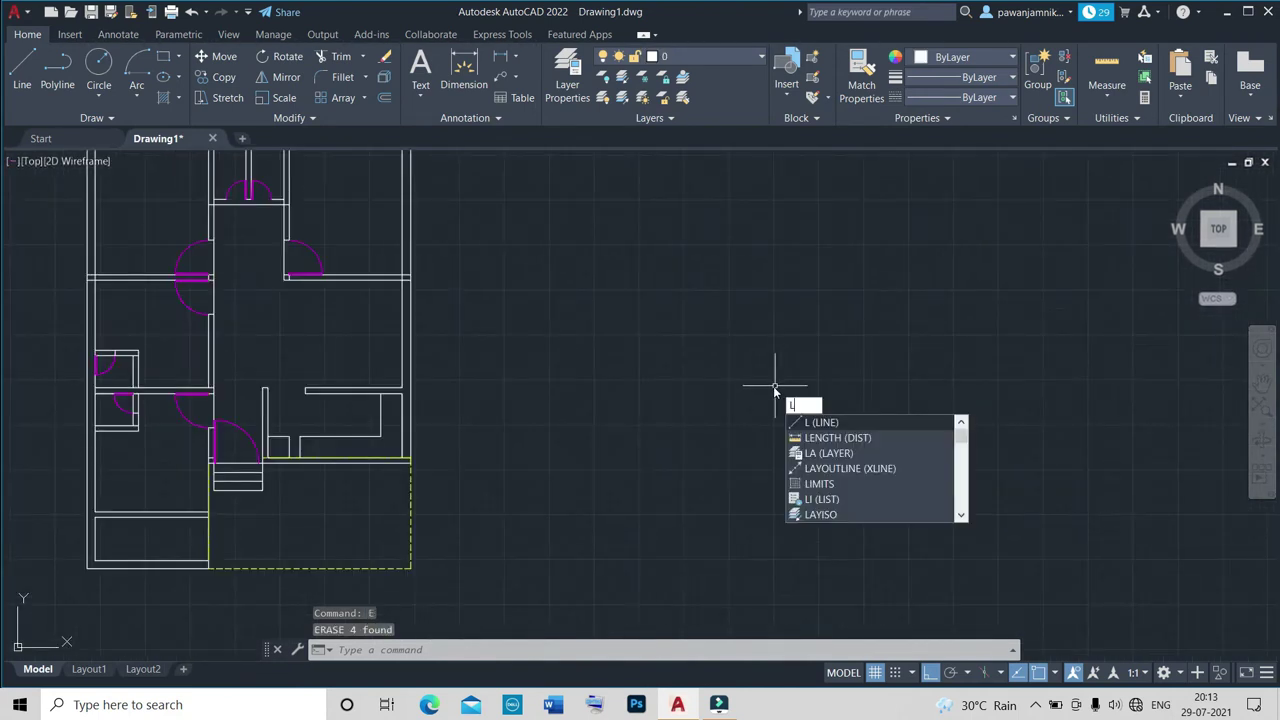
{"action": "key", "text": "Return"}
{"action": "left_click", "coordinate": [575, 377]}
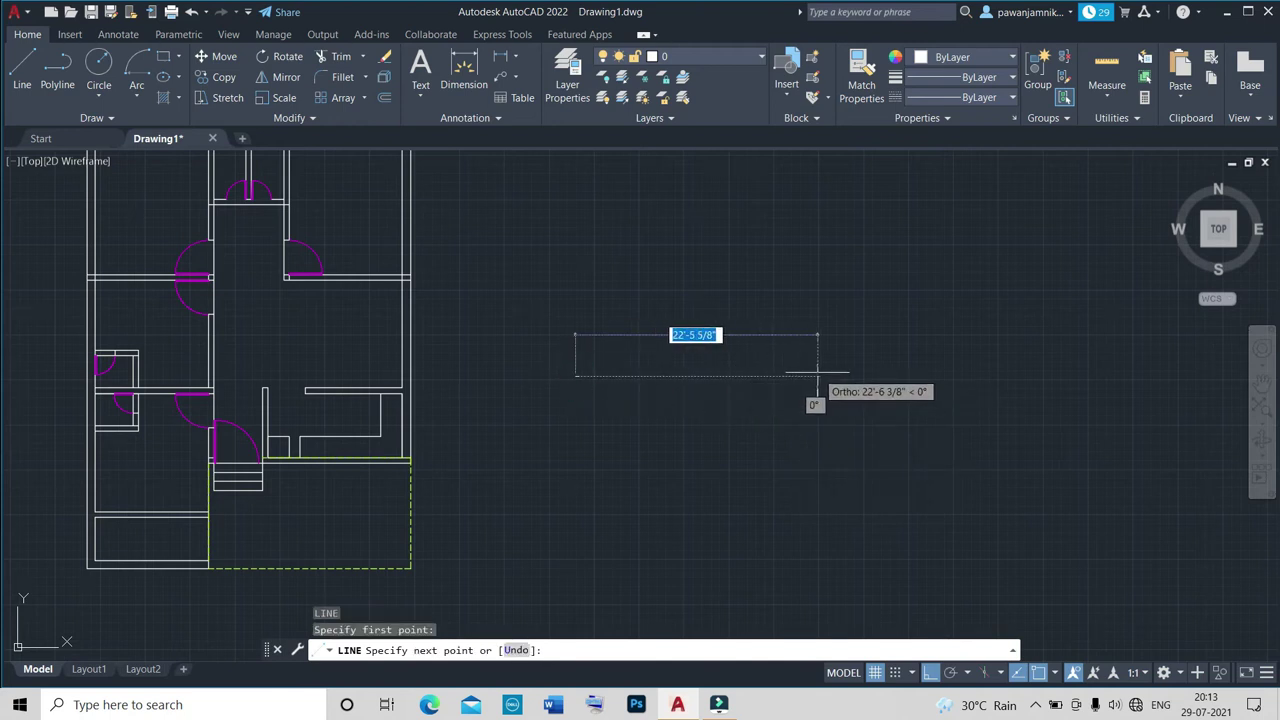
{"action": "key", "text": "Return"}
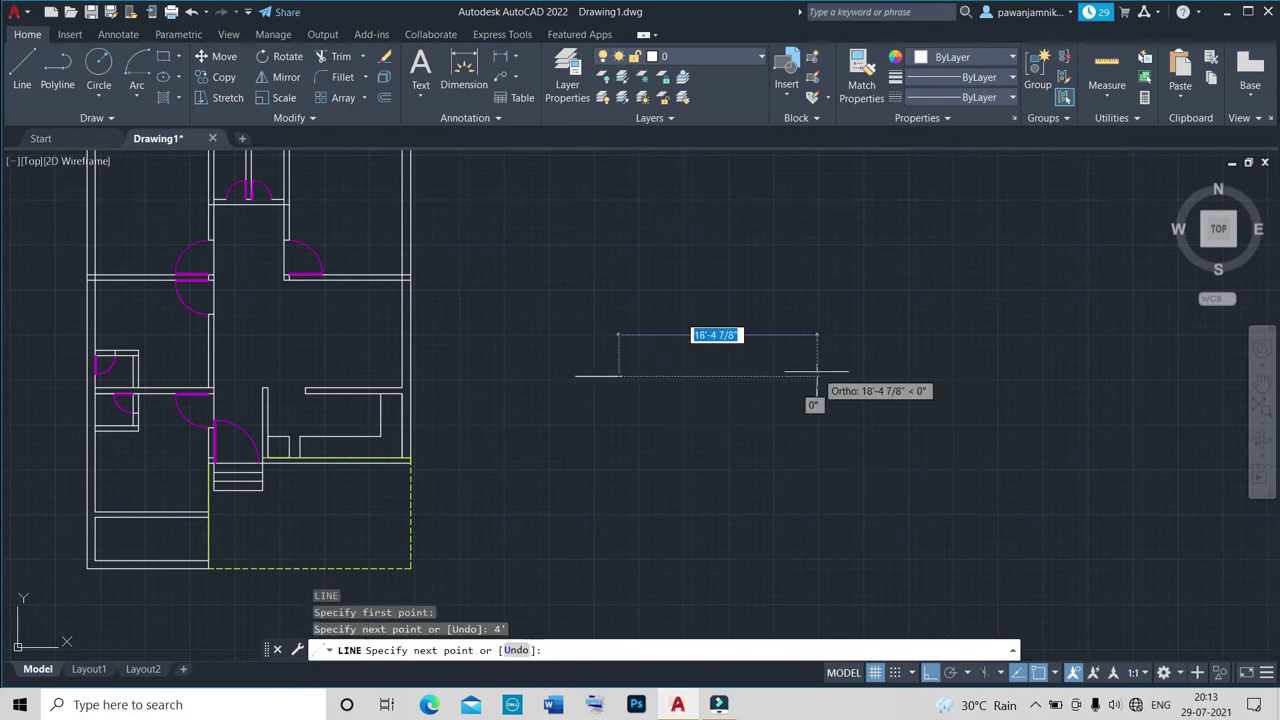
{"action": "key", "text": "Escape"}
{"action": "type", "text": "l"}
{"action": "key", "text": "Return"}
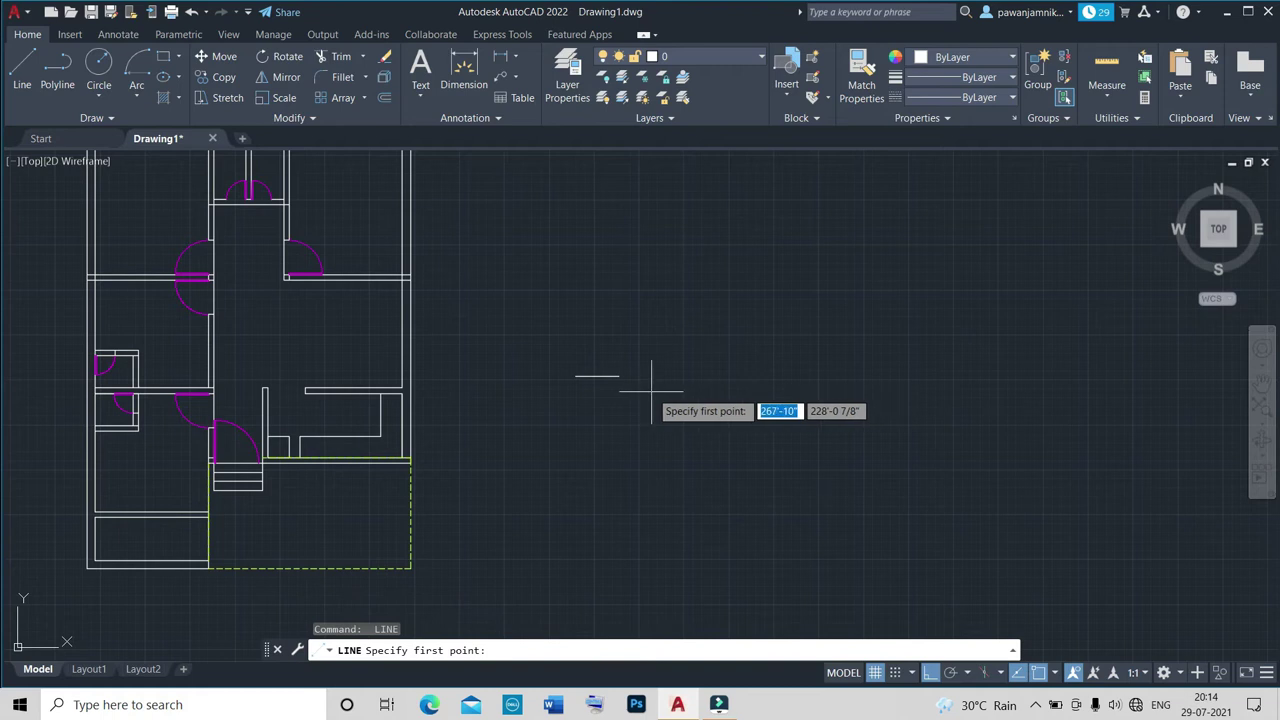
{"action": "left_click", "coordinate": [666, 376]}
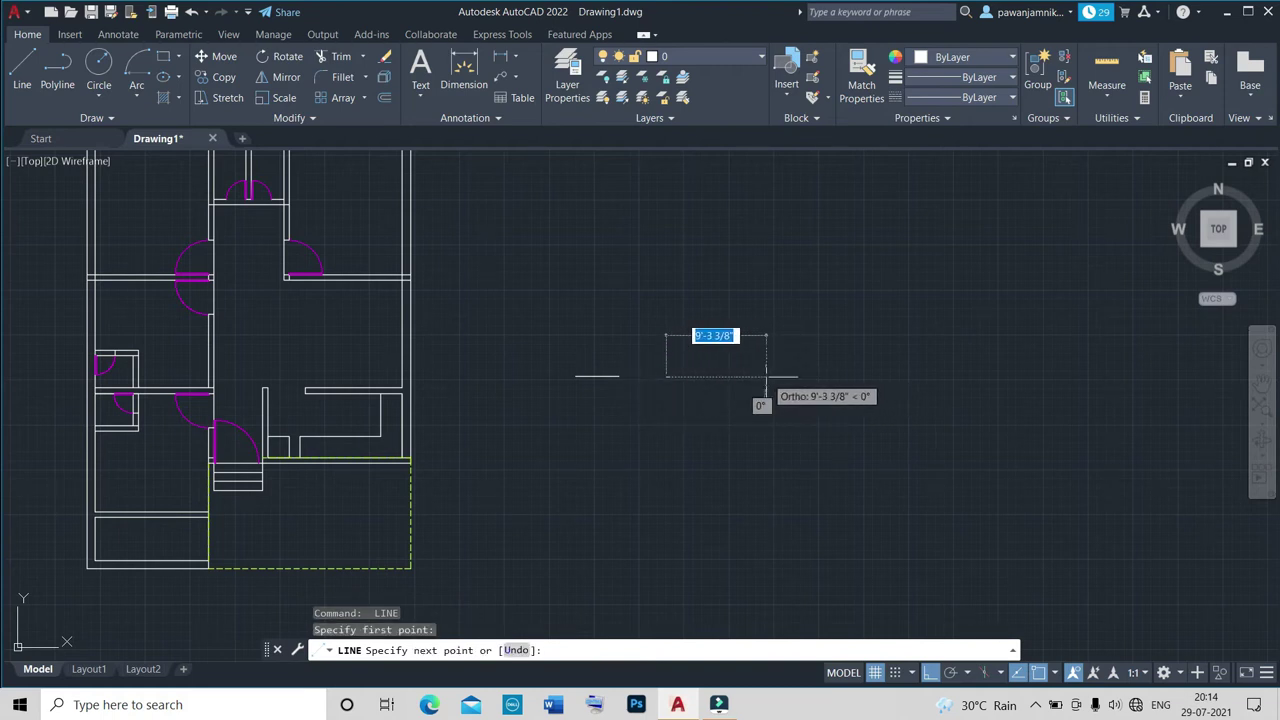
{"action": "type", "text": "5"}
{"action": "key", "text": "Return"}
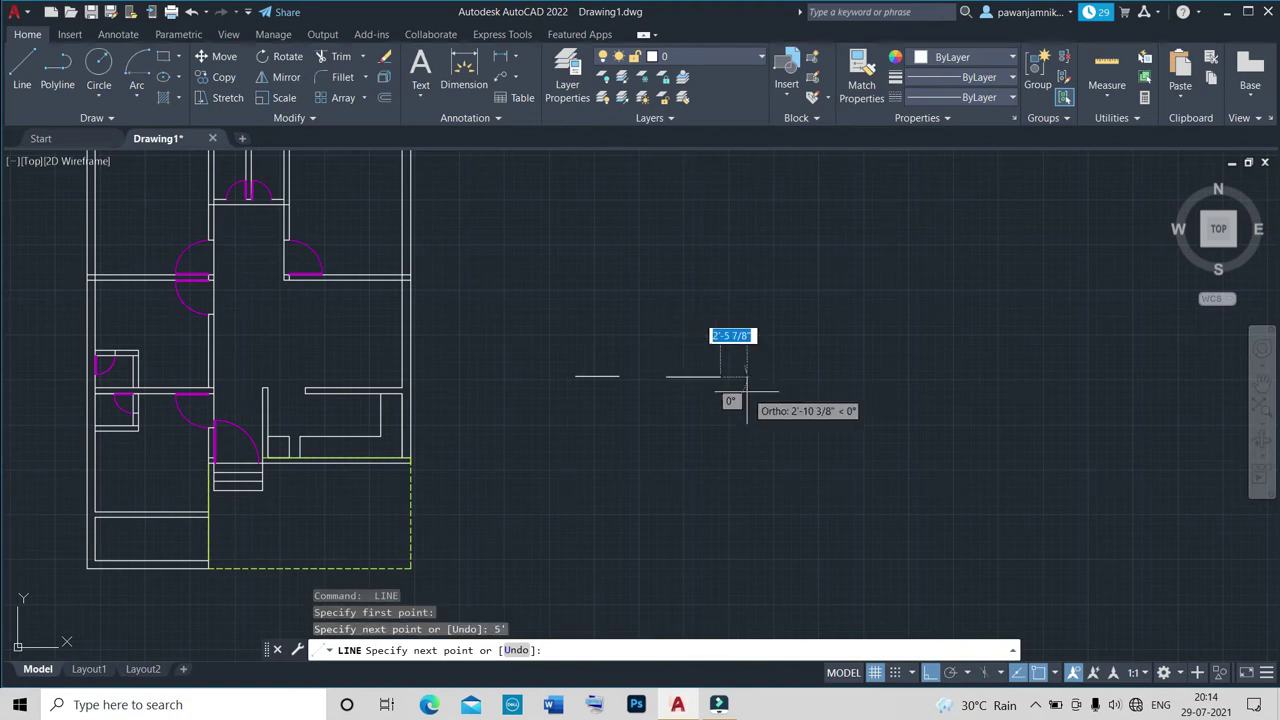
{"action": "key", "text": "Escape"}
Draw a 2' horizontal line below the gap between them.
{"action": "key", "text": "Return"}
{"action": "left_click", "coordinate": [627, 427]}
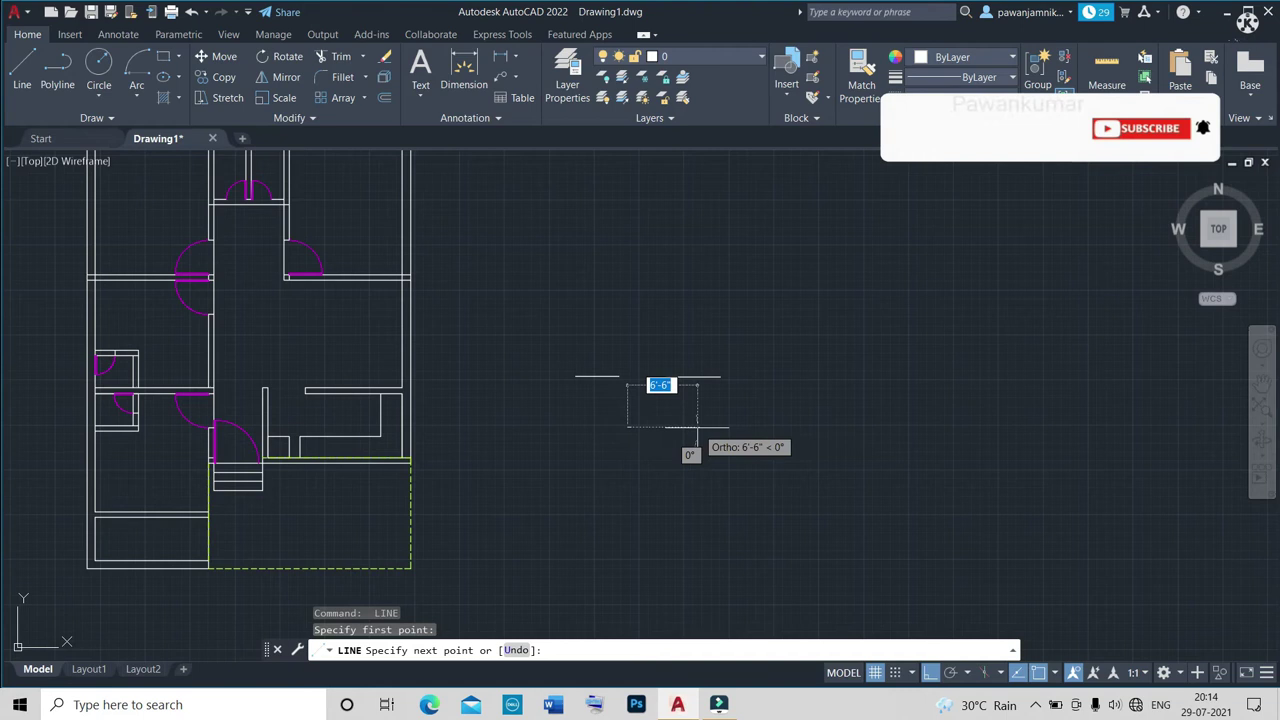
{"action": "type", "text": "2"}
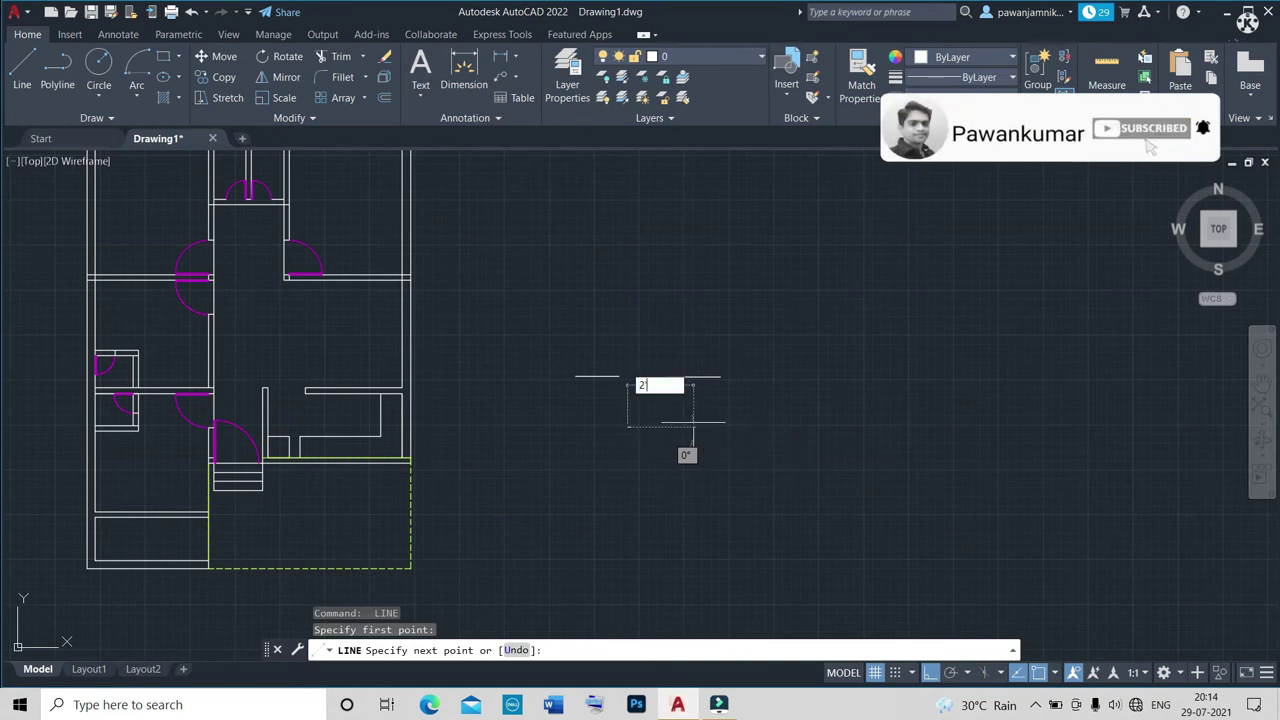
{"action": "key", "text": "Return"}
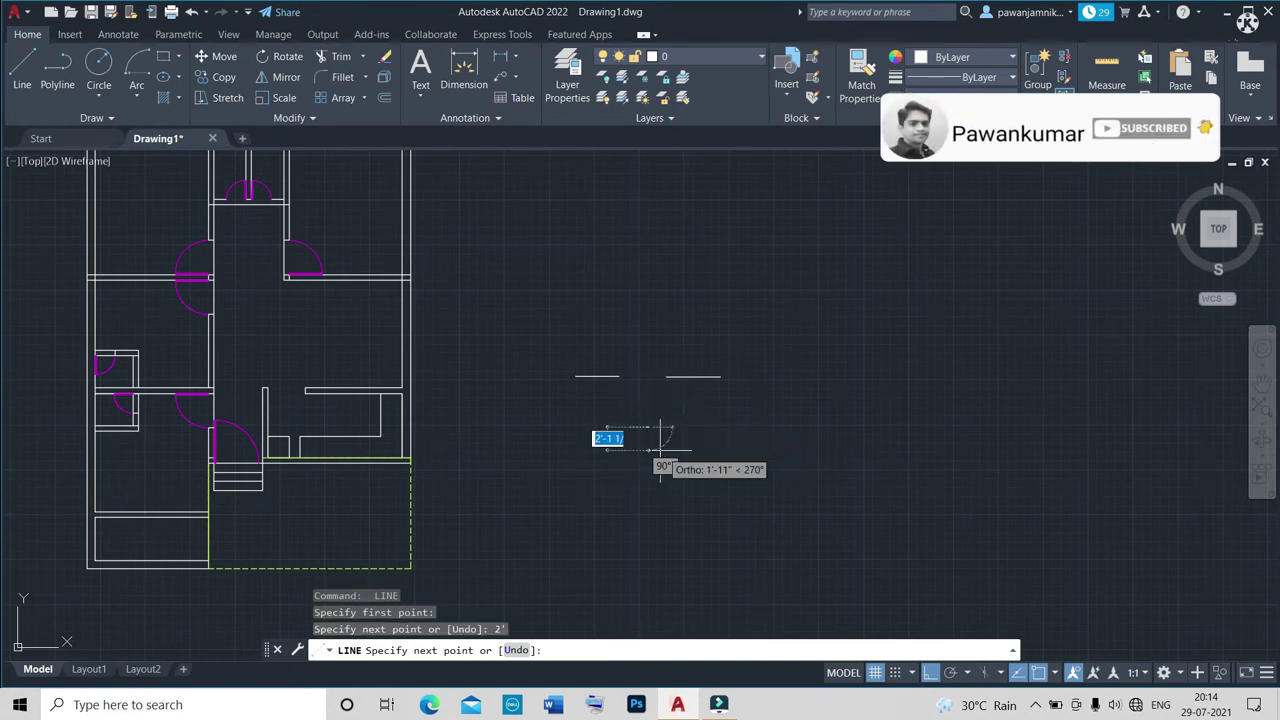
{"action": "key", "text": "Escape"}
{"action": "scroll", "coordinate": [585, 368], "scroll_direction": "up", "scroll_amount": 5}
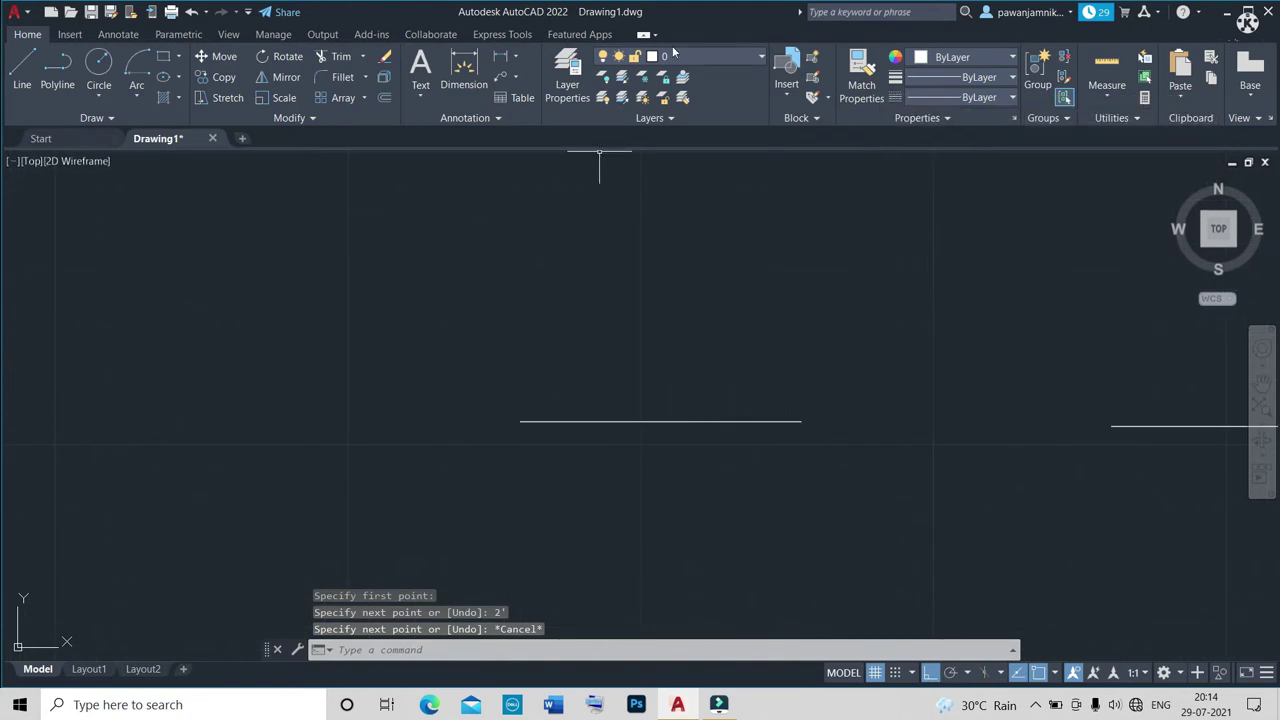
Make the window layer current and draw a 4' by 9" rectangle outline.
{"action": "left_click", "coordinate": [680, 56]}
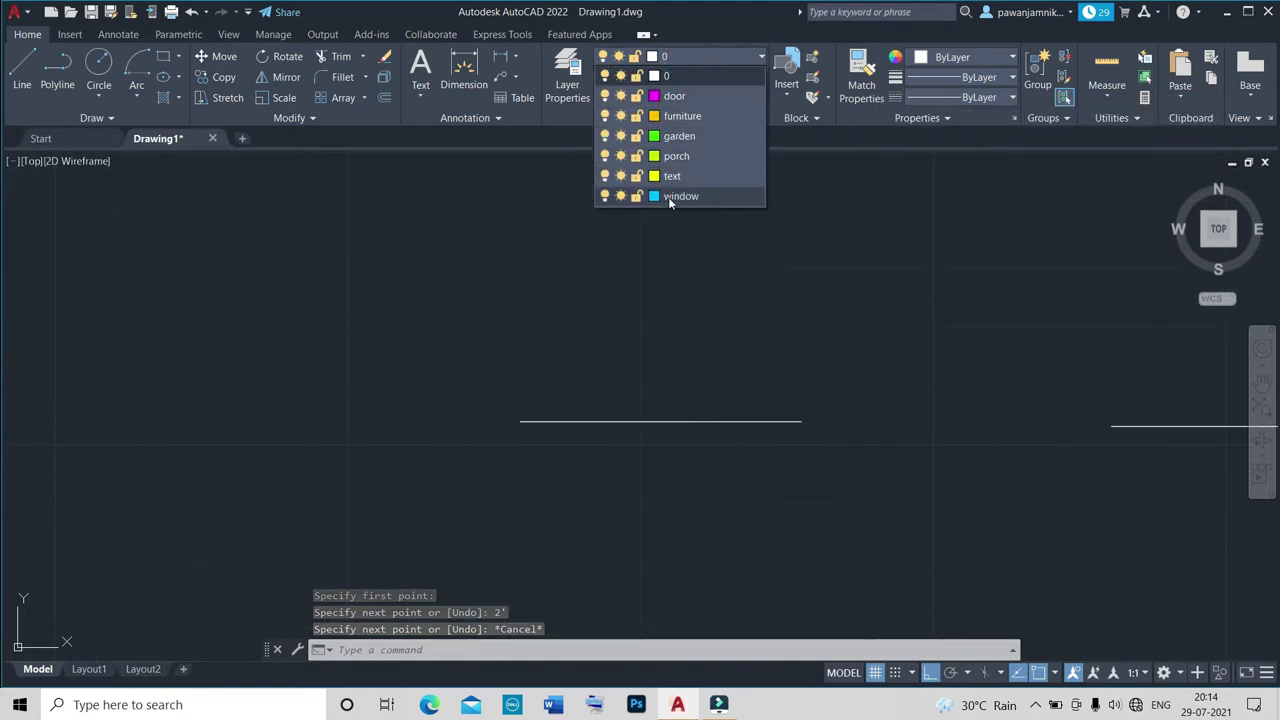
{"action": "left_click", "coordinate": [670, 197]}
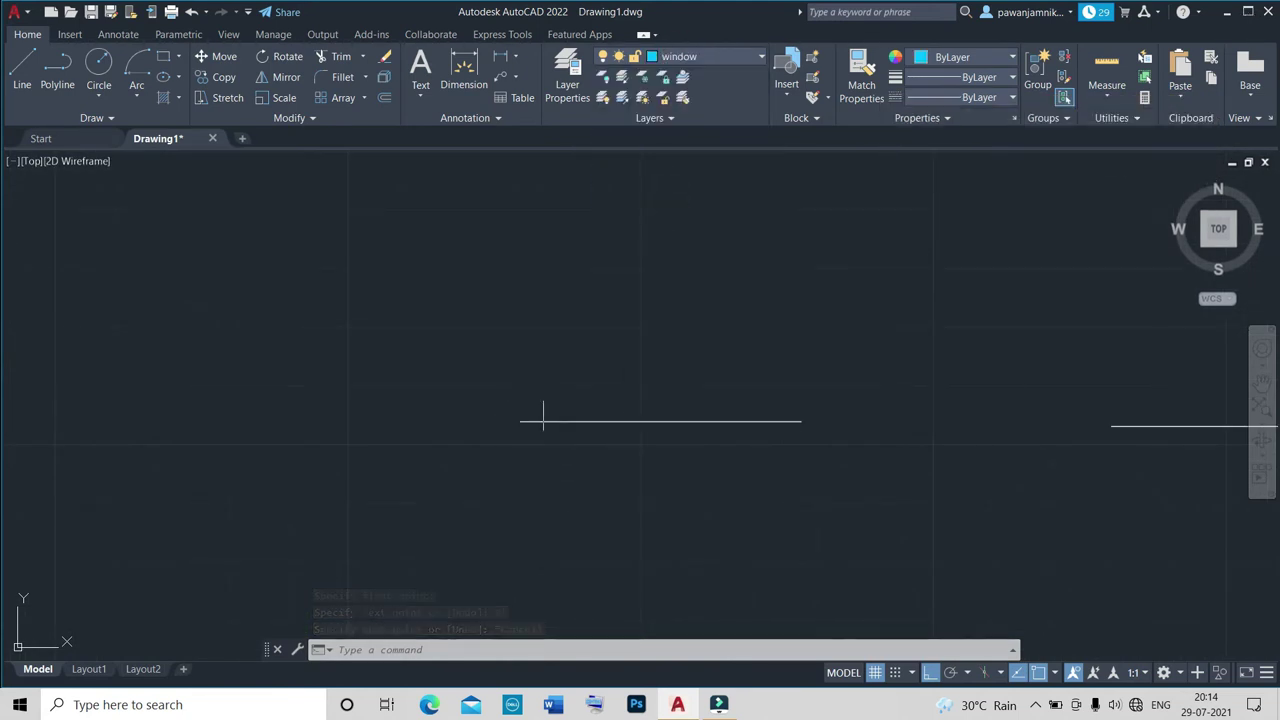
{"action": "key", "text": "l"}
{"action": "key", "text": "Return"}
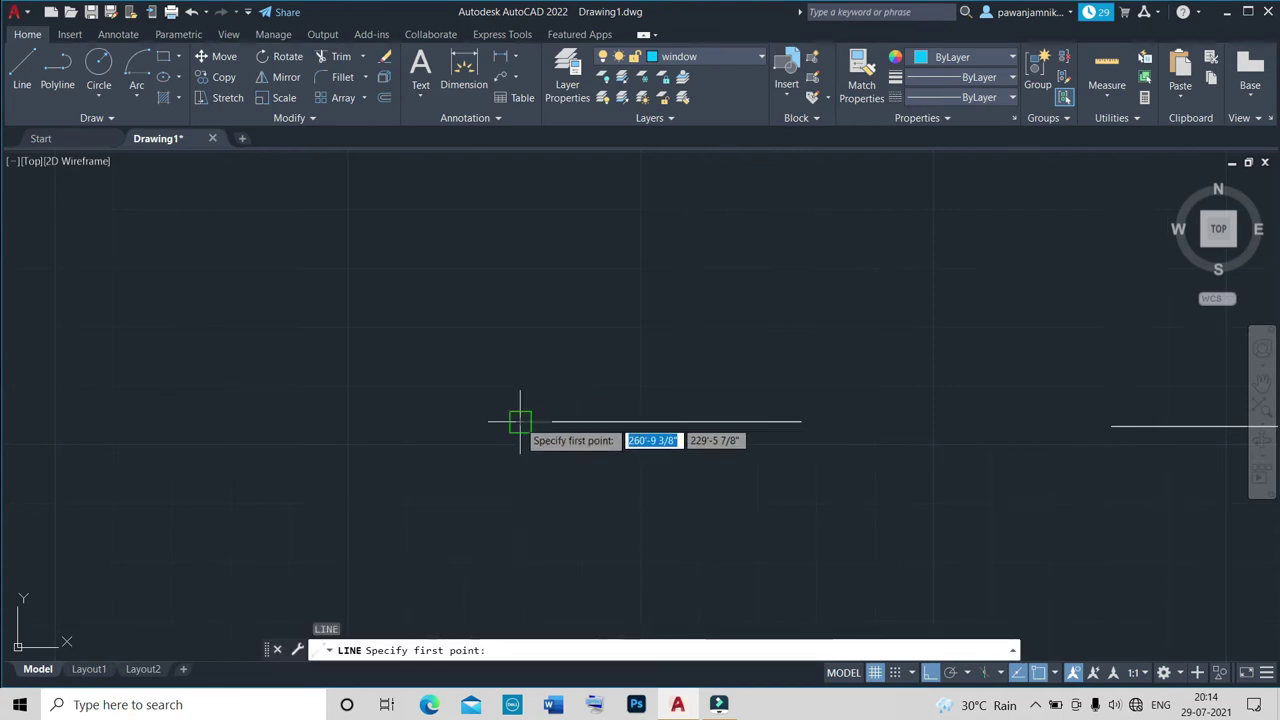
{"action": "left_click", "coordinate": [520, 422]}
{"action": "left_click", "coordinate": [801, 421]}
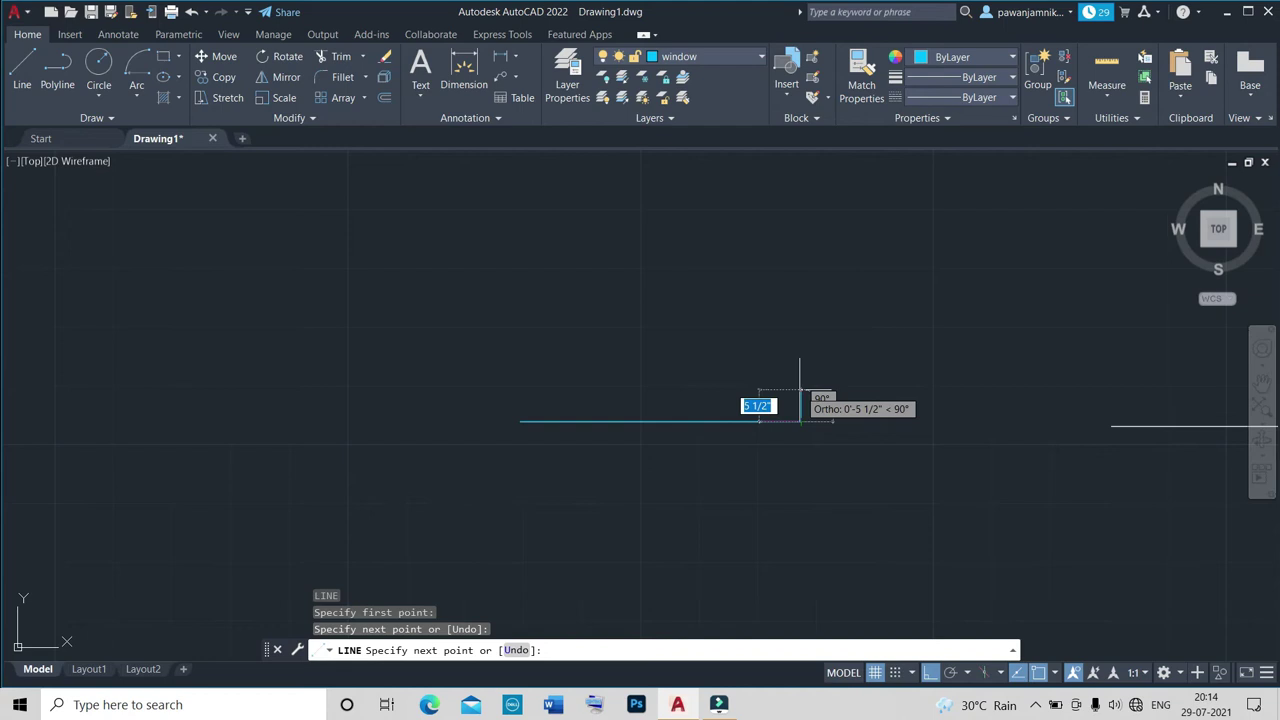
{"action": "type", "text": "9"}
{"action": "key", "text": "Return"}
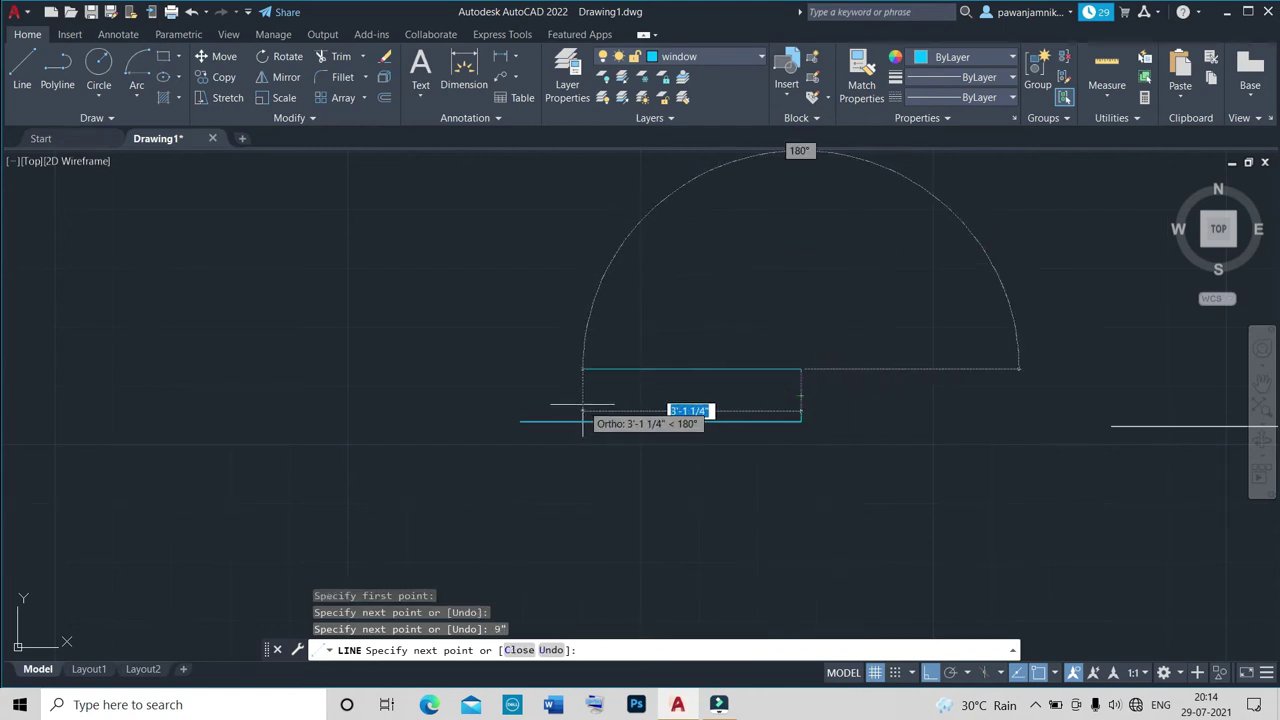
{"action": "type", "text": "4"}
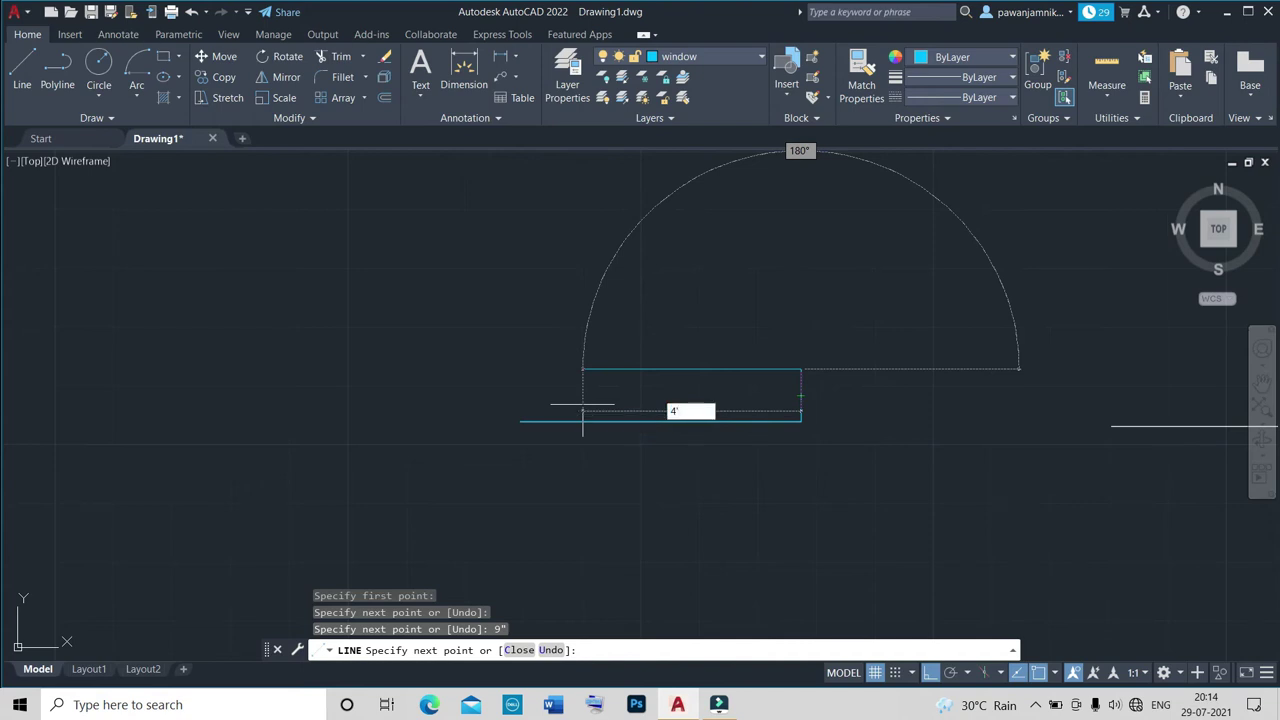
{"action": "key", "text": "Return"}
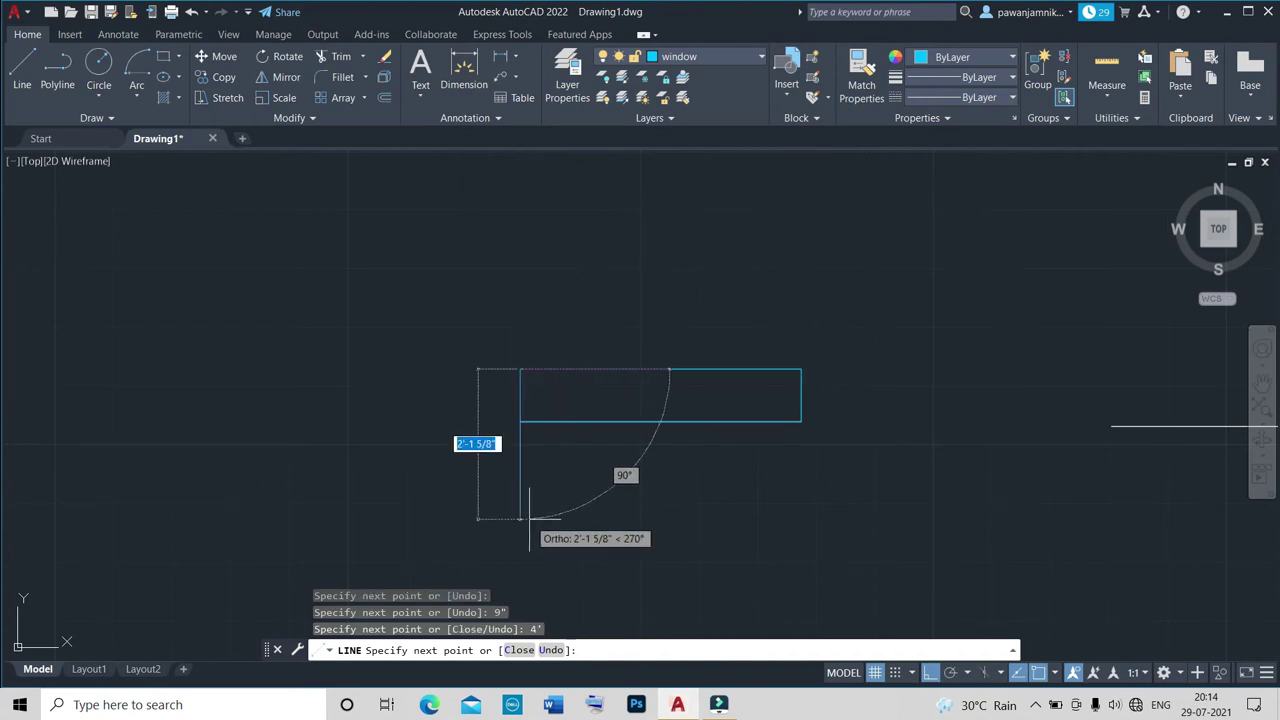
{"action": "type", "text": "9\""}
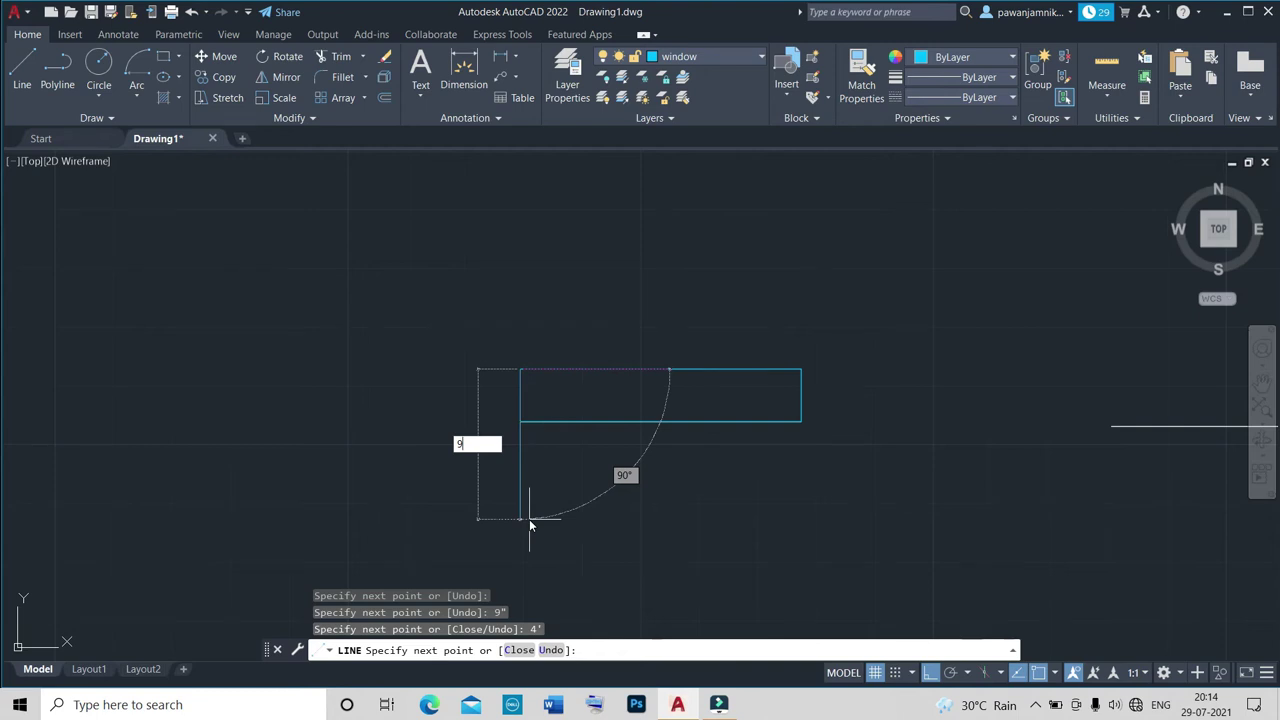
{"action": "key", "text": "Return"}
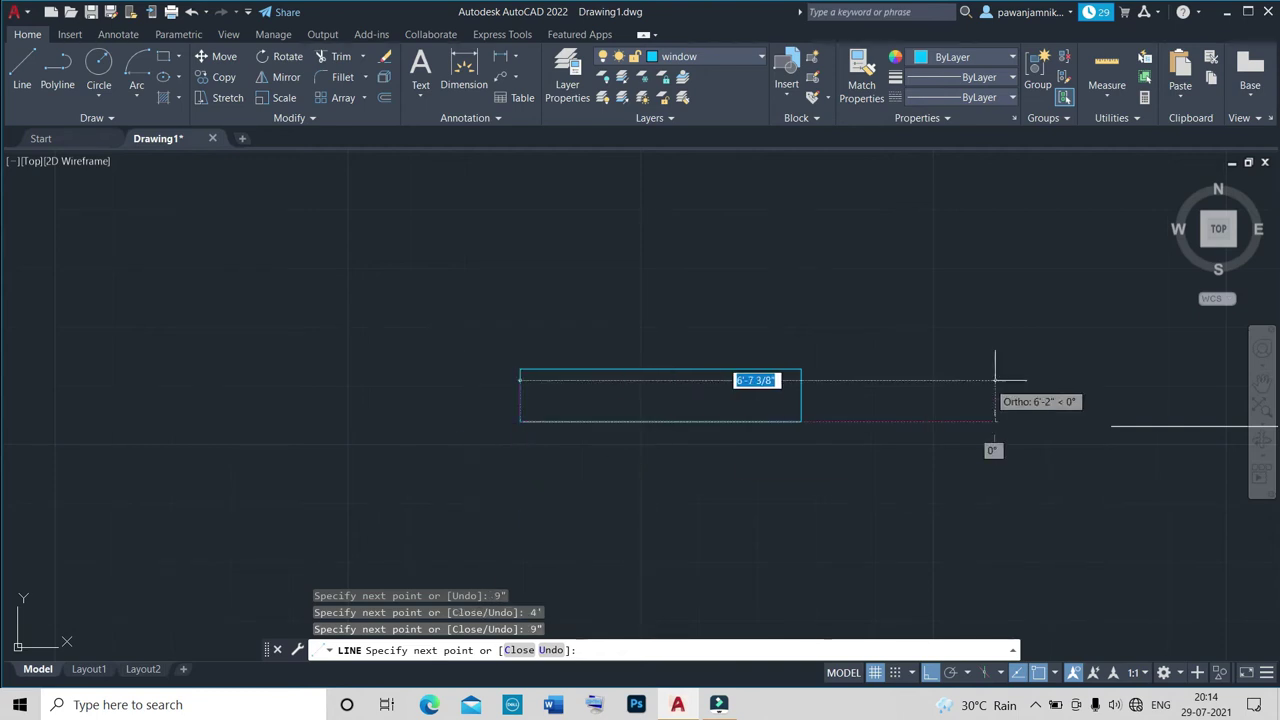
{"action": "key", "text": "Escape"}
Draw a horizontal midline across the rectangle between its side midpoints.
{"action": "type", "text": "l"}
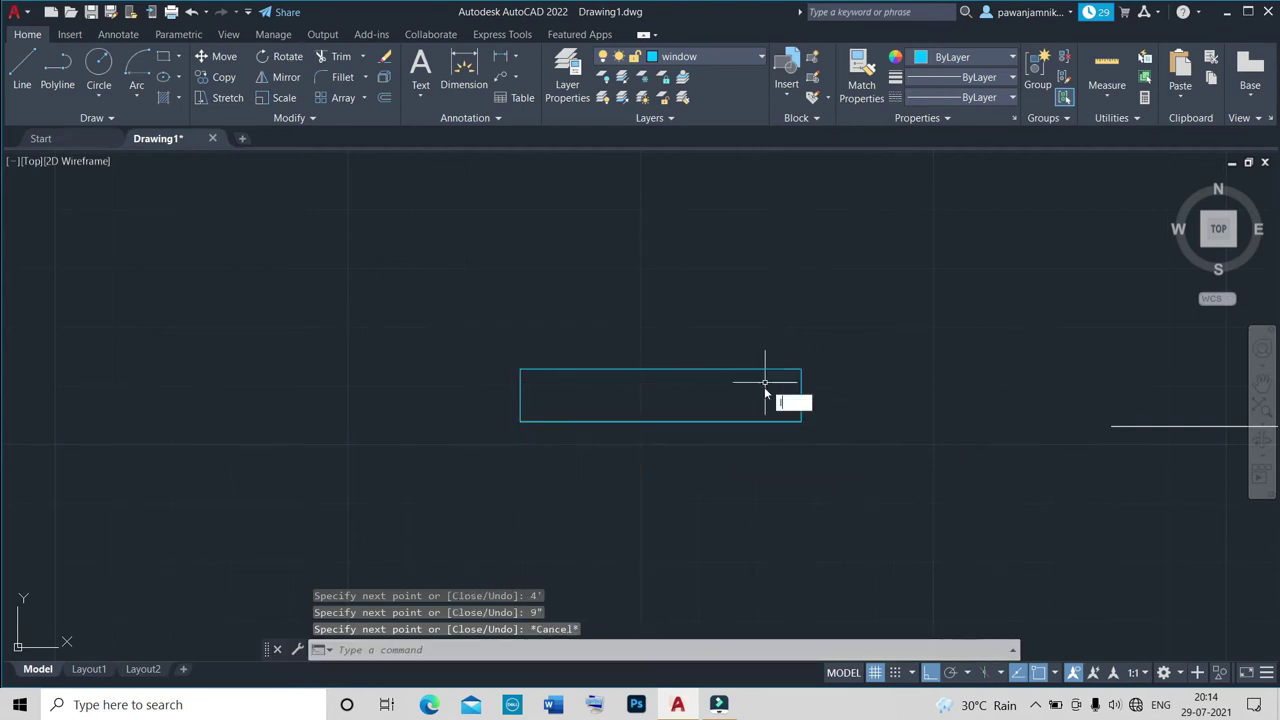
{"action": "key", "text": "Return"}
{"action": "left_click", "coordinate": [800, 395]}
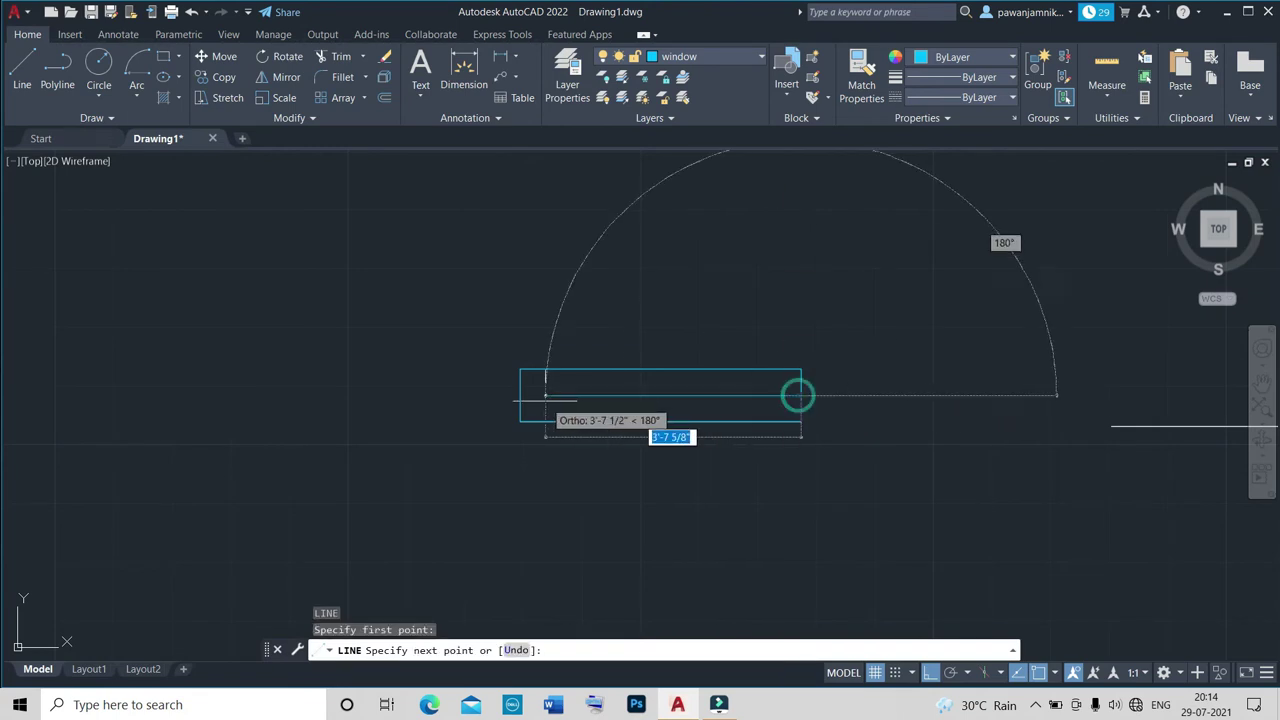
{"action": "left_click", "coordinate": [520, 395]}
{"action": "key", "text": "Escape"}
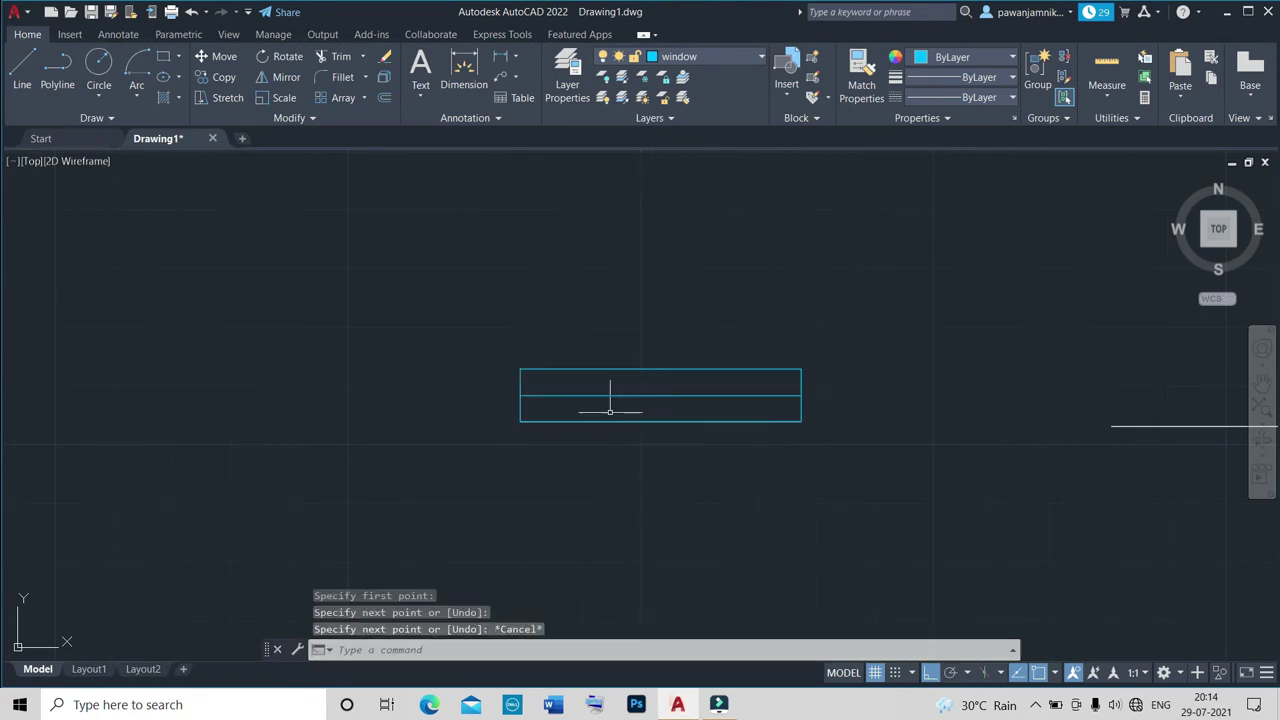
Offset the midline 2", then erase that unwanted copy.
{"action": "left_click", "coordinate": [600, 428]}
{"action": "type", "text": "o"}
{"action": "key", "text": "Return"}
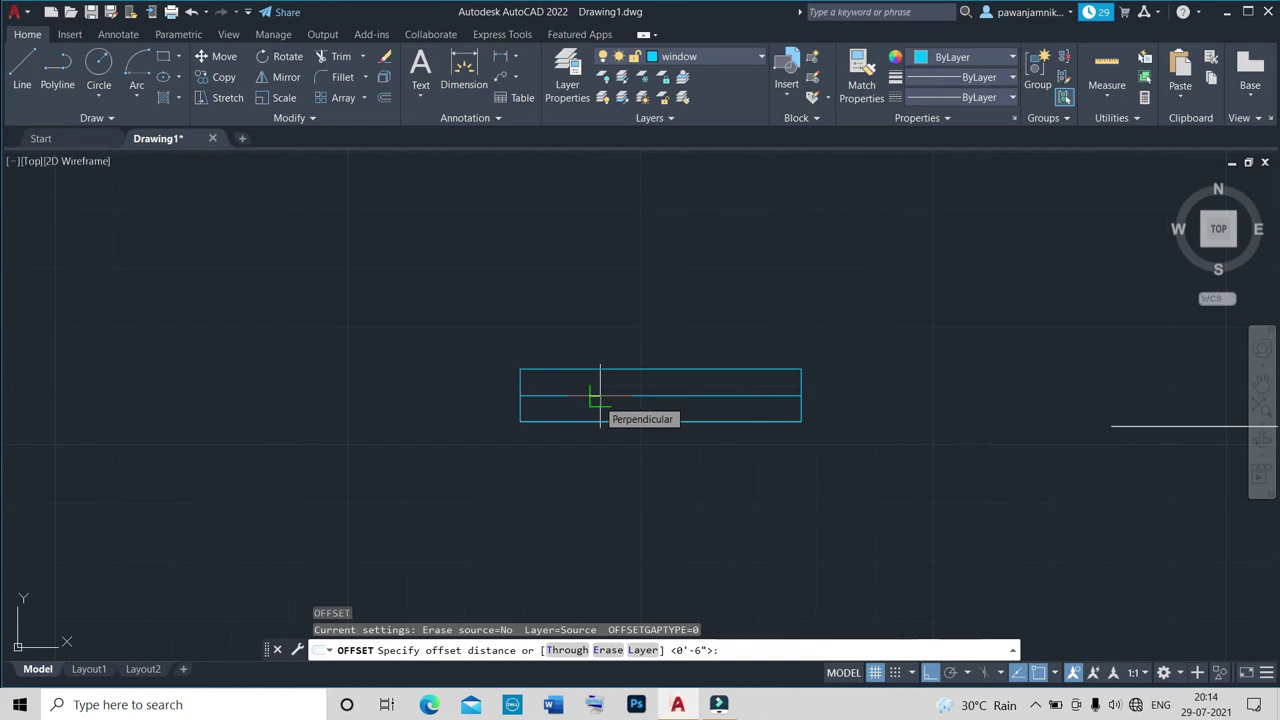
{"action": "type", "text": "2"}
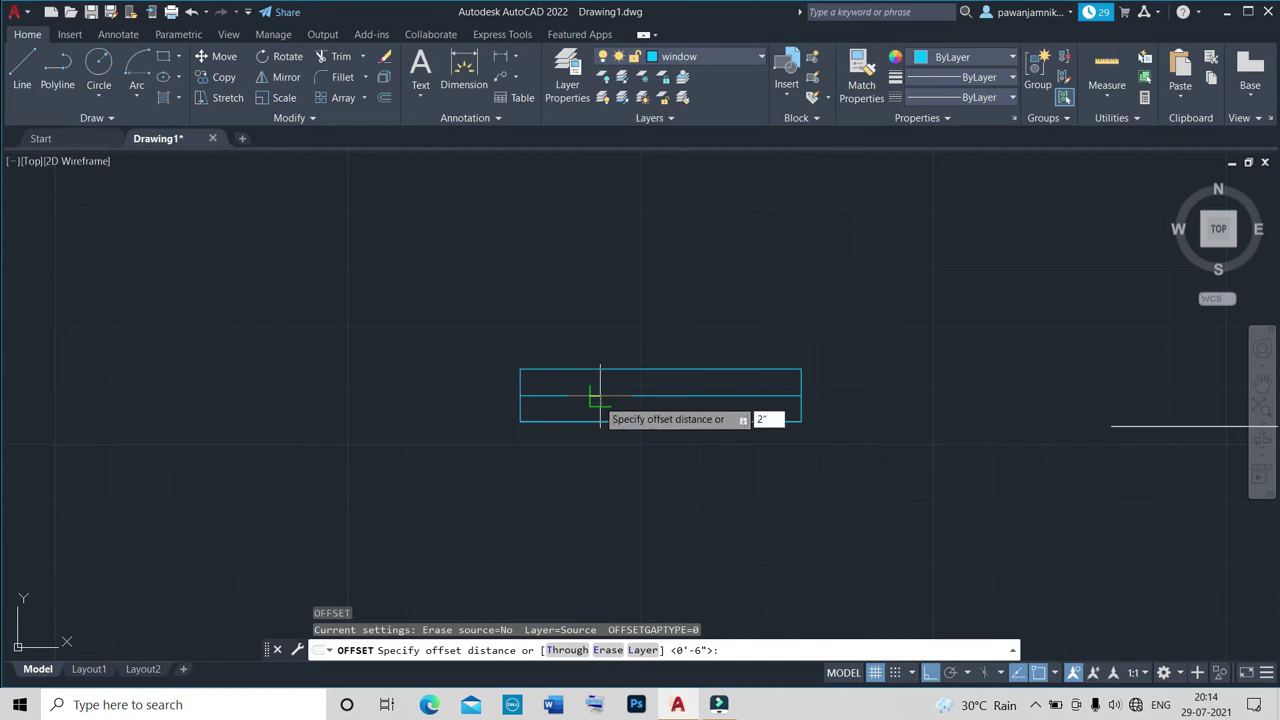
{"action": "key", "text": "Return"}
{"action": "scroll", "coordinate": [598, 399], "scroll_direction": "up", "scroll_amount": 3}
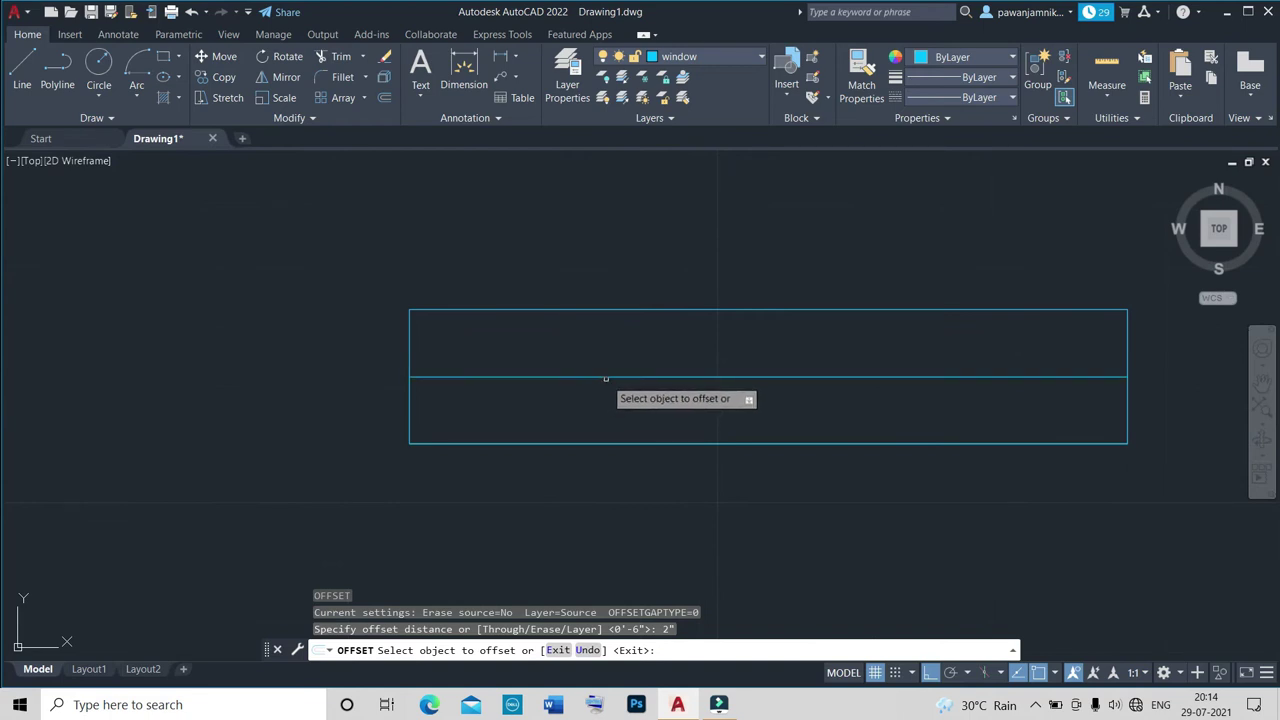
{"action": "left_click", "coordinate": [605, 378]}
{"action": "left_click", "coordinate": [620, 362]}
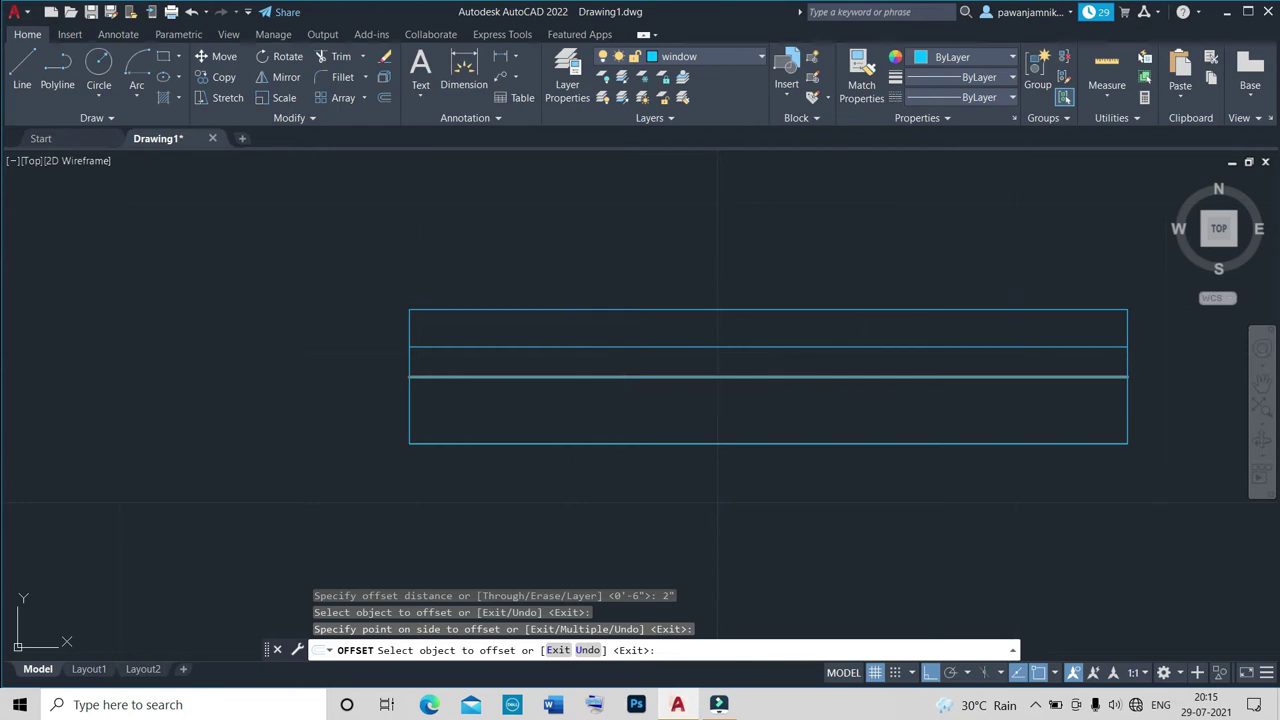
{"action": "key", "text": "Return"}
{"action": "left_click", "coordinate": [630, 346]}
{"action": "type", "text": "e"}
{"action": "key", "text": "Return"}
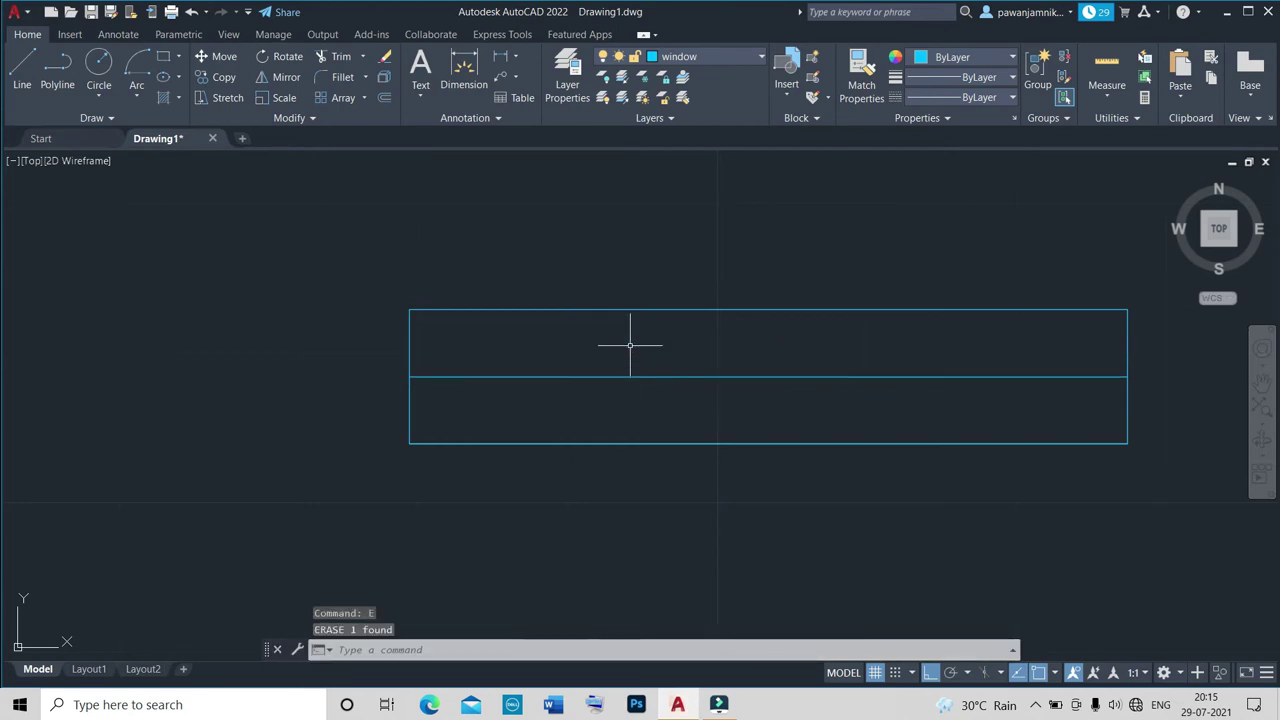
Offset the midline 1" above and below, then erase the original midline.
{"action": "type", "text": "o"}
{"action": "key", "text": "Return"}
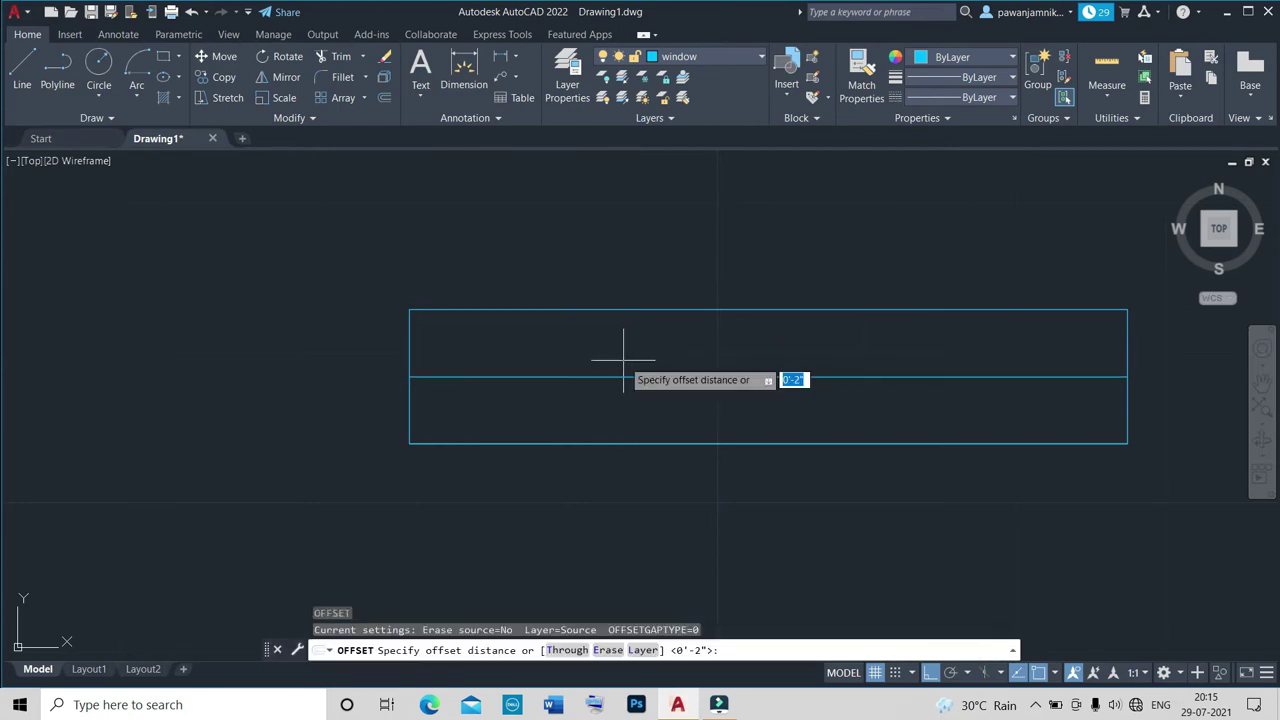
{"action": "key", "text": "Return"}
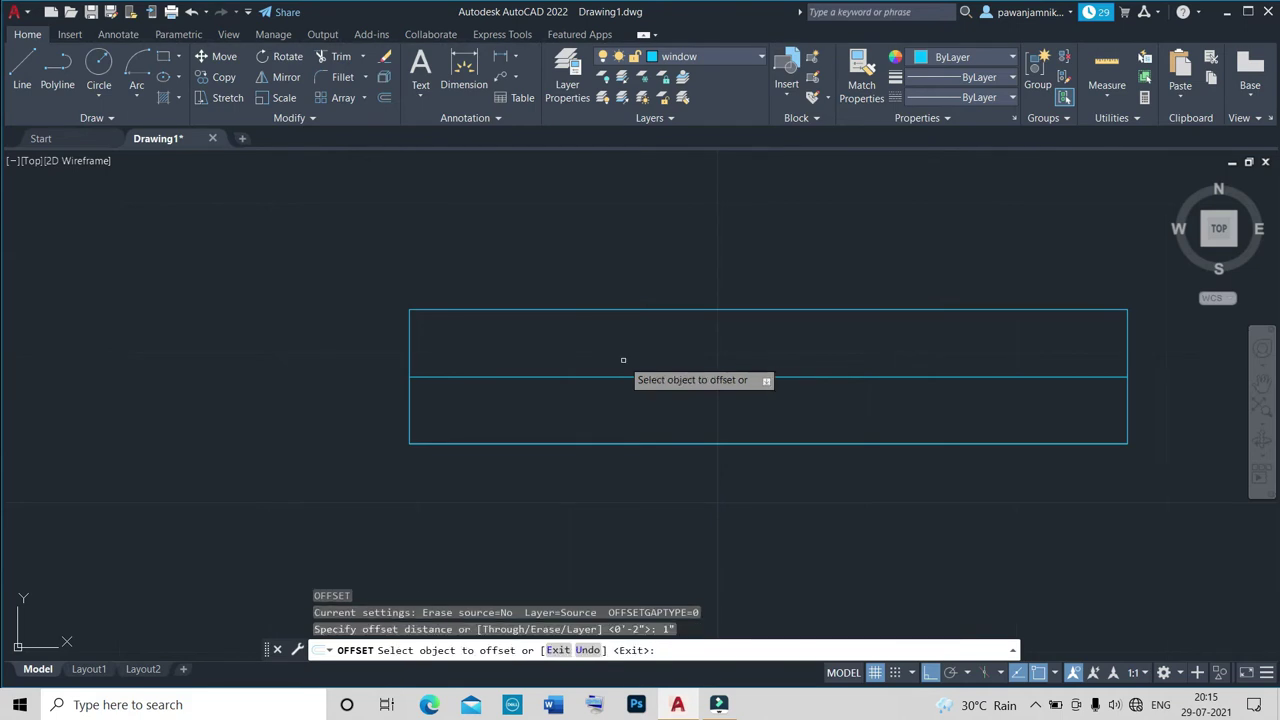
{"action": "left_click", "coordinate": [614, 377]}
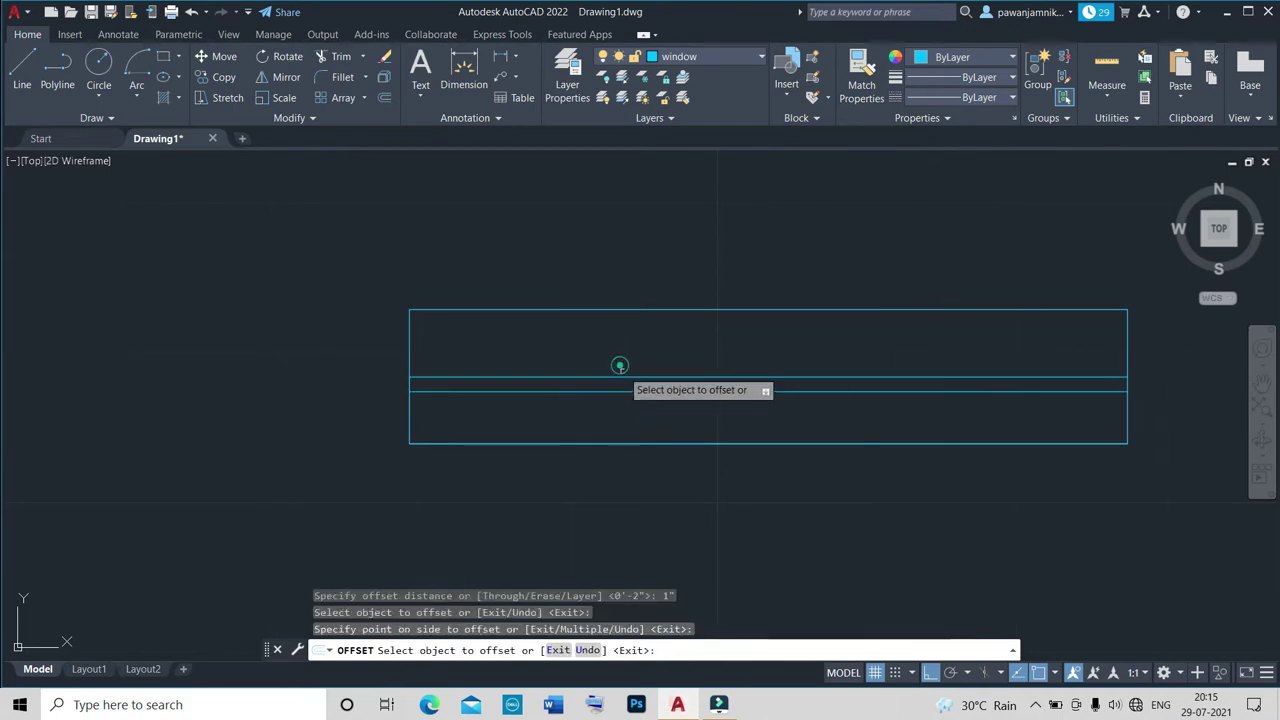
{"action": "left_click", "coordinate": [616, 377]}
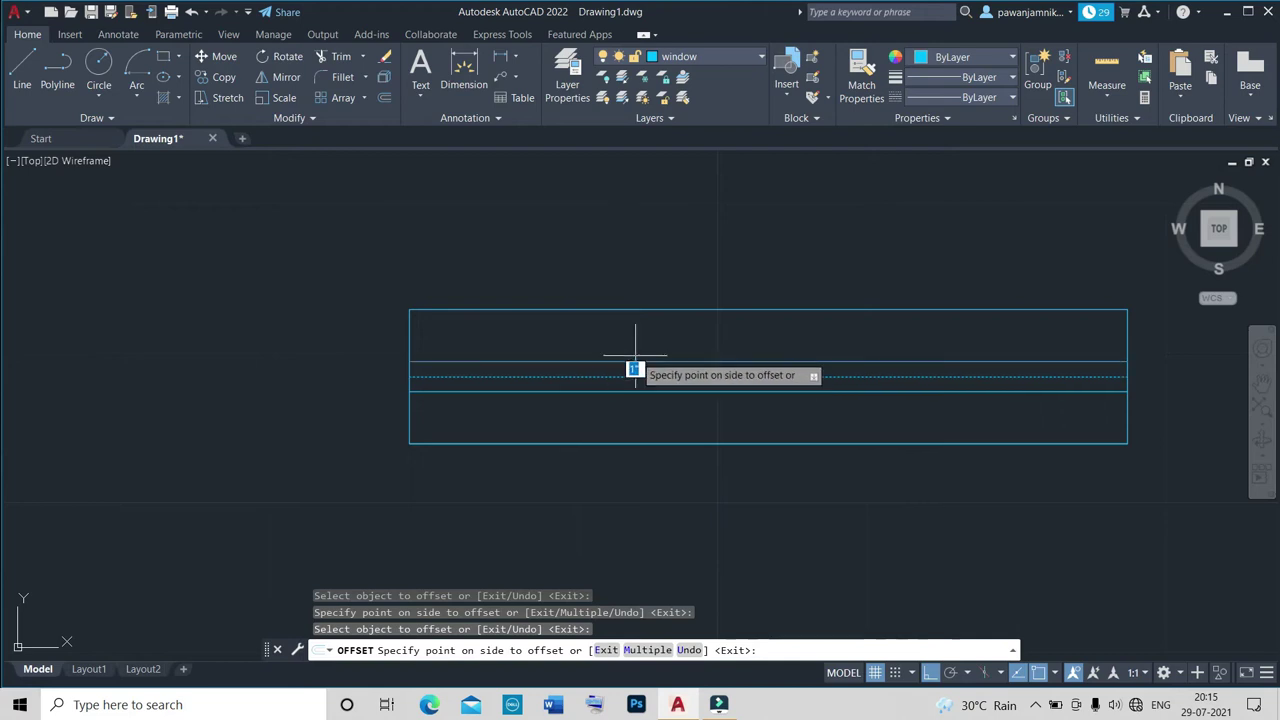
{"action": "left_click", "coordinate": [635, 355]}
{"action": "key", "text": "Escape"}
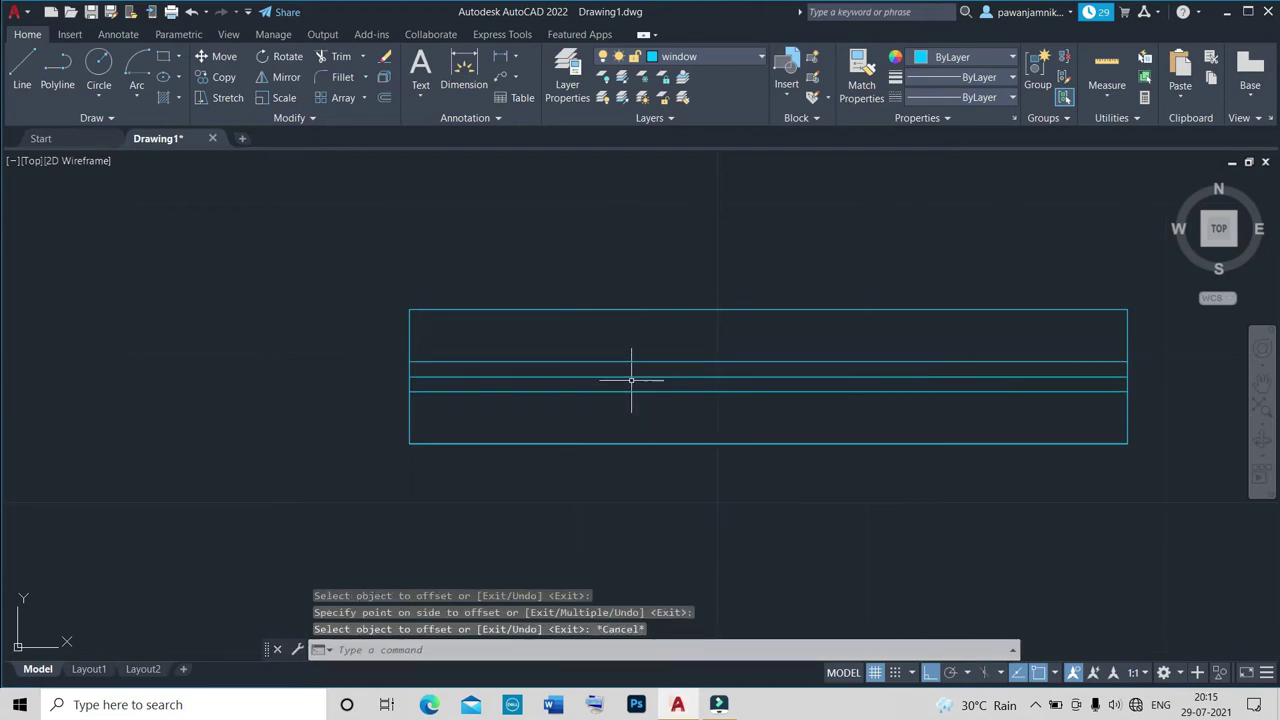
{"action": "left_click", "coordinate": [632, 377]}
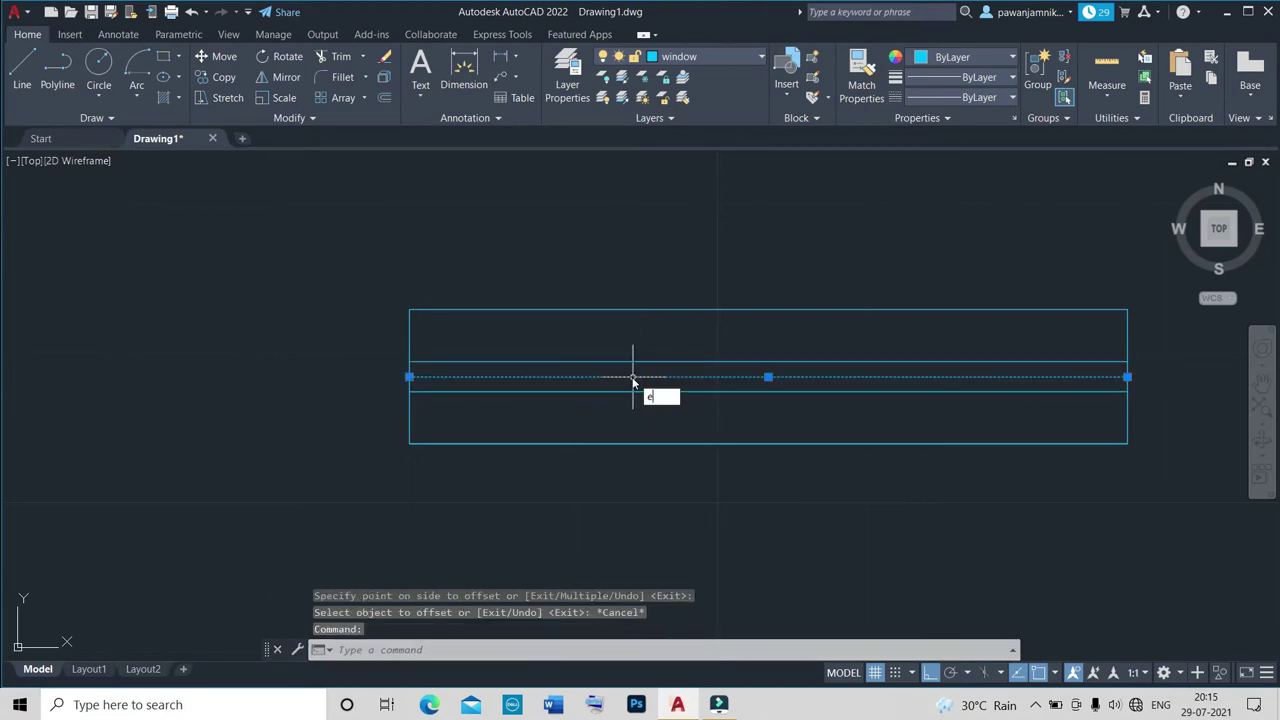
{"action": "key", "text": "Return"}
Window-select all the window symbol's lines and group them with G.
{"action": "scroll", "coordinate": [631, 383], "scroll_direction": "down", "scroll_amount": 2}
{"action": "left_click", "coordinate": [634, 422]}
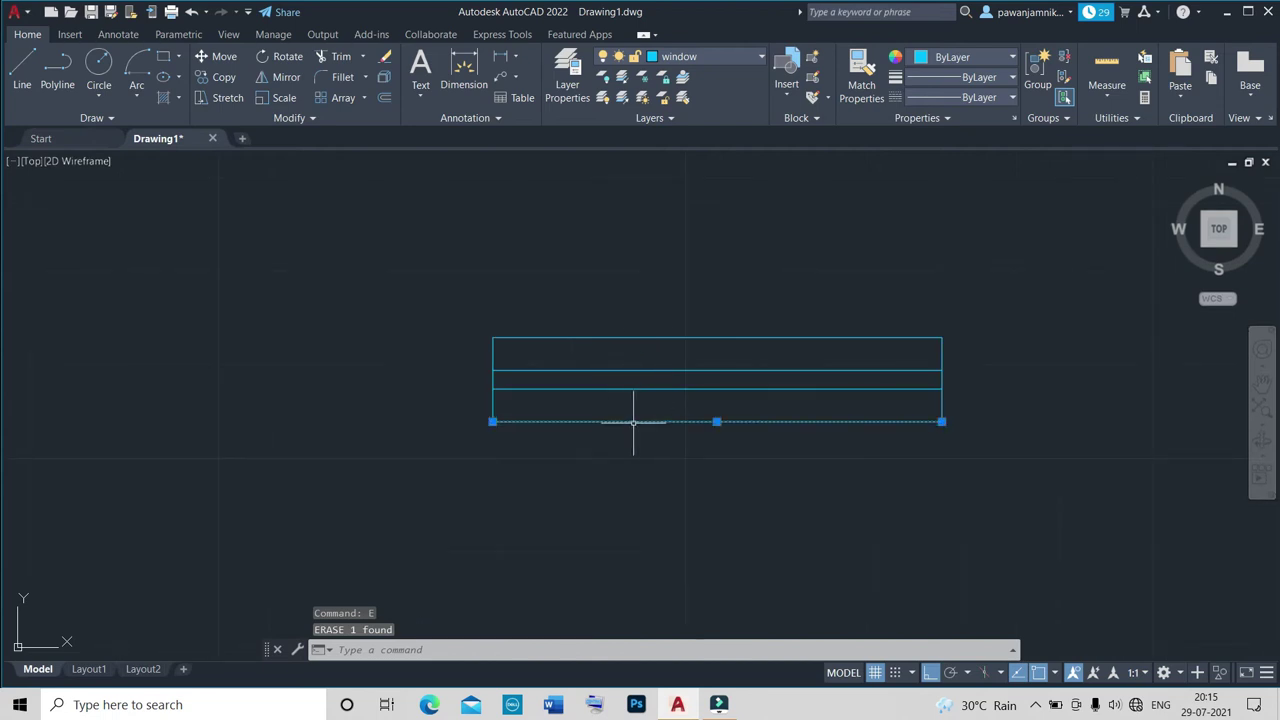
{"action": "left_click_drag", "start_coordinate": [463, 268], "coordinate": [545, 275]}
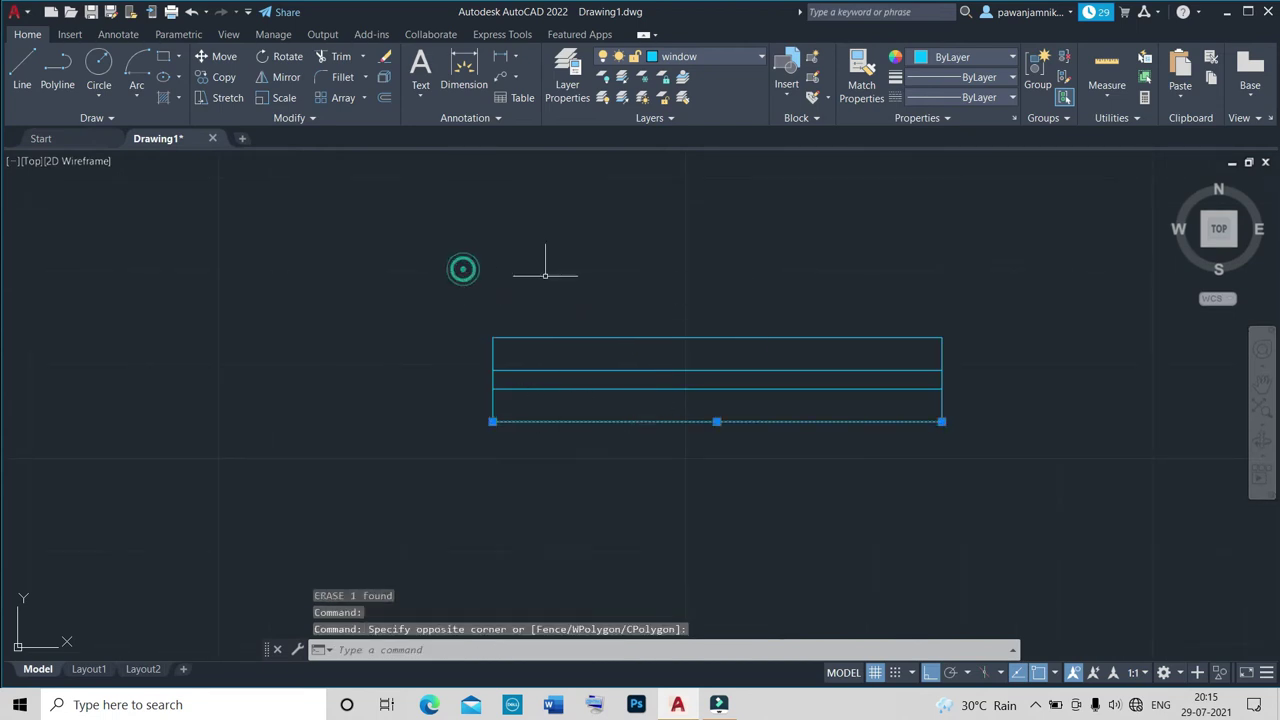
{"action": "key", "text": "Escape"}
{"action": "left_click_drag", "start_coordinate": [449, 292], "coordinate": [964, 477]}
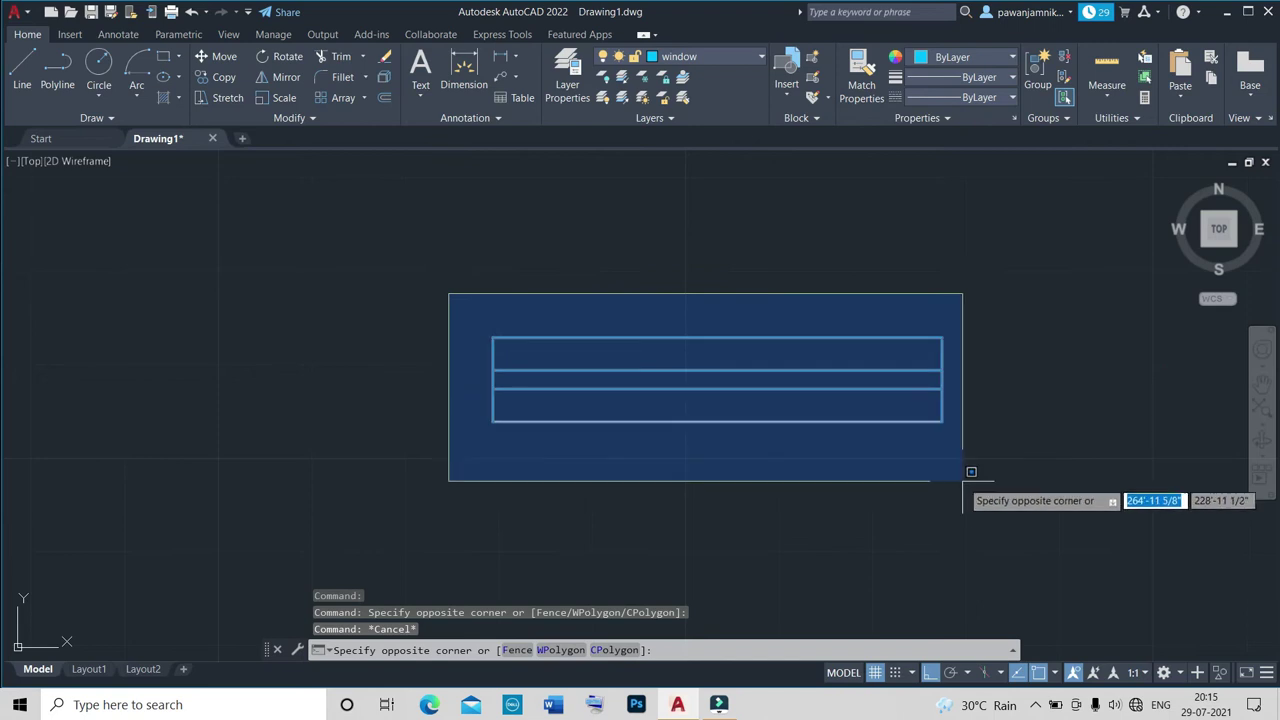
{"action": "type", "text": "g"}
{"action": "key", "text": "Return"}
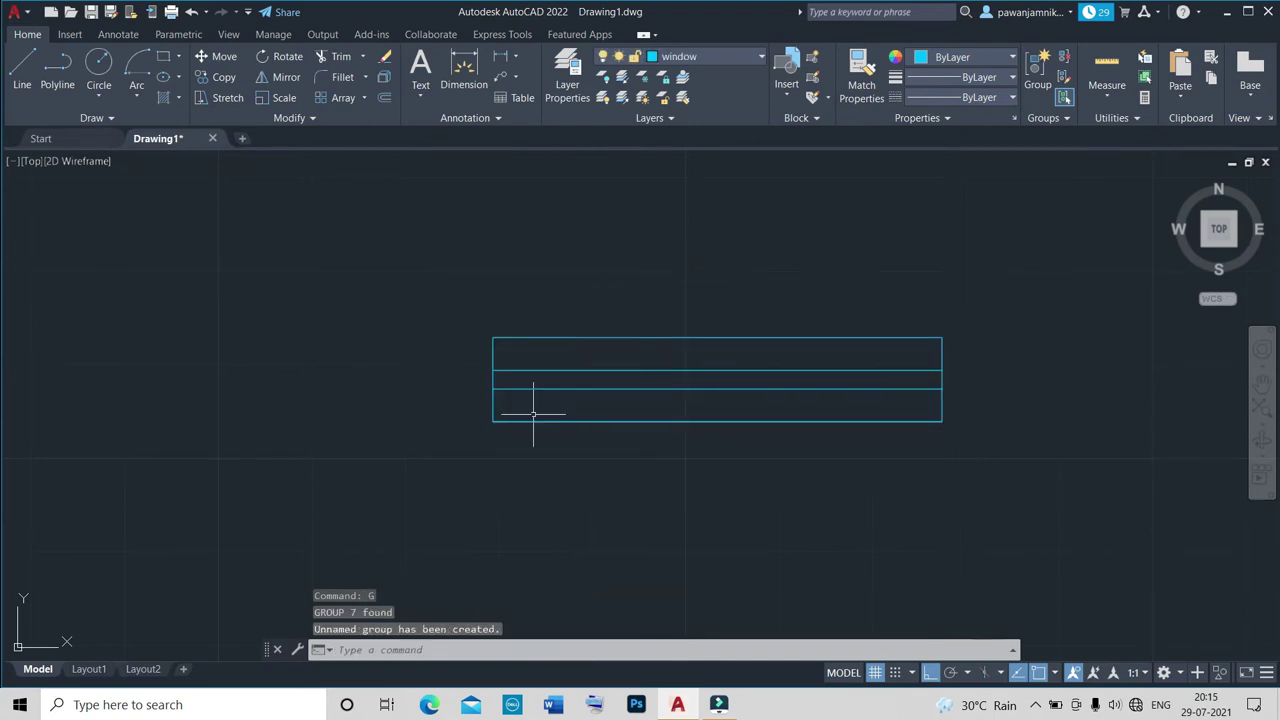
Select the grouped cyan window and copy it from its lower-right corner.
{"action": "scroll", "coordinate": [570, 320], "scroll_direction": "down", "scroll_amount": 4}
{"action": "scroll", "coordinate": [583, 340], "scroll_direction": "up", "scroll_amount": 4}
{"action": "scroll", "coordinate": [600, 349], "scroll_direction": "up", "scroll_amount": 2}
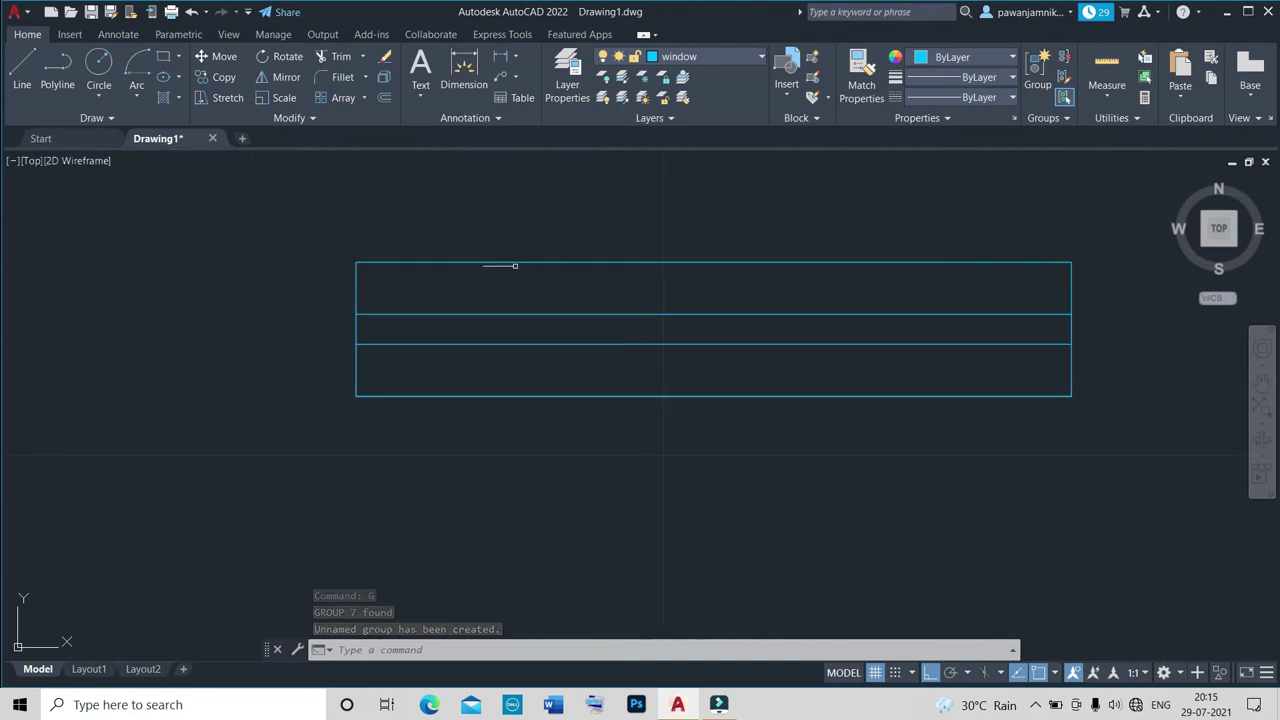
{"action": "left_click", "coordinate": [515, 265]}
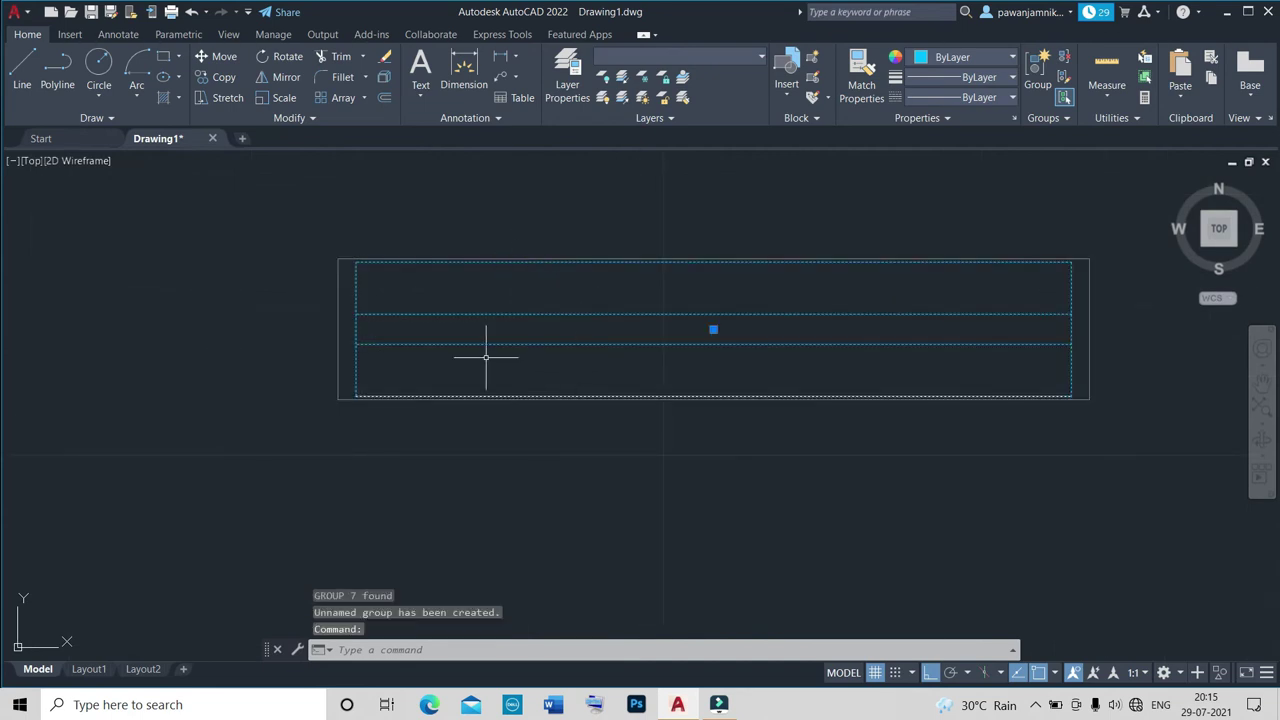
{"action": "type", "text": "co"}
{"action": "key", "text": "Return"}
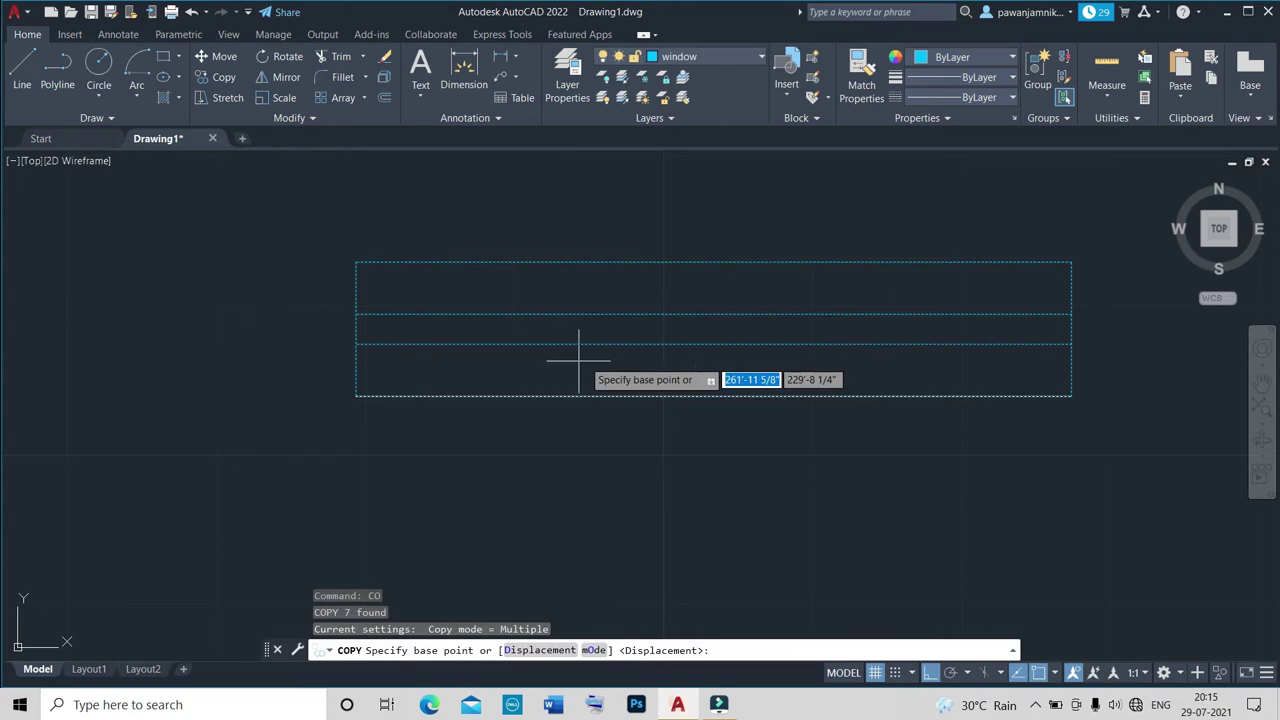
{"action": "left_click", "coordinate": [1071, 395]}
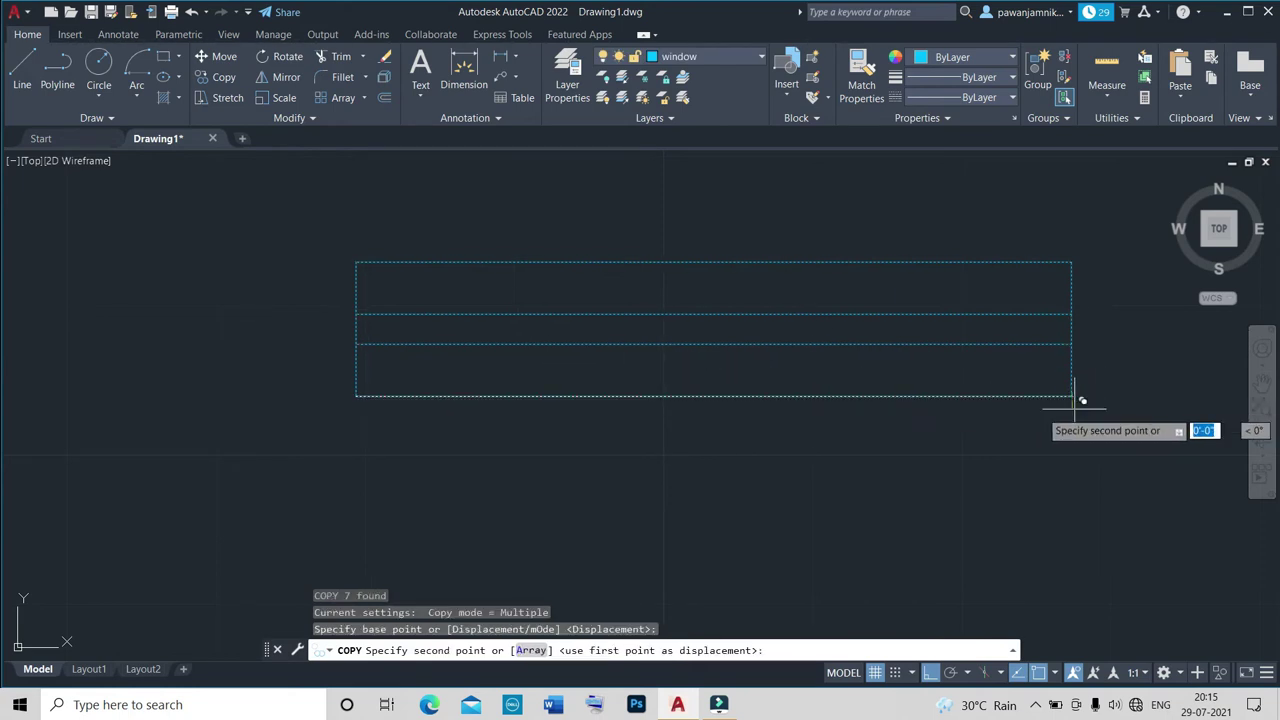
With ortho off, place window copies into two wall openings.
{"action": "scroll", "coordinate": [1077, 400], "scroll_direction": "down", "scroll_amount": 5}
{"action": "scroll", "coordinate": [1050, 400], "scroll_direction": "up", "scroll_amount": 5}
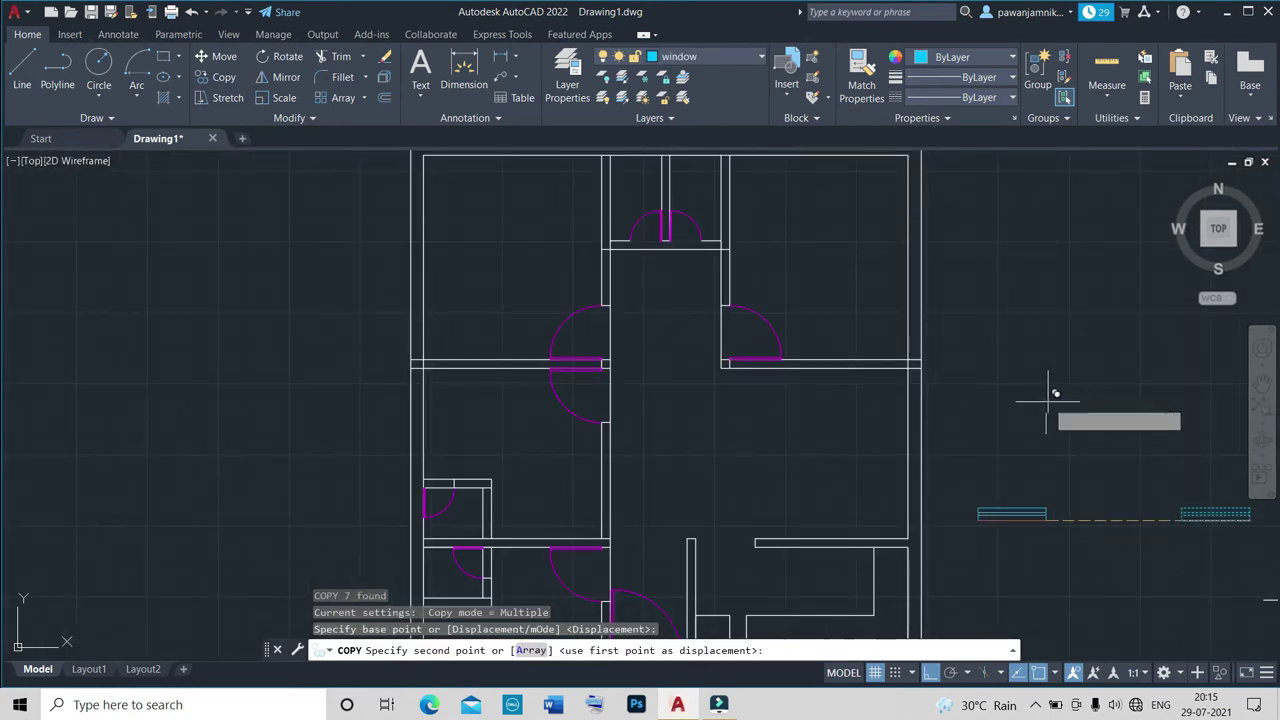
{"action": "scroll", "coordinate": [1035, 400], "scroll_direction": "down", "scroll_amount": 5}
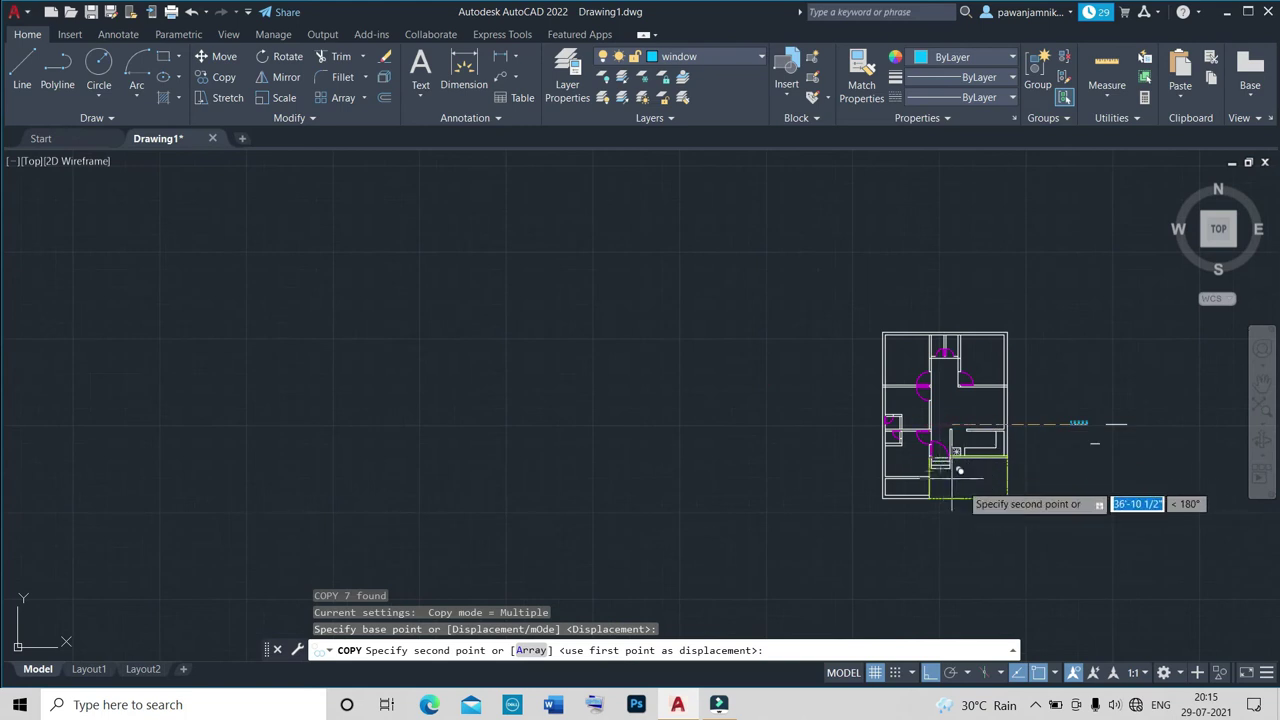
{"action": "left_click", "coordinate": [932, 673]}
{"action": "scroll", "coordinate": [890, 460], "scroll_direction": "up", "scroll_amount": 2}
{"action": "scroll", "coordinate": [923, 466], "scroll_direction": "up", "scroll_amount": 3}
{"action": "left_click", "coordinate": [663, 366]}
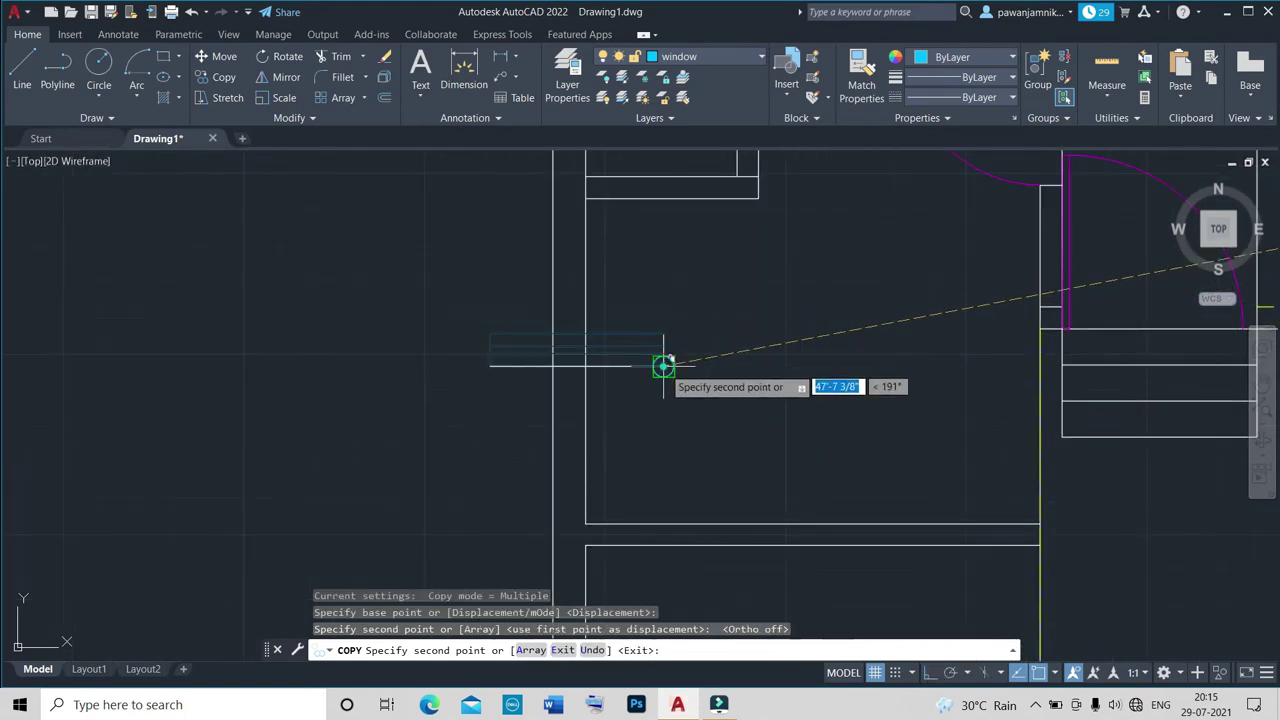
{"action": "scroll", "coordinate": [737, 448], "scroll_direction": "down", "scroll_amount": 4}
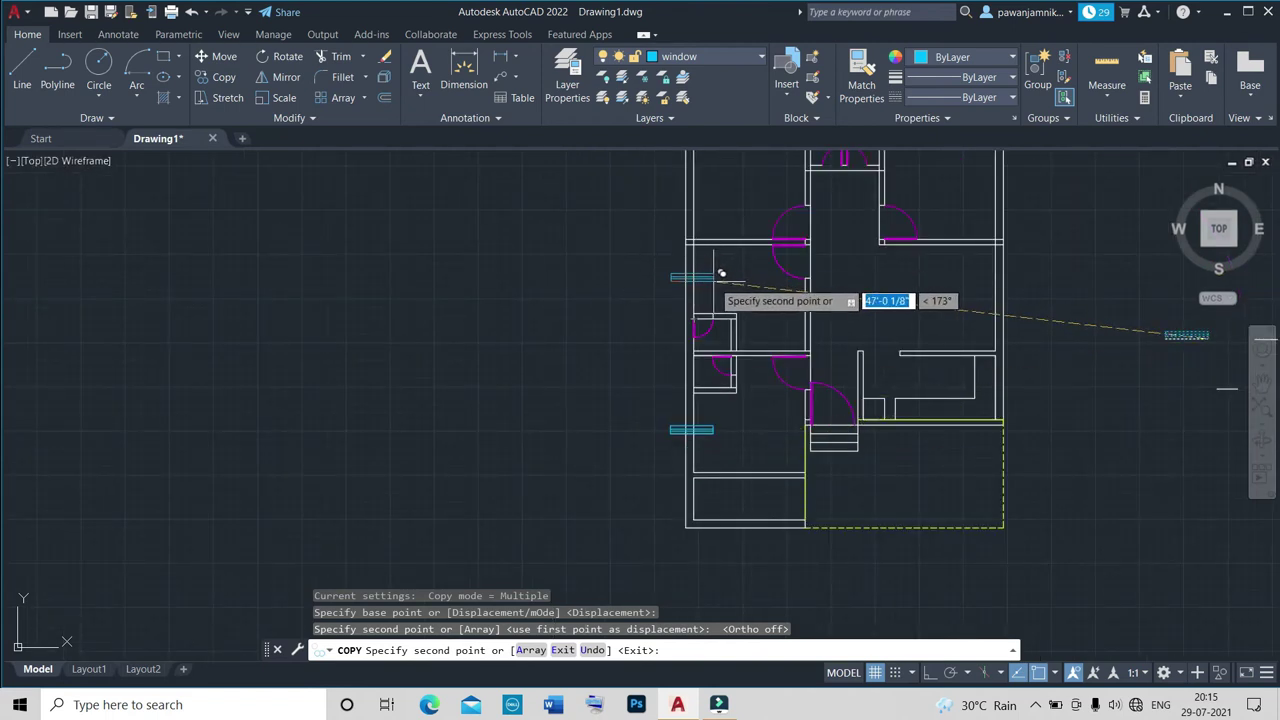
{"action": "left_click", "coordinate": [721, 268]}
Place window copies along the top wall and beside the plan, then end the copy.
{"action": "scroll", "coordinate": [721, 268], "scroll_direction": "down", "scroll_amount": 5}
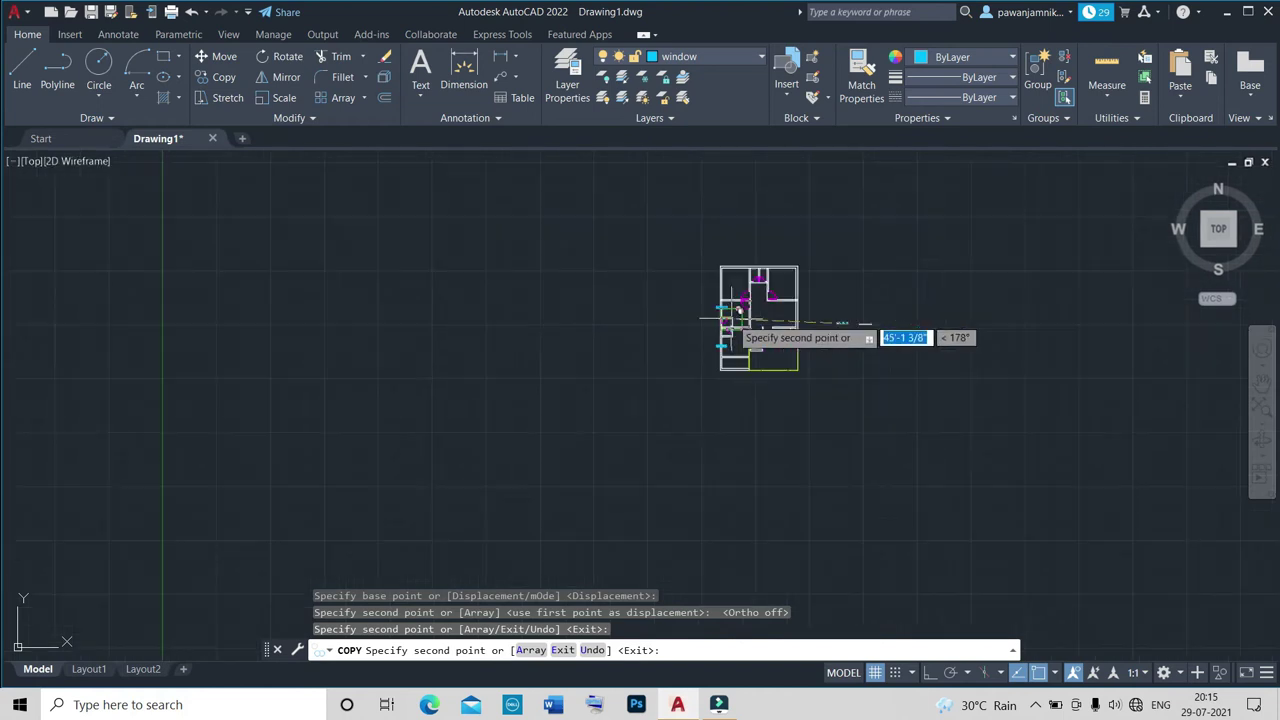
{"action": "scroll", "coordinate": [755, 261], "scroll_direction": "up", "scroll_amount": 7}
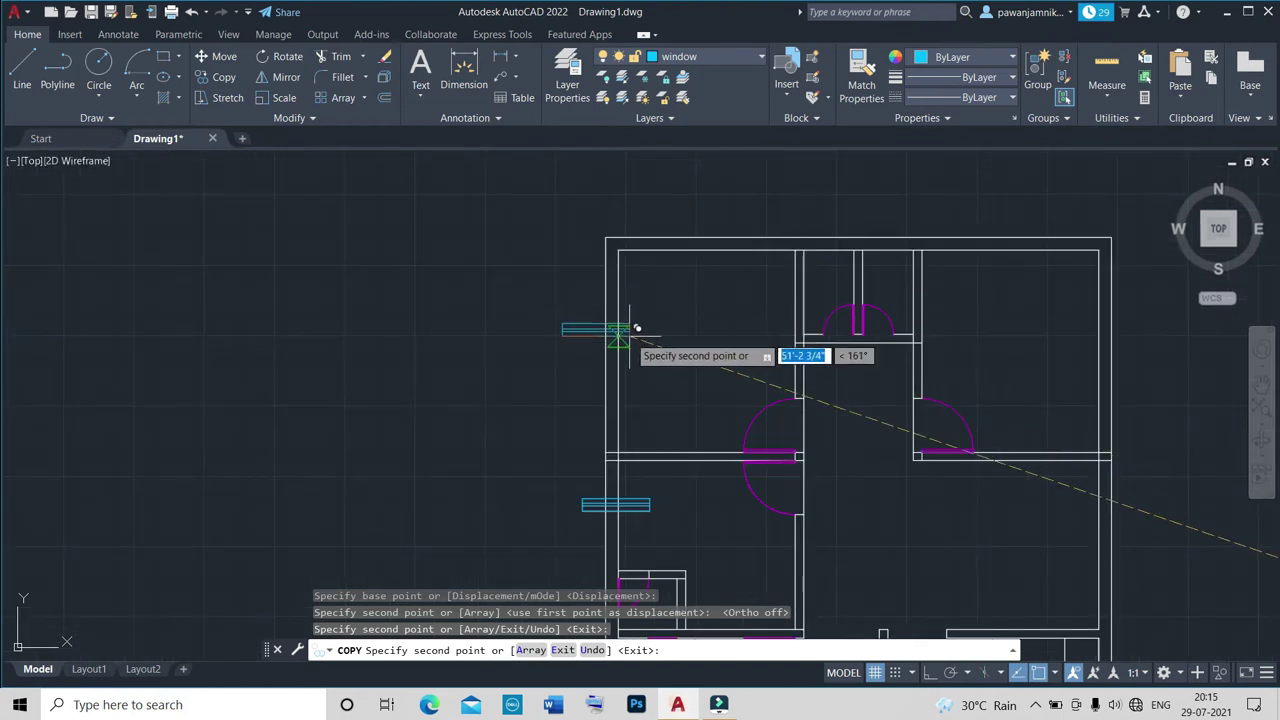
{"action": "scroll", "coordinate": [728, 240], "scroll_direction": "up", "scroll_amount": 7}
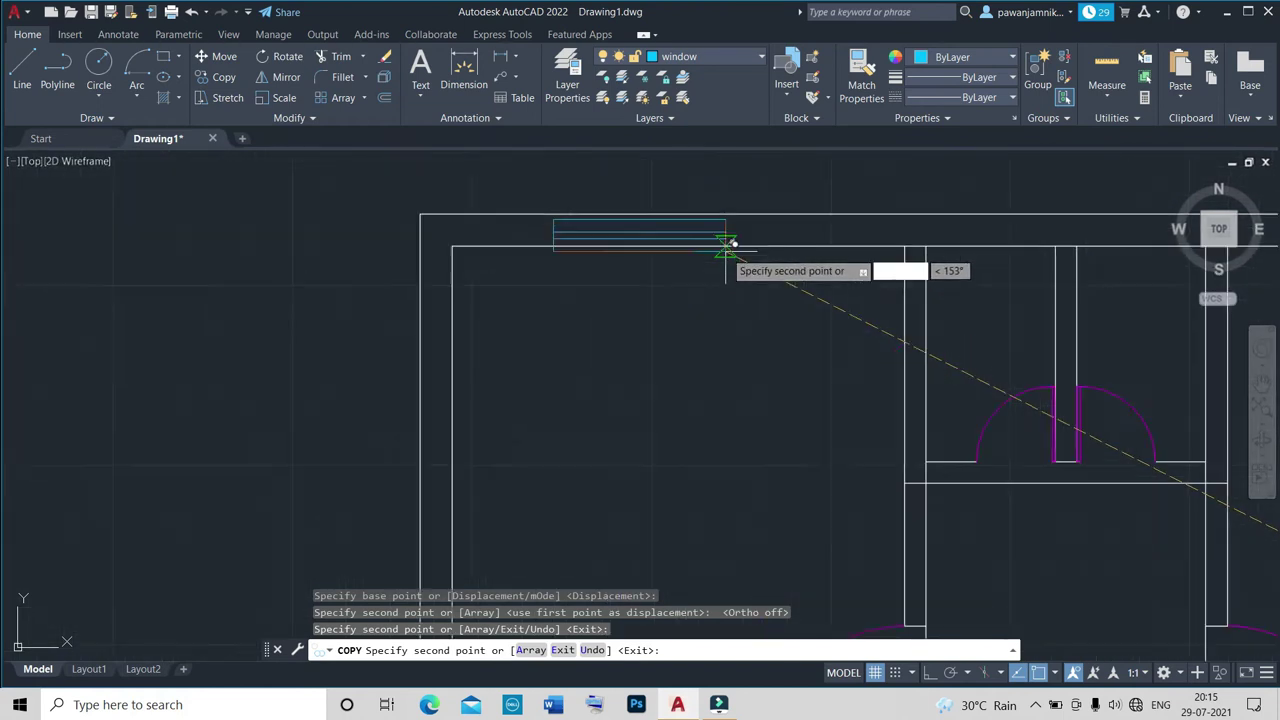
{"action": "scroll", "coordinate": [725, 270], "scroll_direction": "up", "scroll_amount": 2}
{"action": "left_click", "coordinate": [741, 302]}
{"action": "scroll", "coordinate": [737, 310], "scroll_direction": "down", "scroll_amount": 3}
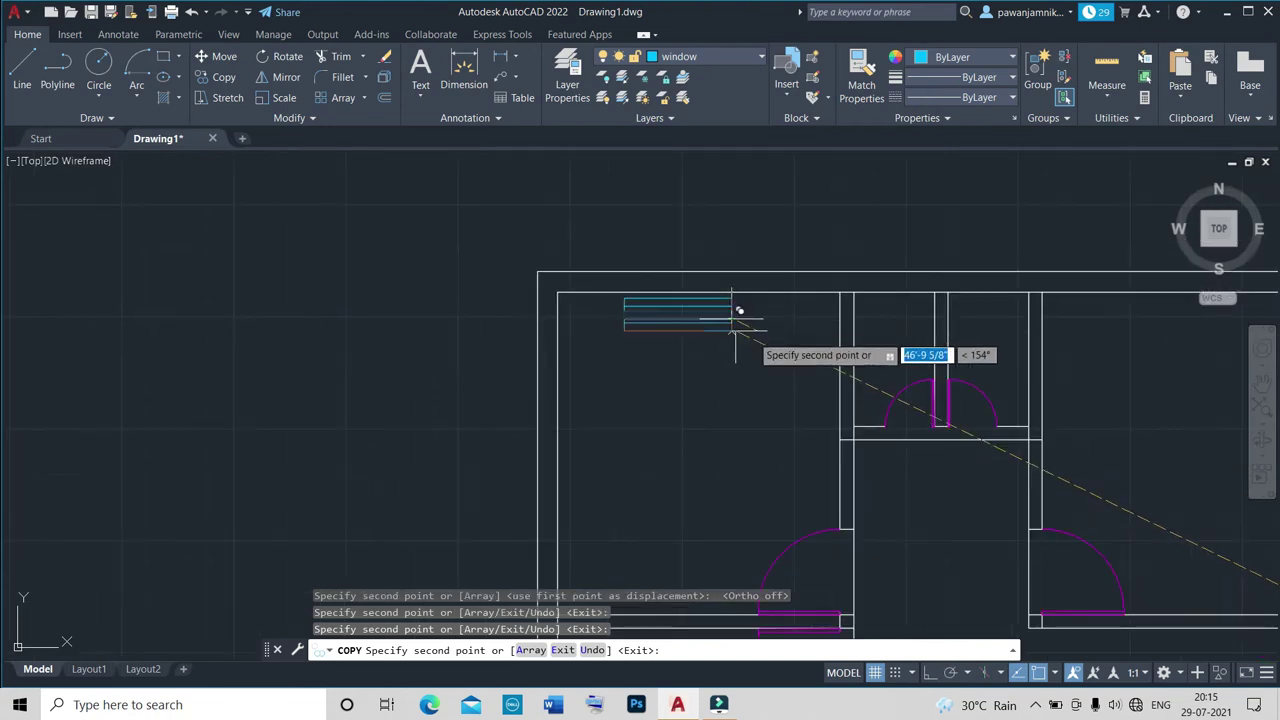
{"action": "scroll", "coordinate": [830, 330], "scroll_direction": "down", "scroll_amount": 3}
{"action": "scroll", "coordinate": [1009, 346], "scroll_direction": "up", "scroll_amount": 5}
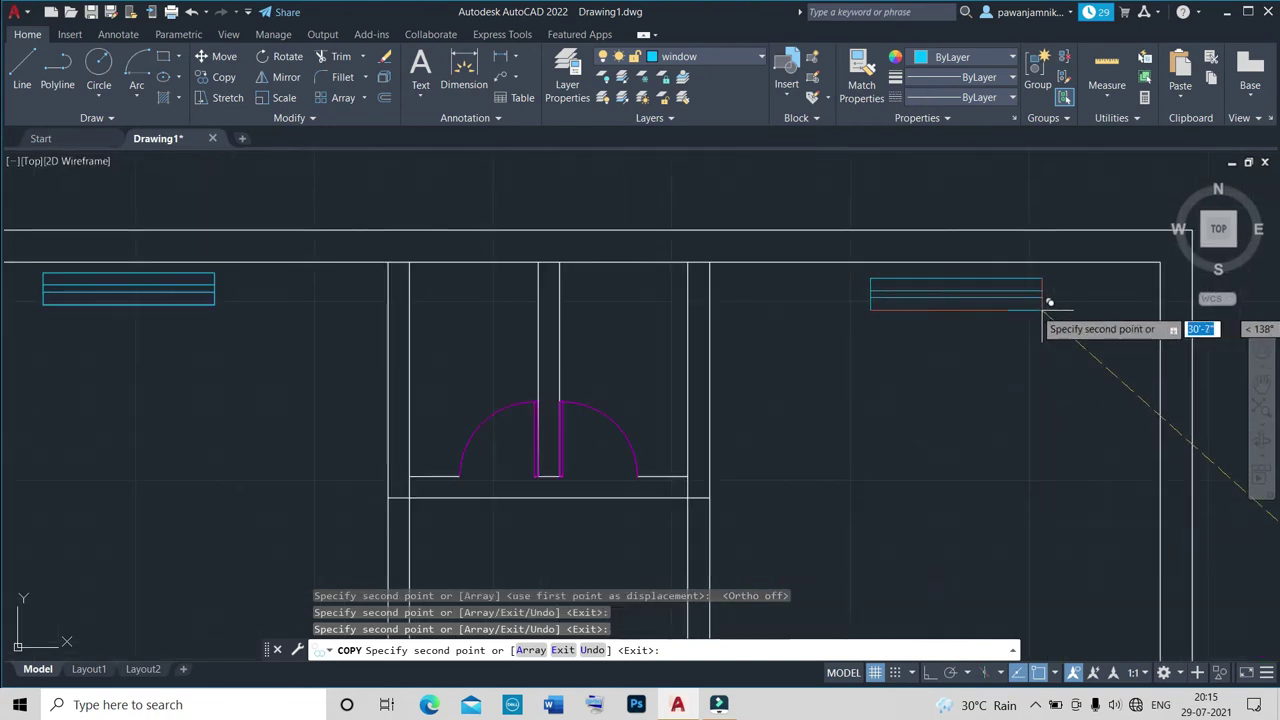
{"action": "scroll", "coordinate": [1035, 320], "scroll_direction": "down", "scroll_amount": 5}
{"action": "scroll", "coordinate": [1020, 330], "scroll_direction": "down", "scroll_amount": 3}
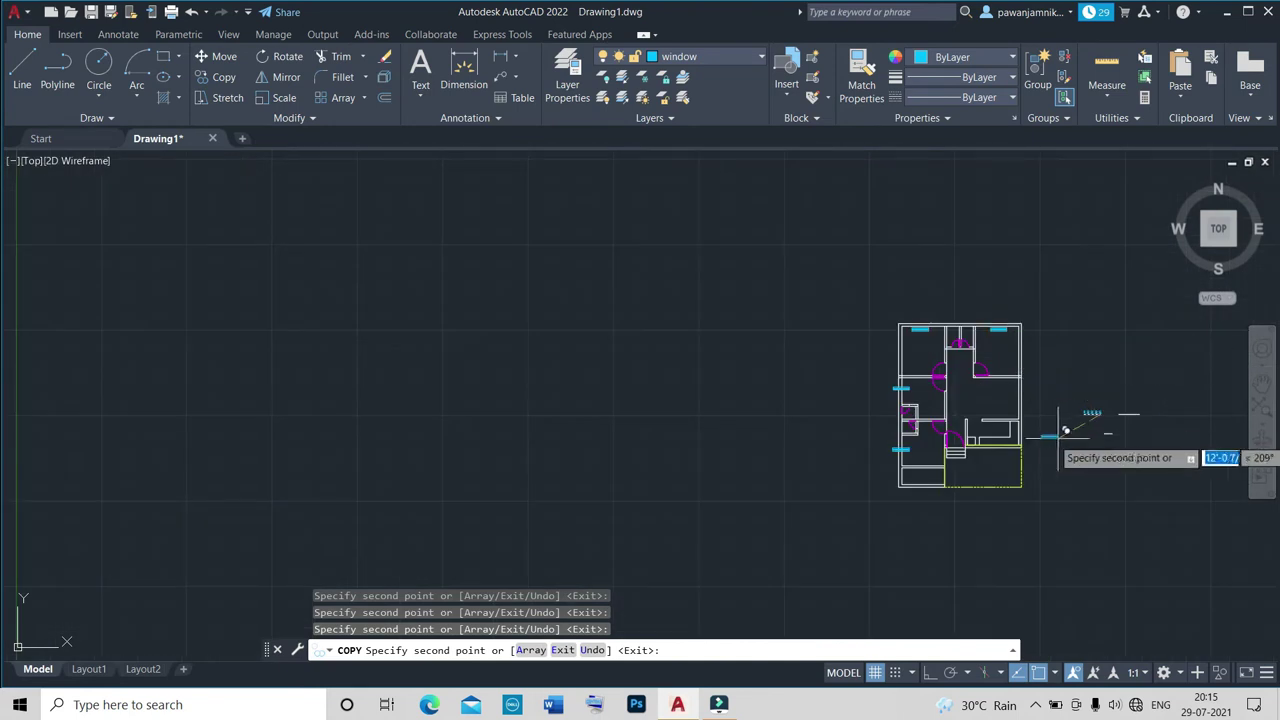
{"action": "scroll", "coordinate": [1063, 451], "scroll_direction": "up", "scroll_amount": 5}
{"action": "scroll", "coordinate": [890, 458], "scroll_direction": "up", "scroll_amount": 2}
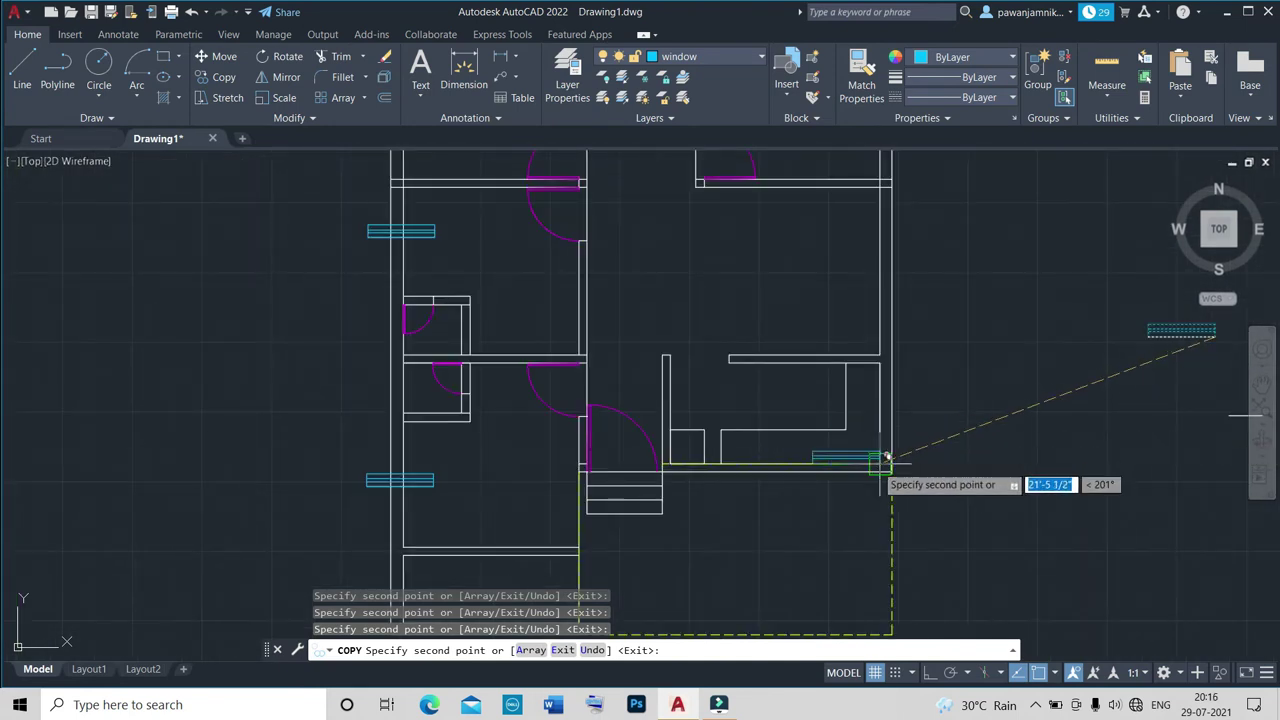
{"action": "left_click", "coordinate": [963, 413]}
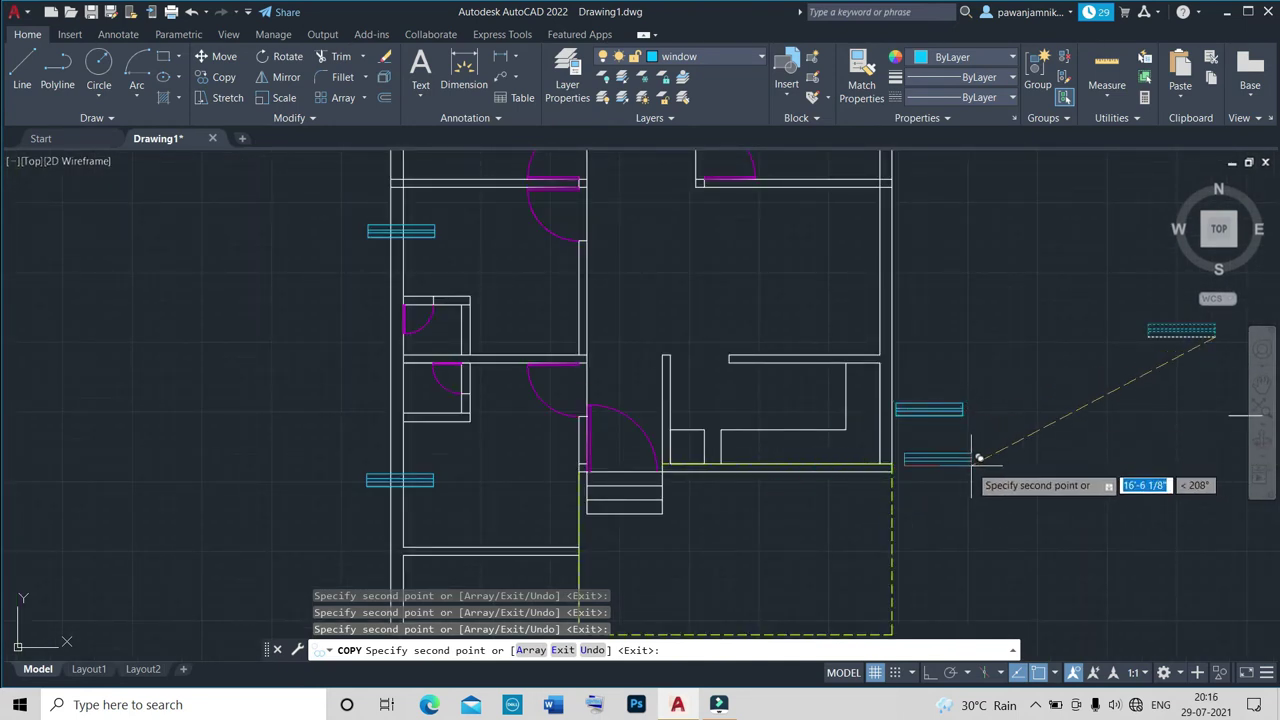
{"action": "key", "text": "Escape"}
Select the window block sitting outside the plan.
{"action": "scroll", "coordinate": [1013, 352], "scroll_direction": "down", "scroll_amount": 3}
{"action": "scroll", "coordinate": [1102, 348], "scroll_direction": "up", "scroll_amount": 5}
{"action": "scroll", "coordinate": [1047, 336], "scroll_direction": "up", "scroll_amount": 3}
{"action": "left_click", "coordinate": [1031, 338]}
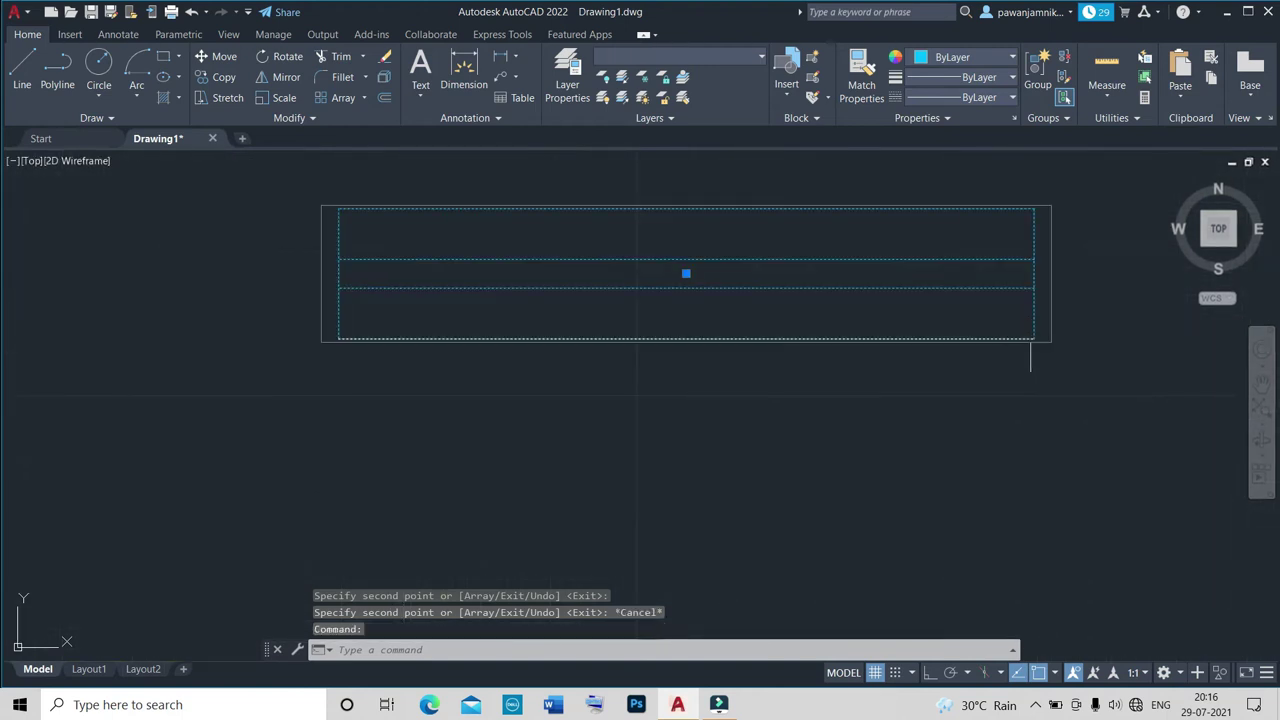
Scale the stray window block up from its lower-right corner.
{"action": "type", "text": "c"}
{"action": "key", "text": "Return"}
{"action": "left_click", "coordinate": [1034, 339]}
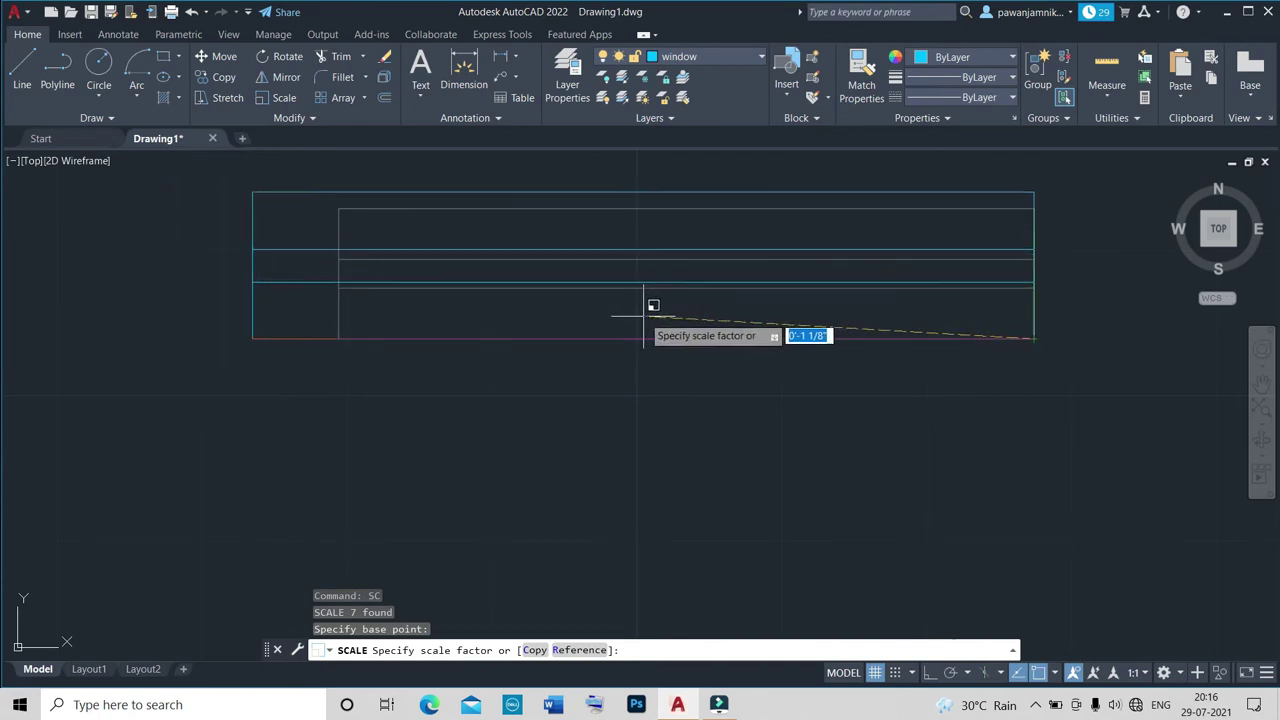
{"action": "left_click", "coordinate": [643, 316]}
{"action": "type", "text": "s"}
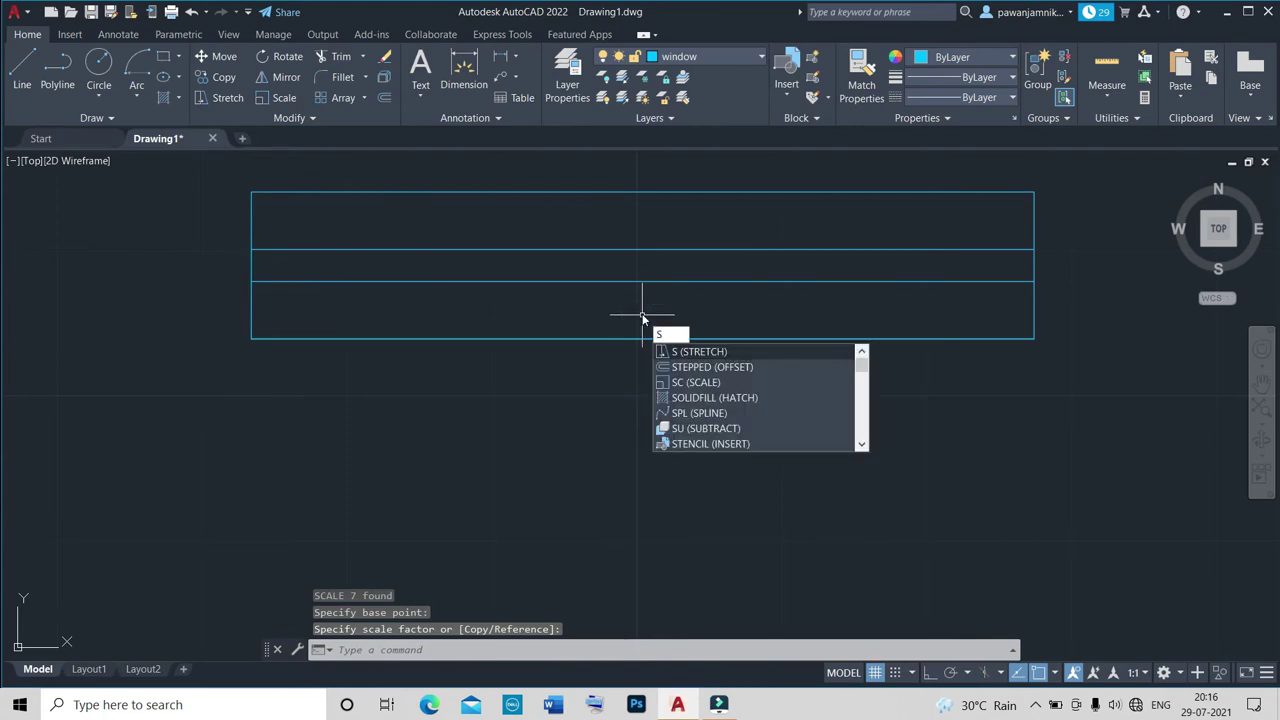
Start measuring from the block's corner, then cancel and undo the resize.
{"action": "key", "text": "BackSpace"}
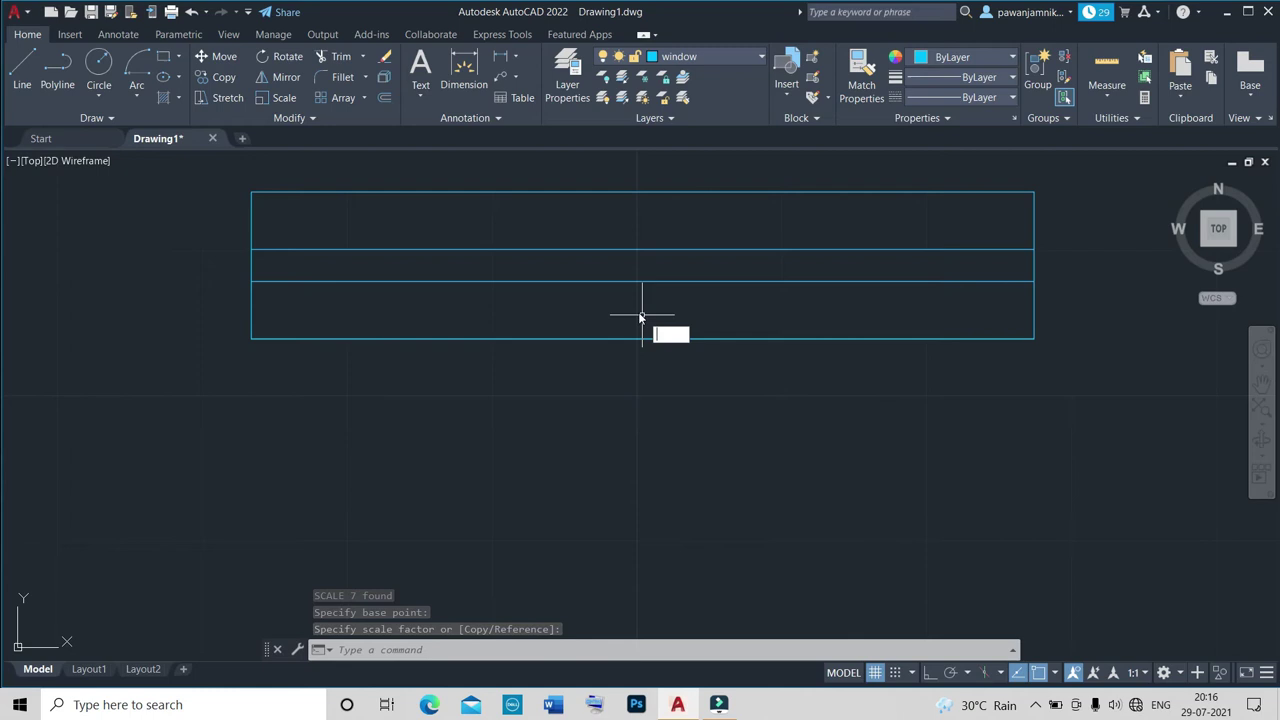
{"action": "type", "text": "d"}
{"action": "key", "text": "Return"}
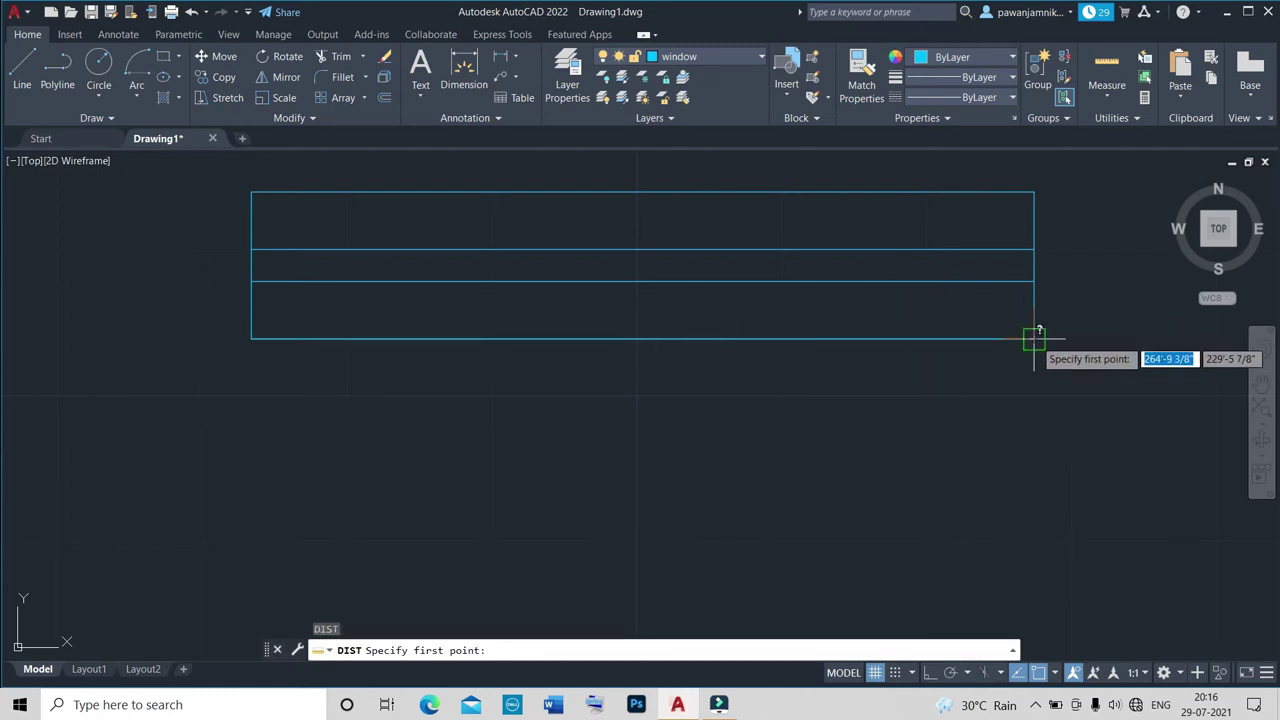
{"action": "left_click", "coordinate": [1034, 338]}
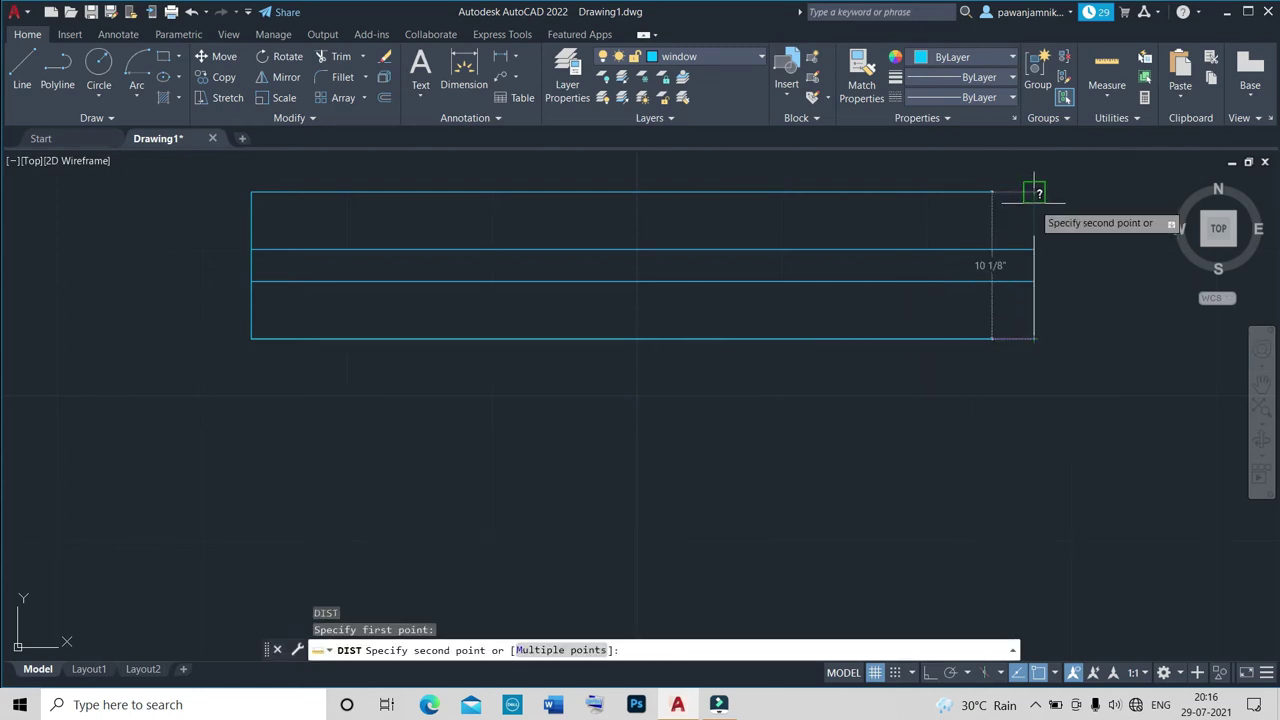
{"action": "key", "text": "Escape"}
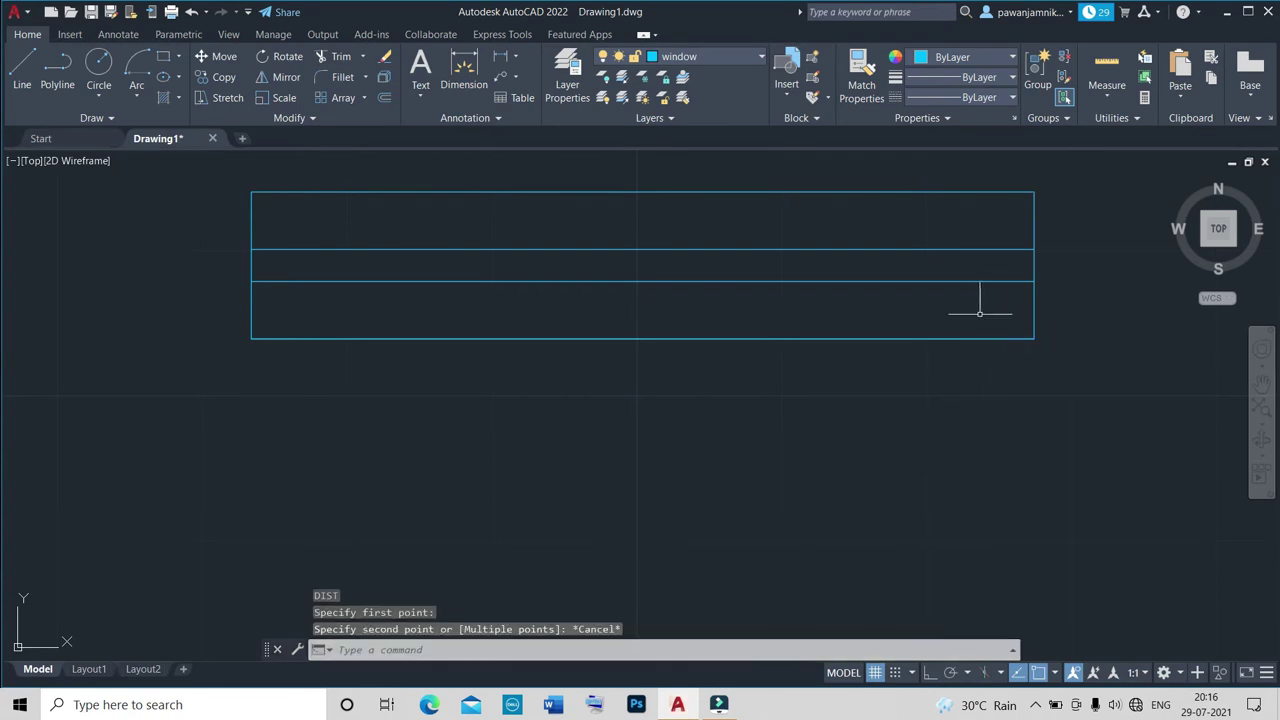
{"action": "key", "text": "ctrl+z"}
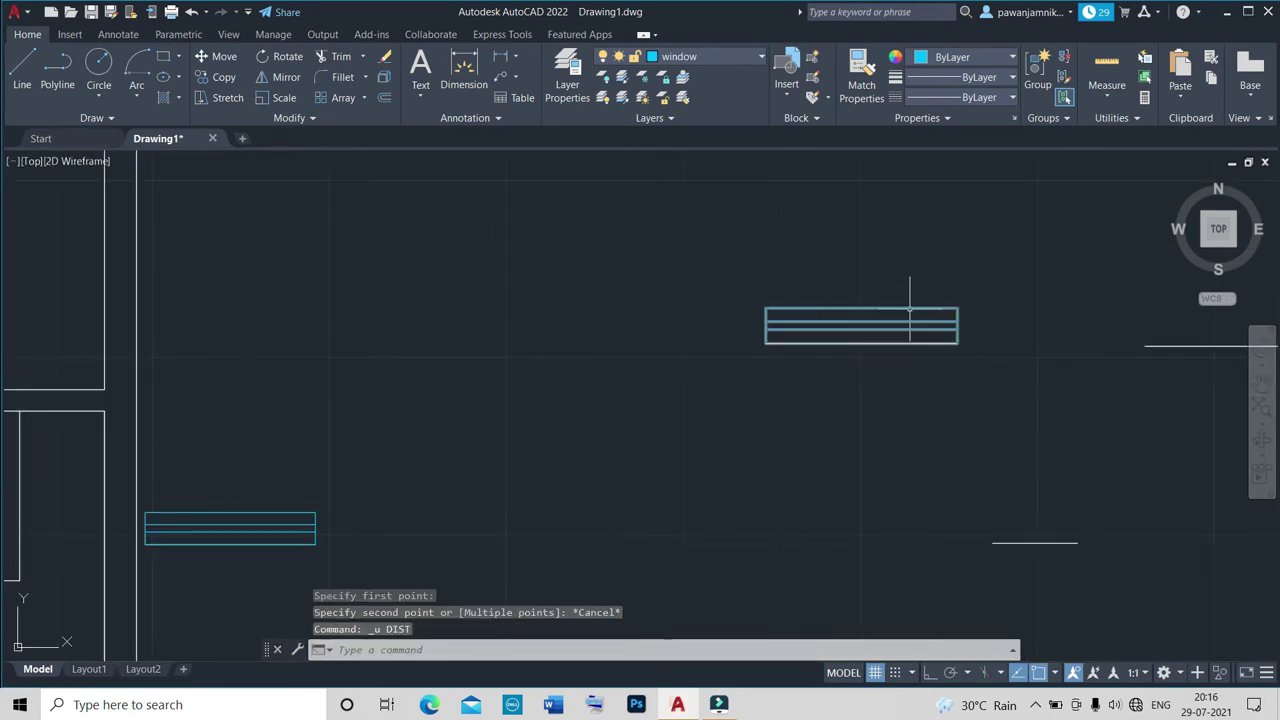
Erase the stray window rectangle outside the house walls.
{"action": "left_click", "coordinate": [909, 309]}
{"action": "key", "text": "Return"}
{"action": "scroll", "coordinate": [883, 306], "scroll_direction": "down", "scroll_amount": 5}
{"action": "scroll", "coordinate": [900, 308], "scroll_direction": "up", "scroll_amount": 5}
{"action": "scroll", "coordinate": [800, 309], "scroll_direction": "up", "scroll_amount": 3}
{"action": "scroll", "coordinate": [750, 309], "scroll_direction": "up", "scroll_amount": 2}
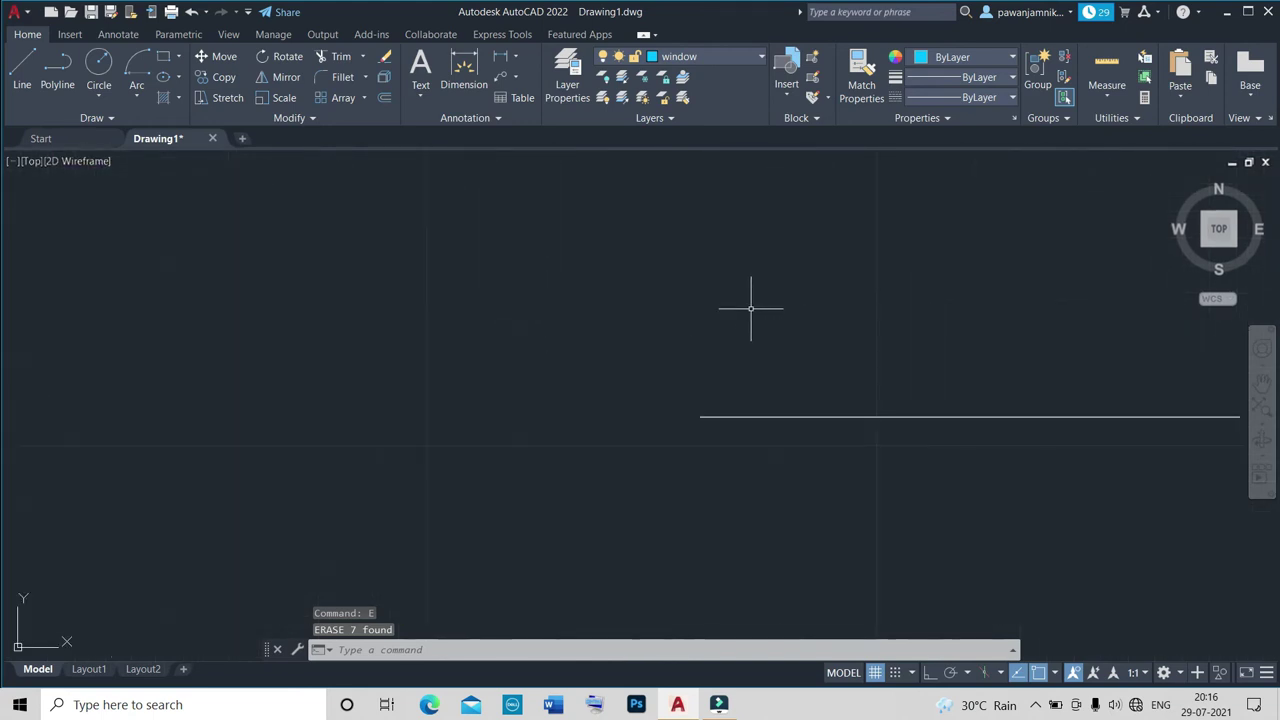
Draw a window rectangle polyline with 9" sides and a 5' length, using ortho.
{"action": "type", "text": "Pl"}
{"action": "key", "text": "Return"}
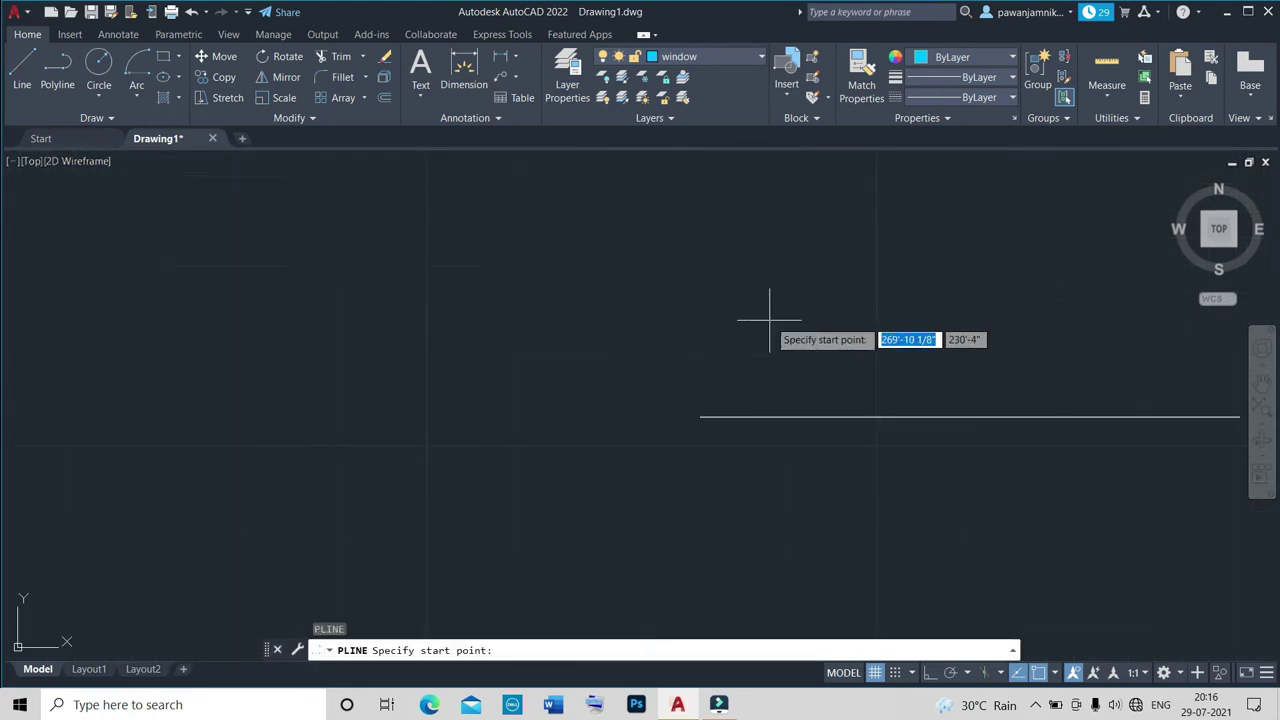
{"action": "left_click", "coordinate": [708, 414]}
{"action": "scroll", "coordinate": [757, 386], "scroll_direction": "down", "scroll_amount": 3}
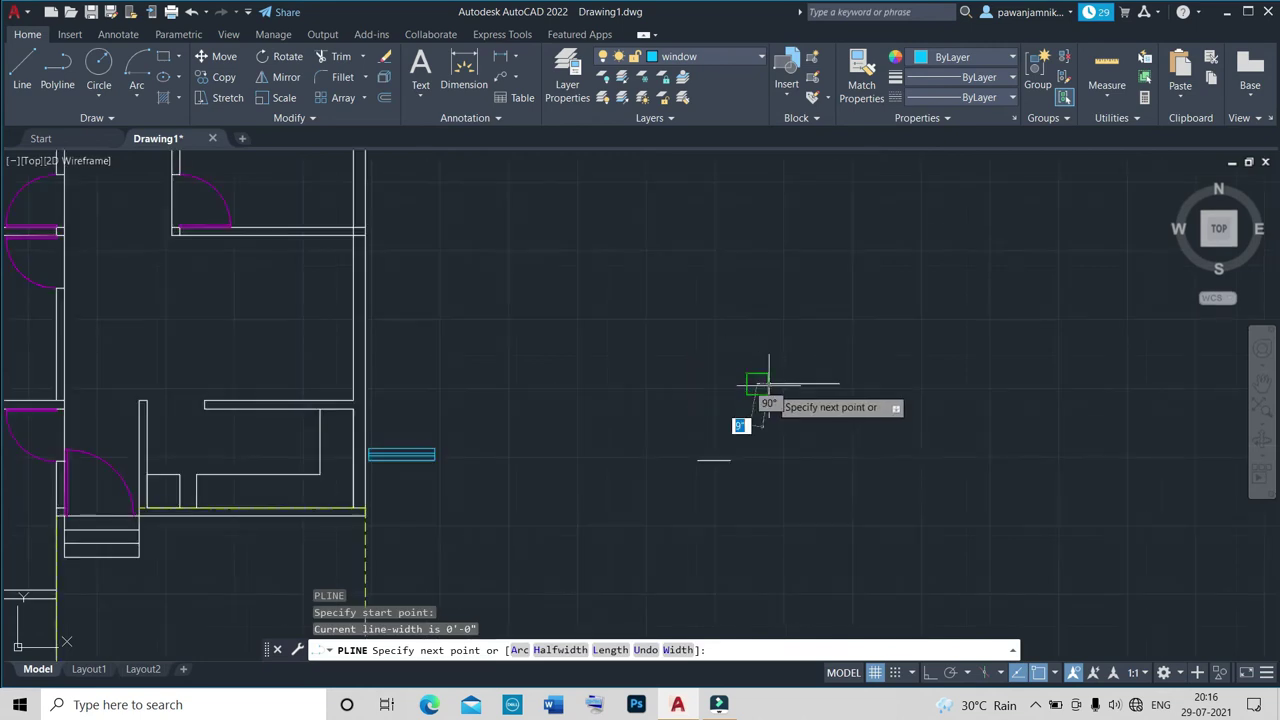
{"action": "scroll", "coordinate": [839, 384], "scroll_direction": "up", "scroll_amount": 5}
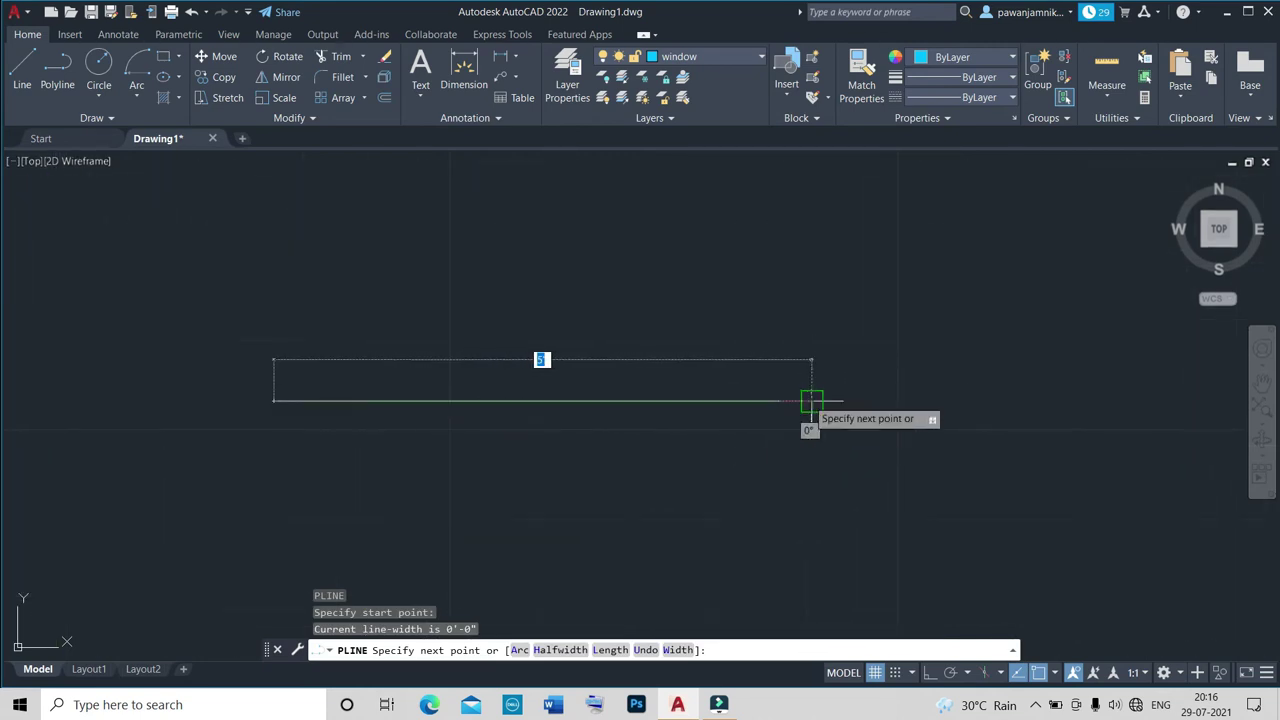
{"action": "left_click", "coordinate": [806, 400]}
{"action": "type", "text": "9"}
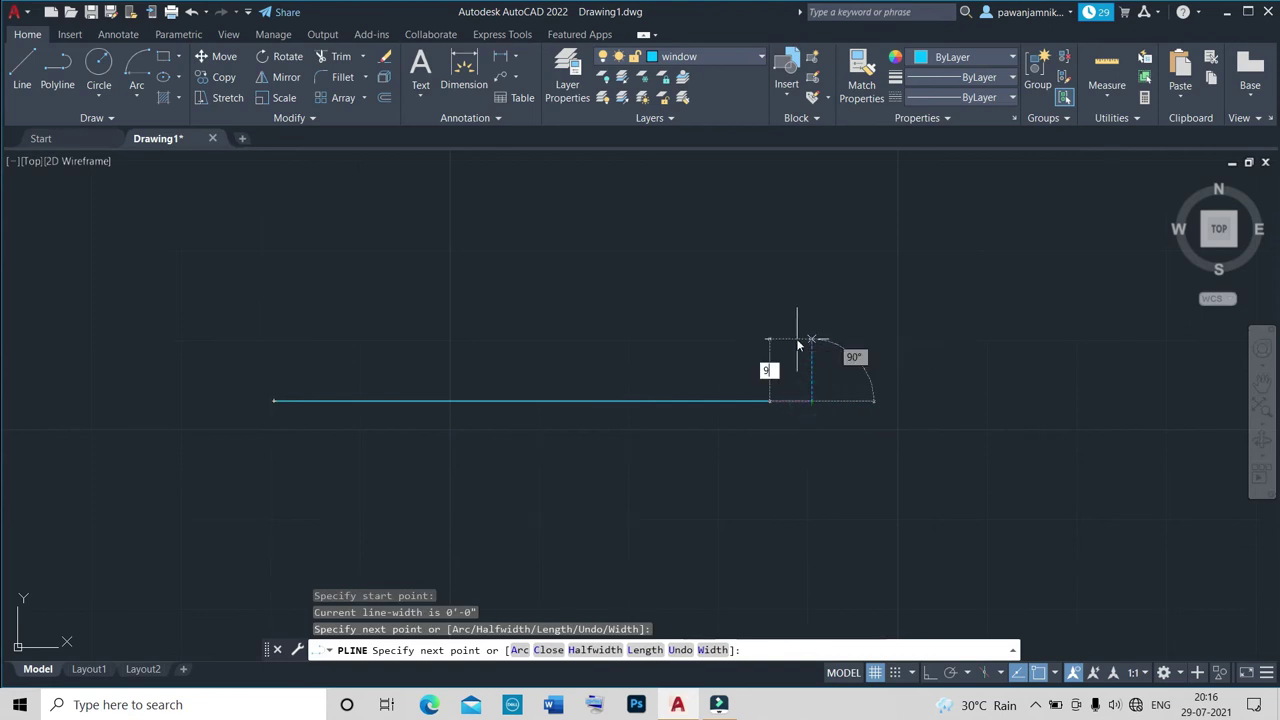
{"action": "key", "text": "Return"}
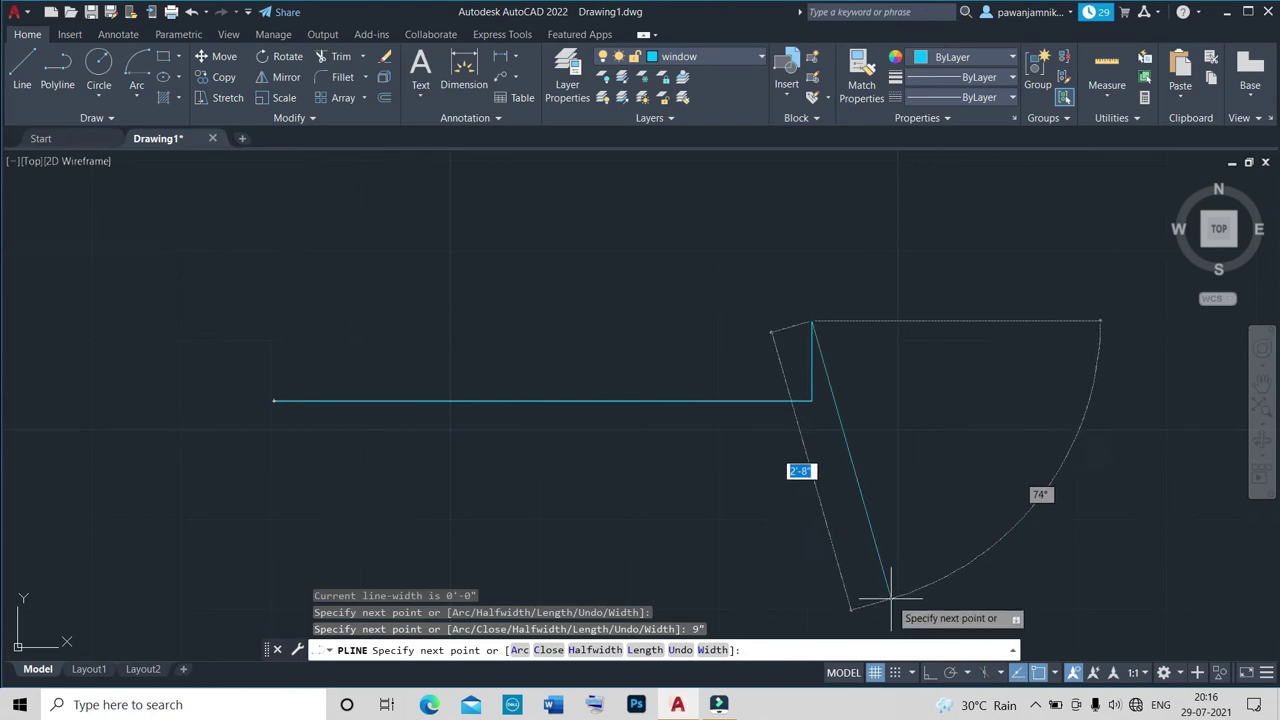
{"action": "left_click", "coordinate": [929, 672]}
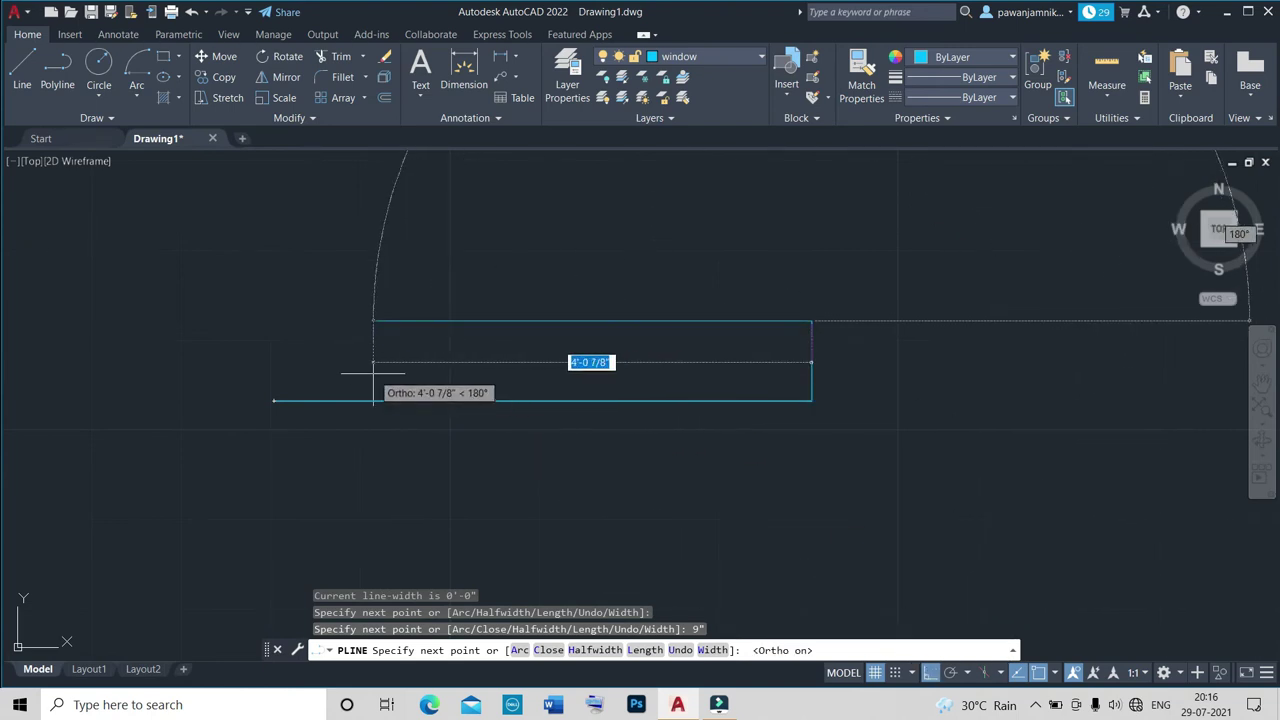
{"action": "type", "text": "5'"}
{"action": "key", "text": "Return"}
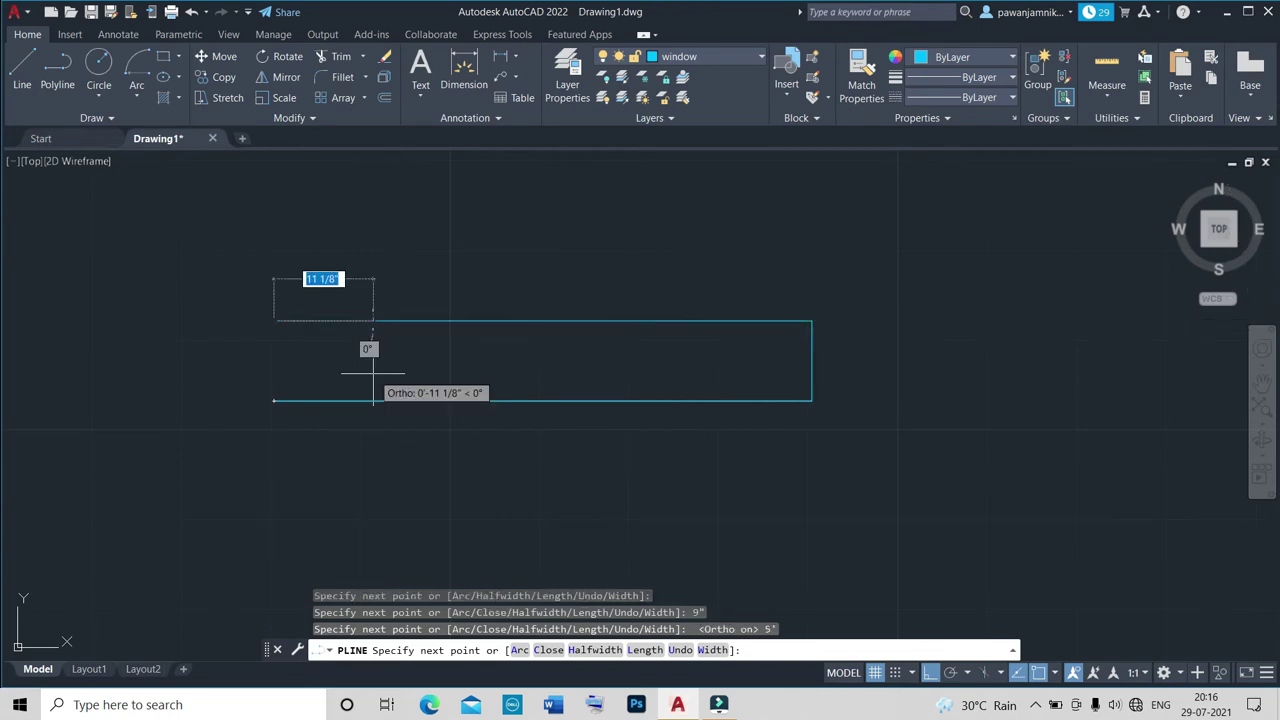
{"action": "type", "text": "9\""}
{"action": "key", "text": "Return"}
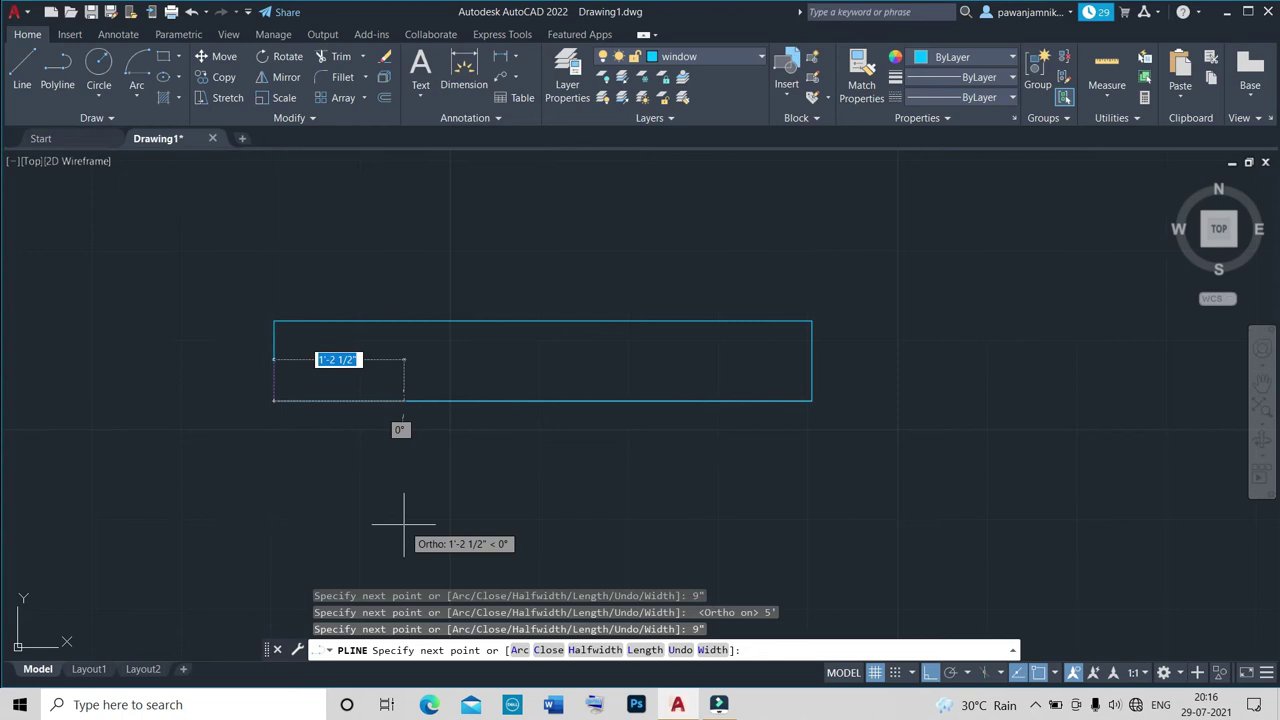
{"action": "key", "text": "Escape"}
Draw a centre line between the rectangle's side midpoints.
{"action": "key", "text": "Return"}
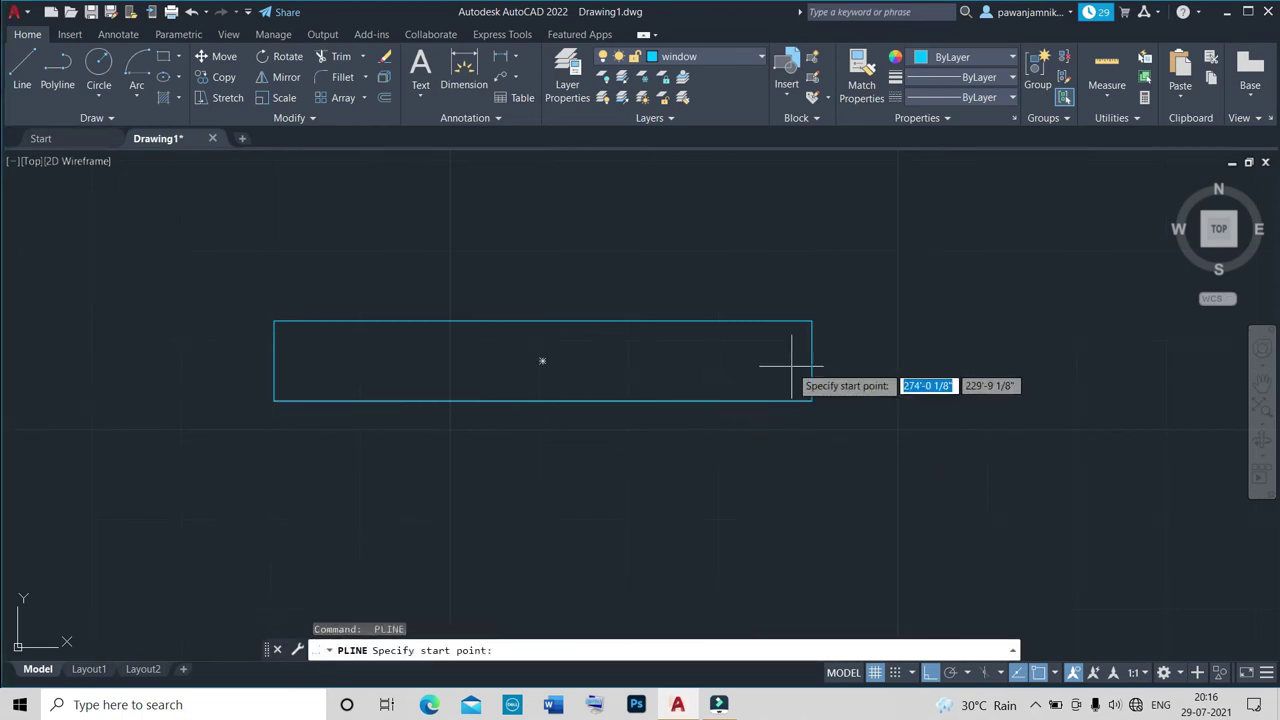
{"action": "left_click", "coordinate": [812, 361]}
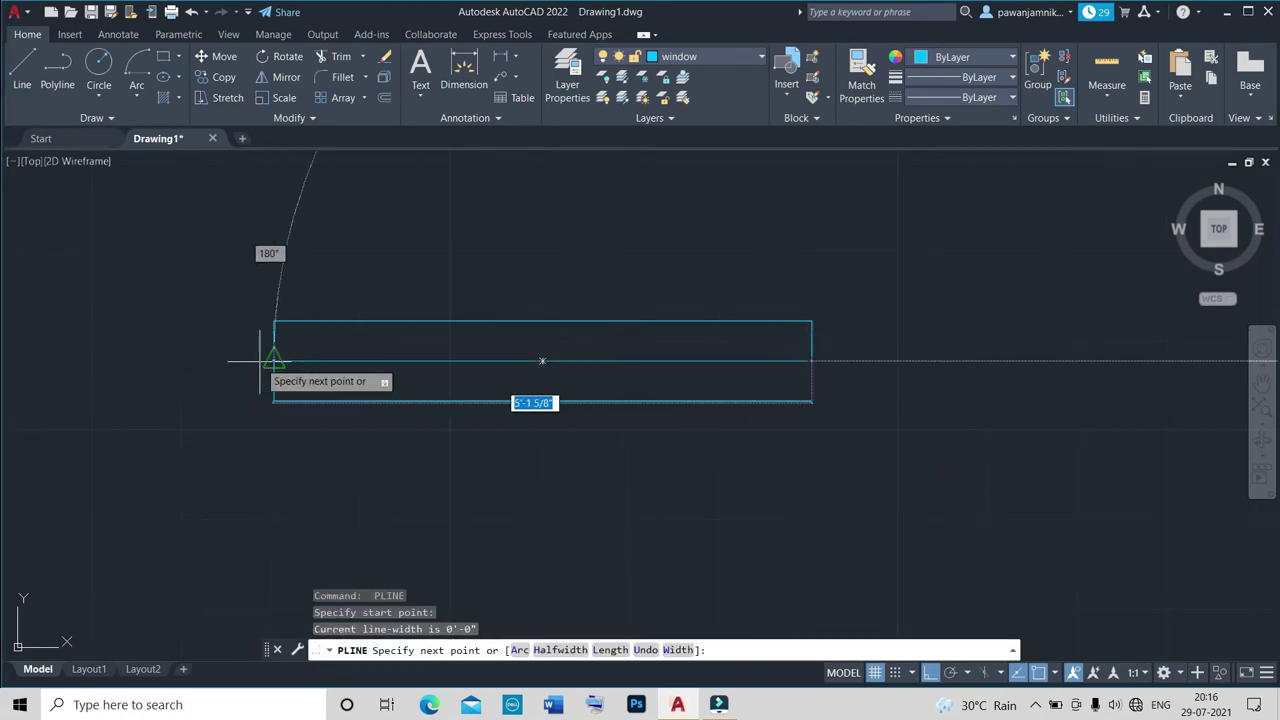
{"action": "type", "text": "5"}
{"action": "left_click", "coordinate": [273, 361]}
{"action": "key", "text": "Escape"}
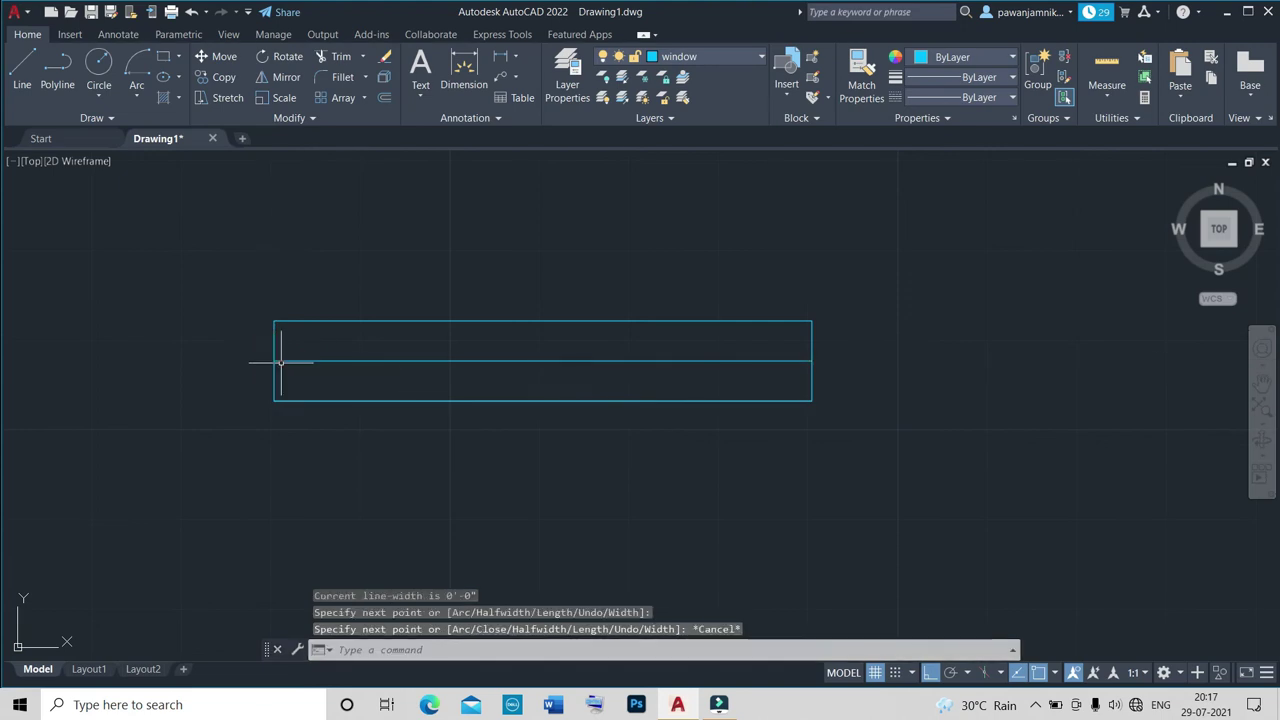
Offset the centre line 1" above and below, then erase the original.
{"action": "type", "text": "o"}
{"action": "key", "text": "Return"}
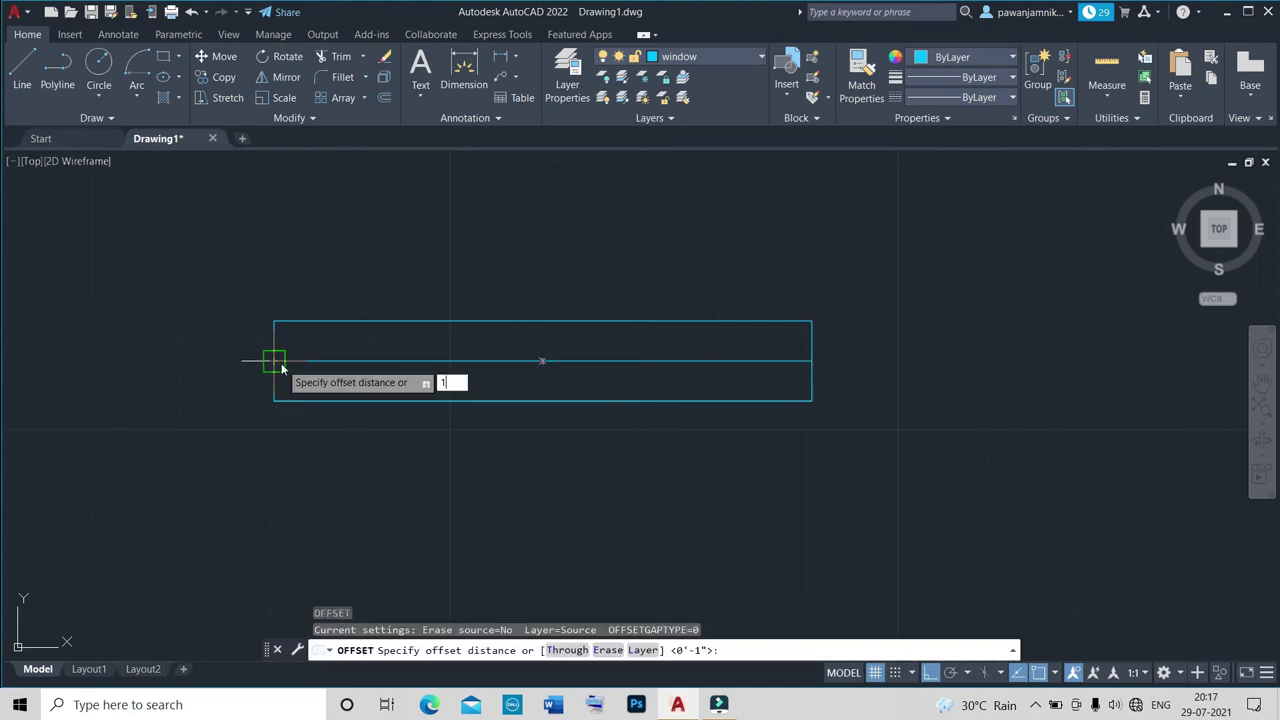
{"action": "key", "text": "Return"}
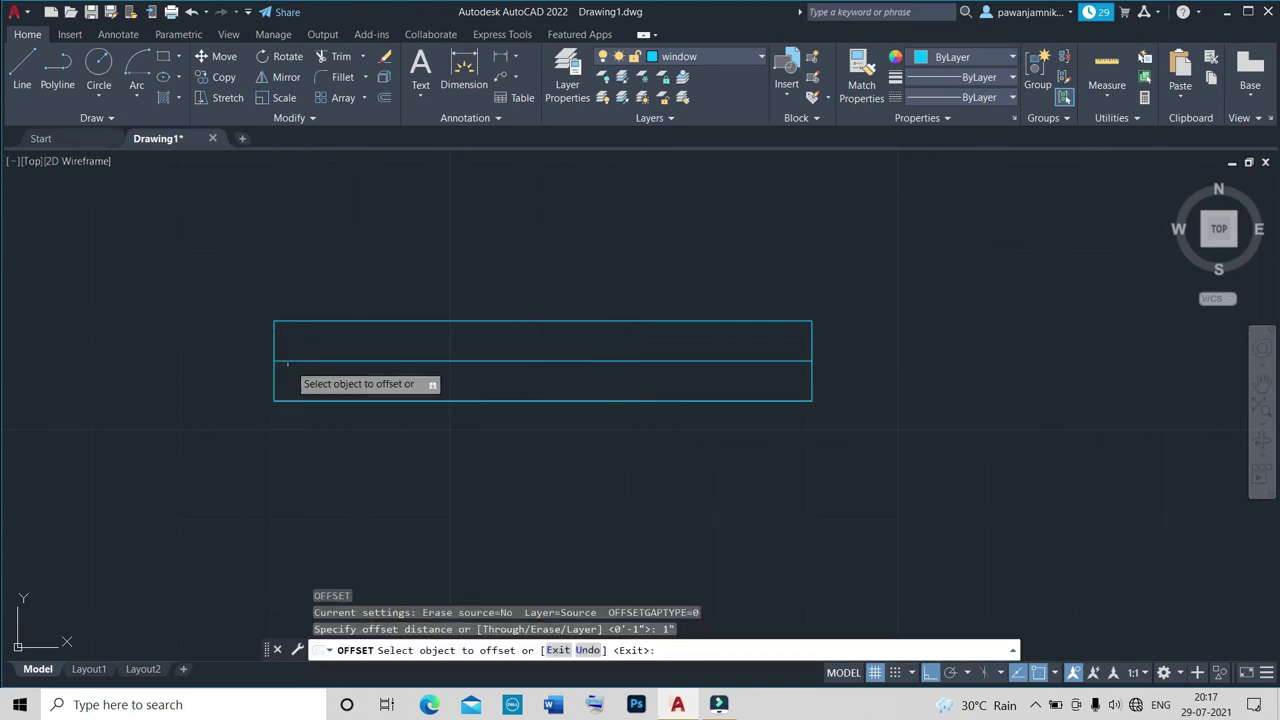
{"action": "left_click", "coordinate": [288, 361]}
{"action": "left_click", "coordinate": [304, 344]}
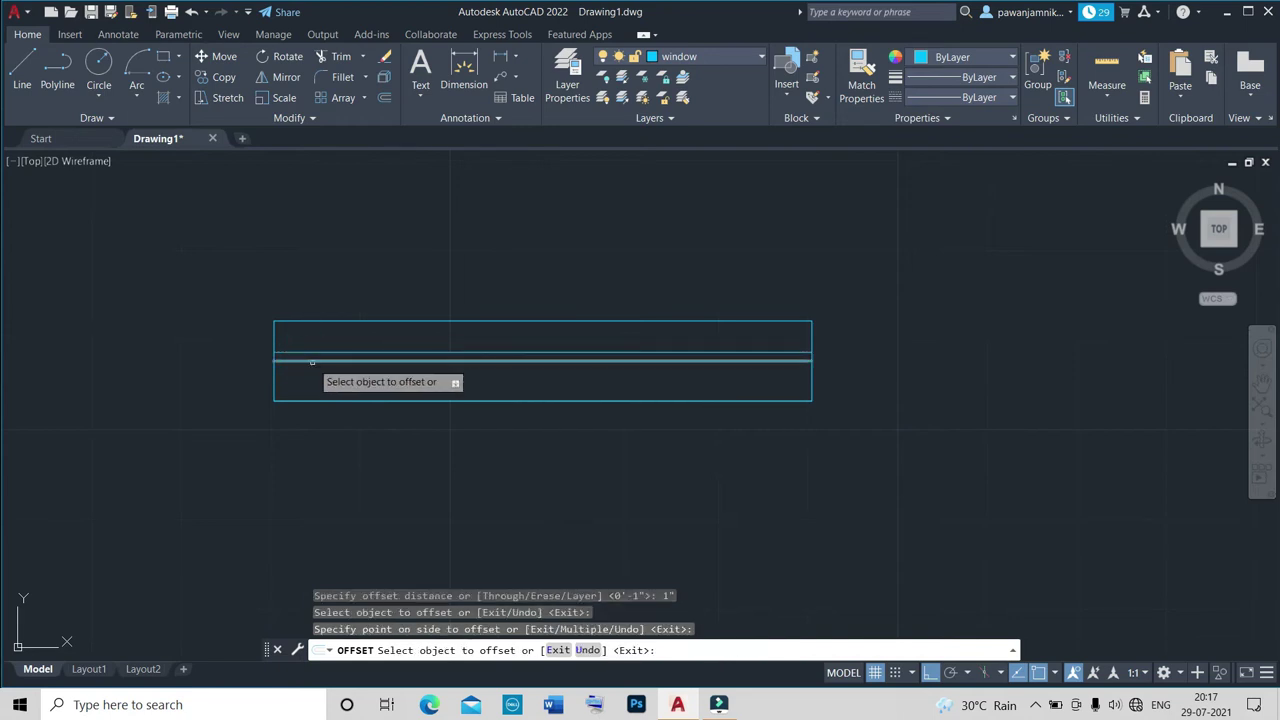
{"action": "left_click", "coordinate": [312, 362]}
{"action": "left_click", "coordinate": [314, 378]}
{"action": "key", "text": "Escape"}
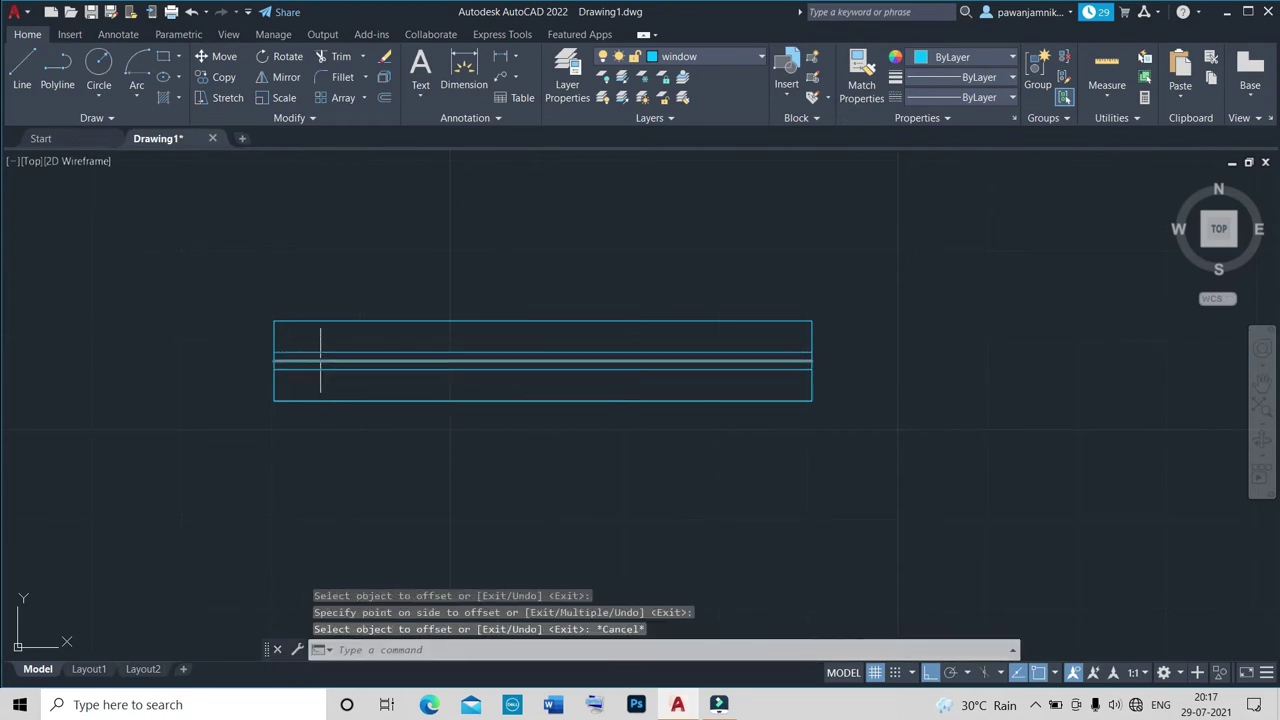
{"action": "left_click", "coordinate": [320, 360]}
{"action": "type", "text": "e"}
{"action": "key", "text": "Return"}
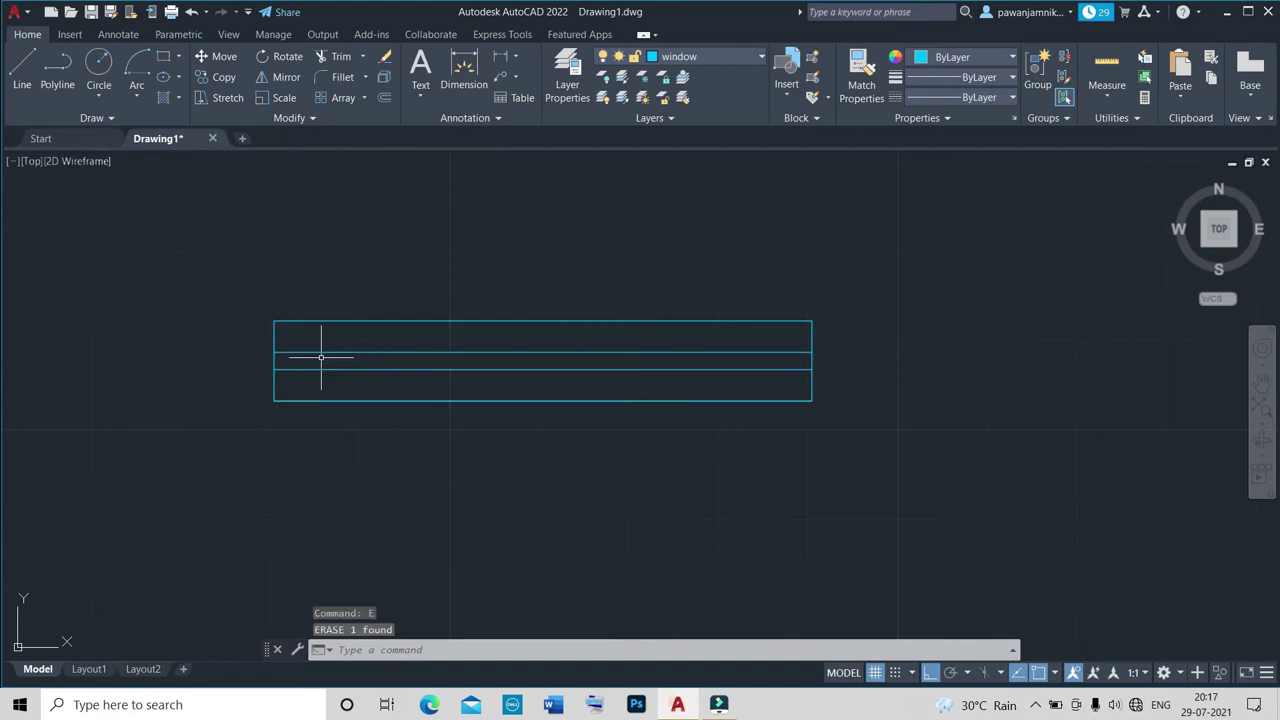
Draw a small window rectangle polyline with 9" and 2' sides.
{"action": "scroll", "coordinate": [321, 357], "scroll_direction": "down", "scroll_amount": 5}
{"action": "scroll", "coordinate": [215, 498], "scroll_direction": "up", "scroll_amount": 4}
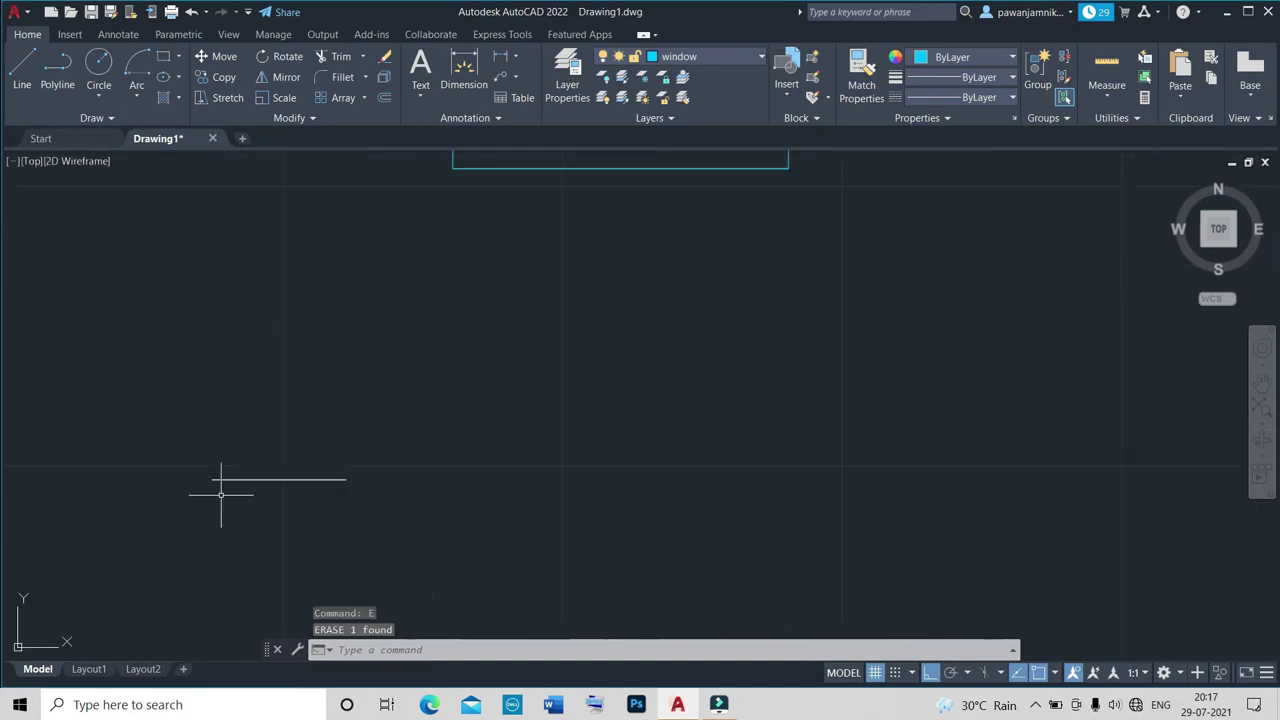
{"action": "type", "text": "pl"}
{"action": "key", "text": "Return"}
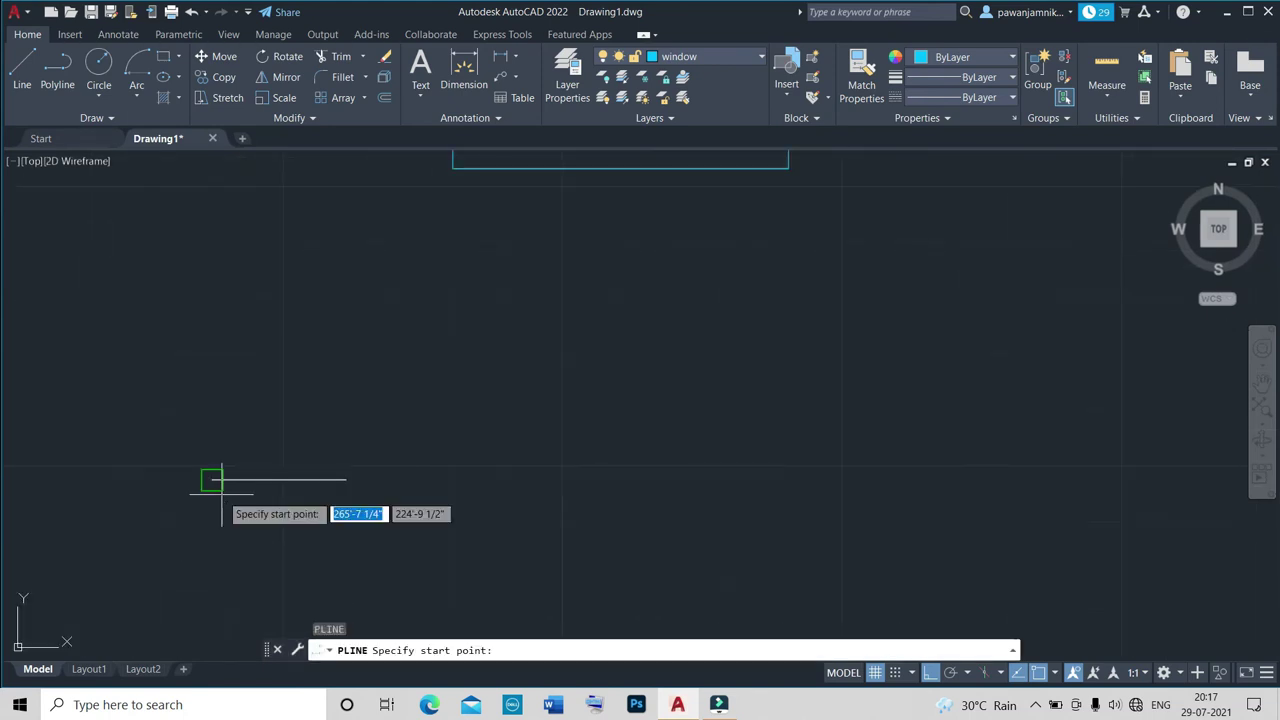
{"action": "scroll", "coordinate": [214, 470], "scroll_direction": "up", "scroll_amount": 5}
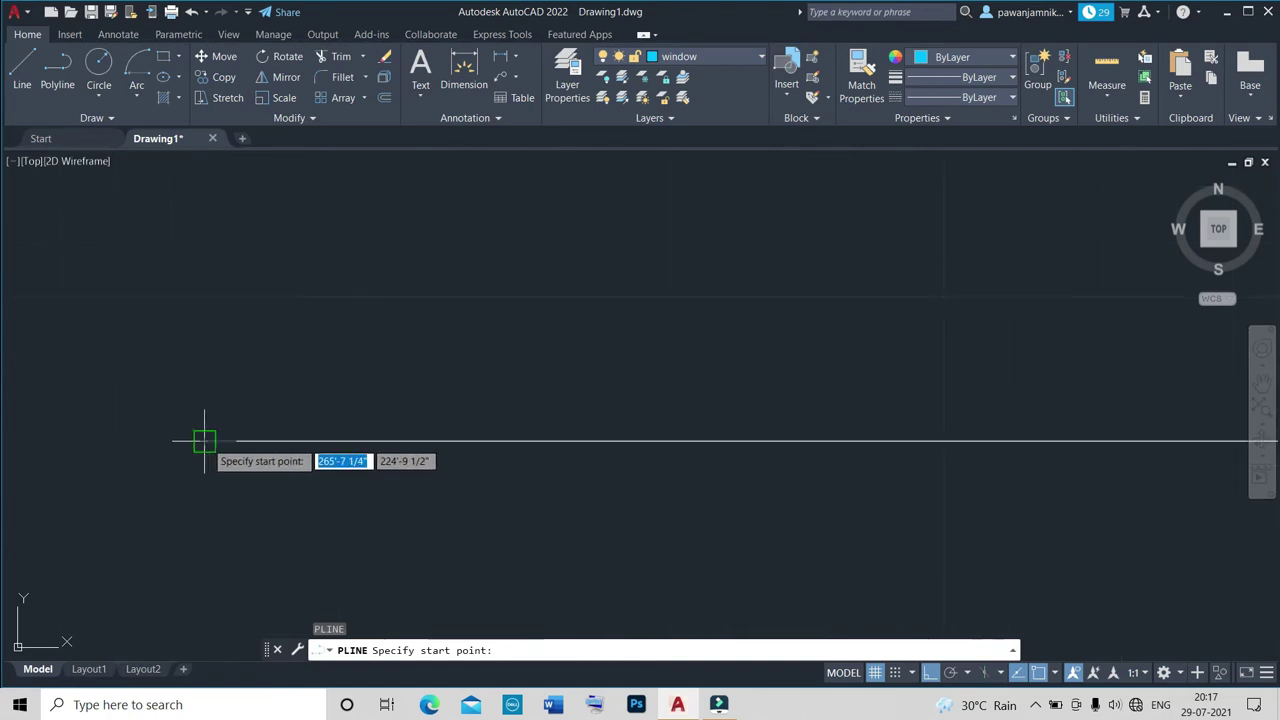
{"action": "left_click", "coordinate": [205, 441]}
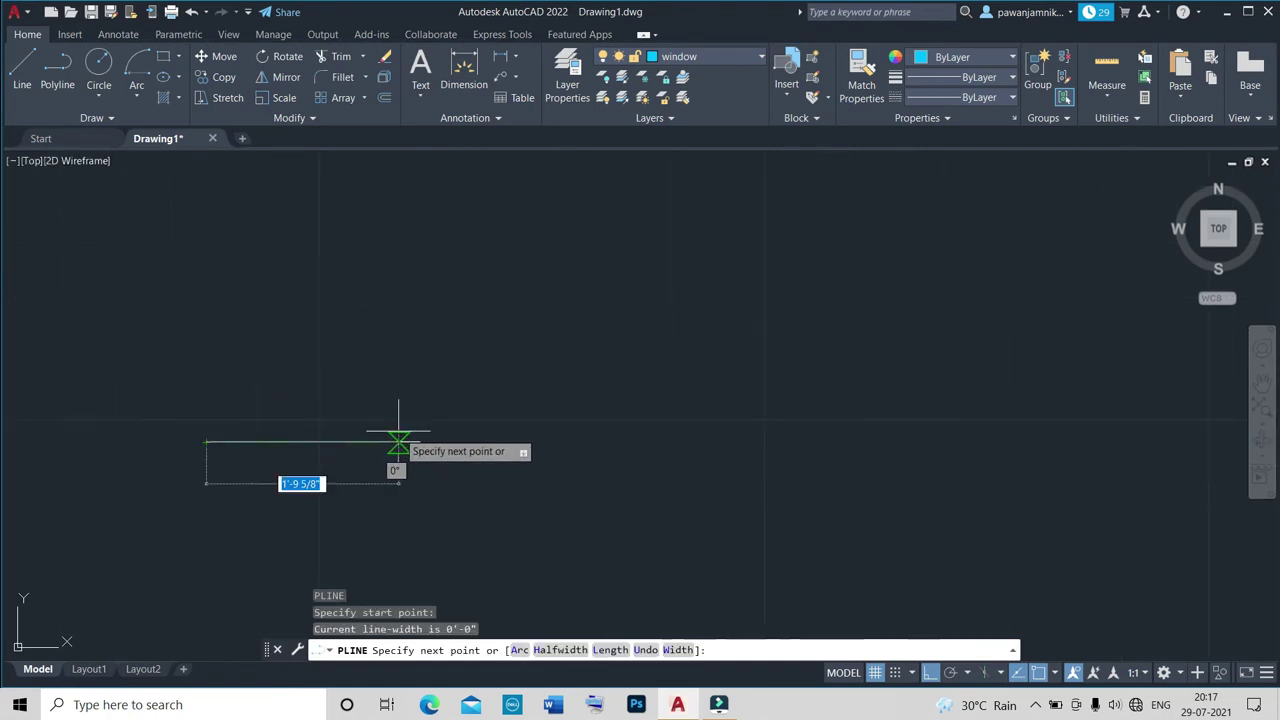
{"action": "left_click", "coordinate": [419, 441]}
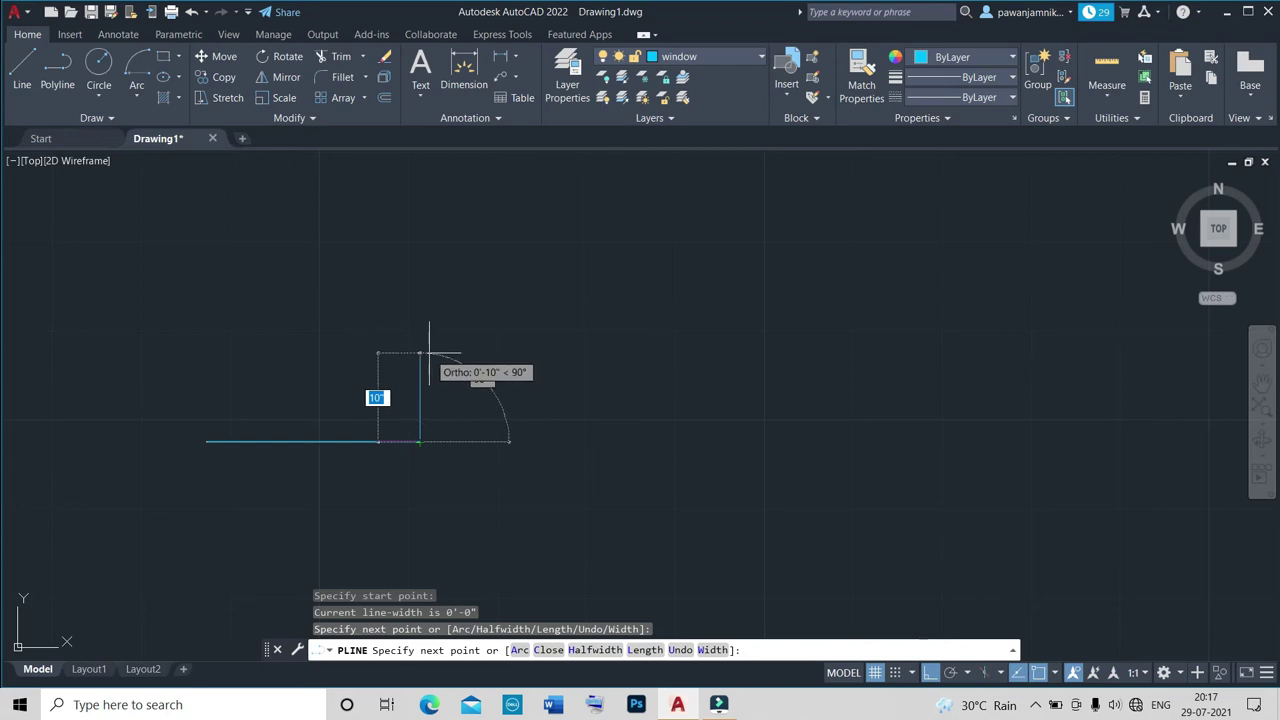
{"action": "type", "text": "9"}
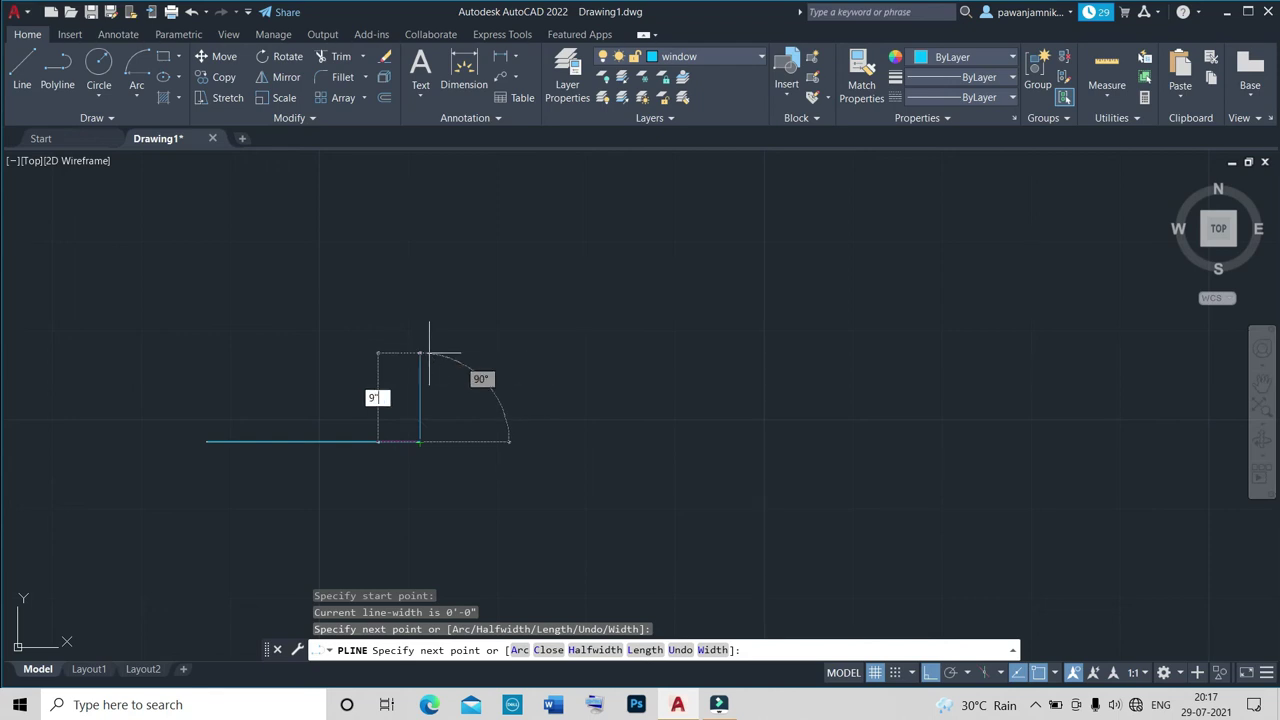
{"action": "key", "text": "Return"}
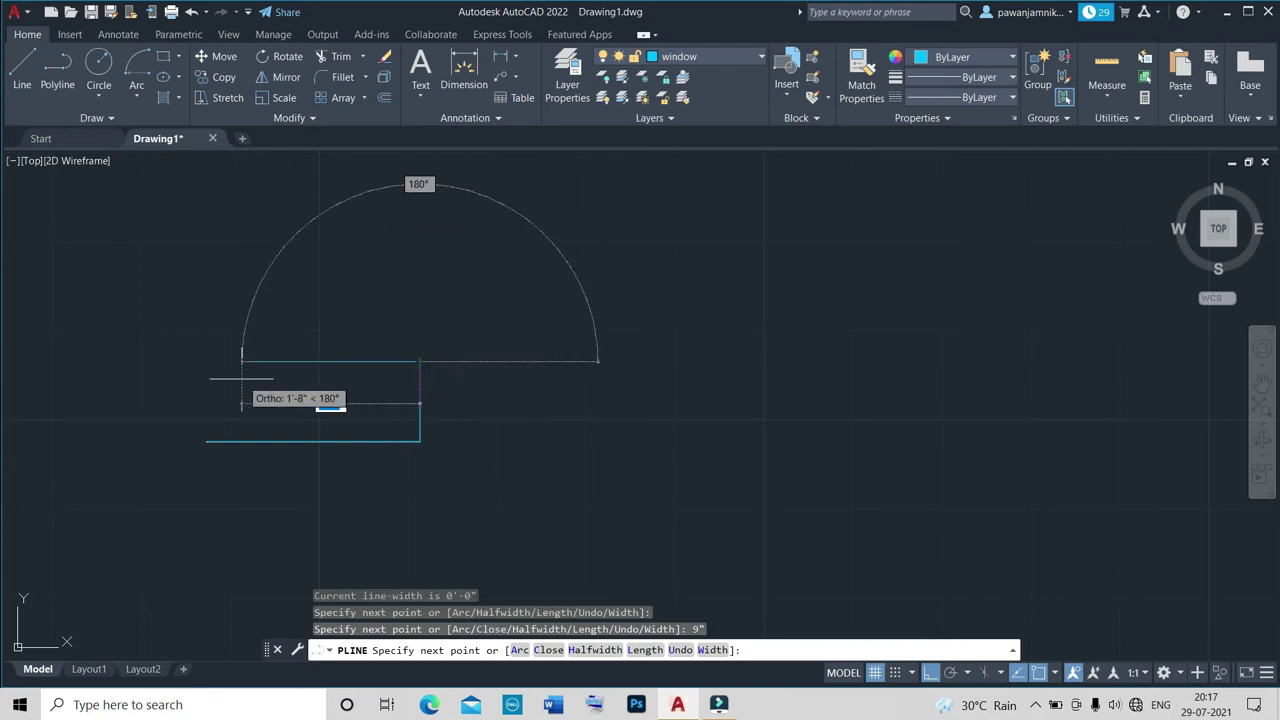
{"action": "type", "text": "2'"}
{"action": "key", "text": "Return"}
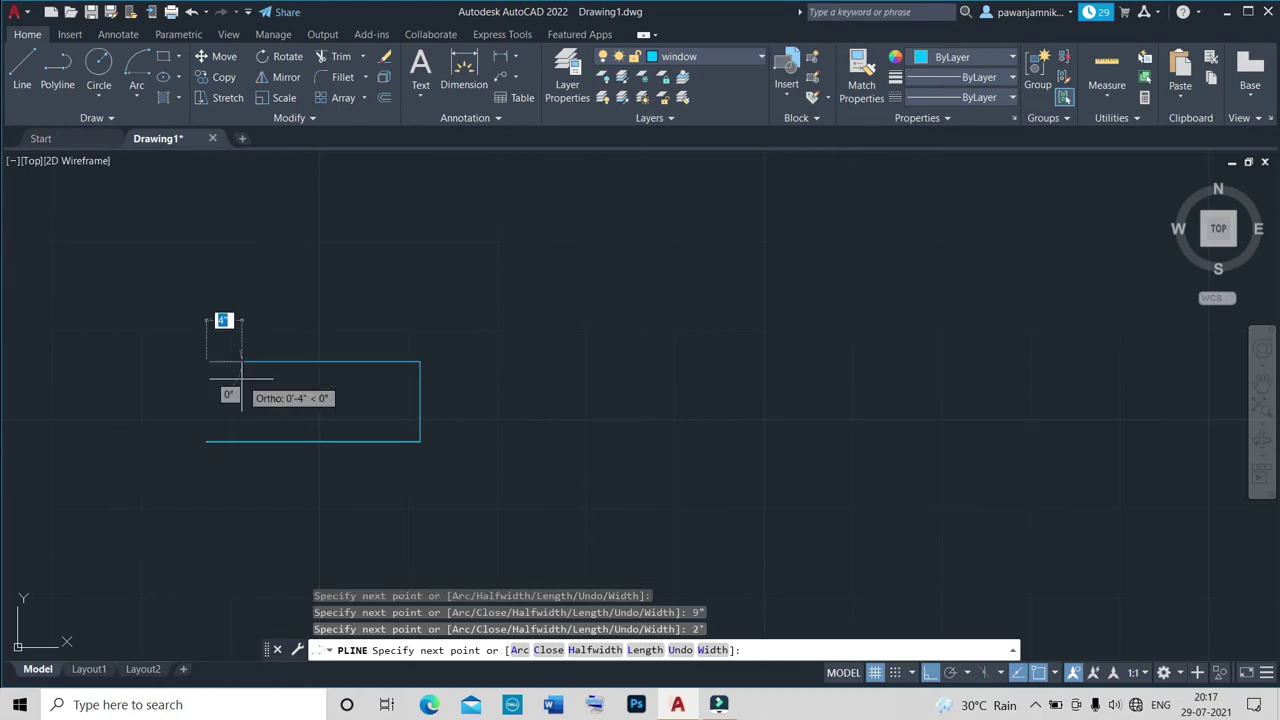
{"action": "type", "text": "9\""}
{"action": "key", "text": "Return"}
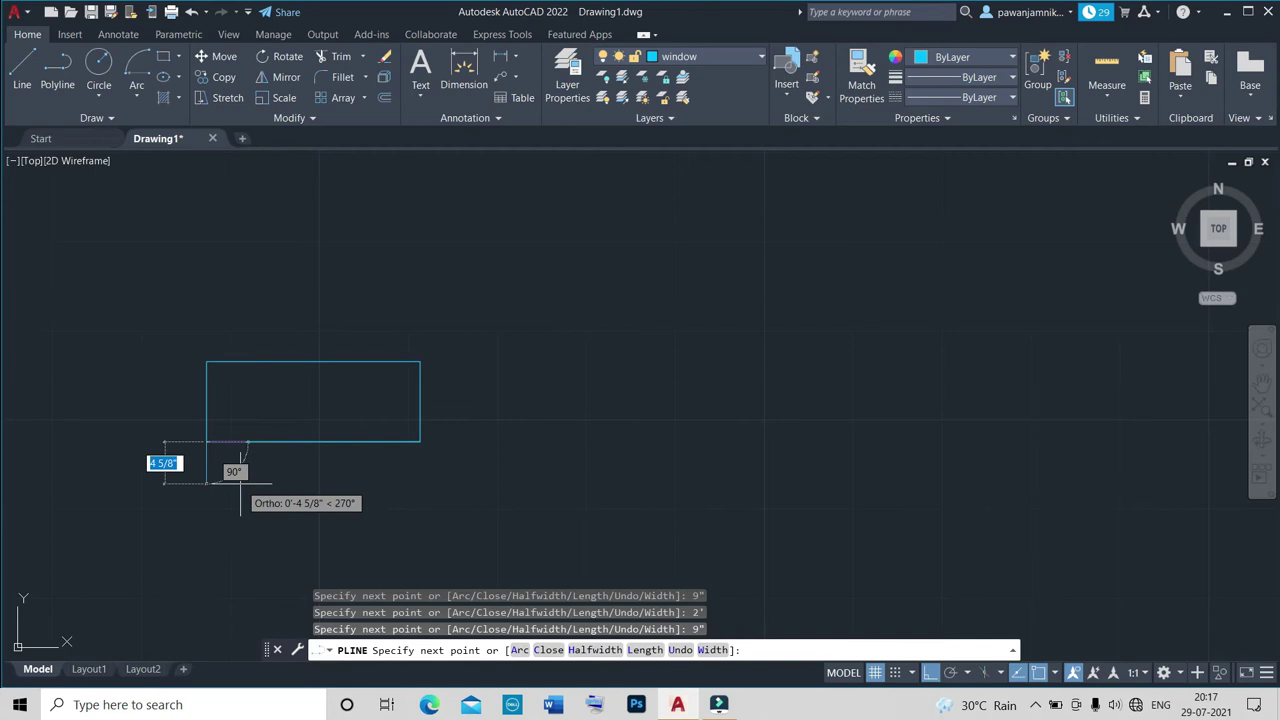
{"action": "key", "text": "Escape"}
Draw a line joining the midpoints of the rectangle's short sides.
{"action": "type", "text": "l"}
{"action": "key", "text": "Return"}
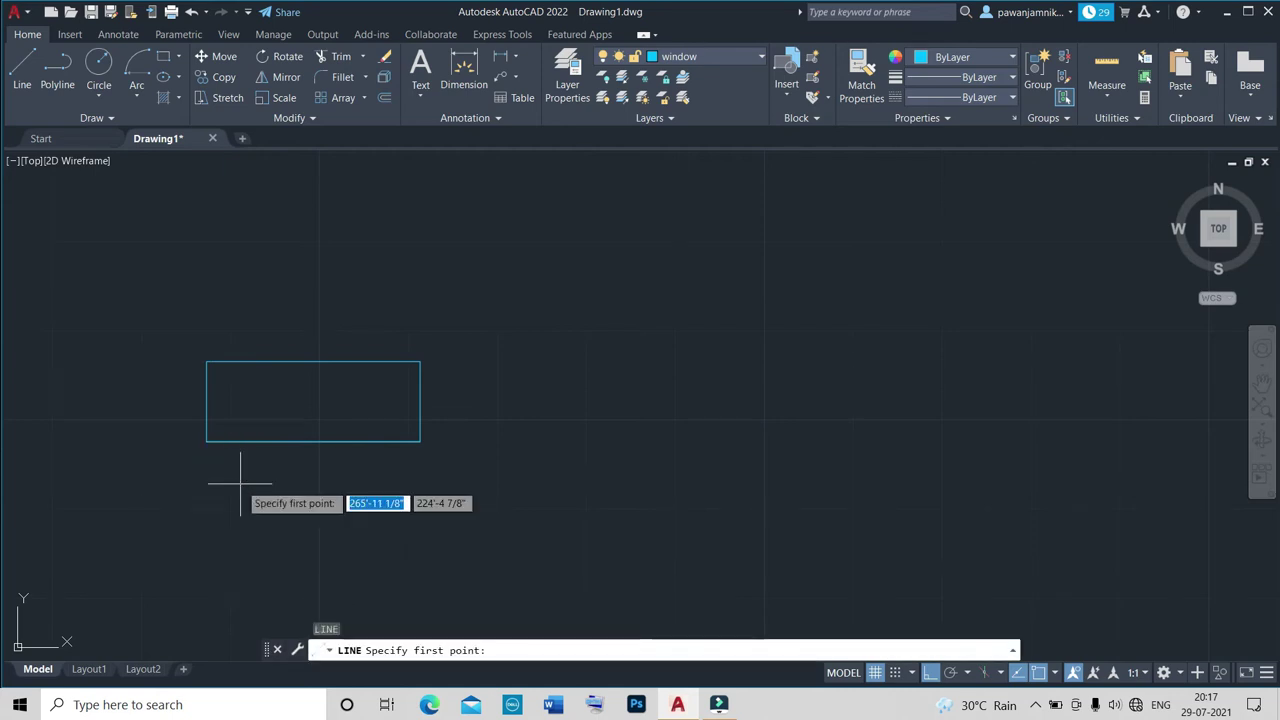
{"action": "left_click", "coordinate": [206, 401]}
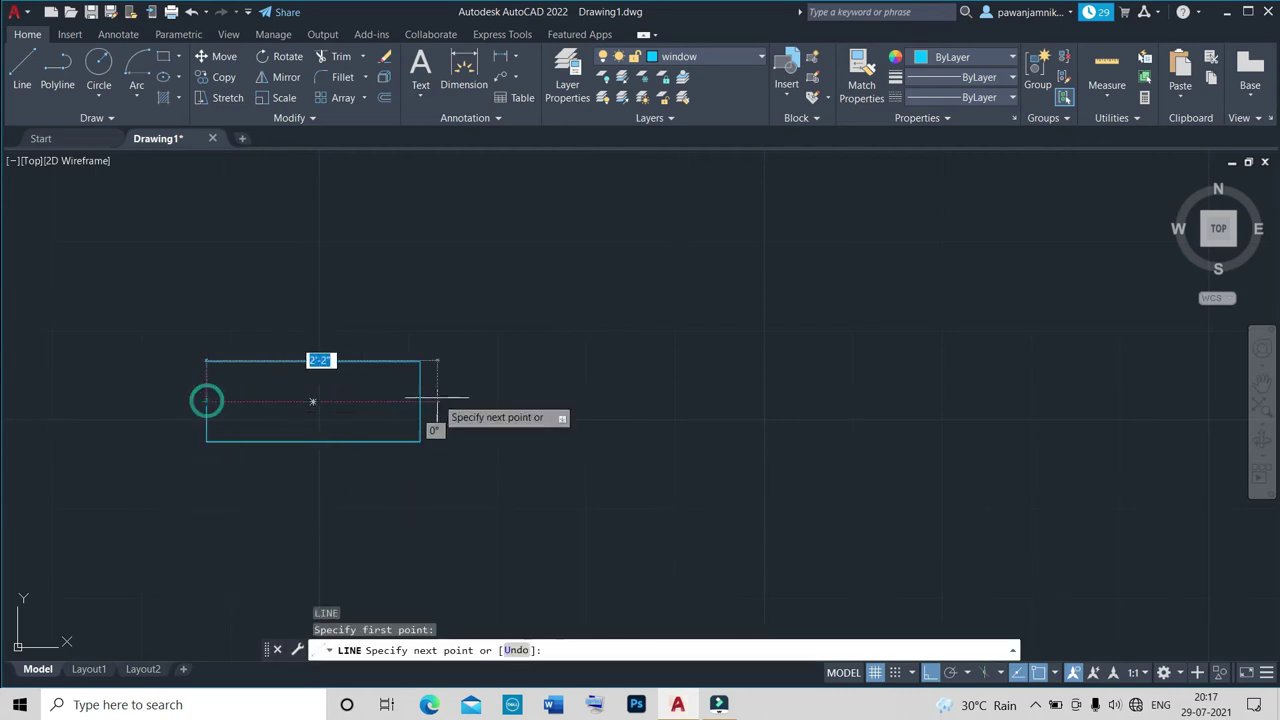
{"action": "left_click", "coordinate": [419, 401]}
{"action": "key", "text": "Escape"}
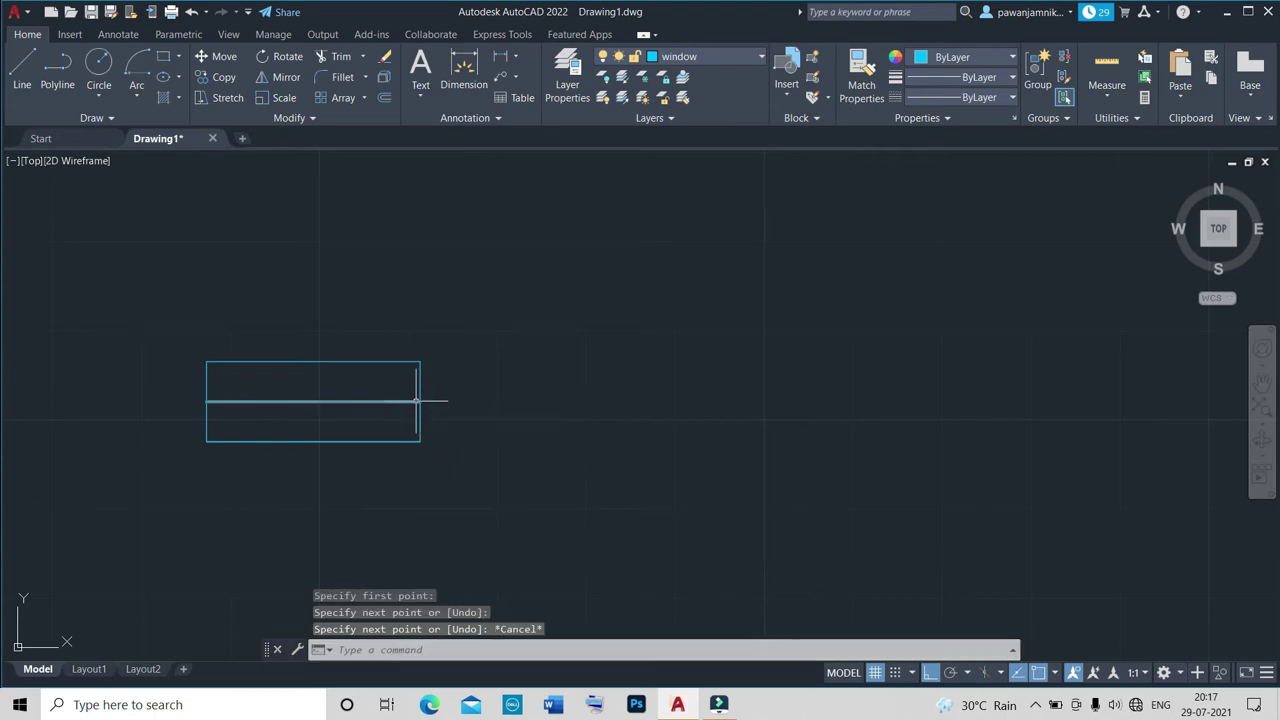
Offset the middle line 1" both ways, erase it, and window-select the small window.
{"action": "type", "text": "o"}
{"action": "key", "text": "Return"}
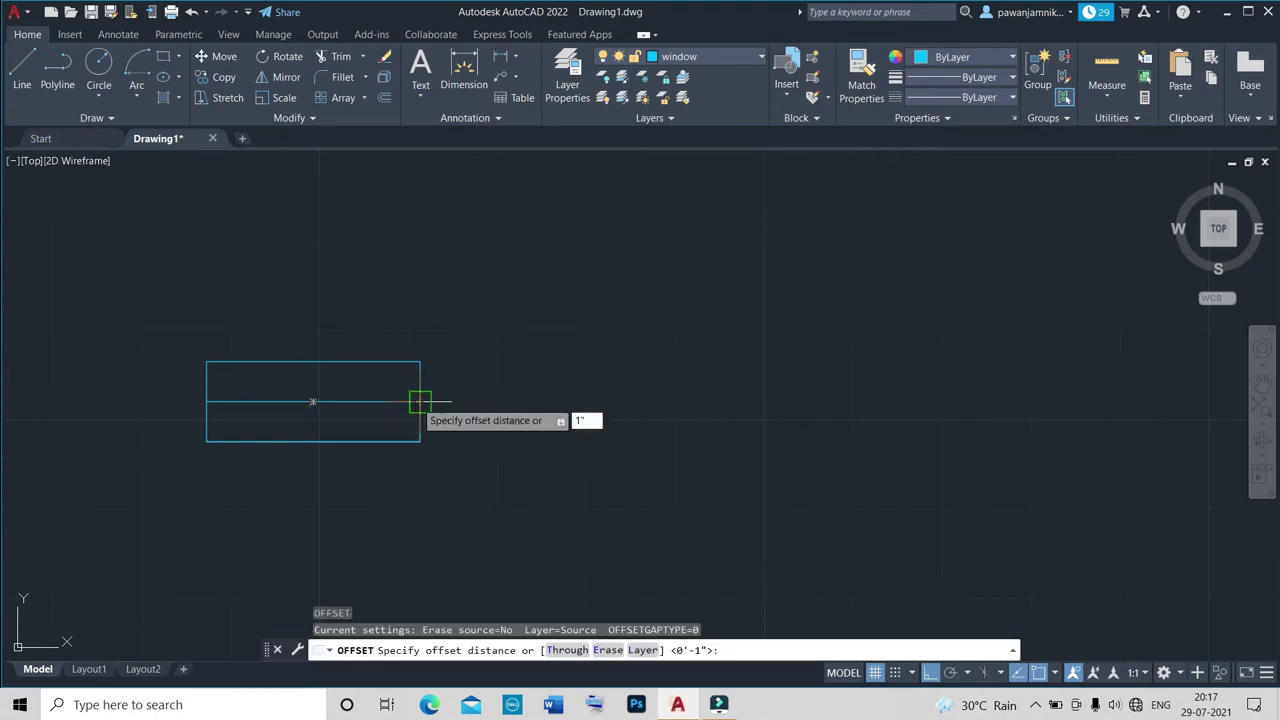
{"action": "key", "text": "Return"}
{"action": "left_click", "coordinate": [405, 401]}
{"action": "left_click", "coordinate": [409, 384]}
{"action": "left_click", "coordinate": [401, 401]}
{"action": "left_click", "coordinate": [403, 421]}
{"action": "key", "text": "Escape"}
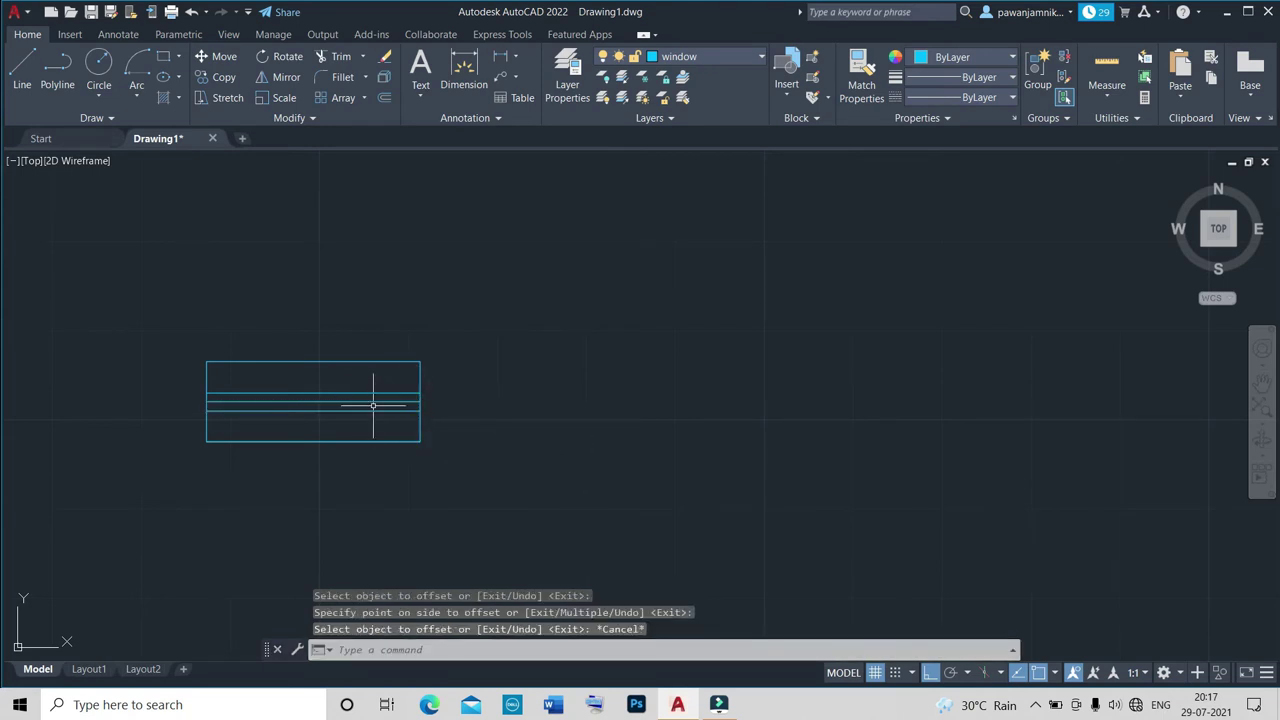
{"action": "left_click", "coordinate": [373, 401]}
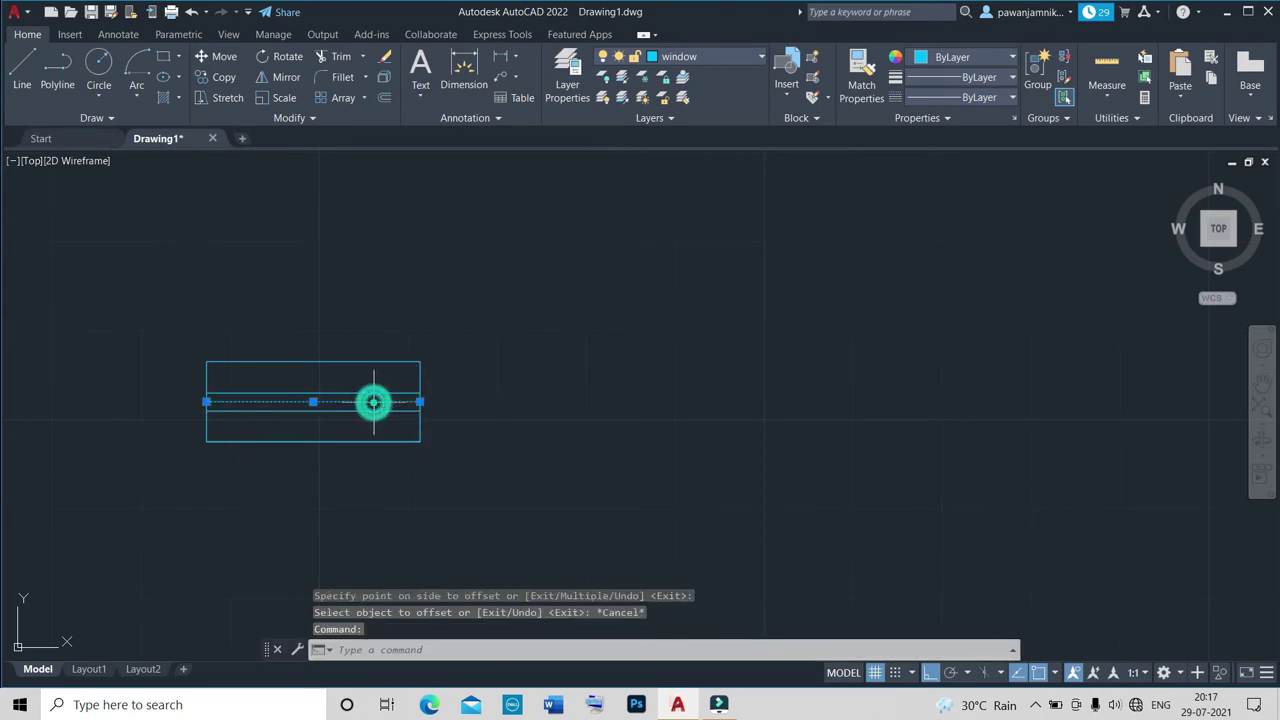
{"action": "type", "text": "e"}
{"action": "key", "text": "Return"}
{"action": "left_click", "coordinate": [151, 312]}
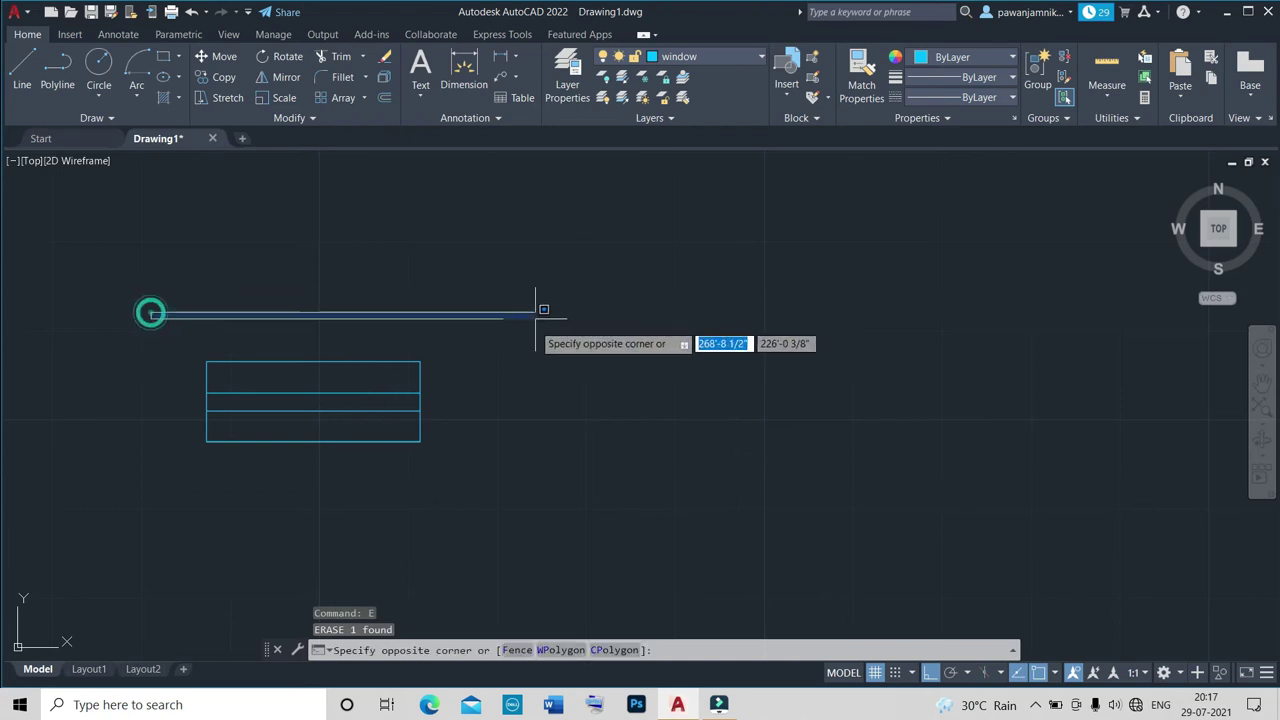
{"action": "left_click", "coordinate": [537, 487]}
Group the small window's lines, then window-select and group the long window.
{"action": "key", "text": "Return"}
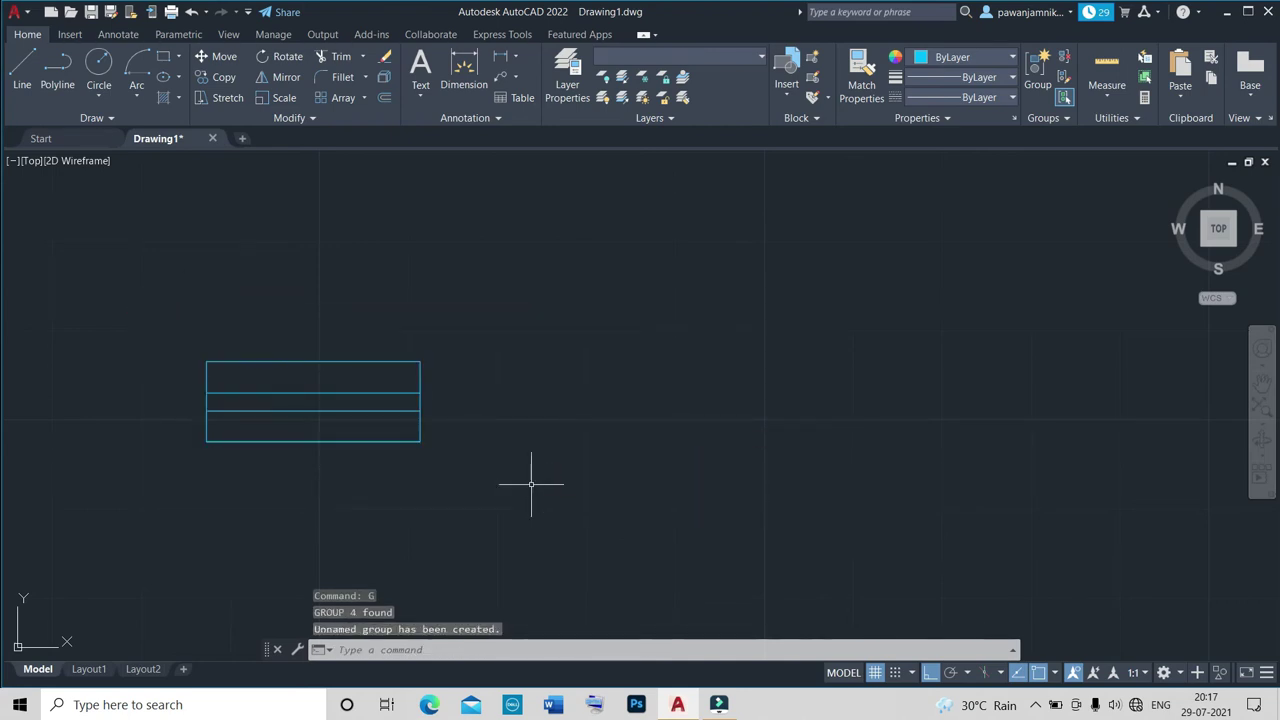
{"action": "scroll", "coordinate": [442, 423], "scroll_direction": "down", "scroll_amount": 8}
{"action": "scroll", "coordinate": [501, 348], "scroll_direction": "up", "scroll_amount": 8}
{"action": "left_click", "coordinate": [244, 208]}
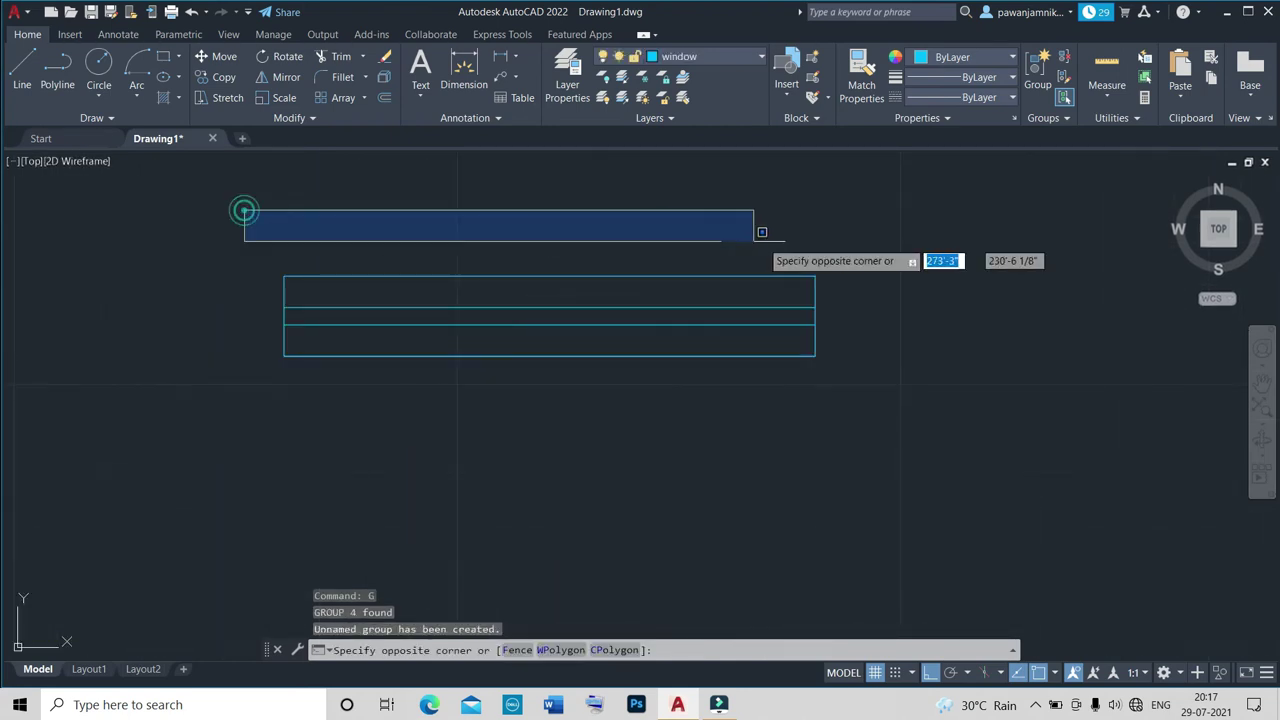
{"action": "left_click", "coordinate": [903, 433]}
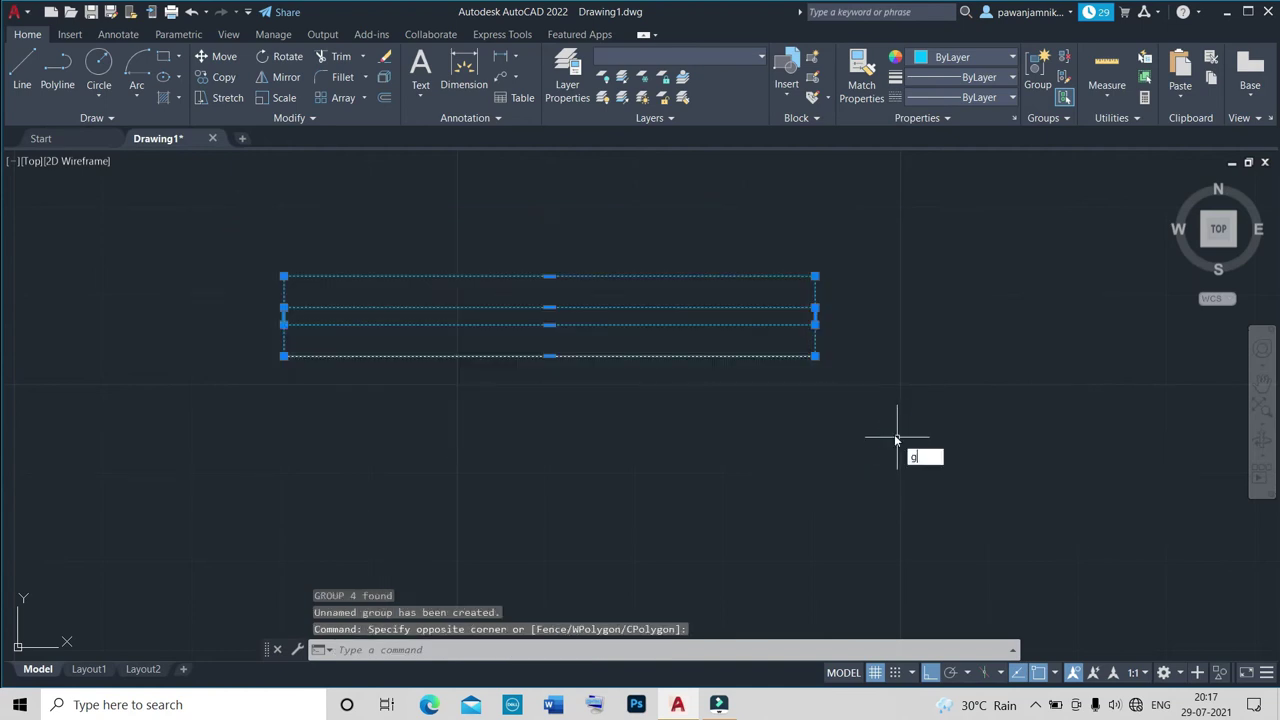
{"action": "key", "text": "Return"}
Copy the grouped long window from a base point and zoom to the lower wall opening.
{"action": "scroll", "coordinate": [534, 327], "scroll_direction": "down", "scroll_amount": 3}
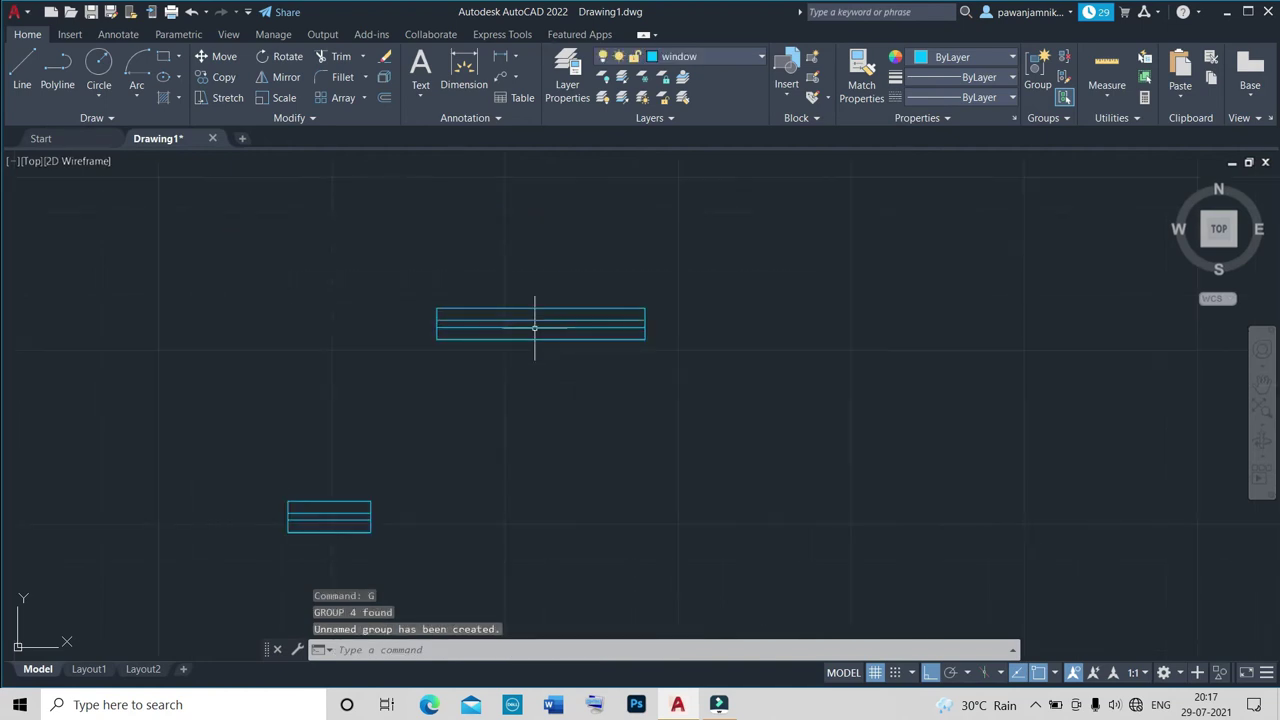
{"action": "left_click", "coordinate": [534, 327]}
{"action": "type", "text": "o"}
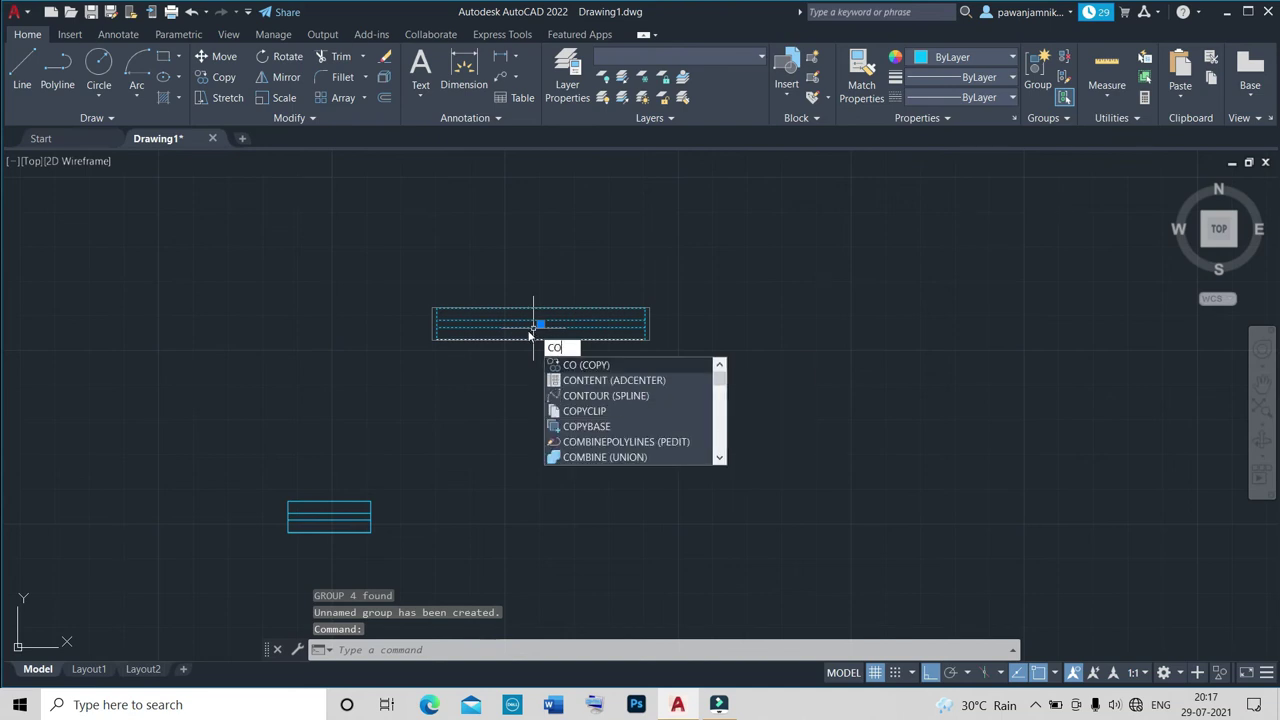
{"action": "key", "text": "Return"}
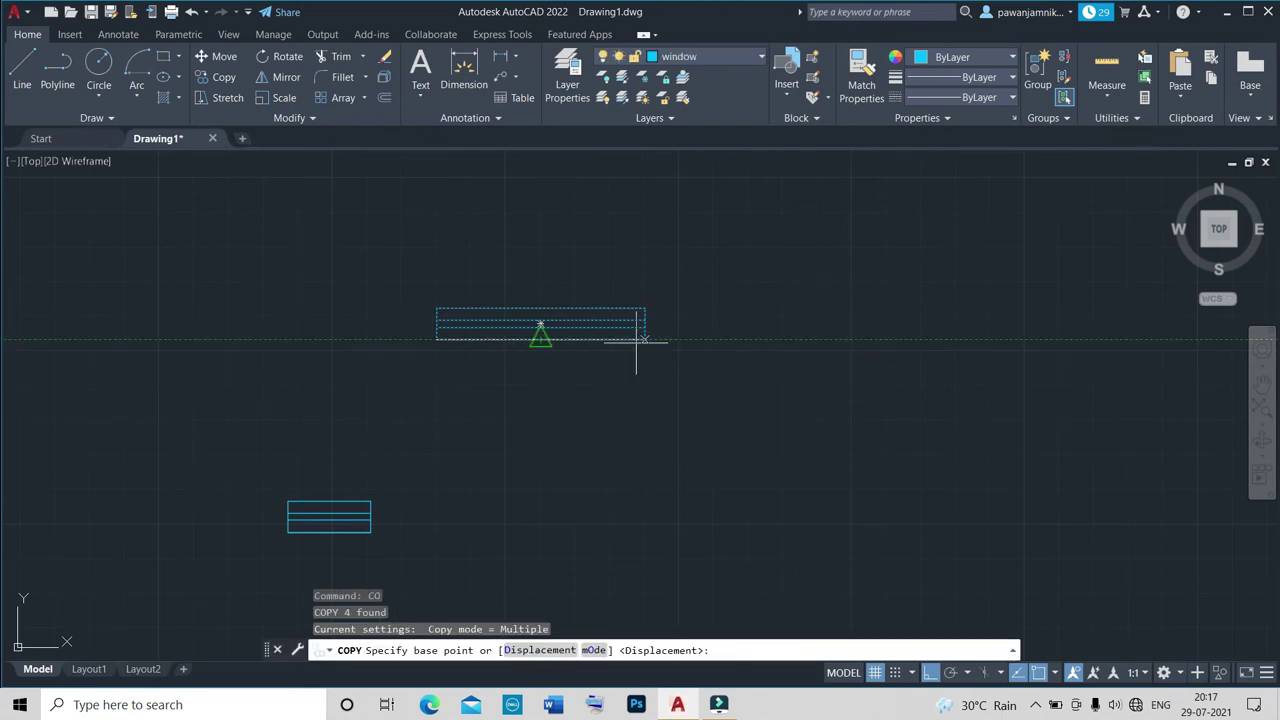
{"action": "left_click", "coordinate": [538, 338]}
{"action": "scroll", "coordinate": [559, 367], "scroll_direction": "down", "scroll_amount": 3}
{"action": "scroll", "coordinate": [559, 367], "scroll_direction": "down", "scroll_amount": 2}
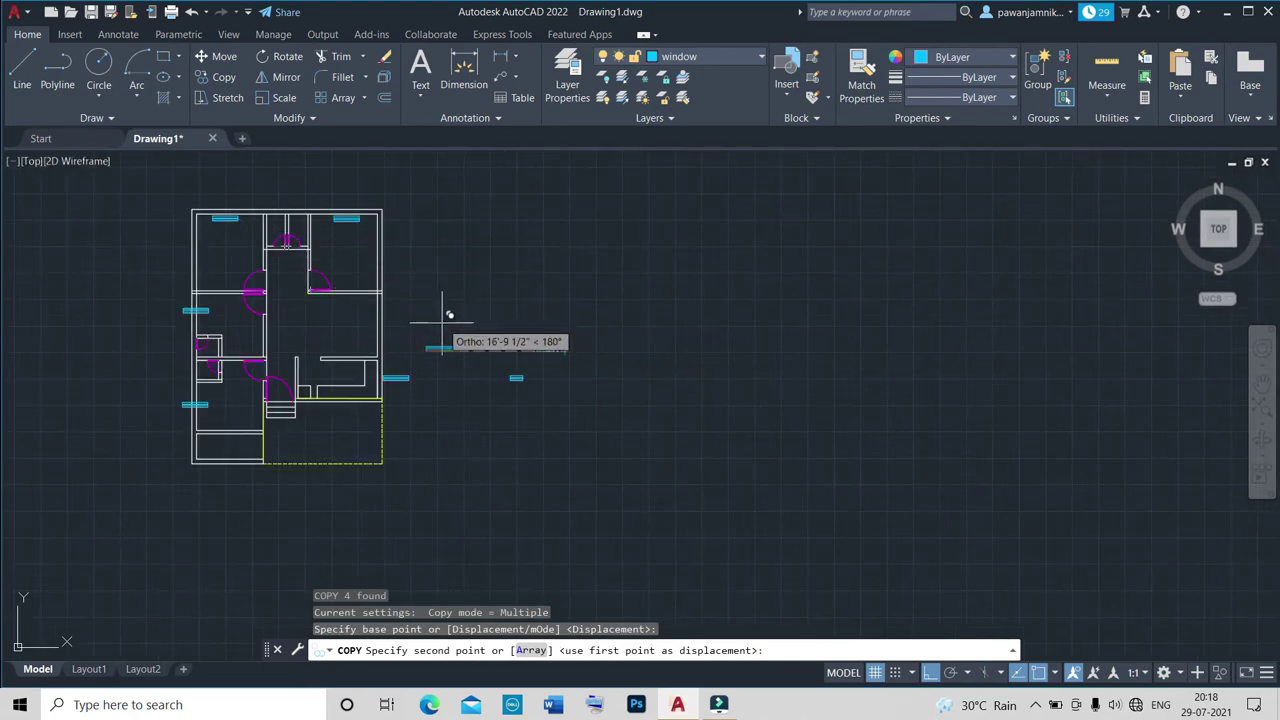
{"action": "scroll", "coordinate": [440, 350], "scroll_direction": "down", "scroll_amount": 1}
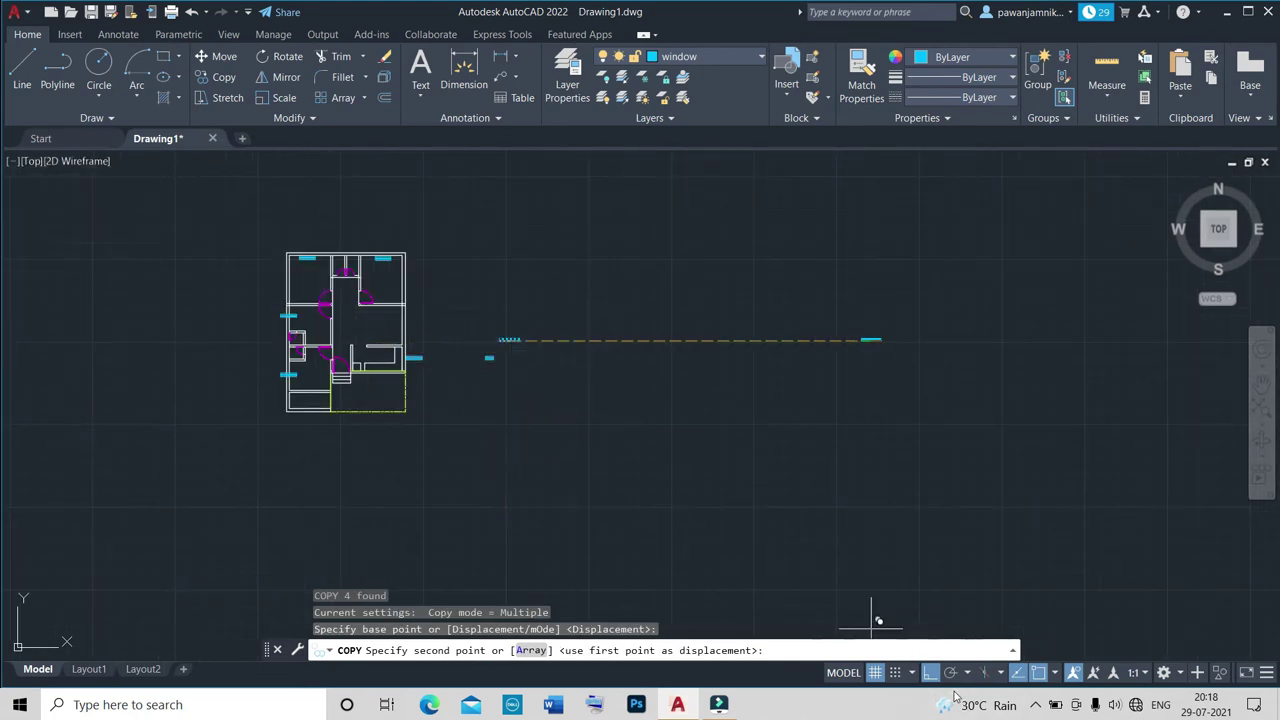
{"action": "scroll", "coordinate": [343, 408], "scroll_direction": "up", "scroll_amount": 3}
{"action": "scroll", "coordinate": [349, 391], "scroll_direction": "up", "scroll_amount": 2}
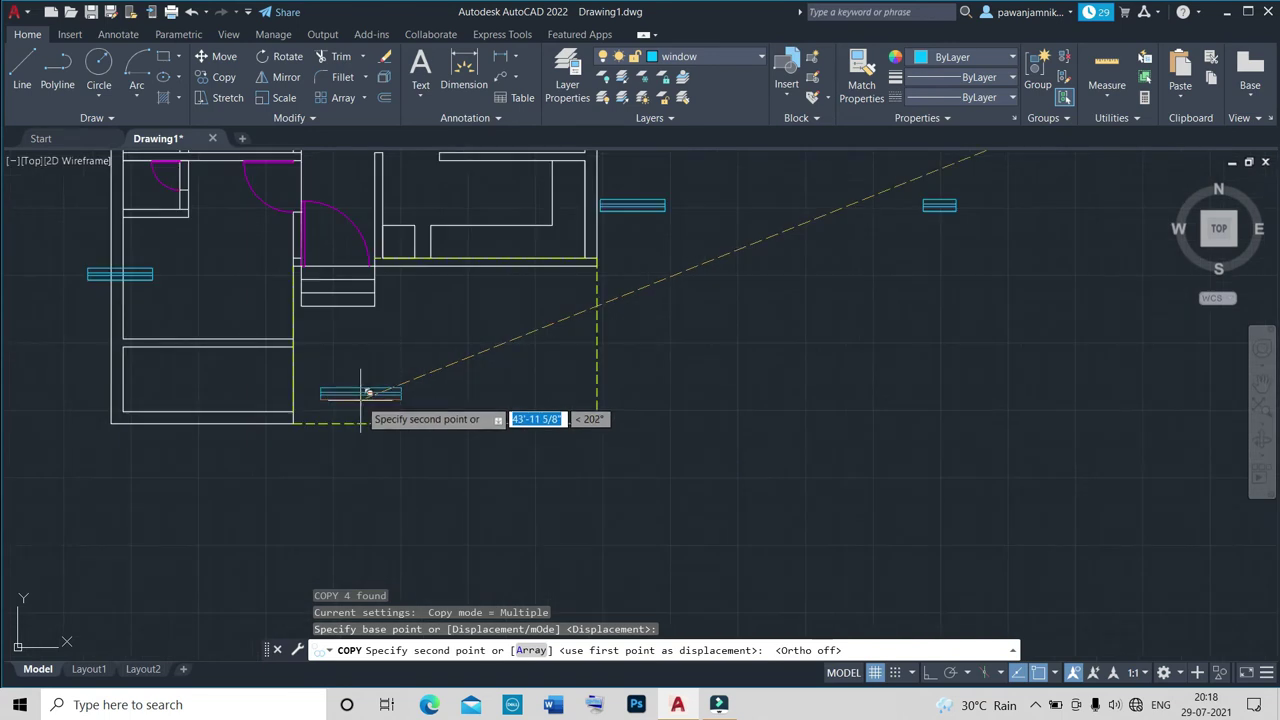
{"action": "scroll", "coordinate": [508, 262], "scroll_direction": "up", "scroll_amount": 3}
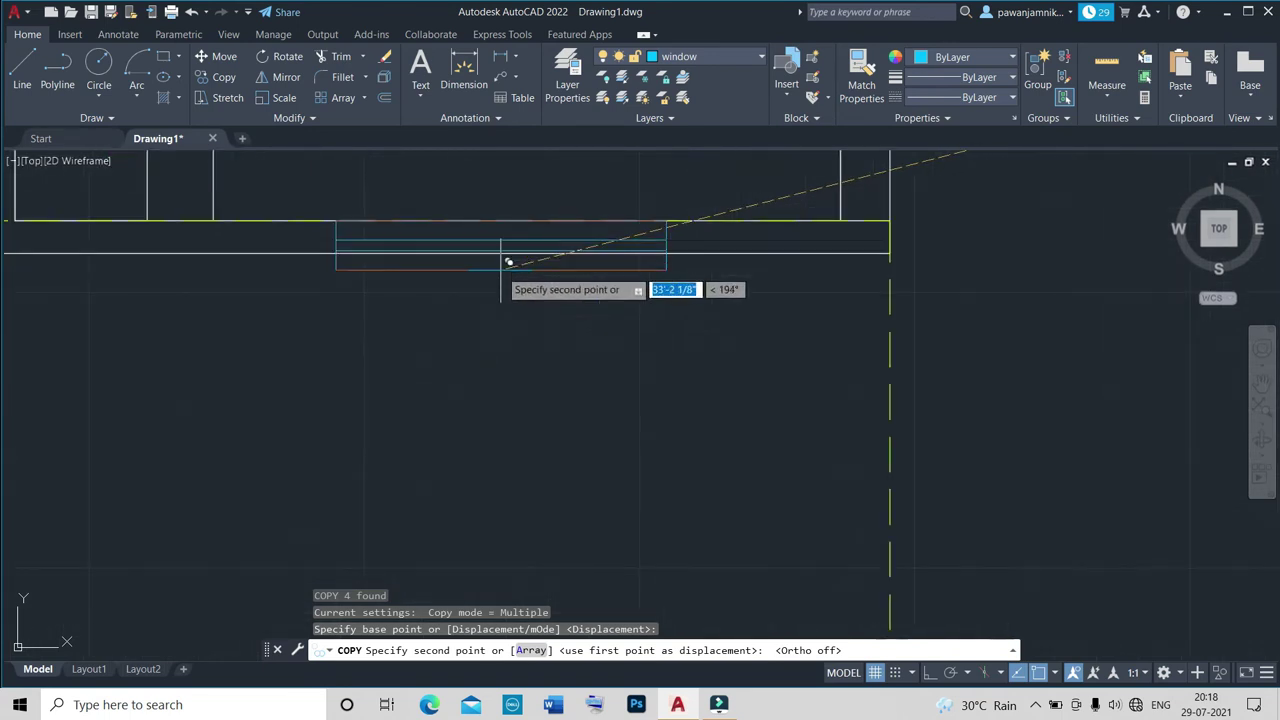
{"action": "scroll", "coordinate": [508, 262], "scroll_direction": "down", "scroll_amount": 4}
{"action": "scroll", "coordinate": [505, 271], "scroll_direction": "up", "scroll_amount": 3}
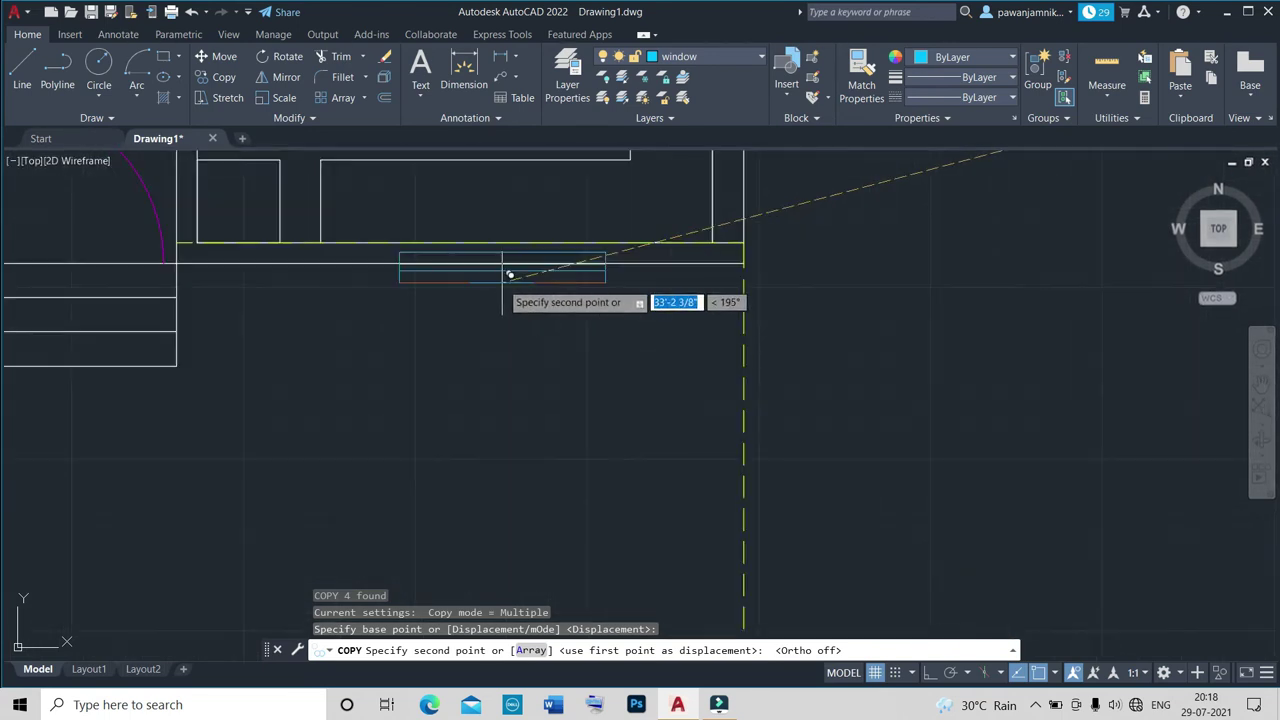
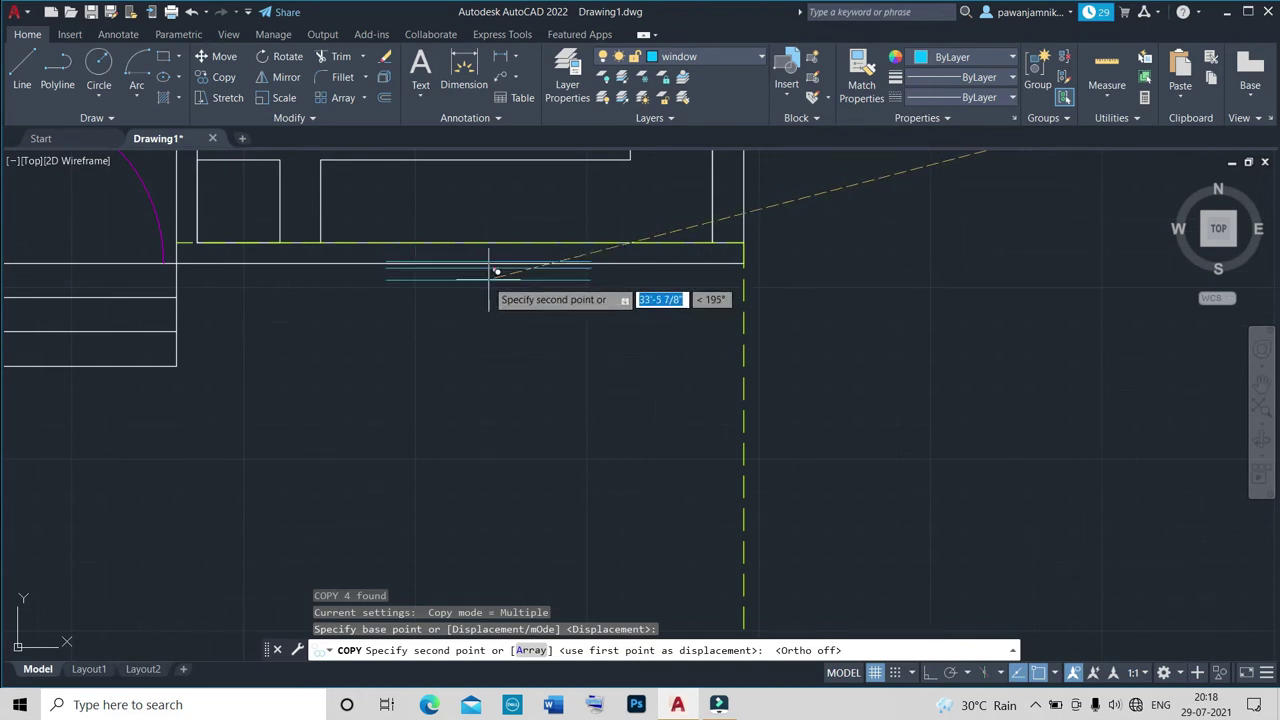
End the multiple window copy with Esc, keeping the copies already placed, and zoom back in.
{"action": "scroll", "coordinate": [496, 300], "scroll_direction": "down", "scroll_amount": 4}
{"action": "scroll", "coordinate": [415, 328], "scroll_direction": "up", "scroll_amount": 5}
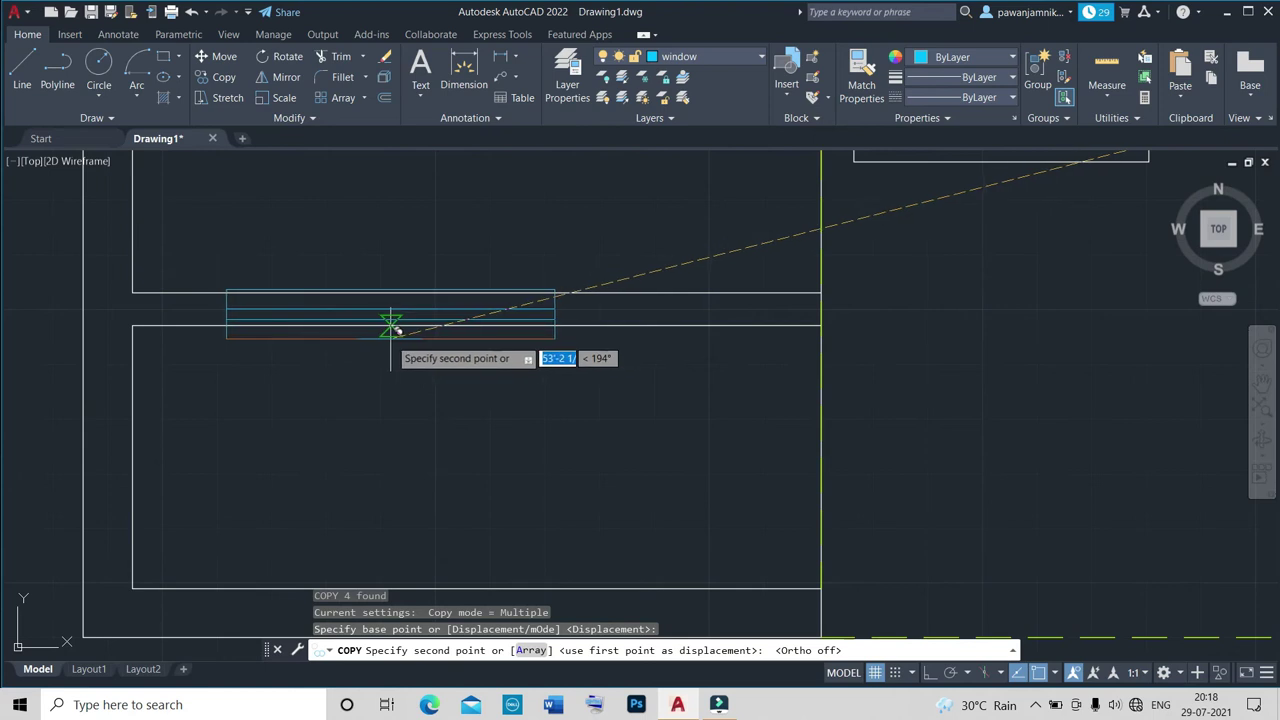
{"action": "scroll", "coordinate": [418, 330], "scroll_direction": "down", "scroll_amount": 2}
{"action": "scroll", "coordinate": [408, 335], "scroll_direction": "down", "scroll_amount": 1}
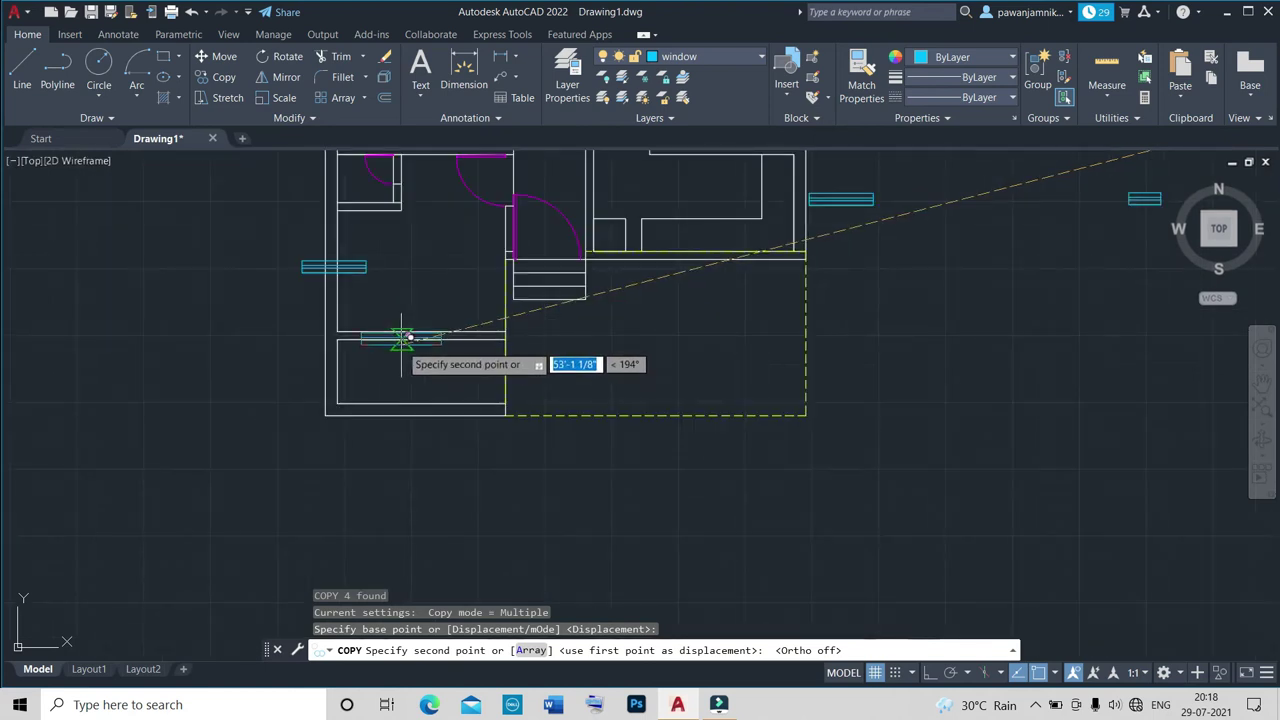
{"action": "scroll", "coordinate": [409, 337], "scroll_direction": "down", "scroll_amount": 2}
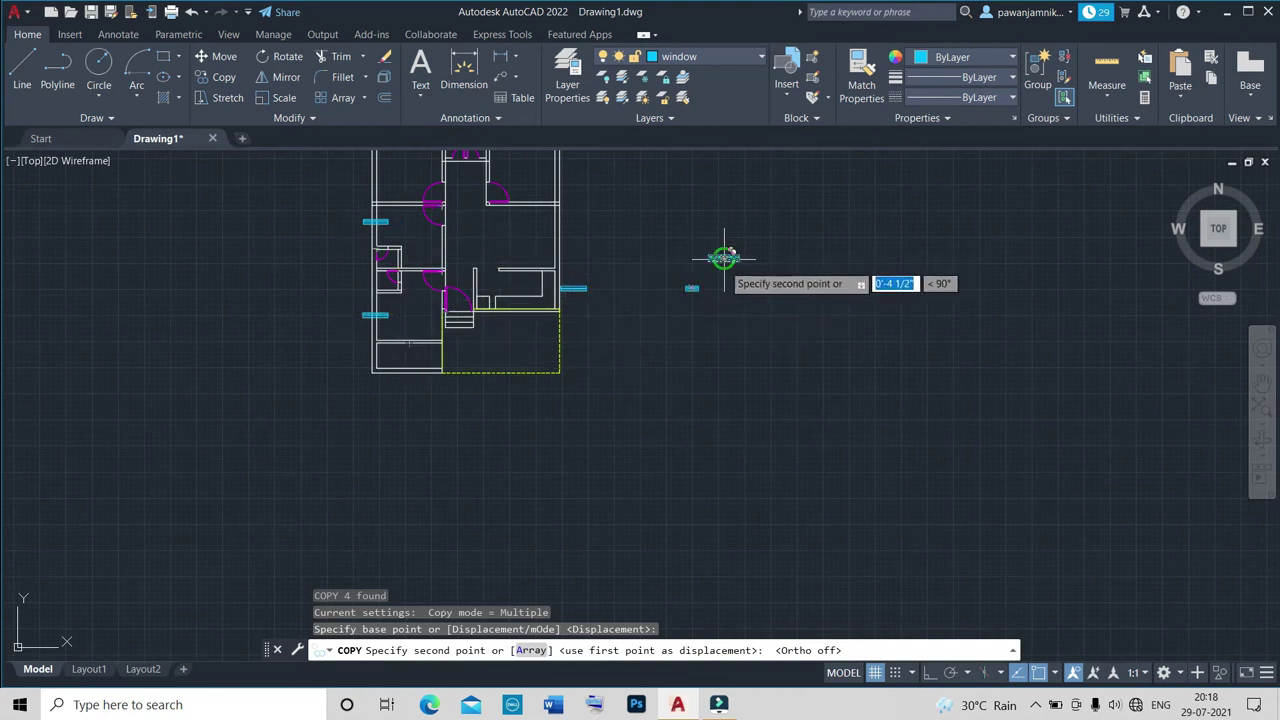
{"action": "key", "text": "Escape"}
{"action": "scroll", "coordinate": [720, 257], "scroll_direction": "up", "scroll_amount": 5}
{"action": "scroll", "coordinate": [709, 257], "scroll_direction": "up", "scroll_amount": 3}
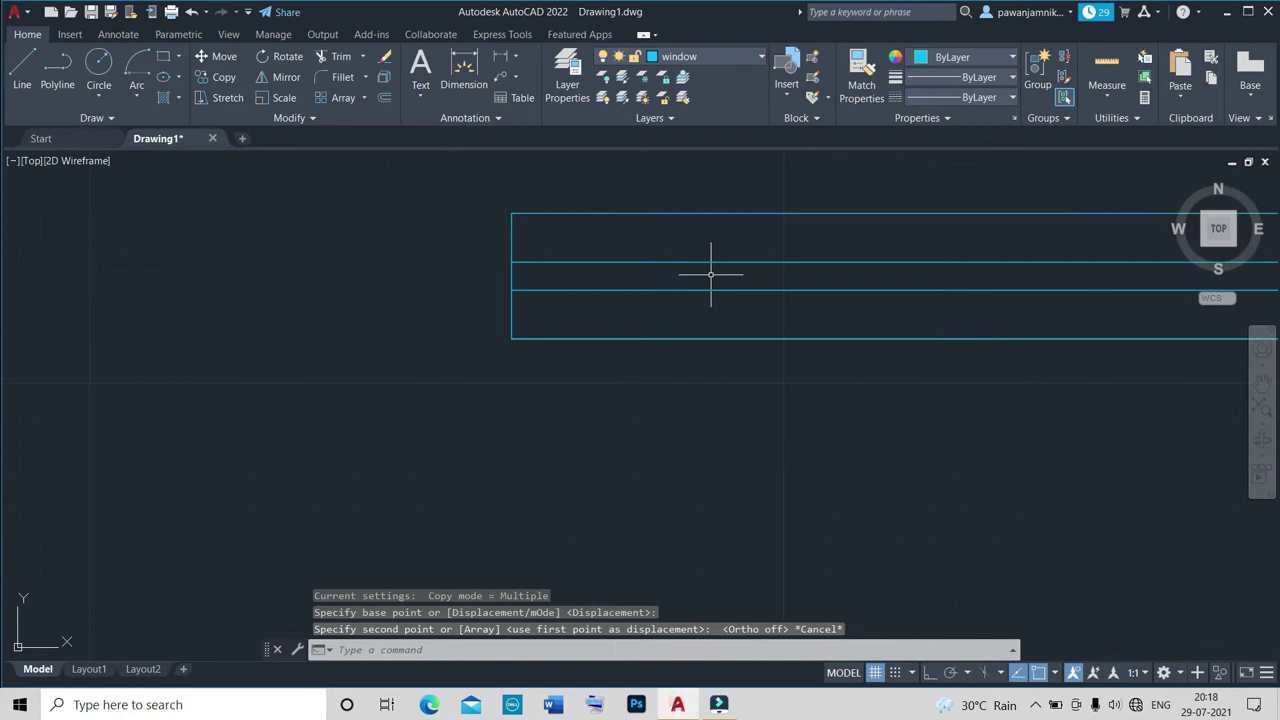
Start copying the window block (CO), using its midpoint as the base point.
{"action": "left_click", "coordinate": [718, 262]}
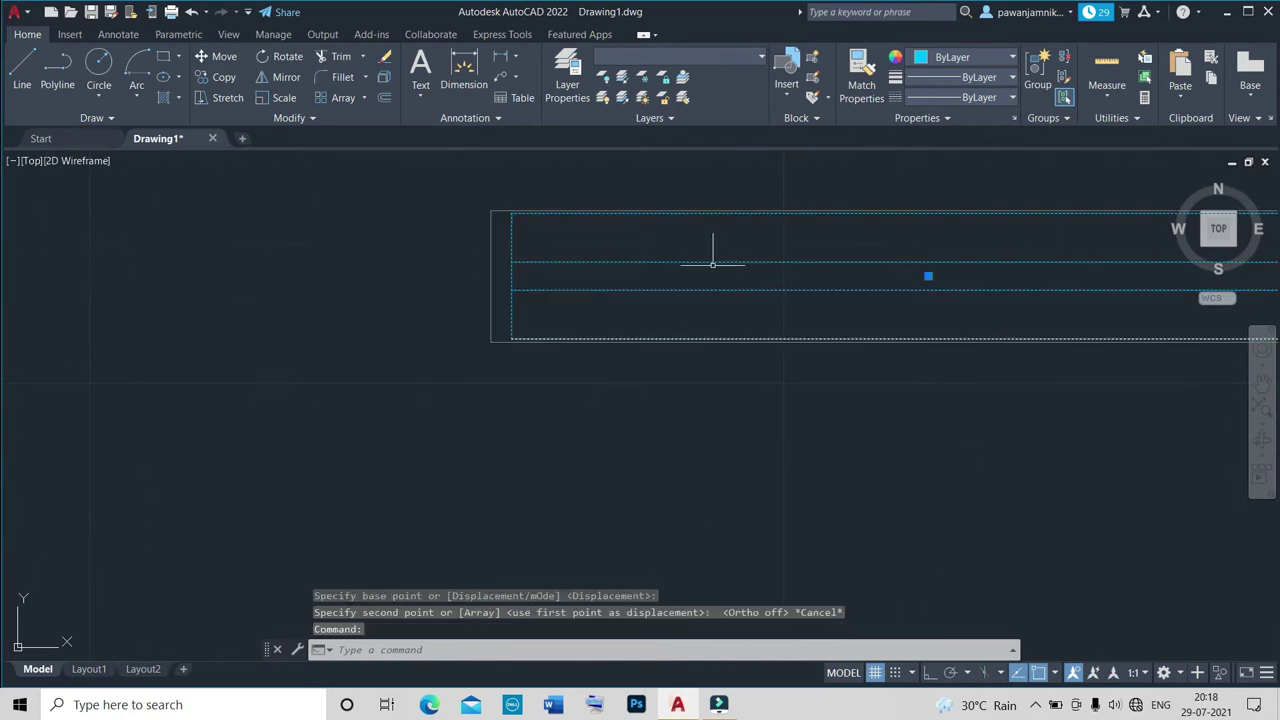
{"action": "key", "text": "Escape"}
{"action": "scroll", "coordinate": [726, 338], "scroll_direction": "down", "scroll_amount": 8}
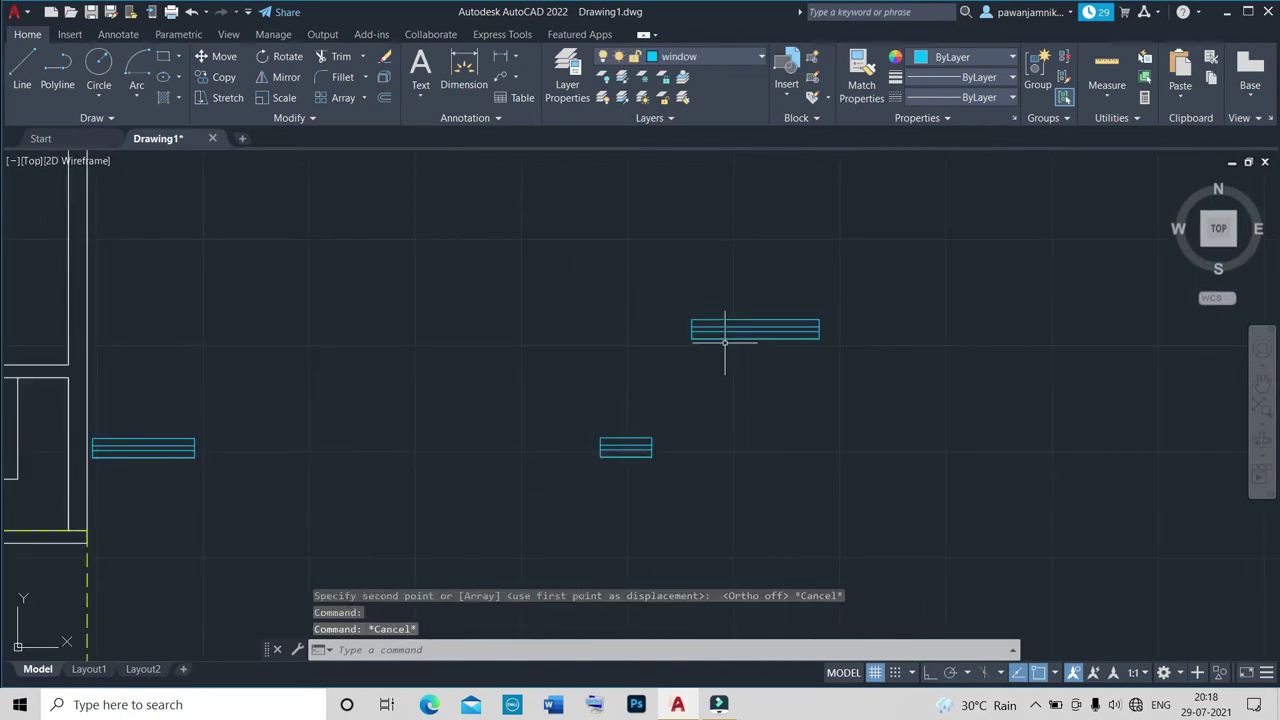
{"action": "left_click", "coordinate": [725, 342]}
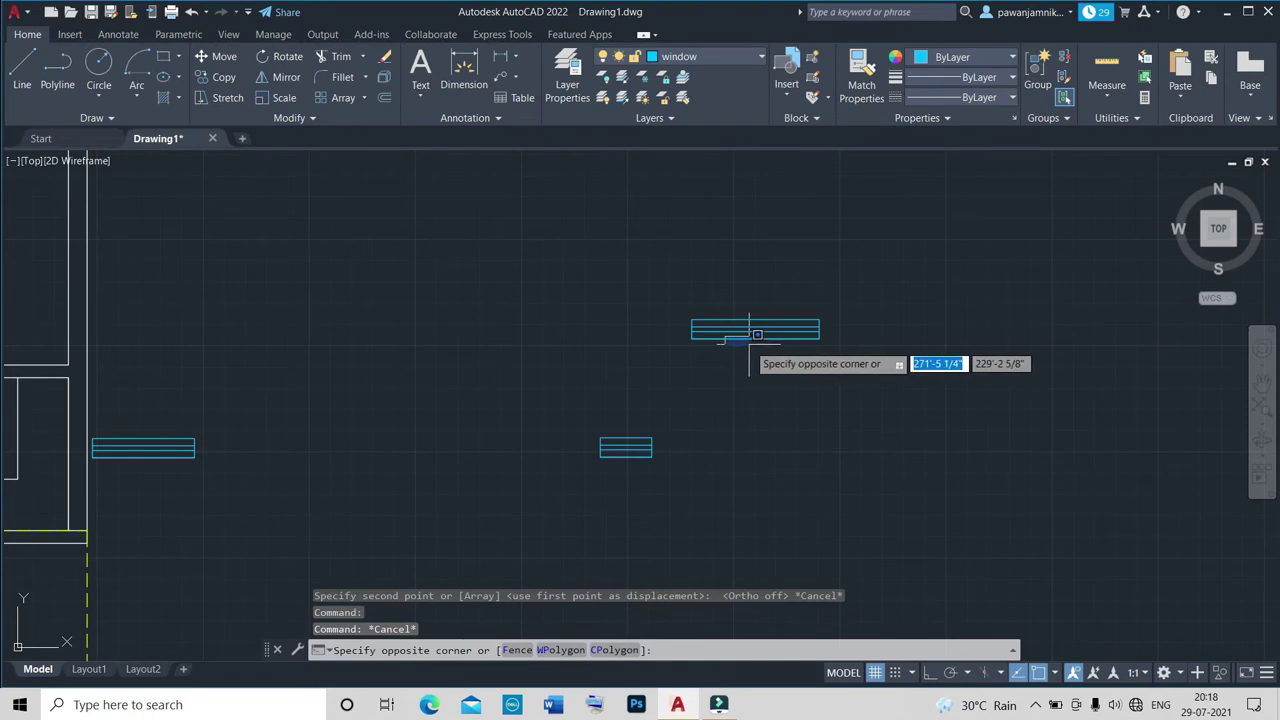
{"action": "key", "text": "Escape"}
{"action": "type", "text": "ct o"}
{"action": "key", "text": "Return"}
{"action": "left_click", "coordinate": [802, 335]}
{"action": "key", "text": "Return"}
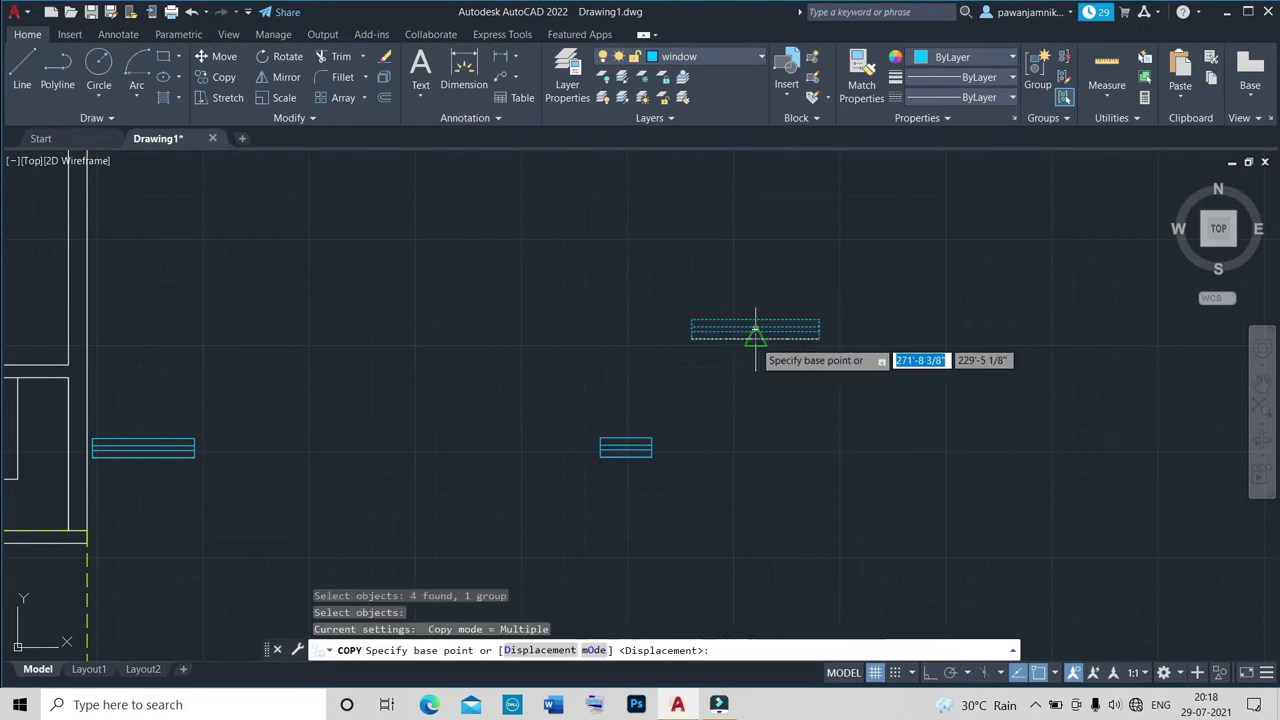
{"action": "left_click", "coordinate": [755, 332]}
Place window copies in two right-wall openings and one left-wall opening.
{"action": "scroll", "coordinate": [757, 345], "scroll_direction": "down", "scroll_amount": 5}
{"action": "scroll", "coordinate": [555, 203], "scroll_direction": "up", "scroll_amount": 5}
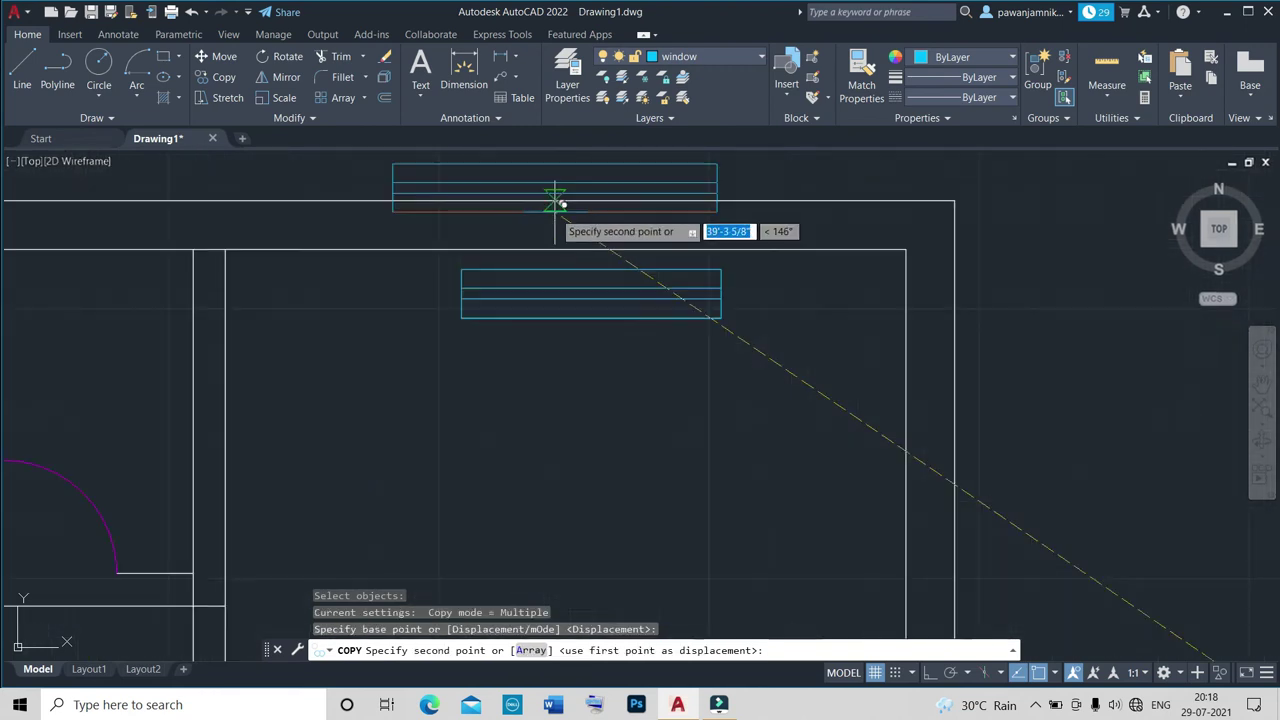
{"action": "scroll", "coordinate": [558, 198], "scroll_direction": "down", "scroll_amount": 5}
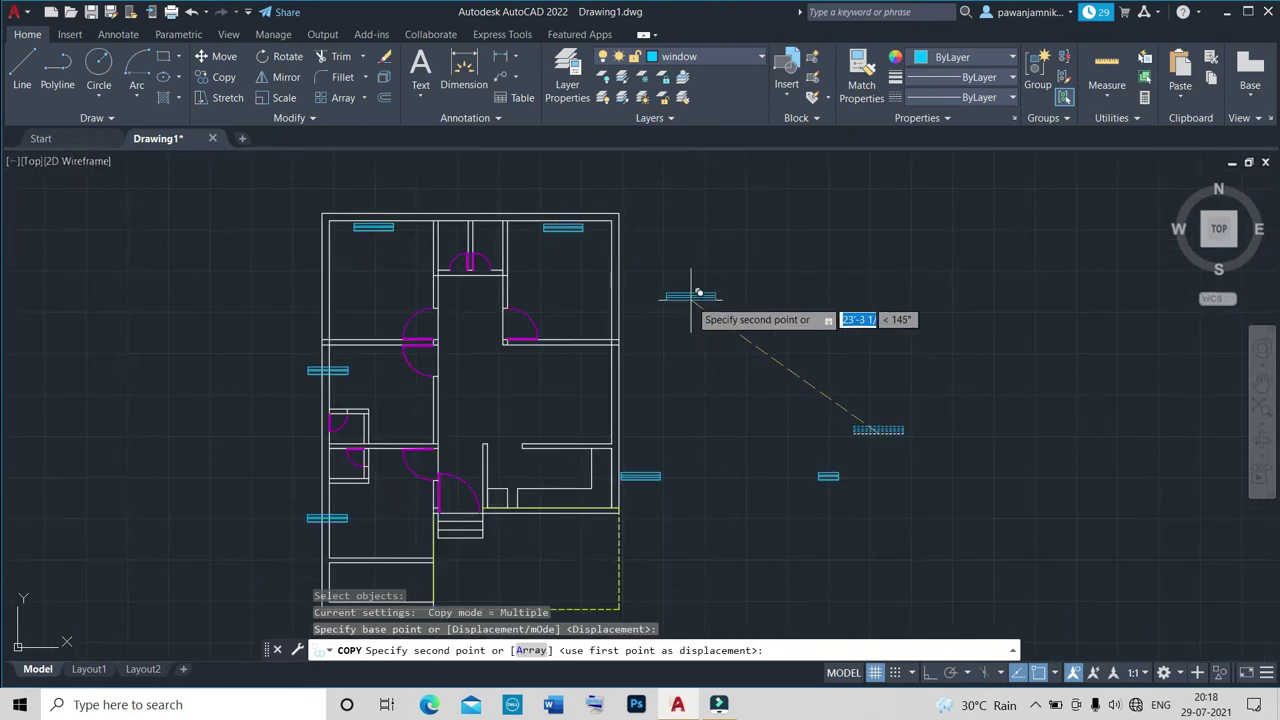
{"action": "scroll", "coordinate": [622, 263], "scroll_direction": "up", "scroll_amount": 5}
{"action": "left_click", "coordinate": [617, 271]}
{"action": "scroll", "coordinate": [610, 290], "scroll_direction": "down", "scroll_amount": 3}
{"action": "scroll", "coordinate": [459, 300], "scroll_direction": "down", "scroll_amount": 3}
{"action": "scroll", "coordinate": [440, 297], "scroll_direction": "up", "scroll_amount": 2}
{"action": "scroll", "coordinate": [434, 294], "scroll_direction": "up", "scroll_amount": 4}
{"action": "left_click", "coordinate": [434, 294]}
{"action": "scroll", "coordinate": [434, 294], "scroll_direction": "down", "scroll_amount": 6}
{"action": "scroll", "coordinate": [610, 376], "scroll_direction": "up", "scroll_amount": 5}
{"action": "left_click", "coordinate": [592, 334]}
{"action": "scroll", "coordinate": [592, 334], "scroll_direction": "down", "scroll_amount": 5}
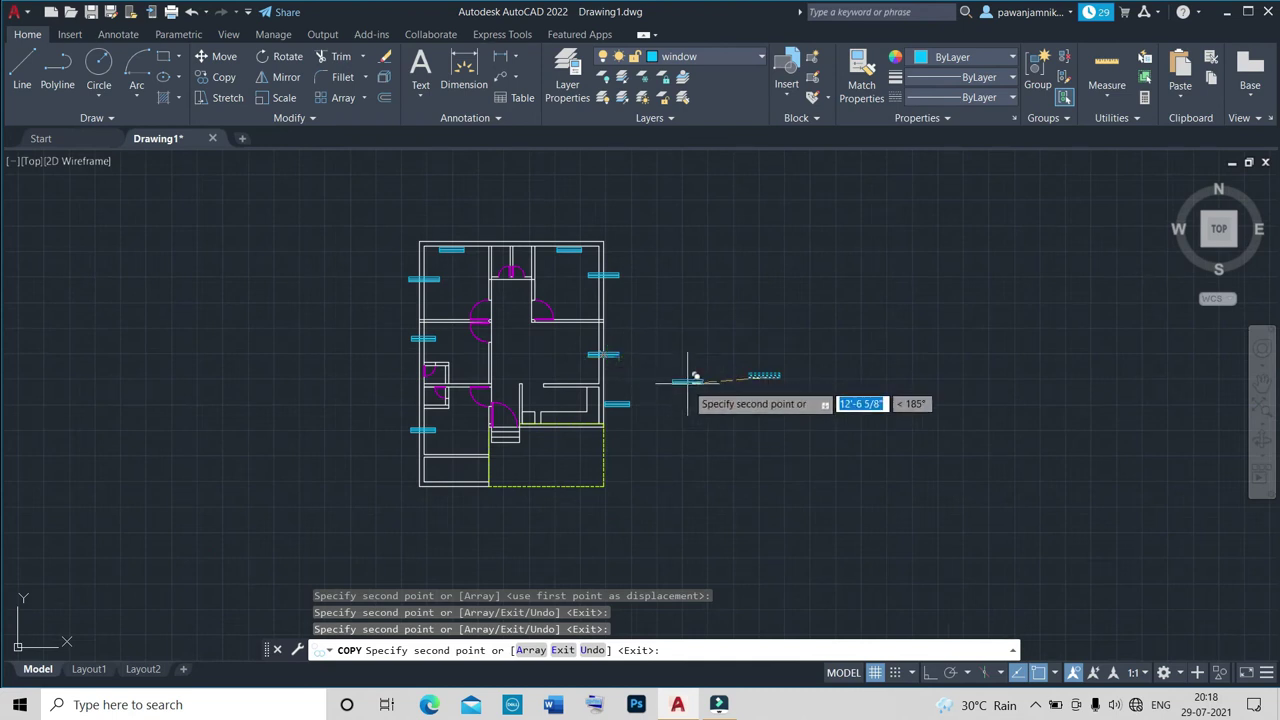
{"action": "key", "text": "Escape"}
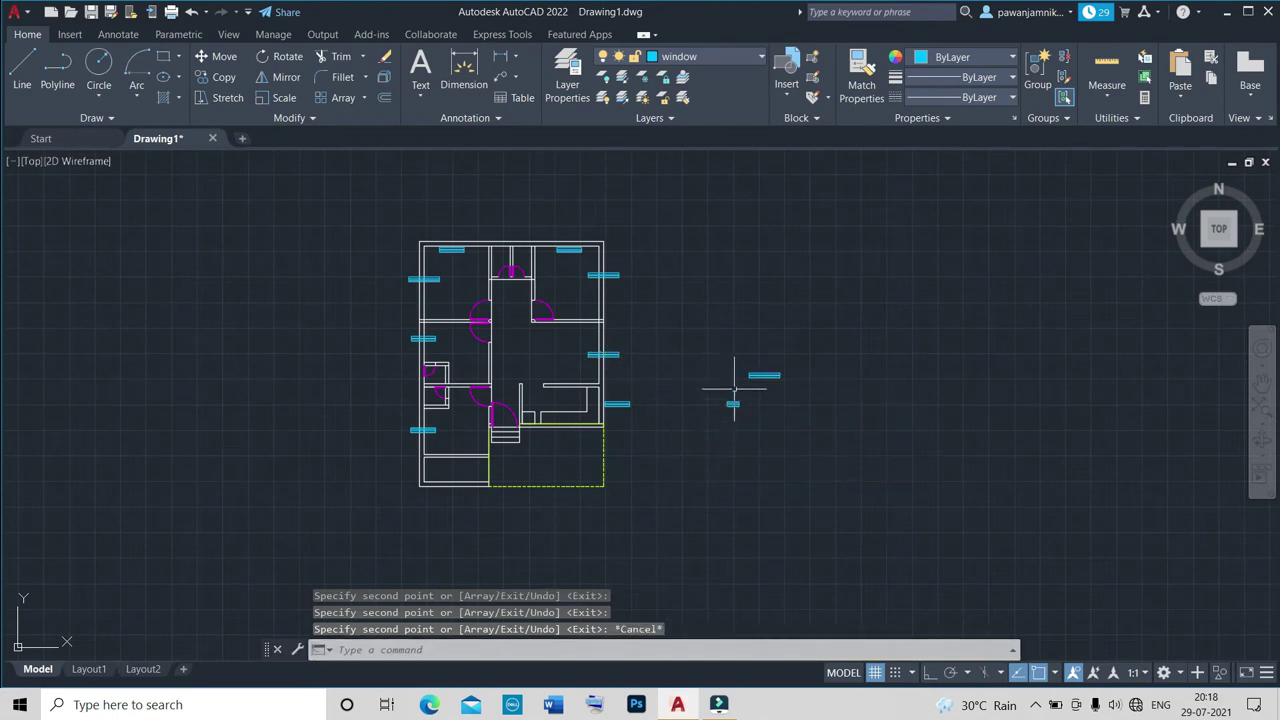
{"action": "scroll", "coordinate": [734, 388], "scroll_direction": "up", "scroll_amount": 5}
Ungroup the window block.
{"action": "scroll", "coordinate": [752, 360], "scroll_direction": "up", "scroll_amount": 2}
{"action": "scroll", "coordinate": [737, 330], "scroll_direction": "down", "scroll_amount": 2}
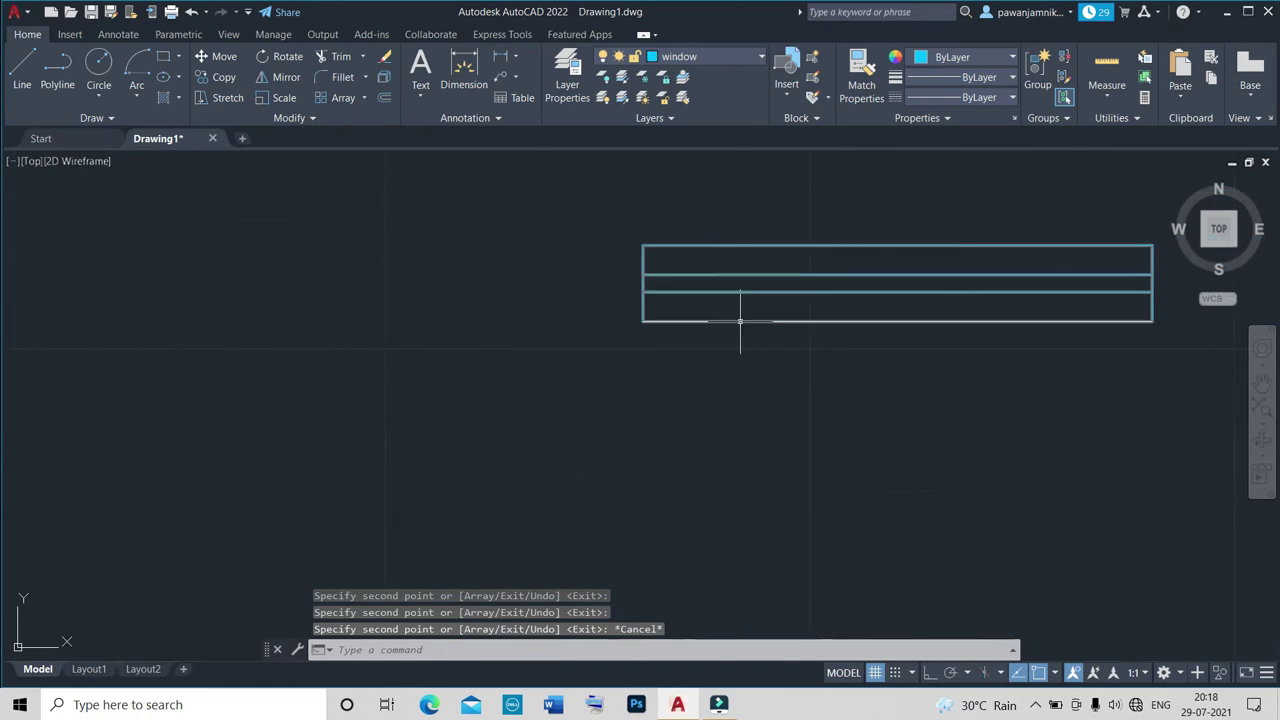
{"action": "left_click", "coordinate": [737, 320]}
{"action": "type", "text": "ung"}
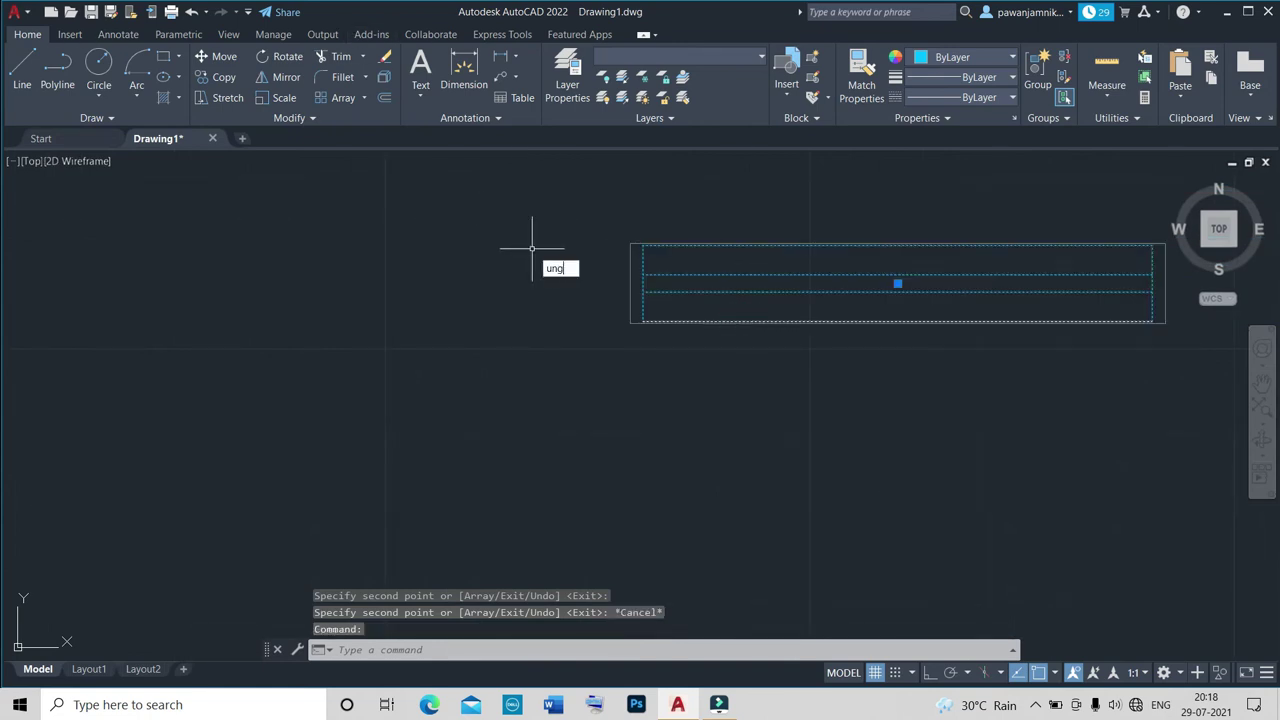
{"action": "key", "text": "Return"}
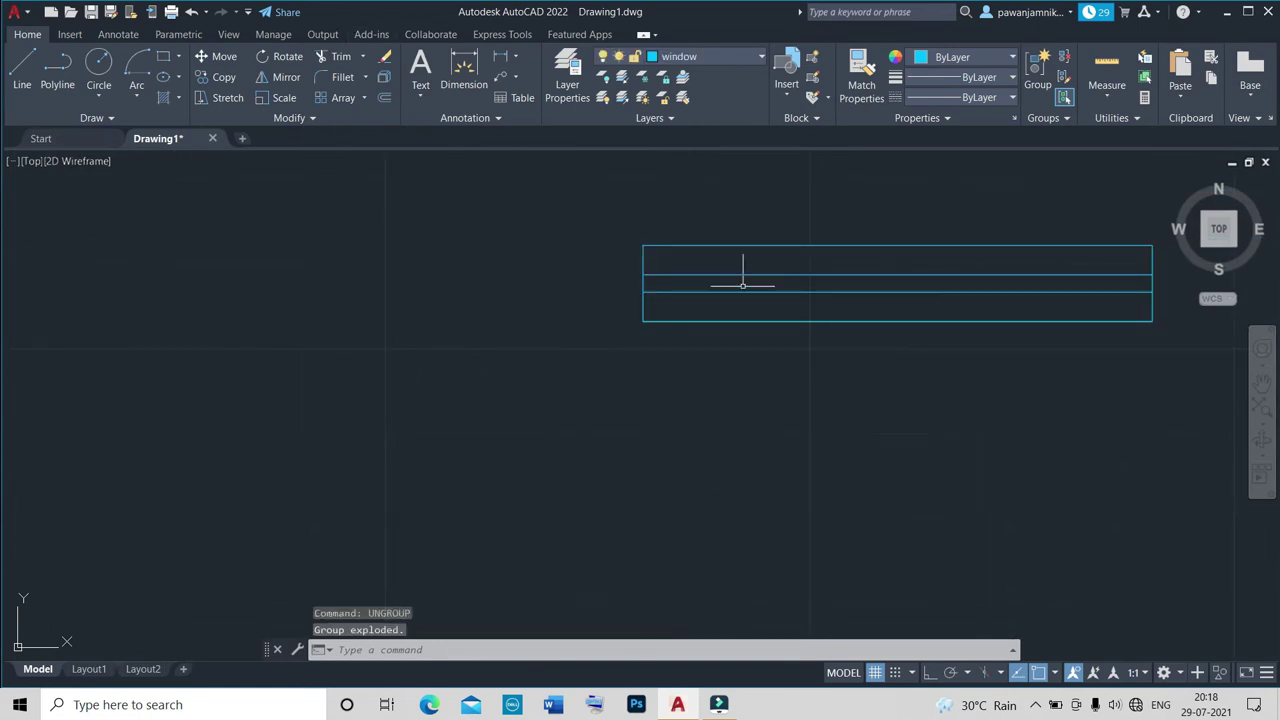
Try stretching the rectangle's corner by 3, then undo the skewed result.
{"action": "left_click", "coordinate": [645, 269]}
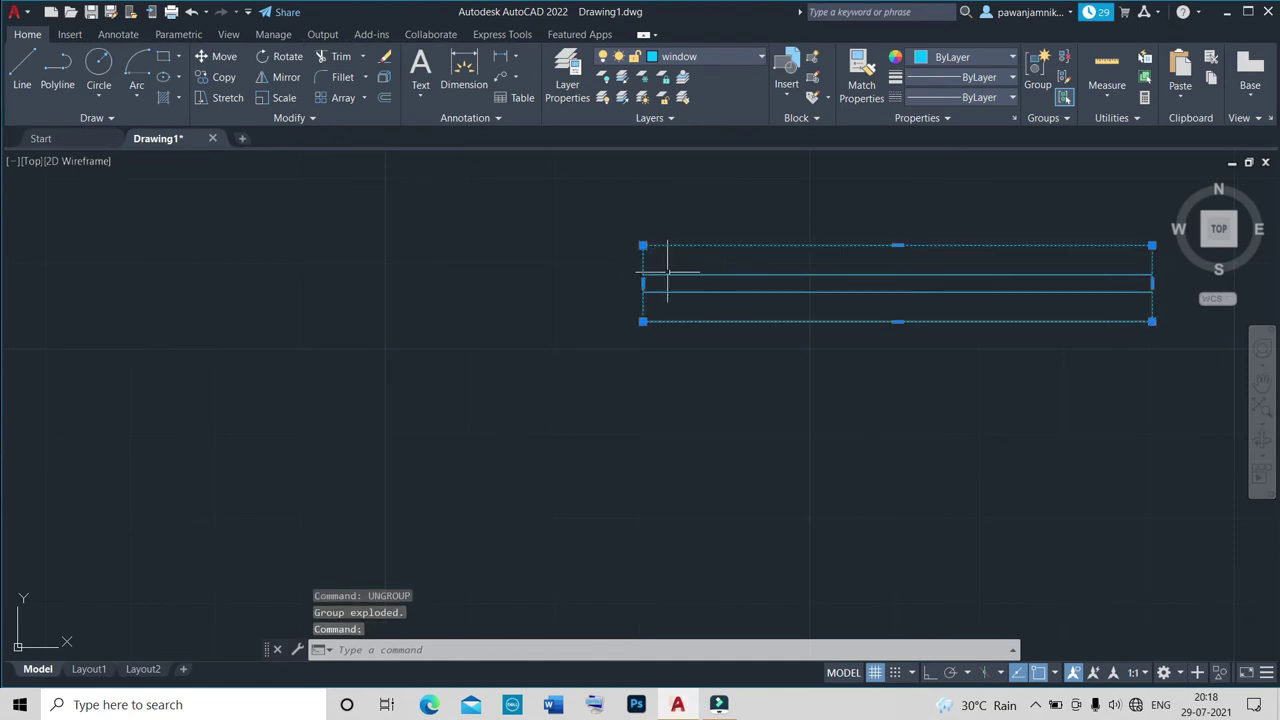
{"action": "left_click", "coordinate": [643, 246]}
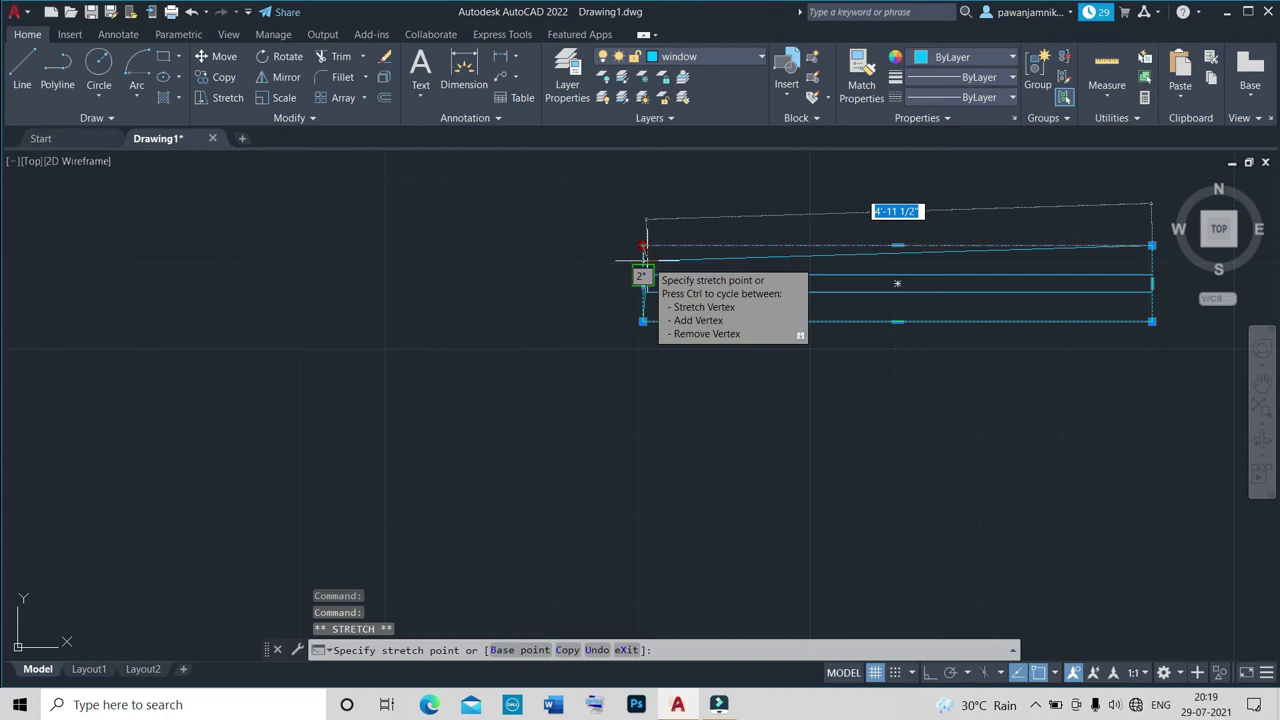
{"action": "type", "text": "3"}
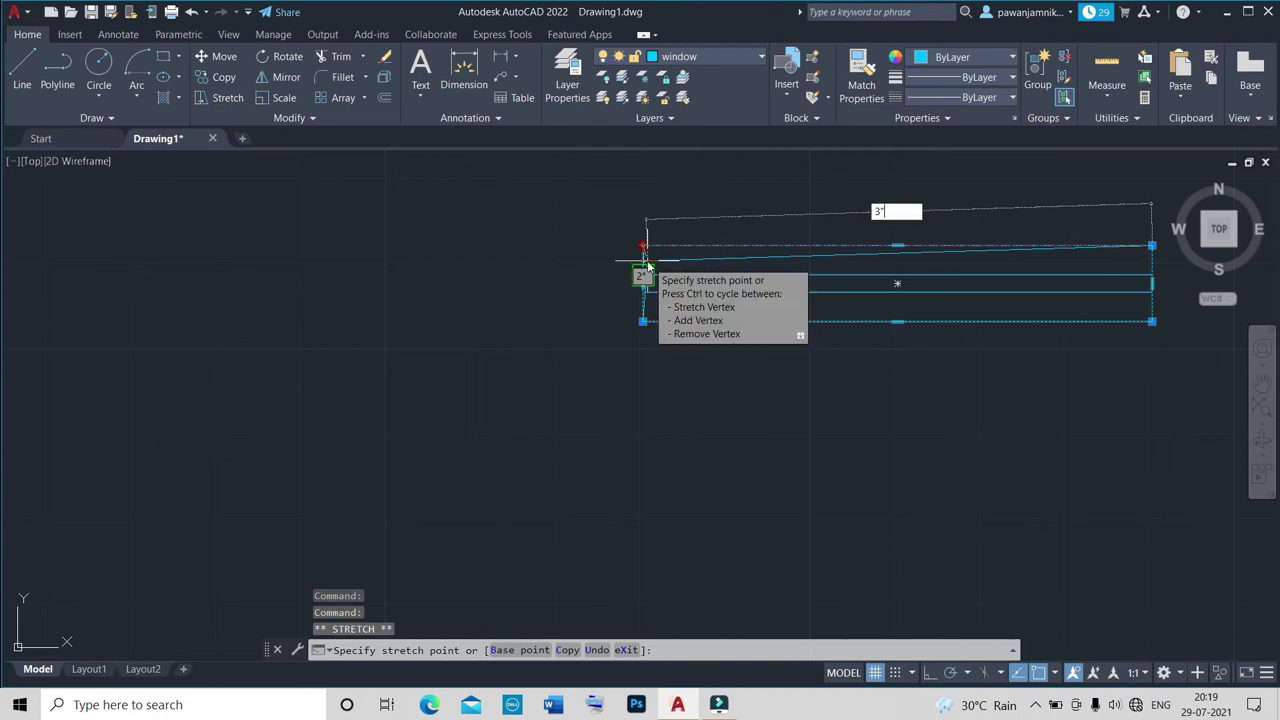
{"action": "key", "text": "Return"}
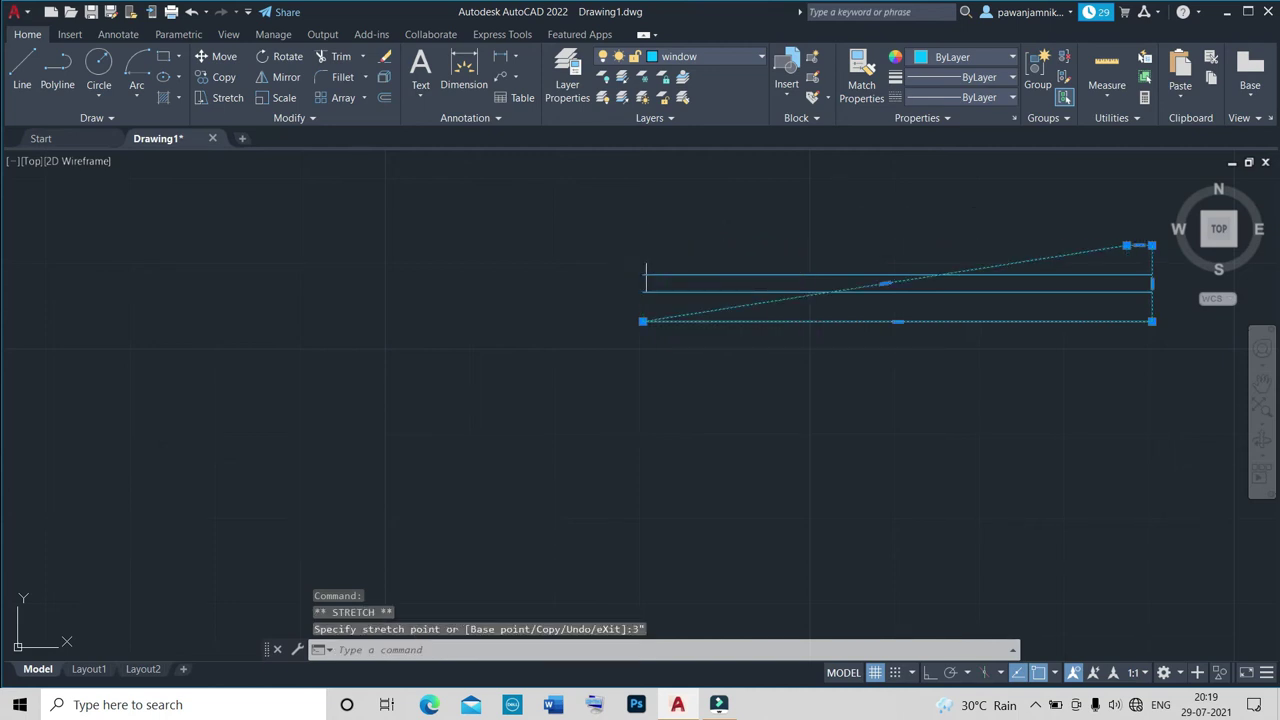
{"action": "key", "text": "ctrl+z"}
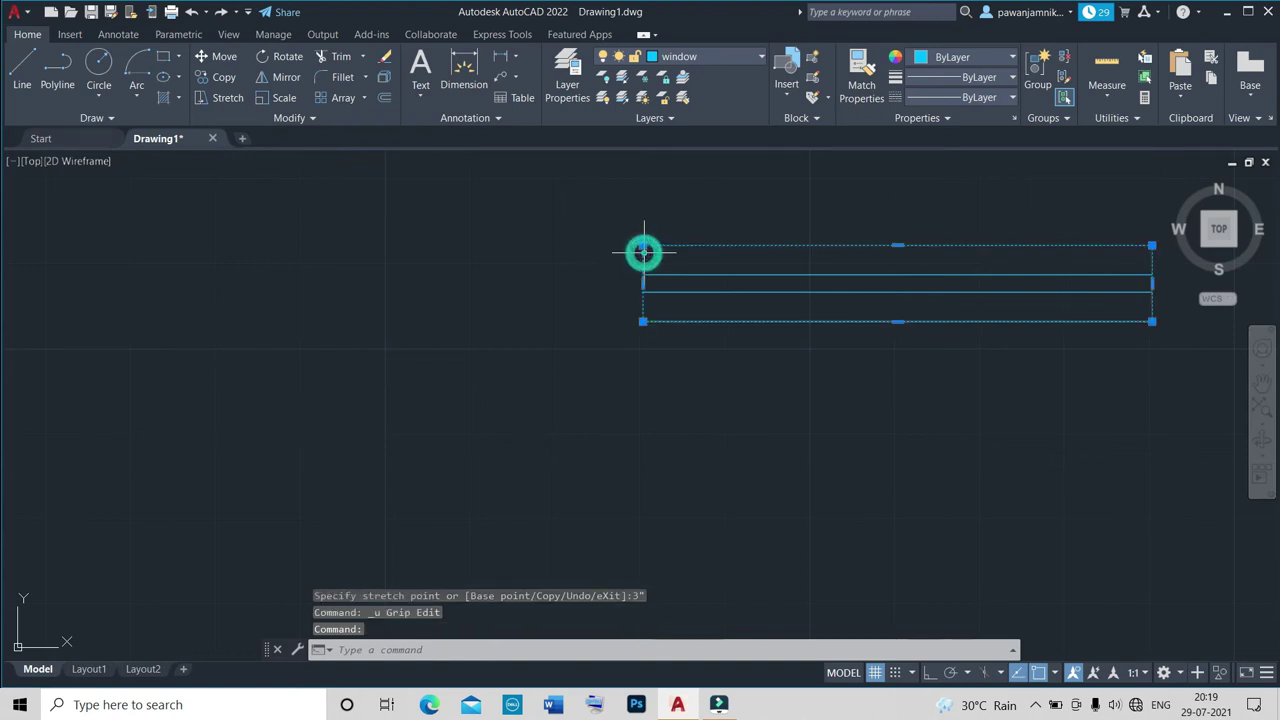
Explode the rectangle and shorten its left and right edges 3" from the top with Ortho on.
{"action": "left_click", "coordinate": [387, 79]}
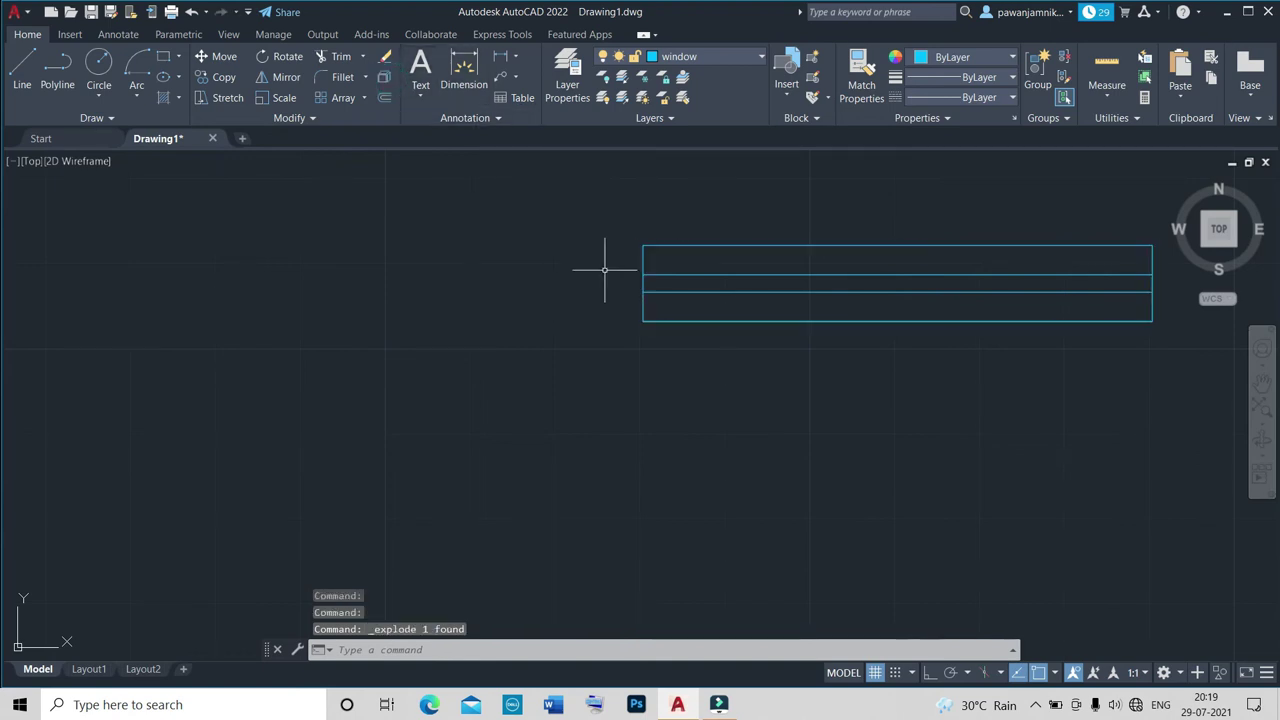
{"action": "left_click", "coordinate": [642, 261]}
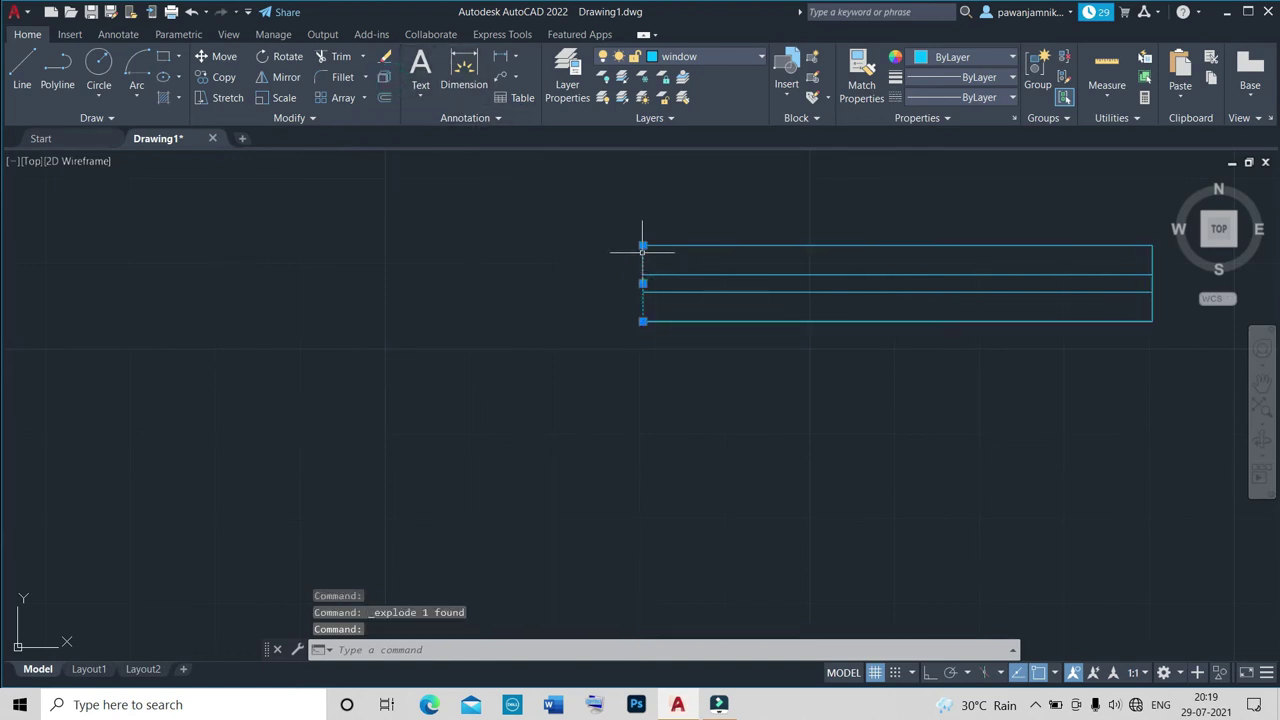
{"action": "left_click", "coordinate": [643, 247]}
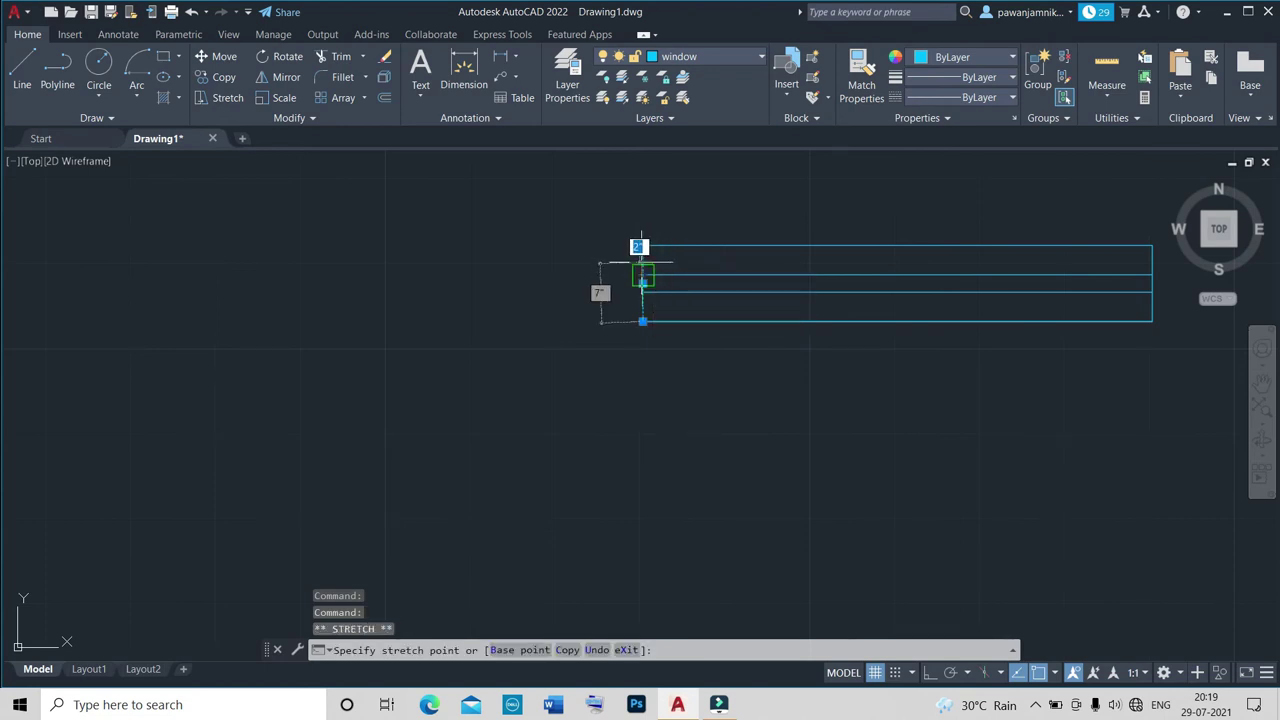
{"action": "left_click", "coordinate": [930, 672]}
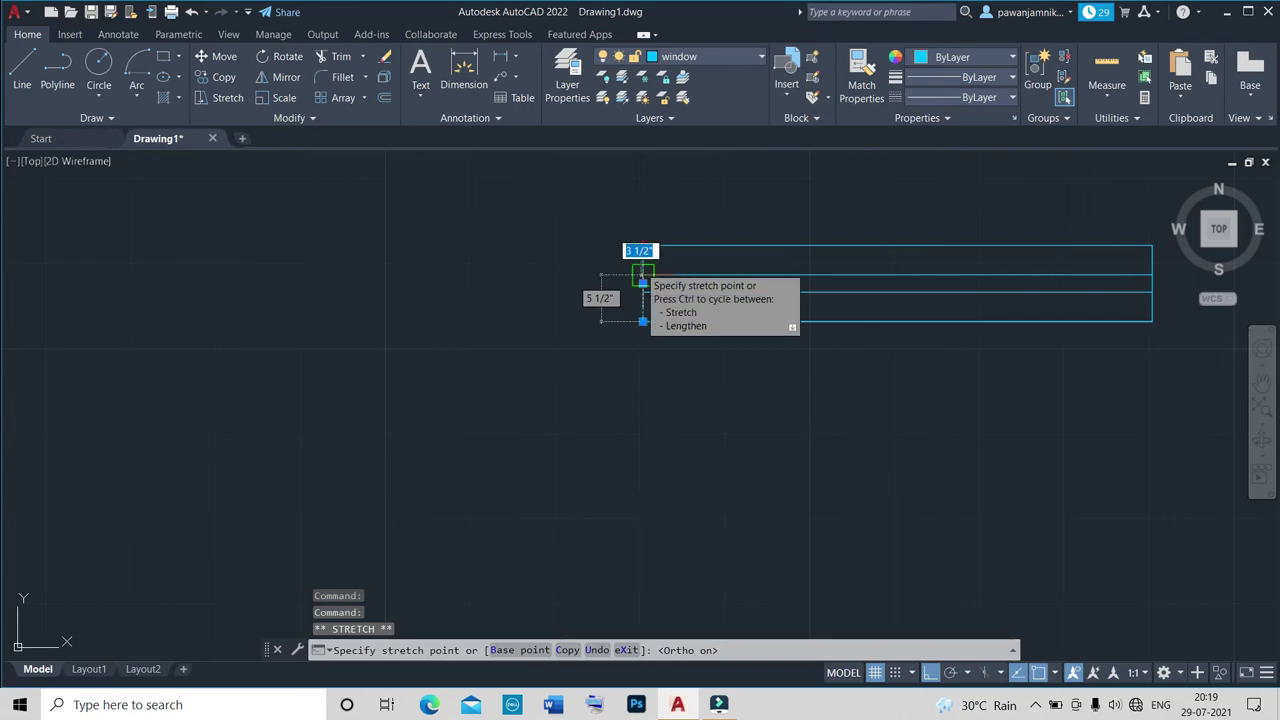
{"action": "key", "text": "Return"}
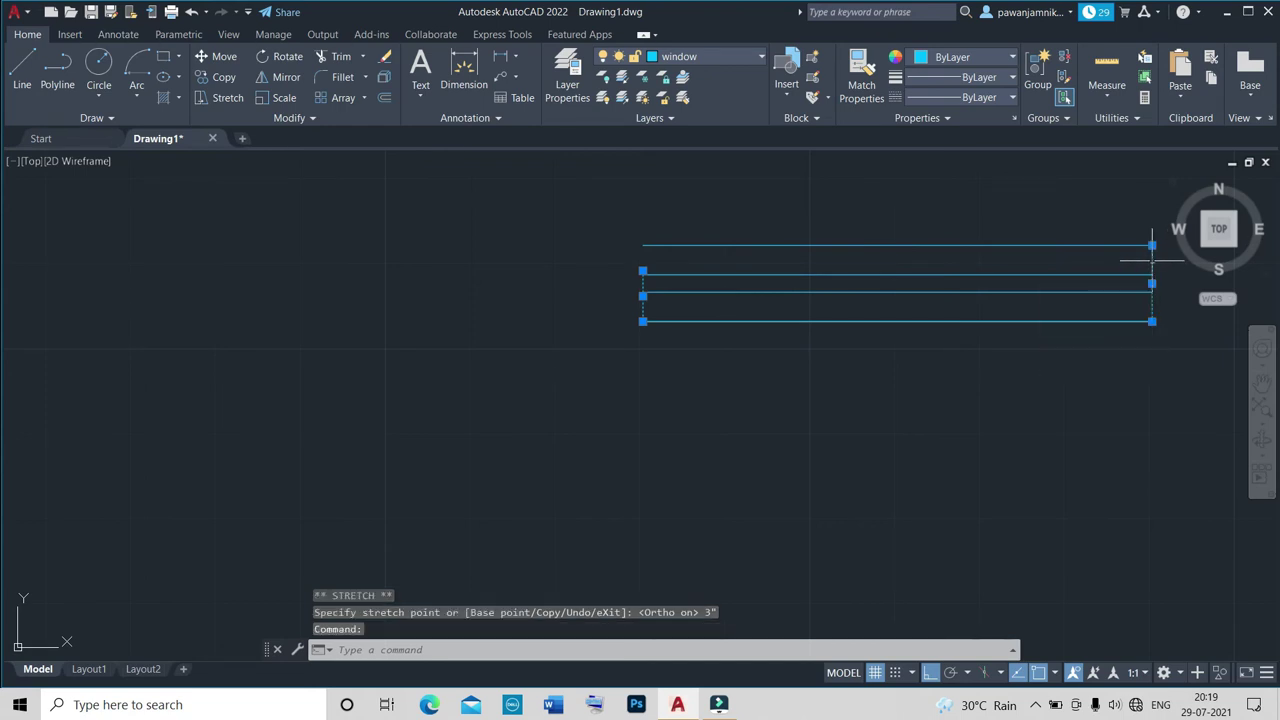
{"action": "left_click", "coordinate": [1152, 245]}
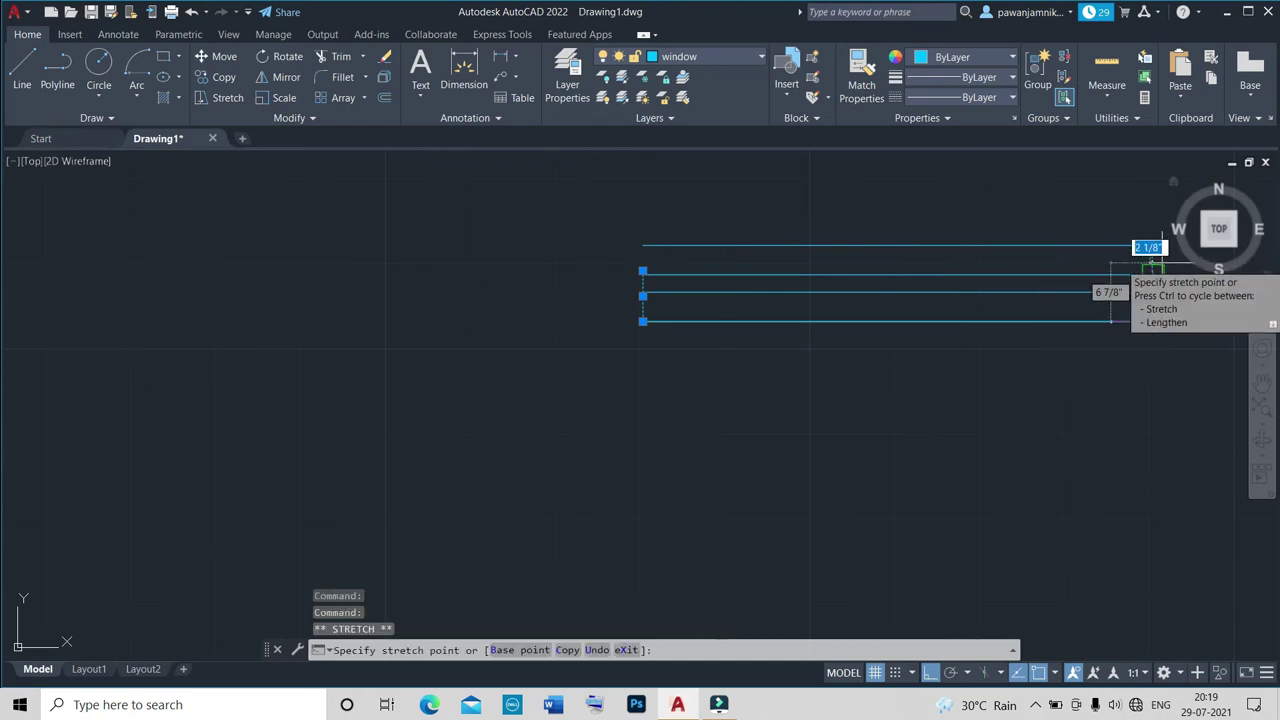
{"action": "type", "text": "\""}
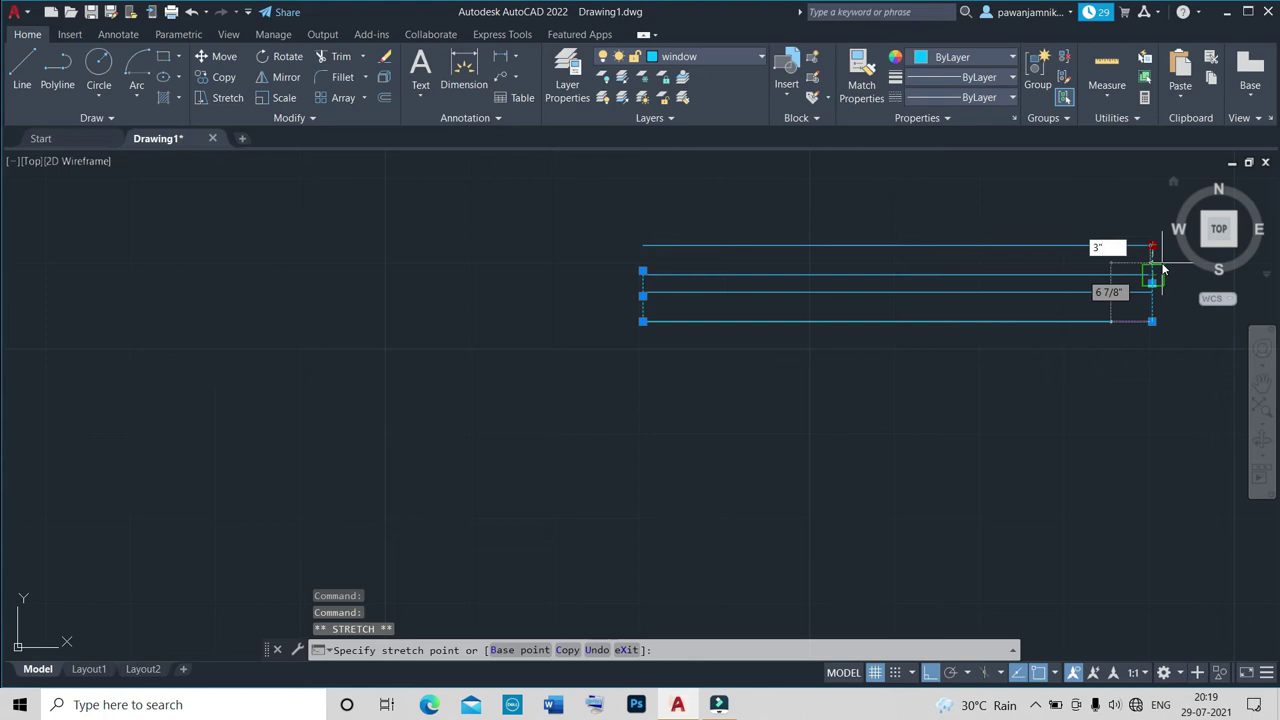
{"action": "key", "text": "Return"}
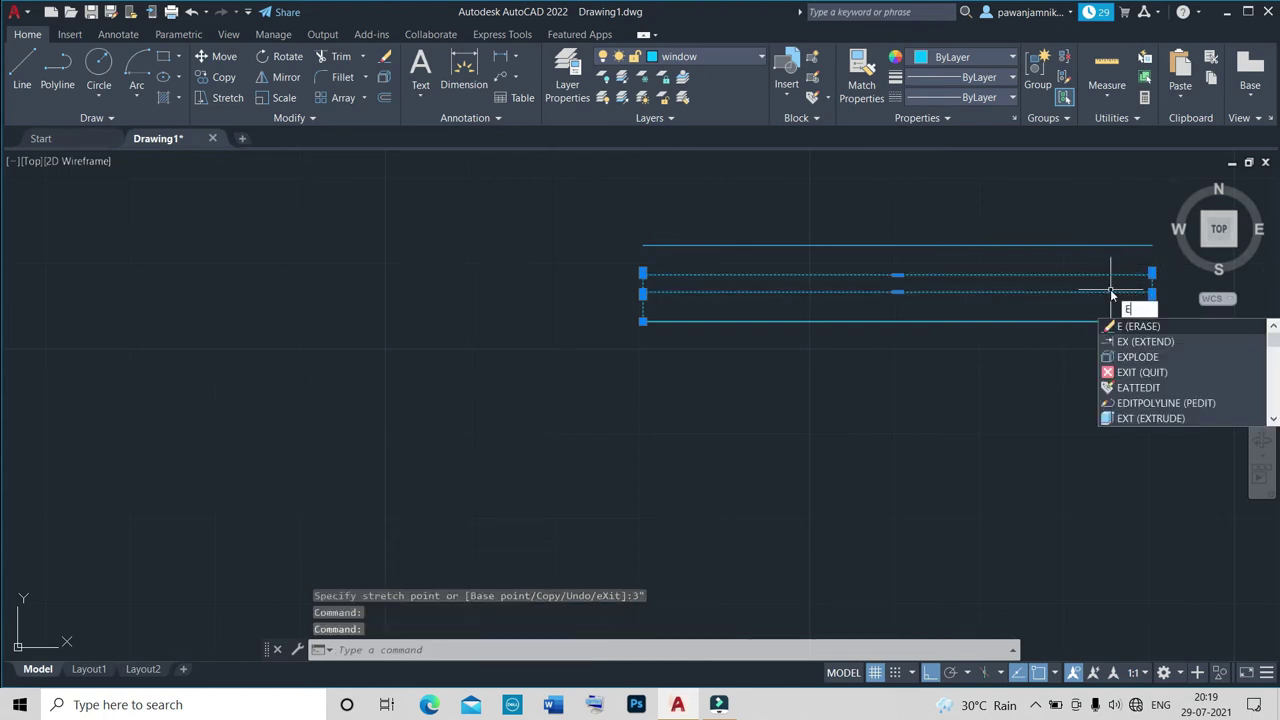
Erase two inner horizontal lines and move the top line down onto the rectangle's top edge.
{"action": "key", "text": "Escape"}
{"action": "key", "text": "Escape"}
{"action": "left_click", "coordinate": [1077, 274]}
{"action": "left_click", "coordinate": [1077, 291]}
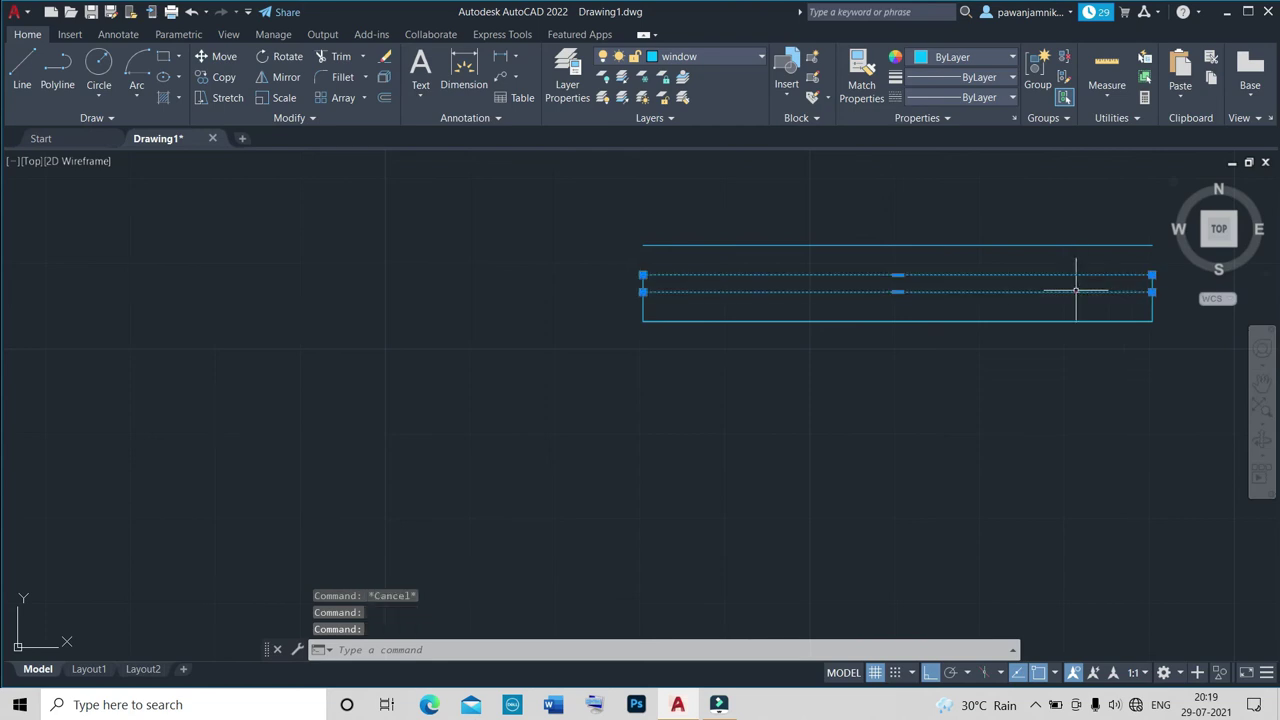
{"action": "type", "text": "e"}
{"action": "key", "text": "Return"}
{"action": "left_click", "coordinate": [1012, 245]}
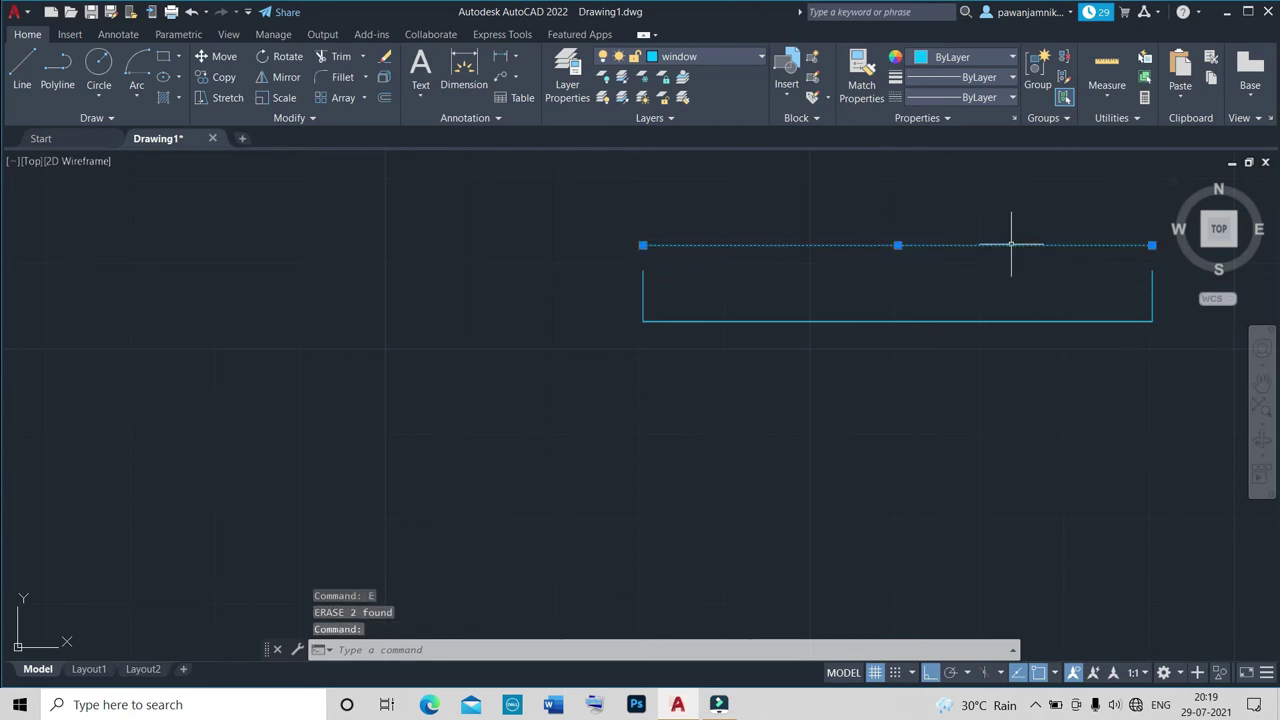
{"action": "type", "text": "m"}
{"action": "key", "text": "Return"}
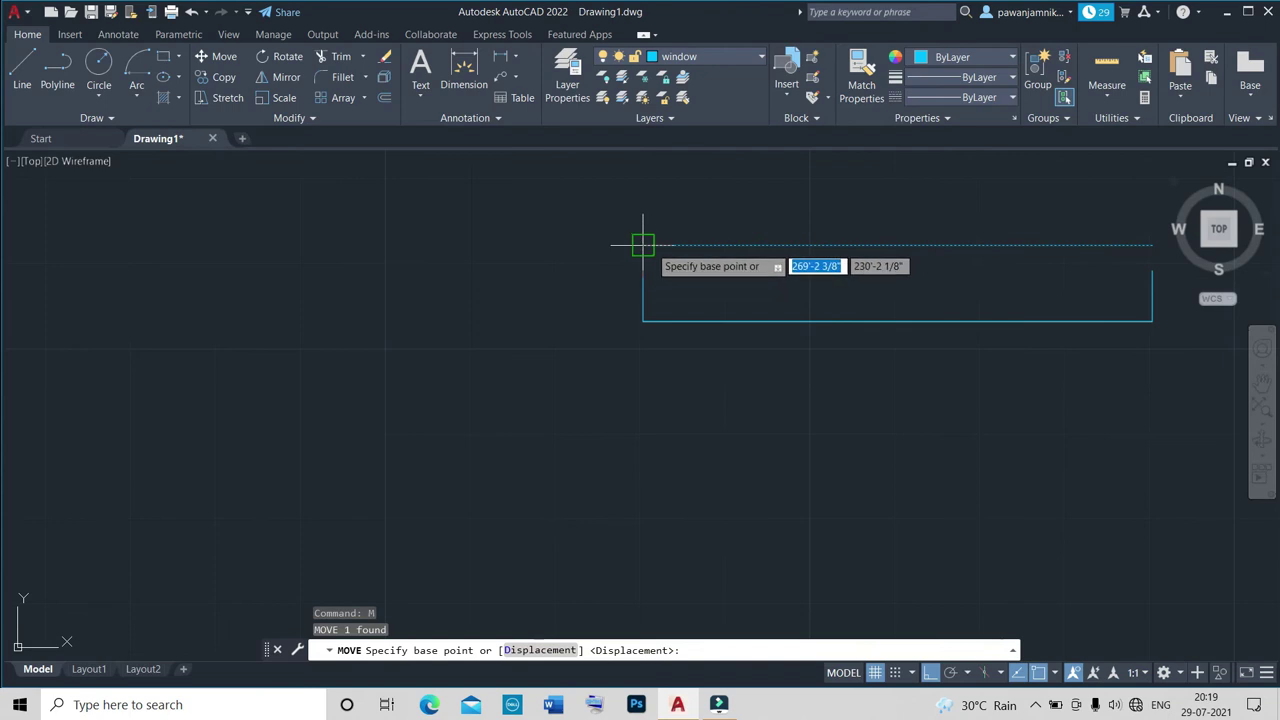
{"action": "left_click", "coordinate": [643, 245]}
{"action": "left_click", "coordinate": [643, 271]}
{"action": "key", "text": "Escape"}
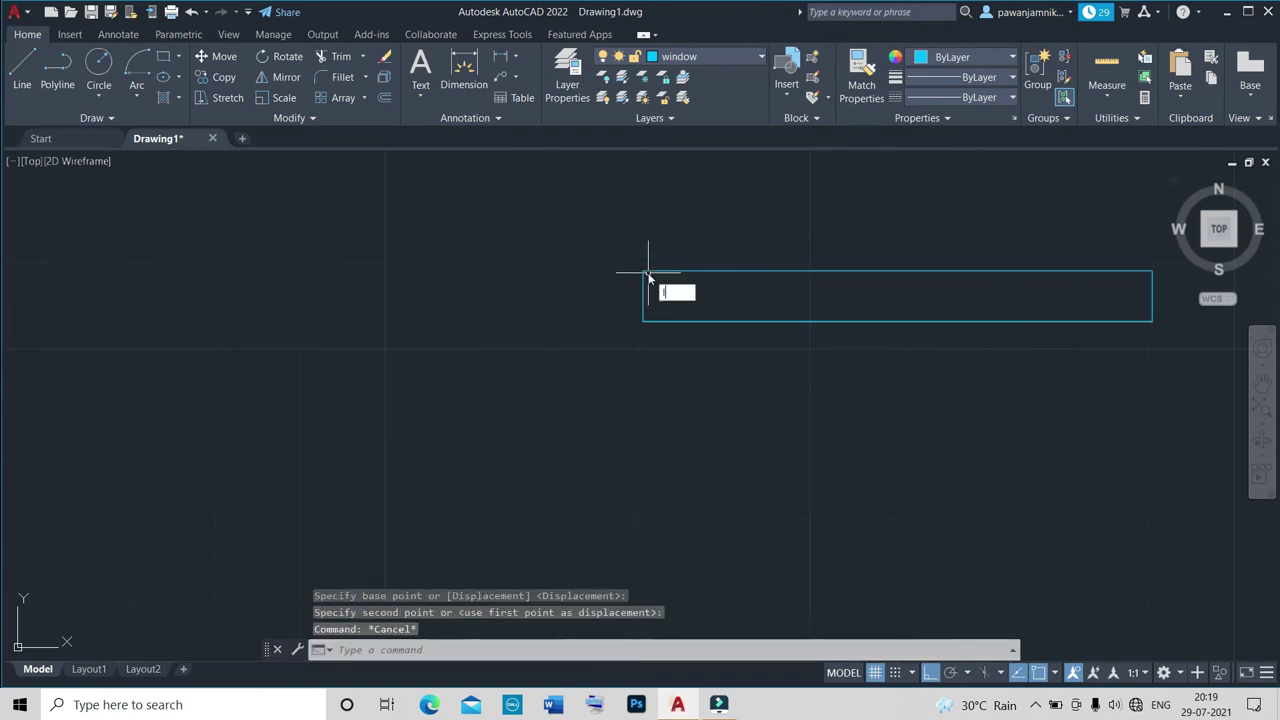
Draw a middle line across the window and offset it 1" above and below.
{"action": "type", "text": "l"}
{"action": "key", "text": "Return"}
{"action": "left_click", "coordinate": [643, 296]}
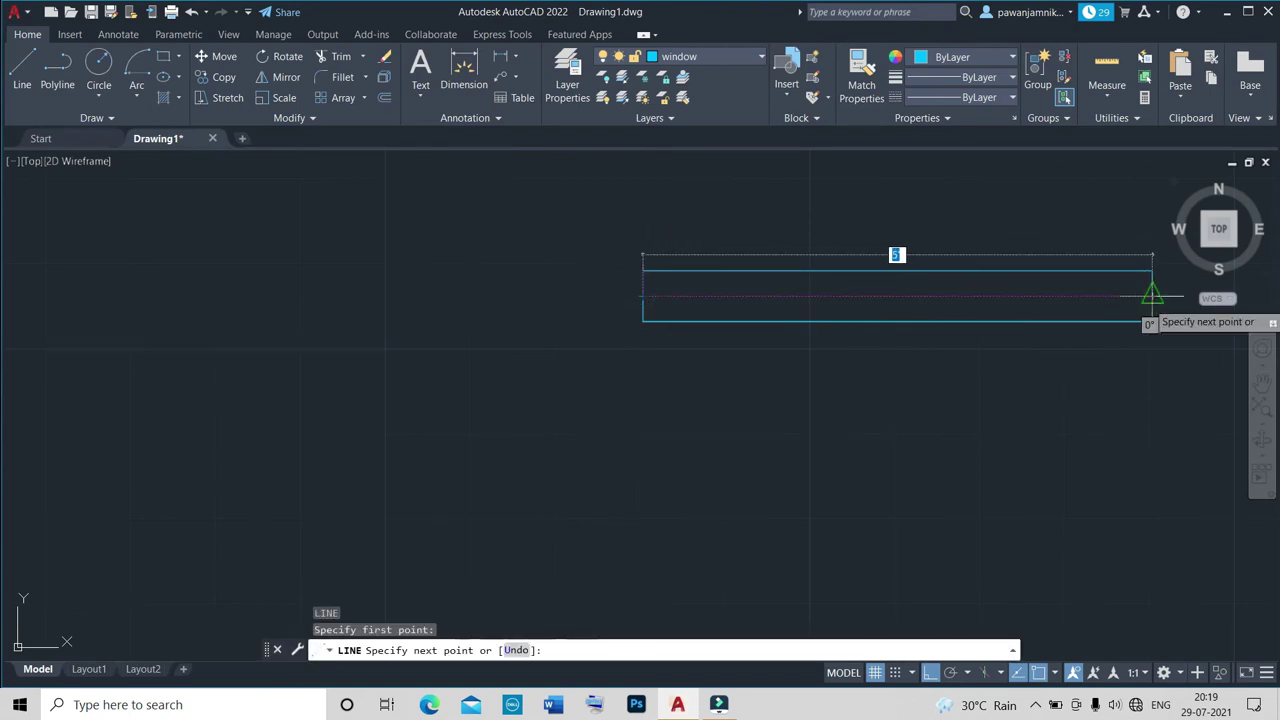
{"action": "left_click", "coordinate": [1152, 296]}
{"action": "key", "text": "Escape"}
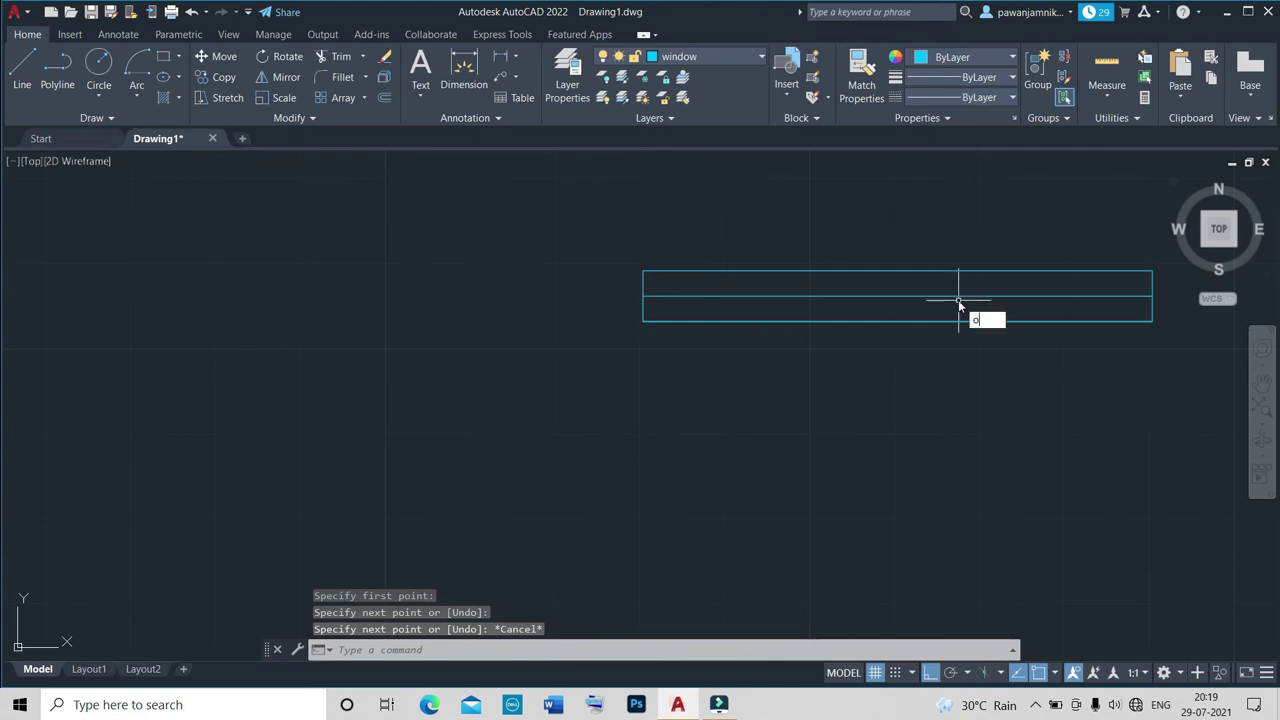
{"action": "key", "text": "Return"}
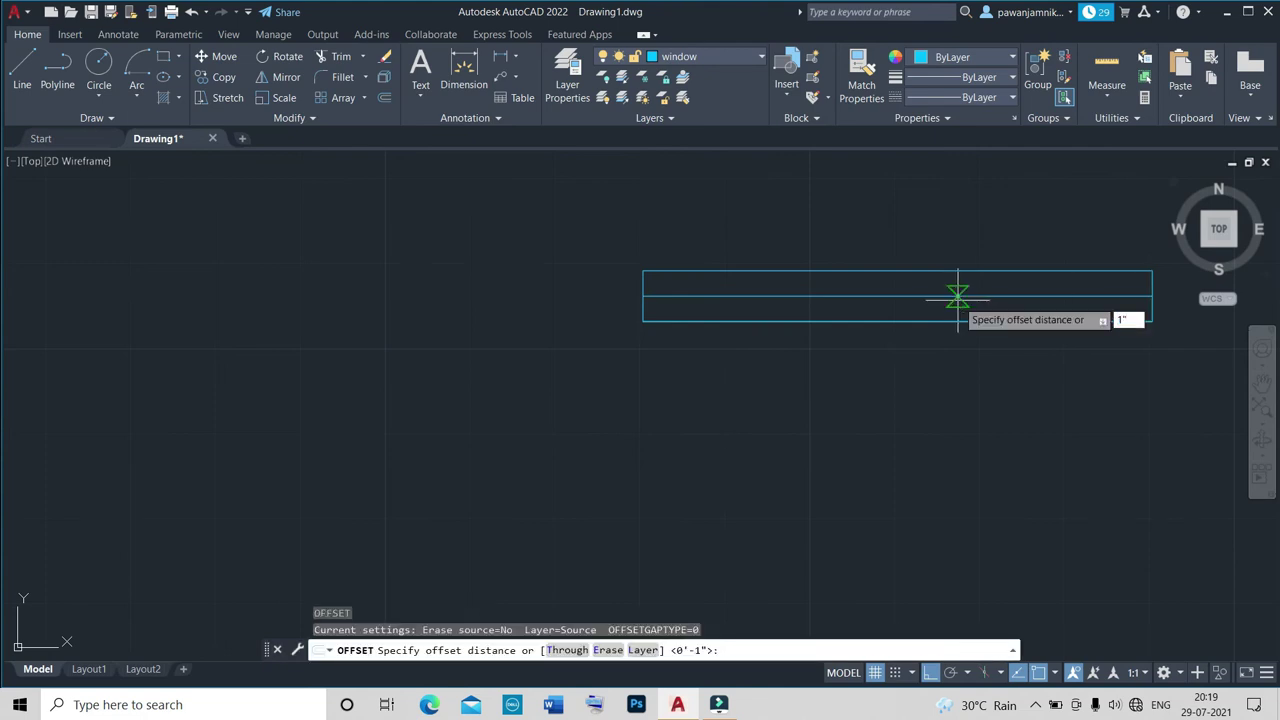
{"action": "key", "text": "Return"}
{"action": "left_click", "coordinate": [955, 296]}
{"action": "left_click", "coordinate": [951, 289]}
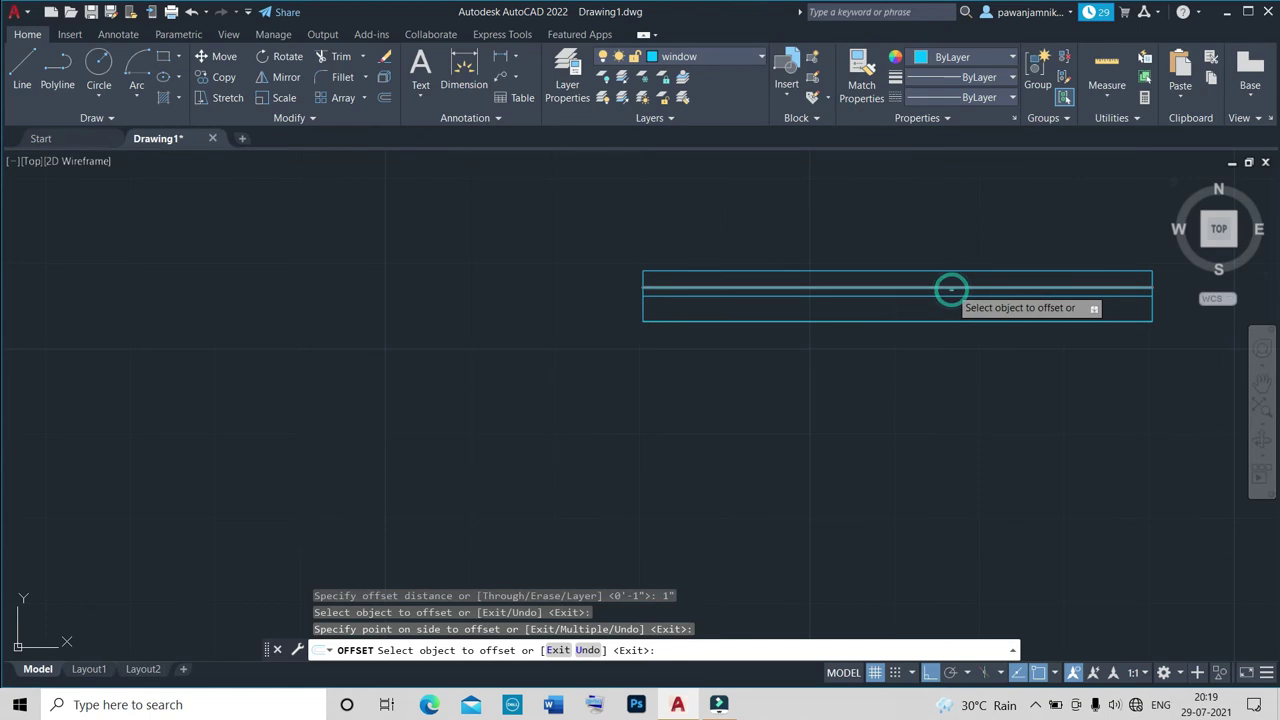
{"action": "left_click", "coordinate": [944, 296]}
{"action": "left_click", "coordinate": [943, 310]}
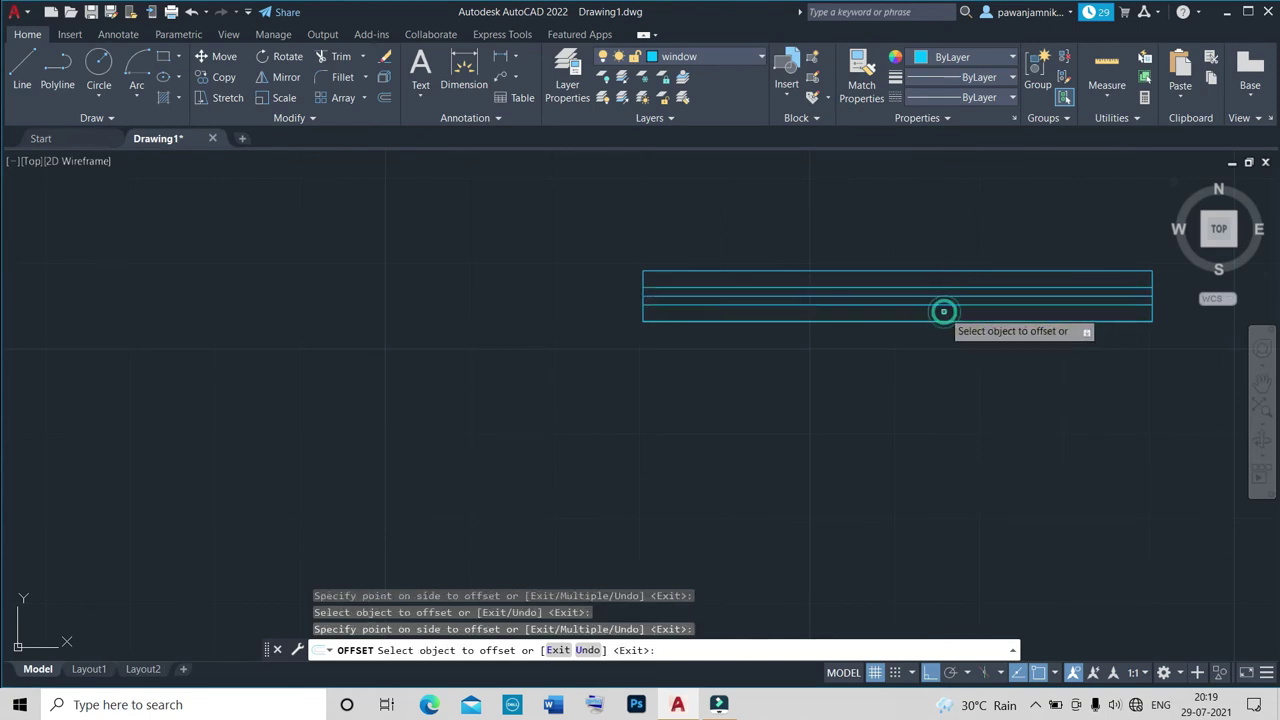
{"action": "key", "text": "Escape"}
Erase the original middle line, leaving the two offset lines.
{"action": "left_click", "coordinate": [931, 296]}
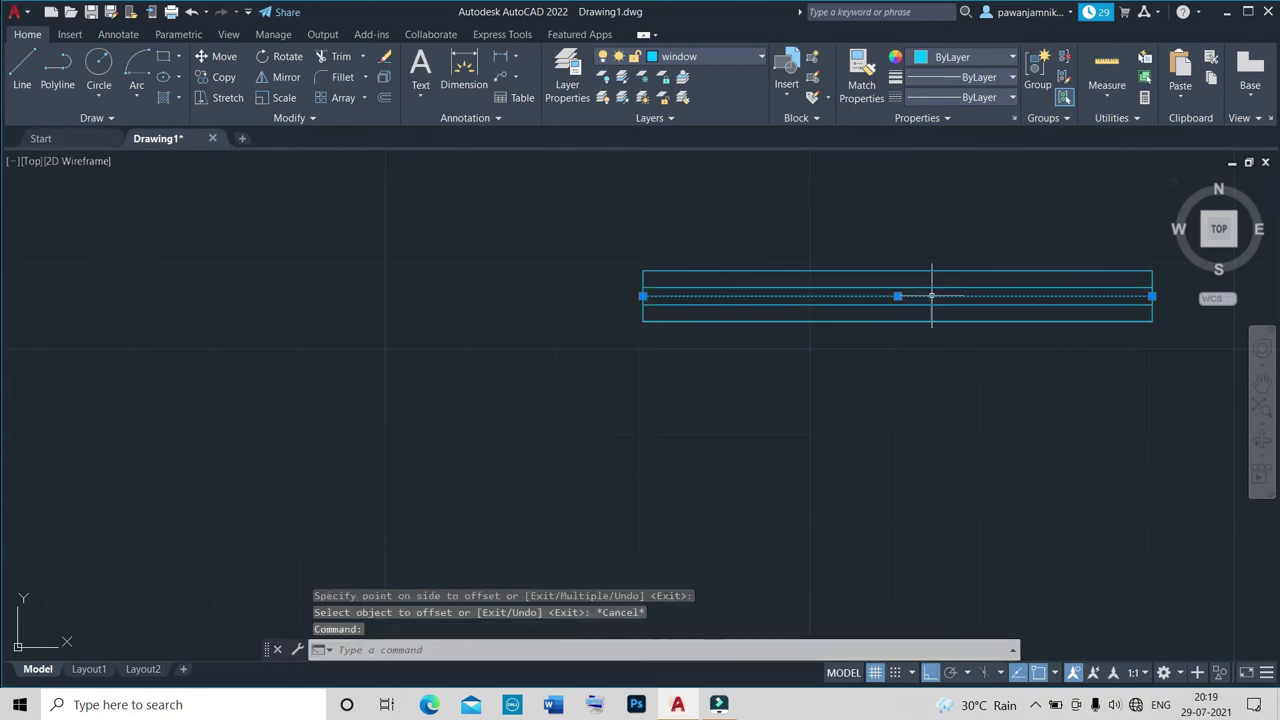
{"action": "type", "text": "e"}
{"action": "key", "text": "Return"}
{"action": "scroll", "coordinate": [913, 308], "scroll_direction": "down", "scroll_amount": 5}
{"action": "scroll", "coordinate": [906, 306], "scroll_direction": "up", "scroll_amount": 5}
{"action": "scroll", "coordinate": [903, 300], "scroll_direction": "up", "scroll_amount": 3}
Move the upper inner line down 0.5" and the lower inner line up 0.5".
{"action": "left_click", "coordinate": [885, 269]}
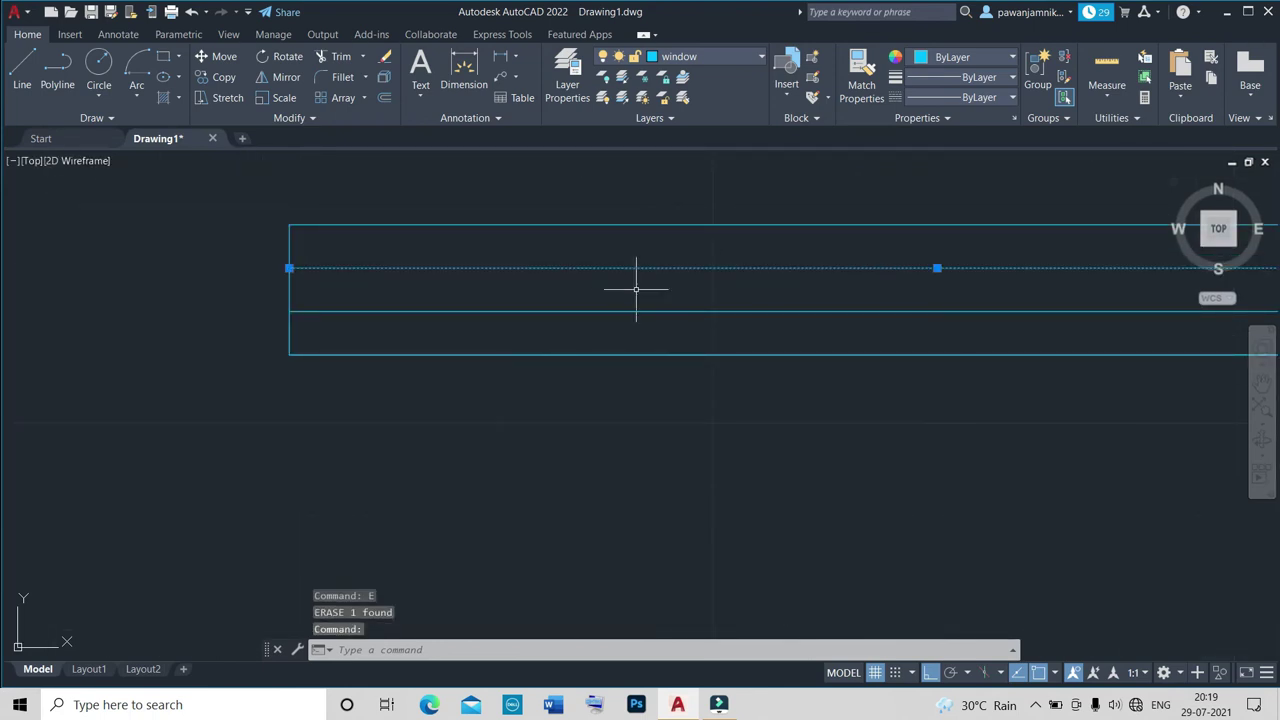
{"action": "type", "text": "m"}
{"action": "key", "text": "Return"}
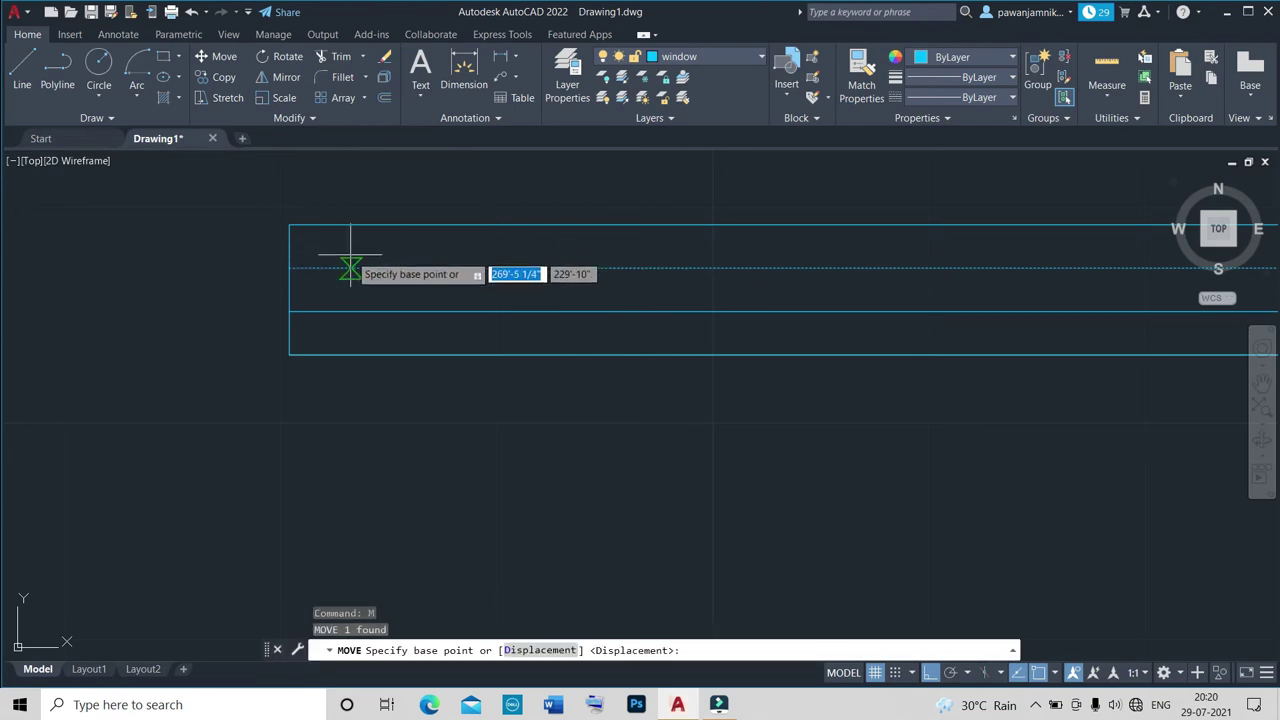
{"action": "left_click", "coordinate": [290, 267]}
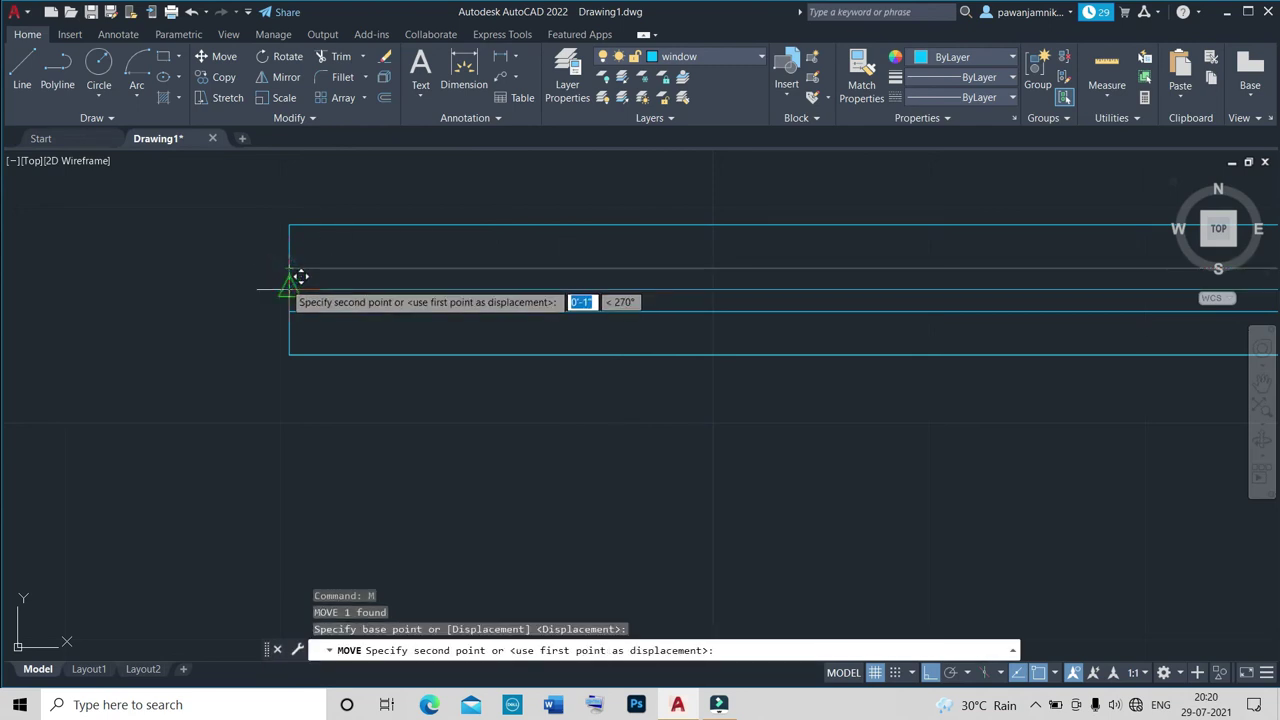
{"action": "type", "text": "0.5\""}
{"action": "key", "text": "Return"}
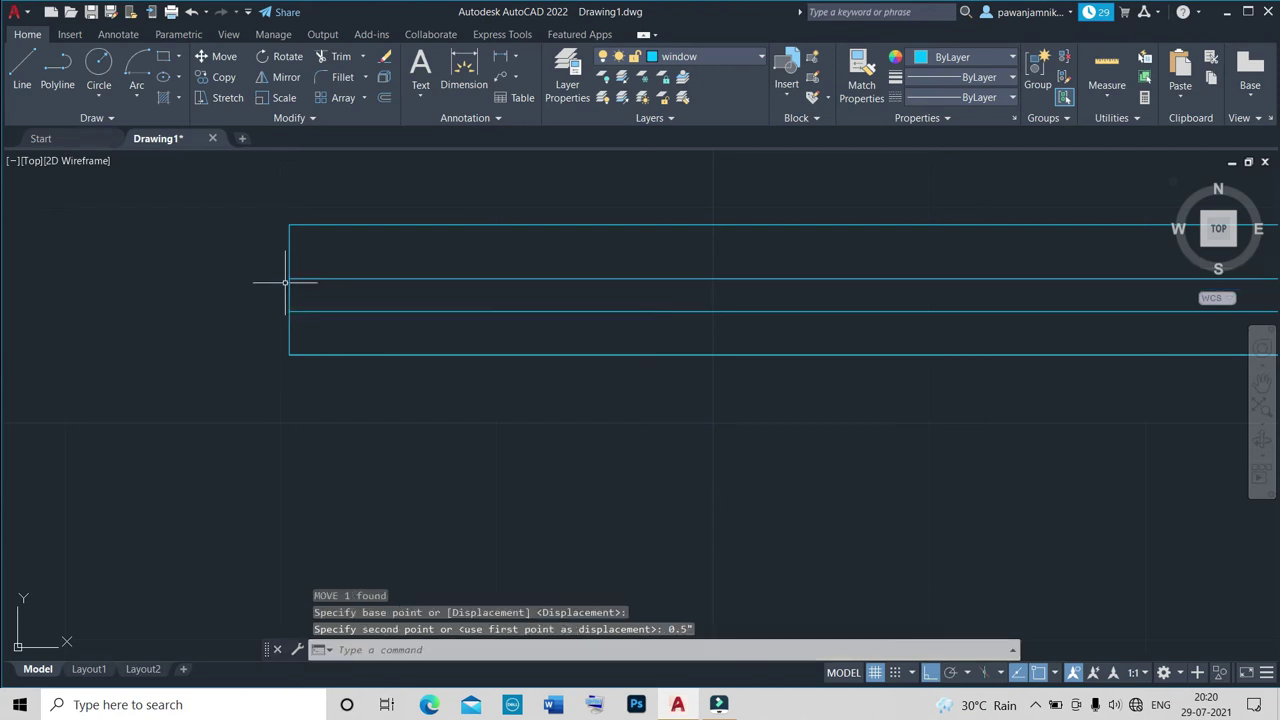
{"action": "left_click", "coordinate": [304, 311]}
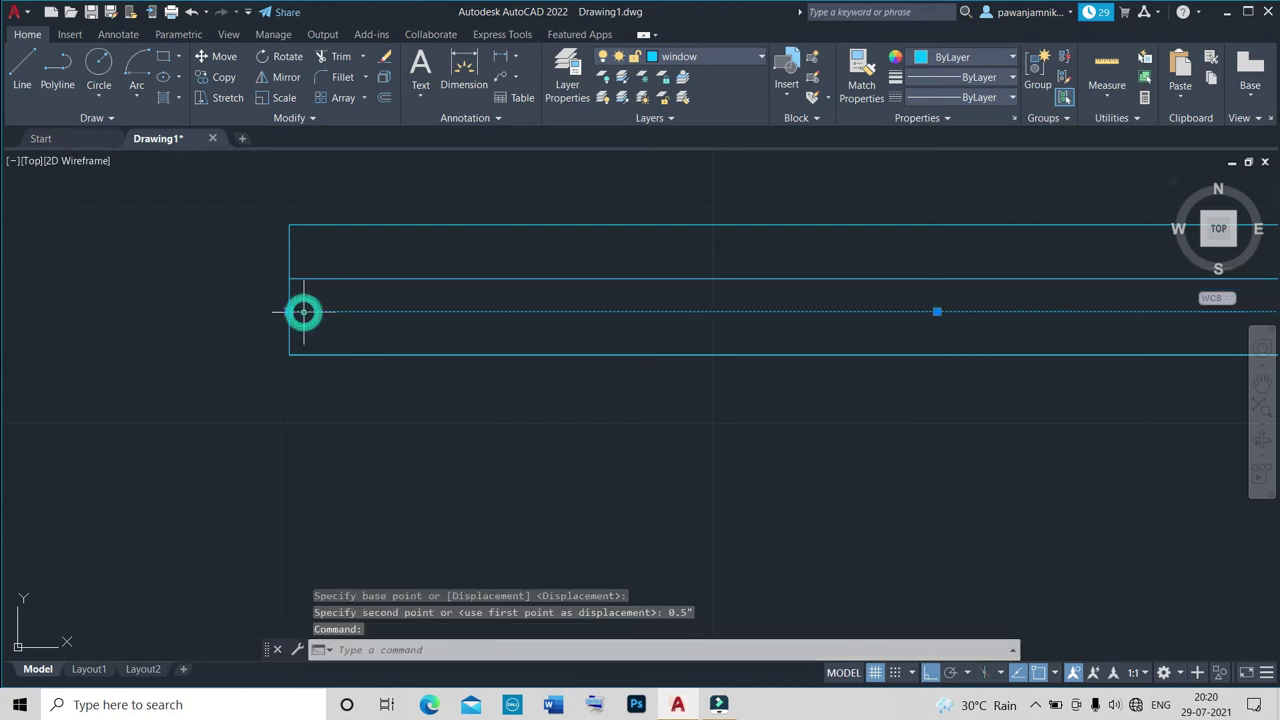
{"action": "type", "text": "m"}
{"action": "key", "text": "Return"}
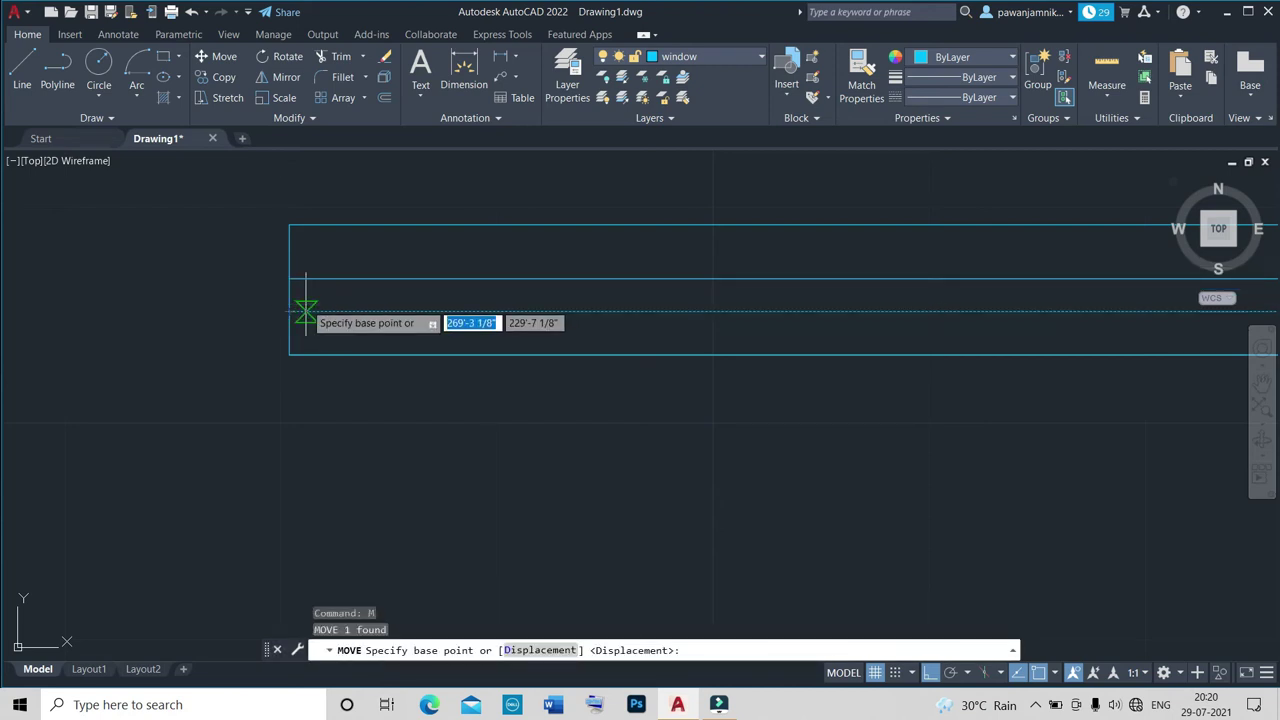
{"action": "left_click", "coordinate": [291, 311]}
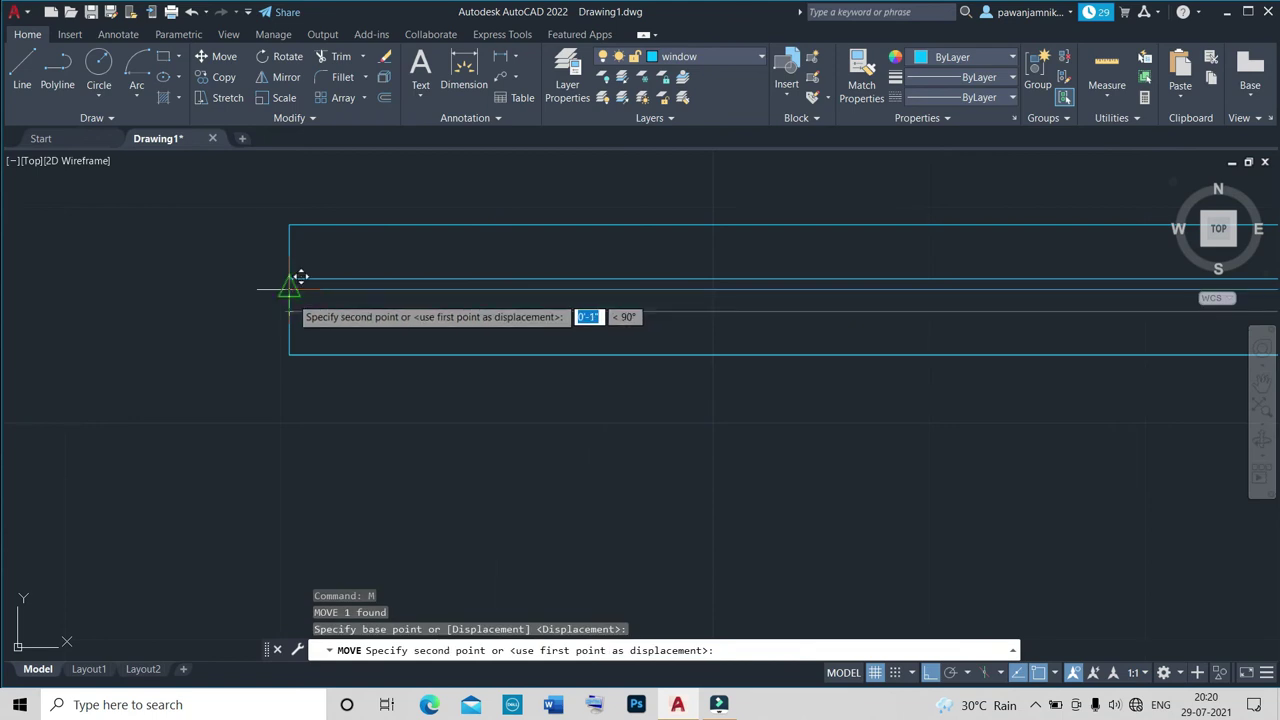
{"action": "type", "text": "0.5"}
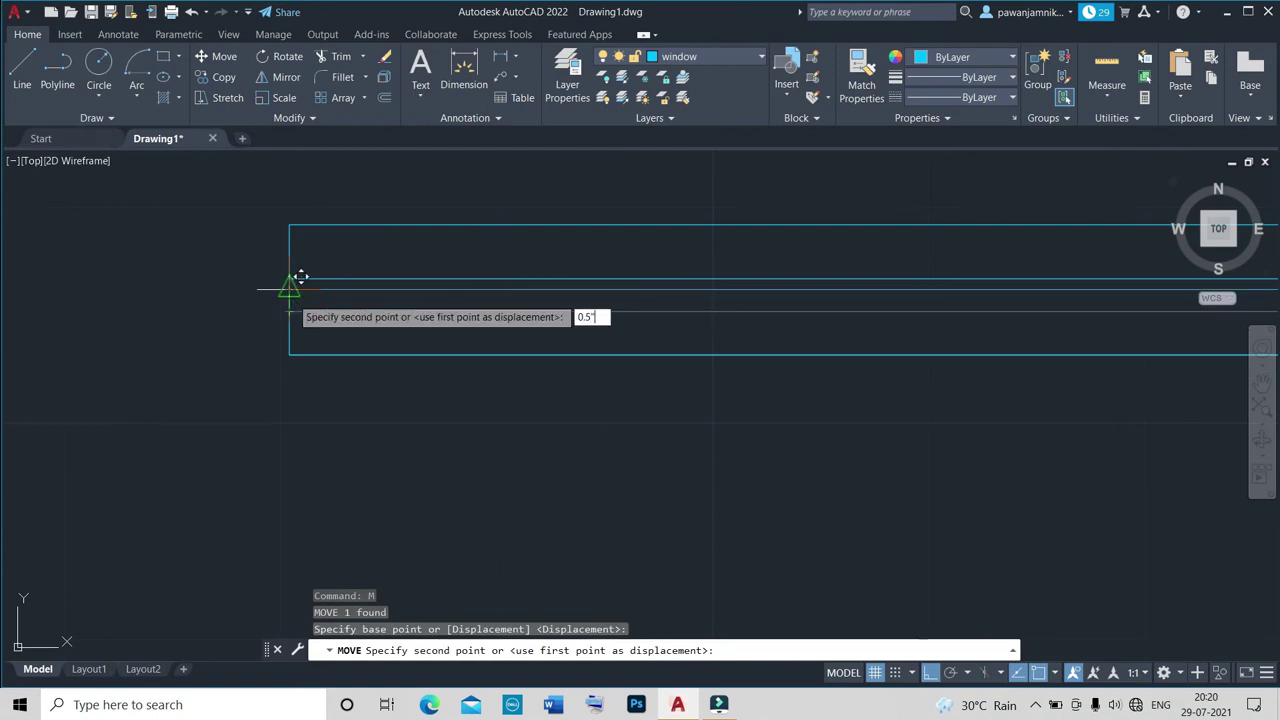
{"action": "key", "text": "Return"}
Window-select all seven window lines and group them with G.
{"action": "scroll", "coordinate": [286, 320], "scroll_direction": "down", "scroll_amount": 5}
{"action": "scroll", "coordinate": [279, 324], "scroll_direction": "up", "scroll_amount": 4}
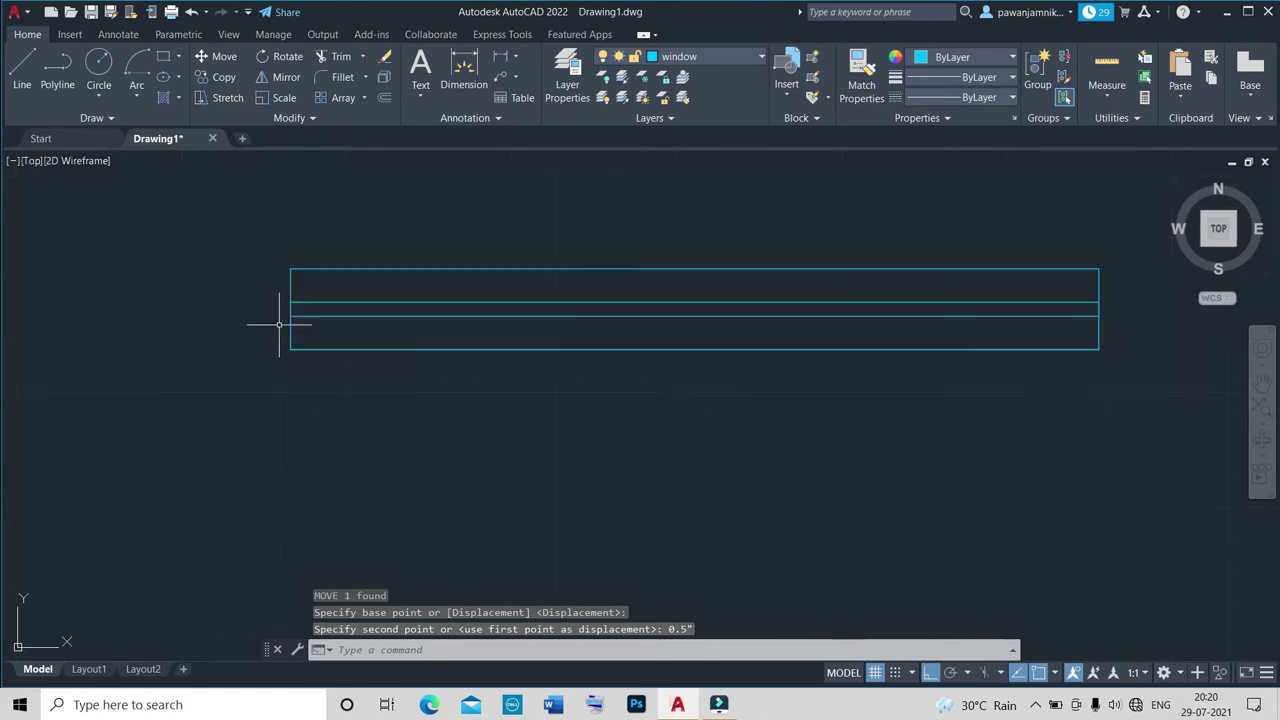
{"action": "left_click", "coordinate": [290, 314]}
{"action": "left_click", "coordinate": [251, 249]}
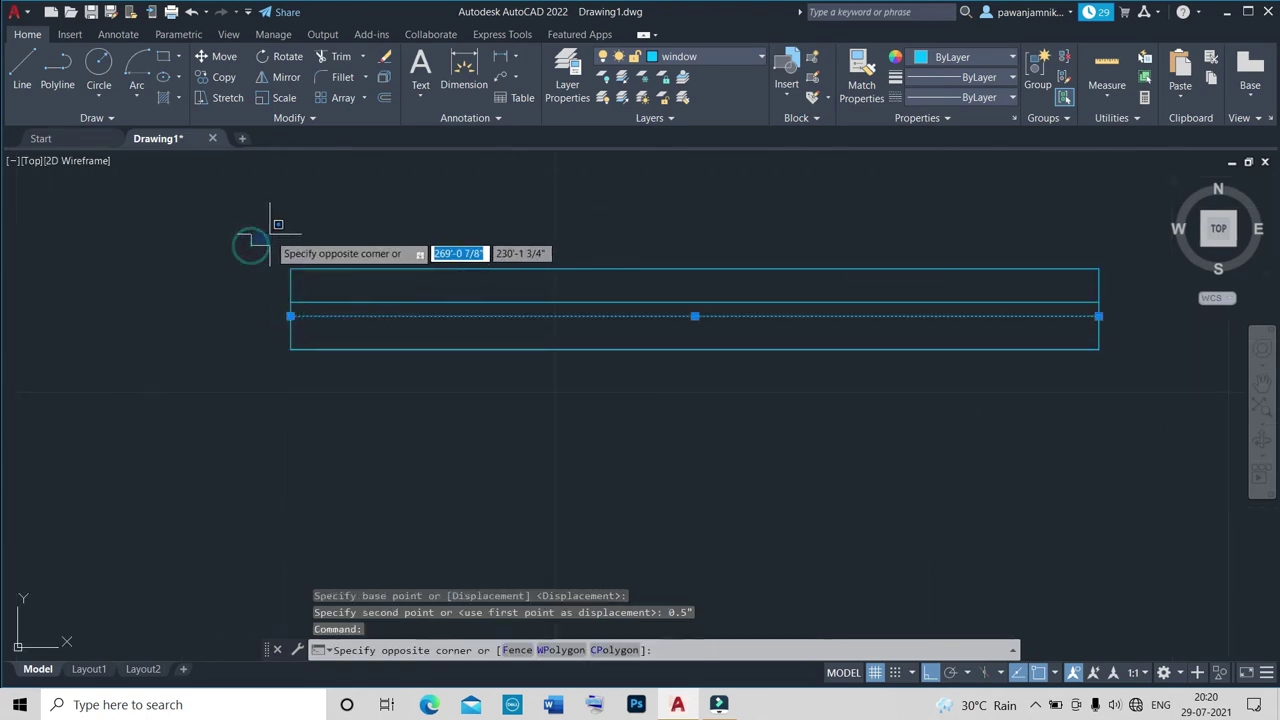
{"action": "key", "text": "Escape"}
{"action": "left_click", "coordinate": [269, 234]}
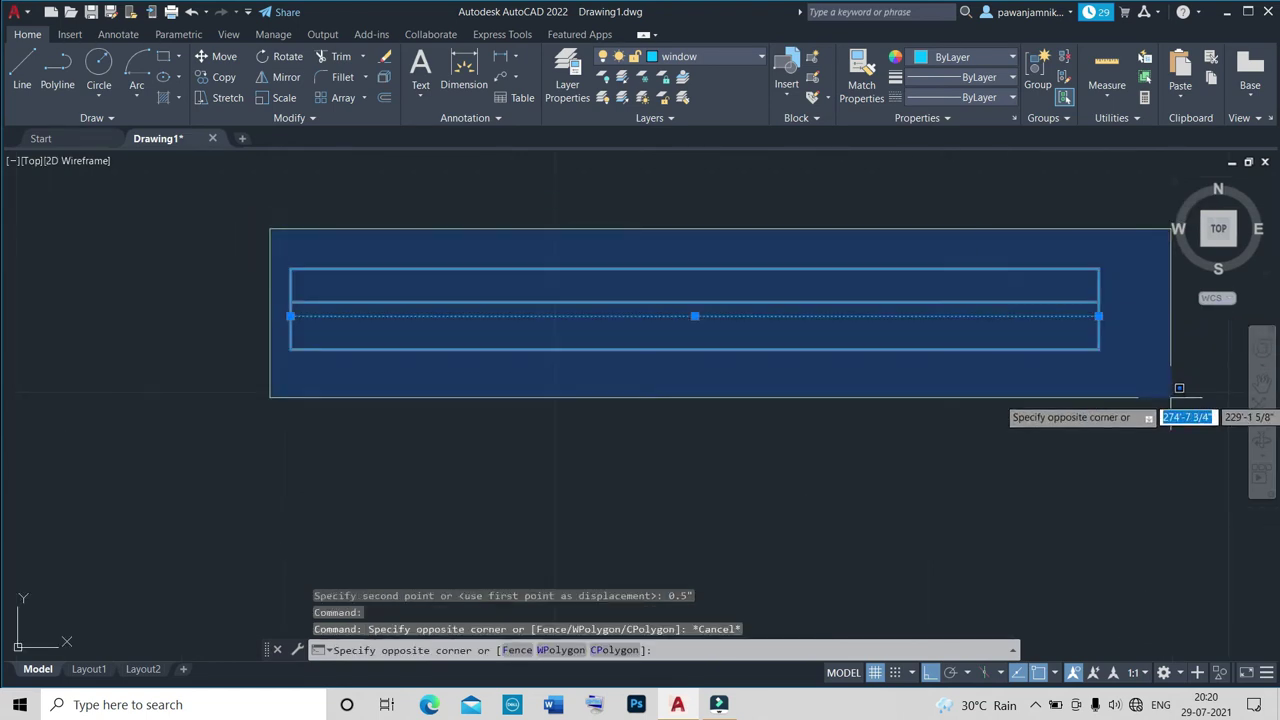
{"action": "left_click", "coordinate": [1167, 402]}
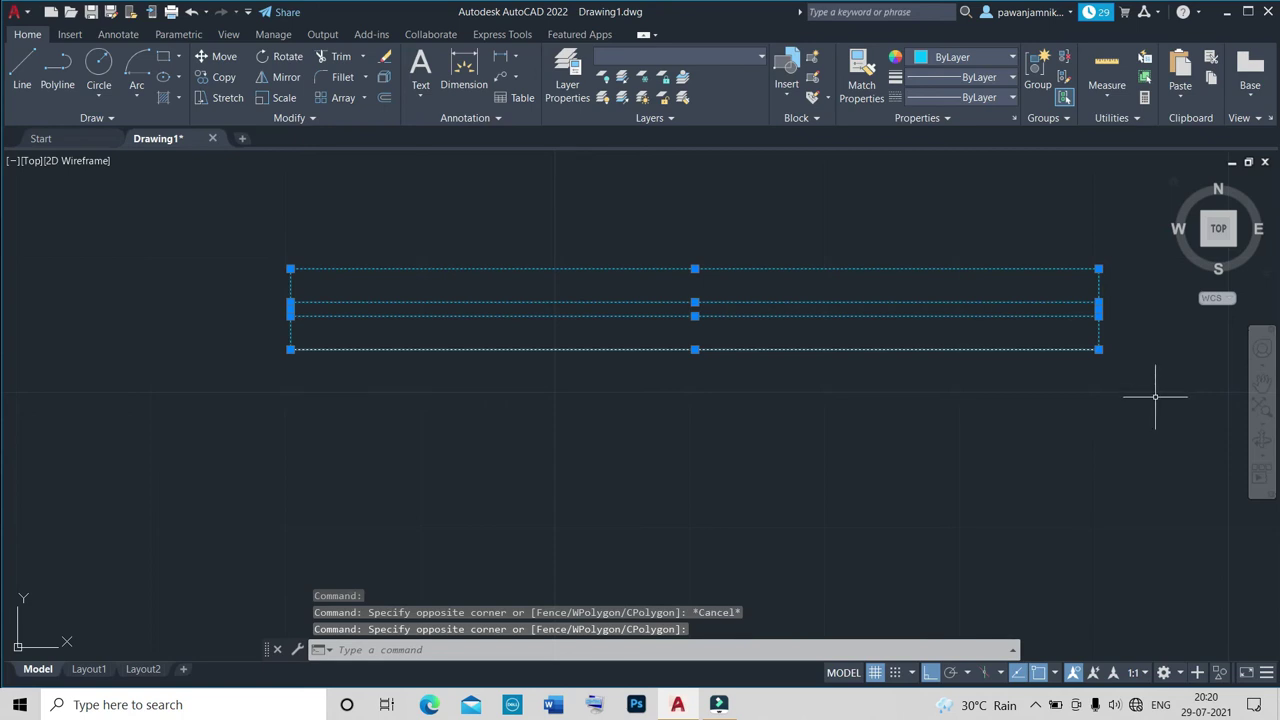
{"action": "type", "text": "g"}
{"action": "key", "text": "Return"}
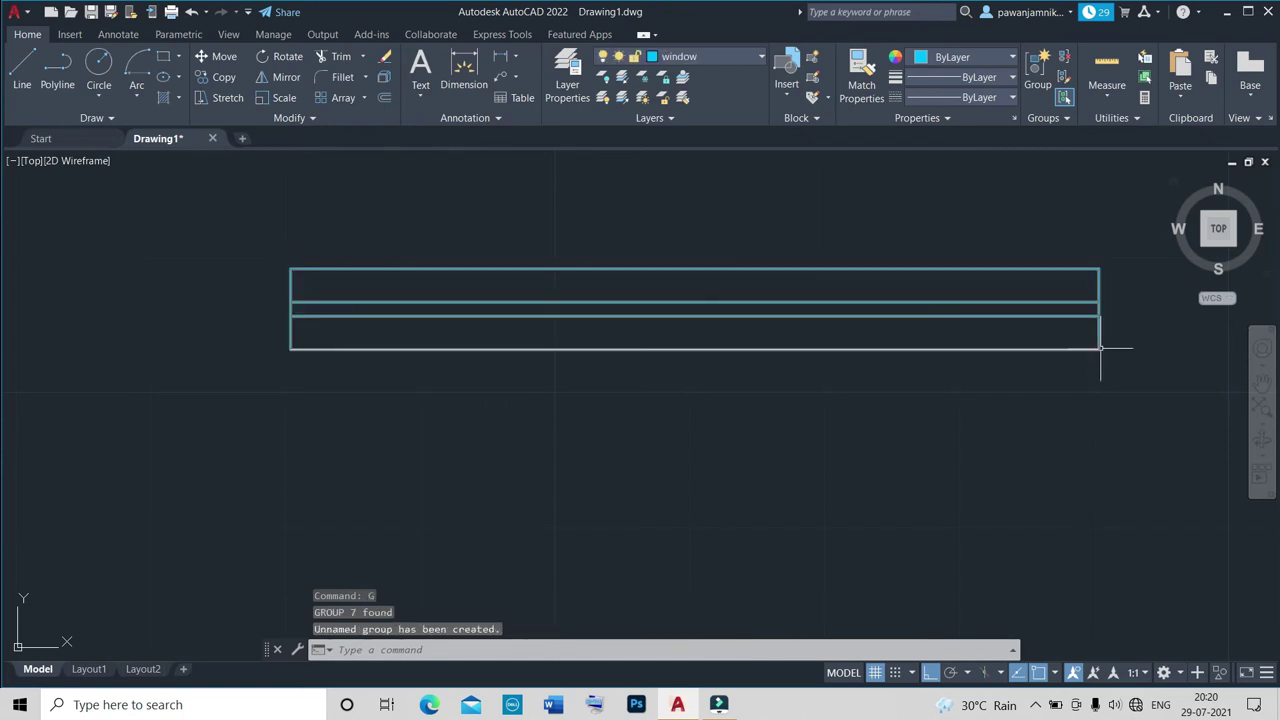
Copy the window group from its lower-right corner into the lower floor plan with Ortho off.
{"action": "type", "text": "ct o"}
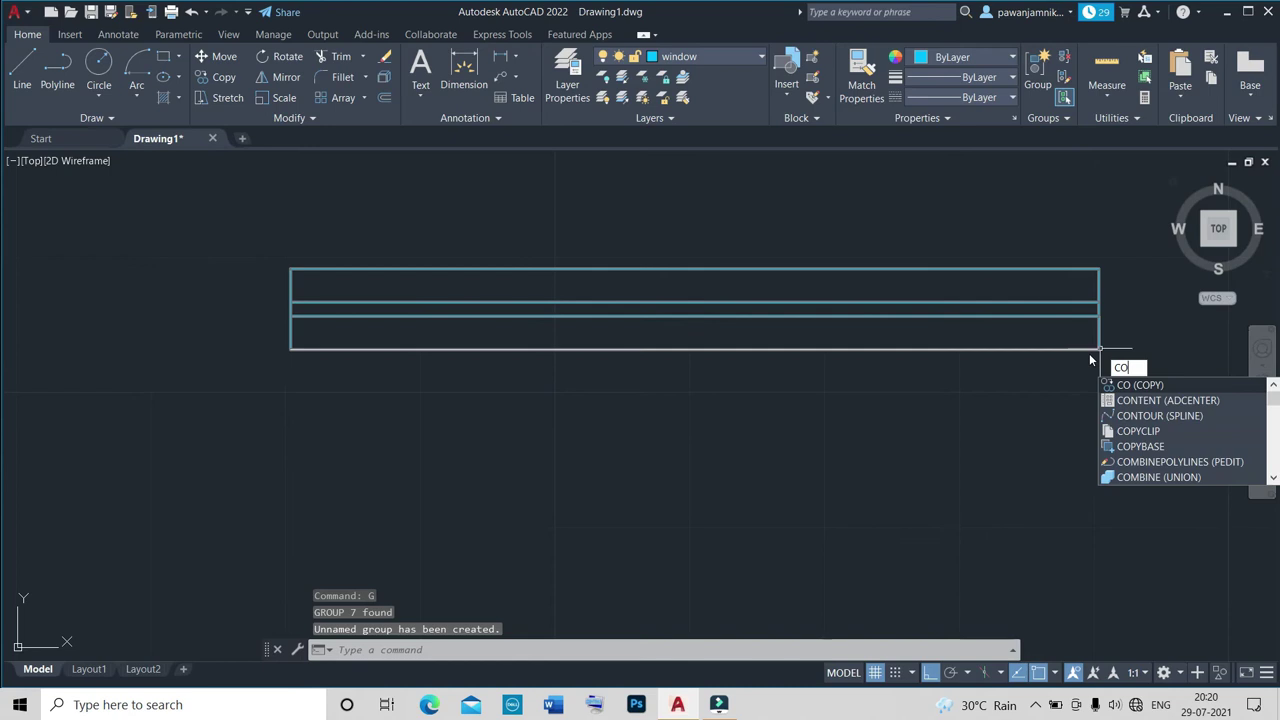
{"action": "key", "text": "Return"}
{"action": "left_click", "coordinate": [1089, 349]}
{"action": "key", "text": "Return"}
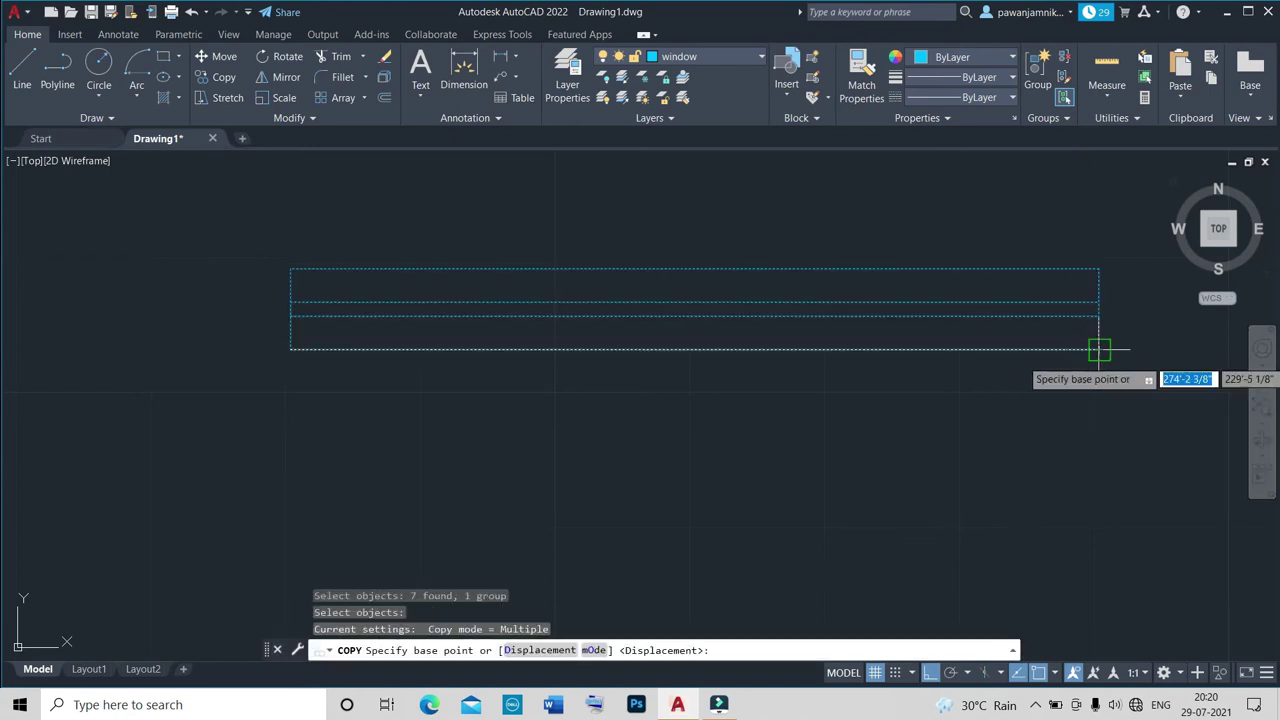
{"action": "left_click", "coordinate": [1099, 349]}
{"action": "scroll", "coordinate": [1105, 355], "scroll_direction": "down", "scroll_amount": 8}
{"action": "scroll", "coordinate": [800, 450], "scroll_direction": "down", "scroll_amount": 5}
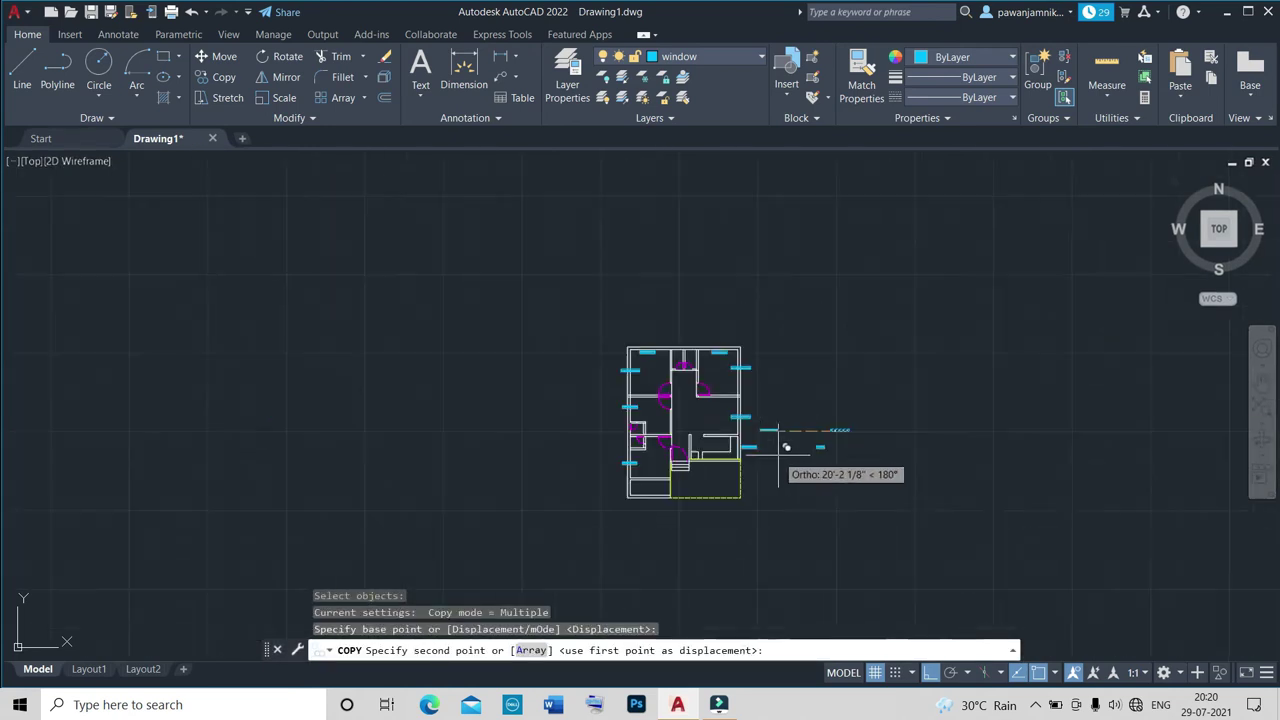
{"action": "left_click", "coordinate": [930, 673]}
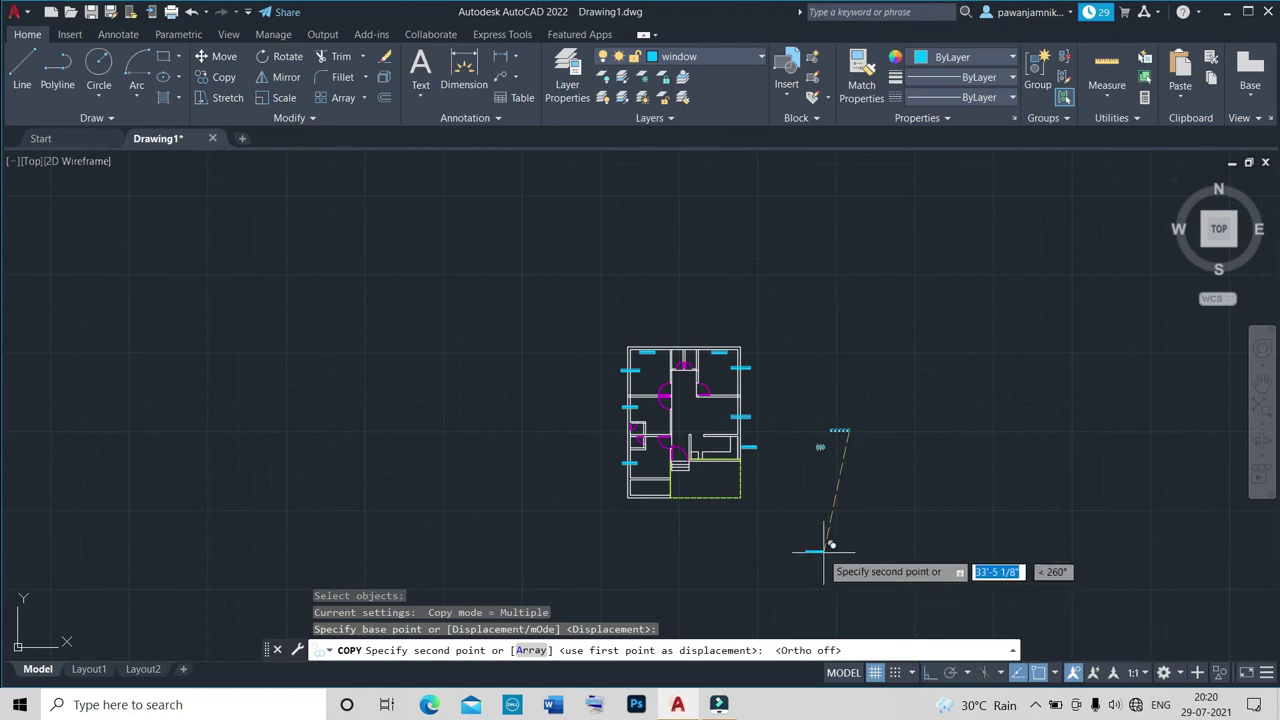
{"action": "scroll", "coordinate": [686, 466], "scroll_direction": "up", "scroll_amount": 6}
{"action": "left_click", "coordinate": [840, 486]}
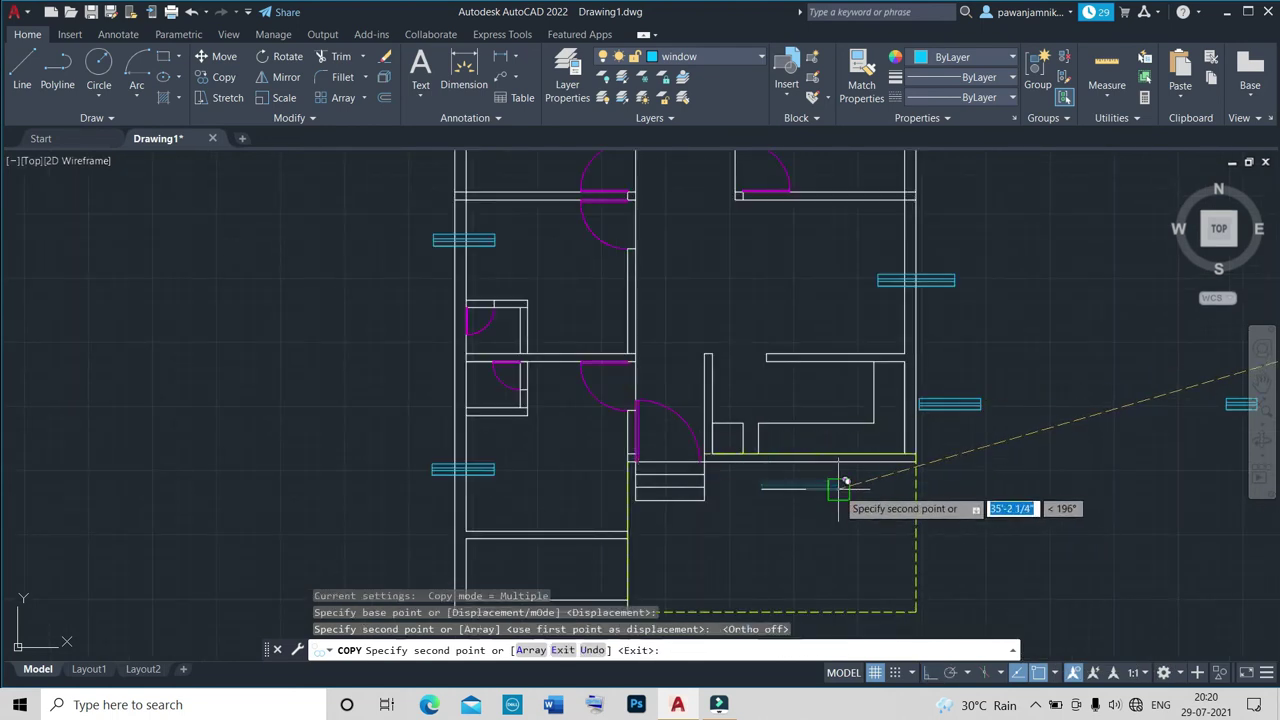
{"action": "scroll", "coordinate": [643, 555], "scroll_direction": "up", "scroll_amount": 3}
{"action": "scroll", "coordinate": [580, 540], "scroll_direction": "up", "scroll_amount": 3}
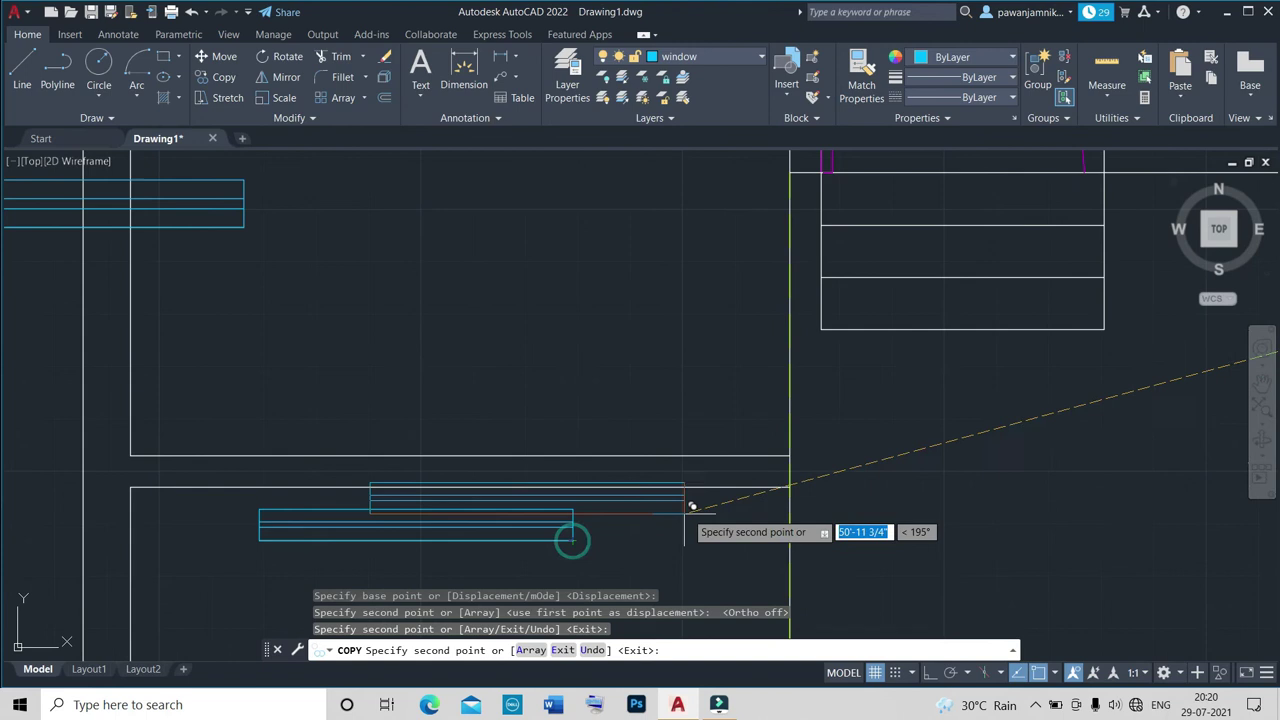
{"action": "key", "text": "Escape"}
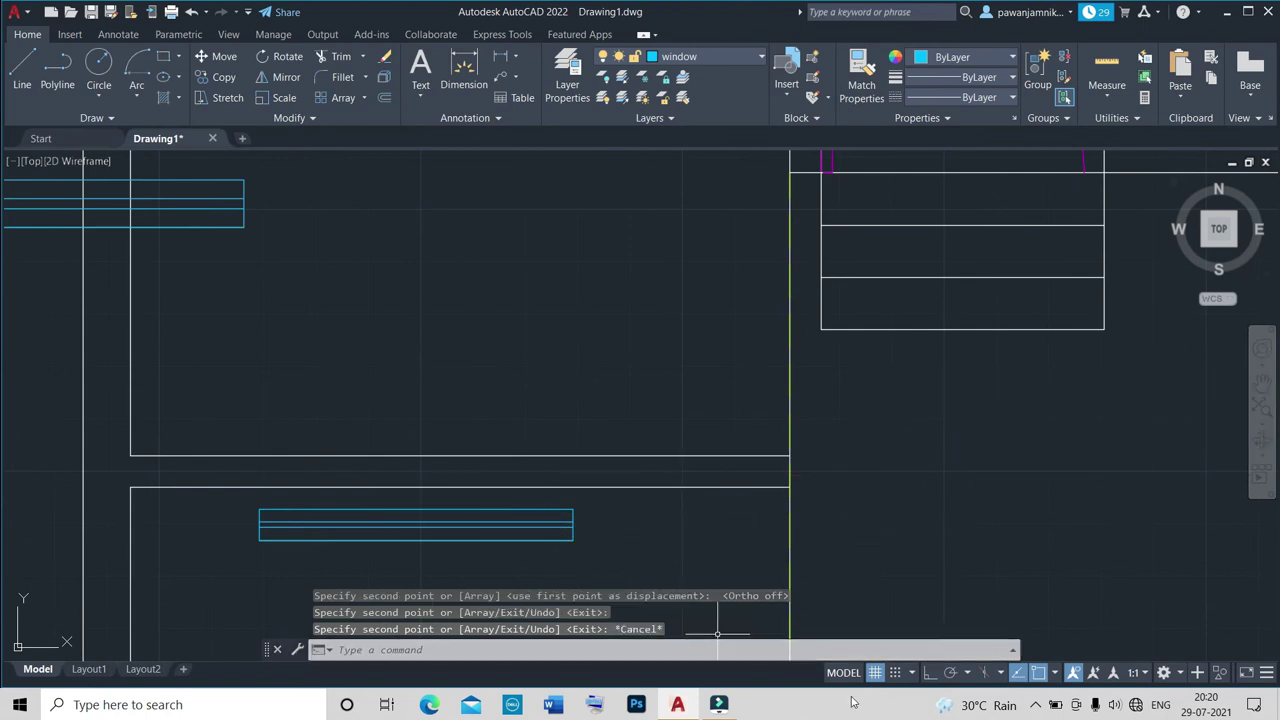
Select the newly copied window and start moving it (M).
{"action": "key", "text": "Escape"}
{"action": "left_click", "coordinate": [401, 510]}
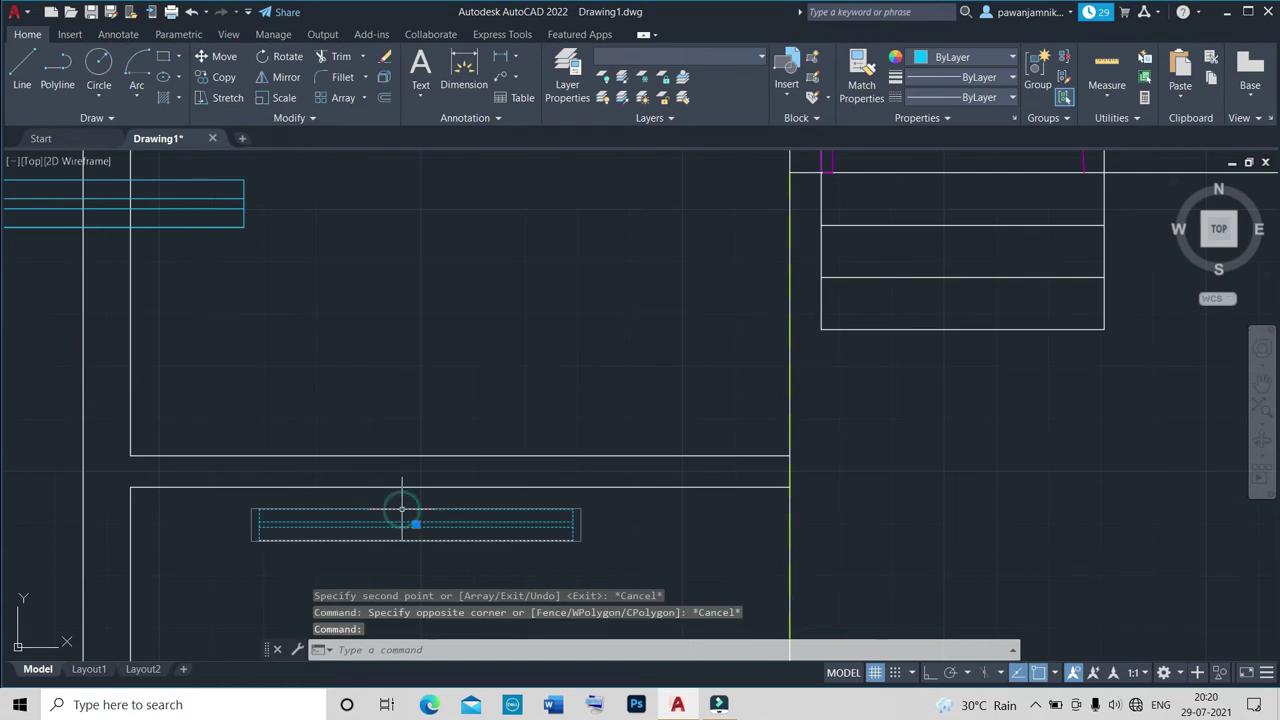
{"action": "type", "text": "m"}
{"action": "key", "text": "Return"}
{"action": "scroll", "coordinate": [416, 540], "scroll_direction": "up", "scroll_amount": 5}
Move the copied window into its horizontal wall opening.
{"action": "scroll", "coordinate": [417, 510], "scroll_direction": "up", "scroll_amount": 4}
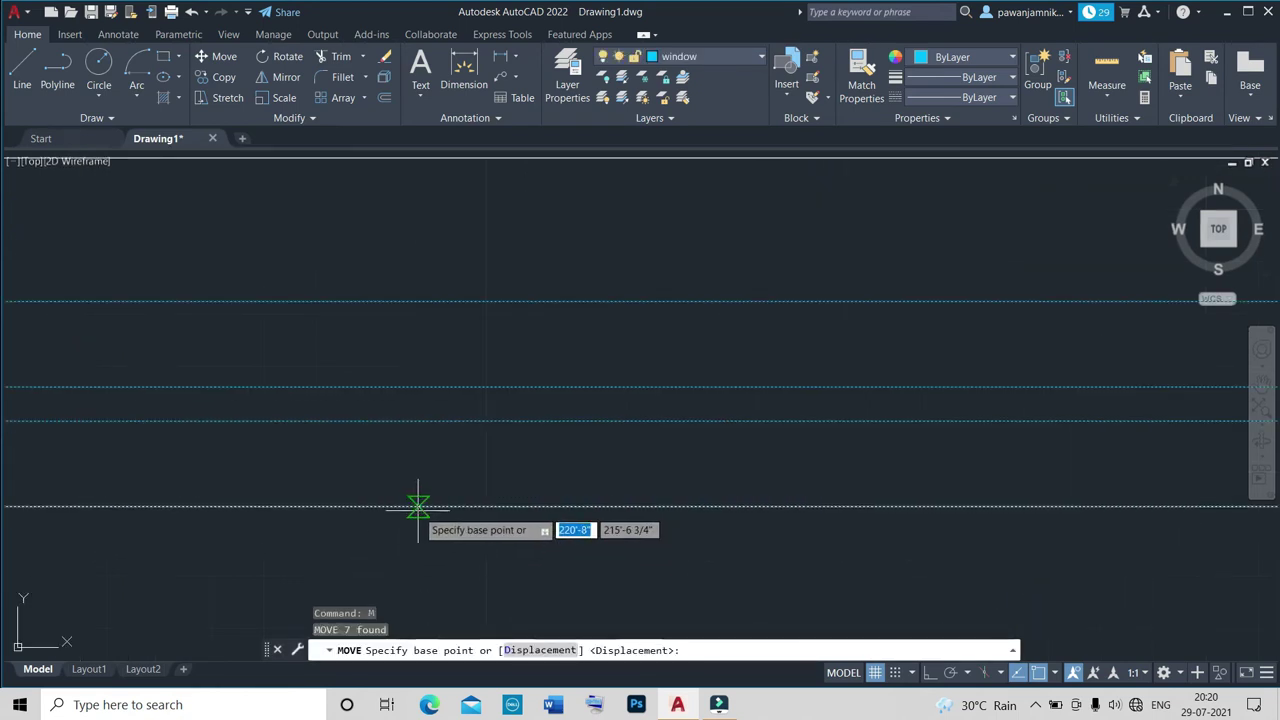
{"action": "scroll", "coordinate": [493, 507], "scroll_direction": "down", "scroll_amount": 3}
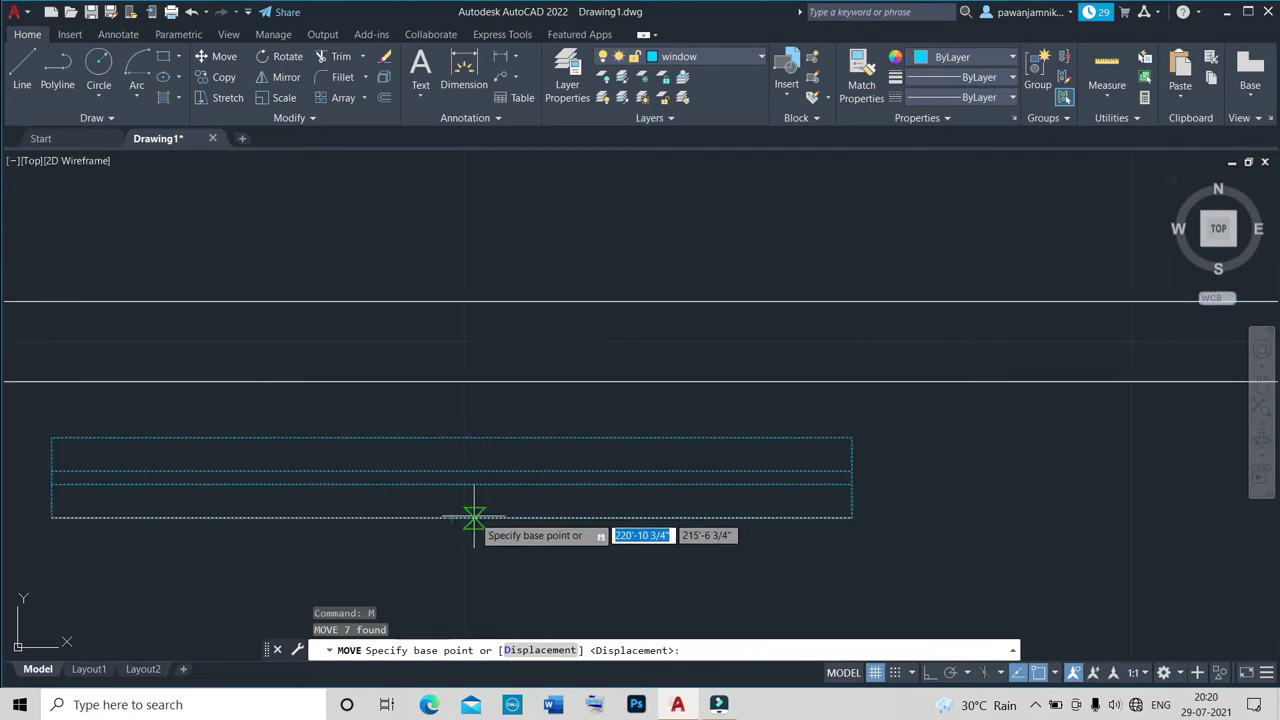
{"action": "left_click", "coordinate": [451, 516]}
{"action": "scroll", "coordinate": [453, 516], "scroll_direction": "down", "scroll_amount": 2}
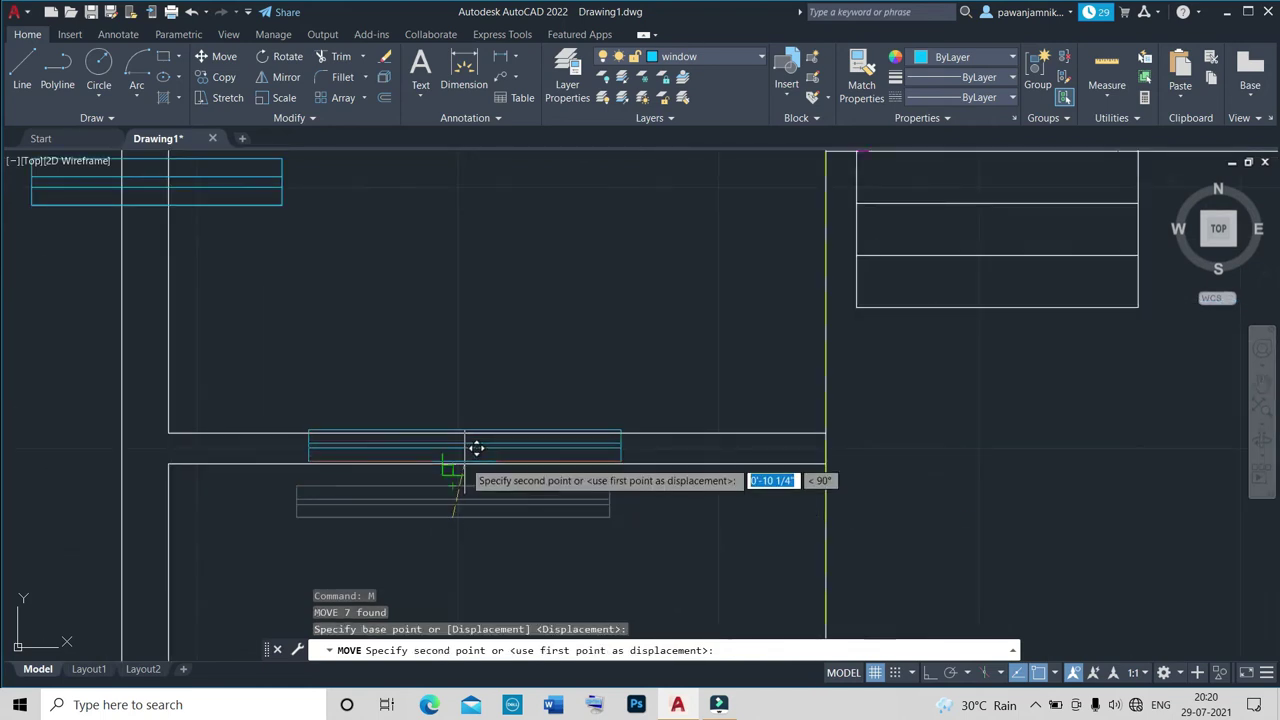
{"action": "left_click", "coordinate": [455, 462]}
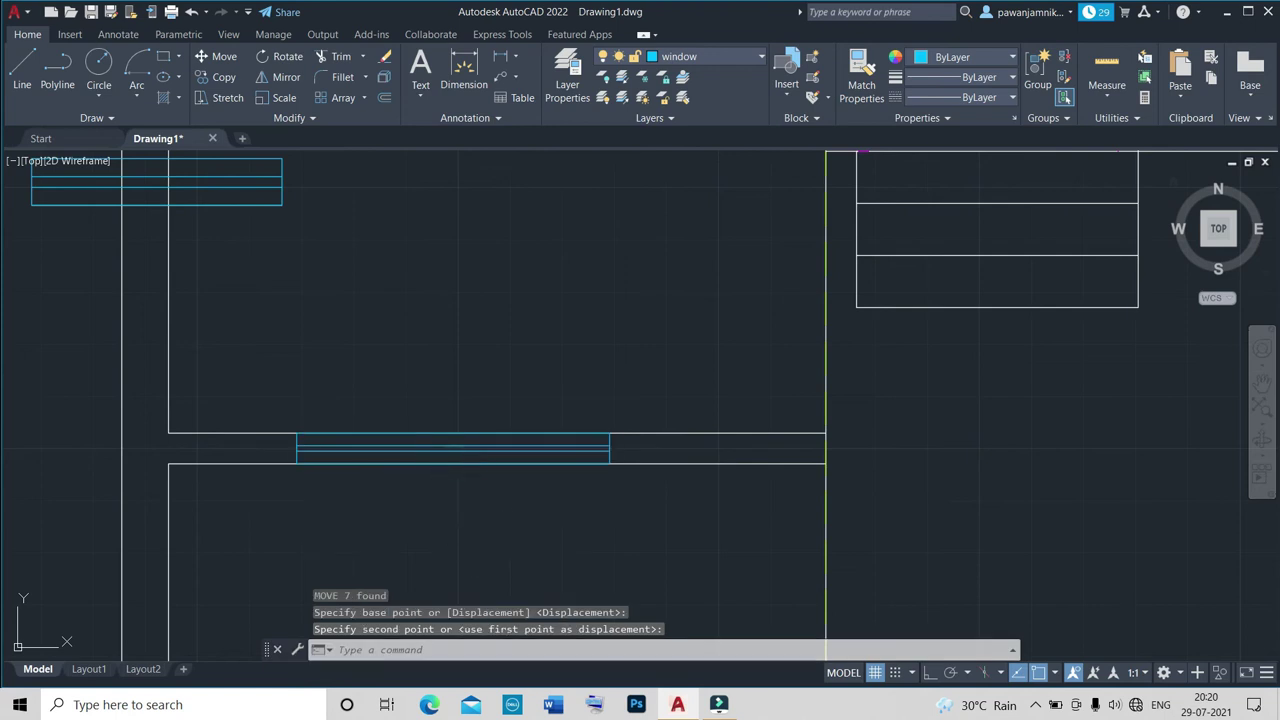
{"action": "scroll", "coordinate": [629, 488], "scroll_direction": "down", "scroll_amount": 5}
{"action": "scroll", "coordinate": [629, 488], "scroll_direction": "up", "scroll_amount": 5}
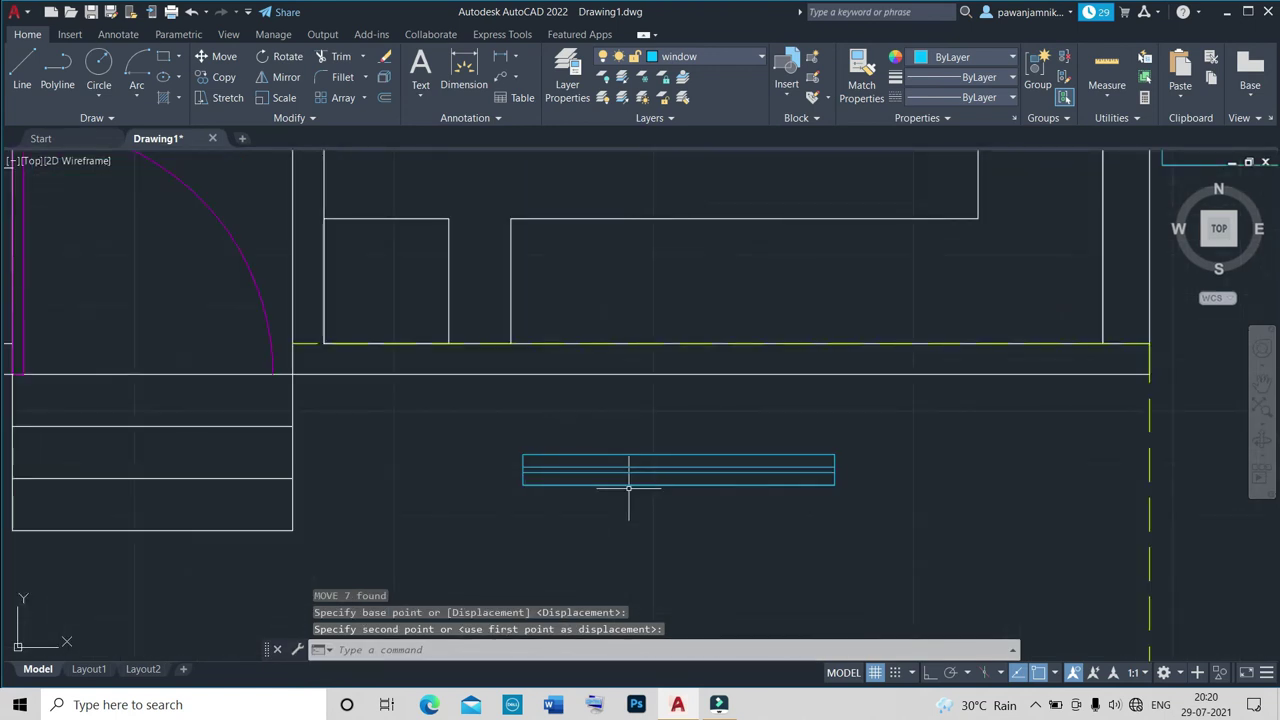
Move the next loose window by its midpoint onto the upper horizontal wall.
{"action": "left_click", "coordinate": [629, 488]}
{"action": "type", "text": "M"}
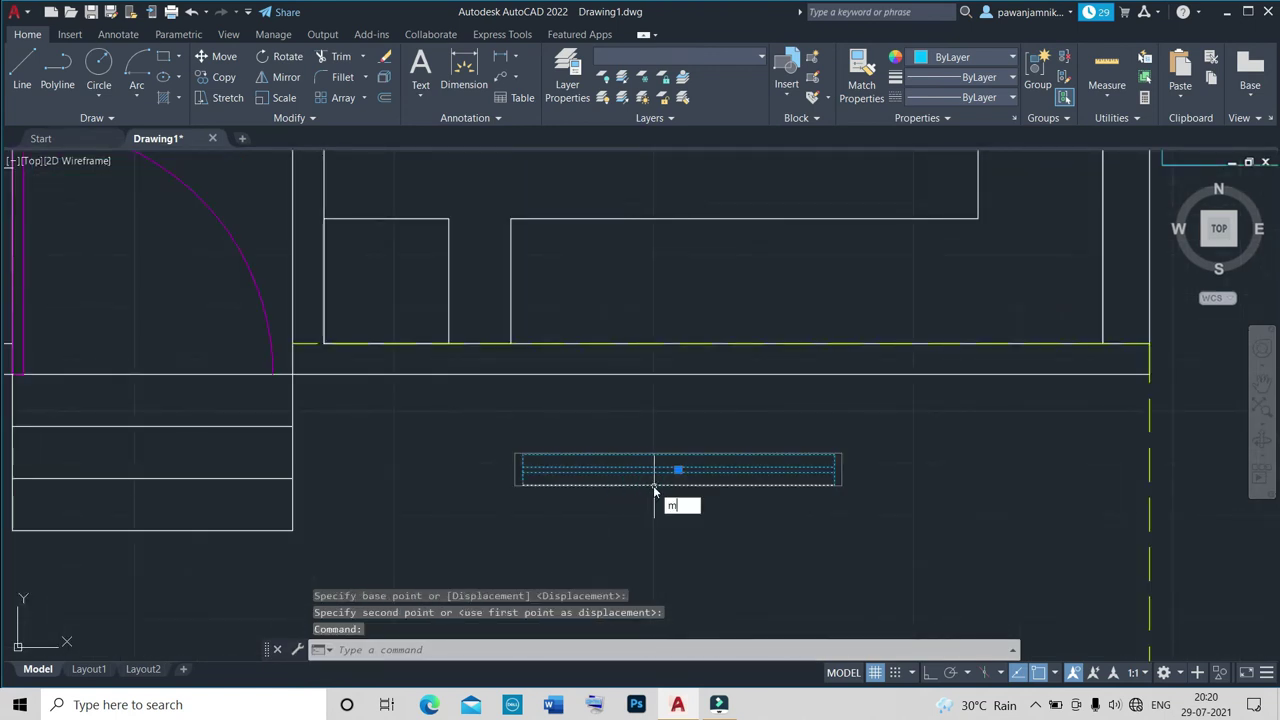
{"action": "key", "text": "Return"}
{"action": "scroll", "coordinate": [663, 480], "scroll_direction": "up", "scroll_amount": 4}
{"action": "scroll", "coordinate": [700, 485], "scroll_direction": "up", "scroll_amount": 2}
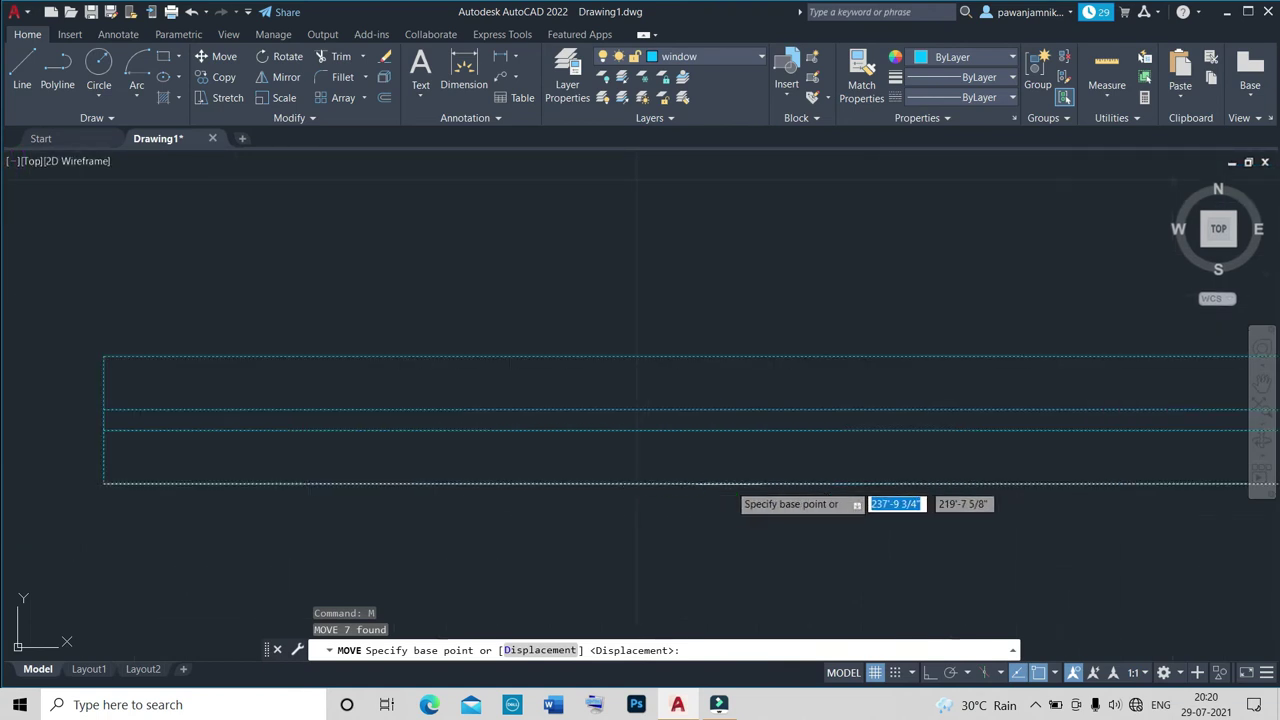
{"action": "scroll", "coordinate": [700, 495], "scroll_direction": "down", "scroll_amount": 5}
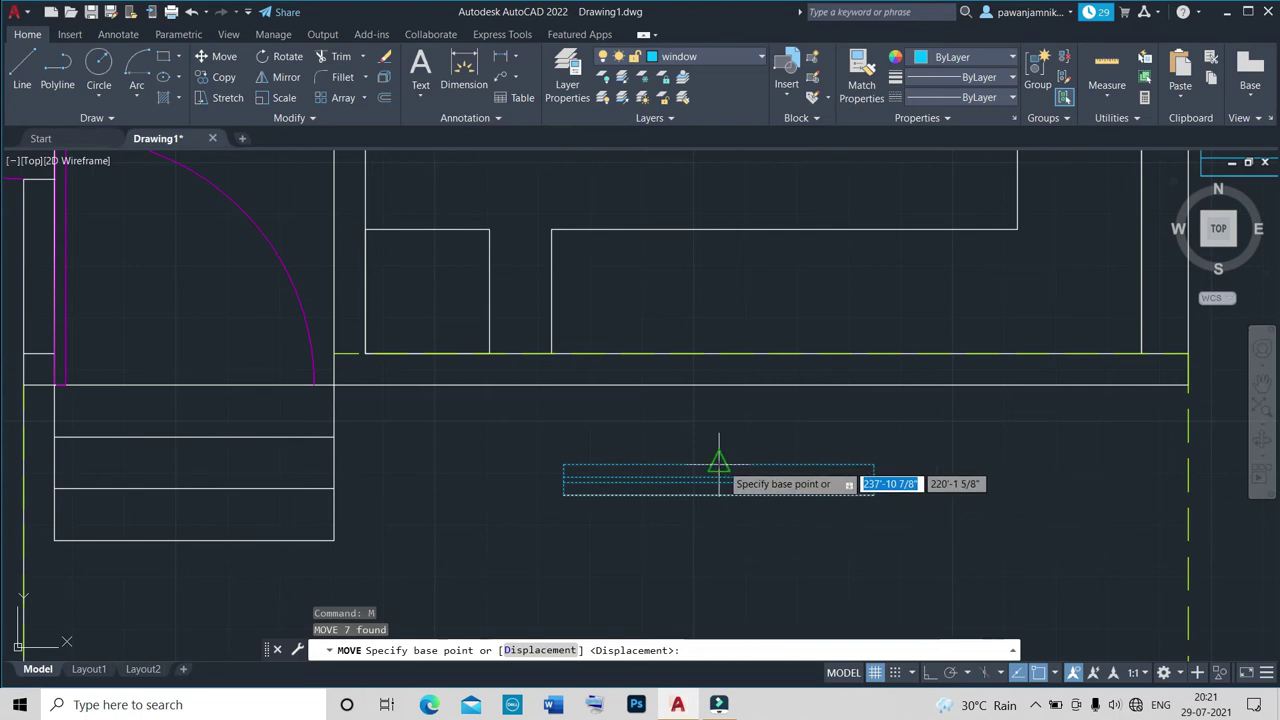
{"action": "left_click", "coordinate": [718, 463]}
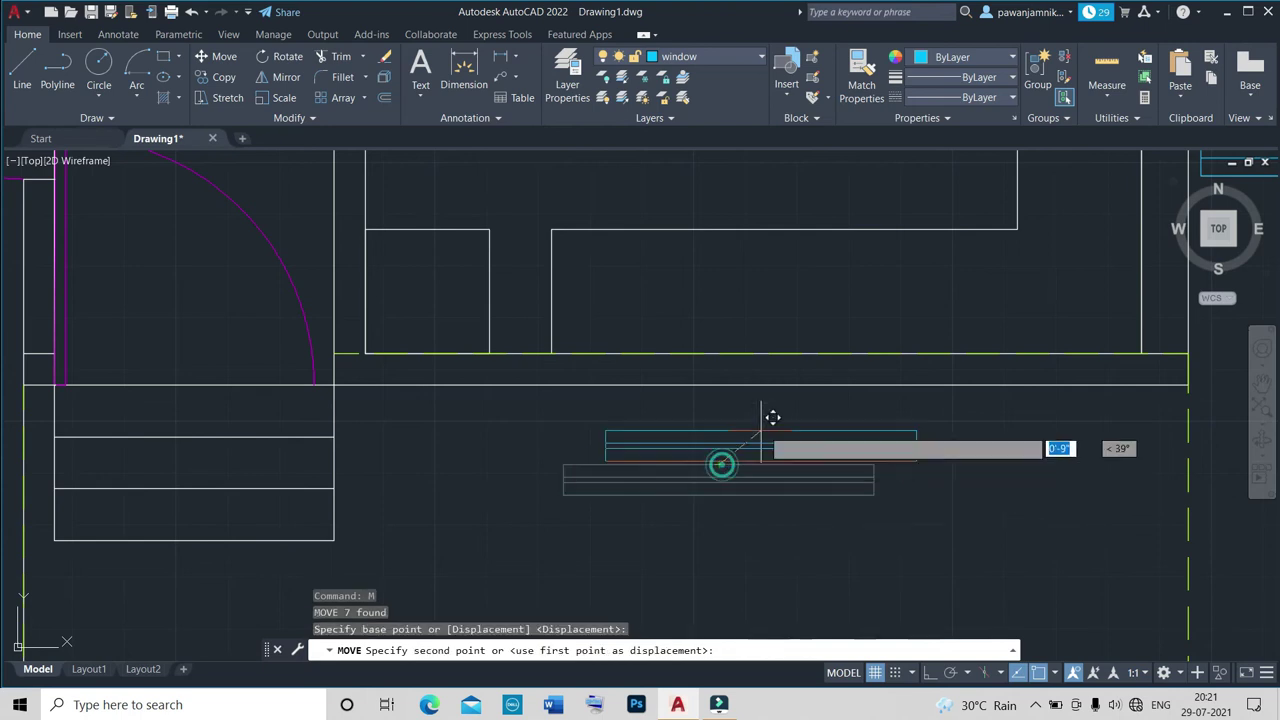
{"action": "left_click", "coordinate": [778, 350]}
{"action": "scroll", "coordinate": [780, 451], "scroll_direction": "down", "scroll_amount": 5}
{"action": "scroll", "coordinate": [862, 433], "scroll_direction": "up", "scroll_amount": 5}
{"action": "scroll", "coordinate": [862, 433], "scroll_direction": "up", "scroll_amount": 2}
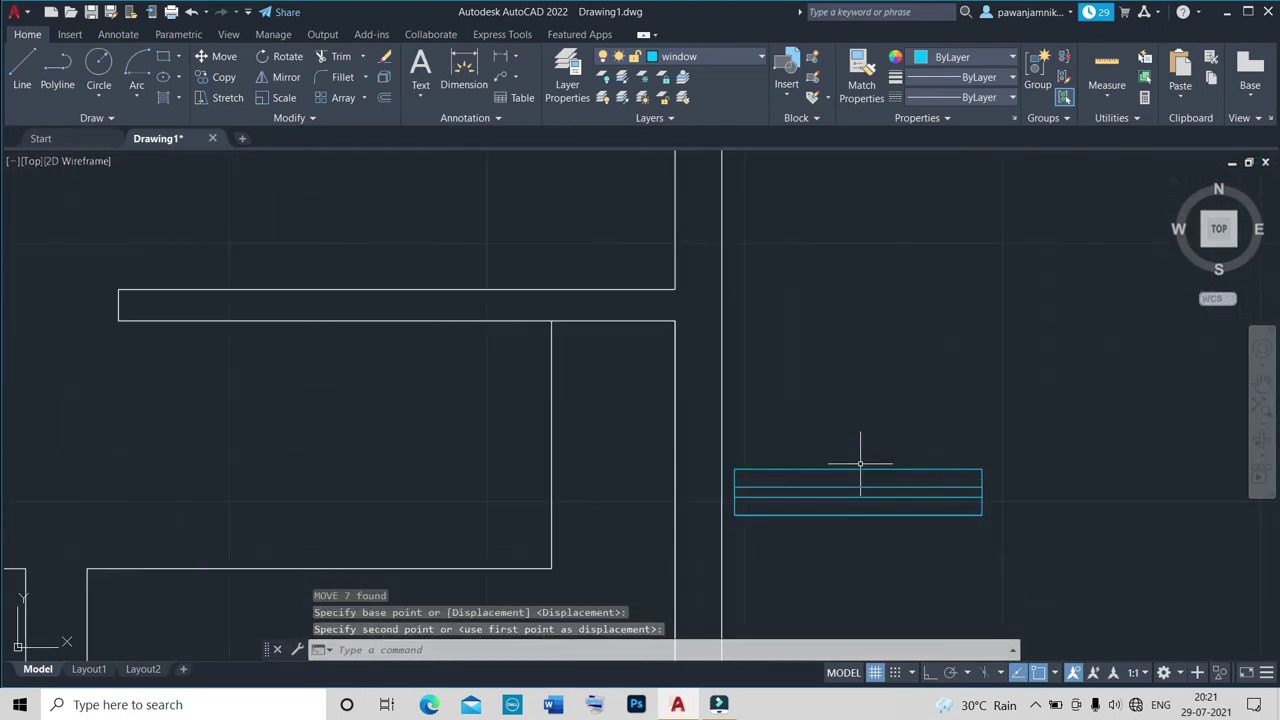
{"action": "left_click", "coordinate": [860, 470]}
Rotate the window block 270° about its corner so it stands vertical, redoing it after an undo.
{"action": "type", "text": "o"}
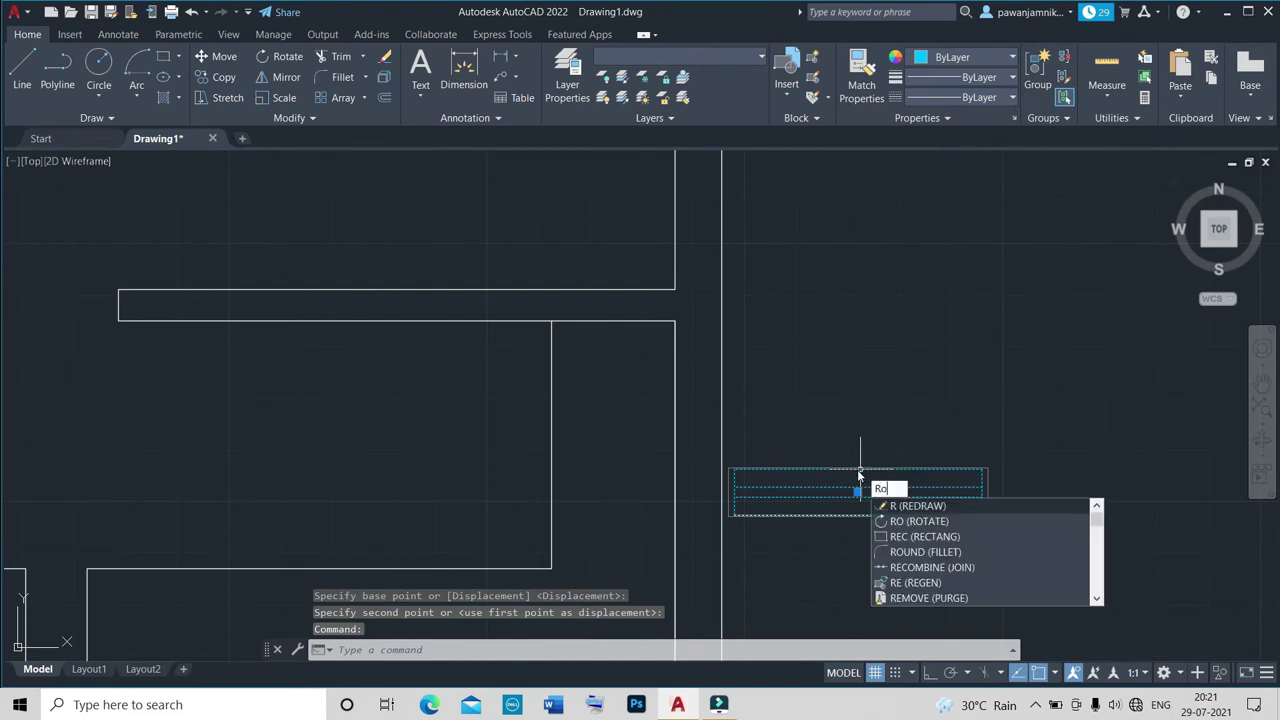
{"action": "key", "text": "Return"}
{"action": "left_click", "coordinate": [981, 496]}
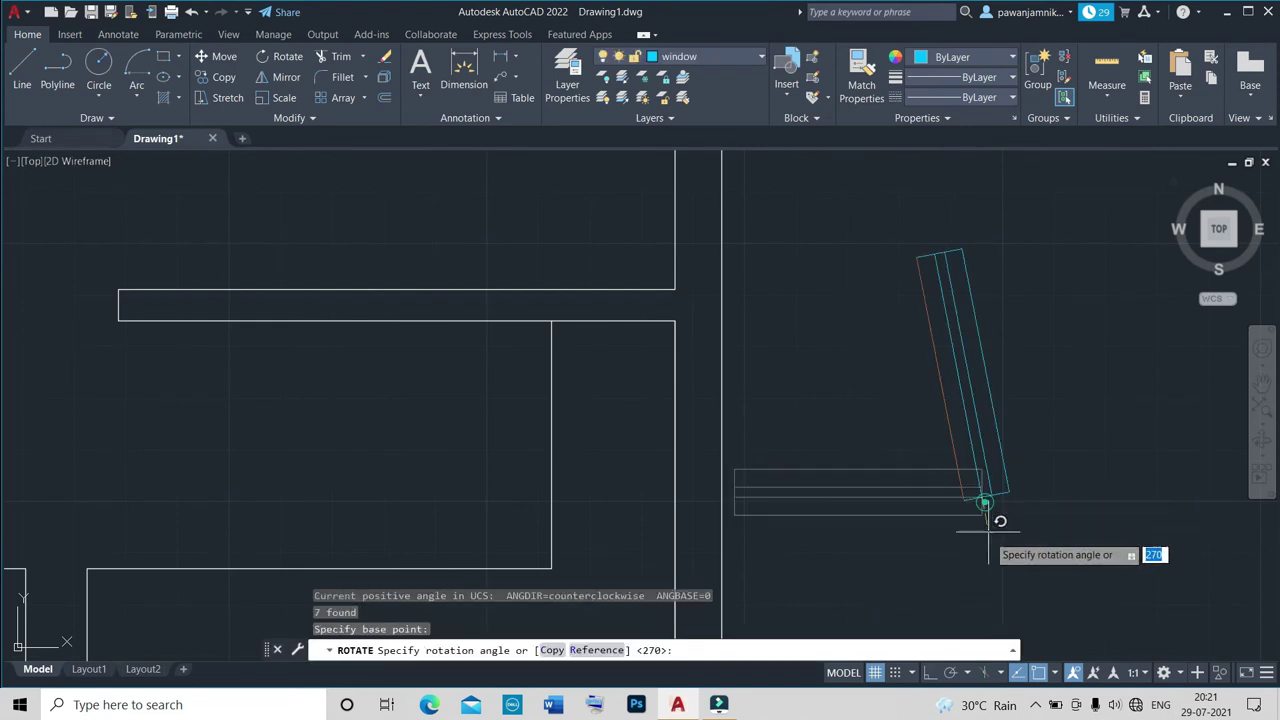
{"action": "left_click", "coordinate": [981, 548]}
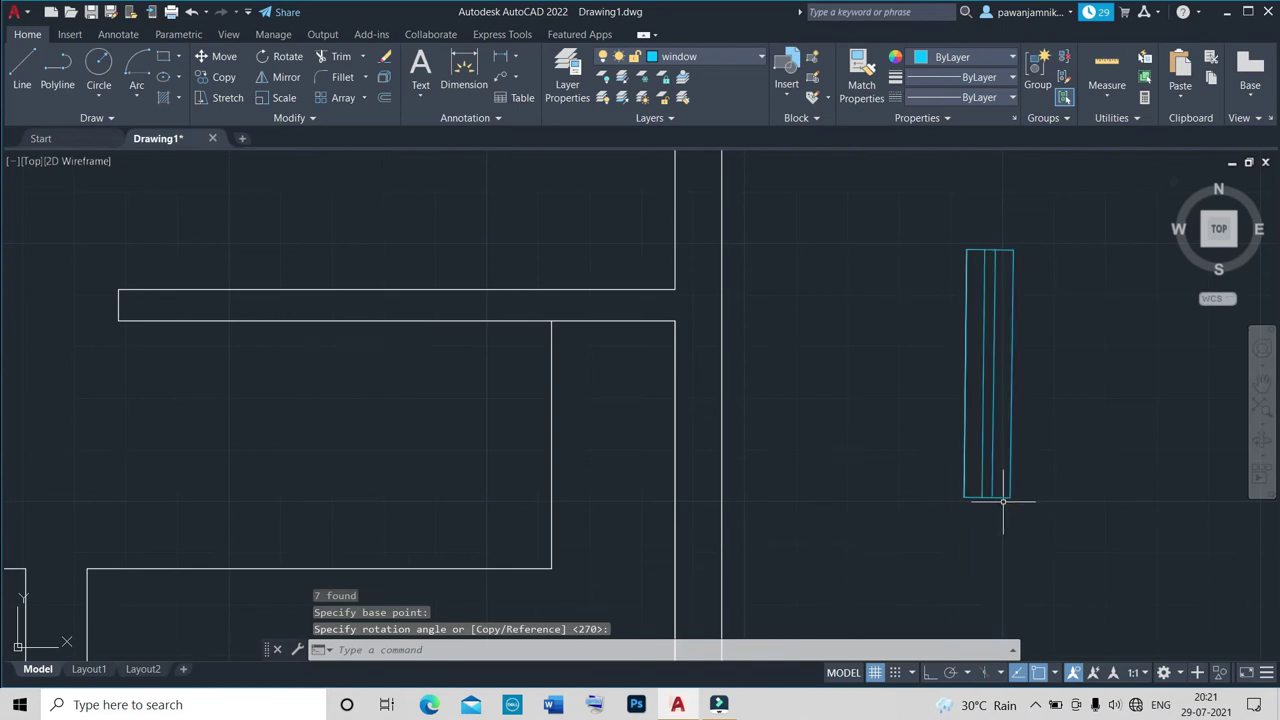
{"action": "key", "text": "ctrl+z"}
{"action": "left_click", "coordinate": [983, 510]}
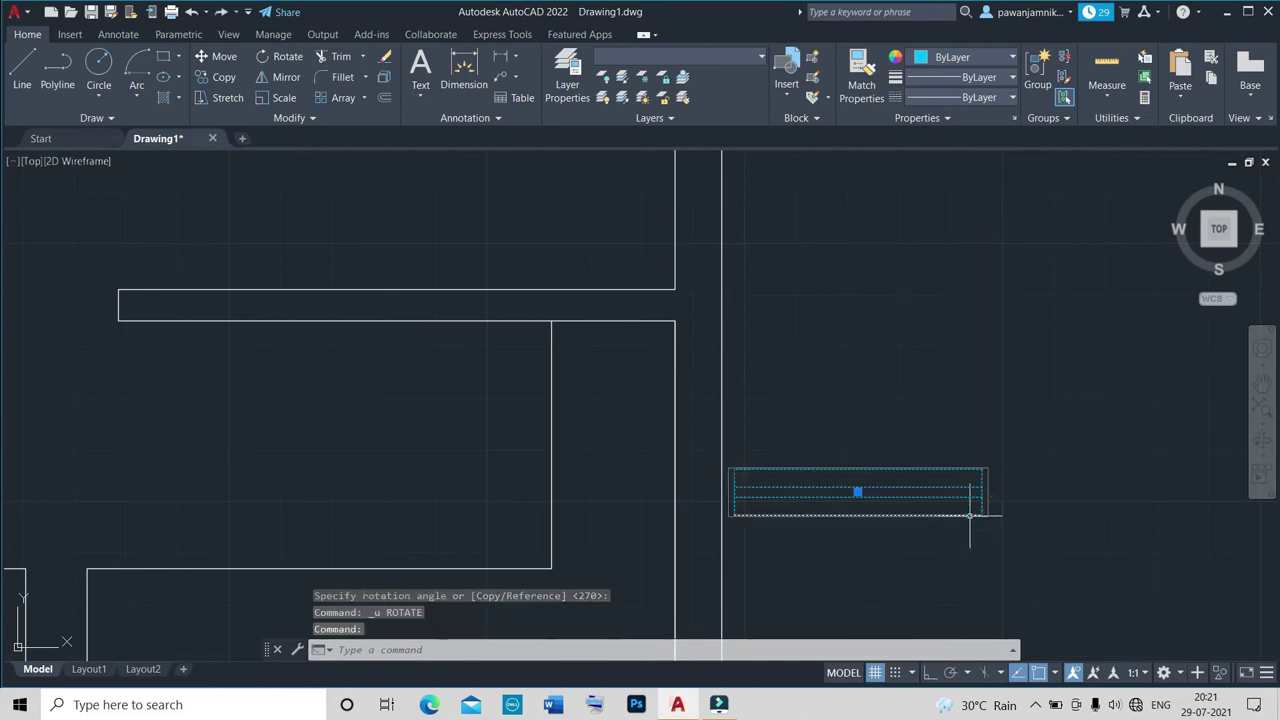
{"action": "type", "text": "ro"}
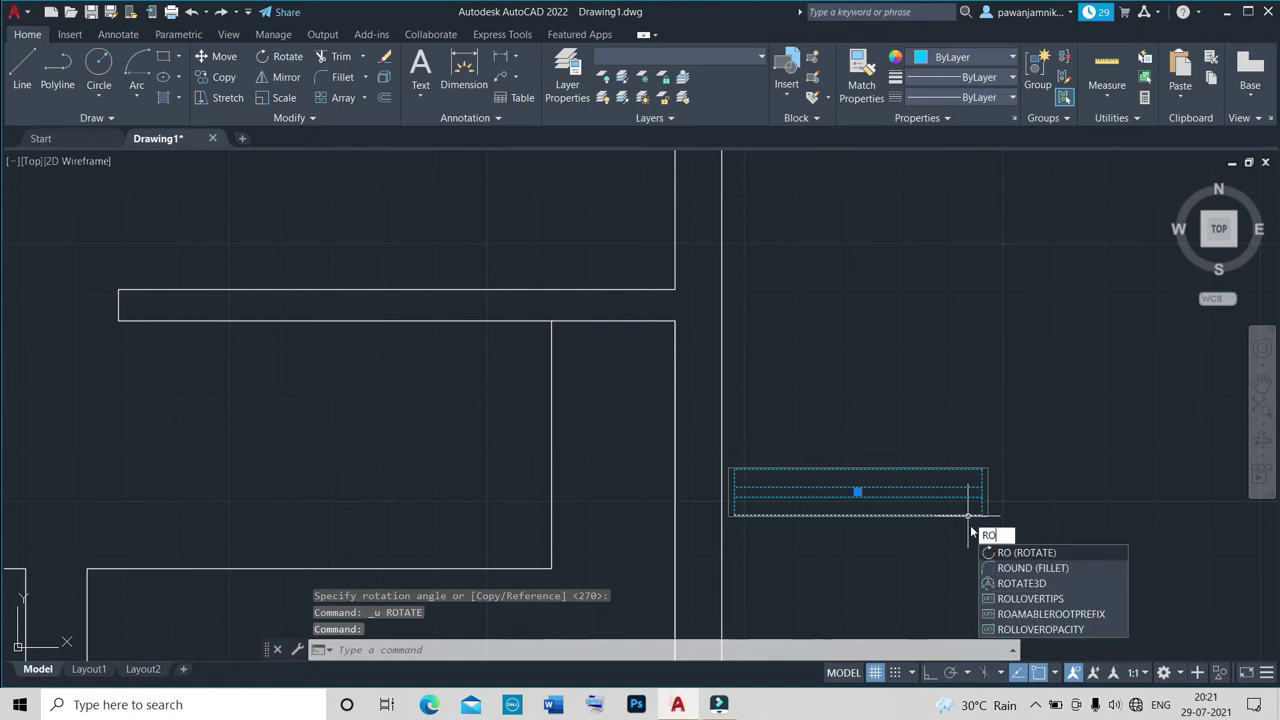
{"action": "key", "text": "Return"}
{"action": "left_click", "coordinate": [982, 516]}
{"action": "left_click", "coordinate": [981, 540]}
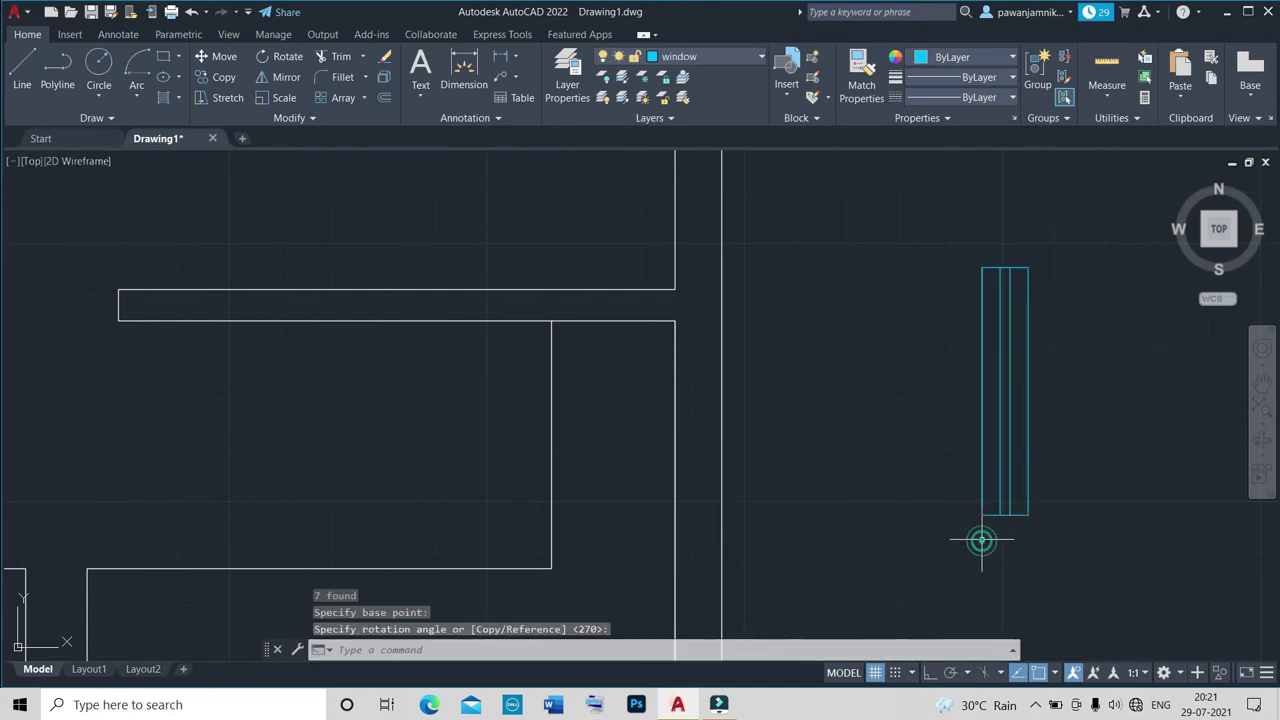
Move the vertical window into the right-hand vertical wall of the plan.
{"action": "left_click", "coordinate": [990, 517]}
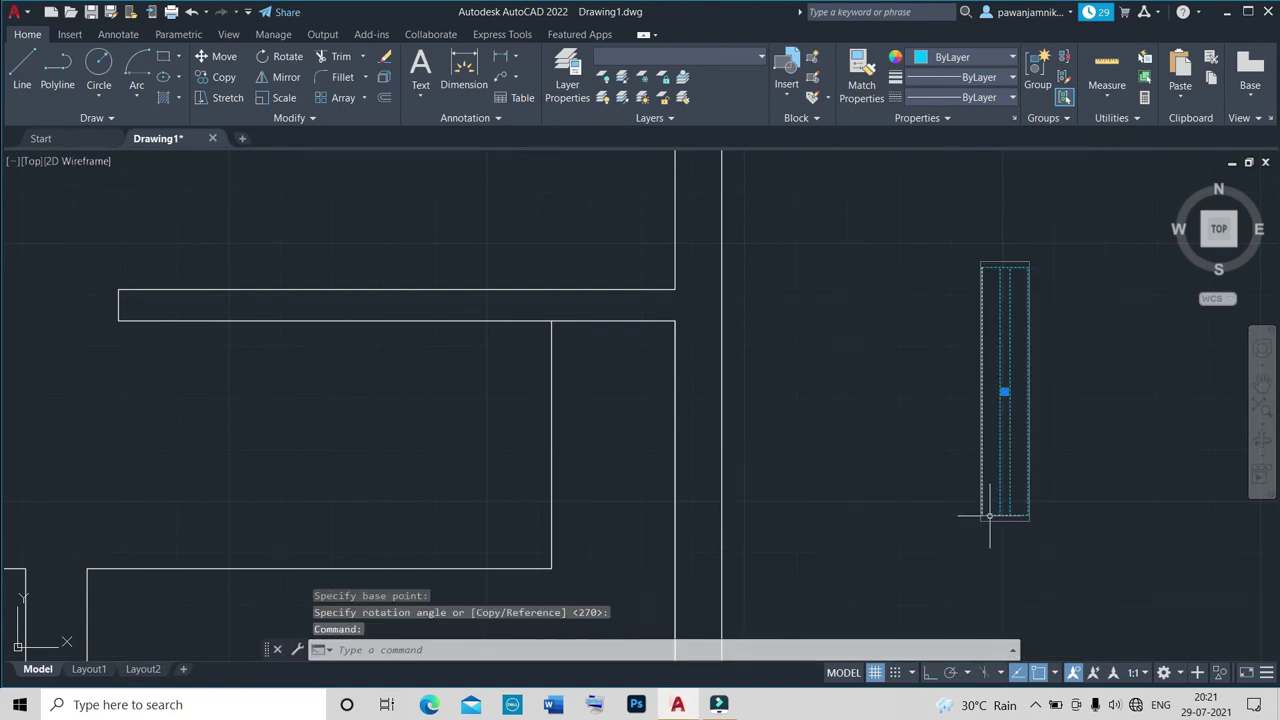
{"action": "type", "text": "ro"}
{"action": "key", "text": "BackSpace"}
{"action": "key", "text": "BackSpace"}
{"action": "type", "text": "m"}
{"action": "key", "text": "Return"}
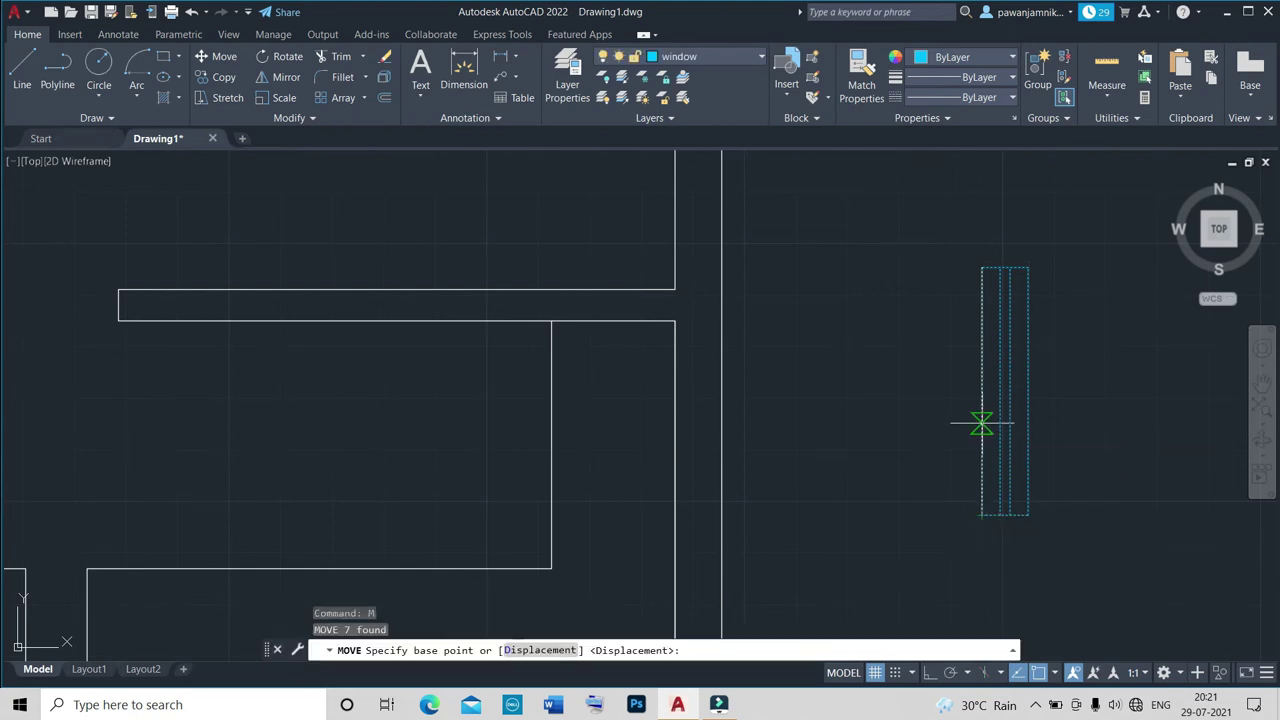
{"action": "left_click", "coordinate": [983, 389]}
{"action": "scroll", "coordinate": [694, 463], "scroll_direction": "down", "scroll_amount": 5}
{"action": "scroll", "coordinate": [694, 486], "scroll_direction": "up", "scroll_amount": 2}
{"action": "scroll", "coordinate": [700, 480], "scroll_direction": "up", "scroll_amount": 2}
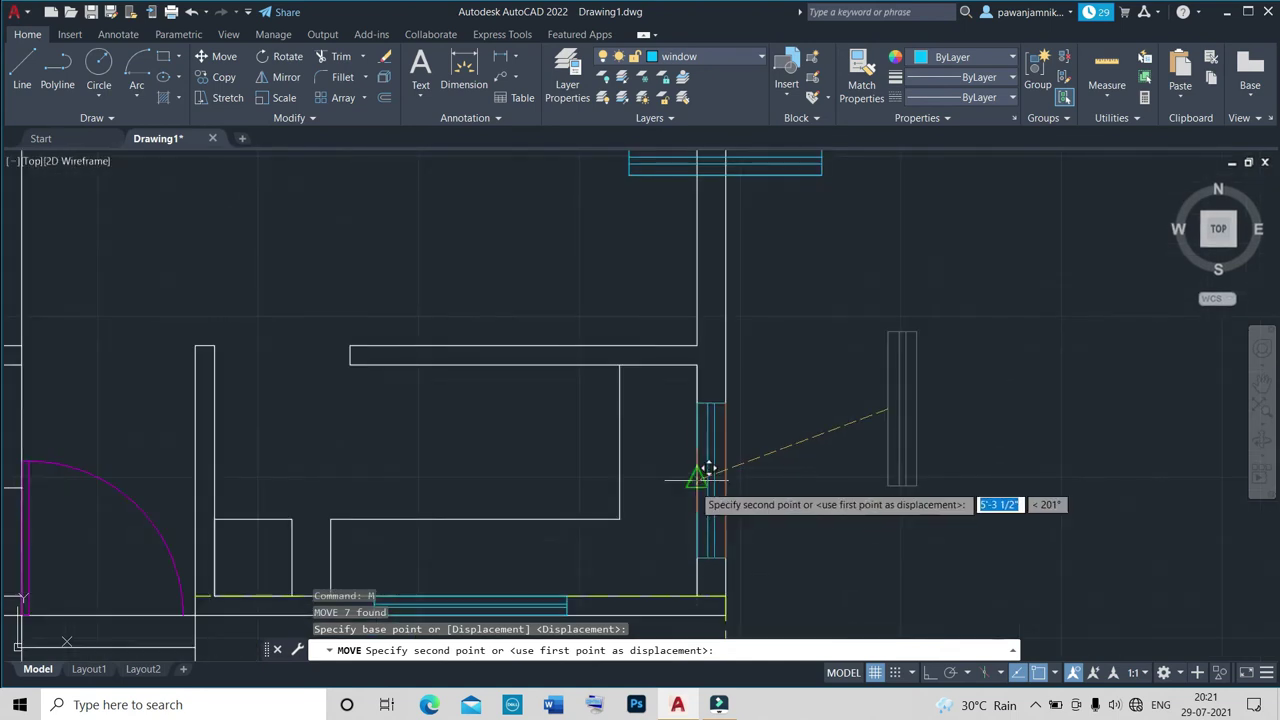
{"action": "left_click", "coordinate": [700, 478]}
{"action": "scroll", "coordinate": [788, 477], "scroll_direction": "down", "scroll_amount": 3}
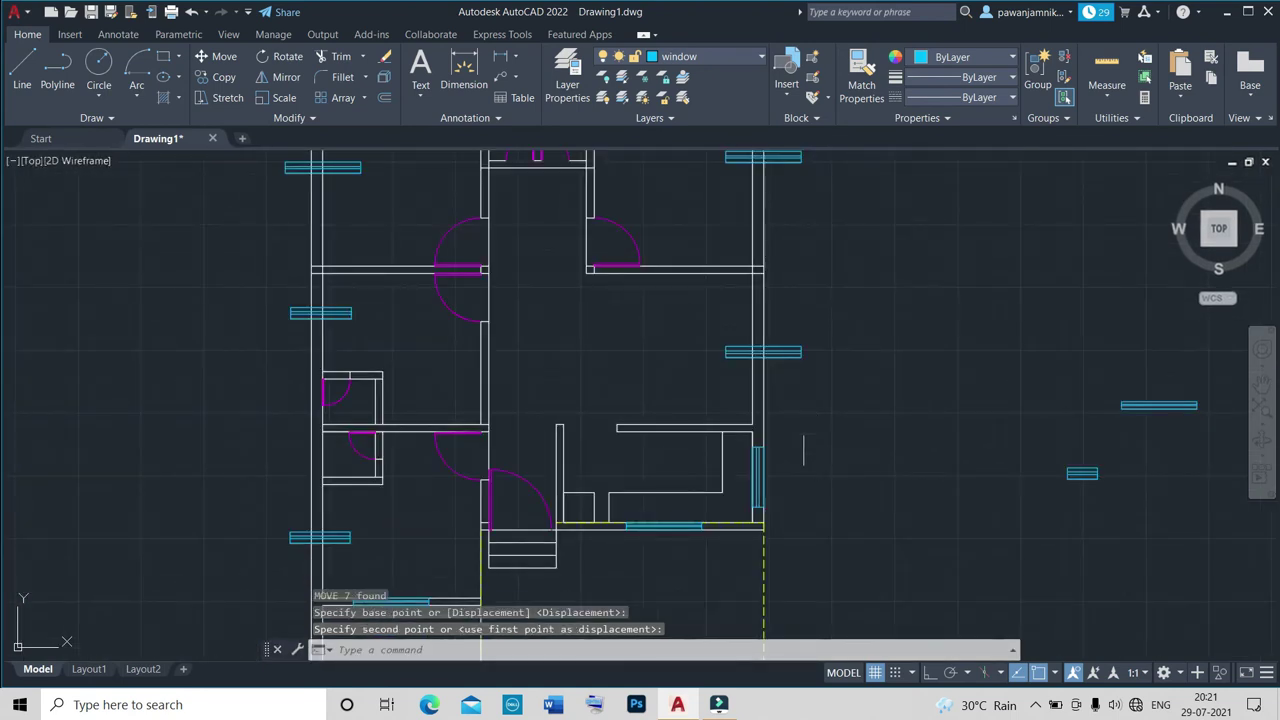
{"action": "scroll", "coordinate": [799, 345], "scroll_direction": "up", "scroll_amount": 5}
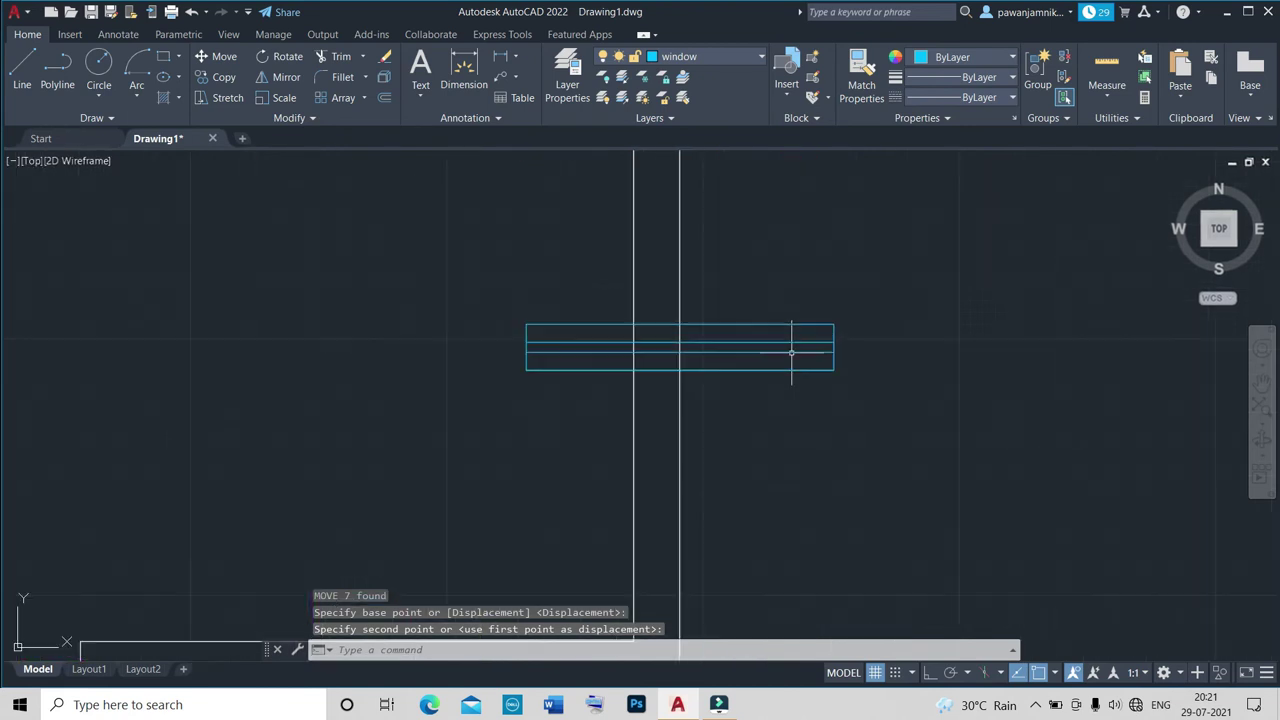
Rotate the next window block 270° about its corner with RO so it stands vertical.
{"action": "left_click", "coordinate": [750, 322]}
{"action": "type", "text": "ro"}
{"action": "key", "text": "Return"}
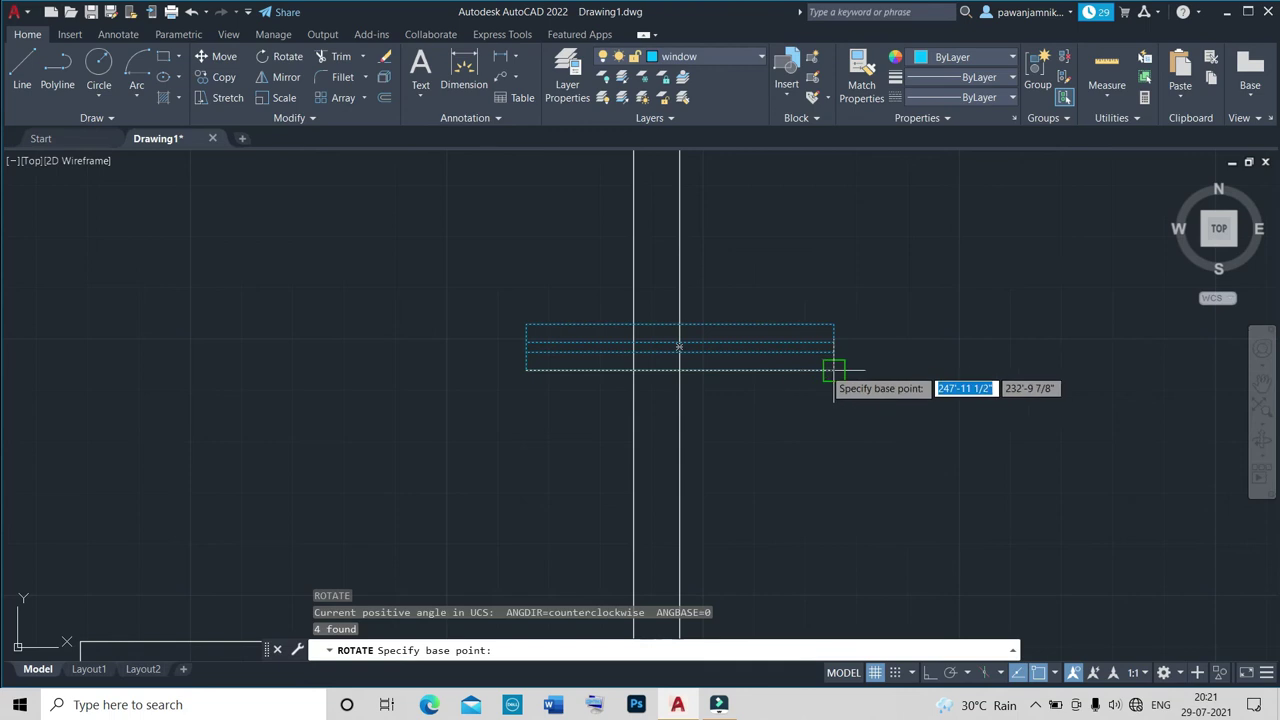
{"action": "left_click", "coordinate": [833, 370]}
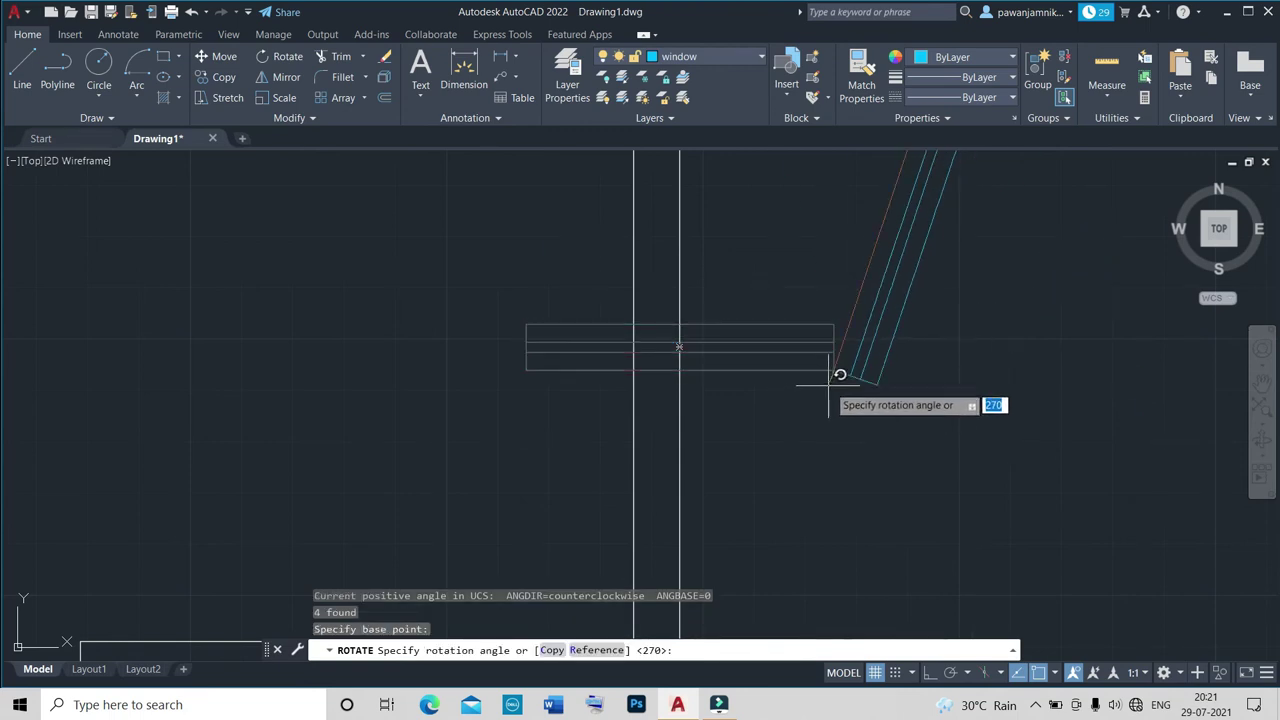
{"action": "left_click", "coordinate": [831, 387]}
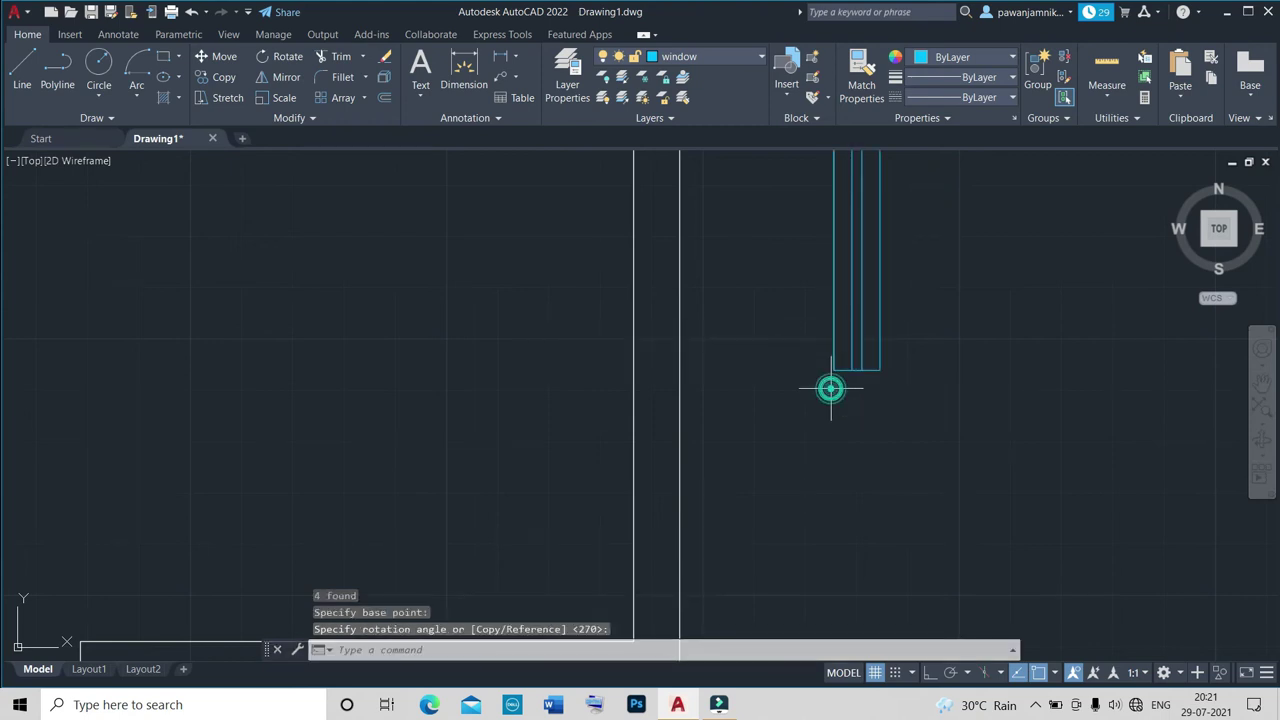
Move the rotated window so it sits beside the vertical right wall.
{"action": "left_click", "coordinate": [833, 368]}
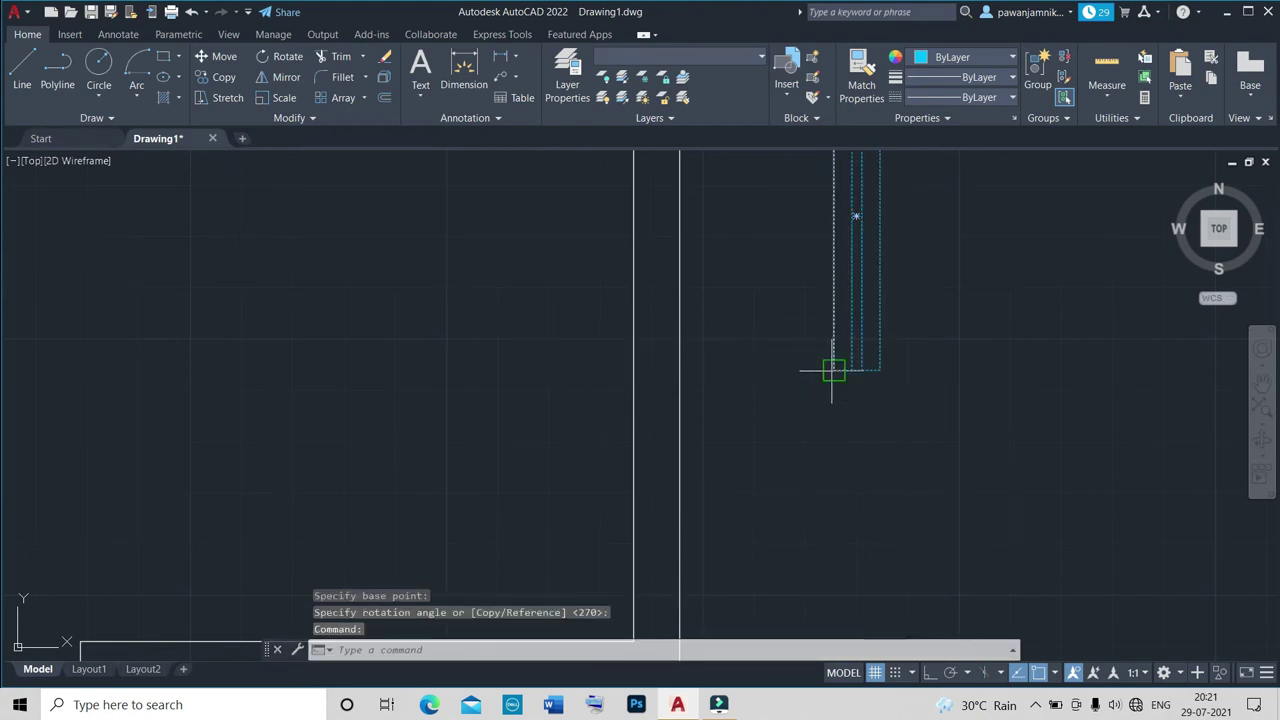
{"action": "type", "text": "m"}
{"action": "key", "text": "Return"}
{"action": "left_click", "coordinate": [831, 221]}
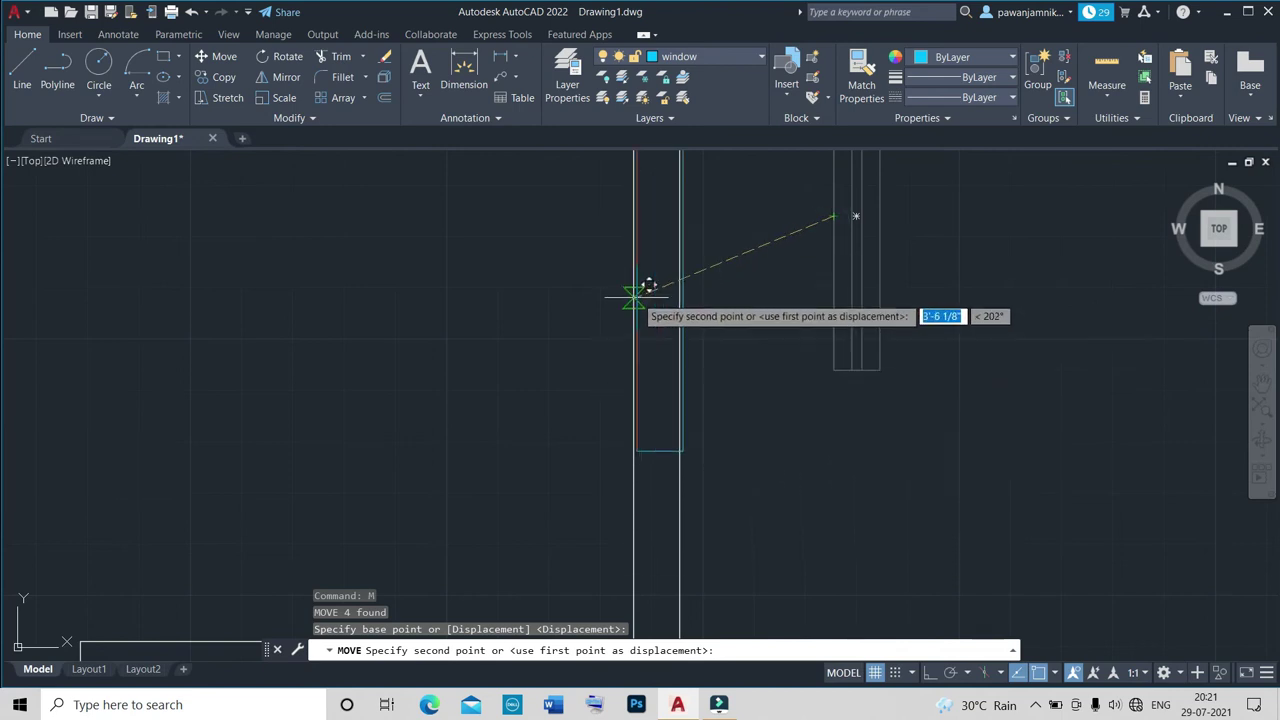
{"action": "scroll", "coordinate": [650, 345], "scroll_direction": "down", "scroll_amount": 4}
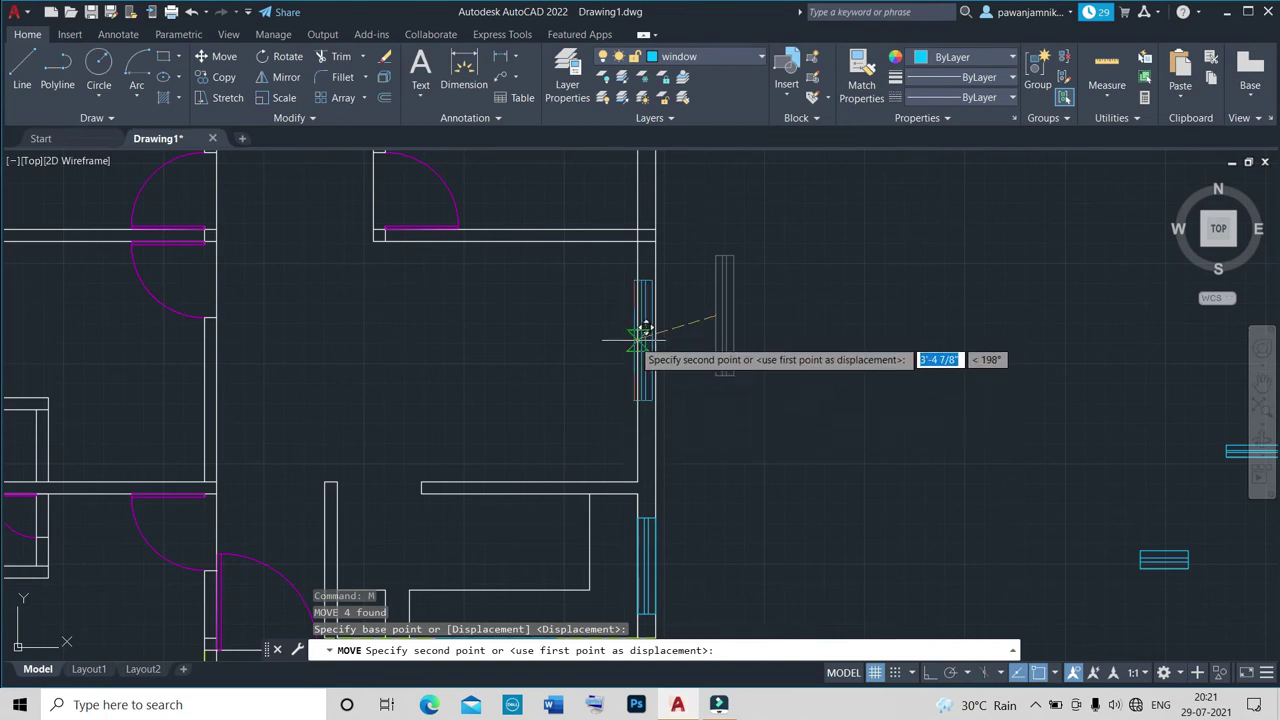
{"action": "left_click", "coordinate": [683, 333]}
Draw a short line from the wall corner extending the horizontal wall edge.
{"action": "type", "text": "l"}
{"action": "key", "text": "Return"}
{"action": "scroll", "coordinate": [640, 475], "scroll_direction": "up", "scroll_amount": 3}
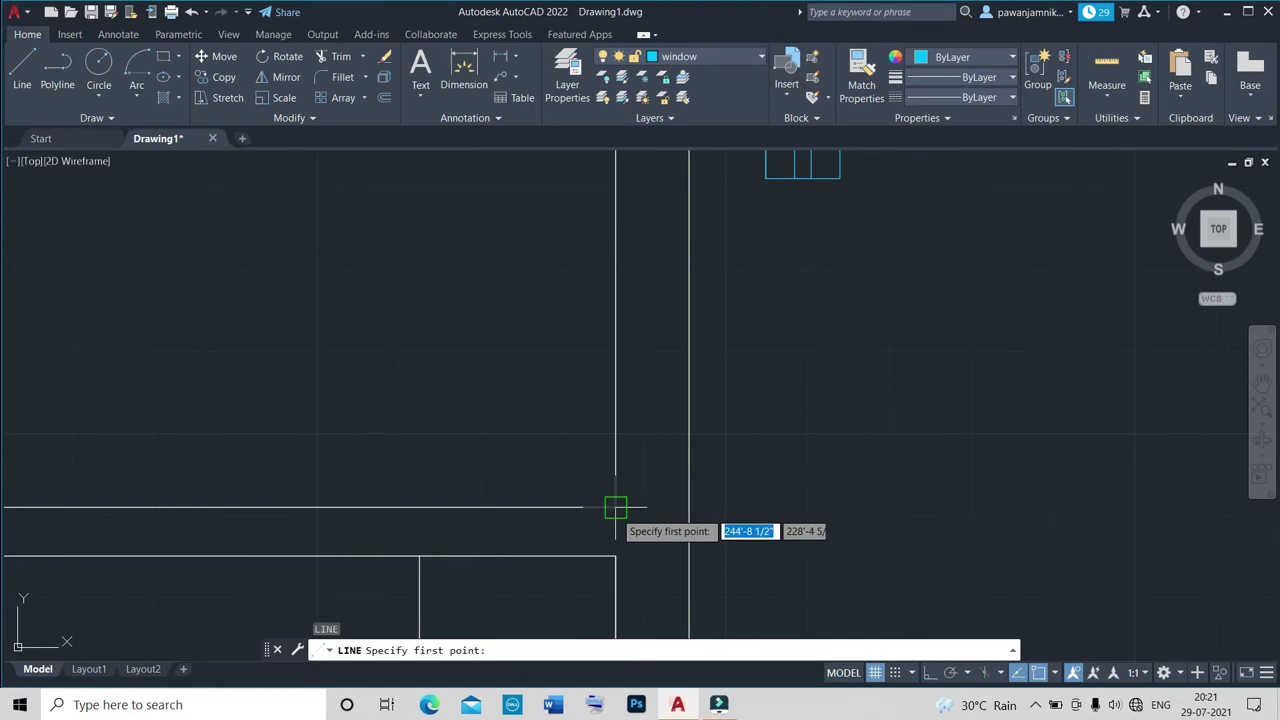
{"action": "left_click", "coordinate": [615, 507]}
{"action": "left_click", "coordinate": [686, 508]}
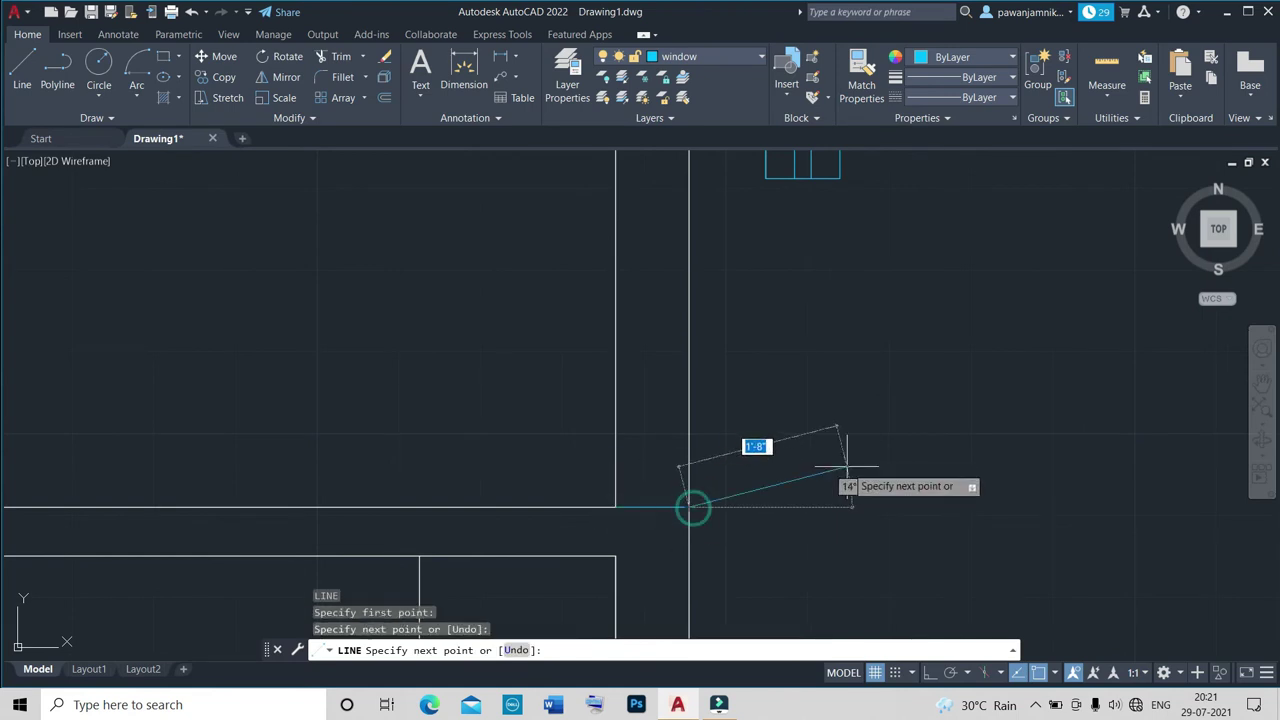
{"action": "key", "text": "Escape"}
{"action": "left_click", "coordinate": [791, 183]}
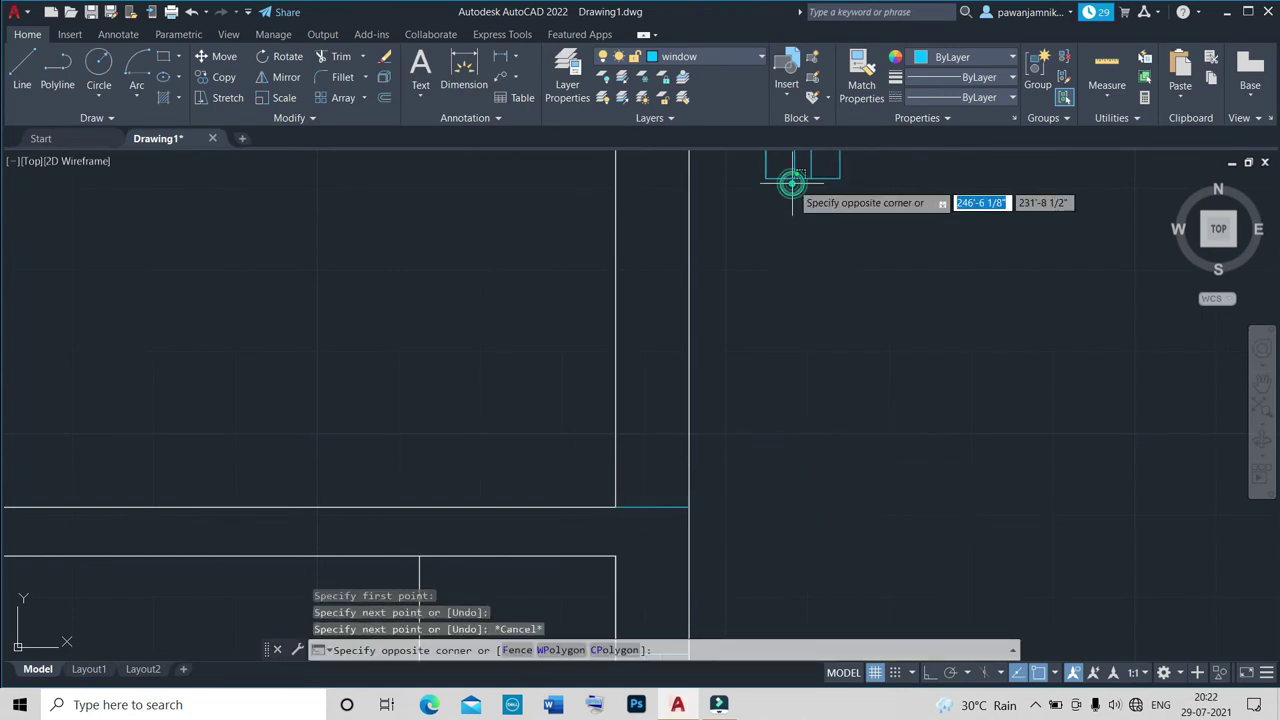
{"action": "left_click", "coordinate": [780, 160]}
Move the selected vertical window, snapping it with Nearest into the east exterior wall.
{"action": "scroll", "coordinate": [805, 343], "scroll_direction": "down", "scroll_amount": 4}
{"action": "scroll", "coordinate": [805, 343], "scroll_direction": "down", "scroll_amount": 2}
{"action": "scroll", "coordinate": [791, 271], "scroll_direction": "up", "scroll_amount": 5}
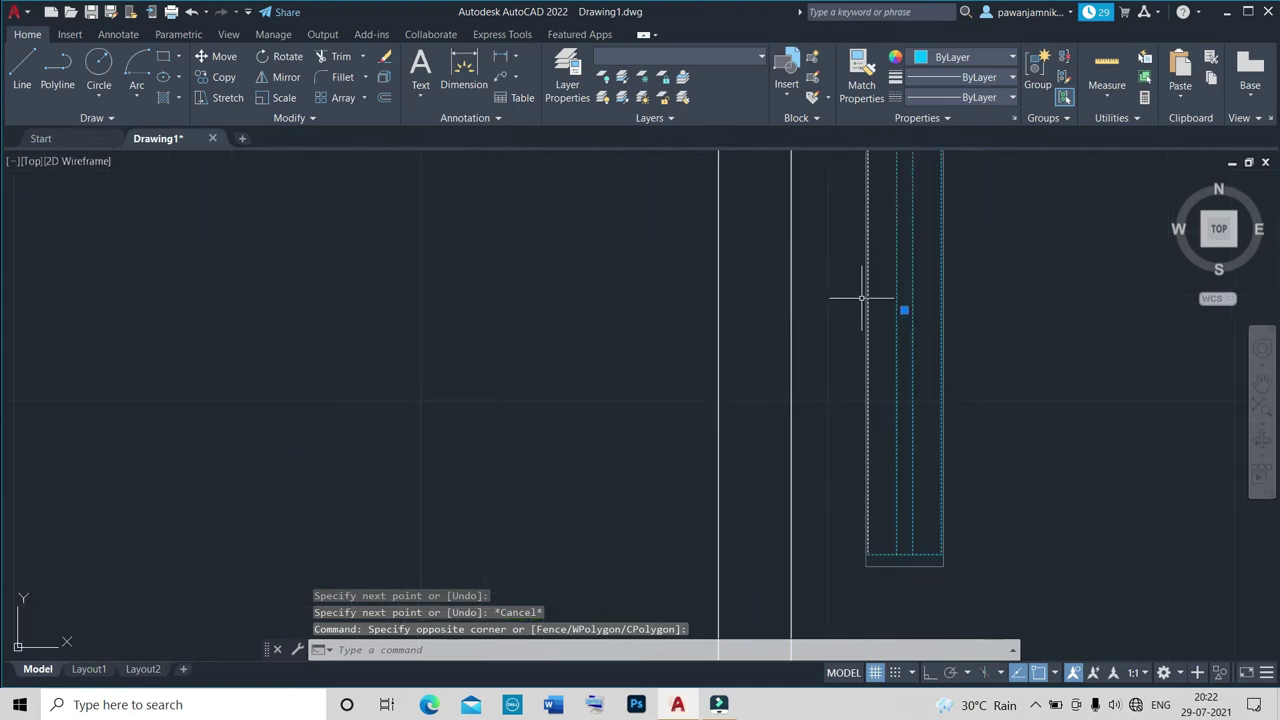
{"action": "type", "text": "m"}
{"action": "key", "text": "Return"}
{"action": "left_click", "coordinate": [868, 311]}
{"action": "scroll", "coordinate": [738, 358], "scroll_direction": "down", "scroll_amount": 3}
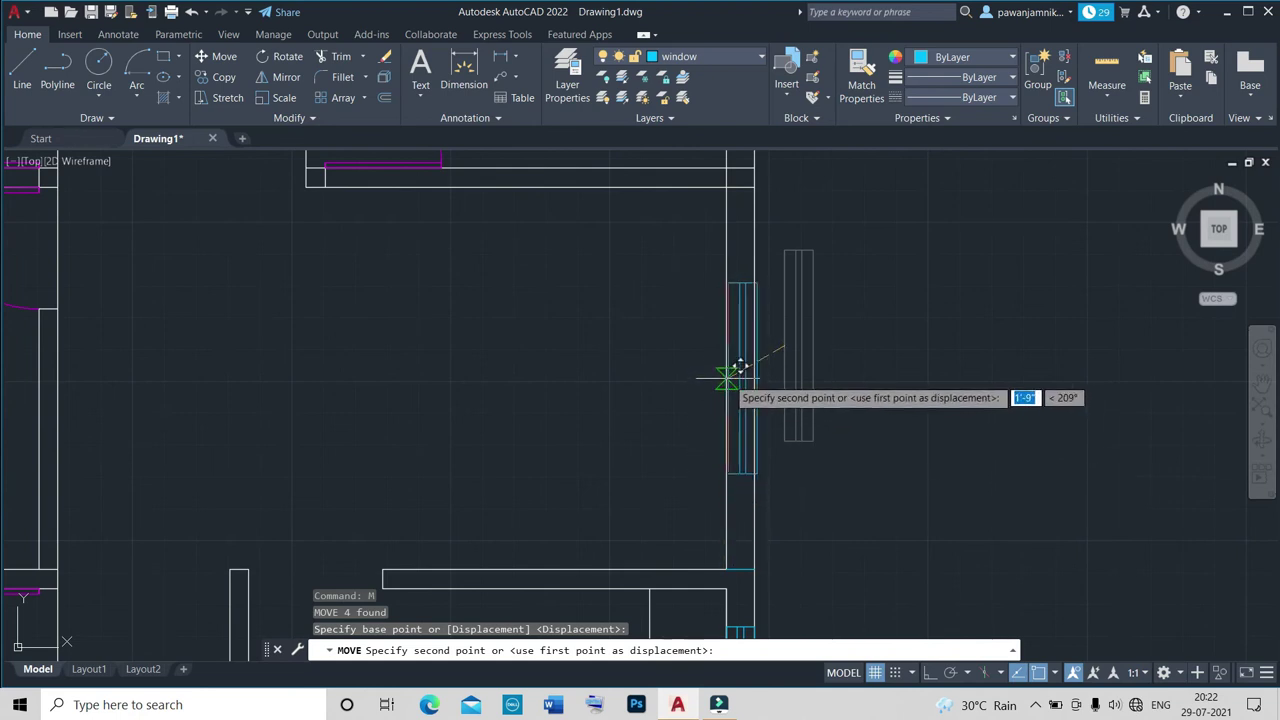
{"action": "scroll", "coordinate": [737, 371], "scroll_direction": "up", "scroll_amount": 4}
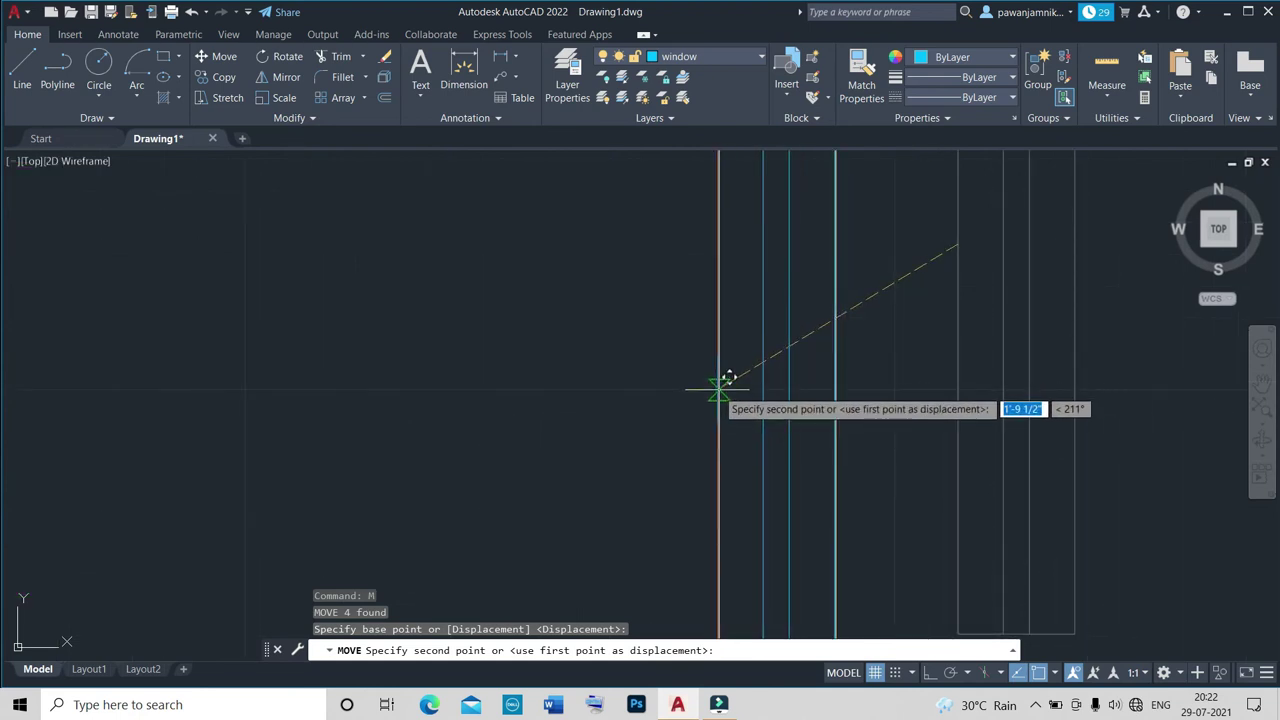
{"action": "scroll", "coordinate": [725, 388], "scroll_direction": "down", "scroll_amount": 2}
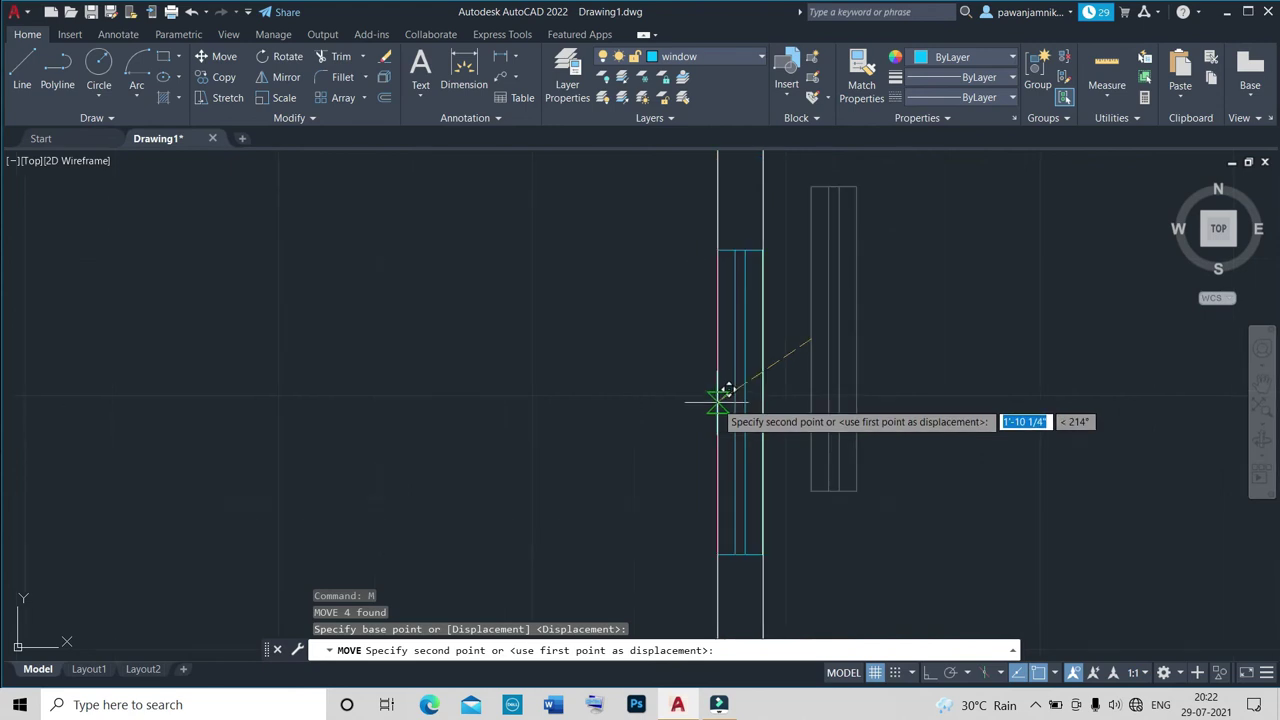
{"action": "scroll", "coordinate": [727, 388], "scroll_direction": "down", "scroll_amount": 2}
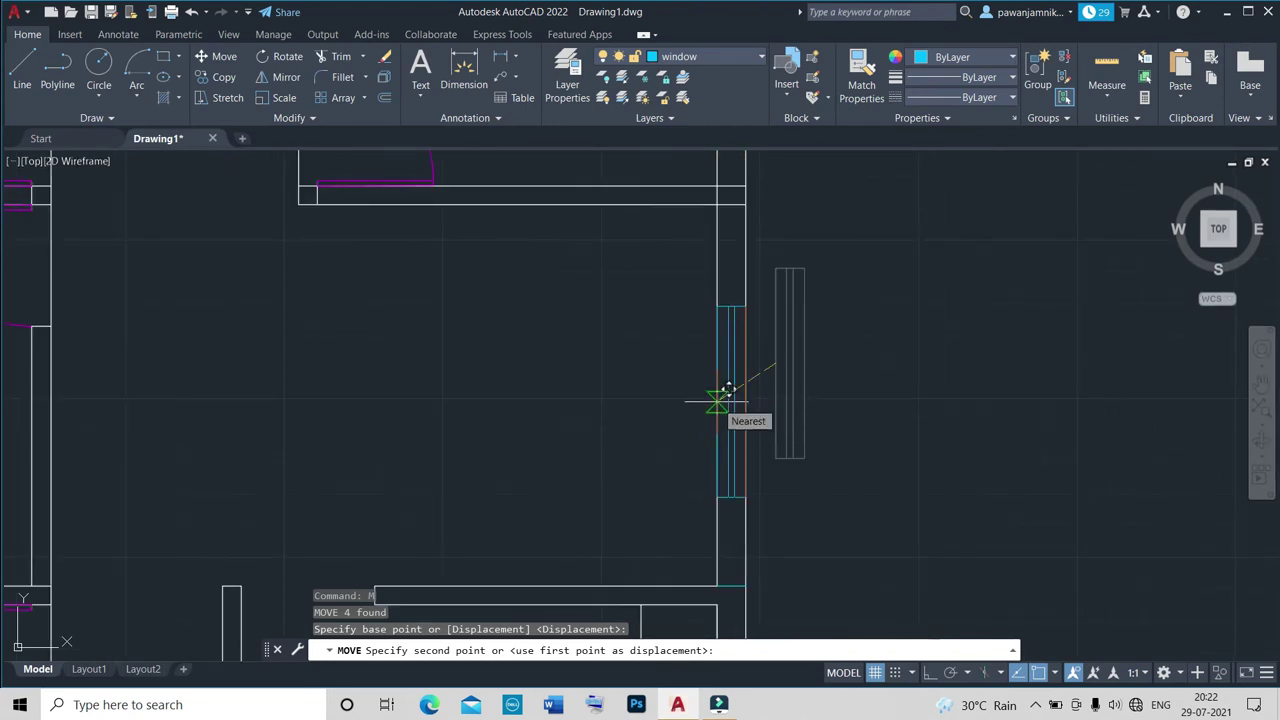
{"action": "left_click", "coordinate": [717, 402]}
{"action": "scroll", "coordinate": [730, 575], "scroll_direction": "down", "scroll_amount": 5}
{"action": "scroll", "coordinate": [740, 560], "scroll_direction": "up", "scroll_amount": 4}
{"action": "scroll", "coordinate": [745, 530], "scroll_direction": "up", "scroll_amount": 3}
{"action": "scroll", "coordinate": [754, 573], "scroll_direction": "down", "scroll_amount": 2}
Start a TR fence trim across the wall lines, then cancel it.
{"action": "type", "text": "tr"}
{"action": "key", "text": "Return"}
{"action": "left_click", "coordinate": [766, 541]}
{"action": "key", "text": "Return"}
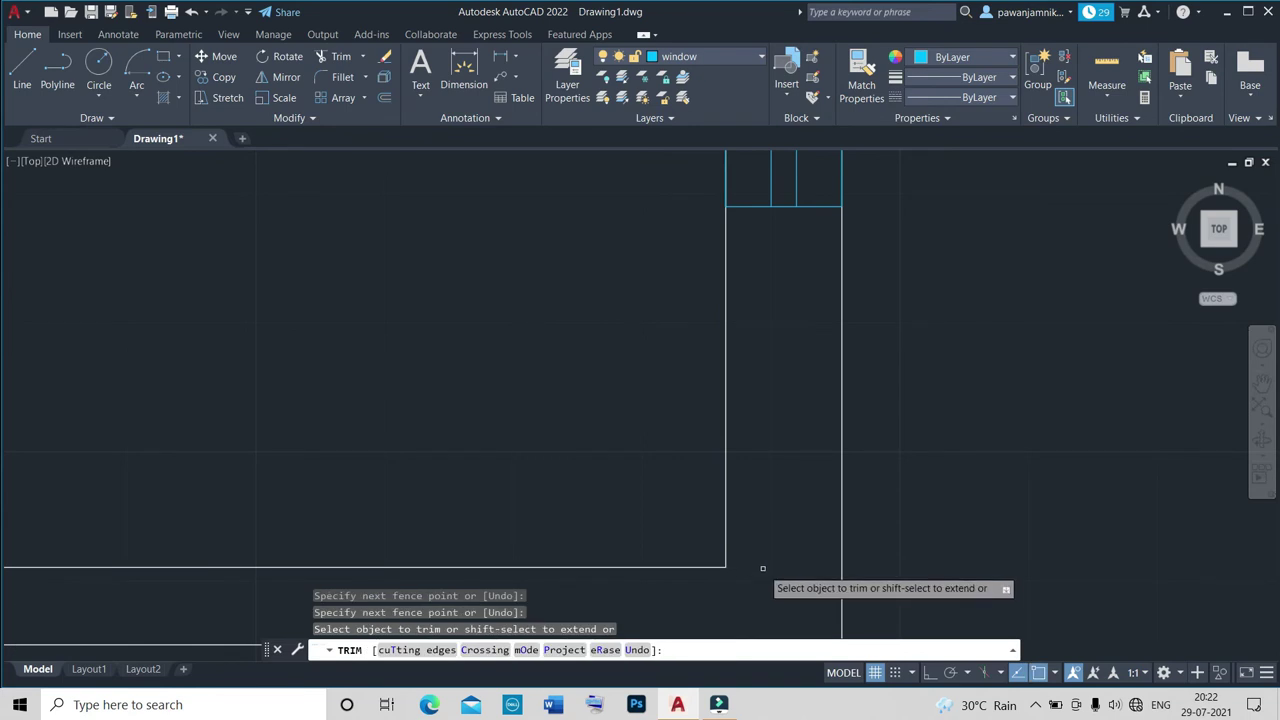
{"action": "scroll", "coordinate": [768, 580], "scroll_direction": "down", "scroll_amount": 3}
{"action": "key", "text": "Escape"}
{"action": "scroll", "coordinate": [785, 312], "scroll_direction": "up", "scroll_amount": 5}
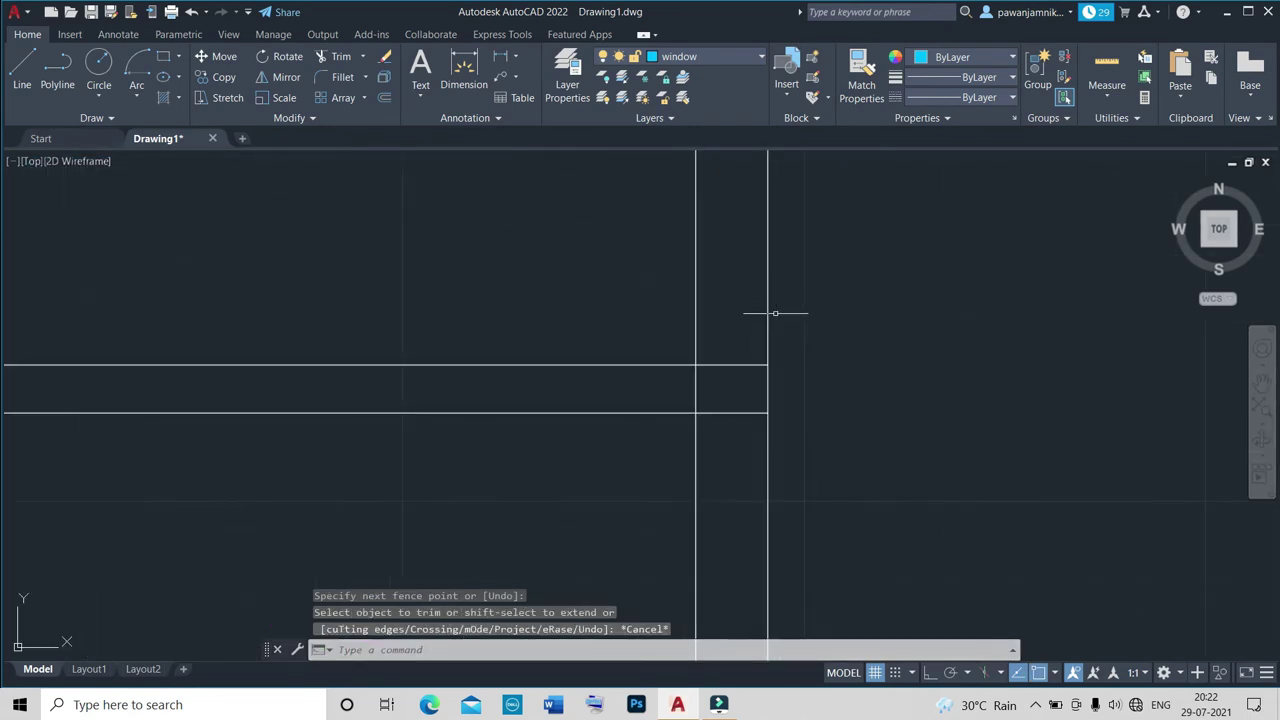
Fence-trim the overhanging wall line segment near the corner.
{"action": "key", "text": "Return"}
{"action": "left_click", "coordinate": [743, 334]}
{"action": "left_click", "coordinate": [710, 368]}
{"action": "key", "text": "Return"}
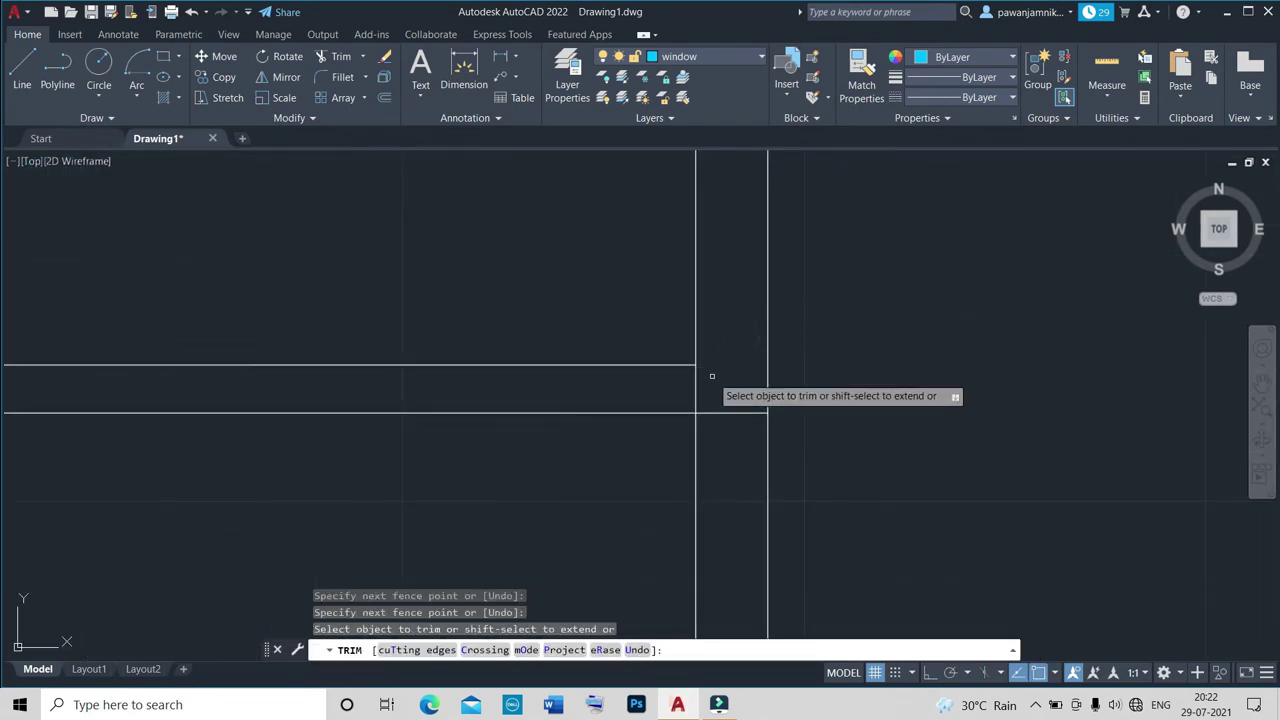
{"action": "left_click", "coordinate": [700, 386]}
{"action": "scroll", "coordinate": [681, 392], "scroll_direction": "down", "scroll_amount": 3}
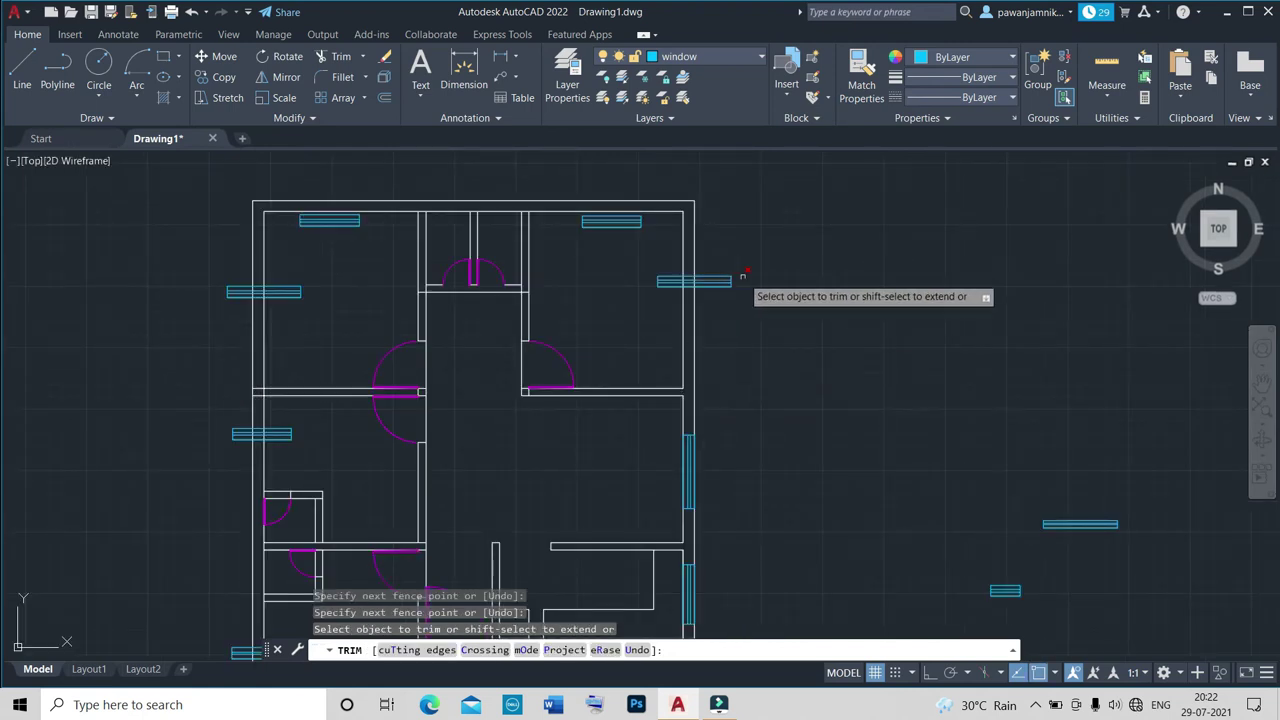
{"action": "scroll", "coordinate": [730, 285], "scroll_direction": "up", "scroll_amount": 5}
{"action": "key", "text": "Escape"}
{"action": "left_click", "coordinate": [703, 234]}
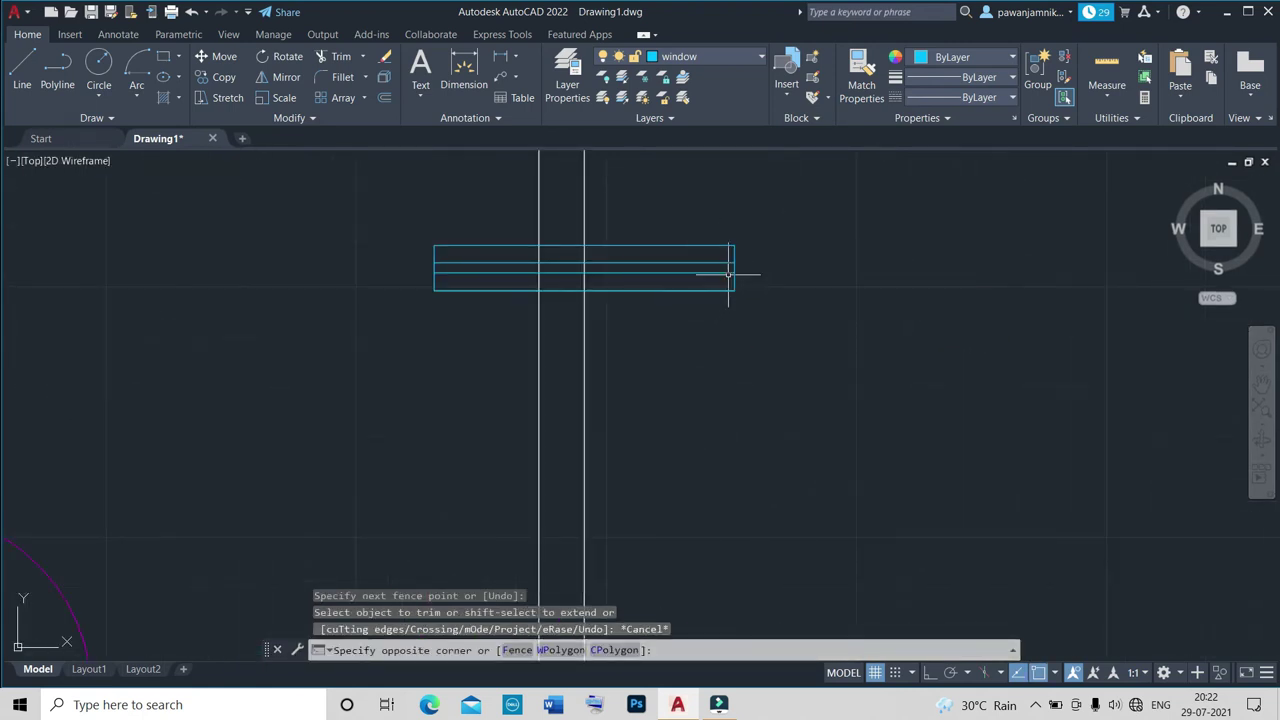
Erase the stray horizontal window lying across the upper right wall.
{"action": "key", "text": "Escape"}
{"action": "left_click", "coordinate": [730, 272]}
{"action": "type", "text": "ec"}
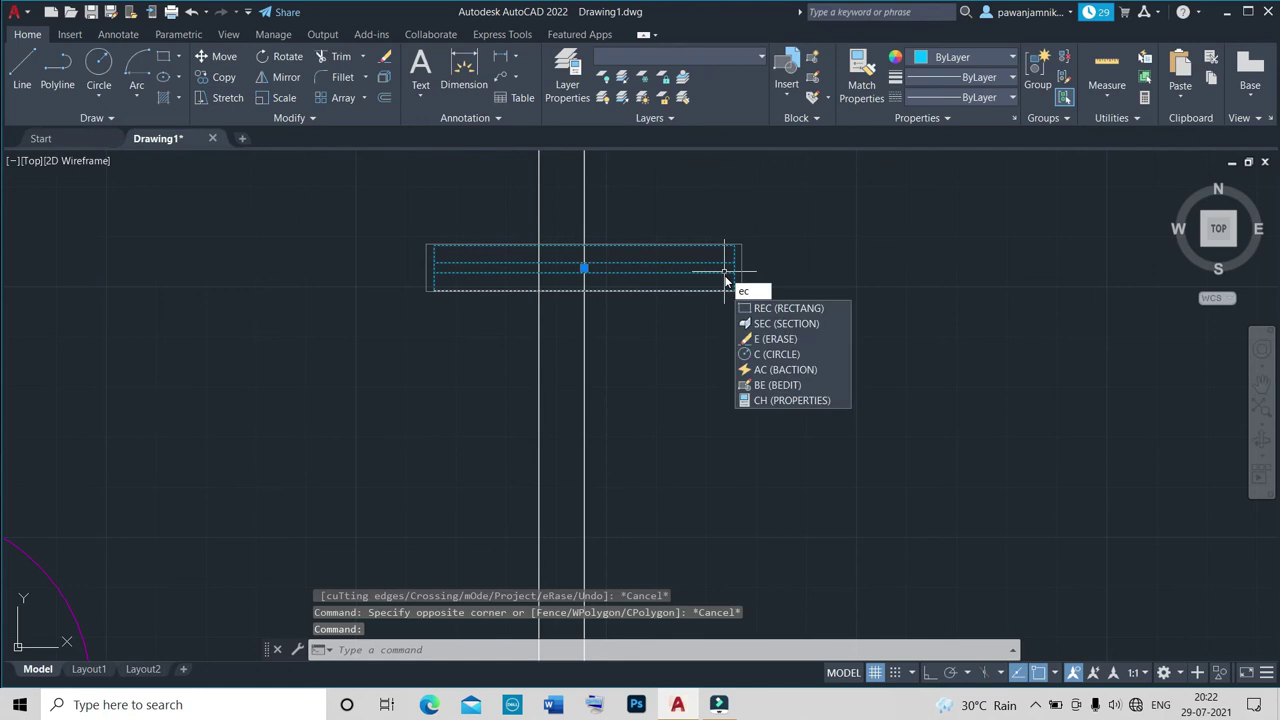
{"action": "key", "text": "Return"}
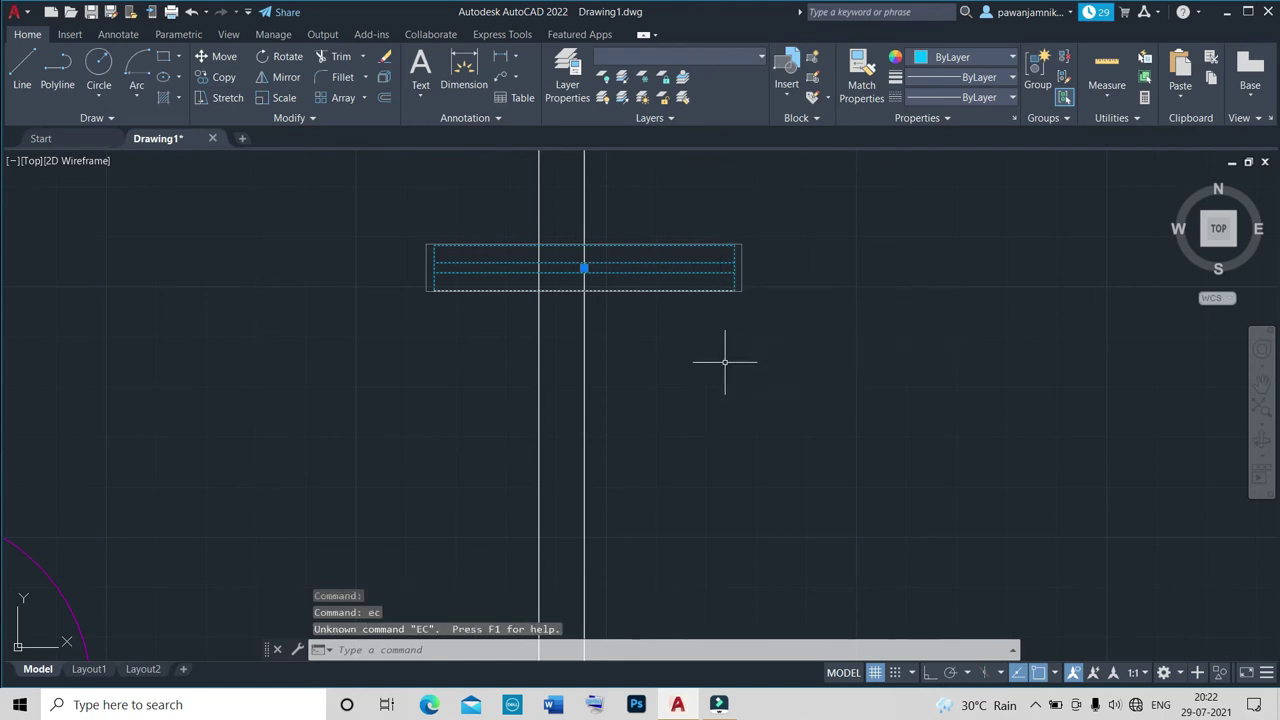
{"action": "key", "text": "Escape"}
{"action": "type", "text": "e"}
{"action": "key", "text": "Return"}
{"action": "left_click", "coordinate": [708, 290]}
{"action": "key", "text": "Return"}
{"action": "scroll", "coordinate": [708, 292], "scroll_direction": "down", "scroll_amount": 2}
{"action": "scroll", "coordinate": [657, 371], "scroll_direction": "down", "scroll_amount": 3}
{"action": "scroll", "coordinate": [663, 508], "scroll_direction": "up", "scroll_amount": 5}
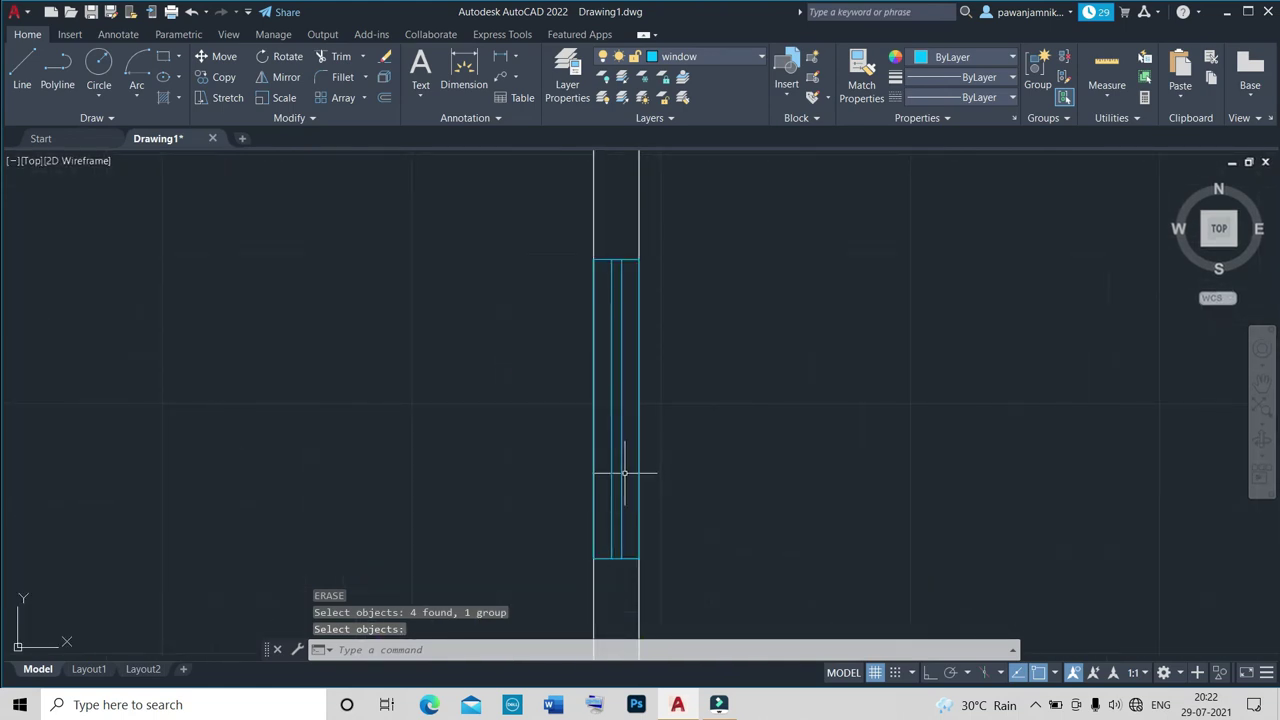
{"action": "key", "text": "Return"}
{"action": "left_click", "coordinate": [622, 474]}
{"action": "type", "text": "CO"}
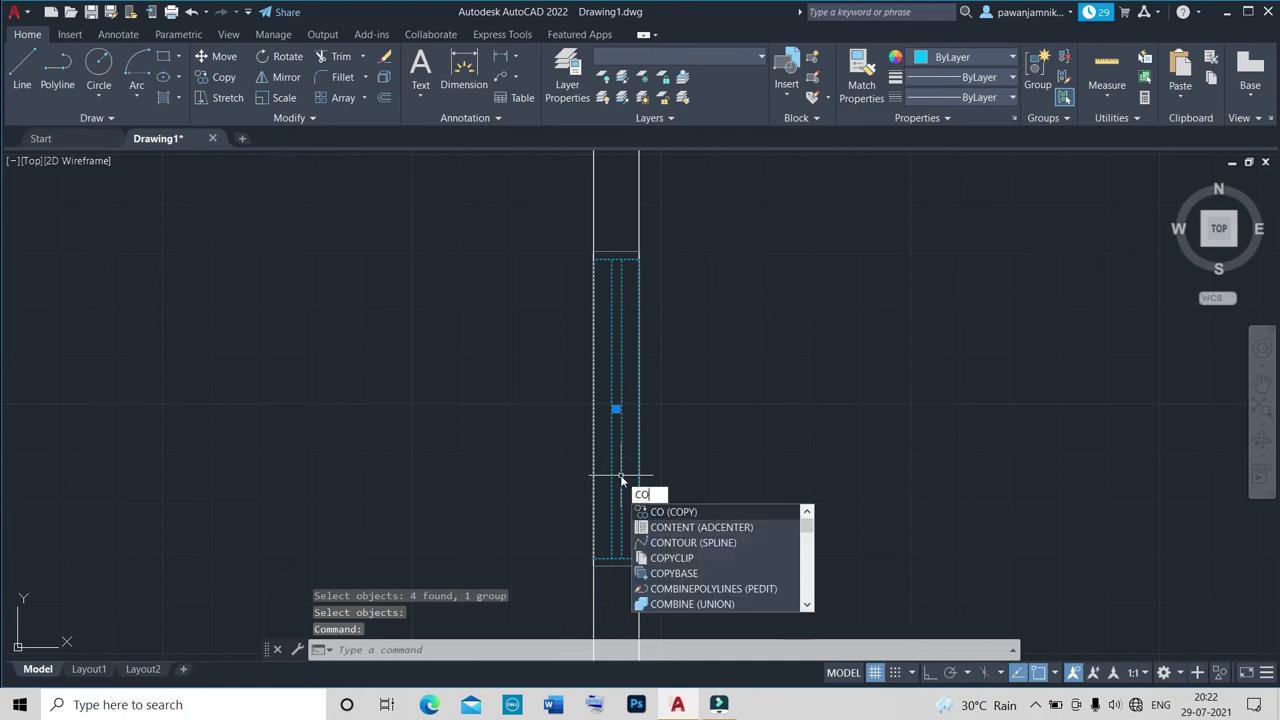
Copy the vertical window higher on the right wall and over the upper-left and lower-left windows.
{"action": "key", "text": "Return"}
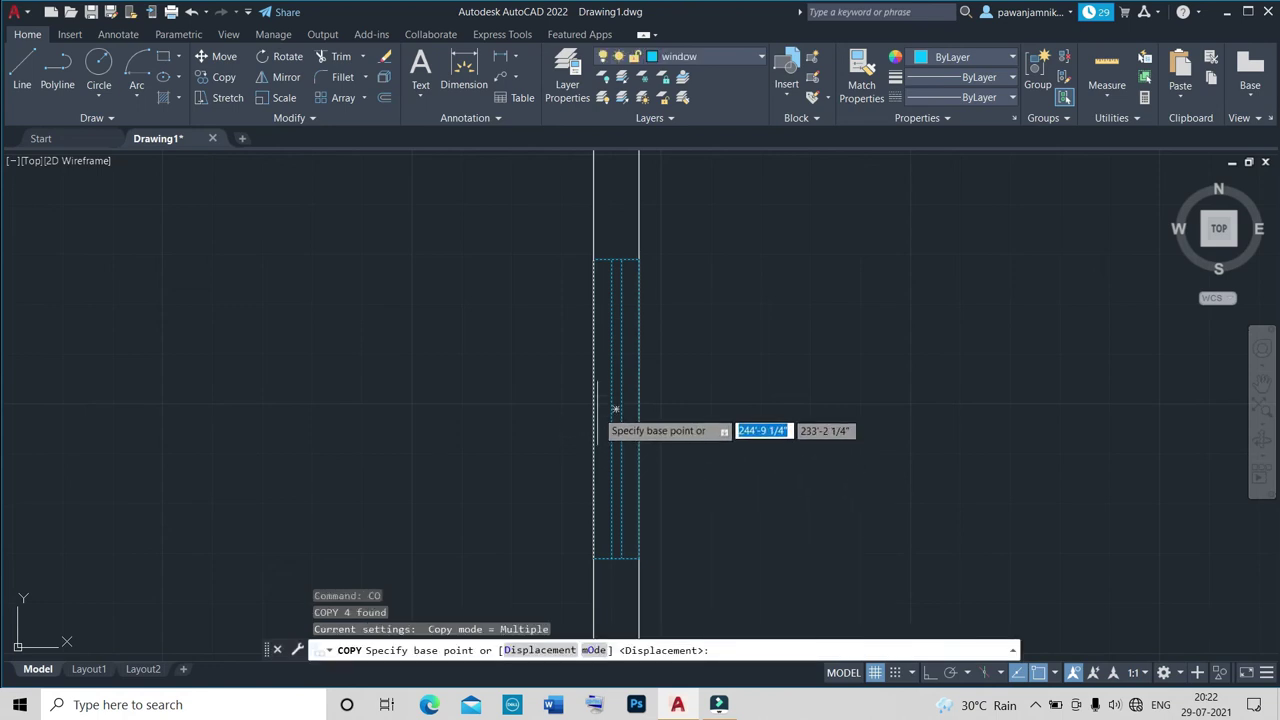
{"action": "scroll", "coordinate": [612, 408], "scroll_direction": "down", "scroll_amount": 5}
{"action": "left_click", "coordinate": [604, 407]}
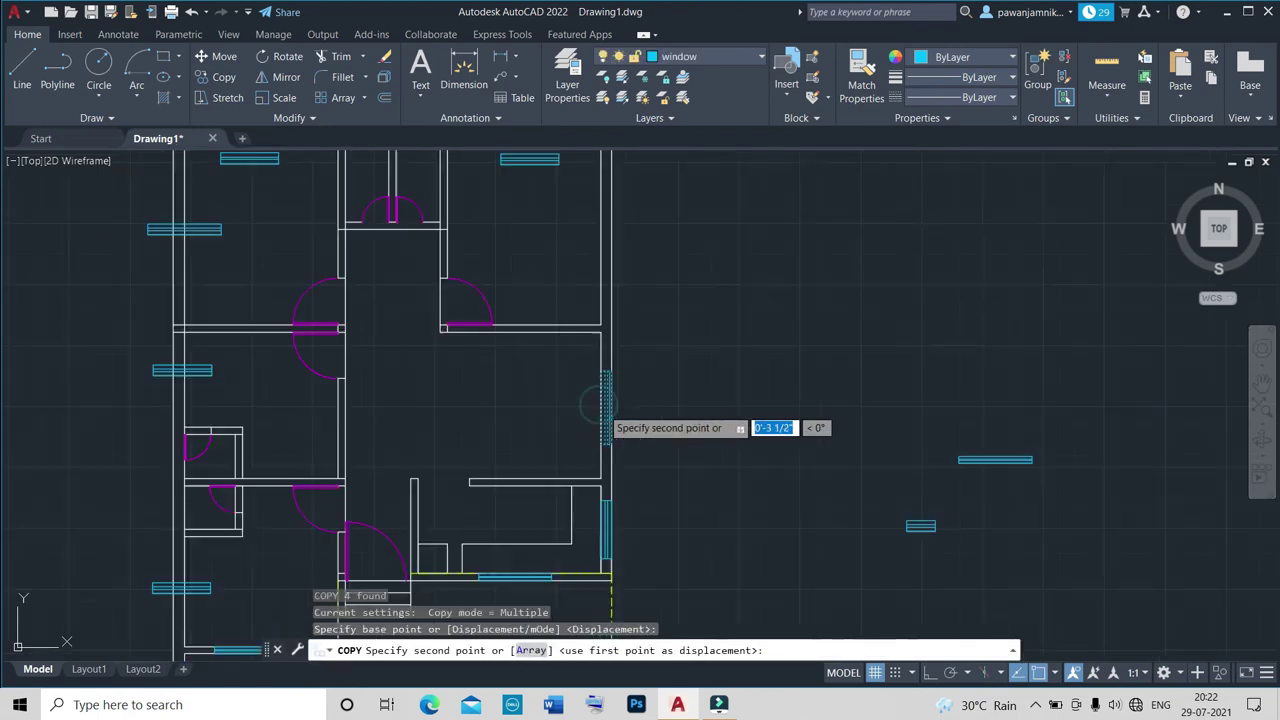
{"action": "left_click", "coordinate": [604, 222]}
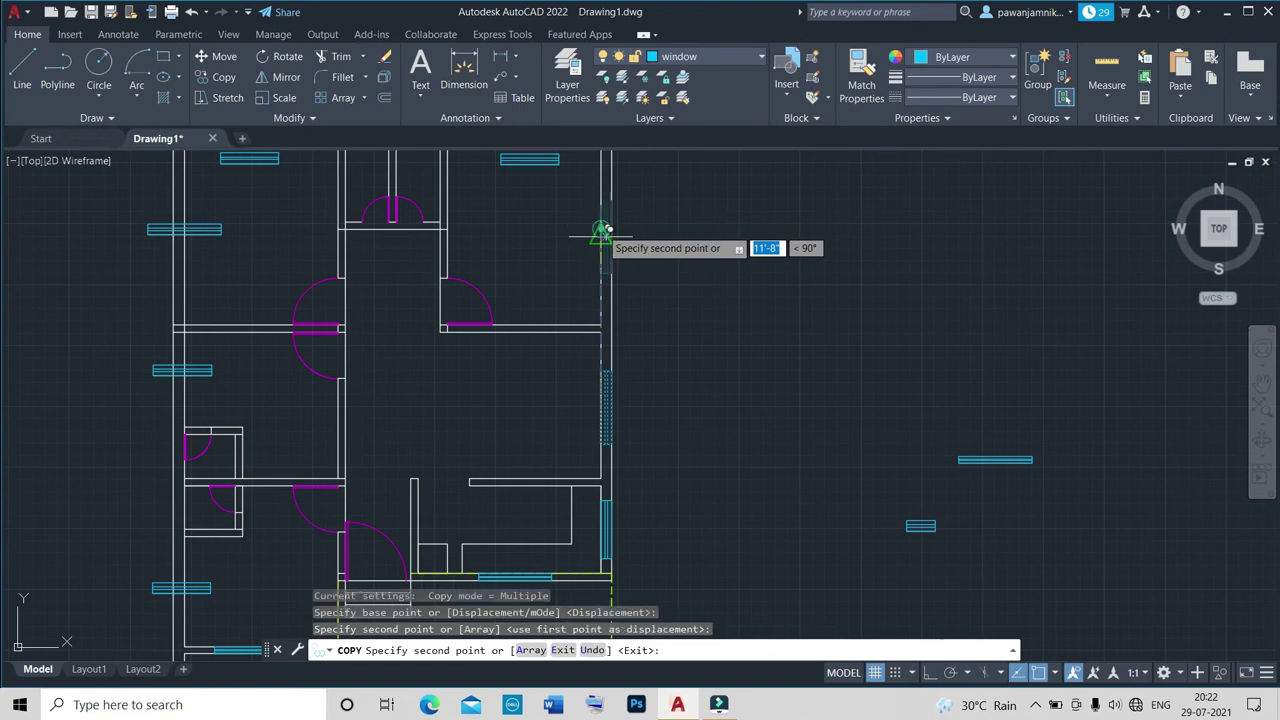
{"action": "scroll", "coordinate": [652, 310], "scroll_direction": "down", "scroll_amount": 2}
{"action": "scroll", "coordinate": [480, 270], "scroll_direction": "up", "scroll_amount": 4}
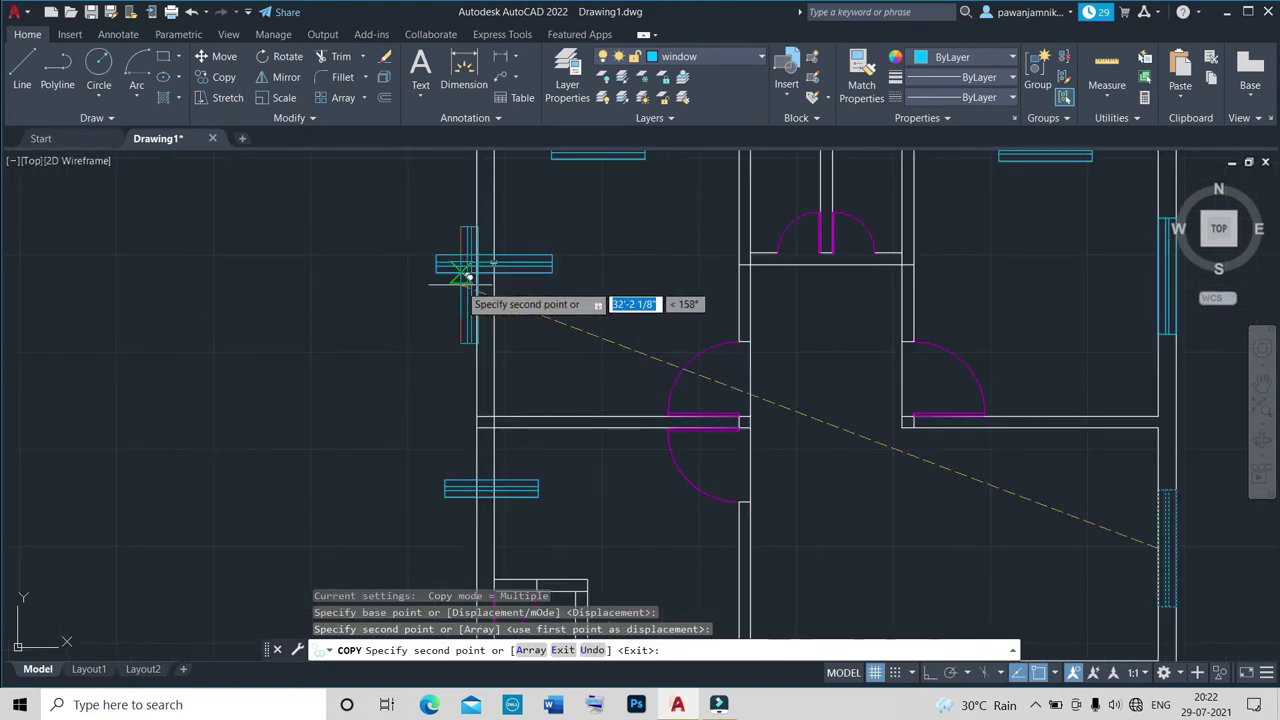
{"action": "left_click", "coordinate": [480, 270]}
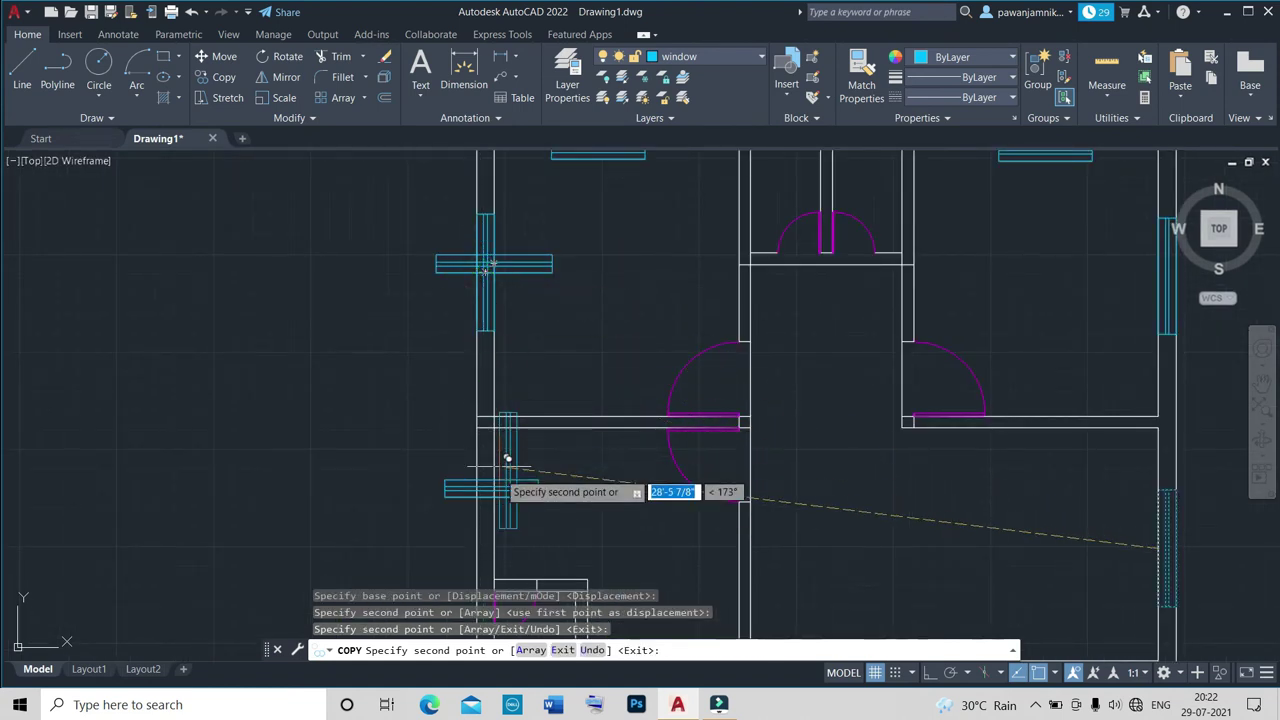
{"action": "scroll", "coordinate": [476, 462], "scroll_direction": "down", "scroll_amount": 5}
{"action": "scroll", "coordinate": [476, 462], "scroll_direction": "up", "scroll_amount": 6}
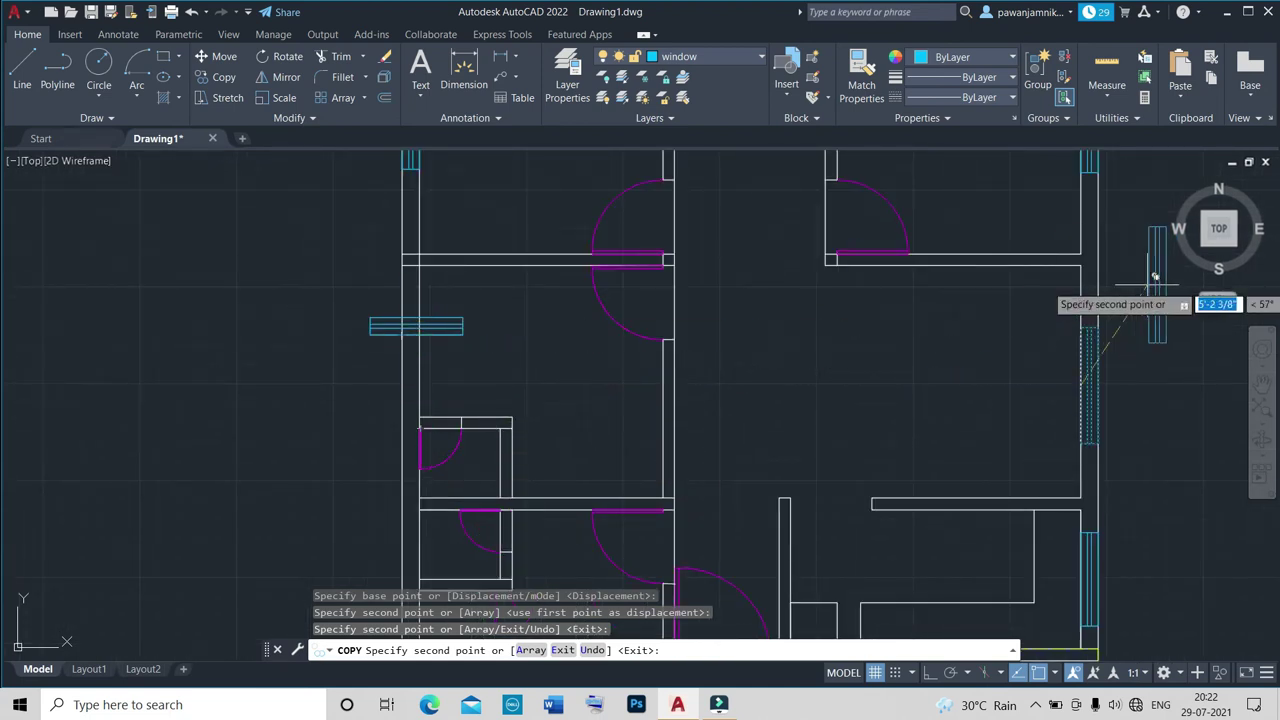
{"action": "scroll", "coordinate": [623, 357], "scroll_direction": "down", "scroll_amount": 5}
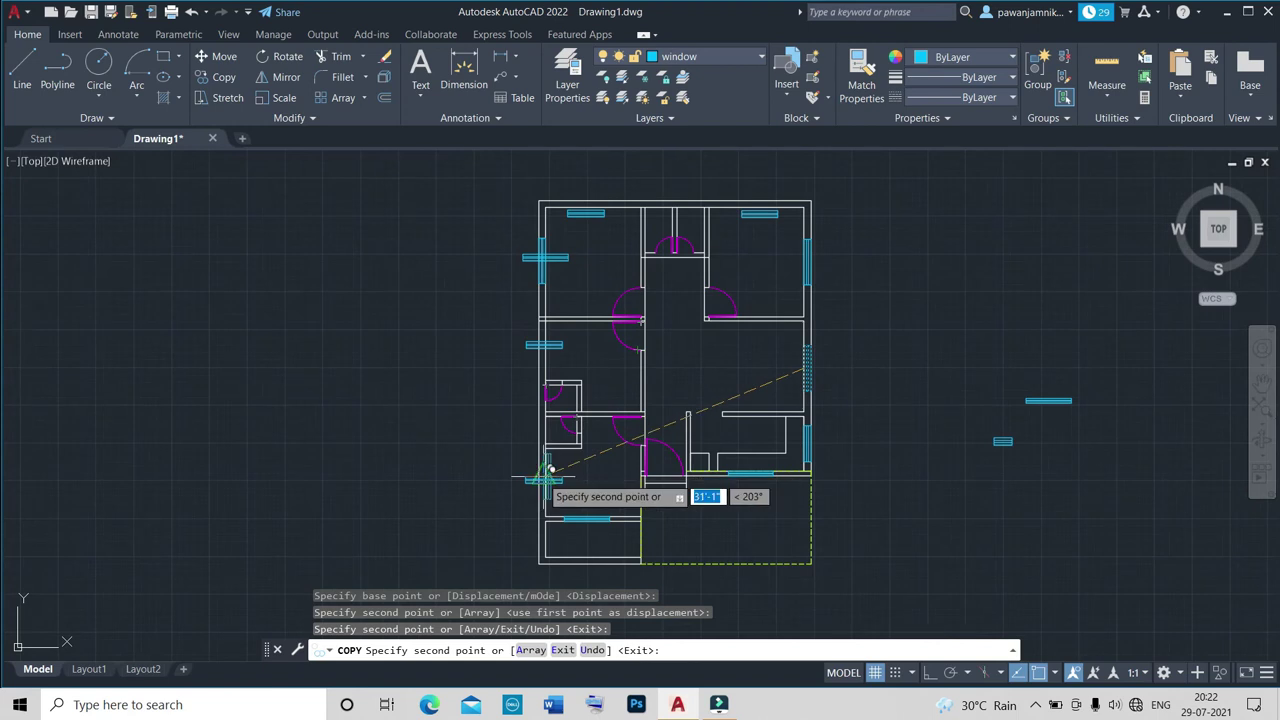
{"action": "scroll", "coordinate": [517, 474], "scroll_direction": "up", "scroll_amount": 7}
{"action": "left_click", "coordinate": [517, 474]}
{"action": "scroll", "coordinate": [680, 380], "scroll_direction": "down", "scroll_amount": 6}
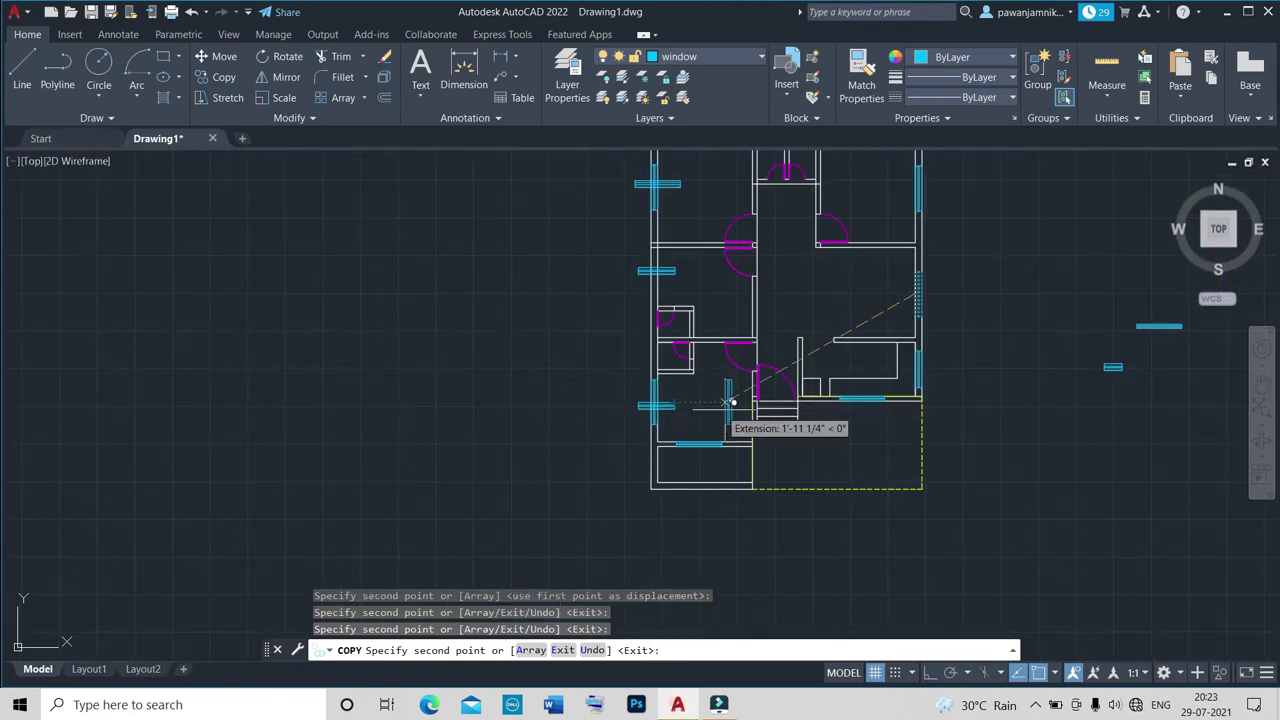
{"action": "key", "text": "Escape"}
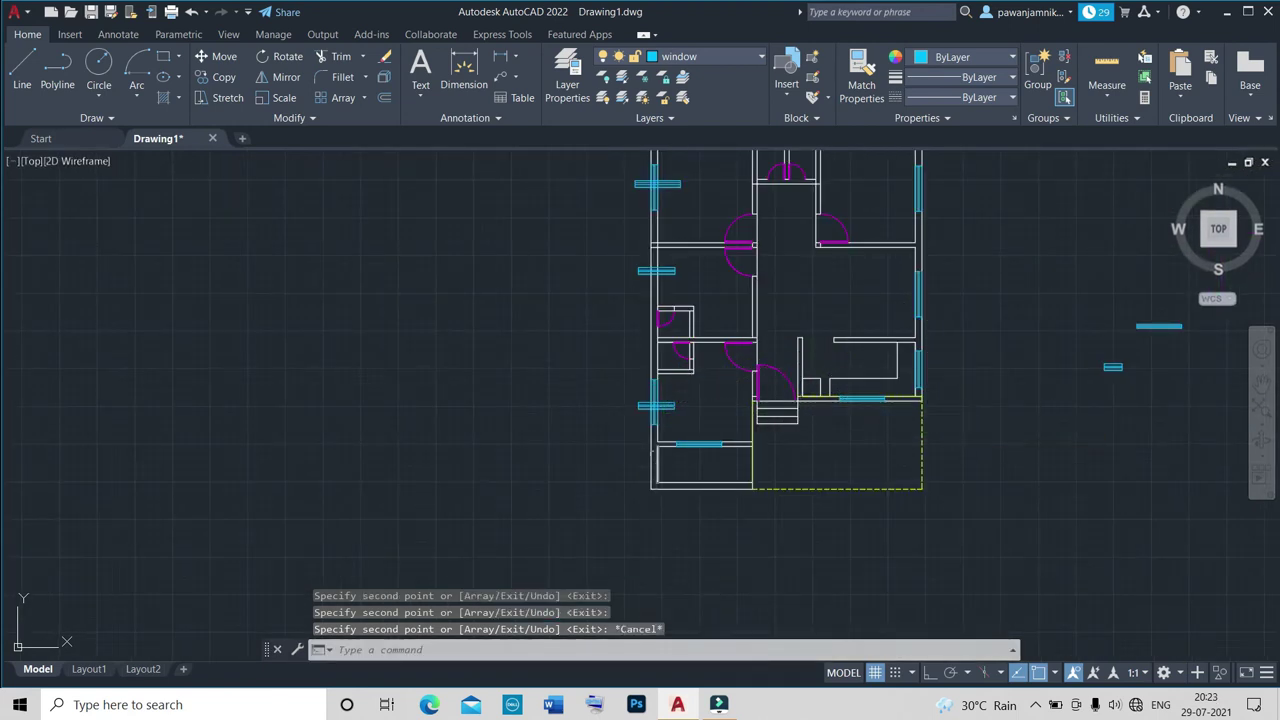
{"action": "scroll", "coordinate": [645, 445], "scroll_direction": "up", "scroll_amount": 8}
{"action": "left_click", "coordinate": [810, 213]}
Erase the selected old horizontal window block from that wall.
{"action": "left_click", "coordinate": [810, 220]}
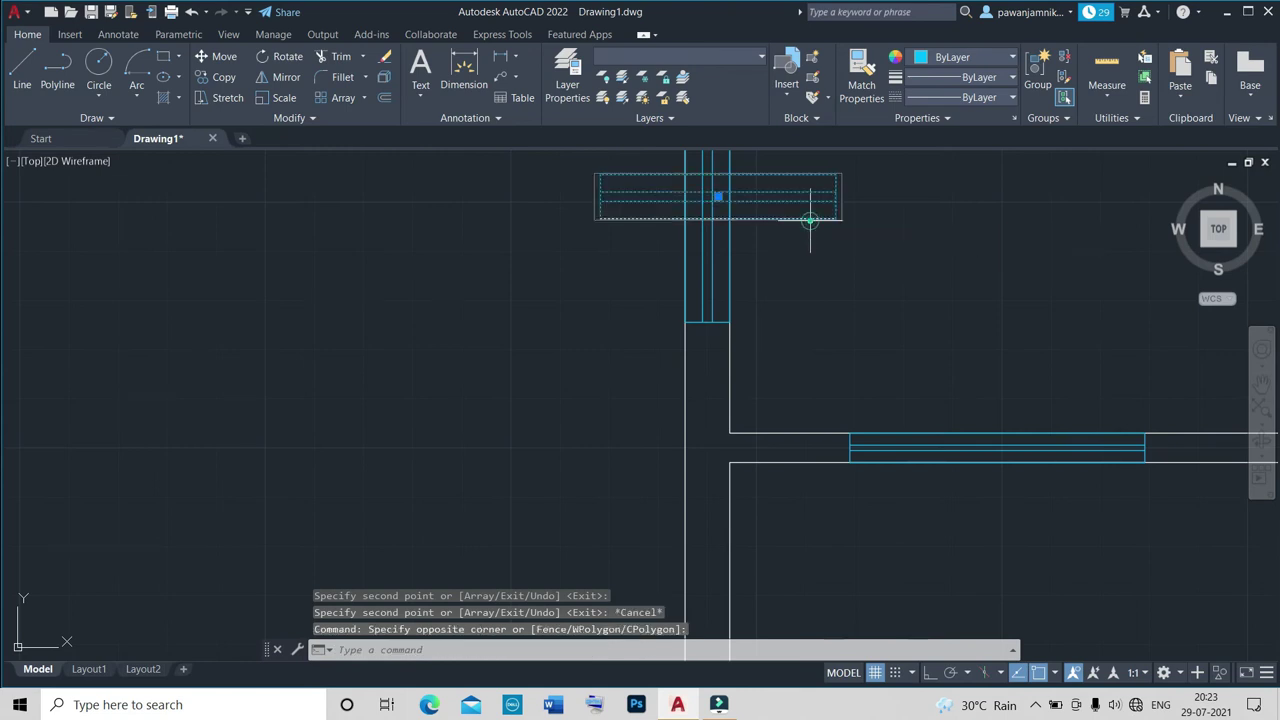
{"action": "type", "text": "E"}
{"action": "key", "text": "Return"}
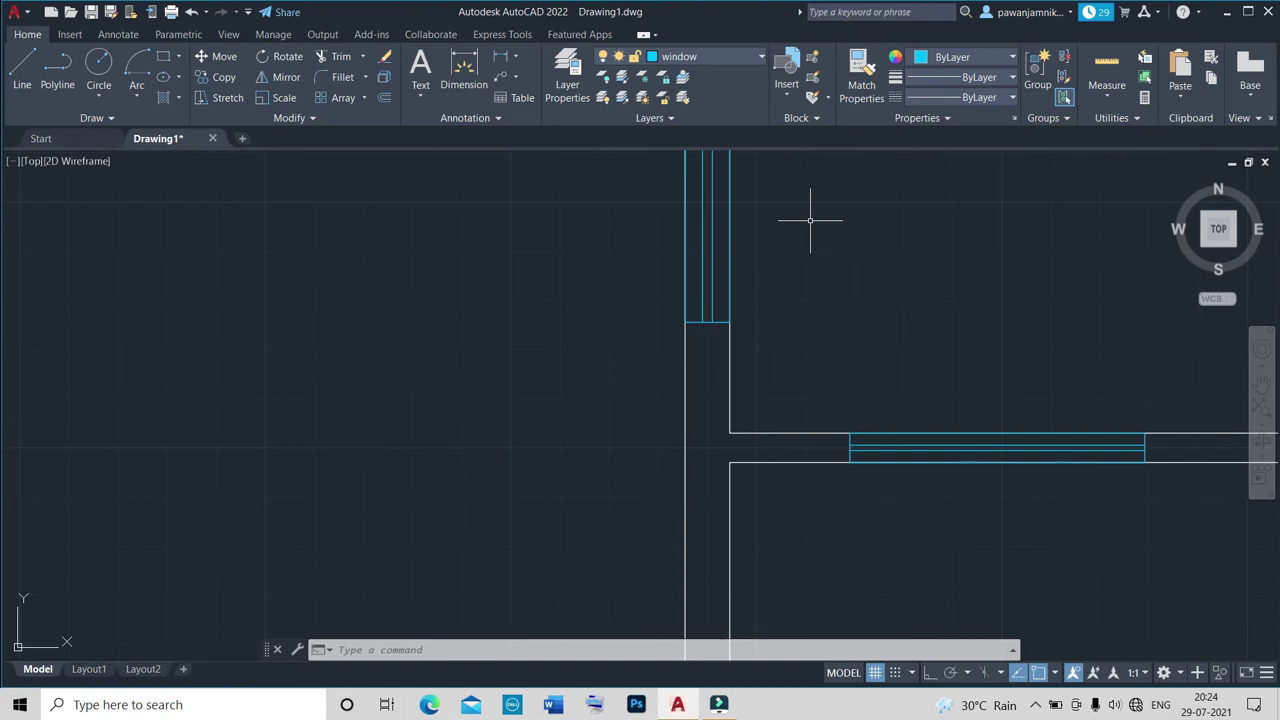
Rotate the leftover horizontal window 270° upright about its corner.
{"action": "scroll", "coordinate": [728, 280], "scroll_direction": "down", "scroll_amount": 10}
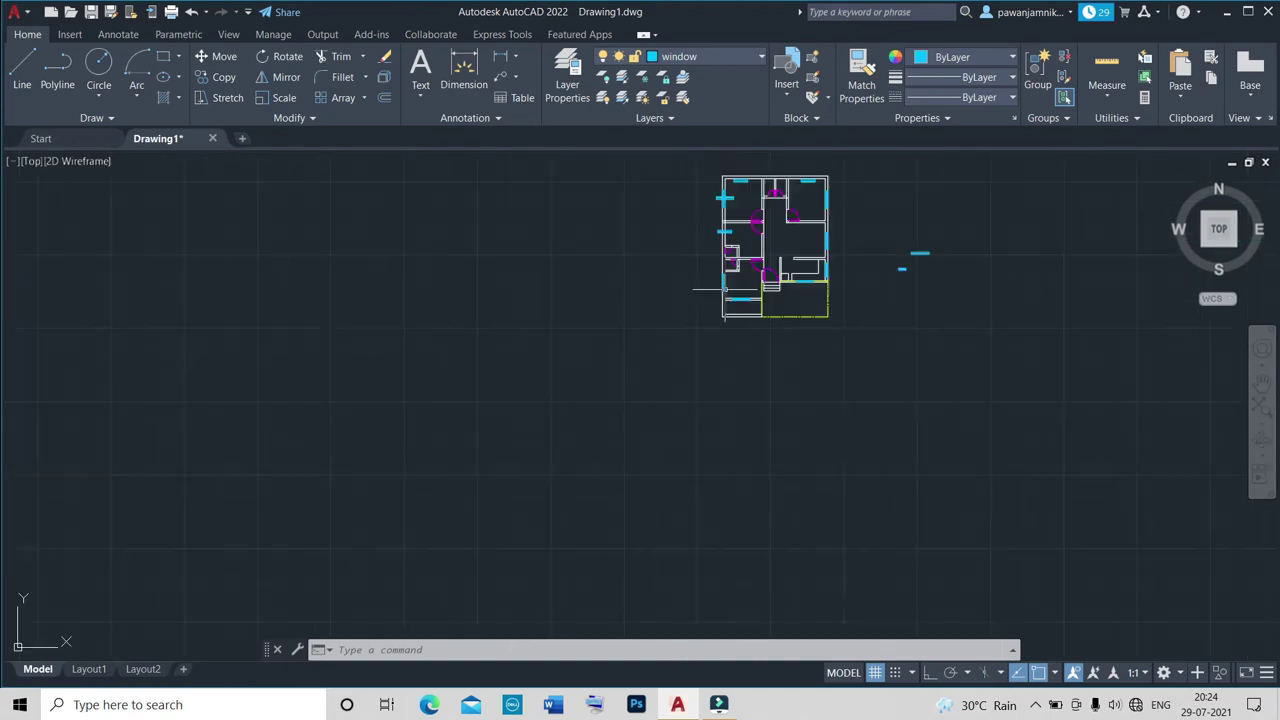
{"action": "scroll", "coordinate": [719, 226], "scroll_direction": "up", "scroll_amount": 10}
{"action": "left_click", "coordinate": [795, 264]}
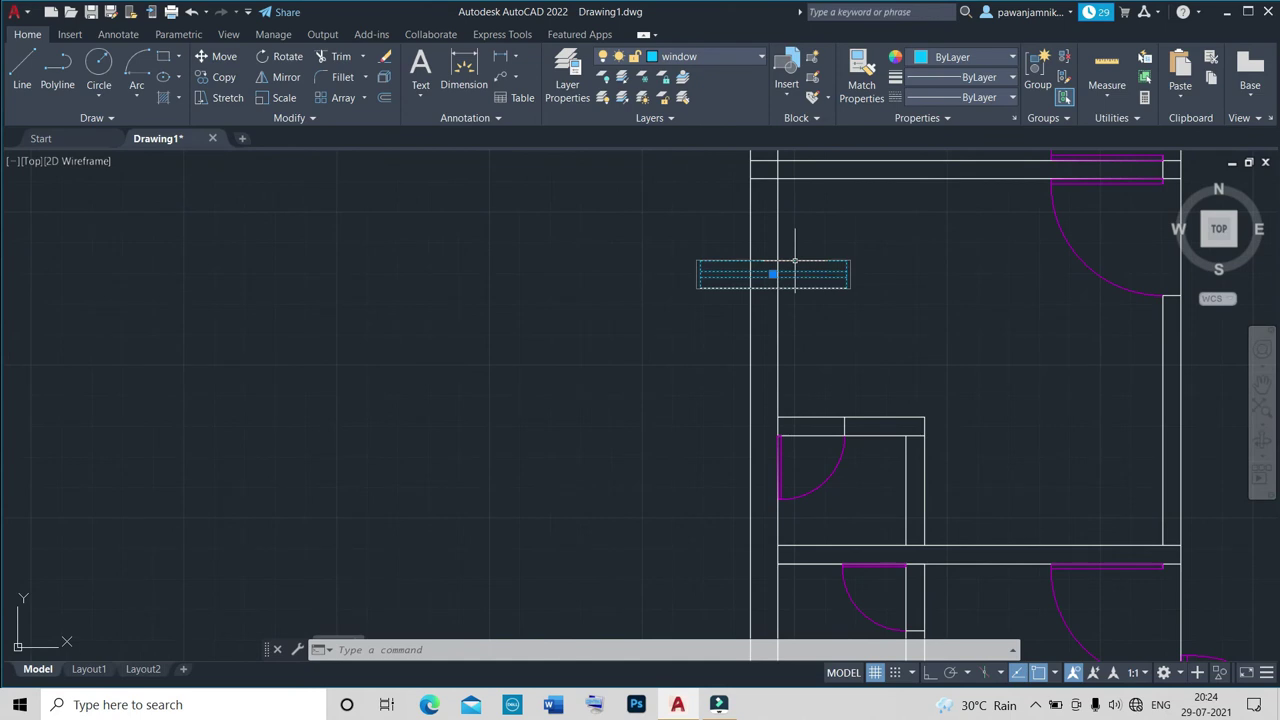
{"action": "type", "text": "o"}
{"action": "key", "text": "Return"}
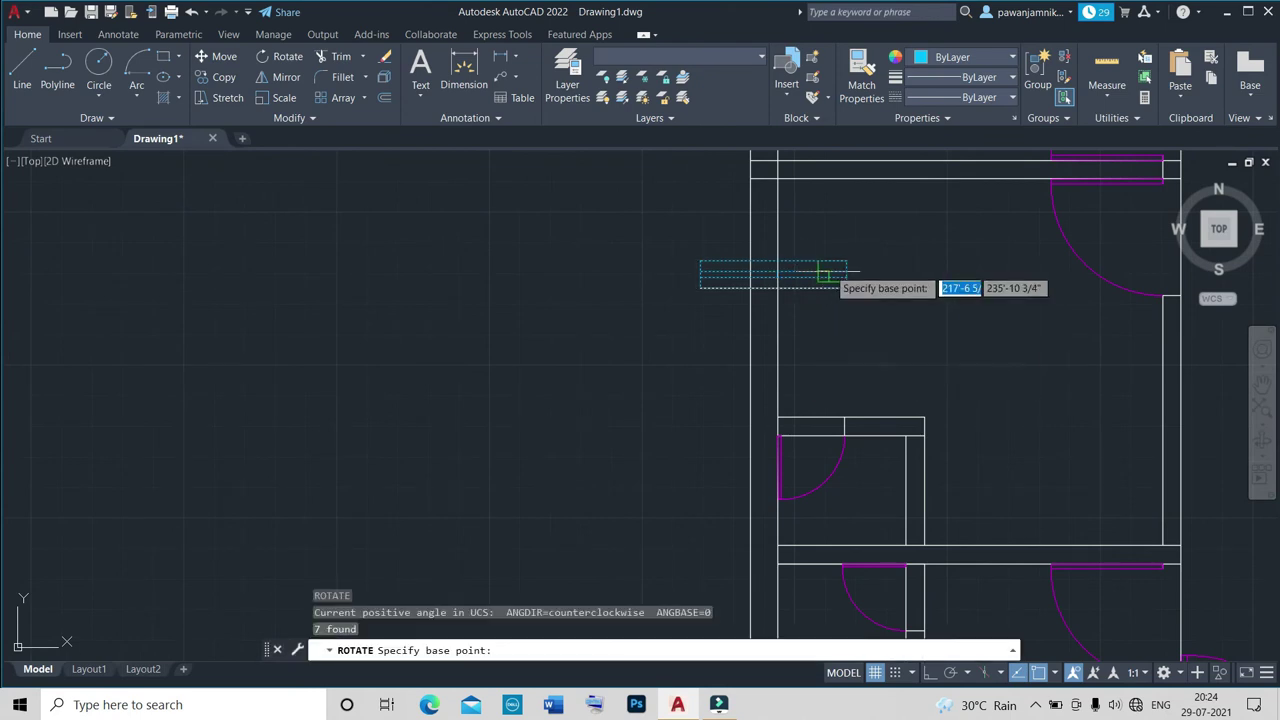
{"action": "left_click", "coordinate": [843, 284]}
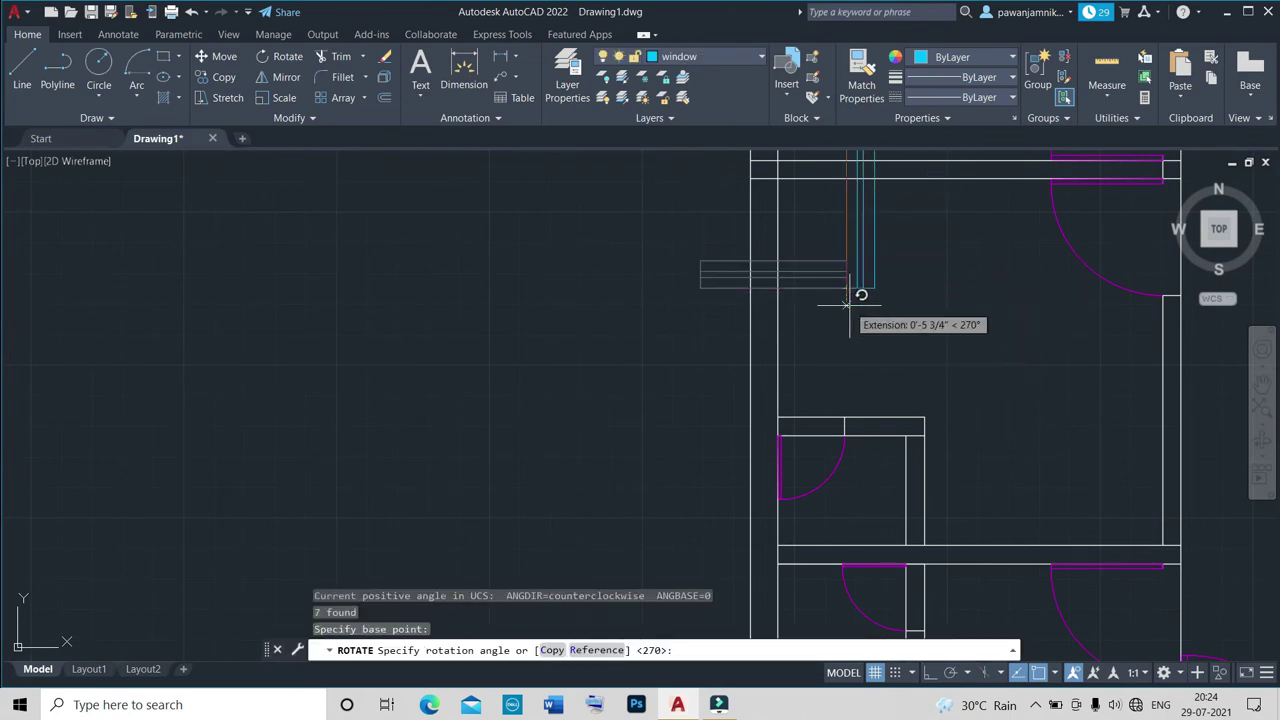
{"action": "left_click", "coordinate": [849, 306]}
Move the upright window into its vertical wall opening, using its top as base point.
{"action": "left_click", "coordinate": [851, 289]}
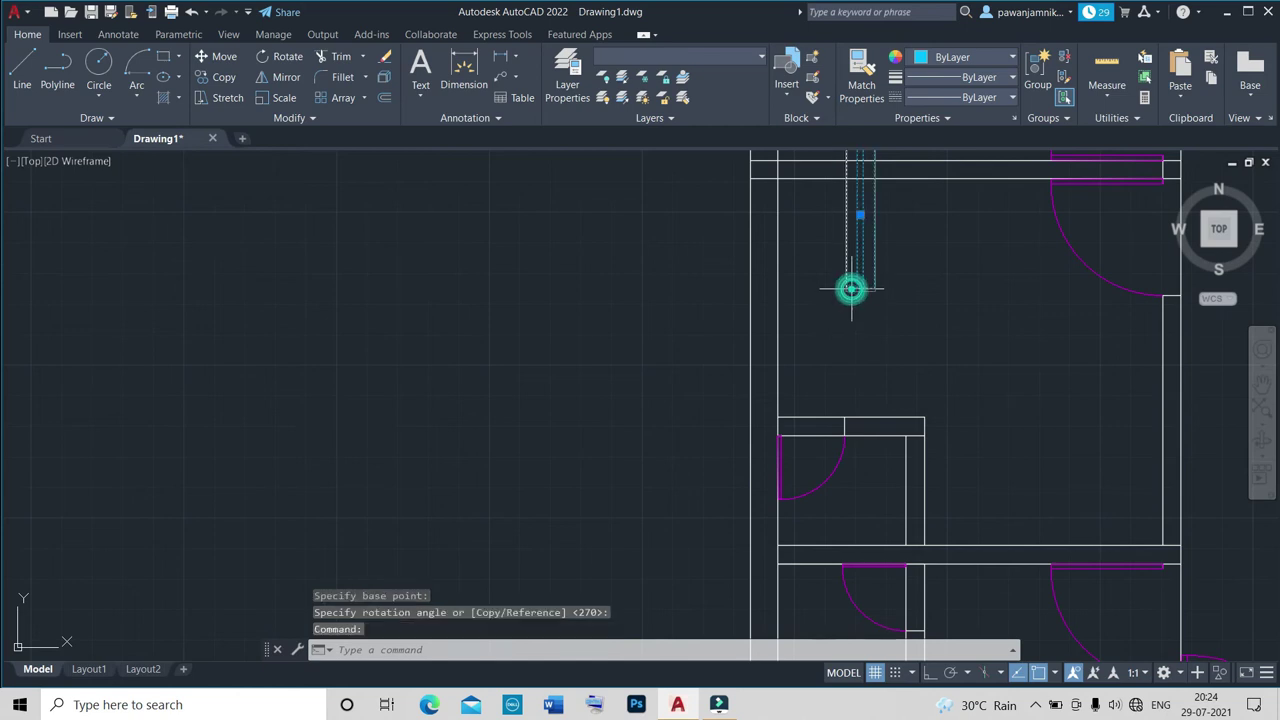
{"action": "type", "text": "m"}
{"action": "key", "text": "Return"}
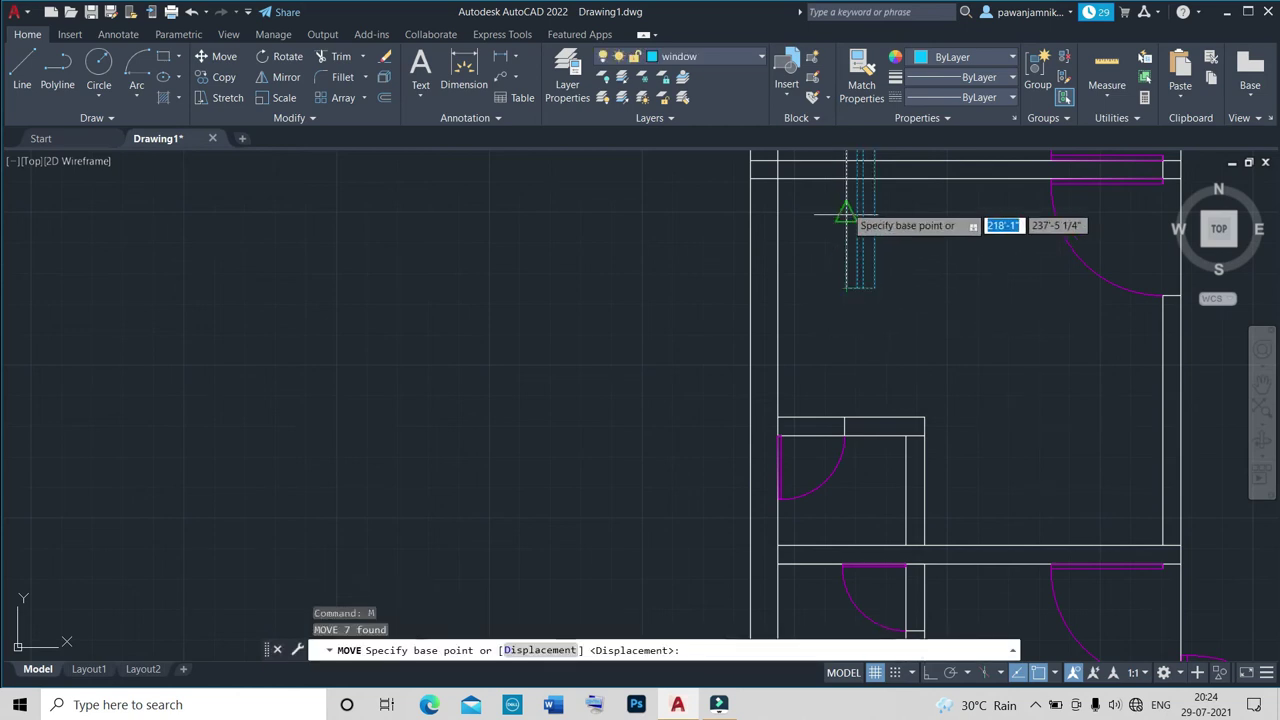
{"action": "left_click", "coordinate": [846, 214]}
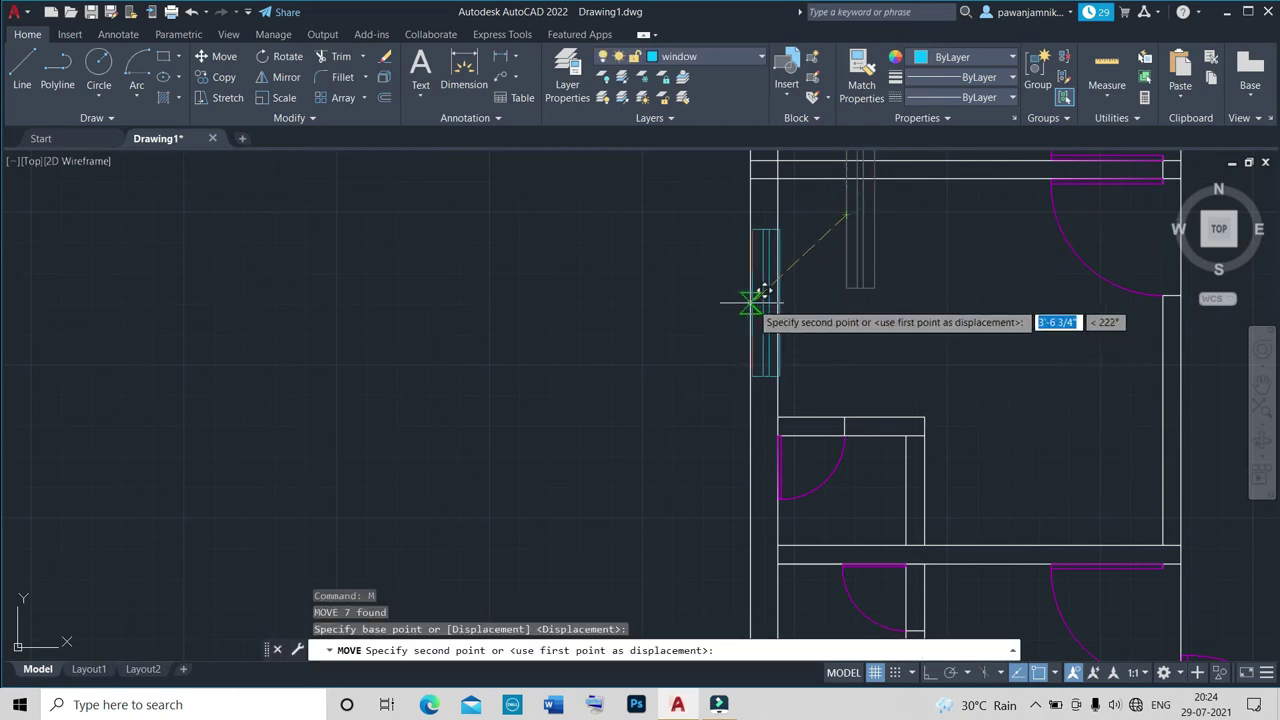
{"action": "left_click", "coordinate": [760, 297]}
{"action": "scroll", "coordinate": [885, 309], "scroll_direction": "down", "scroll_amount": 6}
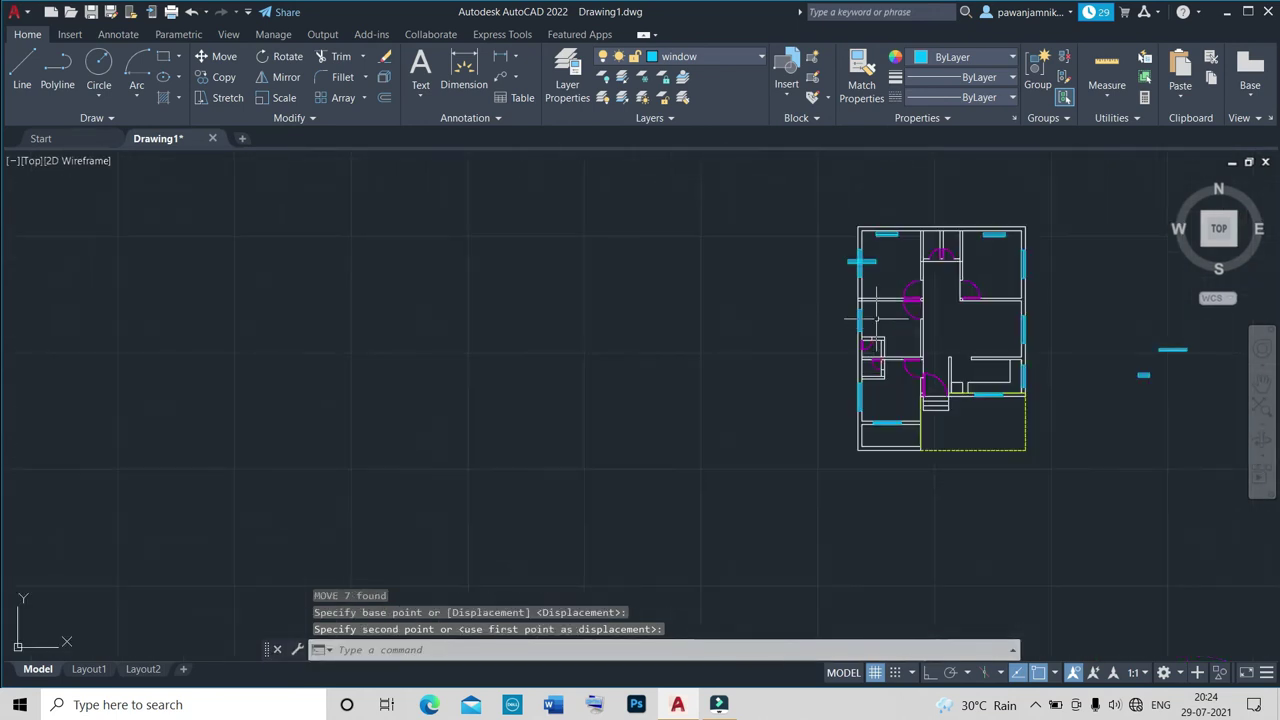
{"action": "scroll", "coordinate": [860, 265], "scroll_direction": "up", "scroll_amount": 7}
{"action": "left_click", "coordinate": [869, 279]}
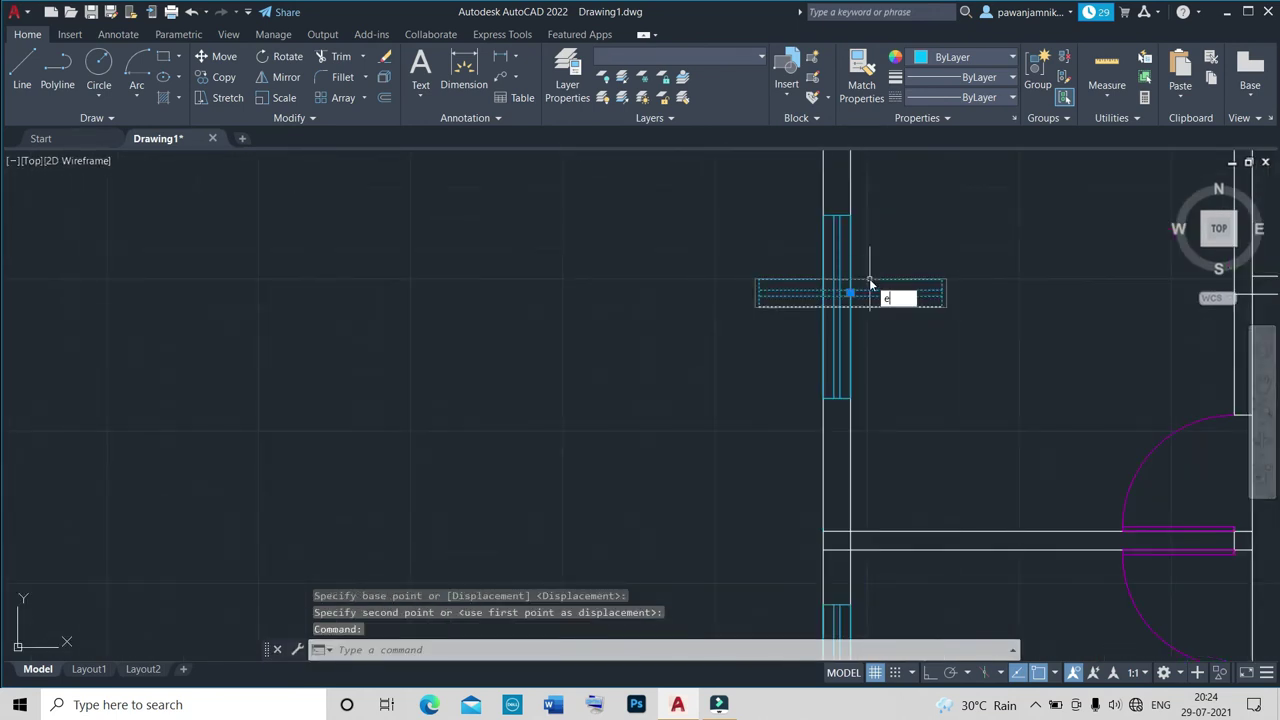
Erase the selected stray window block.
{"action": "key", "text": "Return"}
{"action": "scroll", "coordinate": [860, 290], "scroll_direction": "down", "scroll_amount": 5}
{"action": "scroll", "coordinate": [1223, 375], "scroll_direction": "up", "scroll_amount": 2}
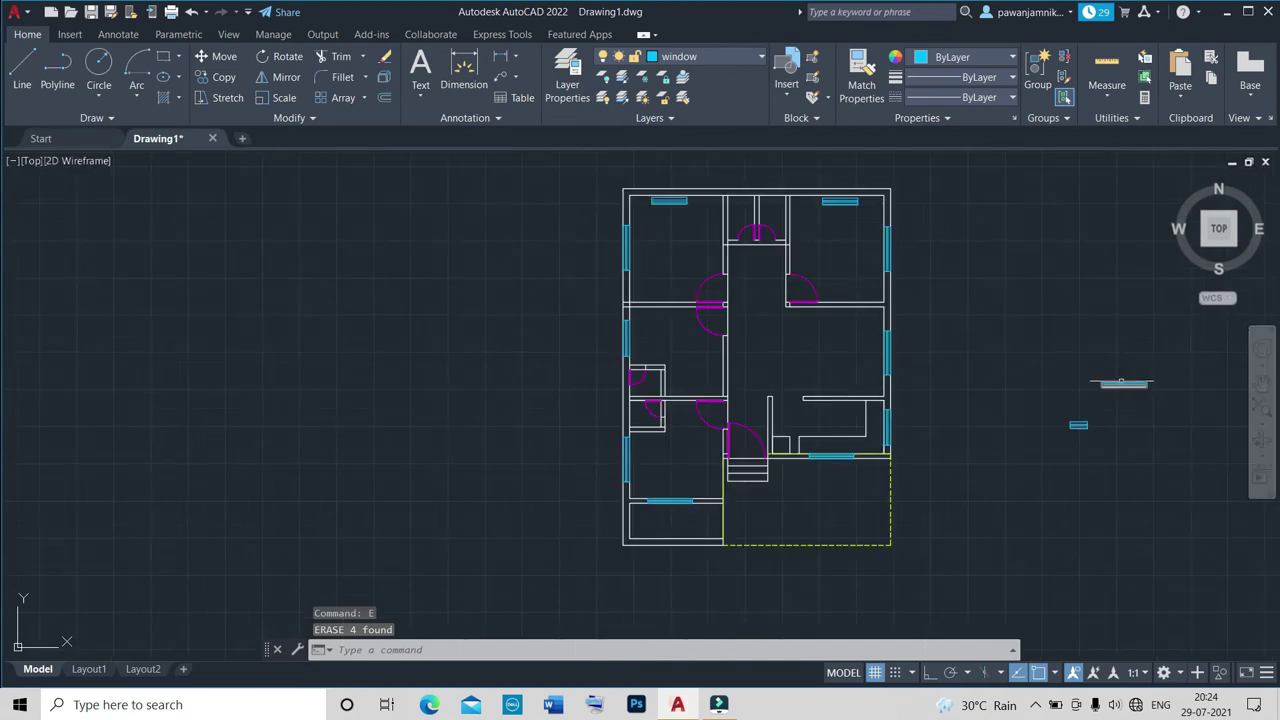
{"action": "scroll", "coordinate": [810, 195], "scroll_direction": "up", "scroll_amount": 2}
{"action": "scroll", "coordinate": [900, 235], "scroll_direction": "up", "scroll_amount": 7}
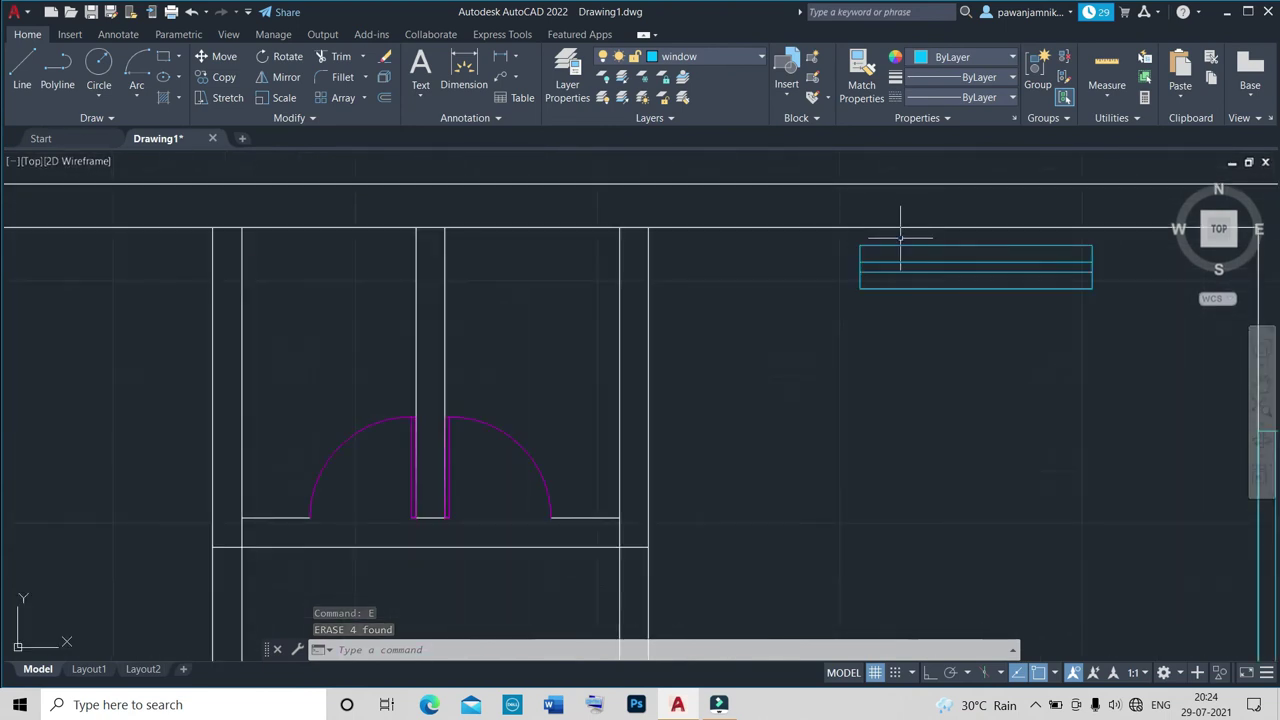
Move the window block lying outside the plan upward to a new position.
{"action": "left_click", "coordinate": [897, 247]}
{"action": "key", "text": "Return"}
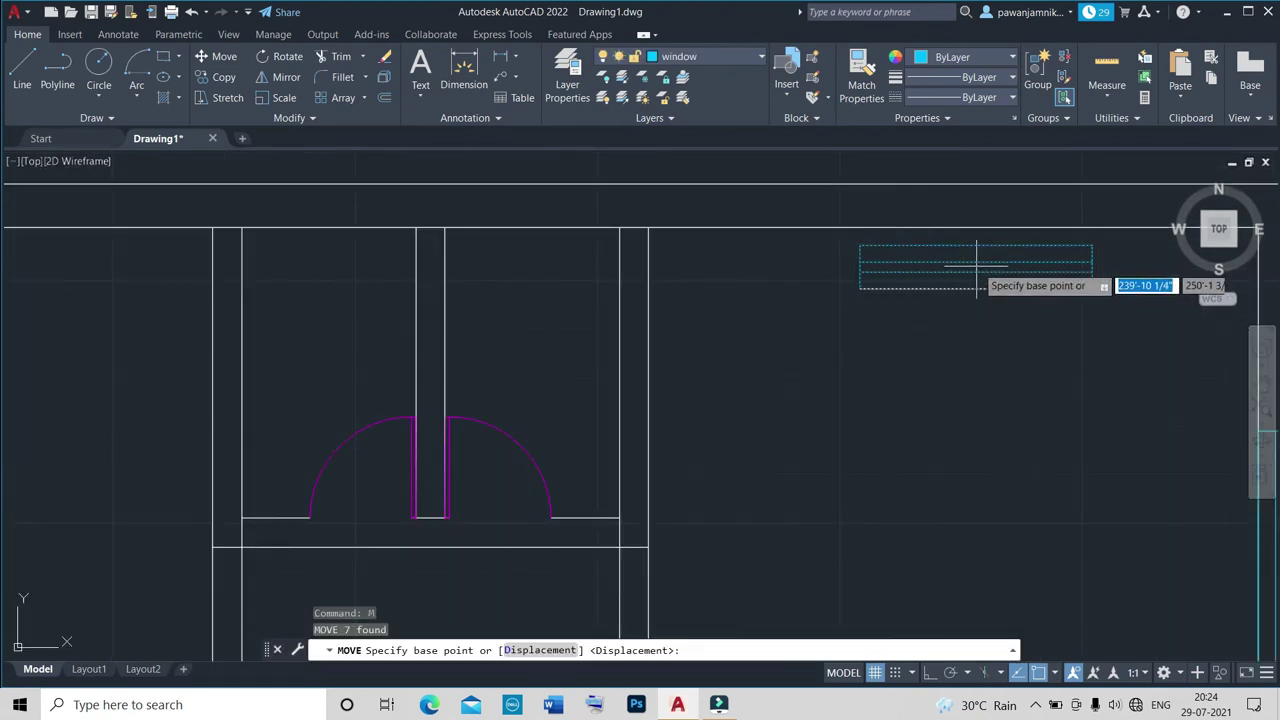
{"action": "left_click", "coordinate": [976, 286]}
{"action": "left_click", "coordinate": [987, 214]}
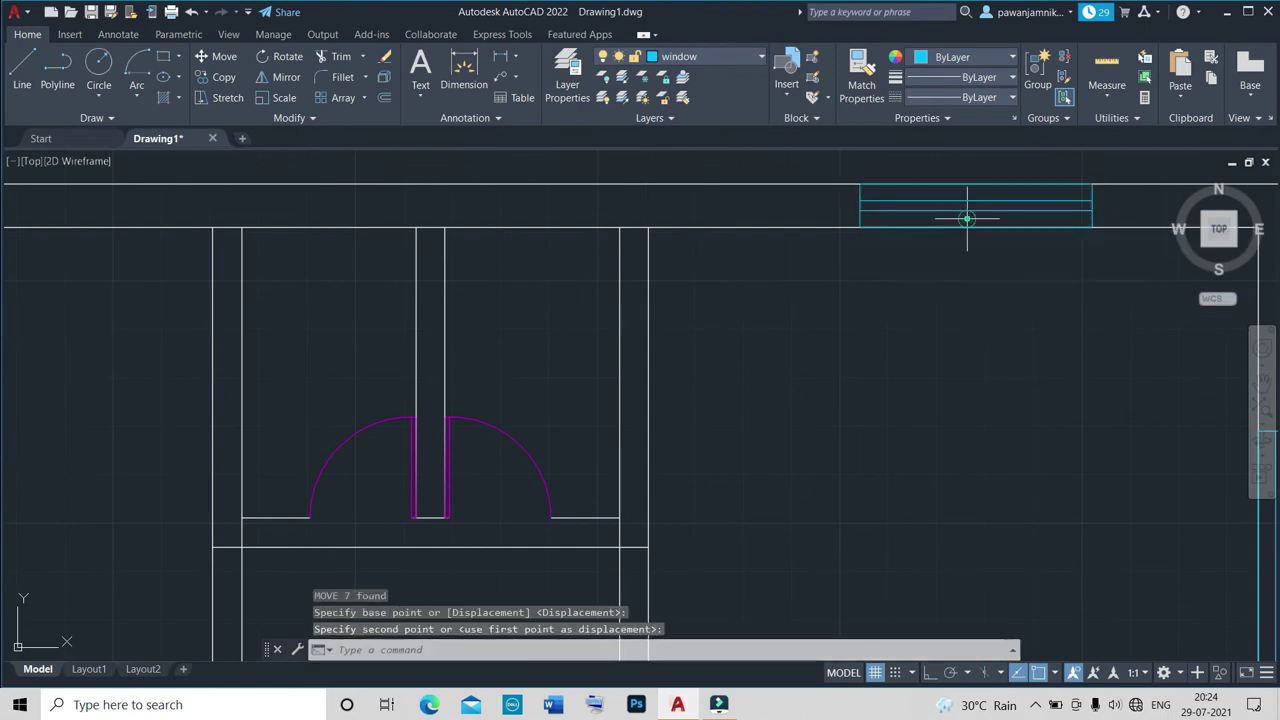
{"action": "scroll", "coordinate": [888, 281], "scroll_direction": "down", "scroll_amount": 5}
{"action": "scroll", "coordinate": [1065, 368], "scroll_direction": "down", "scroll_amount": 4}
{"action": "scroll", "coordinate": [1100, 423], "scroll_direction": "up", "scroll_amount": 5}
{"action": "scroll", "coordinate": [1137, 520], "scroll_direction": "down", "scroll_amount": 3}
{"action": "scroll", "coordinate": [1060, 555], "scroll_direction": "up", "scroll_amount": 6}
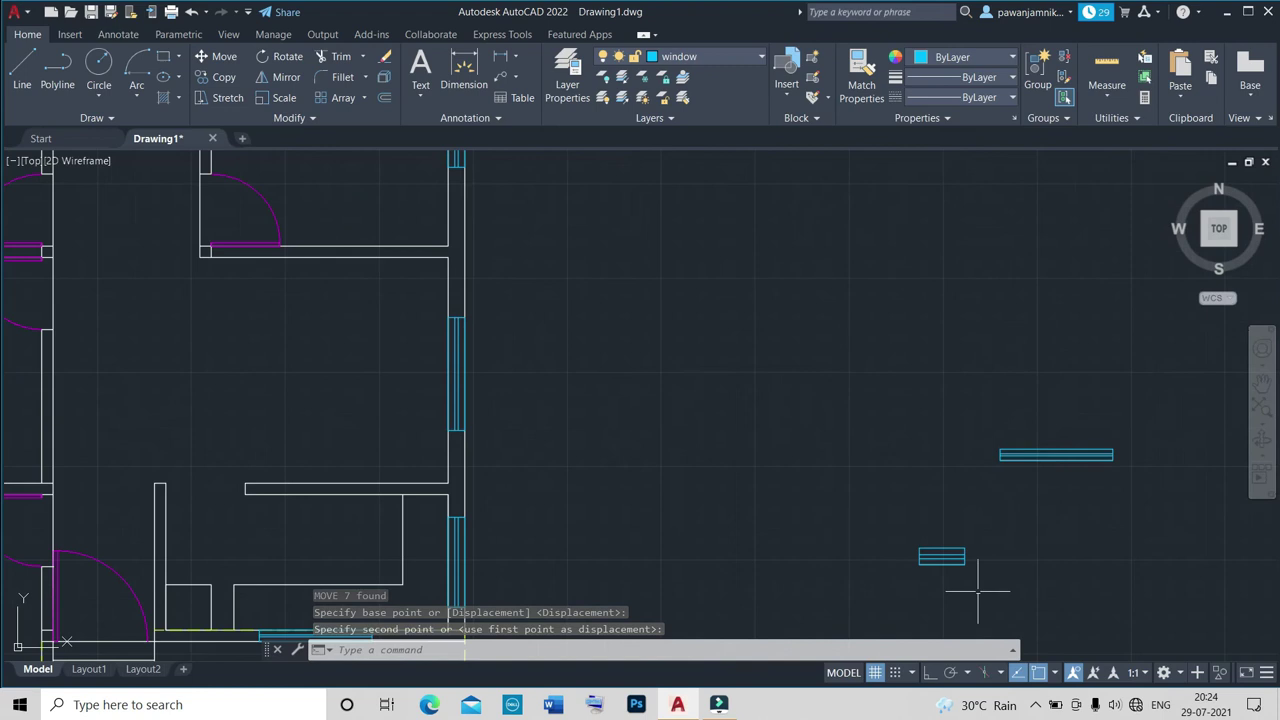
Erase the other stray window block.
{"action": "left_click", "coordinate": [1057, 459]}
{"action": "key", "text": "Return"}
{"action": "scroll", "coordinate": [949, 562], "scroll_direction": "up", "scroll_amount": 5}
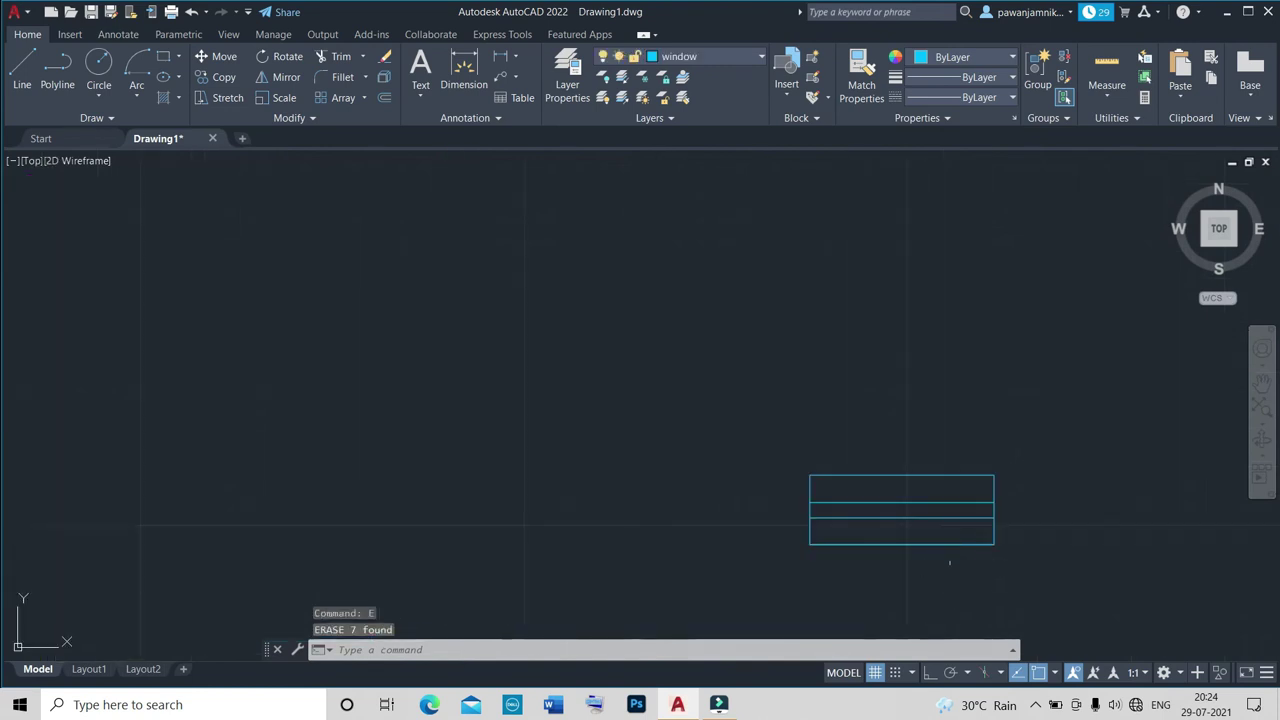
Copy the remaining horizontal window twice into the top wall above the double door.
{"action": "left_click", "coordinate": [955, 538]}
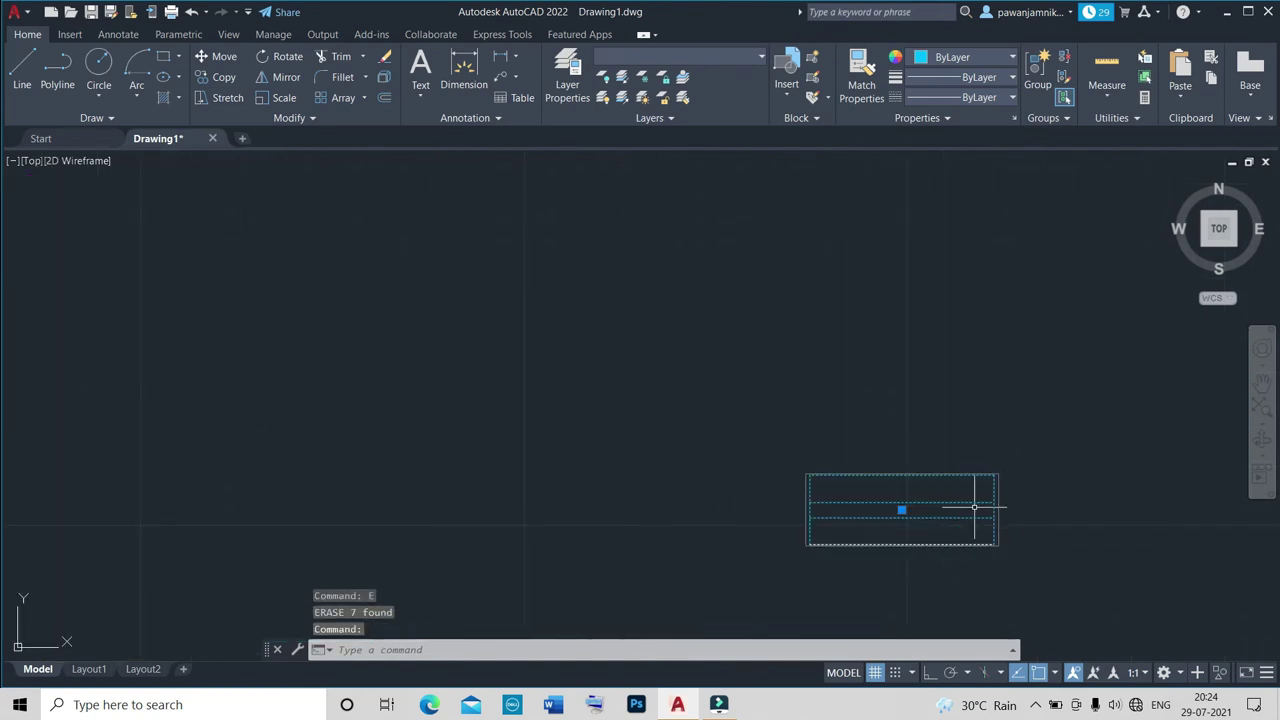
{"action": "type", "text": "r"}
{"action": "key", "text": "BackSpace"}
{"action": "type", "text": "o"}
{"action": "key", "text": "Return"}
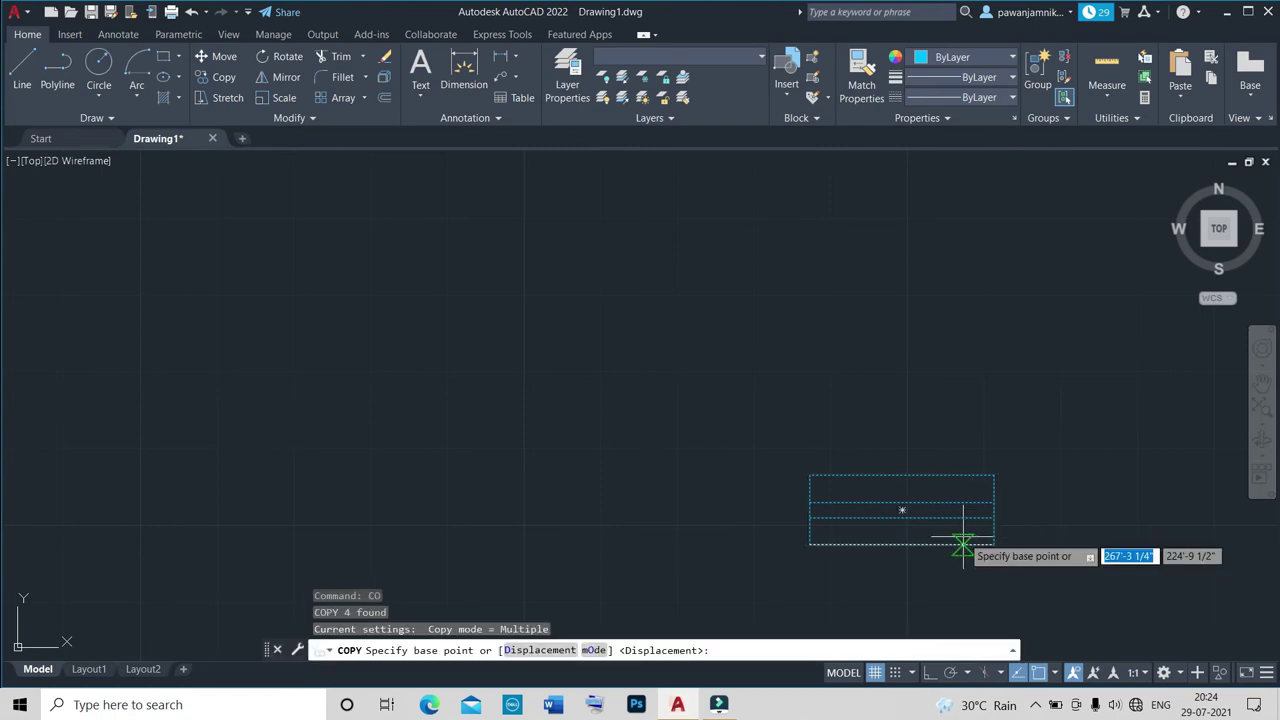
{"action": "left_click", "coordinate": [909, 545]}
{"action": "scroll", "coordinate": [909, 545], "scroll_direction": "down", "scroll_amount": 5}
{"action": "scroll", "coordinate": [810, 458], "scroll_direction": "down", "scroll_amount": 2}
{"action": "scroll", "coordinate": [723, 398], "scroll_direction": "up", "scroll_amount": 2}
{"action": "scroll", "coordinate": [779, 258], "scroll_direction": "up", "scroll_amount": 3}
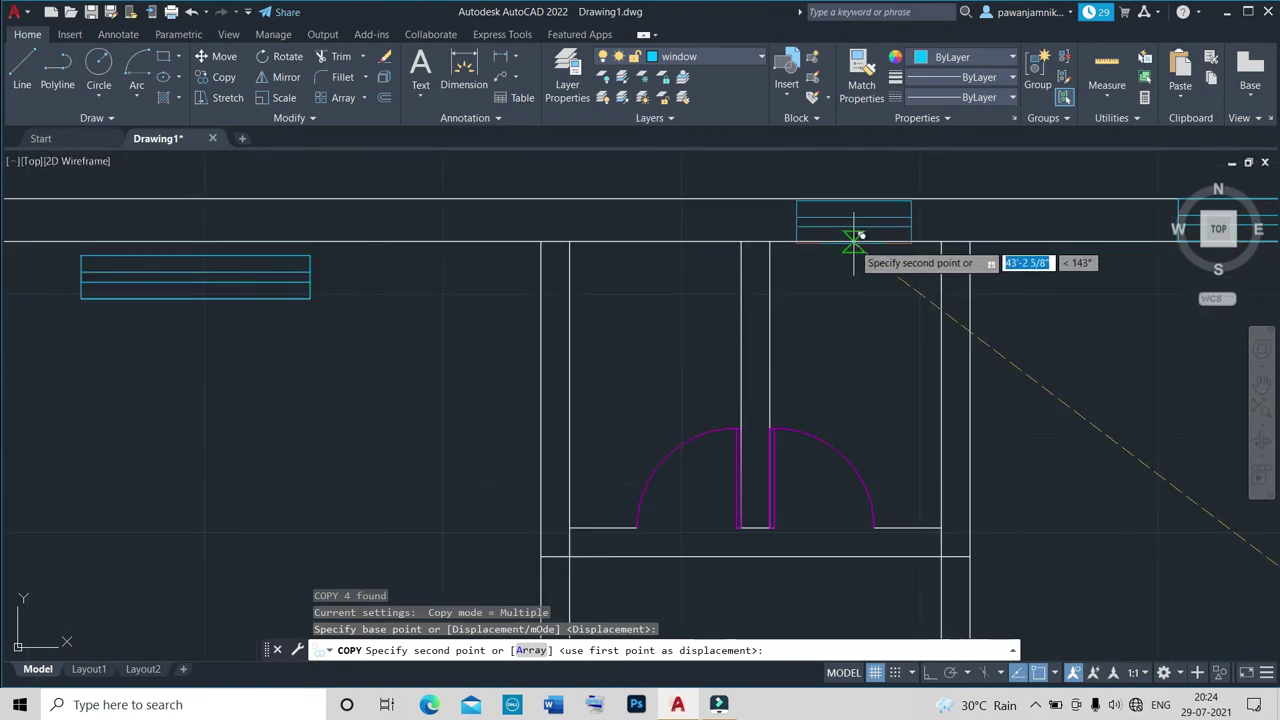
{"action": "left_click", "coordinate": [853, 240]}
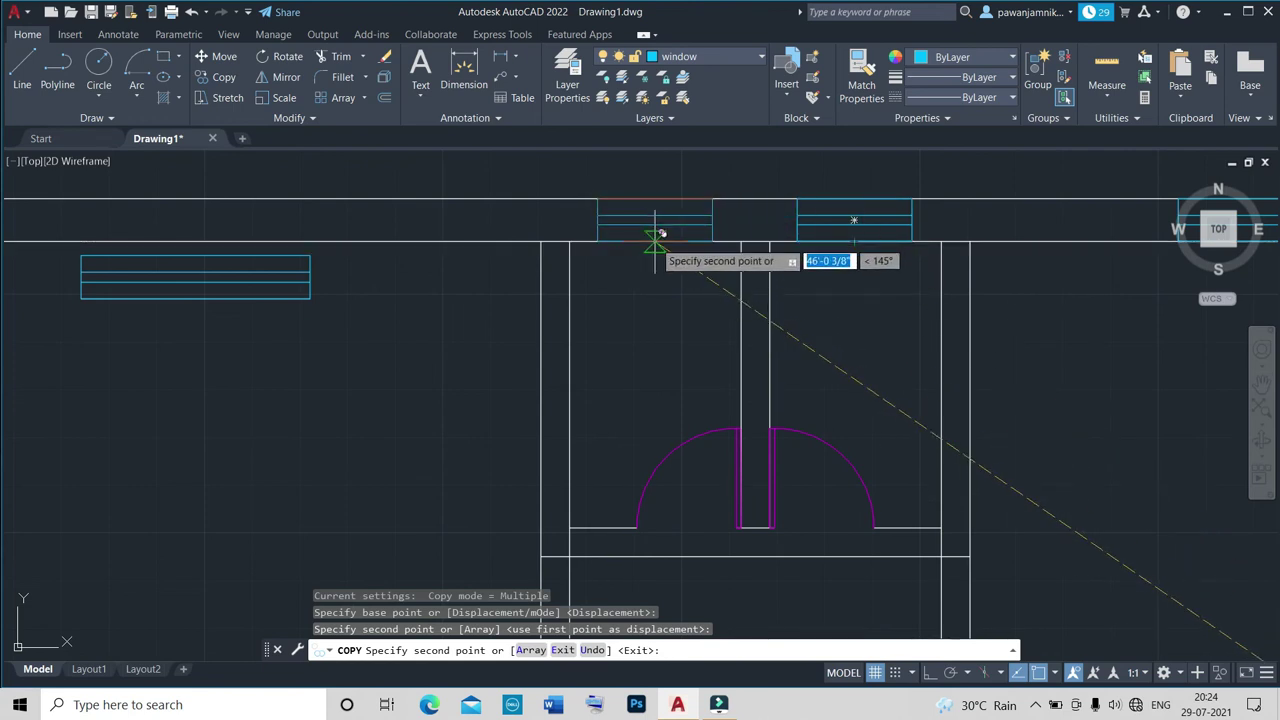
{"action": "left_click", "coordinate": [655, 241]}
{"action": "scroll", "coordinate": [655, 241], "scroll_direction": "down", "scroll_amount": 5}
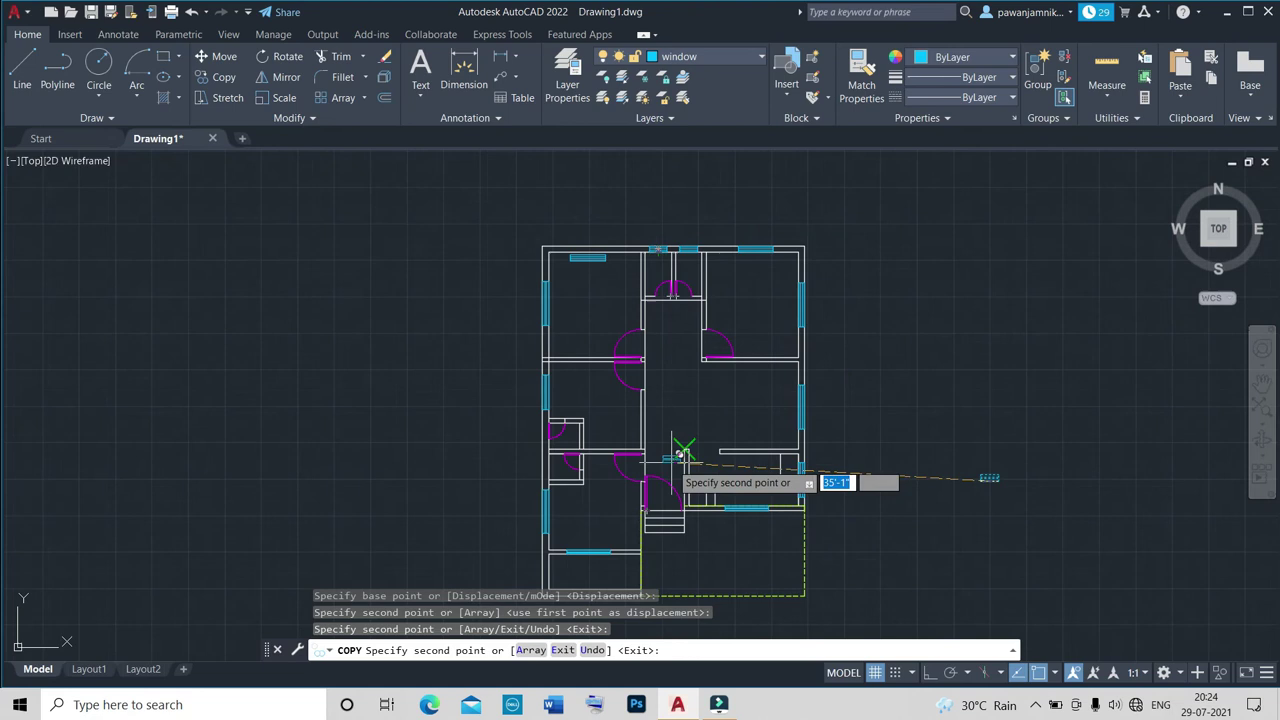
{"action": "key", "text": "Escape"}
Rotate the window block 270° about its corner so it stands vertical.
{"action": "scroll", "coordinate": [970, 482], "scroll_direction": "up", "scroll_amount": 5}
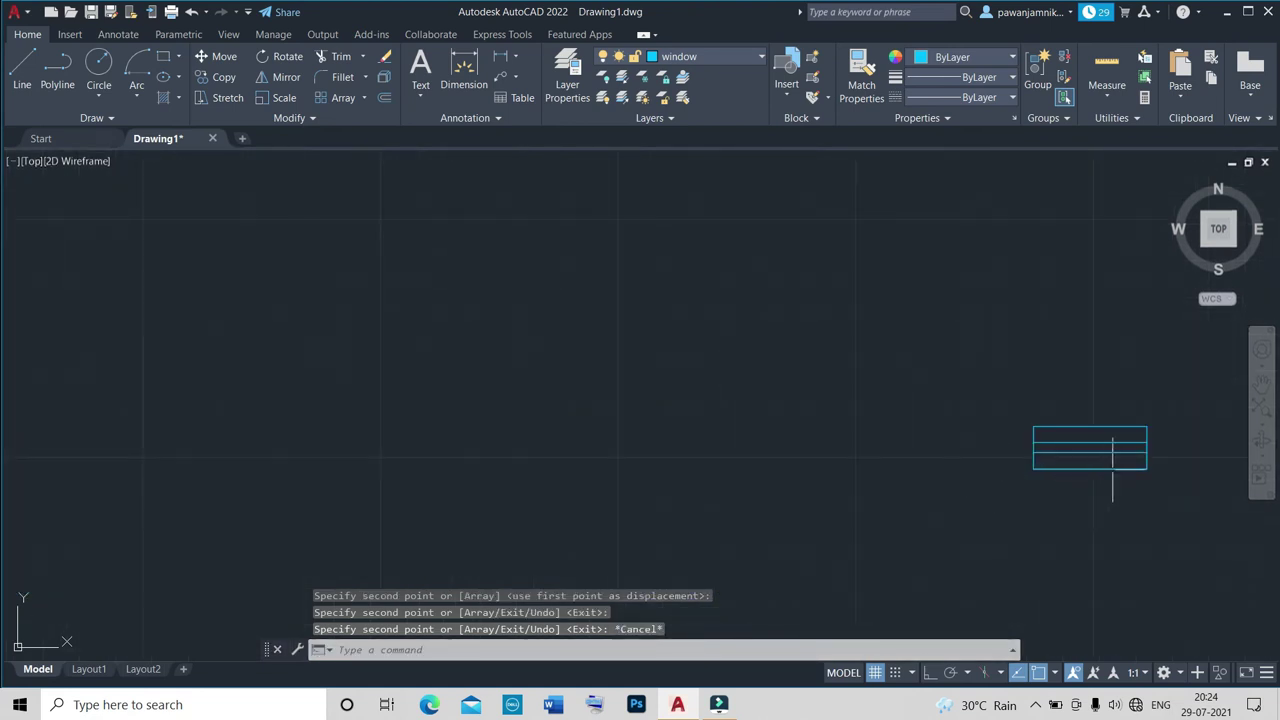
{"action": "type", "text": "o"}
{"action": "key", "text": "Return"}
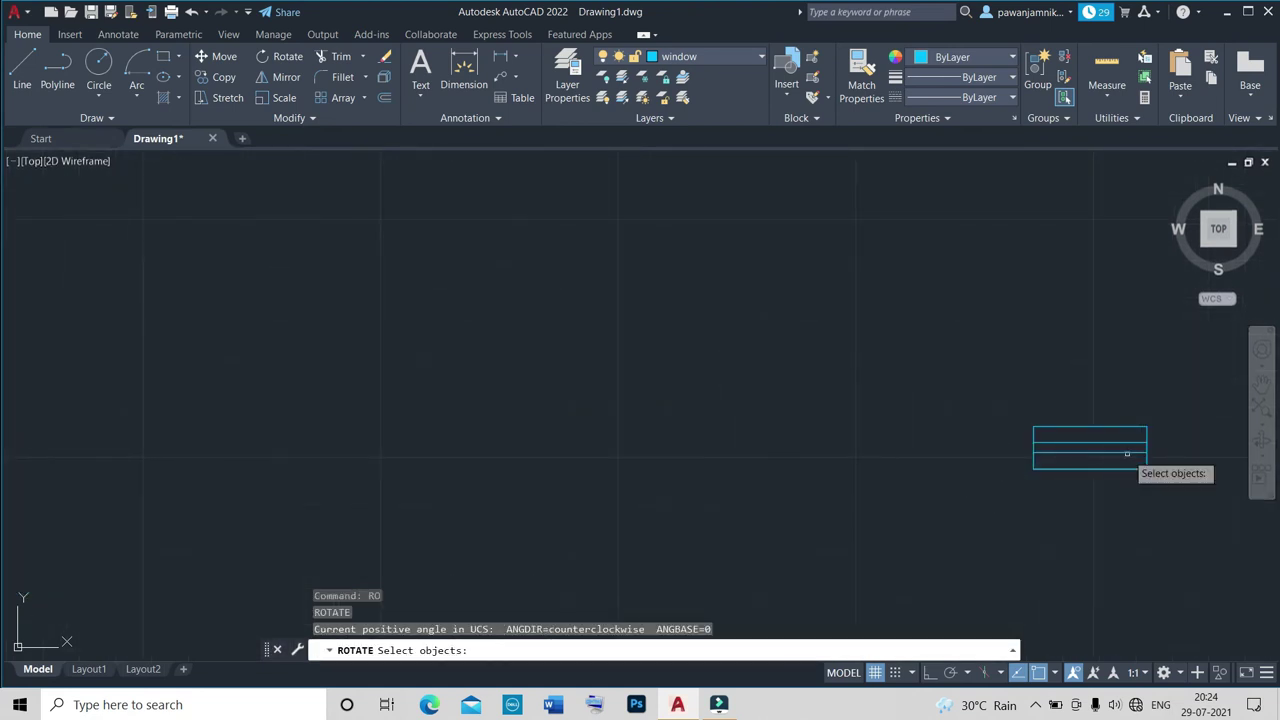
{"action": "left_click", "coordinate": [1130, 458]}
{"action": "key", "text": "Return"}
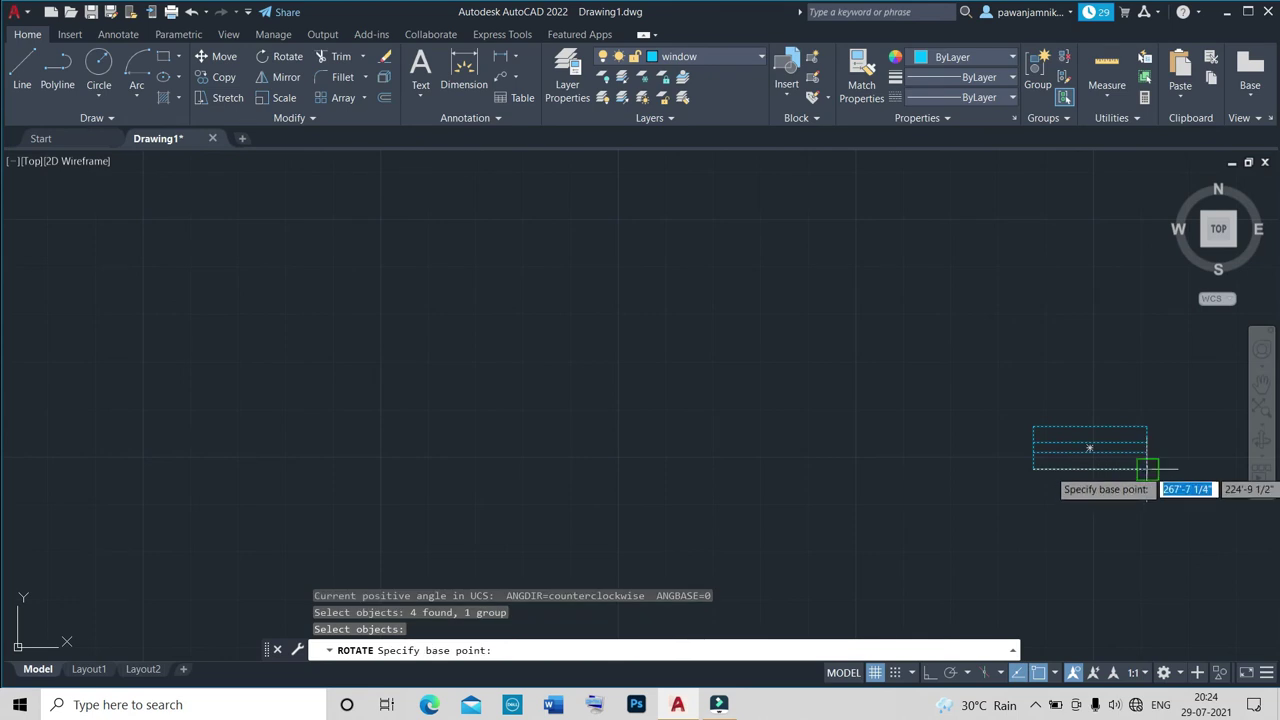
{"action": "left_click", "coordinate": [1147, 468]}
{"action": "left_click", "coordinate": [1147, 362]}
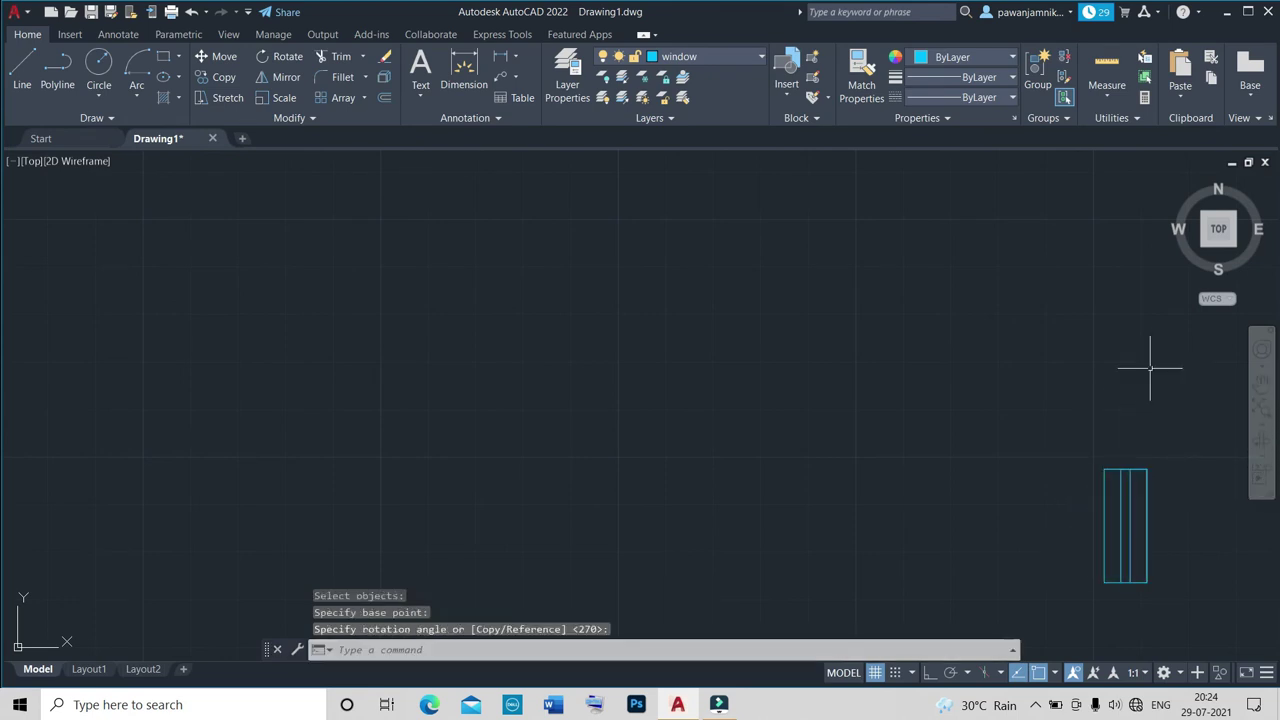
{"action": "left_click", "coordinate": [1145, 517]}
{"action": "left_click", "coordinate": [1145, 525]}
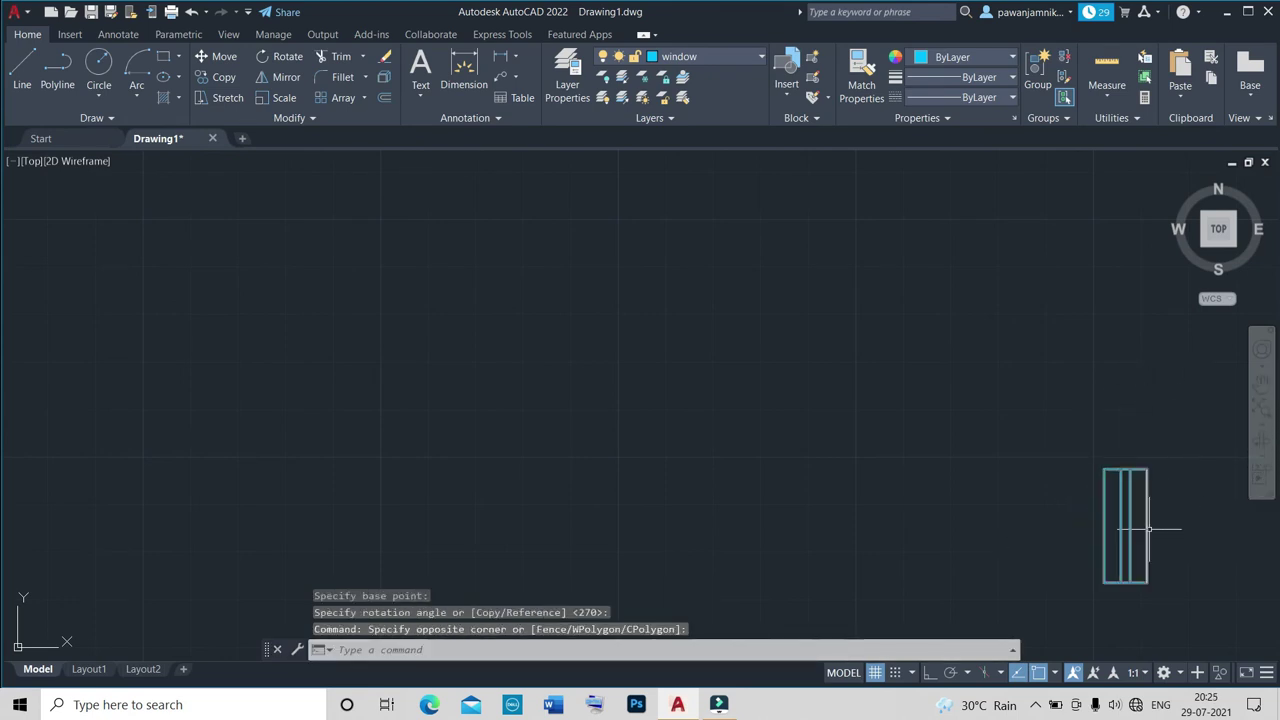
{"action": "key", "text": "Escape"}
Copy the upright window into the left outer wall at two positions.
{"action": "type", "text": "ct o"}
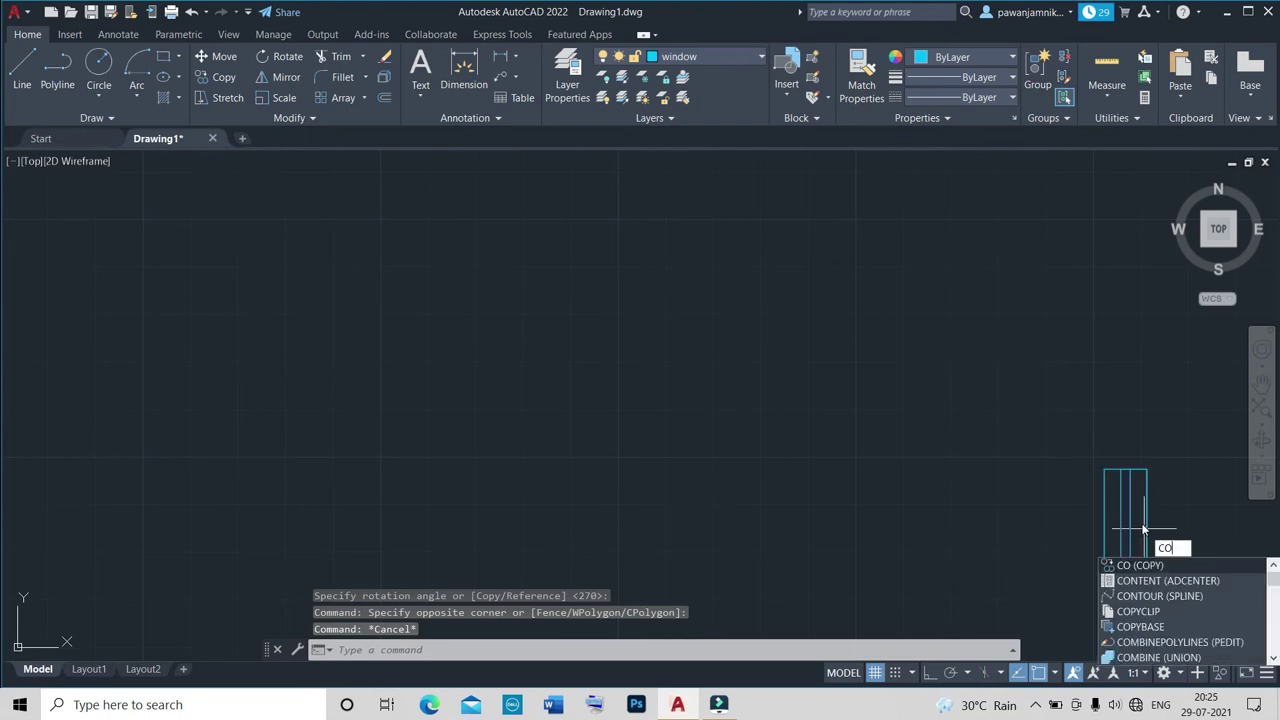
{"action": "key", "text": "Return"}
{"action": "left_click", "coordinate": [1108, 527]}
{"action": "key", "text": "Return"}
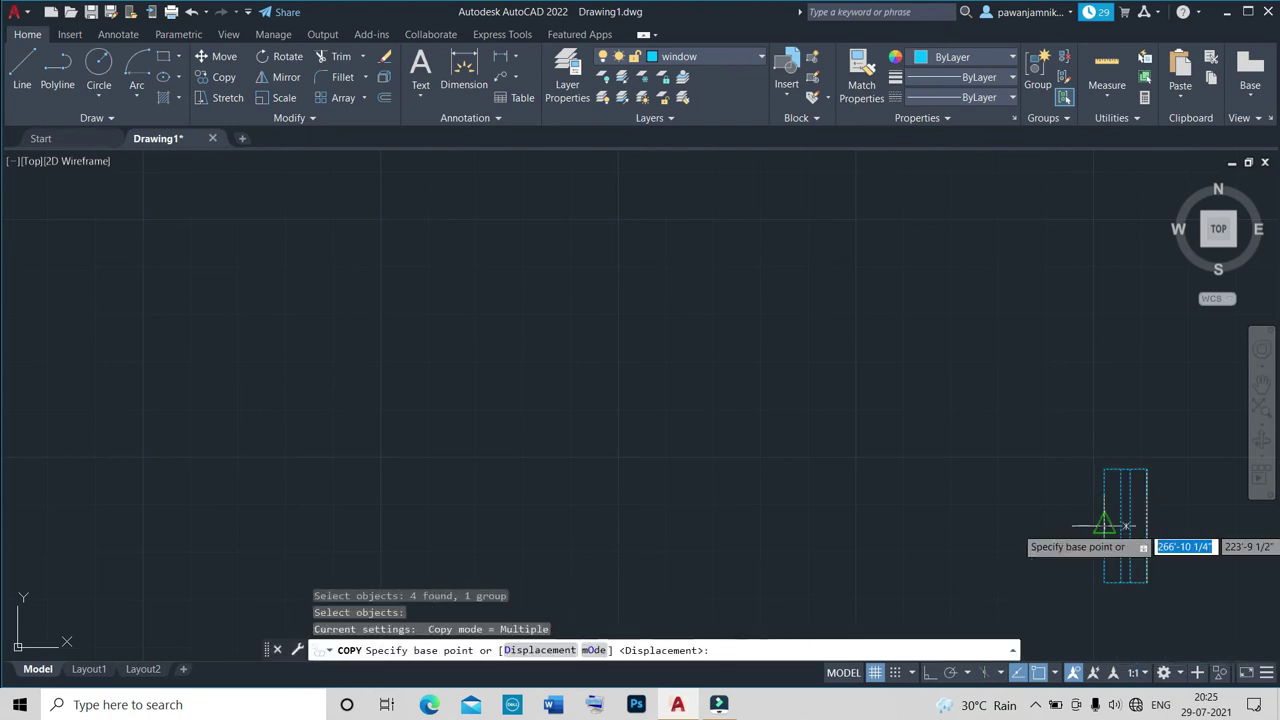
{"action": "left_click", "coordinate": [1108, 527]}
{"action": "scroll", "coordinate": [805, 450], "scroll_direction": "down", "scroll_amount": 2}
{"action": "scroll", "coordinate": [805, 450], "scroll_direction": "down", "scroll_amount": 2}
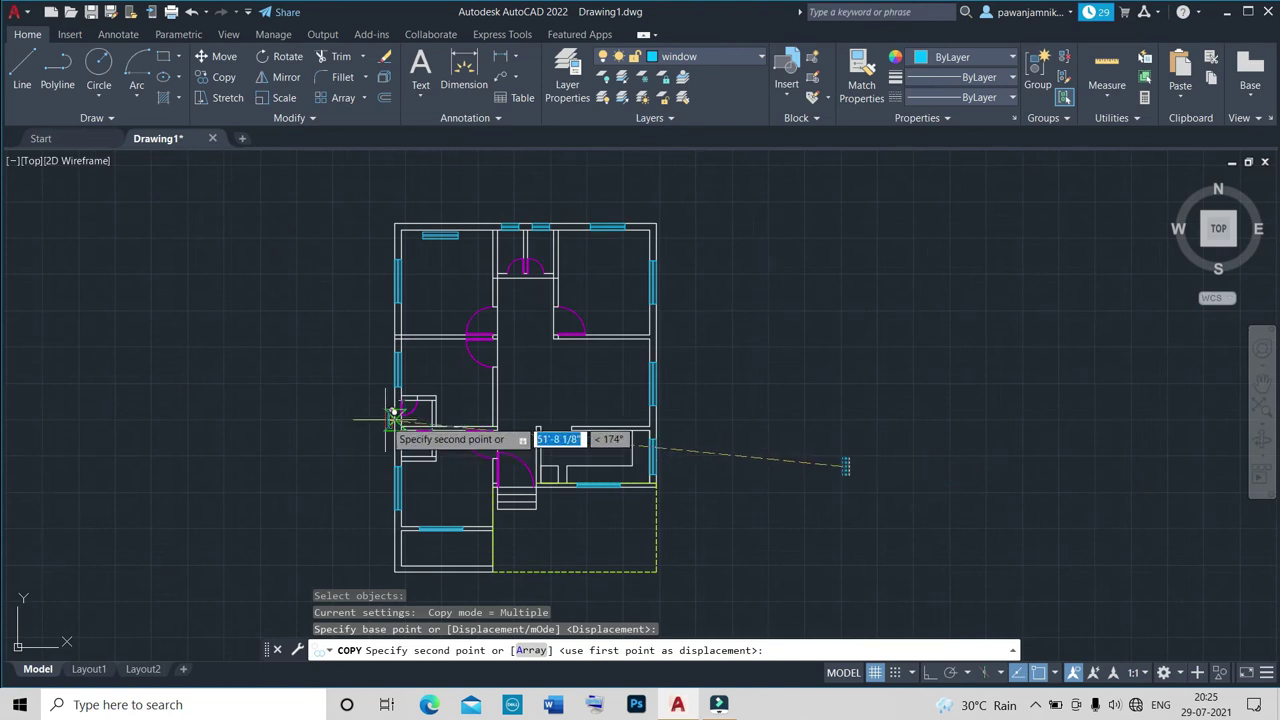
{"action": "scroll", "coordinate": [394, 414], "scroll_direction": "up", "scroll_amount": 5}
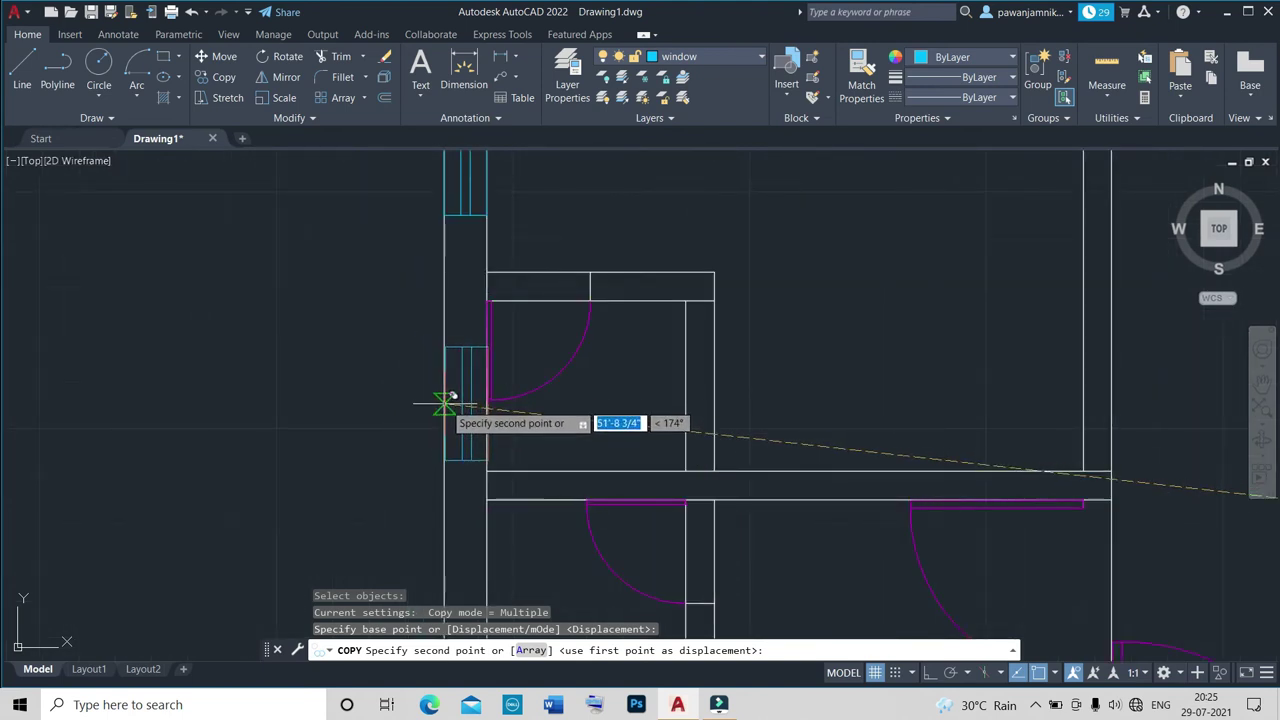
{"action": "left_click", "coordinate": [443, 410]}
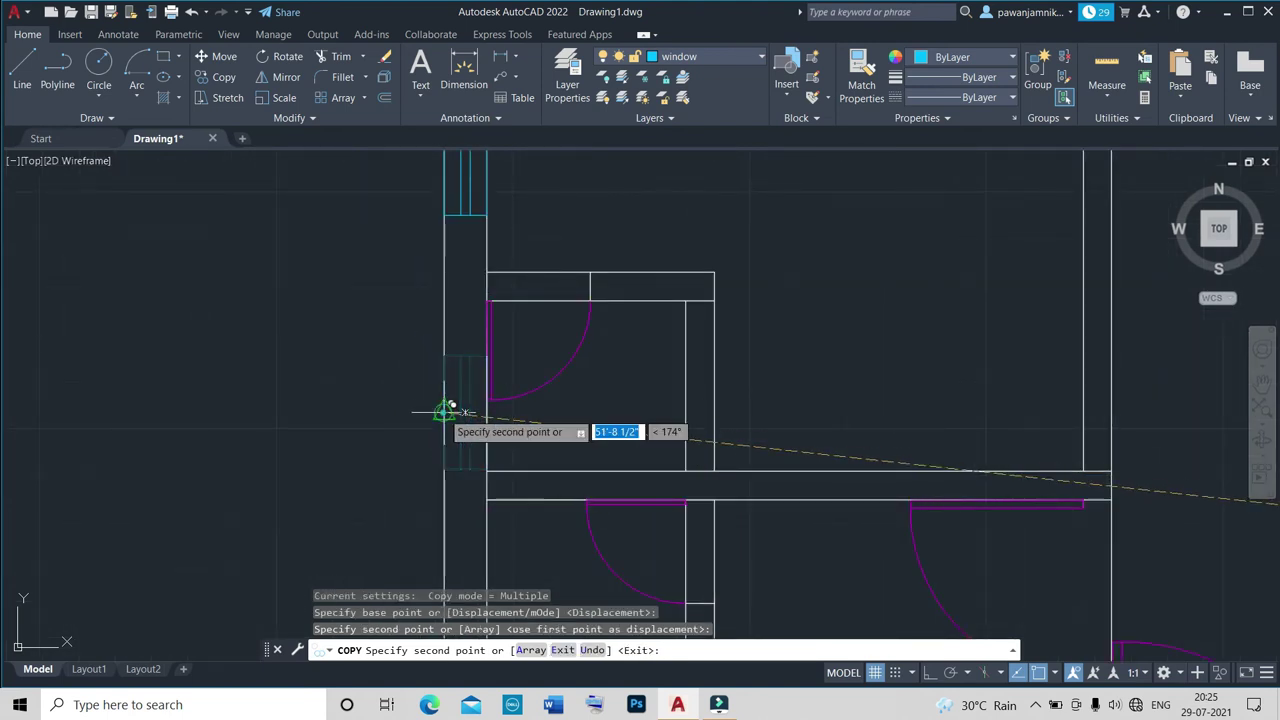
{"action": "scroll", "coordinate": [462, 470], "scroll_direction": "down", "scroll_amount": 2}
{"action": "scroll", "coordinate": [472, 497], "scroll_direction": "up", "scroll_amount": 6}
{"action": "scroll", "coordinate": [429, 452], "scroll_direction": "up", "scroll_amount": 2}
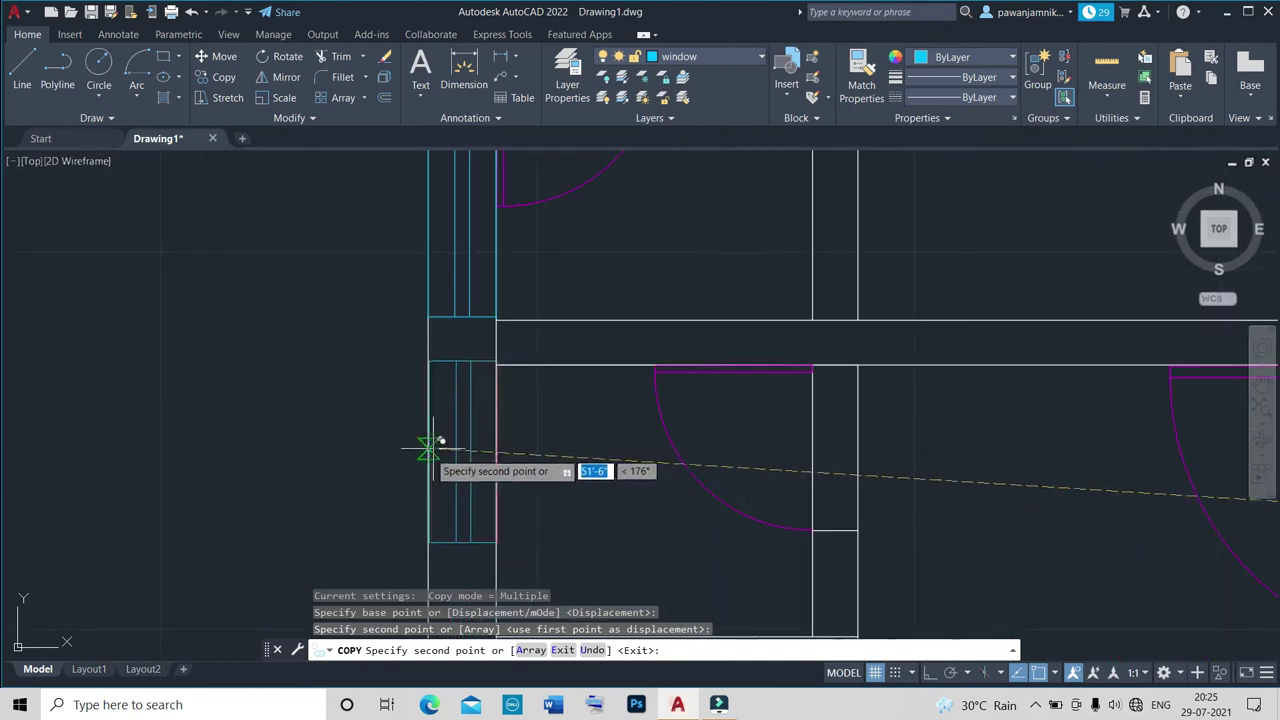
{"action": "left_click", "coordinate": [428, 455]}
{"action": "scroll", "coordinate": [610, 388], "scroll_direction": "down", "scroll_amount": 2}
{"action": "scroll", "coordinate": [604, 395], "scroll_direction": "down", "scroll_amount": 3}
{"action": "scroll", "coordinate": [628, 405], "scroll_direction": "down", "scroll_amount": 3}
{"action": "scroll", "coordinate": [700, 405], "scroll_direction": "down", "scroll_amount": 3}
{"action": "scroll", "coordinate": [728, 412], "scroll_direction": "up", "scroll_amount": 6}
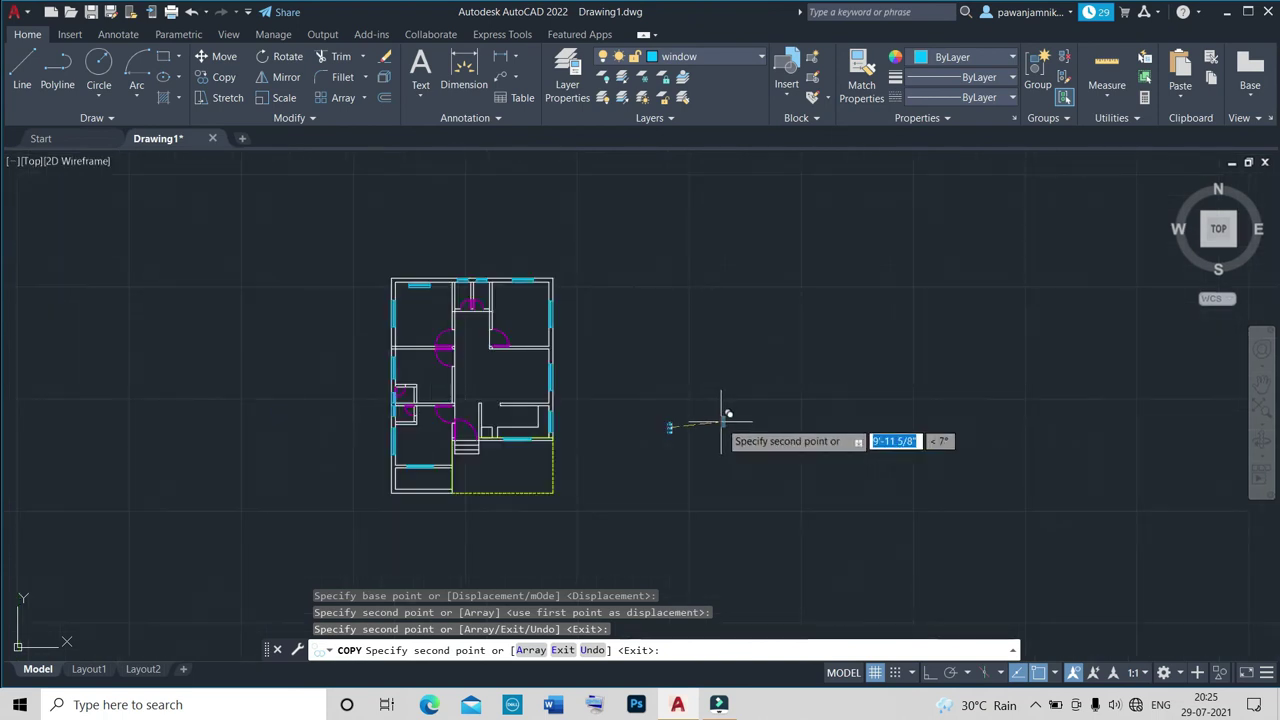
{"action": "key", "text": "Escape"}
Erase the leftover window block lying outside the floor plan.
{"action": "scroll", "coordinate": [670, 436], "scroll_direction": "up", "scroll_amount": 8}
{"action": "left_click", "coordinate": [670, 425]}
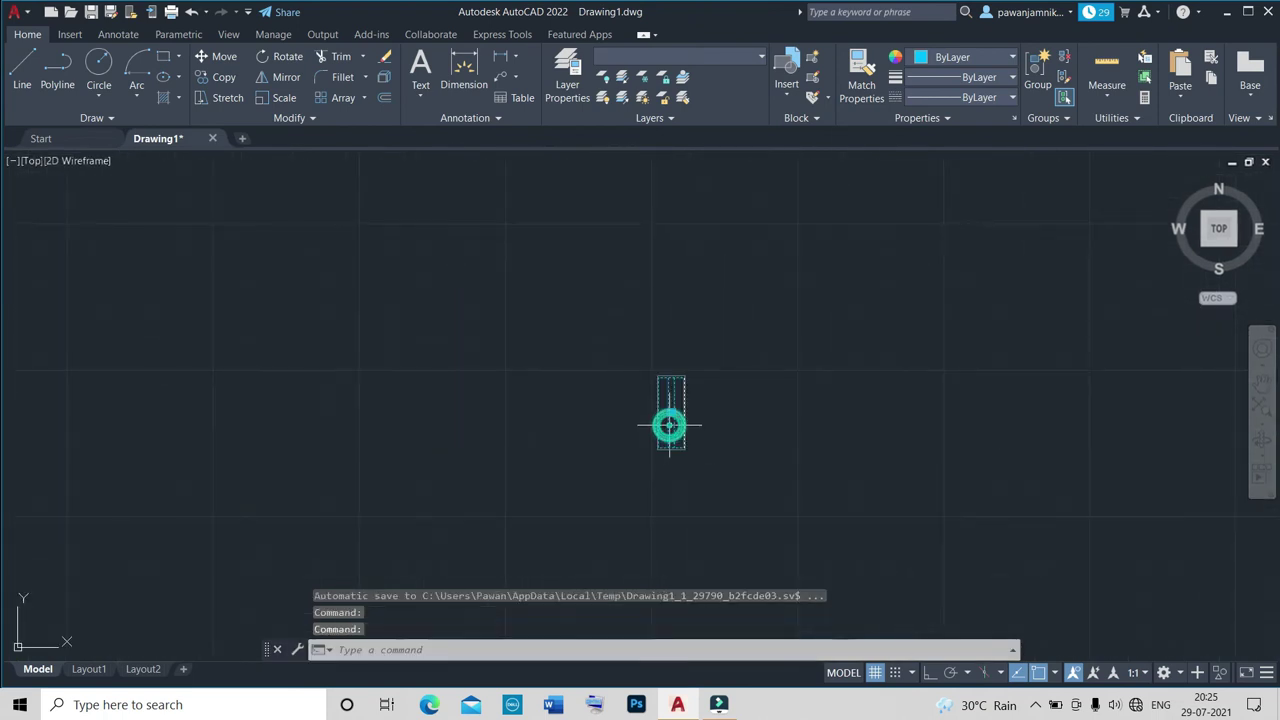
{"action": "type", "text": "E"}
{"action": "key", "text": "Return"}
{"action": "scroll", "coordinate": [666, 423], "scroll_direction": "down", "scroll_amount": 5}
{"action": "scroll", "coordinate": [410, 410], "scroll_direction": "down", "scroll_amount": 3}
{"action": "scroll", "coordinate": [354, 379], "scroll_direction": "up", "scroll_amount": 6}
{"action": "scroll", "coordinate": [354, 379], "scroll_direction": "down", "scroll_amount": 5}
{"action": "scroll", "coordinate": [358, 381], "scroll_direction": "up", "scroll_amount": 5}
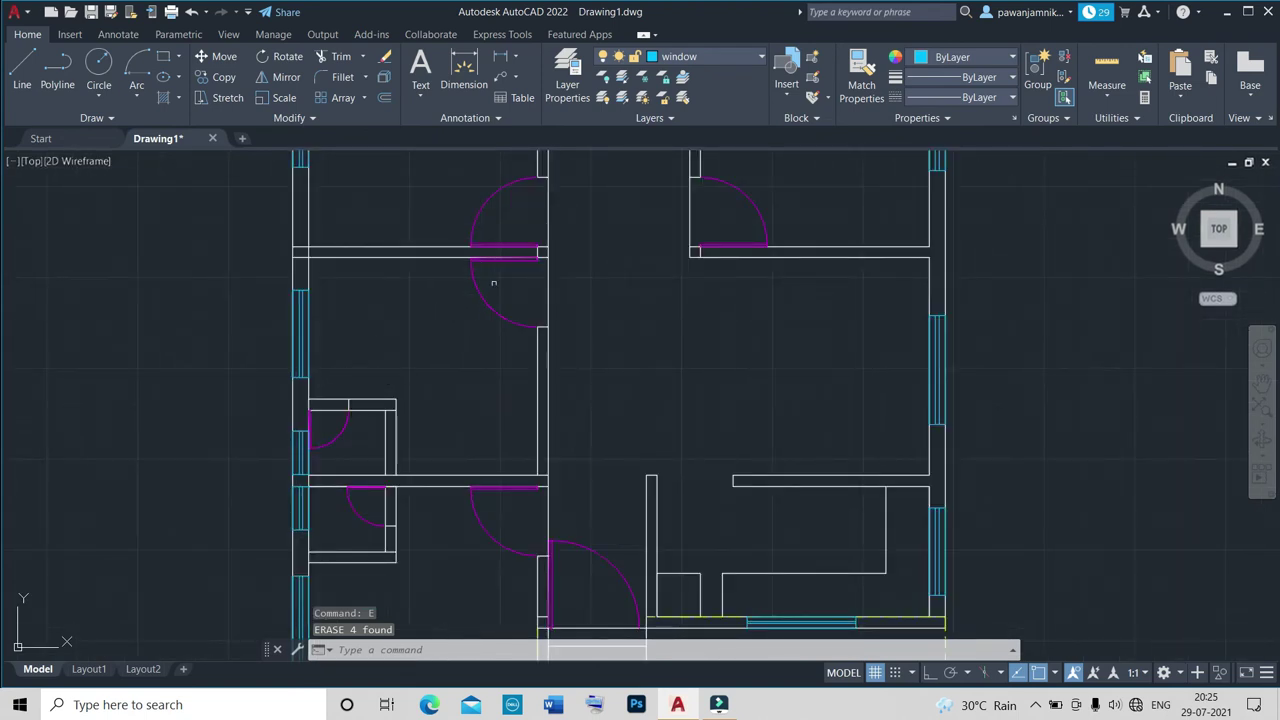
{"action": "scroll", "coordinate": [493, 283], "scroll_direction": "up", "scroll_amount": 8}
{"action": "scroll", "coordinate": [618, 350], "scroll_direction": "down", "scroll_amount": 3}
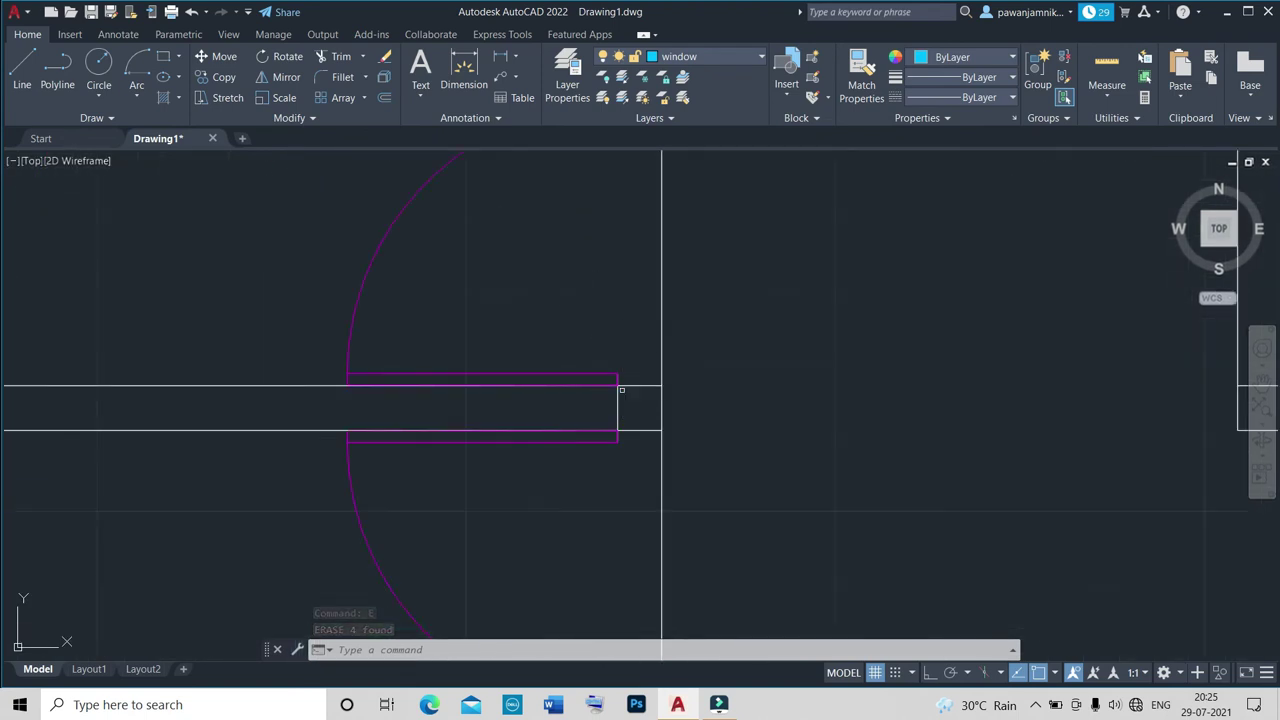
Start TRIM and fence-trim the wall lines crossing the first door opening.
{"action": "type", "text": "tr"}
{"action": "key", "text": "Return"}
{"action": "left_click", "coordinate": [622, 401]}
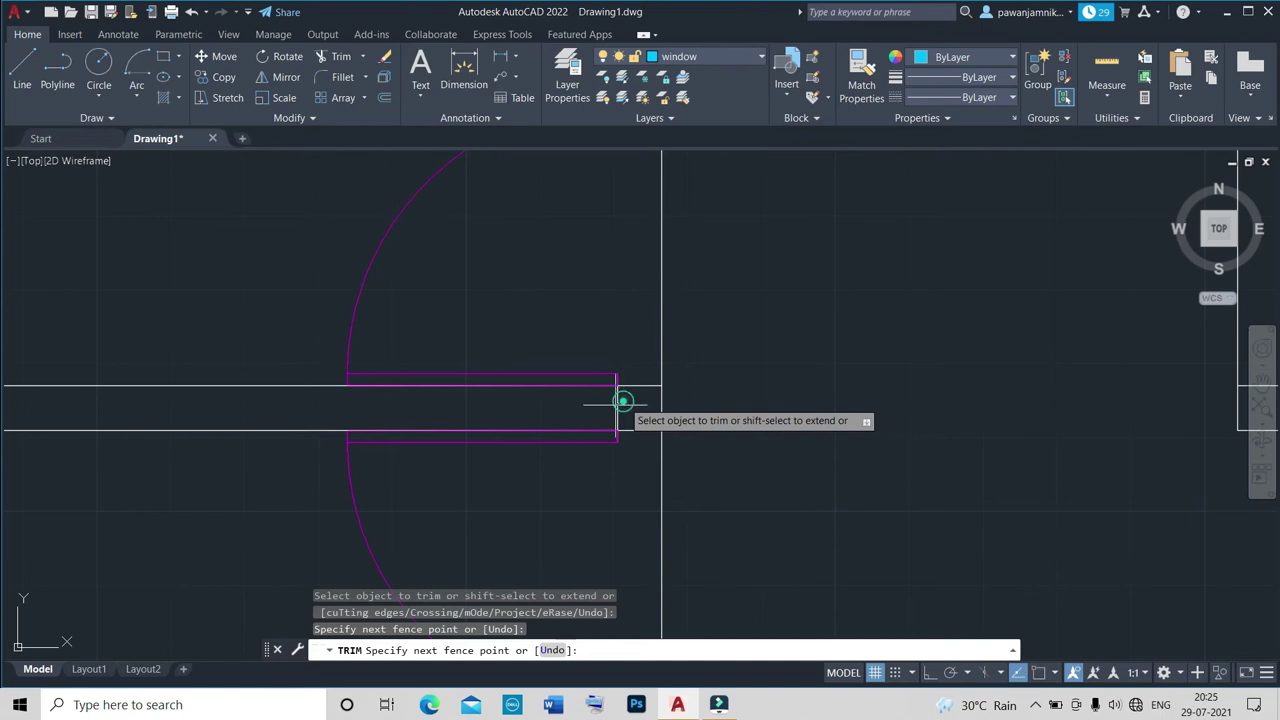
{"action": "key", "text": "Return"}
{"action": "scroll", "coordinate": [600, 411], "scroll_direction": "up", "scroll_amount": 4}
{"action": "scroll", "coordinate": [600, 411], "scroll_direction": "down", "scroll_amount": 4}
{"action": "scroll", "coordinate": [600, 411], "scroll_direction": "up", "scroll_amount": 3}
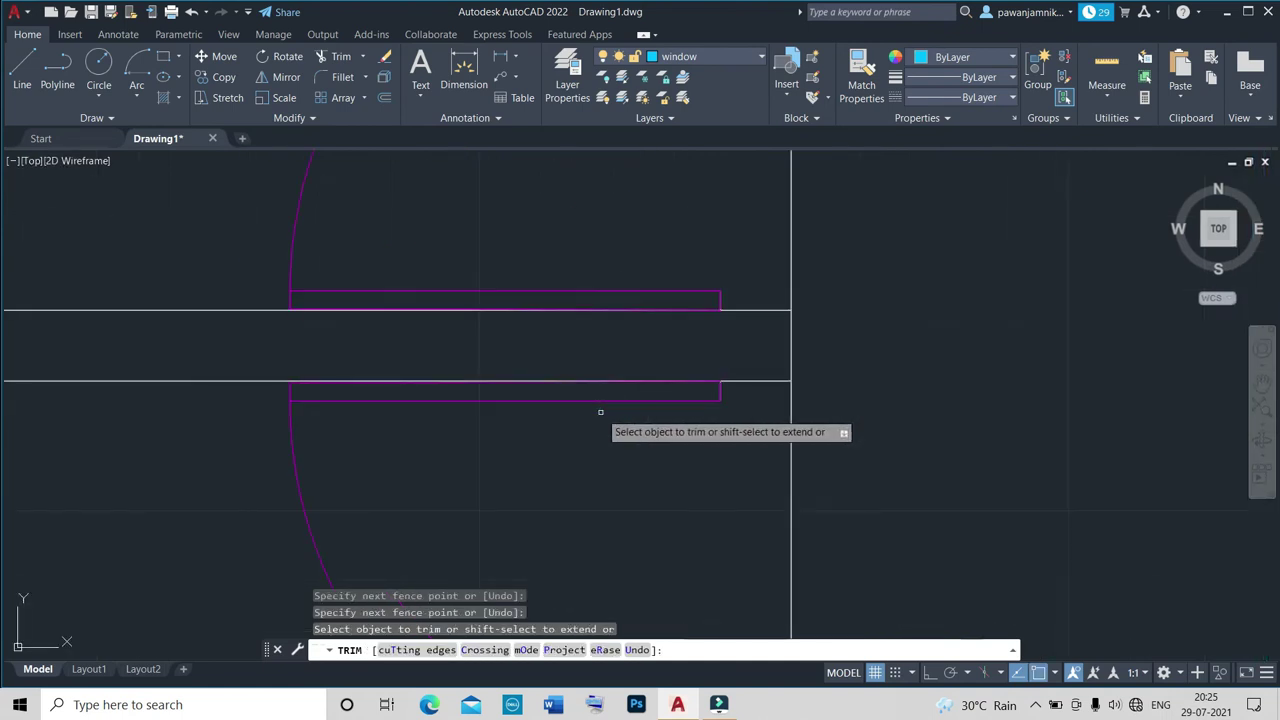
{"action": "scroll", "coordinate": [686, 378], "scroll_direction": "down", "scroll_amount": 4}
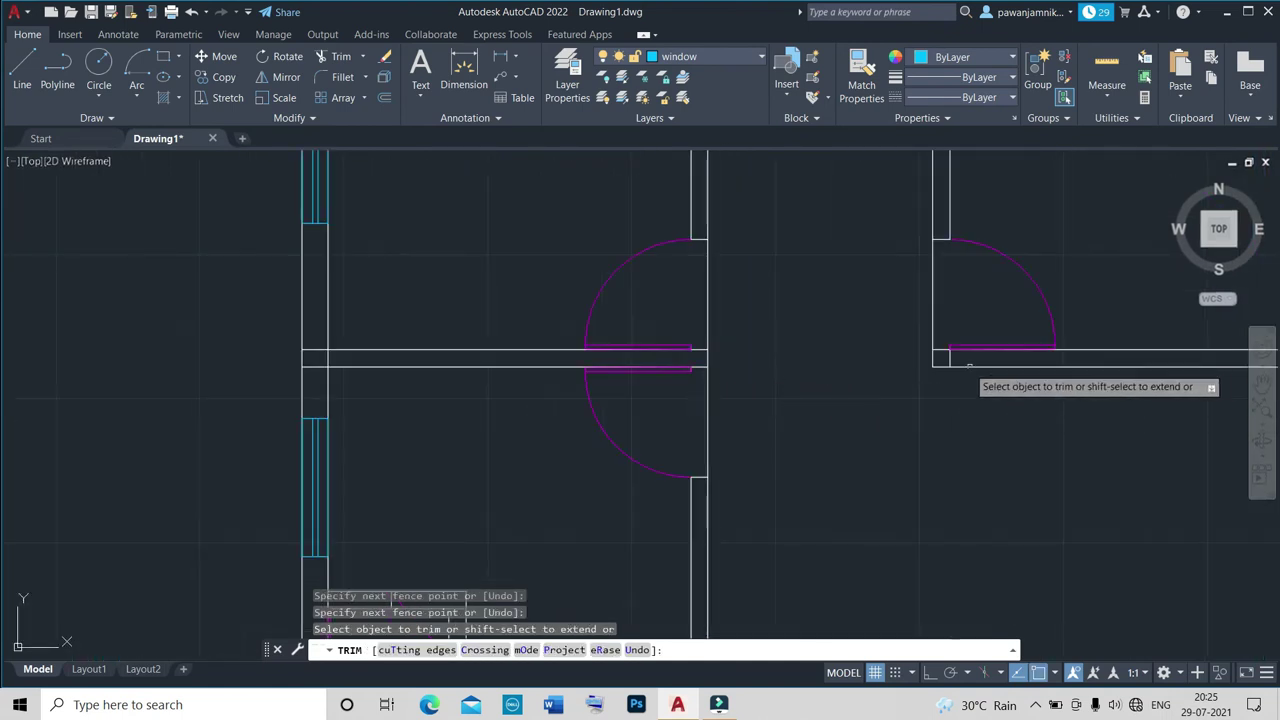
{"action": "scroll", "coordinate": [968, 368], "scroll_direction": "up", "scroll_amount": 2}
Fence-trim the wall lines across the upper door openings, then end trimming.
{"action": "left_click", "coordinate": [910, 322]}
{"action": "key", "text": "Return"}
{"action": "scroll", "coordinate": [880, 345], "scroll_direction": "down", "scroll_amount": 3}
{"action": "scroll", "coordinate": [878, 373], "scroll_direction": "down", "scroll_amount": 3}
{"action": "scroll", "coordinate": [878, 373], "scroll_direction": "down", "scroll_amount": 3}
{"action": "scroll", "coordinate": [890, 315], "scroll_direction": "up", "scroll_amount": 6}
{"action": "left_click", "coordinate": [906, 245]}
{"action": "key", "text": "Return"}
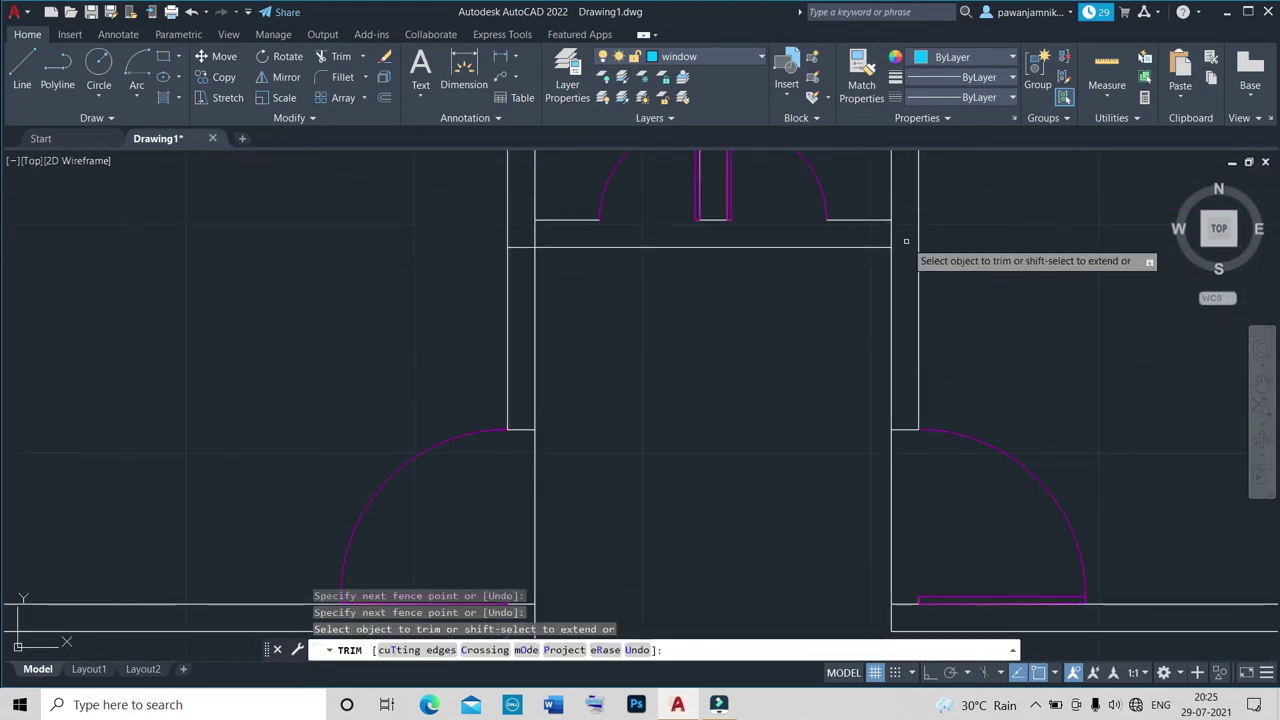
{"action": "left_click", "coordinate": [903, 238]}
{"action": "key", "text": "Return"}
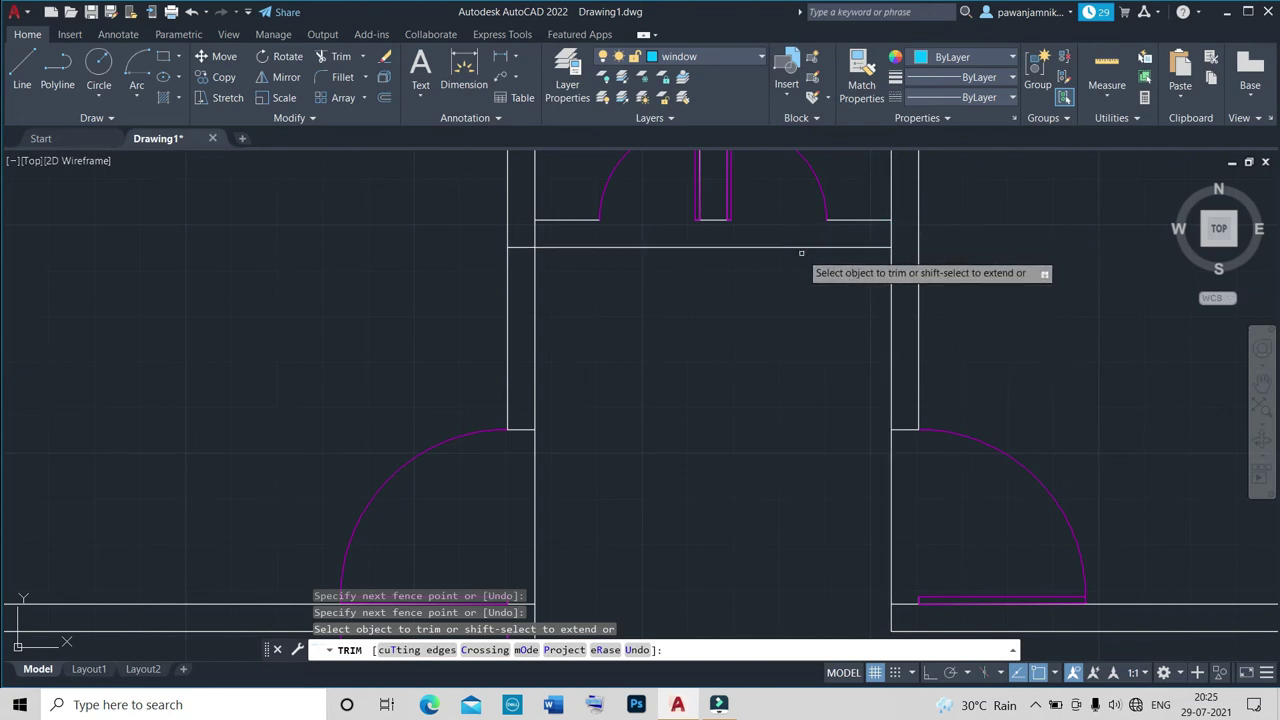
{"action": "key", "text": "Escape"}
Make layer 0 the current layer.
{"action": "type", "text": "l"}
{"action": "key", "text": "Return"}
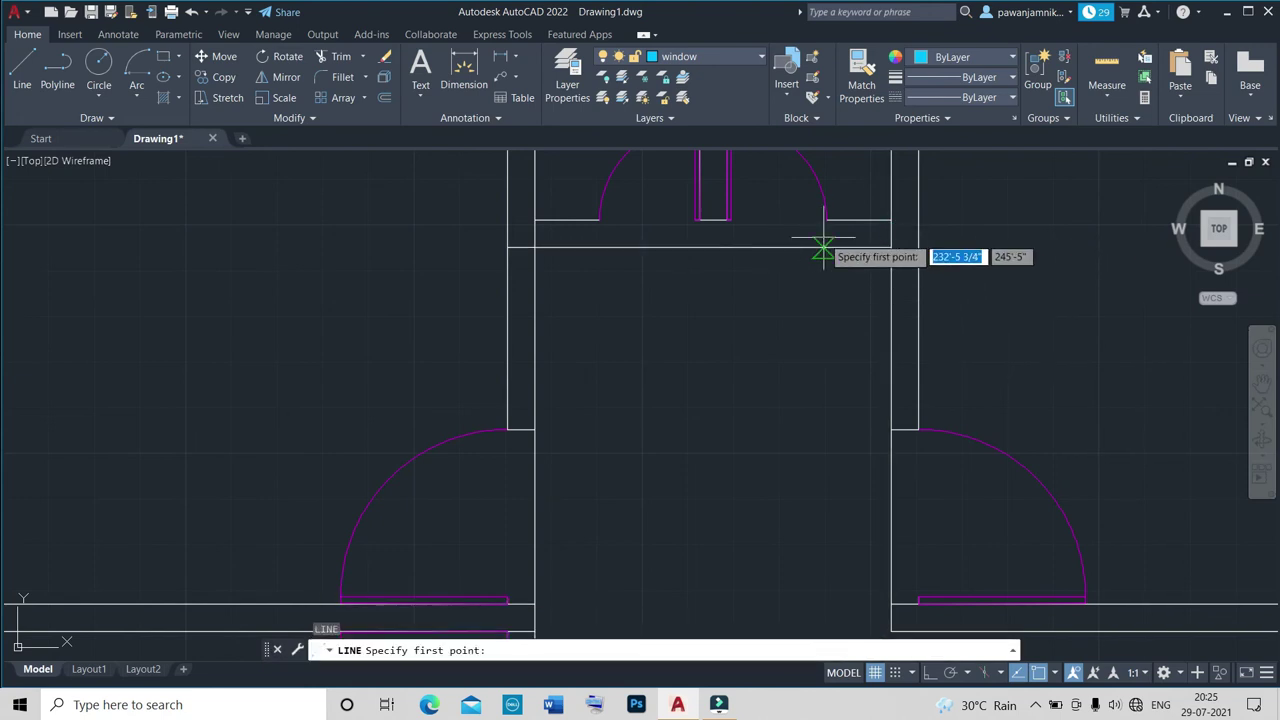
{"action": "left_click", "coordinate": [826, 220]}
{"action": "key", "text": "Escape"}
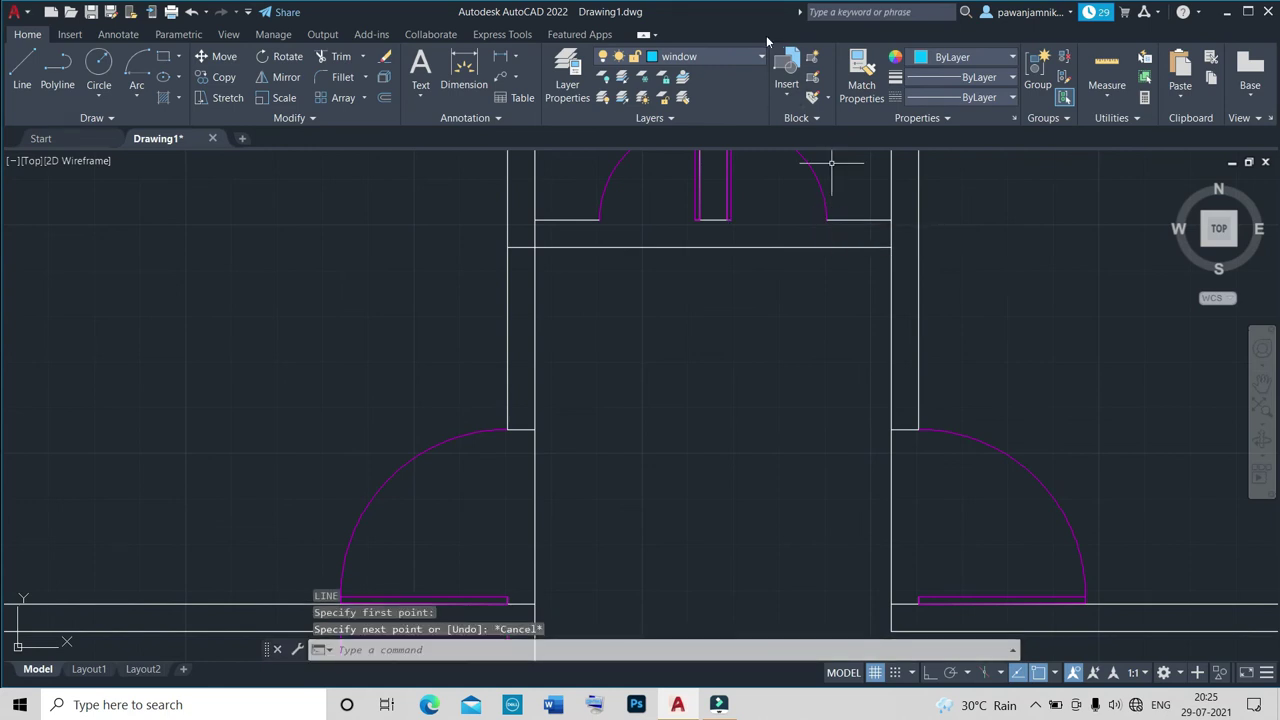
{"action": "left_click", "coordinate": [748, 58]}
{"action": "left_click", "coordinate": [711, 94]}
{"action": "scroll", "coordinate": [846, 220], "scroll_direction": "up", "scroll_amount": 4}
{"action": "scroll", "coordinate": [846, 220], "scroll_direction": "up", "scroll_amount": 4}
With Ortho on, draw a vertical jamb line from the wall corner to the lower wall line.
{"action": "type", "text": "l"}
{"action": "key", "text": "Return"}
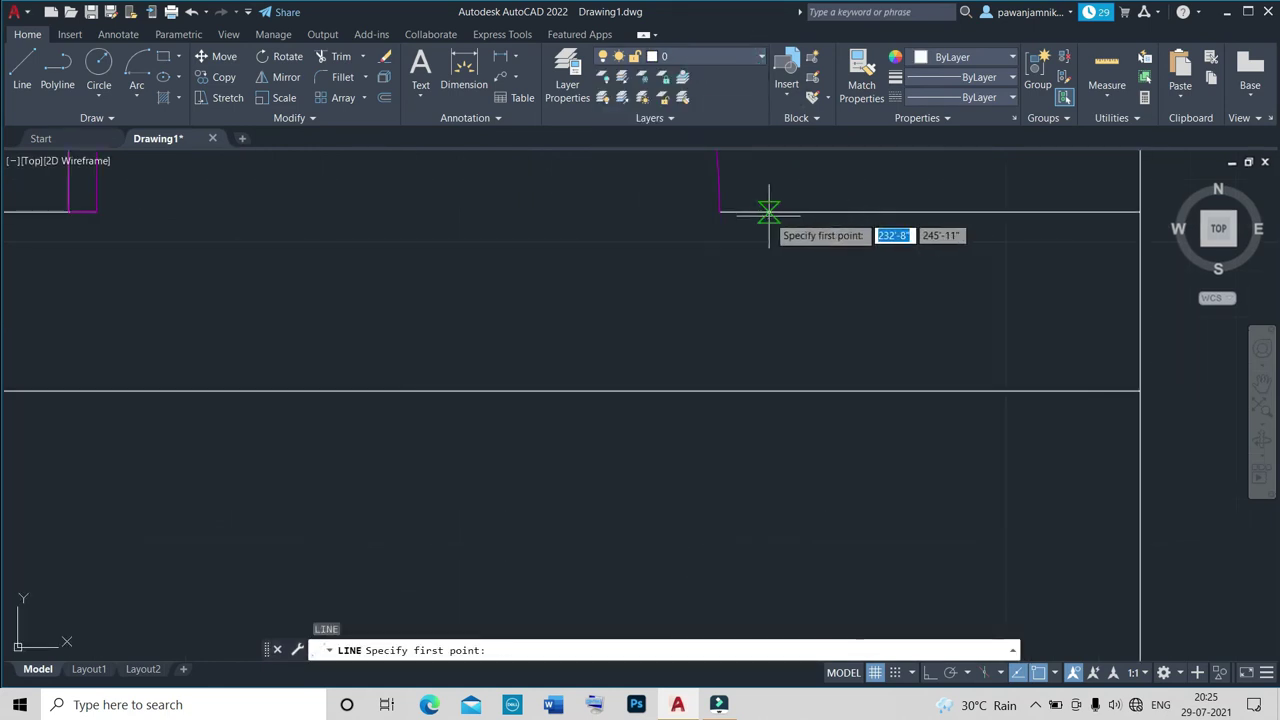
{"action": "left_click", "coordinate": [719, 211]}
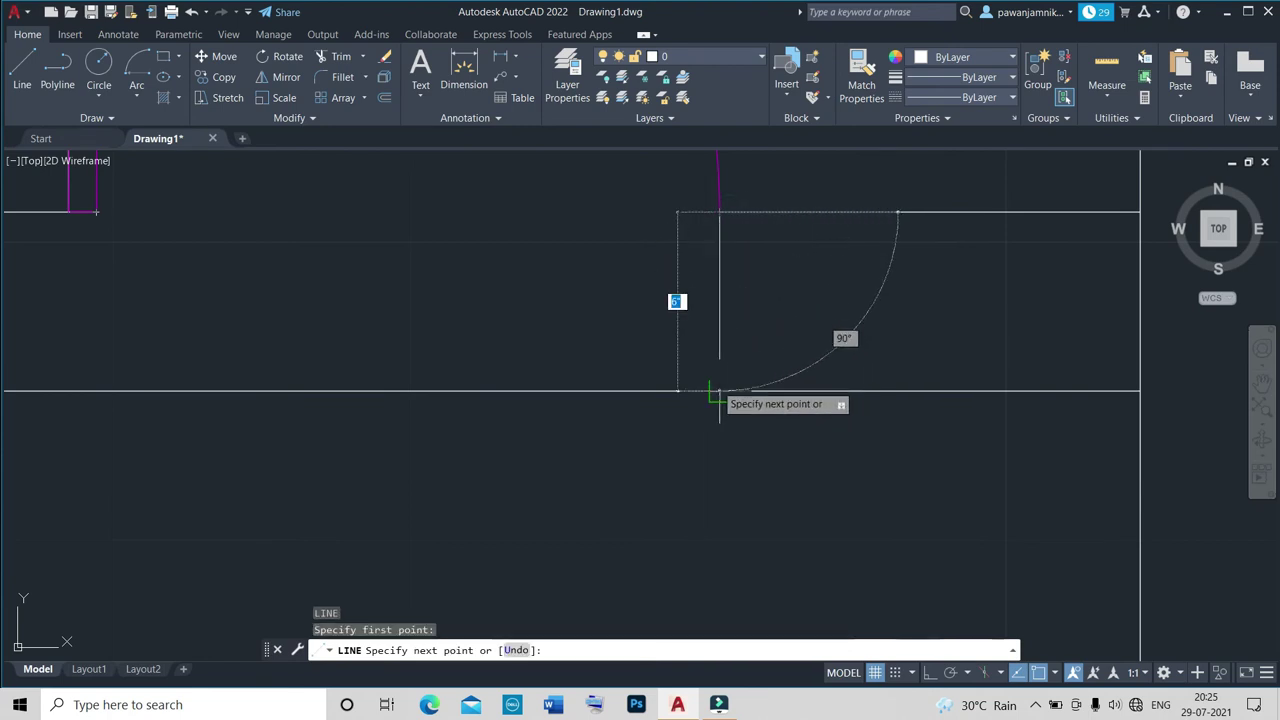
{"action": "left_click", "coordinate": [930, 672]}
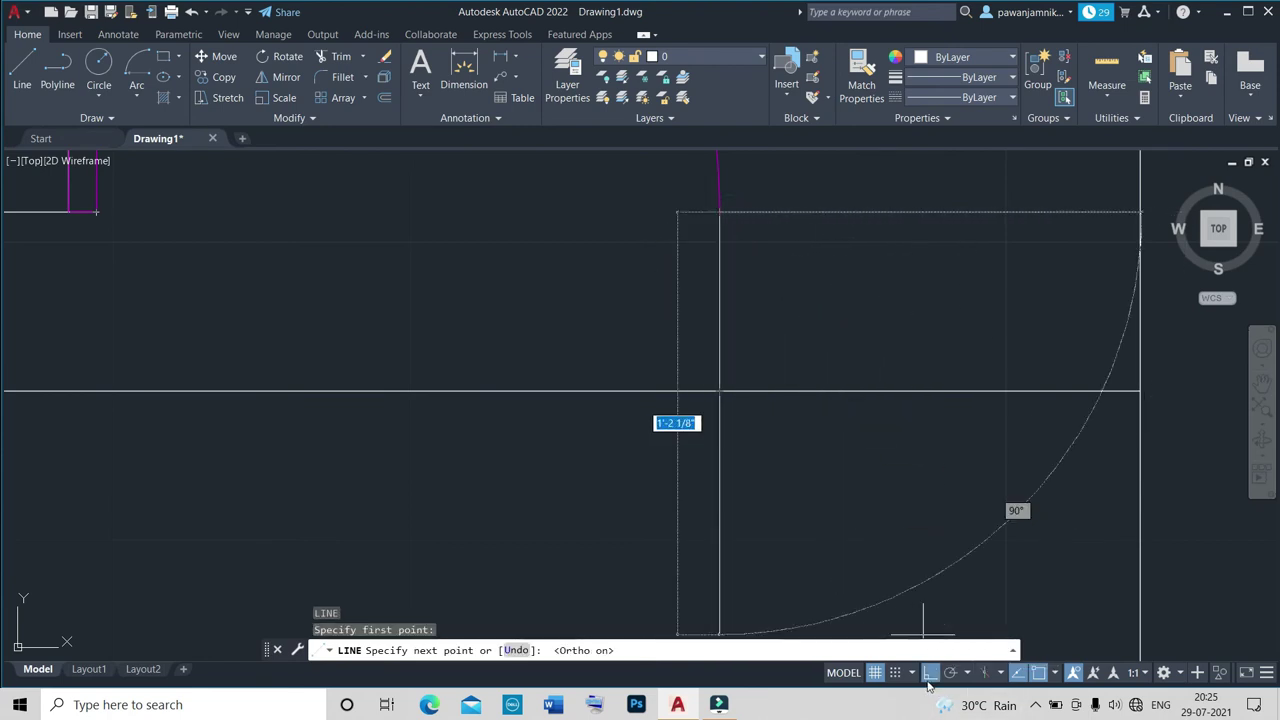
{"action": "left_click", "coordinate": [720, 381]}
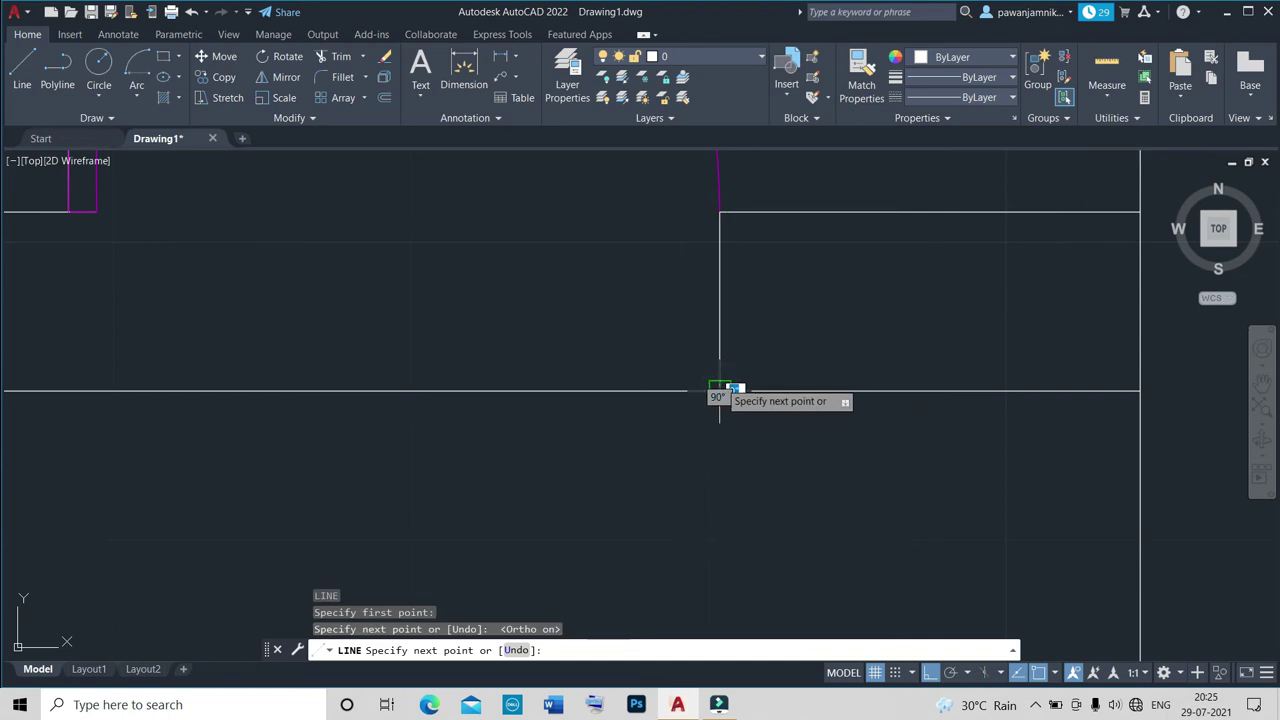
{"action": "key", "text": "Escape"}
{"action": "scroll", "coordinate": [600, 209], "scroll_direction": "down", "scroll_amount": 2}
{"action": "scroll", "coordinate": [390, 210], "scroll_direction": "down", "scroll_amount": 2}
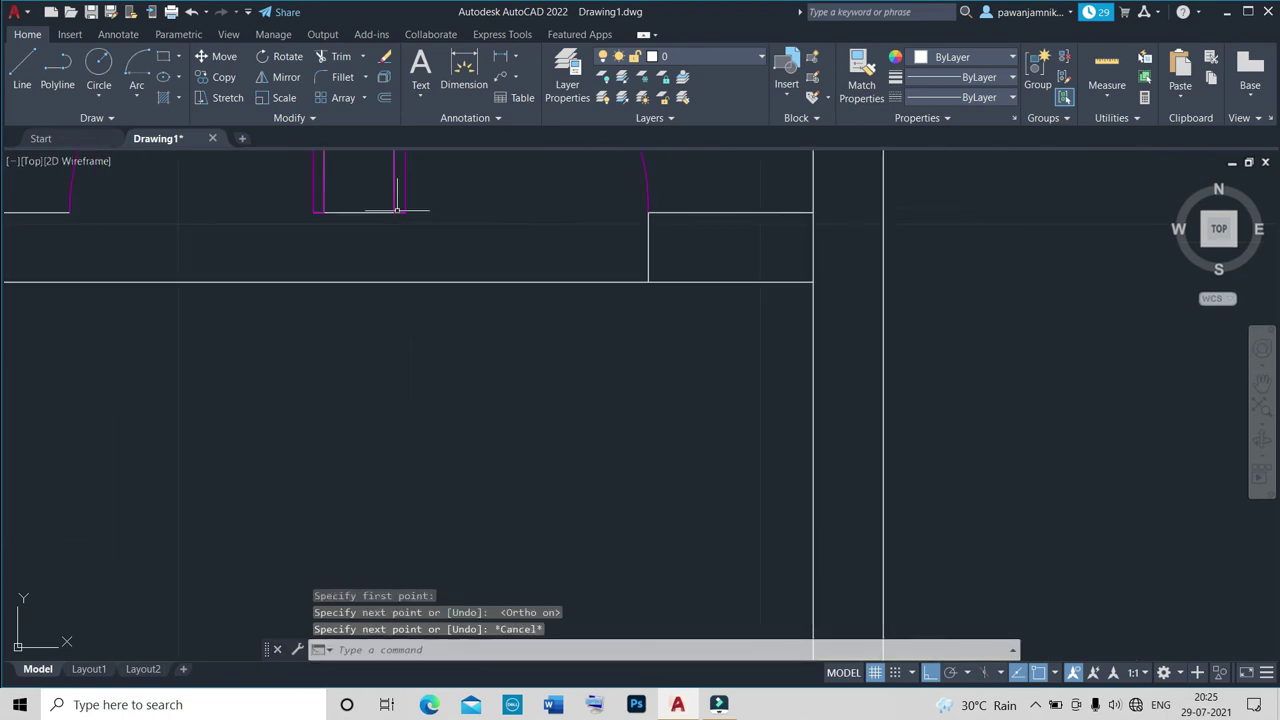
Draw vertical jamb lines from two magenta door corners down to the wall lines below.
{"action": "key", "text": "Return"}
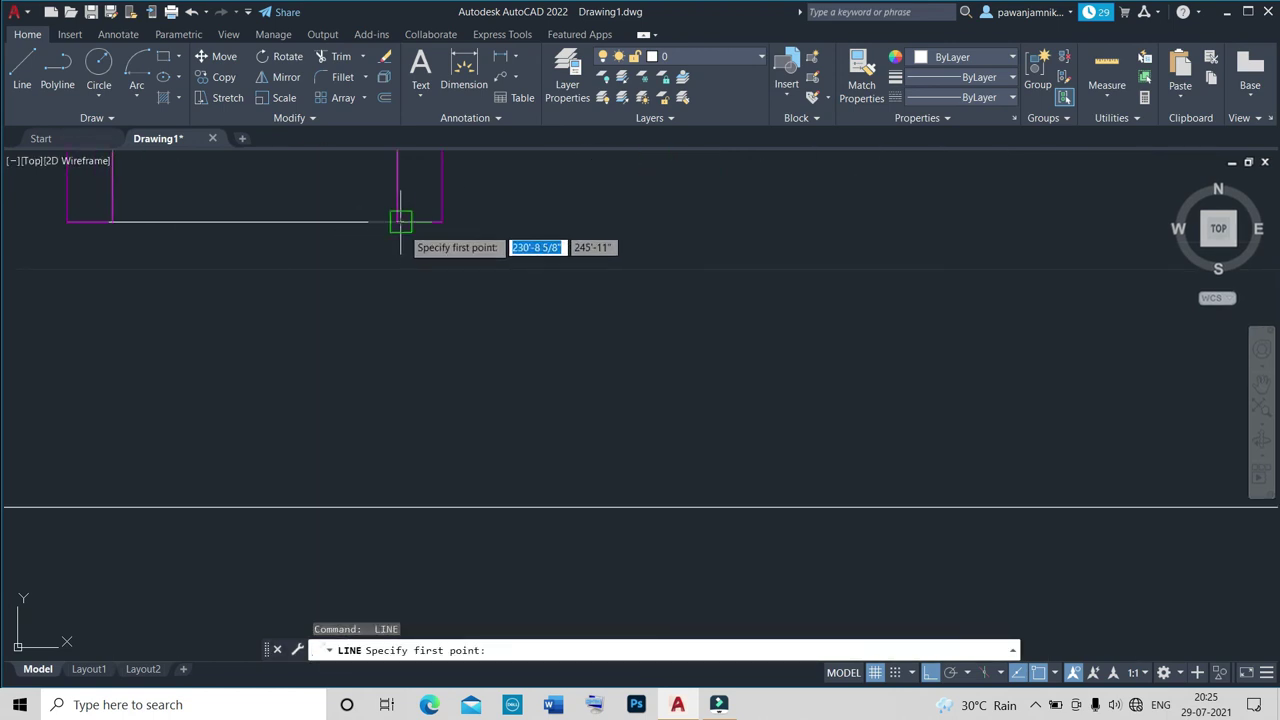
{"action": "left_click", "coordinate": [397, 221]}
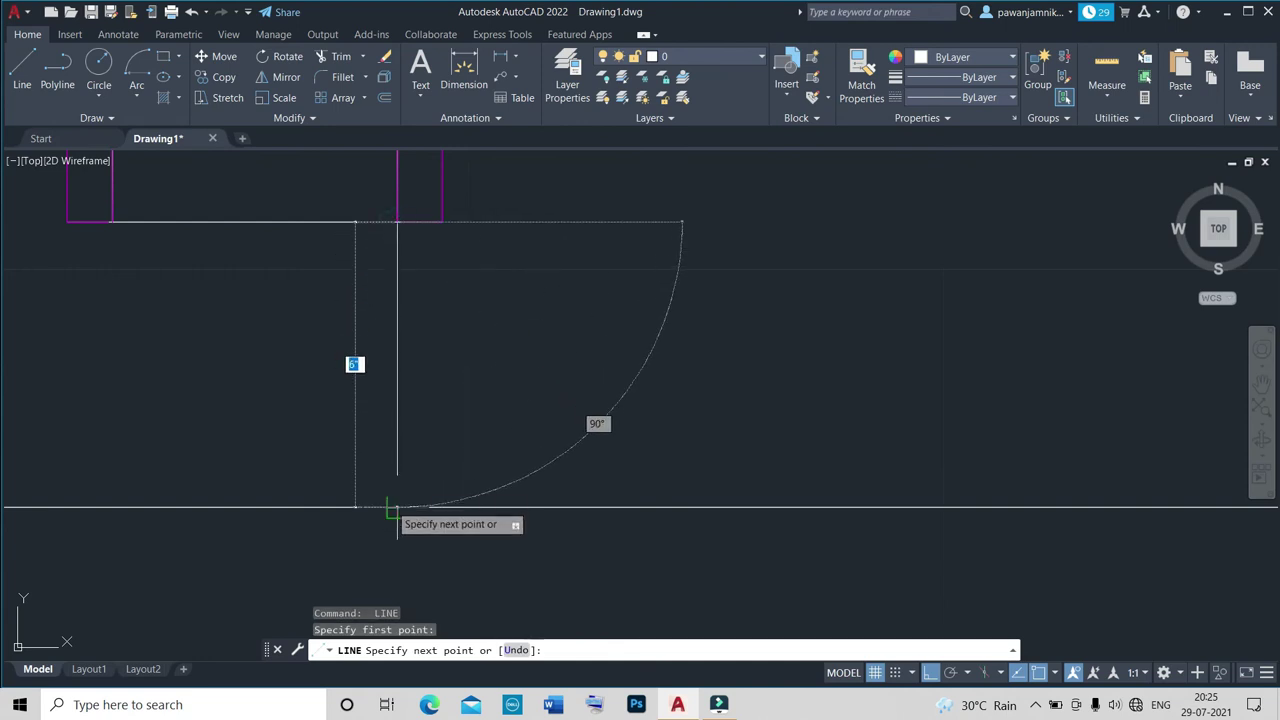
{"action": "left_click", "coordinate": [397, 507]}
{"action": "key", "text": "Escape"}
{"action": "middle_click_drag", "start_coordinate": [11, 337], "coordinate": [185, 385]}
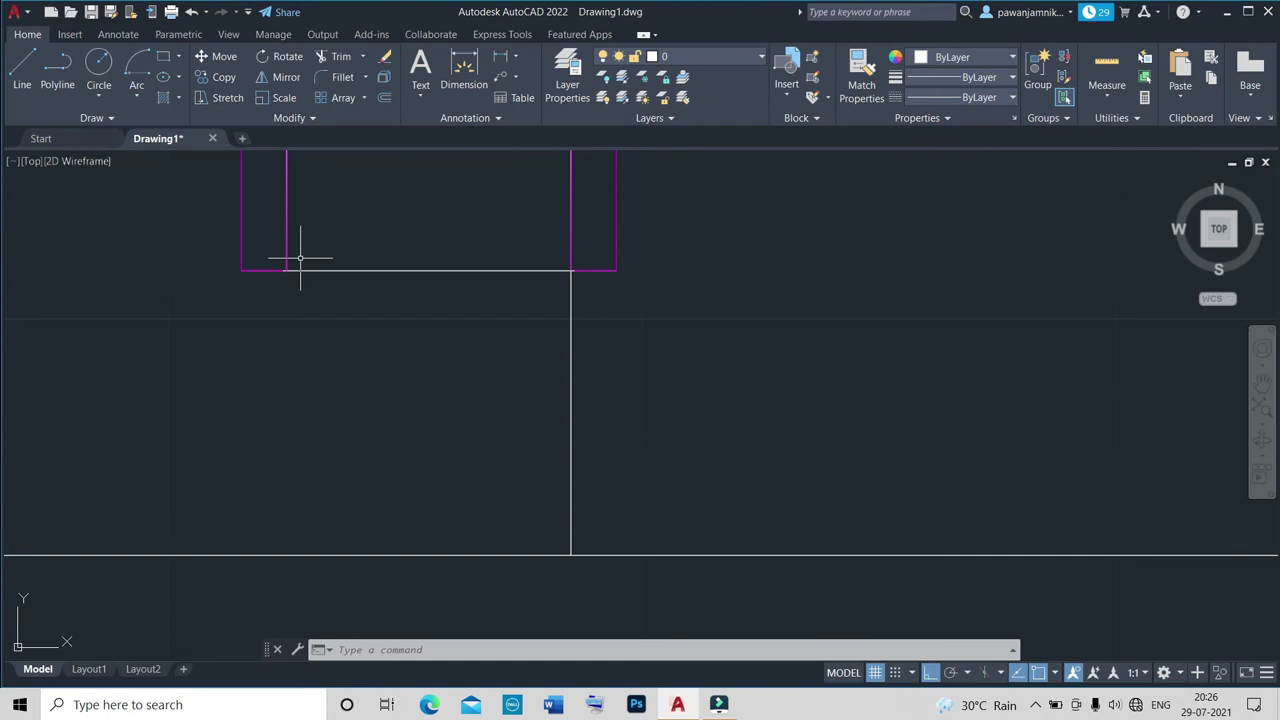
{"action": "key", "text": "space"}
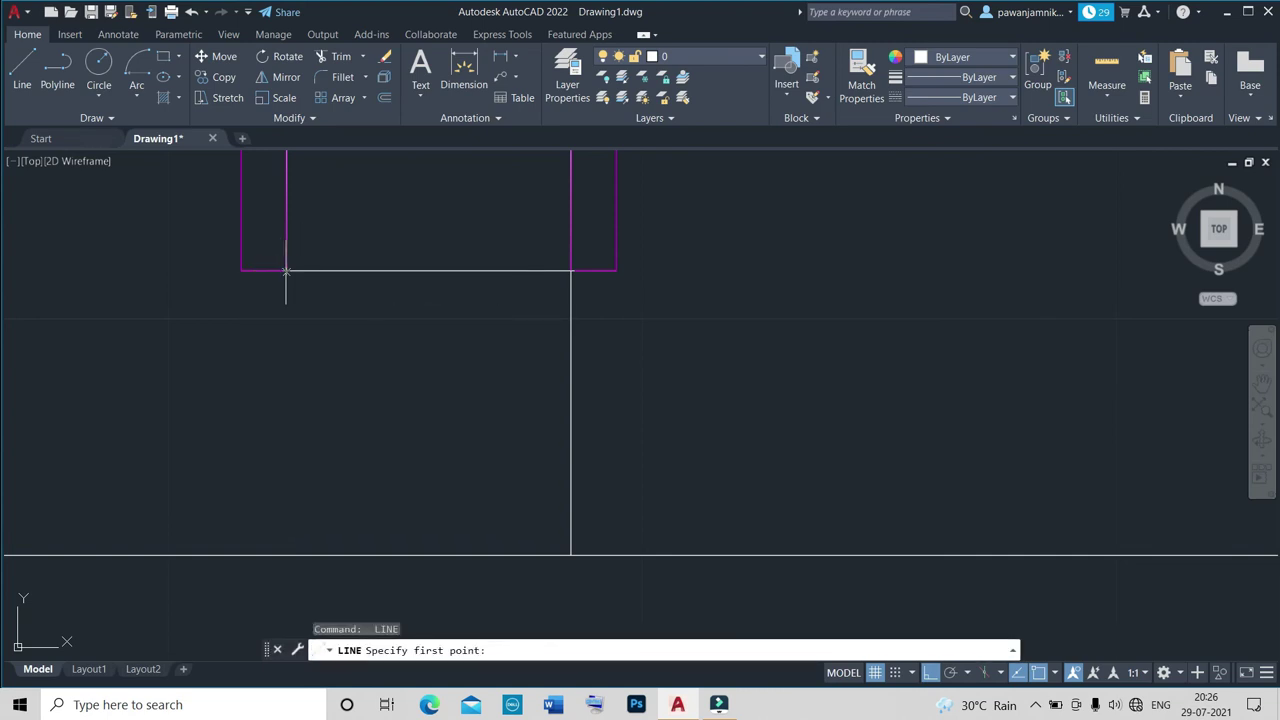
{"action": "left_click", "coordinate": [286, 270]}
{"action": "left_click", "coordinate": [286, 556]}
{"action": "scroll", "coordinate": [330, 439], "scroll_direction": "down", "scroll_amount": 4}
{"action": "scroll", "coordinate": [335, 417], "scroll_direction": "up", "scroll_amount": 4}
{"action": "key", "text": "Escape"}
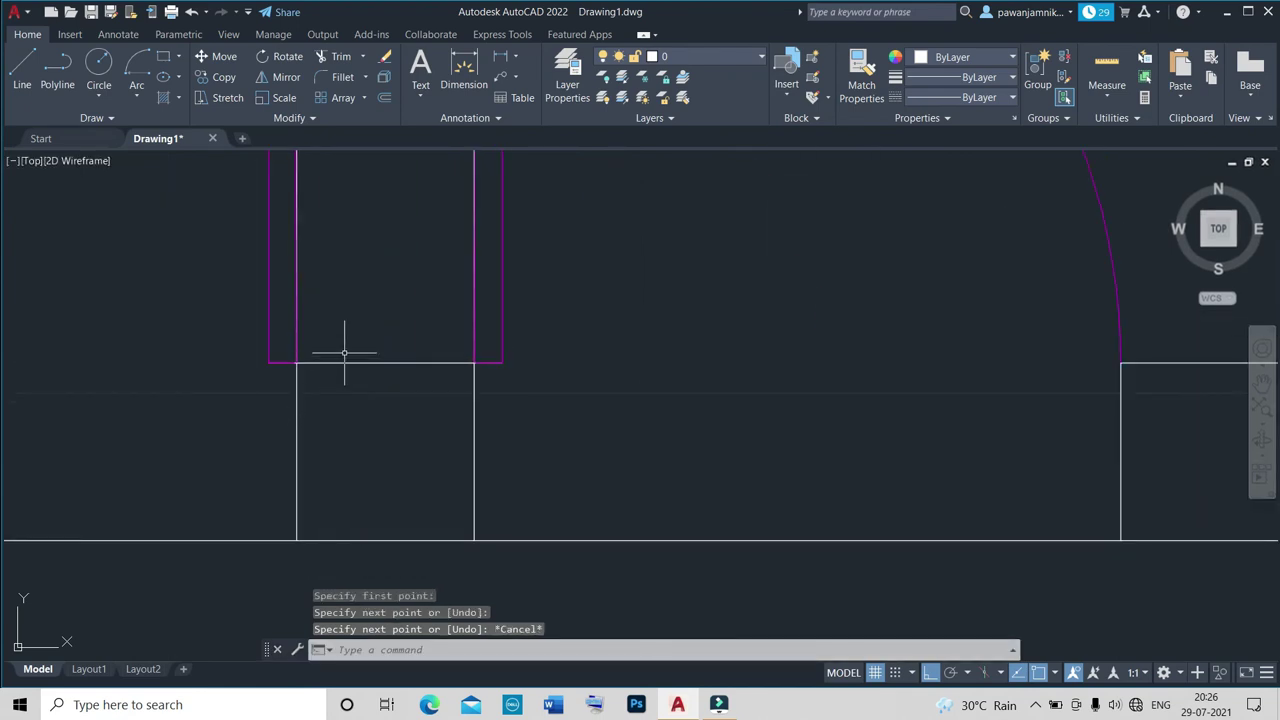
Fence-trim away the wall lines between the double door leaves.
{"action": "type", "text": "tr"}
{"action": "key", "text": "Return"}
{"action": "left_click_drag", "start_coordinate": [351, 366], "coordinate": [343, 340]}
{"action": "scroll", "coordinate": [337, 403], "scroll_direction": "down", "scroll_amount": 3}
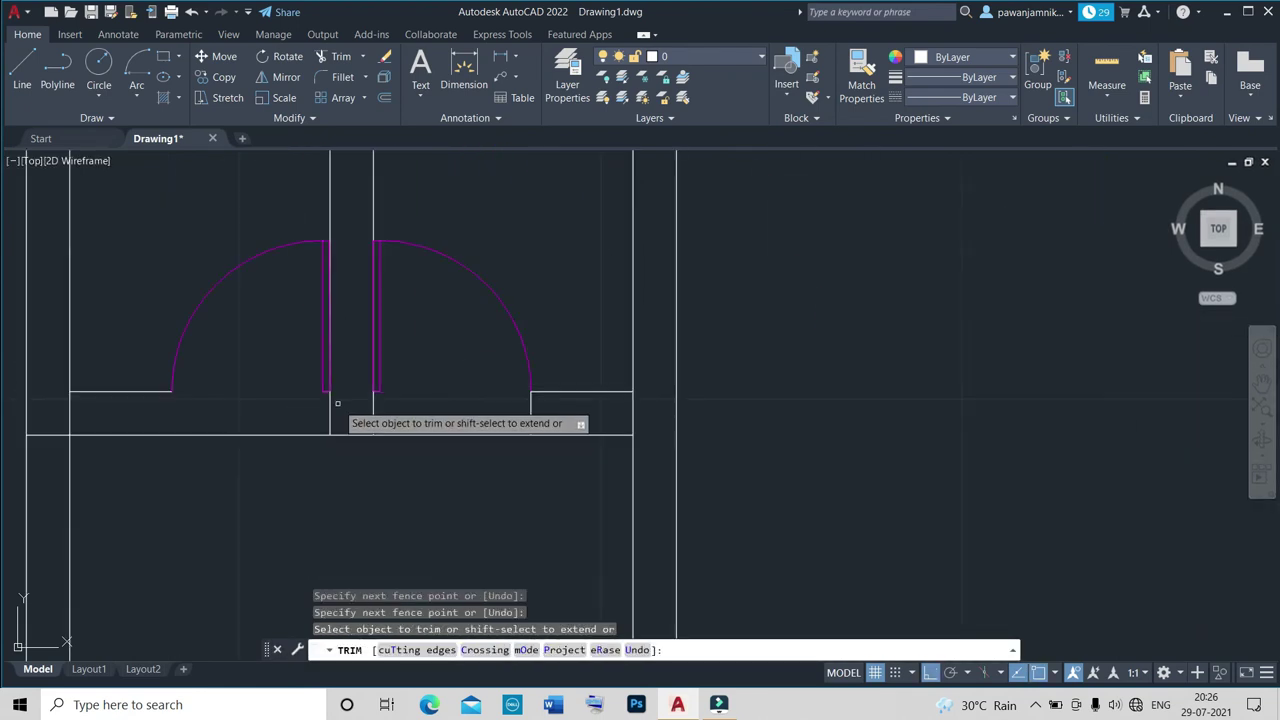
{"action": "scroll", "coordinate": [130, 400], "scroll_direction": "up", "scroll_amount": 2}
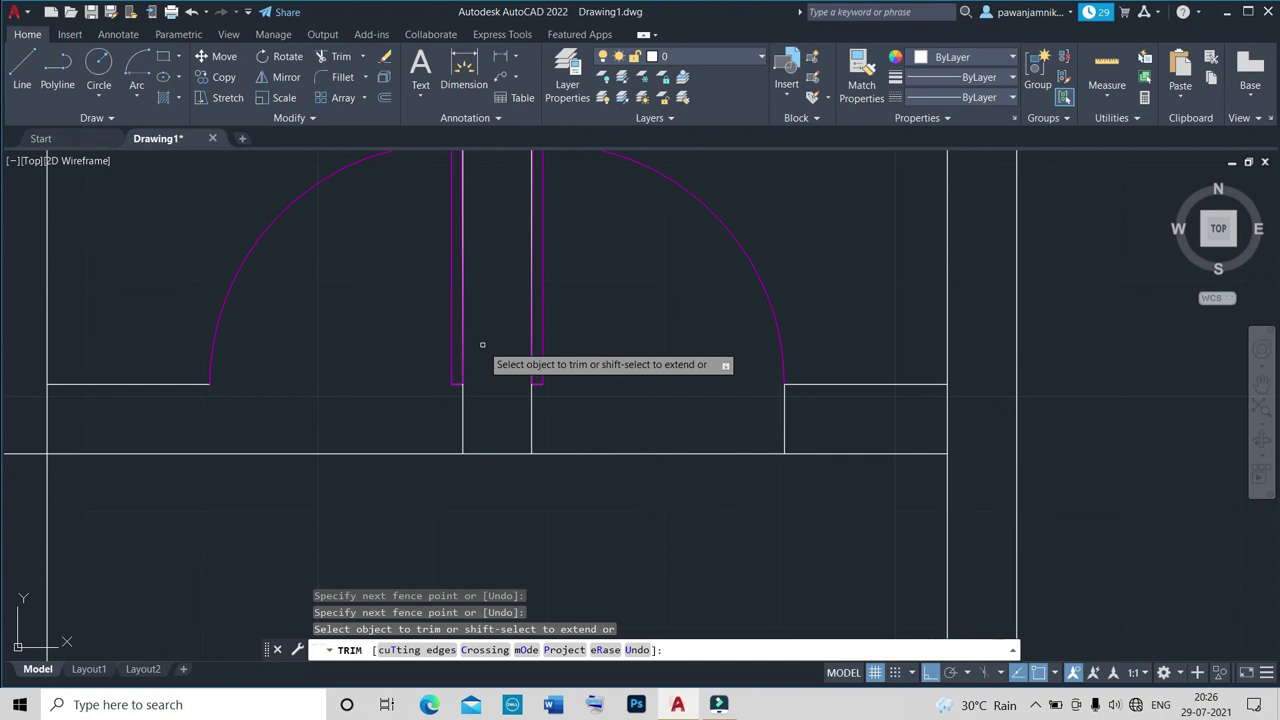
{"action": "key", "text": "Escape"}
Draw a vertical jamb line from the left door arc's end down to the lower wall line.
{"action": "type", "text": "l"}
{"action": "key", "text": "Return"}
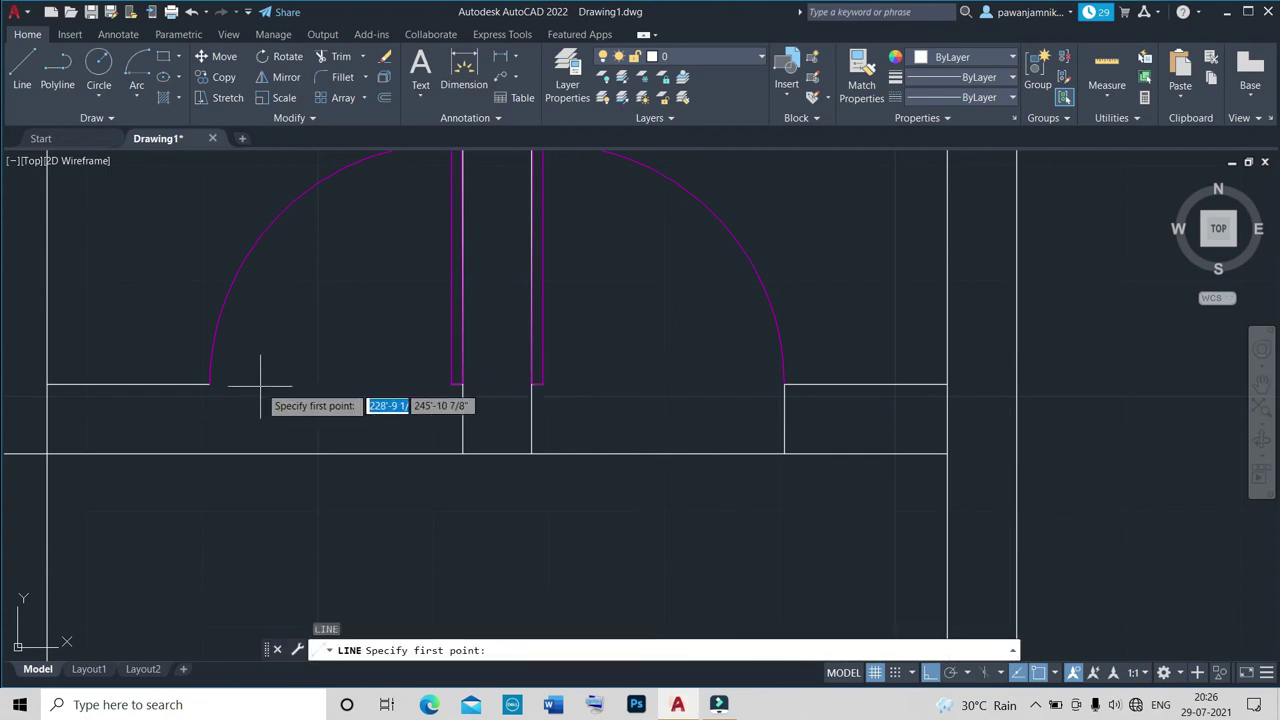
{"action": "left_click", "coordinate": [209, 384]}
{"action": "left_click", "coordinate": [209, 454]}
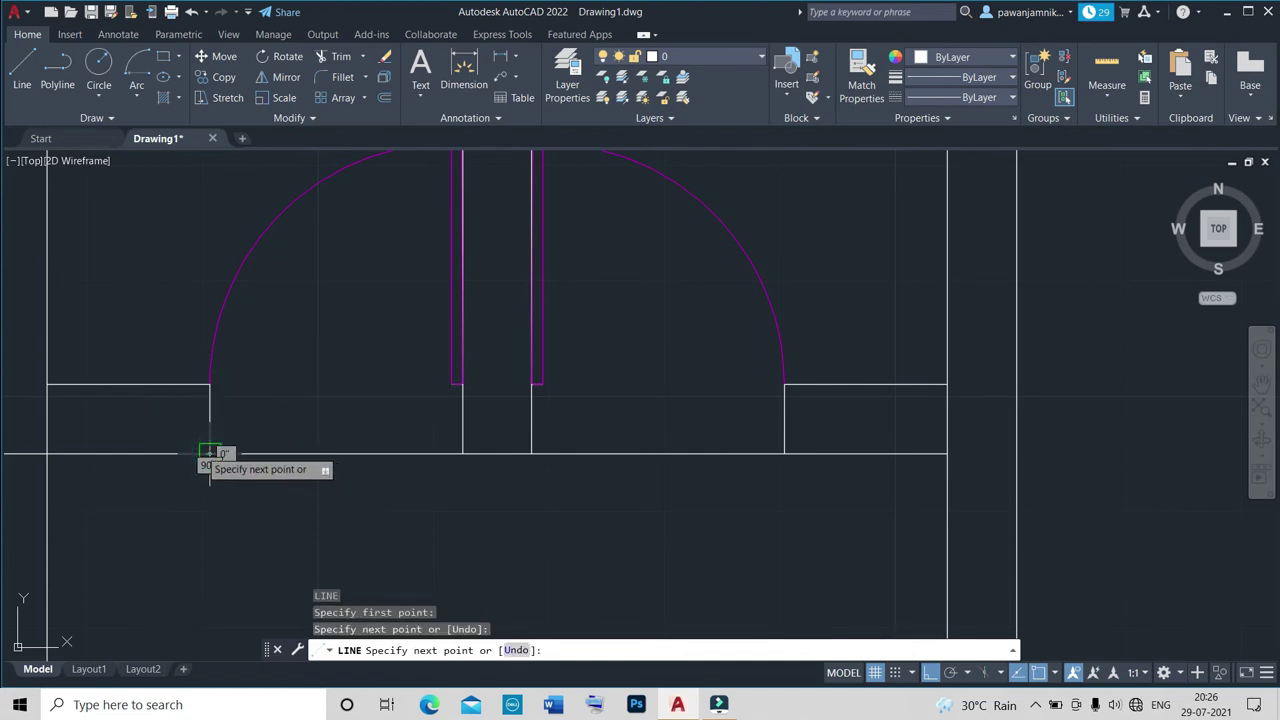
{"action": "key", "text": "Escape"}
{"action": "scroll", "coordinate": [450, 377], "scroll_direction": "down", "scroll_amount": 5}
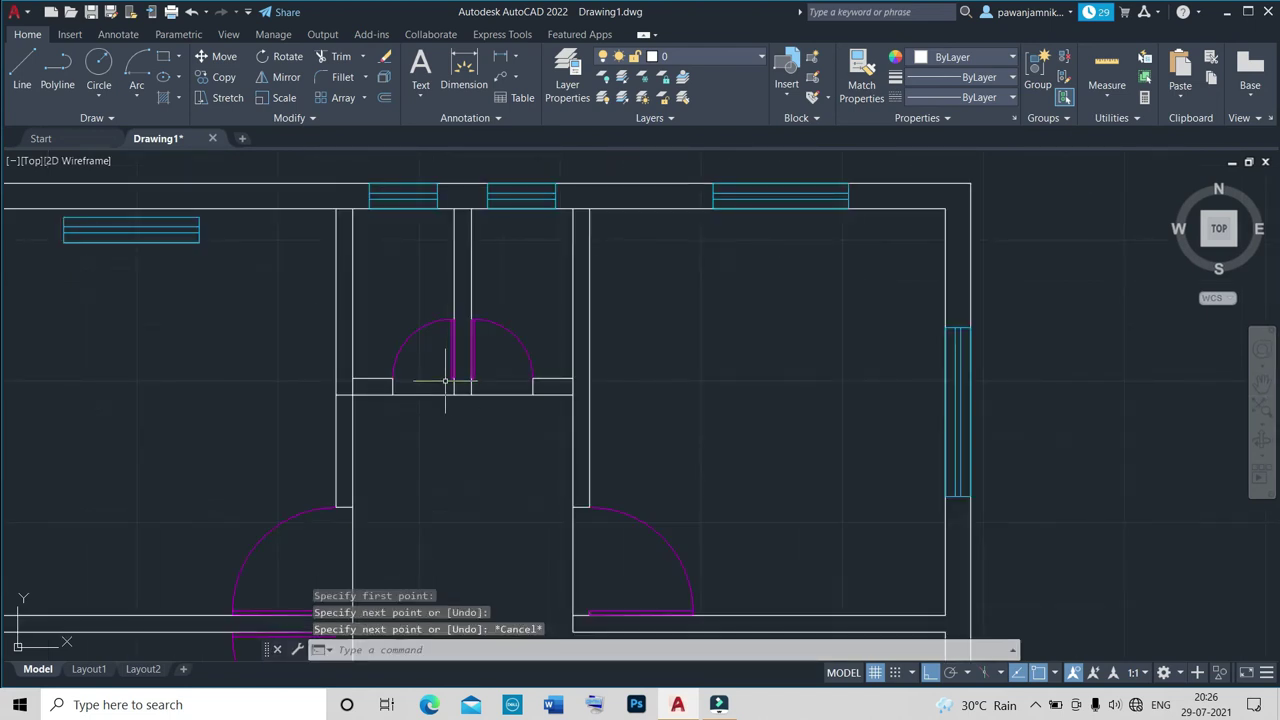
{"action": "scroll", "coordinate": [445, 380], "scroll_direction": "down", "scroll_amount": 6}
{"action": "scroll", "coordinate": [435, 490], "scroll_direction": "up", "scroll_amount": 5}
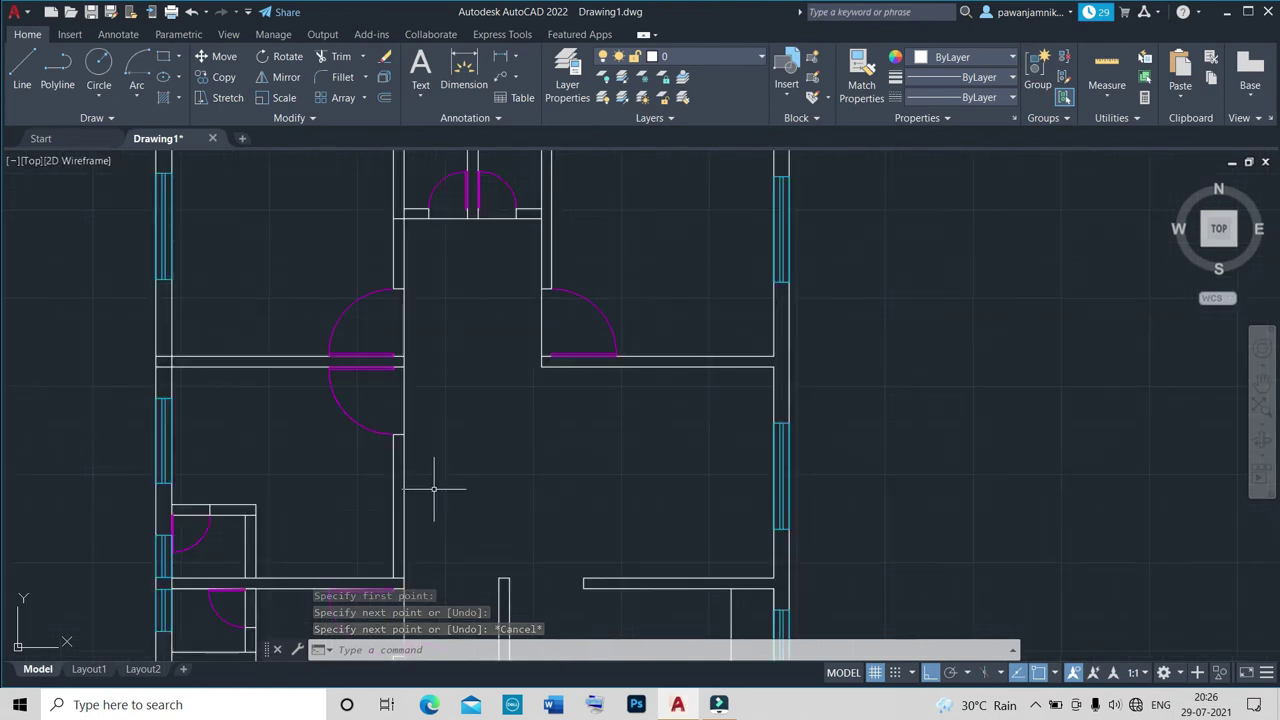
{"action": "scroll", "coordinate": [433, 486], "scroll_direction": "down", "scroll_amount": 3}
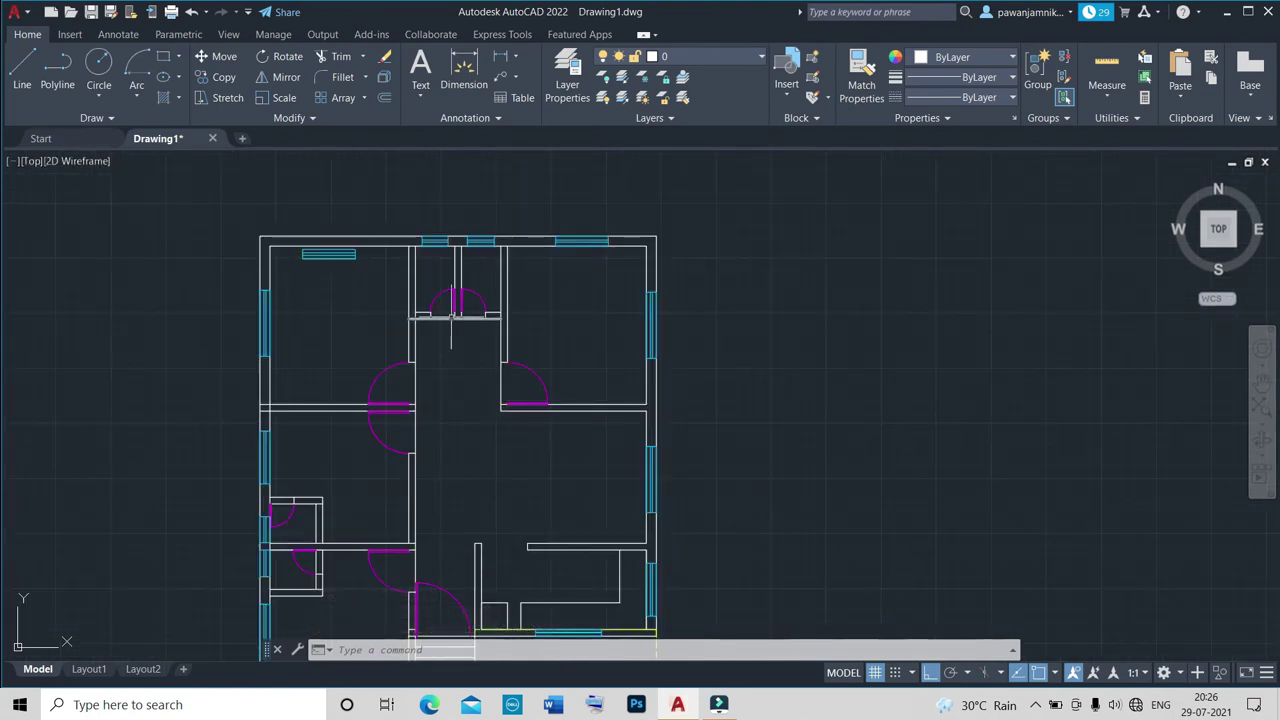
{"action": "scroll", "coordinate": [452, 318], "scroll_direction": "up", "scroll_amount": 3}
{"action": "scroll", "coordinate": [443, 309], "scroll_direction": "up", "scroll_amount": 2}
{"action": "scroll", "coordinate": [466, 300], "scroll_direction": "down", "scroll_amount": 3}
{"action": "scroll", "coordinate": [460, 312], "scroll_direction": "down", "scroll_amount": 4}
{"action": "scroll", "coordinate": [456, 318], "scroll_direction": "up", "scroll_amount": 5}
{"action": "scroll", "coordinate": [457, 320], "scroll_direction": "down", "scroll_amount": 4}
{"action": "scroll", "coordinate": [455, 323], "scroll_direction": "up", "scroll_amount": 4}
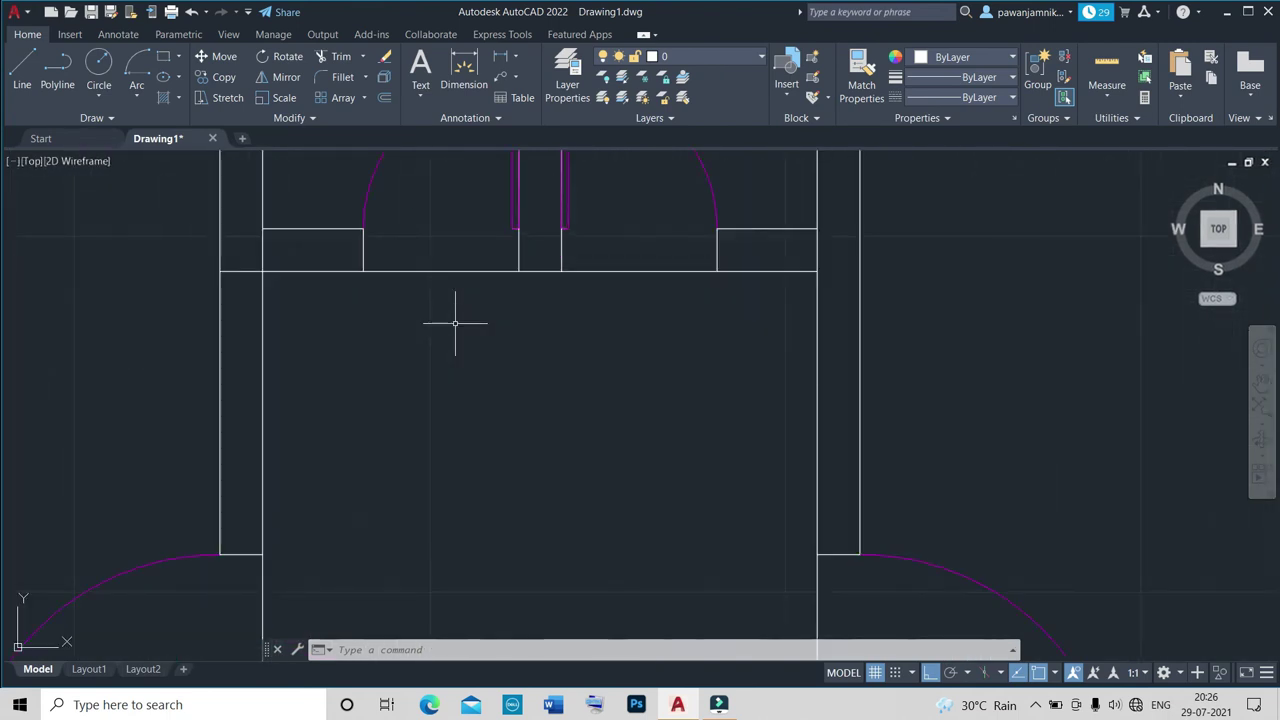
{"action": "scroll", "coordinate": [455, 323], "scroll_direction": "down", "scroll_amount": 4}
{"action": "scroll", "coordinate": [453, 323], "scroll_direction": "down", "scroll_amount": 5}
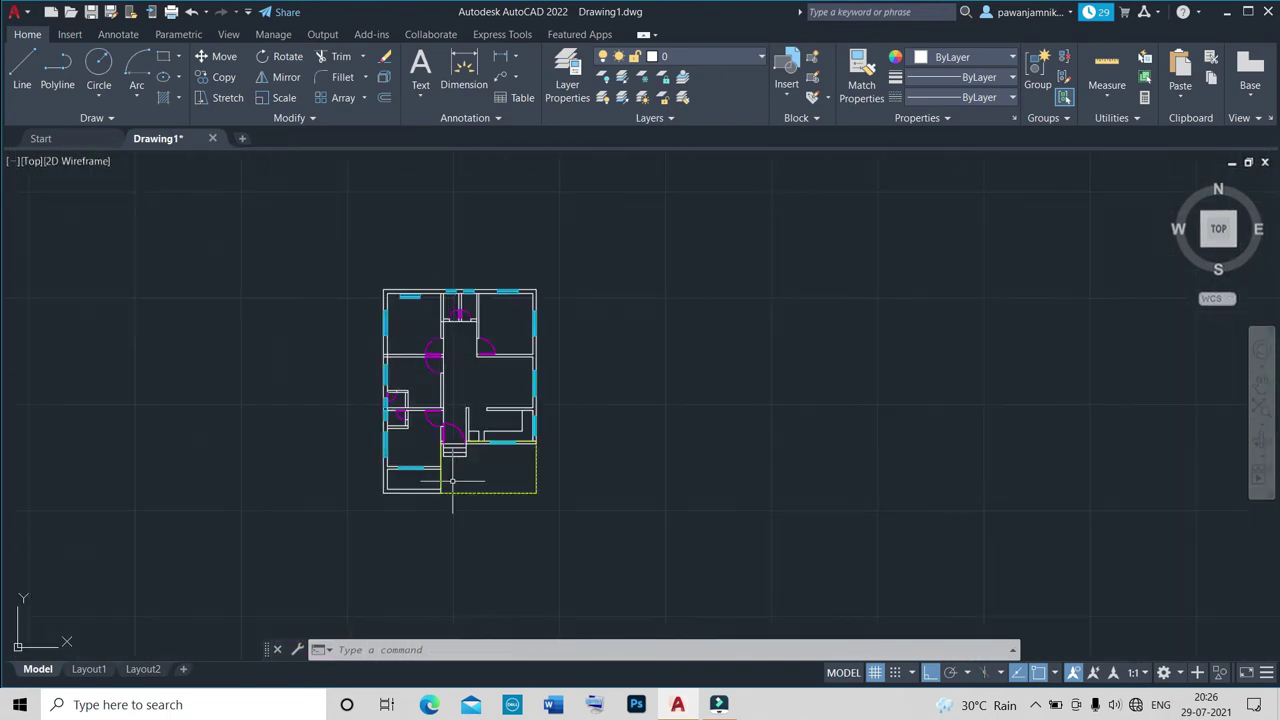
{"action": "scroll", "coordinate": [452, 481], "scroll_direction": "up", "scroll_amount": 6}
{"action": "scroll", "coordinate": [452, 470], "scroll_direction": "down", "scroll_amount": 3}
Switch off the porch layer's light bulb in the Layer list to hide its dashed outline.
{"action": "scroll", "coordinate": [450, 426], "scroll_direction": "up", "scroll_amount": 2}
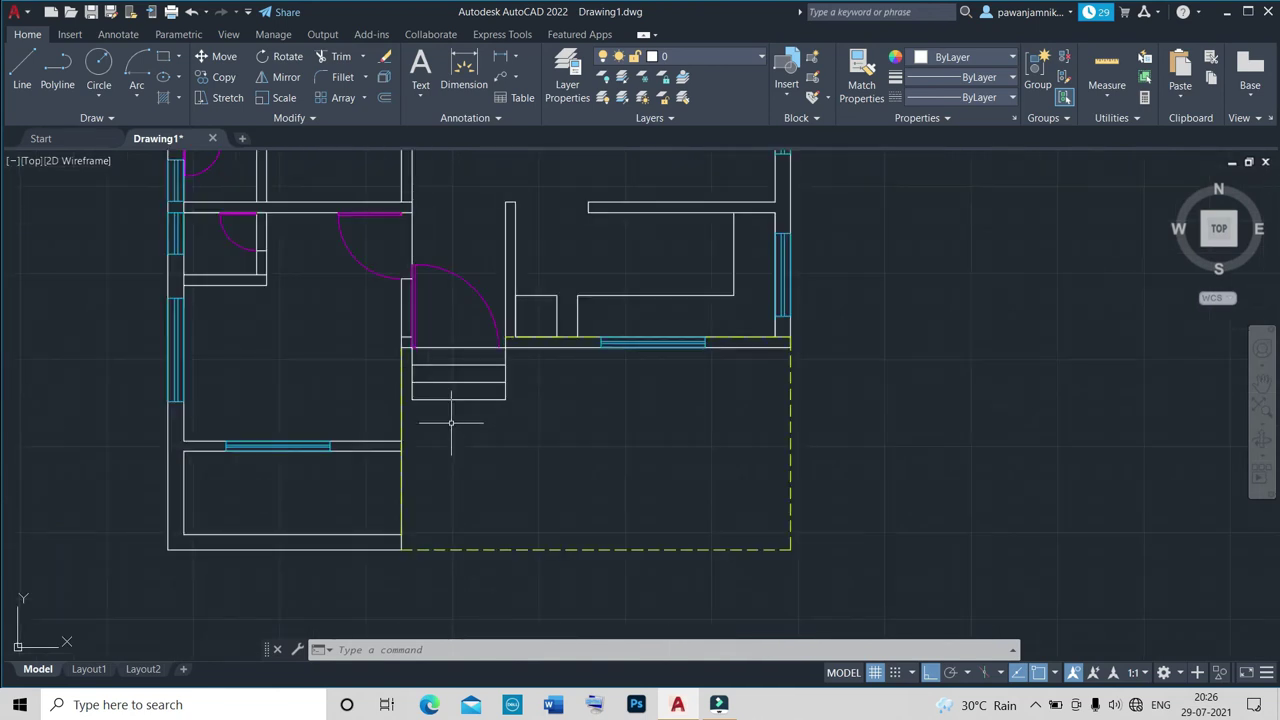
{"action": "scroll", "coordinate": [435, 507], "scroll_direction": "up", "scroll_amount": 4}
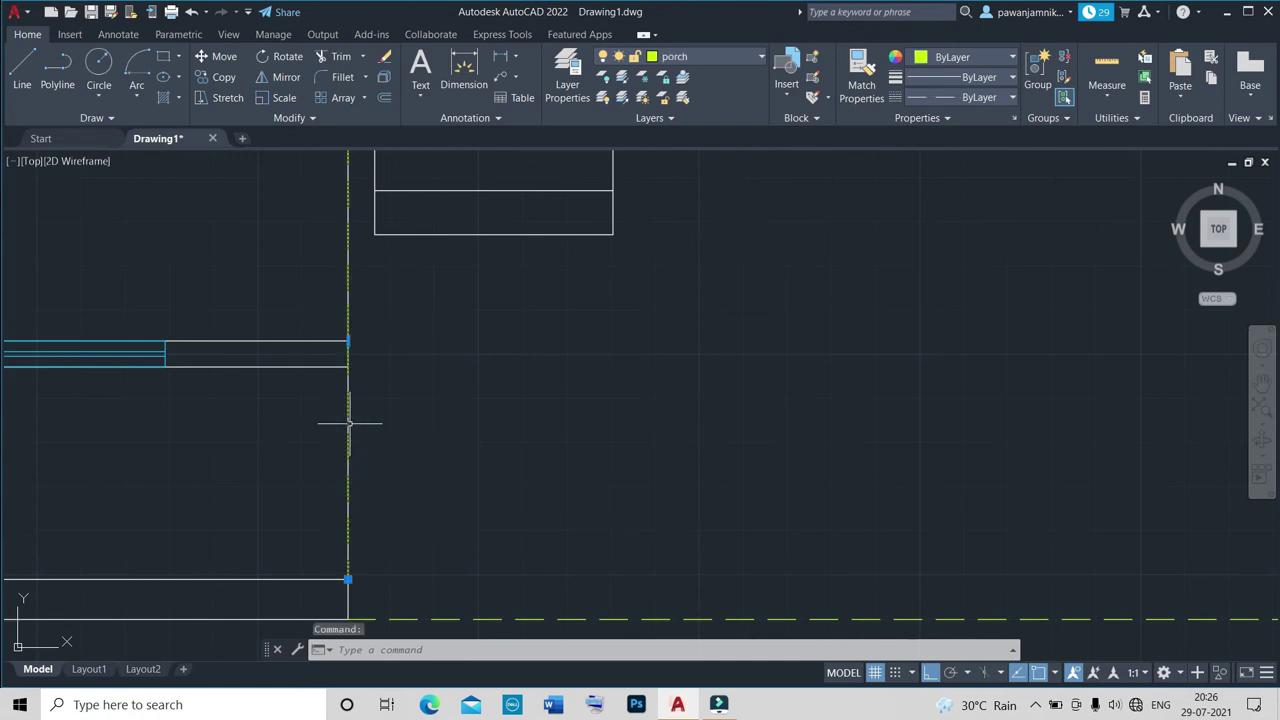
{"action": "left_click", "coordinate": [662, 56]}
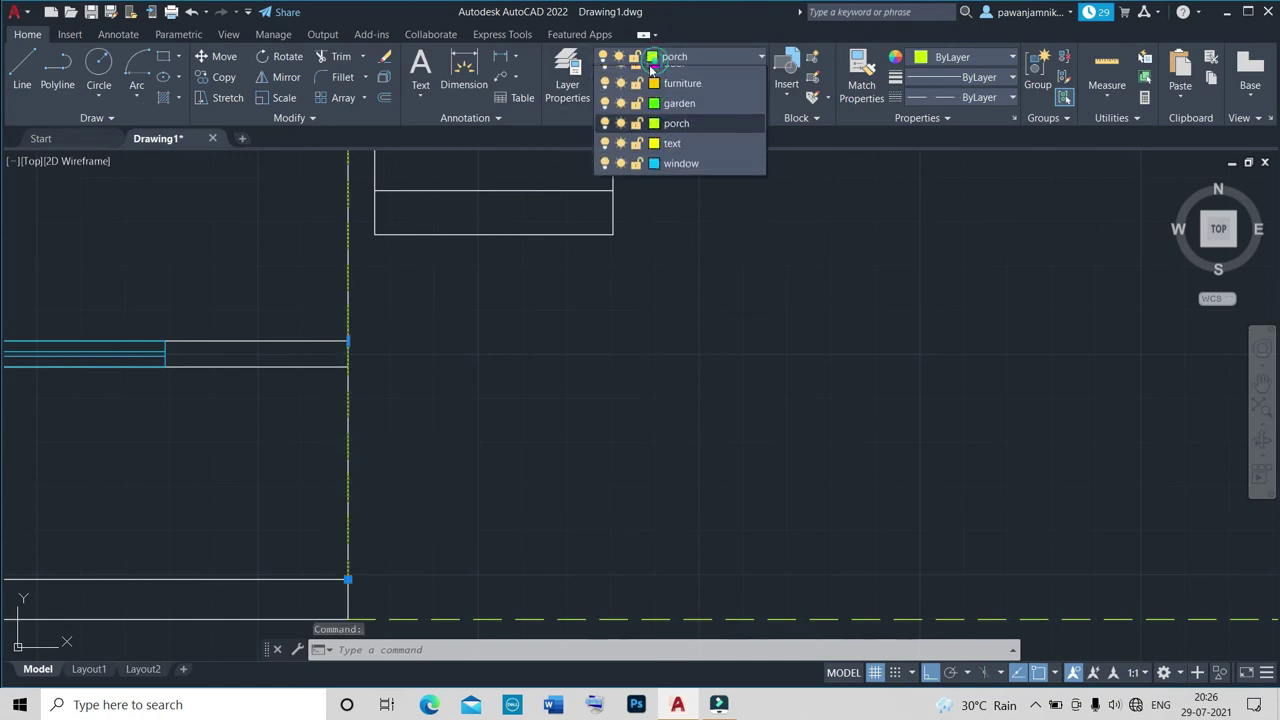
{"action": "left_click", "coordinate": [605, 158]}
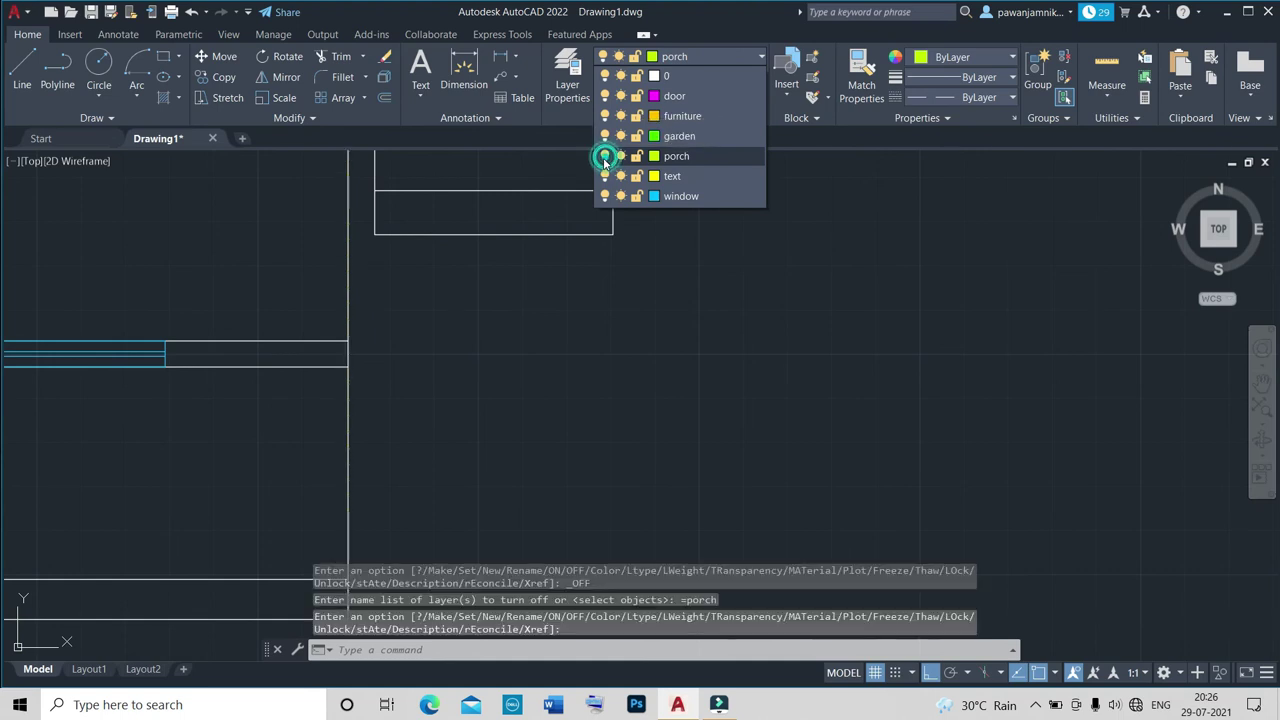
{"action": "scroll", "coordinate": [440, 370], "scroll_direction": "down", "scroll_amount": 3}
{"action": "scroll", "coordinate": [422, 402], "scroll_direction": "up", "scroll_amount": 2}
{"action": "scroll", "coordinate": [436, 379], "scroll_direction": "up", "scroll_amount": 3}
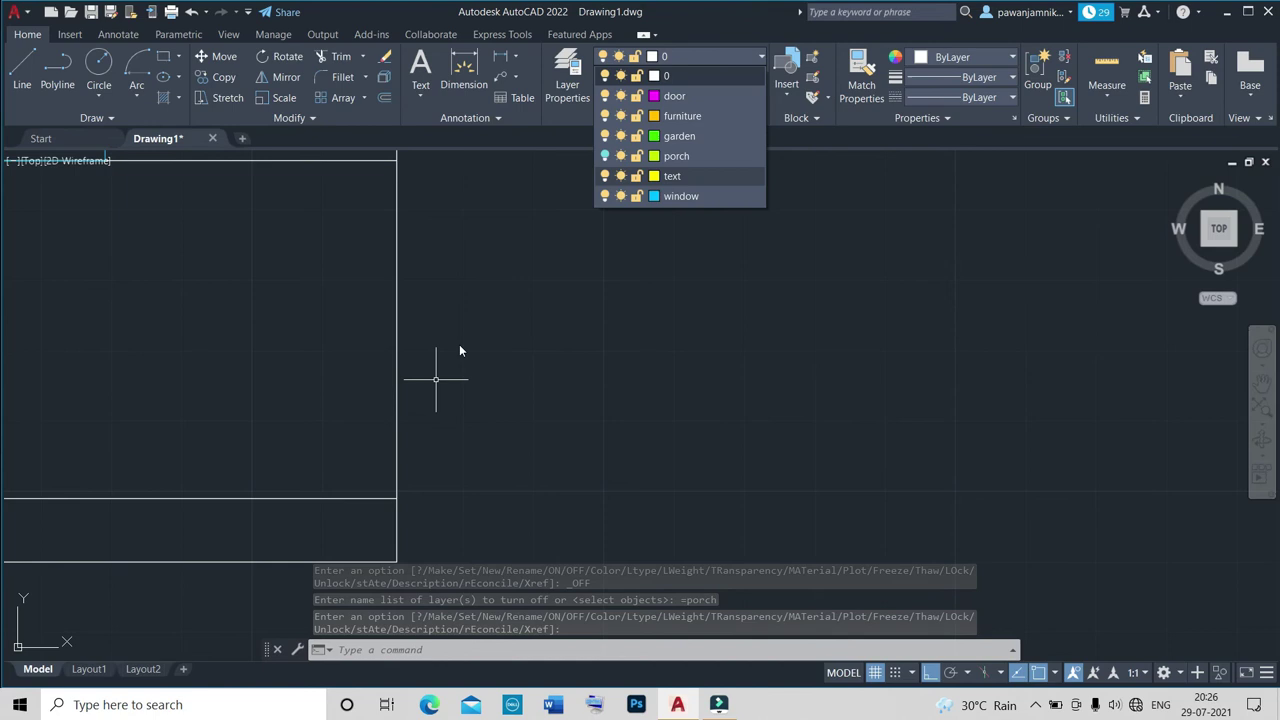
Fence-trim the wall lines around the front door and porch steps, then bring up the layer list.
{"action": "left_click", "coordinate": [435, 336]}
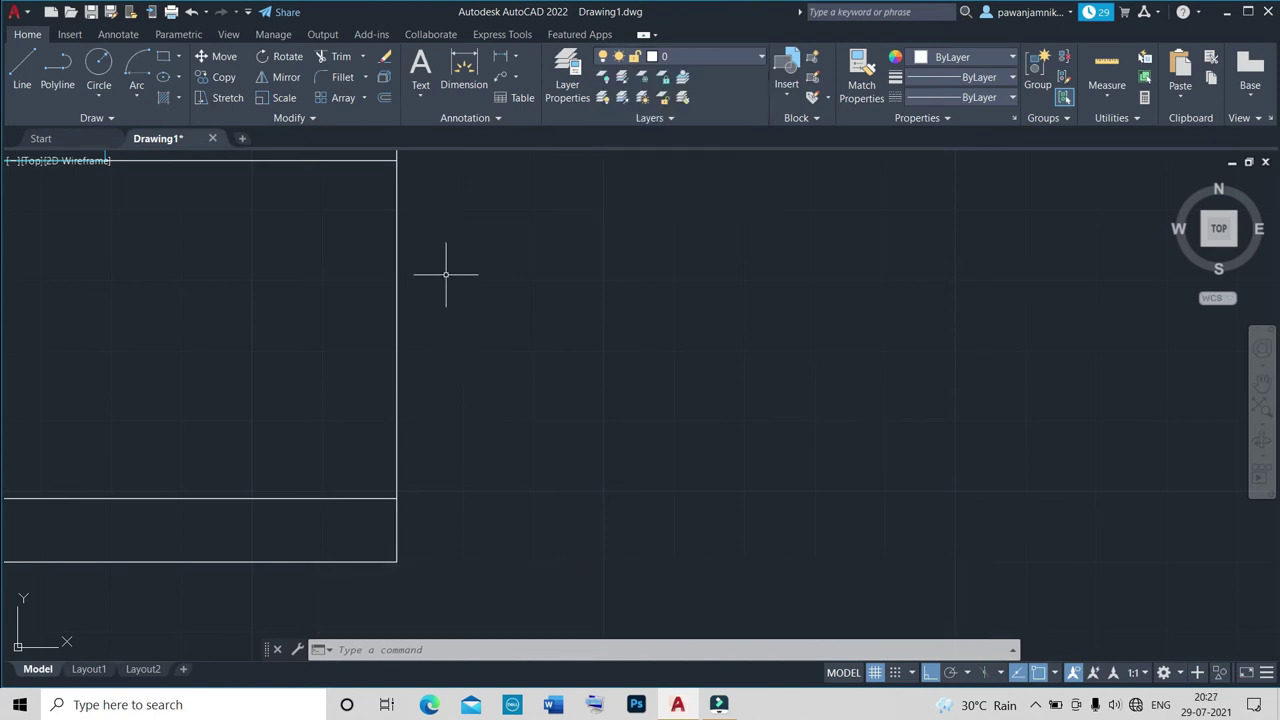
{"action": "type", "text": "tr"}
{"action": "key", "text": "Return"}
{"action": "left_click_drag", "start_coordinate": [431, 320], "coordinate": [423, 320]}
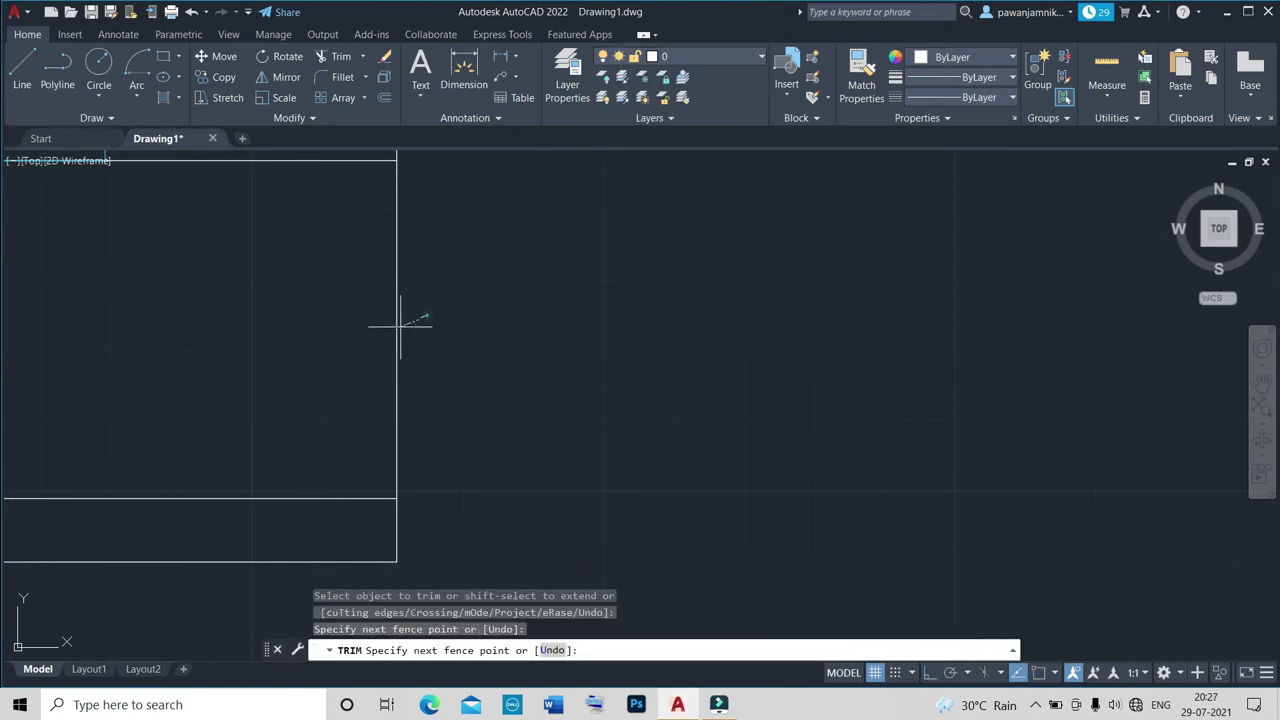
{"action": "scroll", "coordinate": [391, 343], "scroll_direction": "down", "scroll_amount": 2}
{"action": "scroll", "coordinate": [448, 369], "scroll_direction": "down", "scroll_amount": 2}
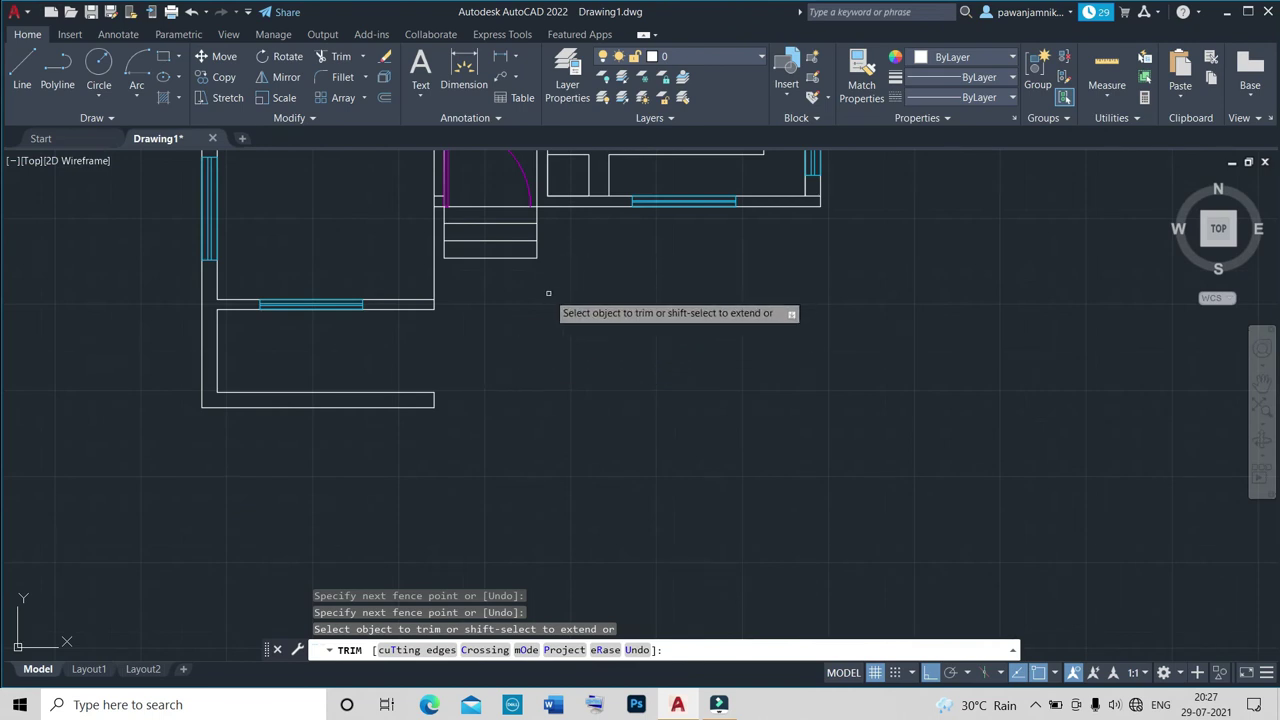
{"action": "scroll", "coordinate": [530, 285], "scroll_direction": "up", "scroll_amount": 1}
{"action": "scroll", "coordinate": [507, 260], "scroll_direction": "up", "scroll_amount": 1}
{"action": "scroll", "coordinate": [507, 260], "scroll_direction": "up", "scroll_amount": 2}
{"action": "scroll", "coordinate": [530, 270], "scroll_direction": "up", "scroll_amount": 1}
{"action": "scroll", "coordinate": [455, 268], "scroll_direction": "down", "scroll_amount": 2}
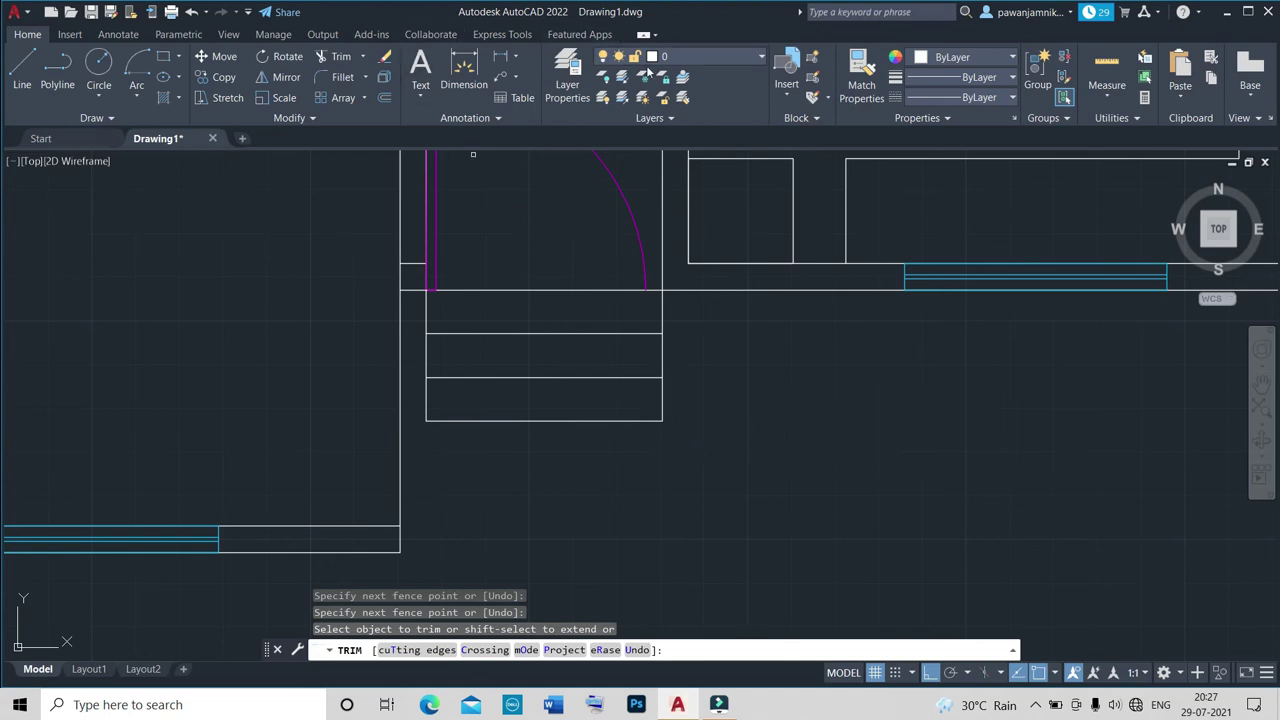
{"action": "left_click", "coordinate": [700, 56]}
{"action": "left_click", "coordinate": [604, 156]}
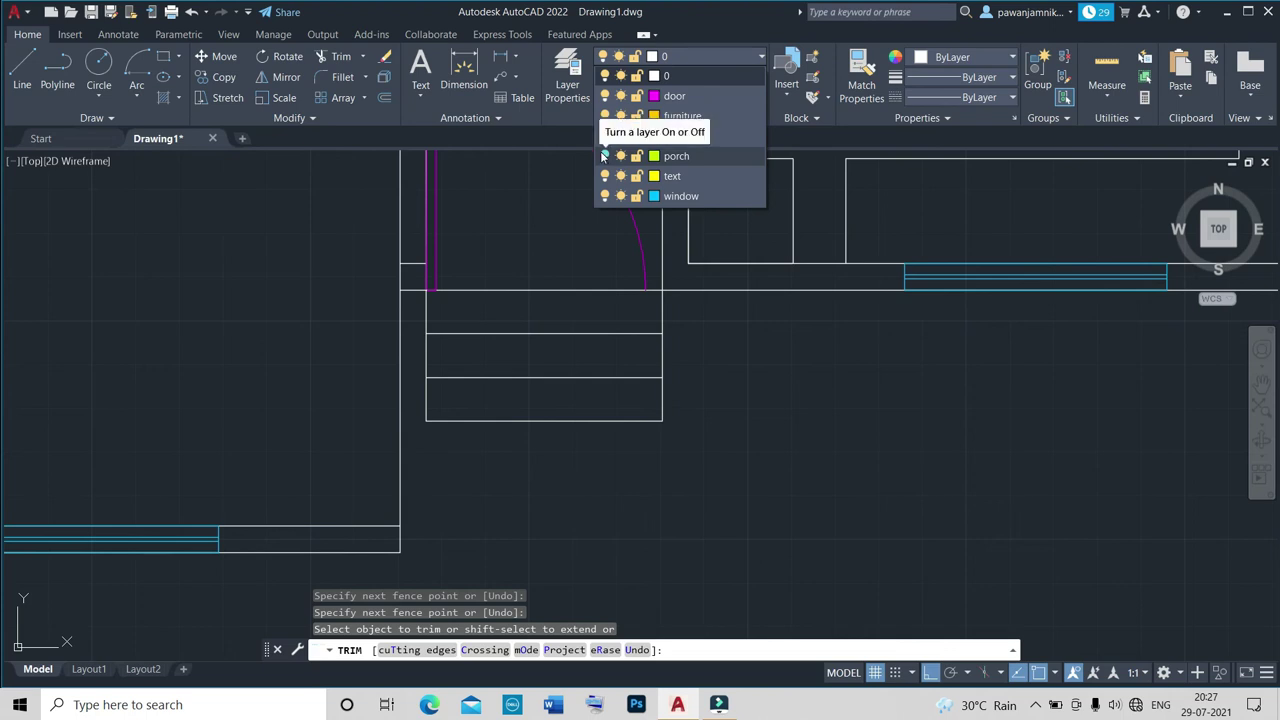
Turn the porch layer back on so its yellow dashed outline reappears.
{"action": "left_click", "coordinate": [604, 155]}
{"action": "scroll", "coordinate": [548, 237], "scroll_direction": "down", "scroll_amount": 5}
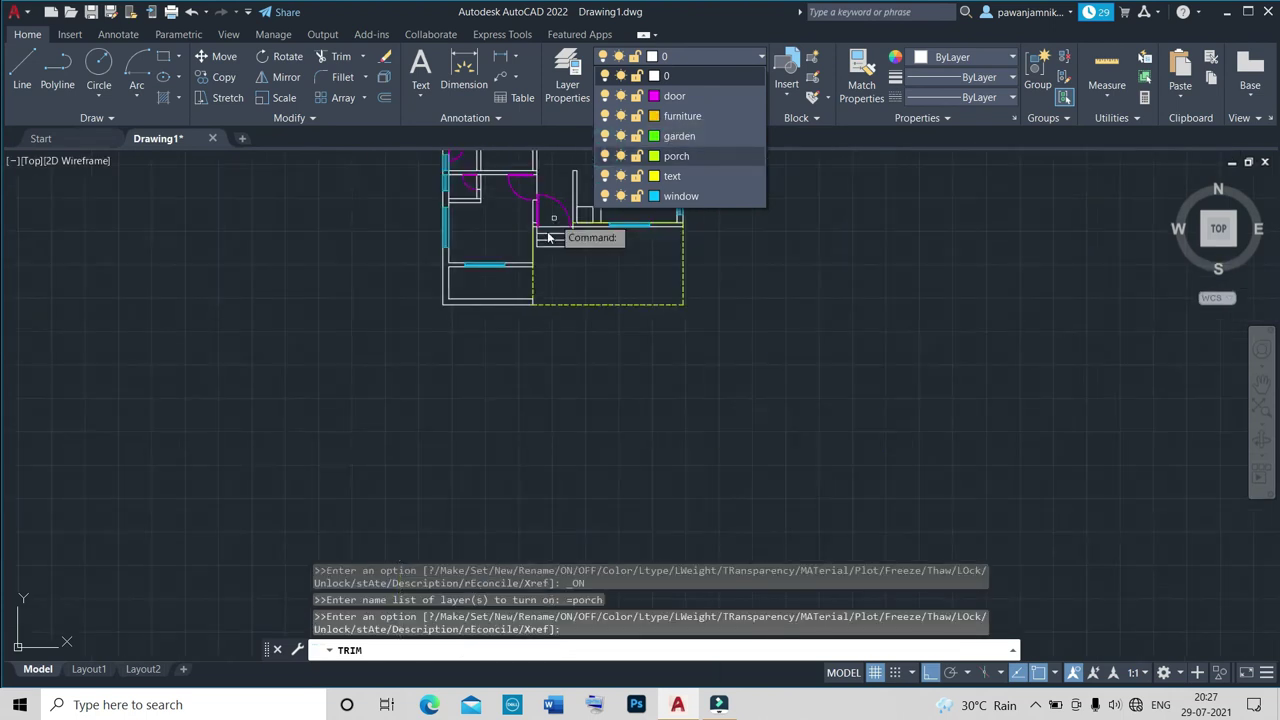
{"action": "scroll", "coordinate": [570, 260], "scroll_direction": "down", "scroll_amount": 5}
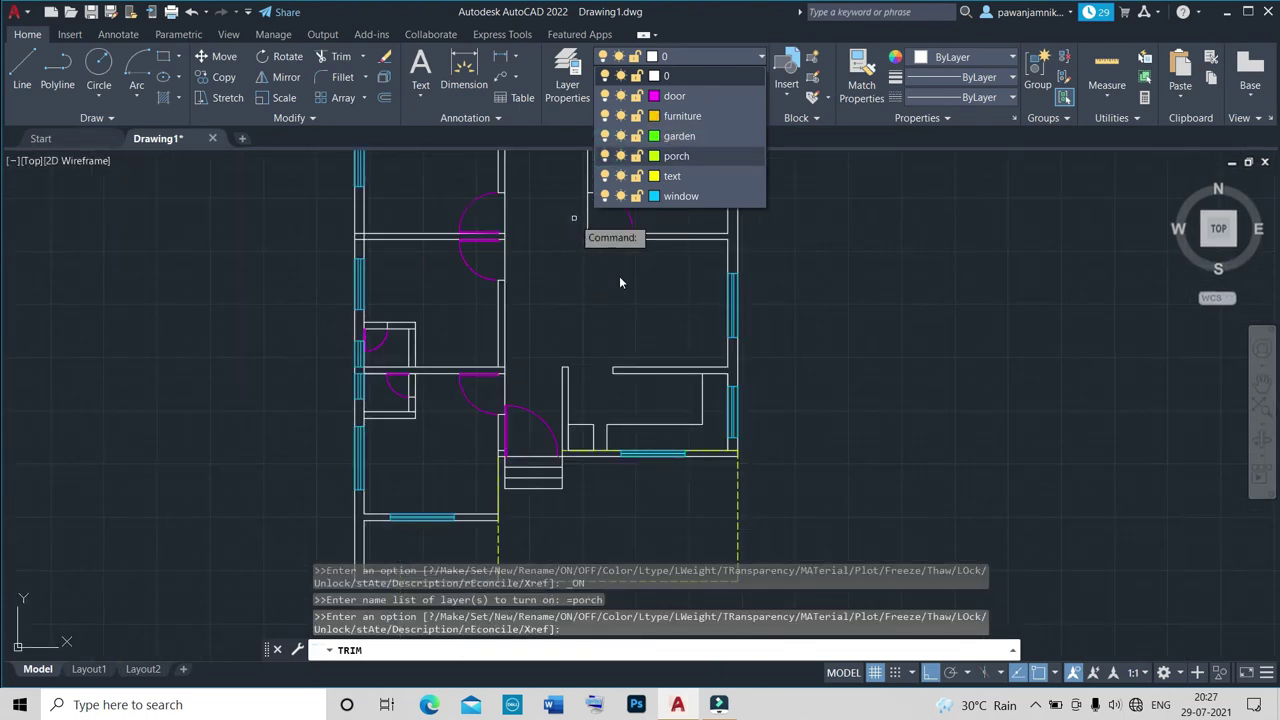
{"action": "left_click", "coordinate": [603, 265]}
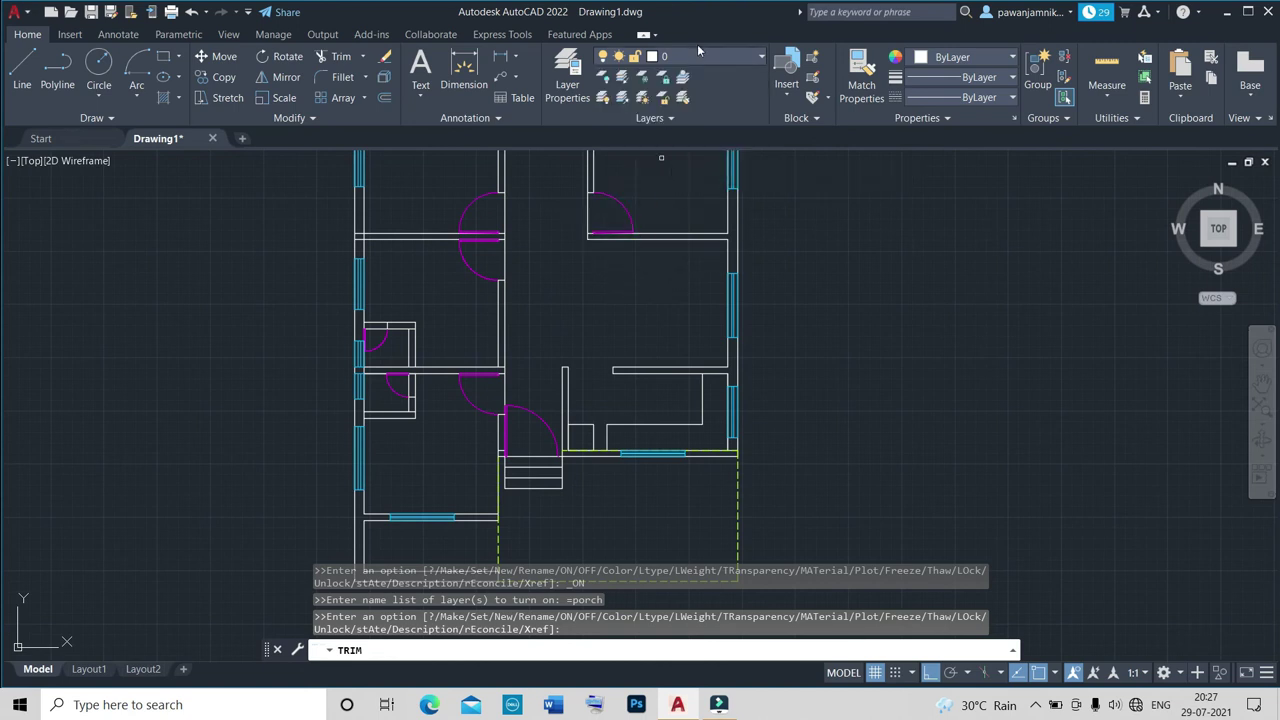
Make furniture the current layer.
{"action": "left_click", "coordinate": [692, 57]}
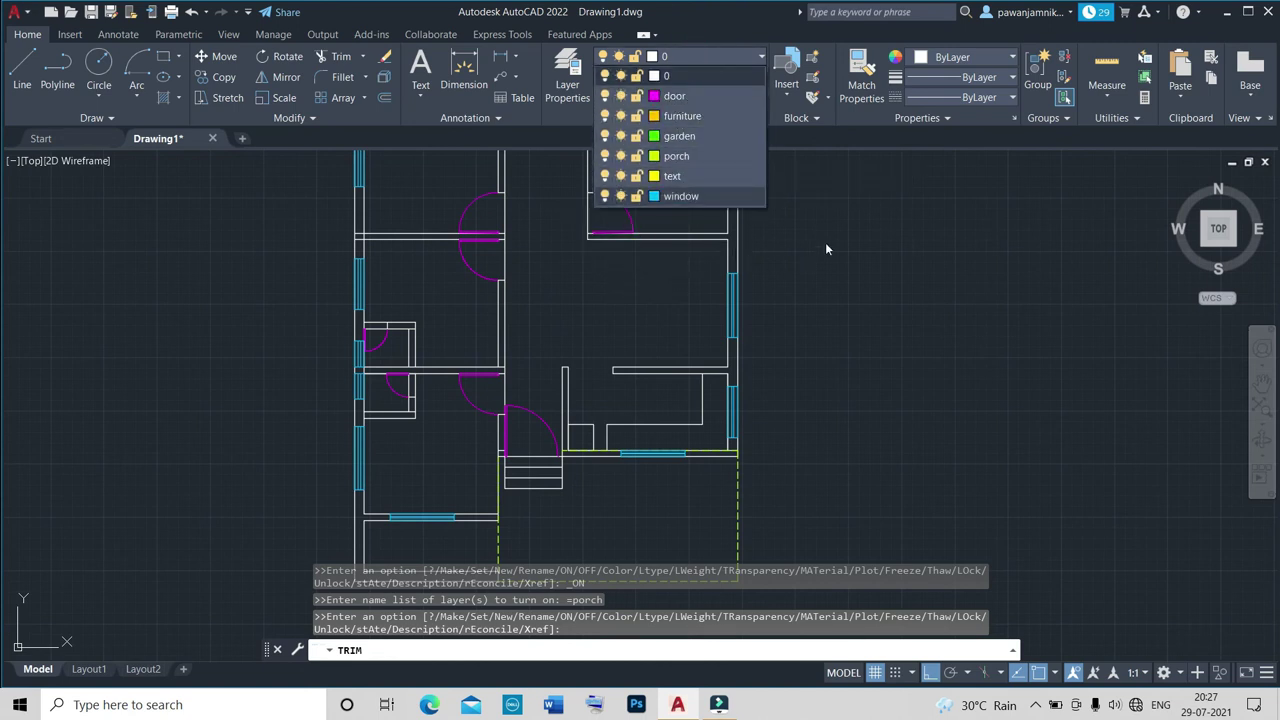
{"action": "left_click", "coordinate": [682, 116]}
{"action": "scroll", "coordinate": [568, 308], "scroll_direction": "down", "scroll_amount": 5}
{"action": "scroll", "coordinate": [568, 308], "scroll_direction": "up", "scroll_amount": 2}
Restart TR and trim the wall piece between the two doors and the short top wall segment.
{"action": "scroll", "coordinate": [570, 300], "scroll_direction": "up", "scroll_amount": 3}
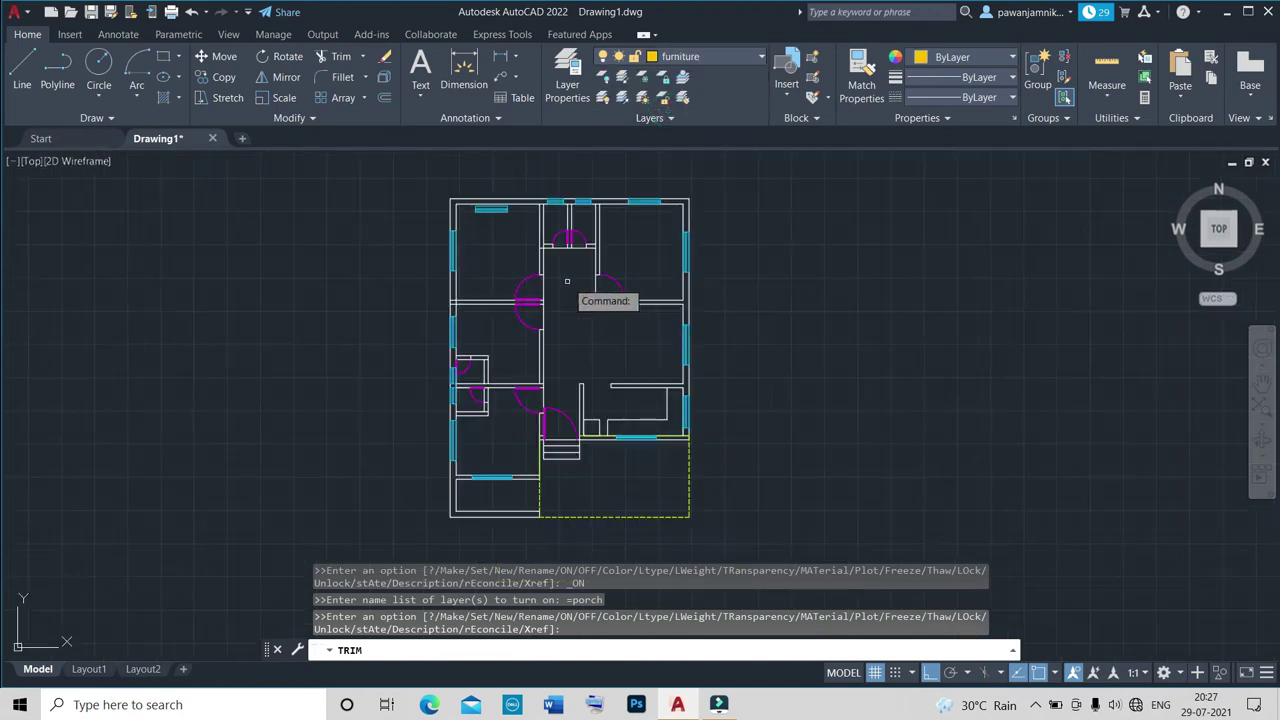
{"action": "key", "text": "Escape"}
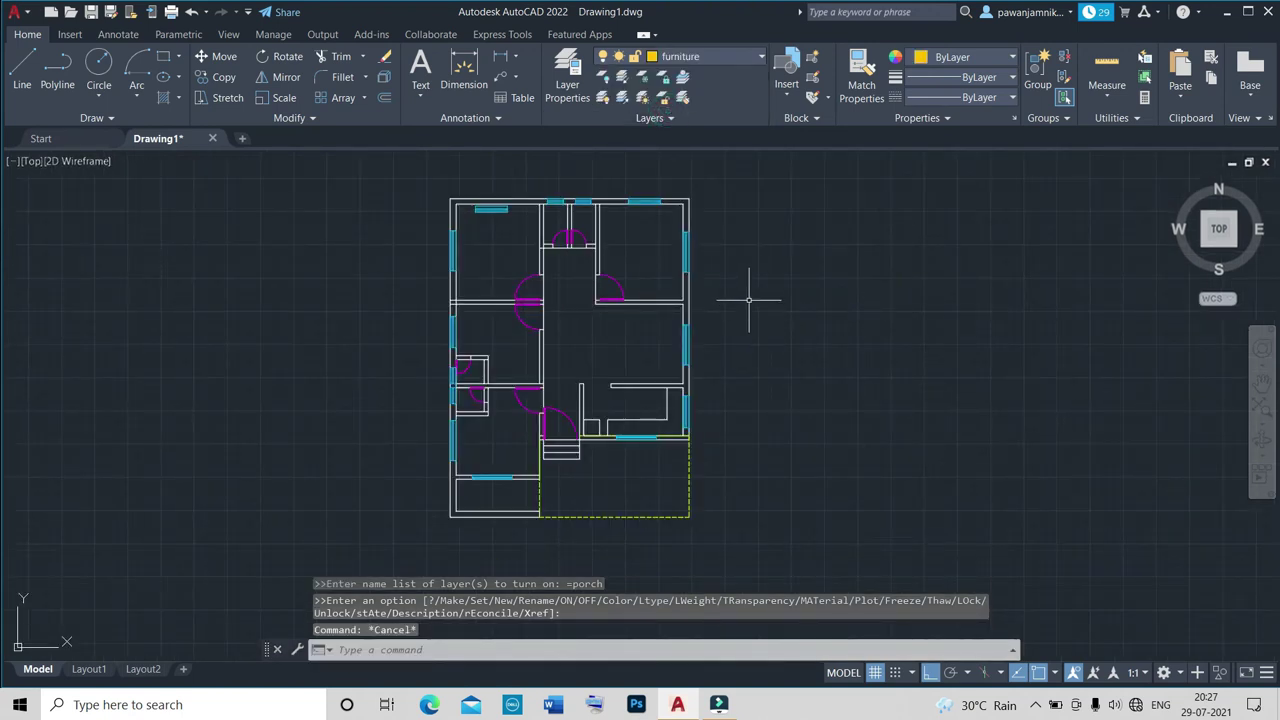
{"action": "scroll", "coordinate": [528, 265], "scroll_direction": "up", "scroll_amount": 8}
{"action": "type", "text": "tr"}
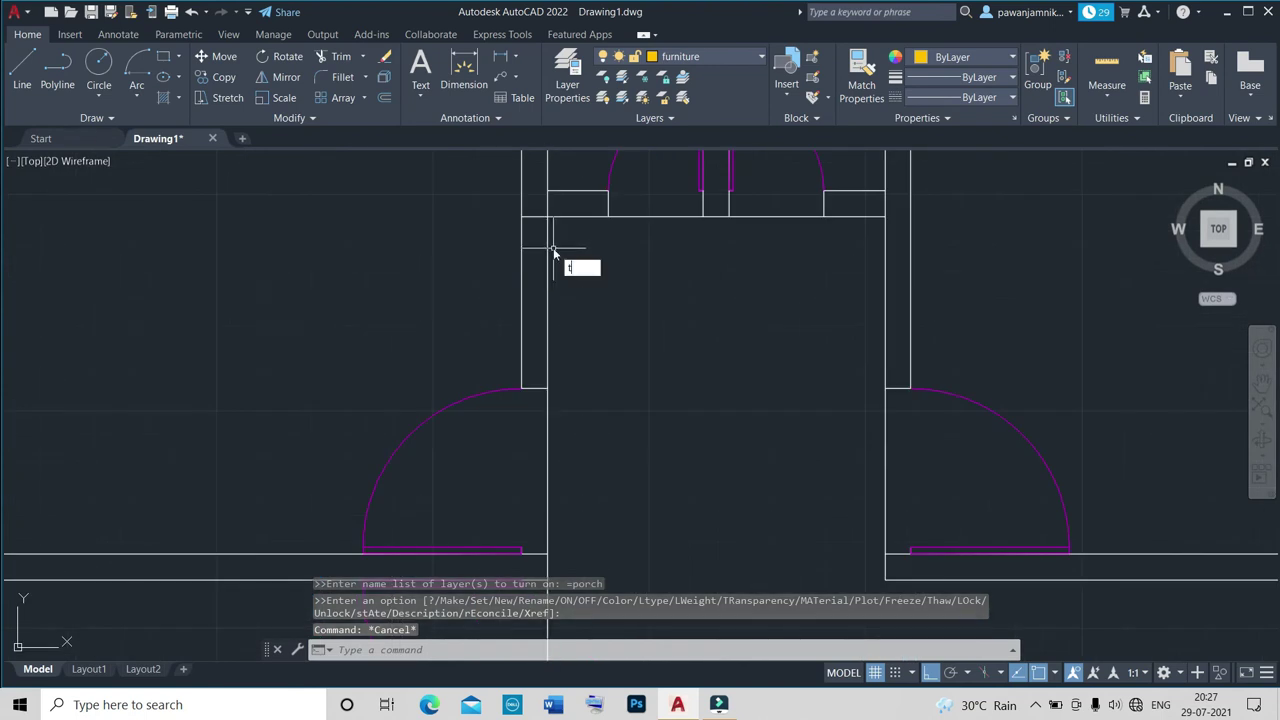
{"action": "key", "text": "Return"}
{"action": "left_click", "coordinate": [534, 213]}
{"action": "key", "text": "Return"}
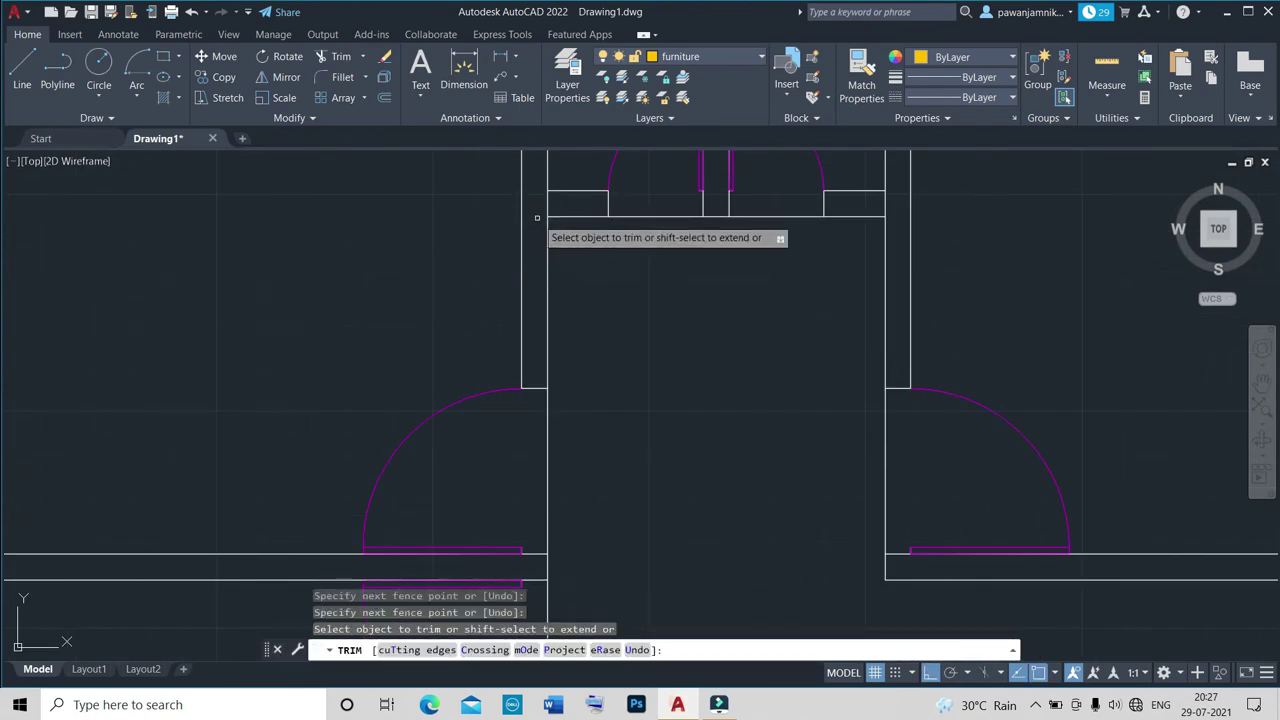
{"action": "left_click_drag", "start_coordinate": [891, 205], "coordinate": [705, 208]}
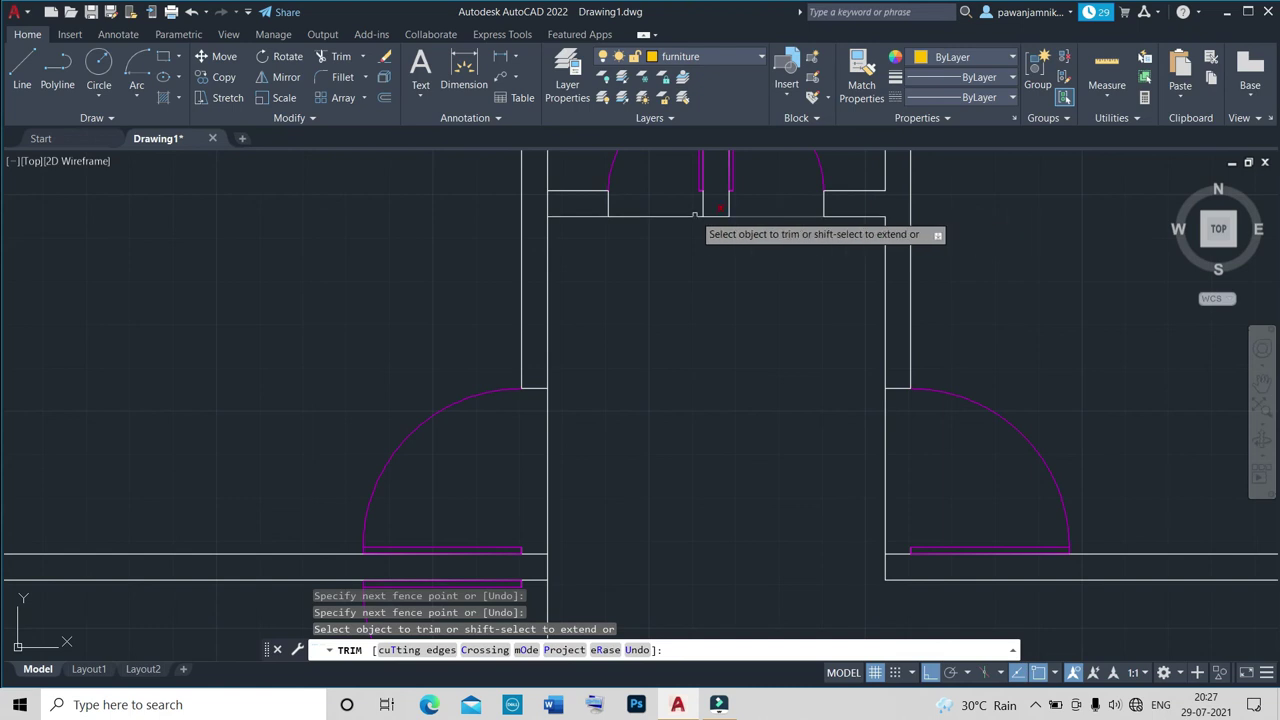
{"action": "left_click", "coordinate": [543, 207]}
{"action": "key", "text": "Return"}
{"action": "scroll", "coordinate": [556, 330], "scroll_direction": "down", "scroll_amount": 4}
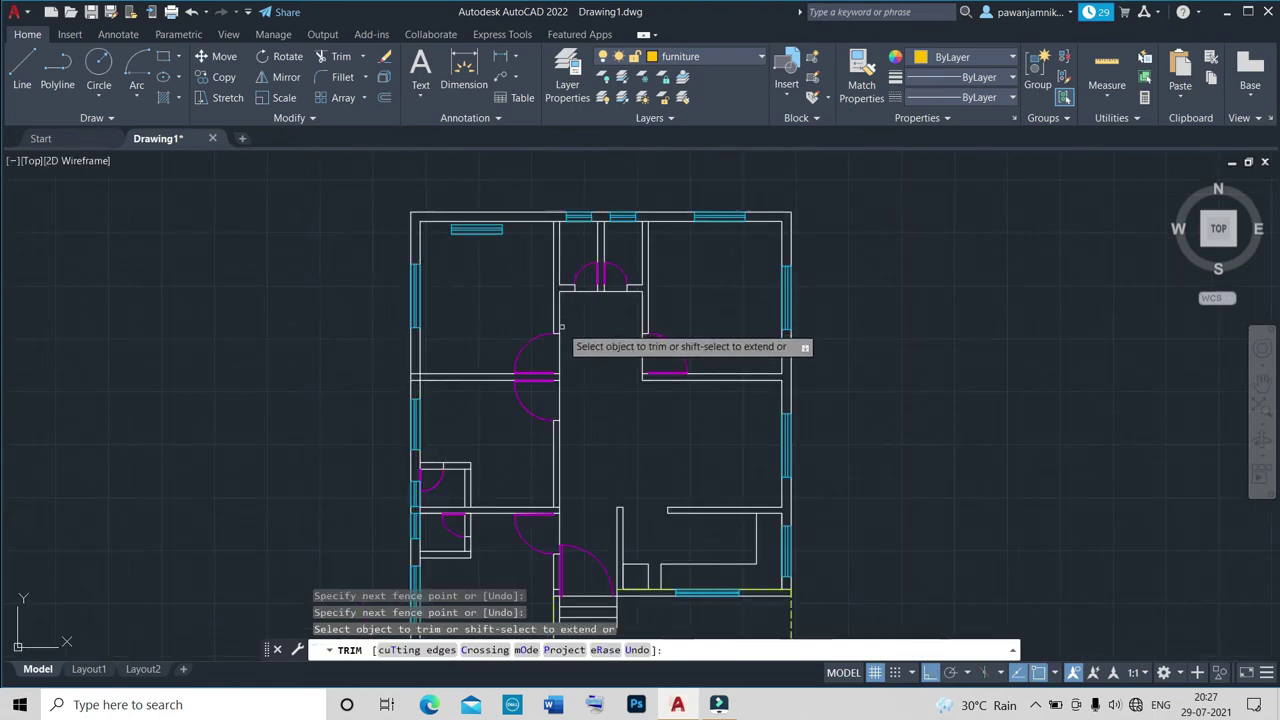
{"action": "scroll", "coordinate": [555, 212], "scroll_direction": "up", "scroll_amount": 4}
{"action": "left_click", "coordinate": [605, 188]}
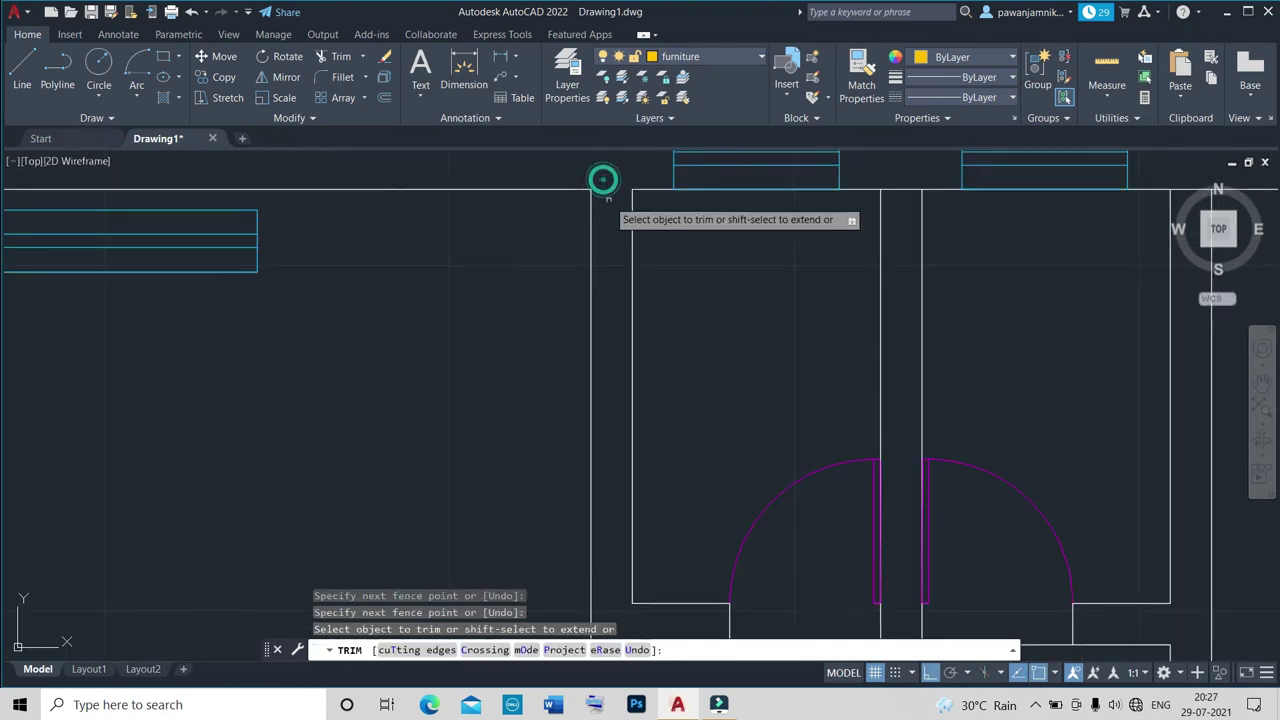
Fence-trim the wall lines at the right junction and across the narrow vertical wall.
{"action": "scroll", "coordinate": [870, 195], "scroll_direction": "down", "scroll_amount": 4}
{"action": "scroll", "coordinate": [940, 196], "scroll_direction": "up", "scroll_amount": 4}
{"action": "left_click", "coordinate": [926, 190]}
{"action": "left_click", "coordinate": [926, 213]}
{"action": "key", "text": "Return"}
{"action": "scroll", "coordinate": [926, 213], "scroll_direction": "down", "scroll_amount": 4}
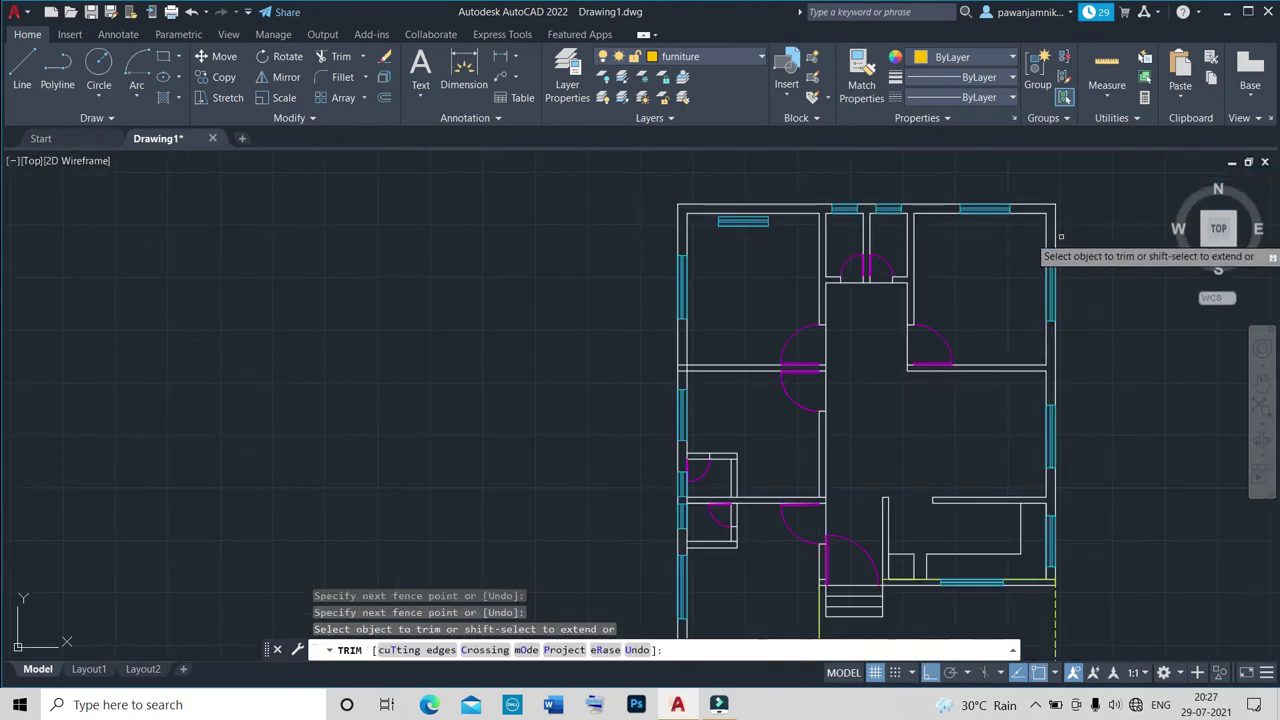
{"action": "scroll", "coordinate": [690, 400], "scroll_direction": "up", "scroll_amount": 3}
{"action": "scroll", "coordinate": [680, 330], "scroll_direction": "up", "scroll_amount": 3}
{"action": "left_click", "coordinate": [647, 213]}
{"action": "key", "text": "Return"}
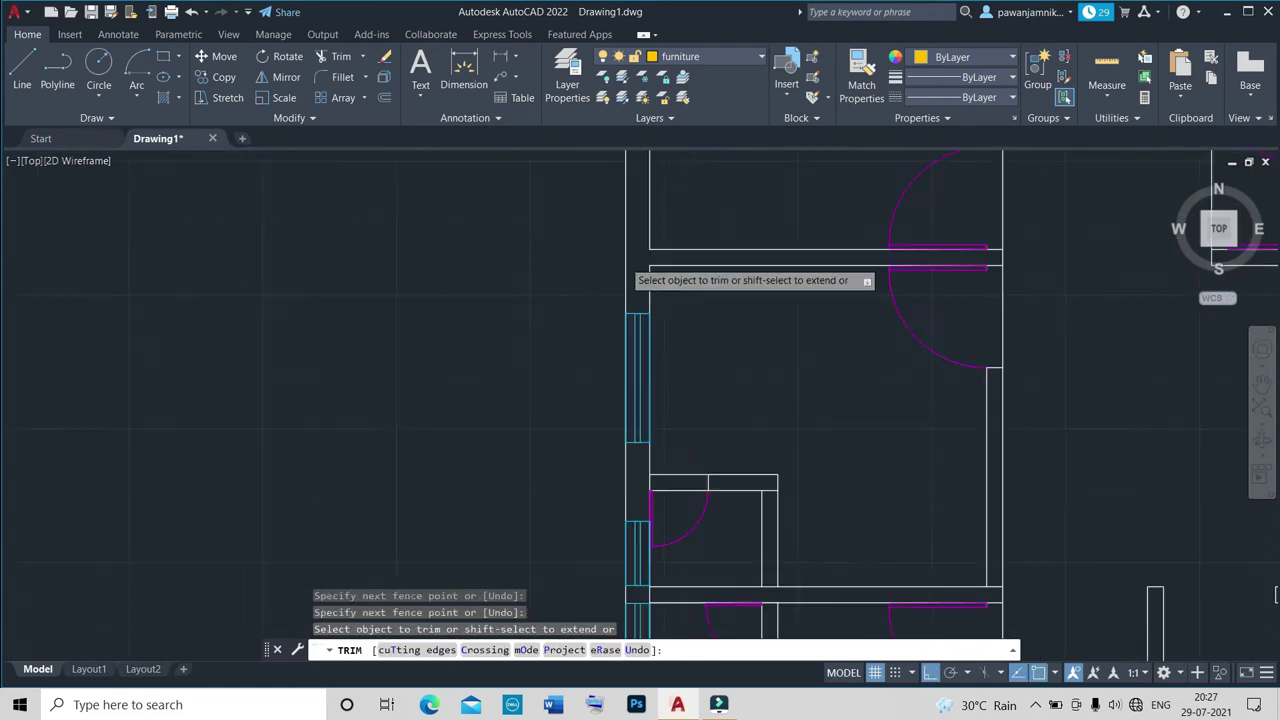
{"action": "scroll", "coordinate": [625, 360], "scroll_direction": "down", "scroll_amount": 4}
{"action": "scroll", "coordinate": [621, 368], "scroll_direction": "up", "scroll_amount": 3}
{"action": "scroll", "coordinate": [668, 329], "scroll_direction": "up", "scroll_amount": 2}
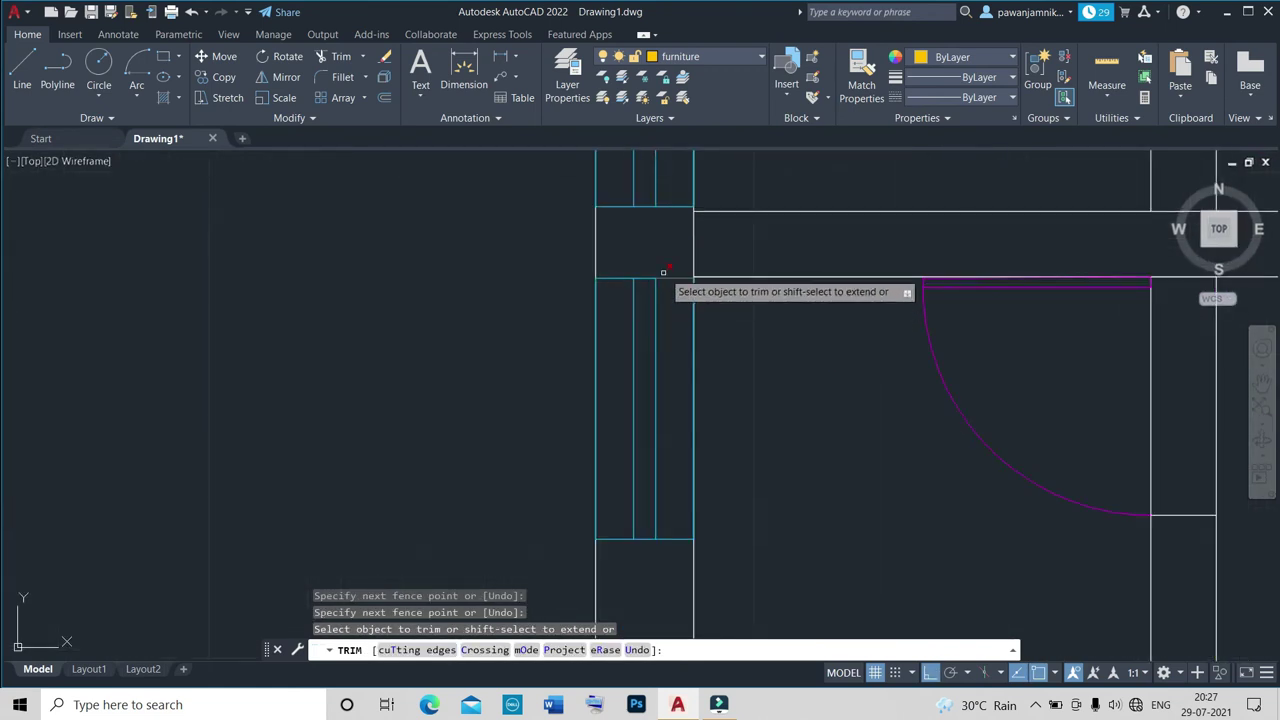
Fence-trim the window wall lines and the wall line above the door arc.
{"action": "left_click", "coordinate": [702, 245]}
{"action": "left_click", "coordinate": [709, 244]}
{"action": "key", "text": "Return"}
{"action": "left_click", "coordinate": [677, 246]}
{"action": "left_click", "coordinate": [743, 251]}
{"action": "key", "text": "Return"}
{"action": "scroll", "coordinate": [673, 269], "scroll_direction": "down", "scroll_amount": 3}
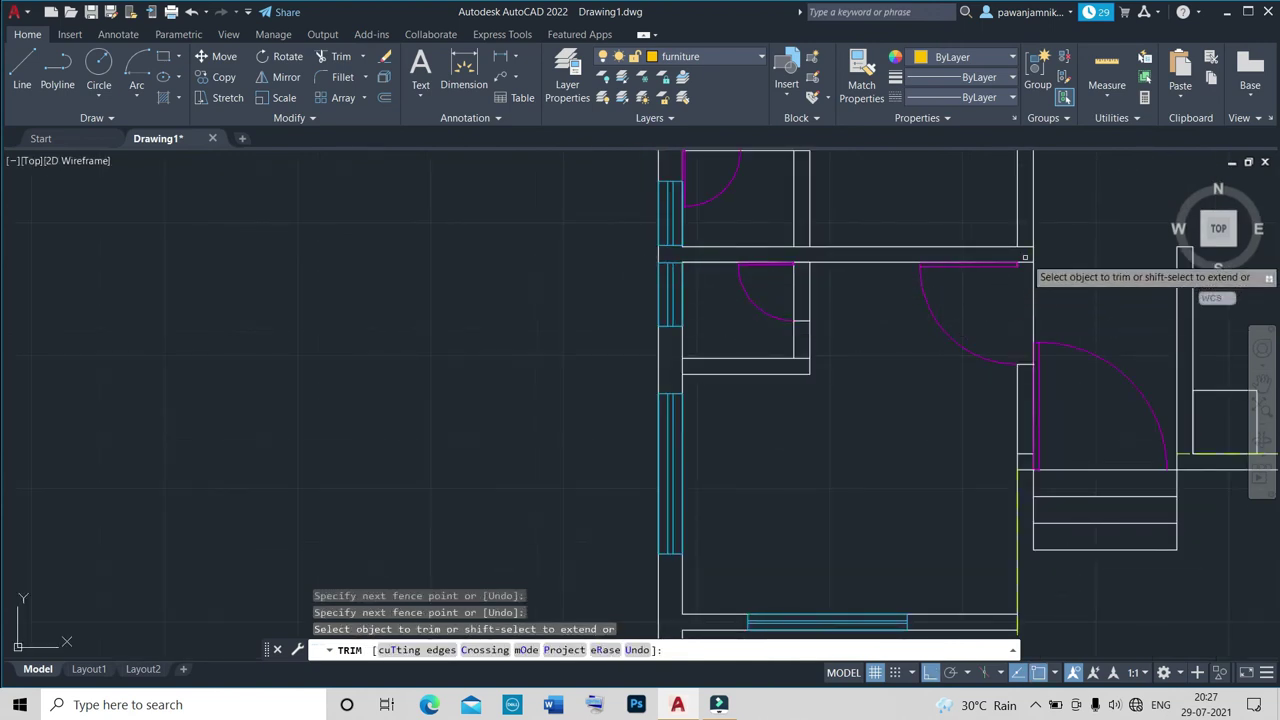
{"action": "scroll", "coordinate": [800, 250], "scroll_direction": "up", "scroll_amount": 5}
{"action": "left_click", "coordinate": [782, 222]}
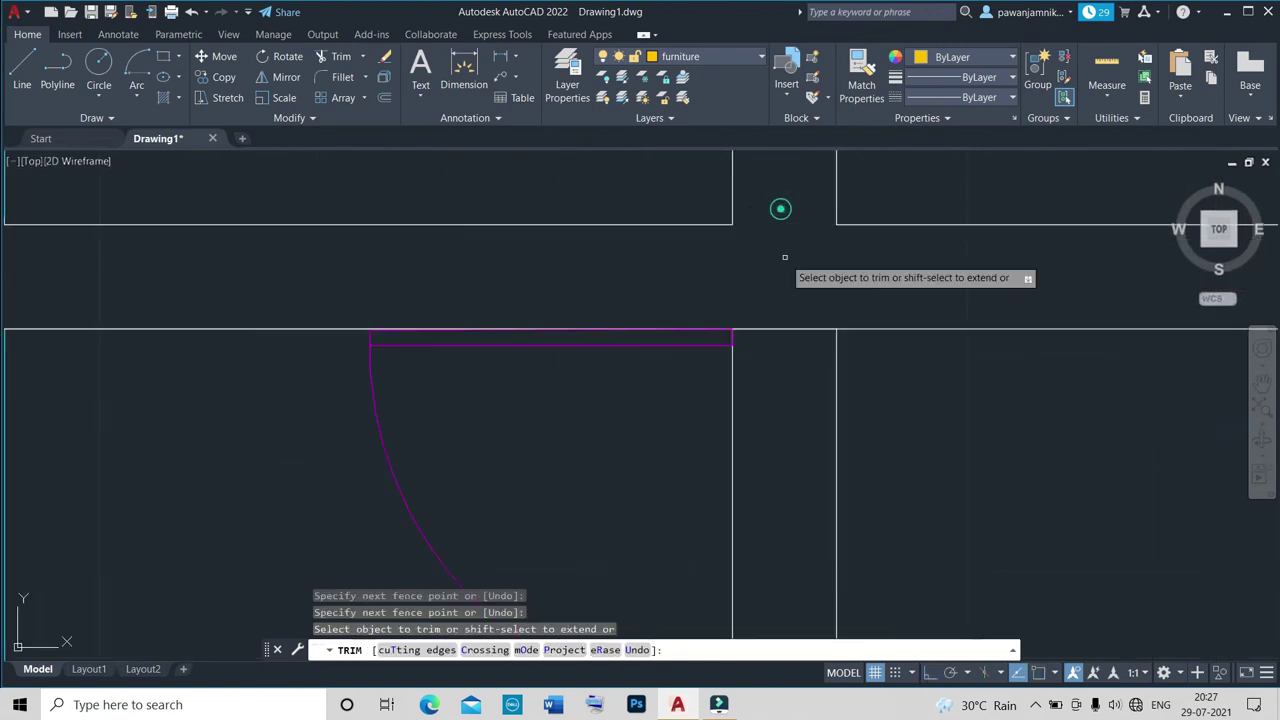
{"action": "left_click", "coordinate": [780, 326]}
{"action": "left_click", "coordinate": [750, 348]}
{"action": "key", "text": "Return"}
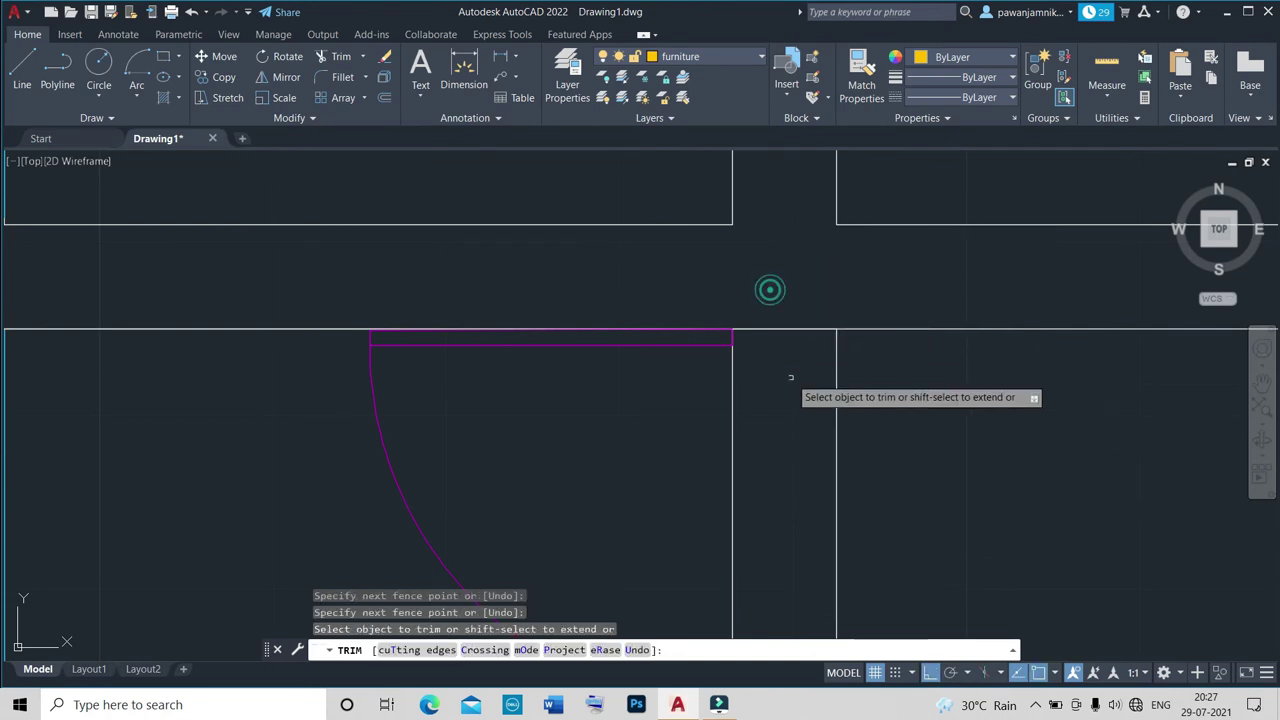
{"action": "left_click", "coordinate": [773, 288]}
Cancel the unfinished trim fence and the stray selection box.
{"action": "scroll", "coordinate": [760, 266], "scroll_direction": "down", "scroll_amount": 5}
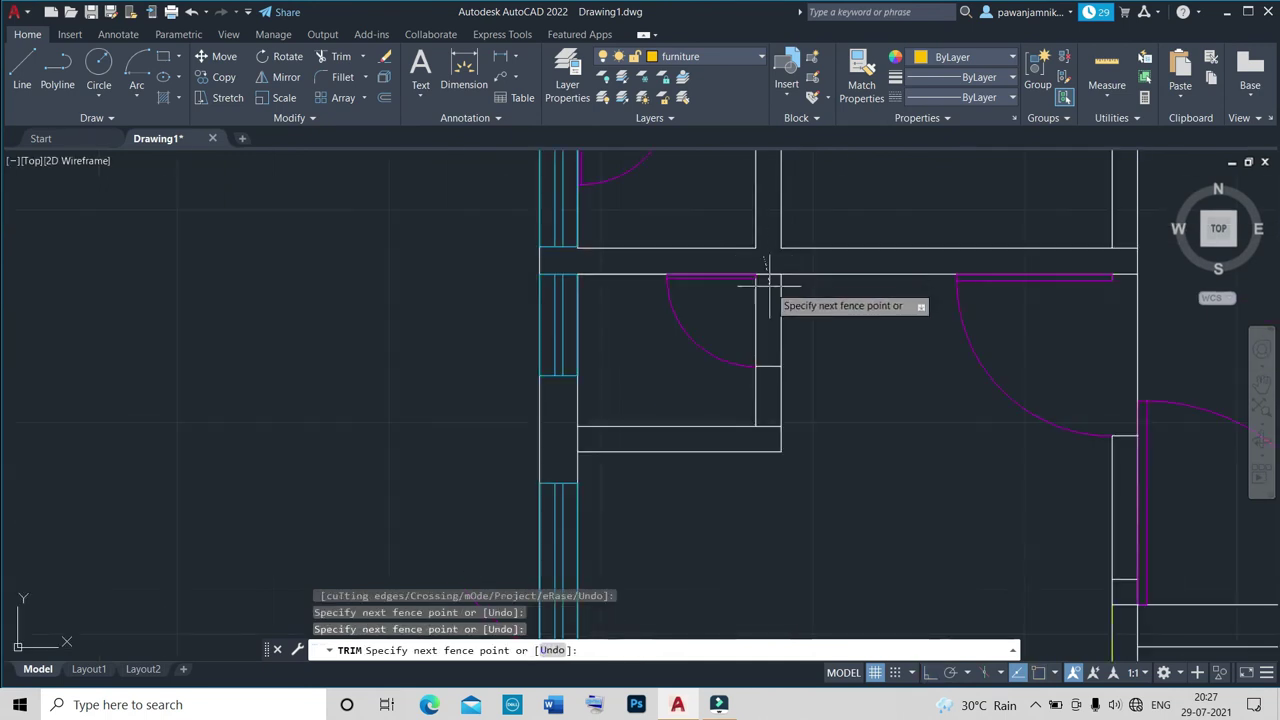
{"action": "key", "text": "Escape"}
{"action": "scroll", "coordinate": [766, 263], "scroll_direction": "down", "scroll_amount": 3}
{"action": "scroll", "coordinate": [758, 295], "scroll_direction": "up", "scroll_amount": 3}
{"action": "scroll", "coordinate": [765, 300], "scroll_direction": "up", "scroll_amount": 2}
{"action": "left_click", "coordinate": [765, 299]}
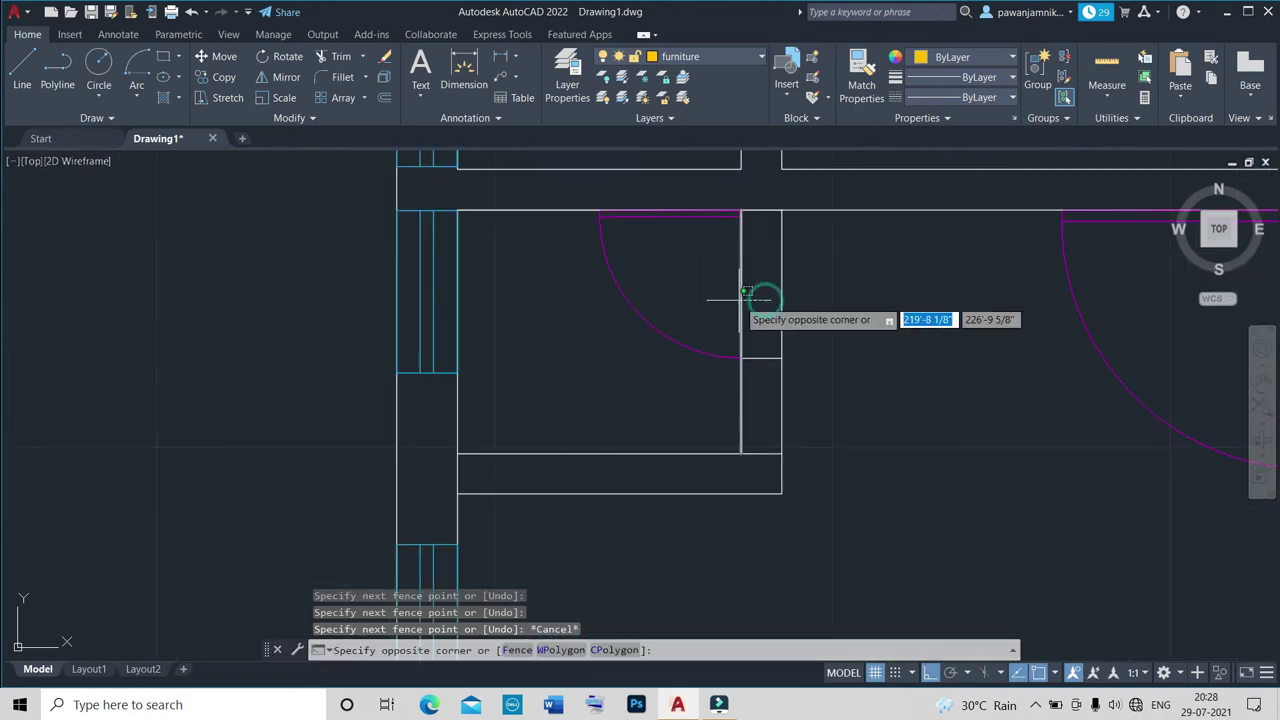
{"action": "key", "text": "Escape"}
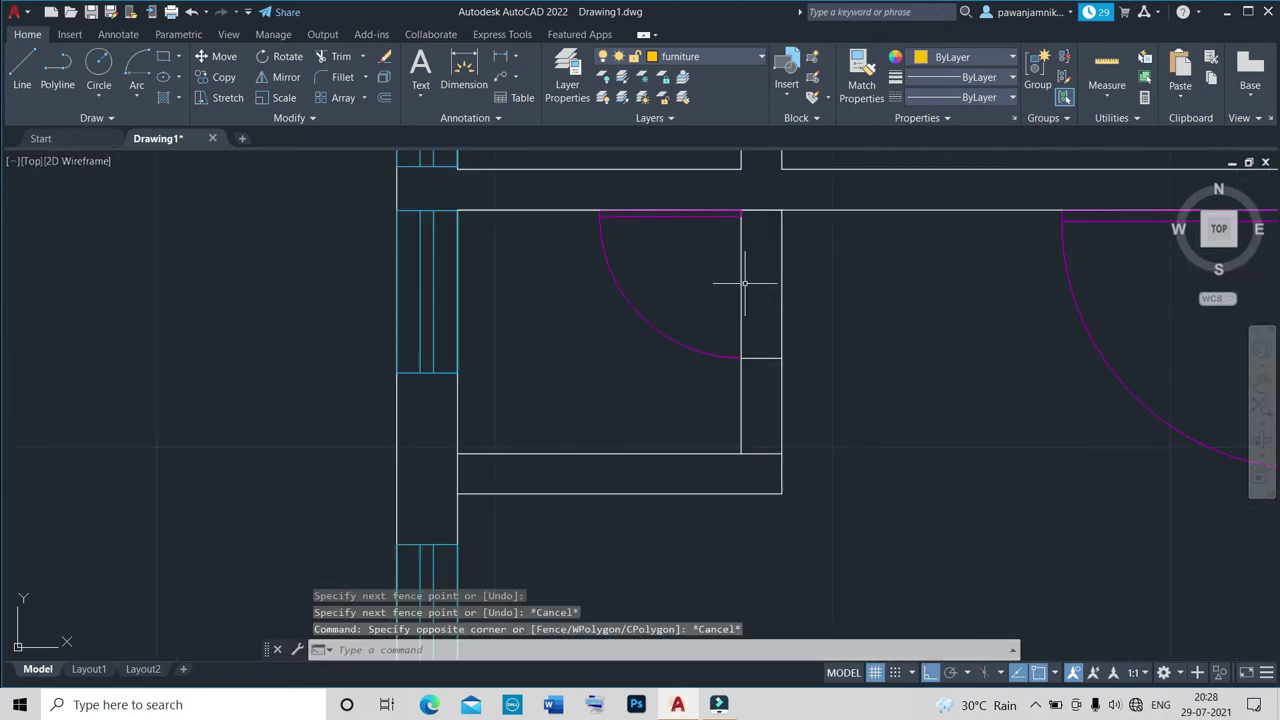
{"action": "scroll", "coordinate": [750, 362], "scroll_direction": "up", "scroll_amount": 5}
{"action": "scroll", "coordinate": [712, 335], "scroll_direction": "down", "scroll_amount": 3}
Trim the wall line inside the door swing, then zoom out to review the plan.
{"action": "key", "text": "Escape"}
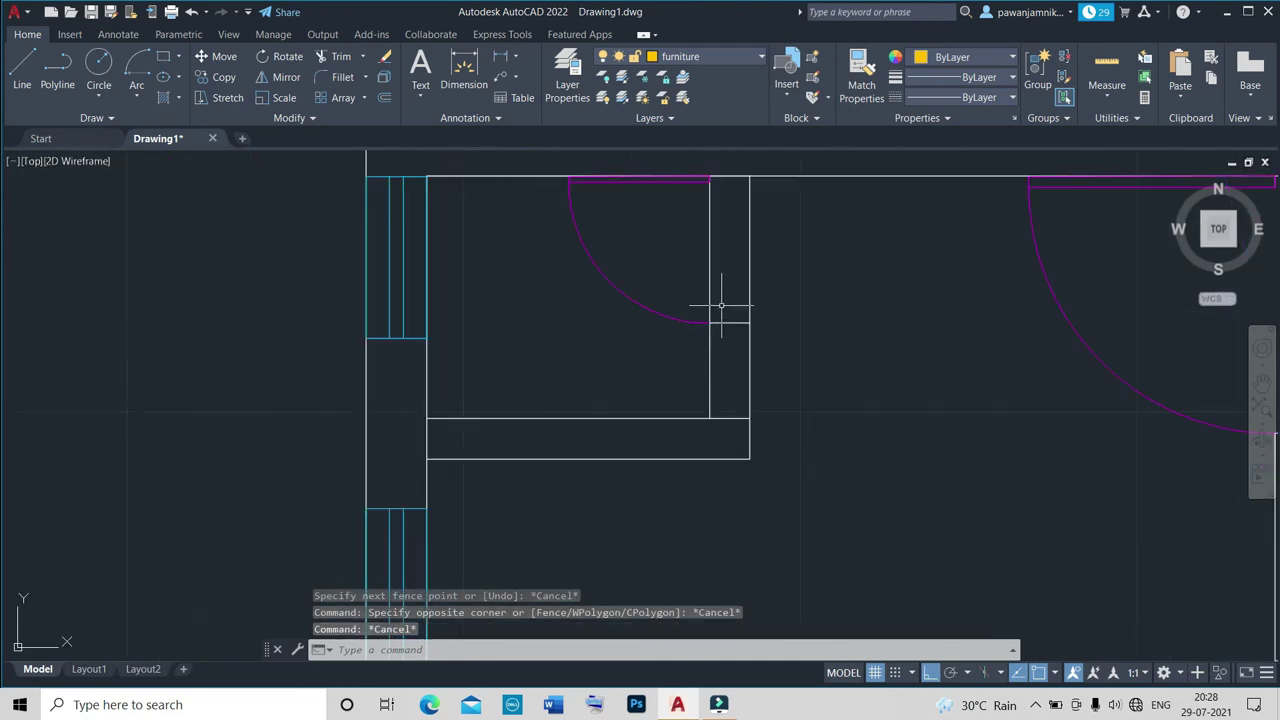
{"action": "type", "text": "tr"}
{"action": "key", "text": "Return"}
{"action": "left_click_drag", "start_coordinate": [723, 266], "coordinate": [686, 277]}
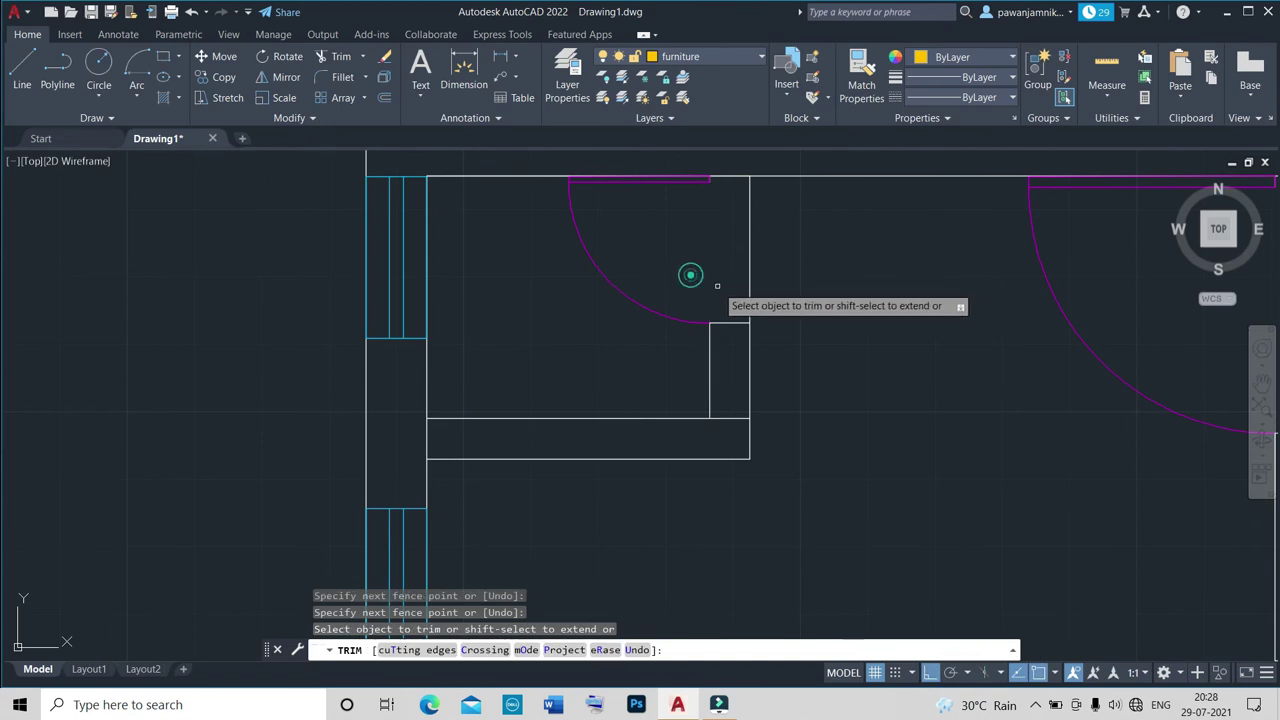
{"action": "scroll", "coordinate": [740, 342], "scroll_direction": "down", "scroll_amount": 5}
{"action": "scroll", "coordinate": [688, 268], "scroll_direction": "up", "scroll_amount": 4}
{"action": "scroll", "coordinate": [688, 290], "scroll_direction": "down", "scroll_amount": 2}
{"action": "scroll", "coordinate": [688, 292], "scroll_direction": "down", "scroll_amount": 2}
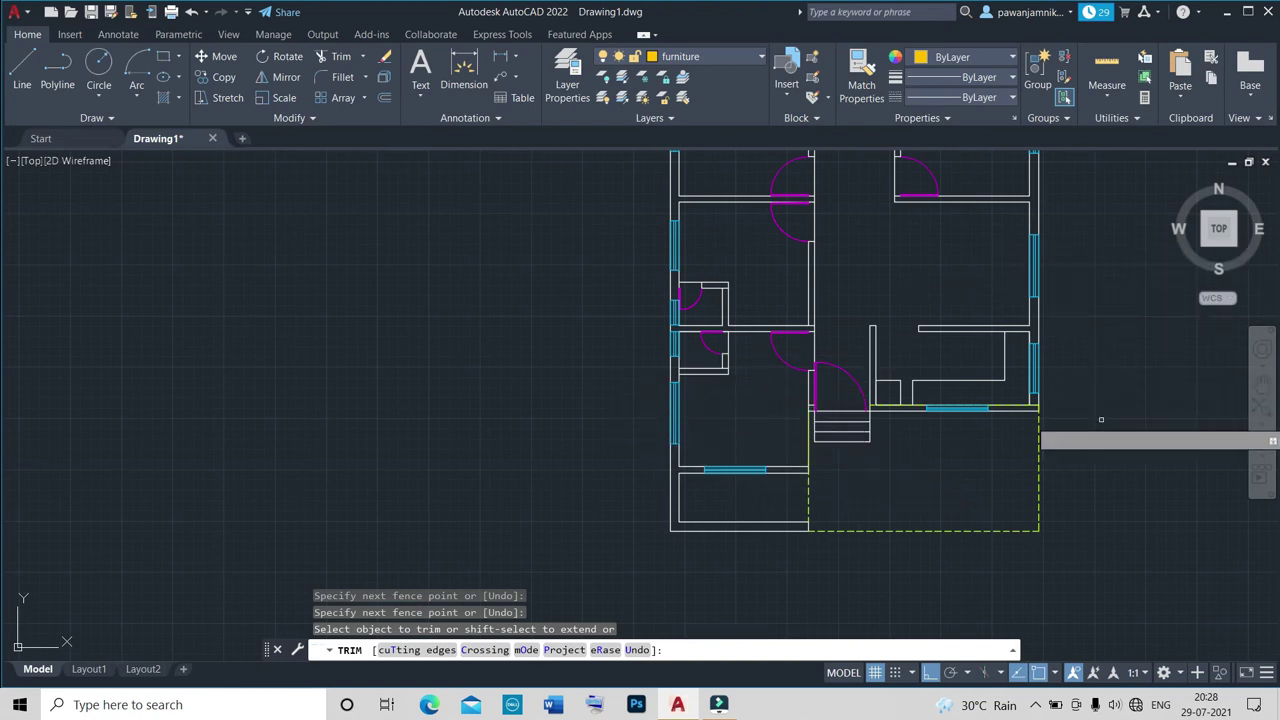
{"action": "scroll", "coordinate": [1090, 435], "scroll_direction": "up", "scroll_amount": 6}
{"action": "scroll", "coordinate": [1089, 410], "scroll_direction": "up", "scroll_amount": 2}
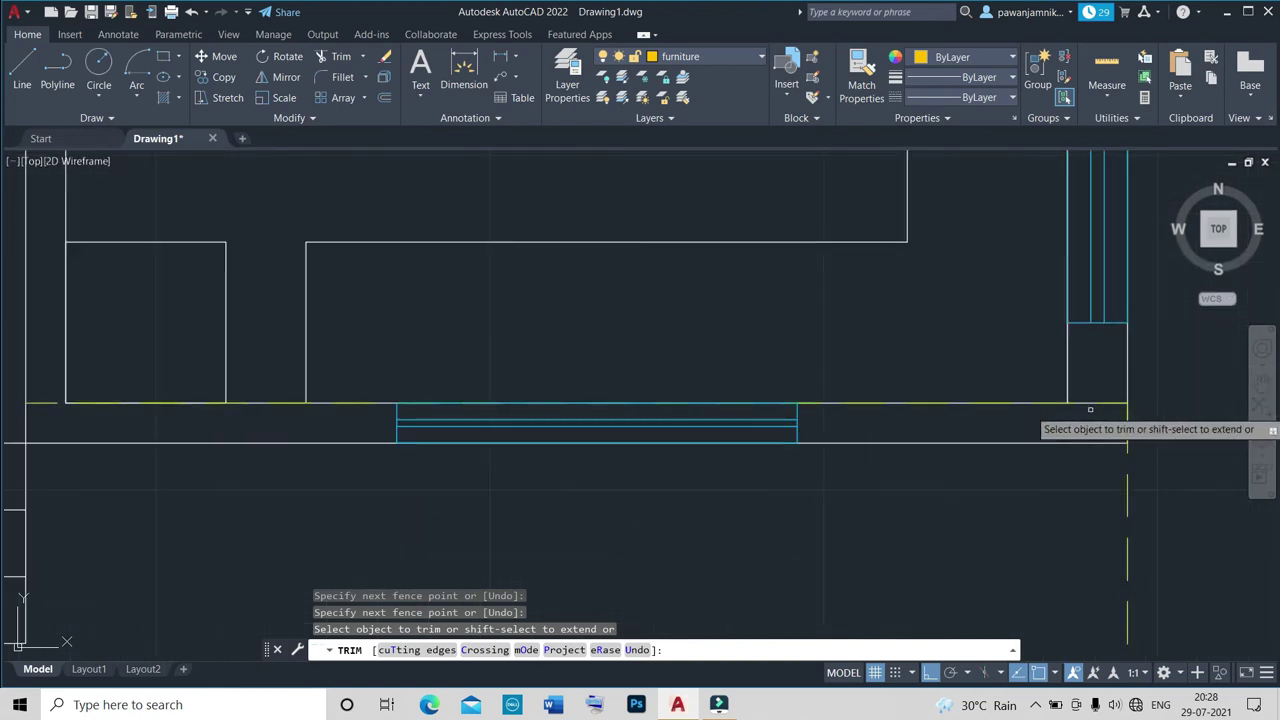
{"action": "scroll", "coordinate": [1050, 388], "scroll_direction": "down", "scroll_amount": 4}
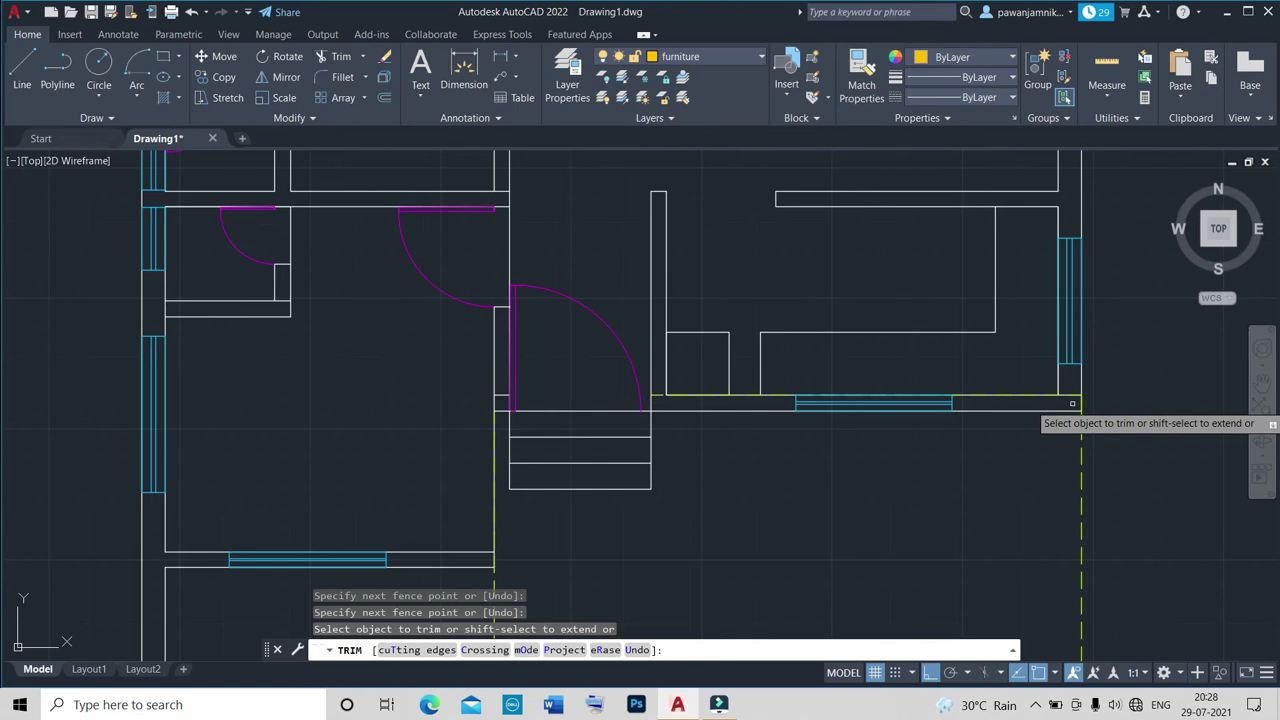
{"action": "key", "text": "Escape"}
{"action": "scroll", "coordinate": [715, 243], "scroll_direction": "down", "scroll_amount": 8}
{"action": "scroll", "coordinate": [714, 243], "scroll_direction": "up", "scroll_amount": 2}
{"action": "scroll", "coordinate": [710, 270], "scroll_direction": "up", "scroll_amount": 4}
{"action": "scroll", "coordinate": [685, 313], "scroll_direction": "up", "scroll_amount": 5}
{"action": "scroll", "coordinate": [685, 313], "scroll_direction": "down", "scroll_amount": 4}
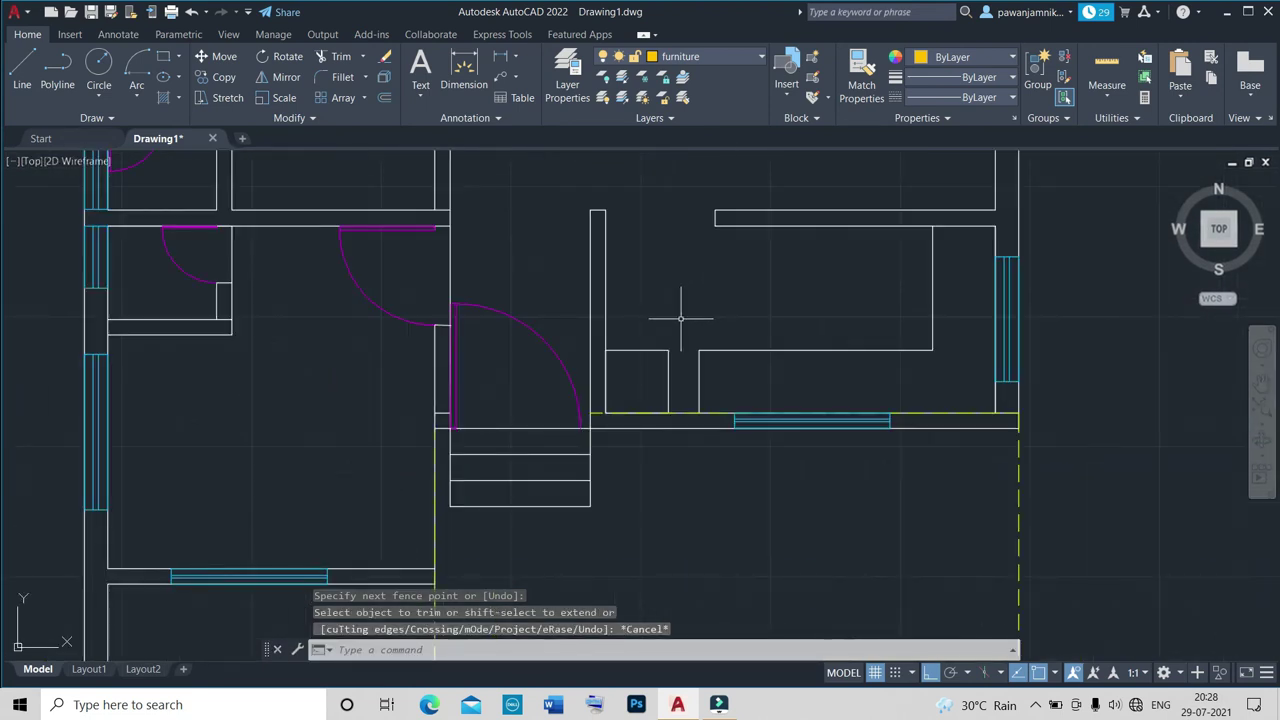
{"action": "scroll", "coordinate": [663, 264], "scroll_direction": "down", "scroll_amount": 3}
{"action": "scroll", "coordinate": [640, 290], "scroll_direction": "down", "scroll_amount": 2}
{"action": "scroll", "coordinate": [617, 323], "scroll_direction": "up", "scroll_amount": 4}
{"action": "scroll", "coordinate": [609, 305], "scroll_direction": "down", "scroll_amount": 5}
{"action": "scroll", "coordinate": [613, 297], "scroll_direction": "up", "scroll_amount": 4}
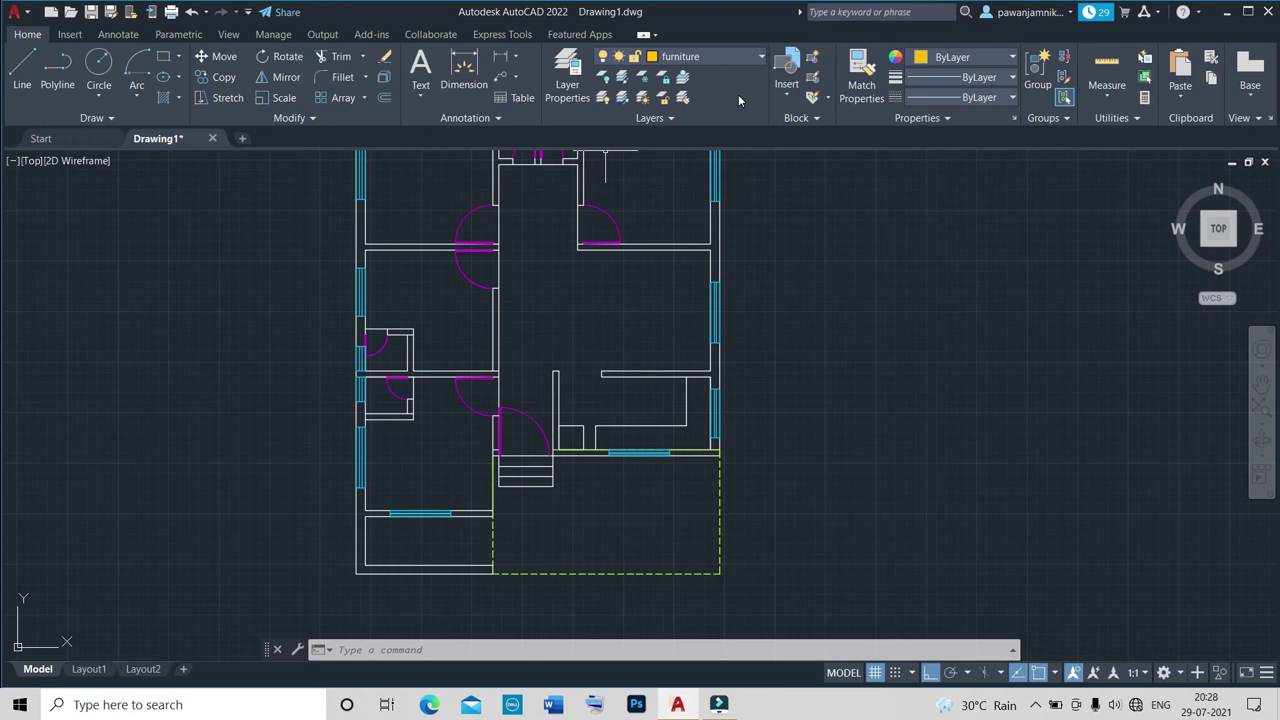
{"action": "type", "text": "ad"}
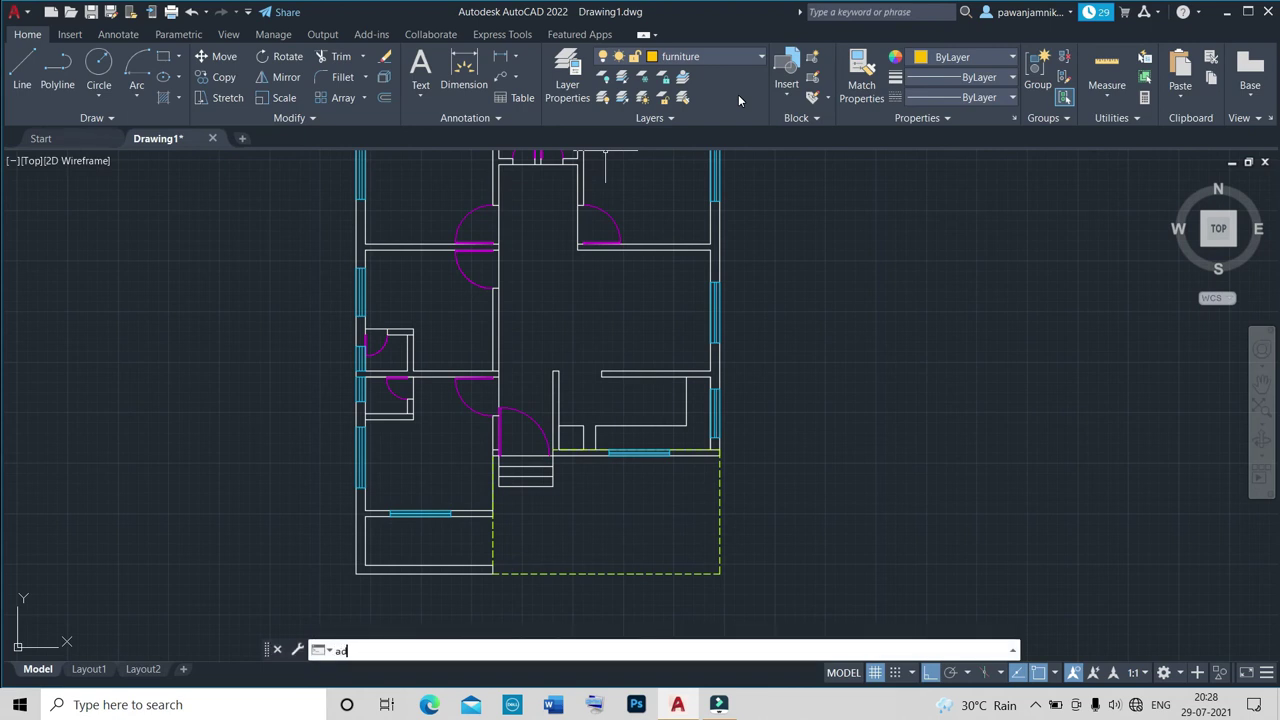
{"action": "type", "text": "c"}
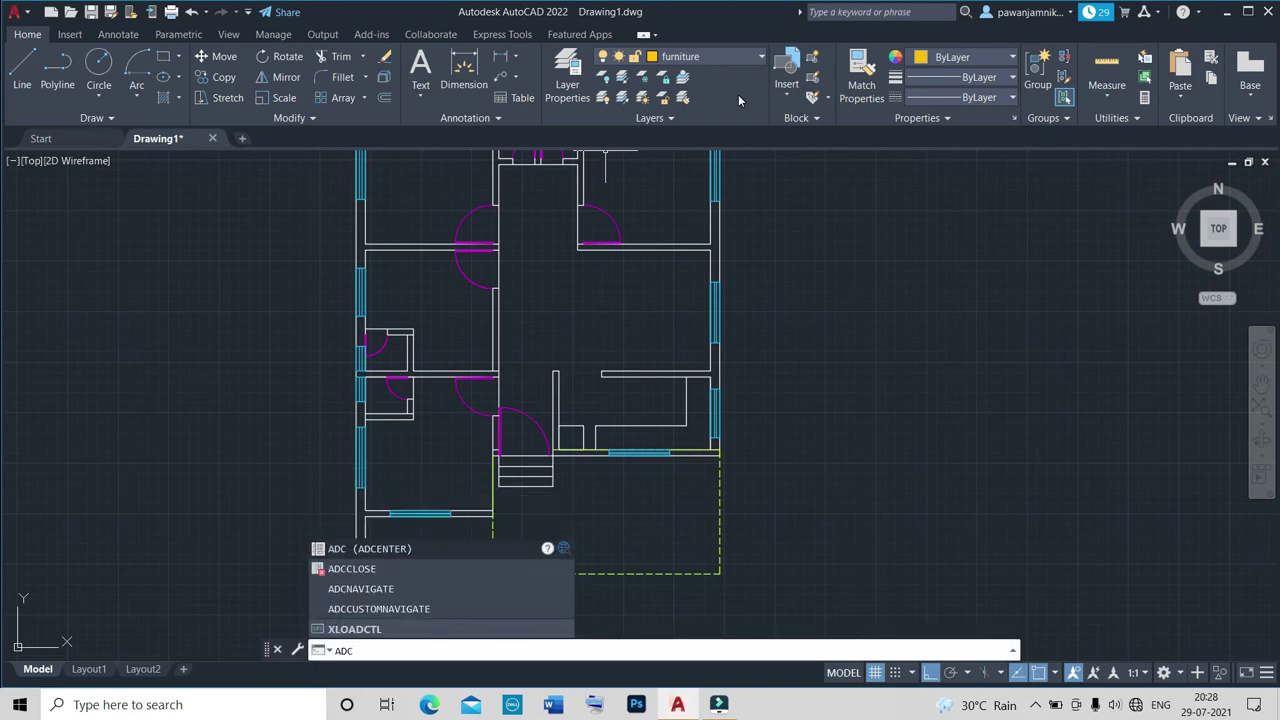
{"action": "key", "text": "Return"}
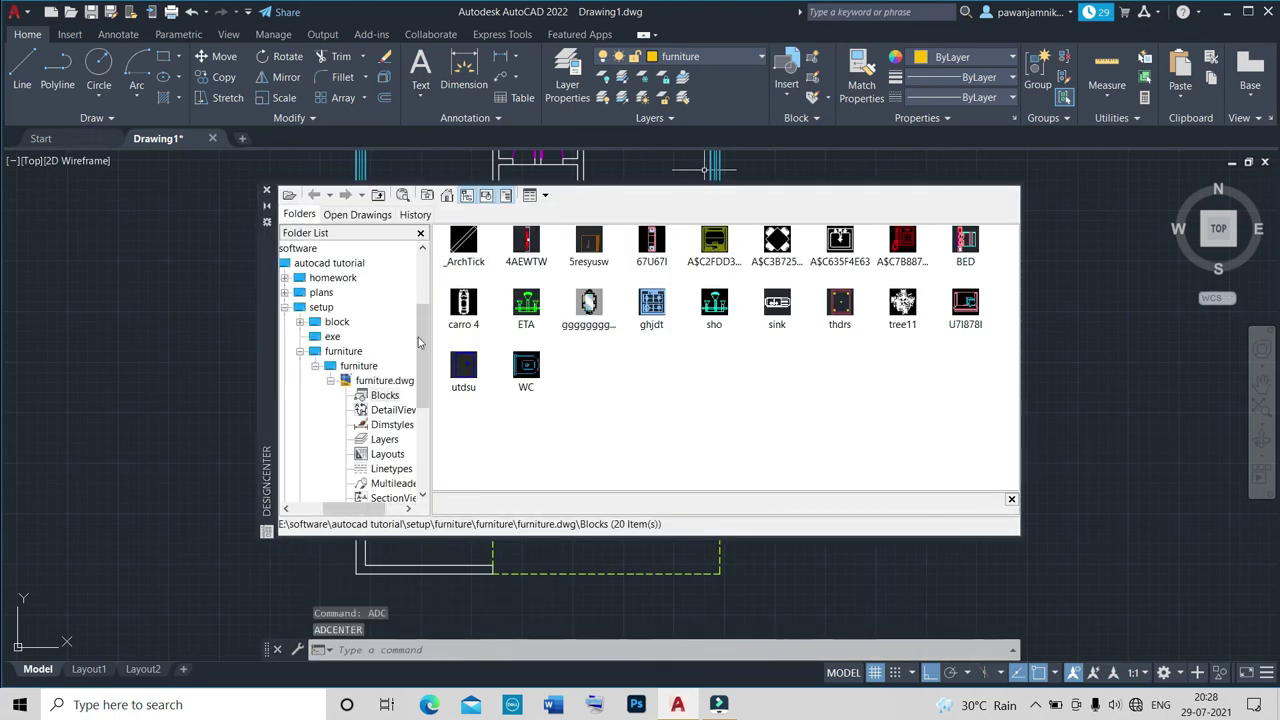
{"action": "left_click", "coordinate": [267, 193]}
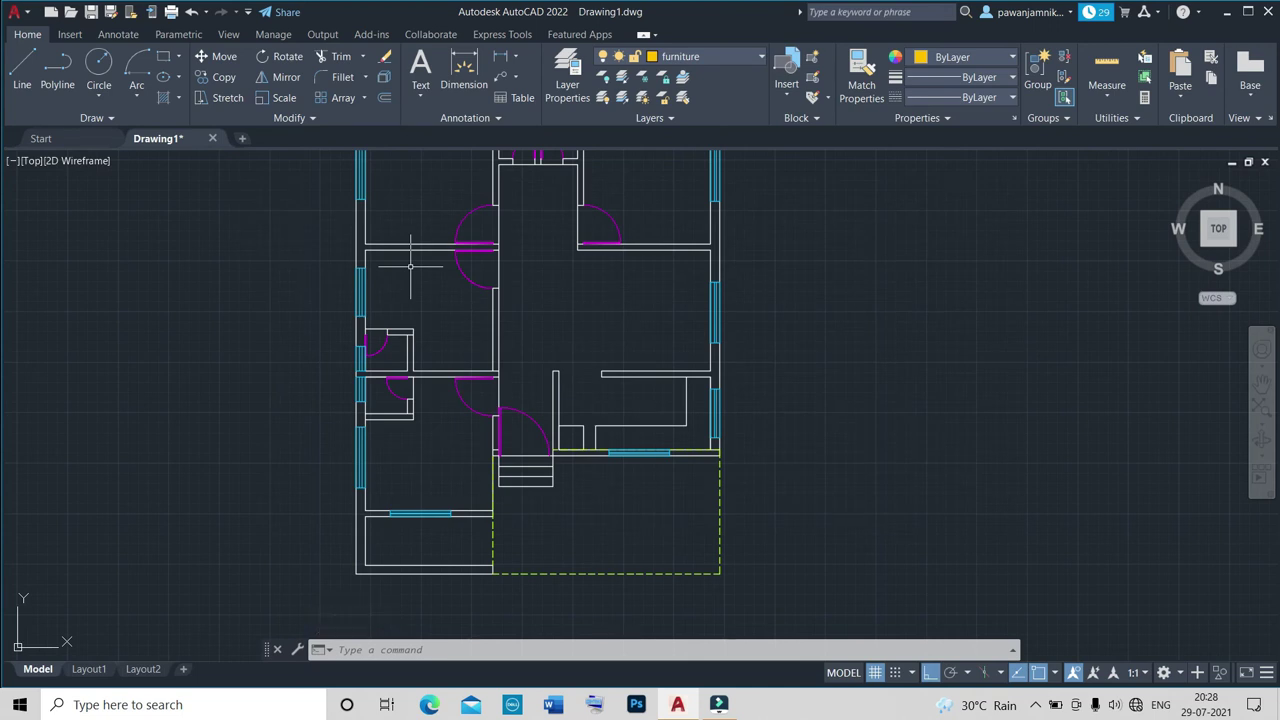
Reopen DesignCenter and drag the 4AEWTW block from the furniture library into the drawing.
{"action": "key", "text": "ctrl+2"}
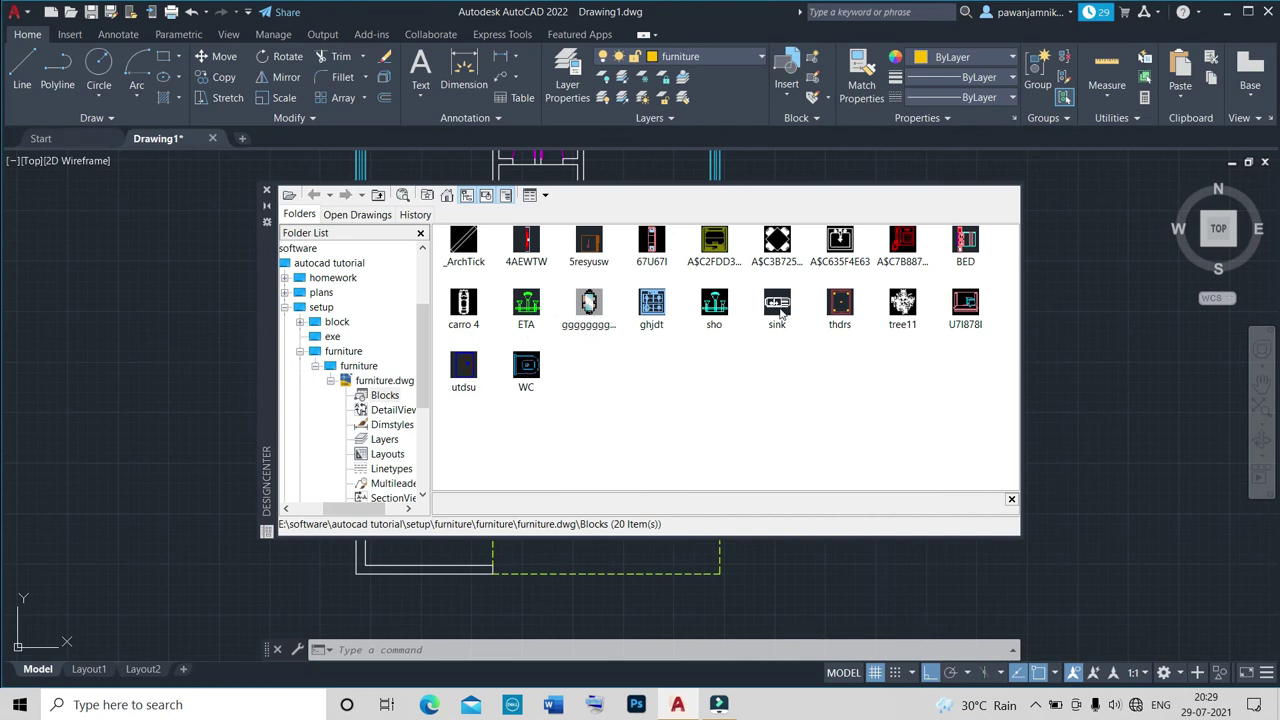
{"action": "left_click", "coordinate": [778, 305]}
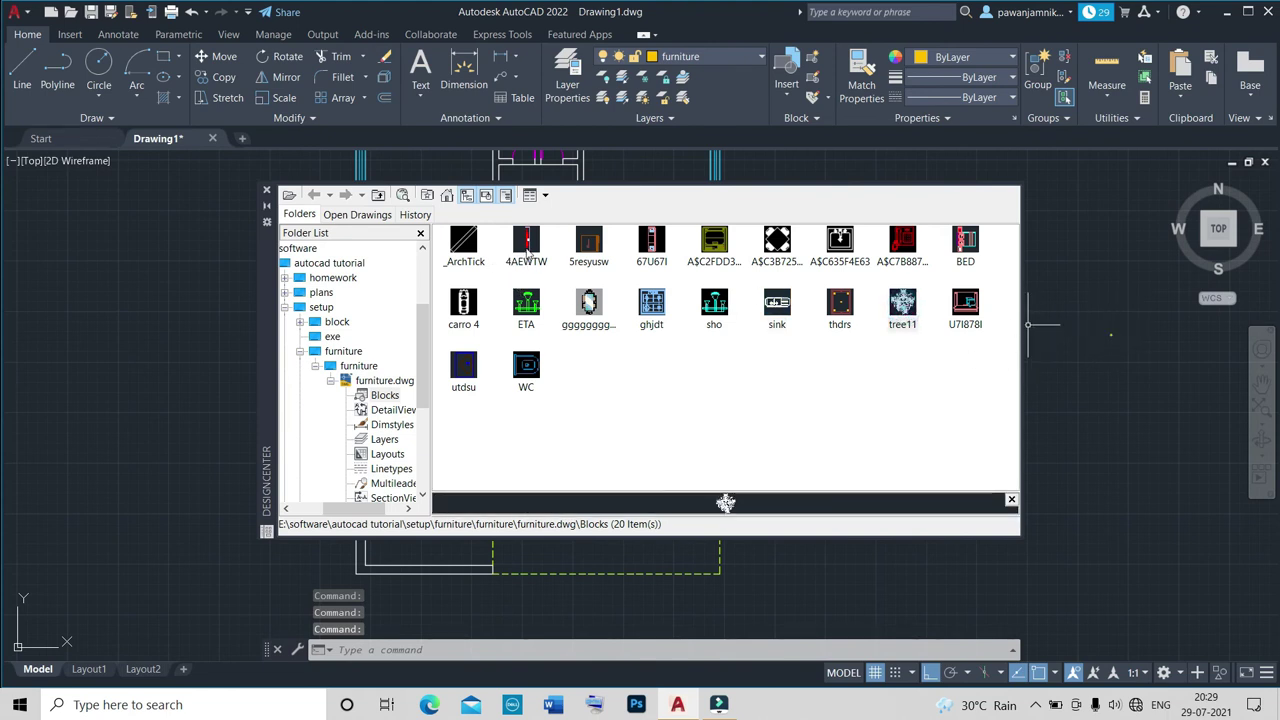
{"action": "left_click_drag", "start_coordinate": [528, 249], "coordinate": [933, 234]}
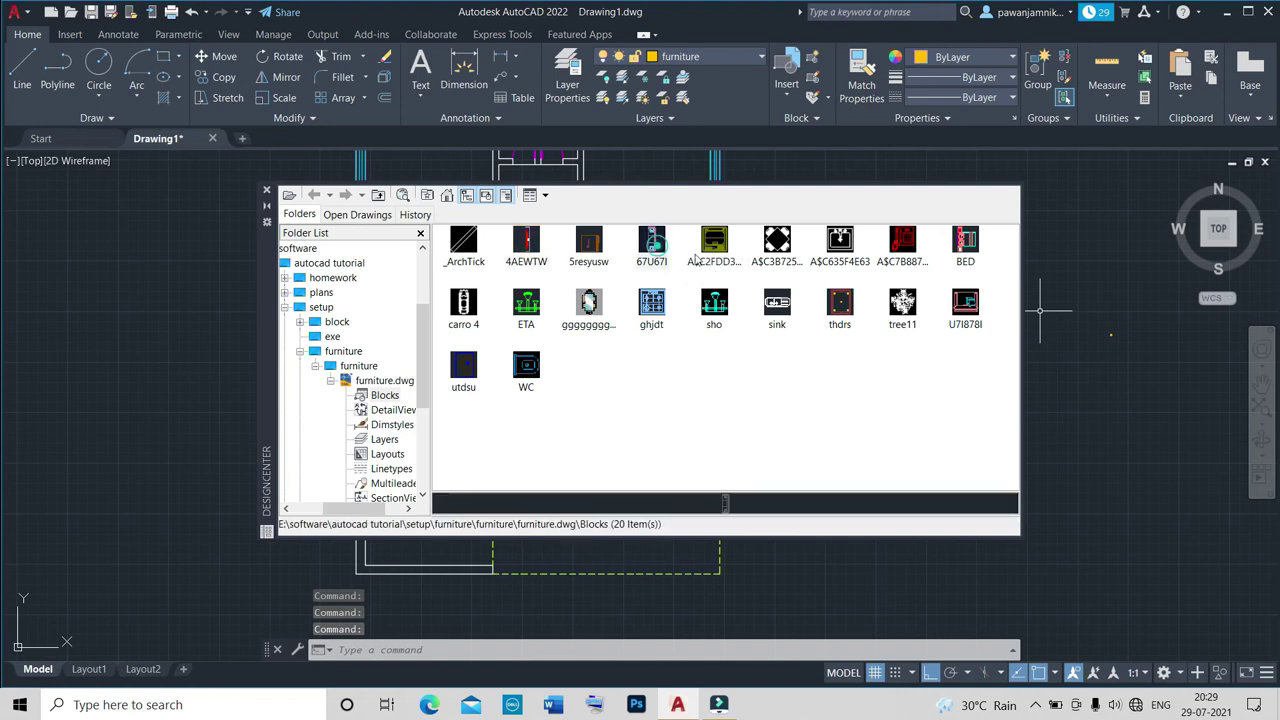
Browse back to furniture.dwg's block list and preview the U7I878I block.
{"action": "left_click", "coordinate": [772, 255]}
{"action": "left_click", "coordinate": [300, 351]}
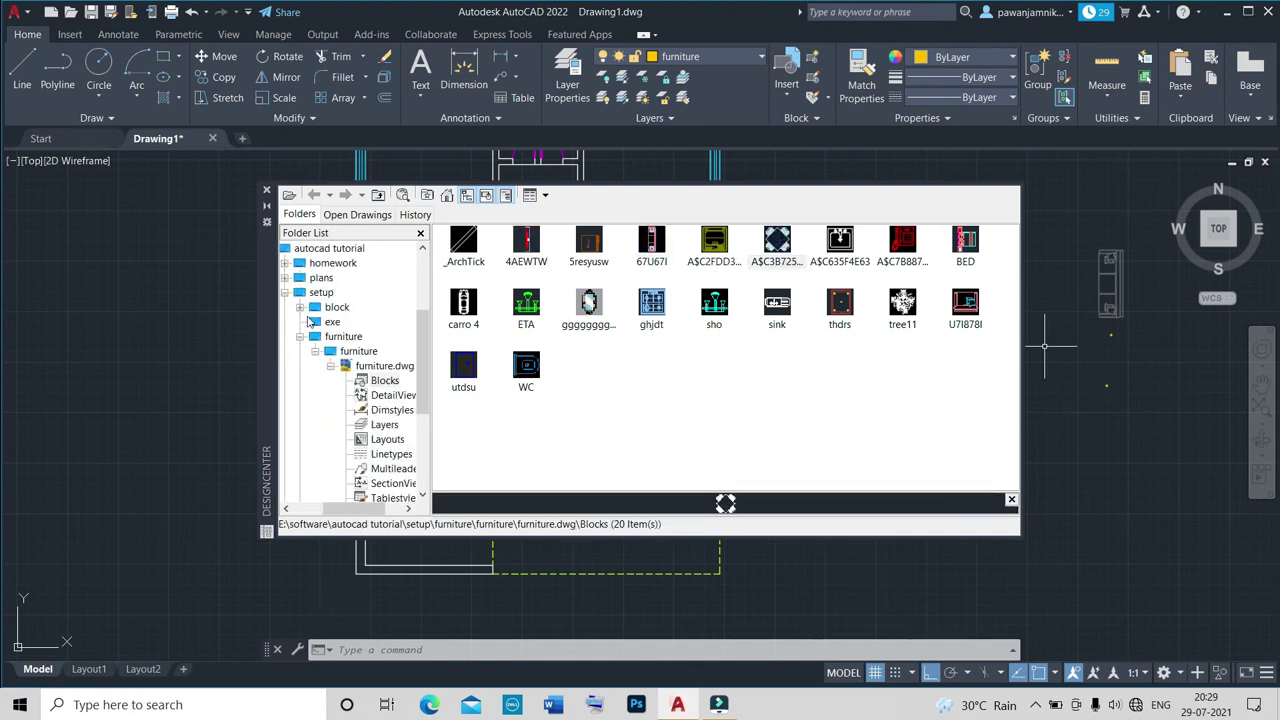
{"action": "left_click", "coordinate": [284, 307]}
{"action": "left_click", "coordinate": [322, 336]}
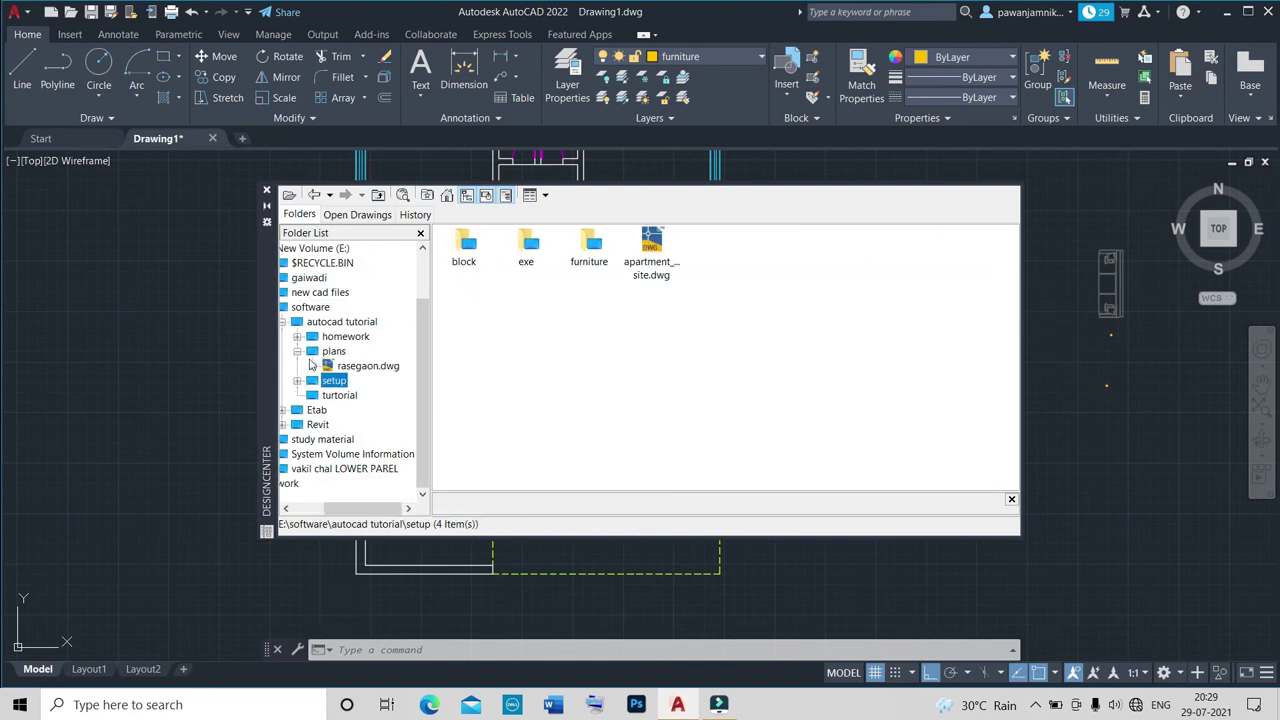
{"action": "left_click", "coordinate": [297, 370]}
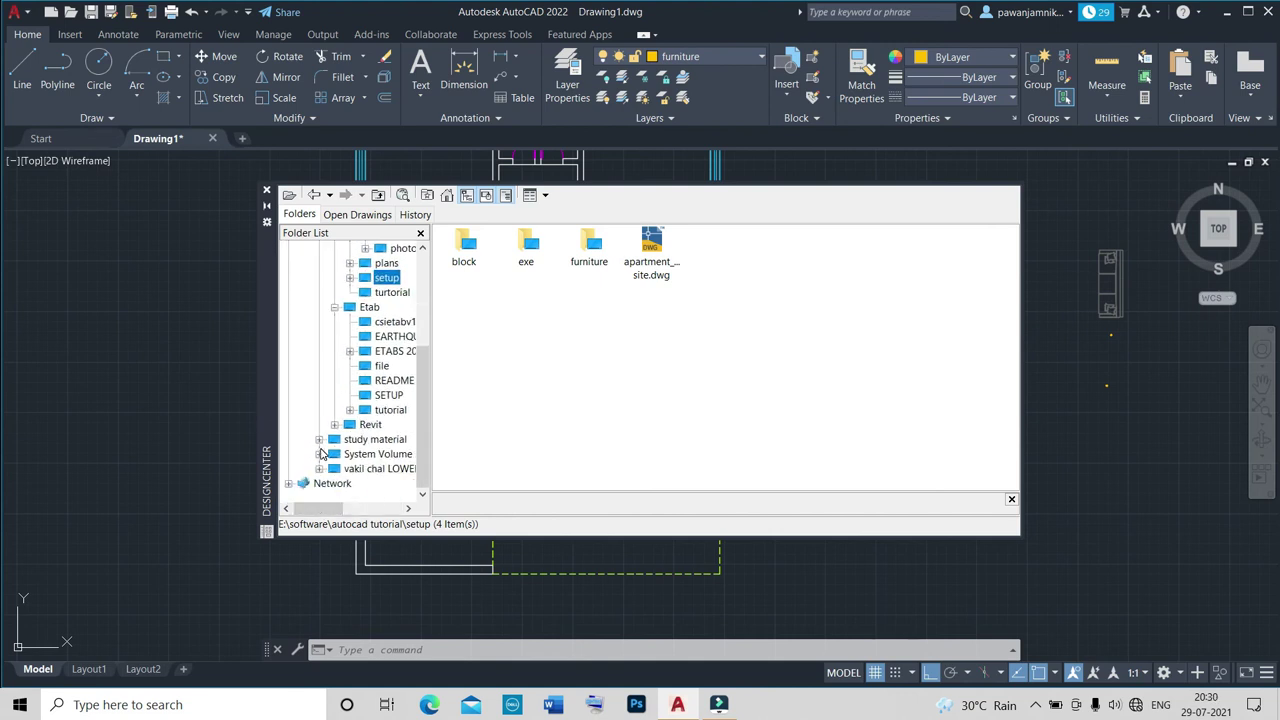
{"action": "double_click", "coordinate": [464, 250]}
{"action": "scroll", "coordinate": [350, 400], "scroll_direction": "up", "scroll_amount": 5}
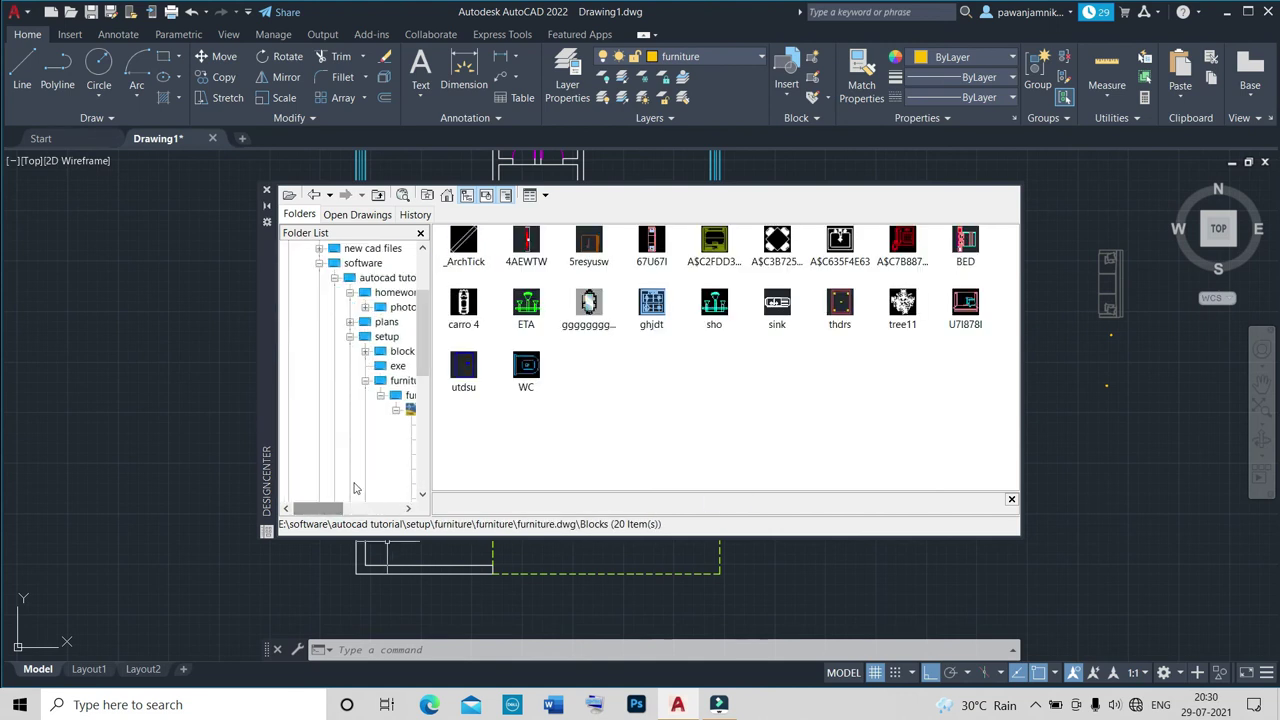
{"action": "left_click_drag", "start_coordinate": [370, 509], "coordinate": [300, 509]}
{"action": "scroll", "coordinate": [350, 400], "scroll_direction": "down", "scroll_amount": 1}
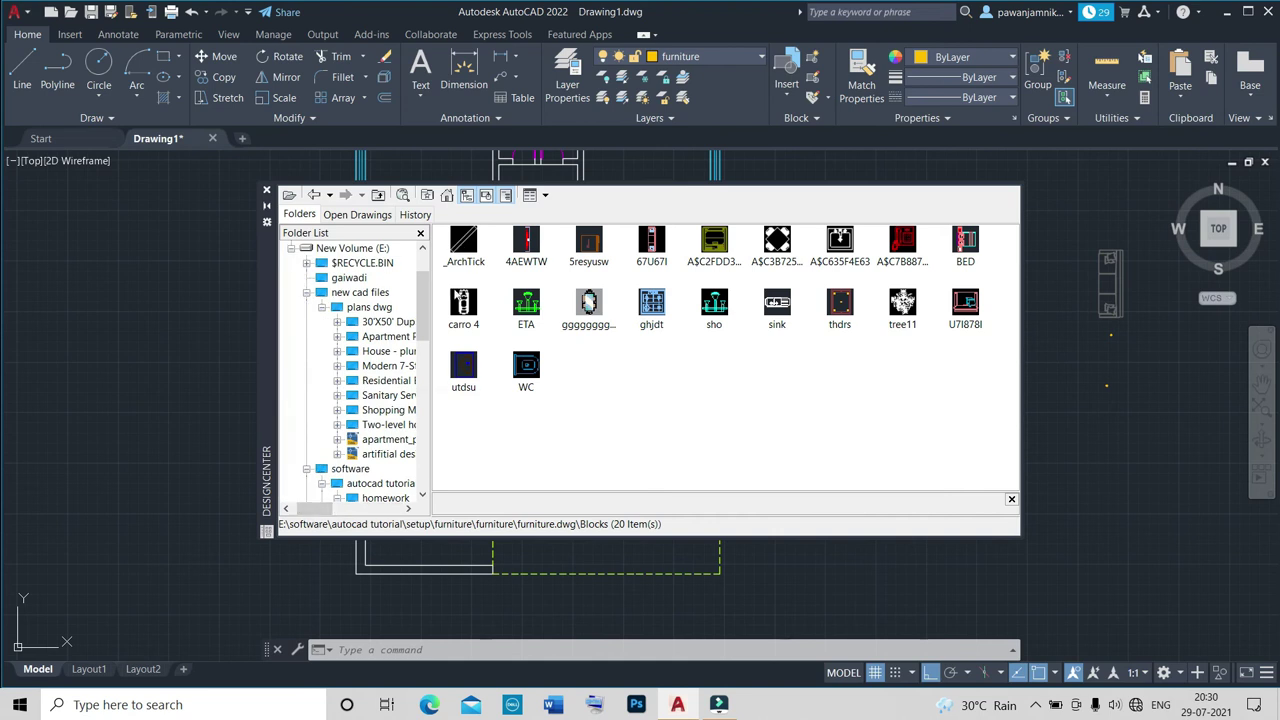
{"action": "left_click", "coordinate": [965, 305]}
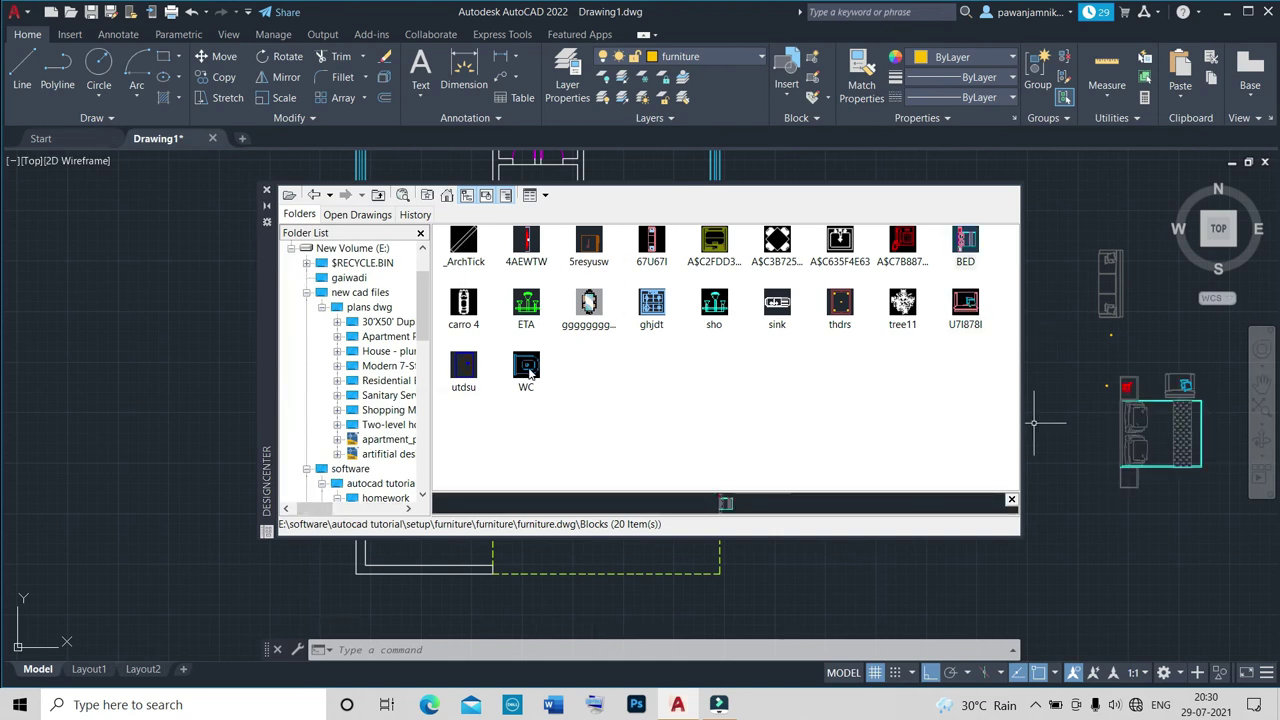
List the blocks stored in the apartment_plans site.dwg drawing.
{"action": "scroll", "coordinate": [380, 420], "scroll_direction": "up", "scroll_amount": 2}
{"action": "left_click", "coordinate": [350, 290]}
{"action": "scroll", "coordinate": [366, 450], "scroll_direction": "down", "scroll_amount": 1}
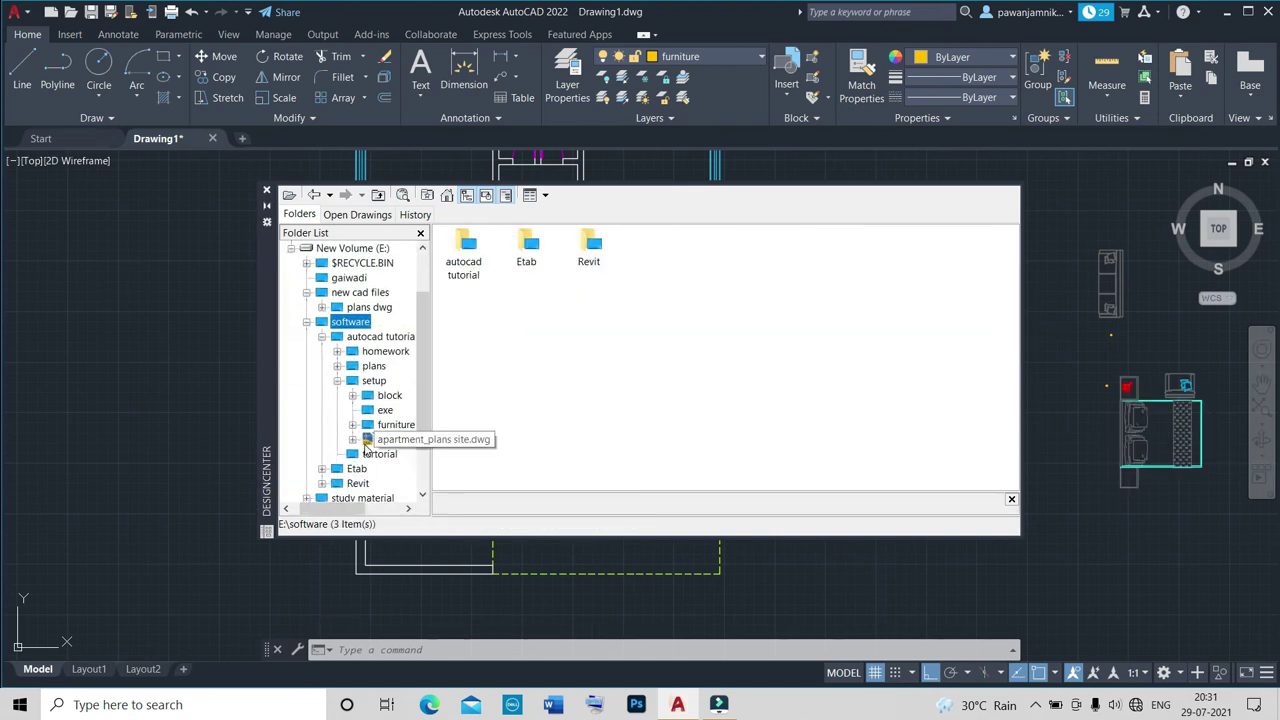
{"action": "left_click", "coordinate": [396, 446]}
{"action": "double_click", "coordinate": [390, 468]}
{"action": "left_click_drag", "start_coordinate": [425, 440], "coordinate": [428, 388]}
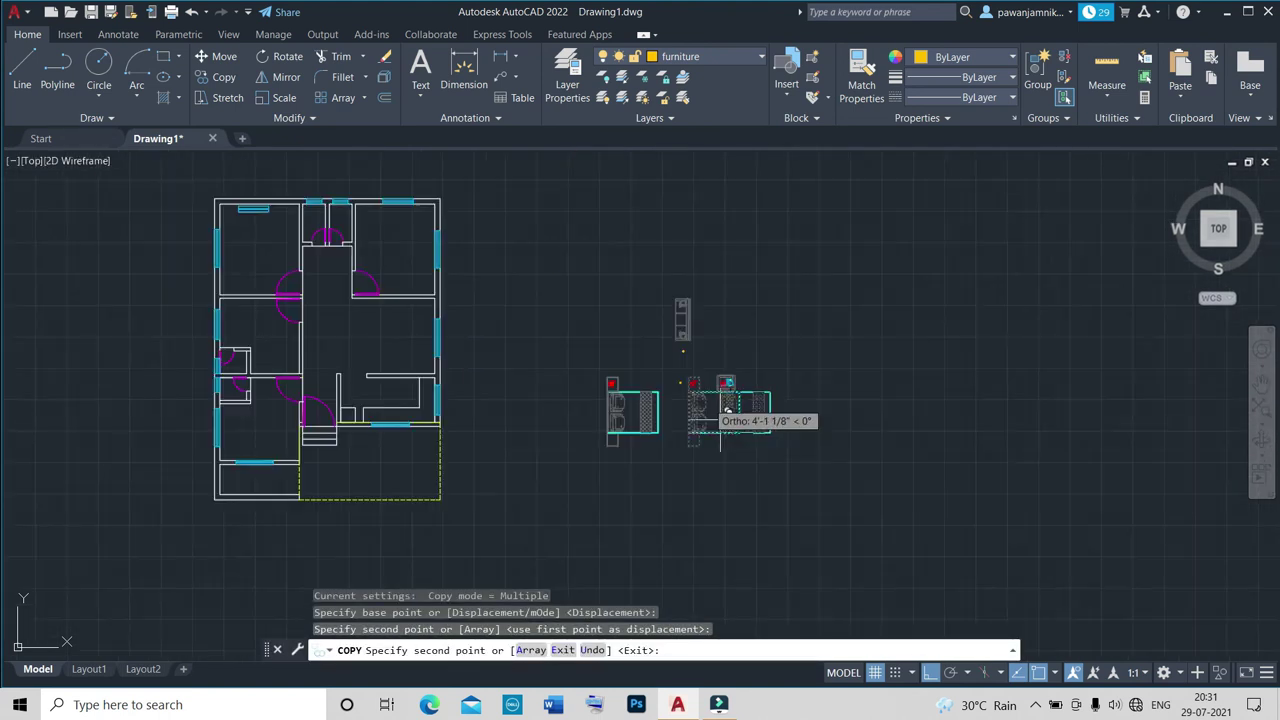
Copy the bed and place the second bed beside the first.
{"action": "scroll", "coordinate": [683, 325], "scroll_direction": "up", "scroll_amount": 3}
{"action": "type", "text": "co"}
{"action": "key", "text": "Return"}
{"action": "left_click", "coordinate": [923, 300]}
{"action": "scroll", "coordinate": [663, 309], "scroll_direction": "down", "scroll_amount": 2}
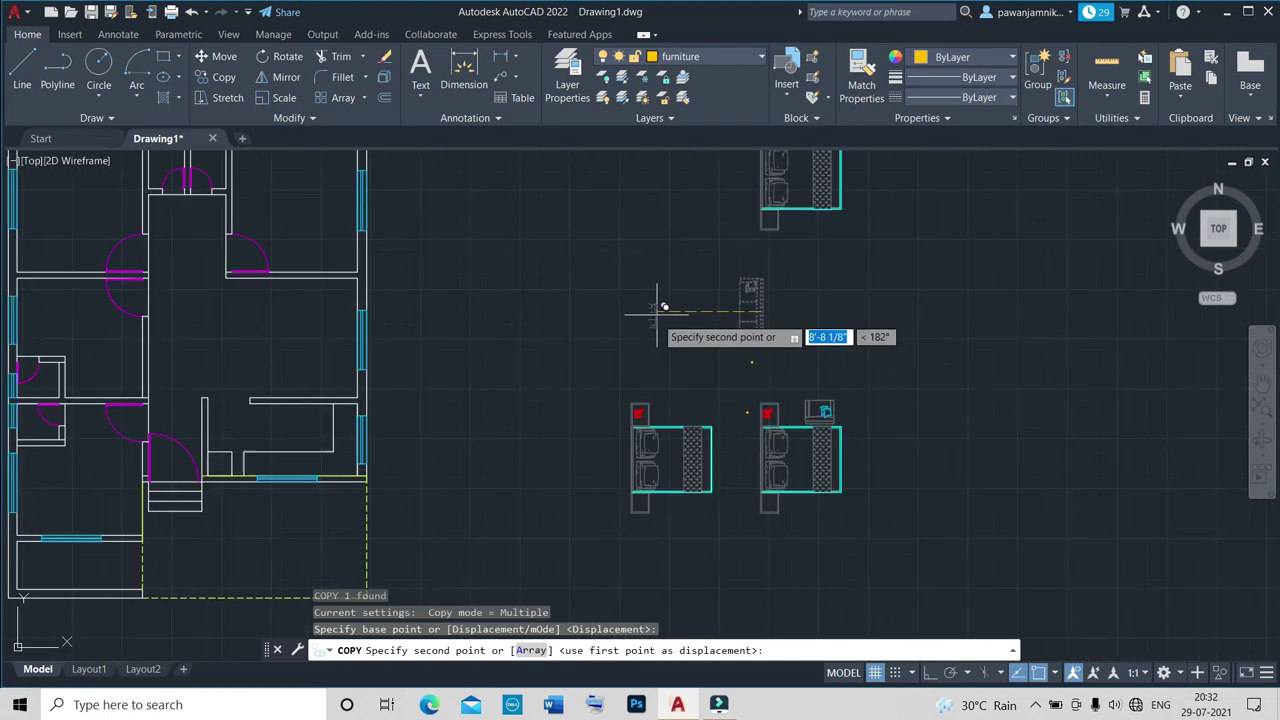
{"action": "scroll", "coordinate": [700, 320], "scroll_direction": "up", "scroll_amount": 3}
{"action": "left_click", "coordinate": [663, 340]}
{"action": "key", "text": "Escape"}
Rotate the vertical sofas 90° to horizontal with Ortho on.
{"action": "scroll", "coordinate": [663, 340], "scroll_direction": "up", "scroll_amount": 3}
{"action": "type", "text": "ro"}
{"action": "key", "text": "Return"}
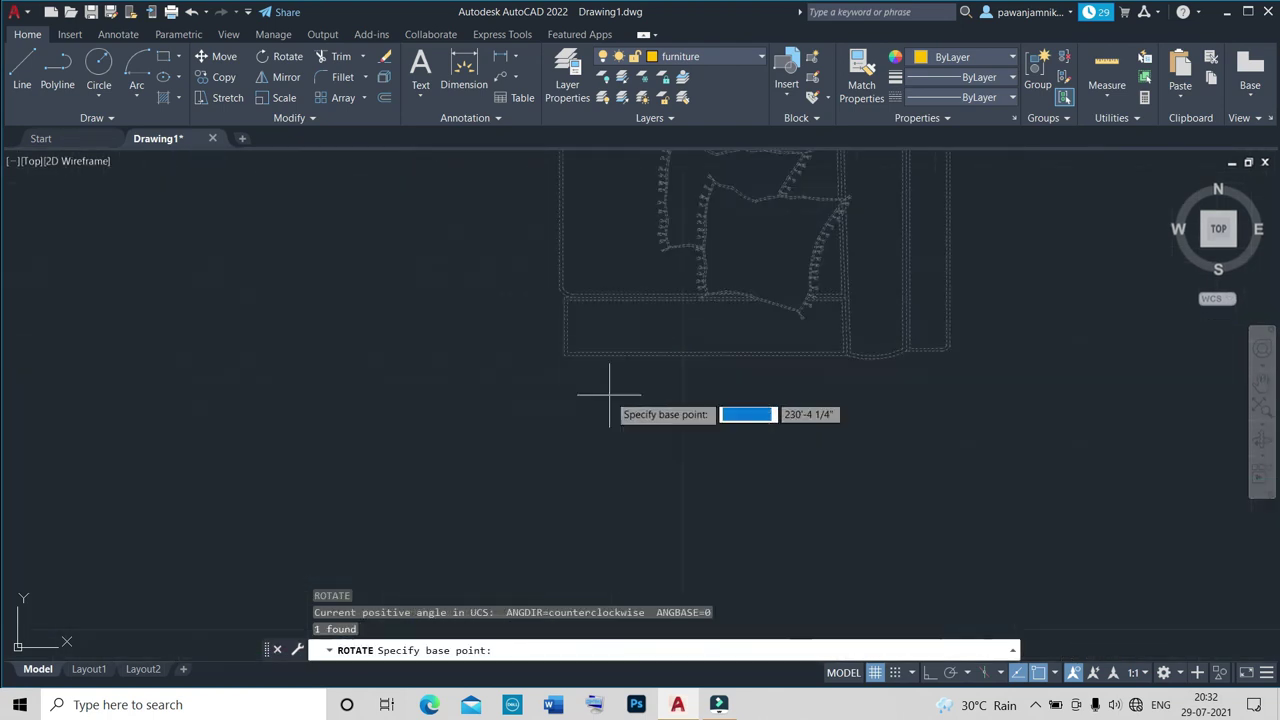
{"action": "left_click", "coordinate": [563, 252]}
{"action": "left_click", "coordinate": [508, 266]}
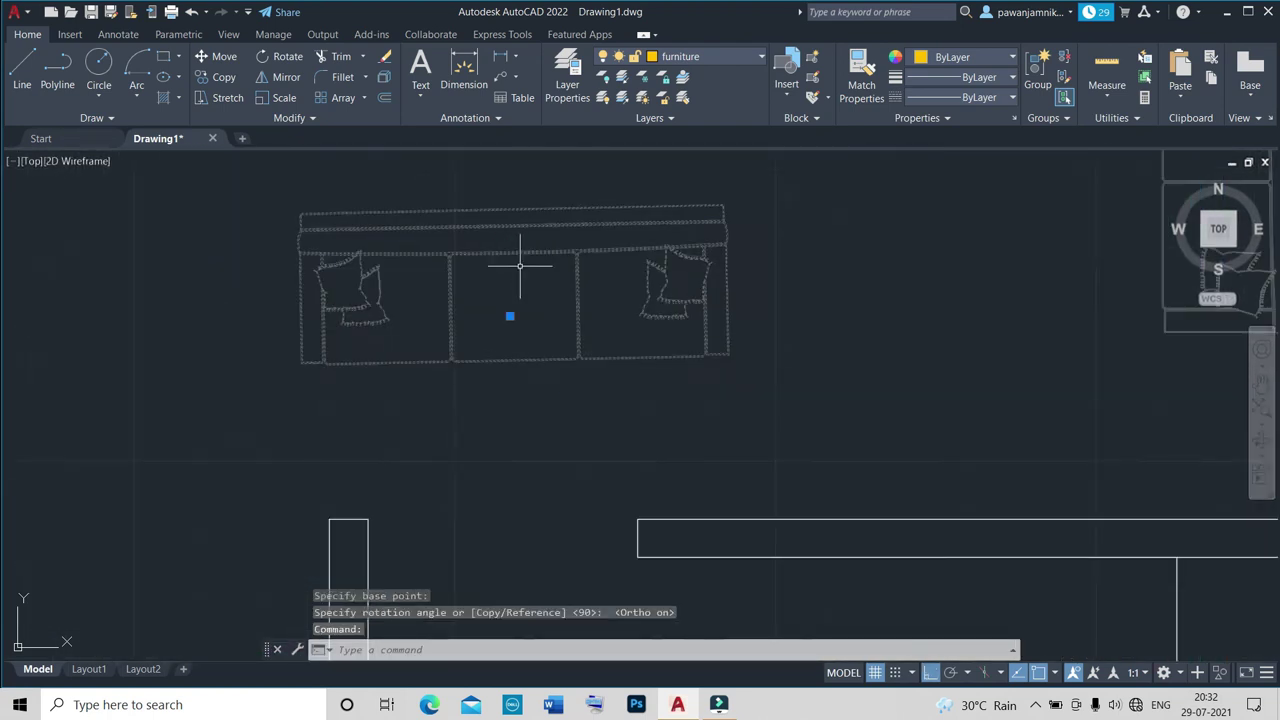
{"action": "scroll", "coordinate": [622, 362], "scroll_direction": "down", "scroll_amount": 2}
{"action": "left_click", "coordinate": [622, 362]}
{"action": "left_click", "coordinate": [930, 672]}
{"action": "key", "text": "Return"}
{"action": "left_click", "coordinate": [622, 348]}
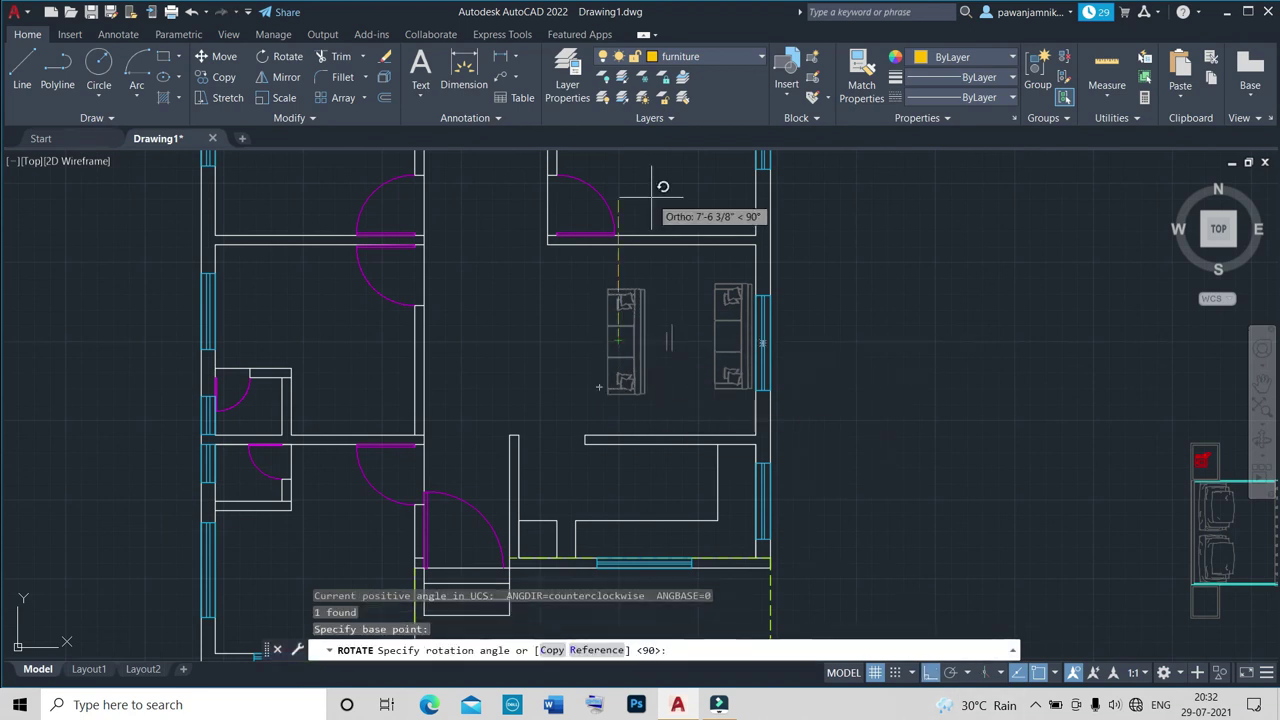
{"action": "left_click", "coordinate": [628, 365]}
Move the sofa into its new spot in the room.
{"action": "type", "text": "m"}
{"action": "key", "text": "Return"}
{"action": "left_click", "coordinate": [628, 365]}
{"action": "scroll", "coordinate": [680, 480], "scroll_direction": "up", "scroll_amount": 5}
{"action": "key", "text": "Escape"}
{"action": "type", "text": "m"}
{"action": "left_click", "coordinate": [673, 507]}
{"action": "scroll", "coordinate": [863, 491], "scroll_direction": "down", "scroll_amount": 5}
{"action": "type", "text": "m"}
{"action": "key", "text": "Escape"}
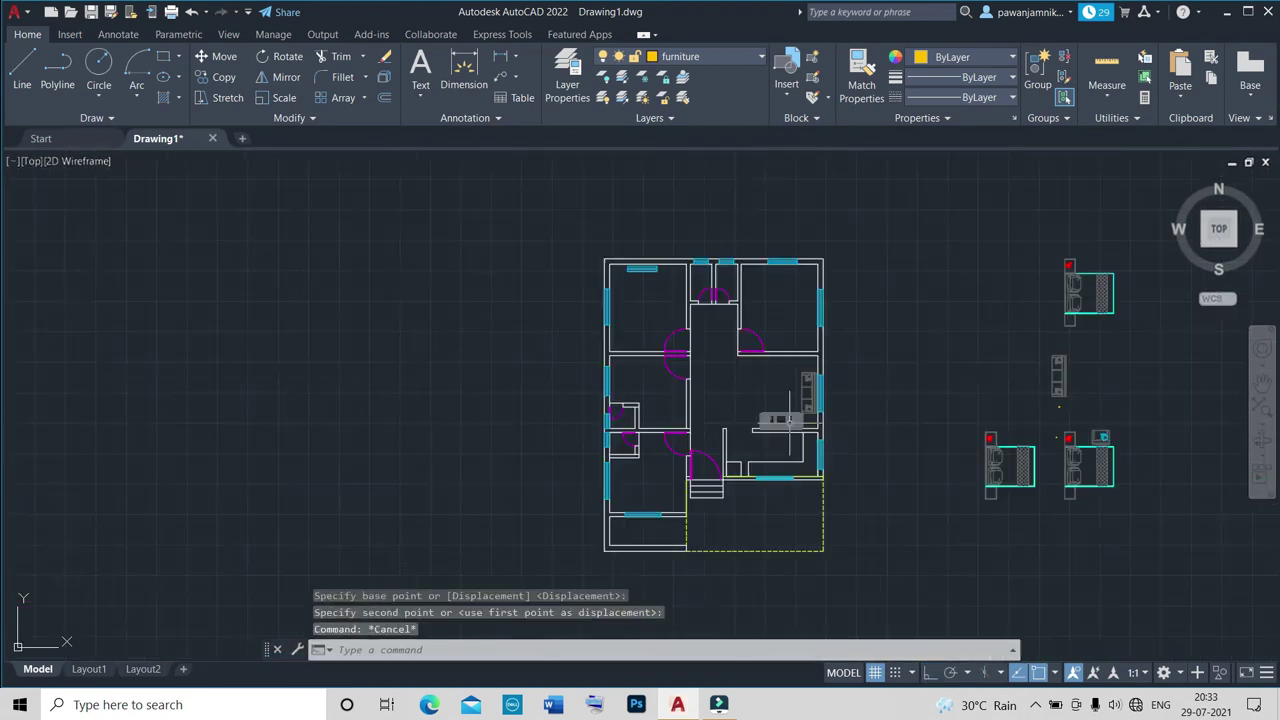
{"action": "left_click", "coordinate": [383, 77]}
{"action": "scroll", "coordinate": [752, 508], "scroll_direction": "up", "scroll_amount": 5}
Make a copy of the table set.
{"action": "type", "text": "co"}
{"action": "key", "text": "Return"}
{"action": "left_click", "coordinate": [594, 240]}
{"action": "scroll", "coordinate": [594, 250], "scroll_direction": "up", "scroll_amount": 3}
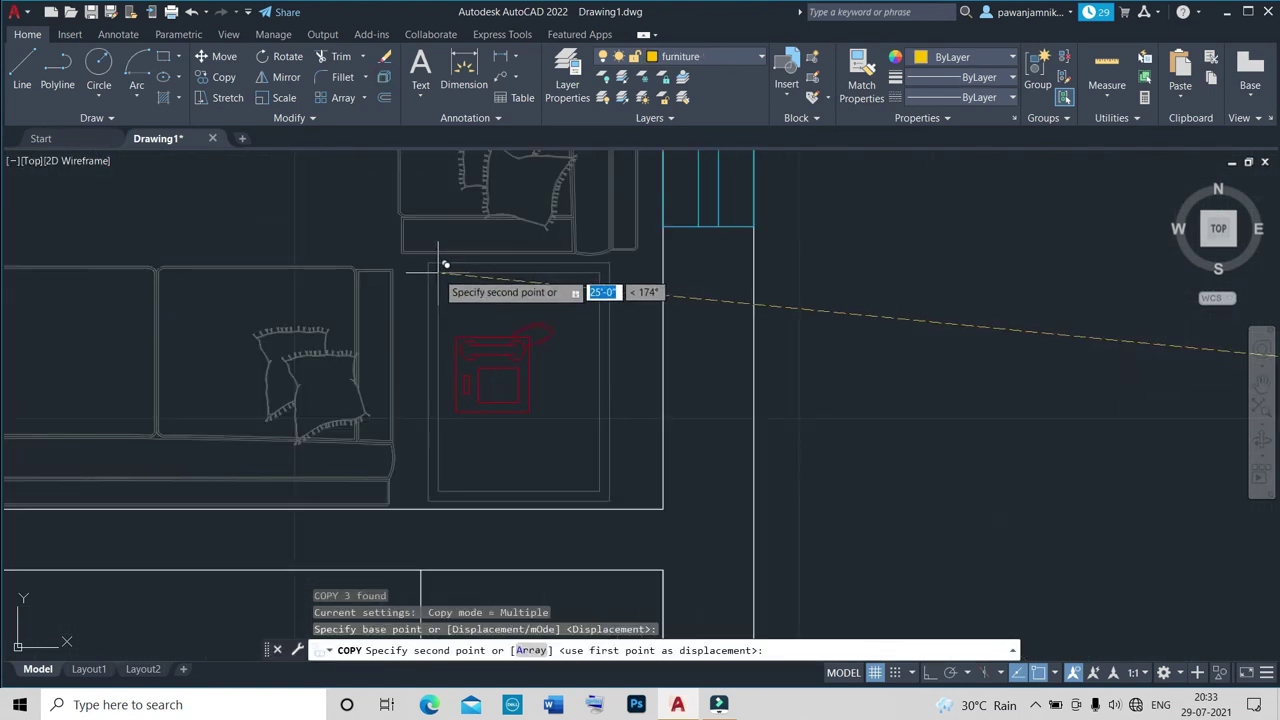
{"action": "left_click", "coordinate": [428, 263]}
{"action": "key", "text": "Escape"}
Rotate the copied table set 90° about its corner.
{"action": "type", "text": "ro"}
{"action": "key", "text": "Return"}
{"action": "left_click", "coordinate": [437, 272]}
{"action": "left_click", "coordinate": [440, 366]}
{"action": "type", "text": "m"}
{"action": "key", "text": "ctrl+z"}
Move the rotated table set block into its place in the room.
{"action": "type", "text": "m"}
{"action": "key", "text": "Return"}
{"action": "left_click", "coordinate": [448, 271]}
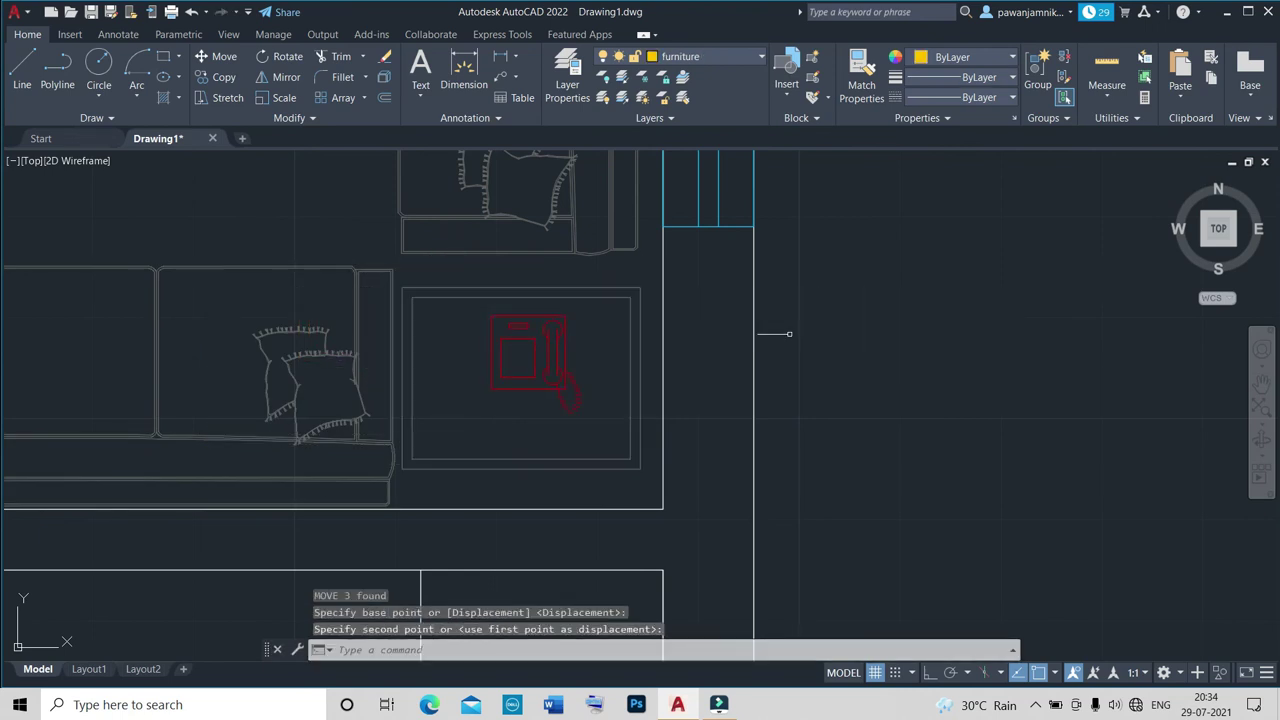
{"action": "scroll", "coordinate": [600, 486], "scroll_direction": "up", "scroll_amount": 3}
{"action": "scroll", "coordinate": [397, 496], "scroll_direction": "up", "scroll_amount": 3}
{"action": "scroll", "coordinate": [457, 386], "scroll_direction": "down", "scroll_amount": 3}
{"action": "scroll", "coordinate": [286, 206], "scroll_direction": "up", "scroll_amount": 3}
{"action": "left_click", "coordinate": [229, 500]}
Check which layer is current.
{"action": "scroll", "coordinate": [783, 183], "scroll_direction": "up", "scroll_amount": 3}
{"action": "left_click", "coordinate": [730, 57]}
{"action": "scroll", "coordinate": [914, 391], "scroll_direction": "down", "scroll_amount": 3}
{"action": "scroll", "coordinate": [851, 356], "scroll_direction": "down", "scroll_amount": 2}
{"action": "scroll", "coordinate": [851, 356], "scroll_direction": "up", "scroll_amount": 2}
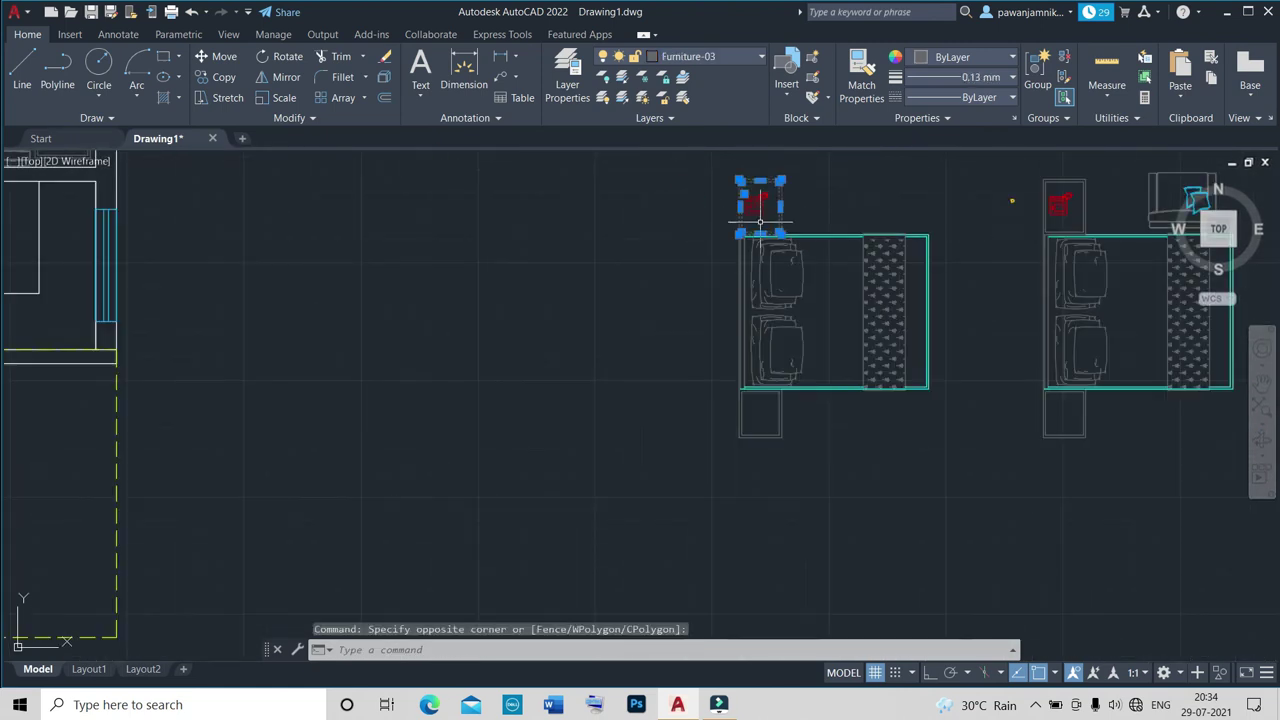
Select the red piece beside the bed and start moving it, then switch to EXTEND.
{"action": "key", "text": "Escape"}
{"action": "scroll", "coordinate": [837, 306], "scroll_direction": "up", "scroll_amount": 3}
{"action": "left_click", "coordinate": [851, 466]}
{"action": "key", "text": "m"}
{"action": "key", "text": "Return"}
{"action": "left_click", "coordinate": [851, 466]}
{"action": "scroll", "coordinate": [615, 323], "scroll_direction": "up", "scroll_amount": 2}
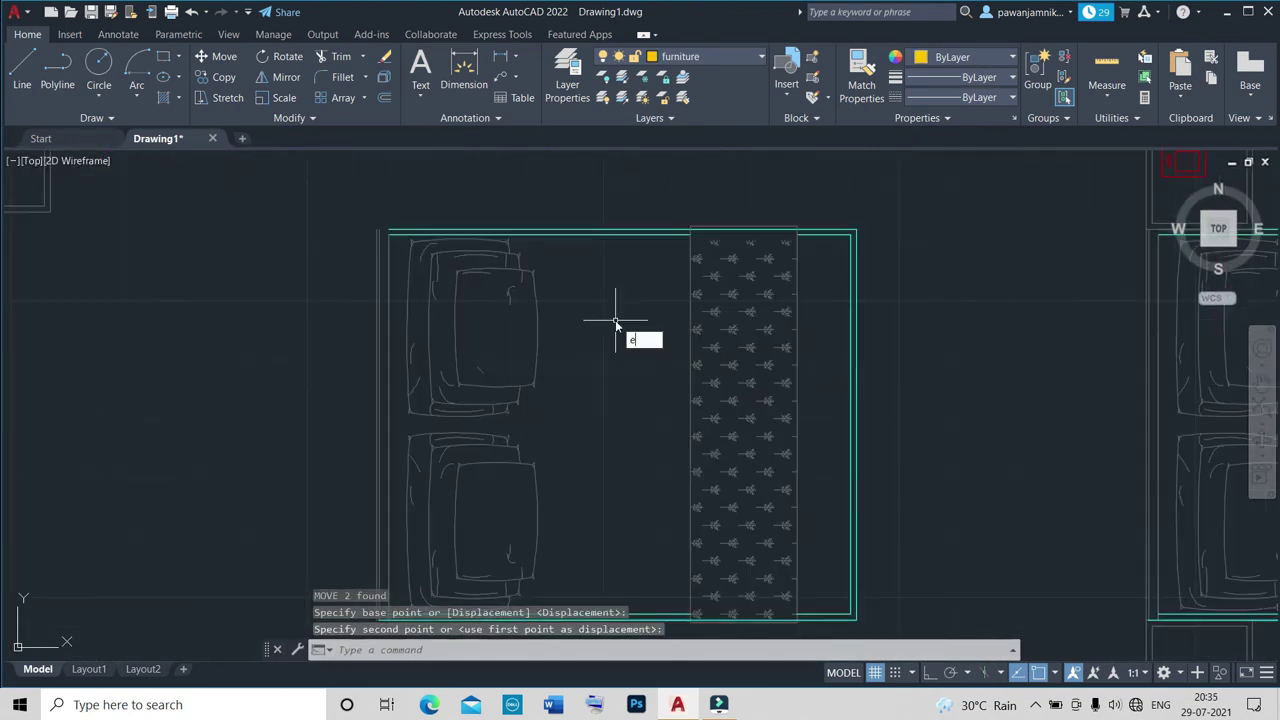
{"action": "type", "text": "x"}
{"action": "key", "text": "Return"}
Try extending two lines to the edge, then cancel and undo the unwanted copy.
{"action": "scroll", "coordinate": [400, 270], "scroll_direction": "down", "scroll_amount": 3}
{"action": "scroll", "coordinate": [400, 270], "scroll_direction": "up", "scroll_amount": 2}
{"action": "left_click", "coordinate": [300, 270]}
{"action": "left_click", "coordinate": [505, 332]}
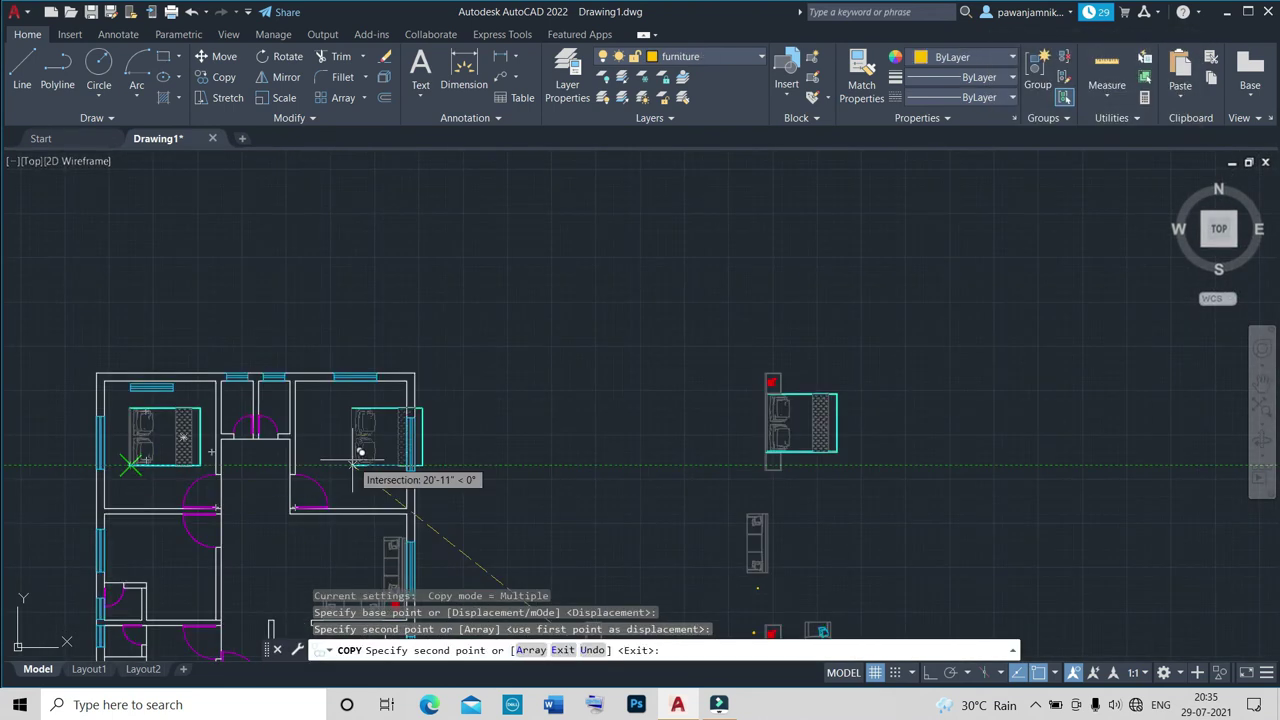
{"action": "scroll", "coordinate": [214, 414], "scroll_direction": "down", "scroll_amount": 3}
{"action": "key", "text": "Escape"}
{"action": "key", "text": "ctrl+z"}
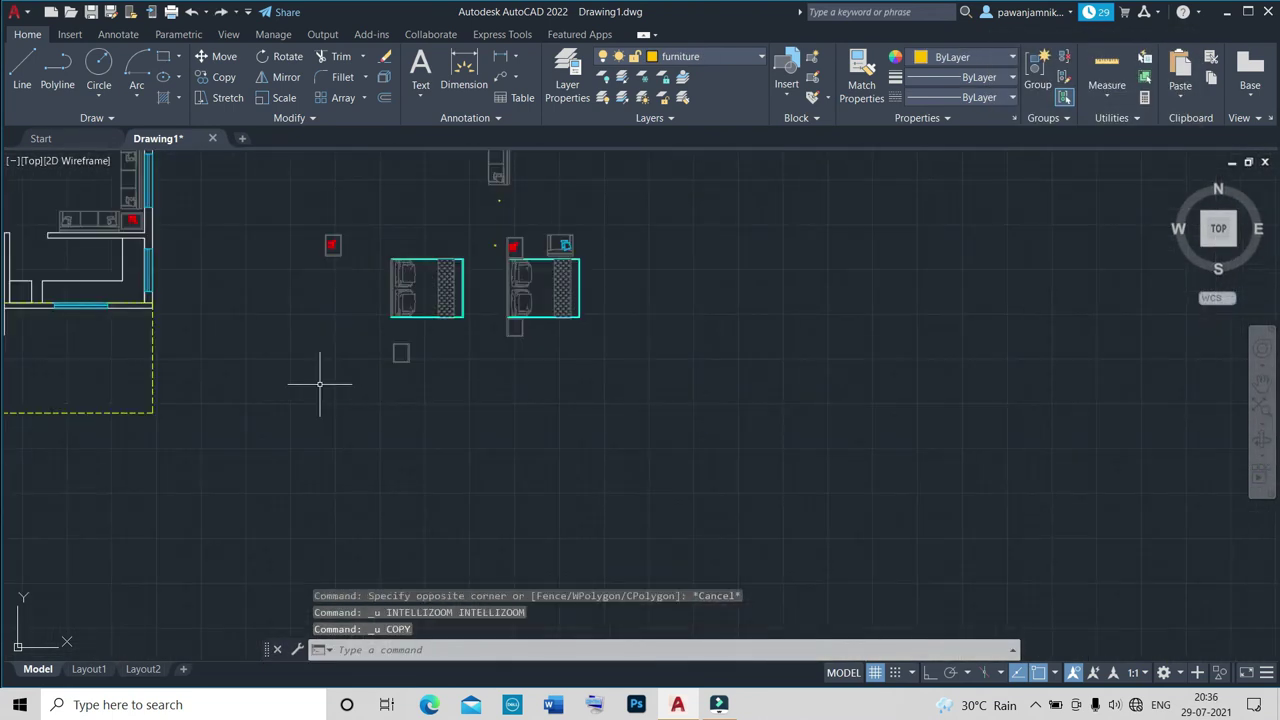
{"action": "scroll", "coordinate": [320, 383], "scroll_direction": "up", "scroll_amount": 2}
Window-select the left couch and copy it to two new spots in the plan.
{"action": "left_click", "coordinate": [457, 386]}
{"action": "left_click", "coordinate": [300, 300]}
{"action": "middle_click_drag", "start_coordinate": [231, 337], "coordinate": [523, 400]}
{"action": "type", "text": "co"}
{"action": "key", "text": "Return"}
{"action": "left_click", "coordinate": [618, 425]}
{"action": "scroll", "coordinate": [737, 406], "scroll_direction": "down", "scroll_amount": 3}
{"action": "scroll", "coordinate": [294, 411], "scroll_direction": "up", "scroll_amount": 3}
{"action": "scroll", "coordinate": [471, 380], "scroll_direction": "up", "scroll_amount": 2}
{"action": "scroll", "coordinate": [488, 348], "scroll_direction": "down", "scroll_amount": 4}
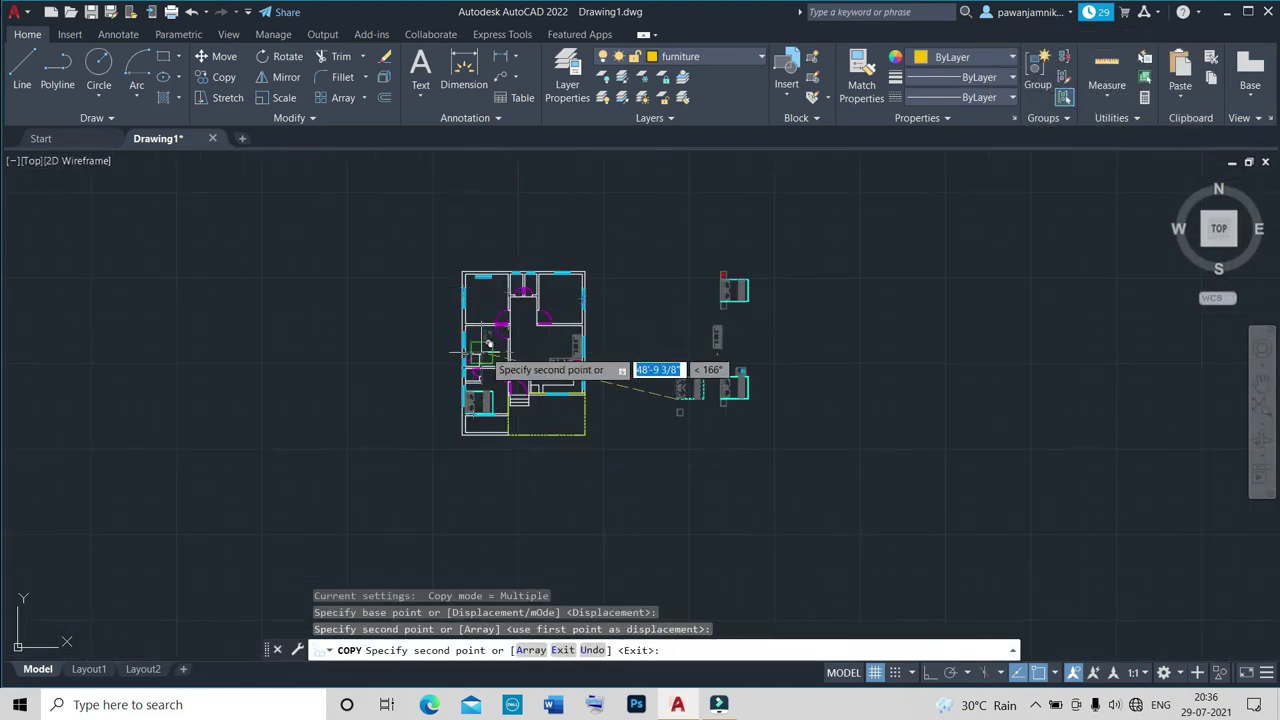
{"action": "scroll", "coordinate": [320, 366], "scroll_direction": "up", "scroll_amount": 2}
{"action": "left_click", "coordinate": [309, 288]}
{"action": "left_click", "coordinate": [600, 288]}
{"action": "key", "text": "Escape"}
Move the double bed into the upper bedroom.
{"action": "scroll", "coordinate": [620, 218], "scroll_direction": "up", "scroll_amount": 5}
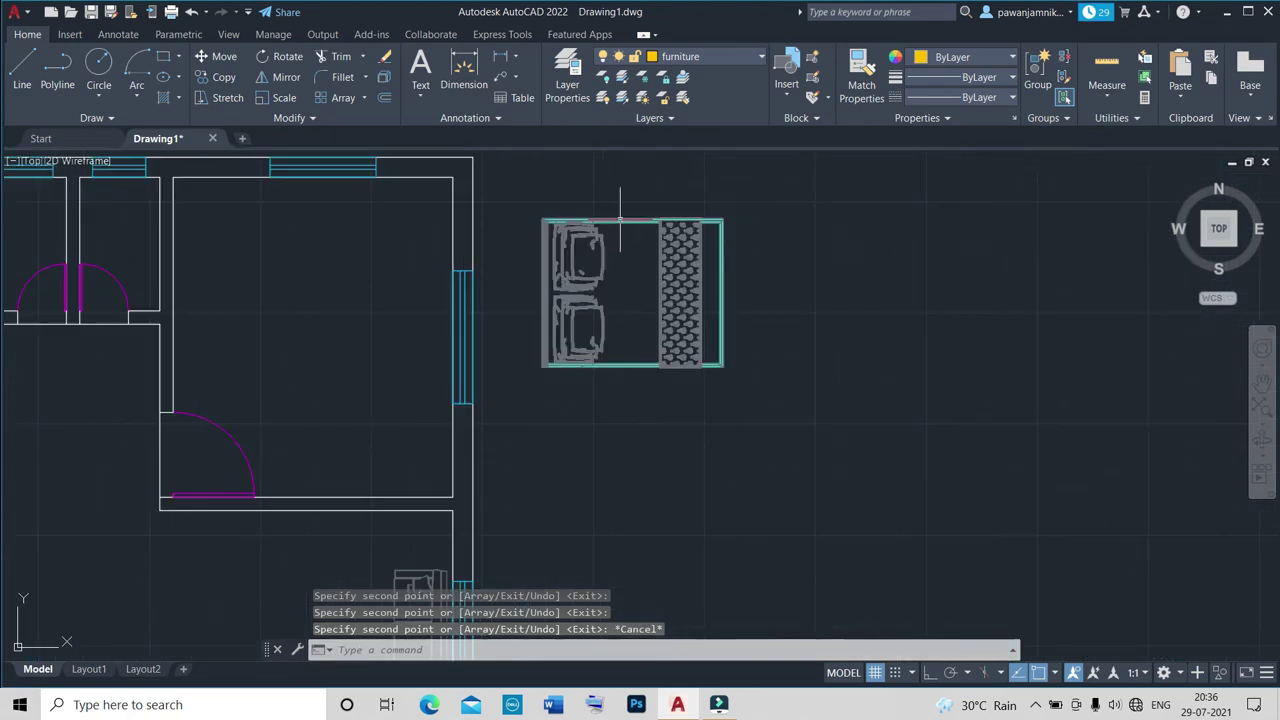
{"action": "scroll", "coordinate": [620, 218], "scroll_direction": "down", "scroll_amount": 5}
{"action": "left_click", "coordinate": [986, 314]}
{"action": "type", "text": "ro"}
{"action": "left_click", "coordinate": [971, 329]}
{"action": "scroll", "coordinate": [949, 400], "scroll_direction": "up", "scroll_amount": 5}
{"action": "type", "text": "m"}
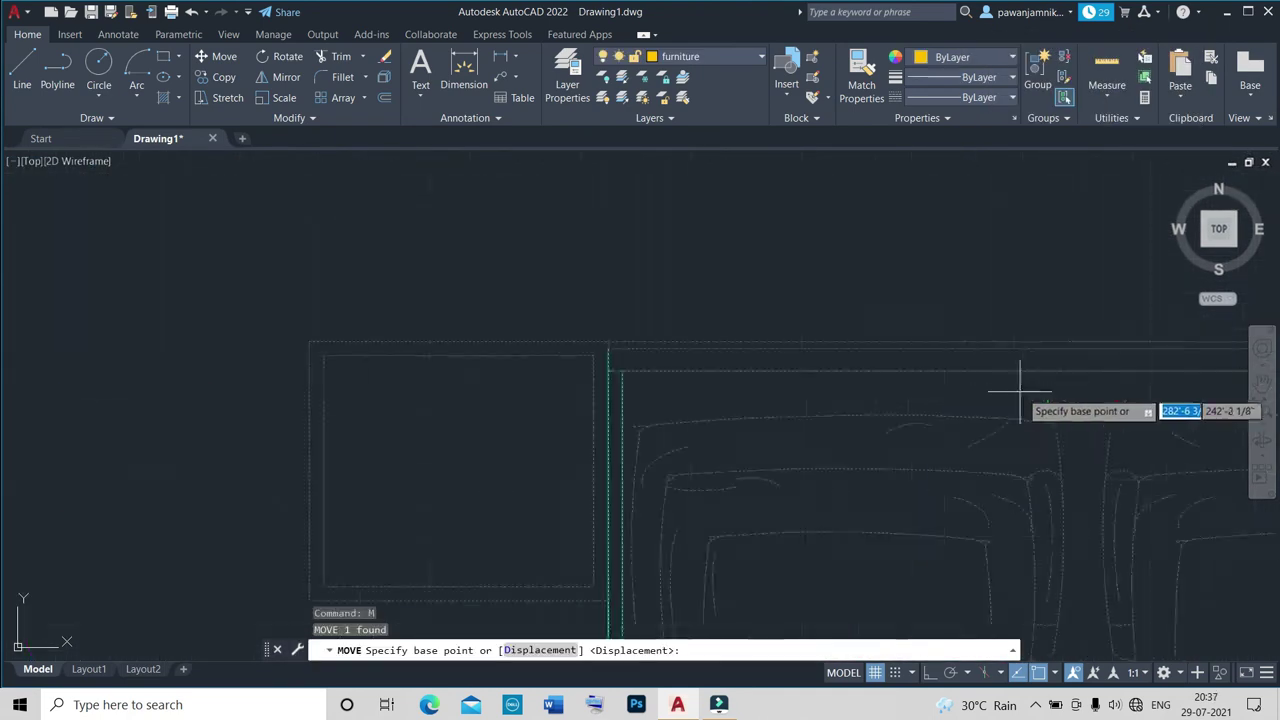
{"action": "left_click", "coordinate": [1020, 392]}
{"action": "scroll", "coordinate": [1020, 392], "scroll_direction": "down", "scroll_amount": 5}
{"action": "scroll", "coordinate": [600, 240], "scroll_direction": "up", "scroll_amount": 3}
{"action": "scroll", "coordinate": [614, 236], "scroll_direction": "down", "scroll_amount": 2}
{"action": "scroll", "coordinate": [614, 236], "scroll_direction": "up", "scroll_amount": 3}
{"action": "scroll", "coordinate": [614, 236], "scroll_direction": "down", "scroll_amount": 3}
{"action": "left_click", "coordinate": [470, 258]}
{"action": "scroll", "coordinate": [386, 298], "scroll_direction": "down", "scroll_amount": 4}
Copy the bed for the second upper bedroom.
{"action": "type", "text": "co"}
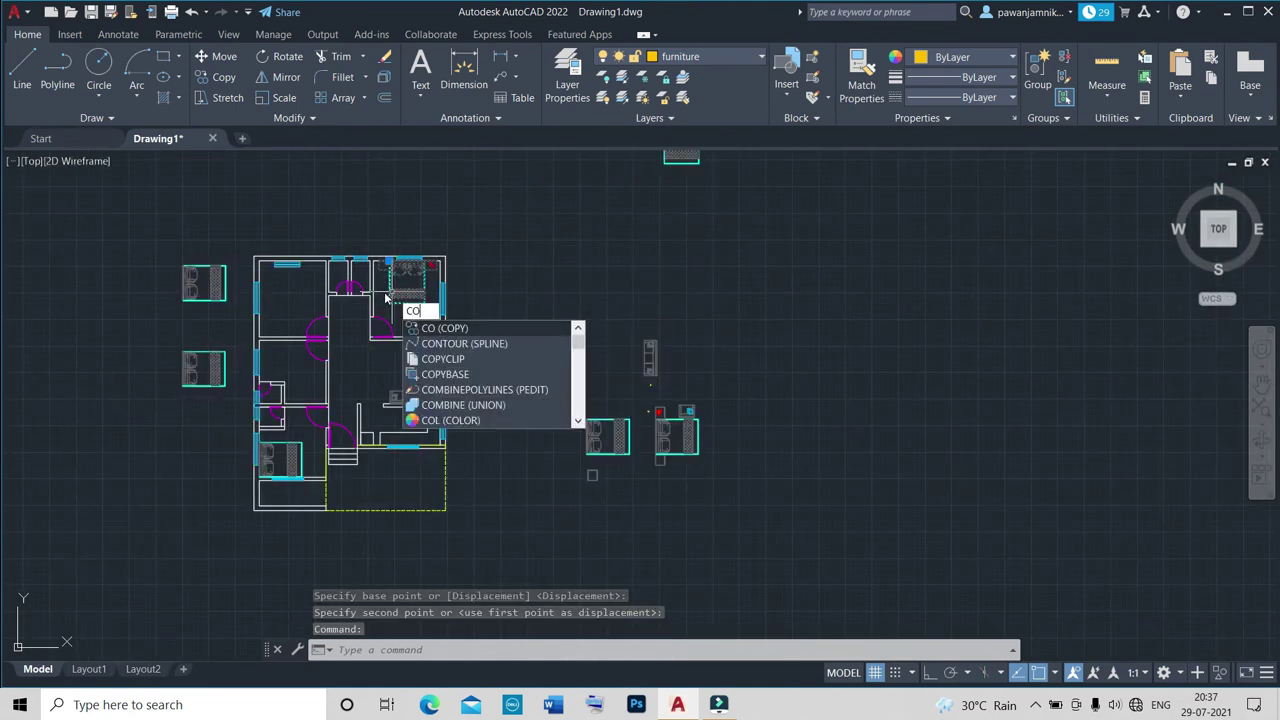
{"action": "key", "text": "Return"}
{"action": "scroll", "coordinate": [386, 298], "scroll_direction": "up", "scroll_amount": 5}
{"action": "left_click", "coordinate": [420, 160]}
{"action": "scroll", "coordinate": [229, 305], "scroll_direction": "down", "scroll_amount": 5}
{"action": "scroll", "coordinate": [229, 305], "scroll_direction": "up", "scroll_amount": 4}
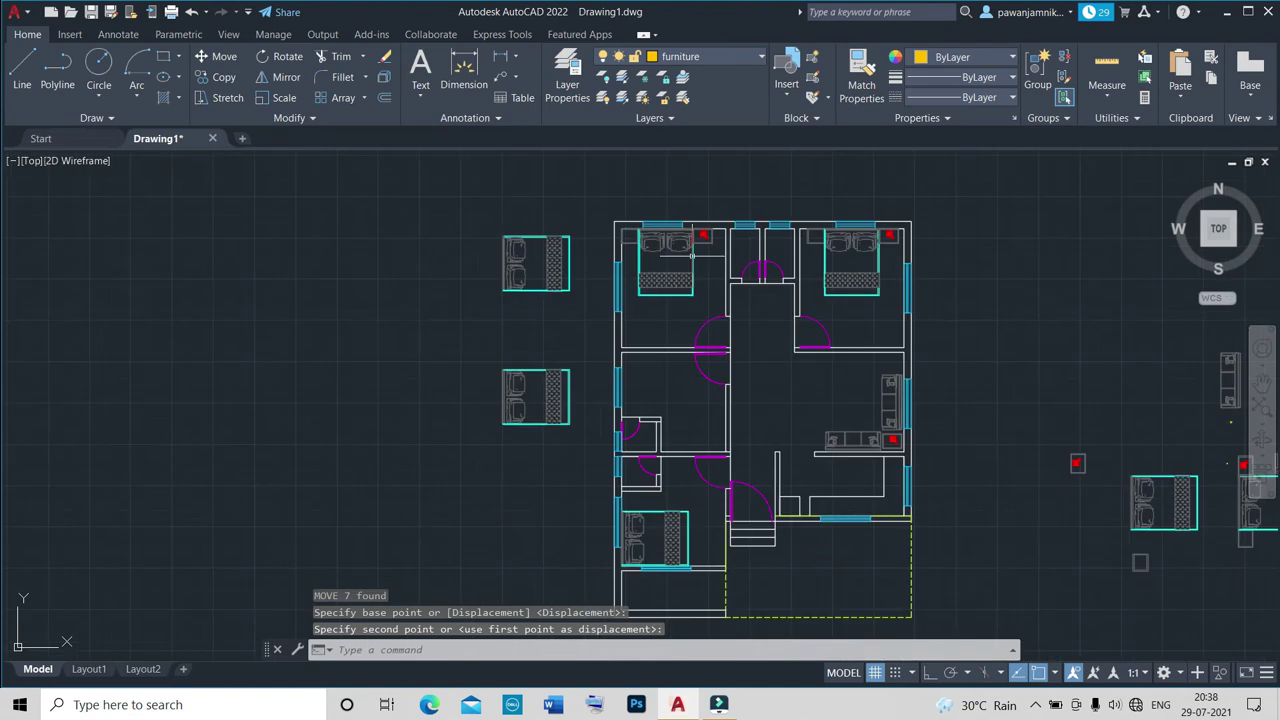
Erase the extra nightstand beside the bed.
{"action": "type", "text": "e"}
{"action": "key", "text": "Return"}
{"action": "left_click", "coordinate": [797, 260]}
{"action": "key", "text": "Return"}
{"action": "scroll", "coordinate": [459, 289], "scroll_direction": "down", "scroll_amount": 2}
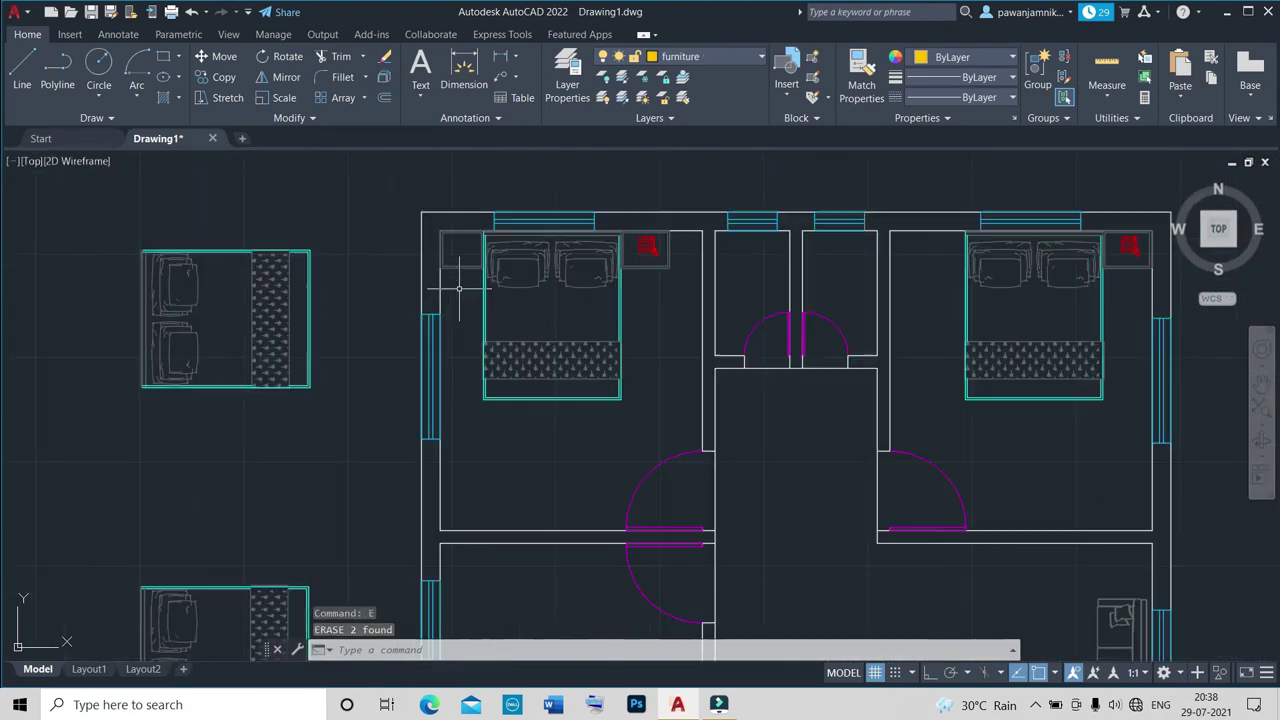
Rotate the lower-left bed 270° about its corner.
{"action": "middle_click_drag", "start_coordinate": [459, 289], "coordinate": [407, 99]}
{"action": "left_click_drag", "start_coordinate": [70, 385], "coordinate": [275, 550]}
{"action": "type", "text": "ro"}
{"action": "key", "text": "Return"}
{"action": "left_click", "coordinate": [91, 399]}
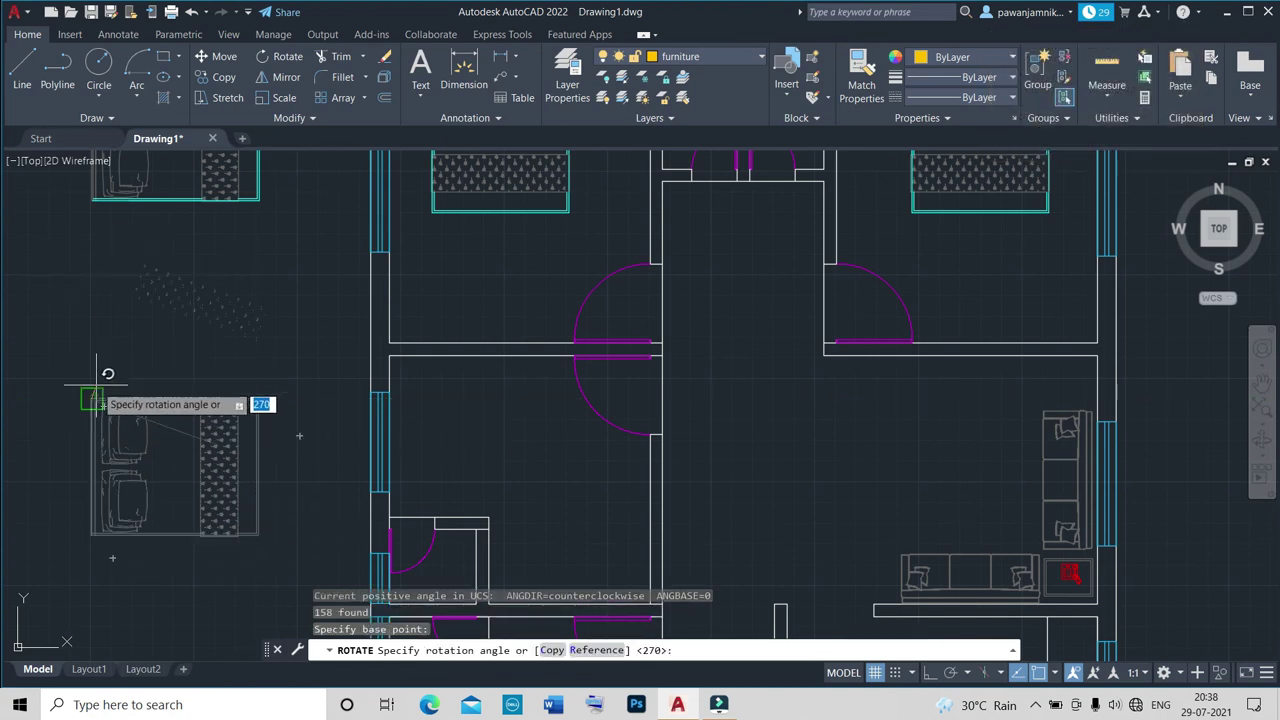
{"action": "left_click", "coordinate": [105, 252]}
Move the rotated bed into the middle-left room.
{"action": "scroll", "coordinate": [217, 386], "scroll_direction": "up", "scroll_amount": 3}
{"action": "type", "text": "m"}
{"action": "key", "text": "Return"}
{"action": "left_click", "coordinate": [149, 300]}
{"action": "scroll", "coordinate": [318, 480], "scroll_direction": "down", "scroll_amount": 5}
{"action": "scroll", "coordinate": [318, 480], "scroll_direction": "up", "scroll_amount": 5}
{"action": "left_click", "coordinate": [346, 535]}
{"action": "left_click", "coordinate": [579, 392]}
{"action": "scroll", "coordinate": [600, 343], "scroll_direction": "down", "scroll_amount": 5}
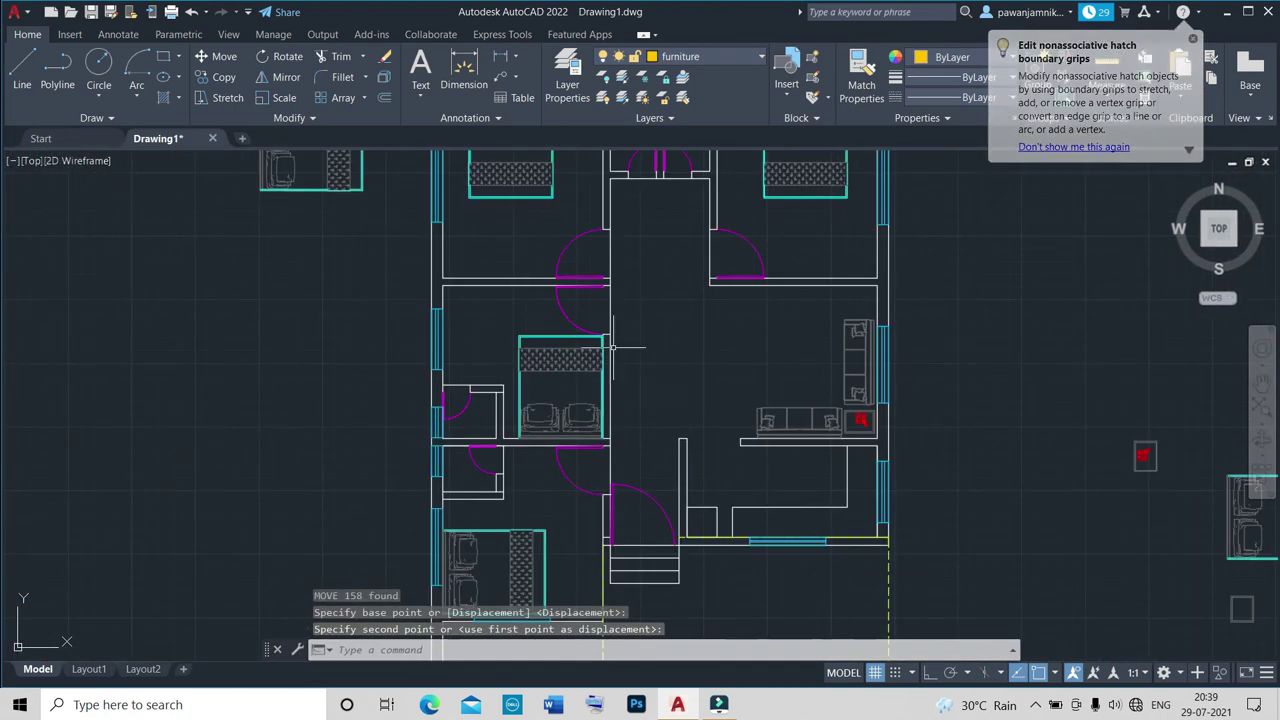
{"action": "scroll", "coordinate": [456, 245], "scroll_direction": "down", "scroll_amount": 3}
{"action": "left_click", "coordinate": [456, 245]}
{"action": "scroll", "coordinate": [786, 452], "scroll_direction": "up", "scroll_amount": 5}
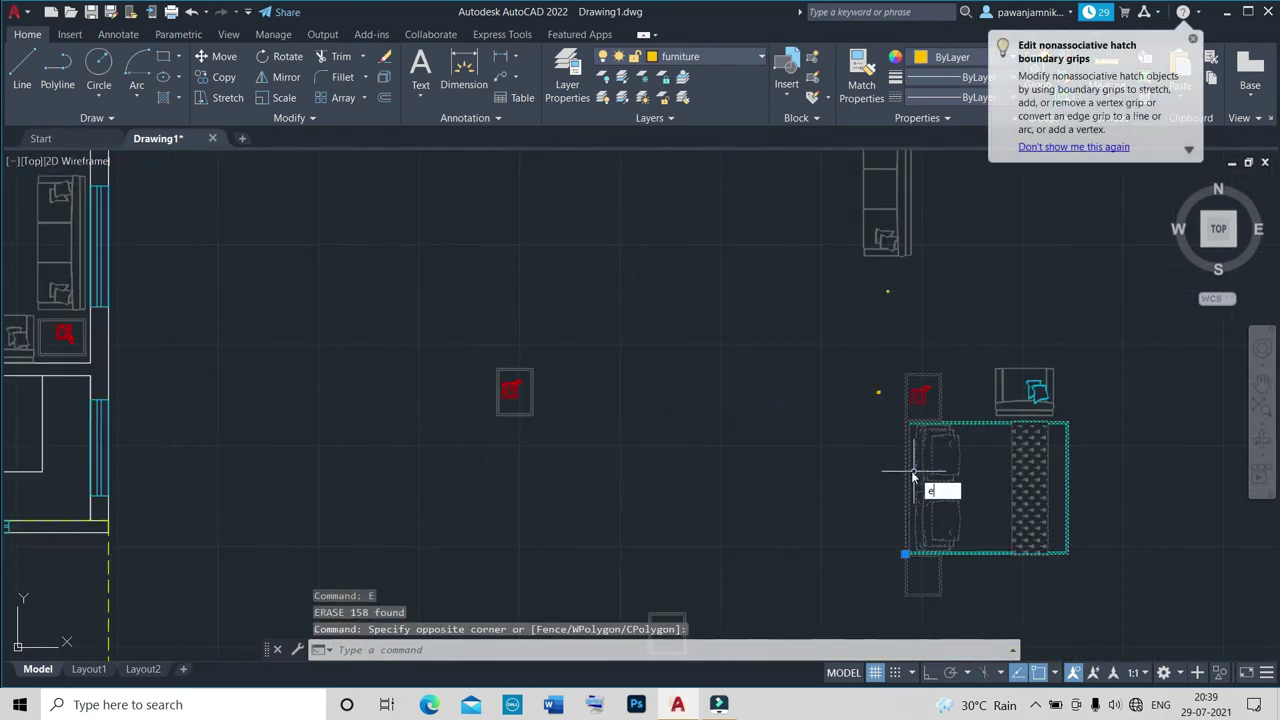
Scale down the plant block and assign it to the garden layer.
{"action": "type", "text": "sc"}
{"action": "key", "text": "Return"}
{"action": "left_click", "coordinate": [752, 283]}
{"action": "left_click", "coordinate": [647, 378]}
{"action": "scroll", "coordinate": [647, 378], "scroll_direction": "down", "scroll_amount": 5}
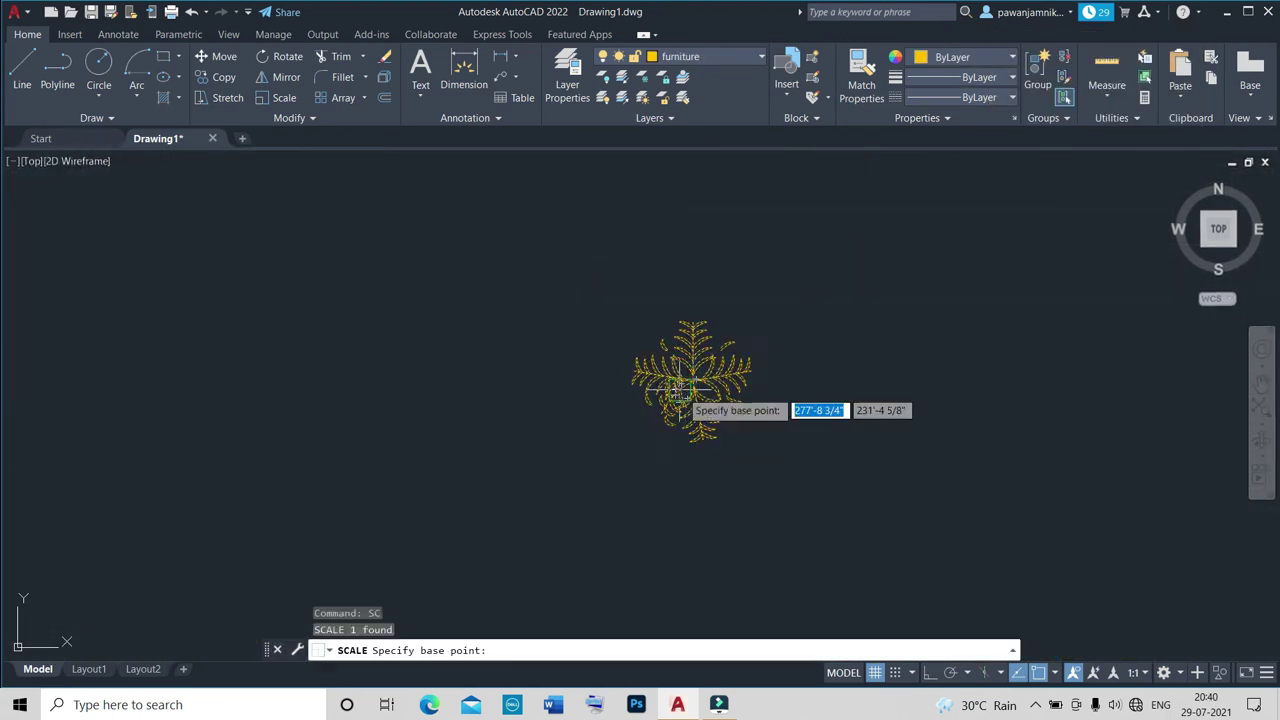
{"action": "left_click", "coordinate": [706, 382]}
{"action": "left_click", "coordinate": [700, 56]}
{"action": "key", "text": "Escape"}
{"action": "left_click", "coordinate": [953, 56]}
{"action": "left_click", "coordinate": [700, 56]}
{"action": "left_click", "coordinate": [686, 214]}
Place a first copy of the plant in the garden.
{"action": "type", "text": "co"}
{"action": "key", "text": "Return"}
{"action": "left_click", "coordinate": [706, 382]}
{"action": "scroll", "coordinate": [718, 378], "scroll_direction": "up", "scroll_amount": 3}
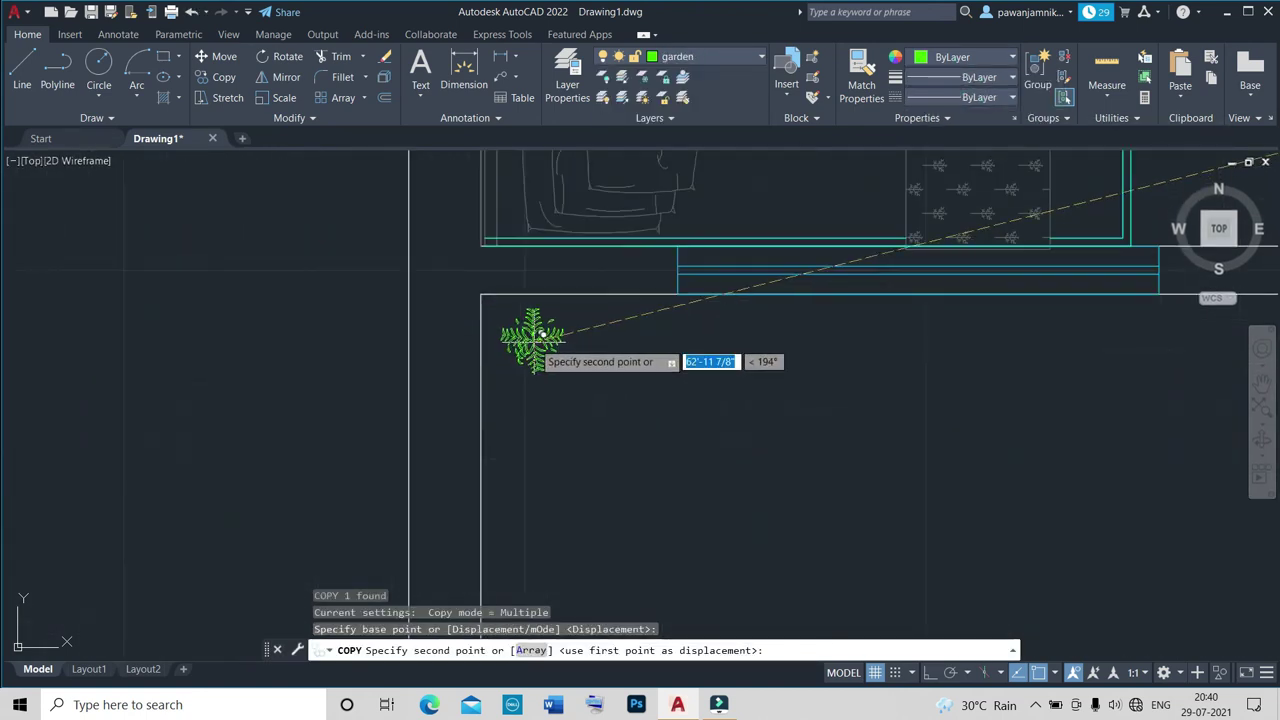
{"action": "left_click", "coordinate": [528, 337]}
{"action": "type", "text": "sc"}
{"action": "key", "text": "Return"}
{"action": "left_click", "coordinate": [523, 337]}
{"action": "key", "text": "Escape"}
Copy the plant four more times along the bottom garden row.
{"action": "type", "text": "co"}
{"action": "key", "text": "Return"}
{"action": "left_click", "coordinate": [528, 340]}
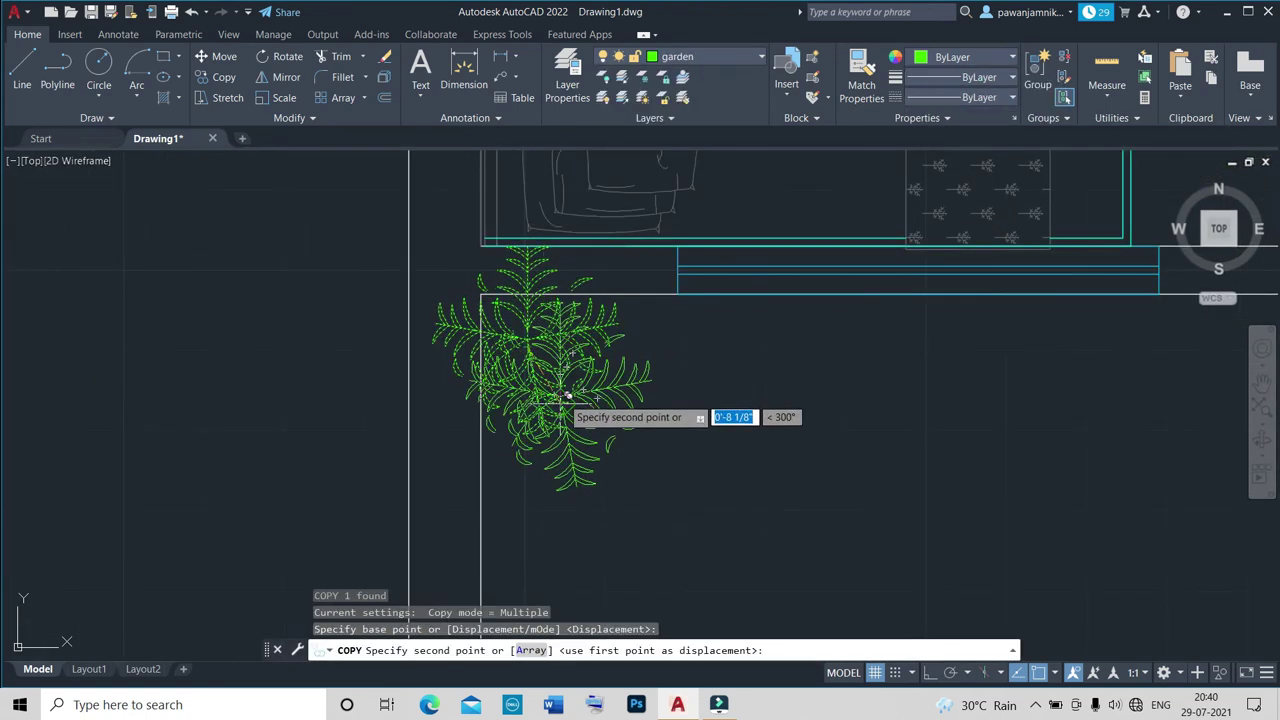
{"action": "scroll", "coordinate": [686, 429], "scroll_direction": "down", "scroll_amount": 3}
{"action": "left_click", "coordinate": [572, 440]}
{"action": "left_click", "coordinate": [690, 440]}
{"action": "left_click", "coordinate": [907, 440]}
{"action": "left_click", "coordinate": [1012, 440]}
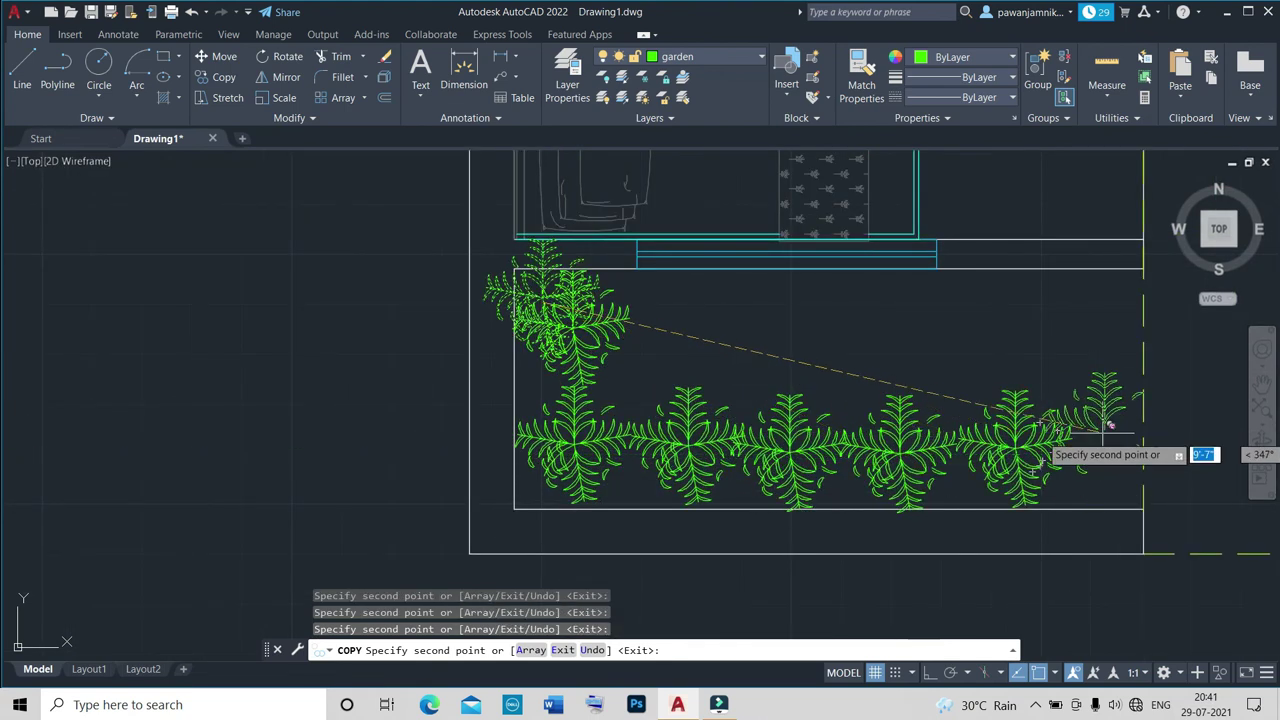
{"action": "key", "text": "Escape"}
Erase the extra plant copy at the end of the row.
{"action": "middle_click_drag", "start_coordinate": [1128, 443], "coordinate": [1241, 519]}
{"action": "type", "text": "e"}
{"action": "key", "text": "Return"}
{"action": "scroll", "coordinate": [660, 350], "scroll_direction": "down", "scroll_amount": 3}
{"action": "scroll", "coordinate": [936, 460], "scroll_direction": "down", "scroll_amount": 3}
{"action": "scroll", "coordinate": [880, 400], "scroll_direction": "up", "scroll_amount": 6}
{"action": "left_click", "coordinate": [700, 56]}
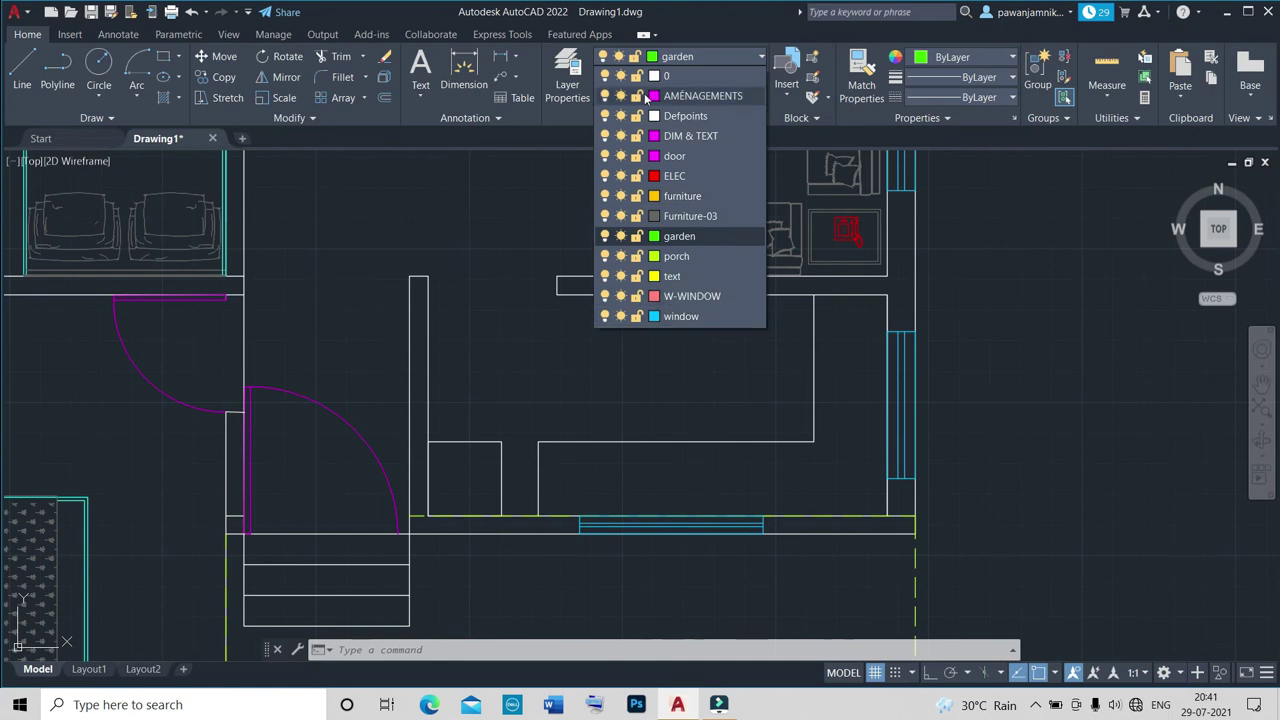
Create a pink 'hatch' layer and make it current.
{"action": "left_click", "coordinate": [567, 80]}
{"action": "left_click", "coordinate": [155, 78]}
{"action": "type", "text": "hatc"}
{"action": "left_click", "coordinate": [305, 256]}
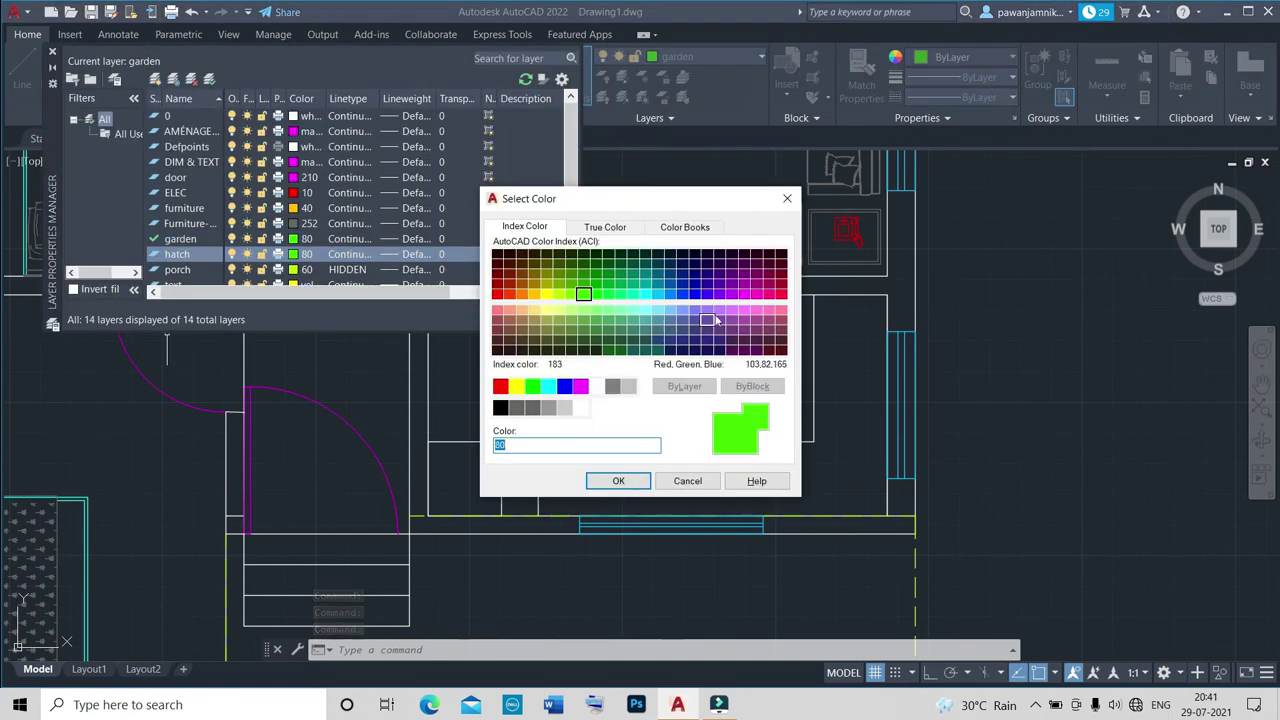
{"action": "left_click", "coordinate": [618, 481]}
{"action": "left_click", "coordinate": [700, 56]}
{"action": "left_click", "coordinate": [680, 254]}
Cancel a hatch fill and open DesignCenter on apartment_plans site.dwg's contents.
{"action": "left_click", "coordinate": [225, 64]}
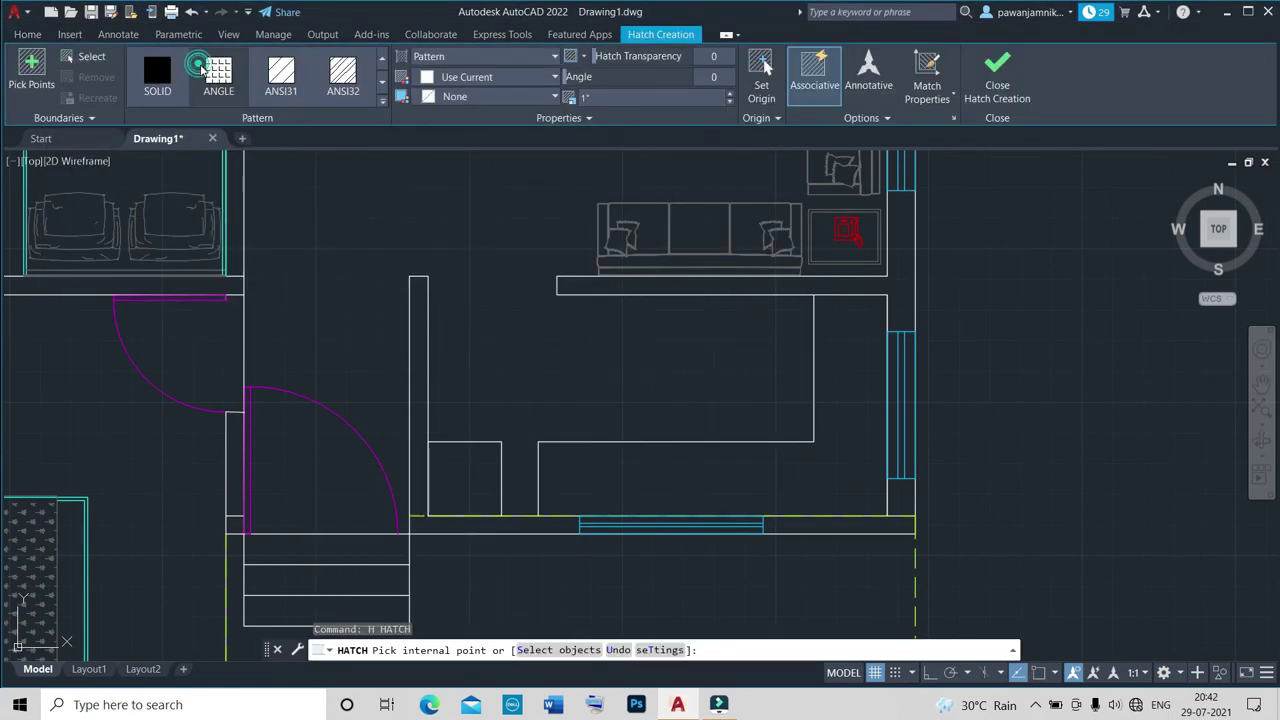
{"action": "key", "text": "Escape"}
{"action": "key", "text": "Escape"}
{"action": "scroll", "coordinate": [743, 363], "scroll_direction": "down", "scroll_amount": 3}
{"action": "scroll", "coordinate": [814, 306], "scroll_direction": "down", "scroll_amount": 2}
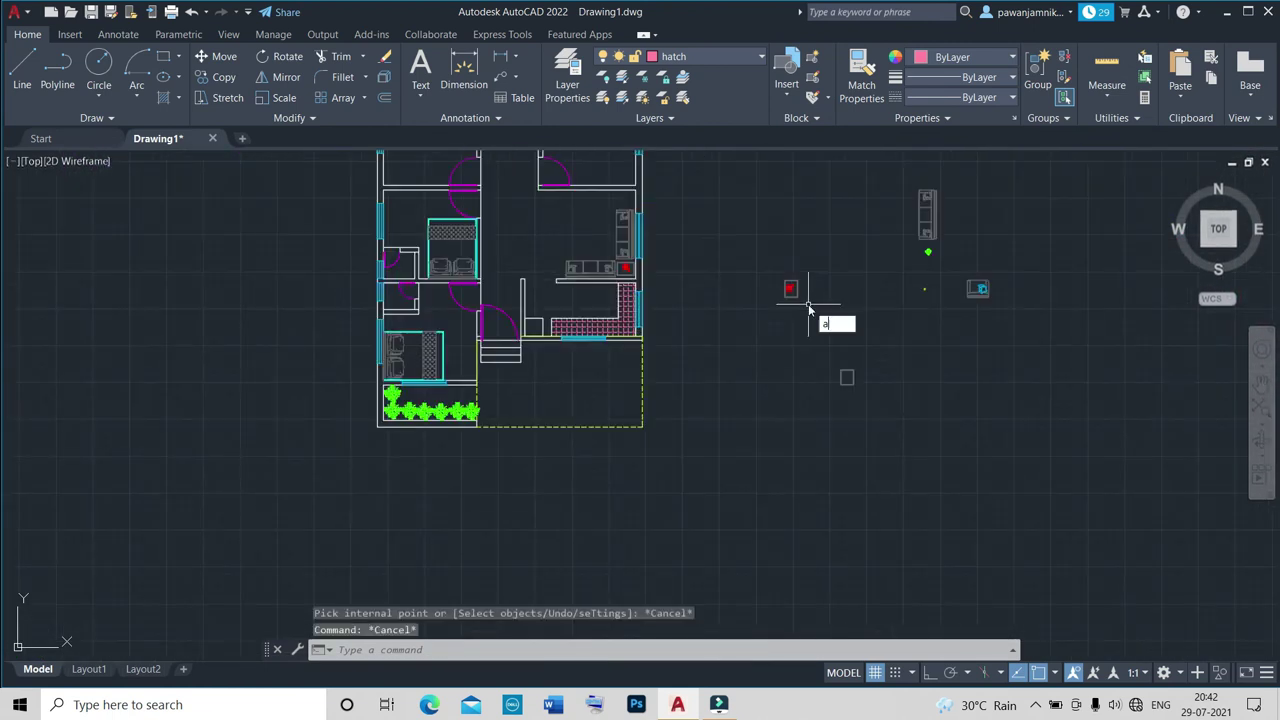
{"action": "key", "text": "ctrl+2"}
{"action": "left_click", "coordinate": [326, 321]}
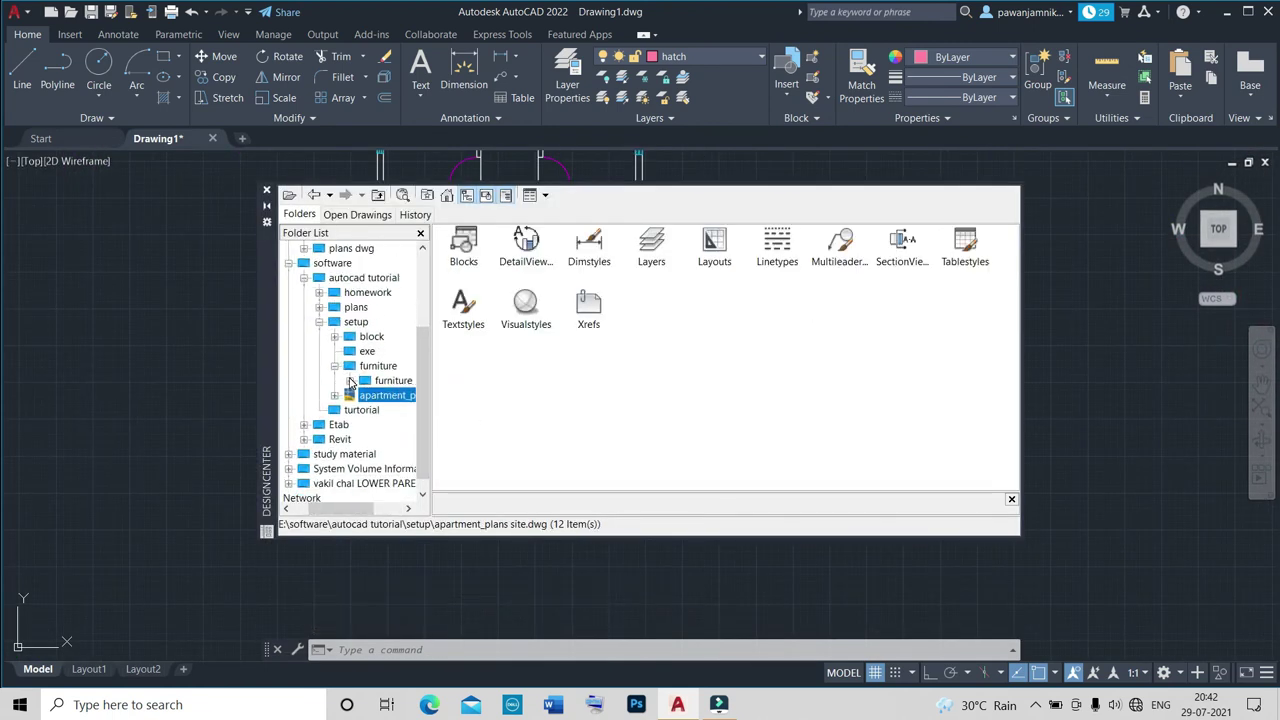
Browse furniture.dwg's blocks and the block folder's bathroom.dwg in DesignCenter.
{"action": "left_click", "coordinate": [405, 321]}
{"action": "left_click", "coordinate": [779, 308]}
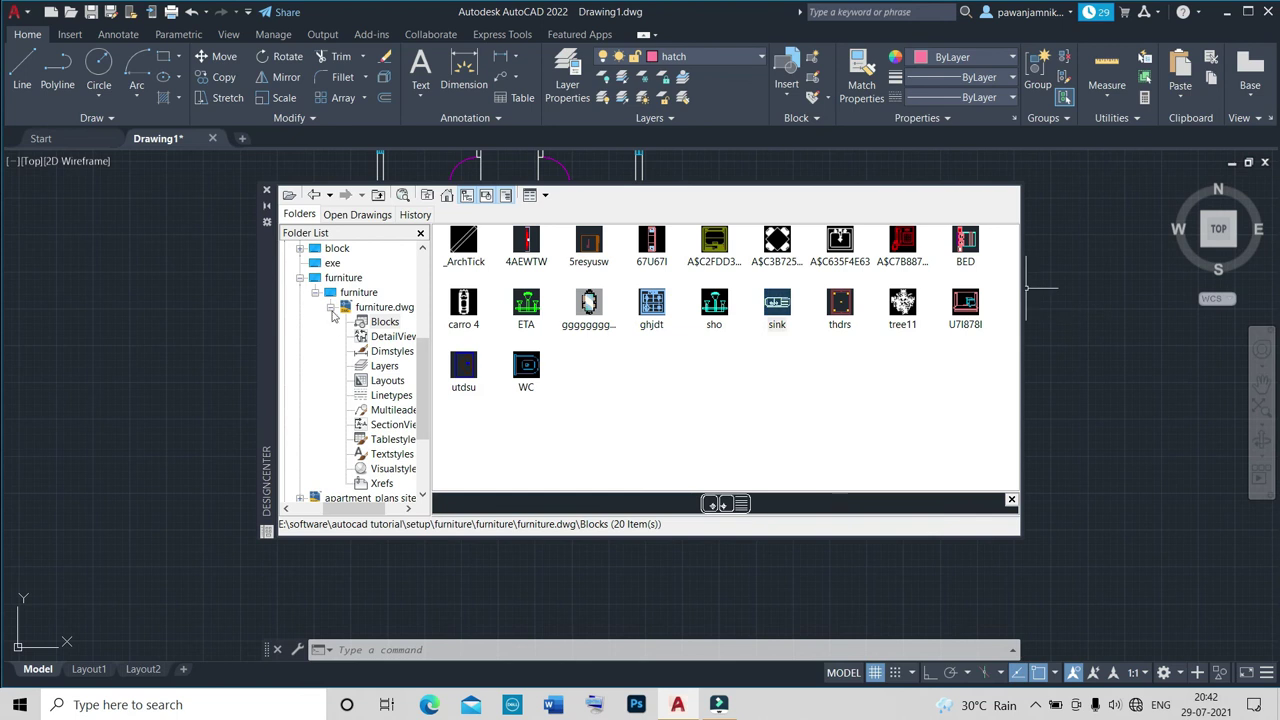
{"action": "left_click_drag", "start_coordinate": [421, 390], "coordinate": [421, 344]}
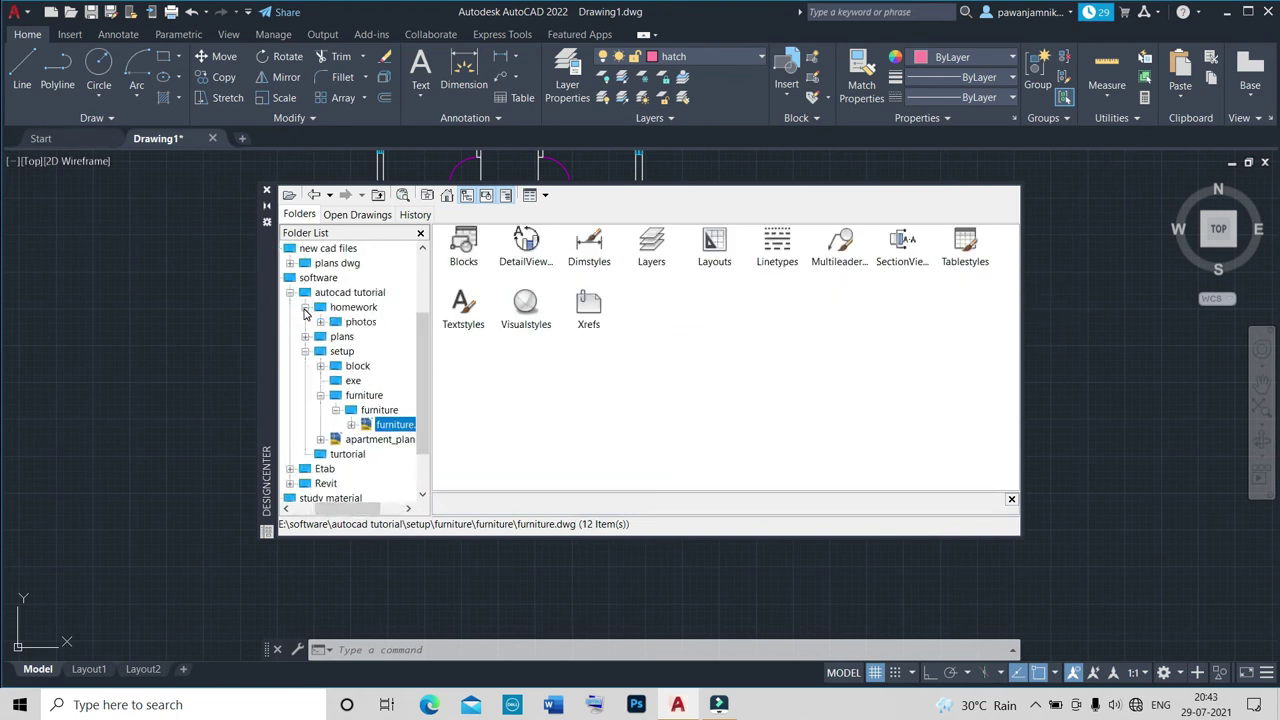
{"action": "left_click", "coordinate": [307, 381]}
{"action": "left_click", "coordinate": [305, 381]}
{"action": "left_click", "coordinate": [347, 395]}
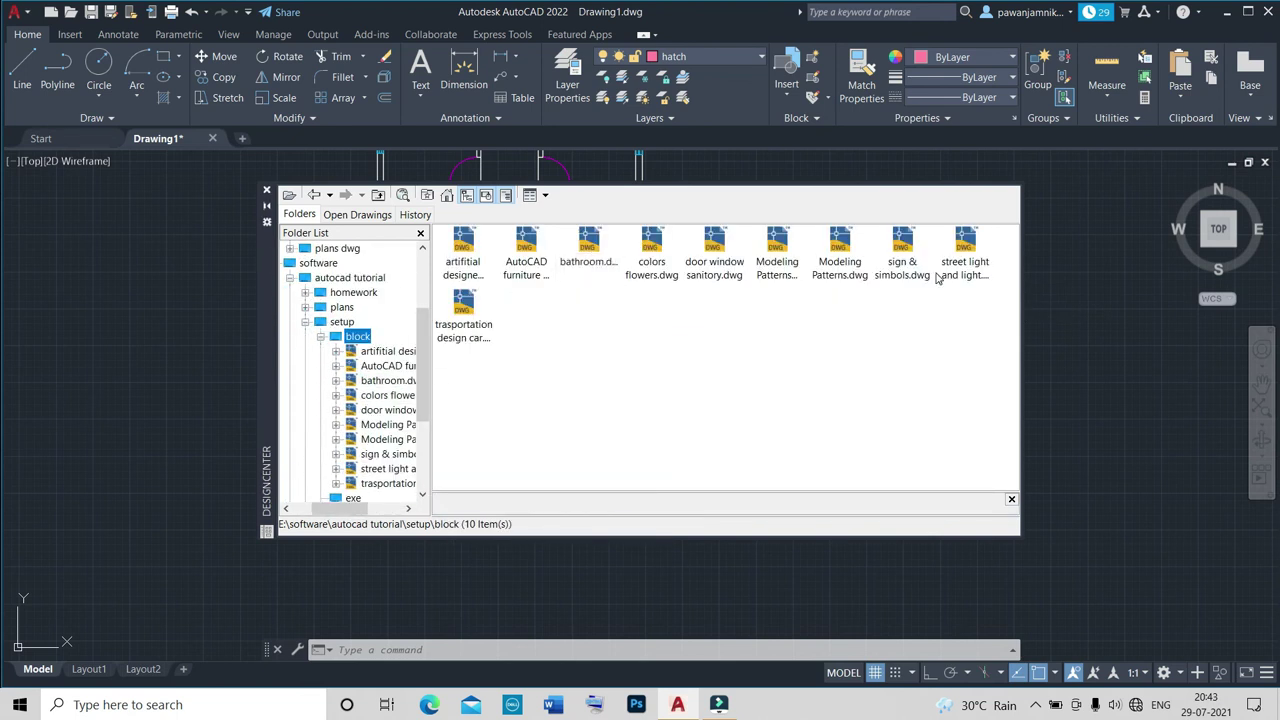
{"action": "double_click", "coordinate": [593, 268]}
{"action": "double_click", "coordinate": [463, 245]}
{"action": "mouse_move", "coordinate": [1012, 330]}
{"action": "left_mouse_down"}
{"action": "mouse_move", "coordinate": [1020, 358]}
{"action": "mouse_move", "coordinate": [1012, 260]}
{"action": "mouse_move", "coordinate": [1014, 378]}
{"action": "left_mouse_up"}
List the AutoCAD furniture Design.dwg blocks, then the door window sanitory.dwg blocks.
{"action": "left_click", "coordinate": [374, 292]}
{"action": "left_click", "coordinate": [463, 245]}
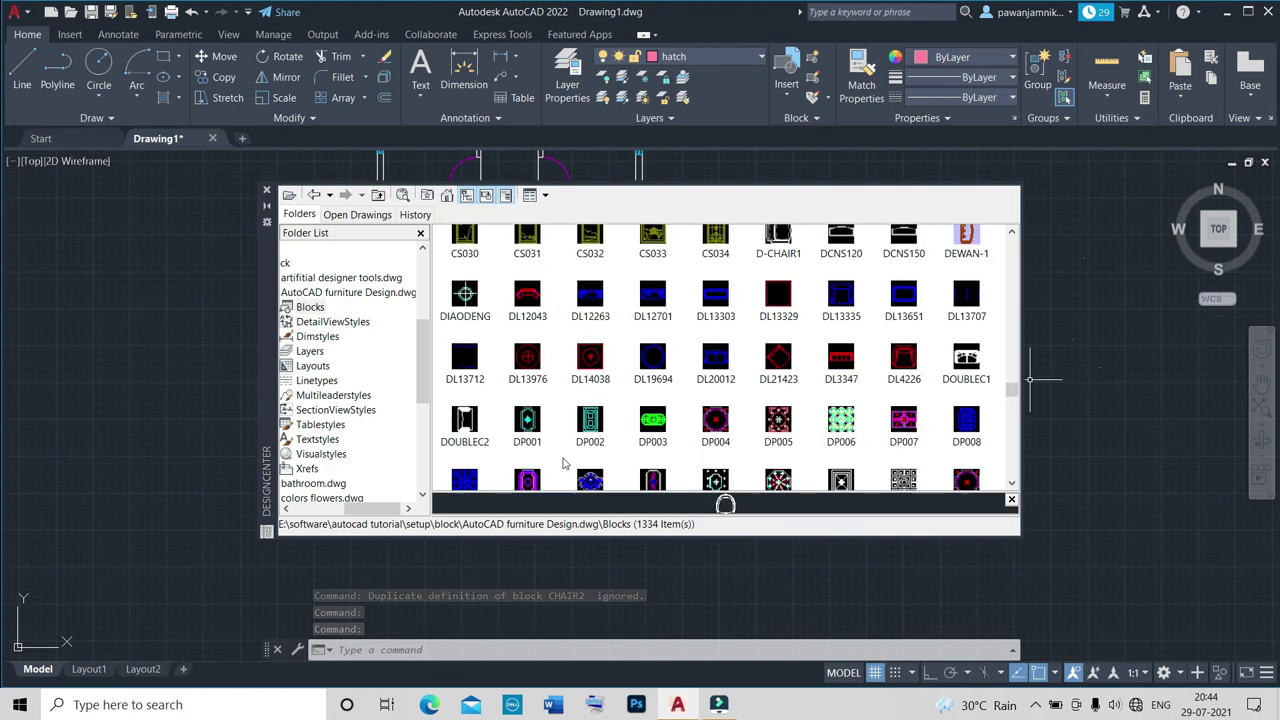
{"action": "left_click", "coordinate": [348, 292]}
{"action": "left_click", "coordinate": [360, 307]}
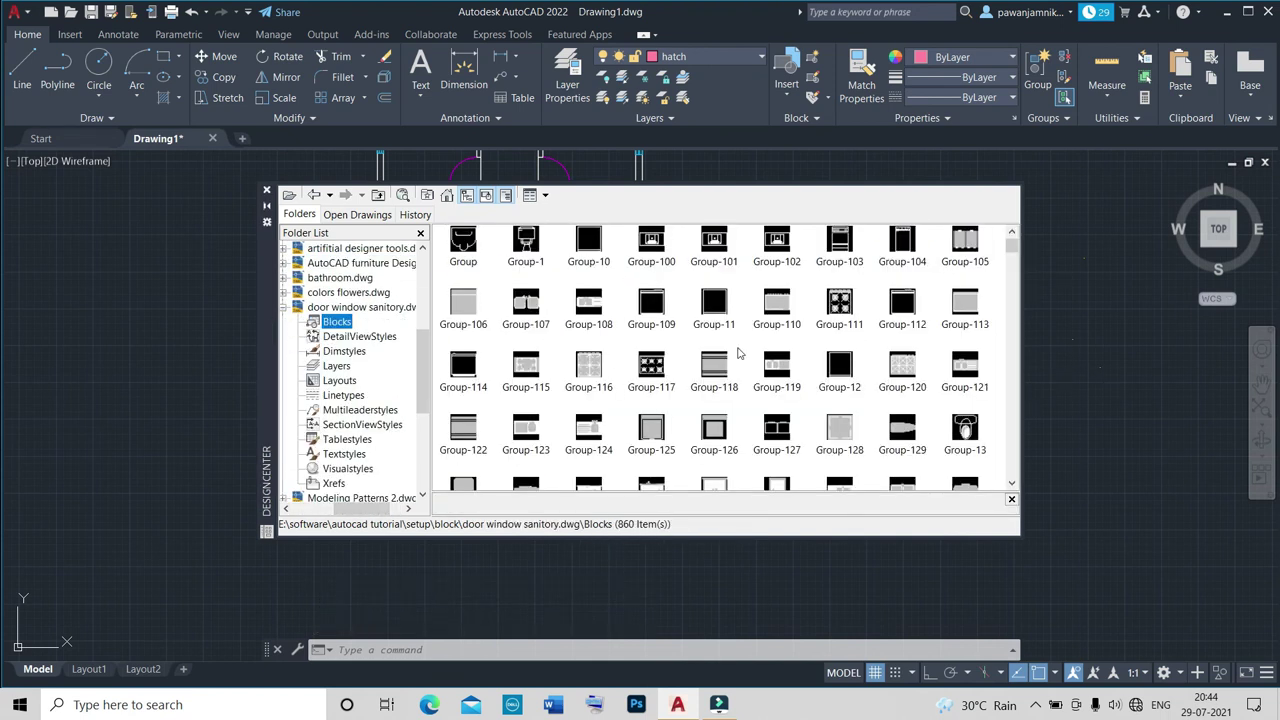
{"action": "scroll", "coordinate": [965, 370], "scroll_direction": "down", "scroll_amount": 3}
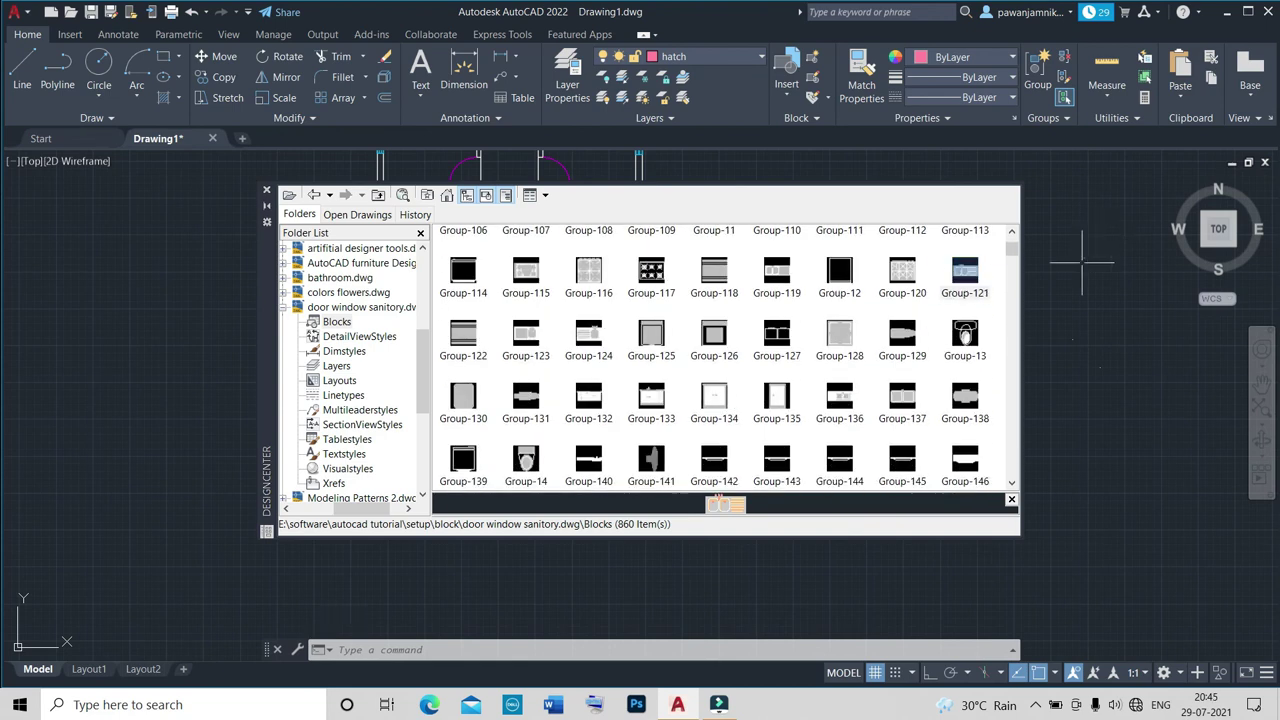
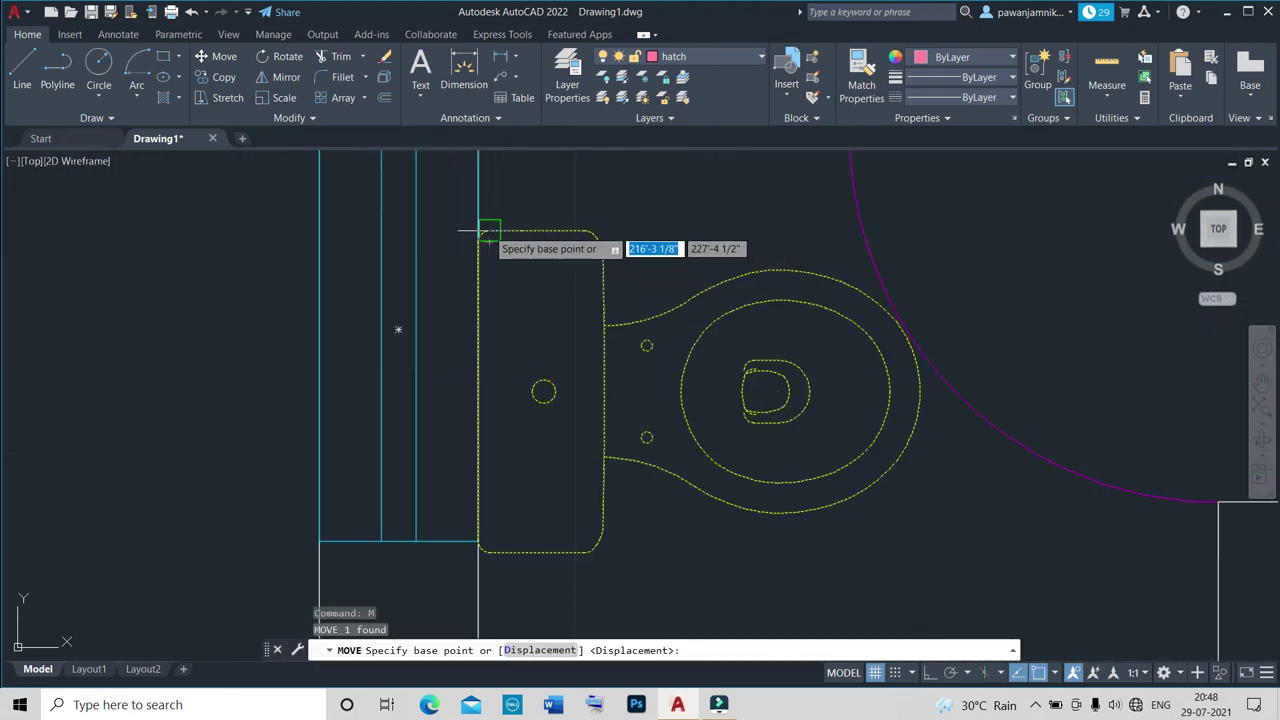
Move the yellow toilet into the wall corner and scale it down from its bottom-left corner.
{"action": "left_click", "coordinate": [490, 231]}
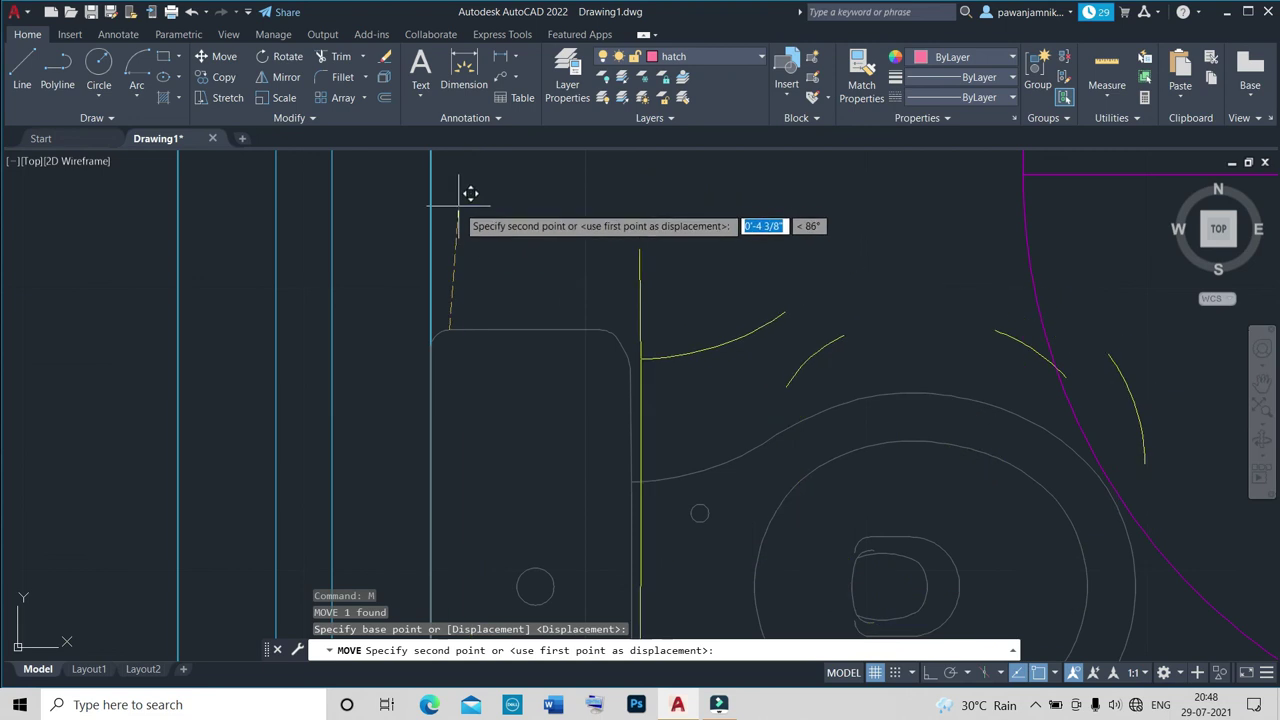
{"action": "scroll", "coordinate": [450, 177], "scroll_direction": "down", "scroll_amount": 5}
{"action": "scroll", "coordinate": [530, 290], "scroll_direction": "up", "scroll_amount": 3}
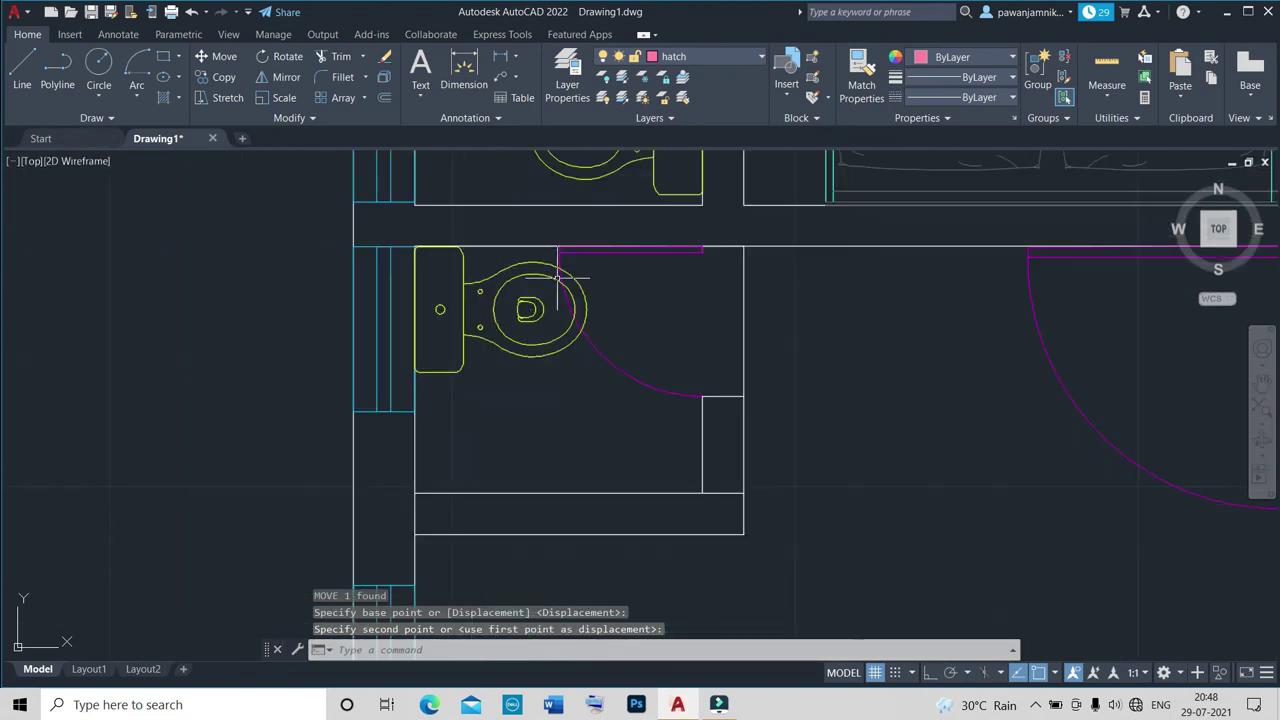
{"action": "left_click", "coordinate": [415, 247]}
{"action": "key", "text": "Return"}
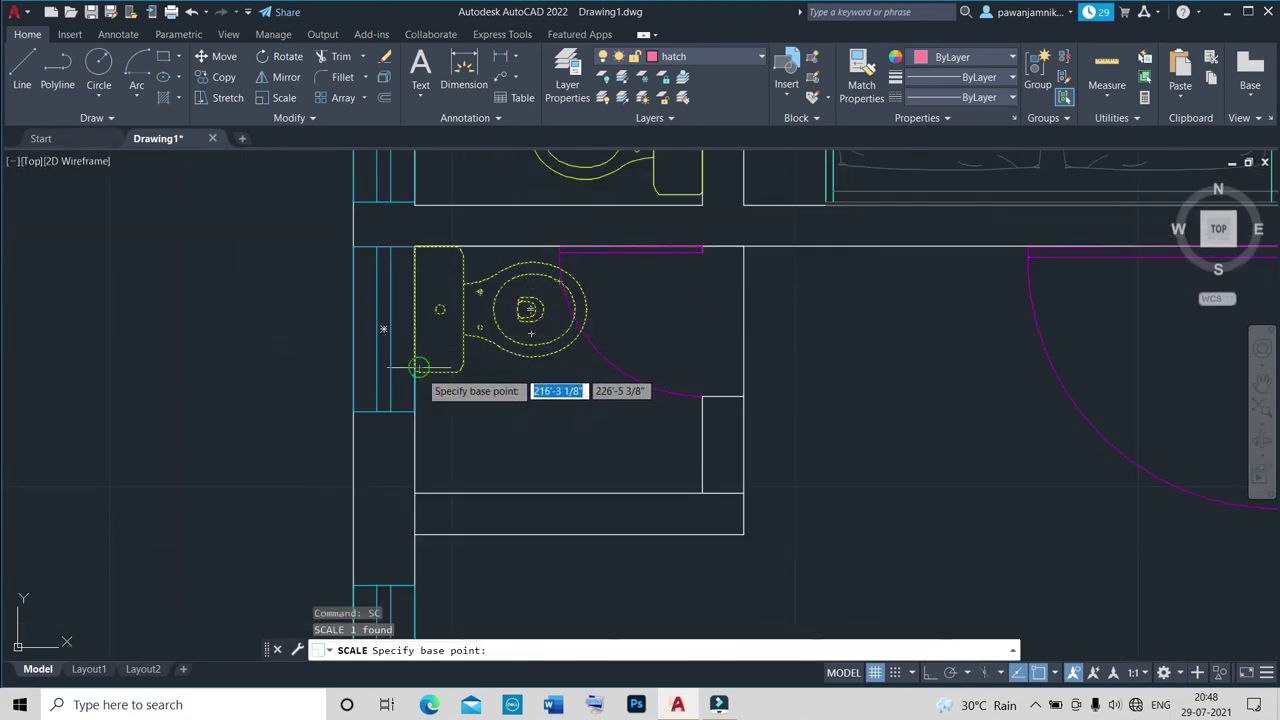
{"action": "left_click", "coordinate": [415, 370]}
{"action": "left_click", "coordinate": [479, 348]}
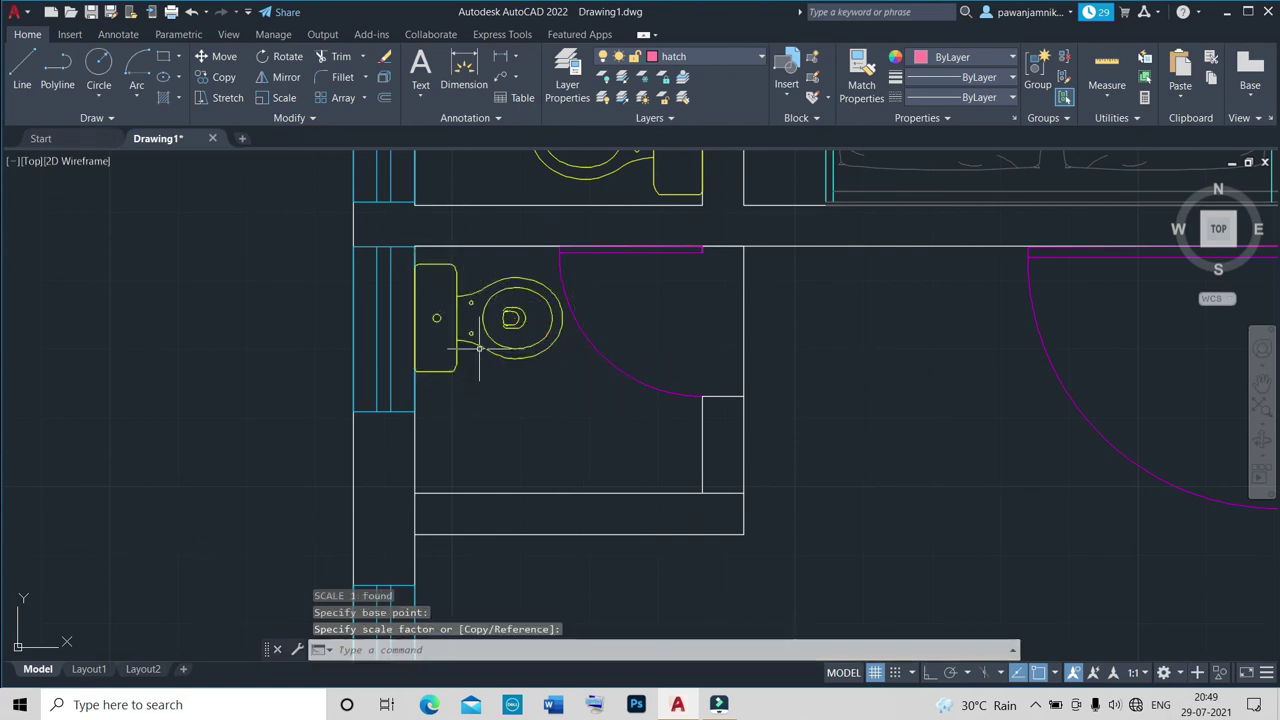
Move the shrunken toilet into the small washroom beside the left wall.
{"action": "type", "text": "m"}
{"action": "key", "text": "Return"}
{"action": "scroll", "coordinate": [414, 257], "scroll_direction": "up", "scroll_amount": 5}
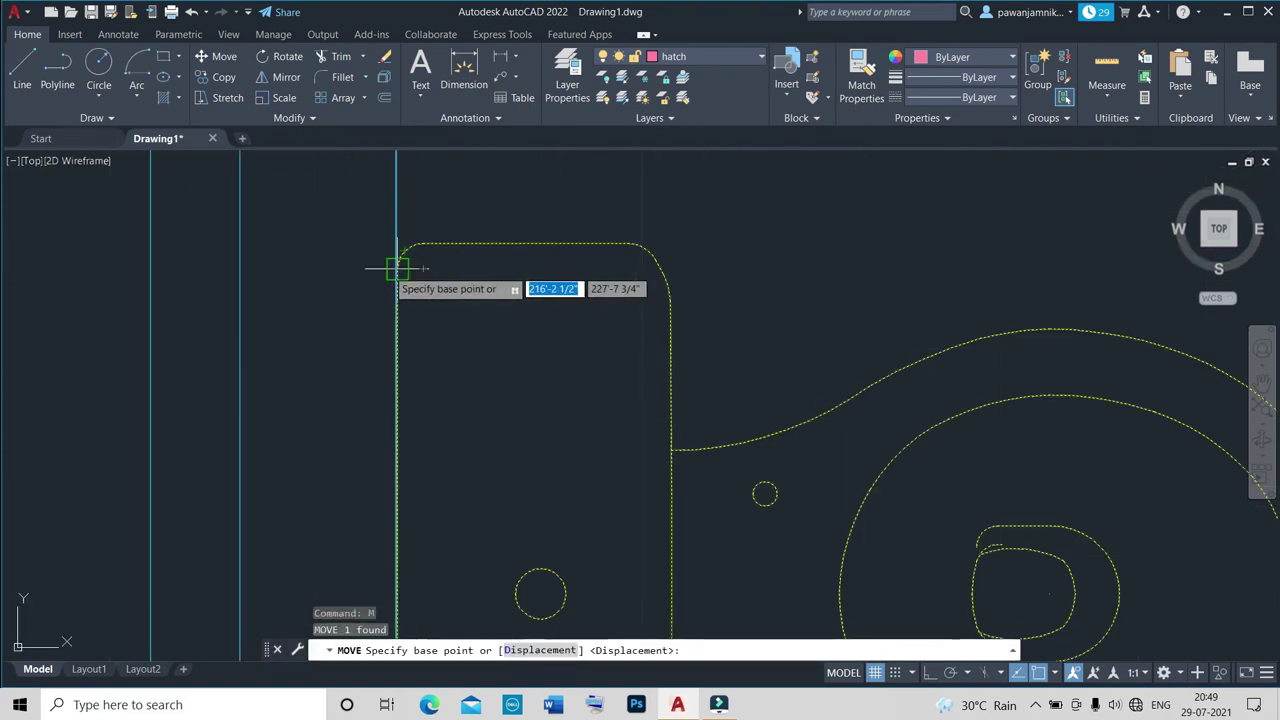
{"action": "left_click", "coordinate": [391, 271]}
{"action": "scroll", "coordinate": [396, 180], "scroll_direction": "down", "scroll_amount": 5}
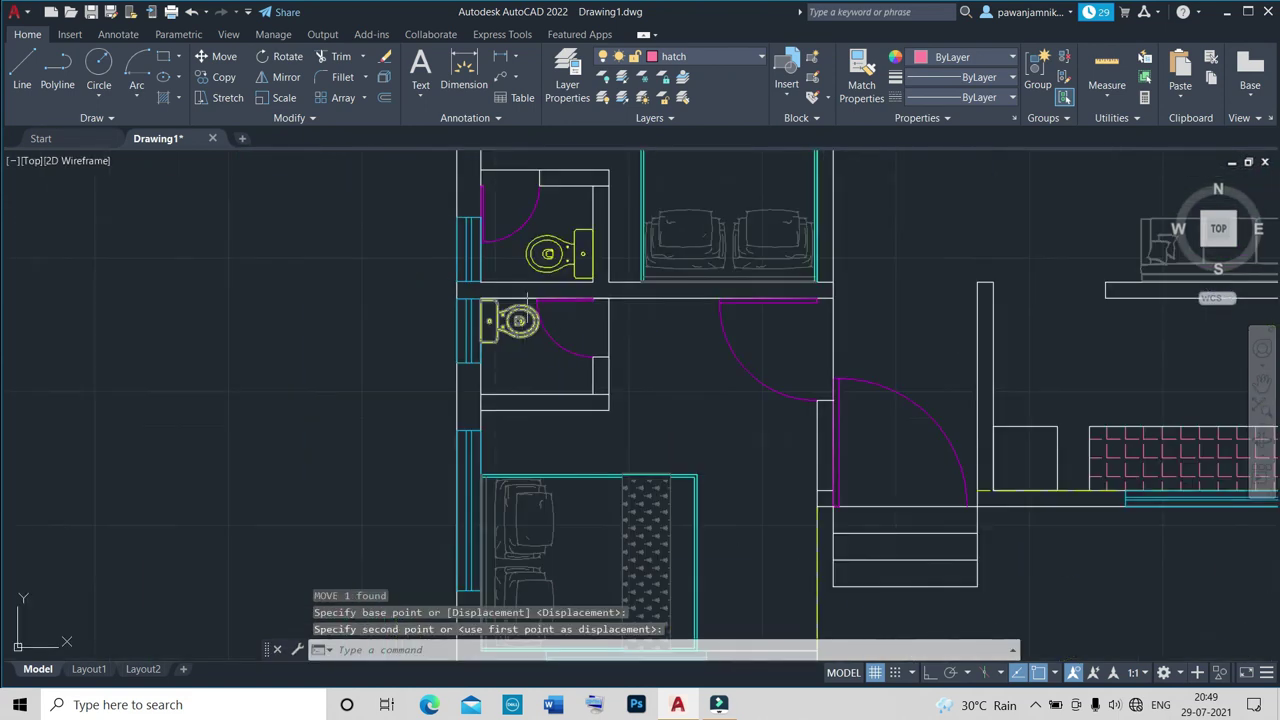
{"action": "scroll", "coordinate": [598, 265], "scroll_direction": "down", "scroll_amount": 5}
{"action": "left_click", "coordinate": [560, 290]}
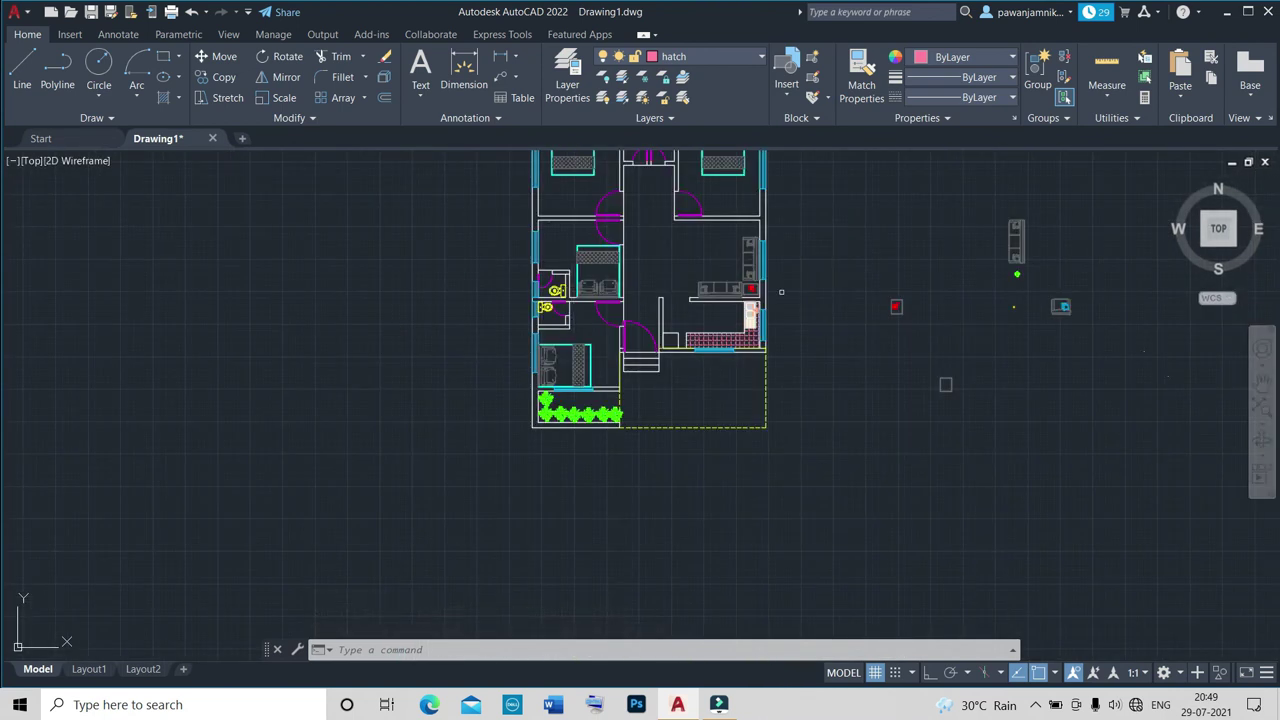
{"action": "scroll", "coordinate": [630, 265], "scroll_direction": "down", "scroll_amount": 3}
{"action": "scroll", "coordinate": [646, 258], "scroll_direction": "up", "scroll_amount": 5}
{"action": "scroll", "coordinate": [646, 258], "scroll_direction": "up", "scroll_amount": 3}
{"action": "scroll", "coordinate": [646, 258], "scroll_direction": "up", "scroll_amount": 3}
Begin copying the toilet between the bedrooms, then cancel the copy.
{"action": "left_click", "coordinate": [650, 270]}
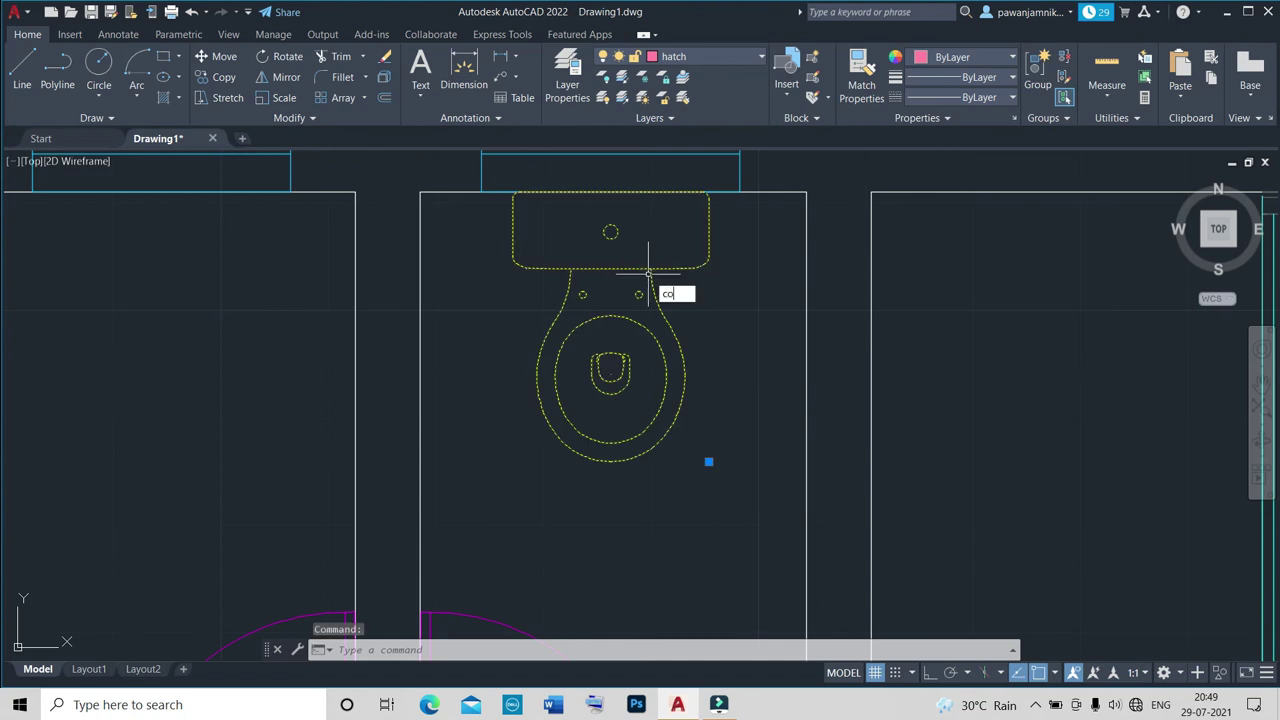
{"action": "key", "text": "Return"}
{"action": "left_click", "coordinate": [519, 190]}
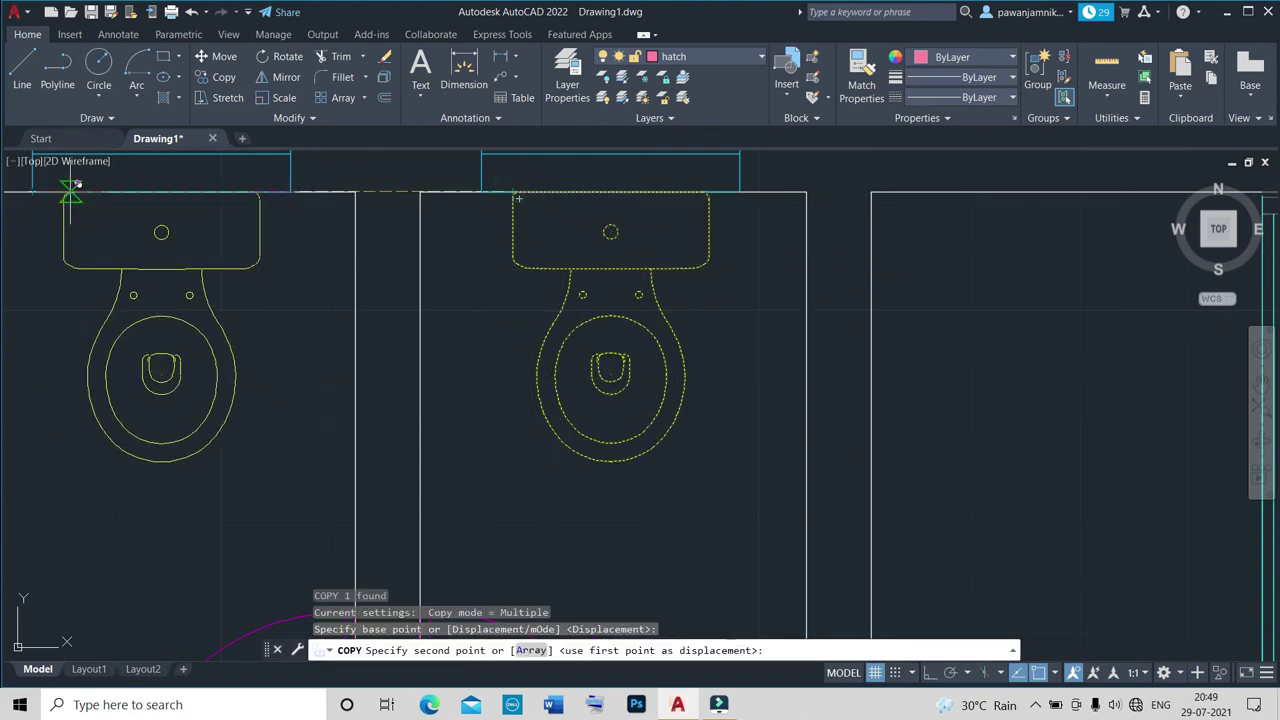
{"action": "scroll", "coordinate": [257, 206], "scroll_direction": "down", "scroll_amount": 5}
{"action": "scroll", "coordinate": [450, 295], "scroll_direction": "down", "scroll_amount": 2}
{"action": "key", "text": "Escape"}
{"action": "scroll", "coordinate": [380, 349], "scroll_direction": "down", "scroll_amount": 5}
{"action": "scroll", "coordinate": [387, 311], "scroll_direction": "up", "scroll_amount": 5}
{"action": "scroll", "coordinate": [1034, 306], "scroll_direction": "up", "scroll_amount": 3}
{"action": "scroll", "coordinate": [926, 265], "scroll_direction": "up", "scroll_amount": 4}
{"action": "scroll", "coordinate": [926, 265], "scroll_direction": "up", "scroll_amount": 5}
{"action": "scroll", "coordinate": [920, 277], "scroll_direction": "up", "scroll_amount": 4}
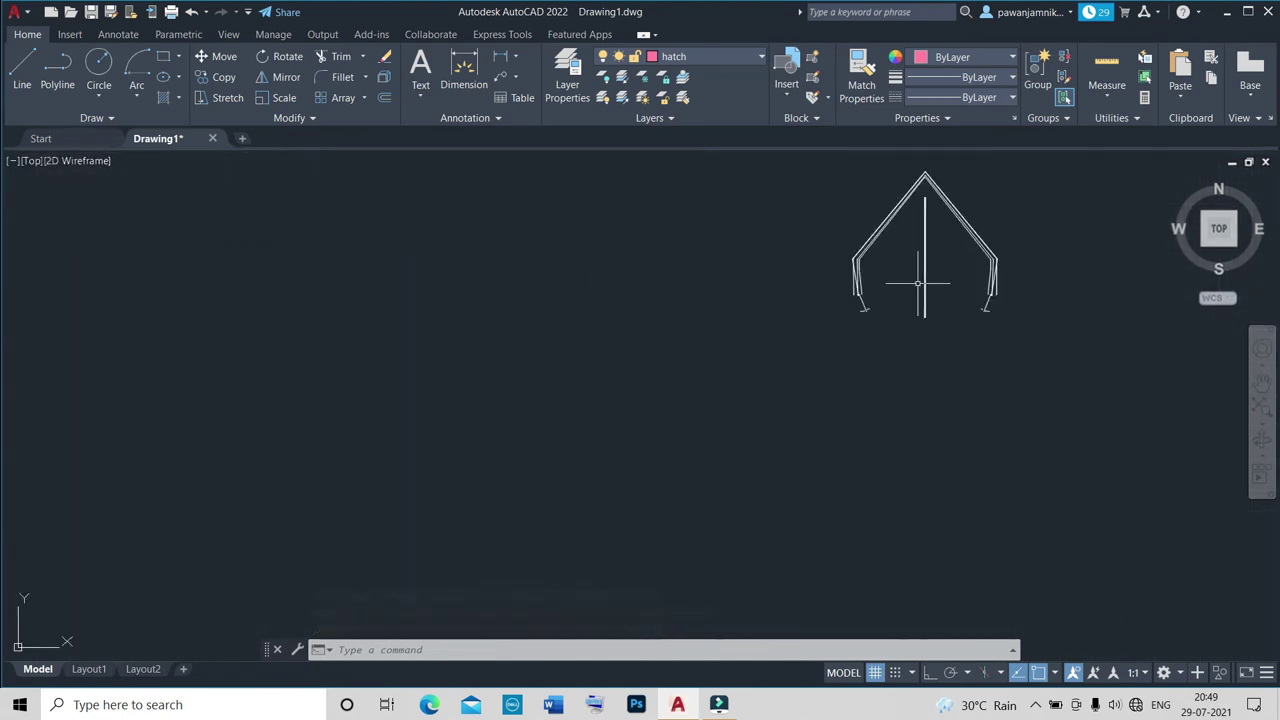
{"action": "scroll", "coordinate": [912, 287], "scroll_direction": "down", "scroll_amount": 5}
{"action": "scroll", "coordinate": [1030, 440], "scroll_direction": "up", "scroll_amount": 5}
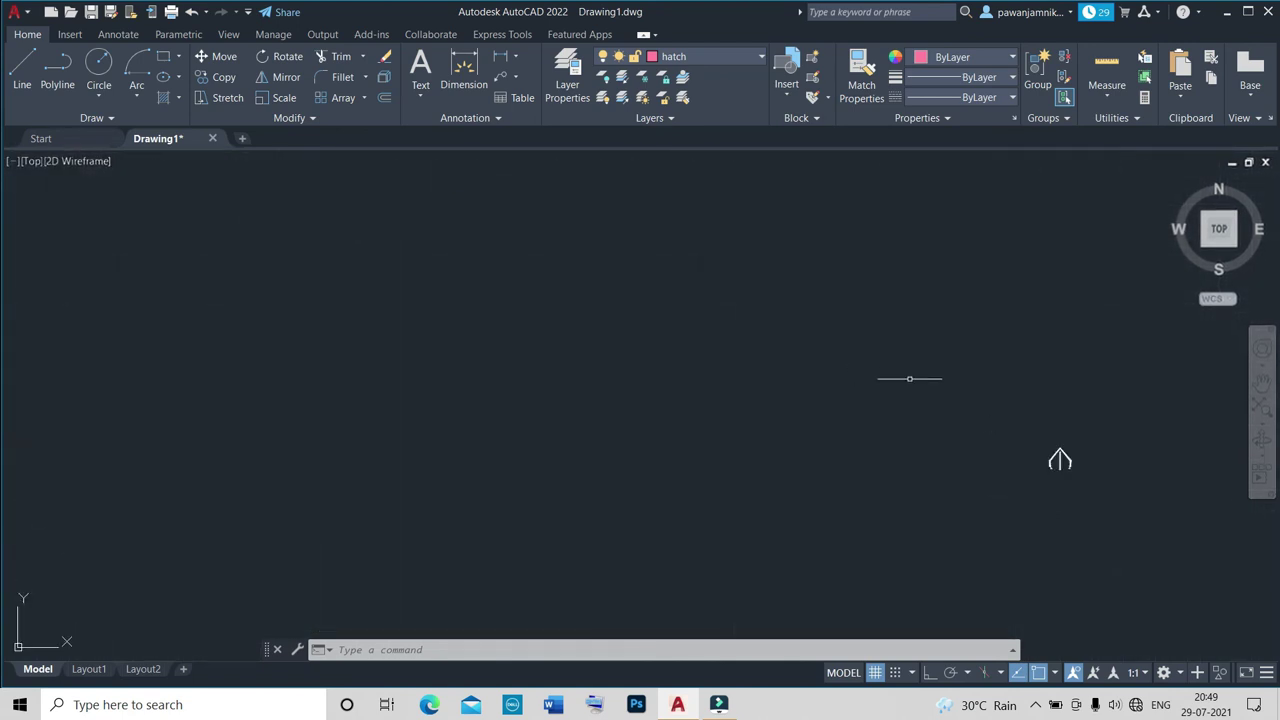
{"action": "scroll", "coordinate": [1057, 429], "scroll_direction": "up", "scroll_amount": 5}
{"action": "scroll", "coordinate": [971, 414], "scroll_direction": "up", "scroll_amount": 2}
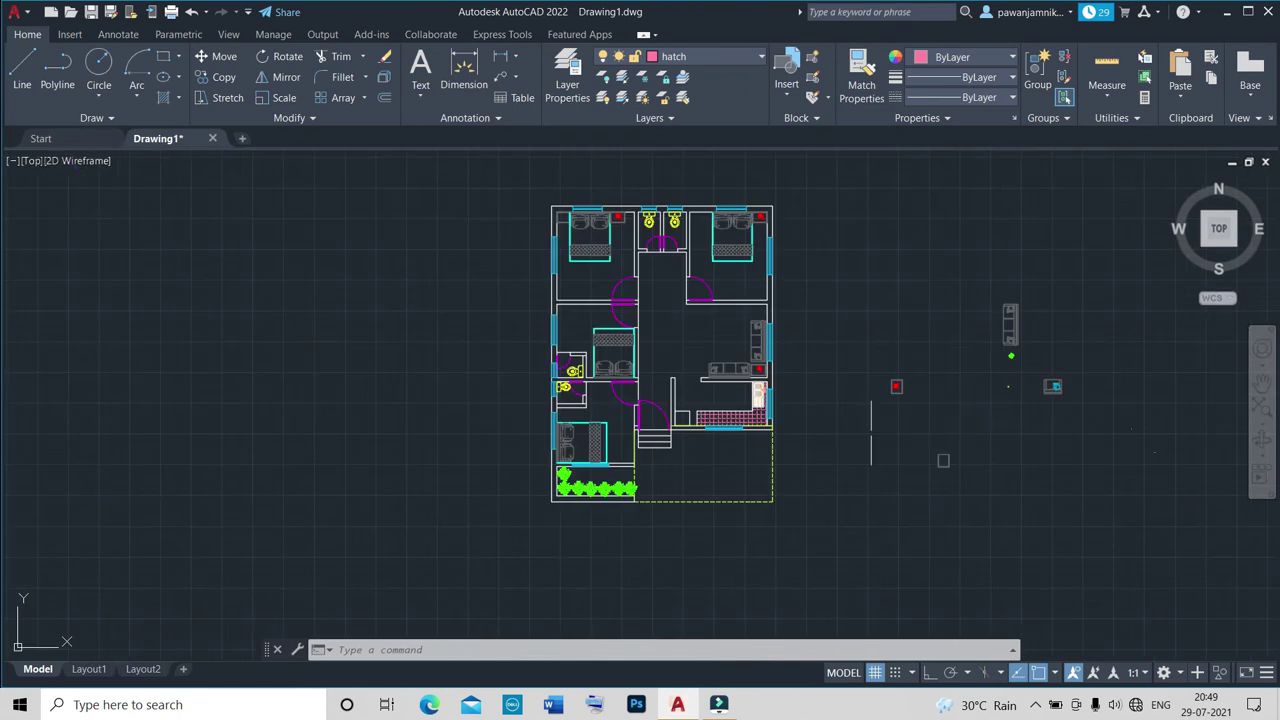
Make the text layer current and write a 'Bedroom 12'x11'' multiline text label.
{"action": "left_click", "coordinate": [704, 61]}
{"action": "left_click", "coordinate": [690, 298]}
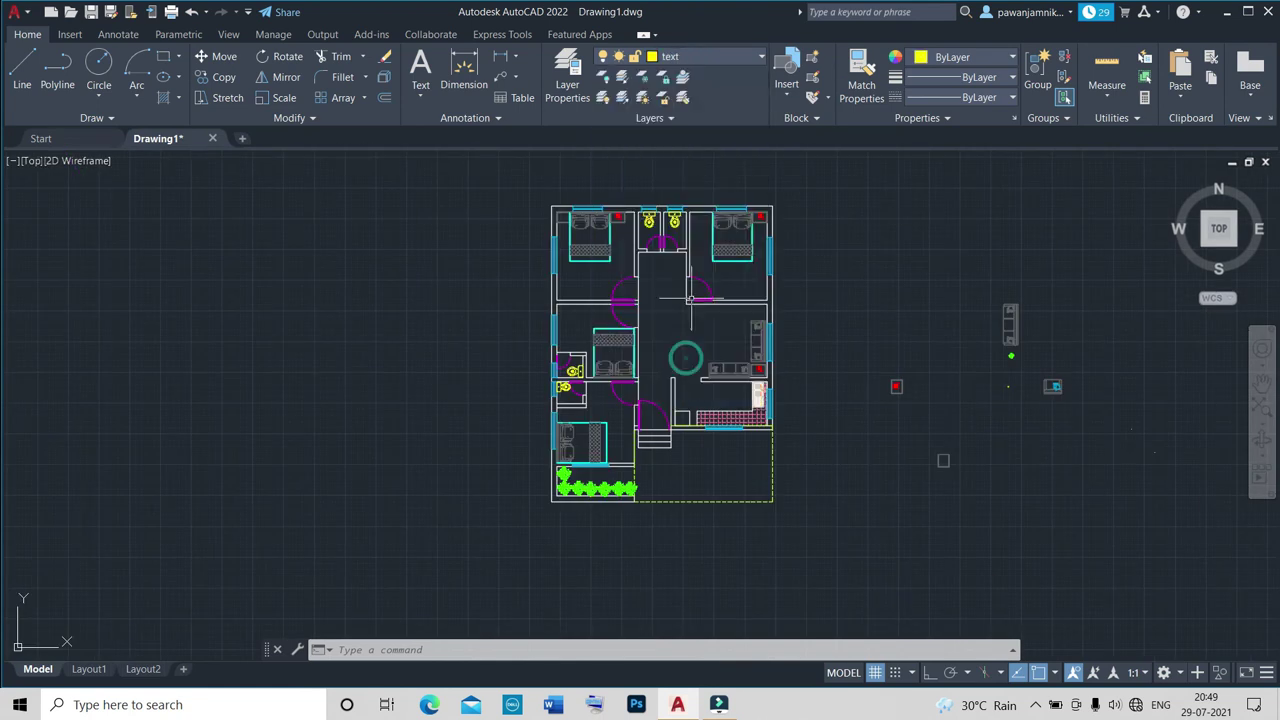
{"action": "scroll", "coordinate": [788, 289], "scroll_direction": "up", "scroll_amount": 8}
{"action": "left_click", "coordinate": [511, 229]}
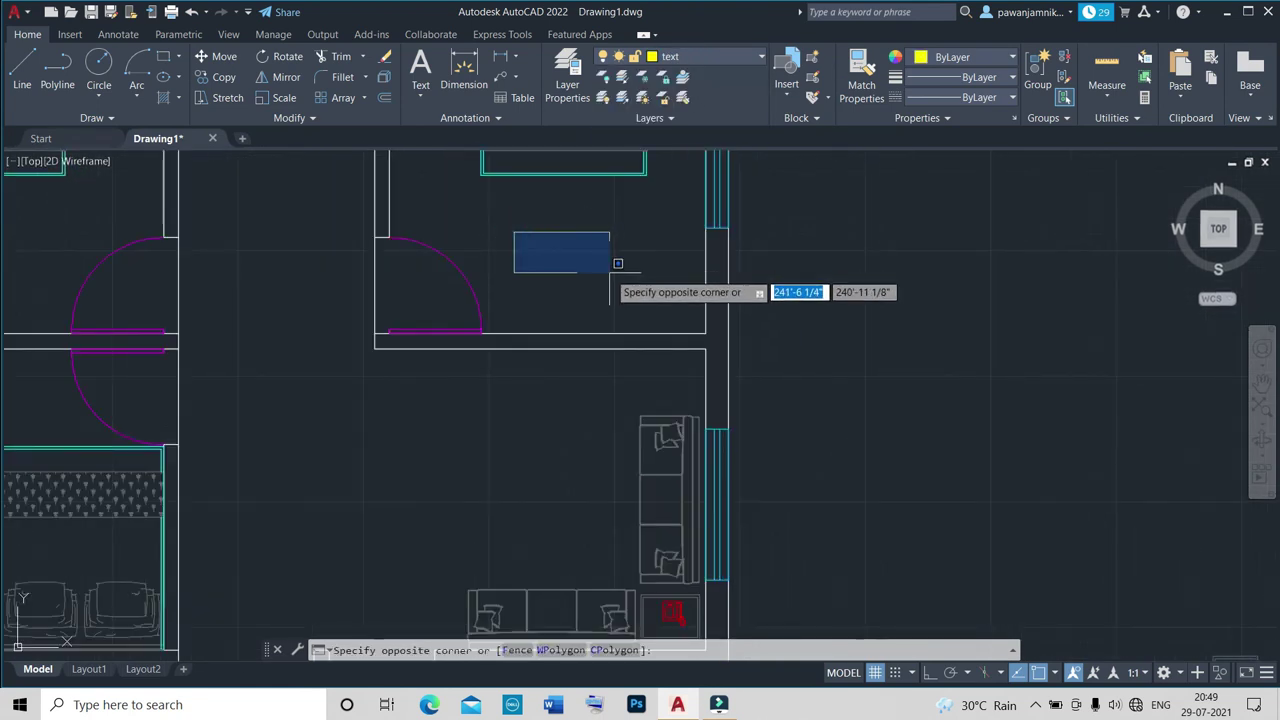
{"action": "left_click", "coordinate": [437, 68]}
{"action": "left_click", "coordinate": [490, 210]}
{"action": "left_click", "coordinate": [655, 288]}
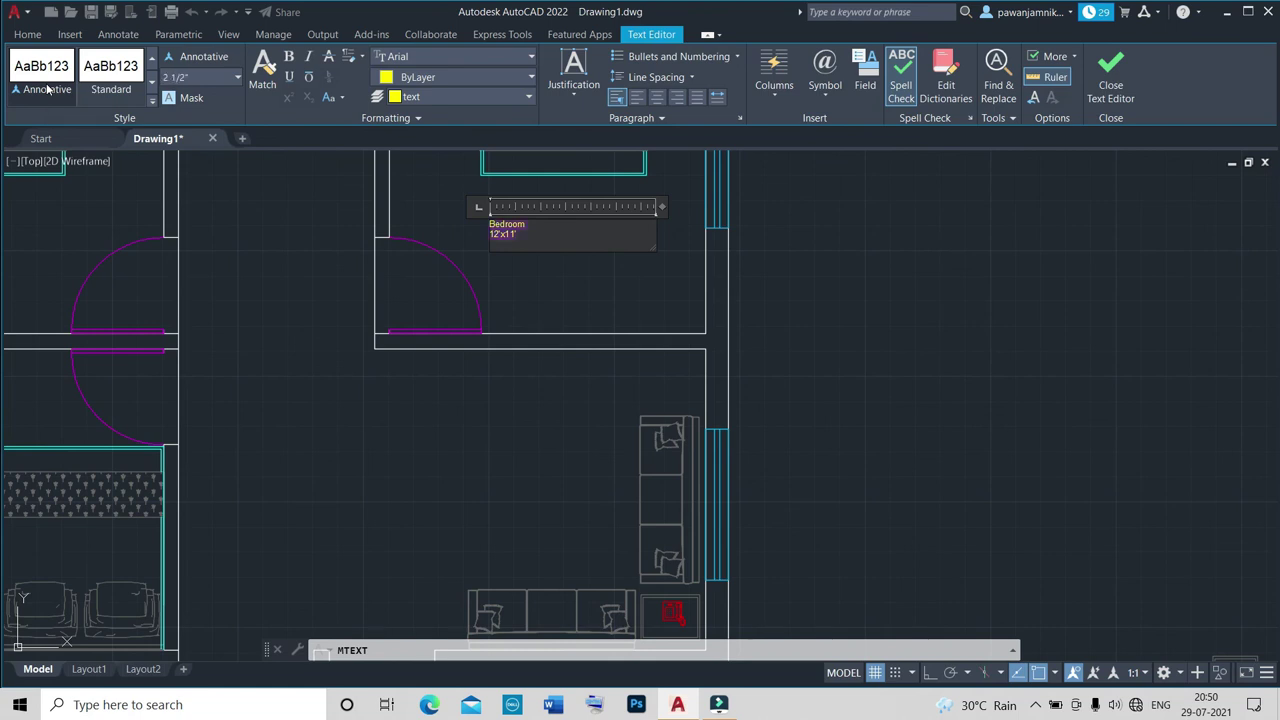
{"action": "left_click", "coordinate": [255, 205]}
{"action": "key", "text": "Return"}
{"action": "left_click", "coordinate": [489, 265]}
Change the Bedroom label's text height to 10".
{"action": "double_click", "coordinate": [508, 227]}
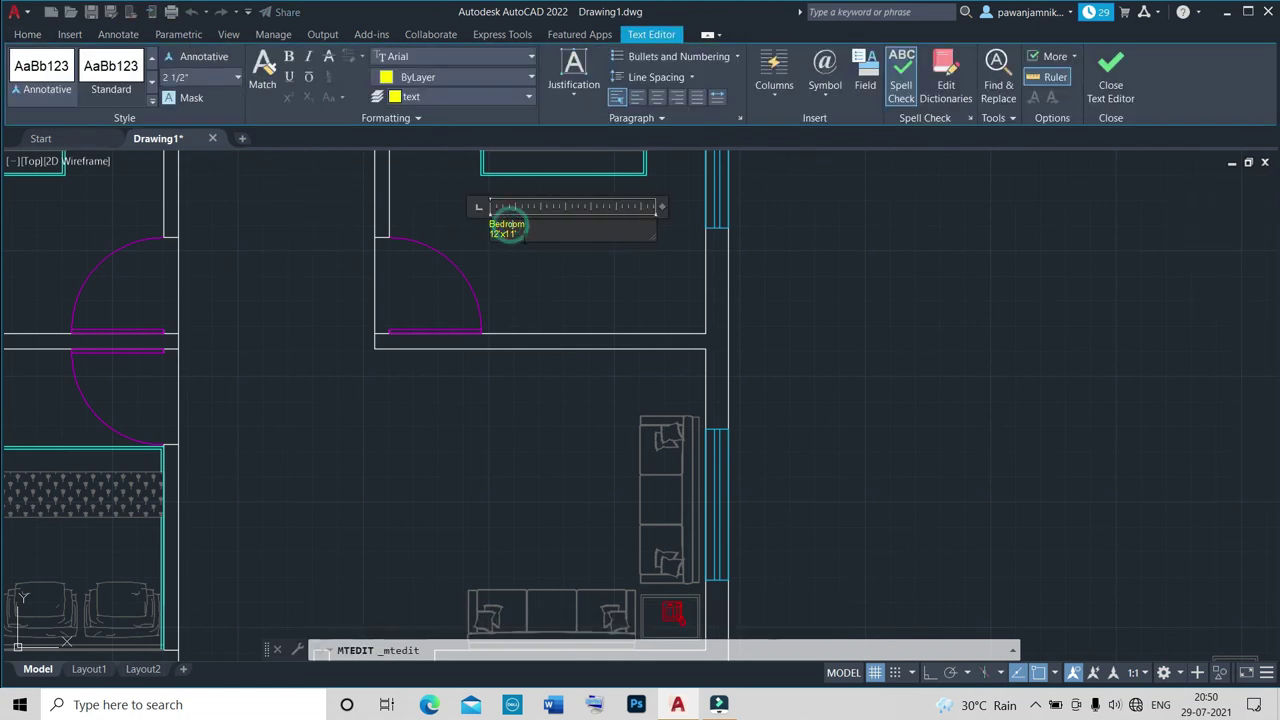
{"action": "type", "text": "10"}
{"action": "key", "text": "Return"}
{"action": "scroll", "coordinate": [480, 215], "scroll_direction": "down", "scroll_amount": 2}
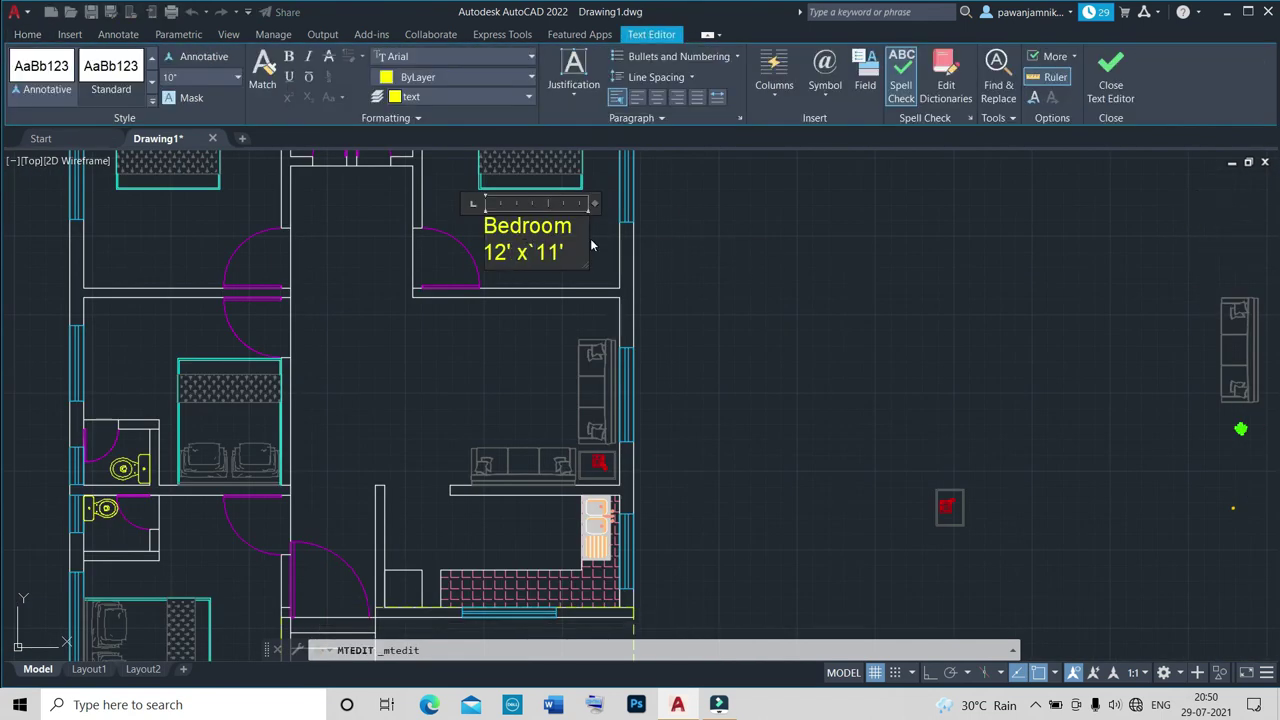
{"action": "left_click", "coordinate": [731, 354]}
Copy the Bedroom label into two more rooms with COPY.
{"action": "type", "text": "co"}
{"action": "key", "text": "Return"}
{"action": "left_click", "coordinate": [470, 272]}
{"action": "scroll", "coordinate": [322, 215], "scroll_direction": "up", "scroll_amount": 4}
{"action": "left_click", "coordinate": [322, 215]}
{"action": "left_click", "coordinate": [334, 268]}
{"action": "scroll", "coordinate": [523, 286], "scroll_direction": "down", "scroll_amount": 3}
{"action": "scroll", "coordinate": [606, 398], "scroll_direction": "up", "scroll_amount": 3}
{"action": "scroll", "coordinate": [610, 390], "scroll_direction": "down", "scroll_amount": 3}
{"action": "scroll", "coordinate": [751, 371], "scroll_direction": "up", "scroll_amount": 4}
{"action": "key", "text": "Escape"}
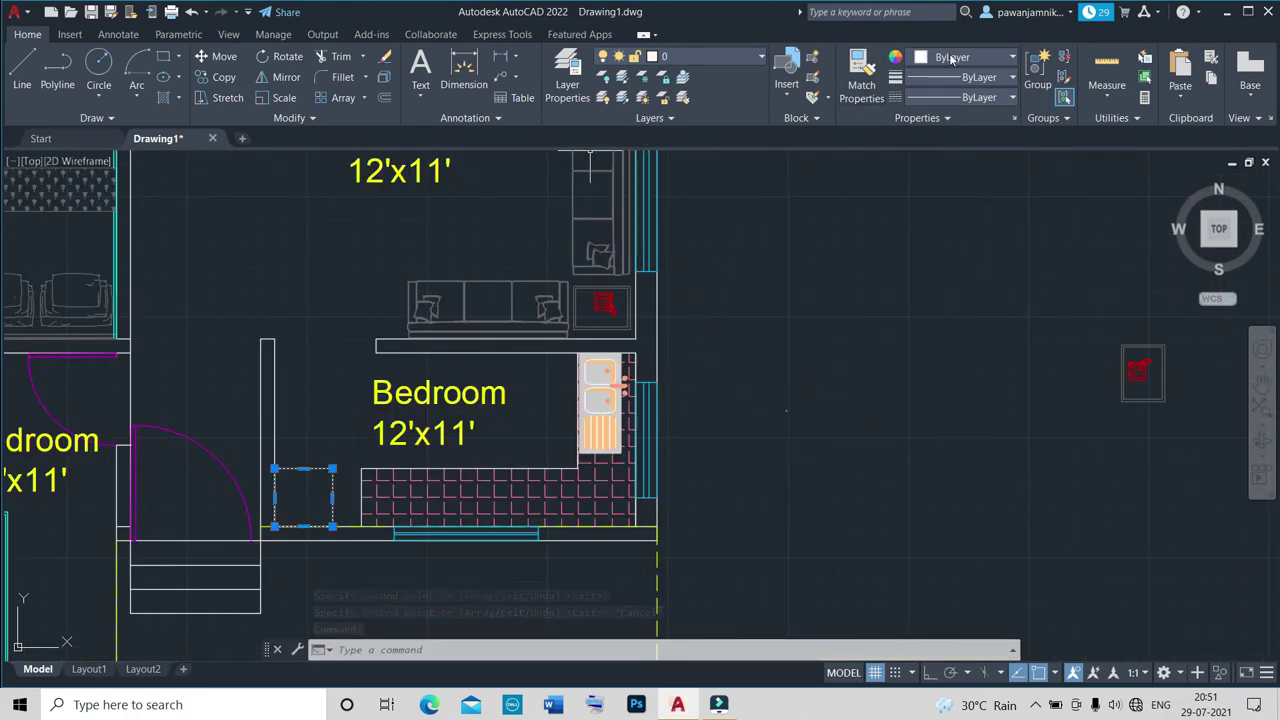
Change the object colour and move one Bedroom label into its room.
{"action": "left_click", "coordinate": [952, 58]}
{"action": "left_click", "coordinate": [1034, 178]}
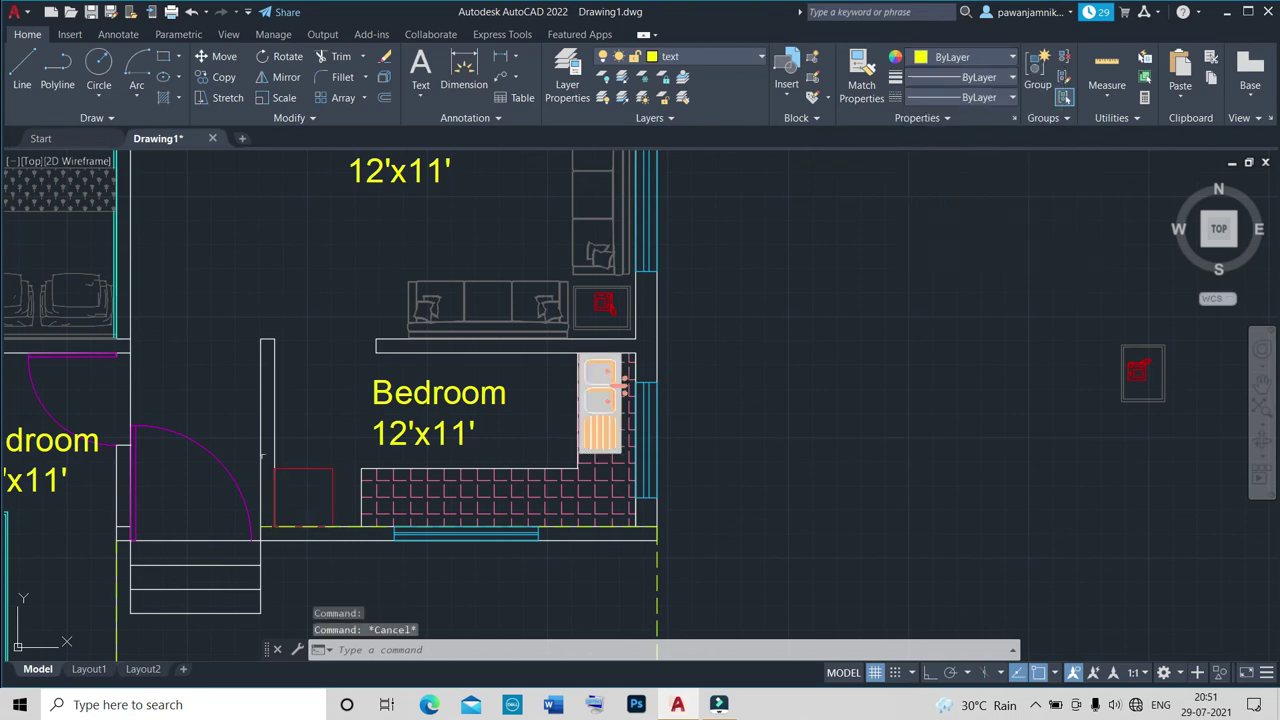
{"action": "scroll", "coordinate": [354, 517], "scroll_direction": "up", "scroll_amount": 3}
{"action": "left_click", "coordinate": [354, 517]}
{"action": "left_click", "coordinate": [418, 297]}
{"action": "scroll", "coordinate": [418, 297], "scroll_direction": "down", "scroll_amount": 5}
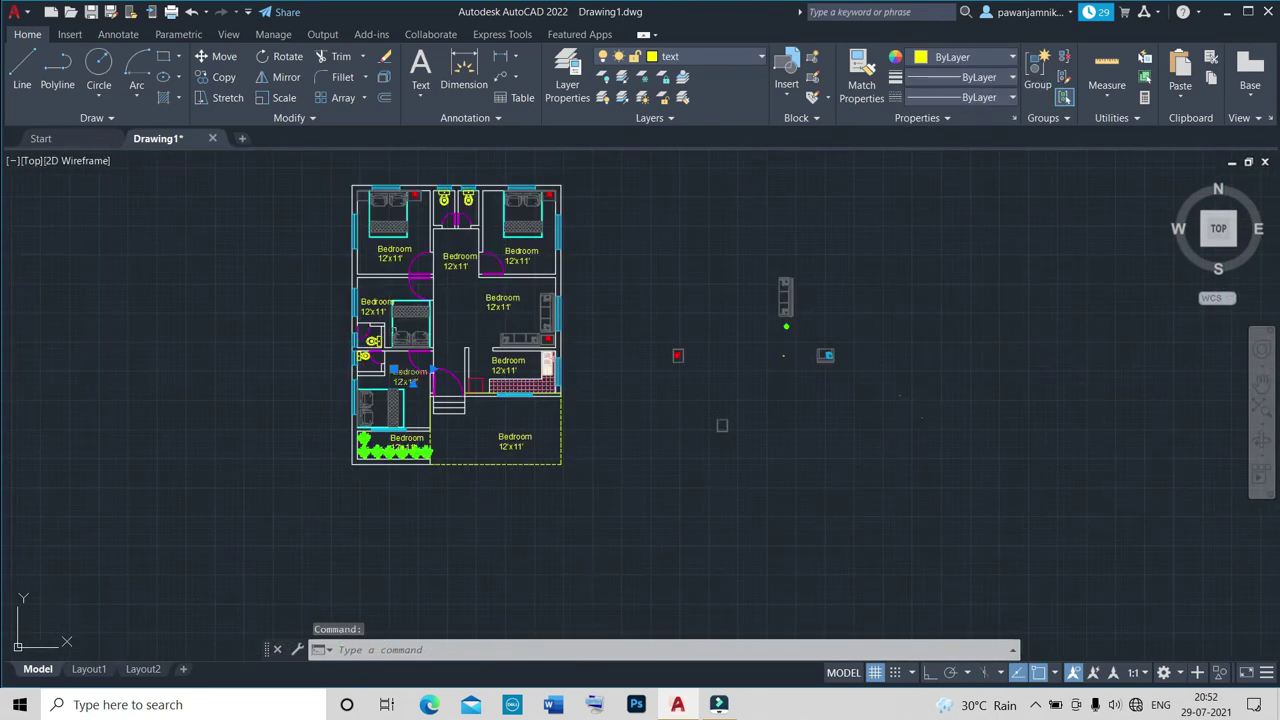
{"action": "scroll", "coordinate": [404, 431], "scroll_direction": "up", "scroll_amount": 8}
Relabel one copy as 'lawn 4'x10'6"', measuring the lawn with DIST.
{"action": "double_click", "coordinate": [337, 306]}
{"action": "type", "text": "lawn"}
{"action": "scroll", "coordinate": [568, 415], "scroll_direction": "down", "scroll_amount": 2}
{"action": "left_click", "coordinate": [714, 380]}
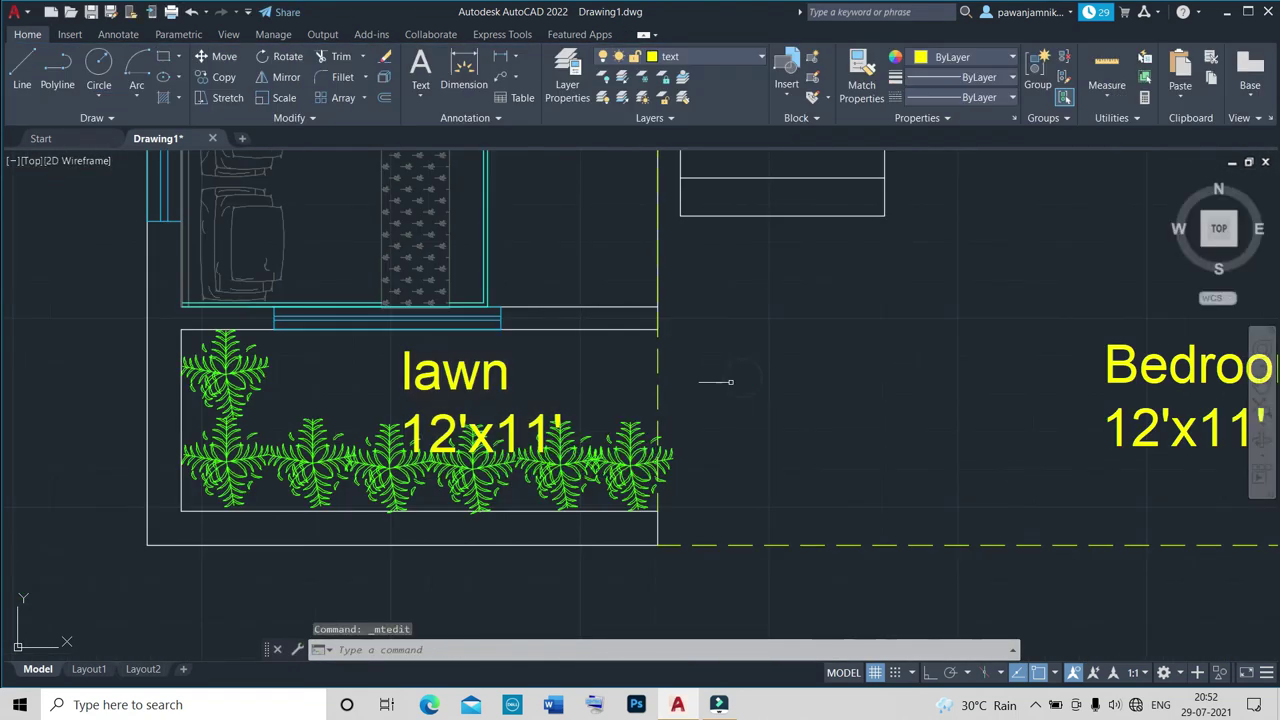
{"action": "type", "text": "dist"}
{"action": "key", "text": "Return"}
{"action": "left_click", "coordinate": [181, 330]}
{"action": "key", "text": "Escape"}
{"action": "double_click", "coordinate": [450, 432]}
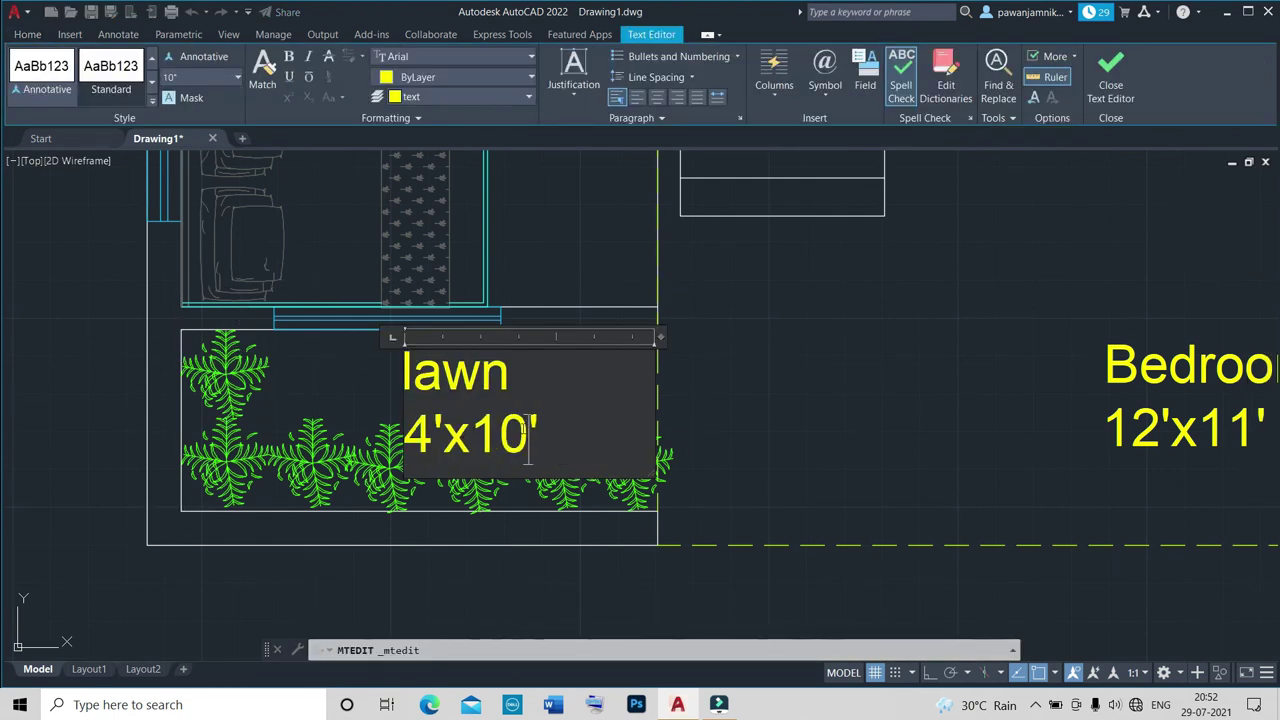
{"action": "left_click", "coordinate": [725, 408]}
Rename another Bedroom label to 'Porch'.
{"action": "scroll", "coordinate": [740, 408], "scroll_direction": "down", "scroll_amount": 4}
{"action": "scroll", "coordinate": [843, 410], "scroll_direction": "up", "scroll_amount": 3}
{"action": "scroll", "coordinate": [866, 400], "scroll_direction": "up", "scroll_amount": 3}
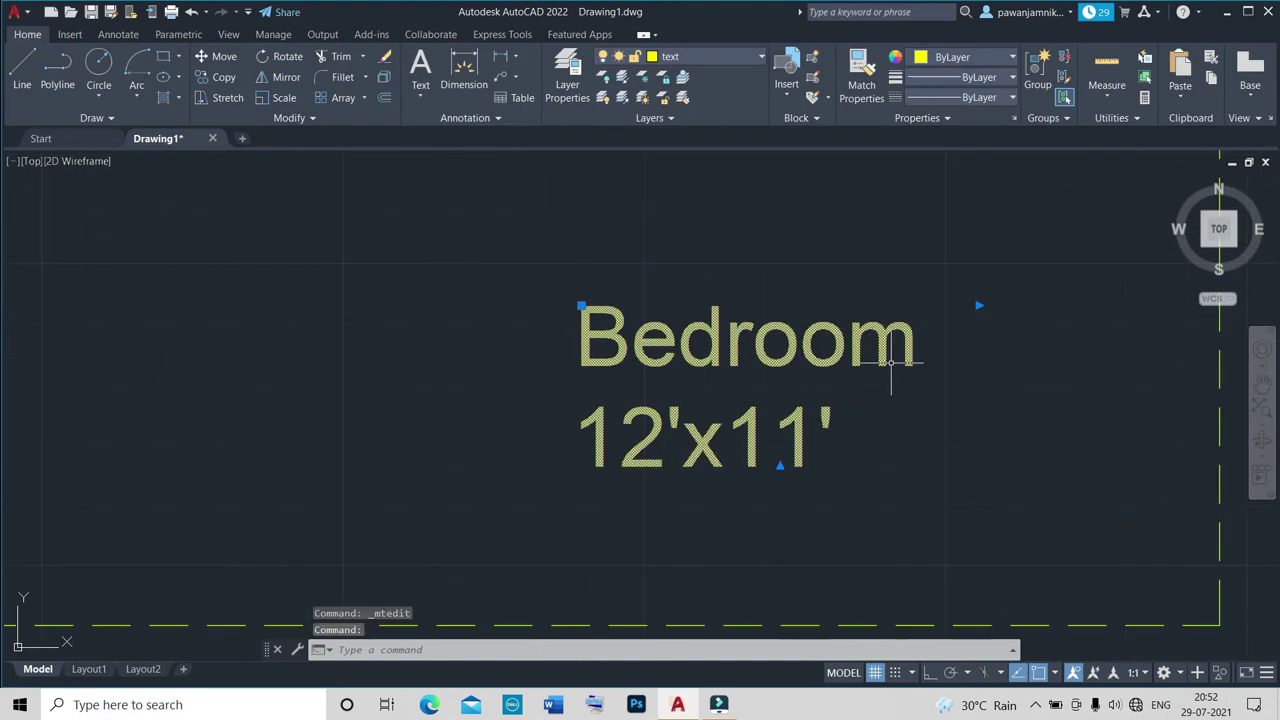
{"action": "type", "text": "POrch"}
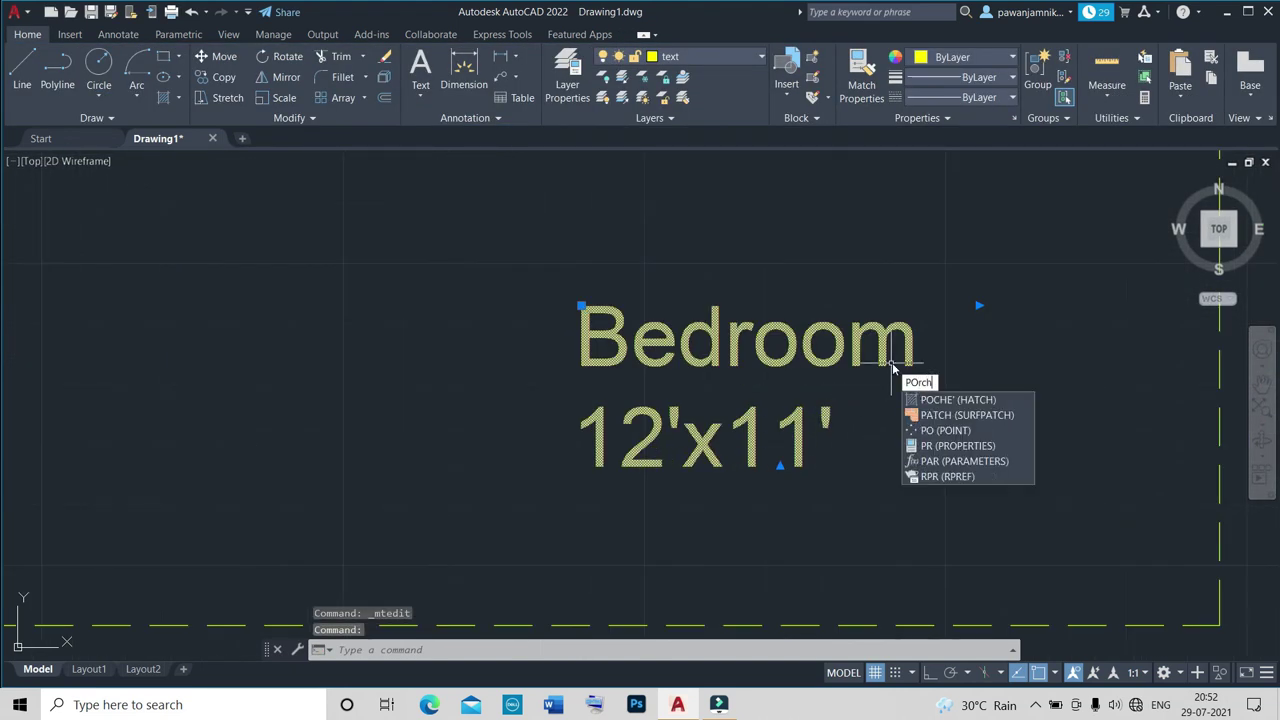
{"action": "key", "text": "BackSpace"}
{"action": "key", "text": "BackSpace"}
{"action": "key", "text": "BackSpace"}
{"action": "key", "text": "Escape"}
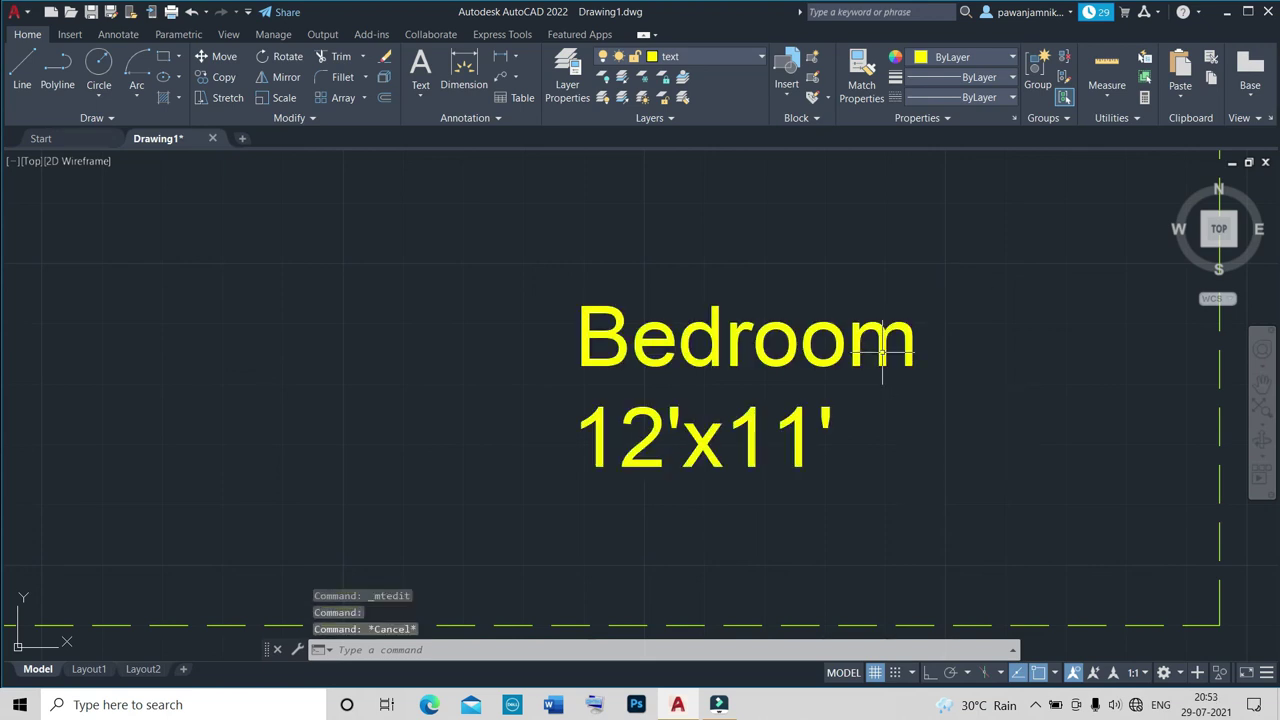
{"action": "double_click", "coordinate": [740, 350]}
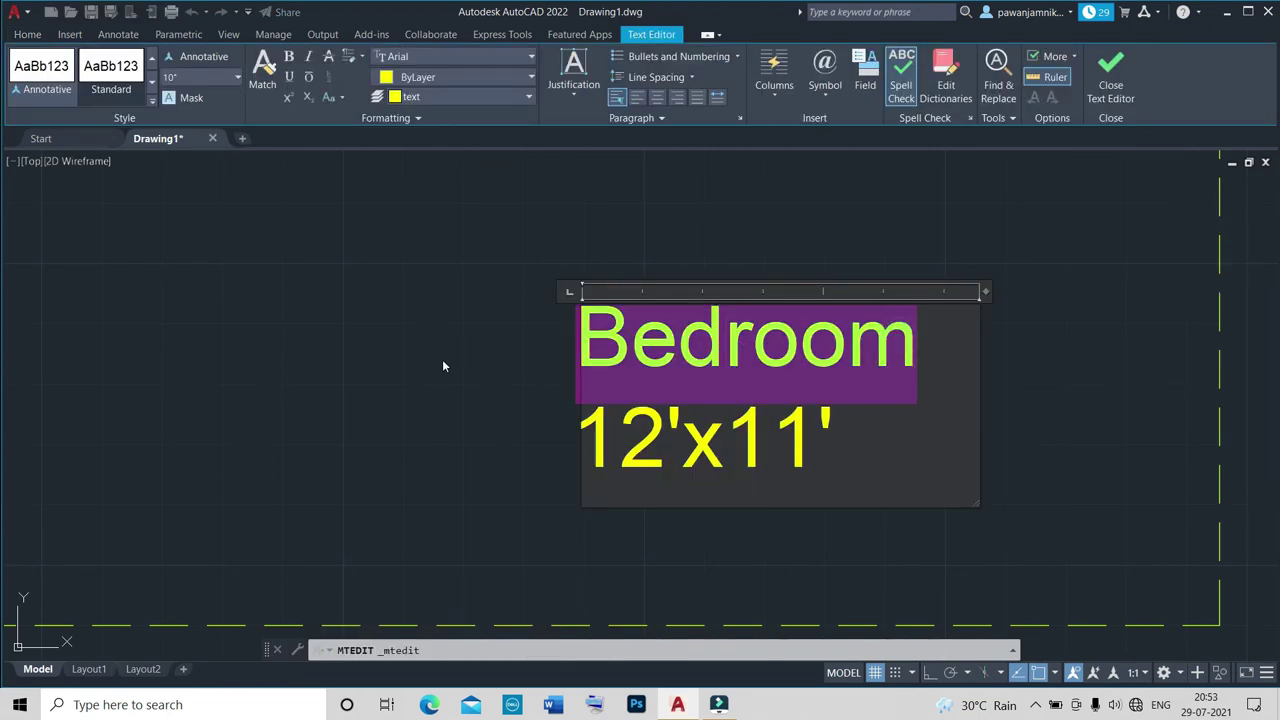
{"action": "type", "text": "Porch"}
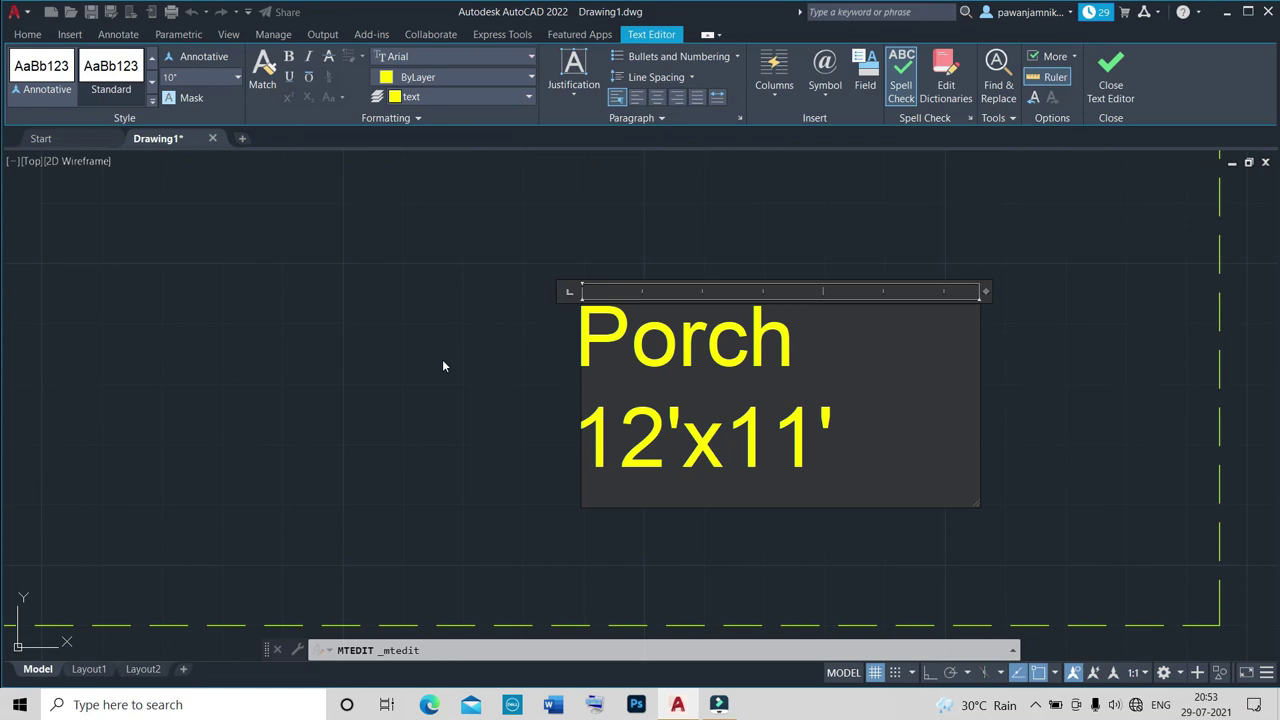
{"action": "left_click", "coordinate": [443, 366]}
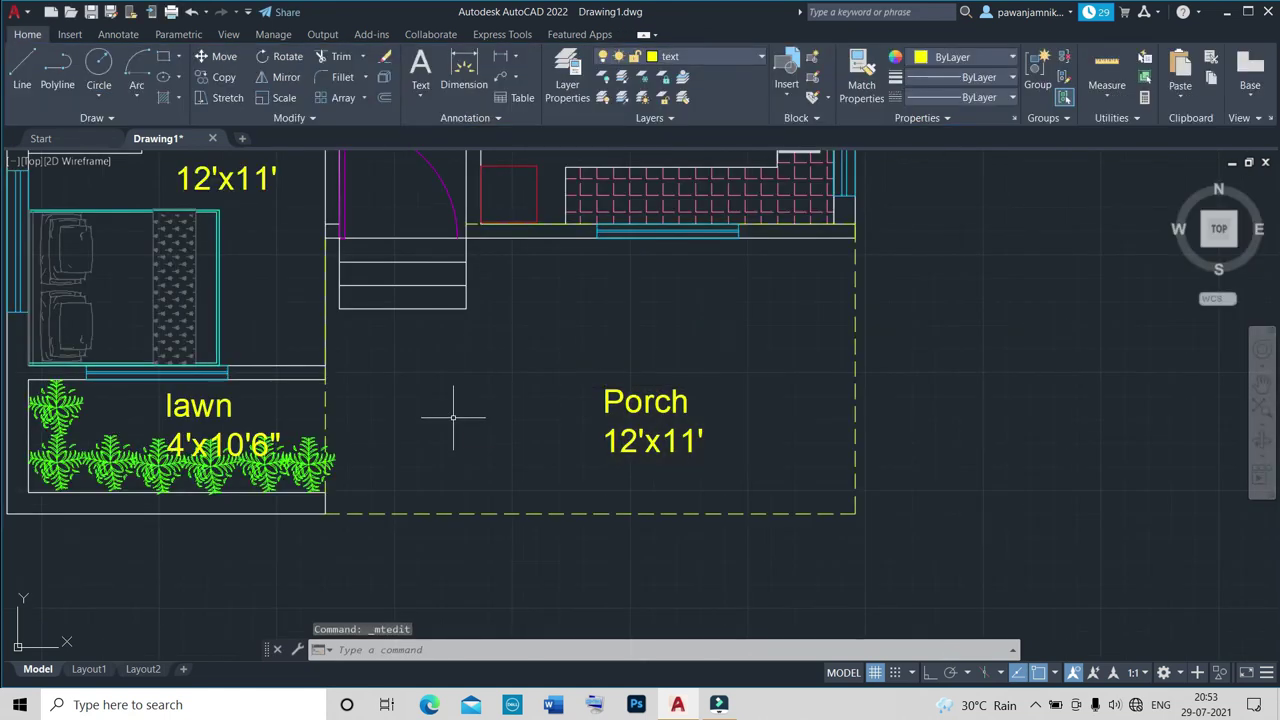
Measure the porch and set its label to 'Porch 9'9" x18'9"'.
{"action": "type", "text": "di"}
{"action": "key", "text": "Return"}
{"action": "left_click", "coordinate": [326, 238]}
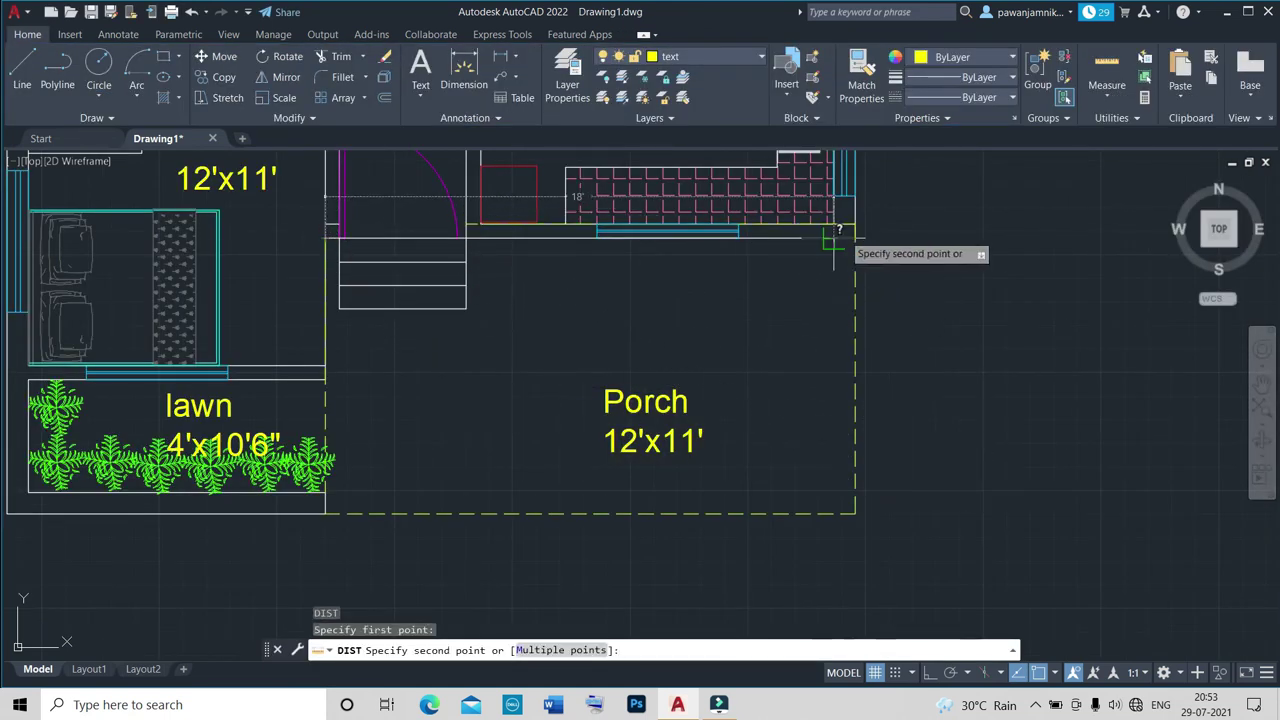
{"action": "left_click", "coordinate": [326, 512]}
{"action": "double_click", "coordinate": [645, 415]}
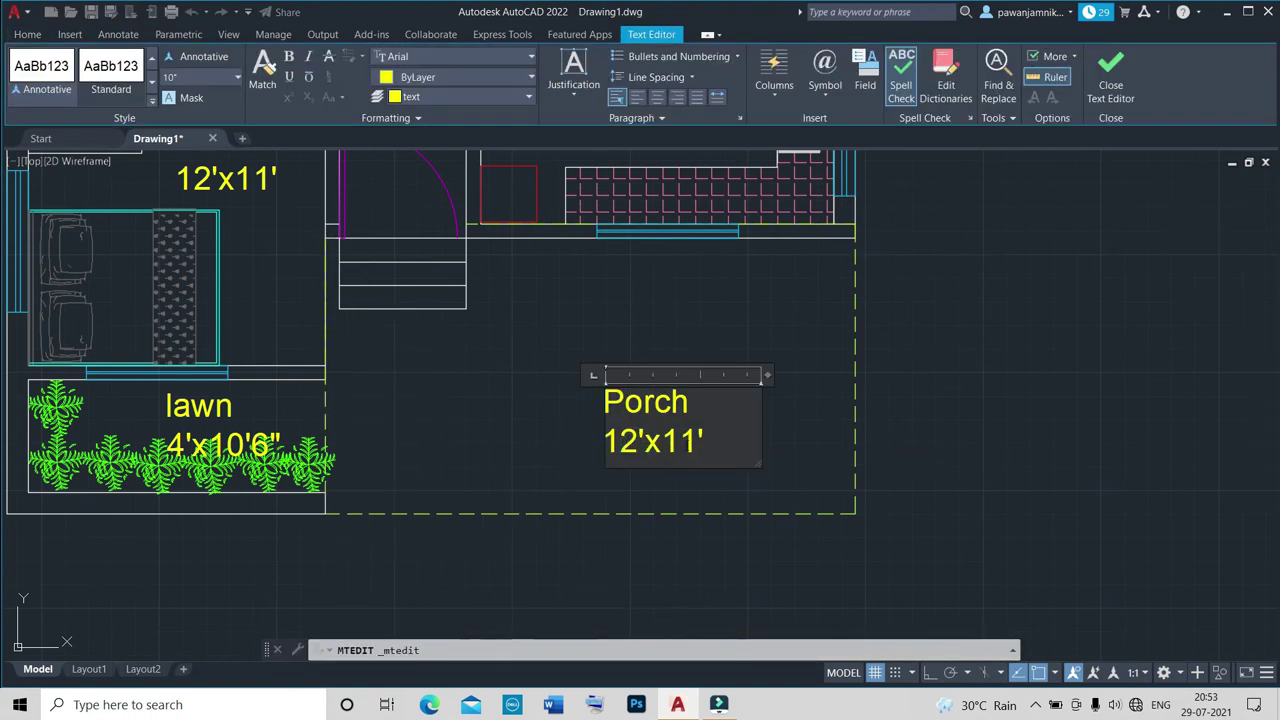
{"action": "type", "text": "9'9\""}
{"action": "type", "text": " x10"}
{"action": "key", "text": "BackSpace"}
{"action": "key", "text": "BackSpace"}
{"action": "type", "text": "18'9\""}
{"action": "left_click", "coordinate": [770, 444]}
{"action": "scroll", "coordinate": [771, 434], "scroll_direction": "down", "scroll_amount": 3}
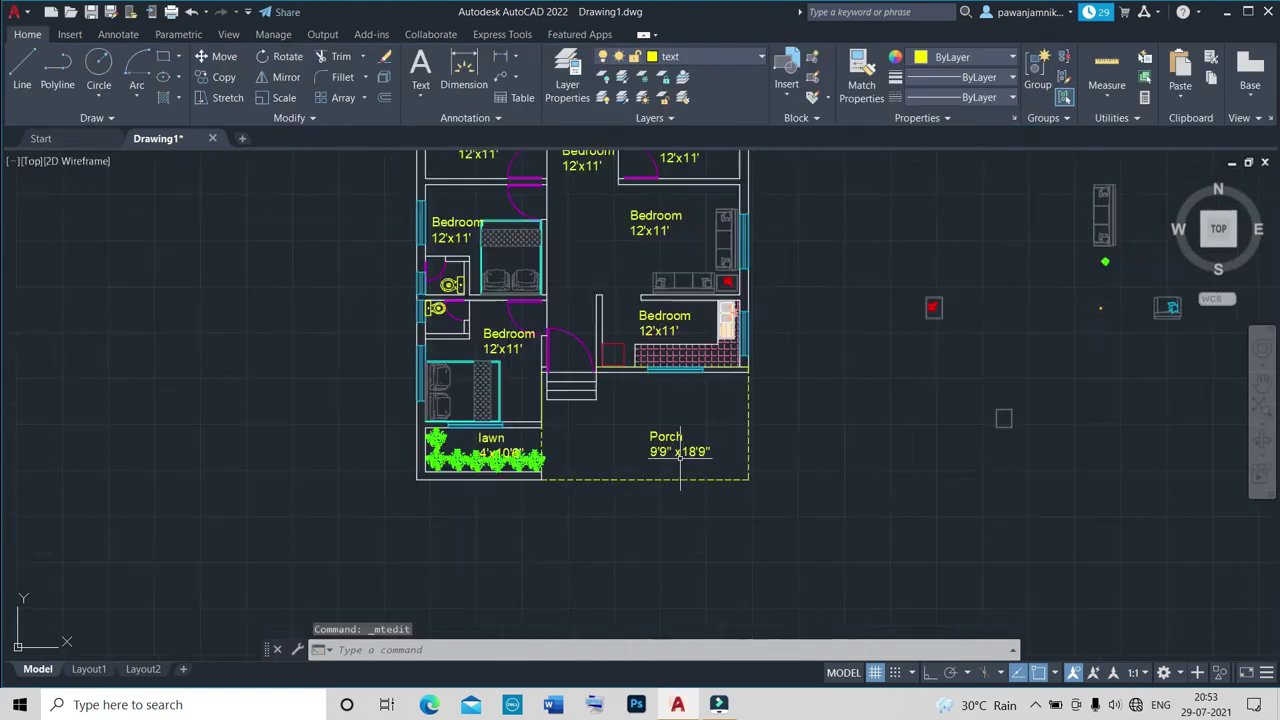
{"action": "scroll", "coordinate": [672, 450], "scroll_direction": "up", "scroll_amount": 4}
Start moving the Porch label with MOVE.
{"action": "type", "text": "m"}
{"action": "key", "text": "Return"}
{"action": "left_click", "coordinate": [672, 450]}
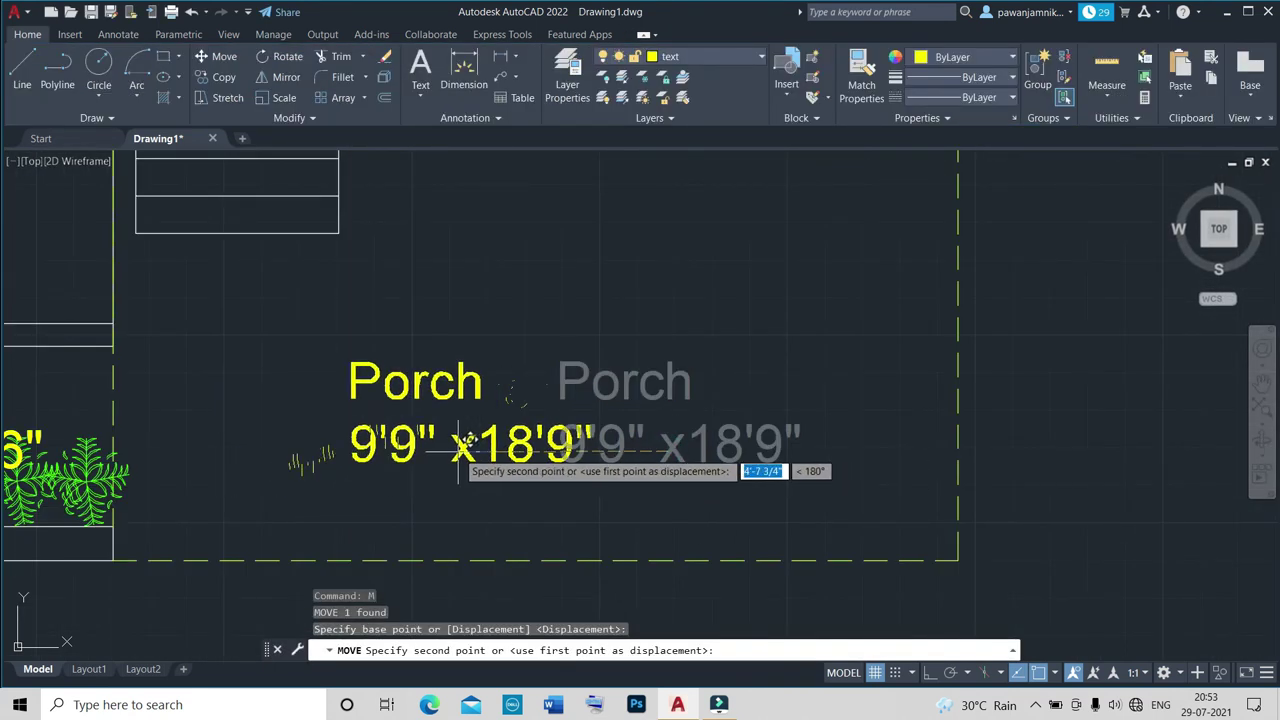
{"action": "scroll", "coordinate": [467, 505], "scroll_direction": "down", "scroll_amount": 3}
{"action": "scroll", "coordinate": [521, 270], "scroll_direction": "up", "scroll_amount": 3}
Try replacing 'Bedroom' with 'Kitchen' in the kitchen-area label, discarding the edit.
{"action": "double_click", "coordinate": [525, 270]}
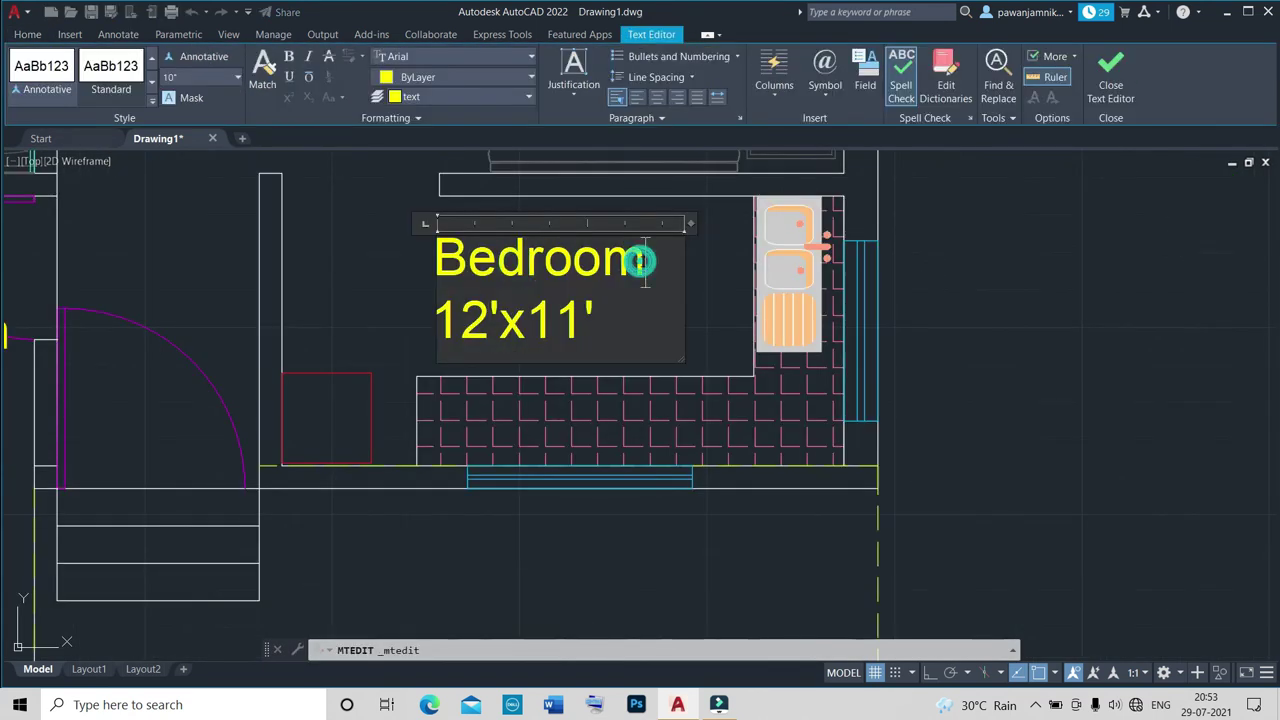
{"action": "left_click_drag", "start_coordinate": [640, 260], "coordinate": [397, 274]}
{"action": "type", "text": "Kit"}
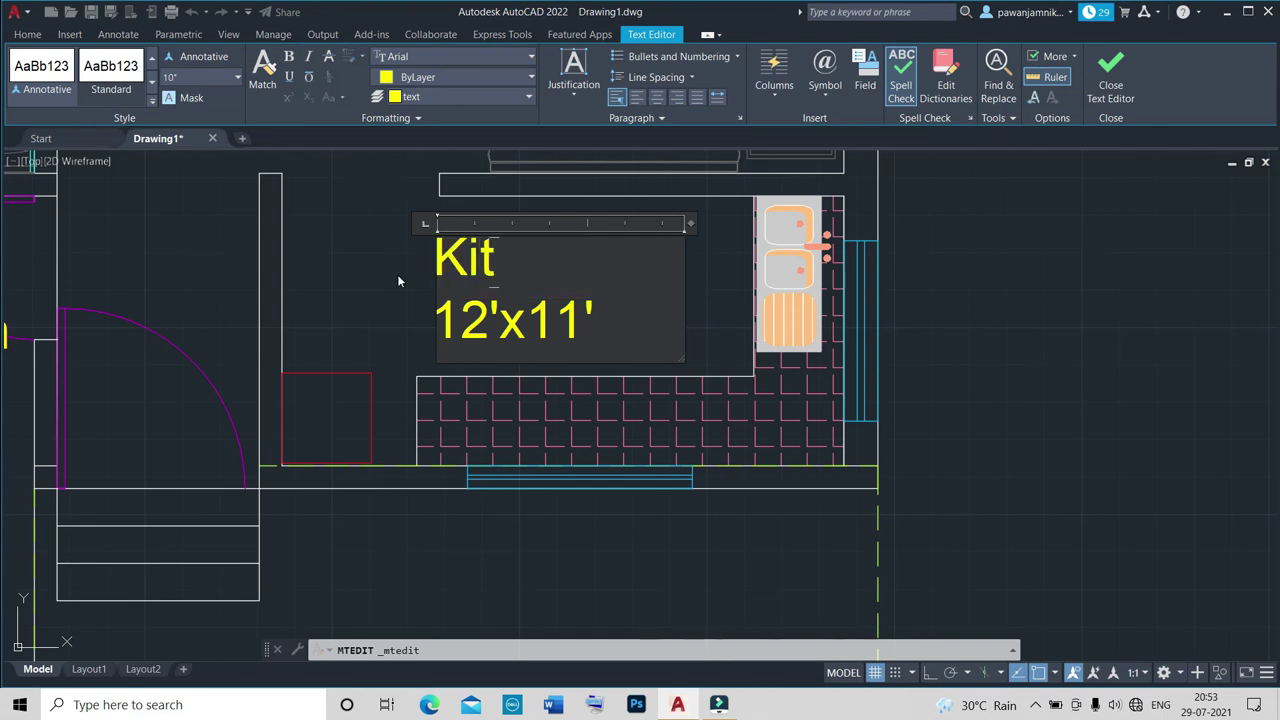
{"action": "type", "text": "chen"}
{"action": "key", "text": "Escape"}
{"action": "left_click", "coordinate": [710, 348]}
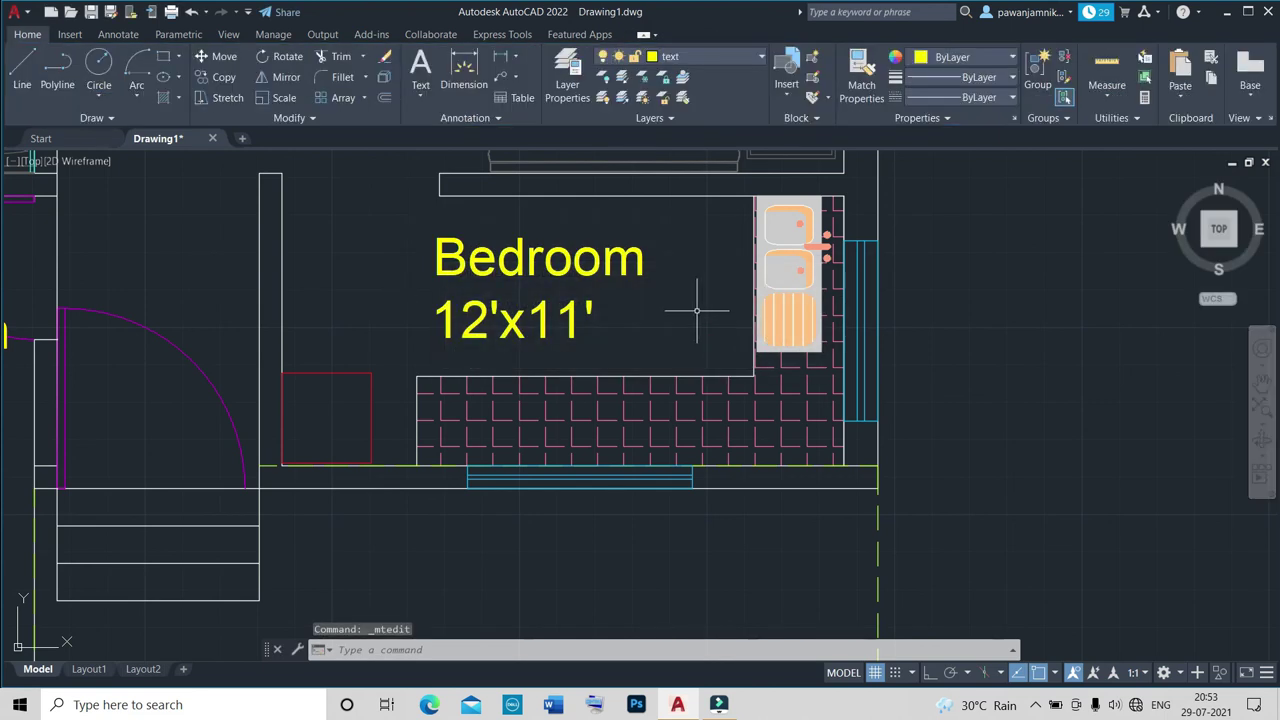
Measure the kitchen and relabel it 'KItchen 12'6" x 6''.
{"action": "type", "text": "di"}
{"action": "key", "text": "Return"}
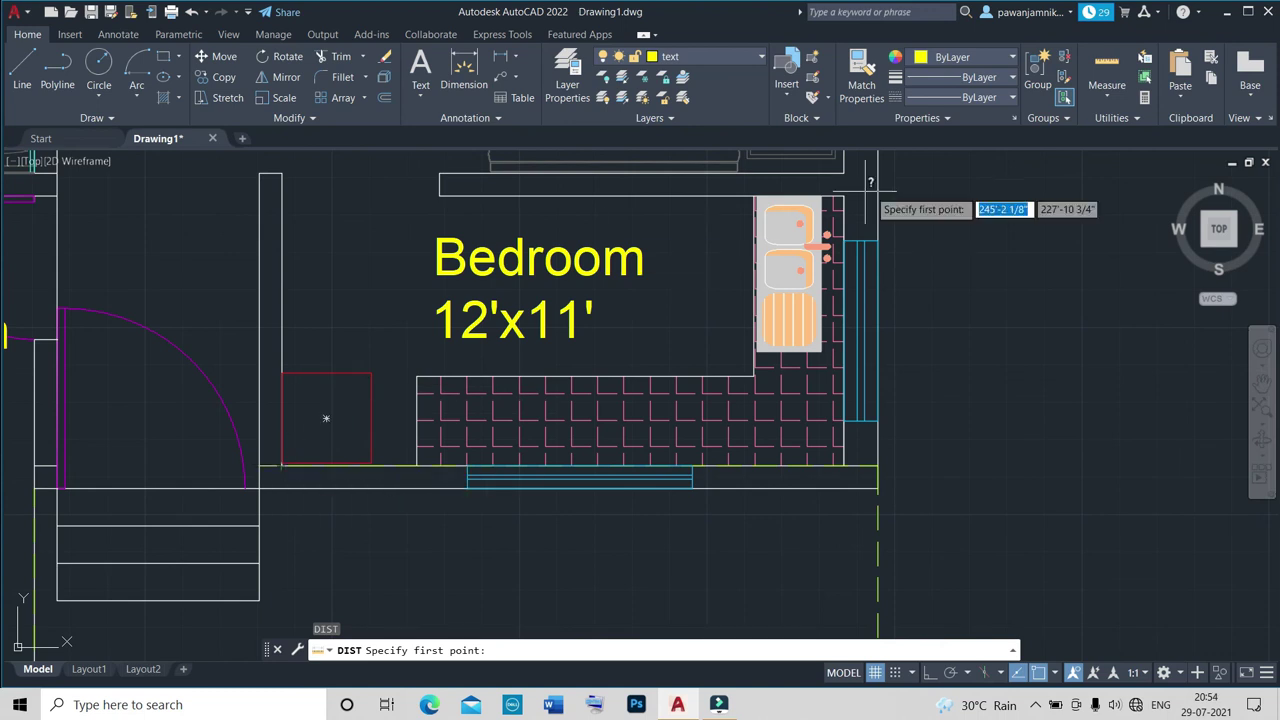
{"action": "left_click", "coordinate": [843, 195]}
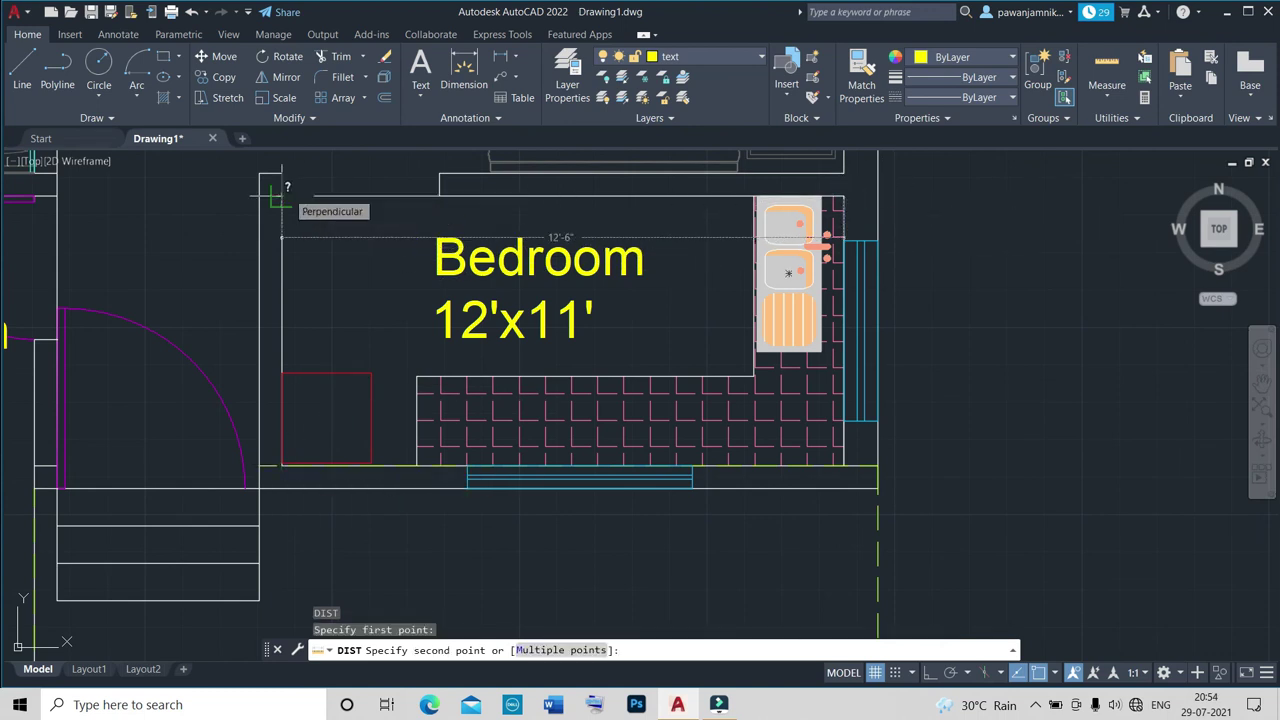
{"action": "key", "text": "Escape"}
{"action": "double_click", "coordinate": [437, 255]}
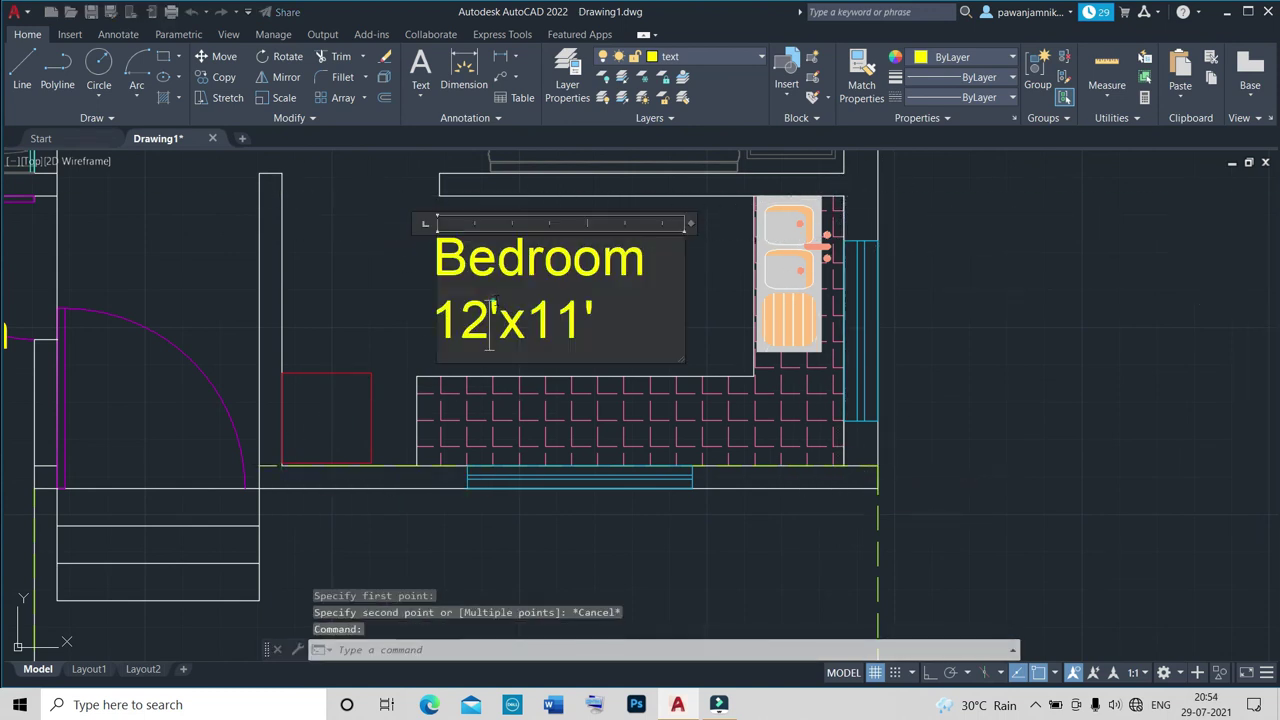
{"action": "type", "text": "KItc"}
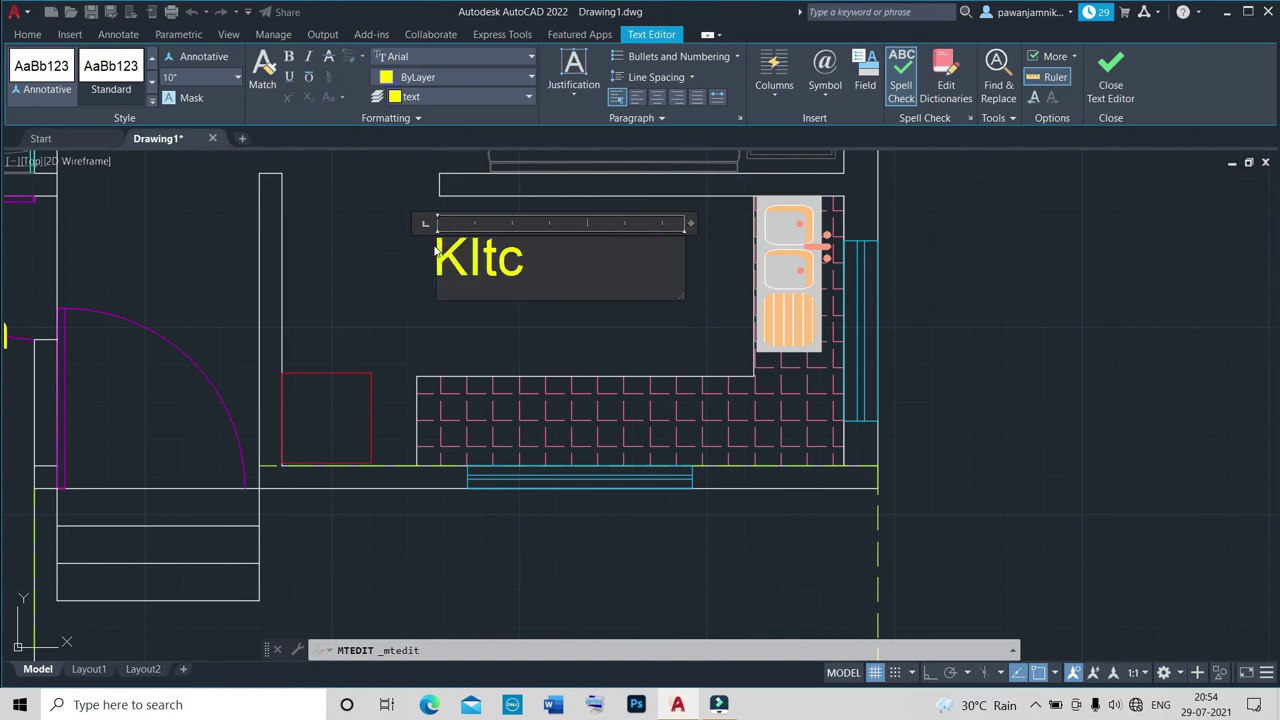
{"action": "key", "text": "Return"}
{"action": "key", "text": "Return"}
{"action": "type", "text": "12'6\" x 6'"}
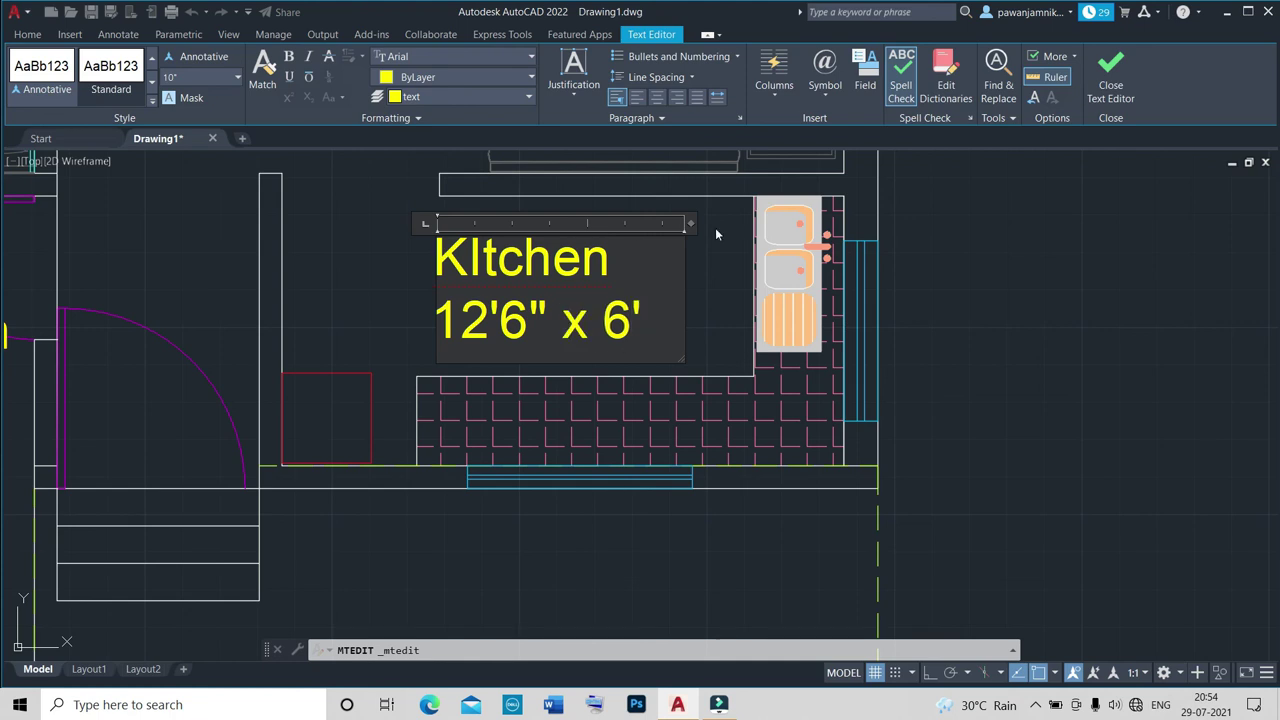
{"action": "left_click", "coordinate": [418, 256]}
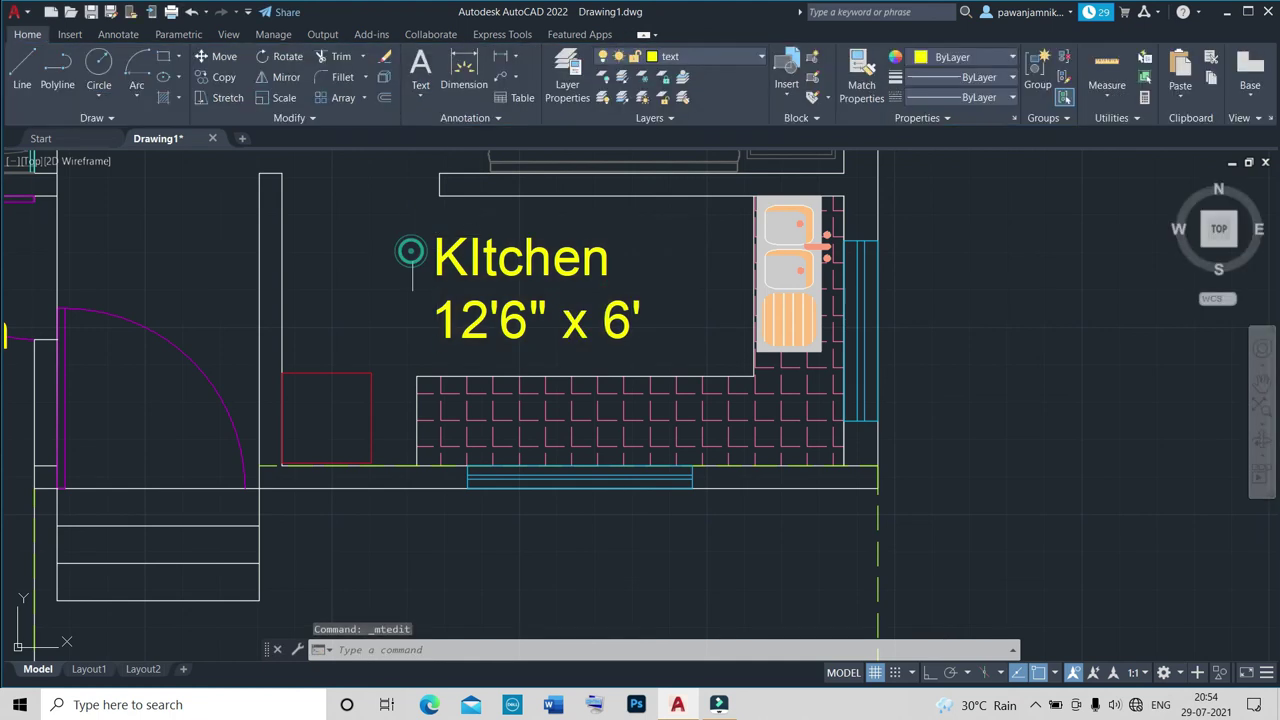
{"action": "scroll", "coordinate": [418, 256], "scroll_direction": "down", "scroll_amount": 5}
{"action": "scroll", "coordinate": [434, 253], "scroll_direction": "up", "scroll_amount": 3}
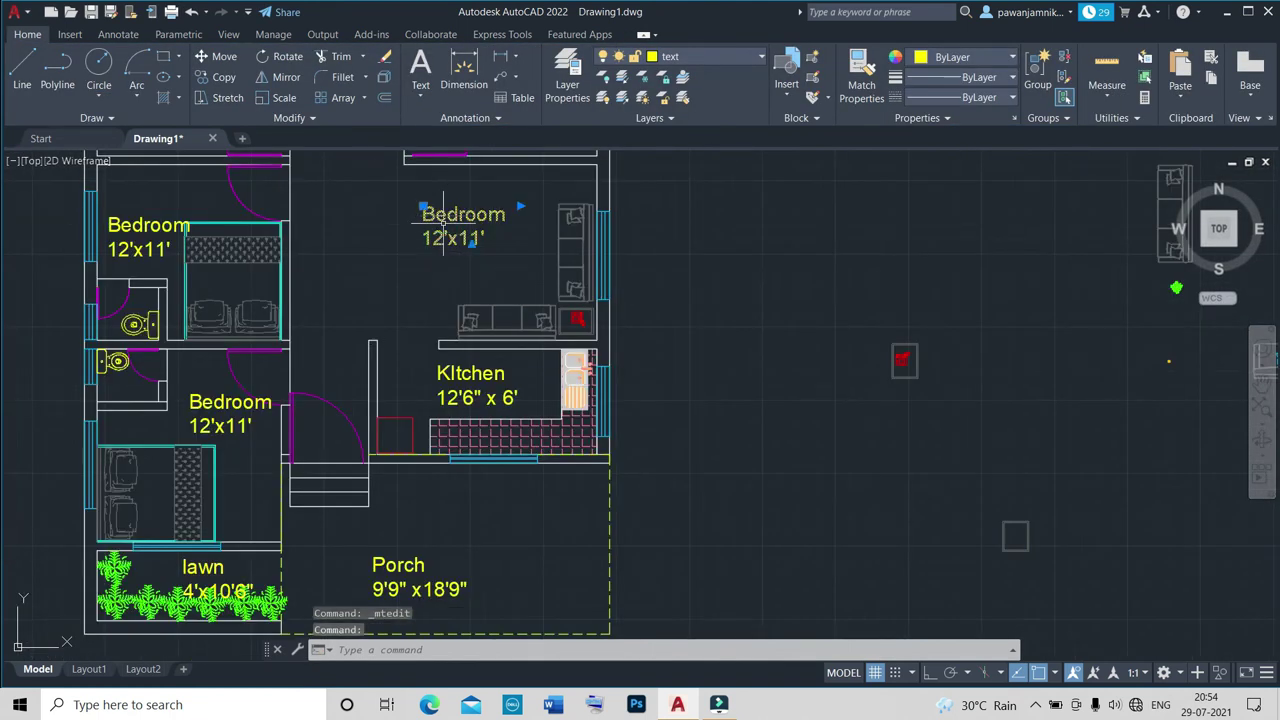
Start a DI distance measurement at the kitchen wall corner, then cancel it and the stray selection windows.
{"action": "type", "text": "di"}
{"action": "key", "text": "Return"}
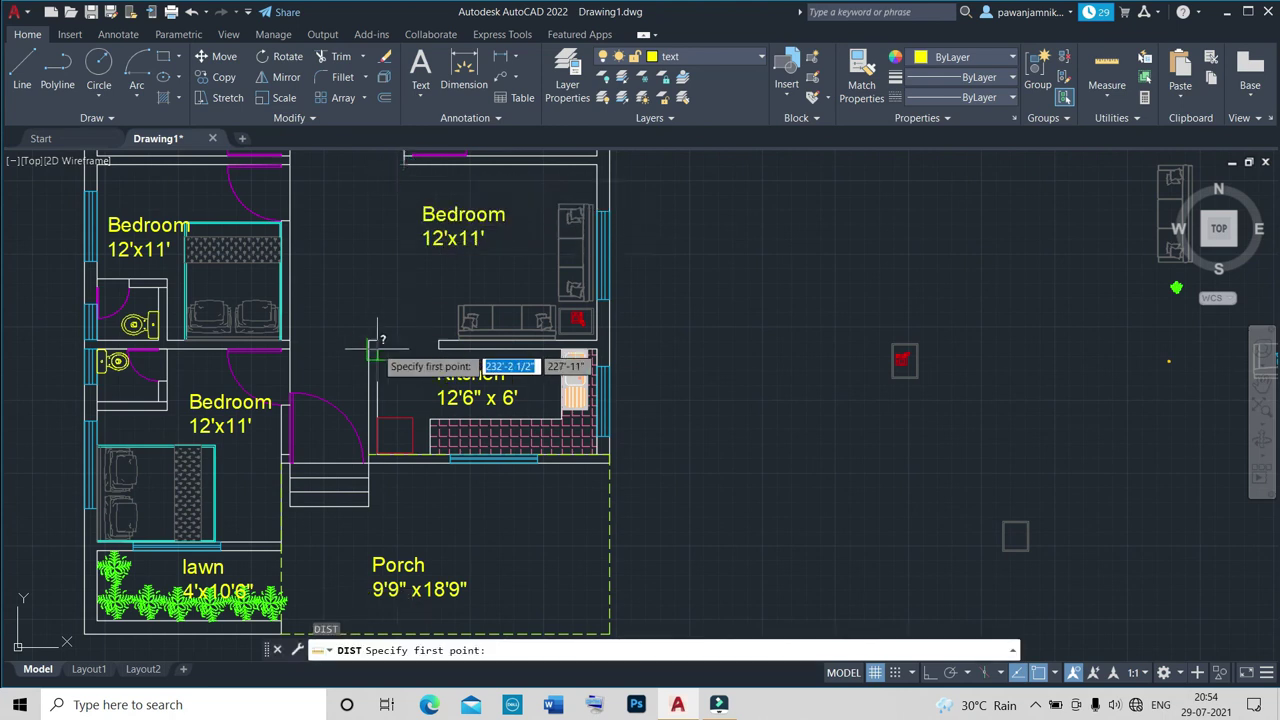
{"action": "left_click", "coordinate": [368, 341]}
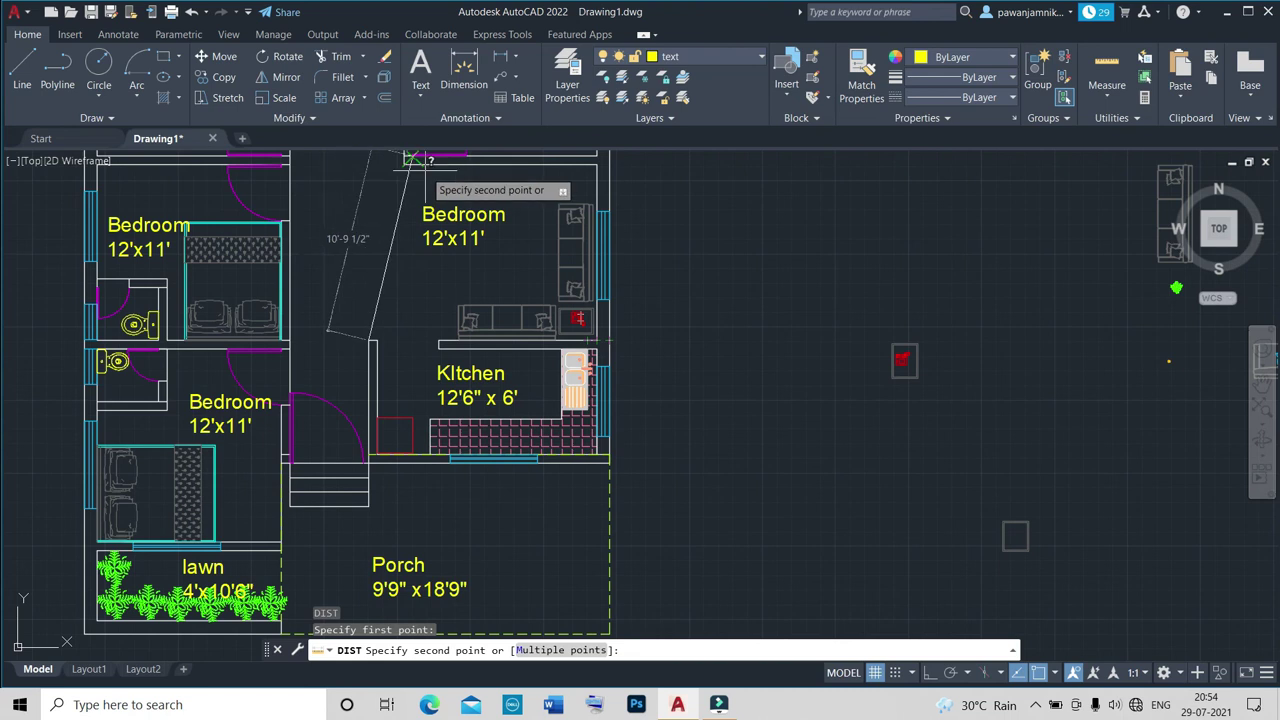
{"action": "key", "text": "Escape"}
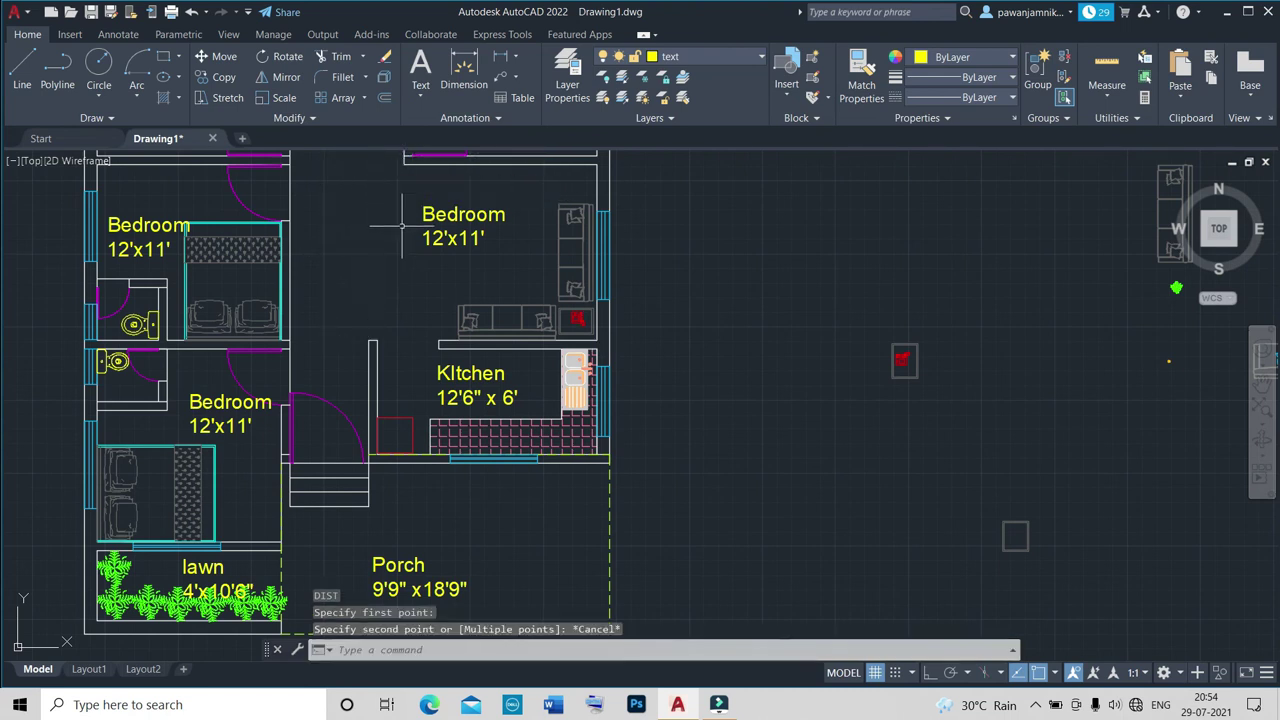
{"action": "left_click", "coordinate": [438, 228]}
{"action": "key", "text": "Escape"}
{"action": "left_click", "coordinate": [470, 244]}
{"action": "key", "text": "Escape"}
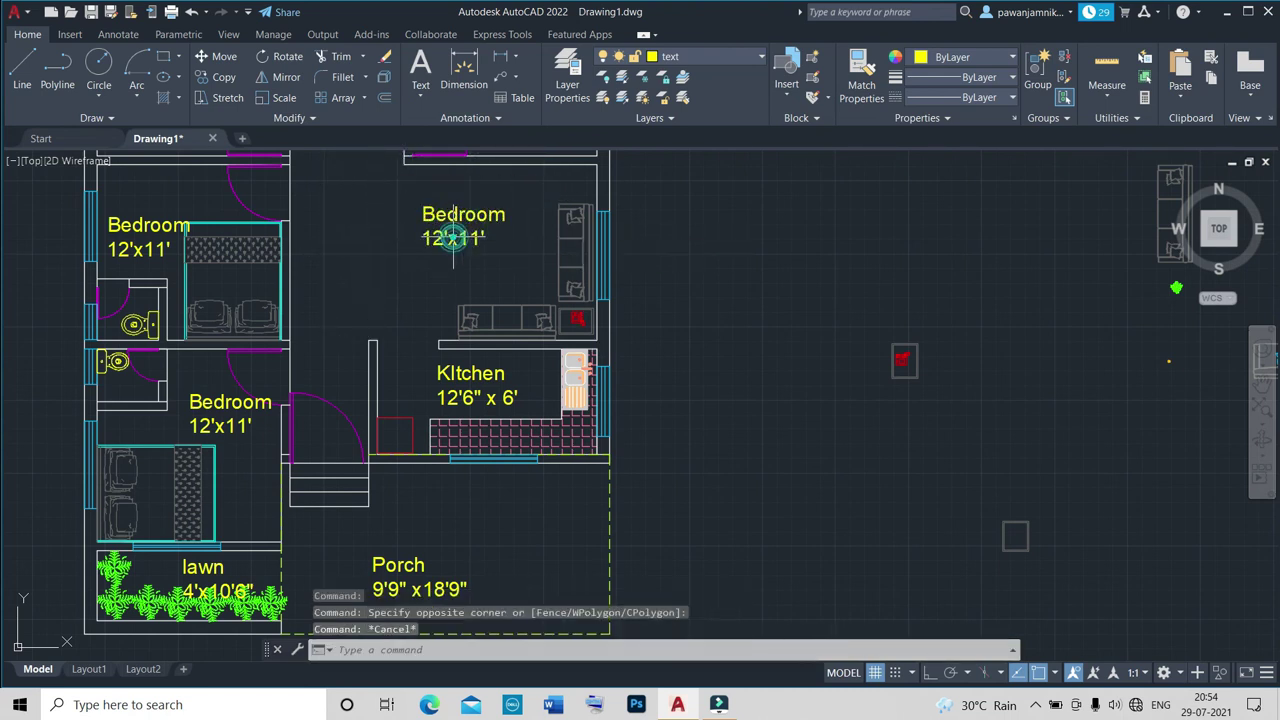
{"action": "left_click", "coordinate": [440, 226]}
{"action": "key", "text": "Escape"}
{"action": "scroll", "coordinate": [457, 230], "scroll_direction": "up", "scroll_amount": 5}
Replace 'Bedroom' in the copied label with 'Living Room', keeping the size on its own line.
{"action": "double_click", "coordinate": [457, 230]}
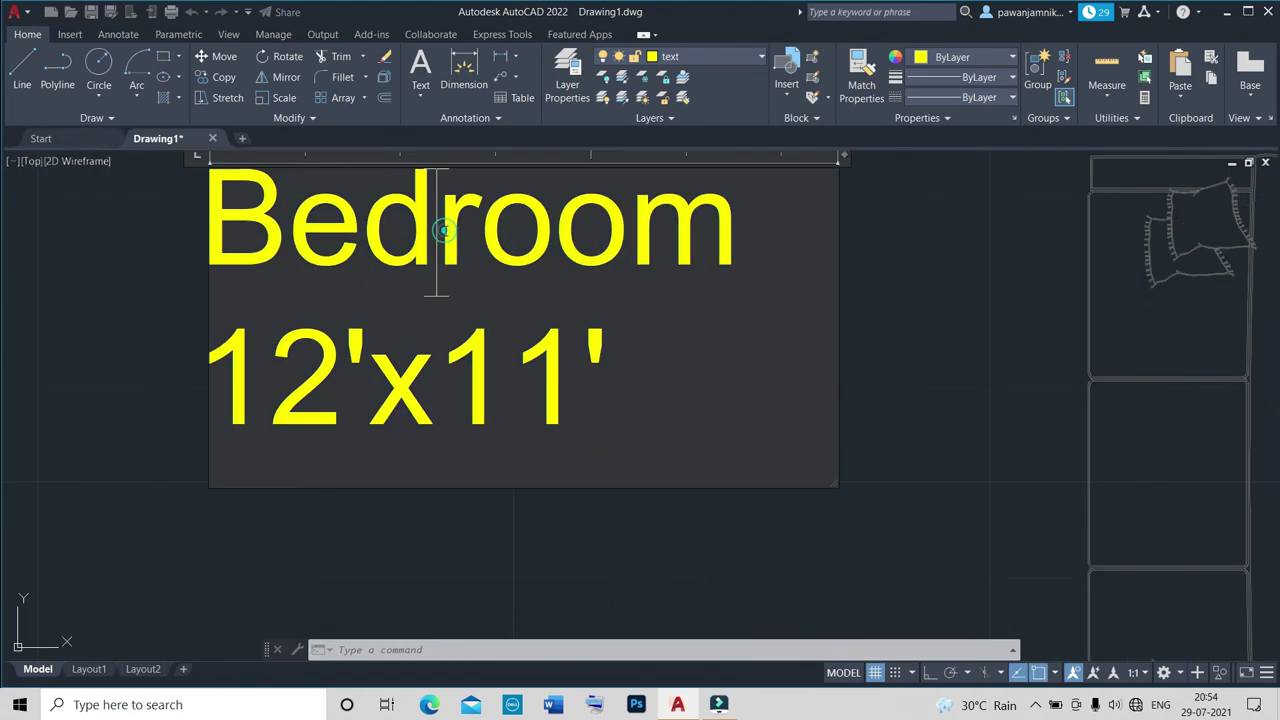
{"action": "left_click_drag", "start_coordinate": [205, 230], "coordinate": [480, 230]}
{"action": "mouse_move", "coordinate": [288, 236]}
{"action": "left_mouse_down"}
{"action": "mouse_move", "coordinate": [792, 236]}
{"action": "mouse_move", "coordinate": [152, 260]}
{"action": "left_mouse_up"}
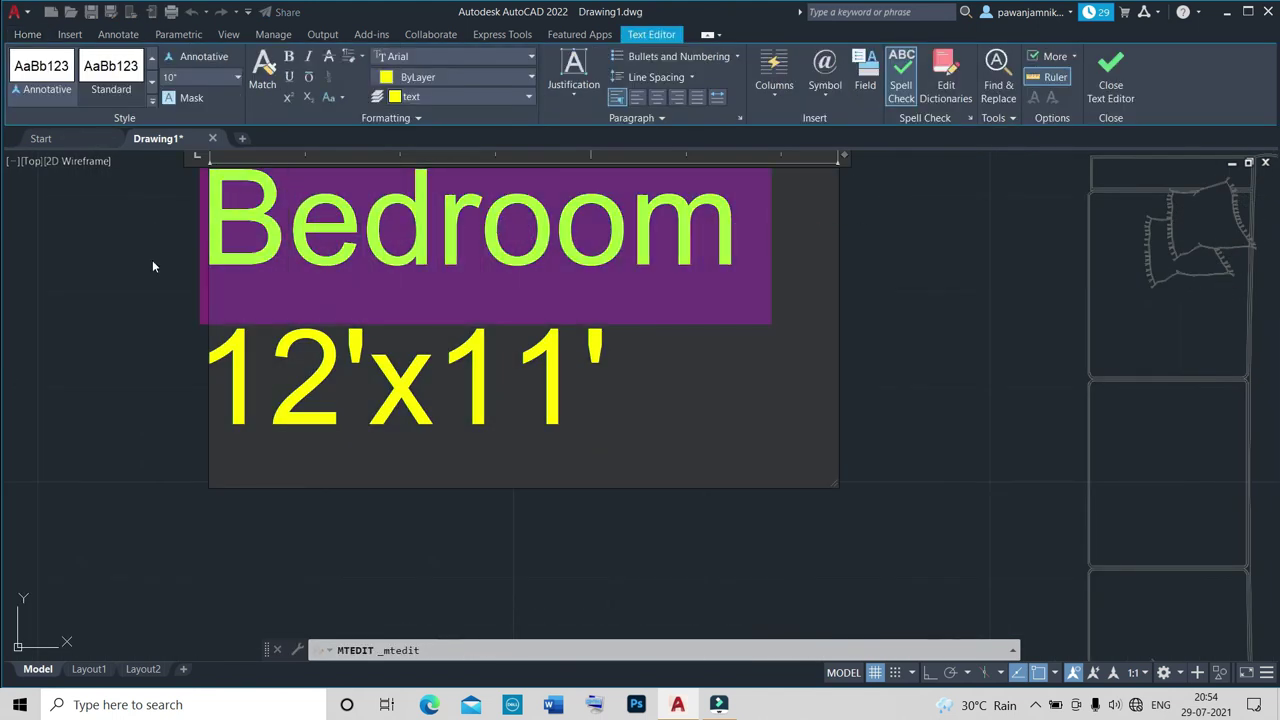
{"action": "type", "text": "Living"}
{"action": "key", "text": "Delete"}
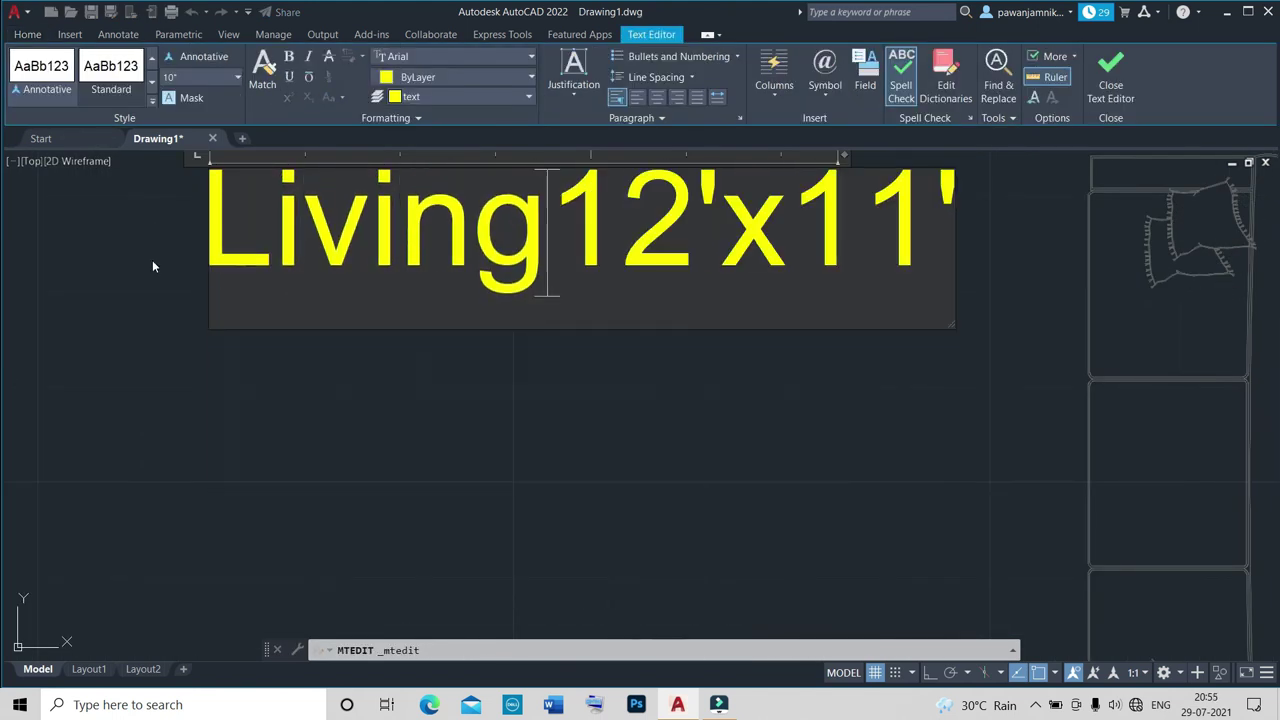
{"action": "key", "text": "Return"}
{"action": "type", "text": "Rii"}
{"action": "key", "text": "BackSpace"}
{"action": "key", "text": "BackSpace"}
{"action": "key", "text": "BackSpace"}
{"action": "key", "text": "Return"}
{"action": "type", "text": "Ro"}
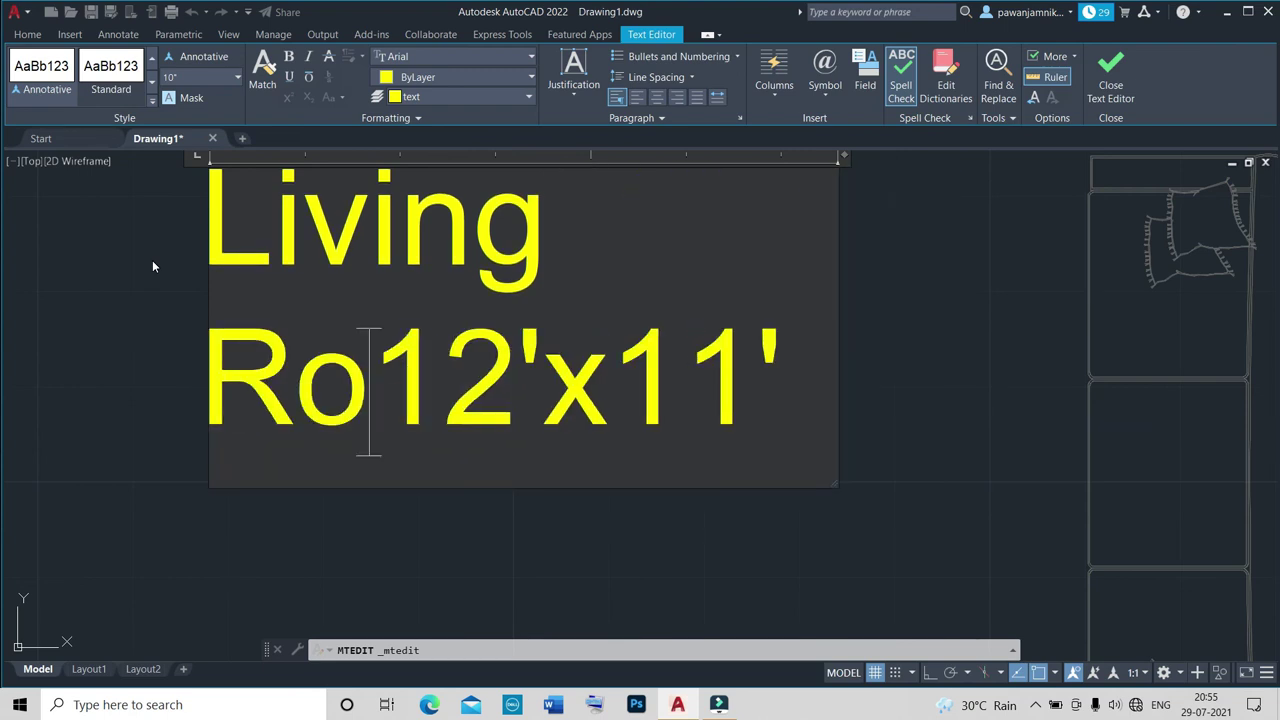
{"action": "type", "text": "om"}
{"action": "key", "text": "Return"}
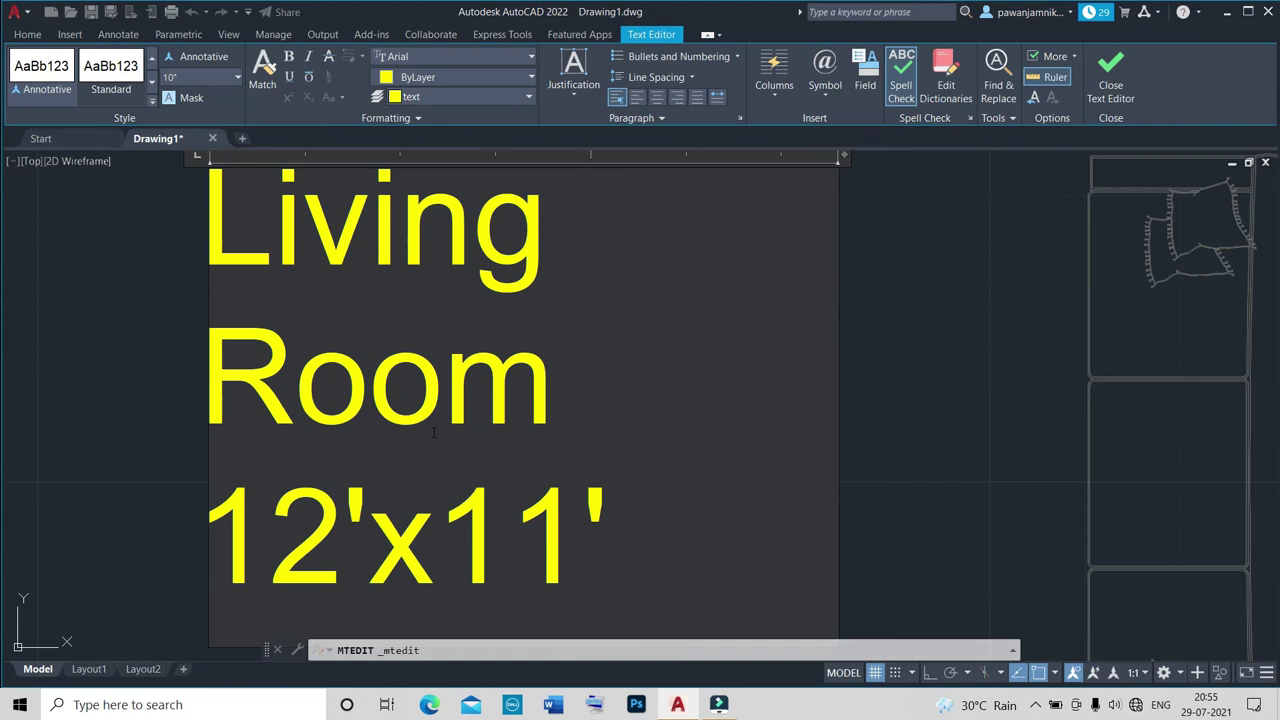
Change the size line to 15' x 10' and widen the box so 'Living Room' fits one line.
{"action": "scroll", "coordinate": [430, 430], "scroll_direction": "down", "scroll_amount": 2}
{"action": "left_click_drag", "start_coordinate": [540, 505], "coordinate": [286, 500]}
{"action": "type", "text": "14"}
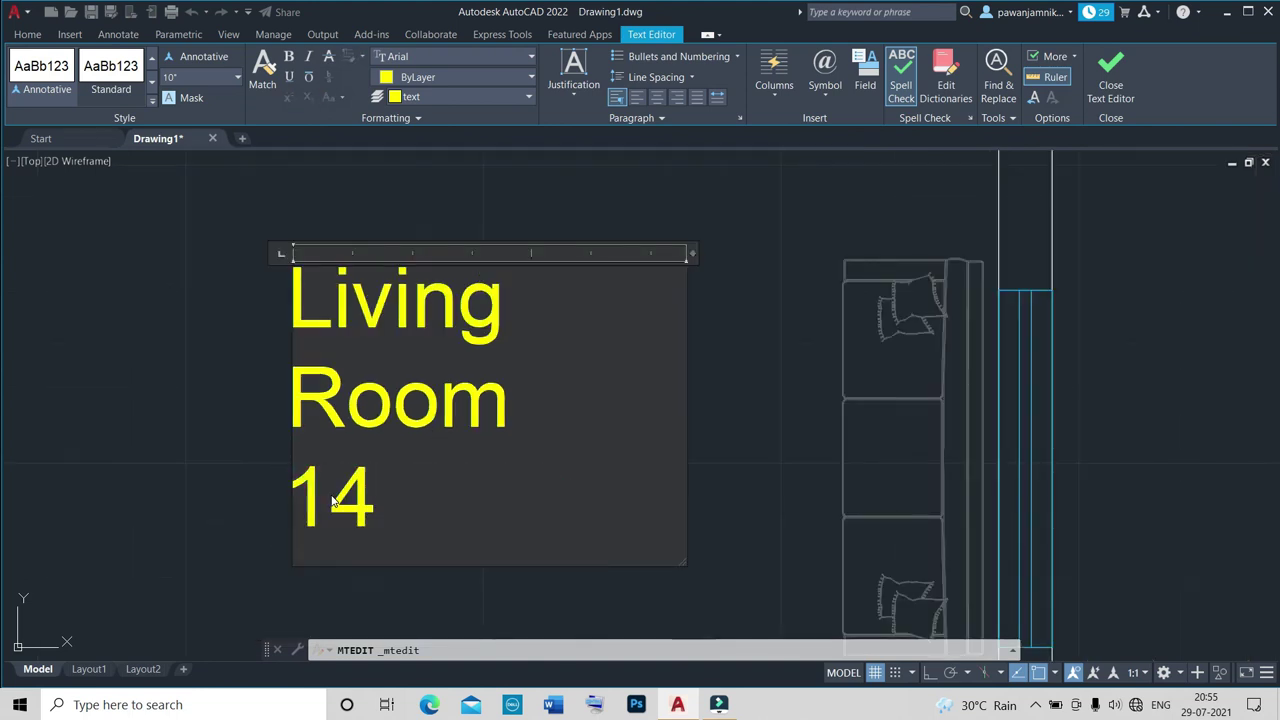
{"action": "type", "text": "15'x10"}
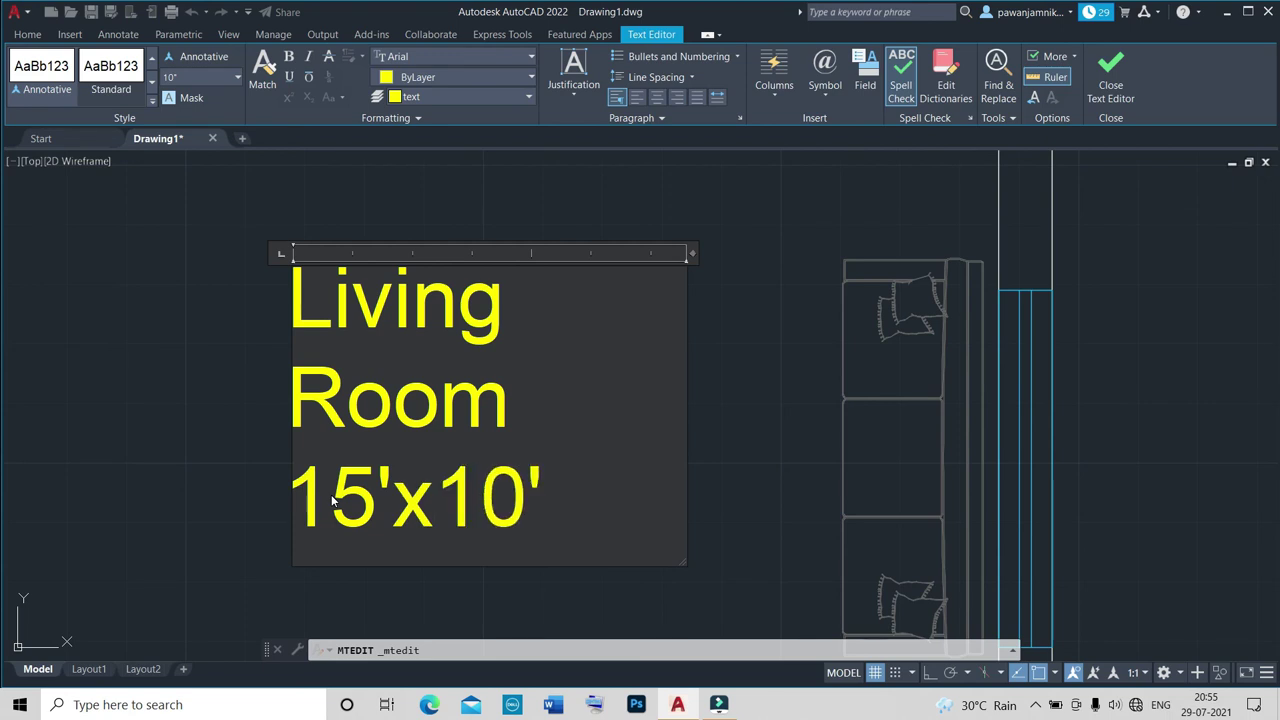
{"action": "left_click", "coordinate": [399, 505]}
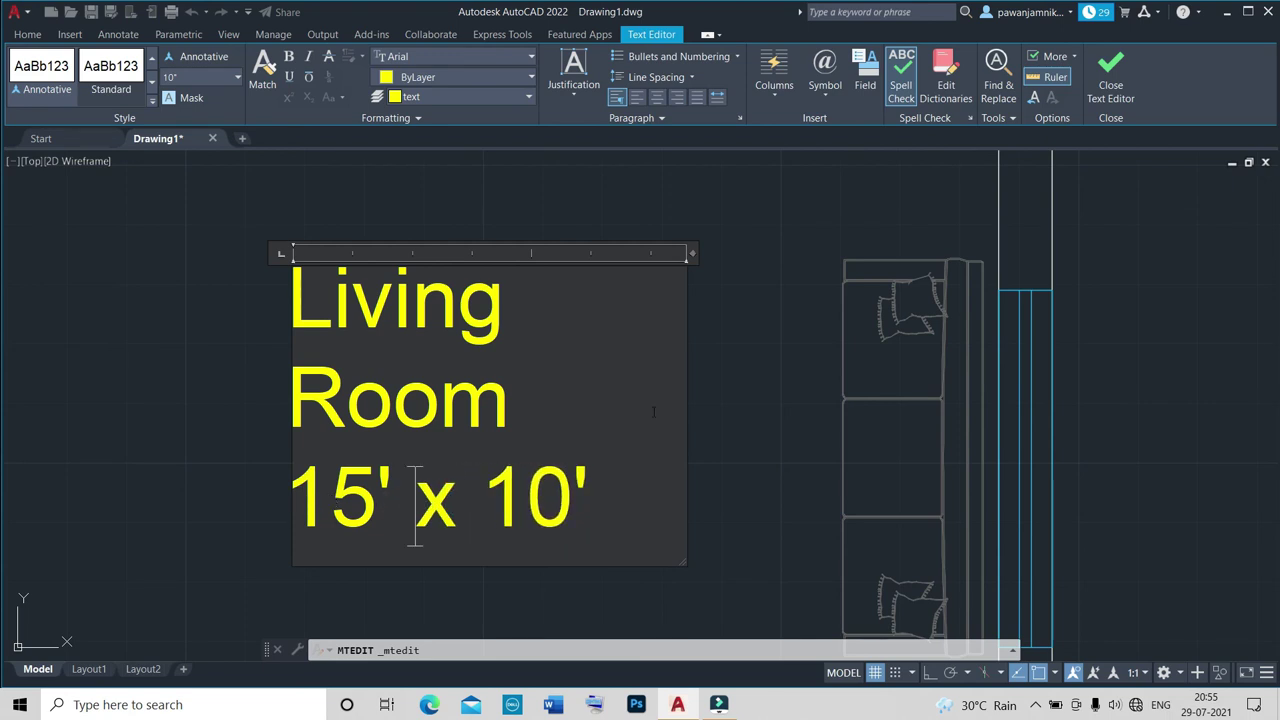
{"action": "left_click_drag", "start_coordinate": [688, 408], "coordinate": [910, 352]}
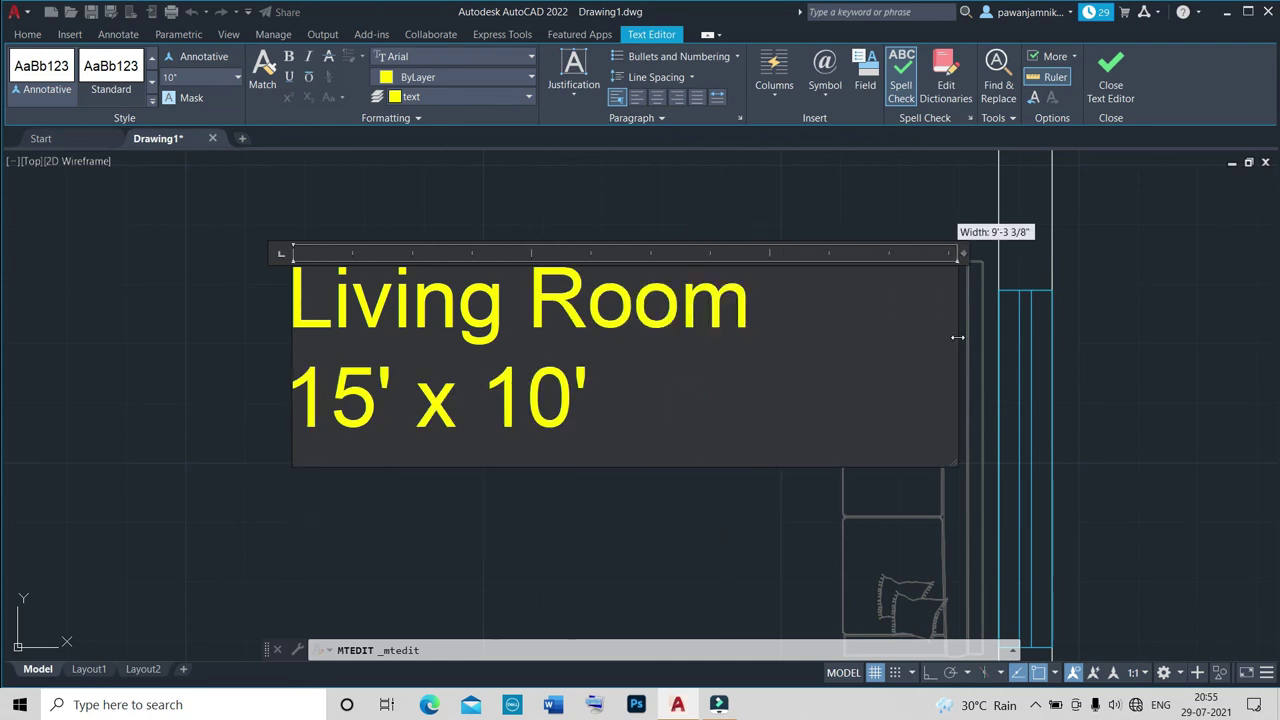
{"action": "left_click", "coordinate": [435, 229]}
{"action": "scroll", "coordinate": [486, 557], "scroll_direction": "down", "scroll_amount": 7}
{"action": "scroll", "coordinate": [390, 322], "scroll_direction": "up", "scroll_amount": 3}
{"action": "scroll", "coordinate": [390, 322], "scroll_direction": "up", "scroll_amount": 4}
{"action": "left_click", "coordinate": [391, 320]}
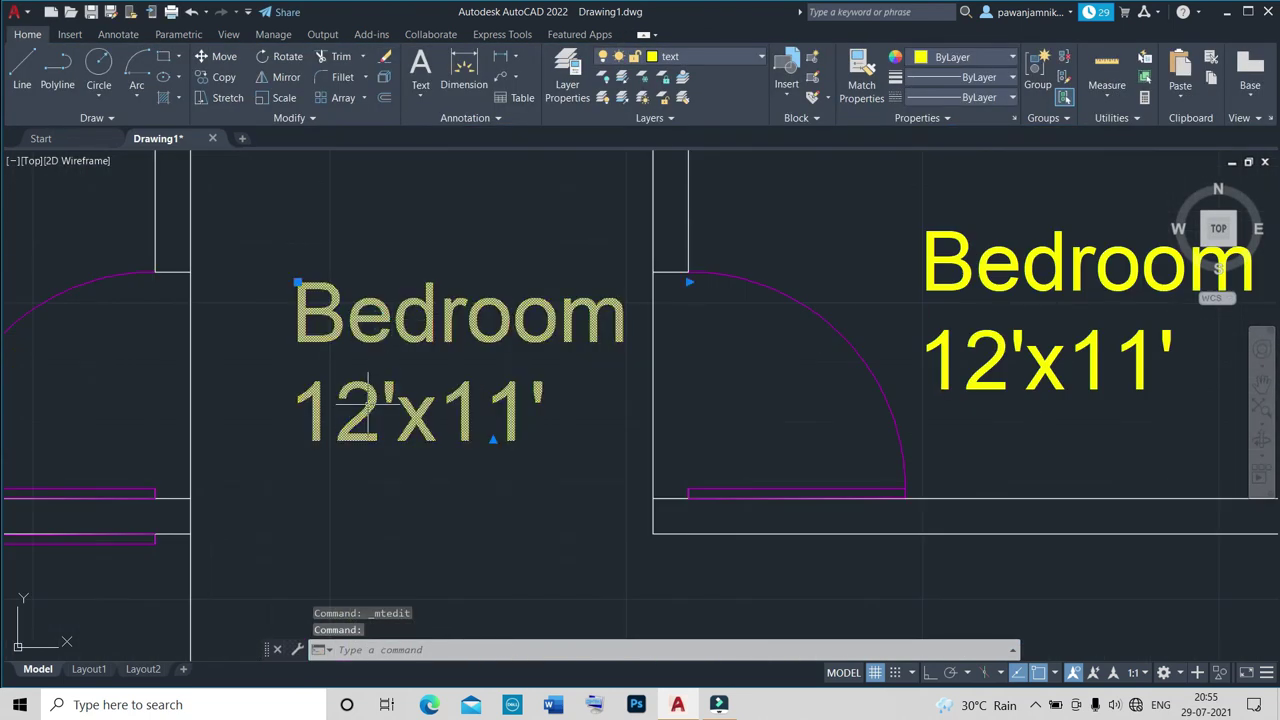
Start a distance measurement from the wall corner, then cancel it.
{"action": "key", "text": "Escape"}
{"action": "key", "text": "Return"}
{"action": "left_click", "coordinate": [190, 535]}
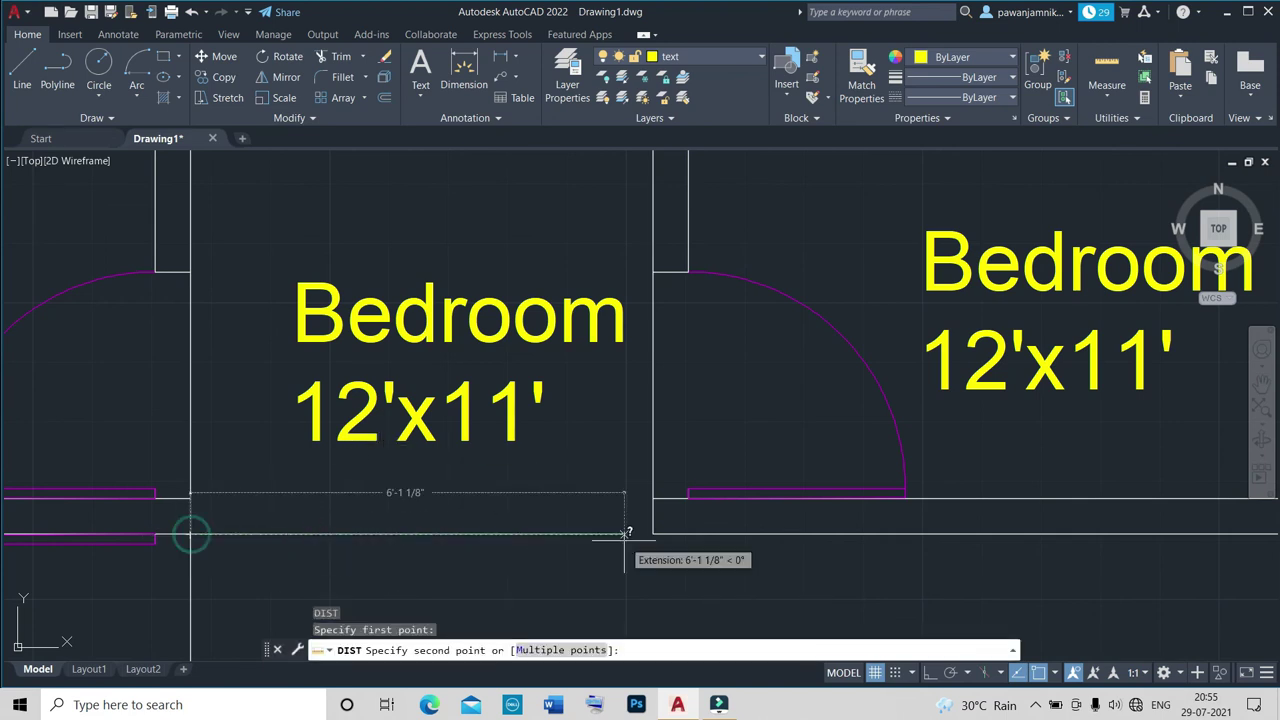
{"action": "key", "text": "Escape"}
{"action": "left_click", "coordinate": [471, 414]}
Relabel the Bedroom text as 'Passage' with '6'6" wide' on the line below.
{"action": "left_click", "coordinate": [423, 297]}
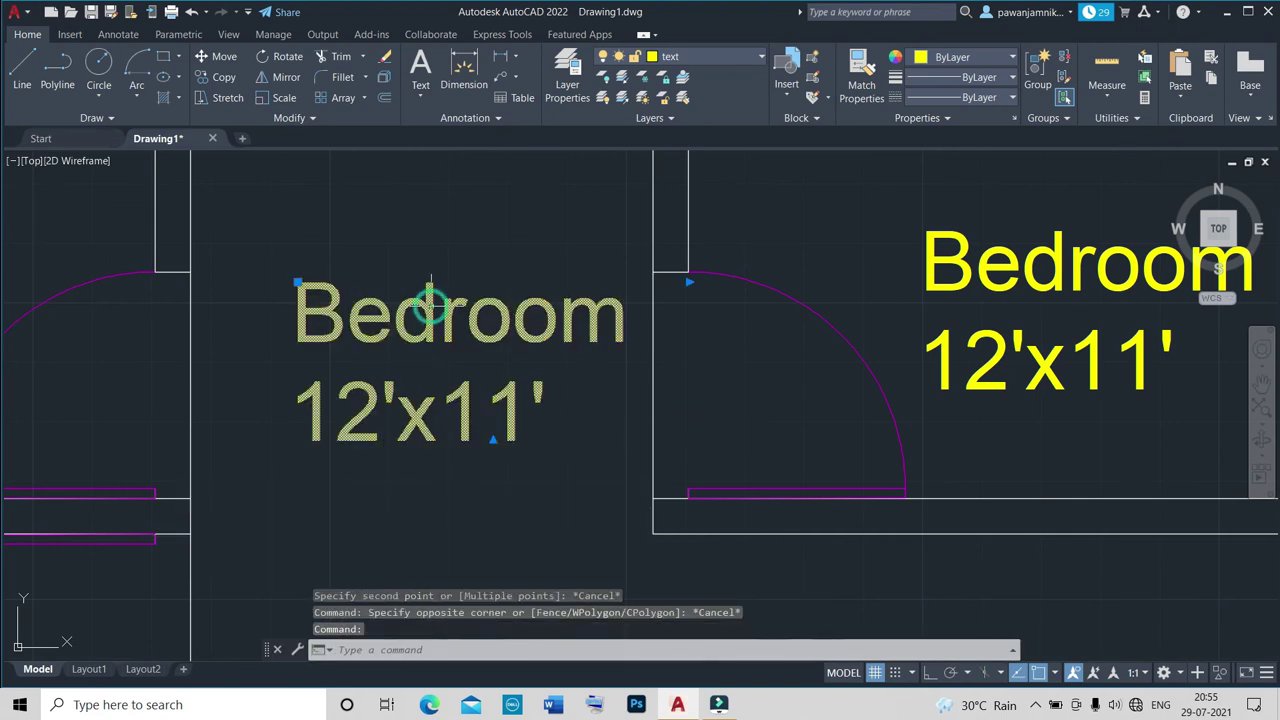
{"action": "double_click", "coordinate": [423, 297]}
{"action": "double_click", "coordinate": [640, 323]}
{"action": "type", "text": "Paw"}
{"action": "key", "text": "BackSpace"}
{"action": "type", "text": "ssa"}
{"action": "key", "text": "BackSpace"}
{"action": "key", "text": "BackSpace"}
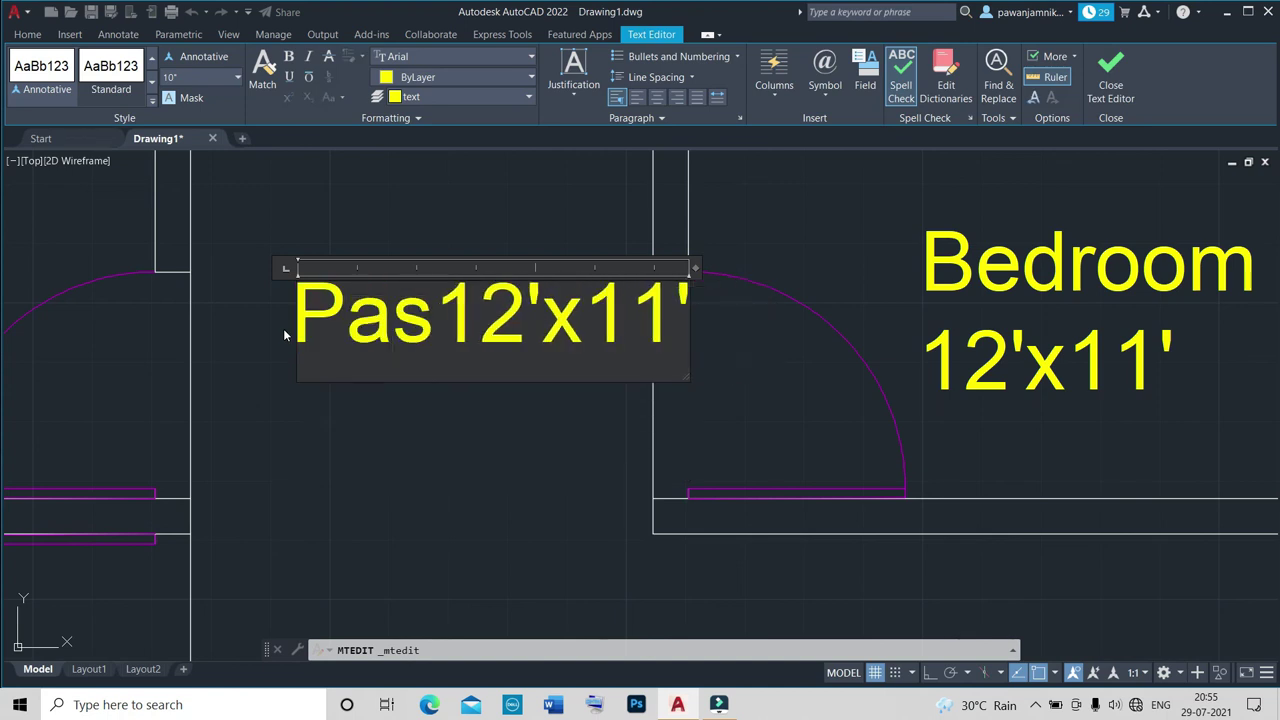
{"action": "type", "text": "sage"}
{"action": "key", "text": "Return"}
{"action": "key", "text": "shift+End"}
{"action": "type", "text": "6'6\" wide"}
{"action": "left_click", "coordinate": [271, 425]}
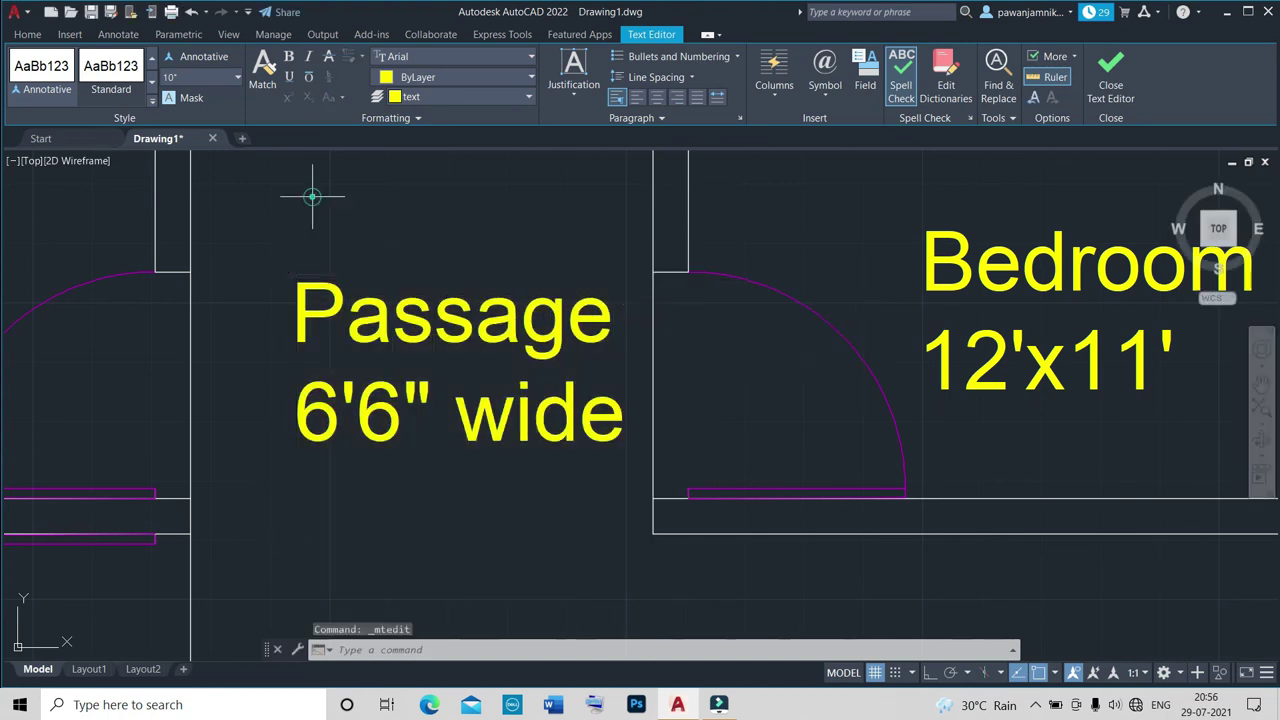
Rotate the Passage label 90° so it stands vertically in the corridor.
{"action": "left_click_drag", "start_coordinate": [300, 406], "coordinate": [300, 340]}
{"action": "type", "text": "RO"}
{"action": "key", "text": "Return"}
{"action": "left_click", "coordinate": [302, 340]}
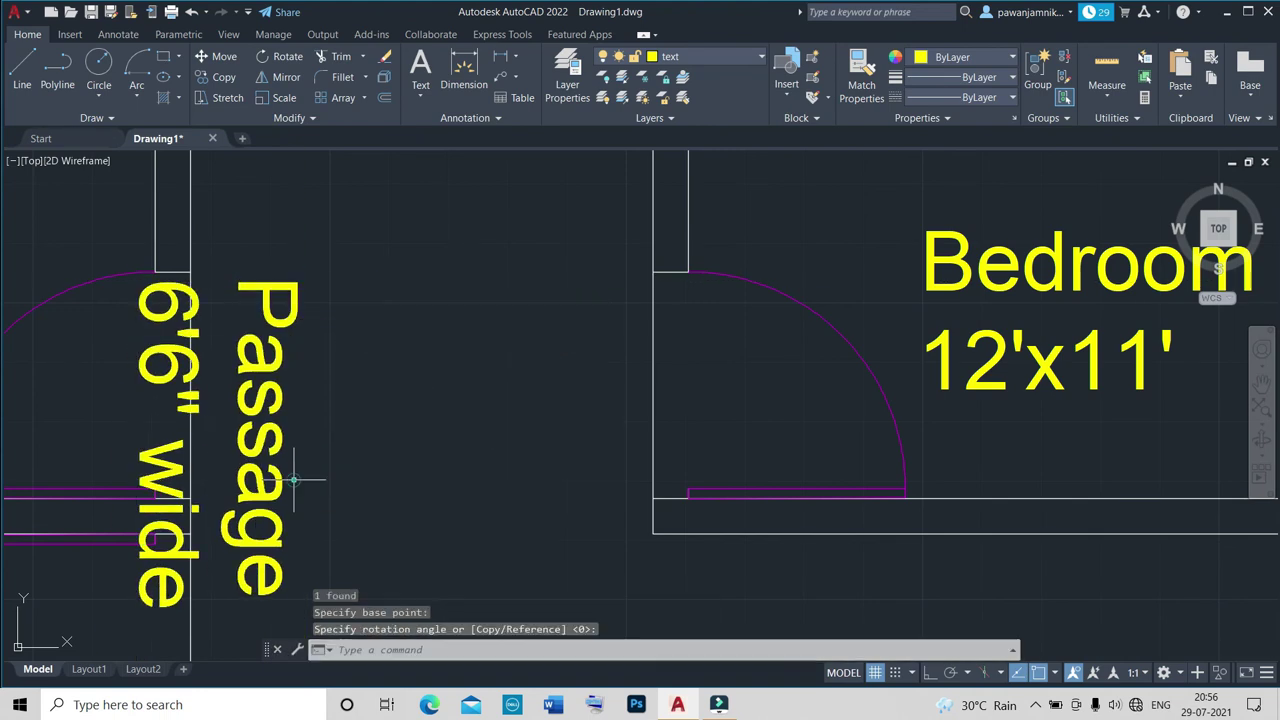
{"action": "scroll", "coordinate": [300, 480], "scroll_direction": "down", "scroll_amount": 3}
Start a DI distance measurement across the bedroom, then end it.
{"action": "key", "text": "Escape"}
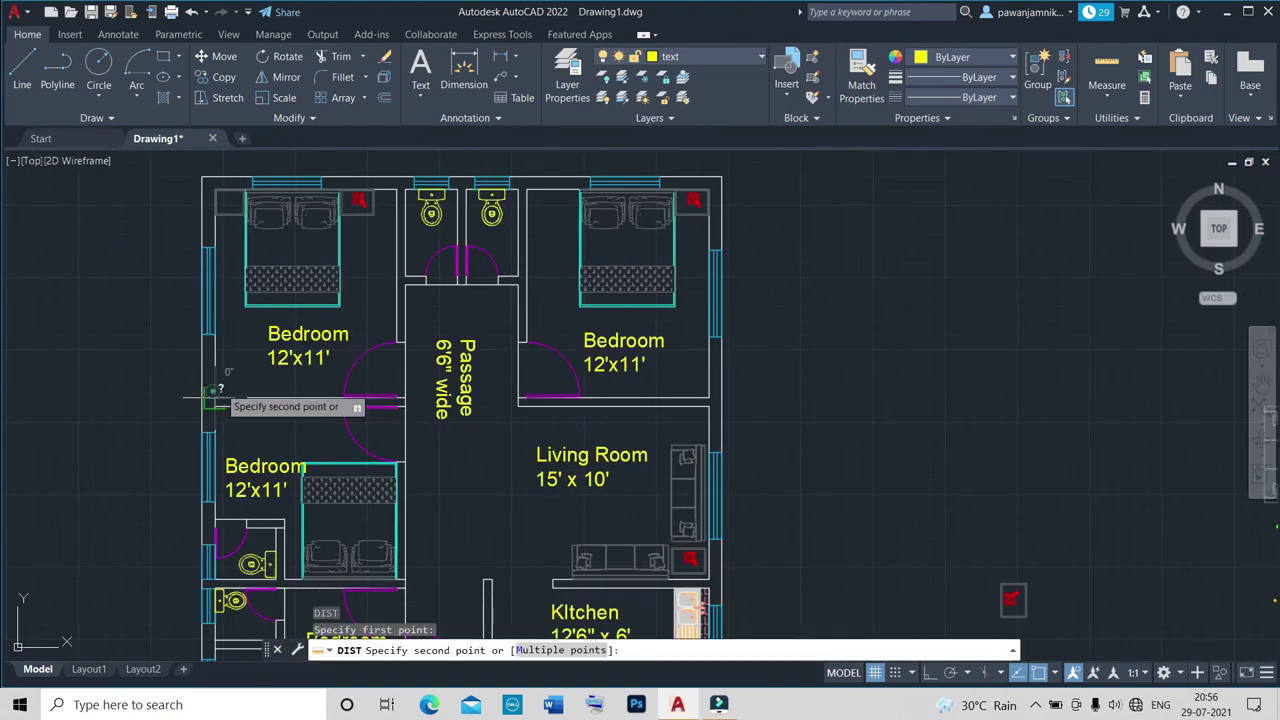
{"action": "key", "text": "Escape"}
{"action": "scroll", "coordinate": [280, 435], "scroll_direction": "up", "scroll_amount": 2}
{"action": "scroll", "coordinate": [300, 400], "scroll_direction": "down", "scroll_amount": 6}
{"action": "scroll", "coordinate": [293, 428], "scroll_direction": "up", "scroll_amount": 6}
{"action": "type", "text": "d"}
{"action": "key", "text": "Return"}
{"action": "key", "text": "Escape"}
Change the lower-left bedroom label's size to 10'x11'.
{"action": "double_click", "coordinate": [230, 378]}
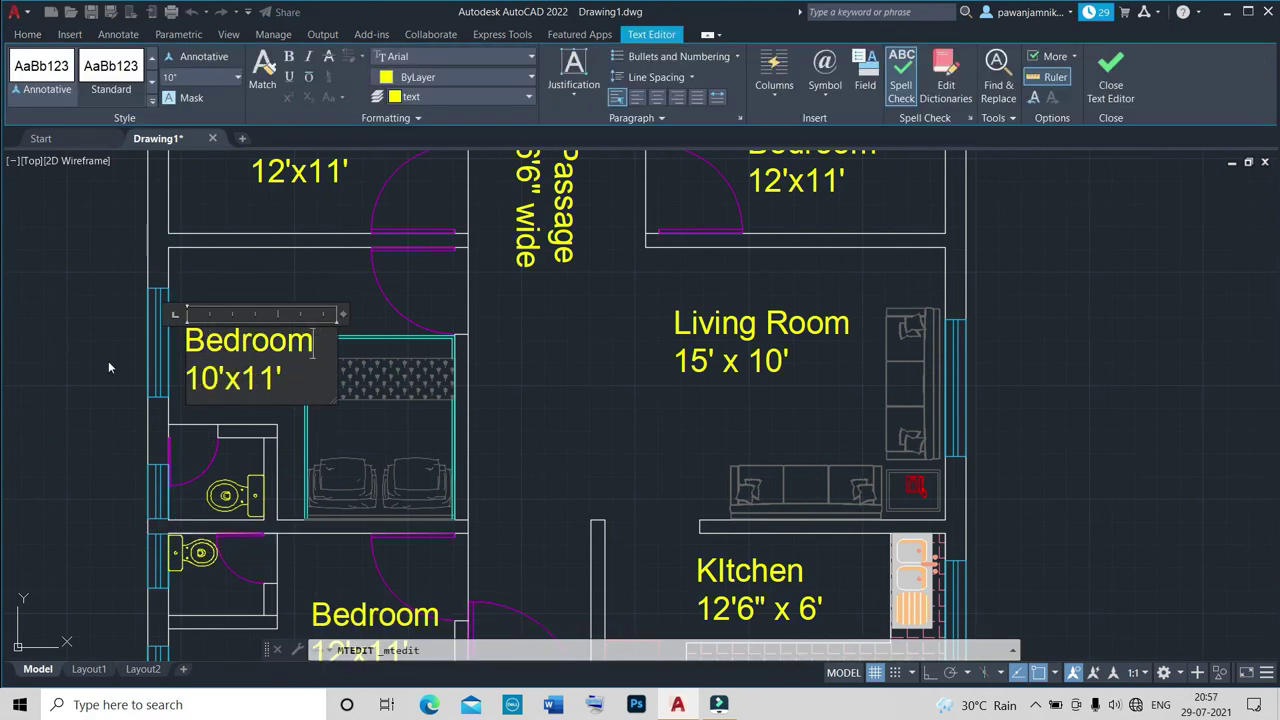
{"action": "left_click", "coordinate": [110, 368]}
{"action": "scroll", "coordinate": [300, 420], "scroll_direction": "down", "scroll_amount": 2}
{"action": "left_click", "coordinate": [760, 56]}
{"action": "left_click", "coordinate": [670, 334]}
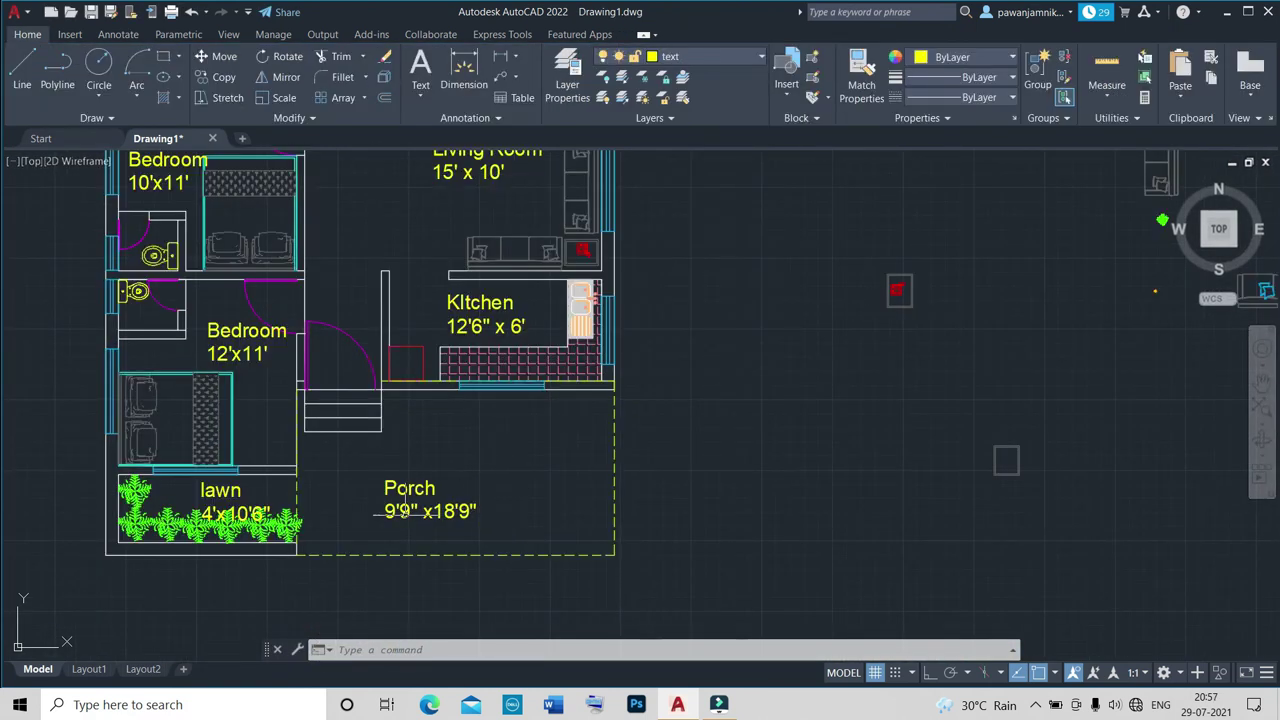
{"action": "scroll", "coordinate": [616, 386], "scroll_direction": "down", "scroll_amount": 2}
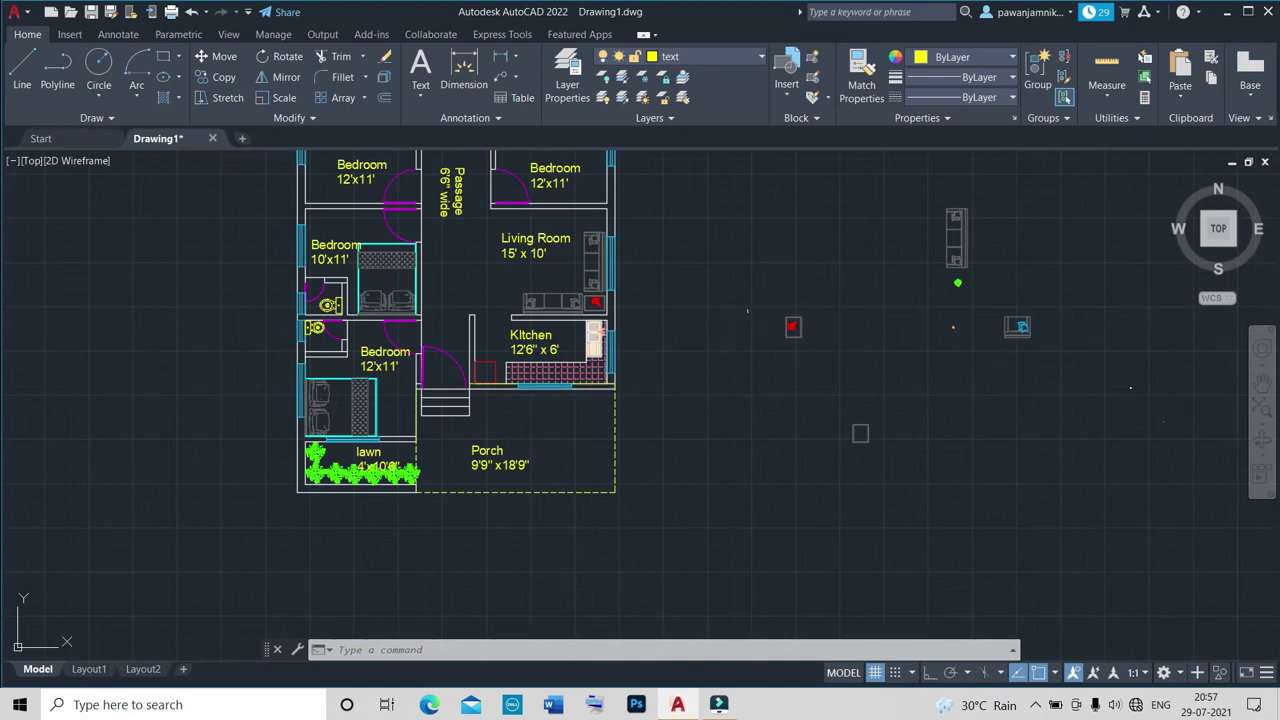
{"action": "scroll", "coordinate": [747, 311], "scroll_direction": "down", "scroll_amount": 4}
{"action": "scroll", "coordinate": [766, 274], "scroll_direction": "up", "scroll_amount": 3}
{"action": "scroll", "coordinate": [785, 241], "scroll_direction": "down", "scroll_amount": 6}
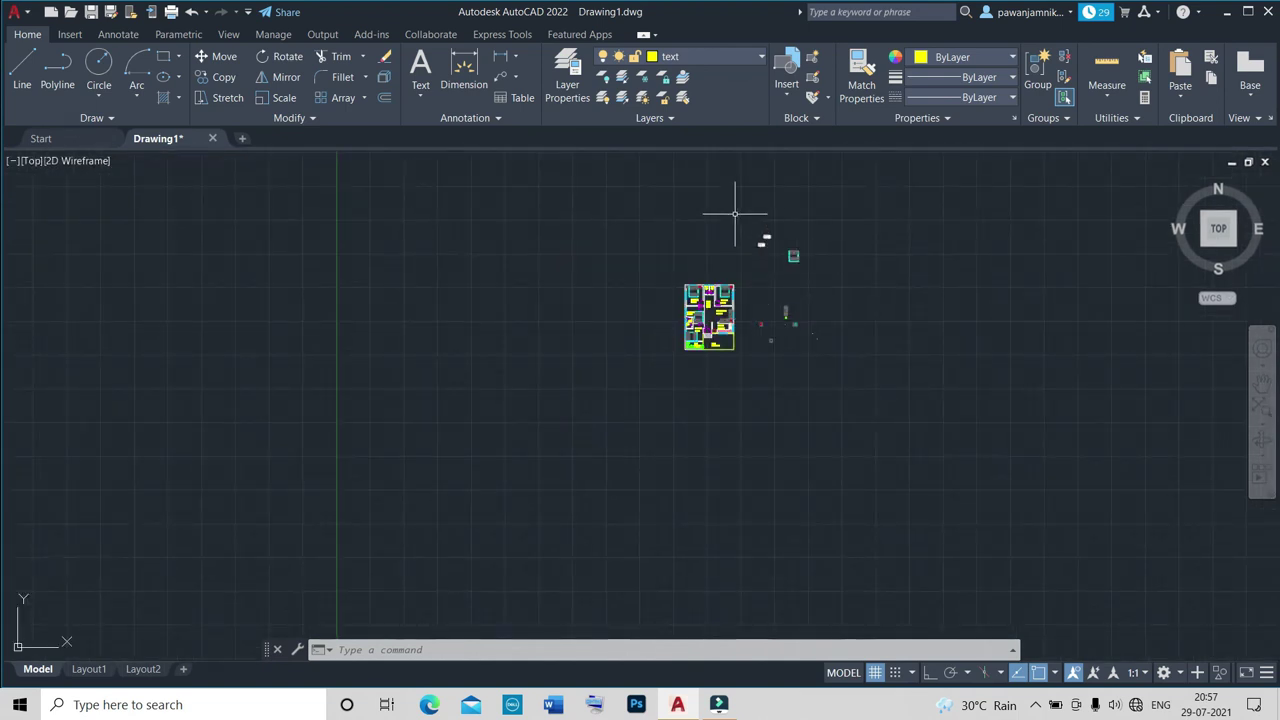
Window-select the stray objects right of the floor plan and erase them.
{"action": "left_click", "coordinate": [736, 210]}
{"action": "left_click", "coordinate": [912, 393]}
{"action": "type", "text": "e"}
{"action": "key", "text": "Return"}
{"action": "scroll", "coordinate": [722, 340], "scroll_direction": "up", "scroll_amount": 6}
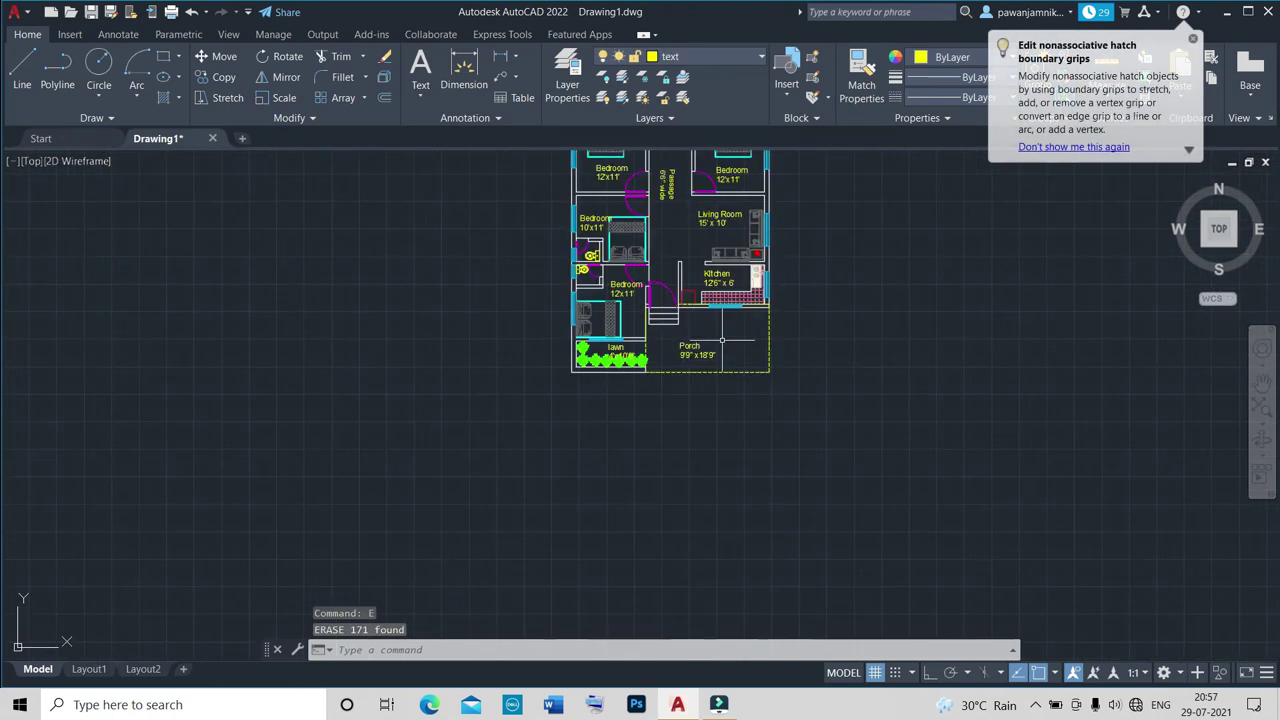
{"action": "scroll", "coordinate": [705, 244], "scroll_direction": "down", "scroll_amount": 4}
{"action": "scroll", "coordinate": [700, 186], "scroll_direction": "up", "scroll_amount": 8}
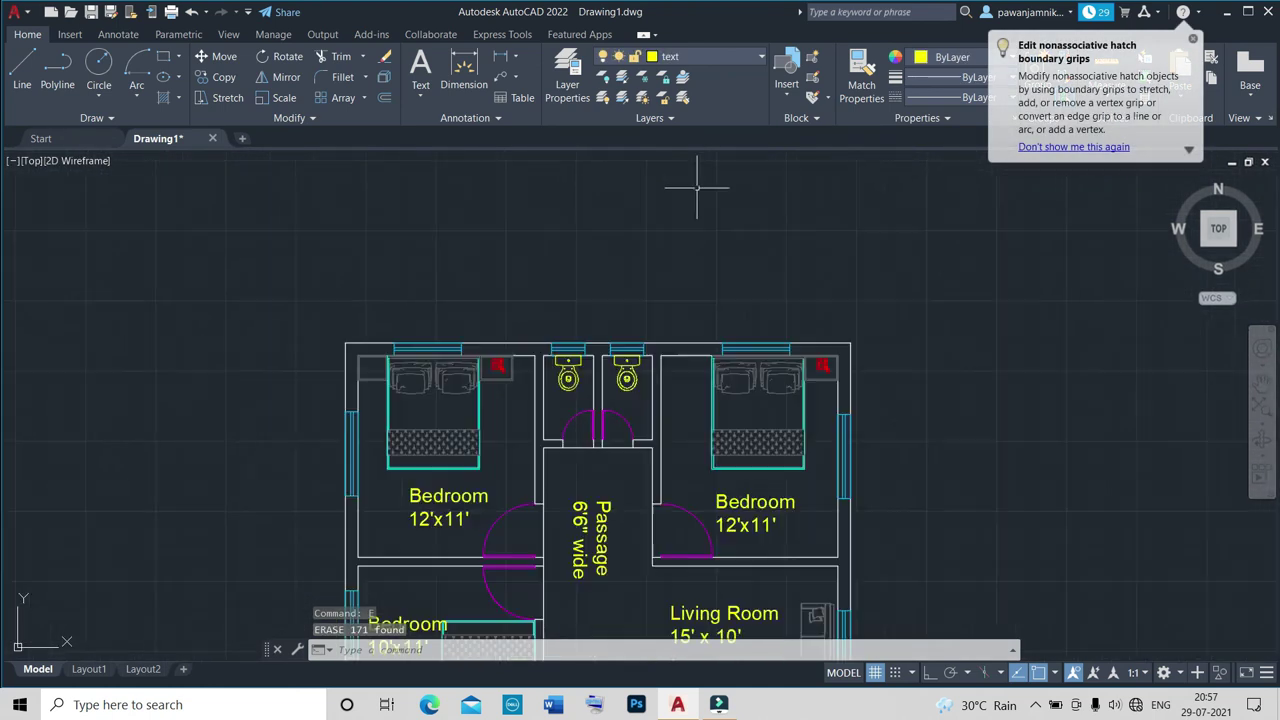
{"action": "scroll", "coordinate": [820, 480], "scroll_direction": "down", "scroll_amount": 5}
{"action": "scroll", "coordinate": [849, 532], "scroll_direction": "up", "scroll_amount": 2}
{"action": "scroll", "coordinate": [845, 532], "scroll_direction": "up", "scroll_amount": 2}
{"action": "scroll", "coordinate": [843, 534], "scroll_direction": "down", "scroll_amount": 2}
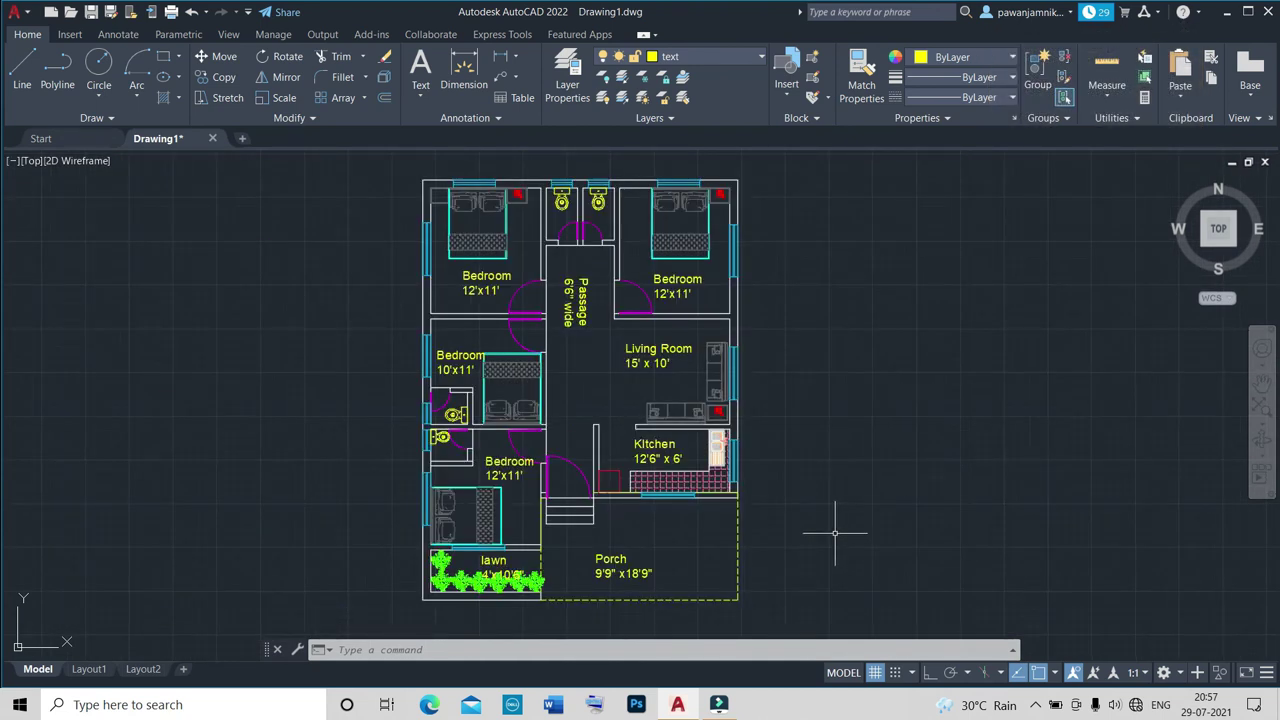